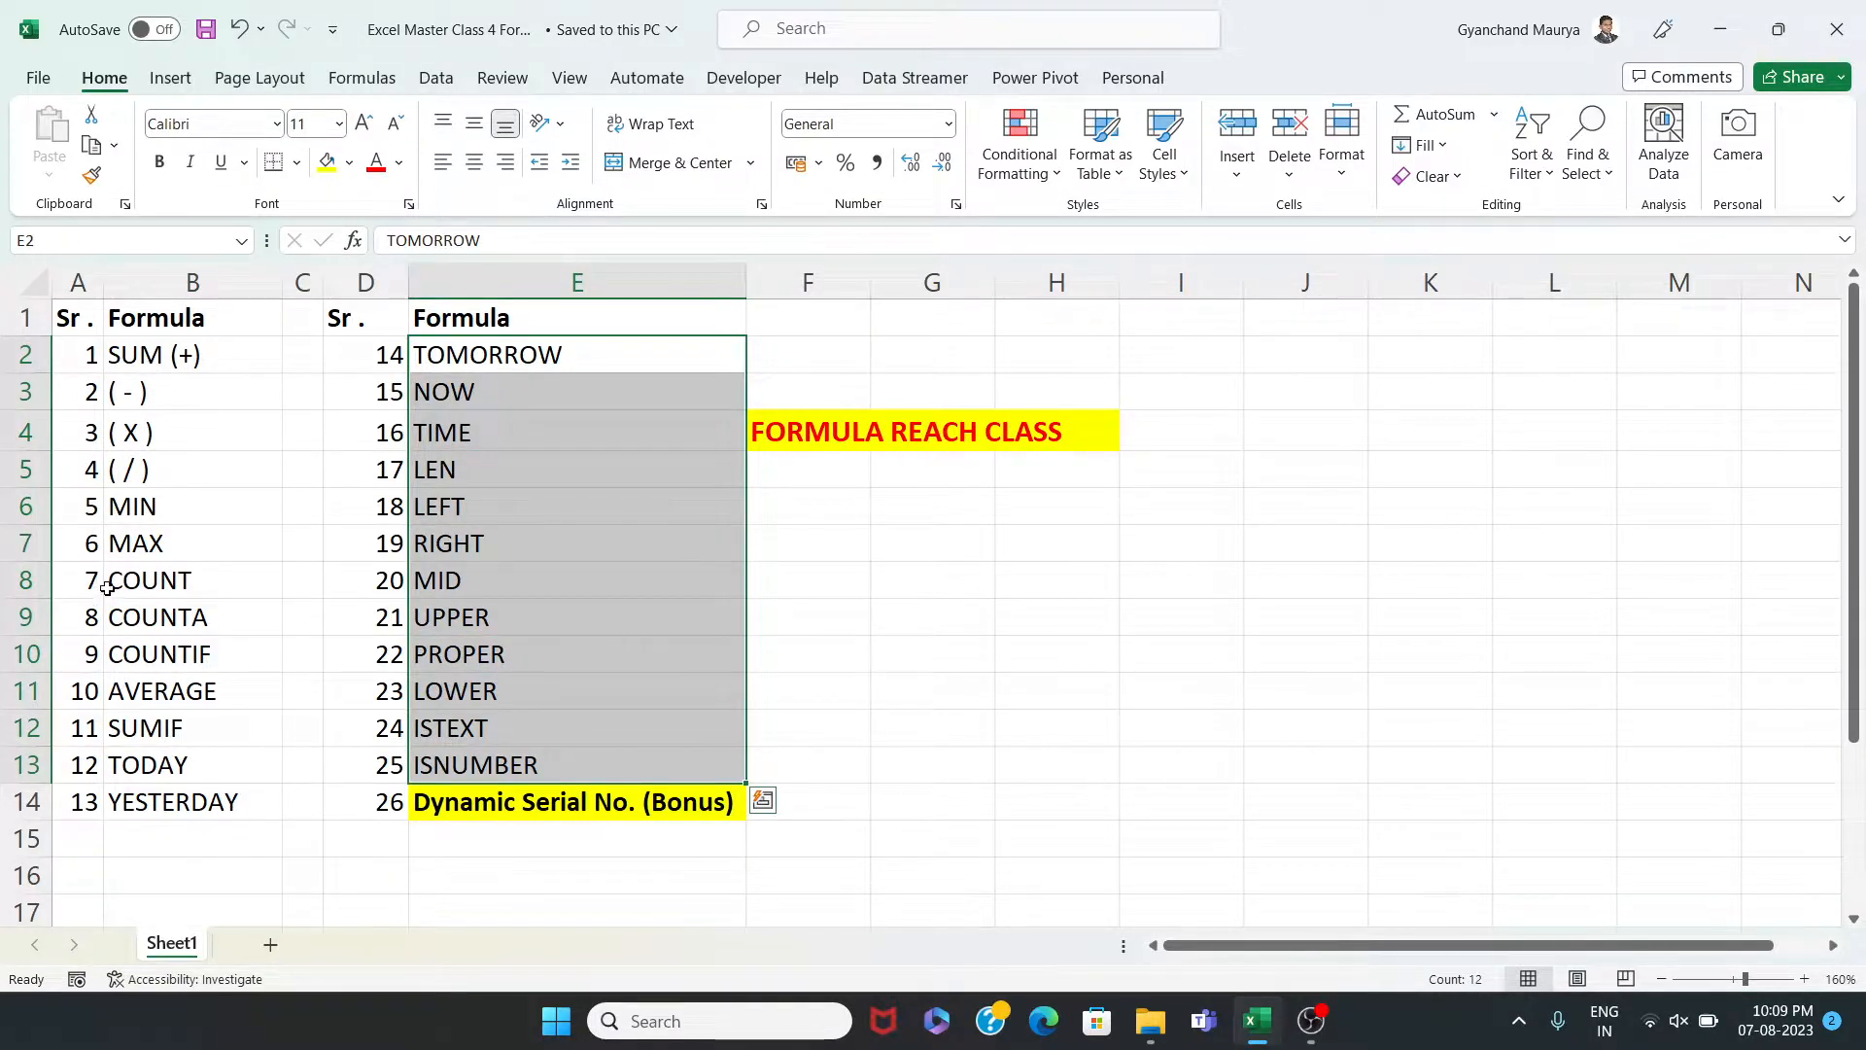
Examine the dynamic serial number formulas down column A, beside the first Formula list
click(465, 802)
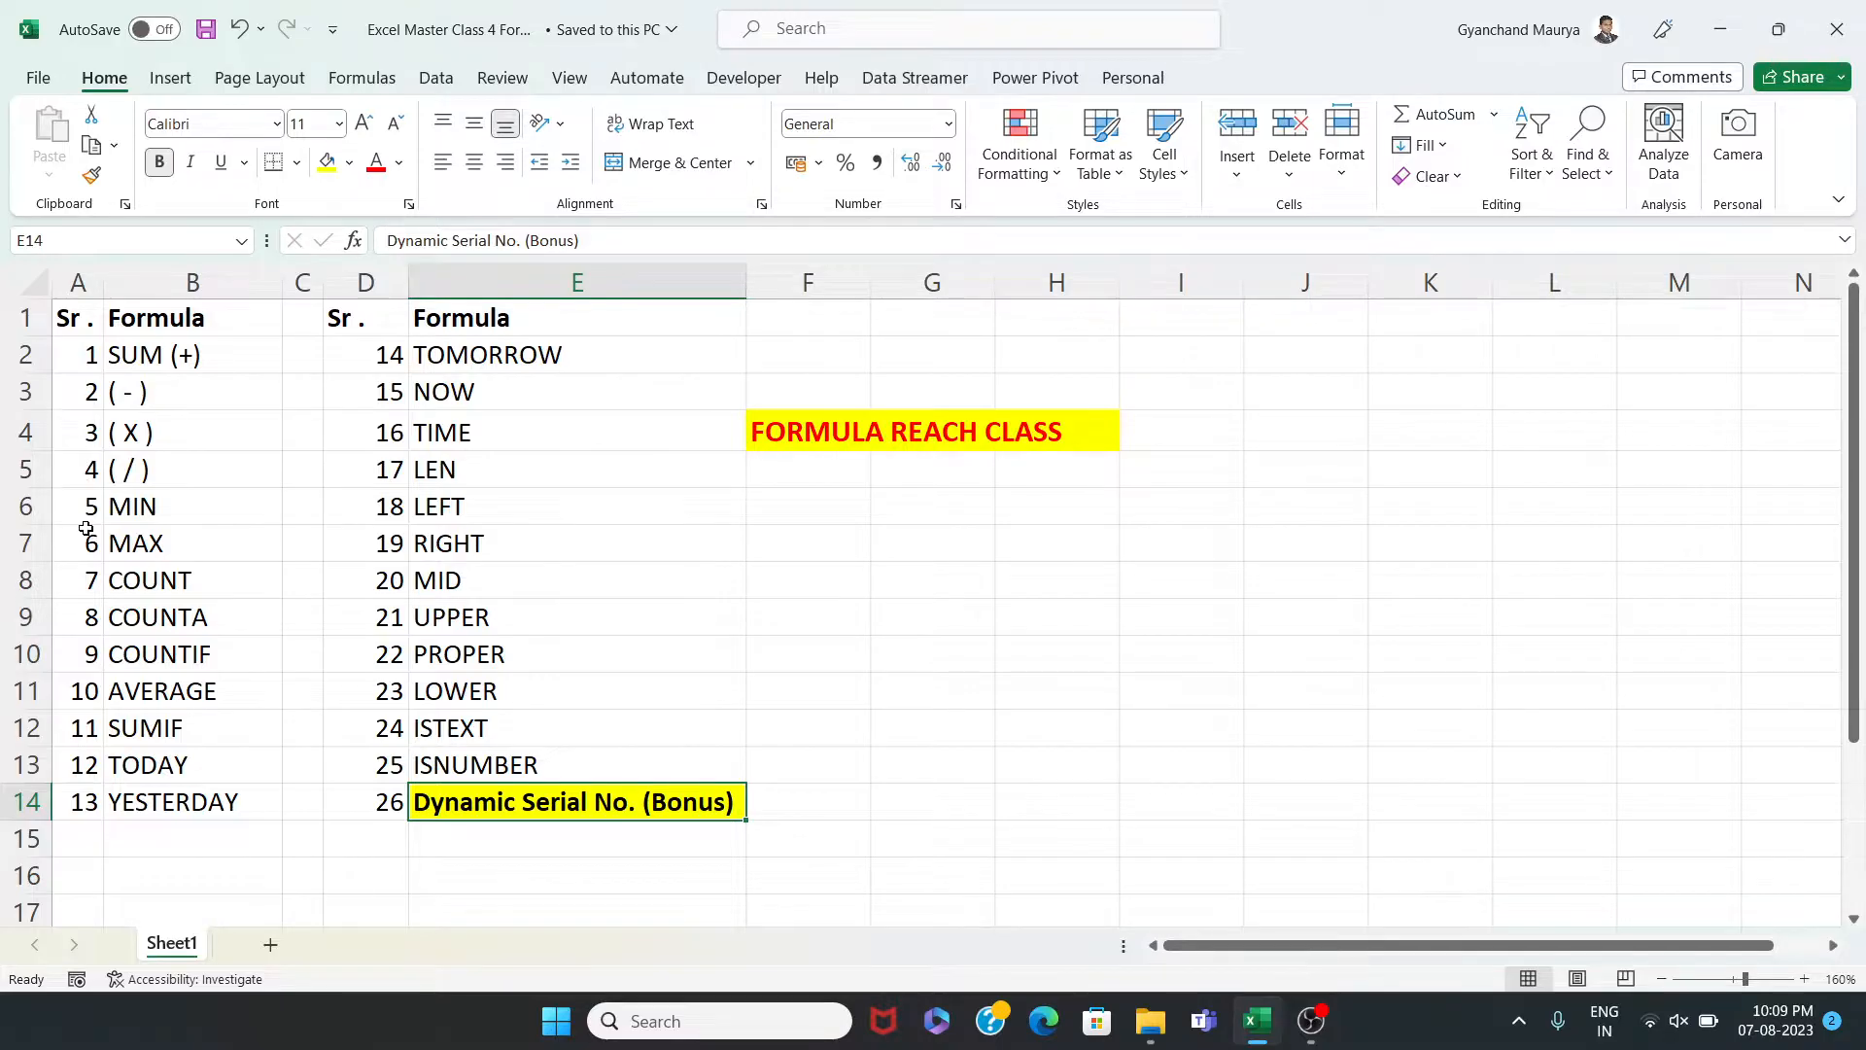
click(91, 356)
key(Down)
key(Down)
key(Down)
key(Down)
key(Down)
key(Down)
key(Down)
key(Down)
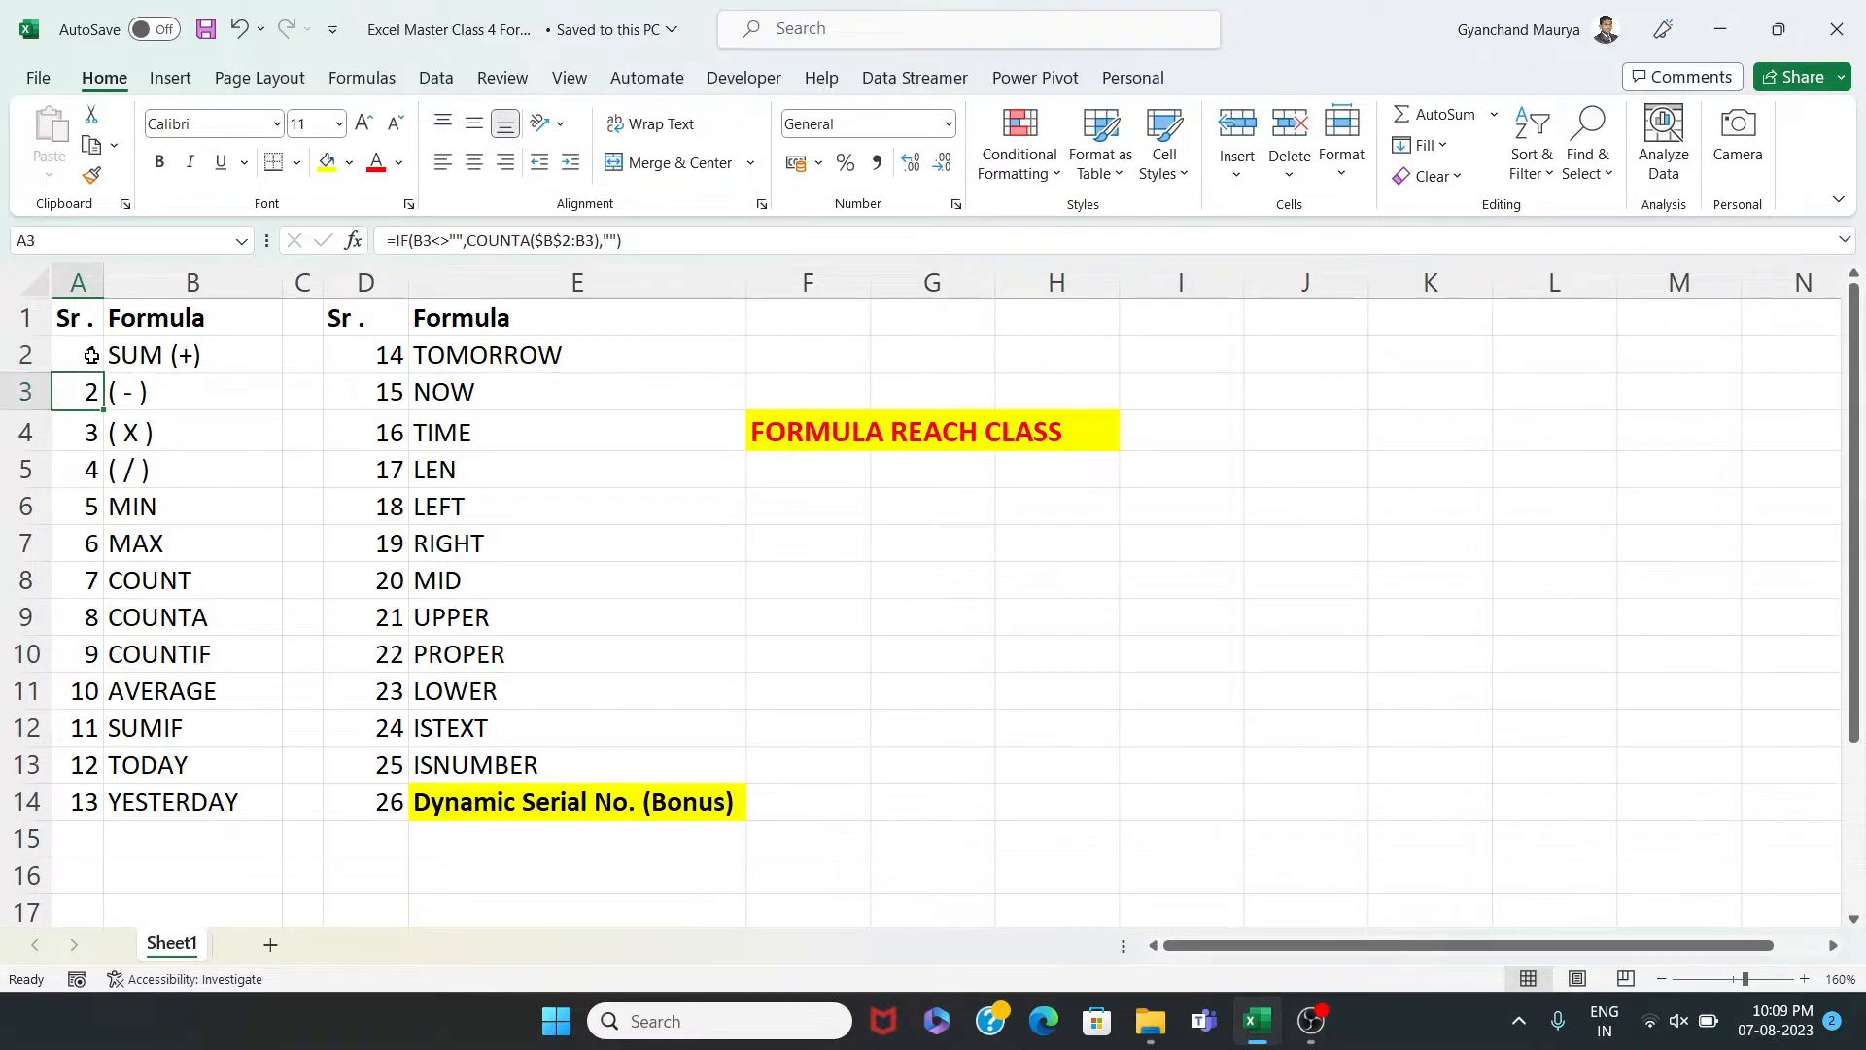
key(Down)
key(Down)
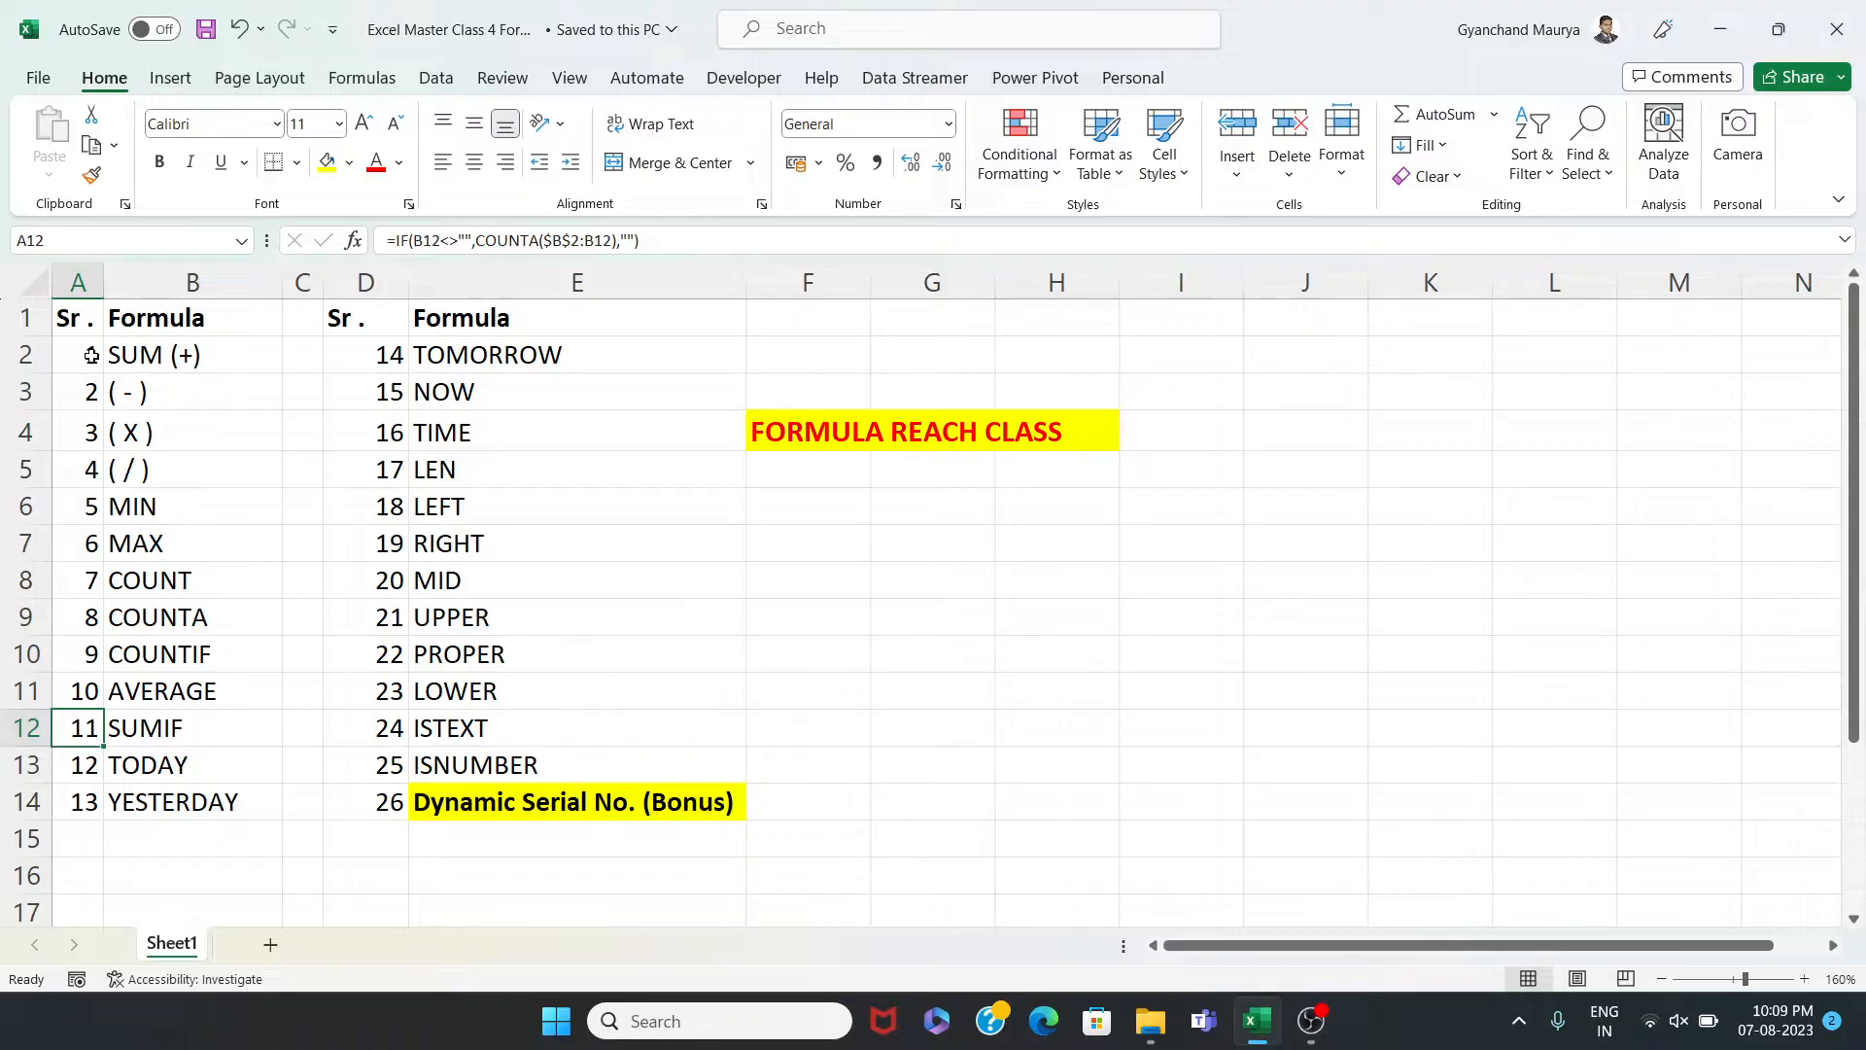
Examine the continuing serial number formulas in column D, beside the second Formula list
click(382, 391)
key(Down)
key(Down)
key(Down)
key(Down)
key(Down)
key(Down)
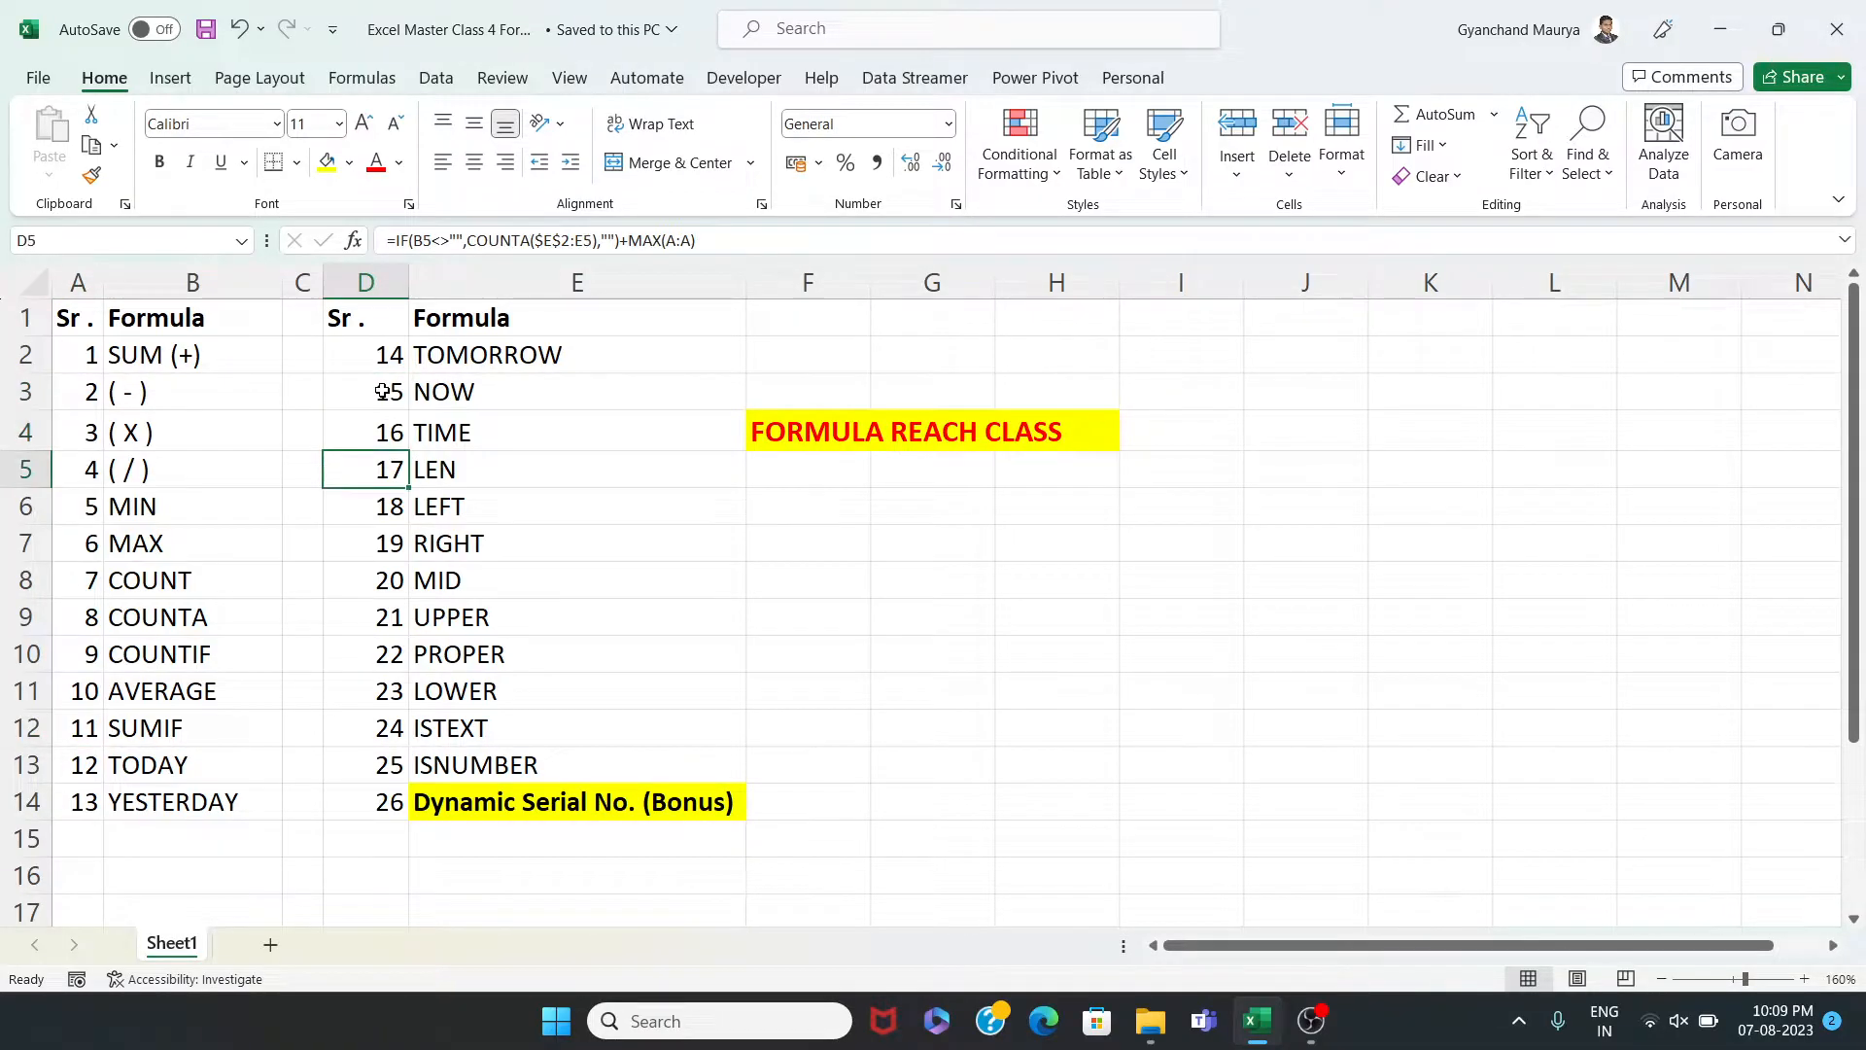
key(Up)
key(Up)
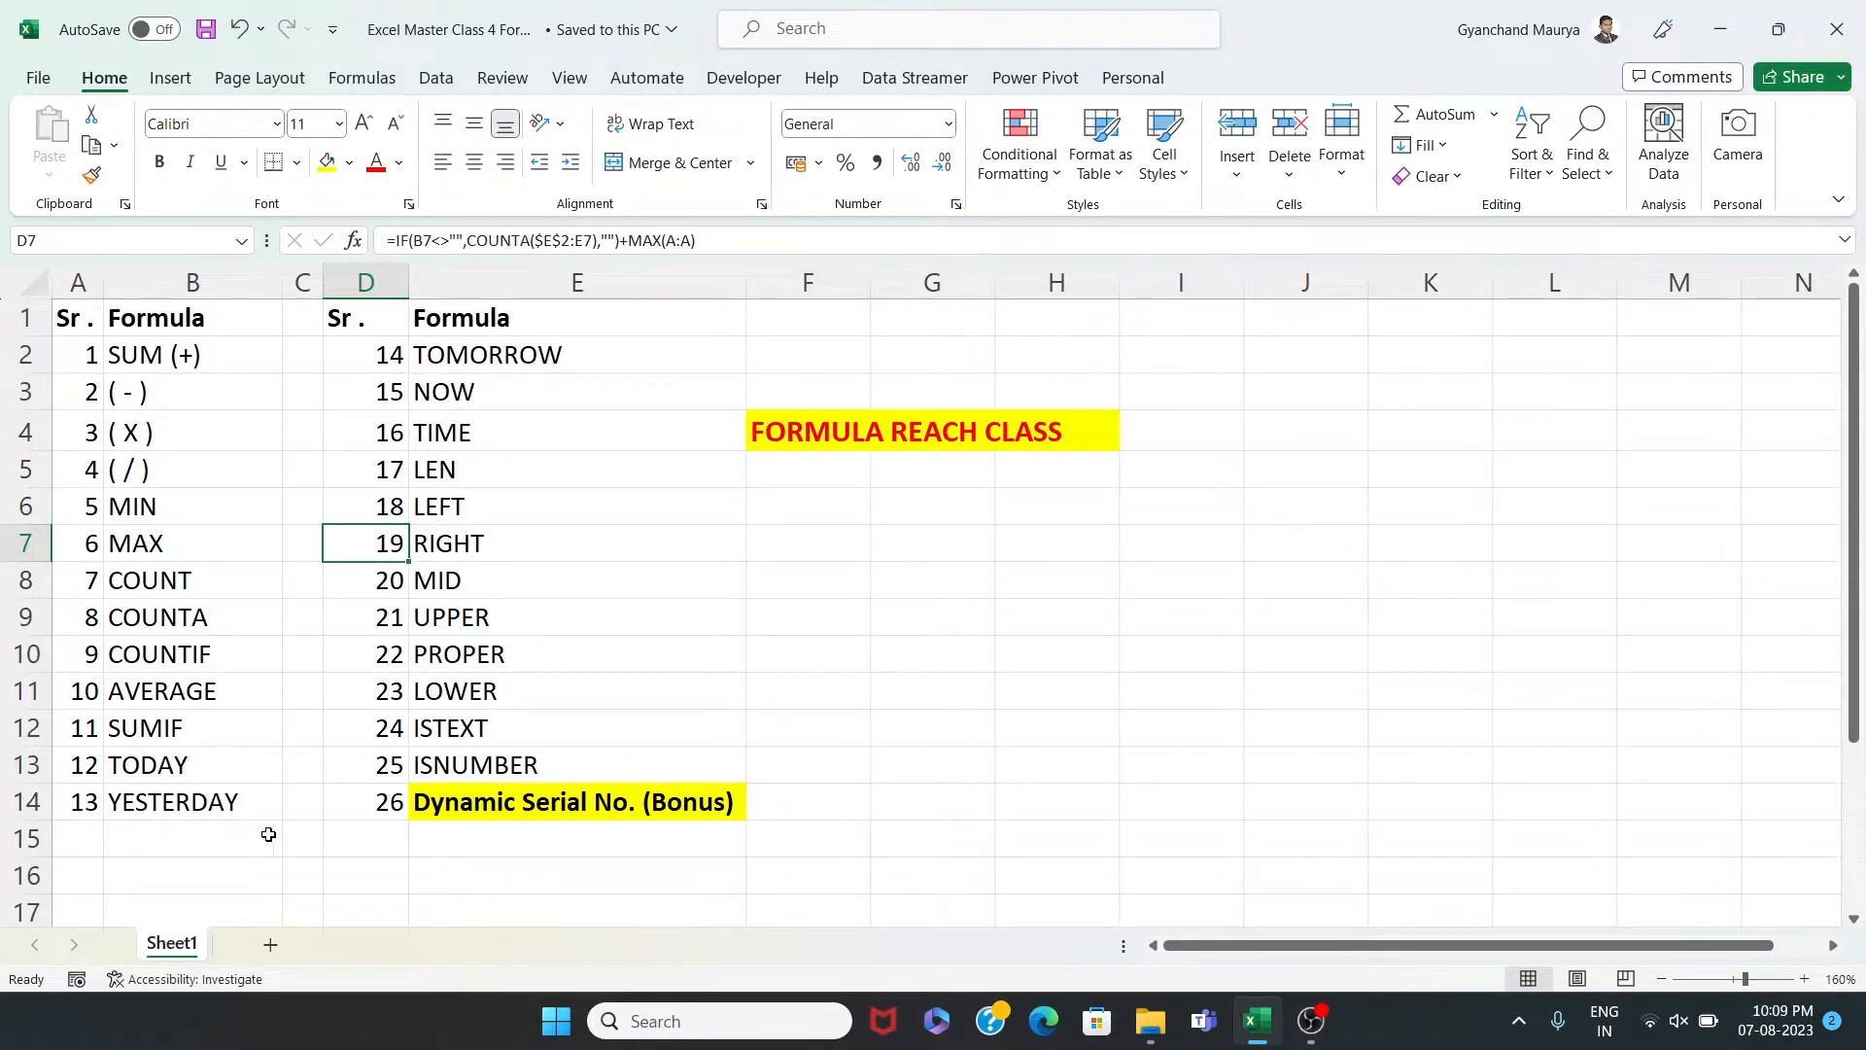
Test the dynamic serial numbering by adding YYY in B15 and 555 in B16
click(152, 832)
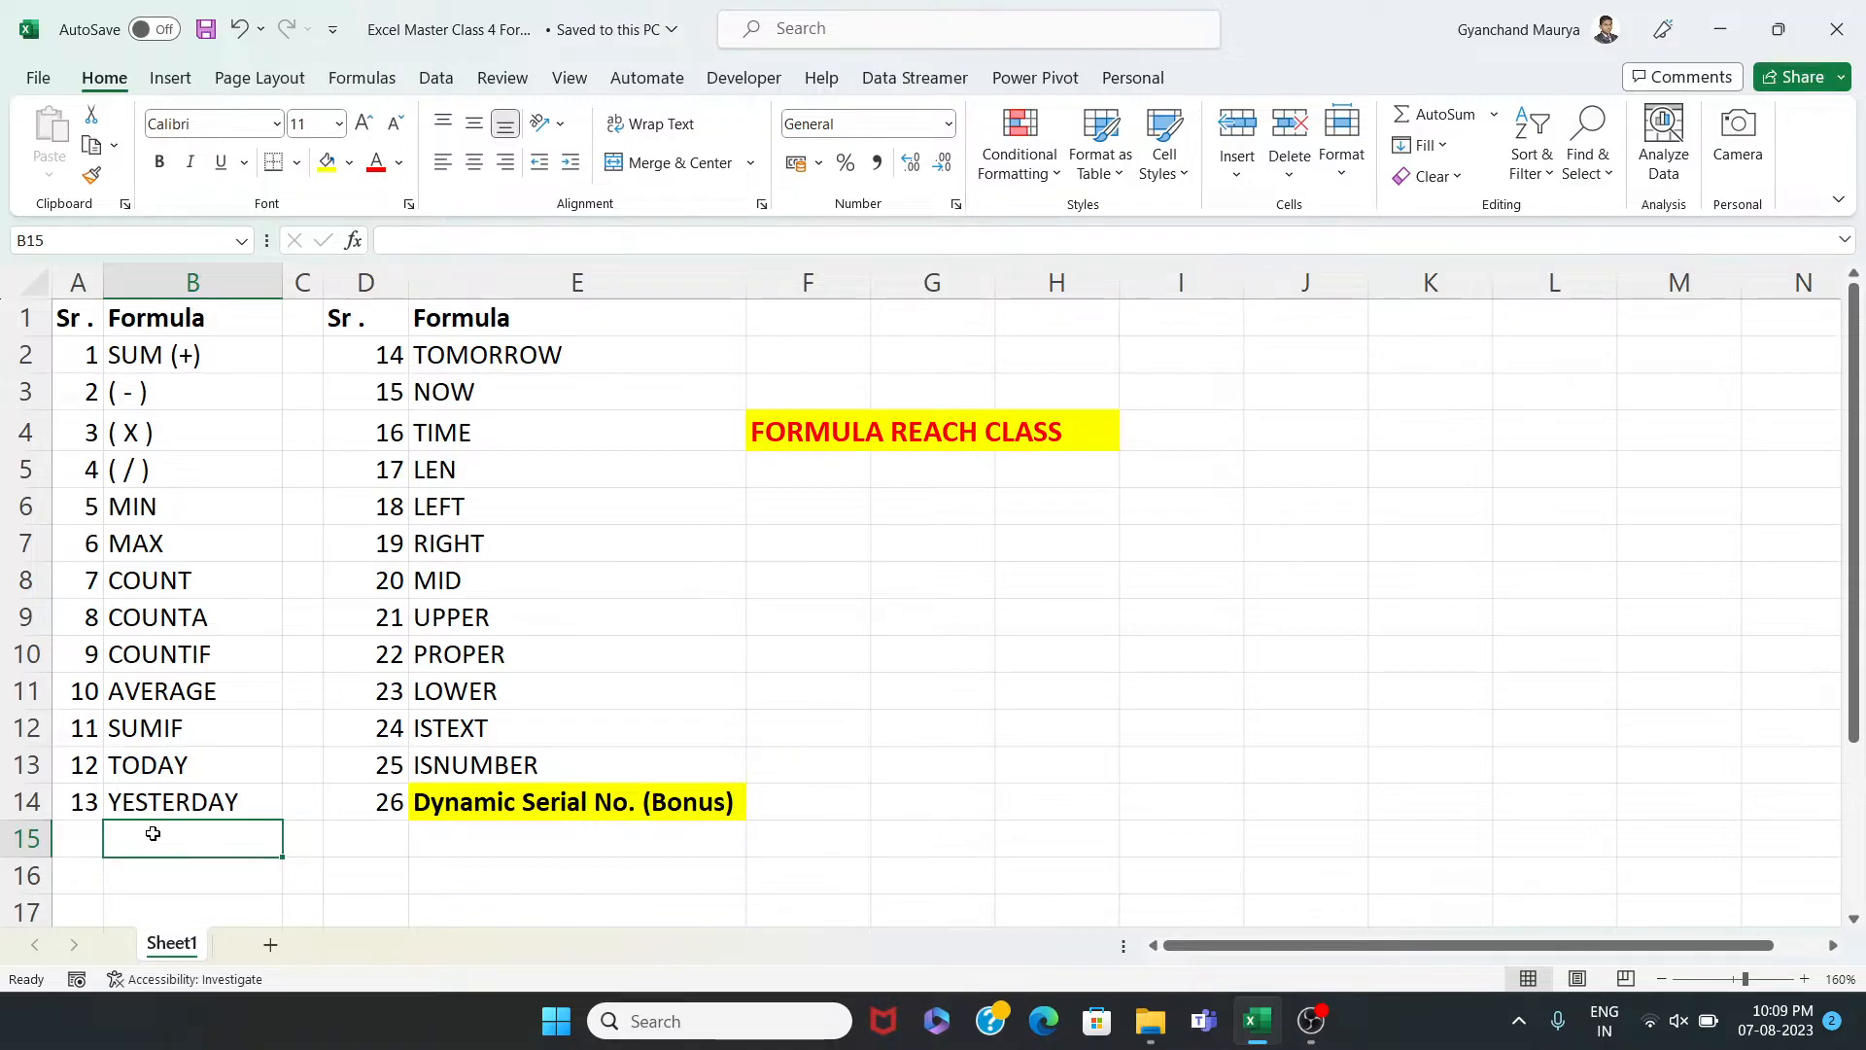
text(YYY)
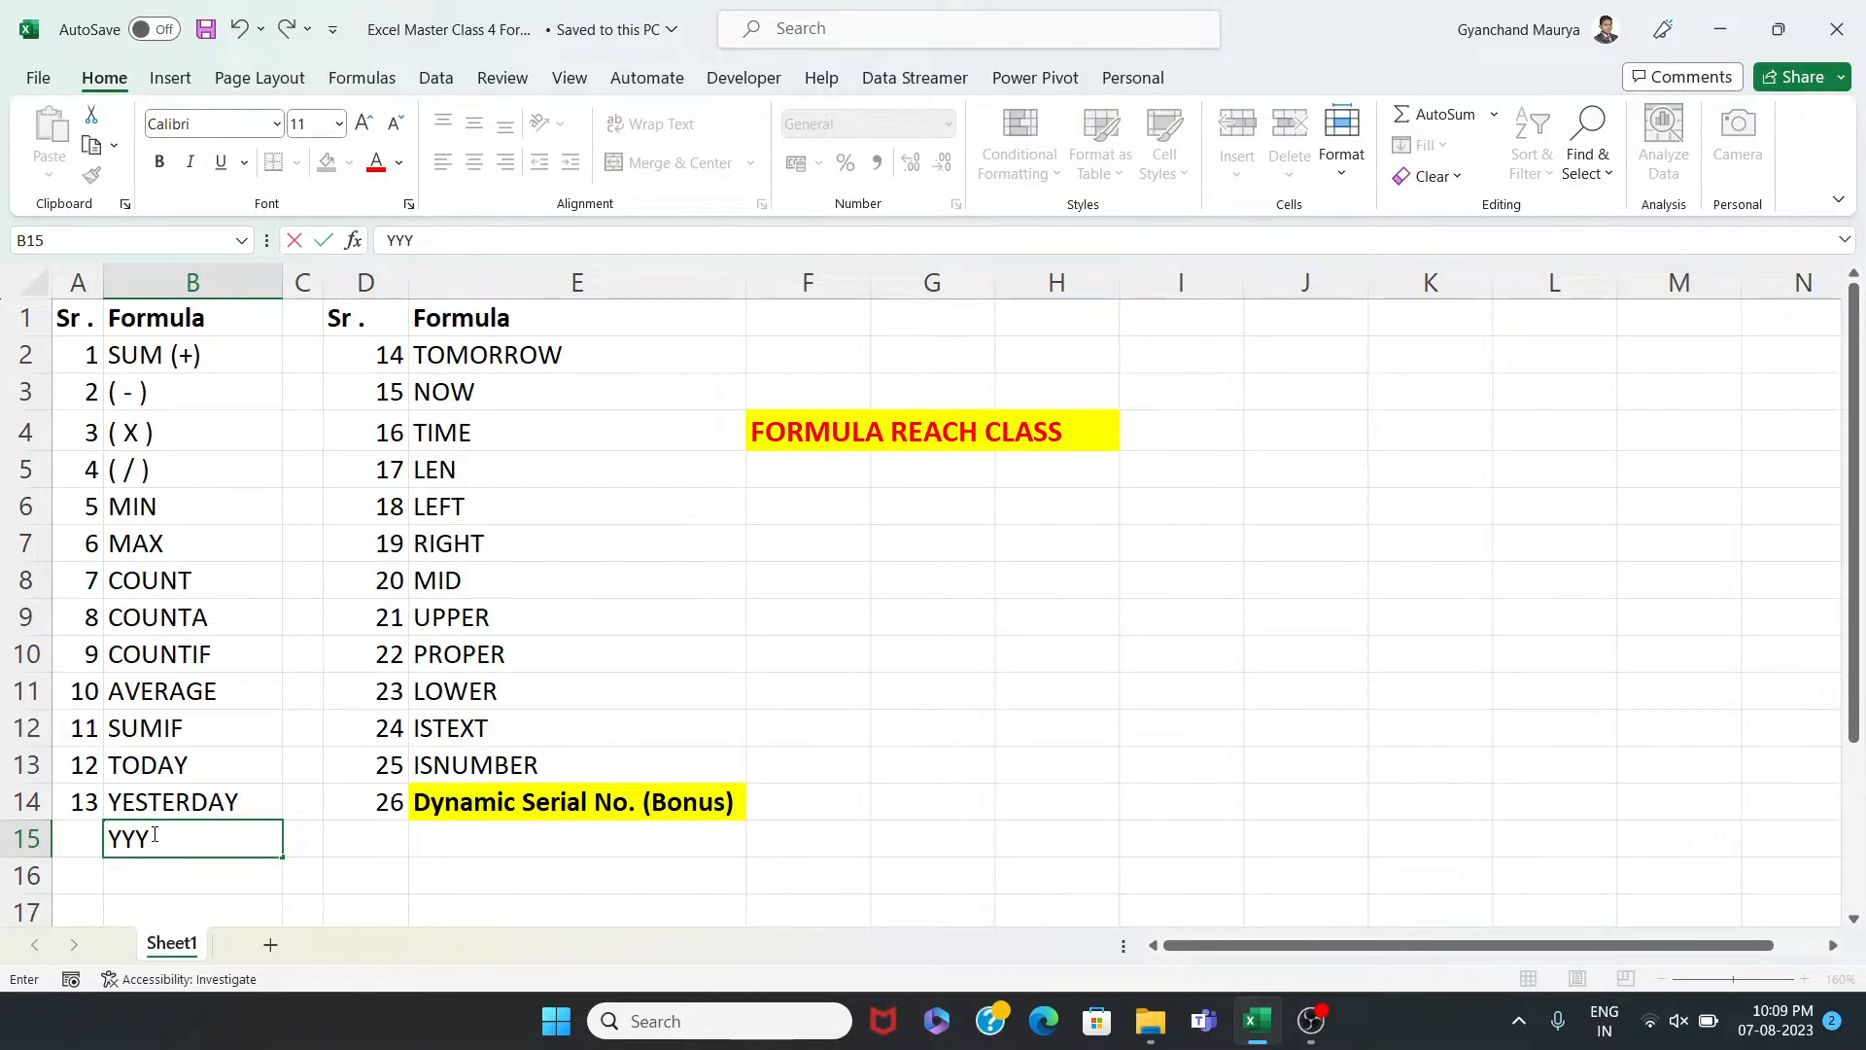
key(Return)
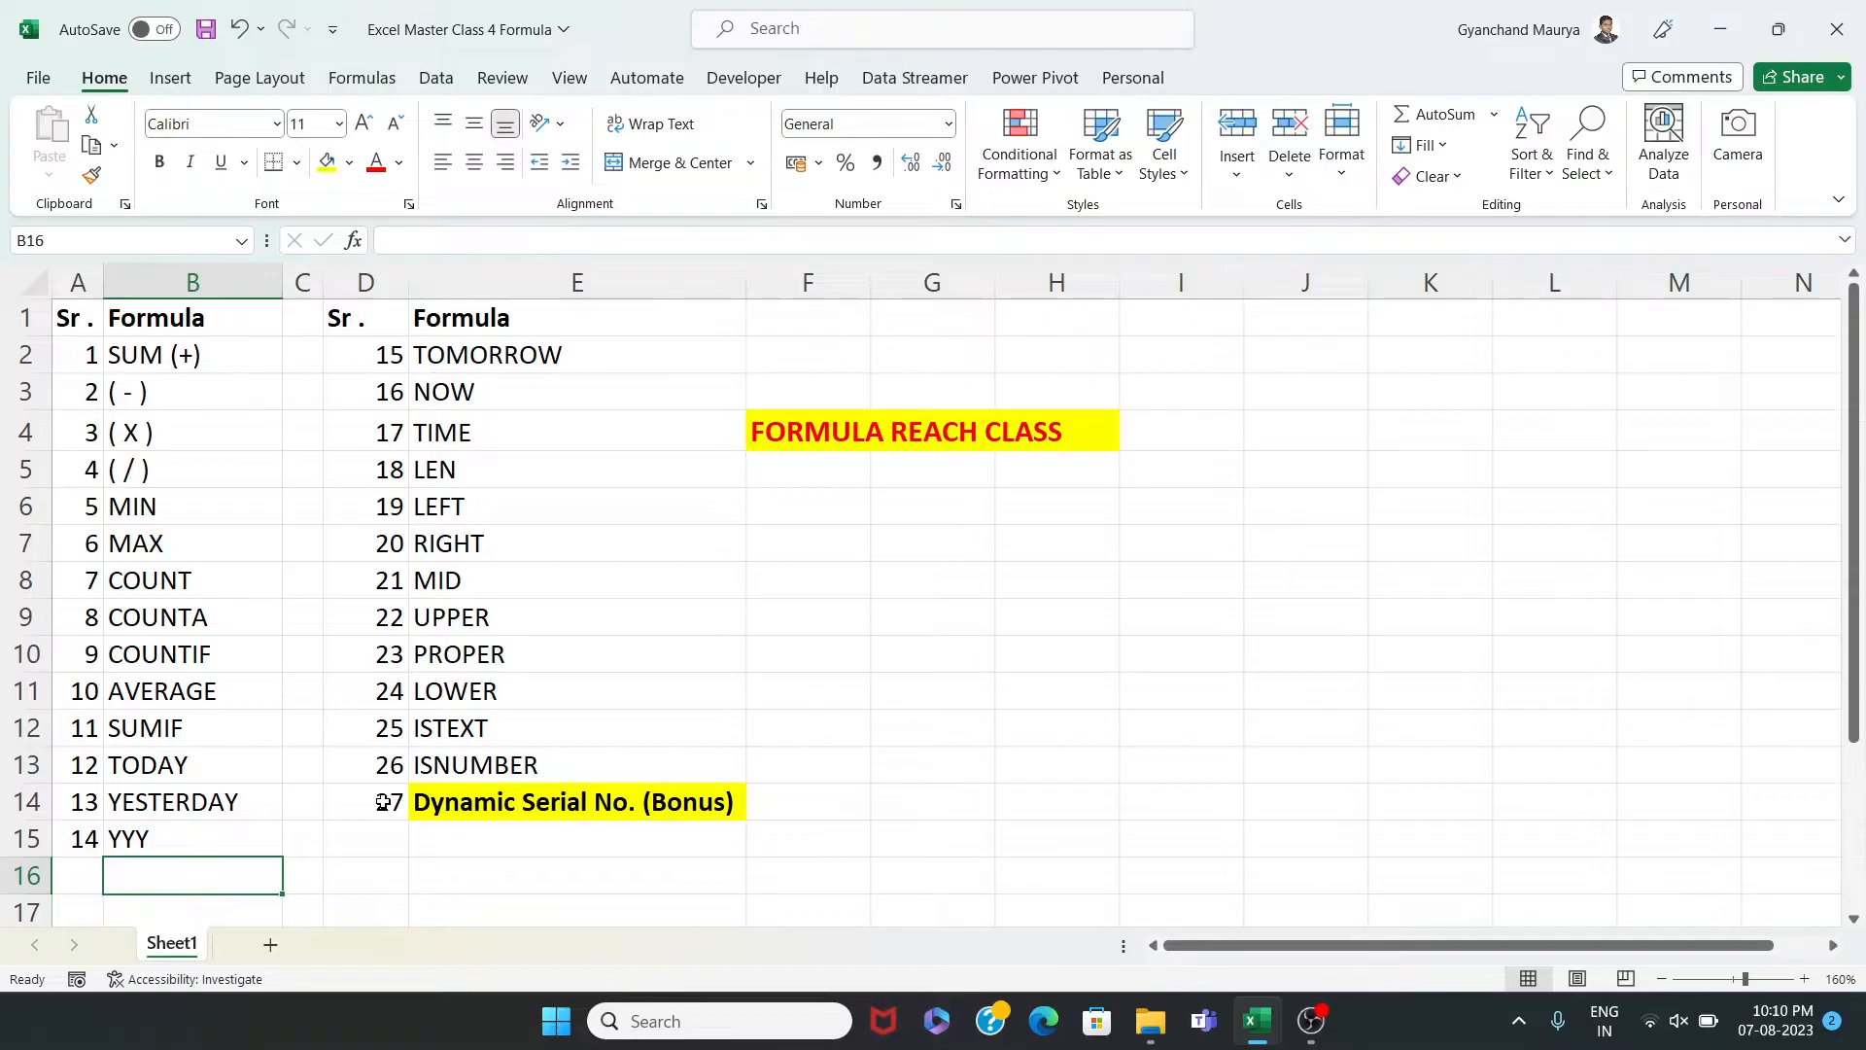
text(555)
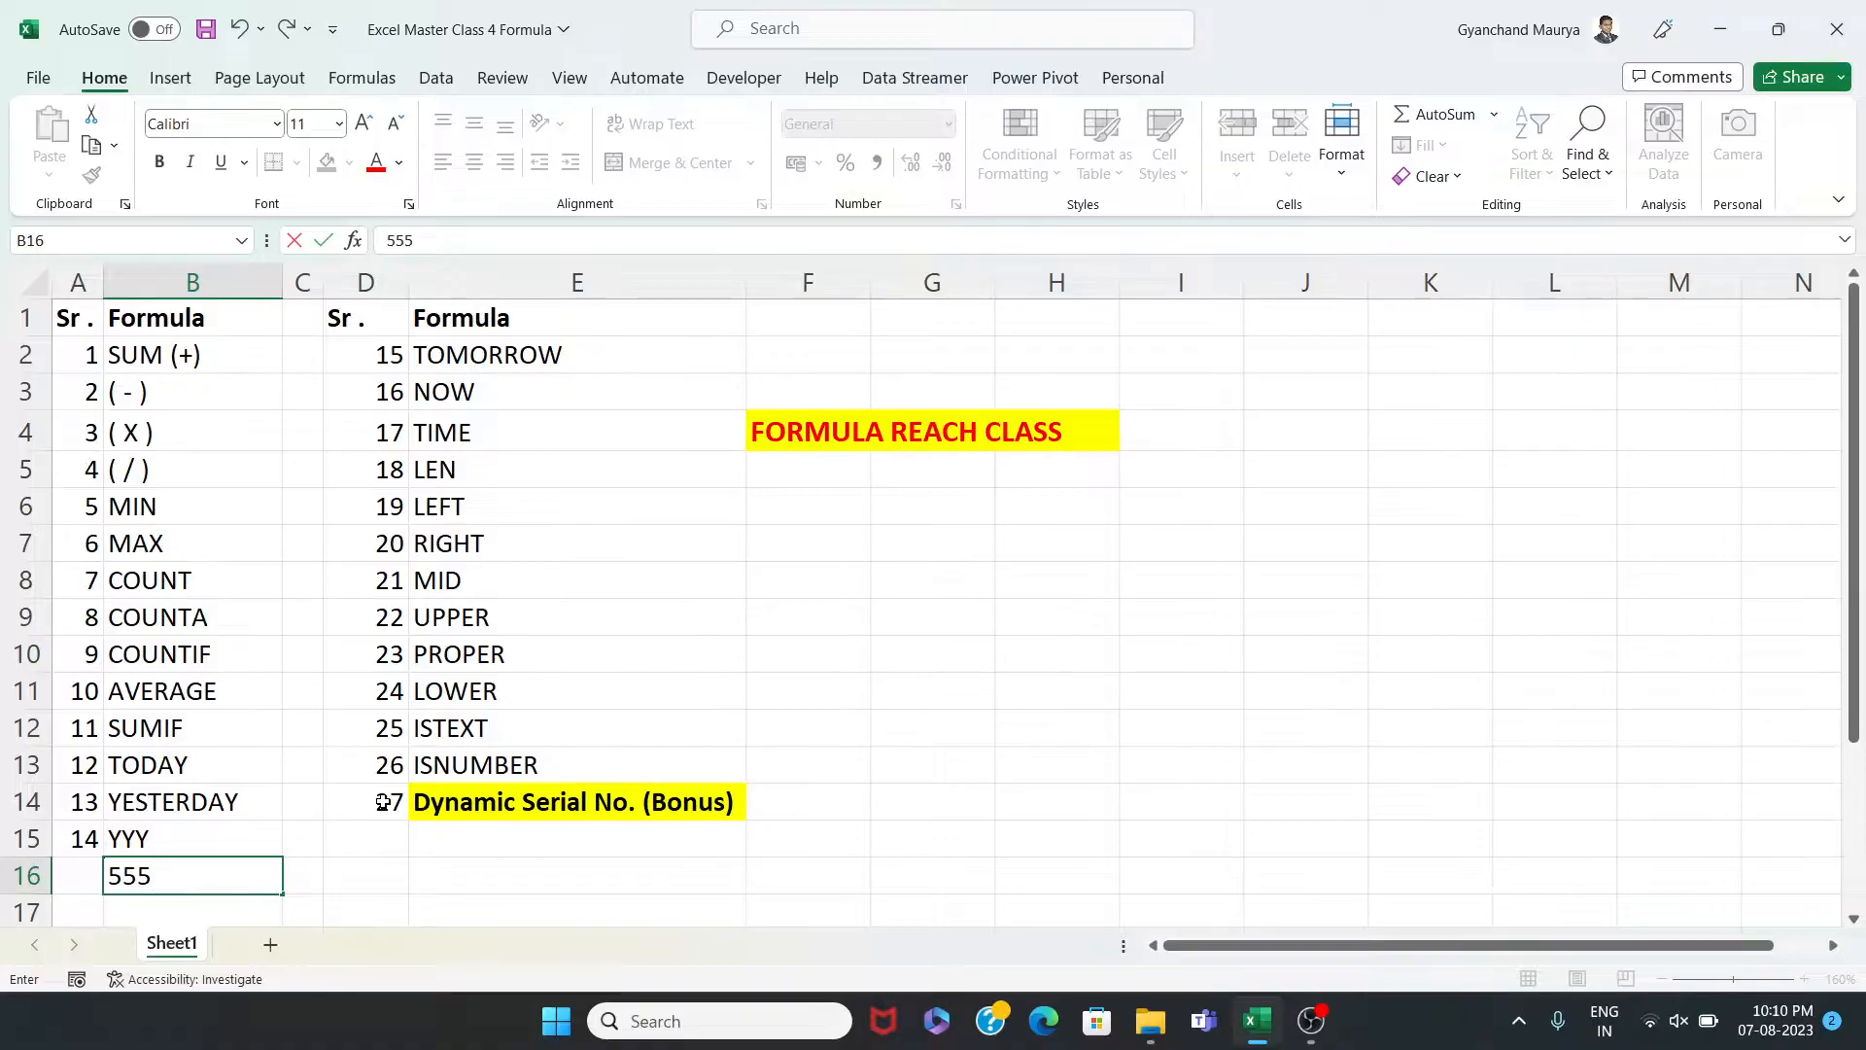
key(Return)
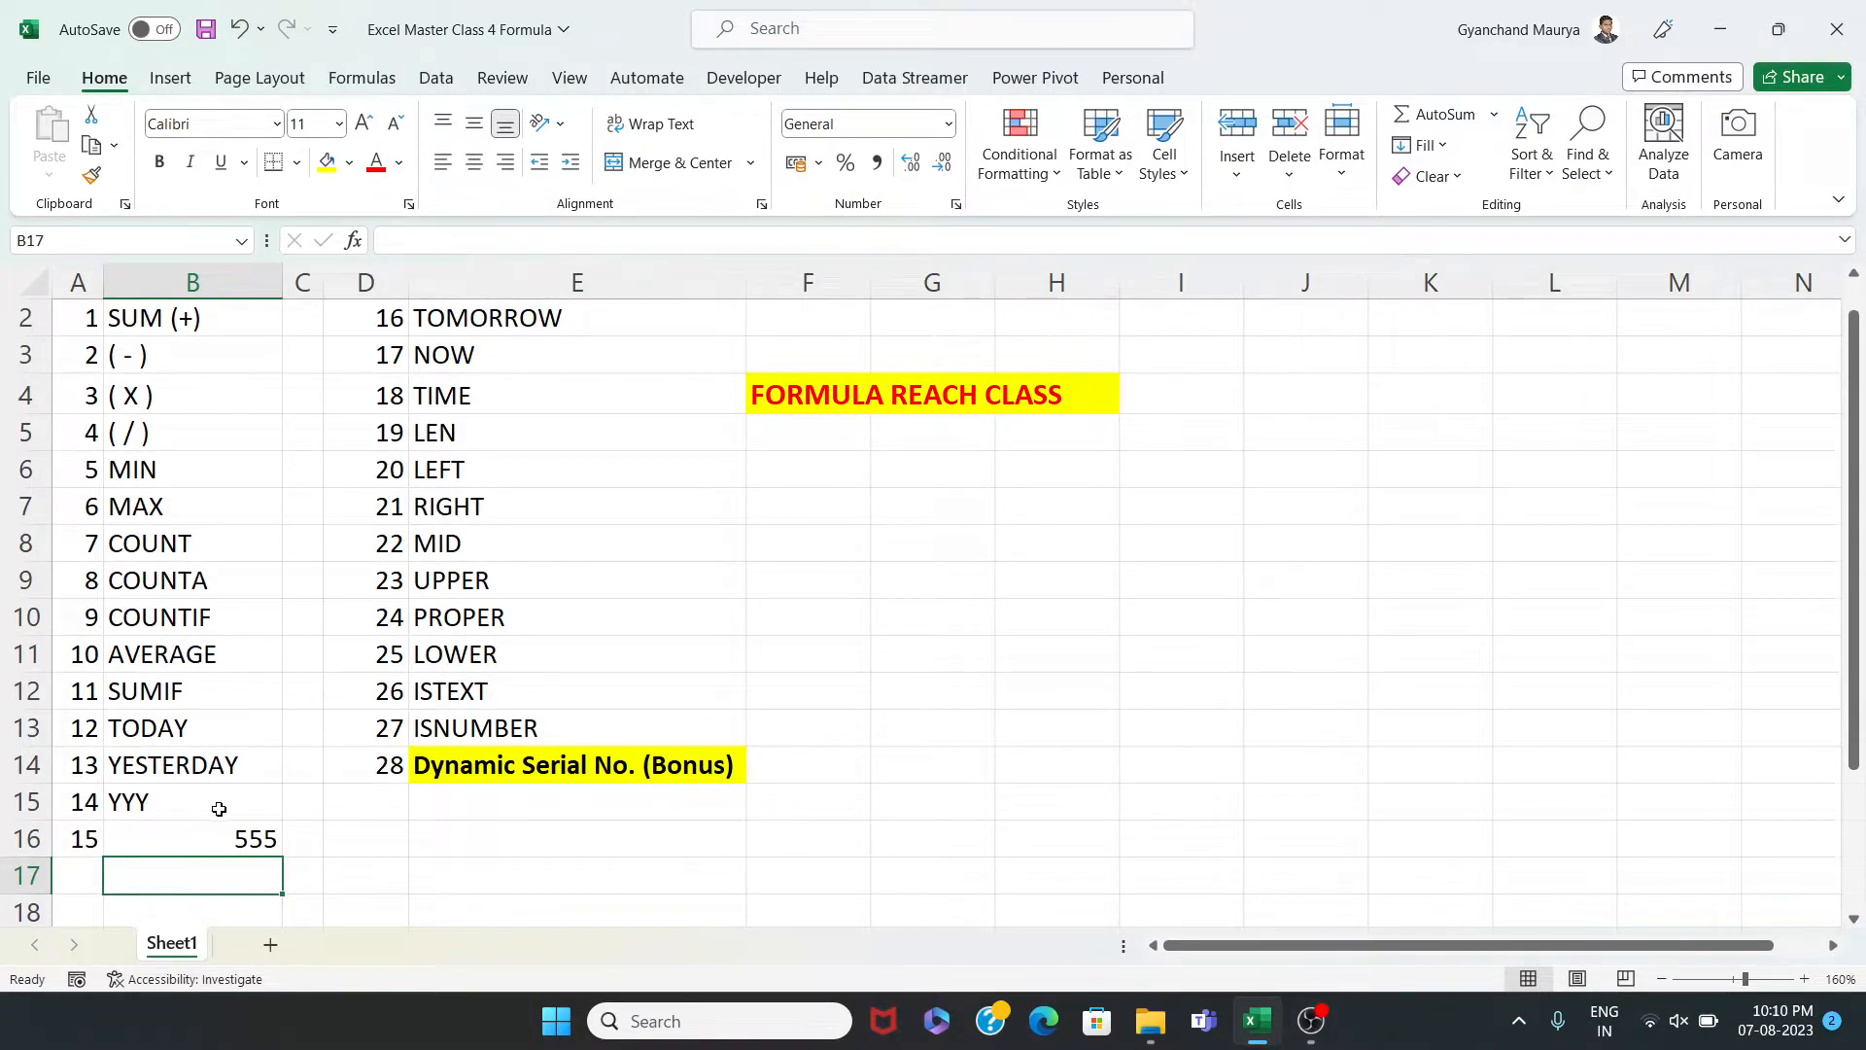
Clear the test entries from B16 and B15 below the first Formula list
click(175, 838)
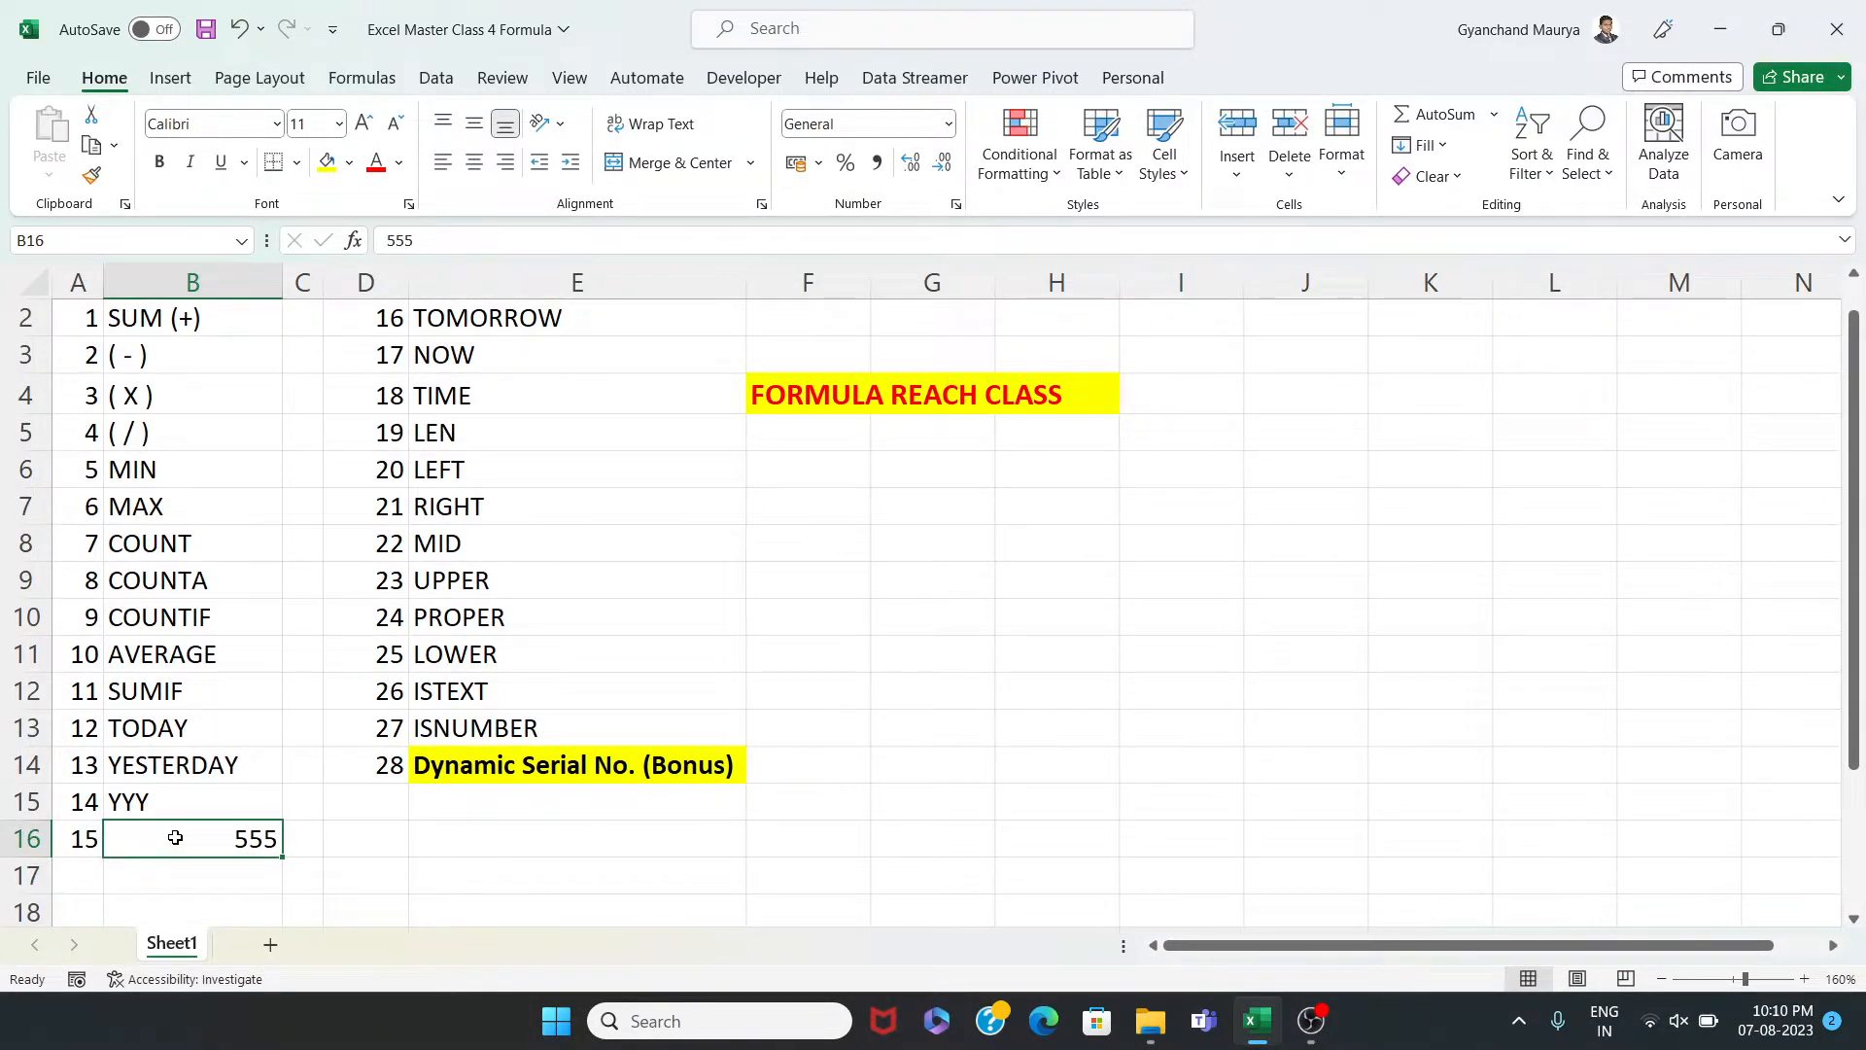
scroll(429, 717, up, 1)
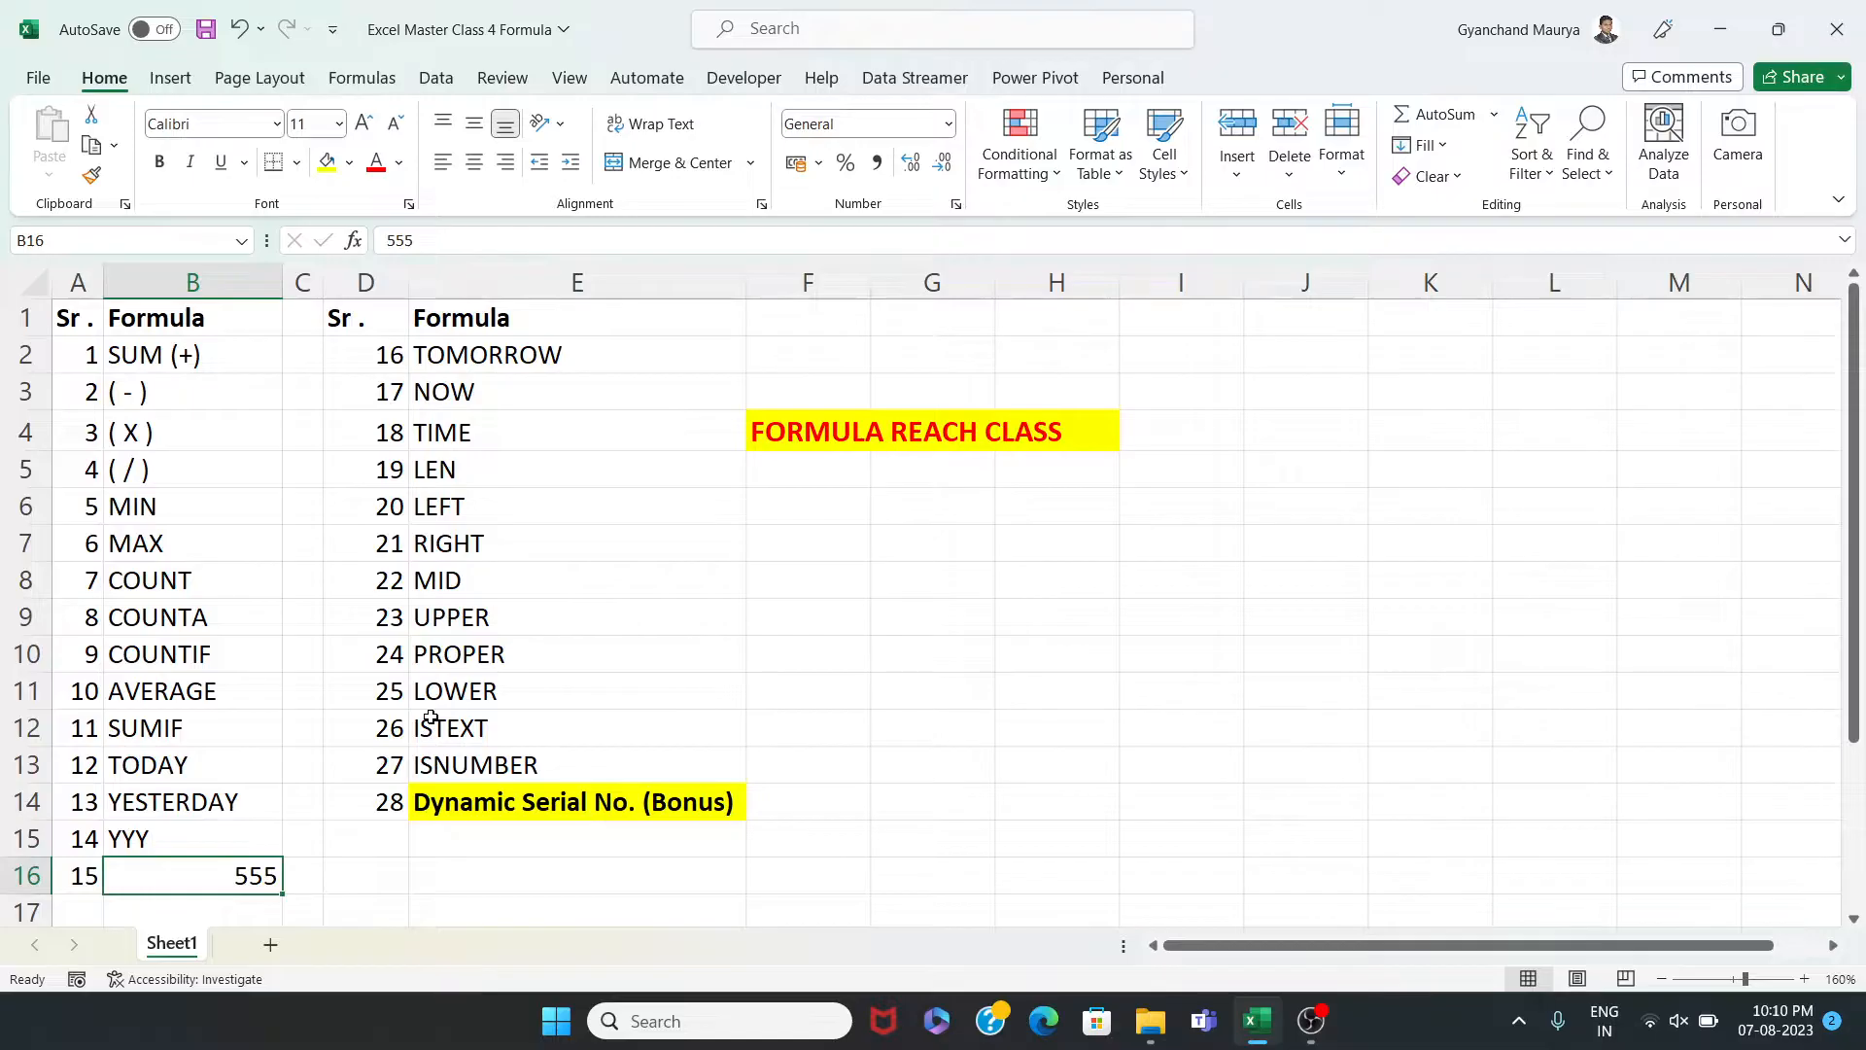
key(Delete)
key(Up)
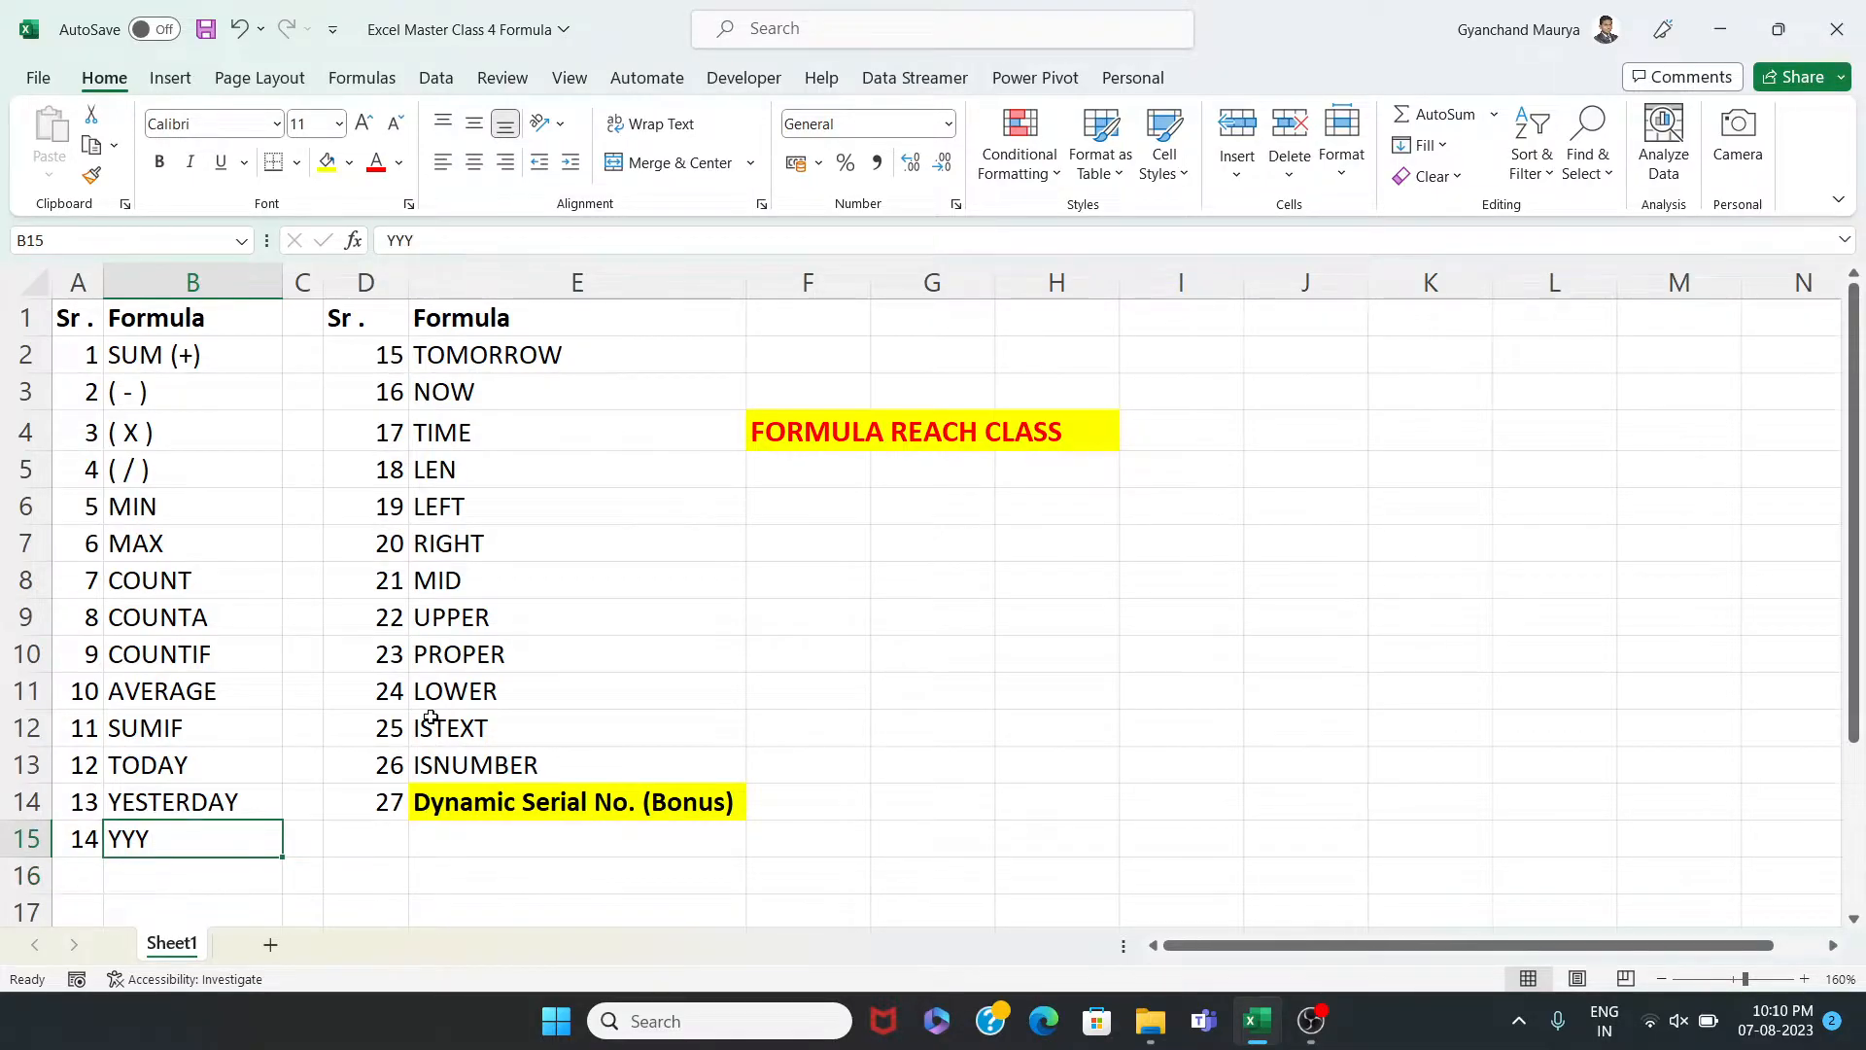
key(Delete)
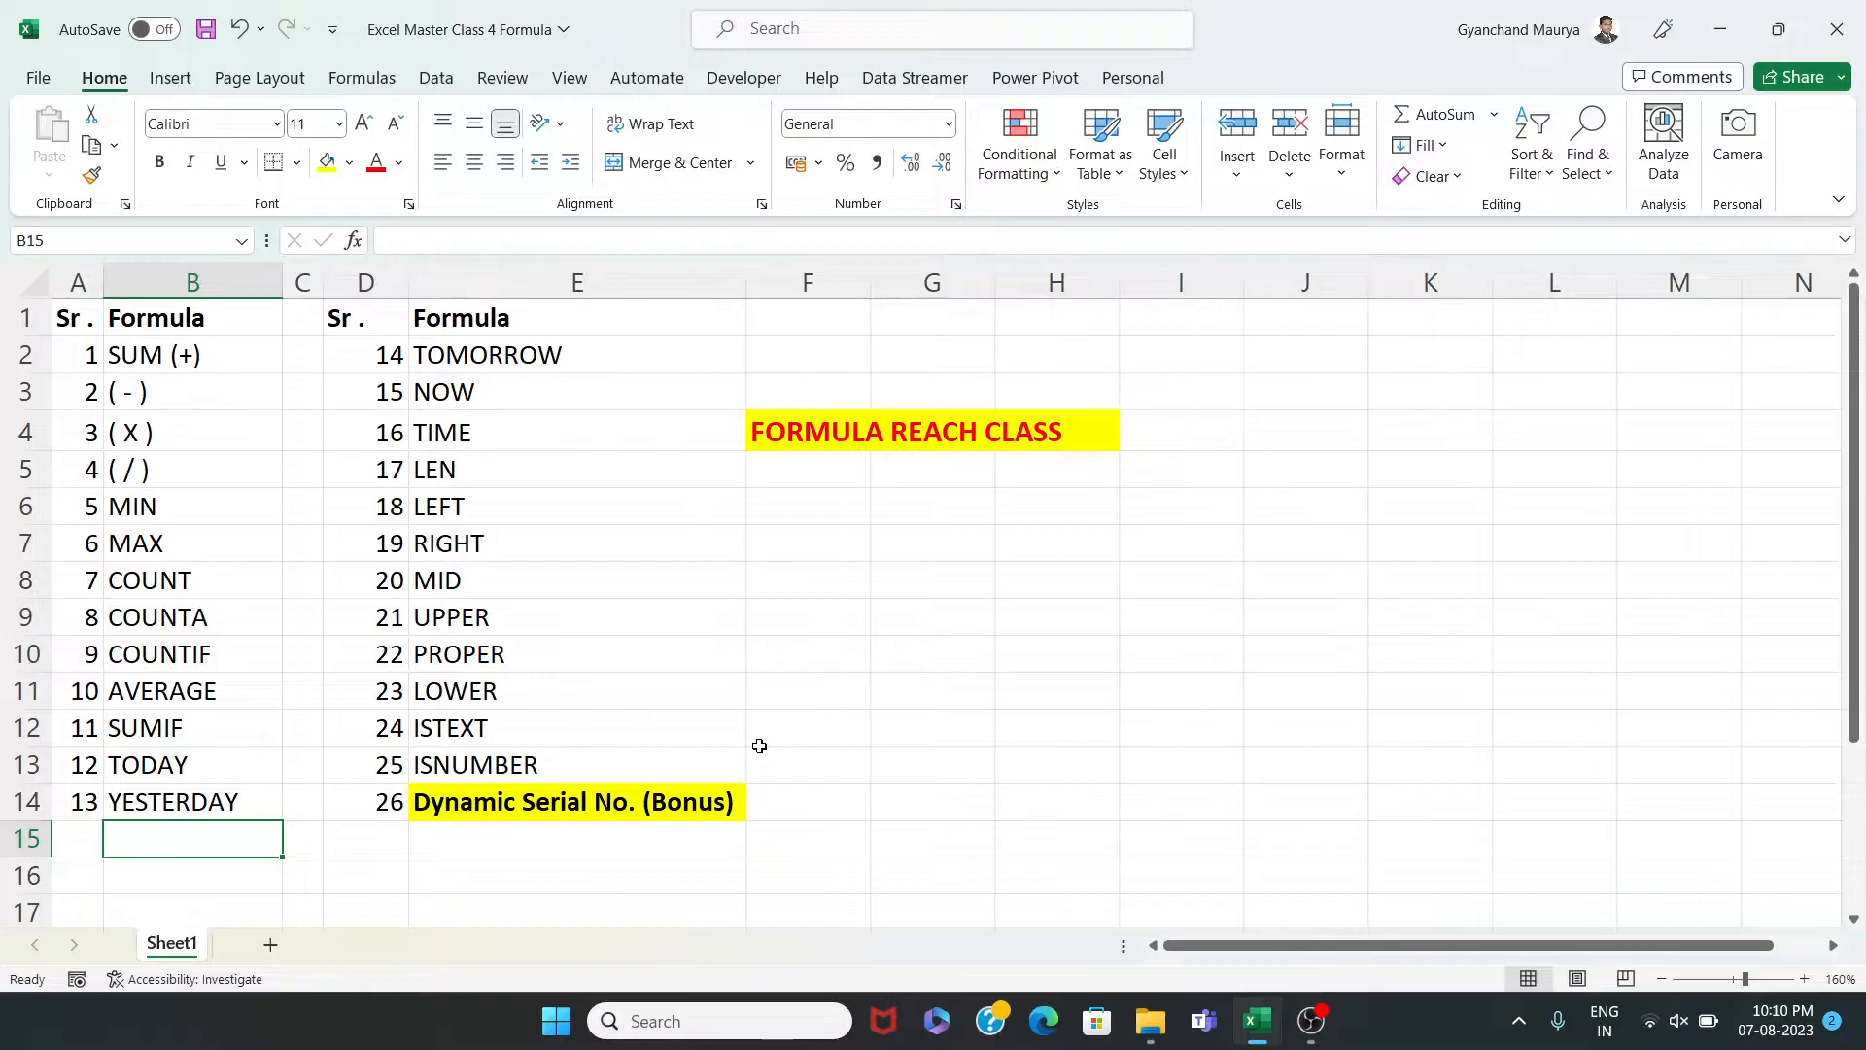
Remove the yellow FORMULA REACH CLASS heading and its formatting from columns F to H
drag(807, 282, 1096, 318)
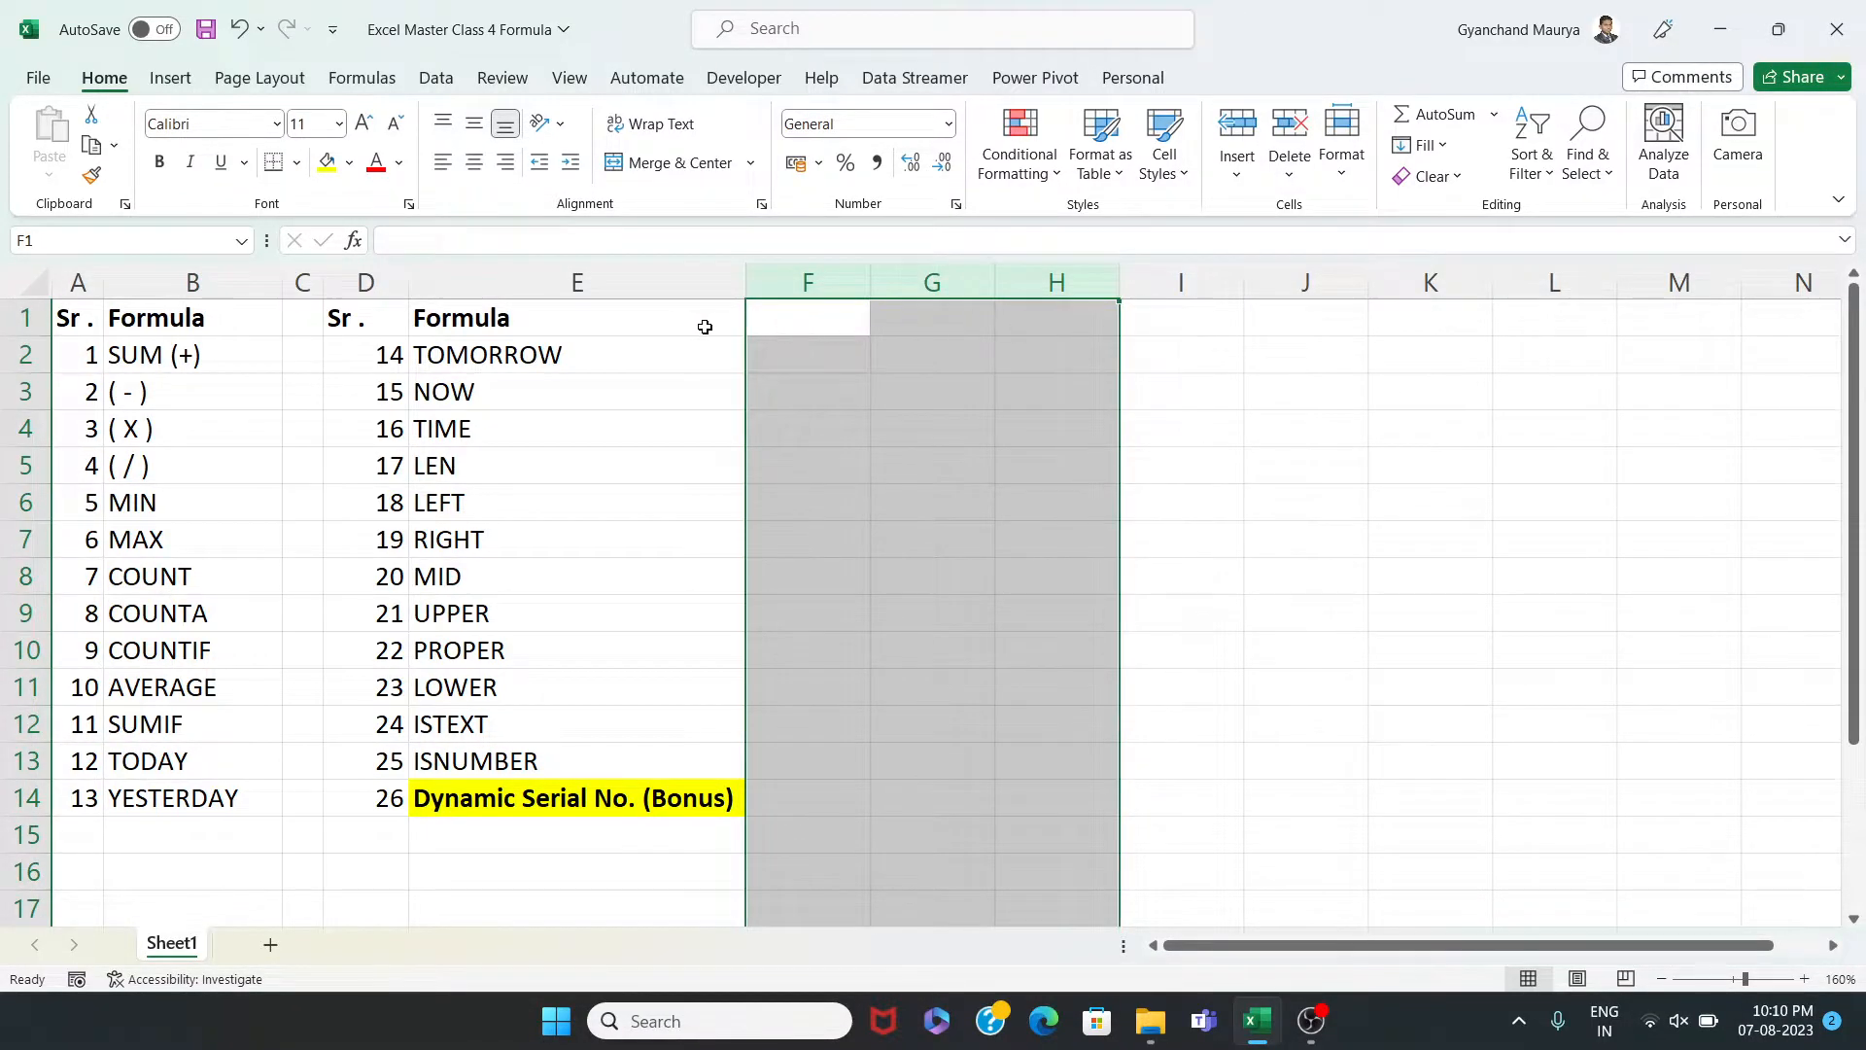
click(221, 352)
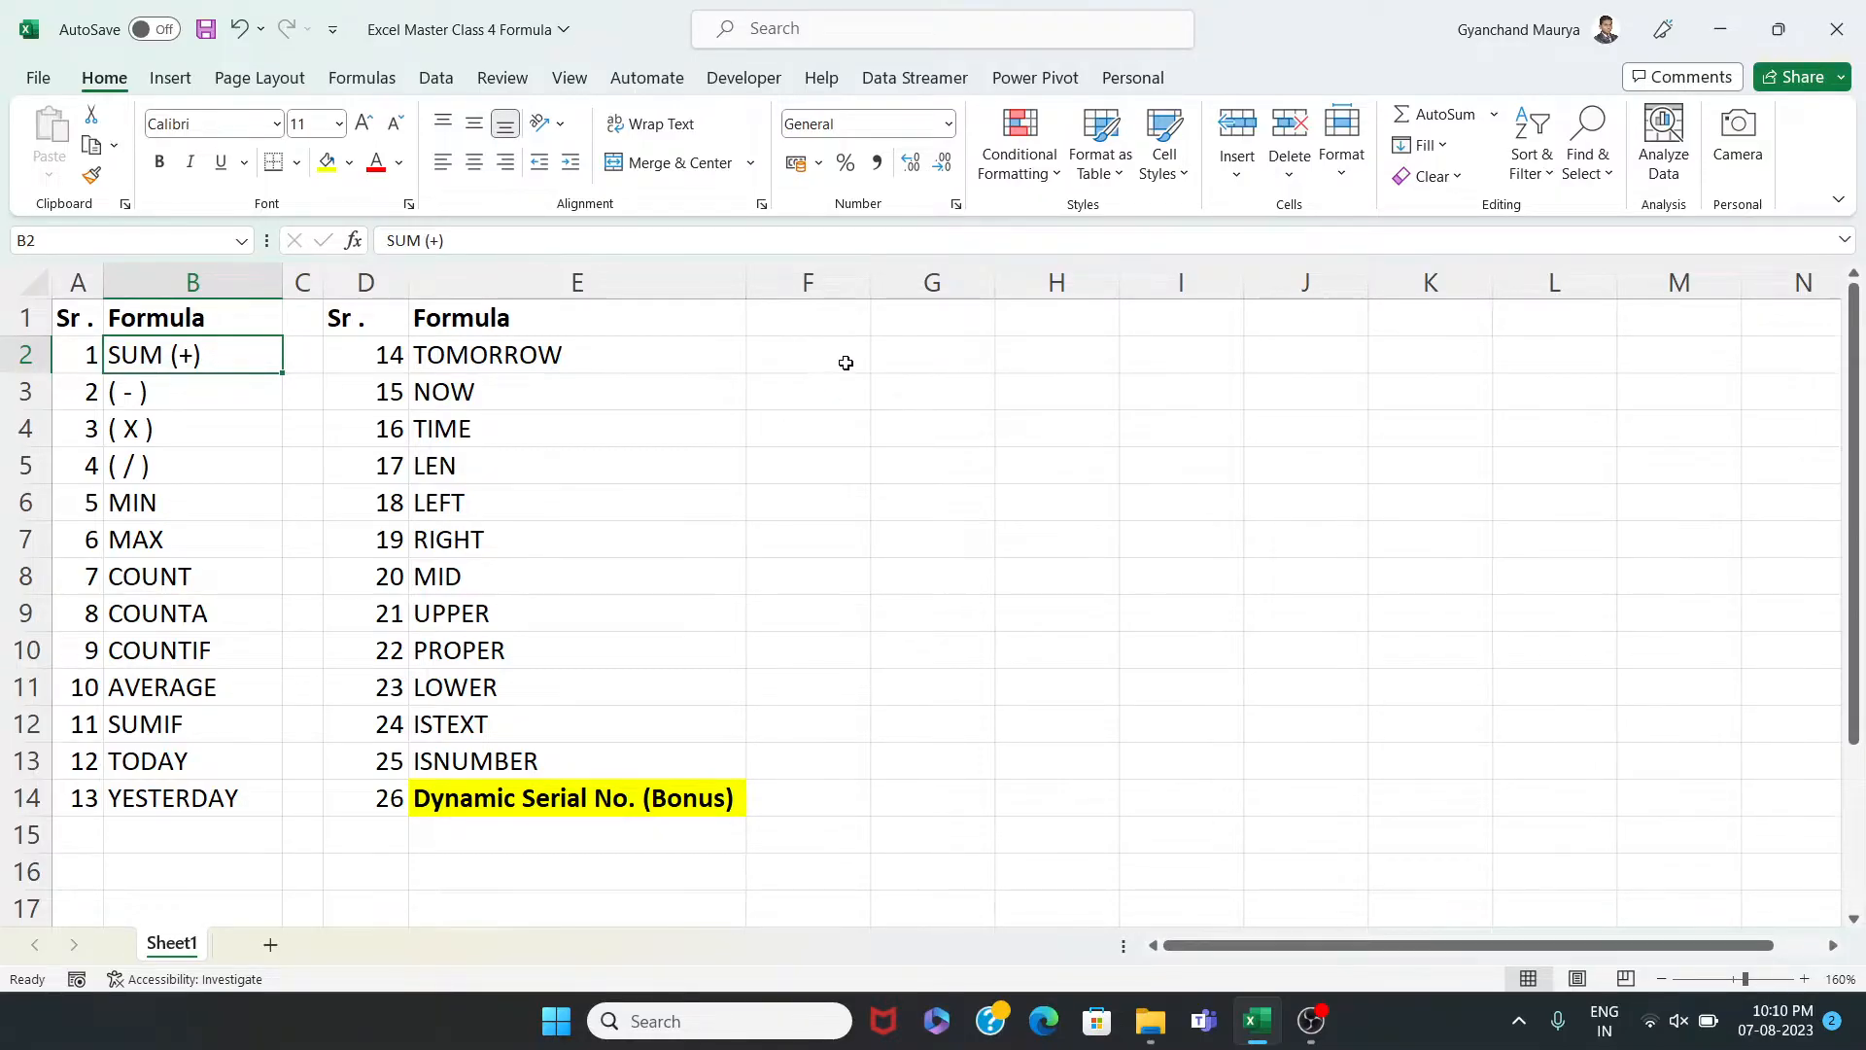
click(846, 363)
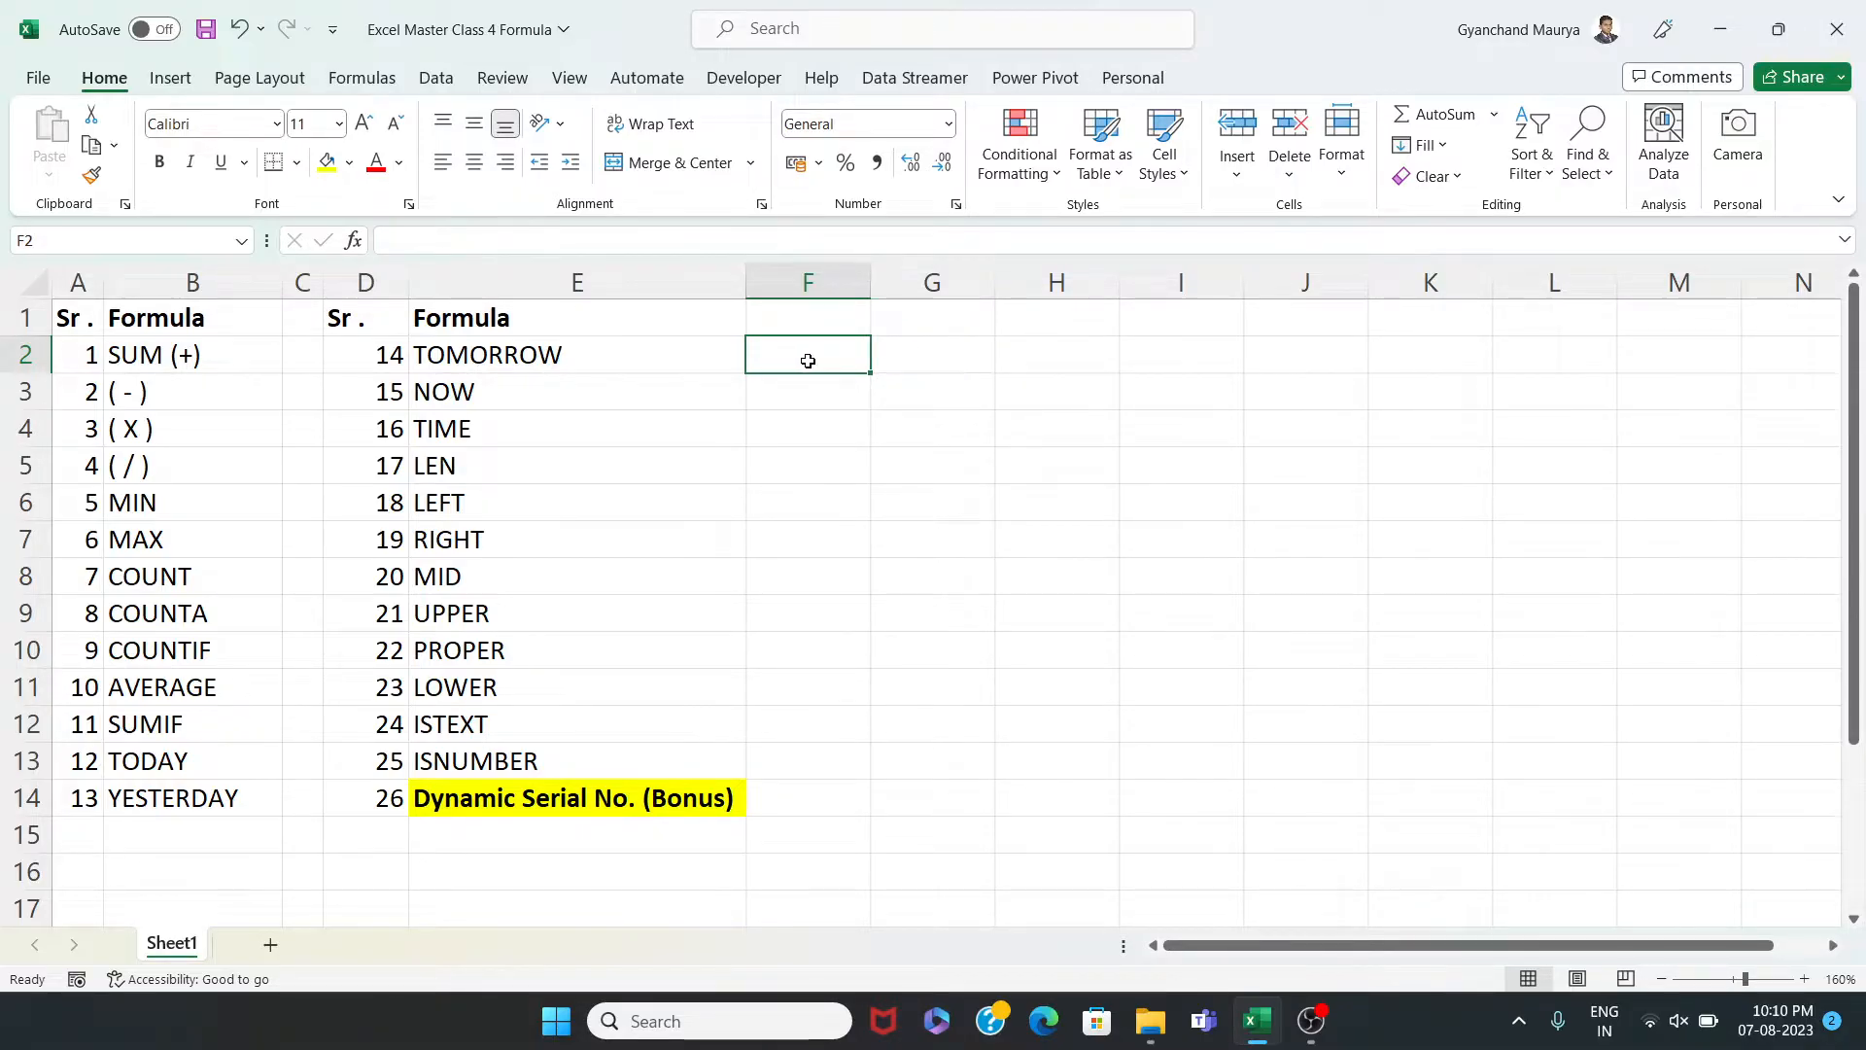
Enter the sample numbers 500 in G2 and 20 in G3
click(939, 358)
text(500)
key(Return)
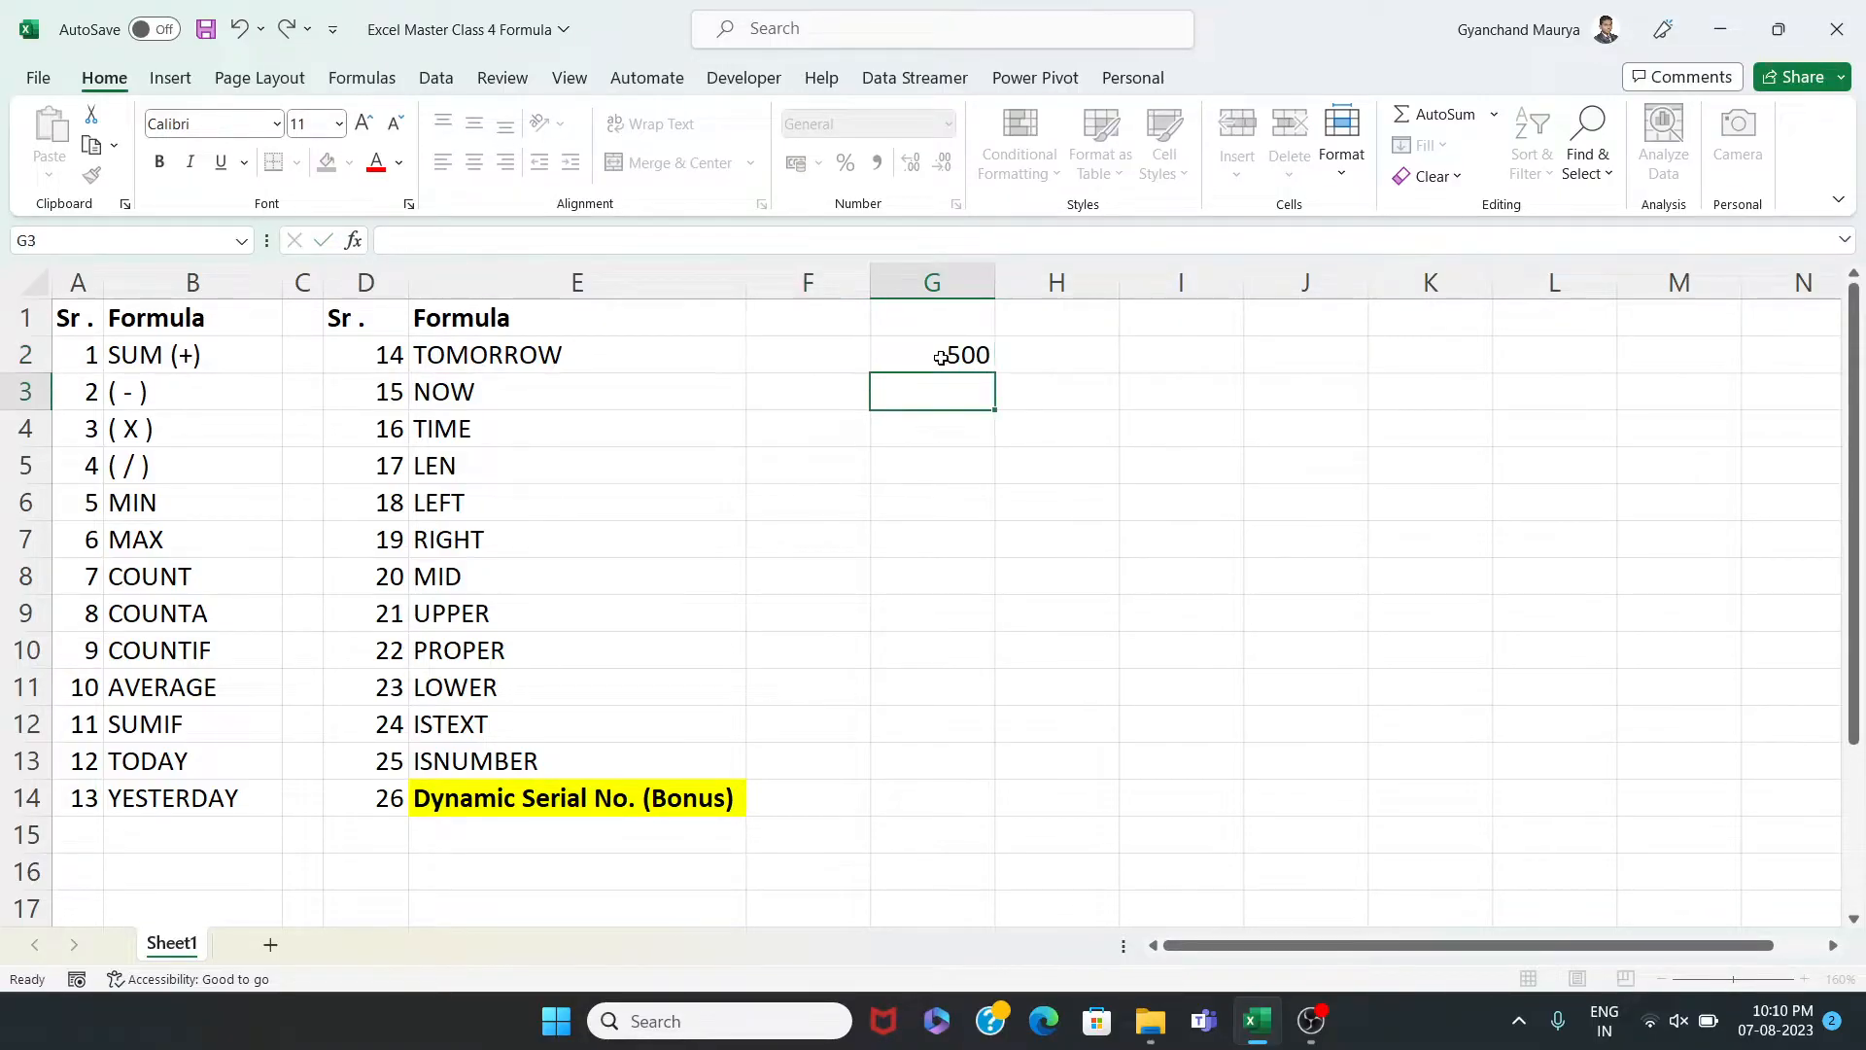
text(20)
key(Return)
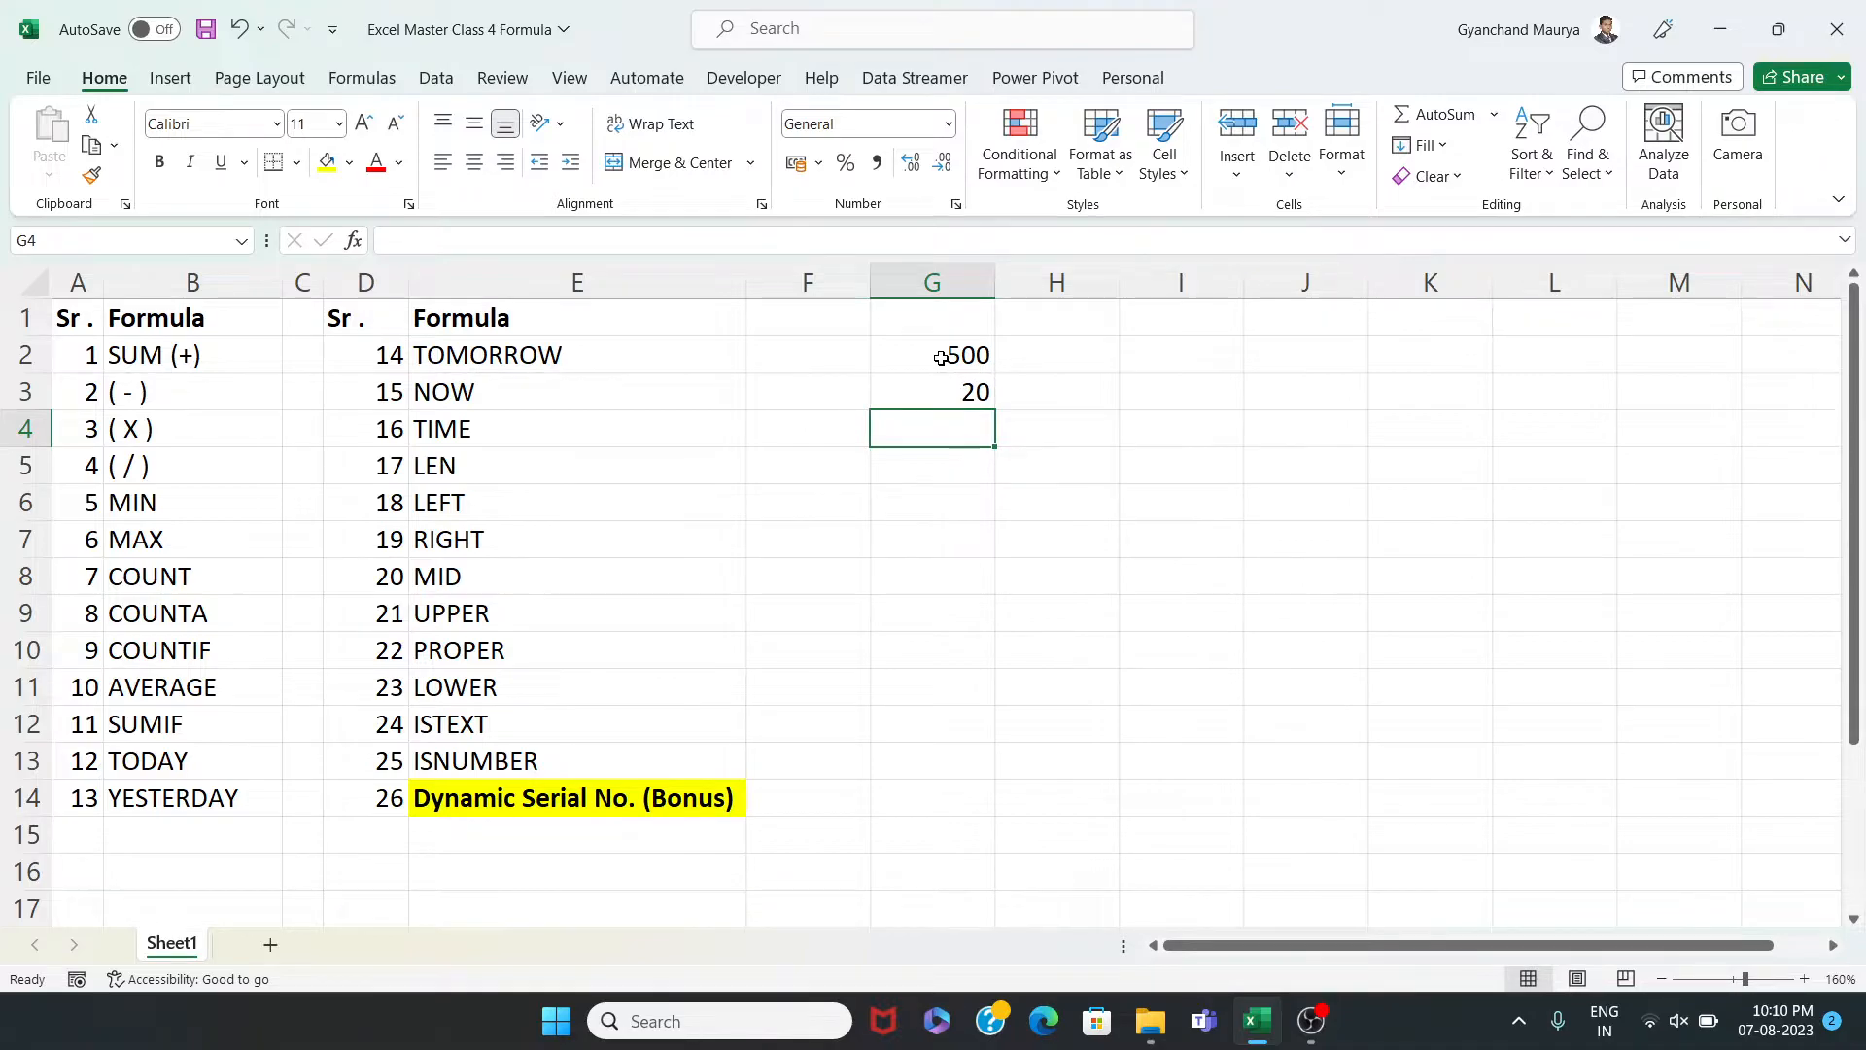
Add the two sample numbers in G4 with the formula =G2+G3
text(=)
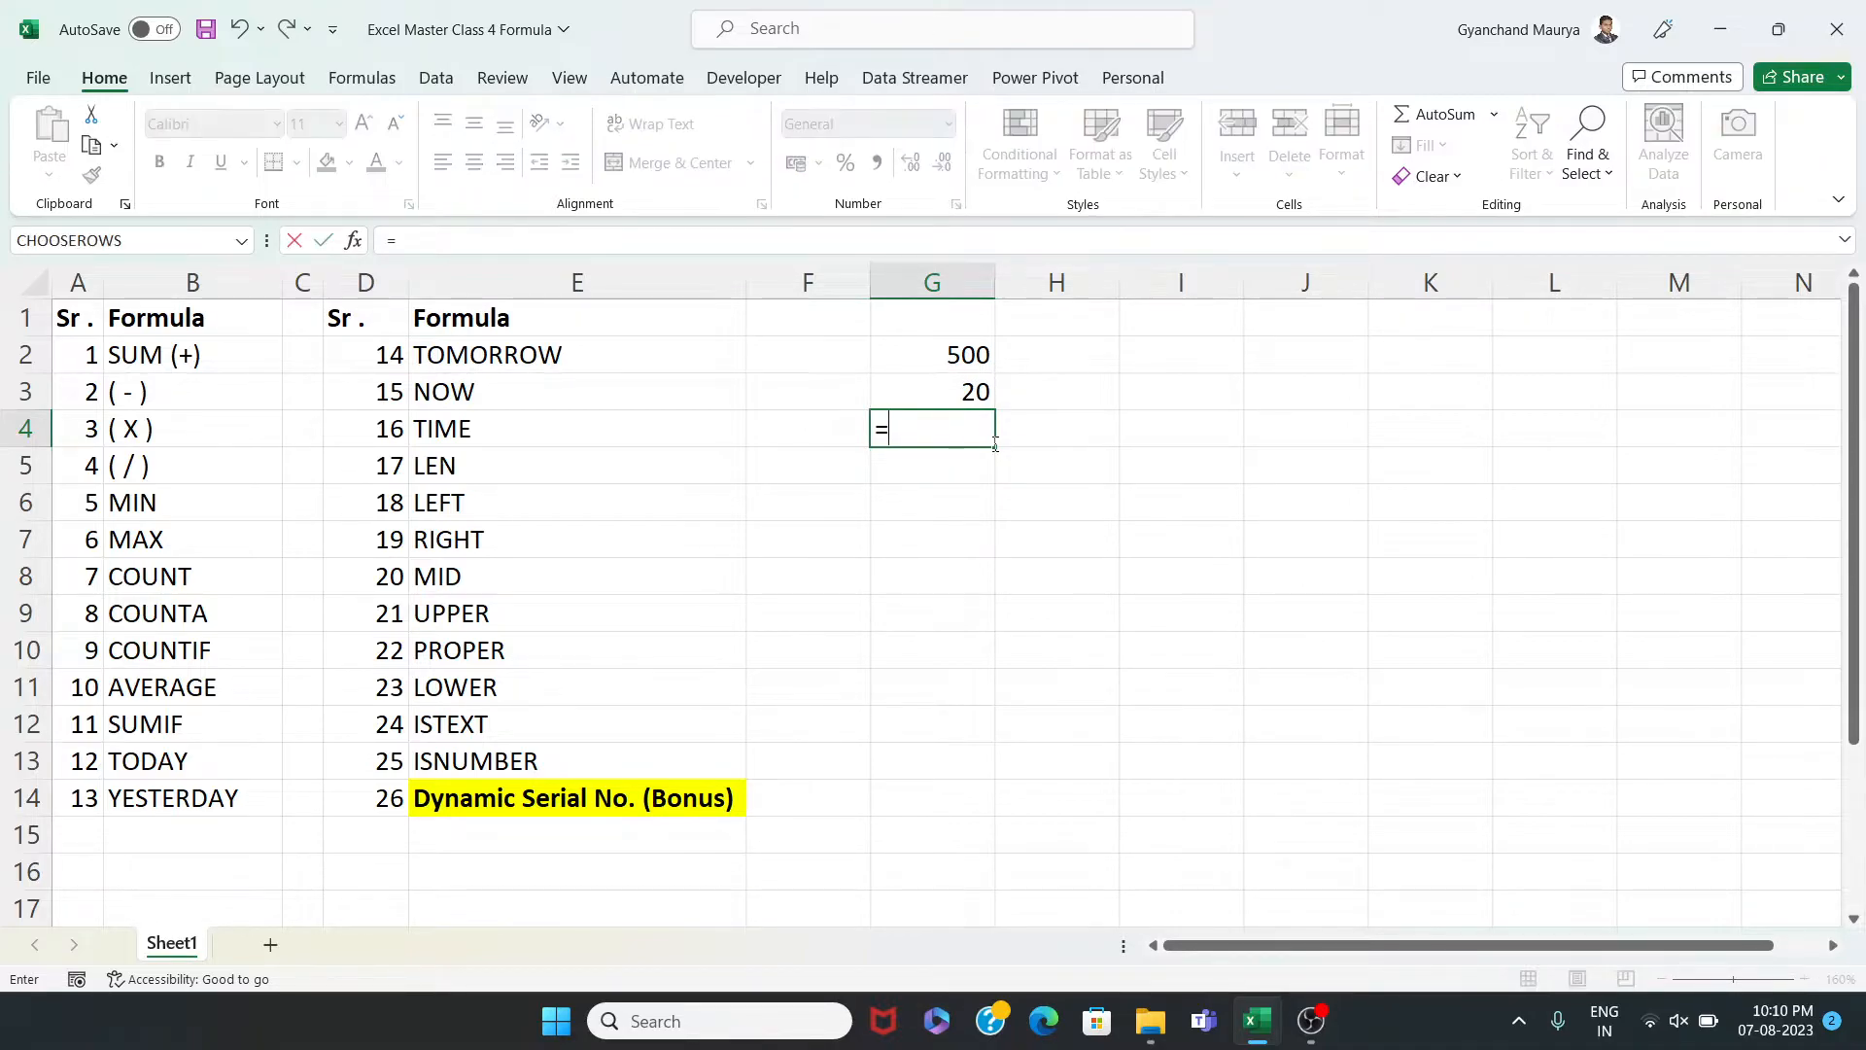
click(956, 352)
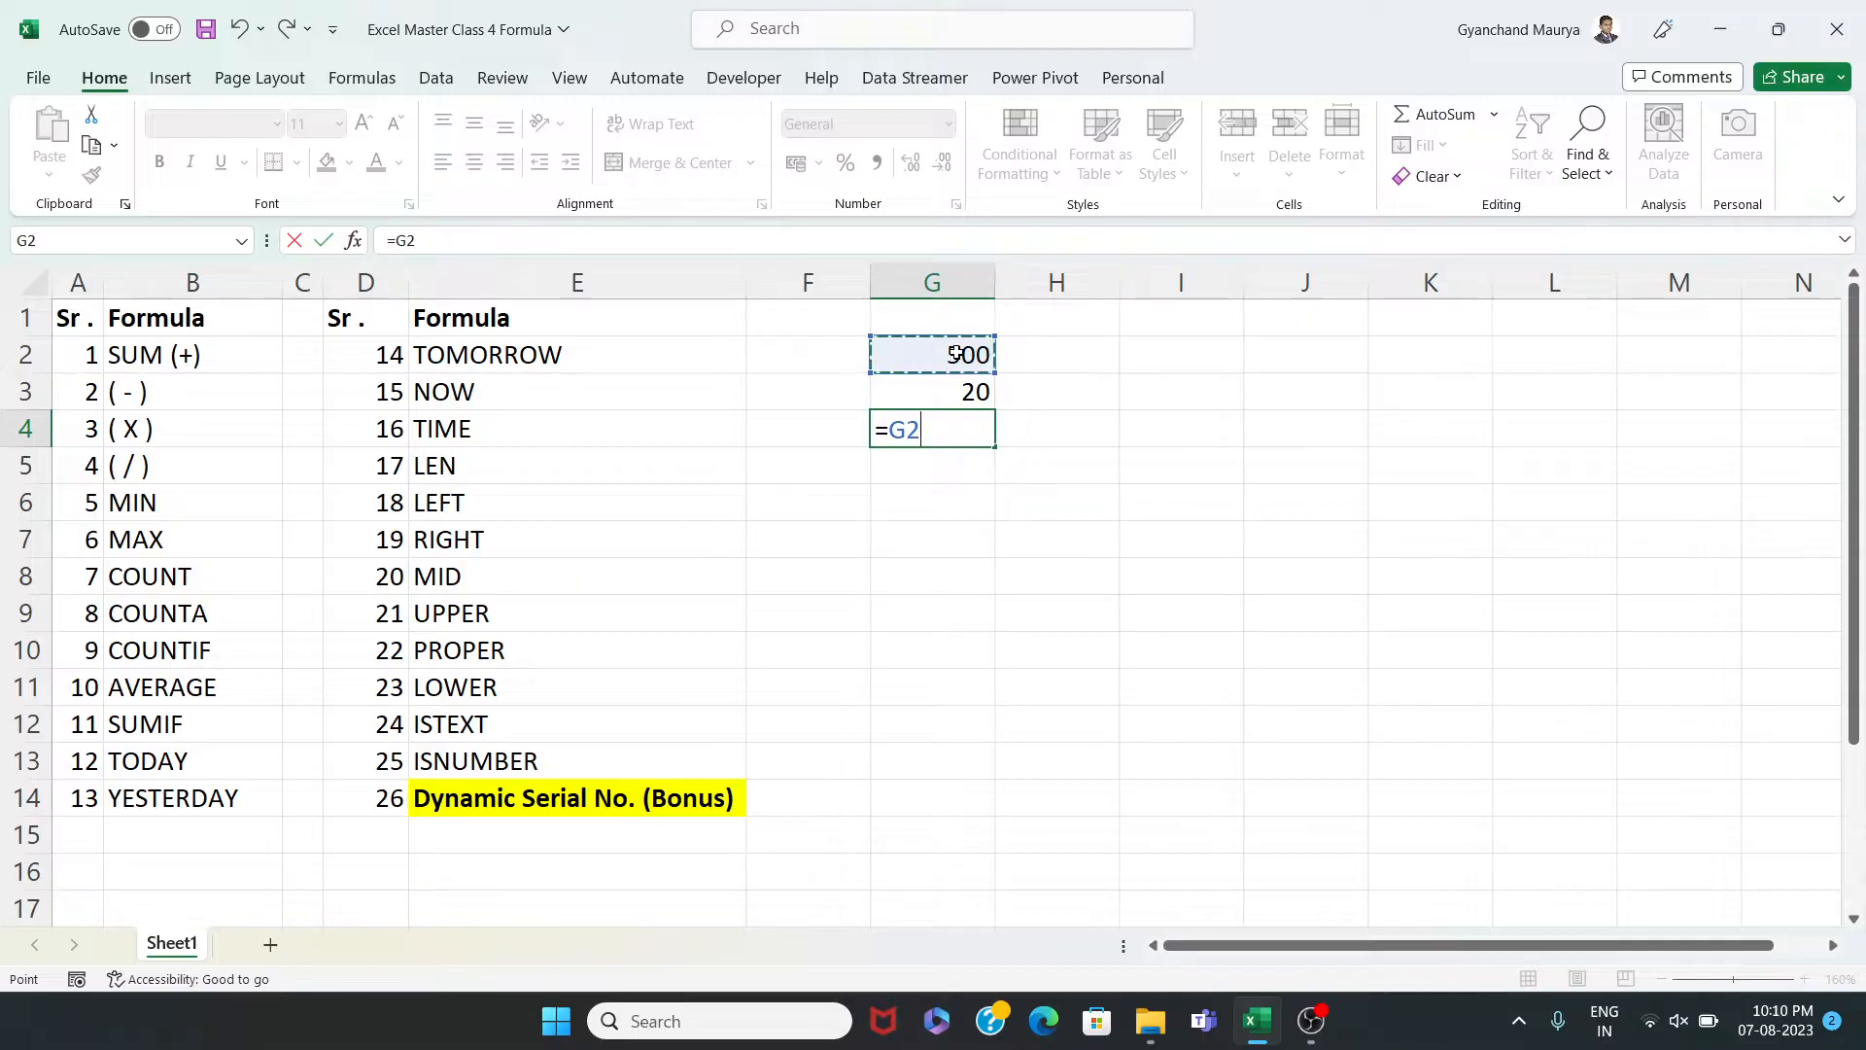
text(+)
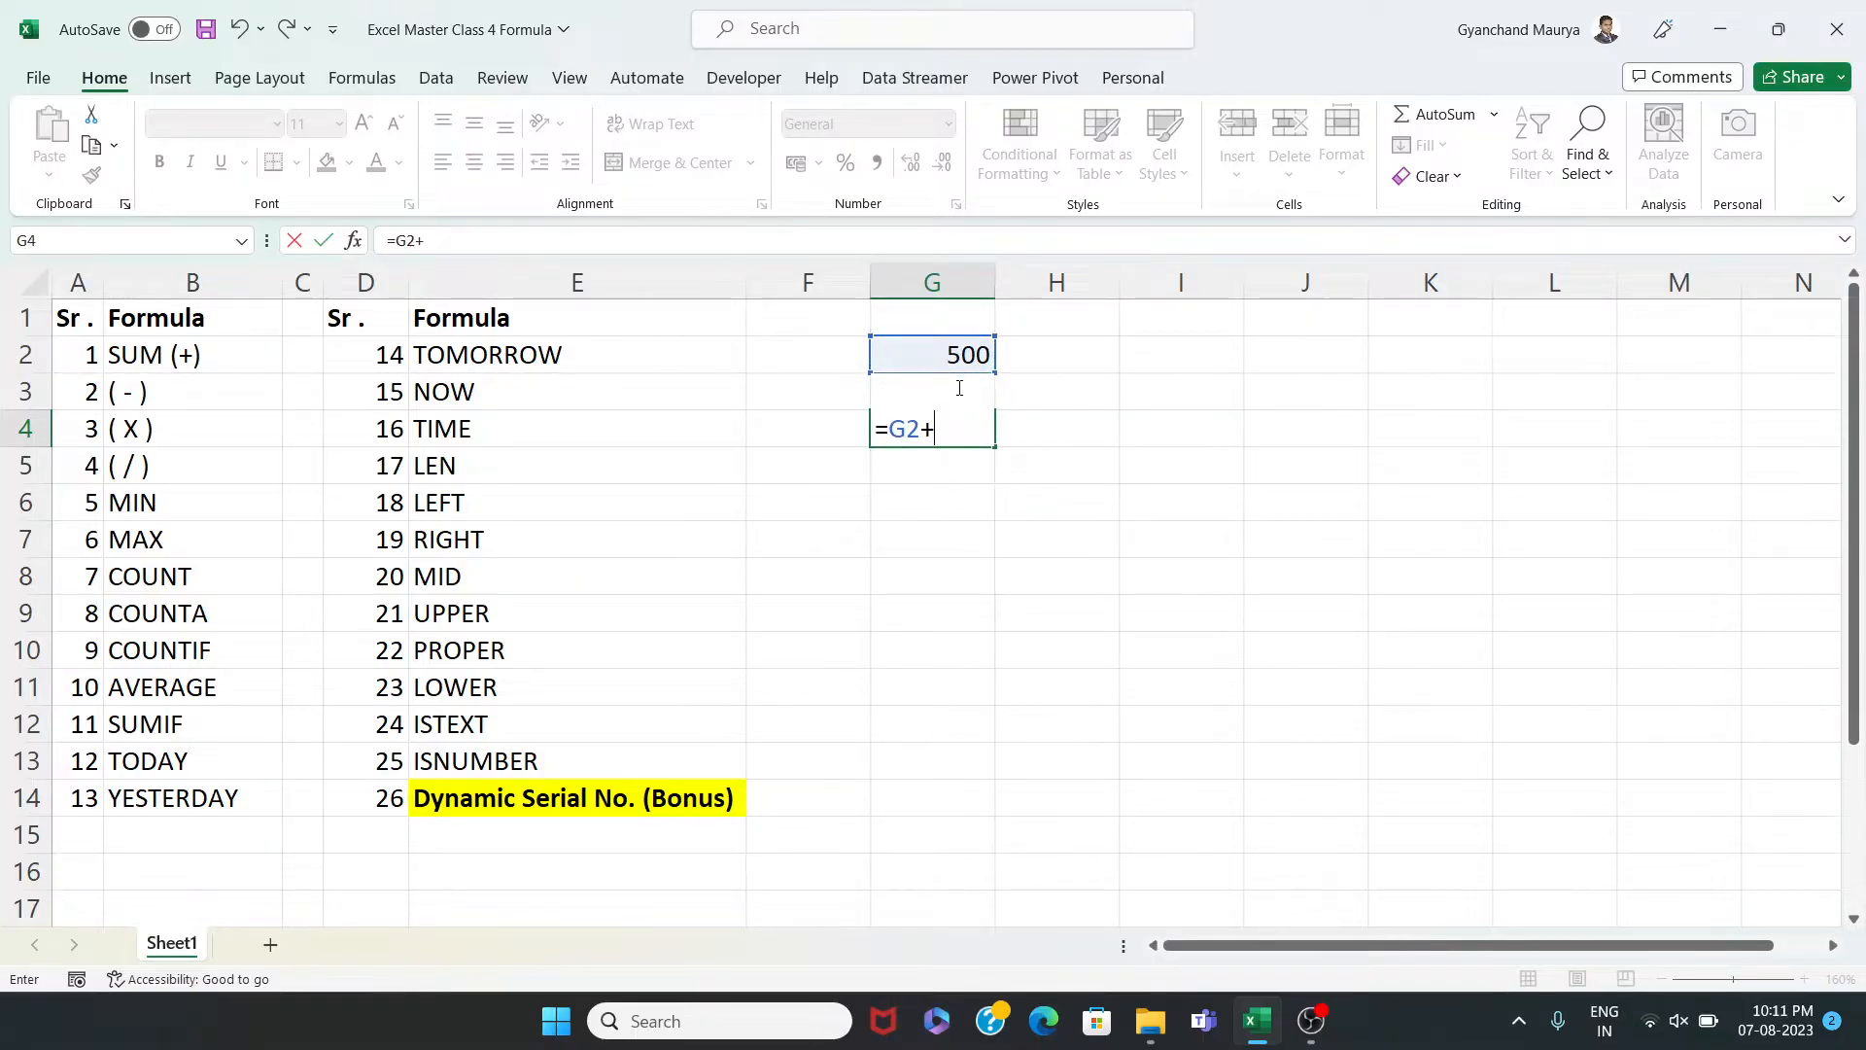
click(1033, 395)
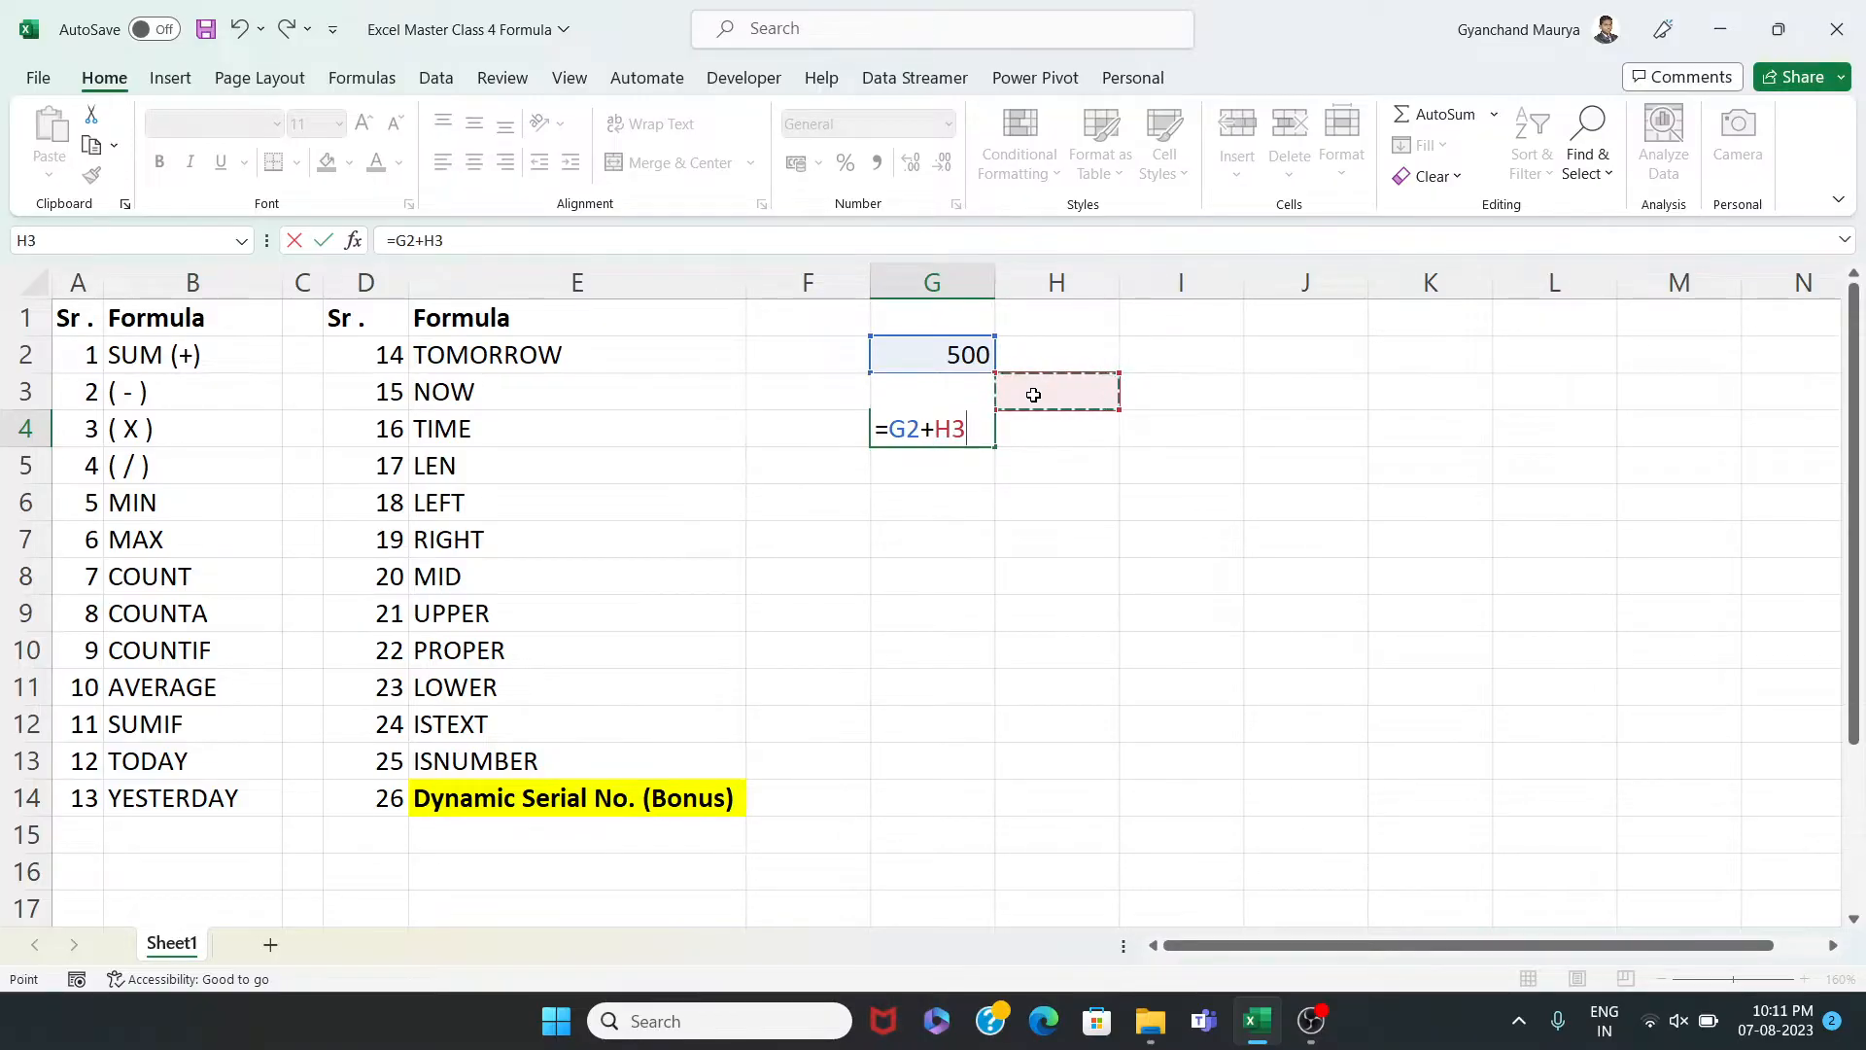
key(Left)
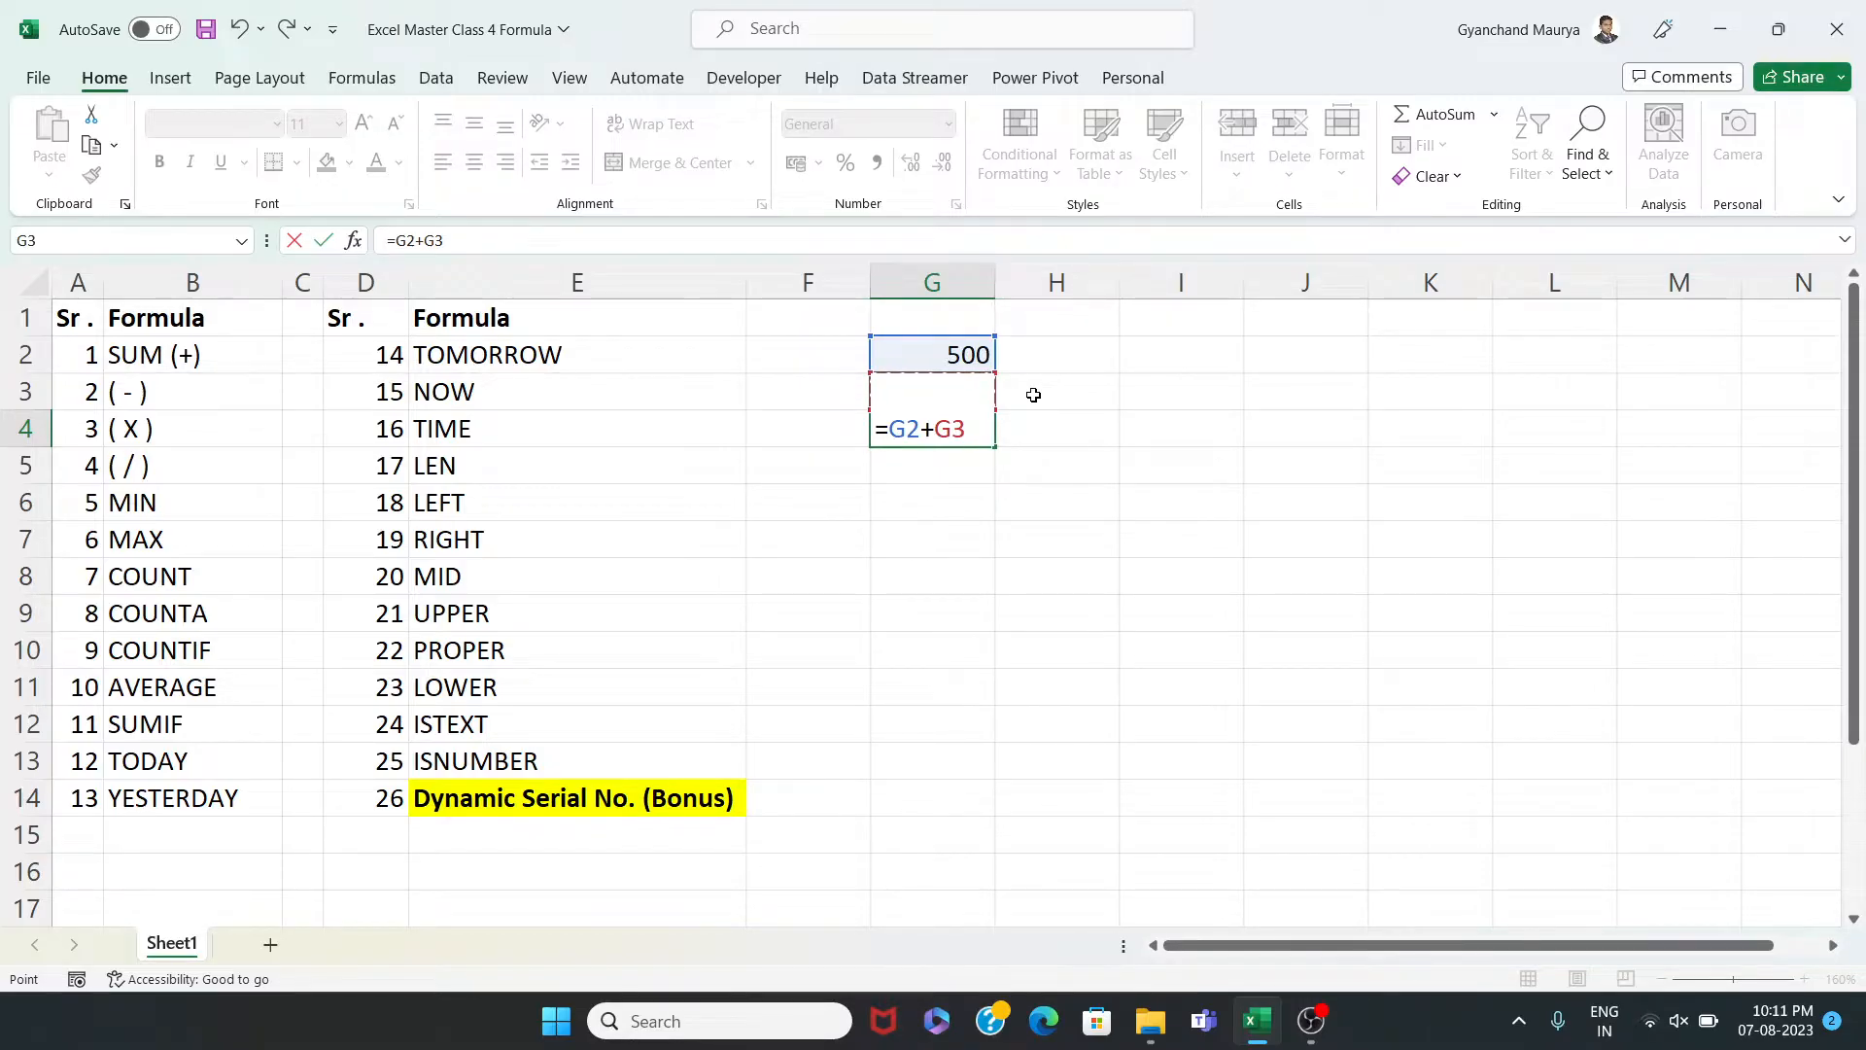
key(Return)
click(980, 433)
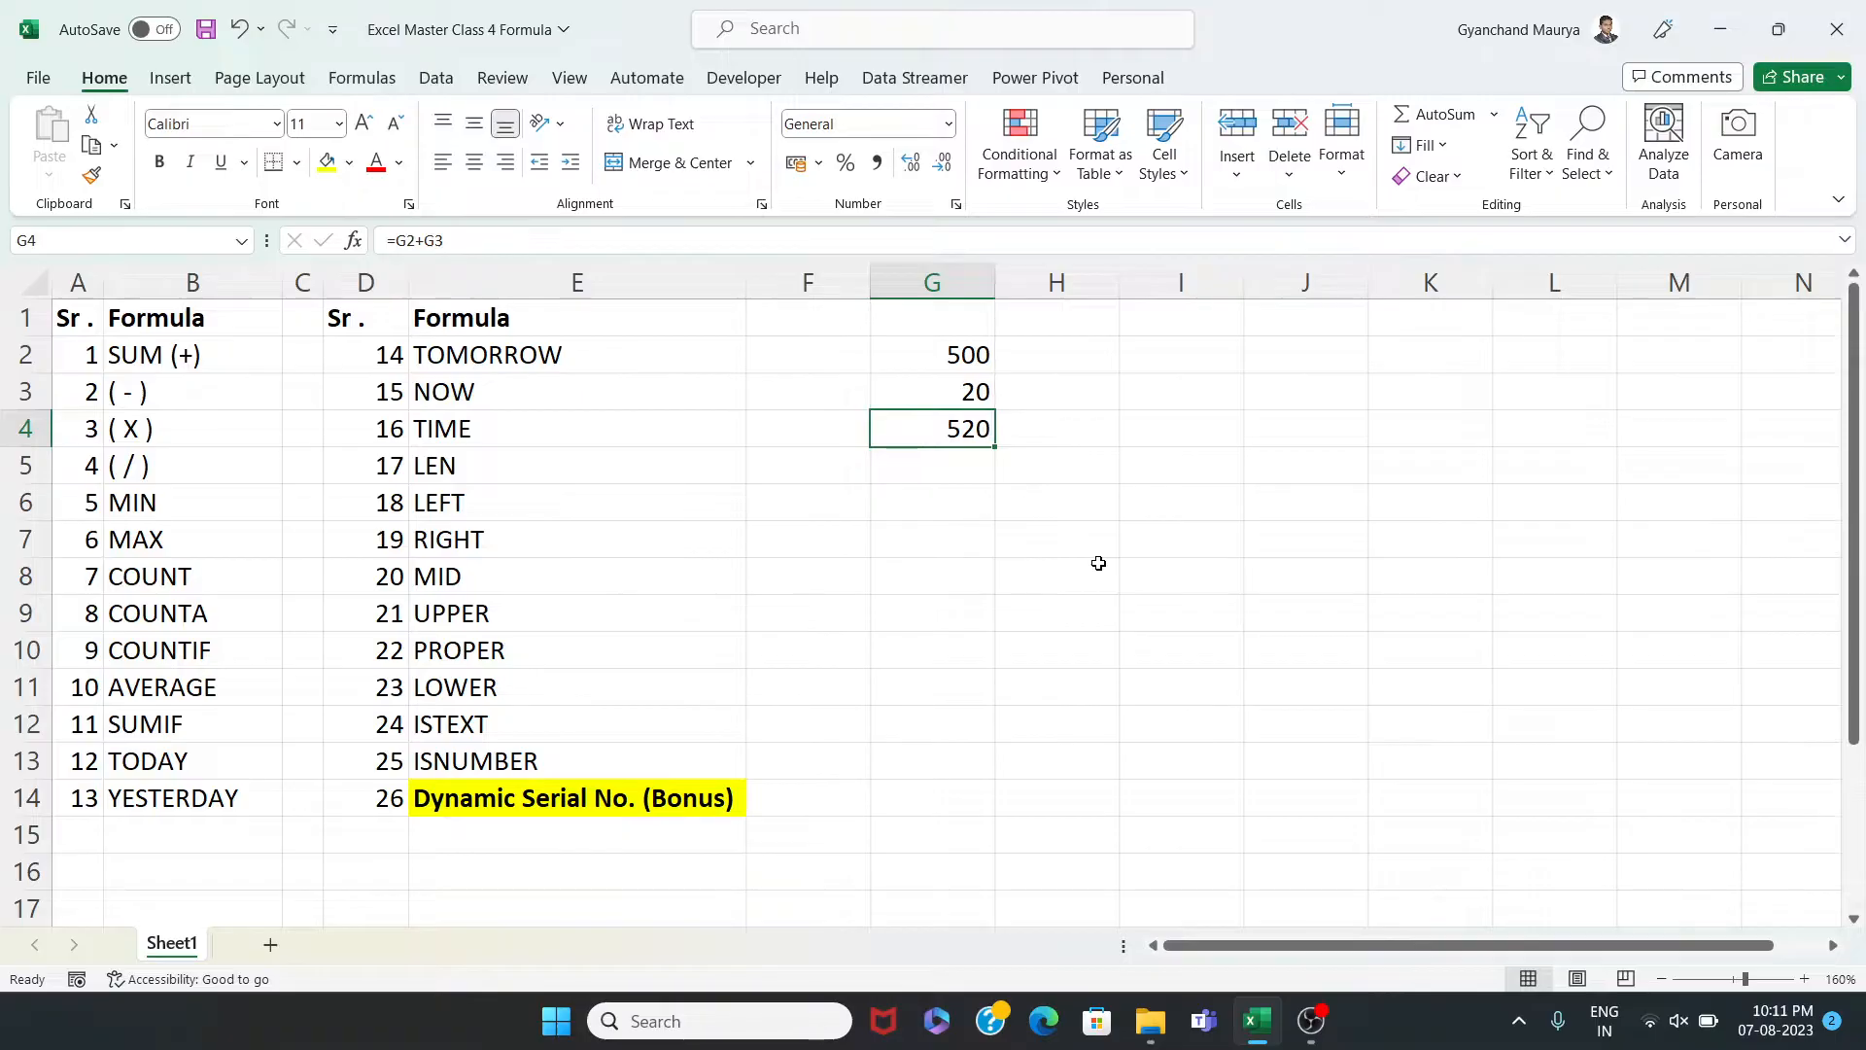
Enter 80 in H2 as the number to subtract
click(1096, 424)
click(1071, 359)
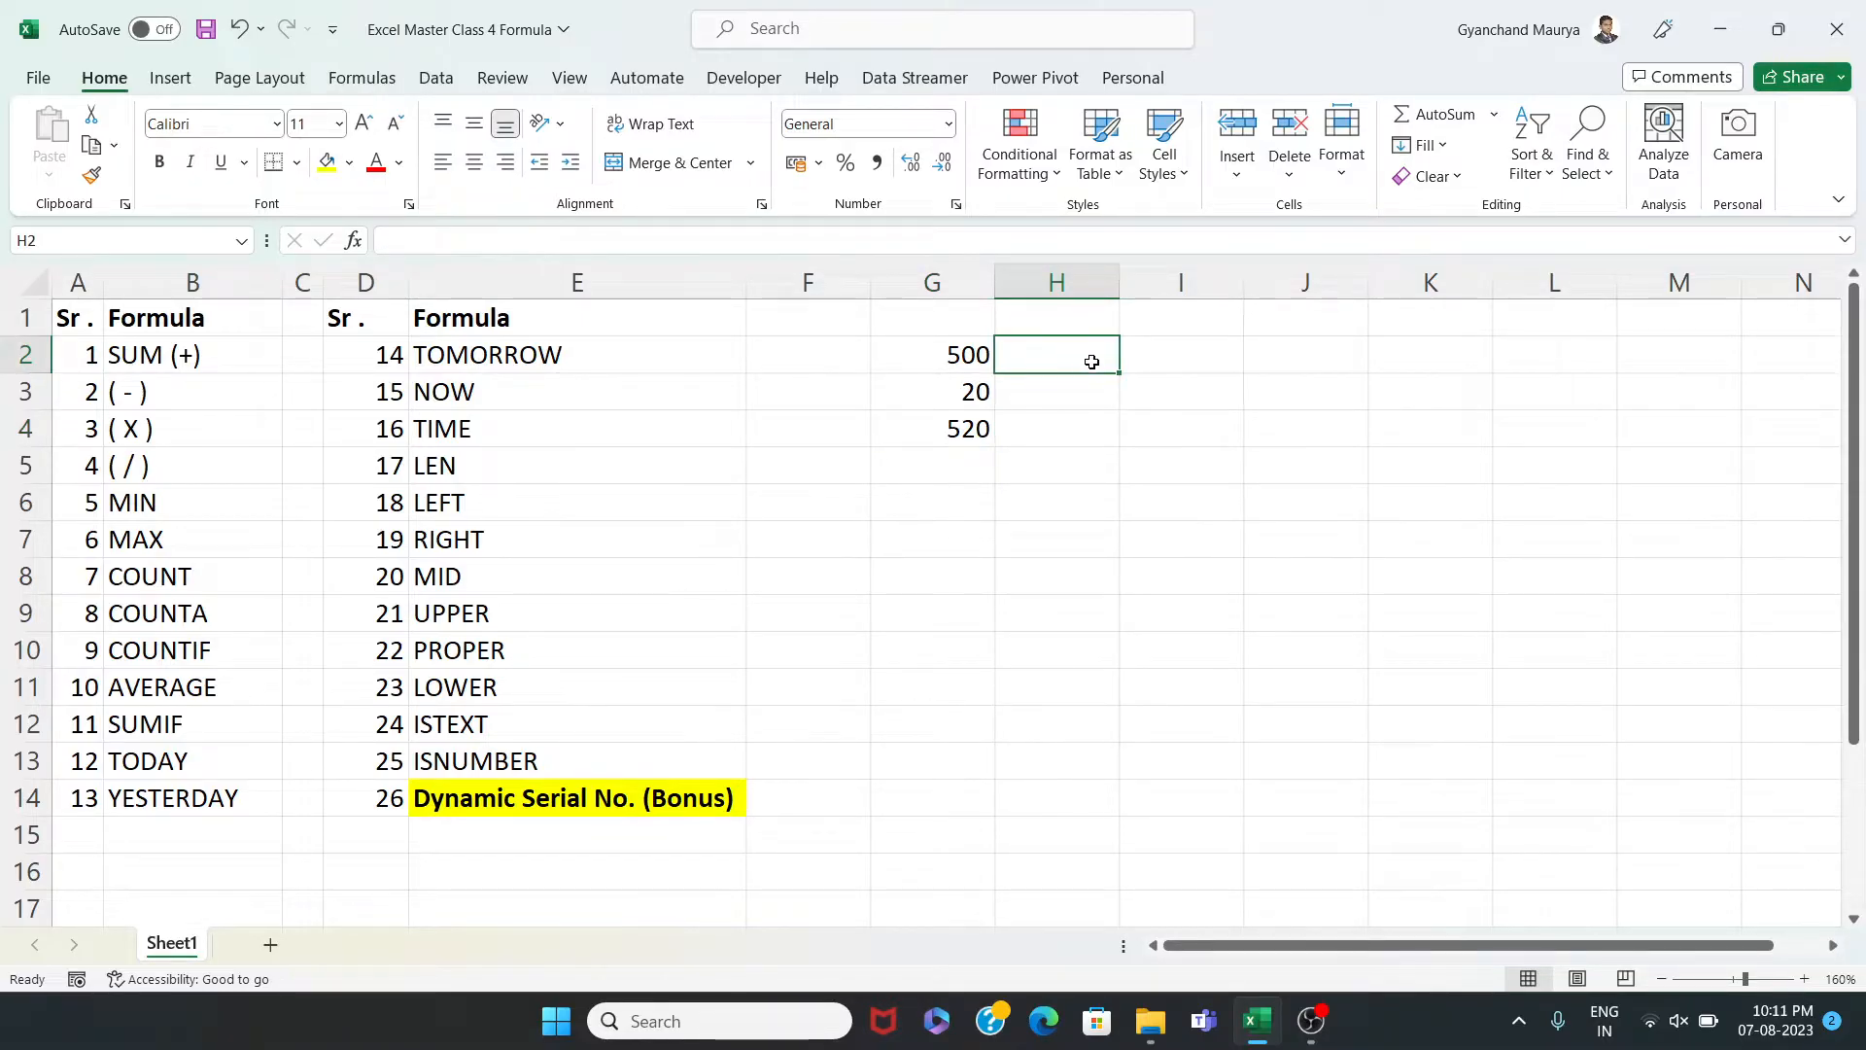
text(8)
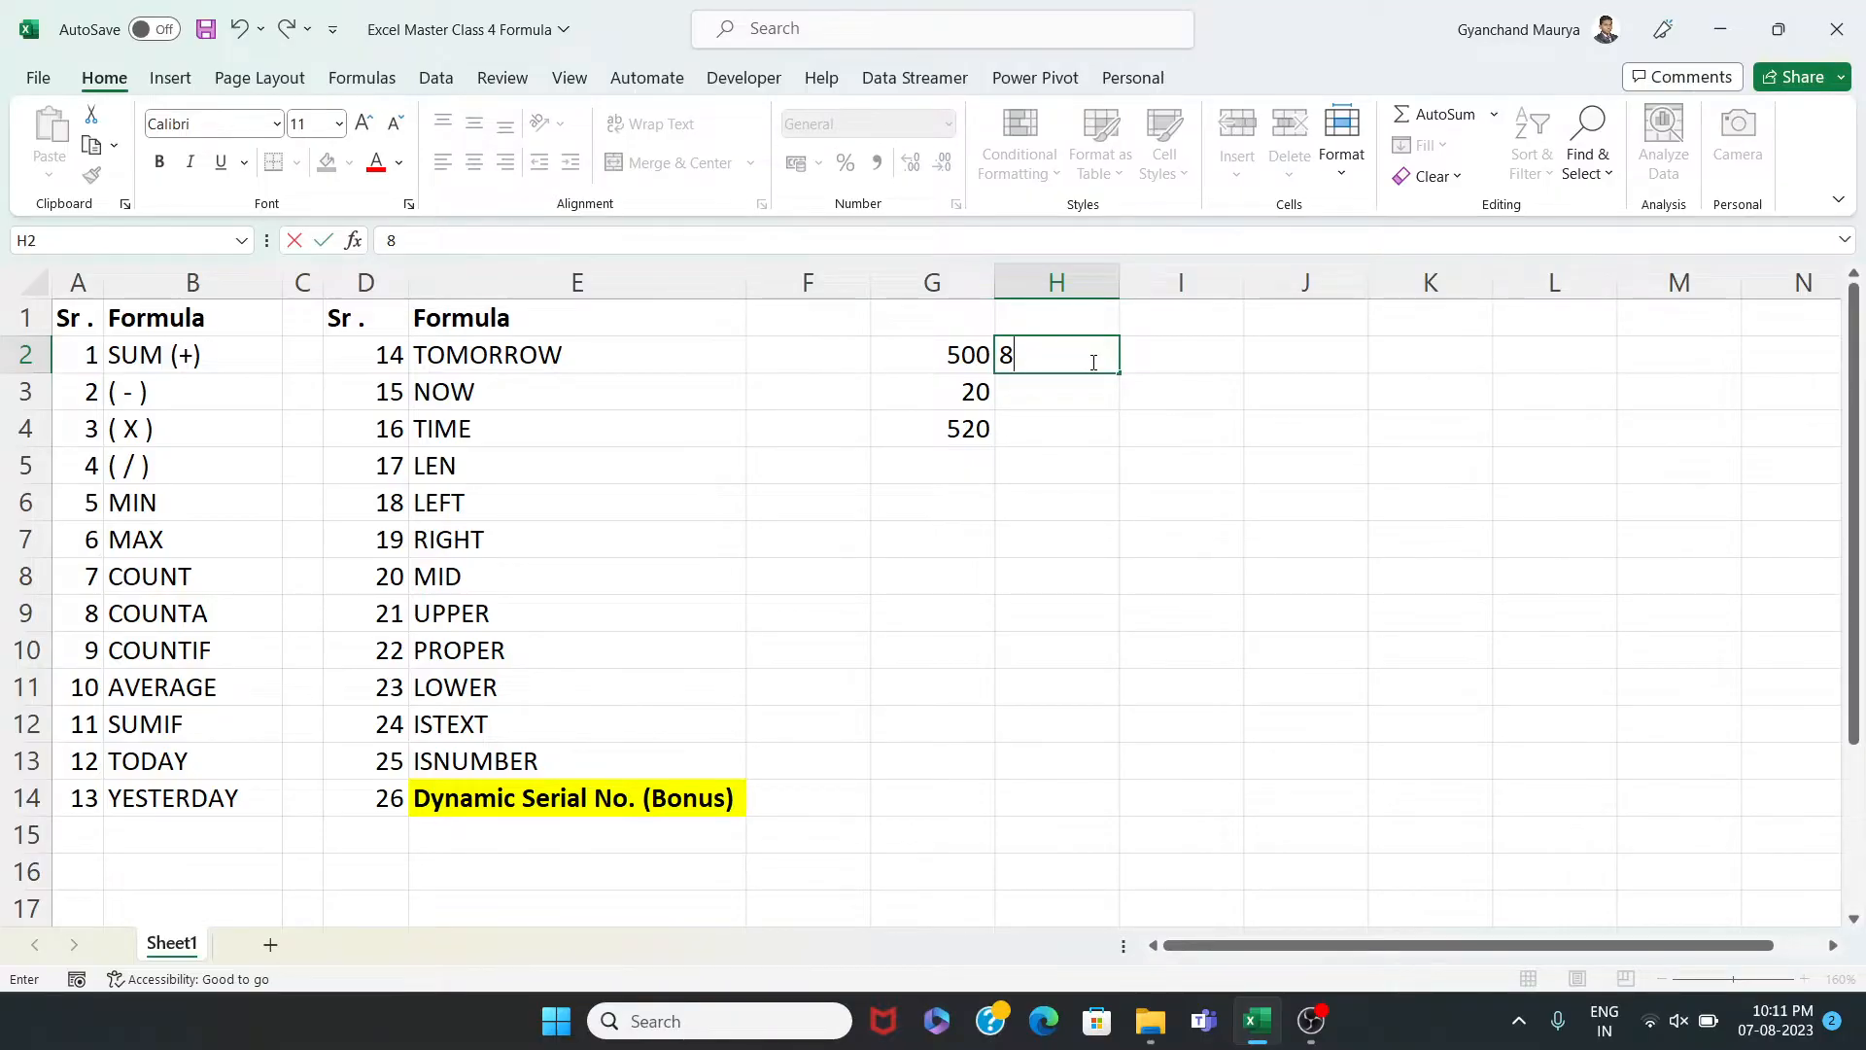
text(0)
key(Return)
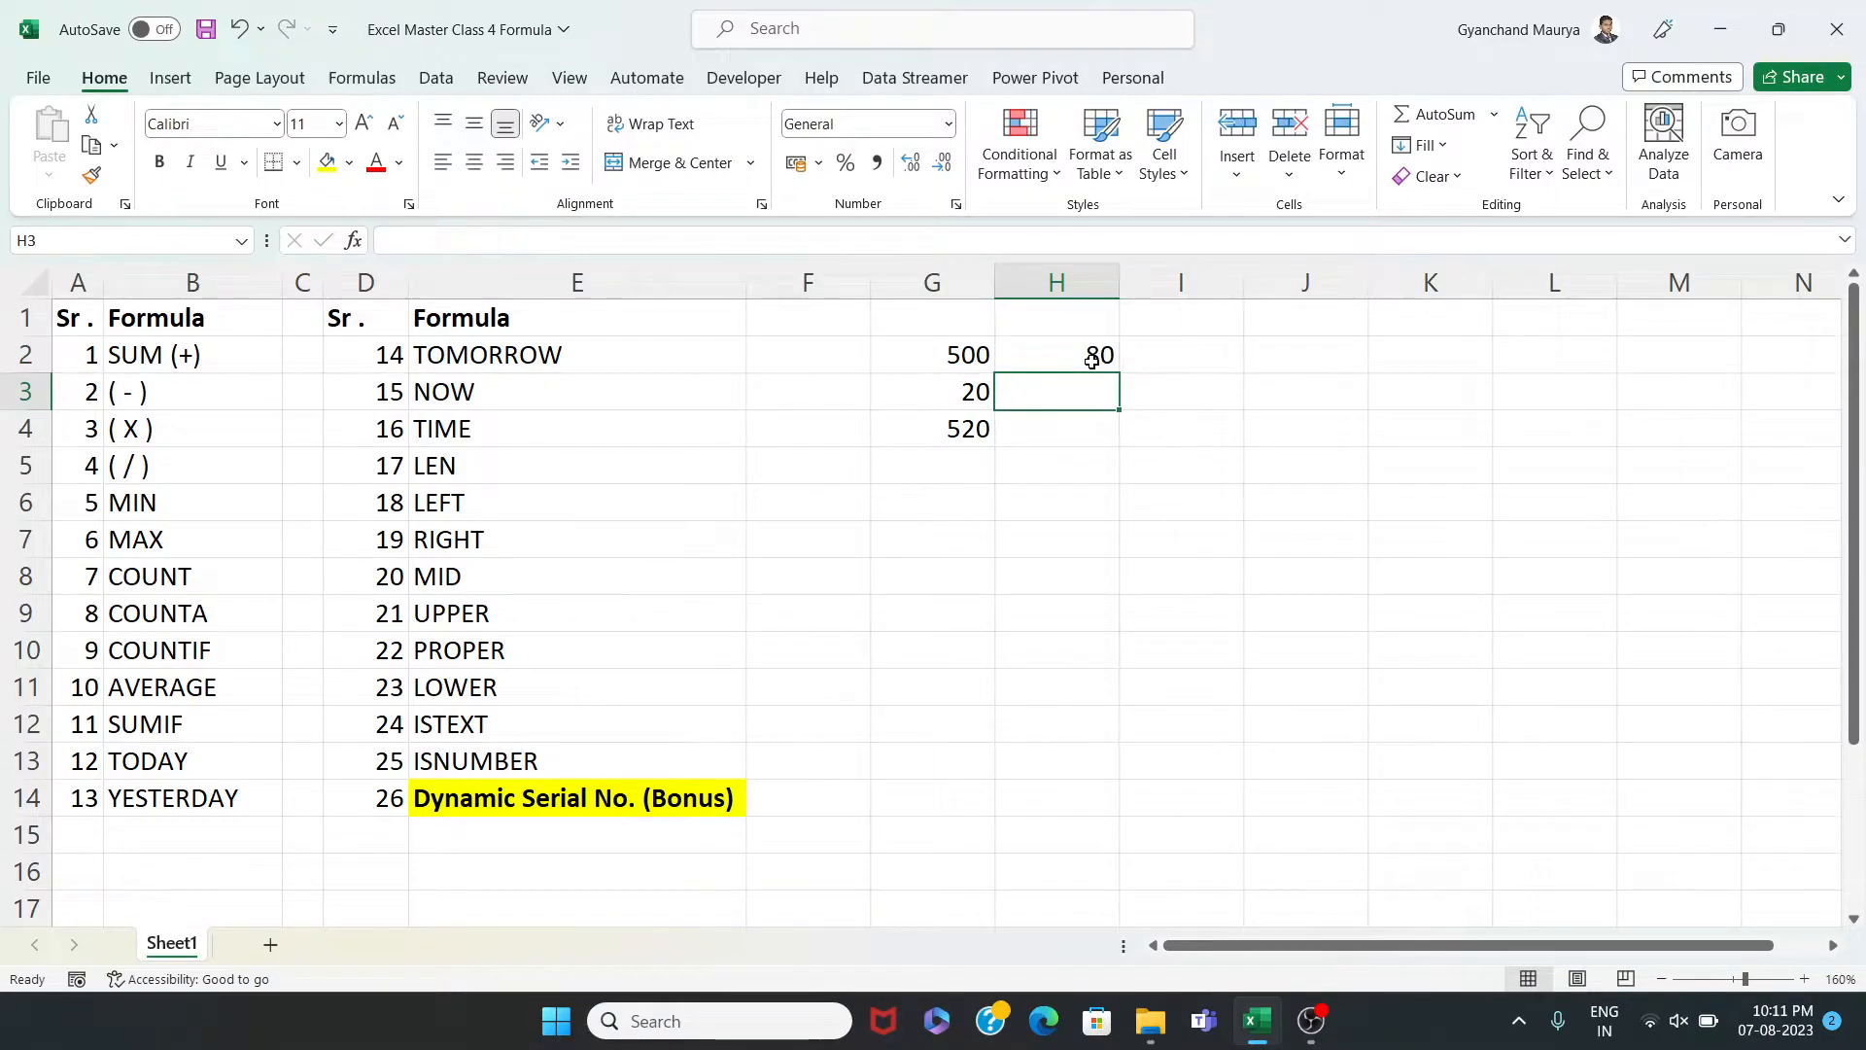
Subtract H2 from G2 in cell I2 with the formula =G2-H2
click(1230, 354)
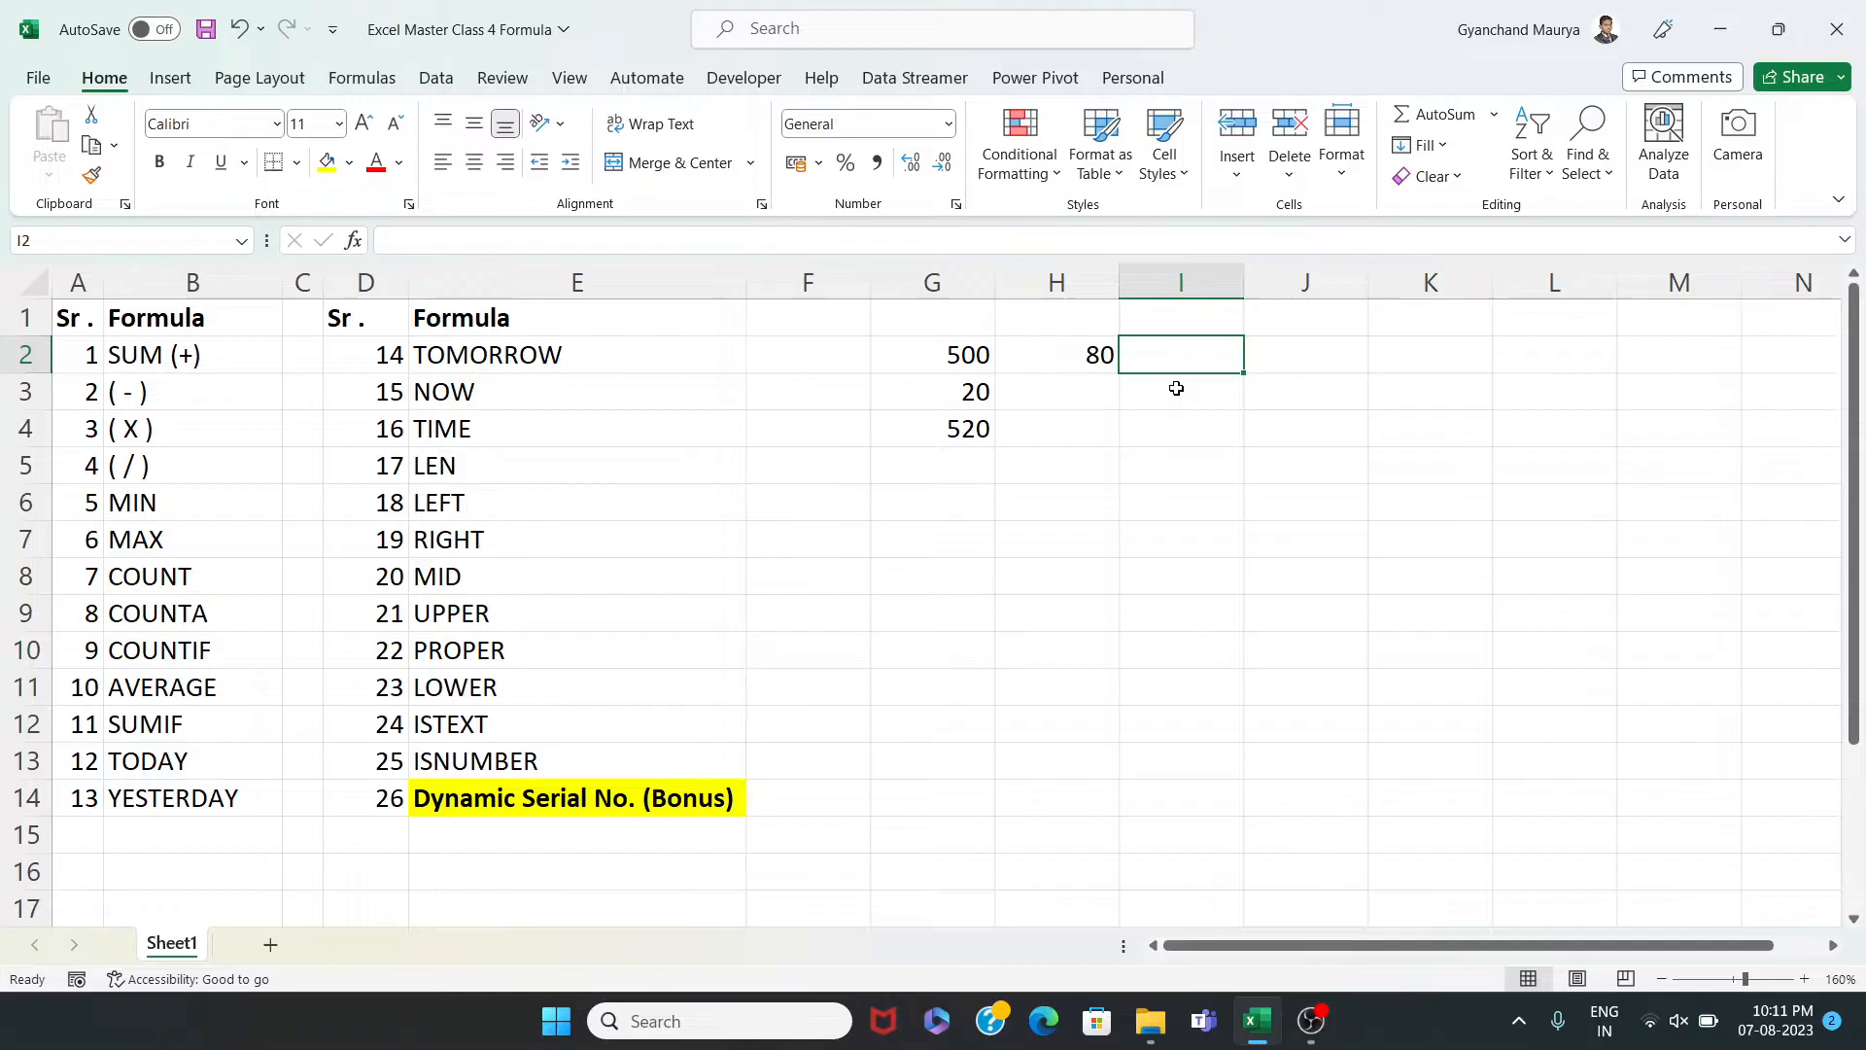
text(=)
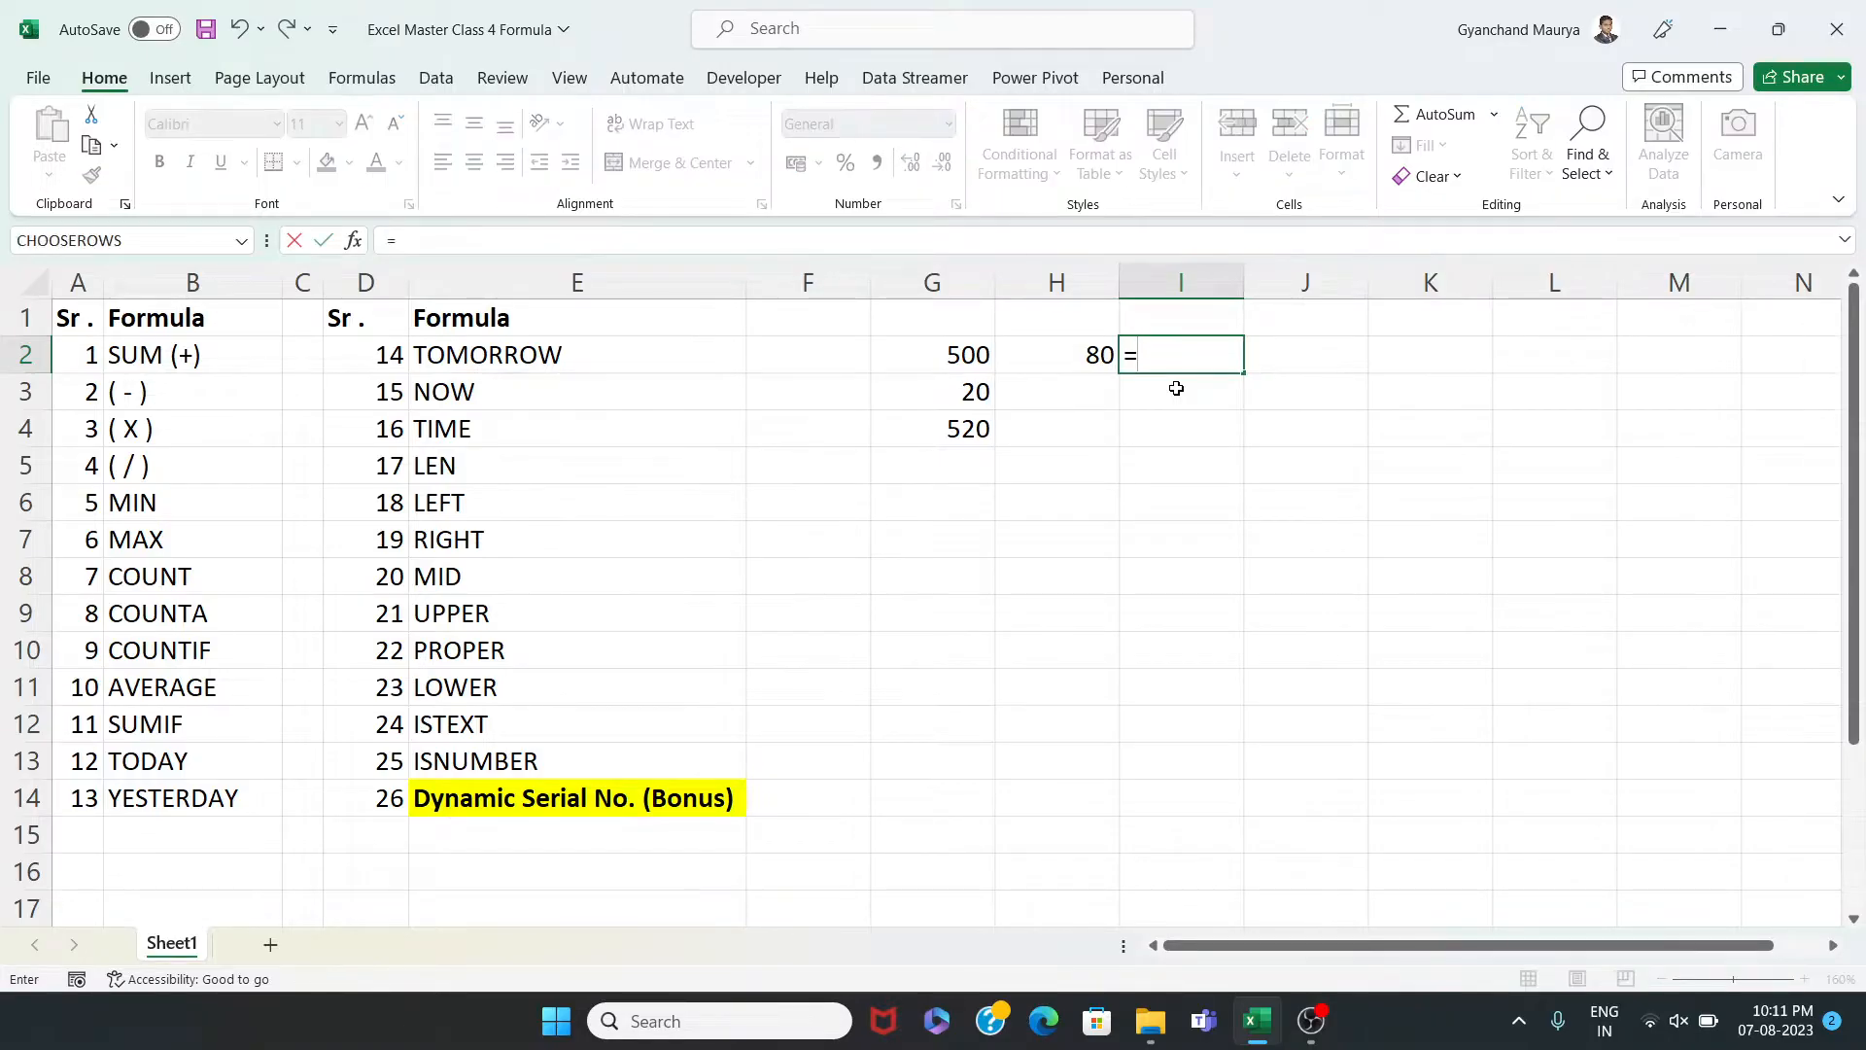
click(951, 355)
text(-)
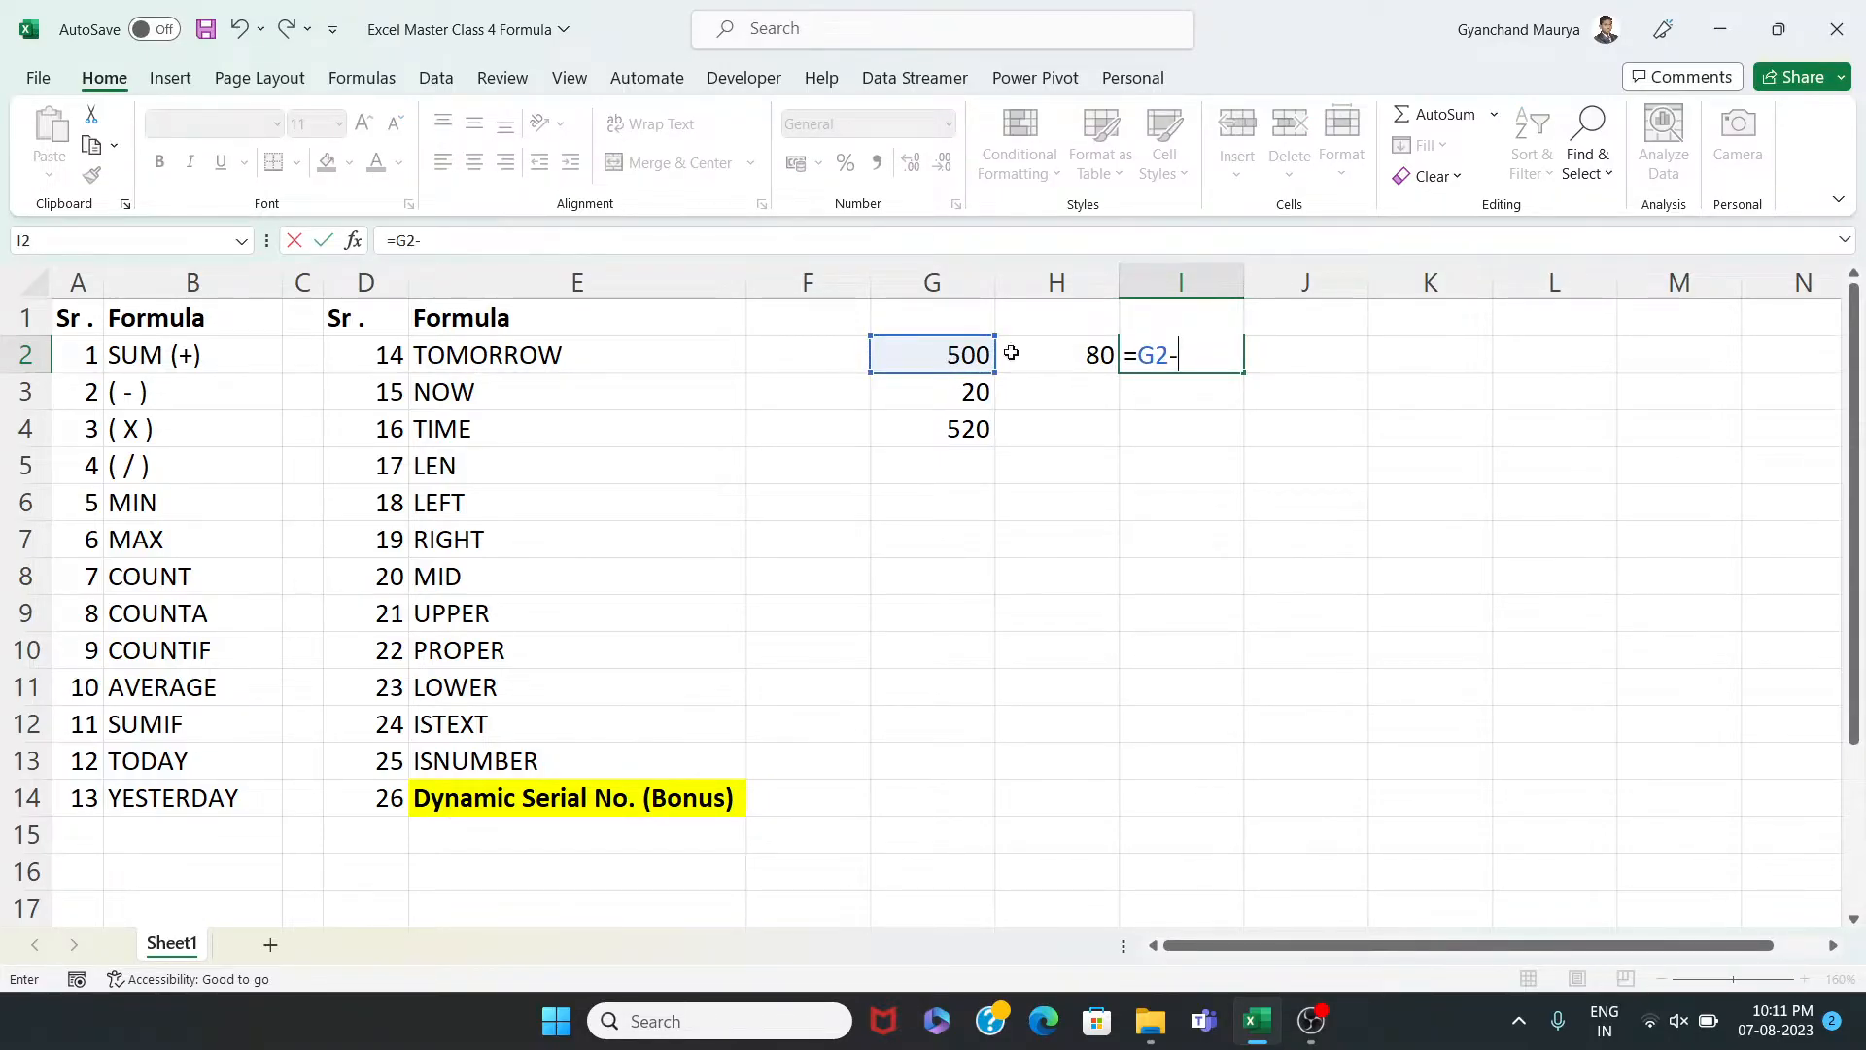
click(1095, 354)
key(Return)
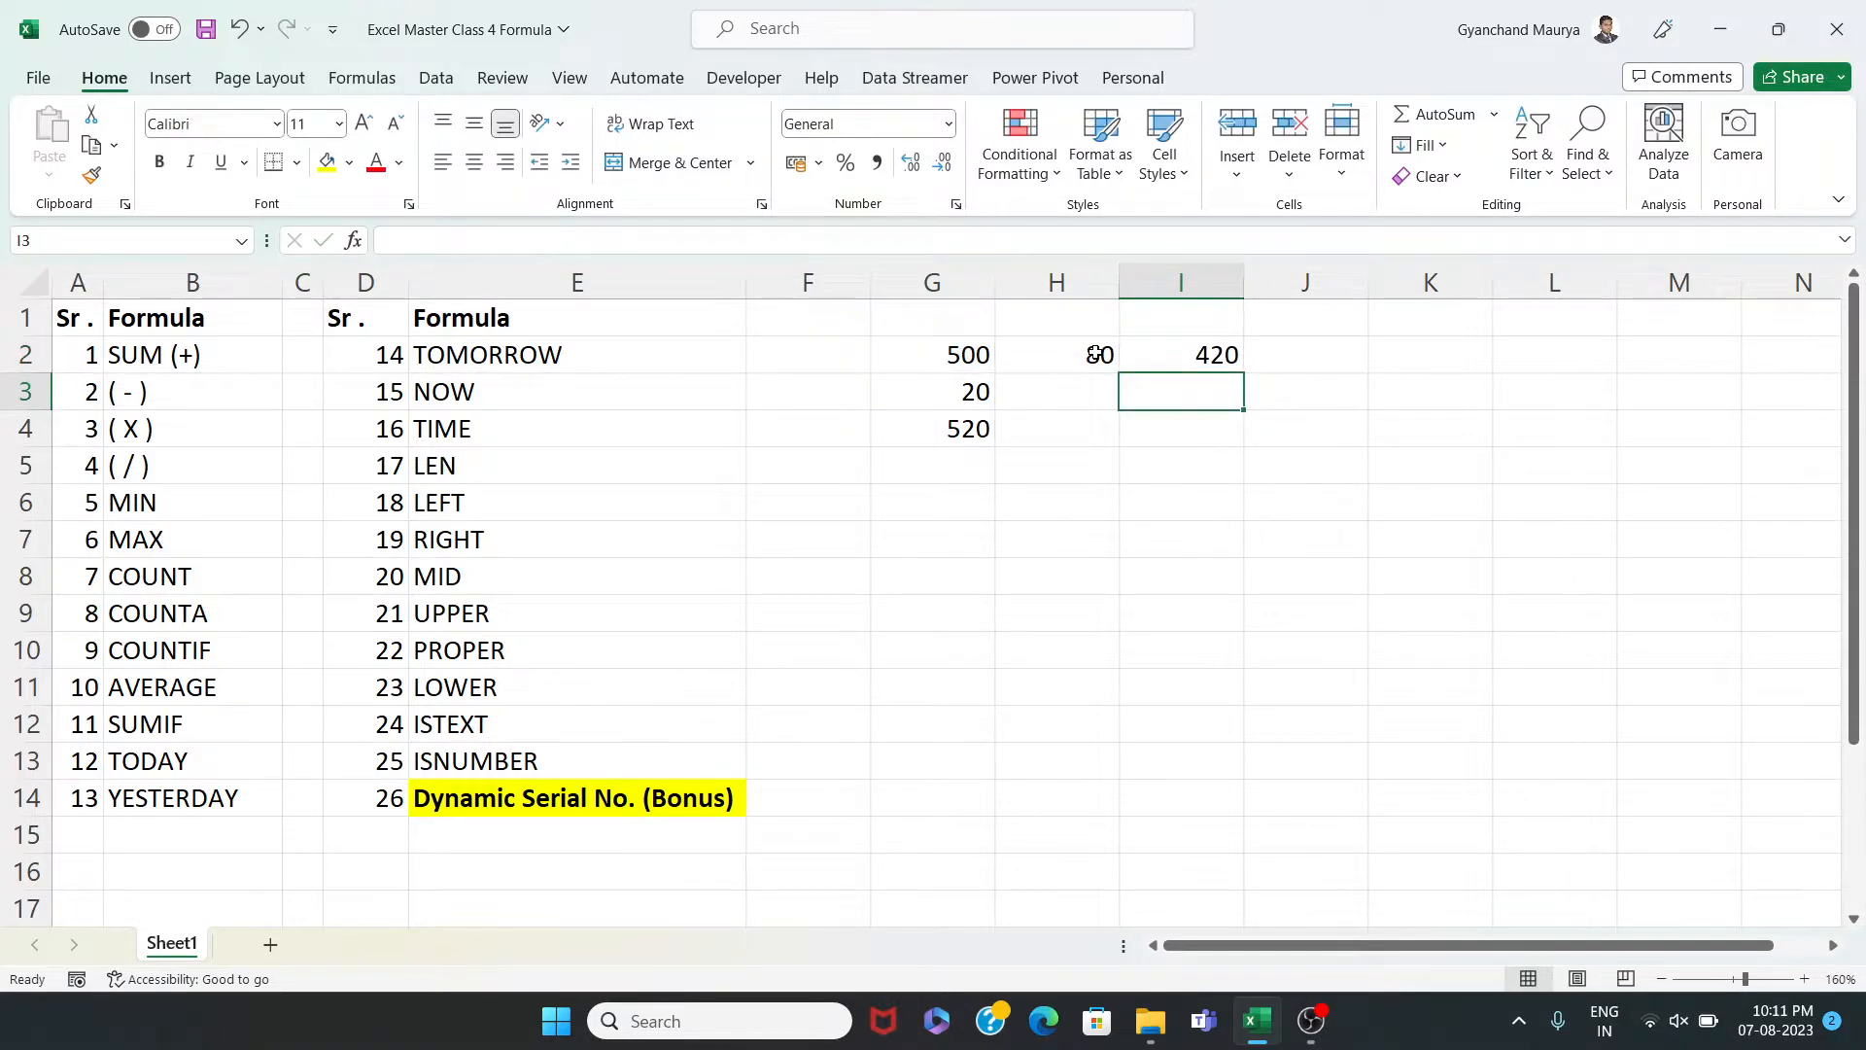
click(1212, 359)
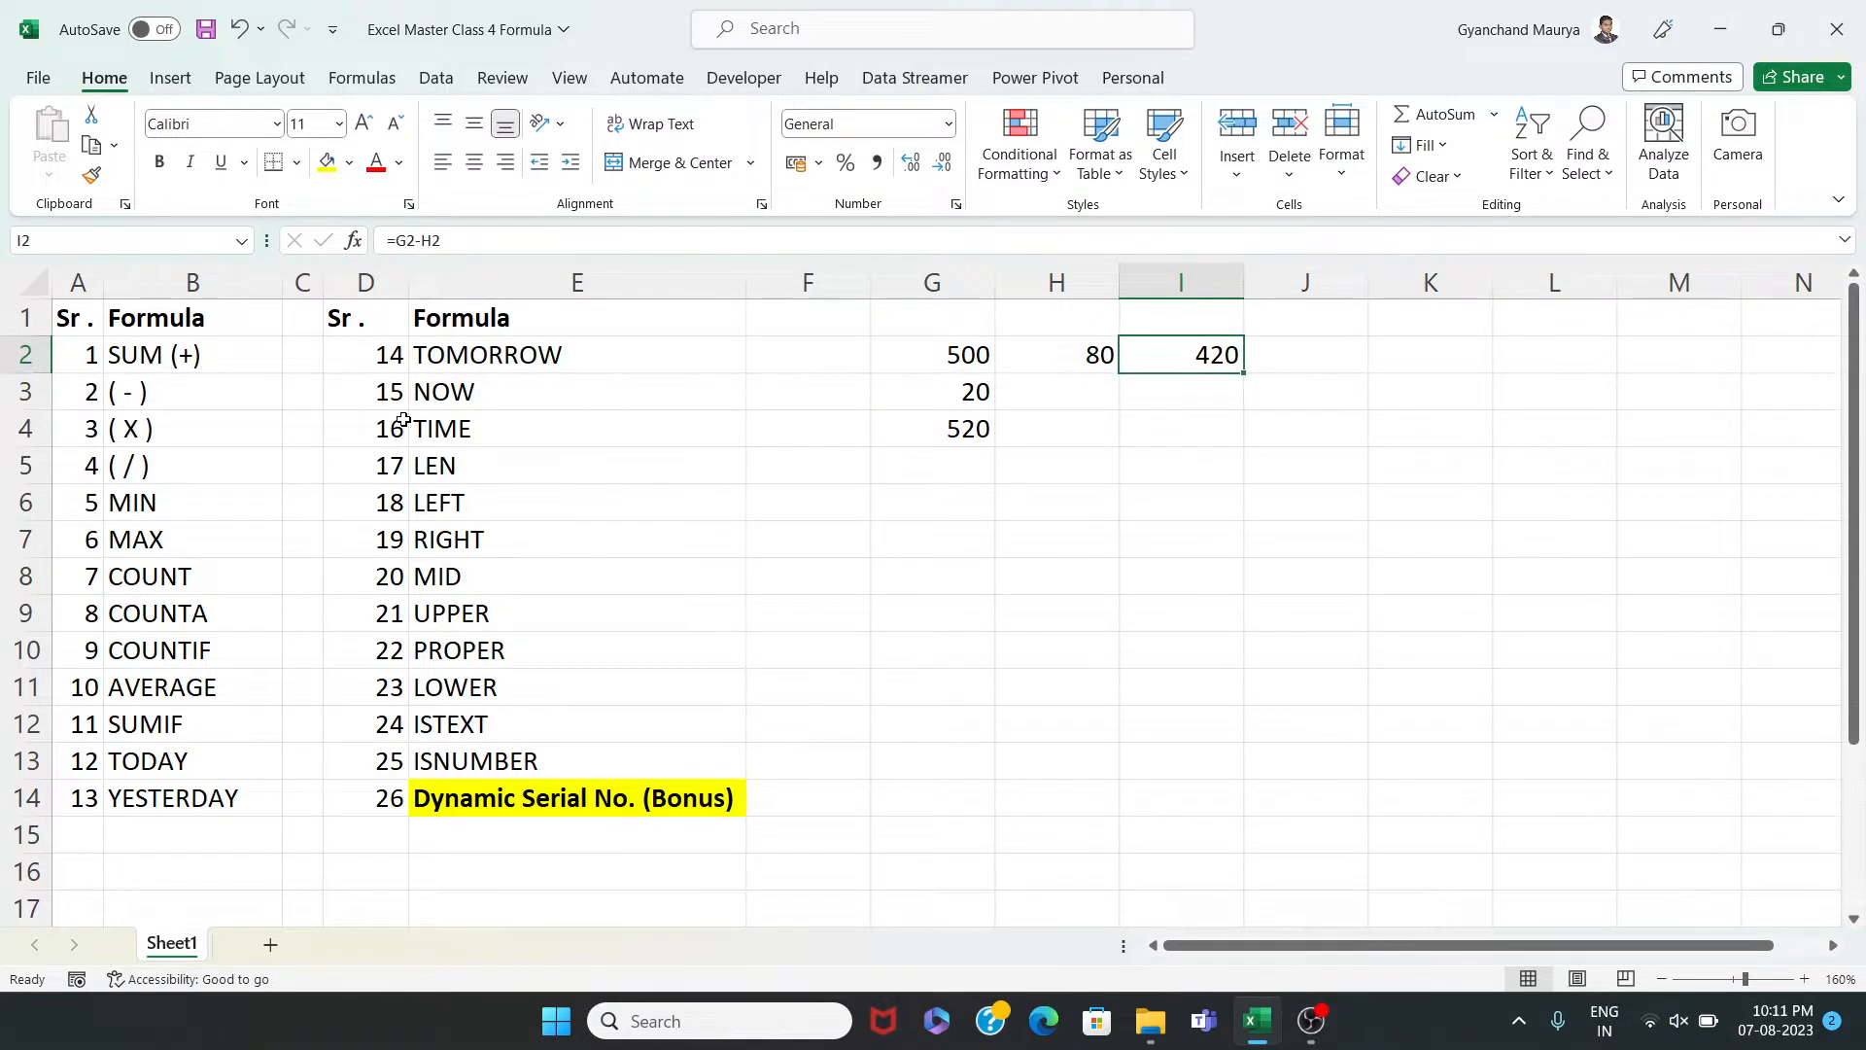
Enter 4 in H3 as the number to multiply by
click(195, 431)
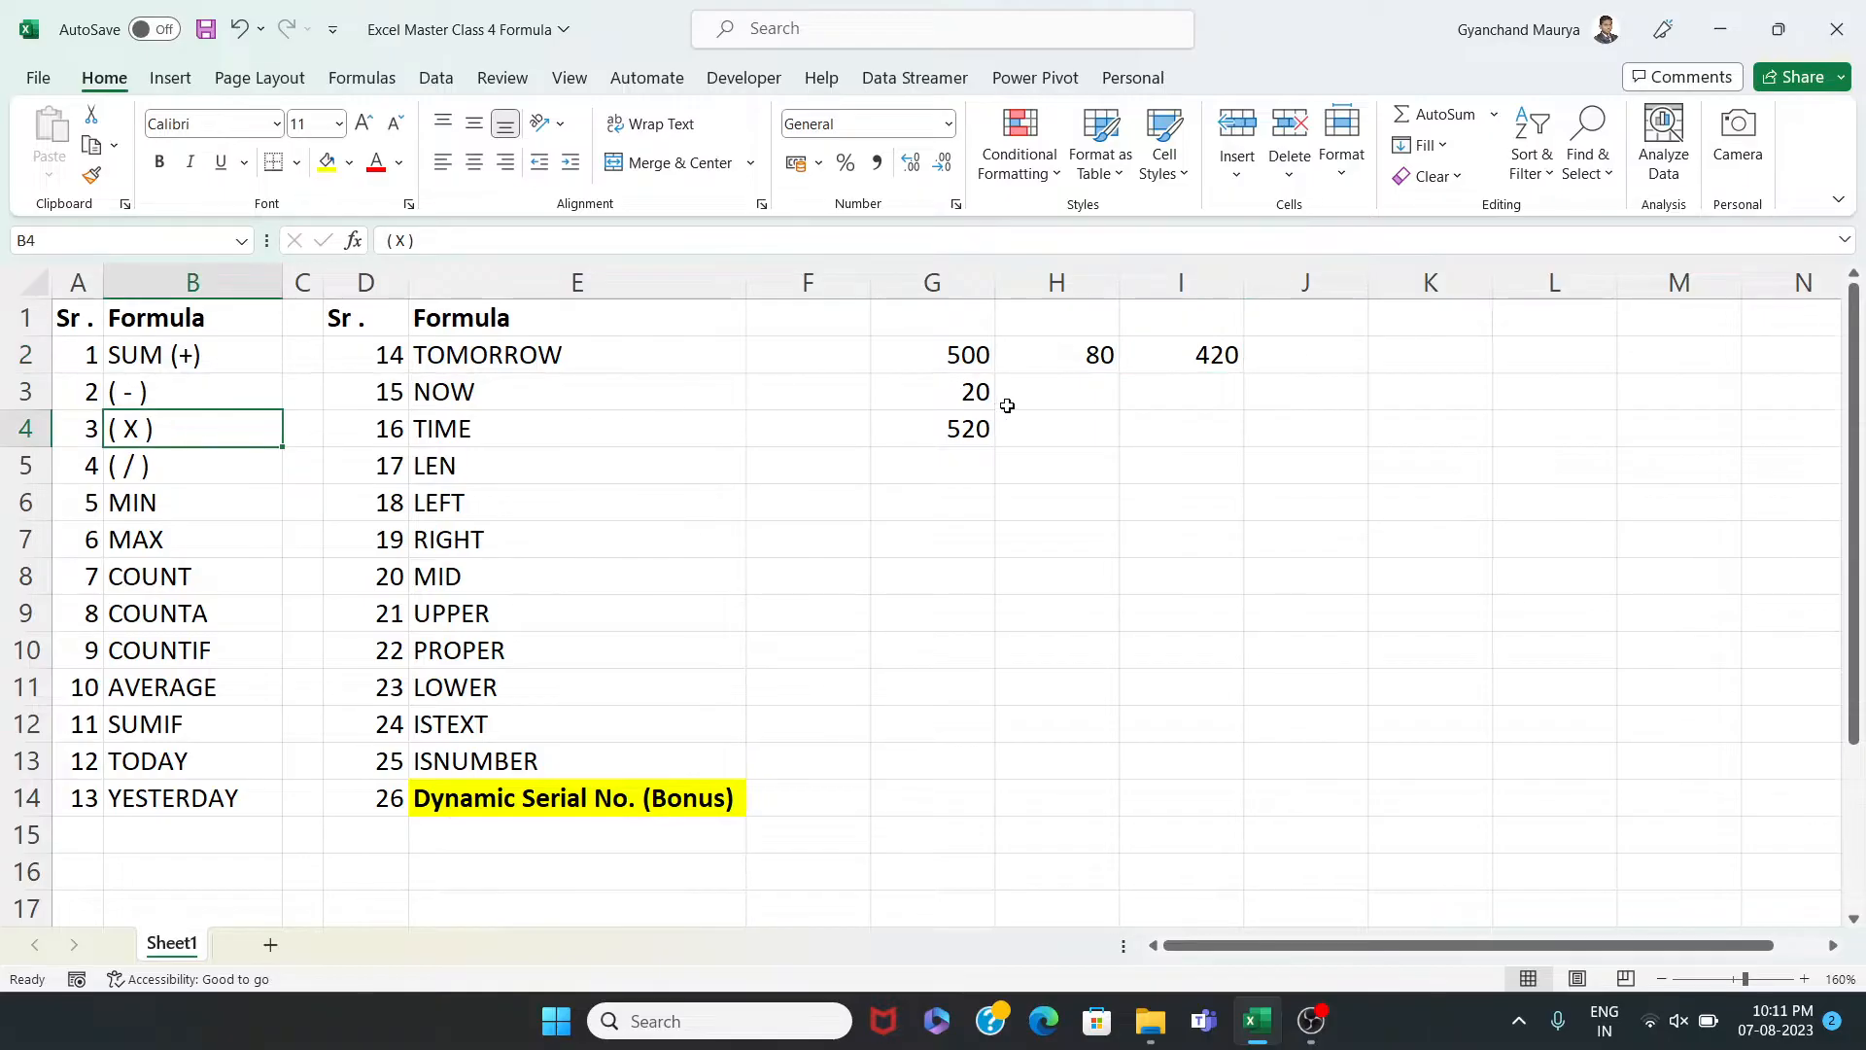
click(1080, 391)
text(4)
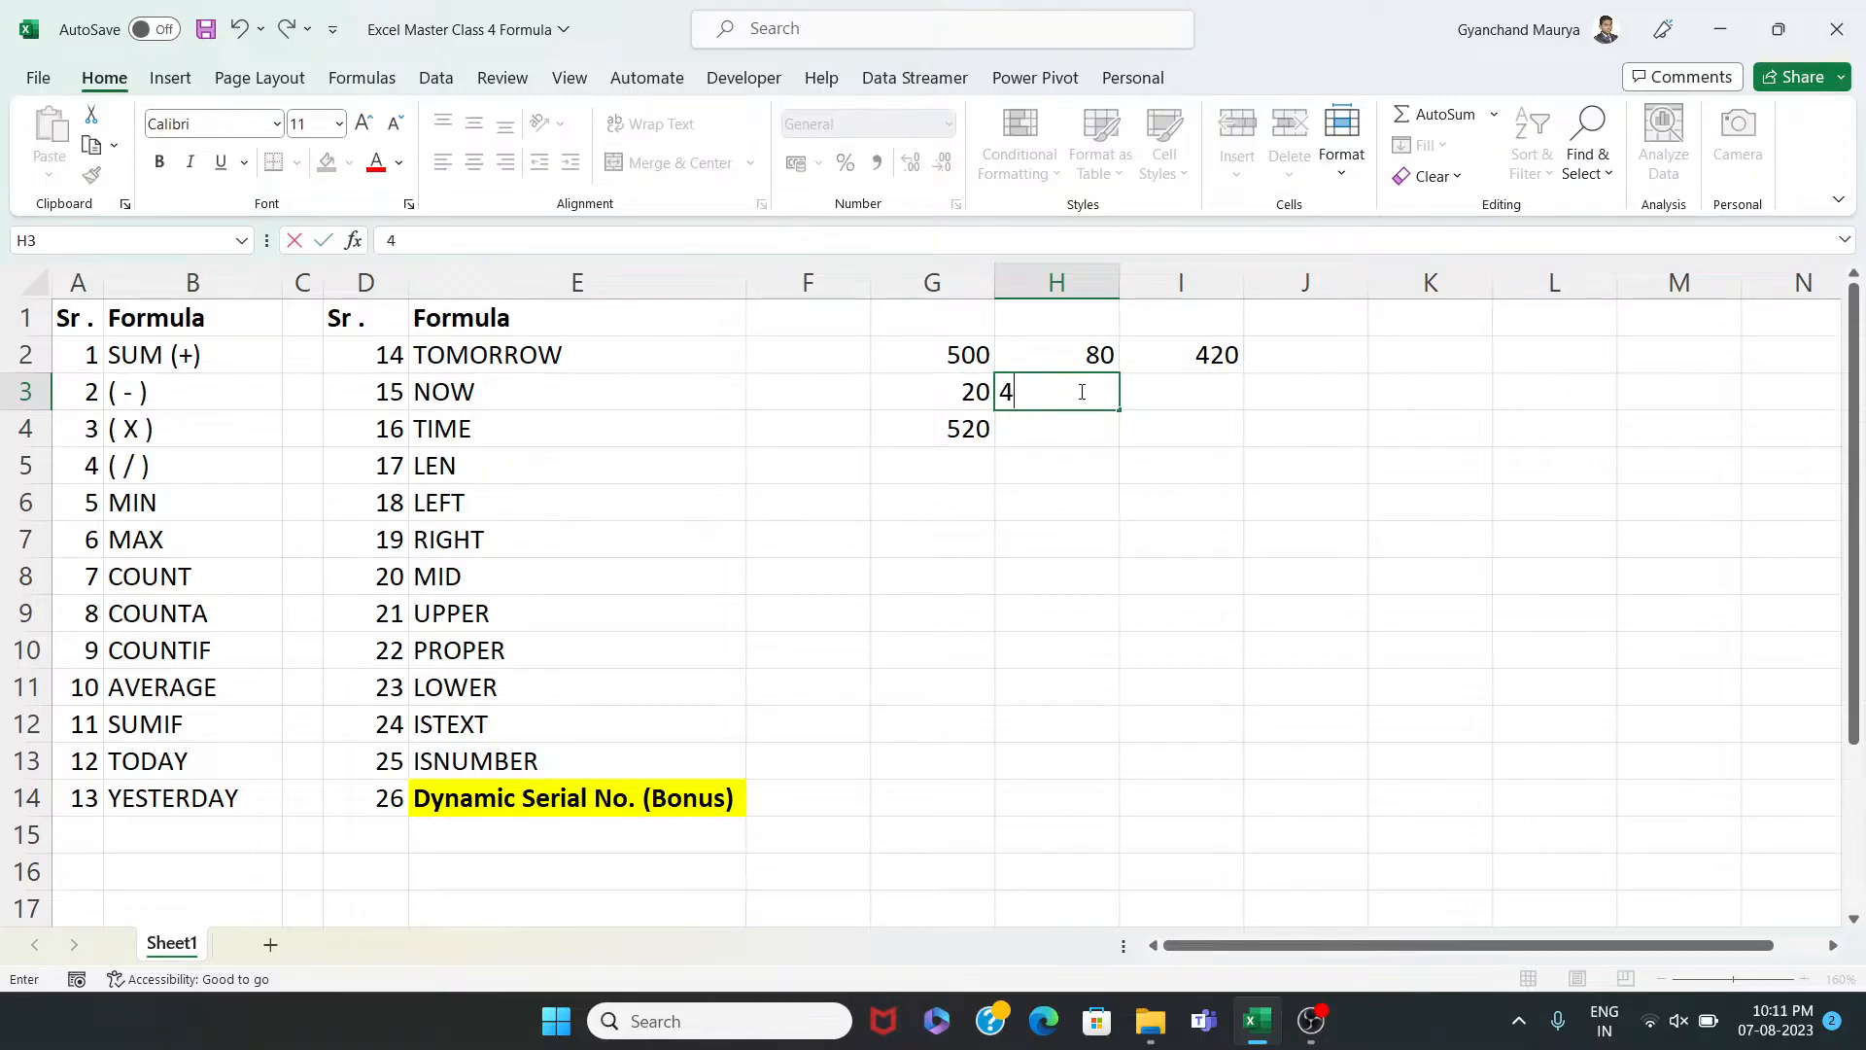
key(Tab)
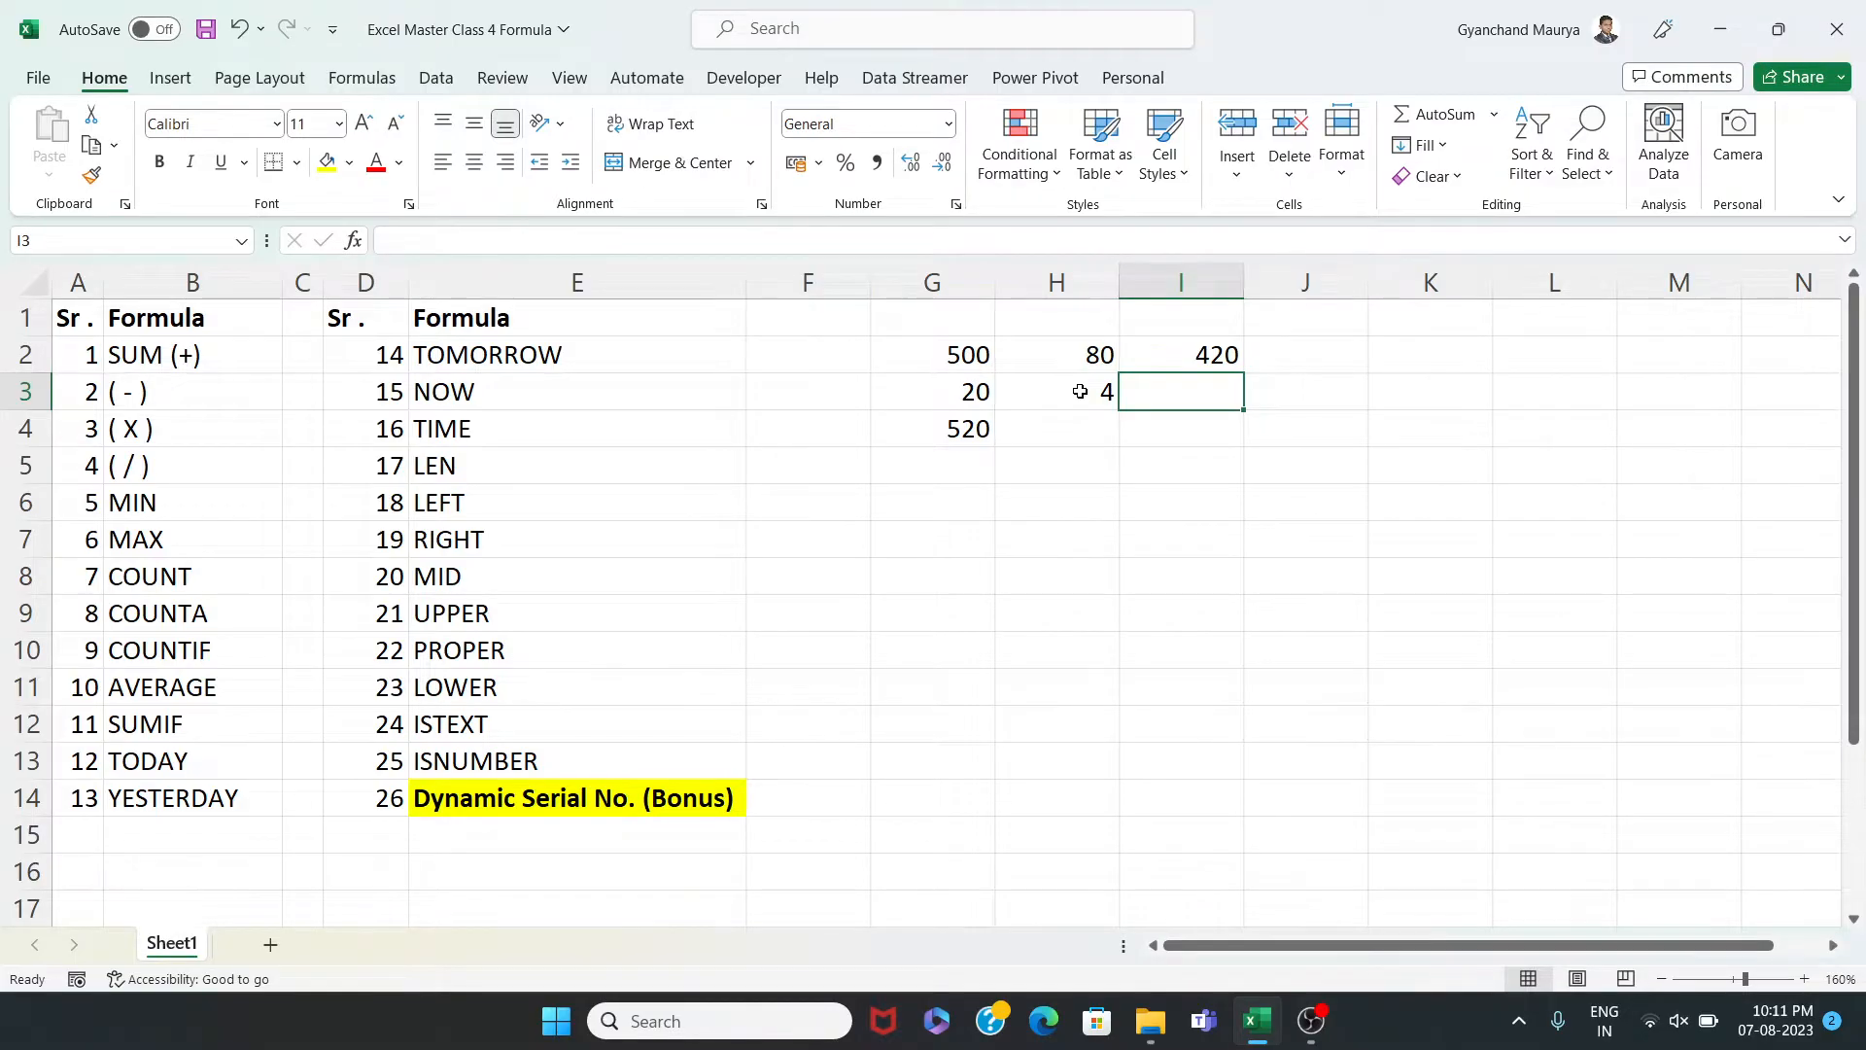
Multiply G3 by H3 in cell I3 with the formula =G3*H3
text(=)
click(965, 382)
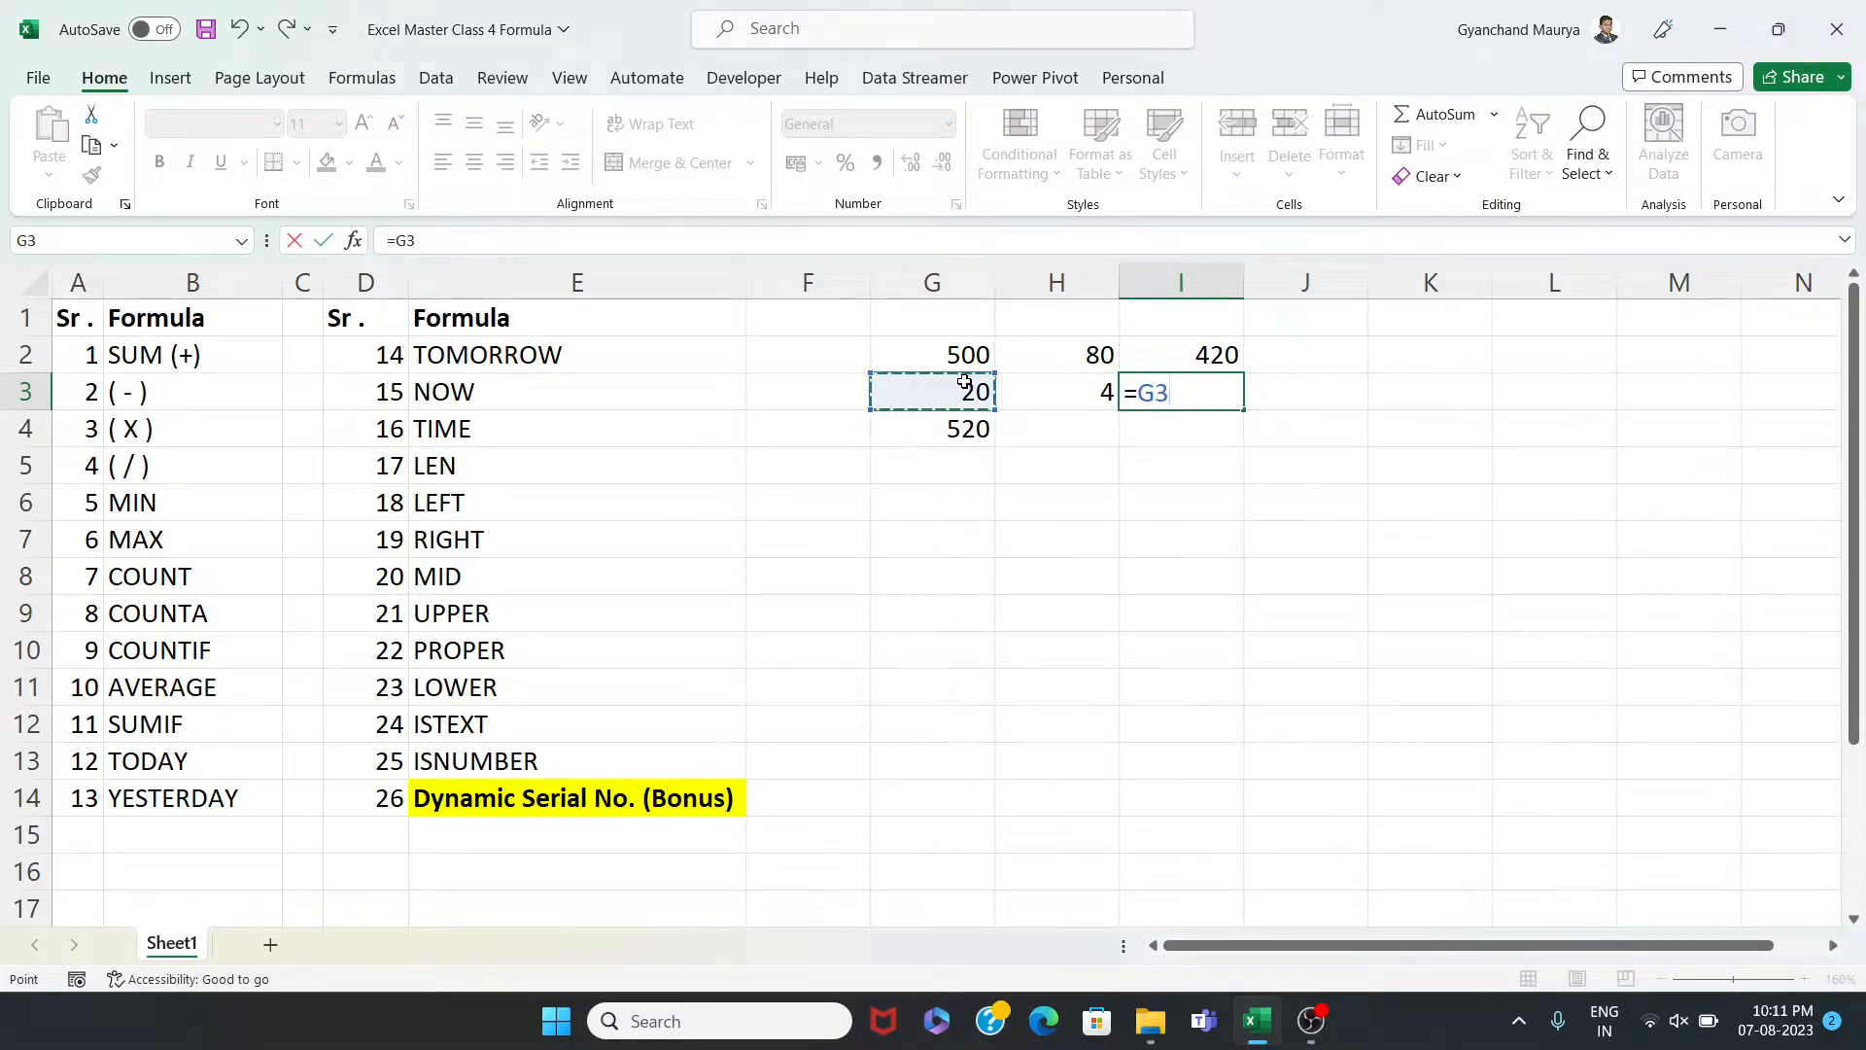
text(*)
click(1055, 396)
key(Return)
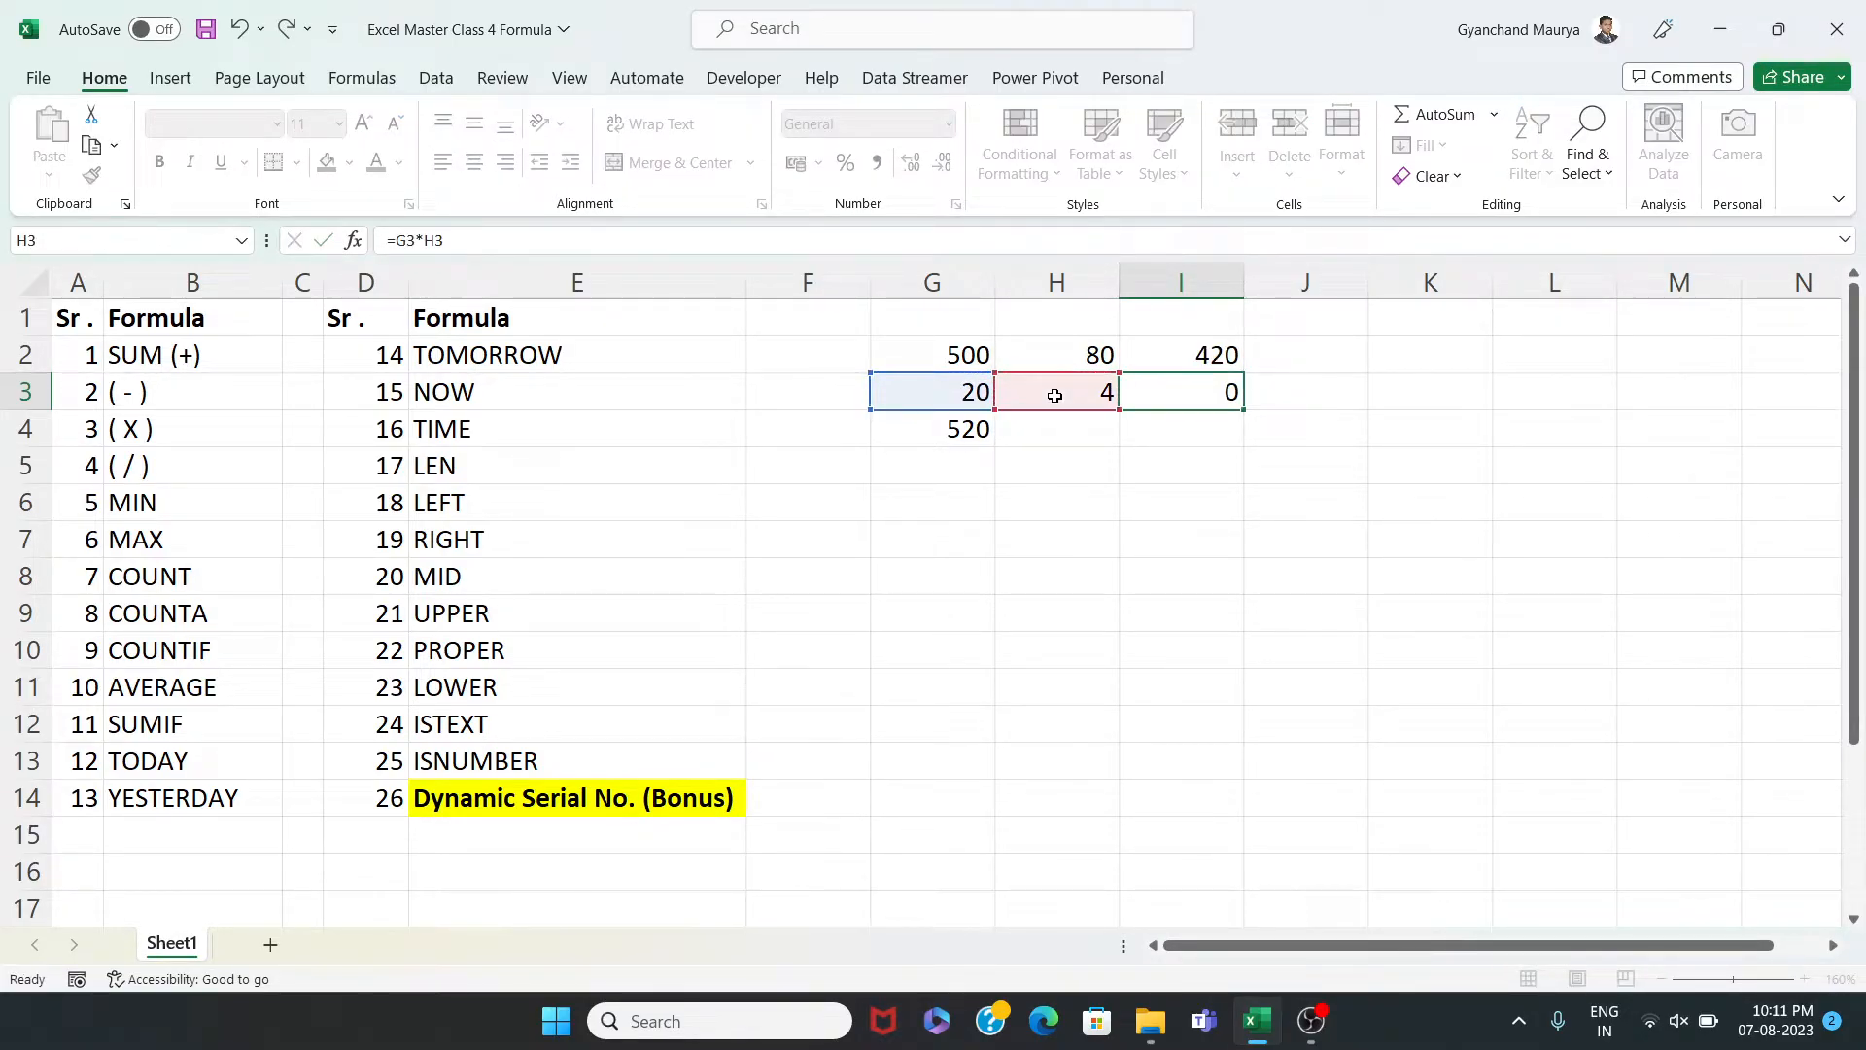
drag(972, 393, 1092, 396)
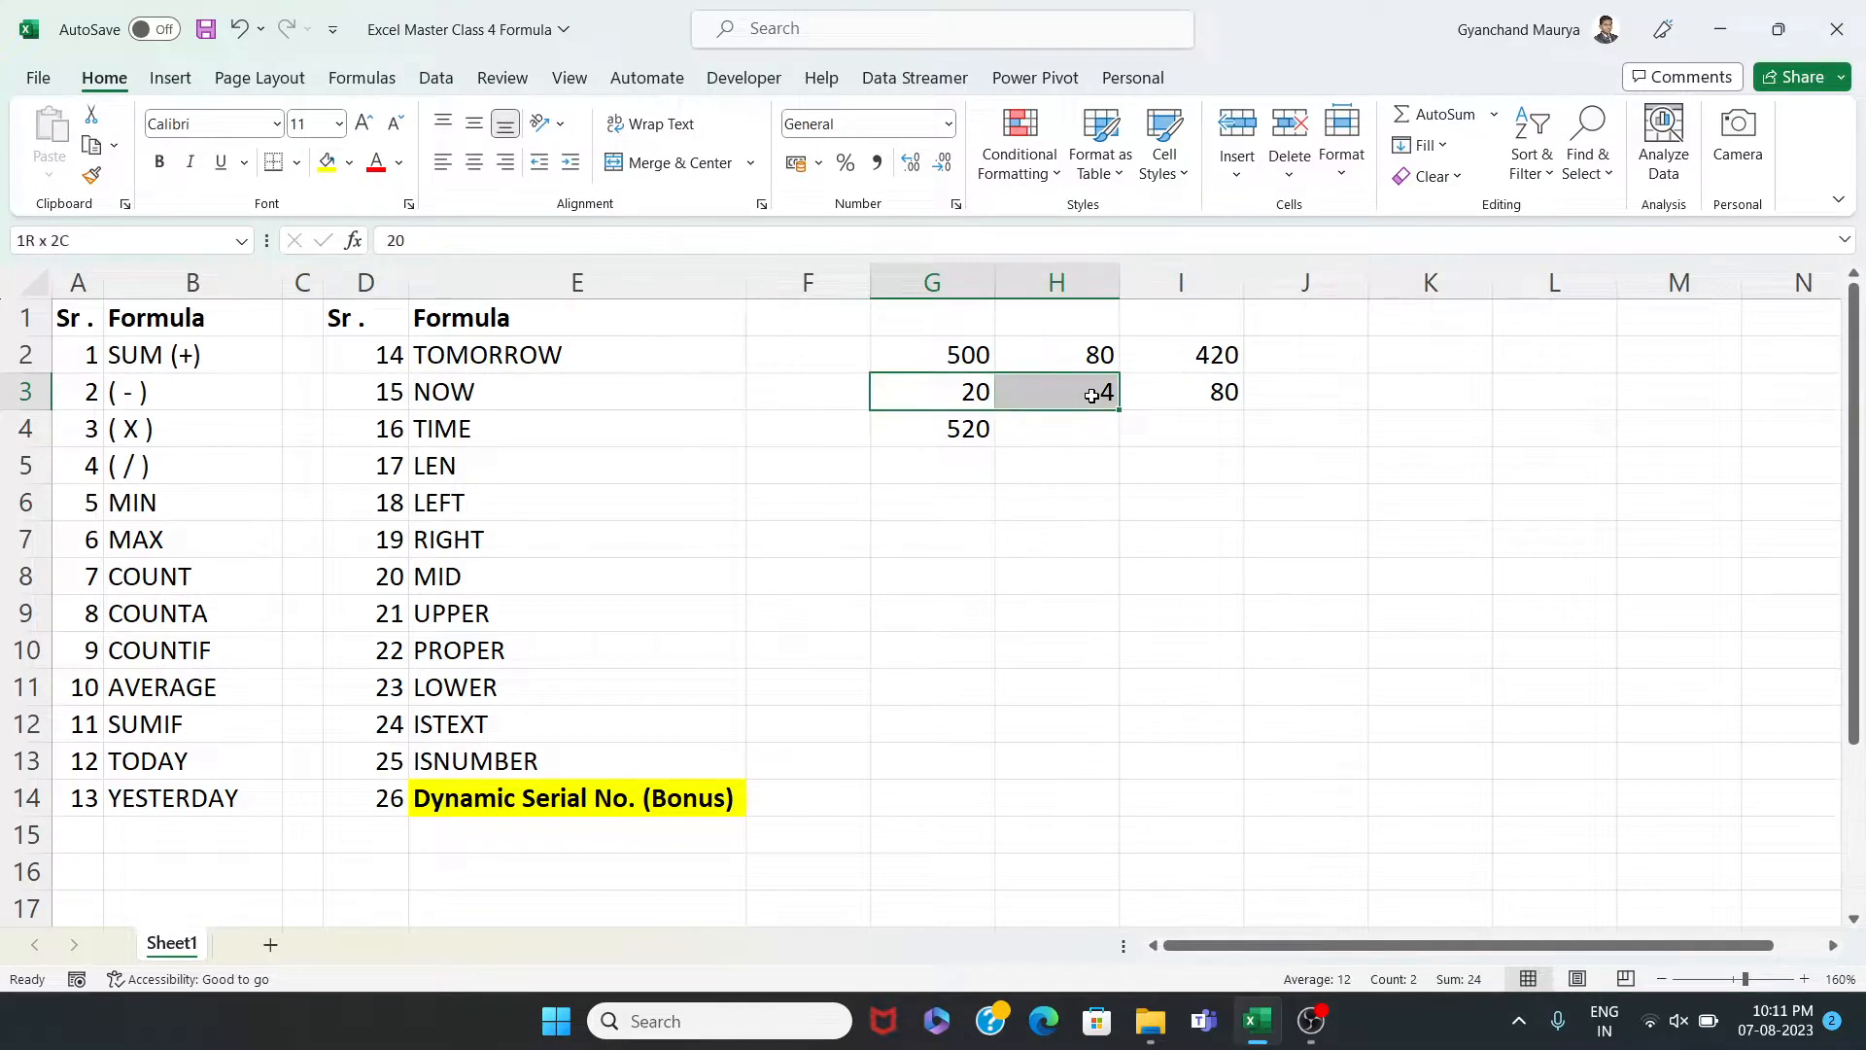
click(1230, 392)
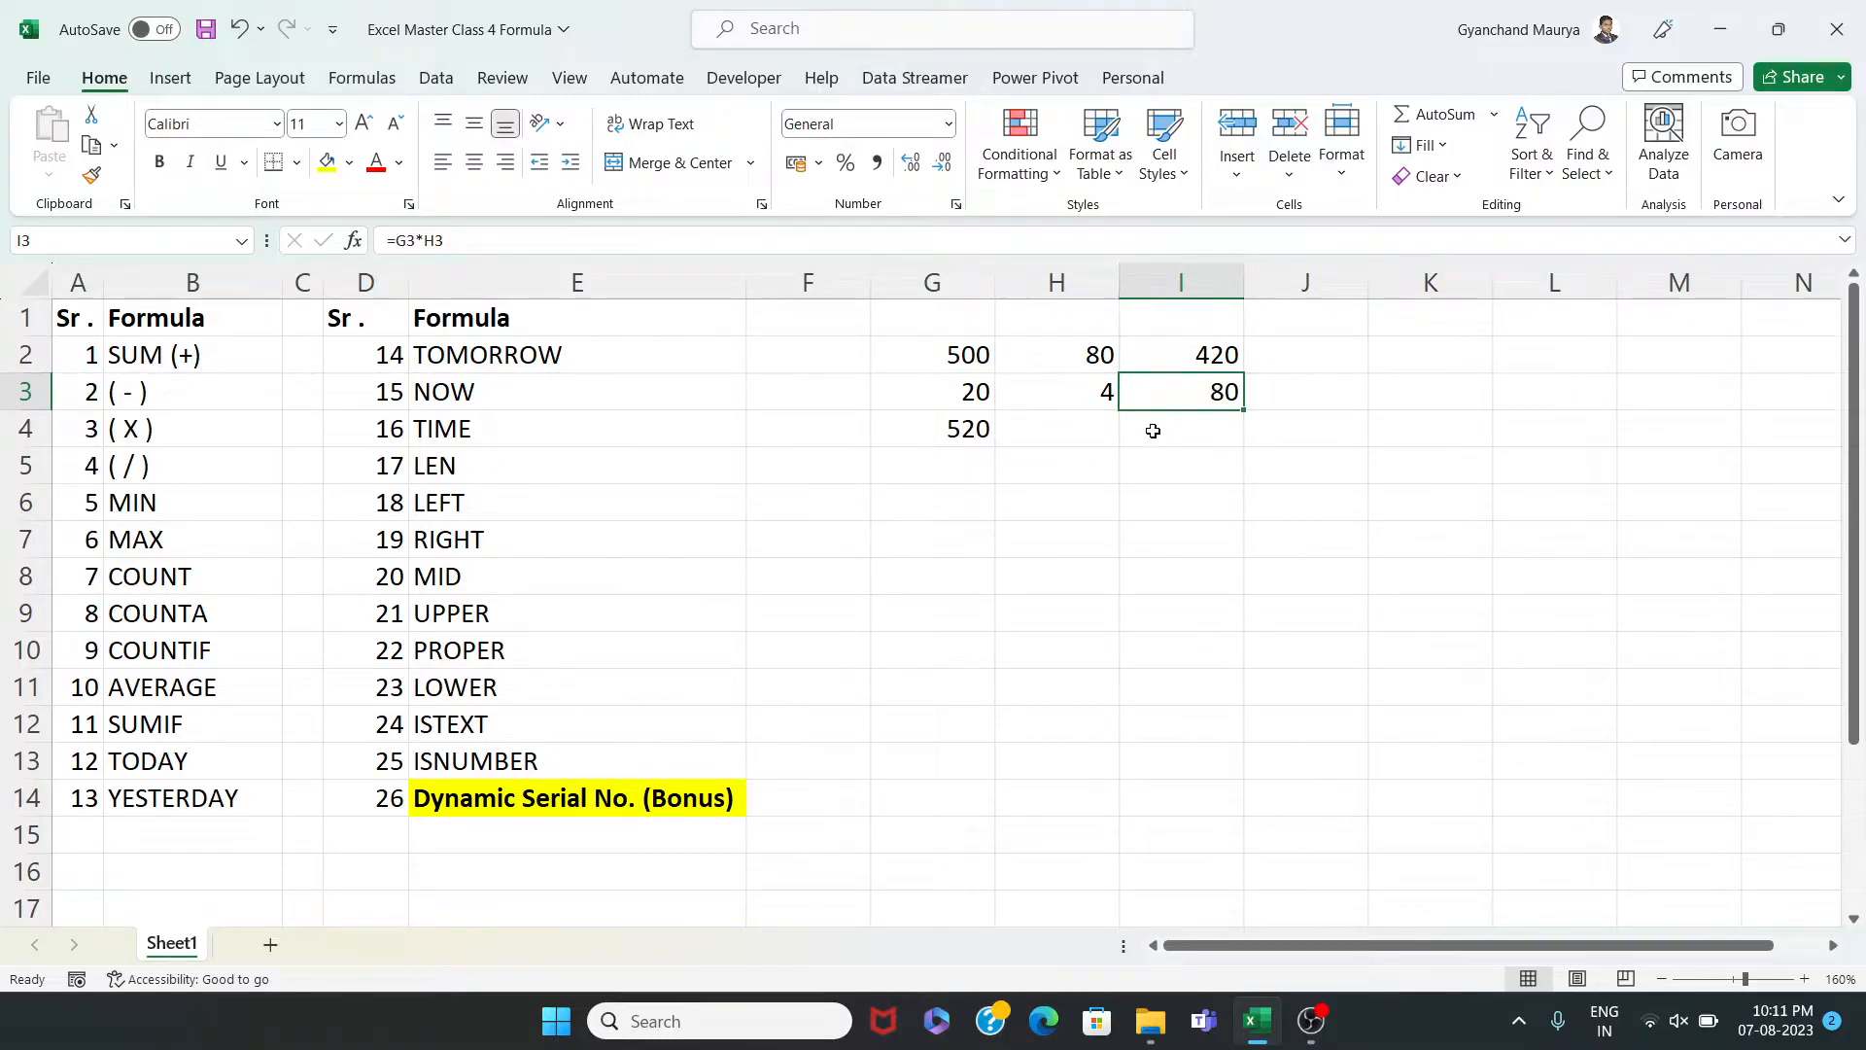
Enter 10 in H4 as the number to divide by
click(1064, 424)
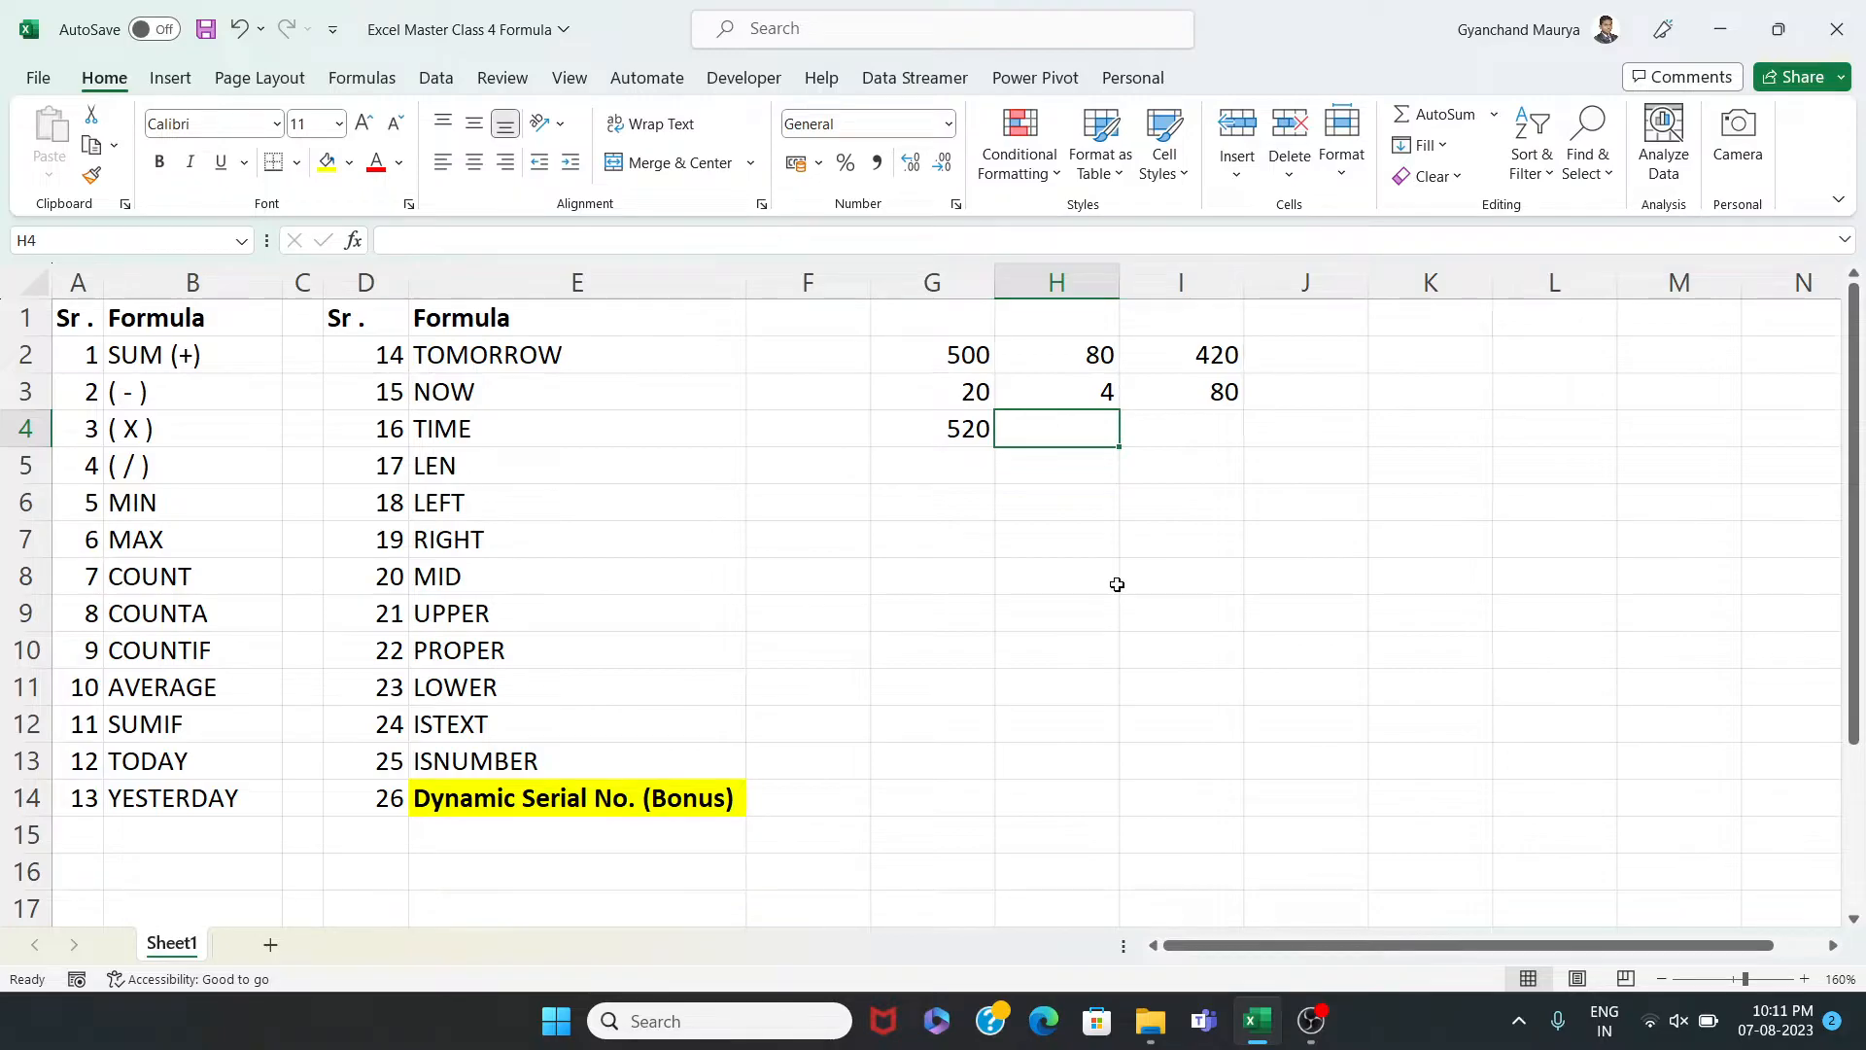
text(10)
key(Return)
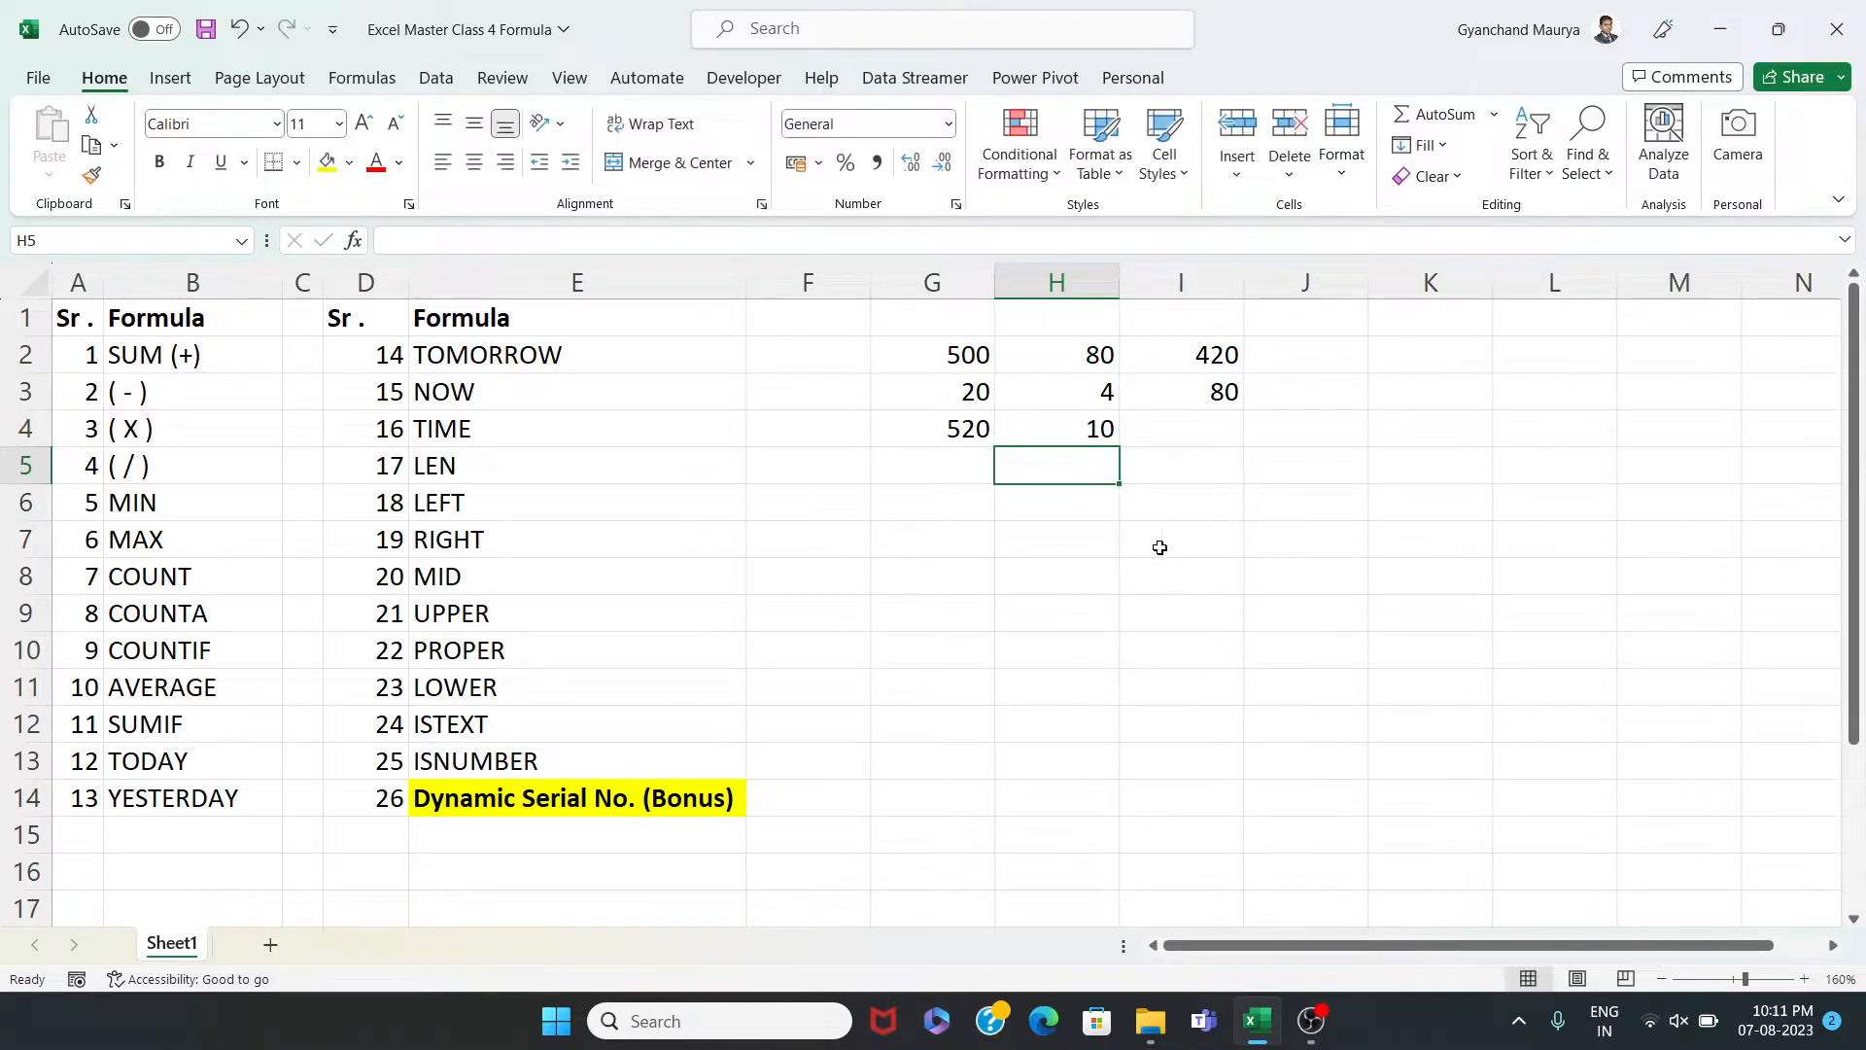
Divide G4 by H4 in cell I4 with the formula =G4/H4
click(1175, 435)
text(=)
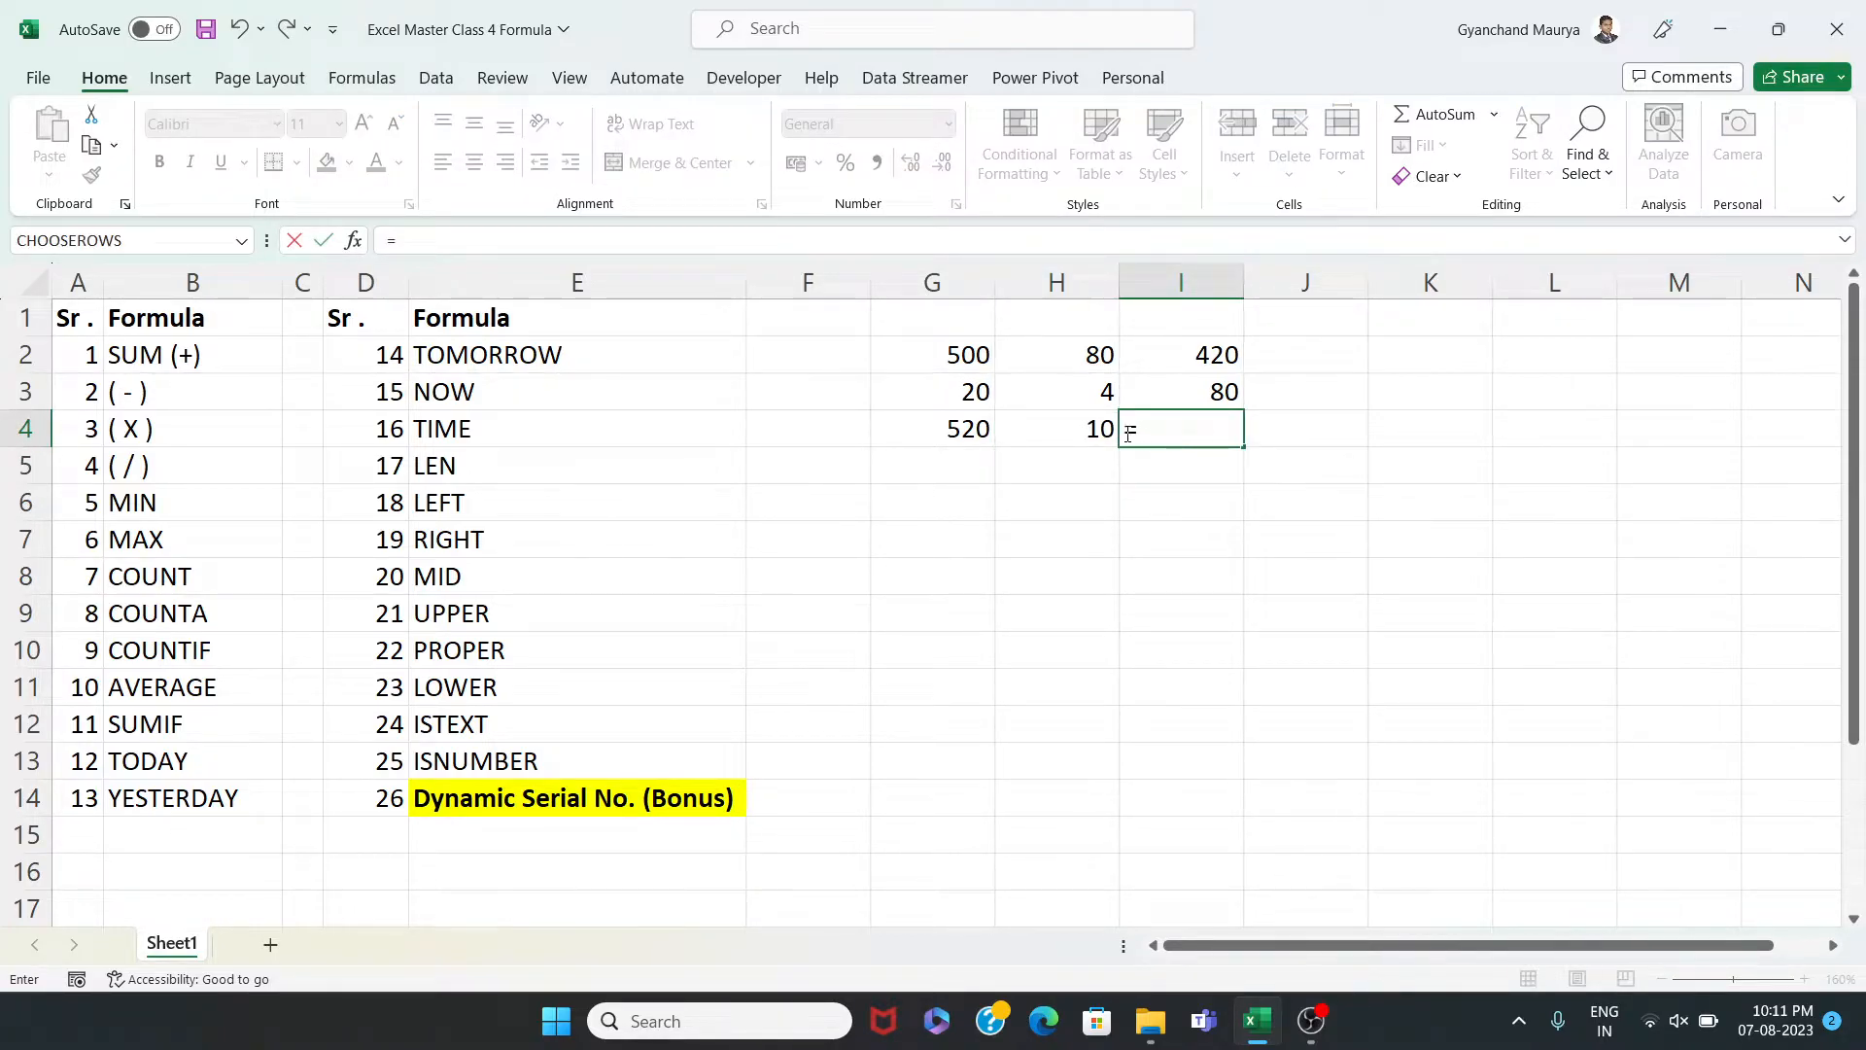
click(952, 430)
text(/)
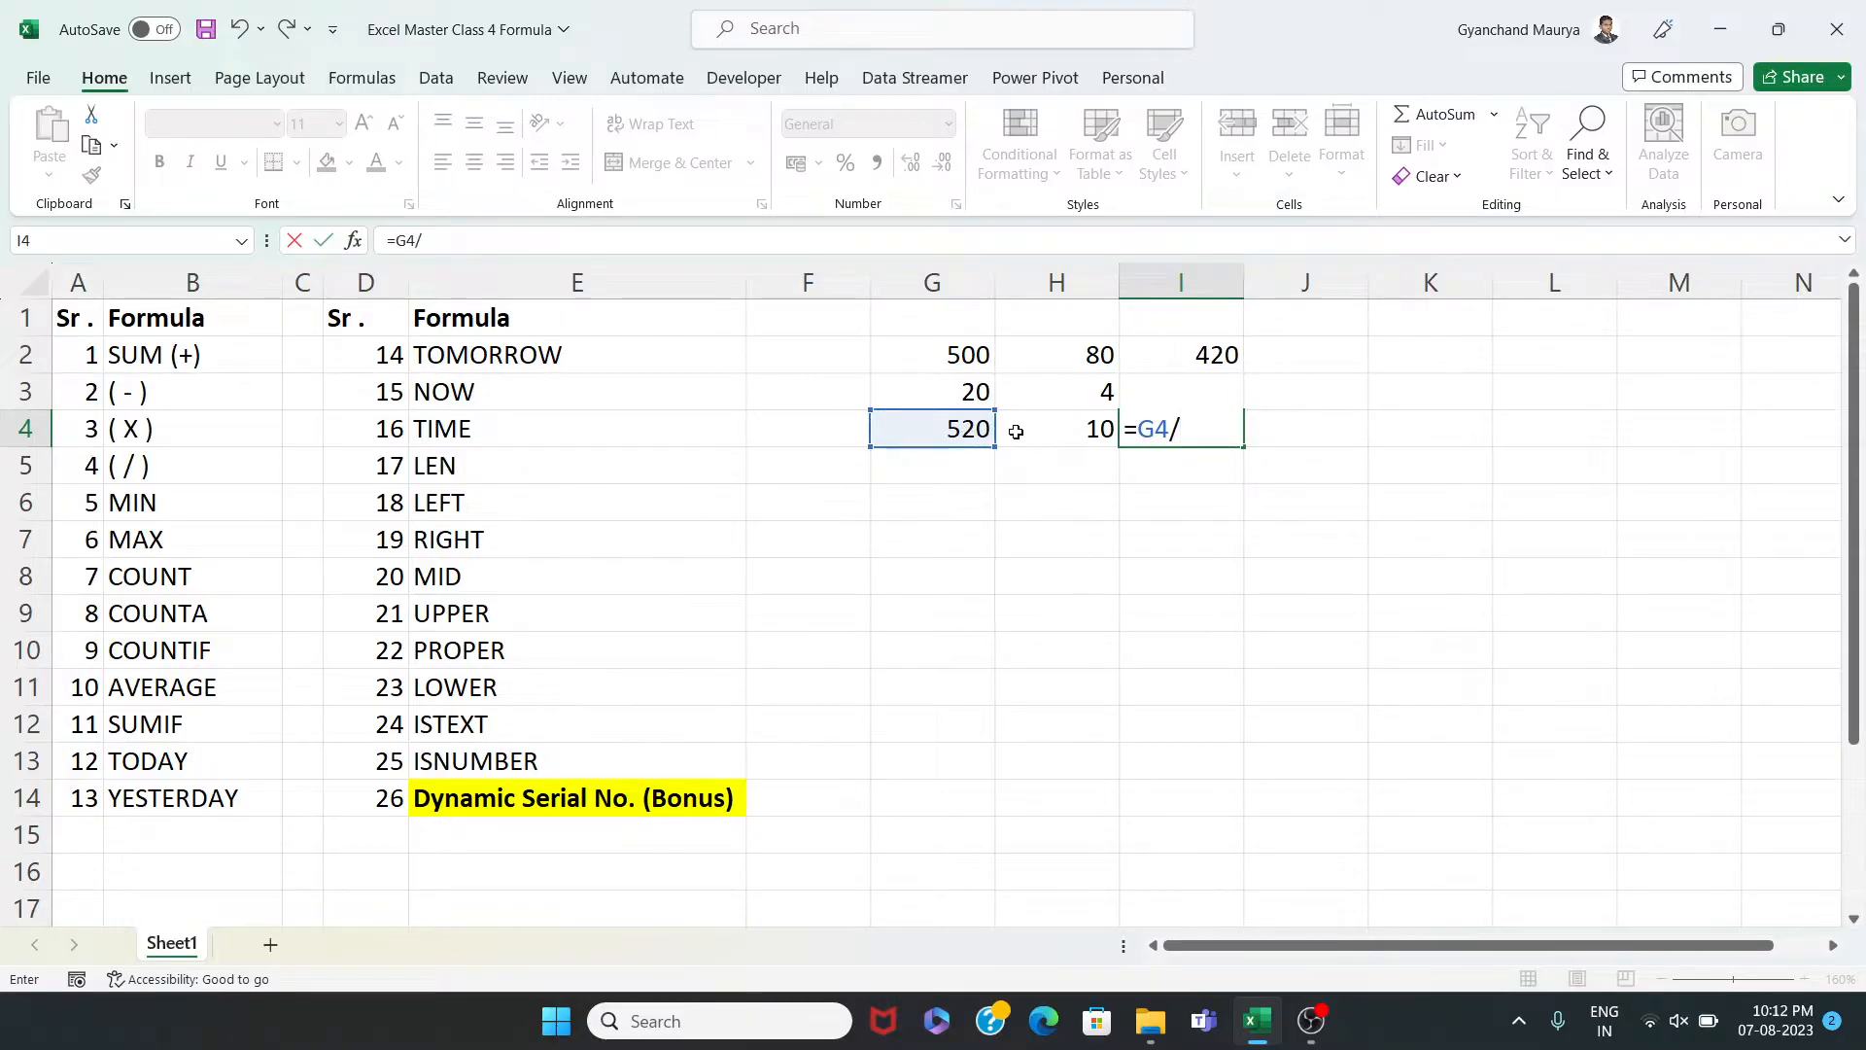
click(1064, 429)
key(Return)
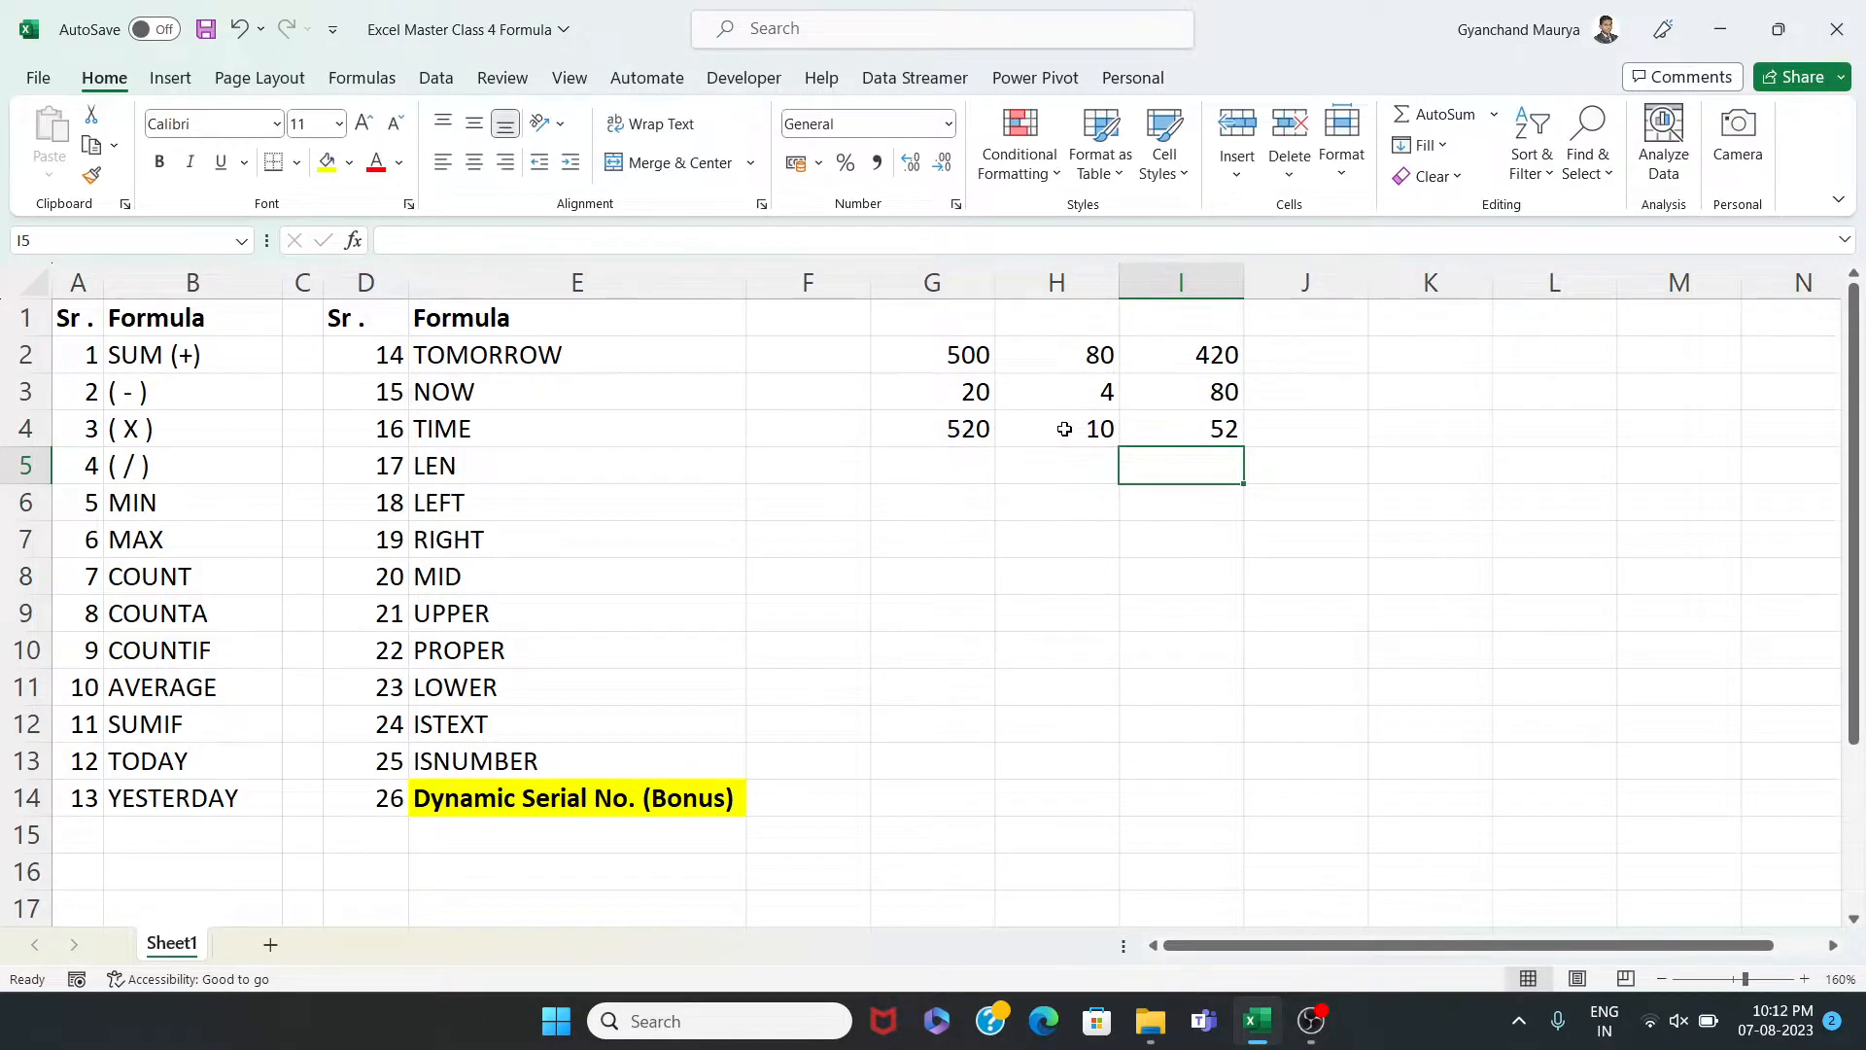
click(1218, 429)
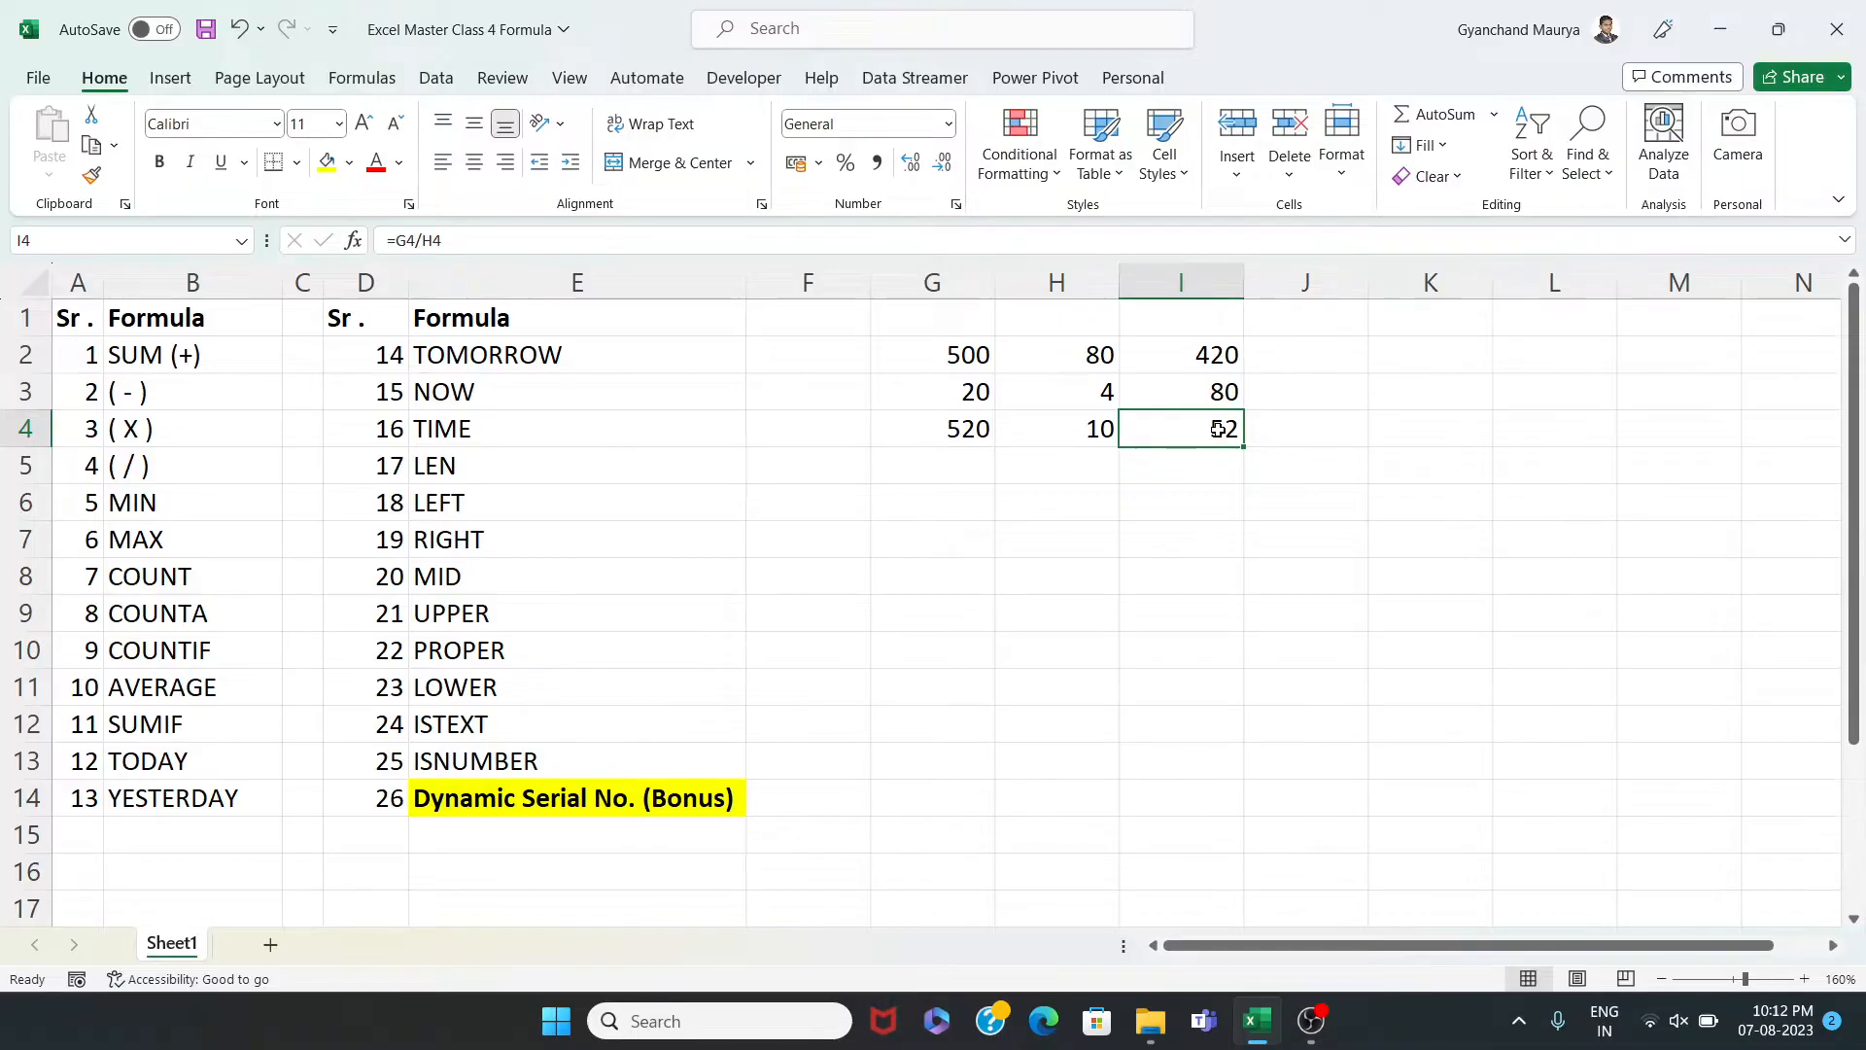
click(169, 509)
drag(957, 353, 1234, 452)
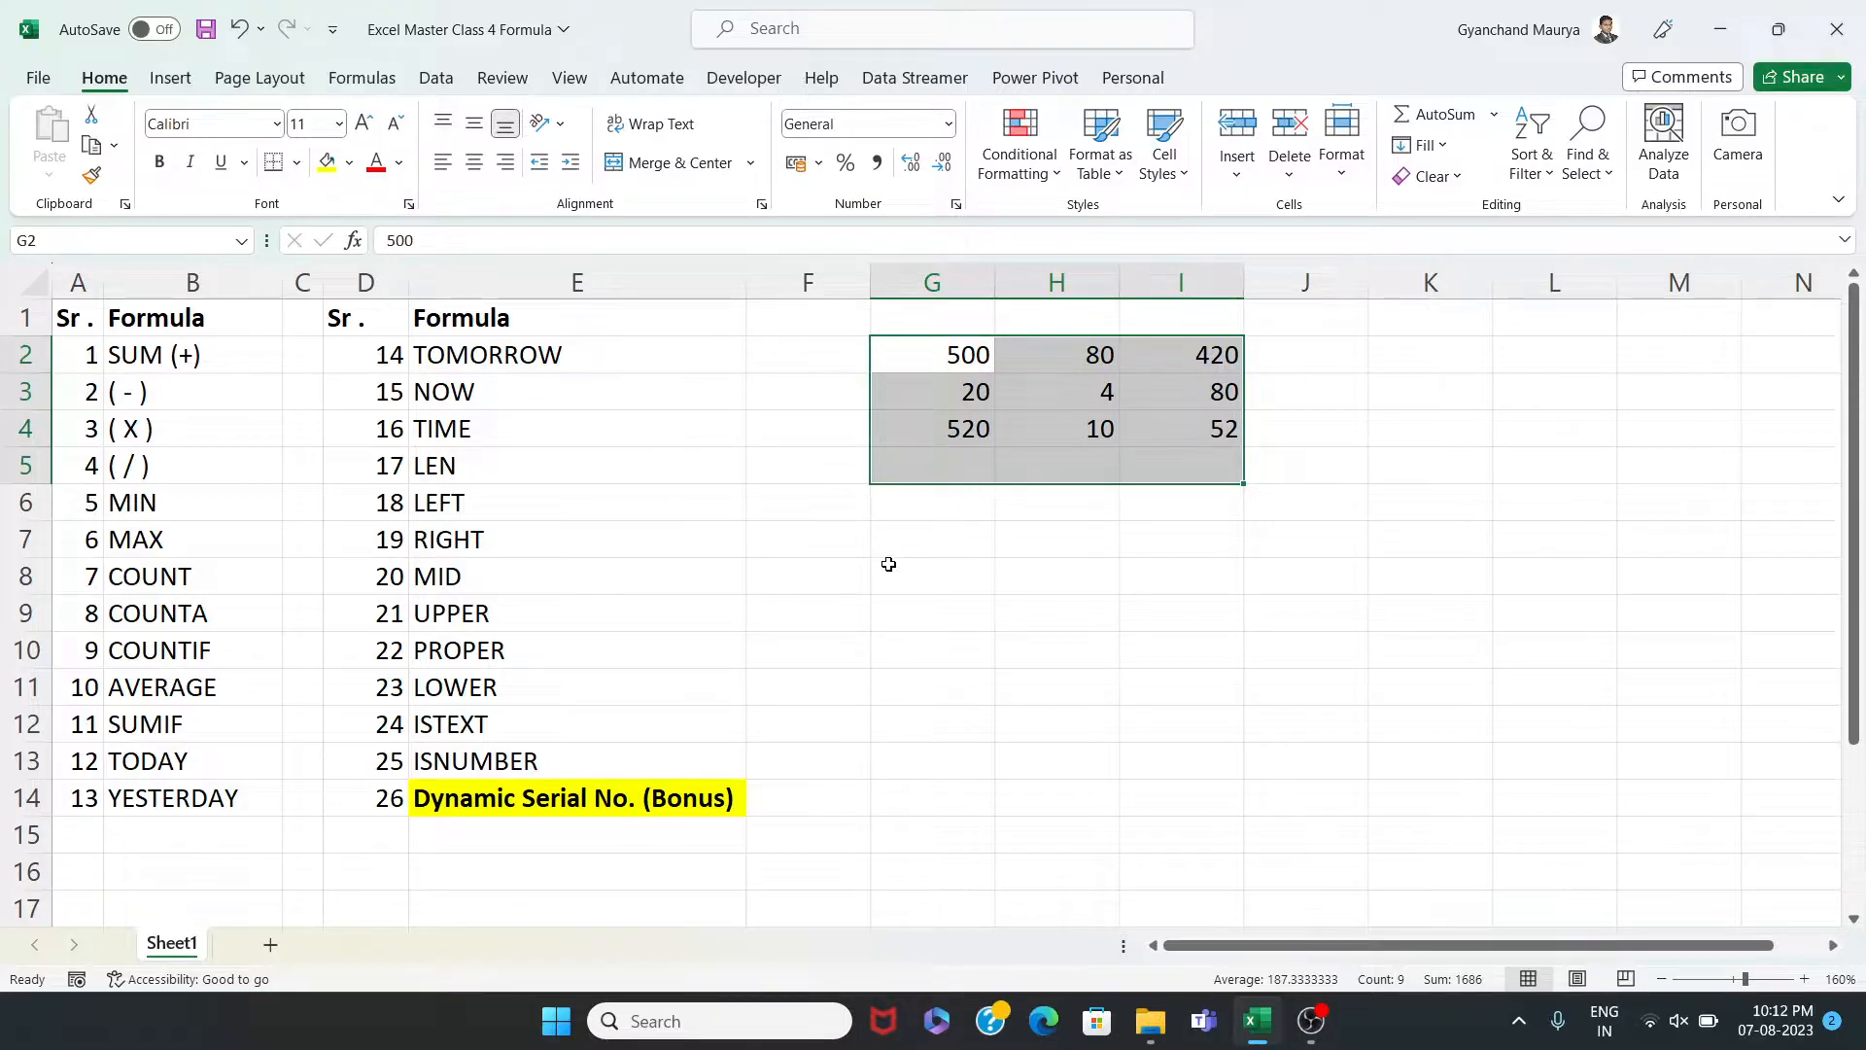
click(1145, 588)
drag(985, 345, 1210, 436)
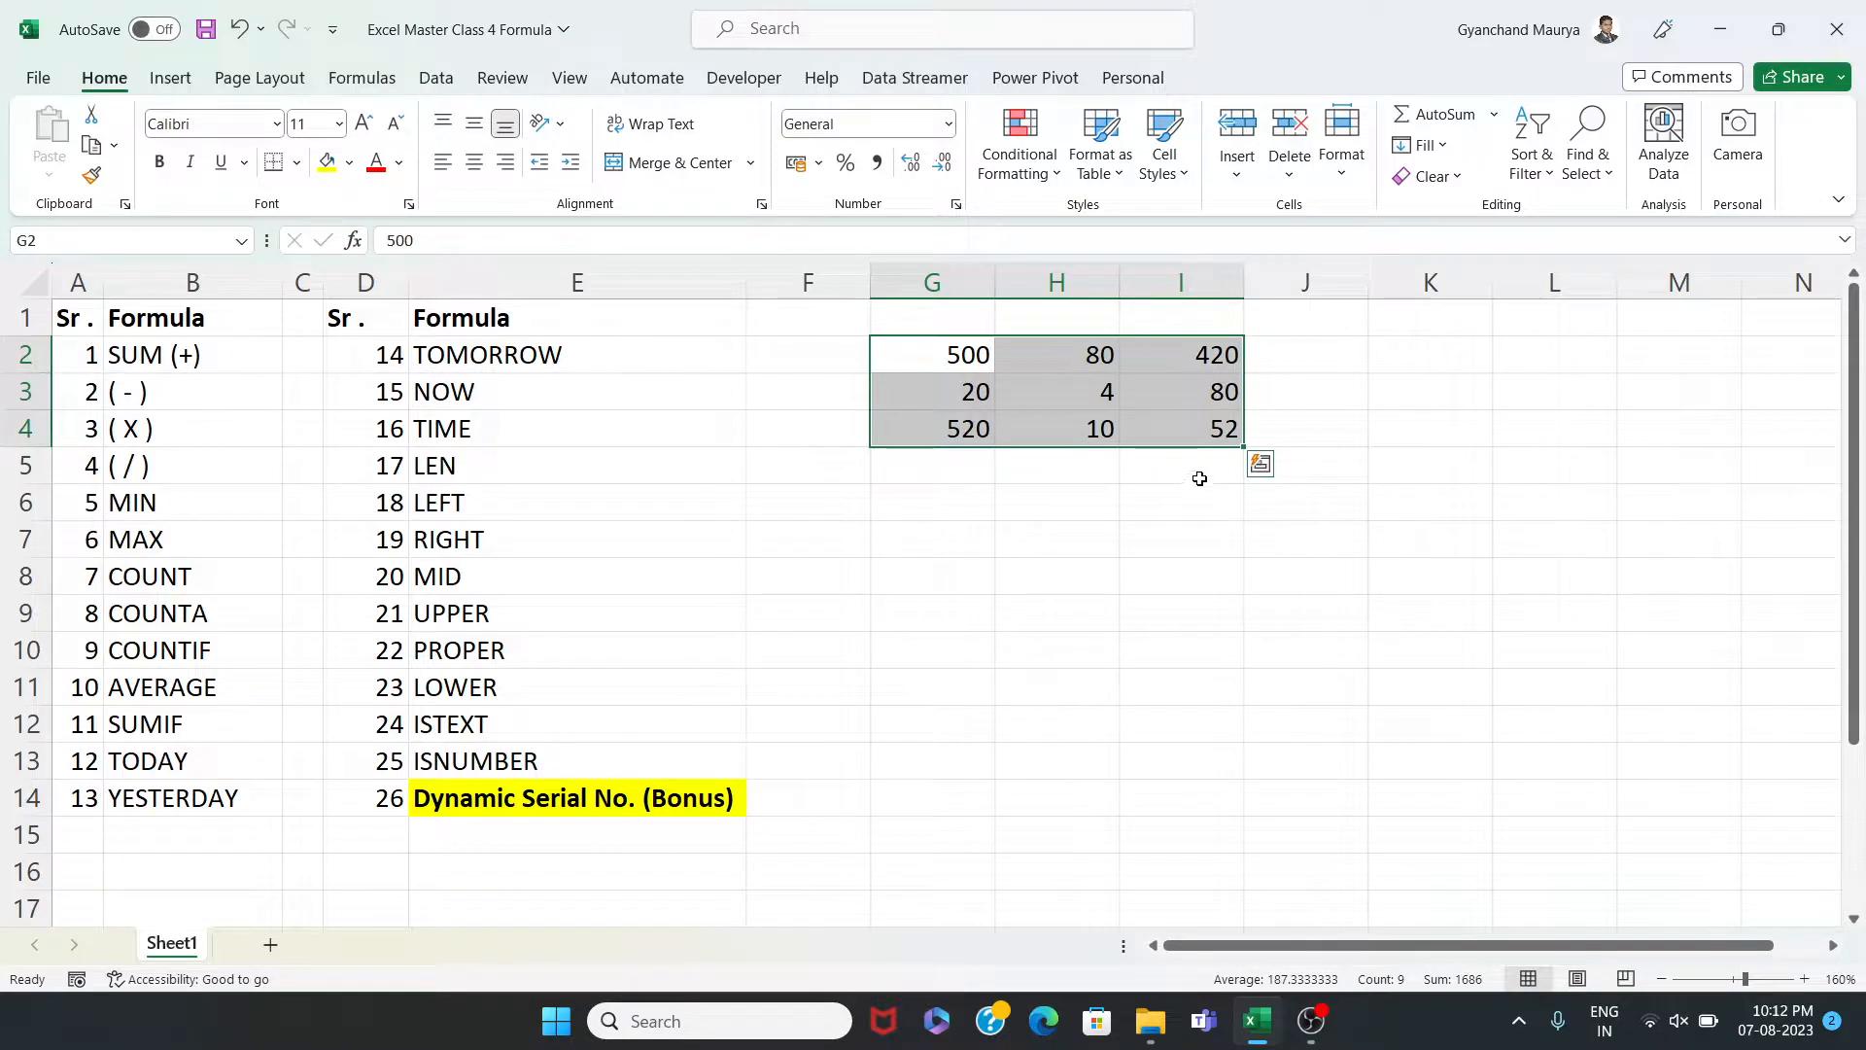
click(1207, 468)
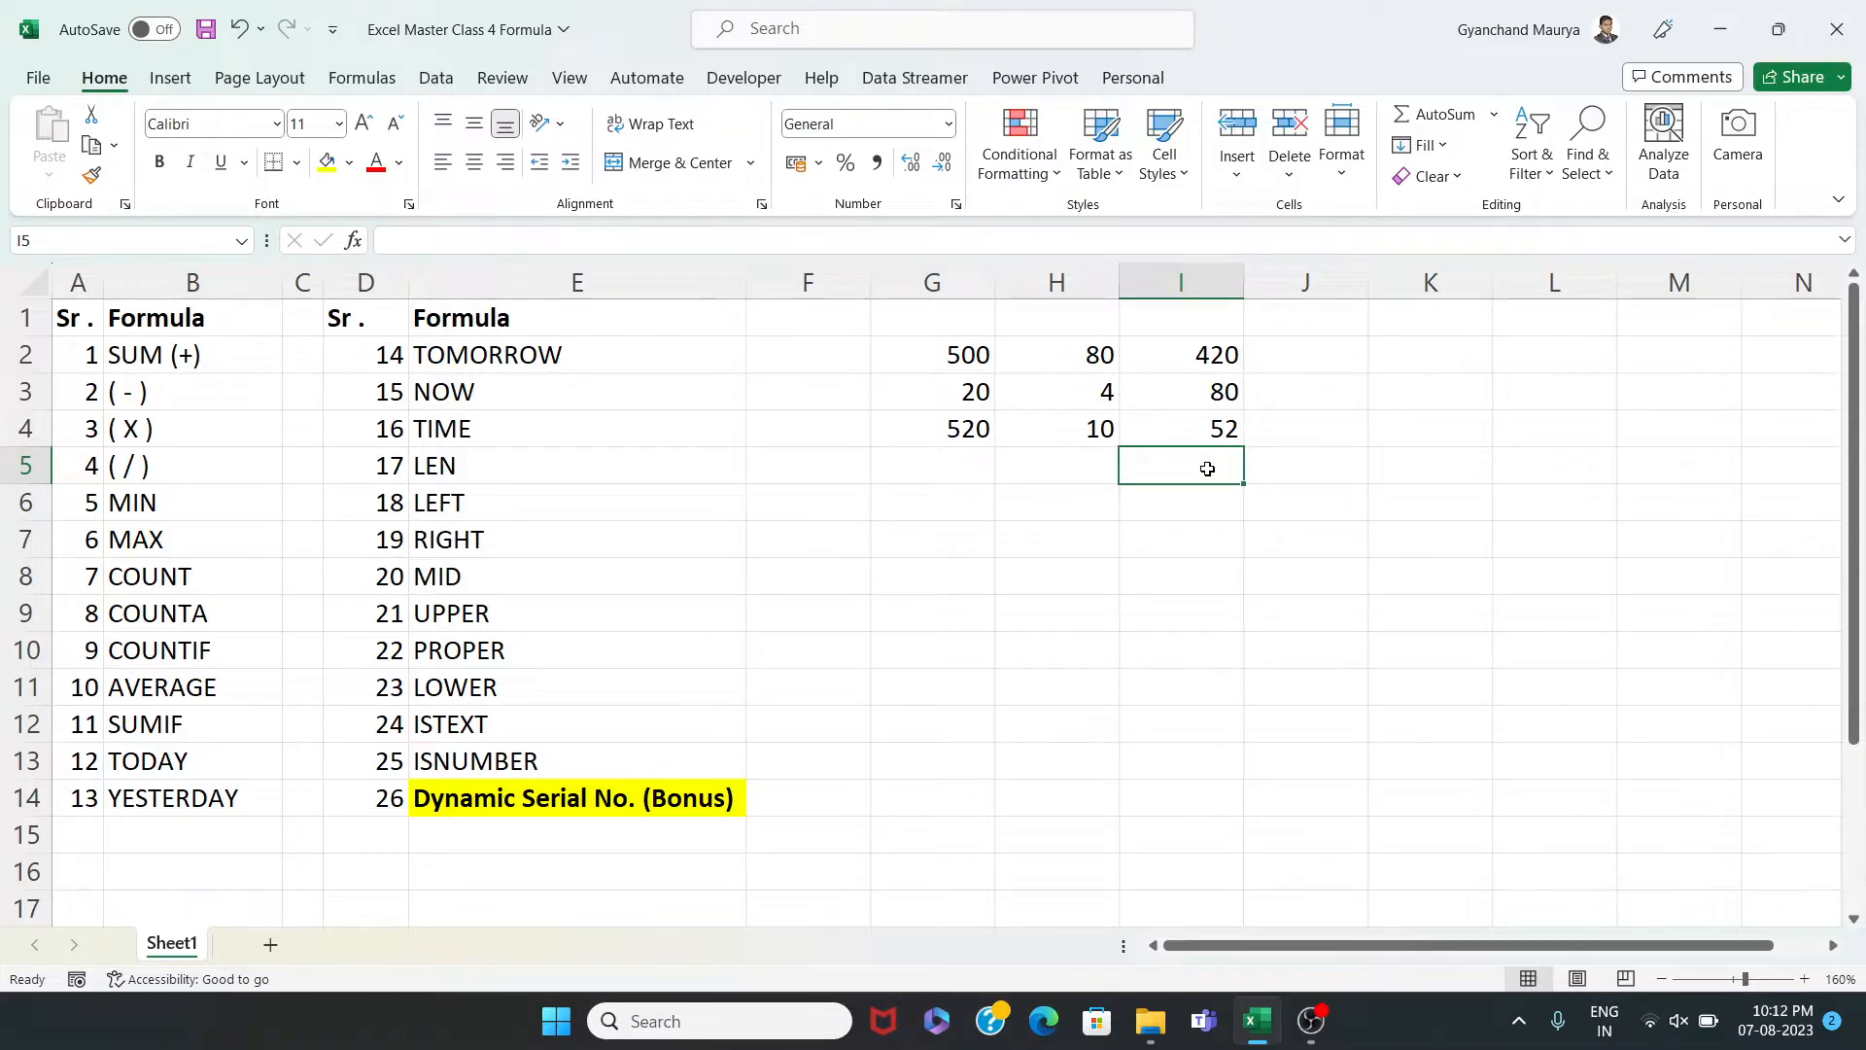
Enter the label MIN in cell J5
click(1295, 469)
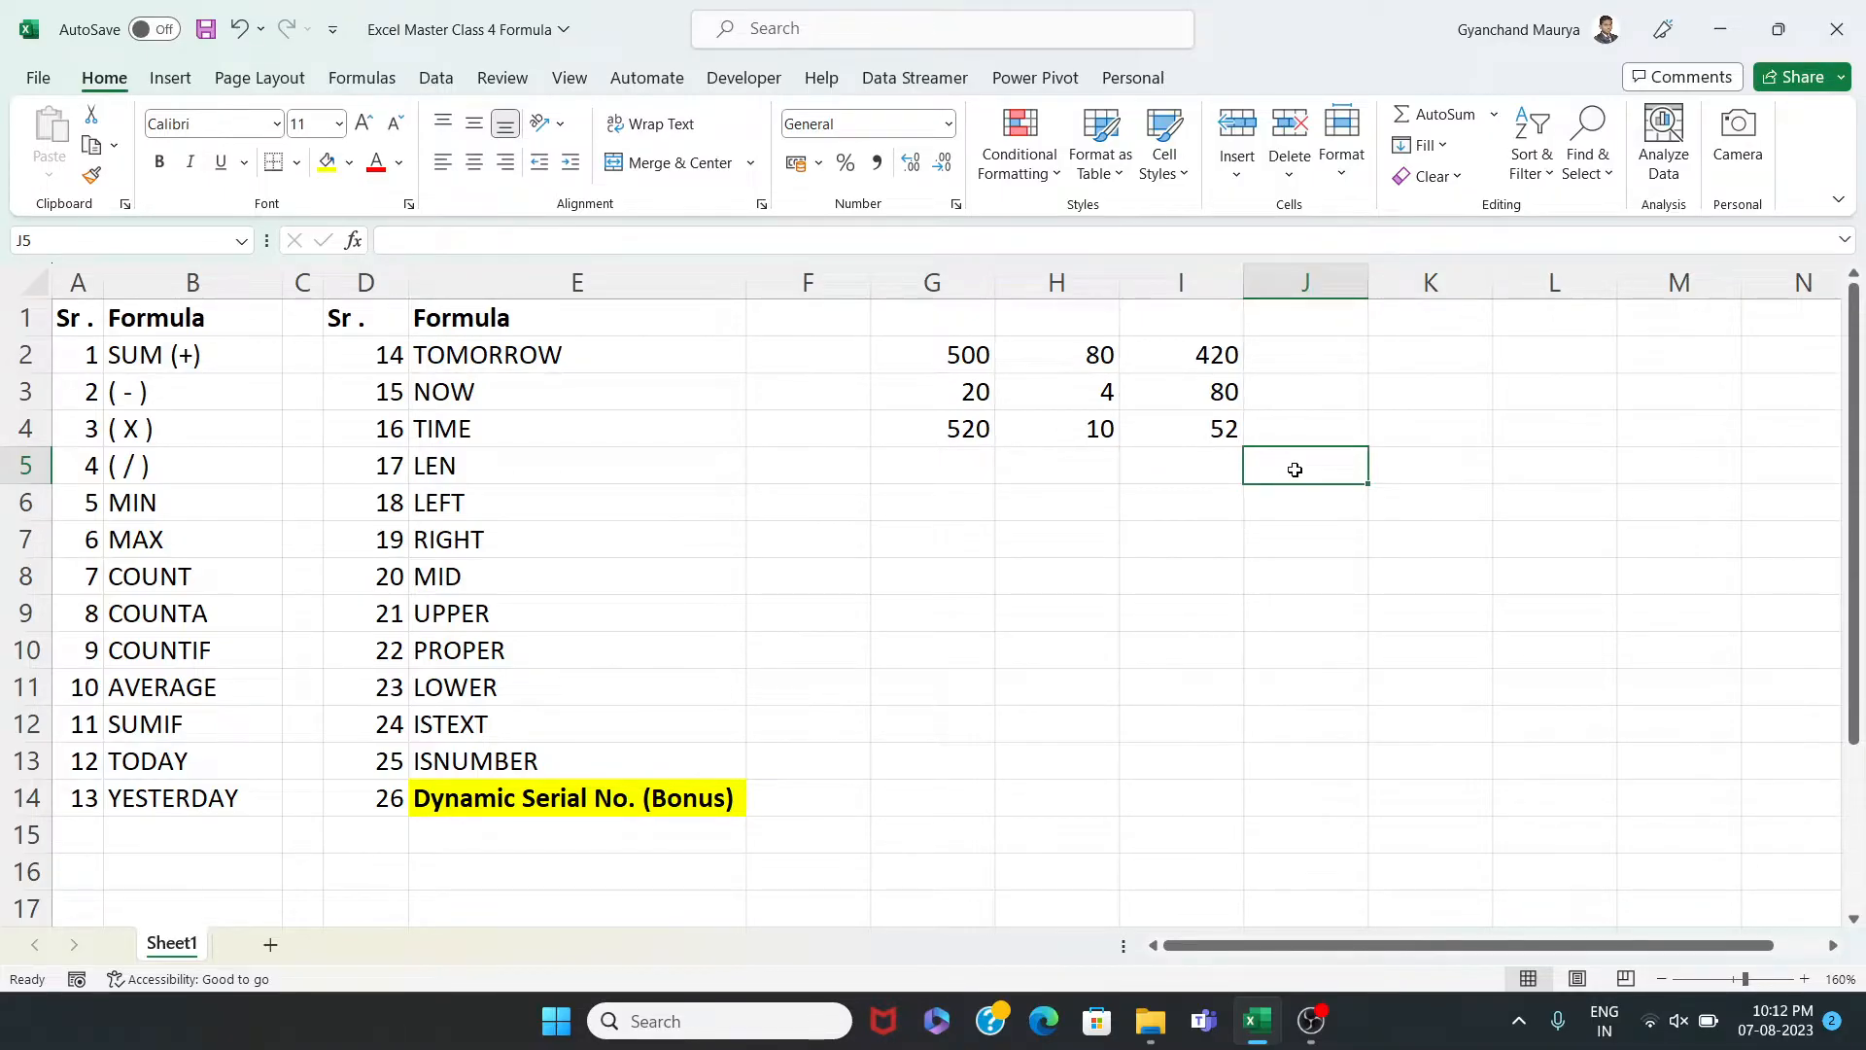
text(MINI)
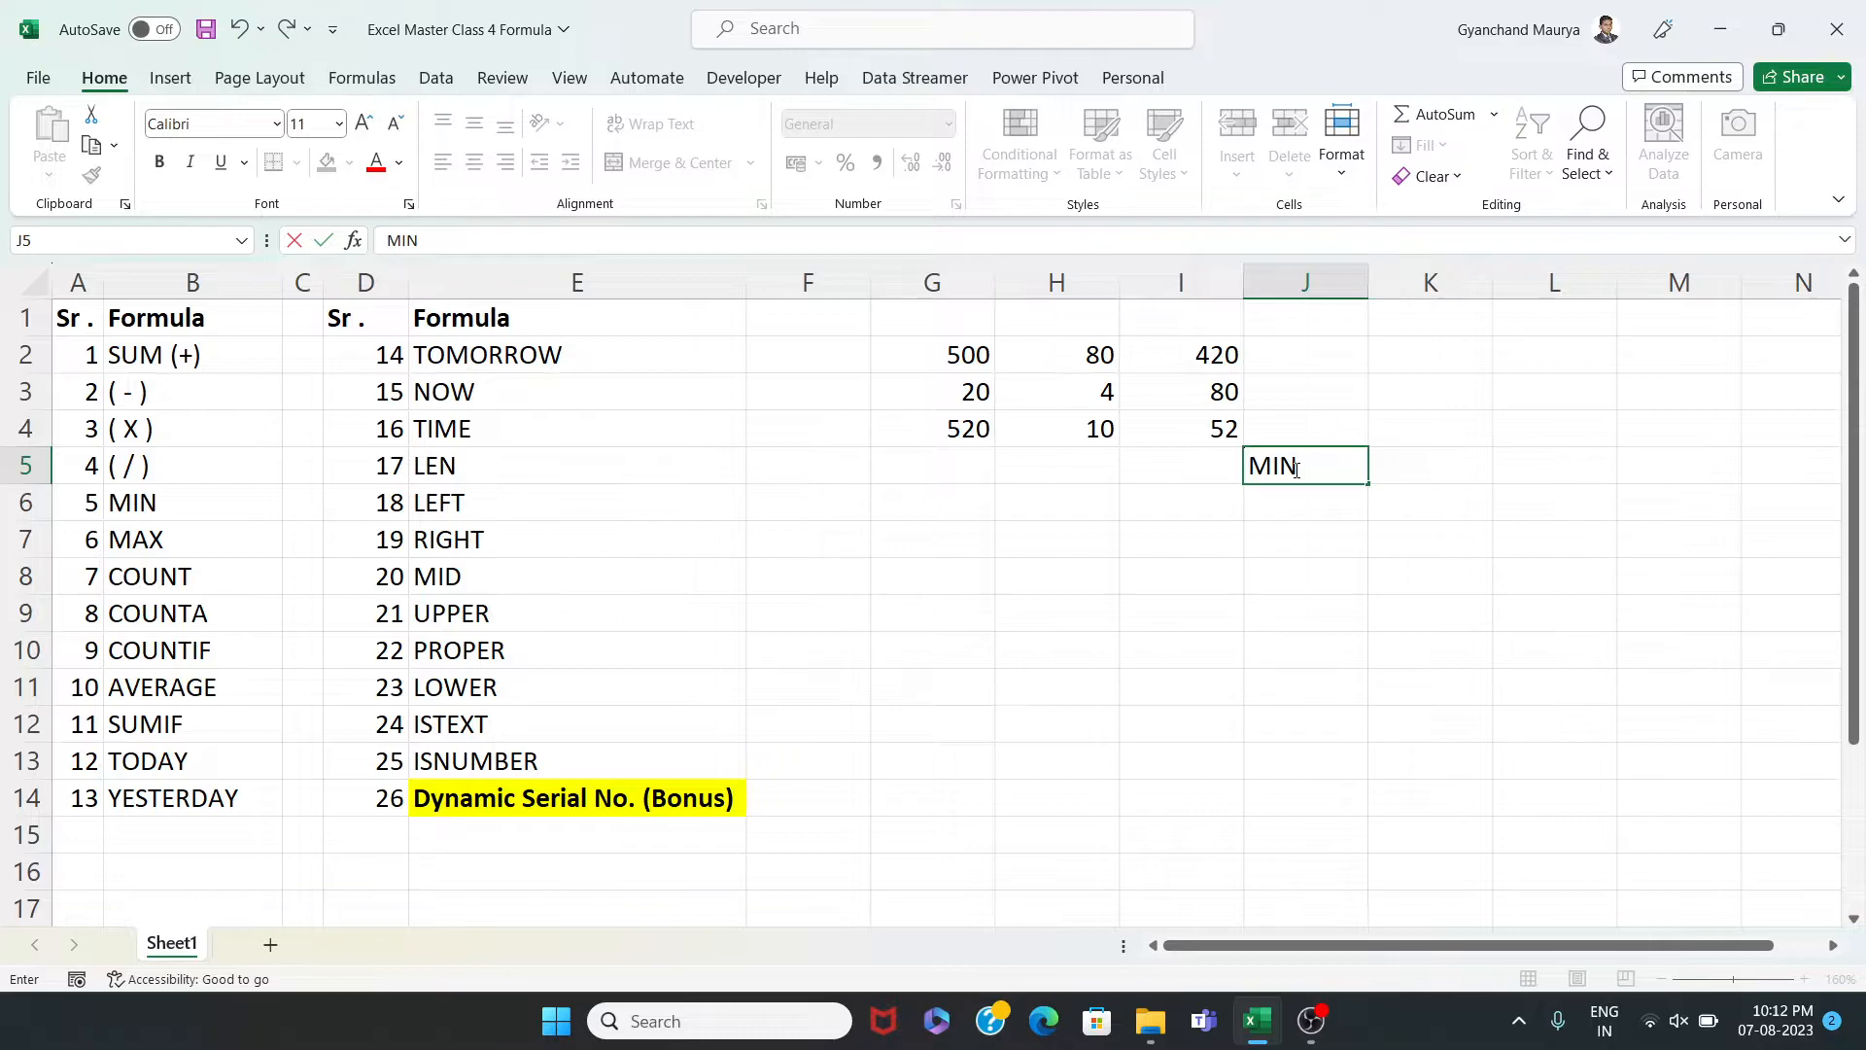
key(Return)
Find the smallest value in column I's results with the formula =MIN(I2:I4) in cell I5
click(1193, 466)
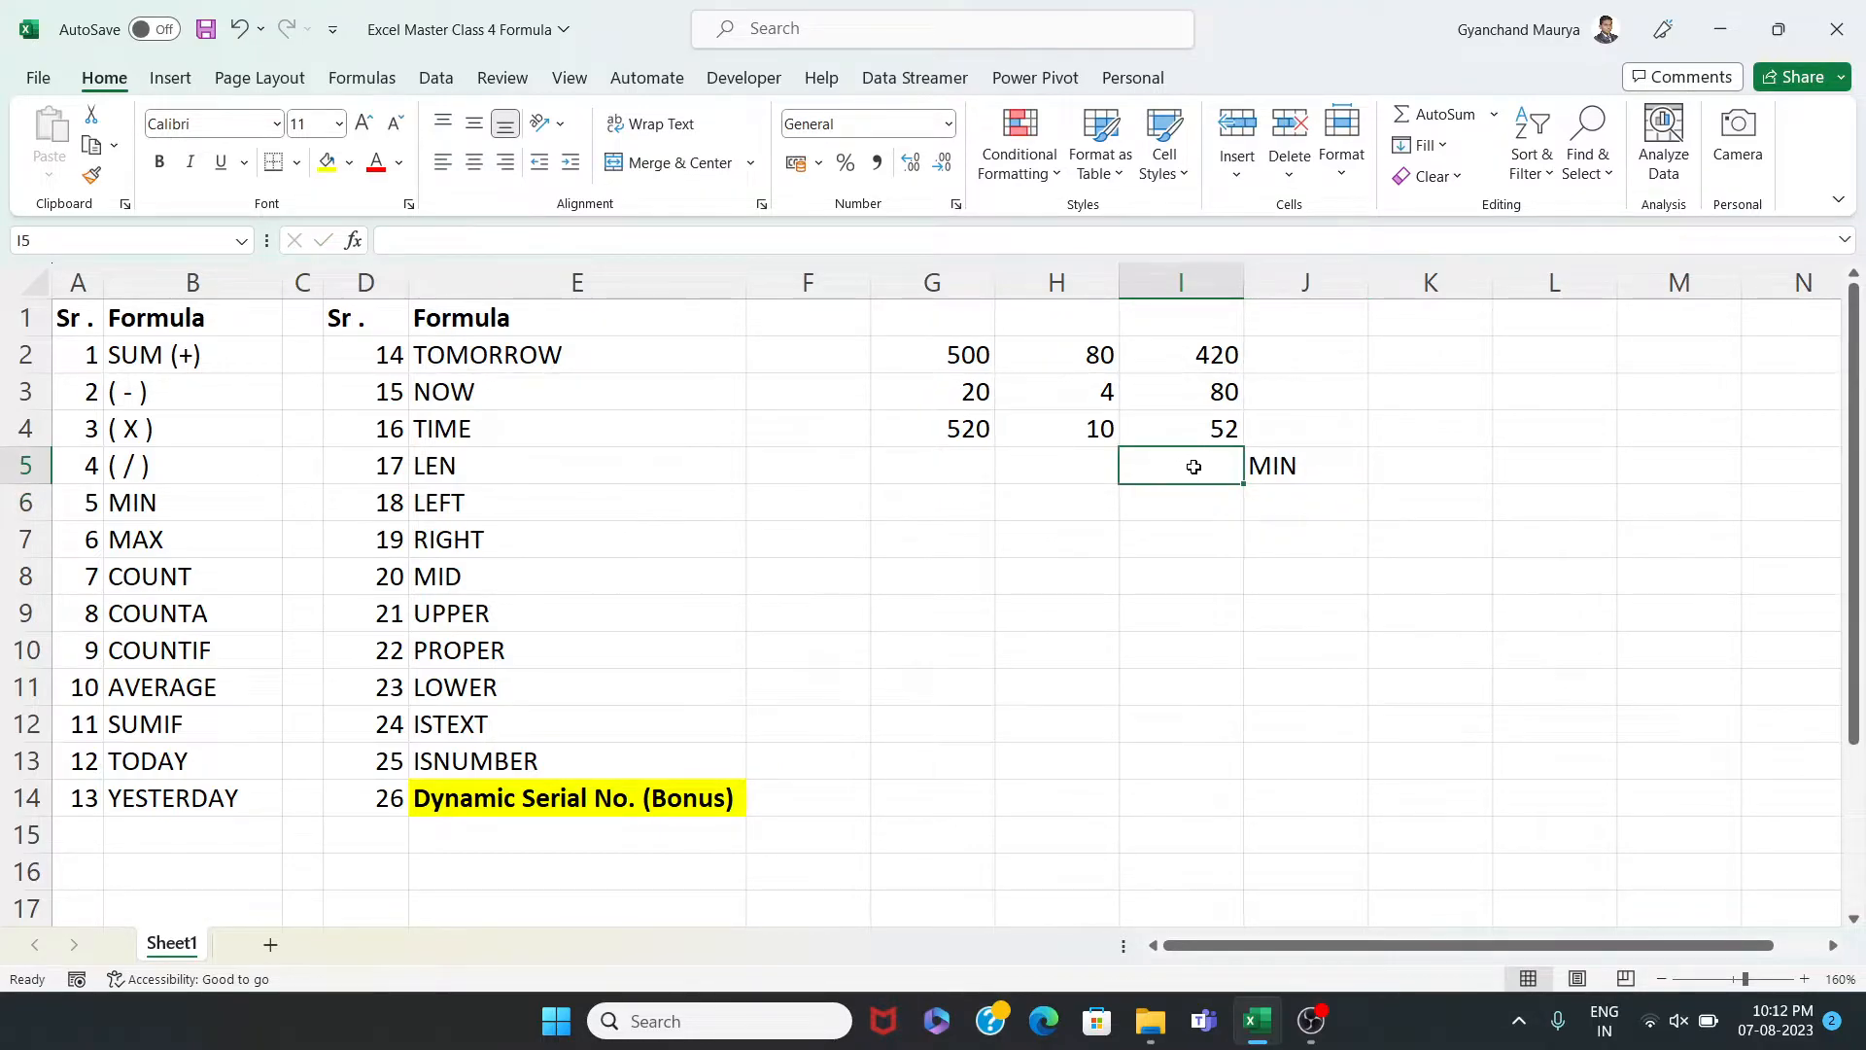
text(=MI)
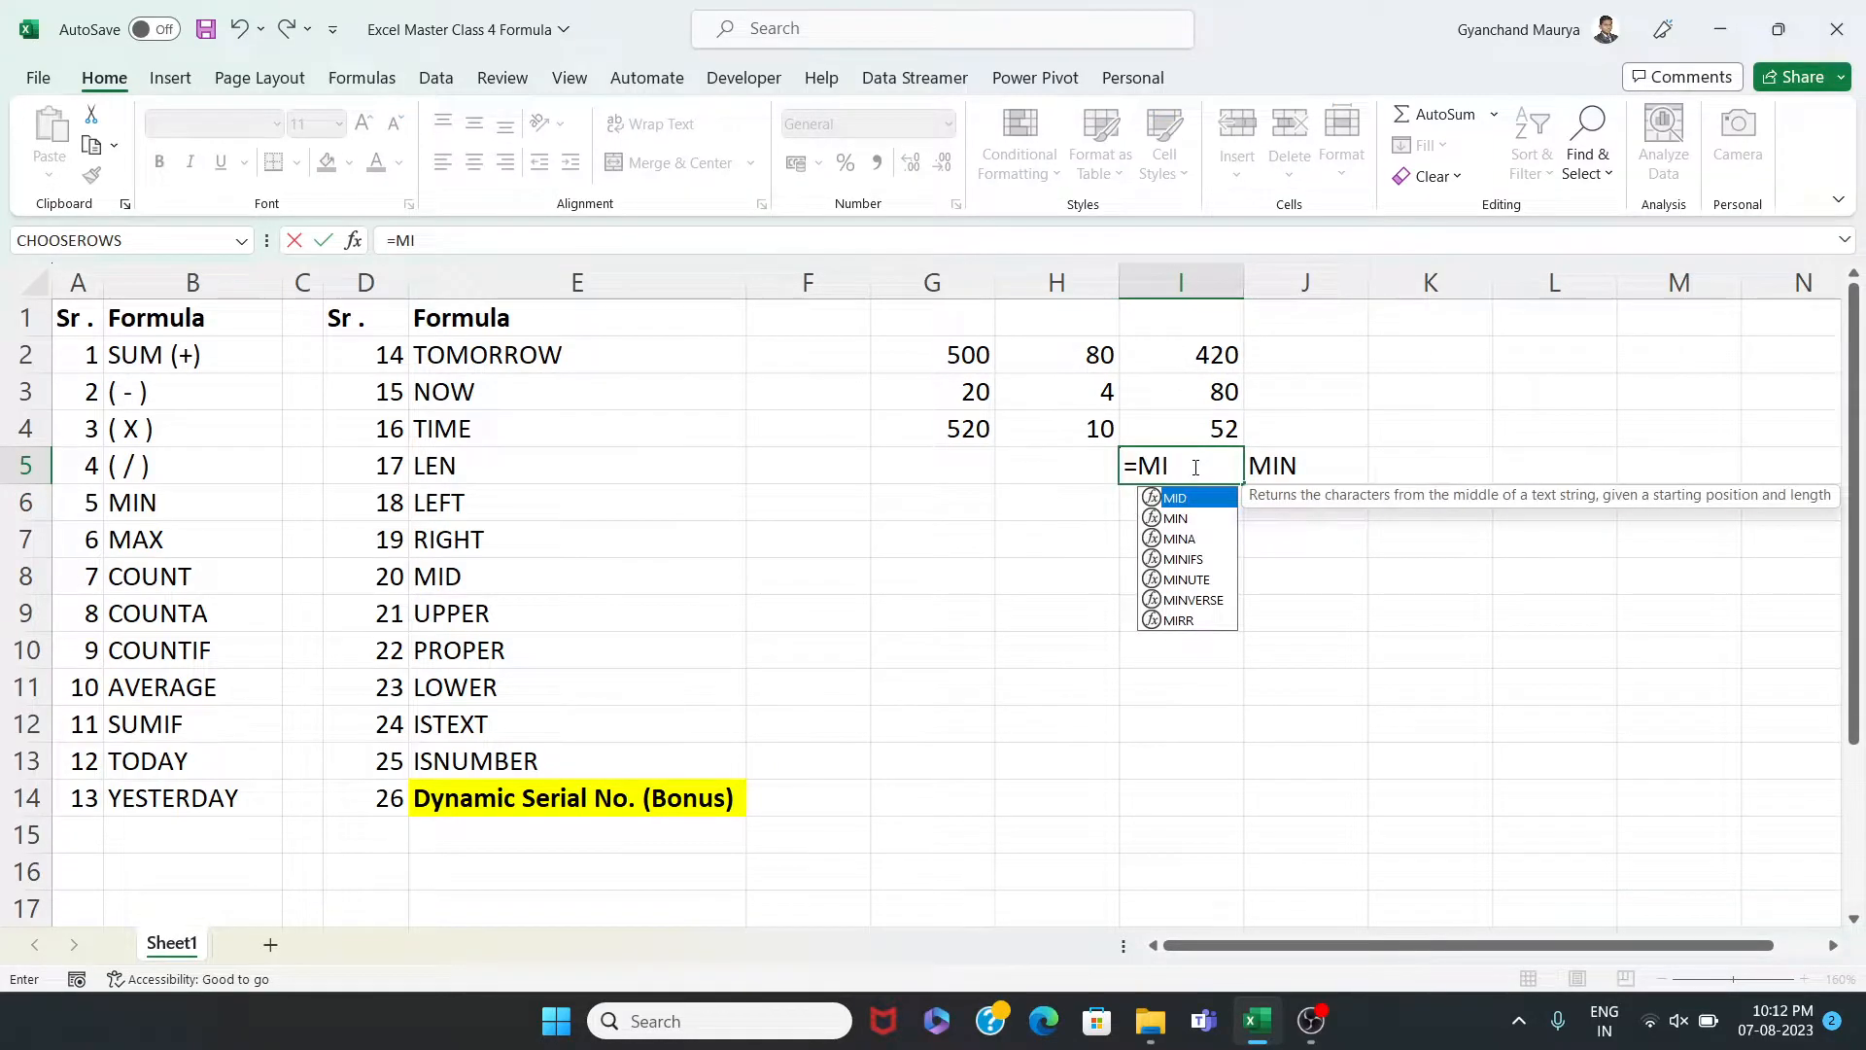
text(N()
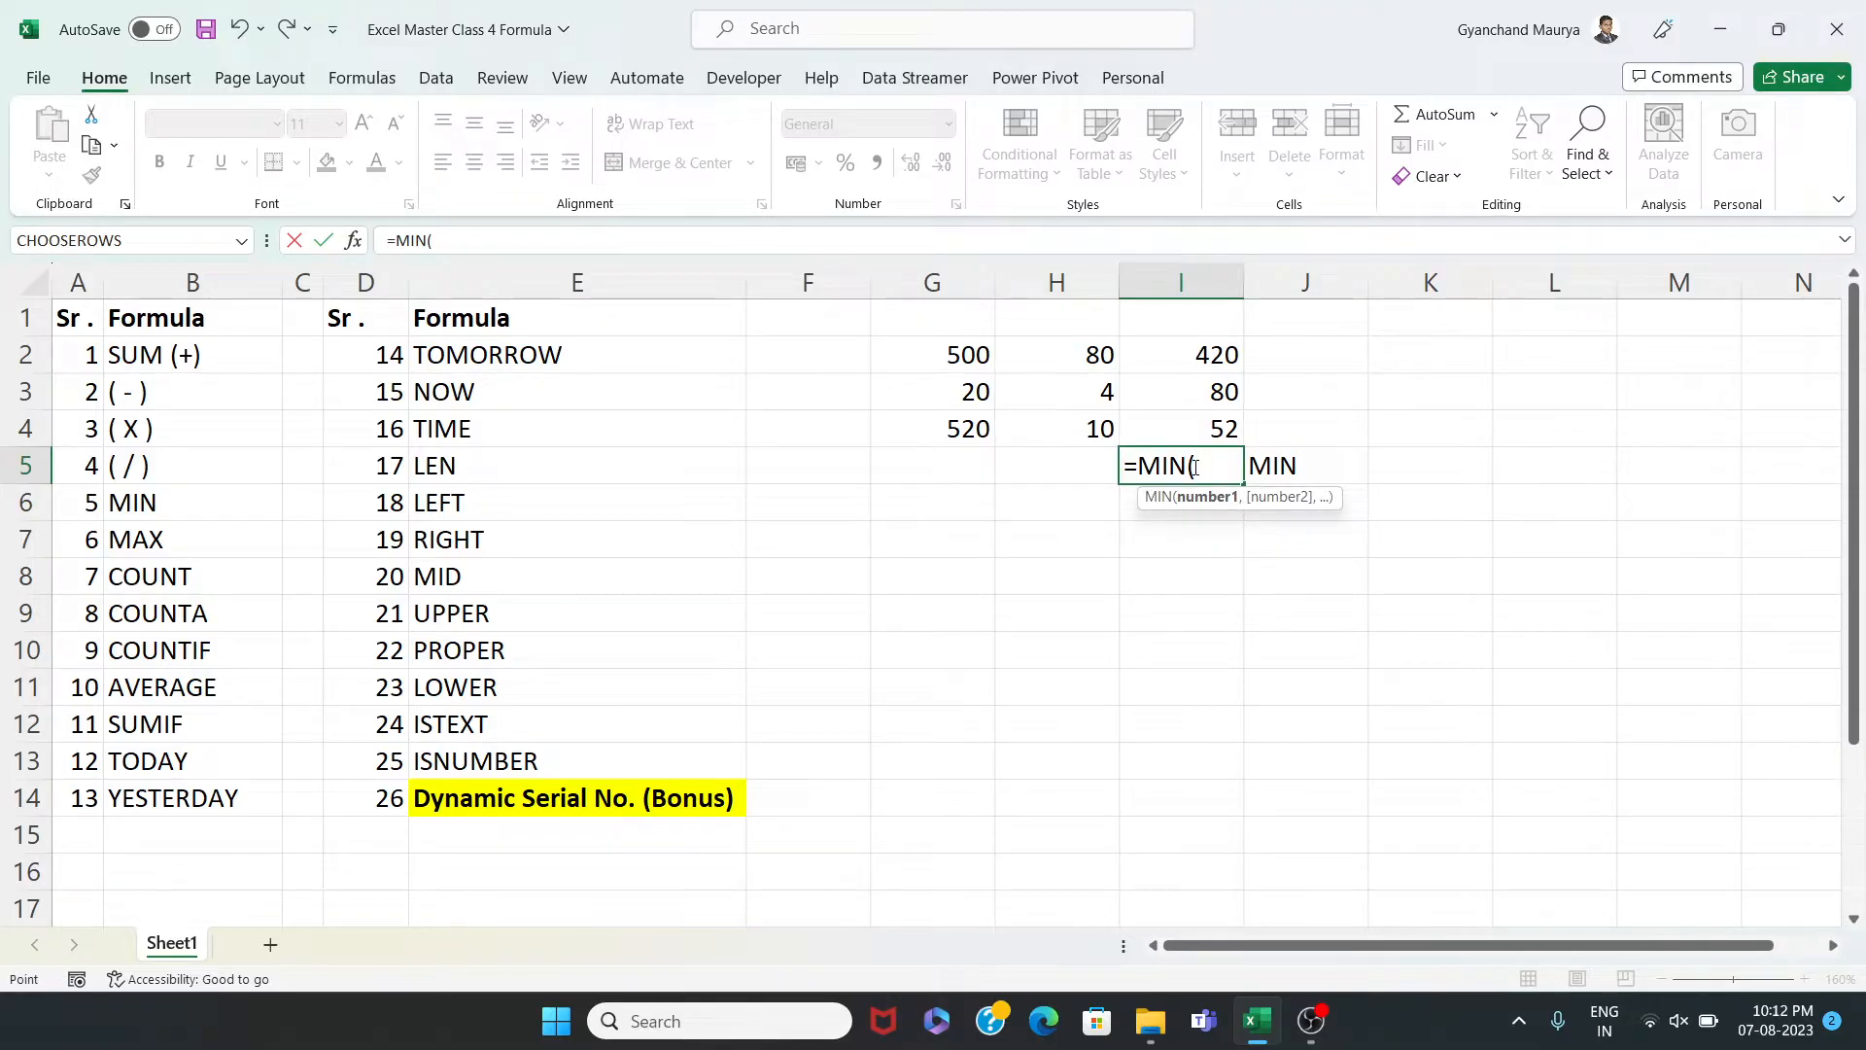
key(Up)
key(Up)
key(Up)
key(shift+Down)
key(shift+Down)
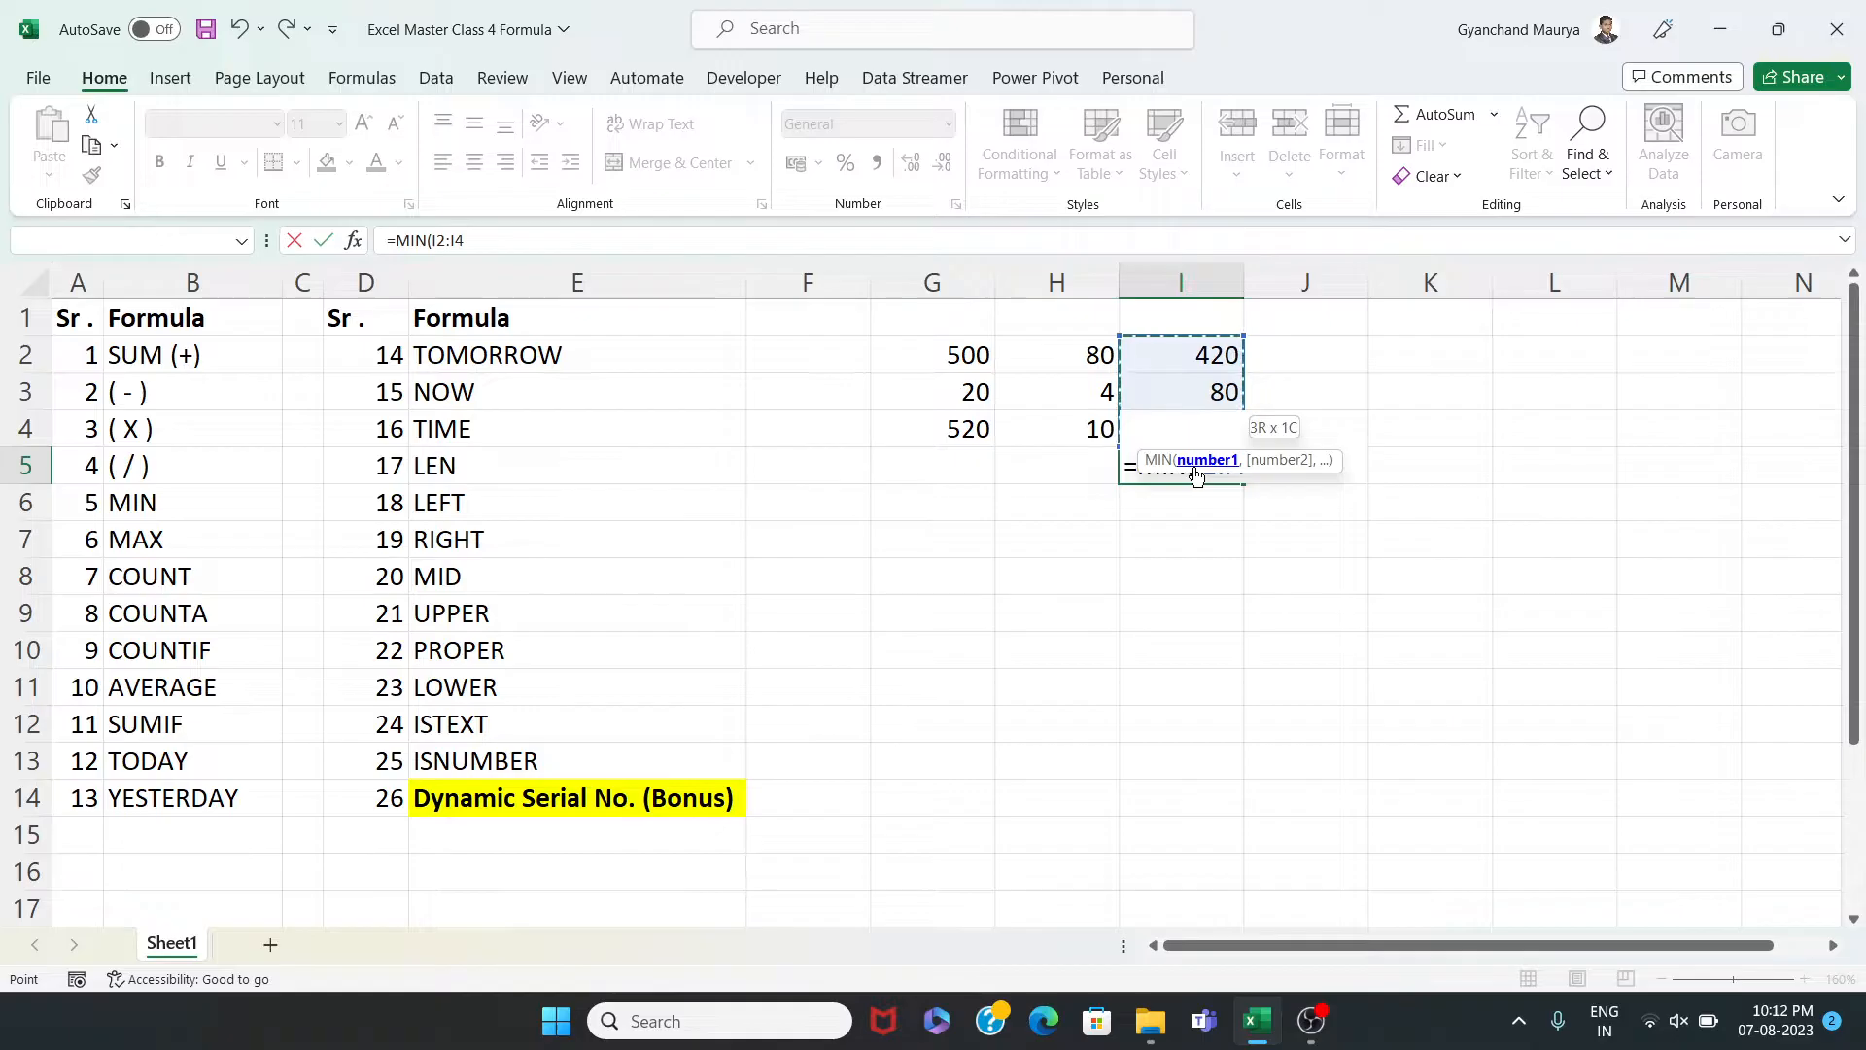
text())
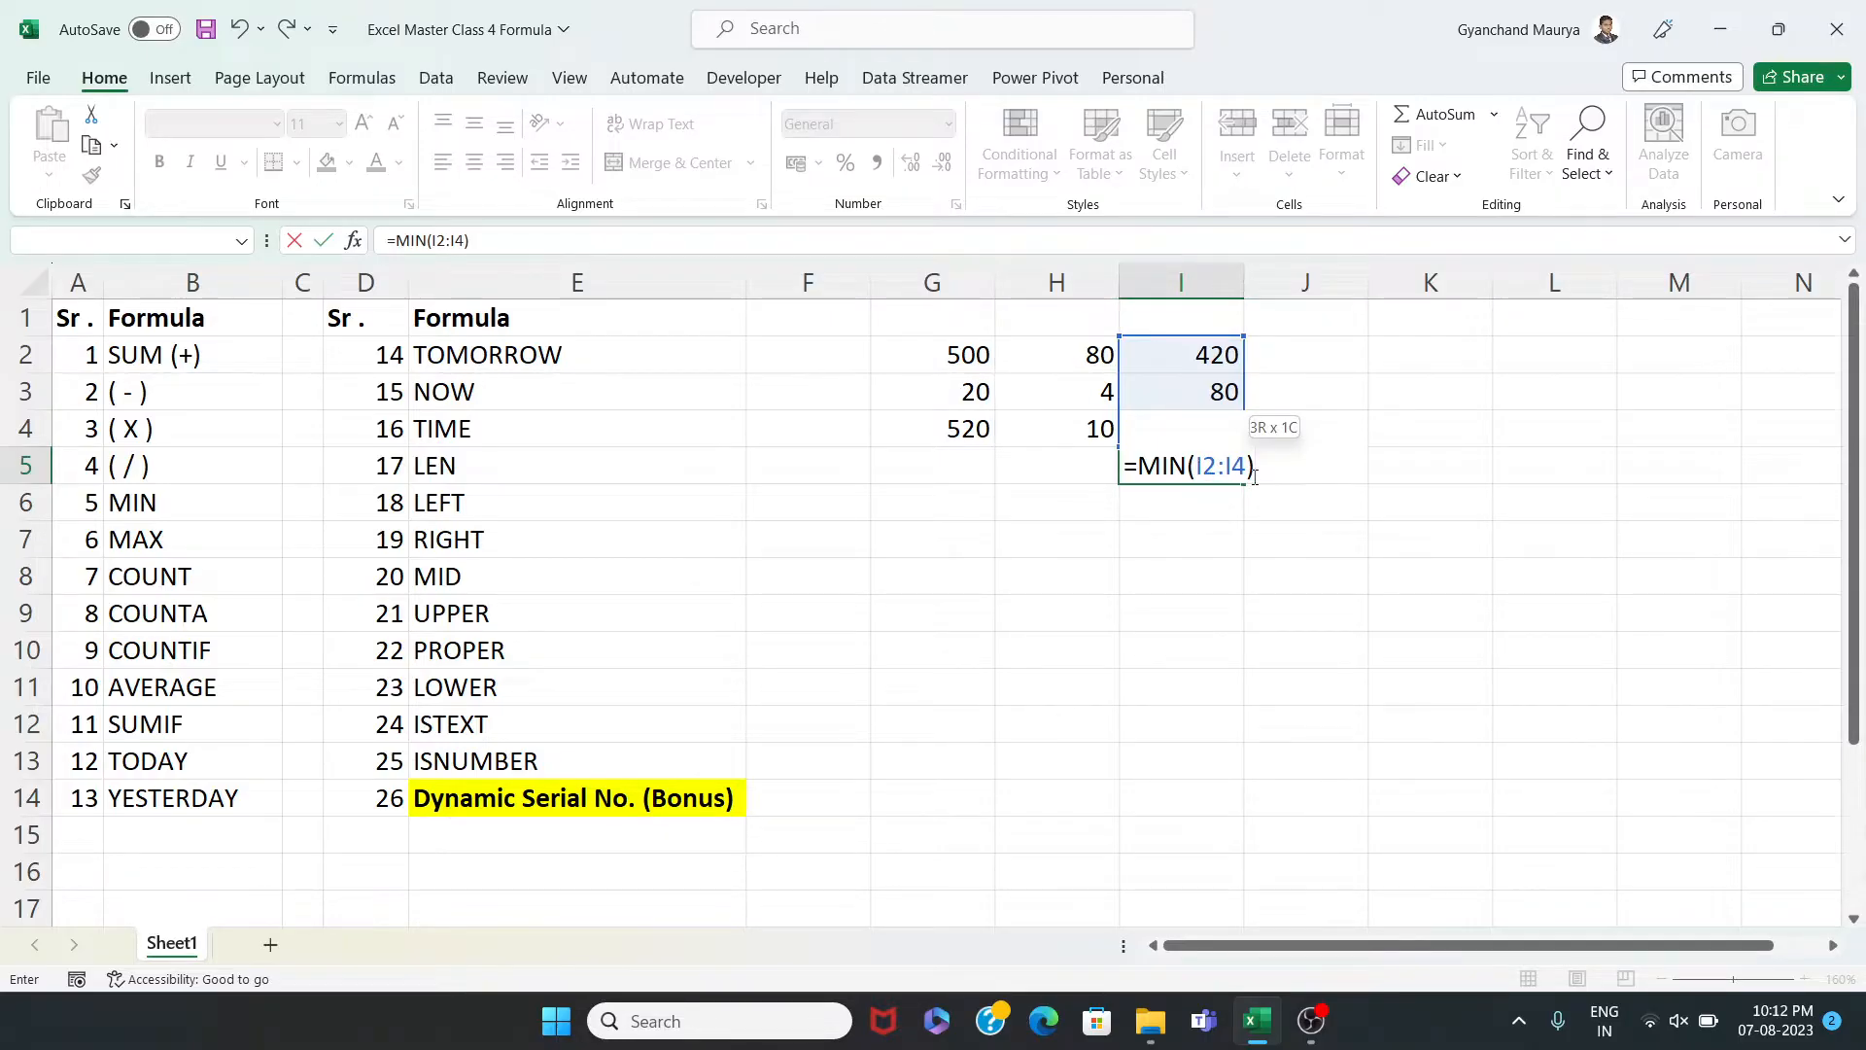
key(Return)
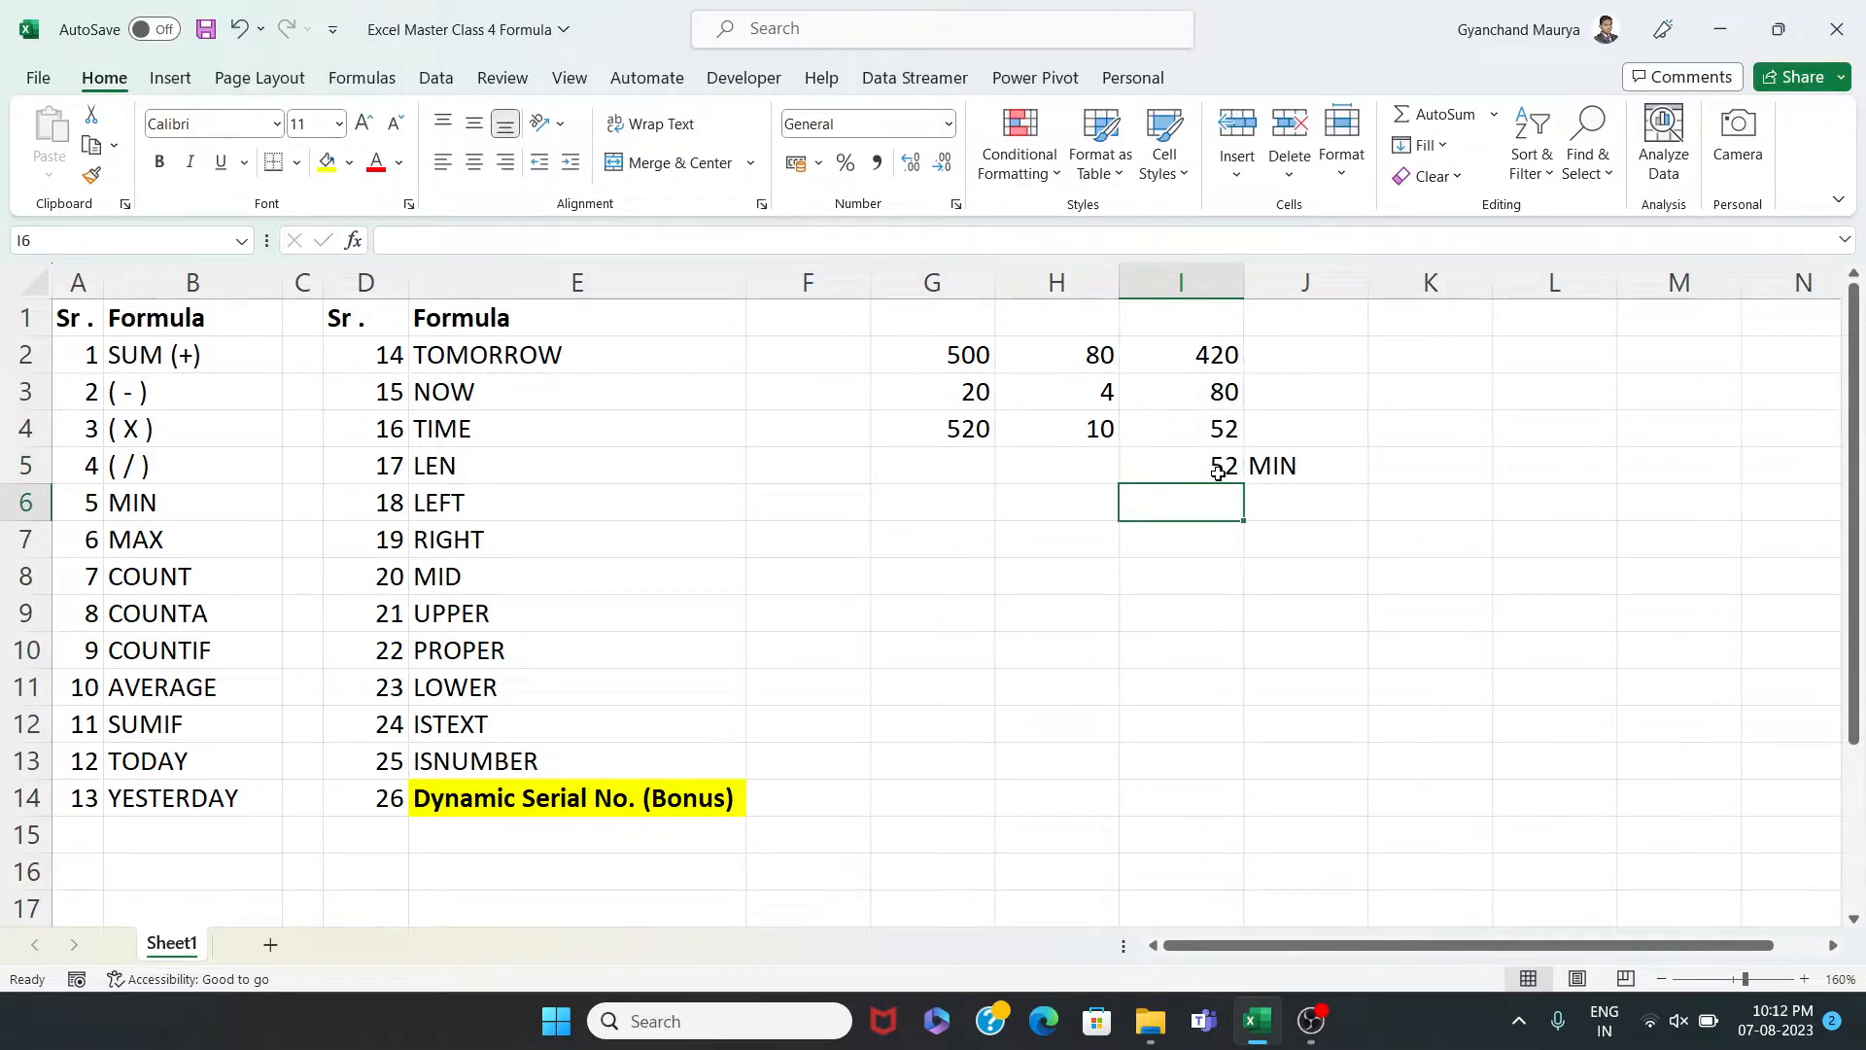
click(1223, 468)
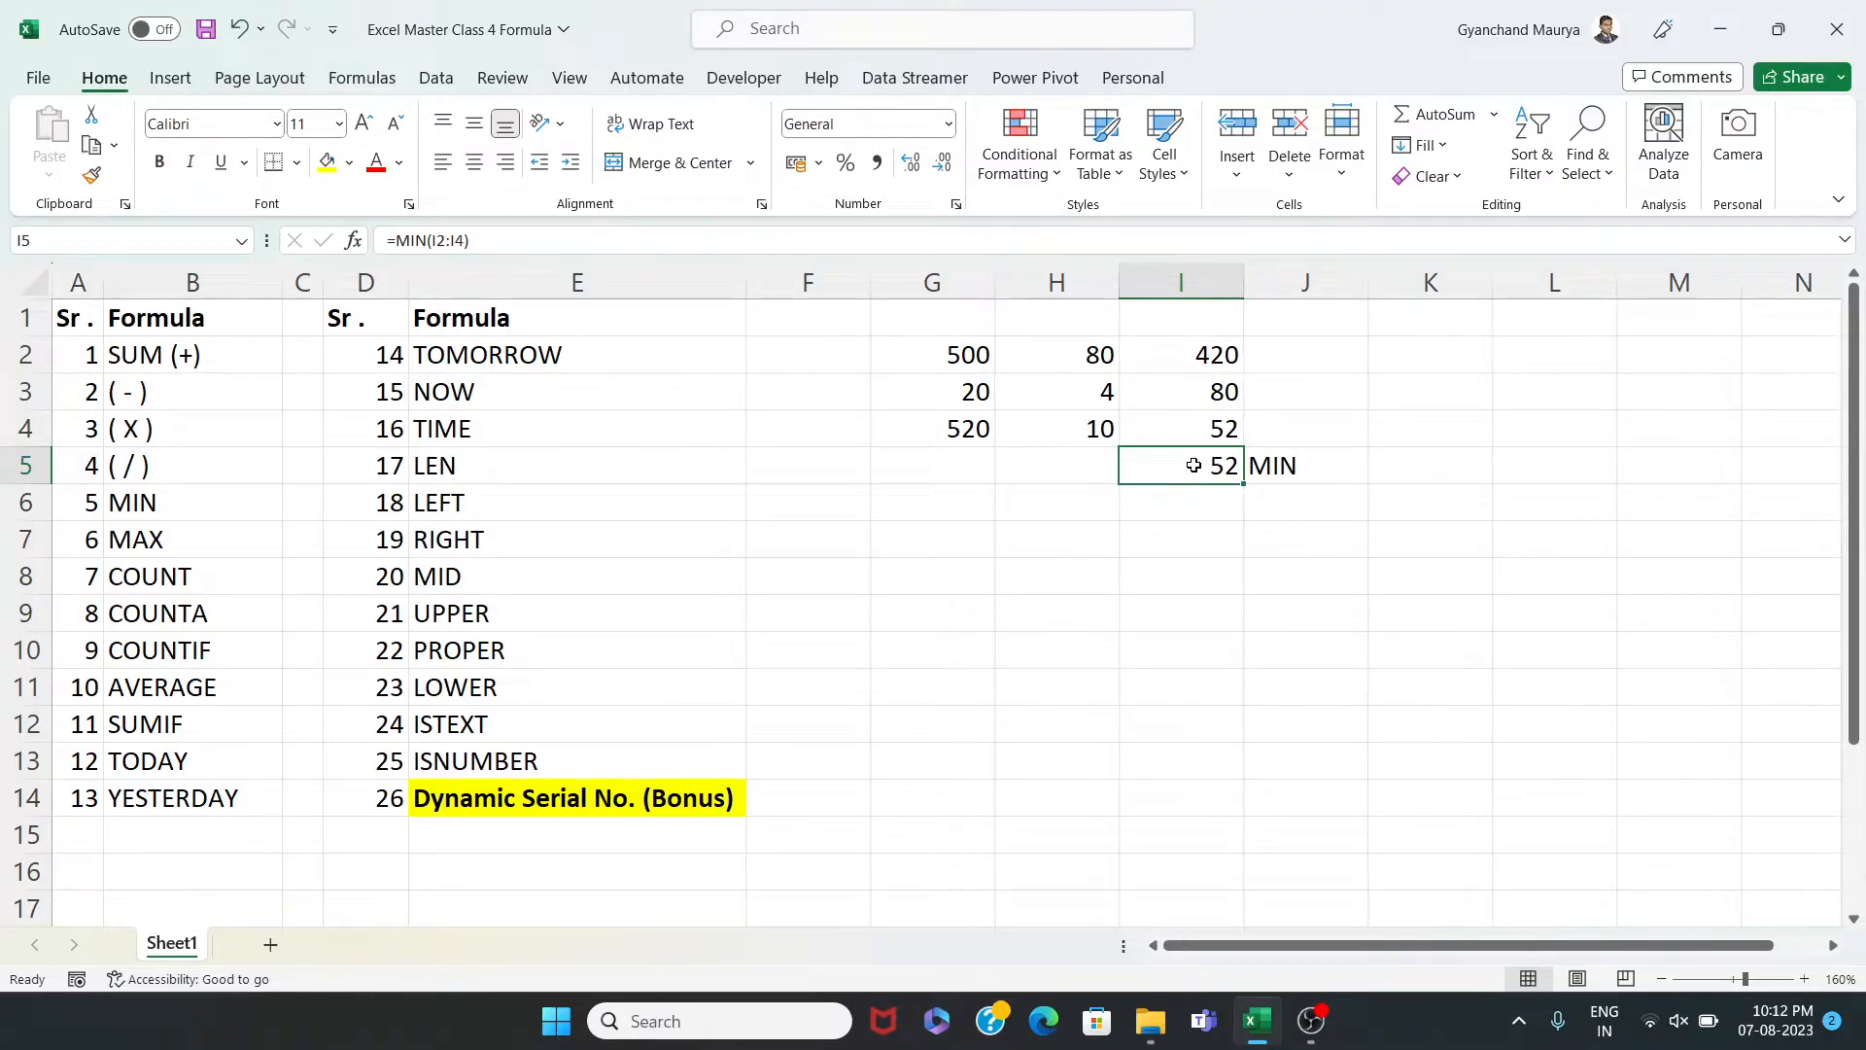
double_click(1205, 466)
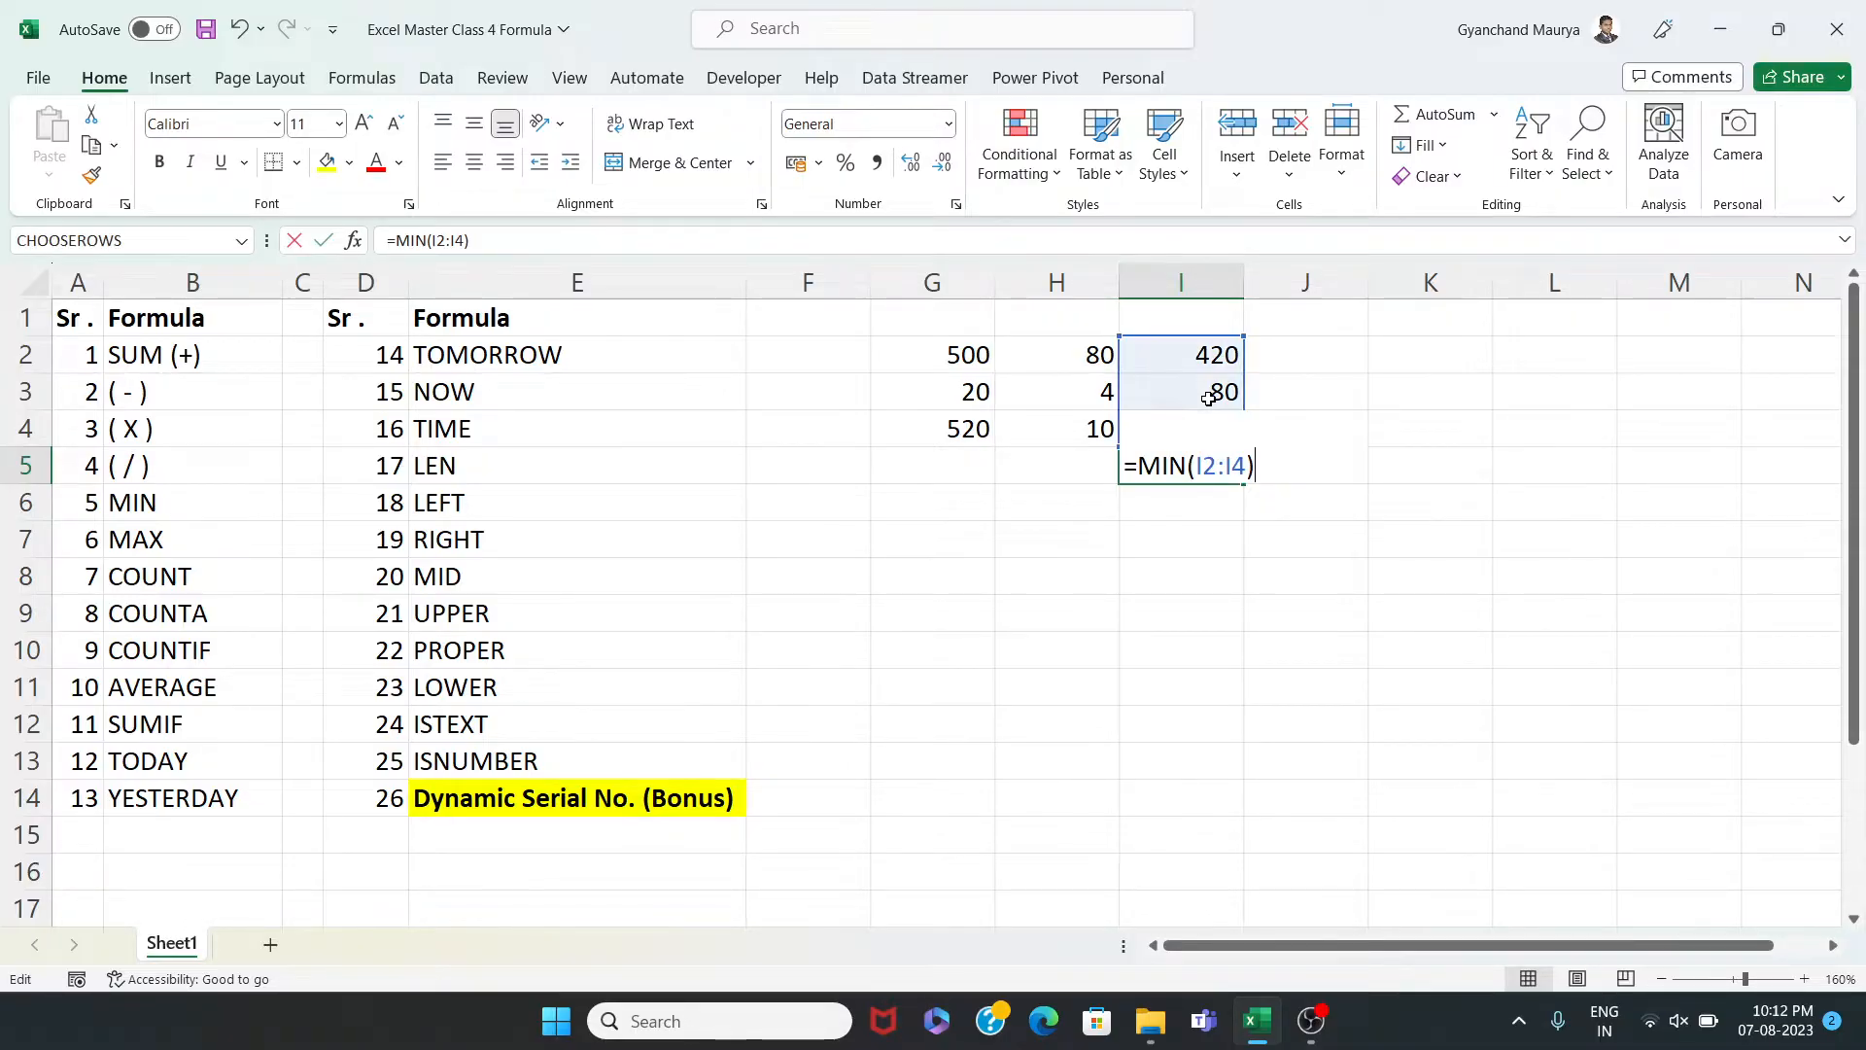
key(Escape)
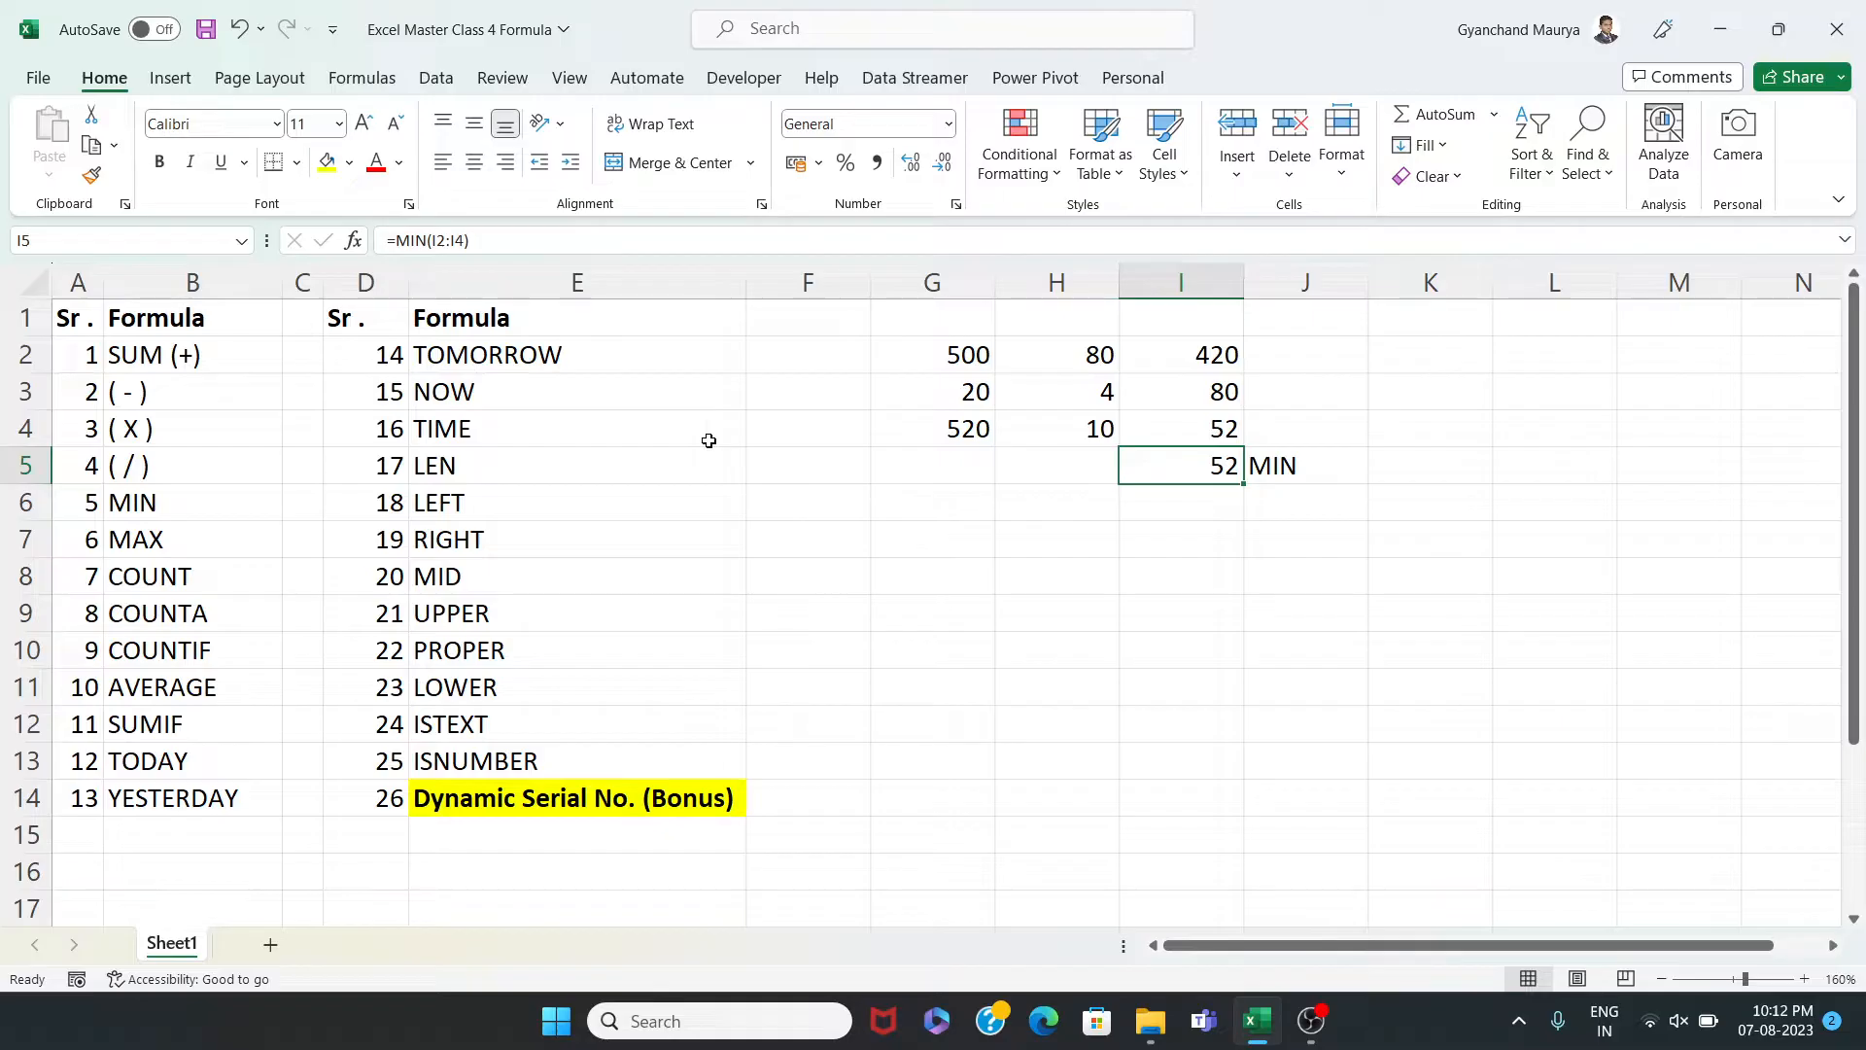
Replace the formula in I5 with =MIN(G2:I4) to find the smallest value in the whole block of numbers
drag(948, 352, 1155, 439)
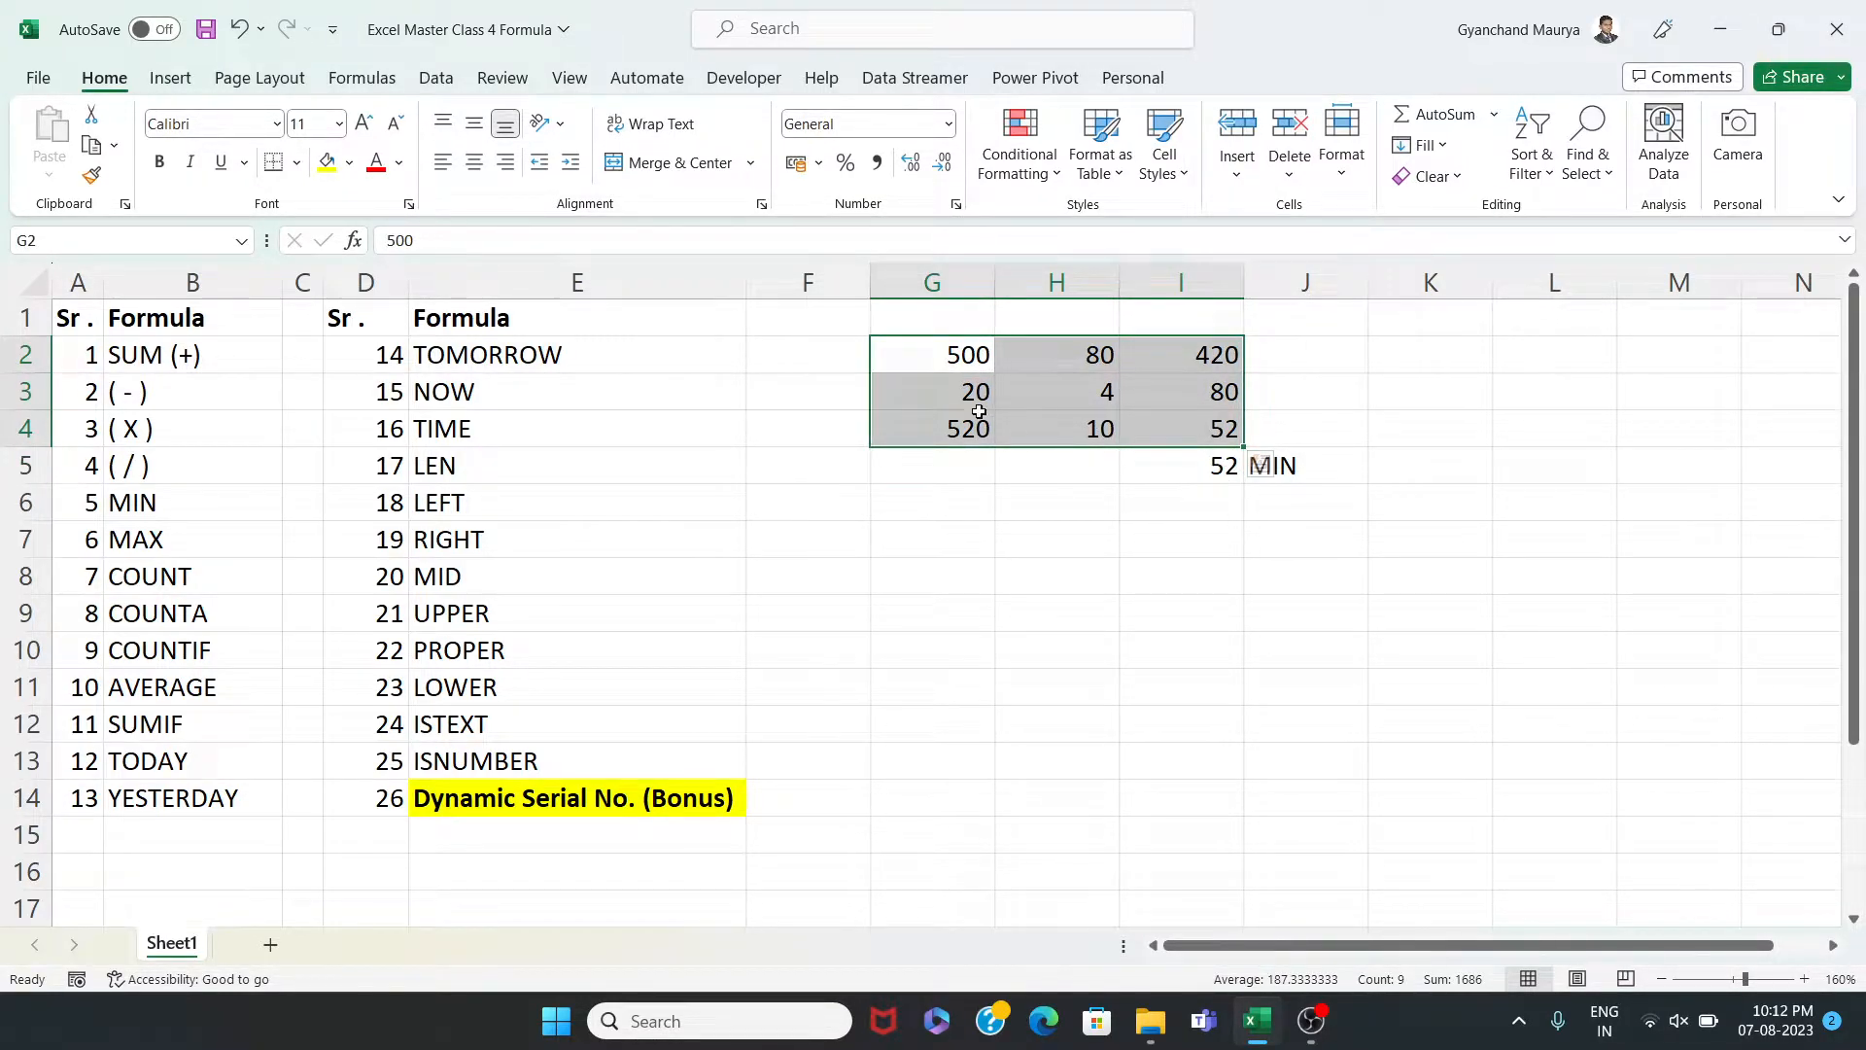
click(1196, 466)
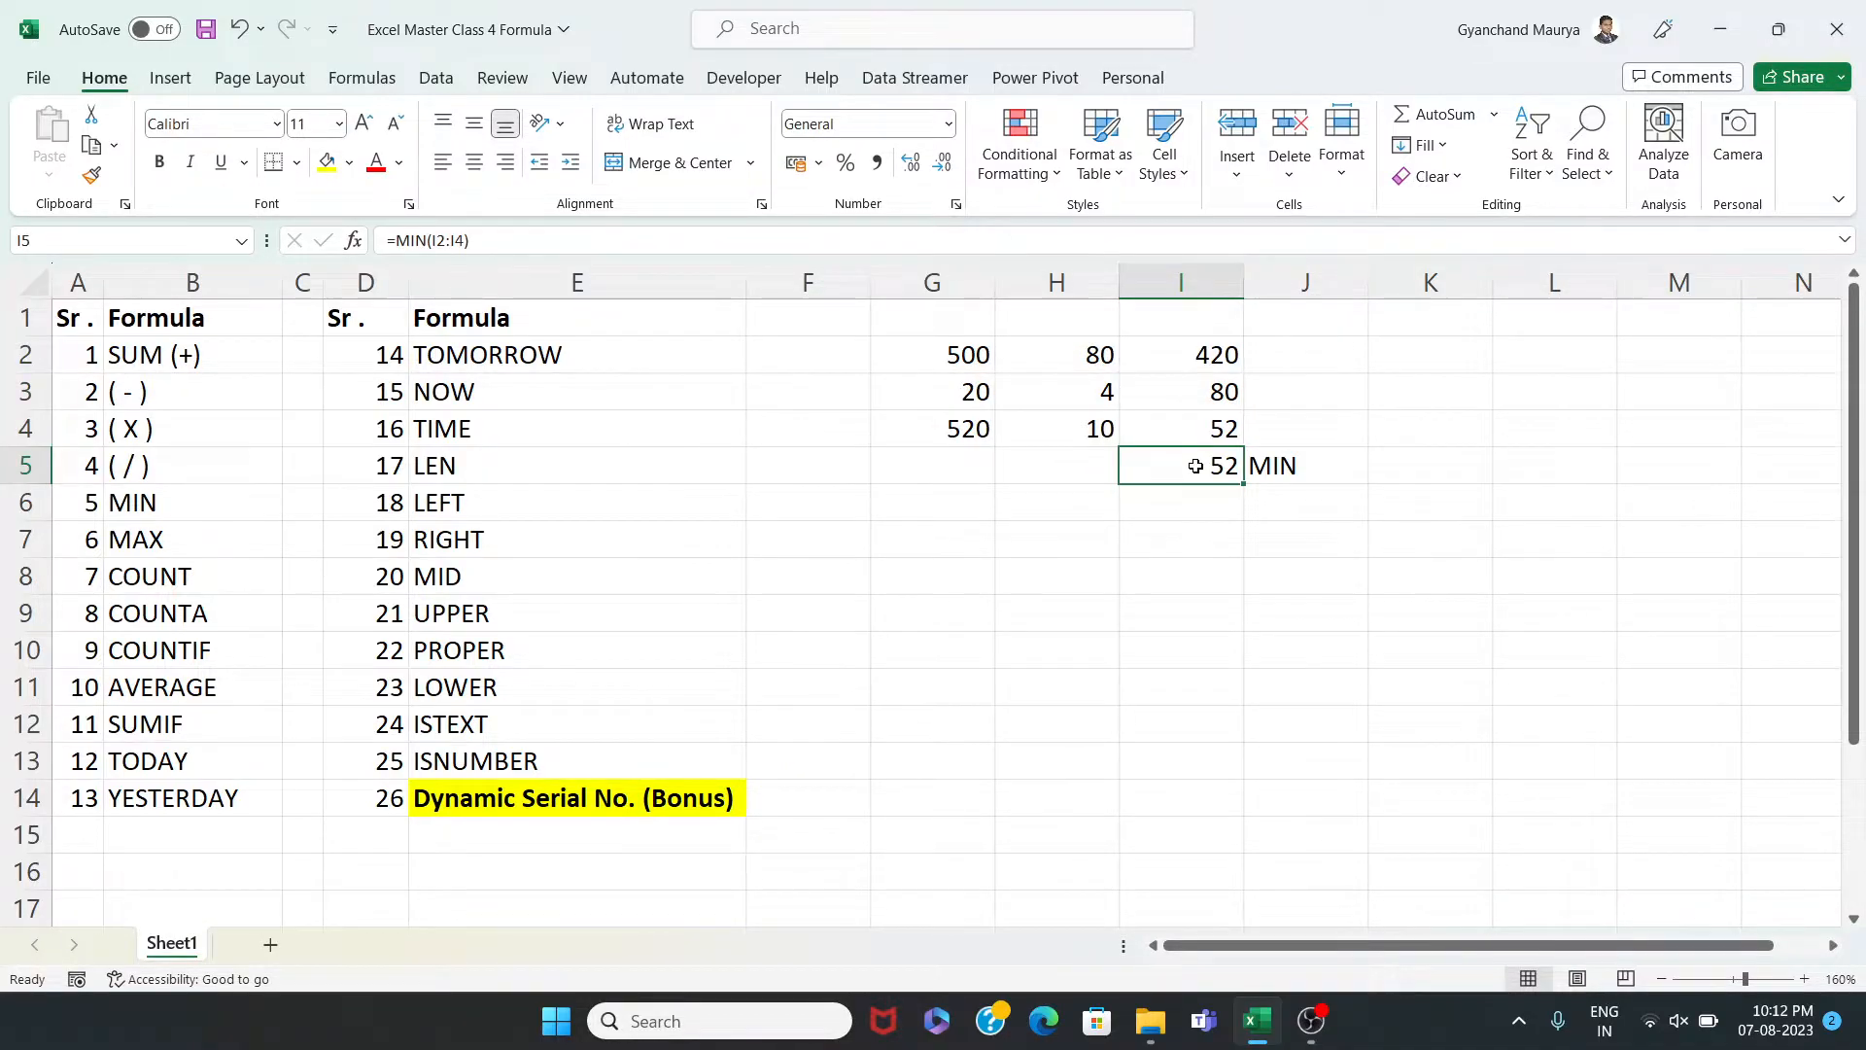
text(=)
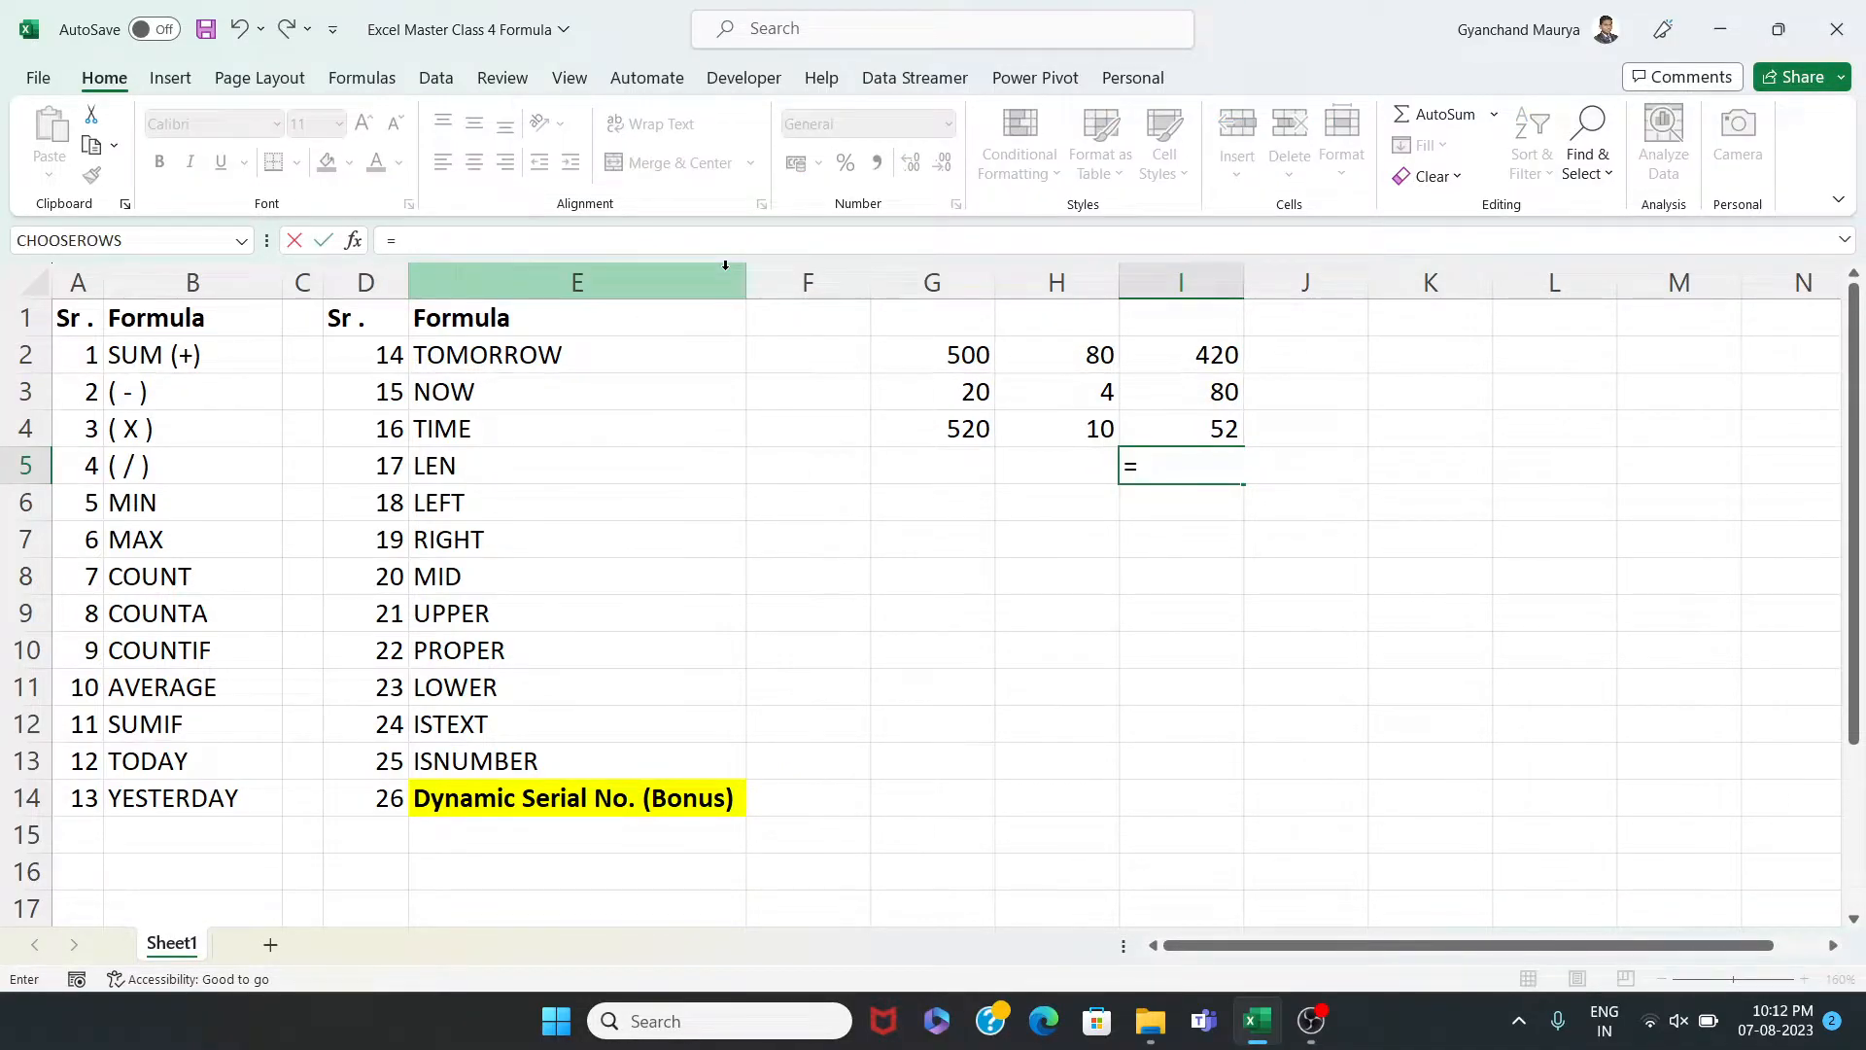
text(MIN()
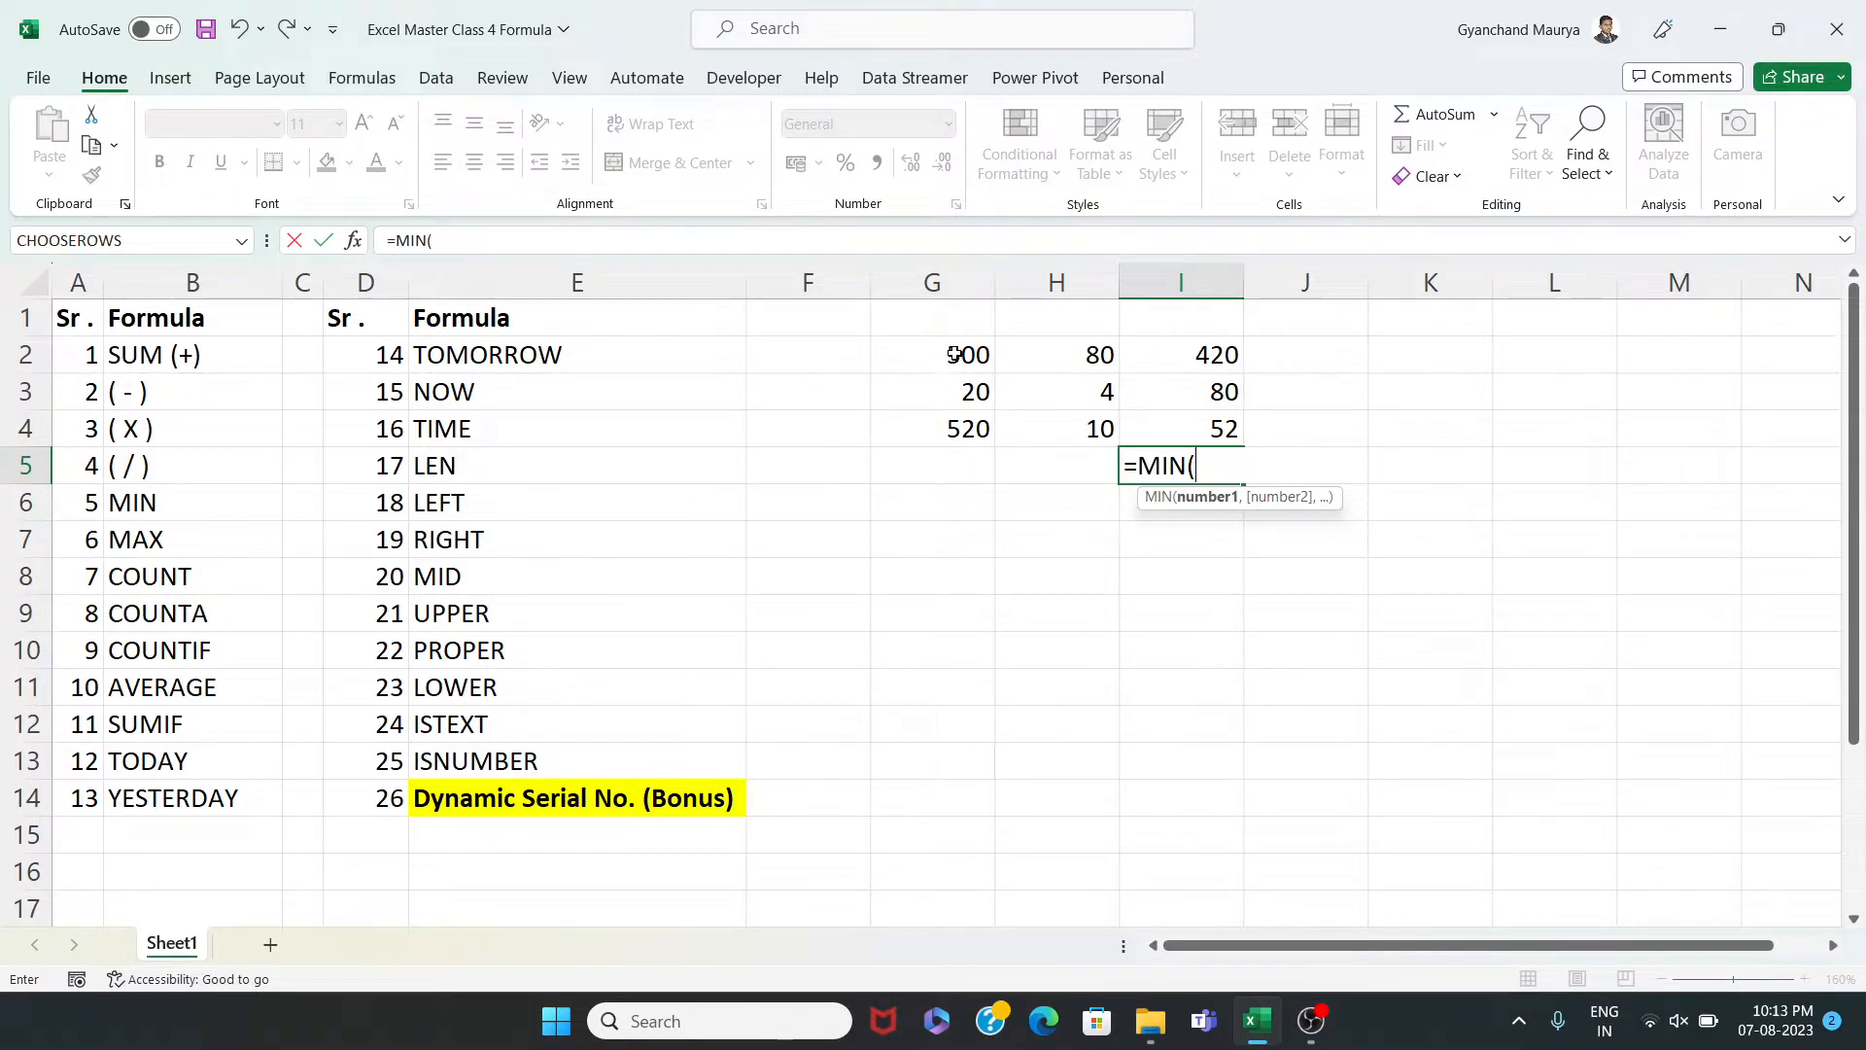
drag(955, 355, 1169, 429)
text())
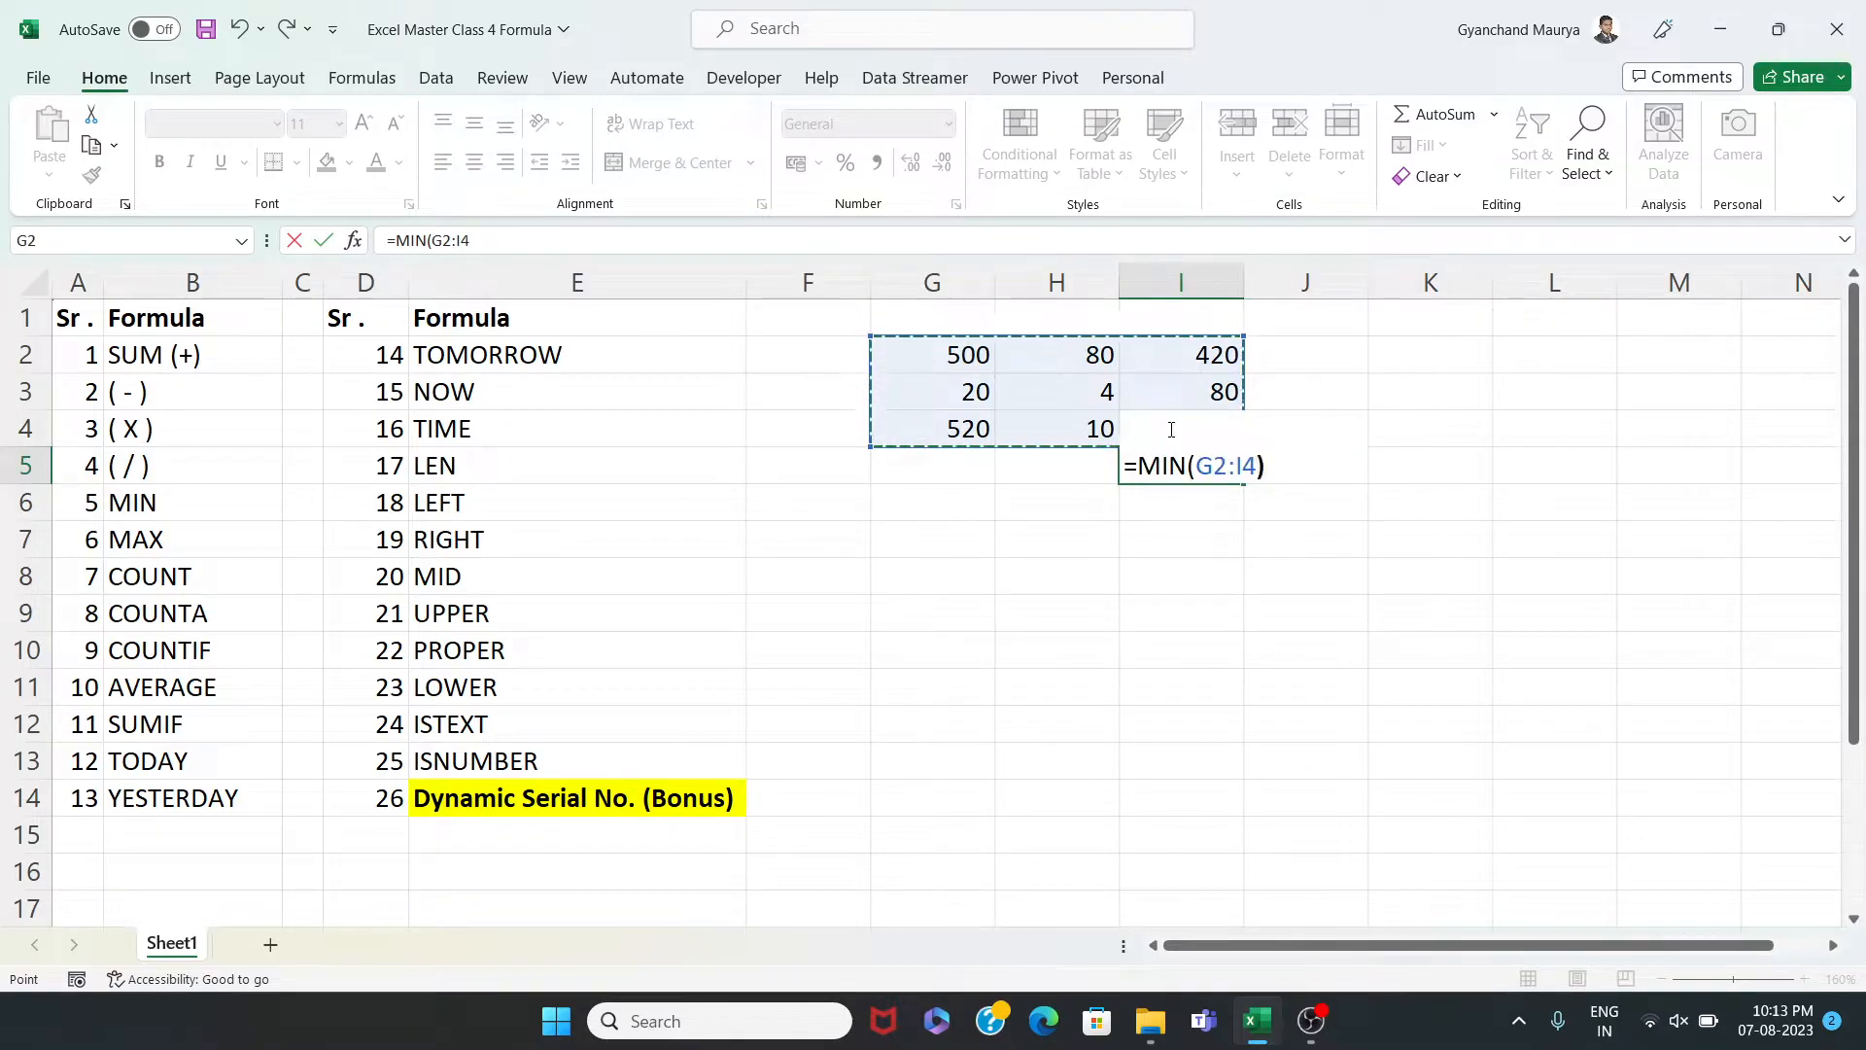
key(Return)
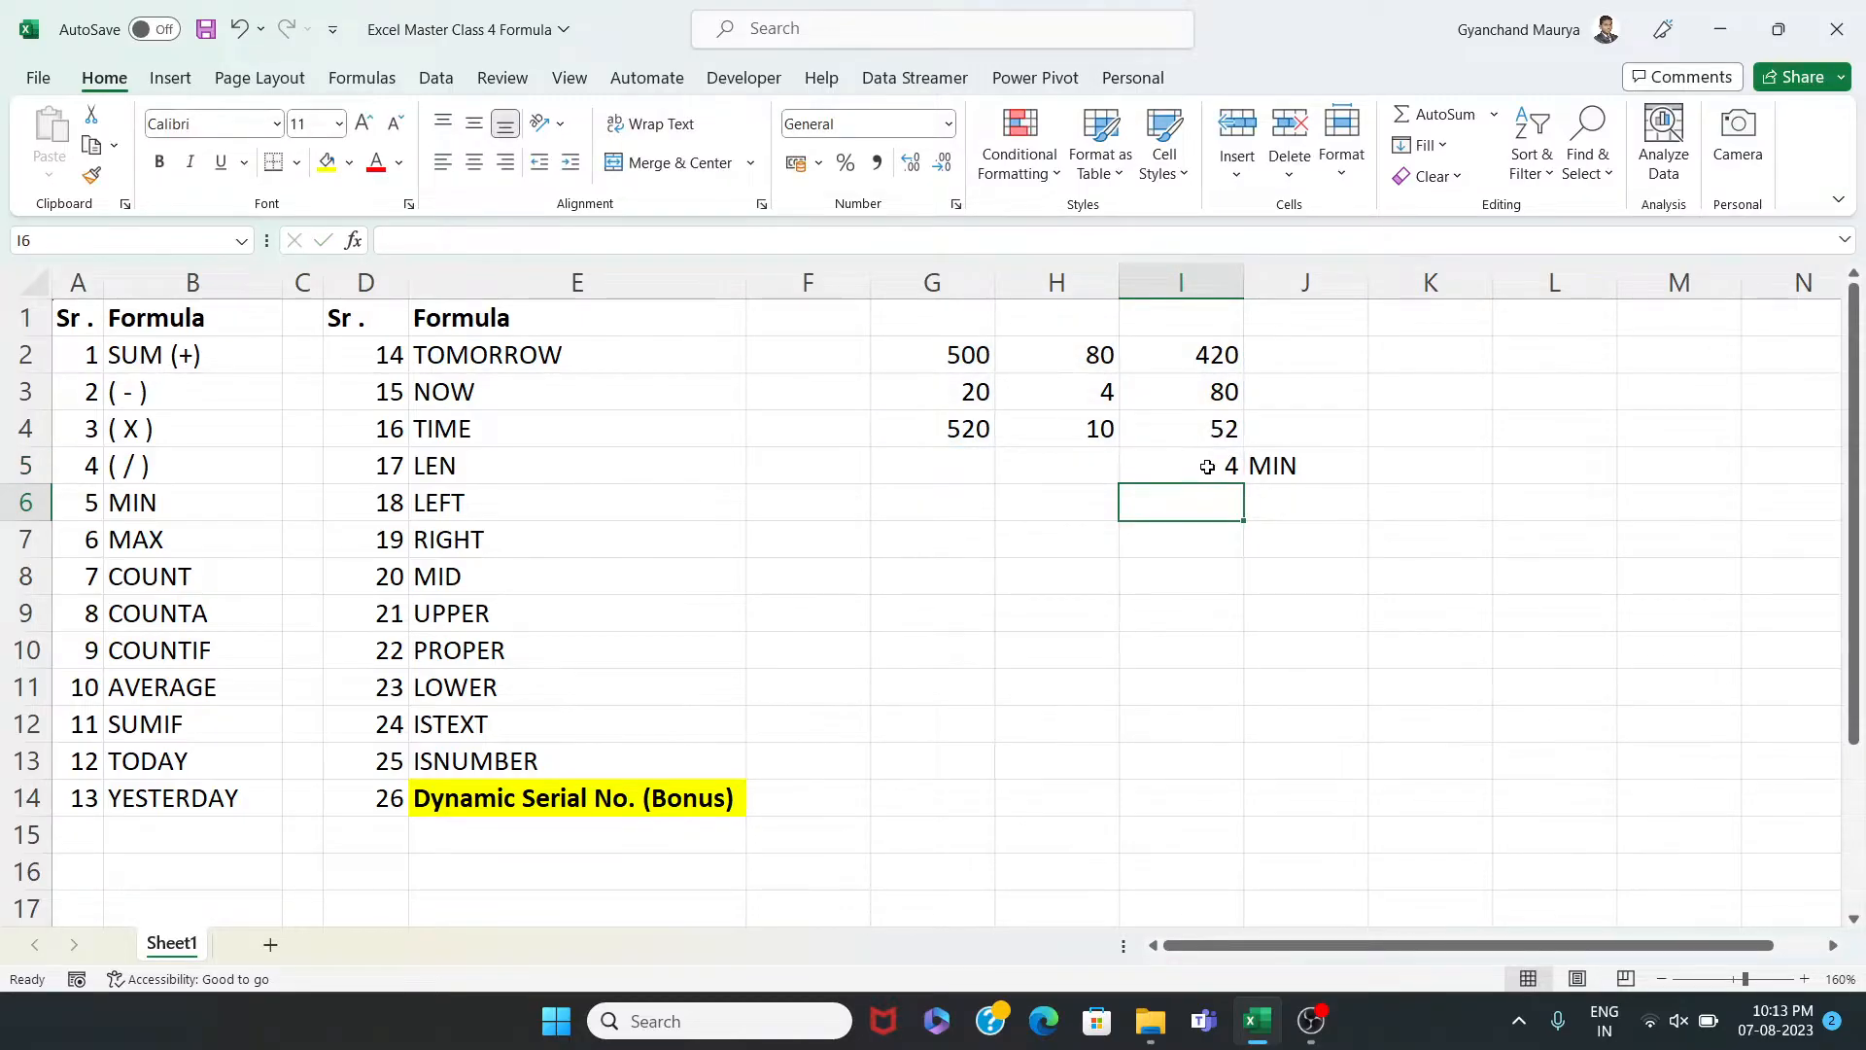
click(1207, 465)
key(F2)
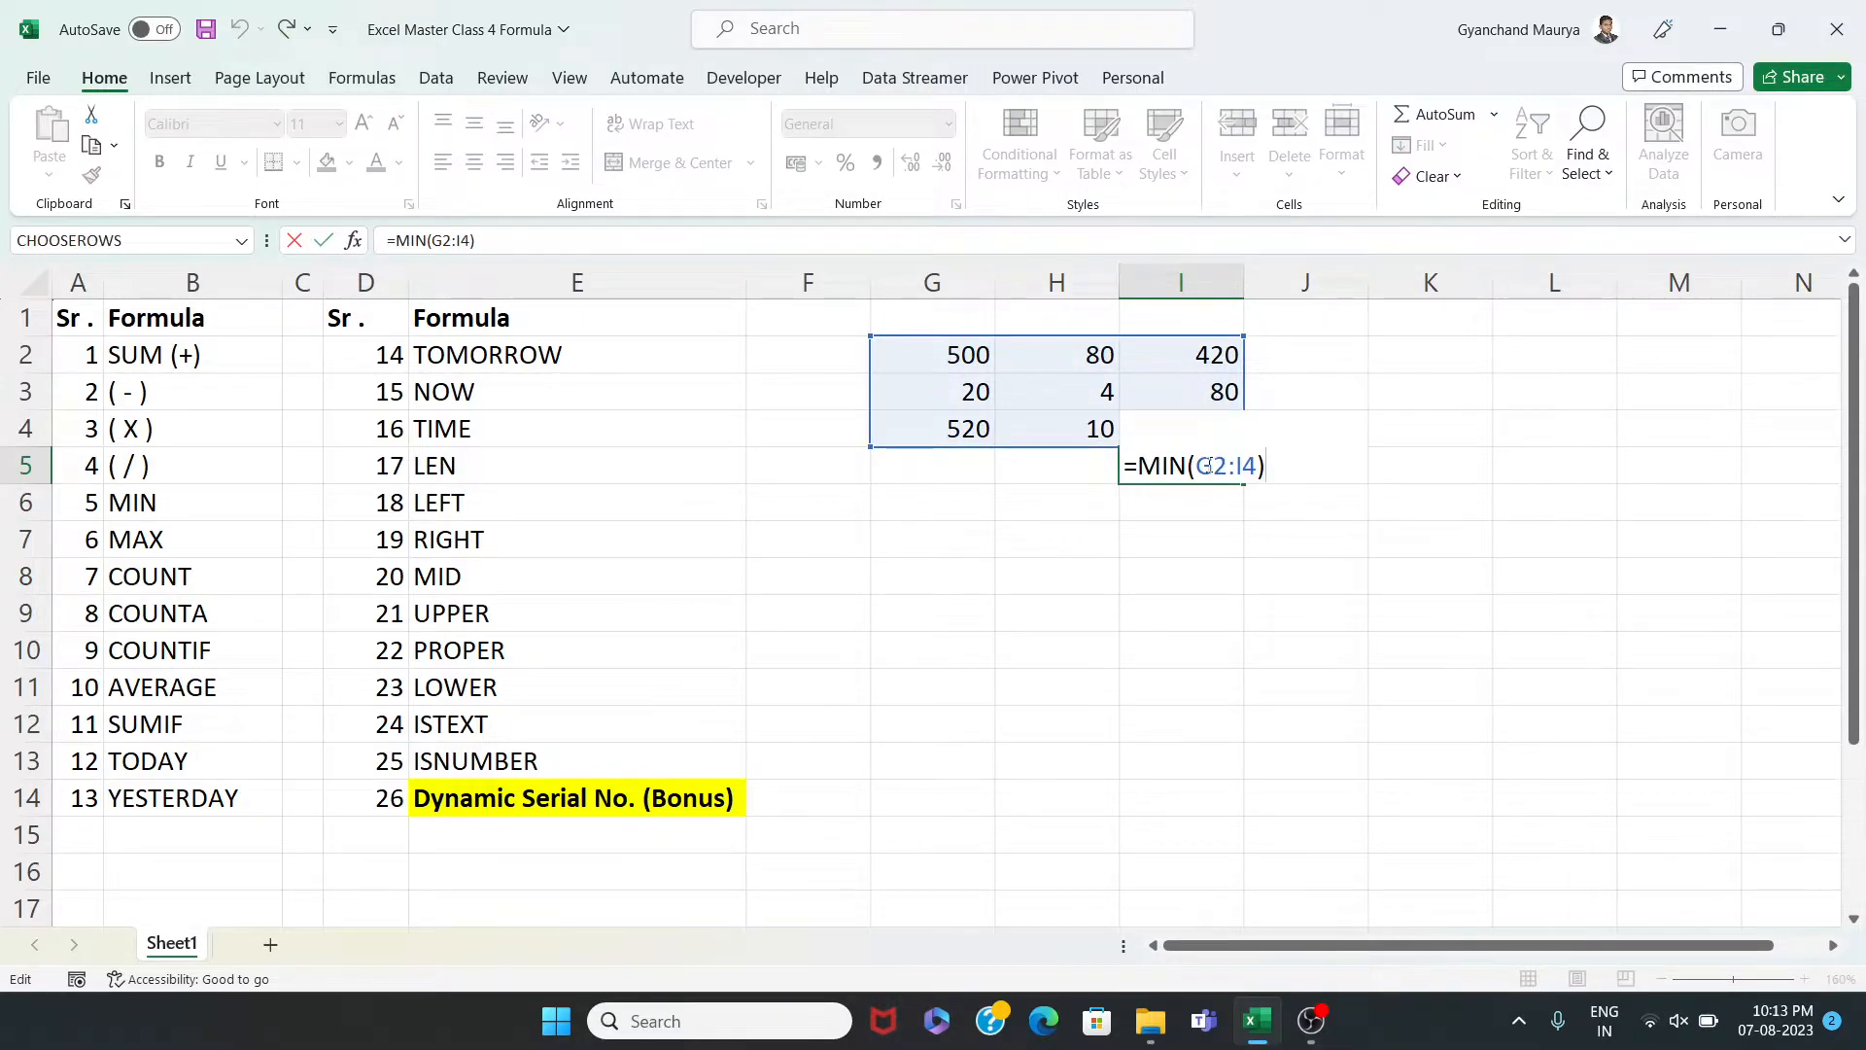
key(Return)
click(1224, 469)
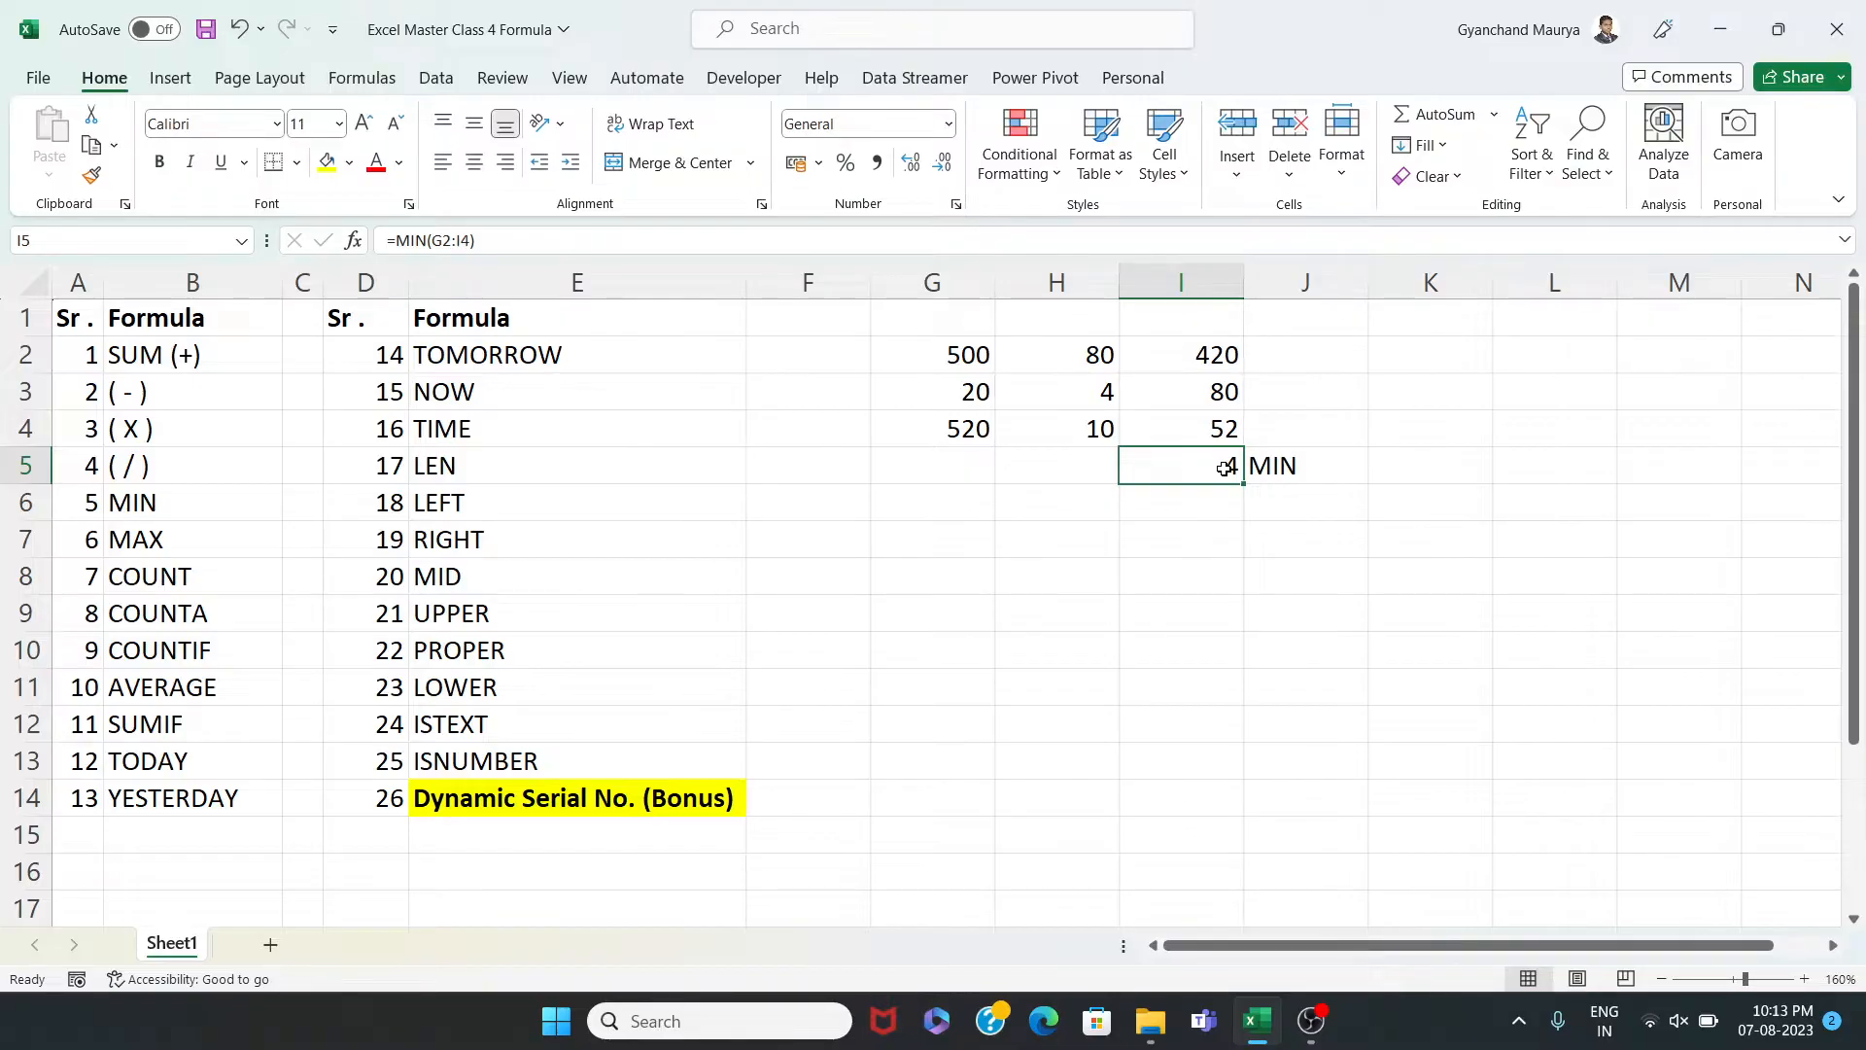
Find the largest value in column G's numbers with the formula =MAX(G2:G4) in cell G5
click(975, 470)
text(=)
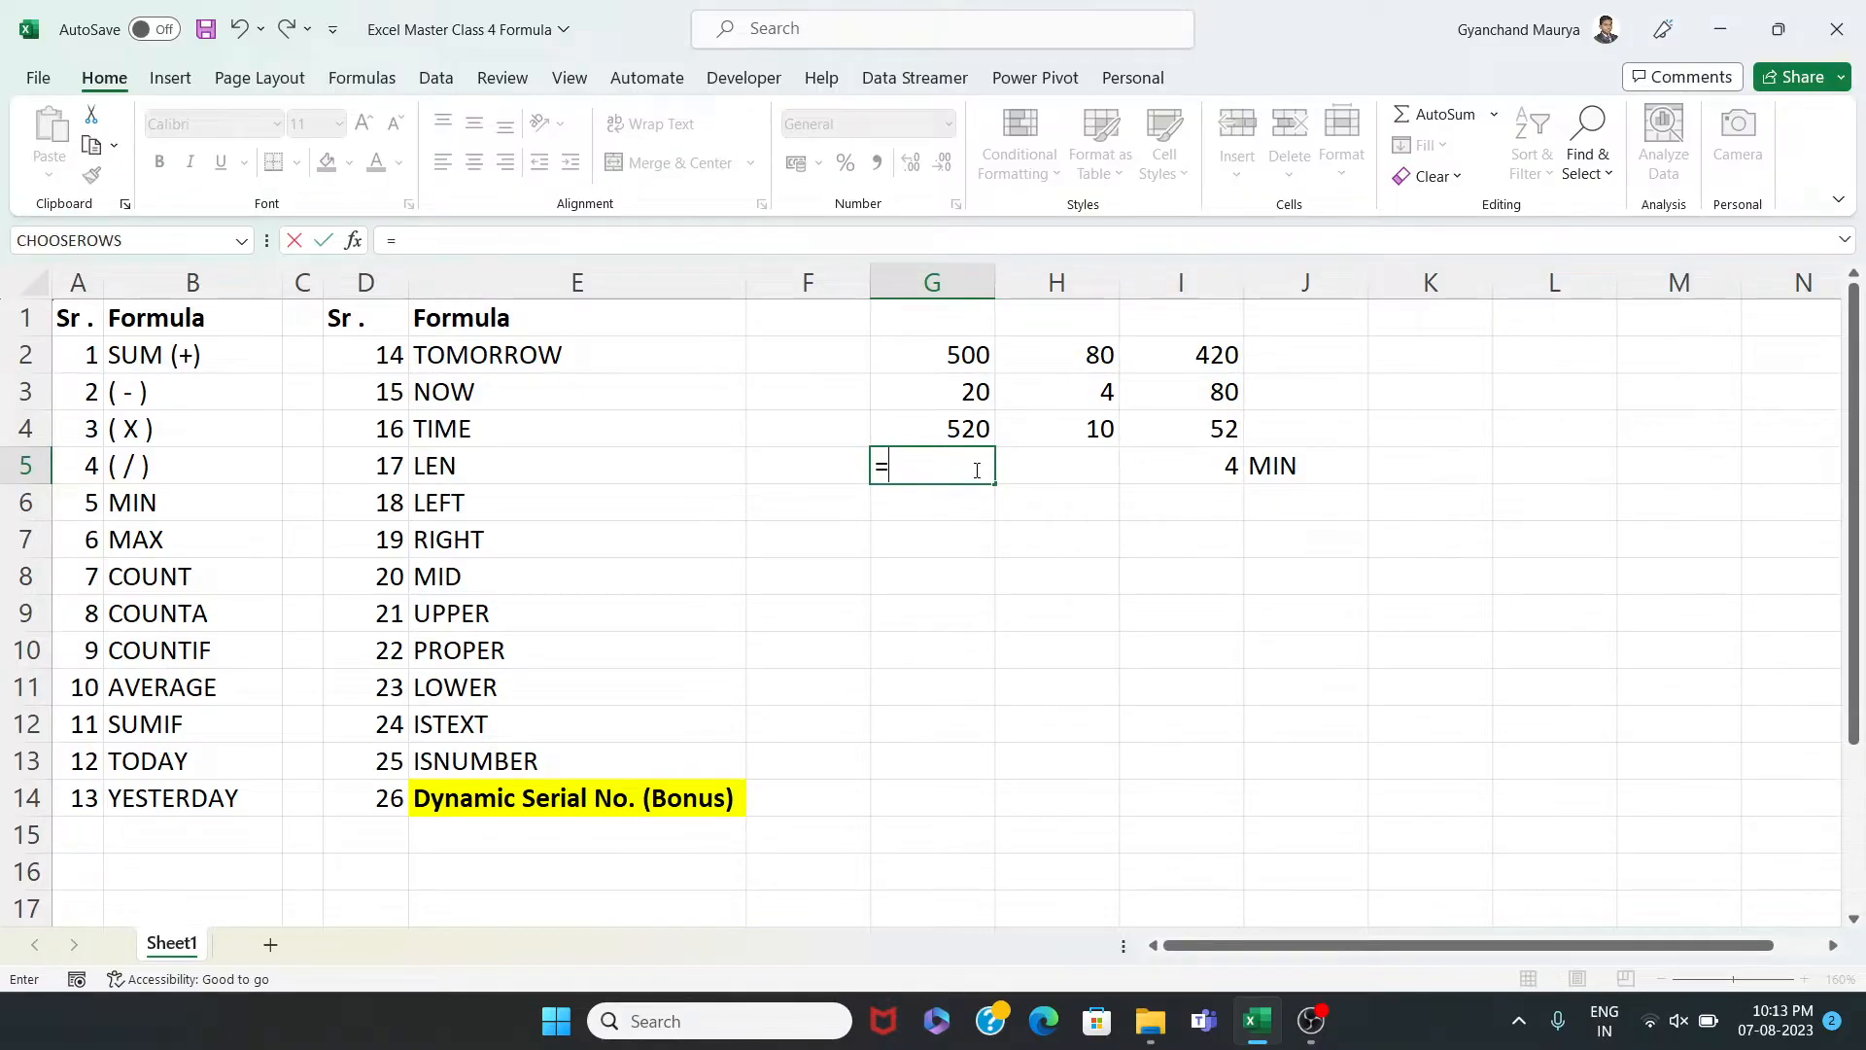
text(MAX)
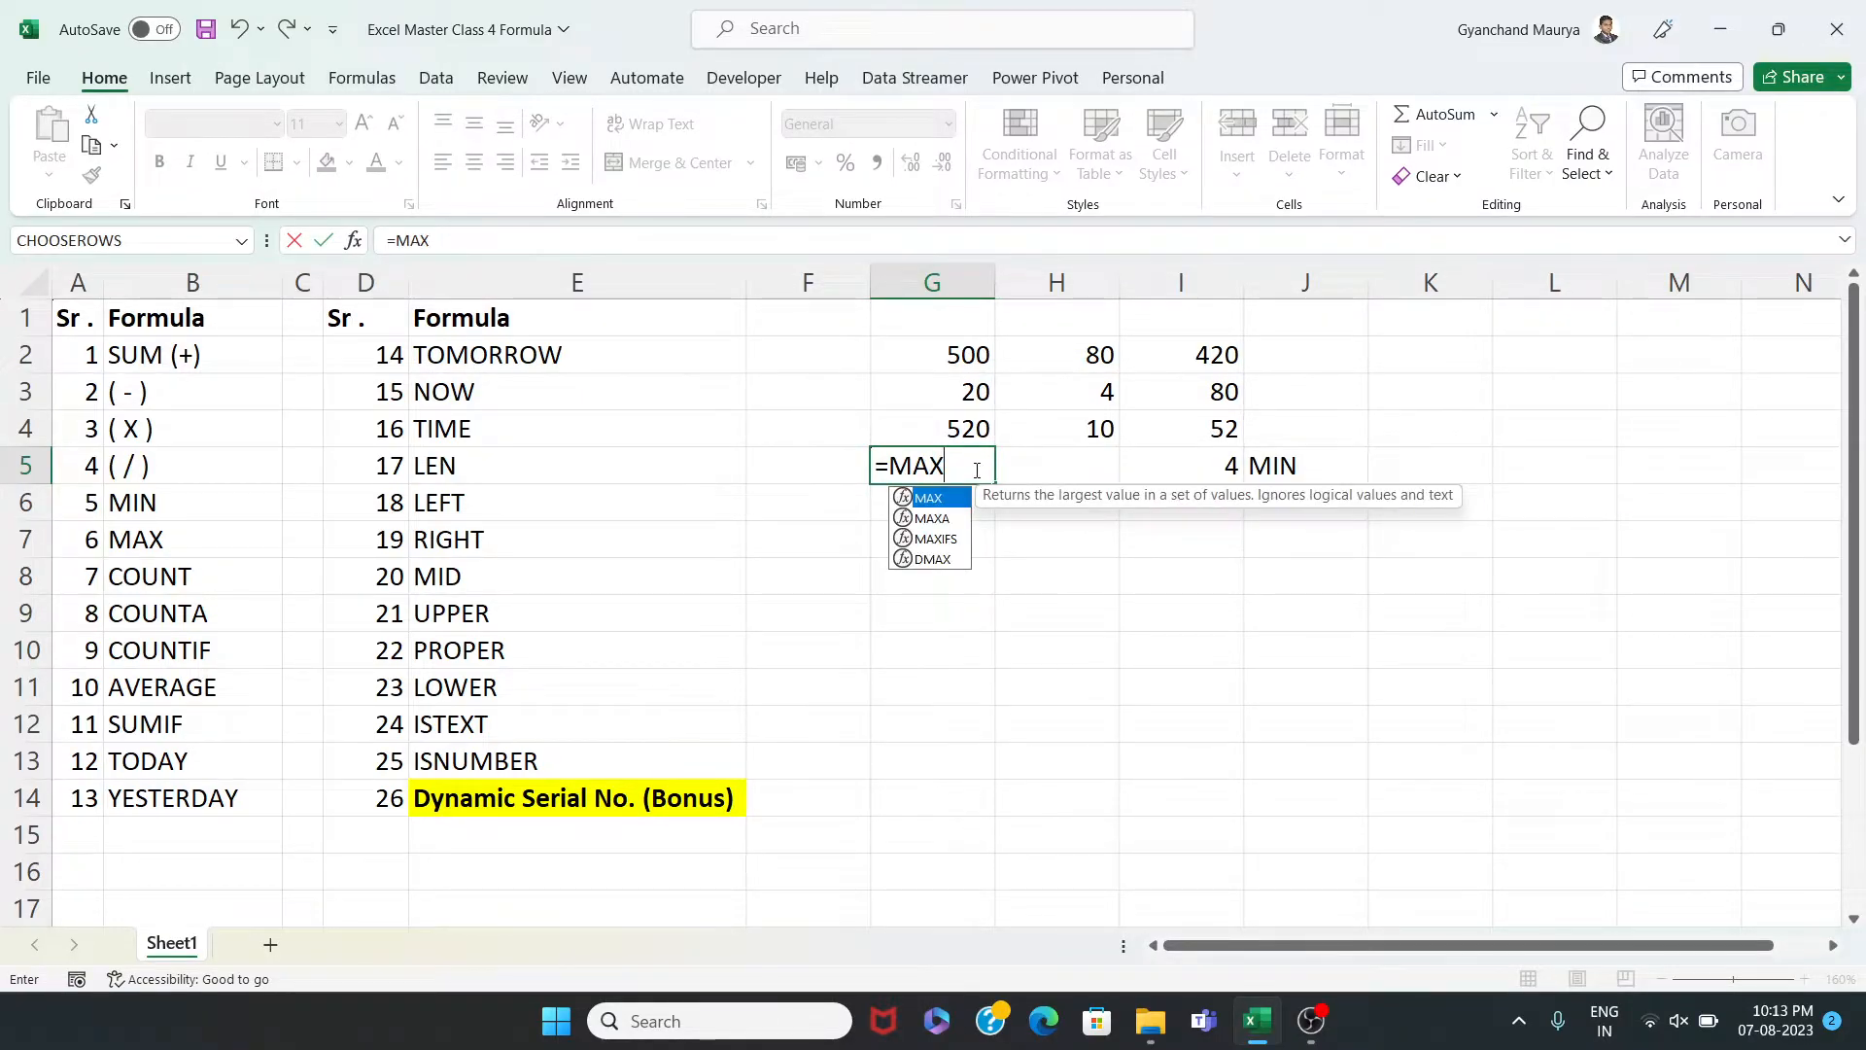
text(()
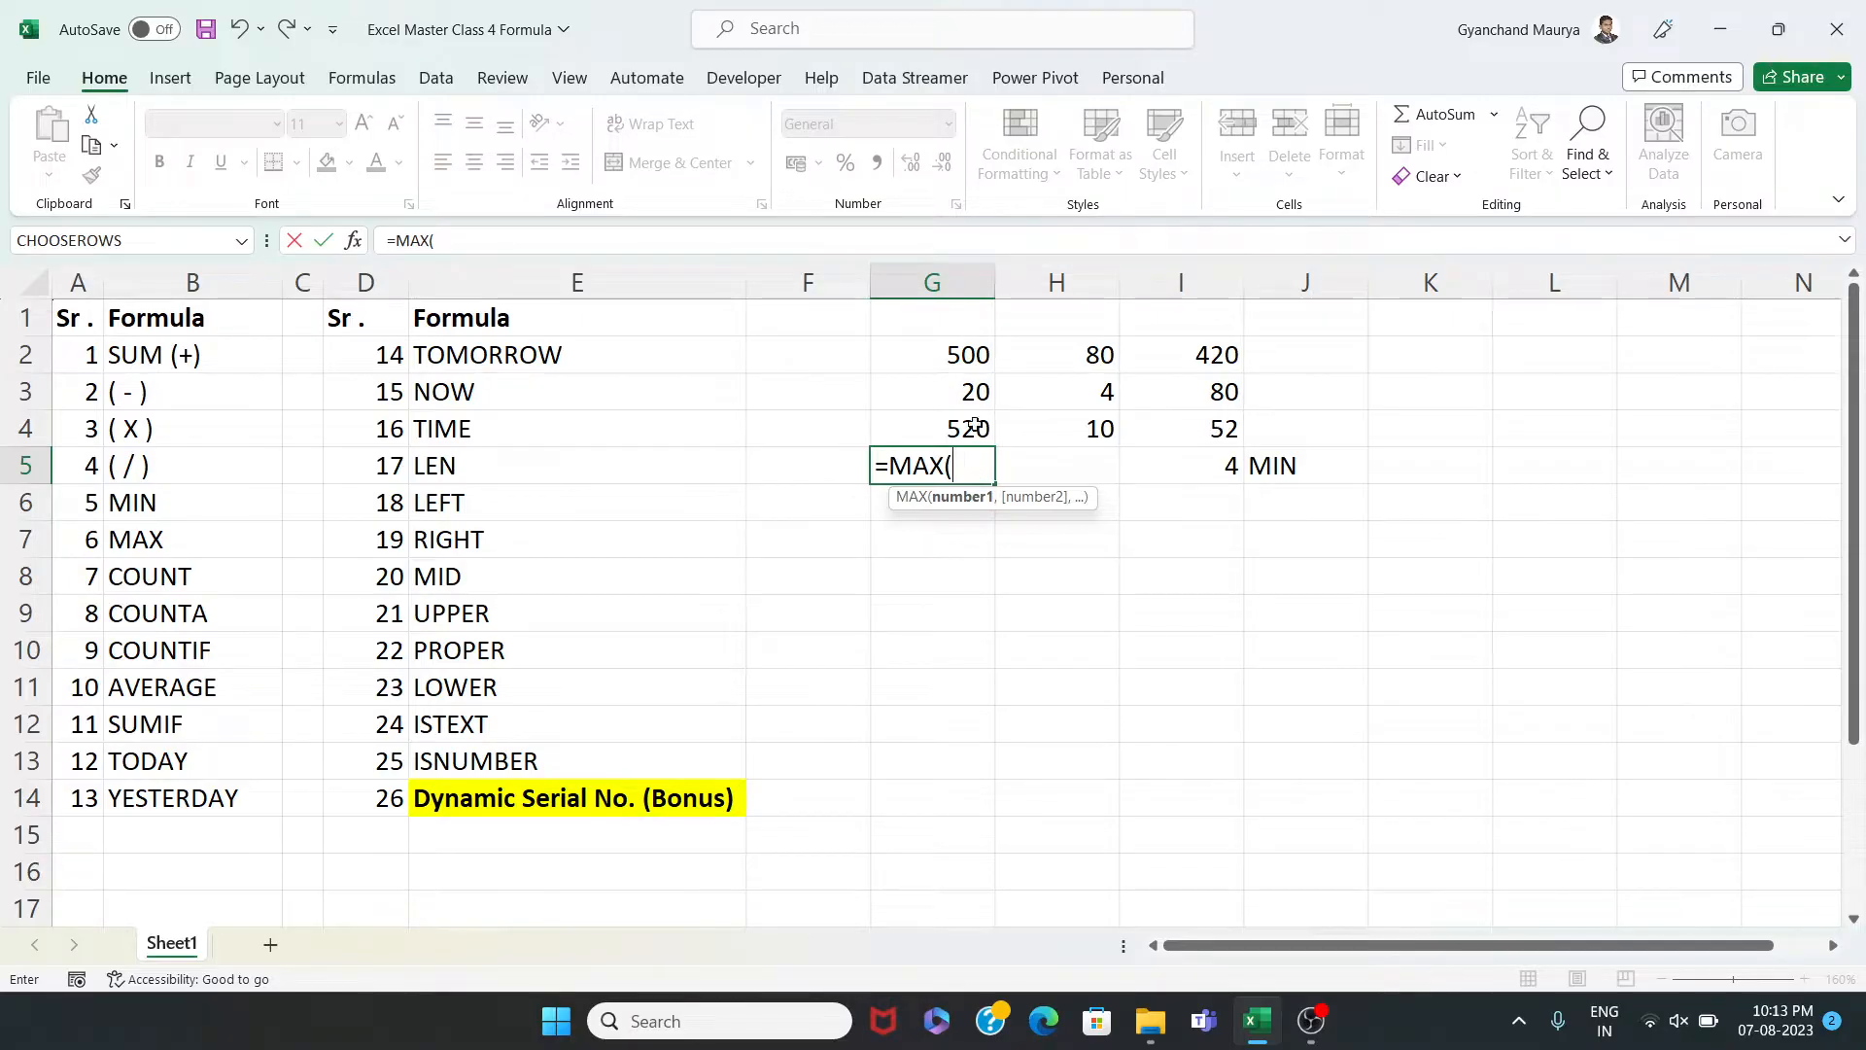
drag(960, 351, 958, 421)
text())
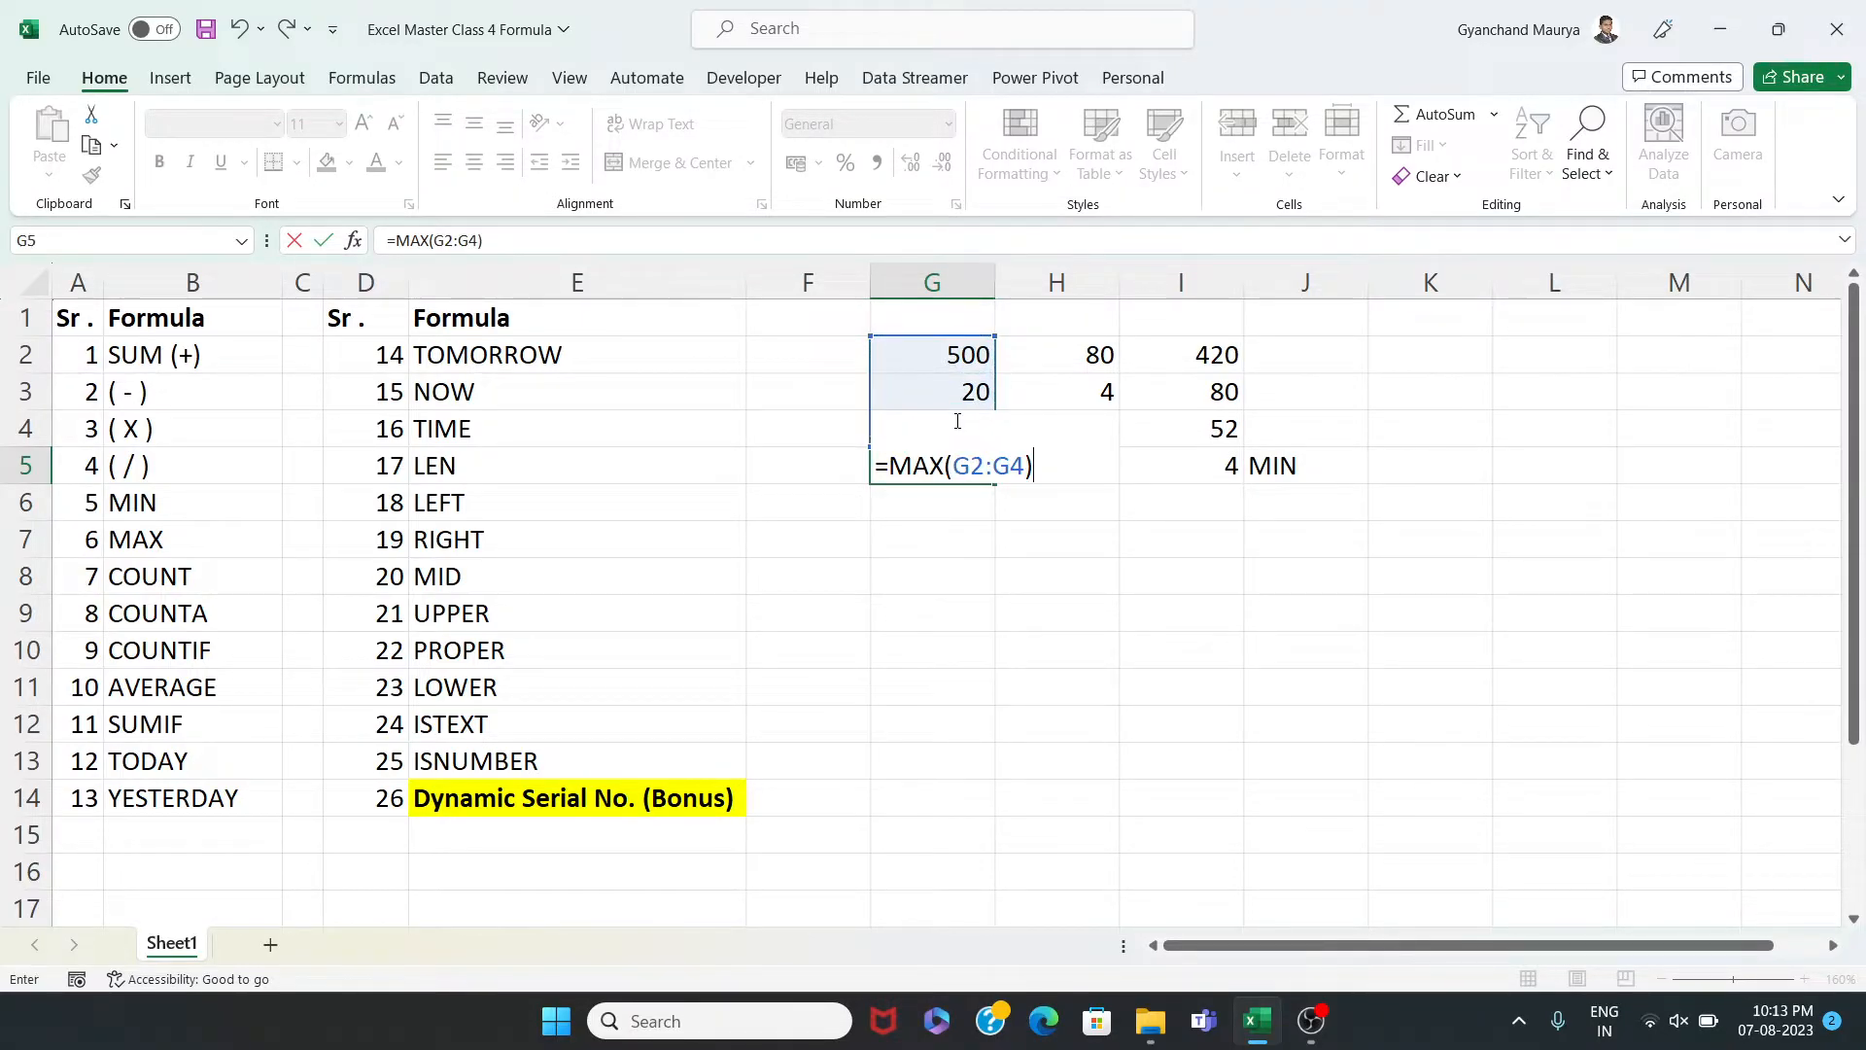
key(Return)
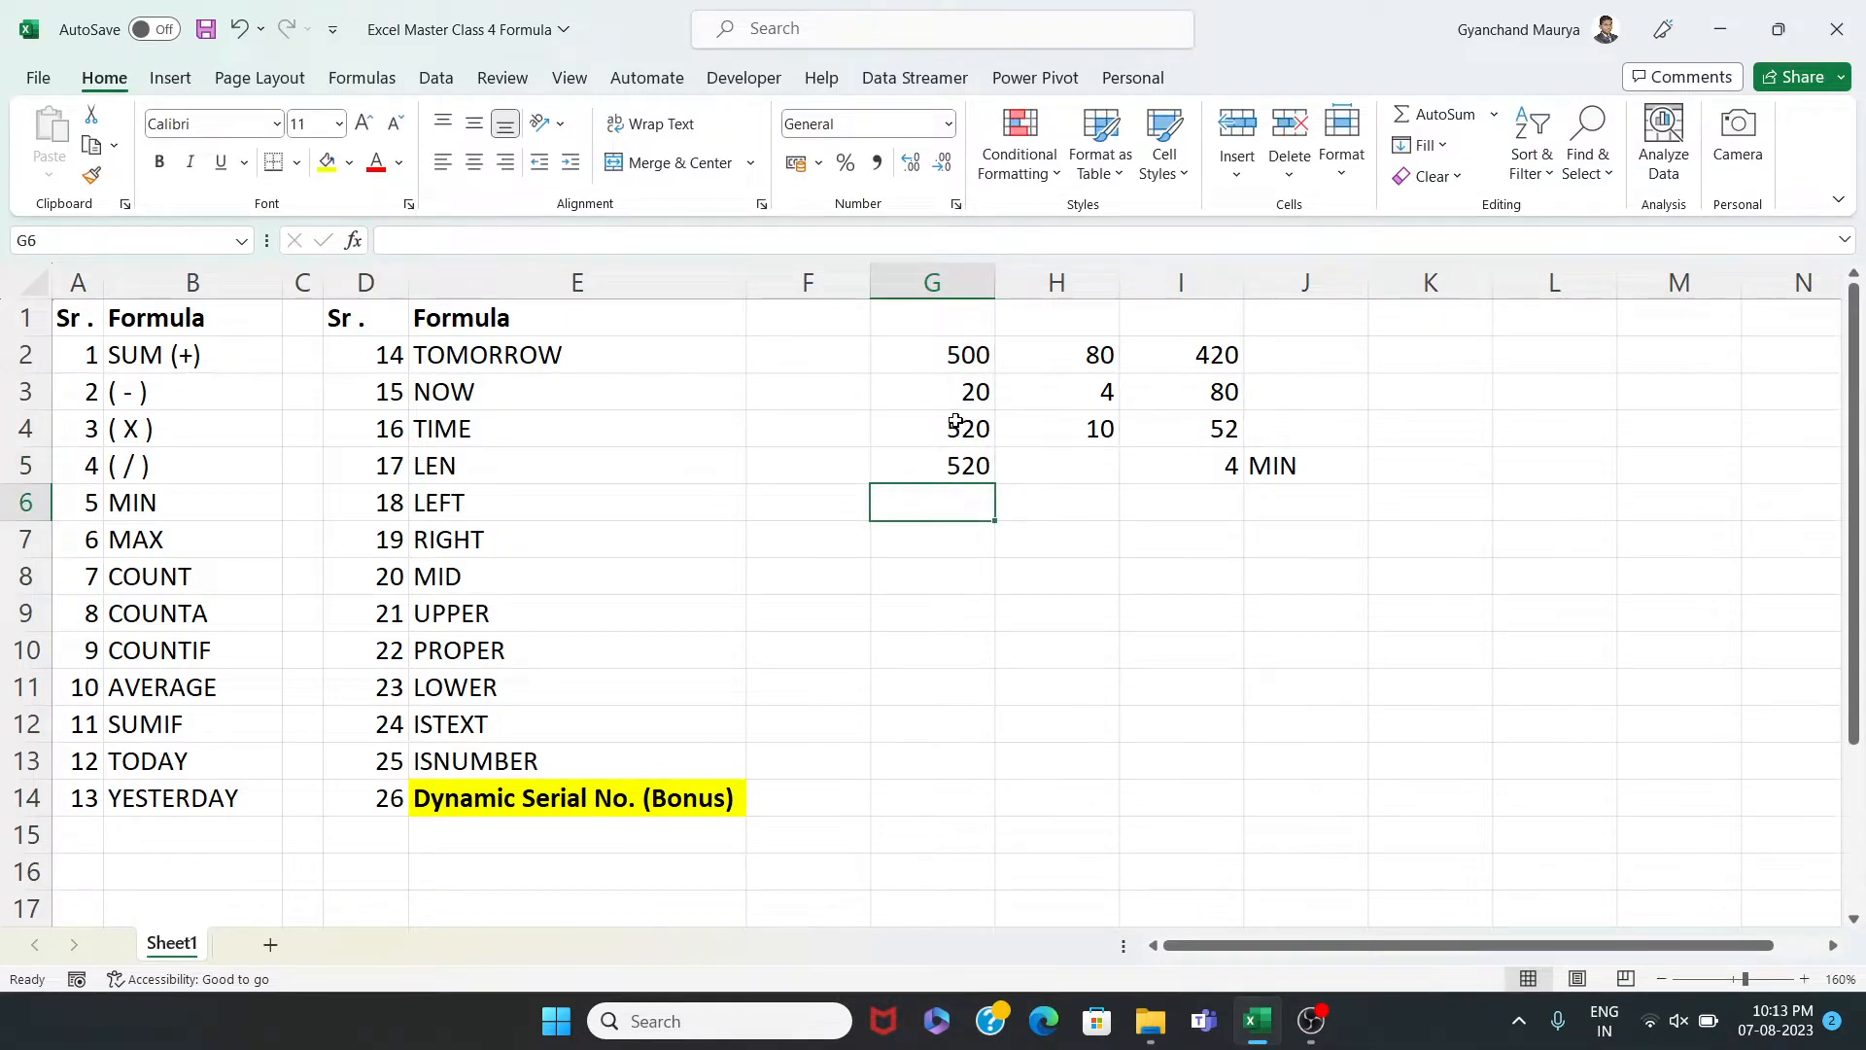
click(977, 461)
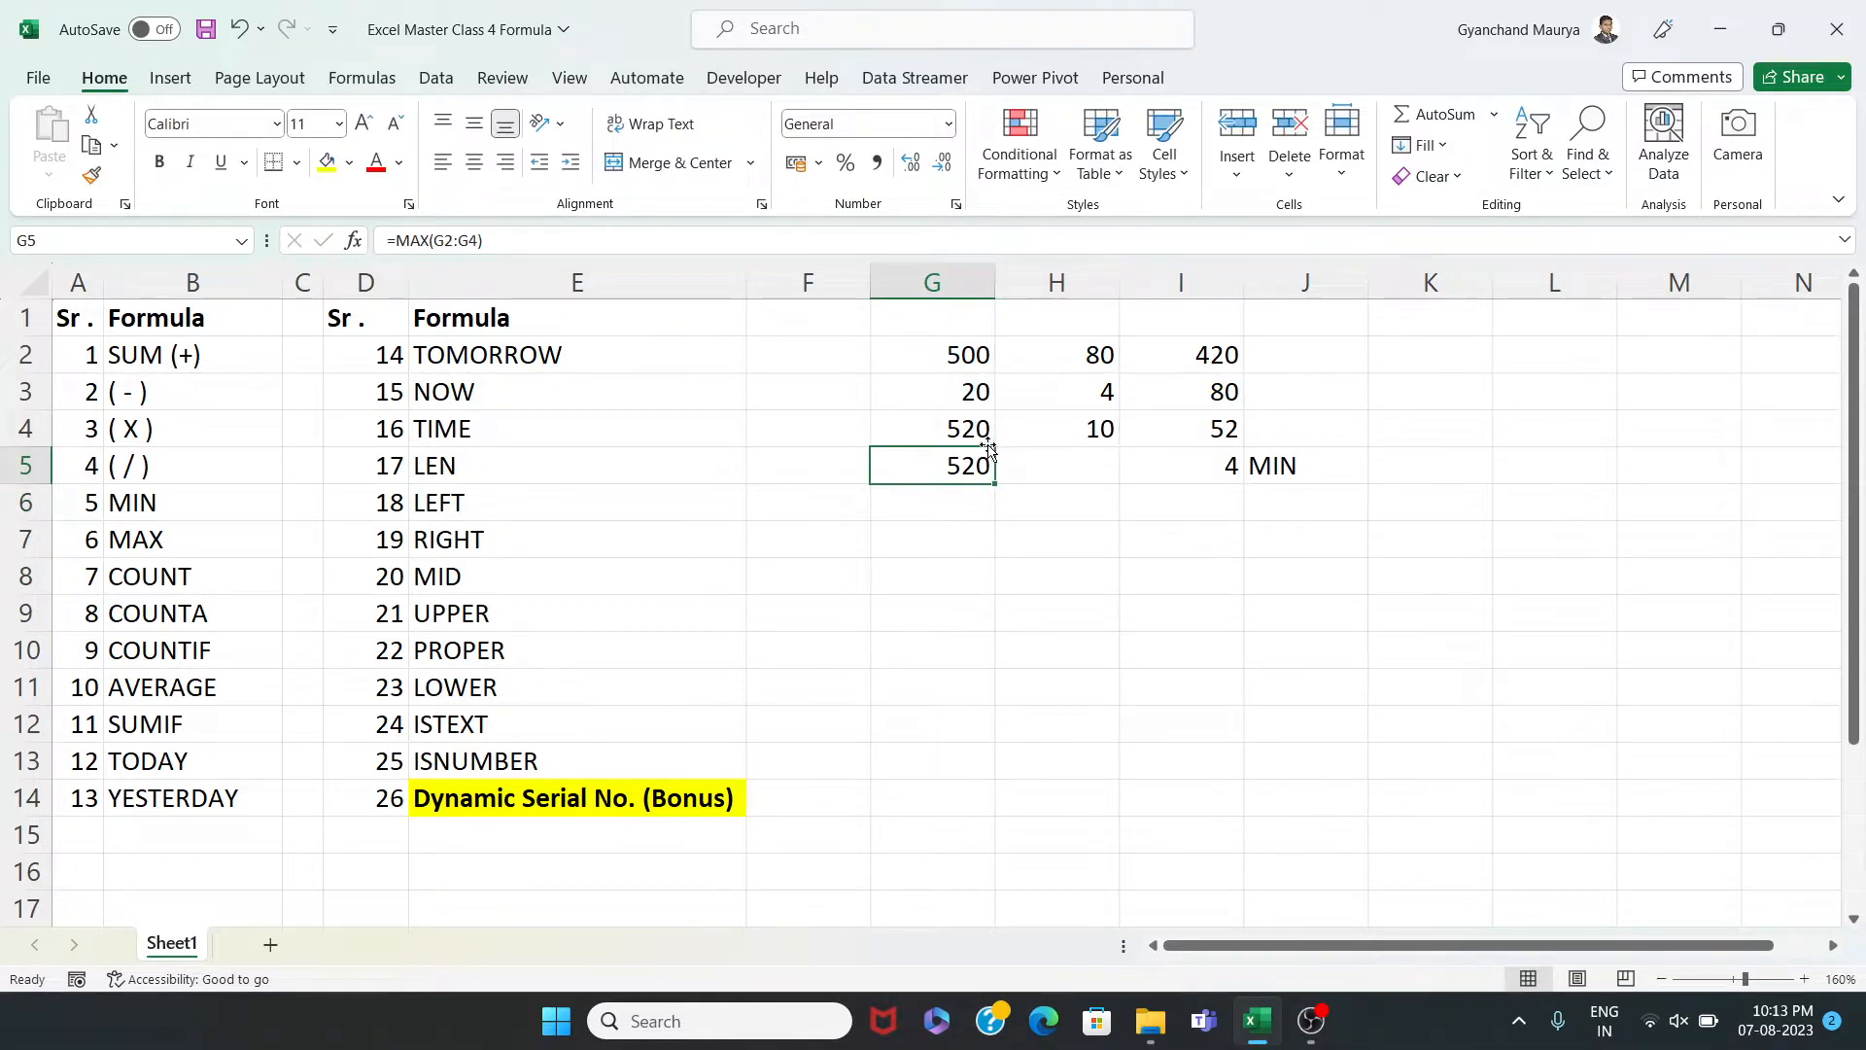
Replace the addition formula in cell G4 with the fixed value 400
click(983, 432)
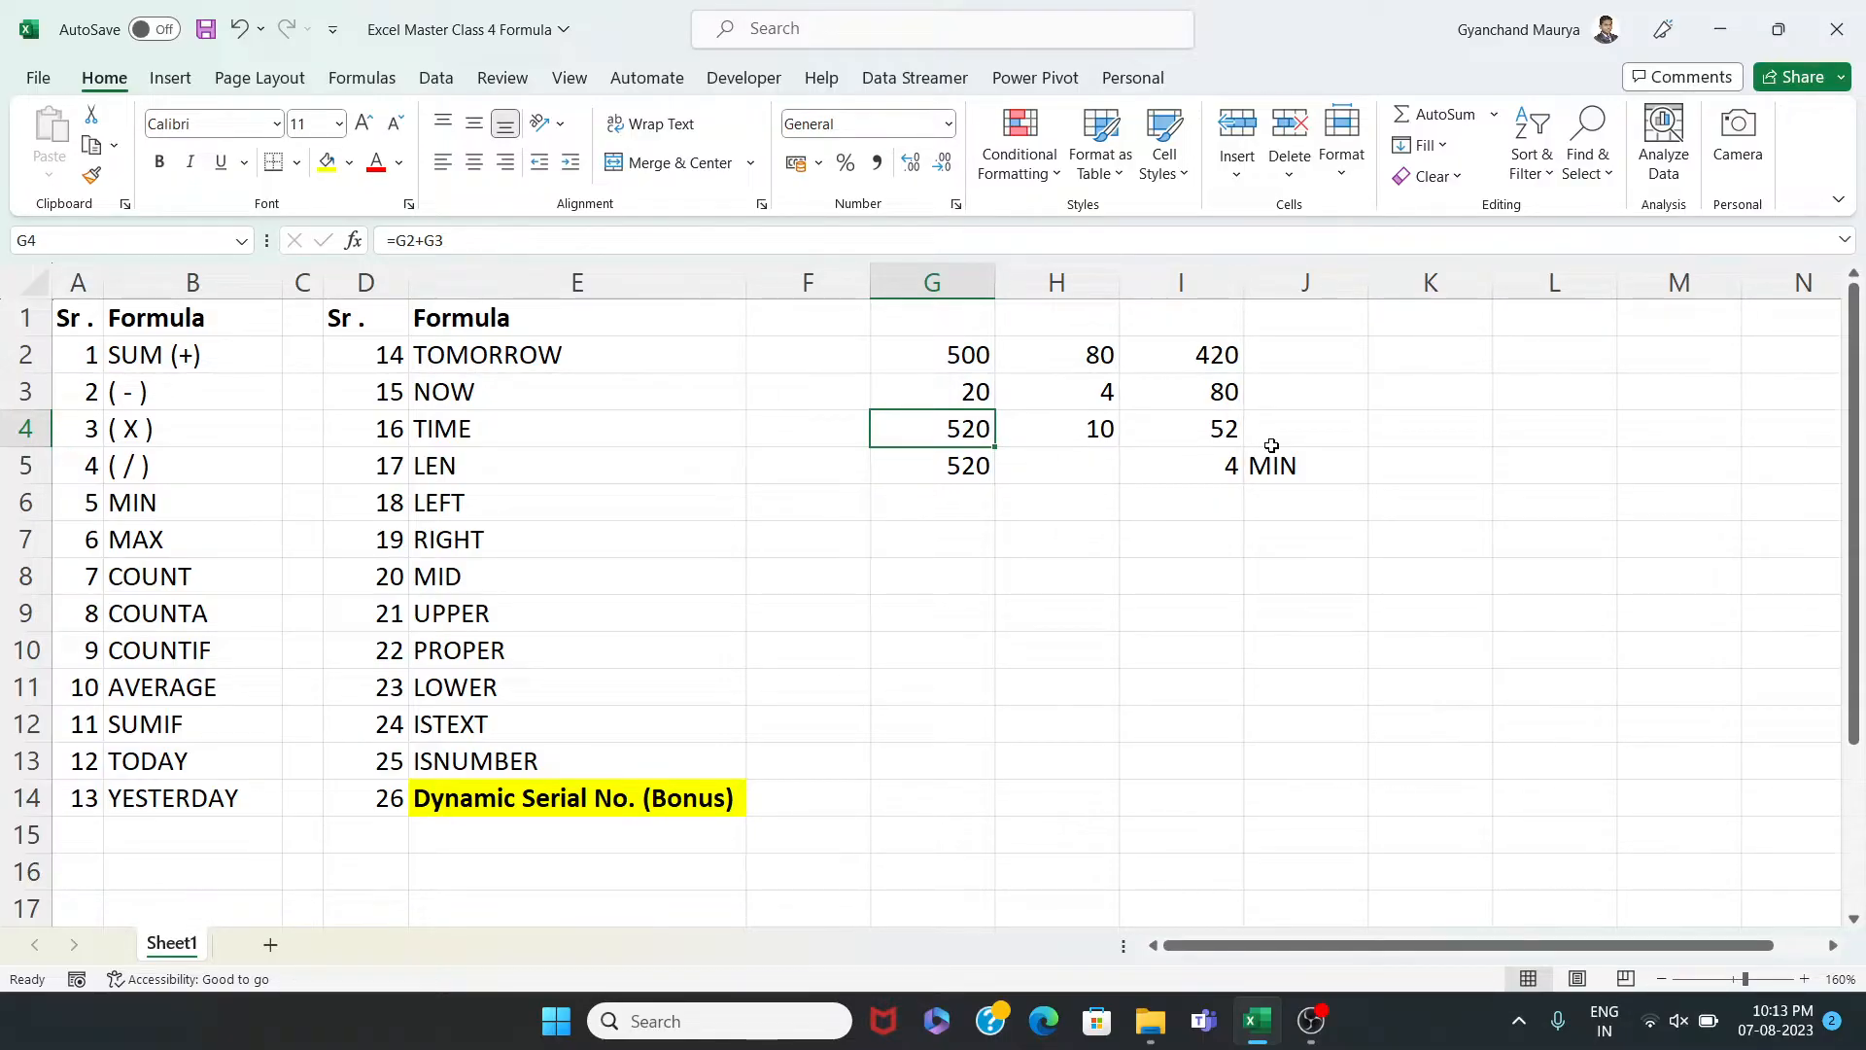
text(400)
key(Return)
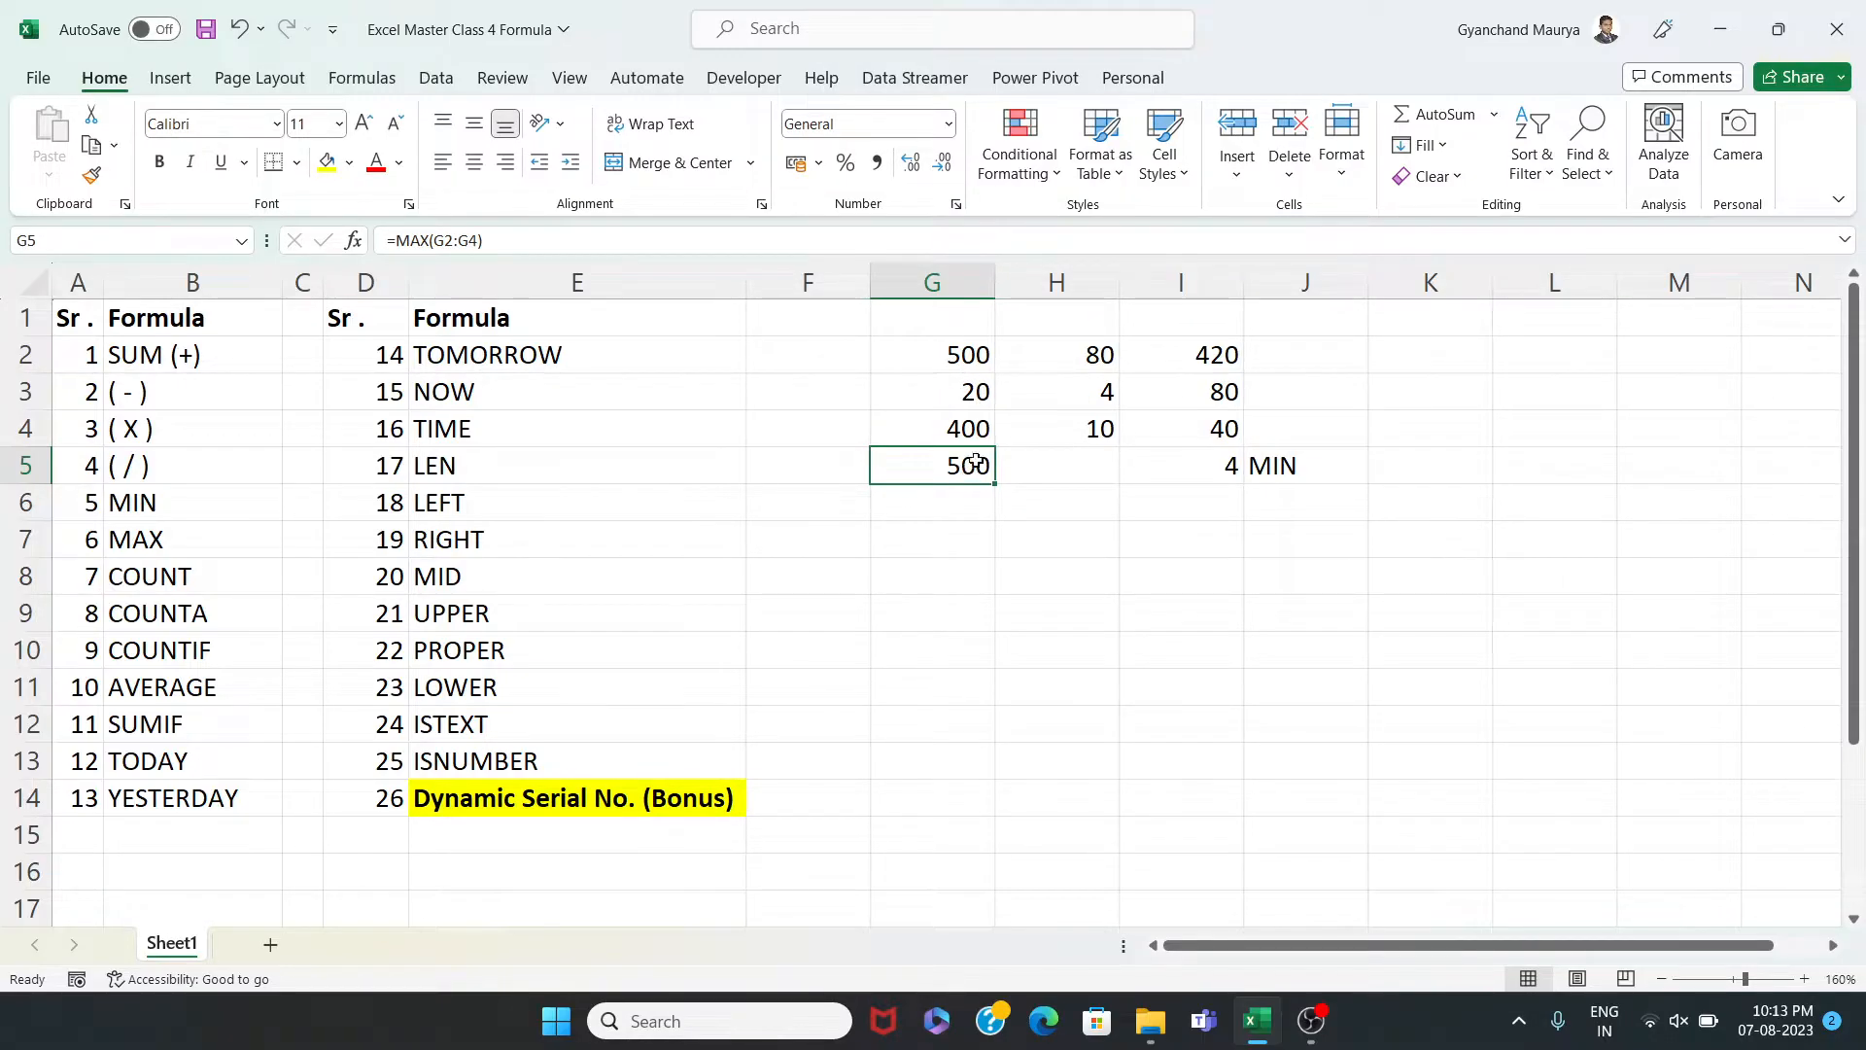
drag(966, 357, 1217, 429)
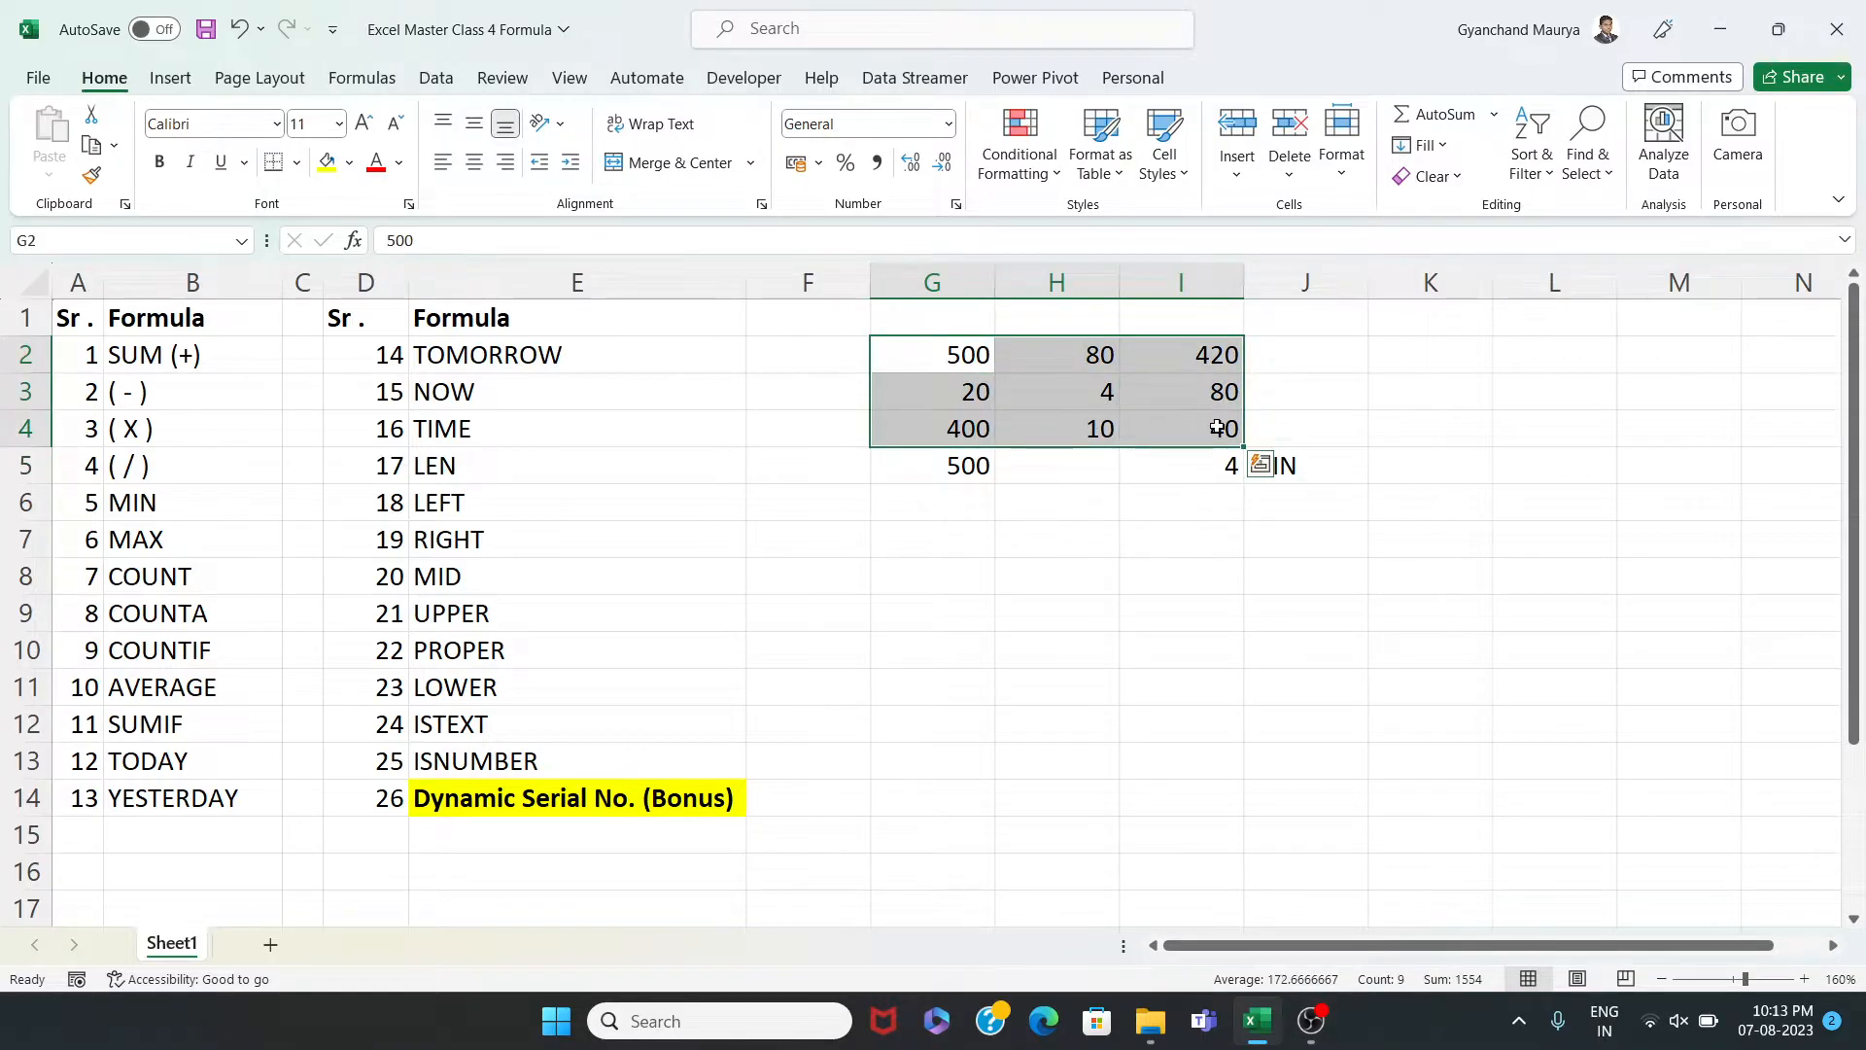
click(1103, 391)
text(6)
key(BackSpace)
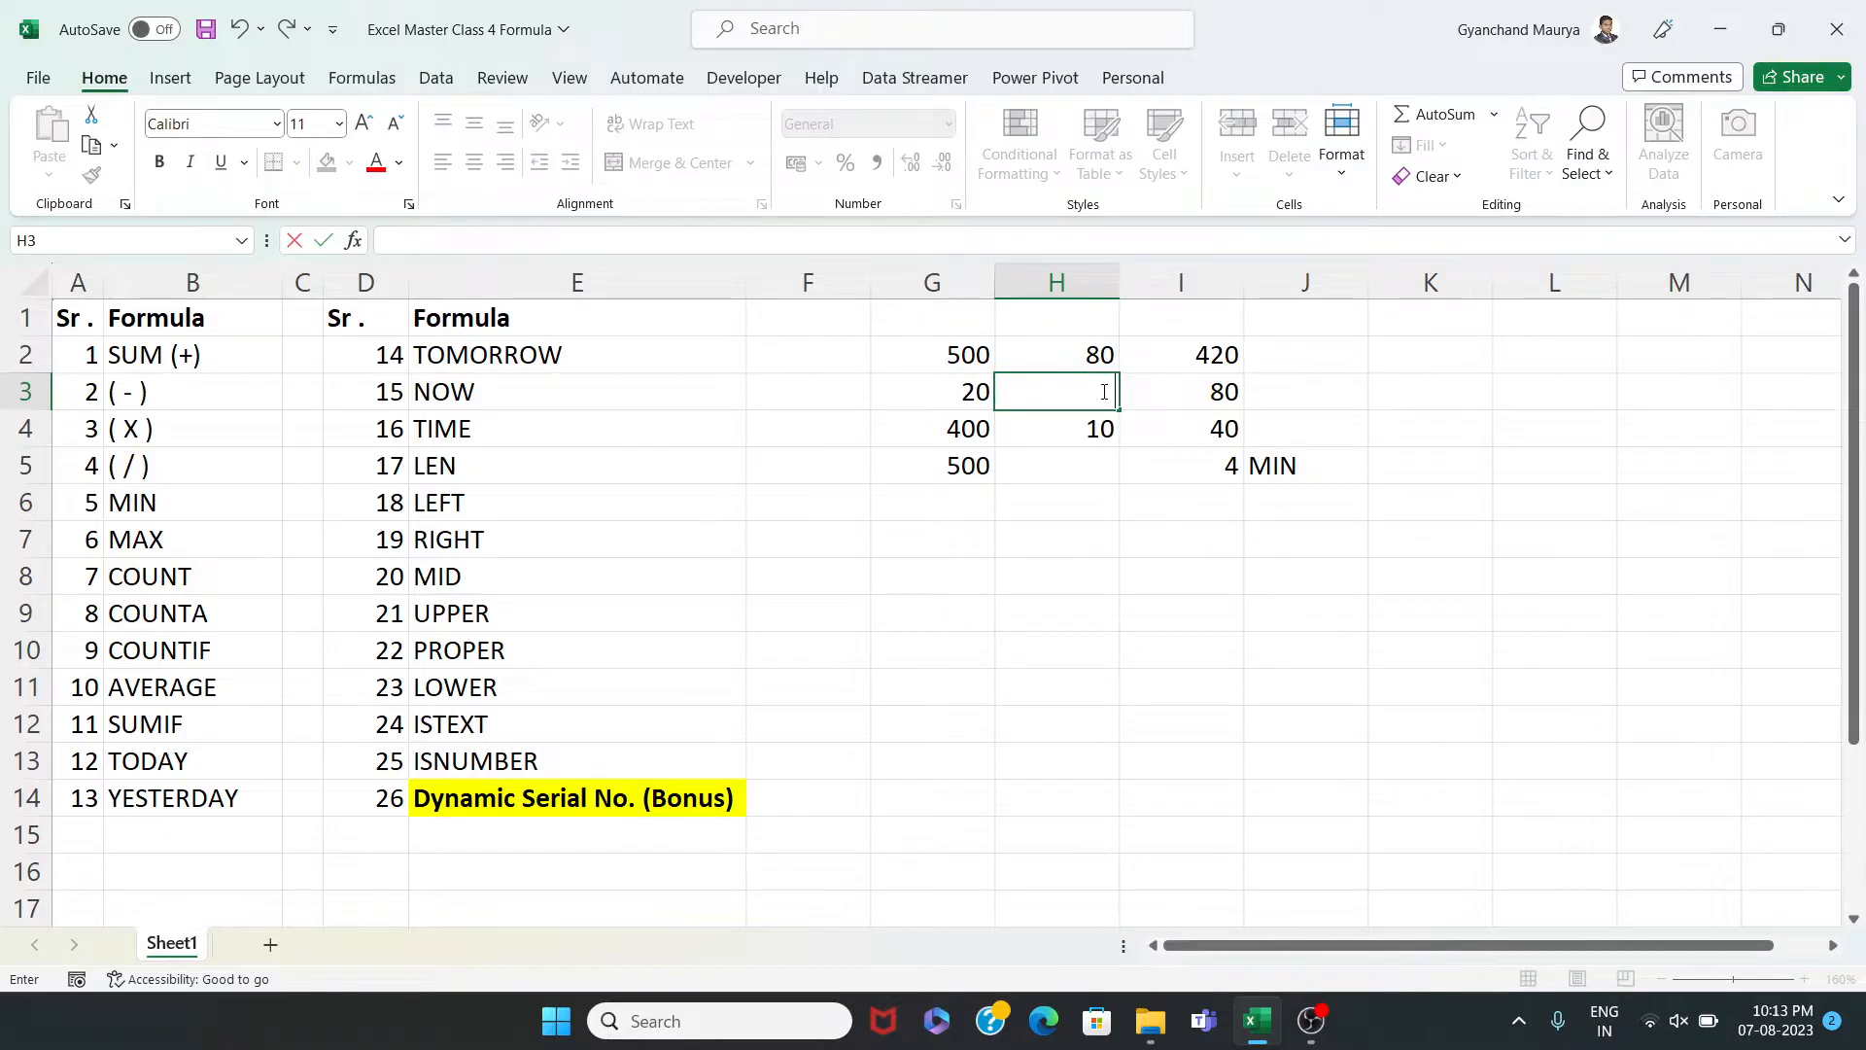
key(Escape)
Replace the content of cell I3 with the value 600
key(Up)
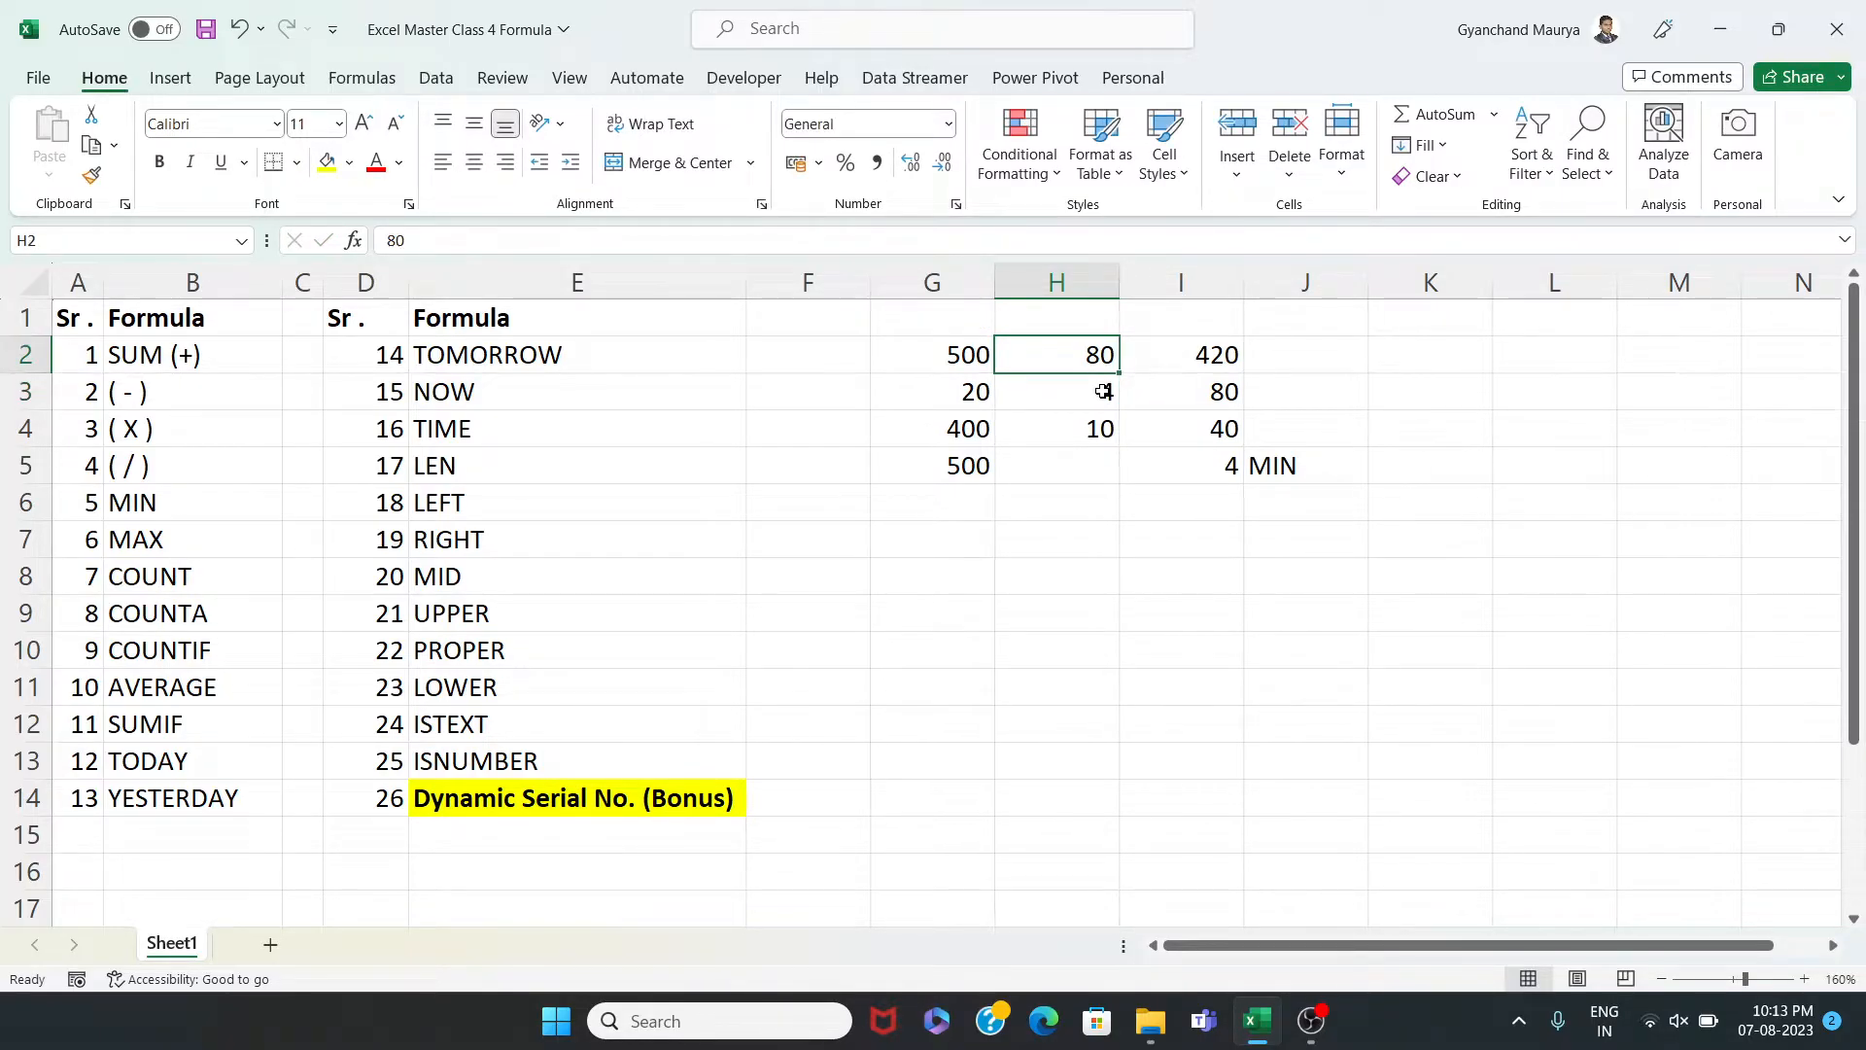
key(Right)
key(Down)
text(600)
key(Return)
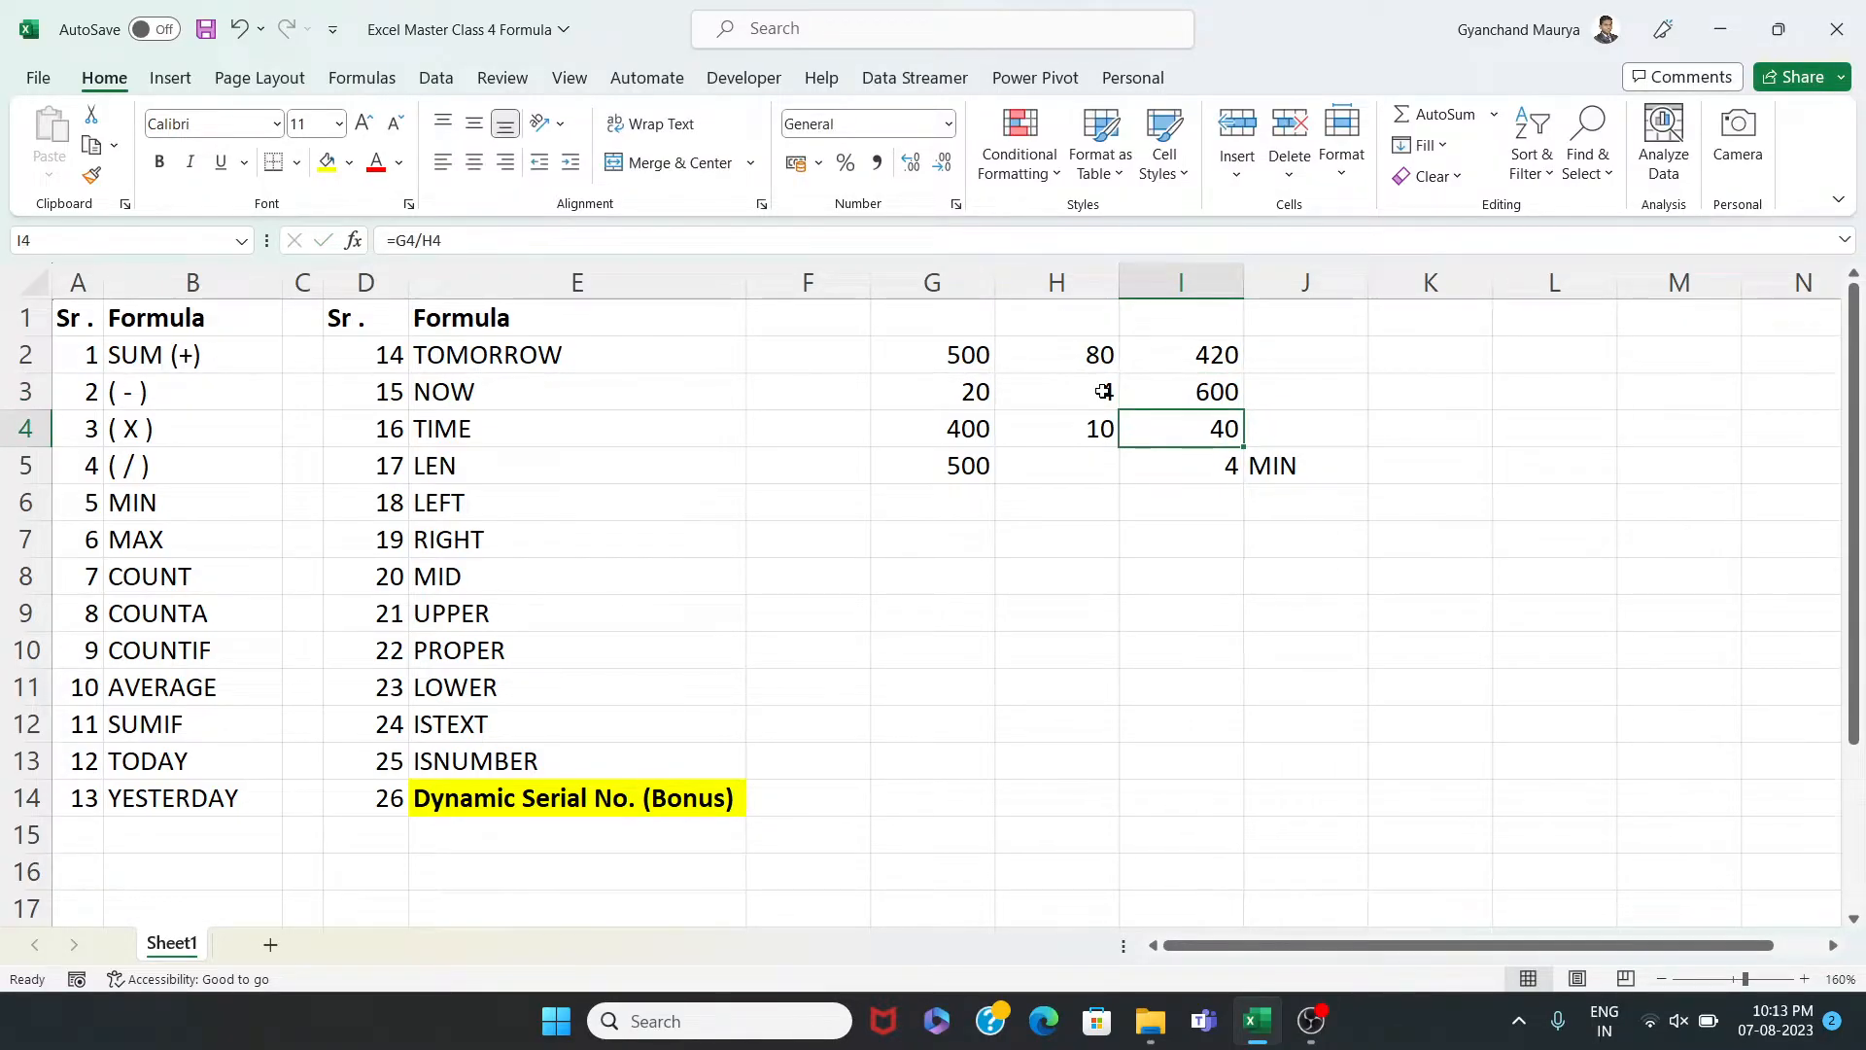
Replace the formula in G5 with =MAX(G2:I4) to find the largest value in the whole block of numbers
click(958, 462)
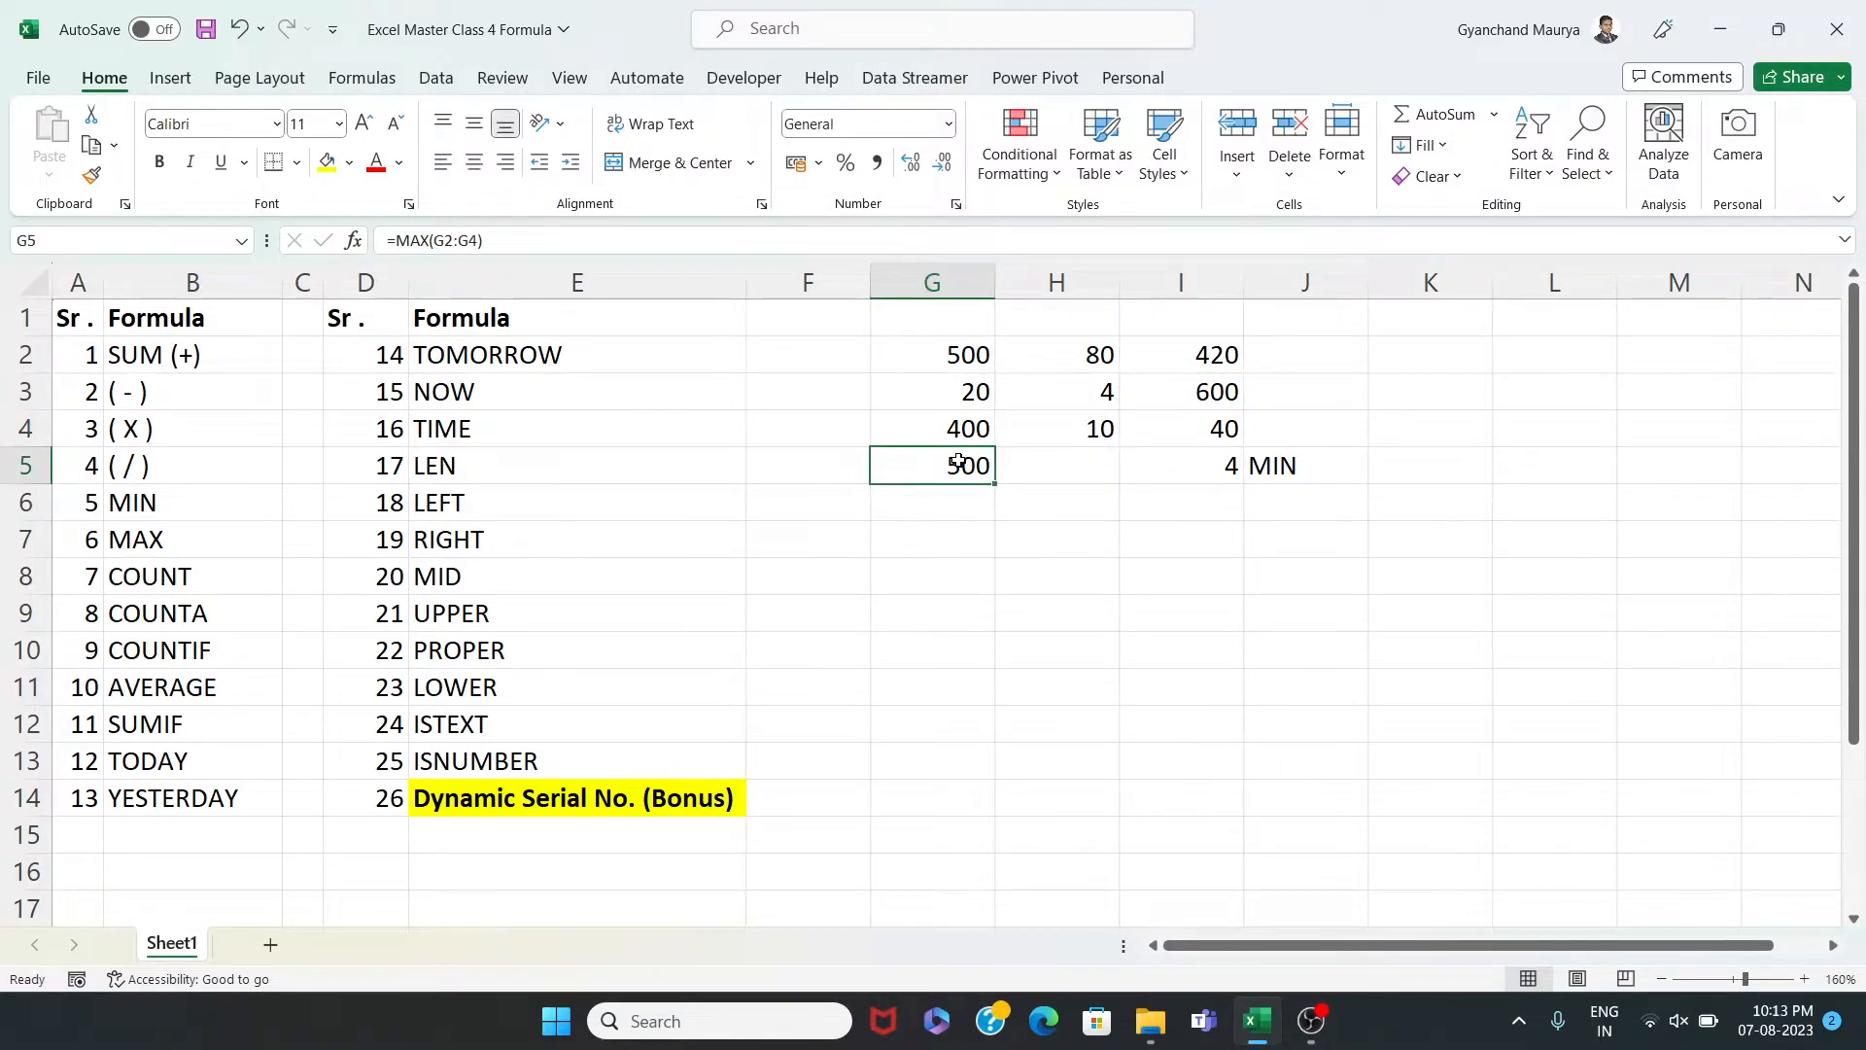
text(=)
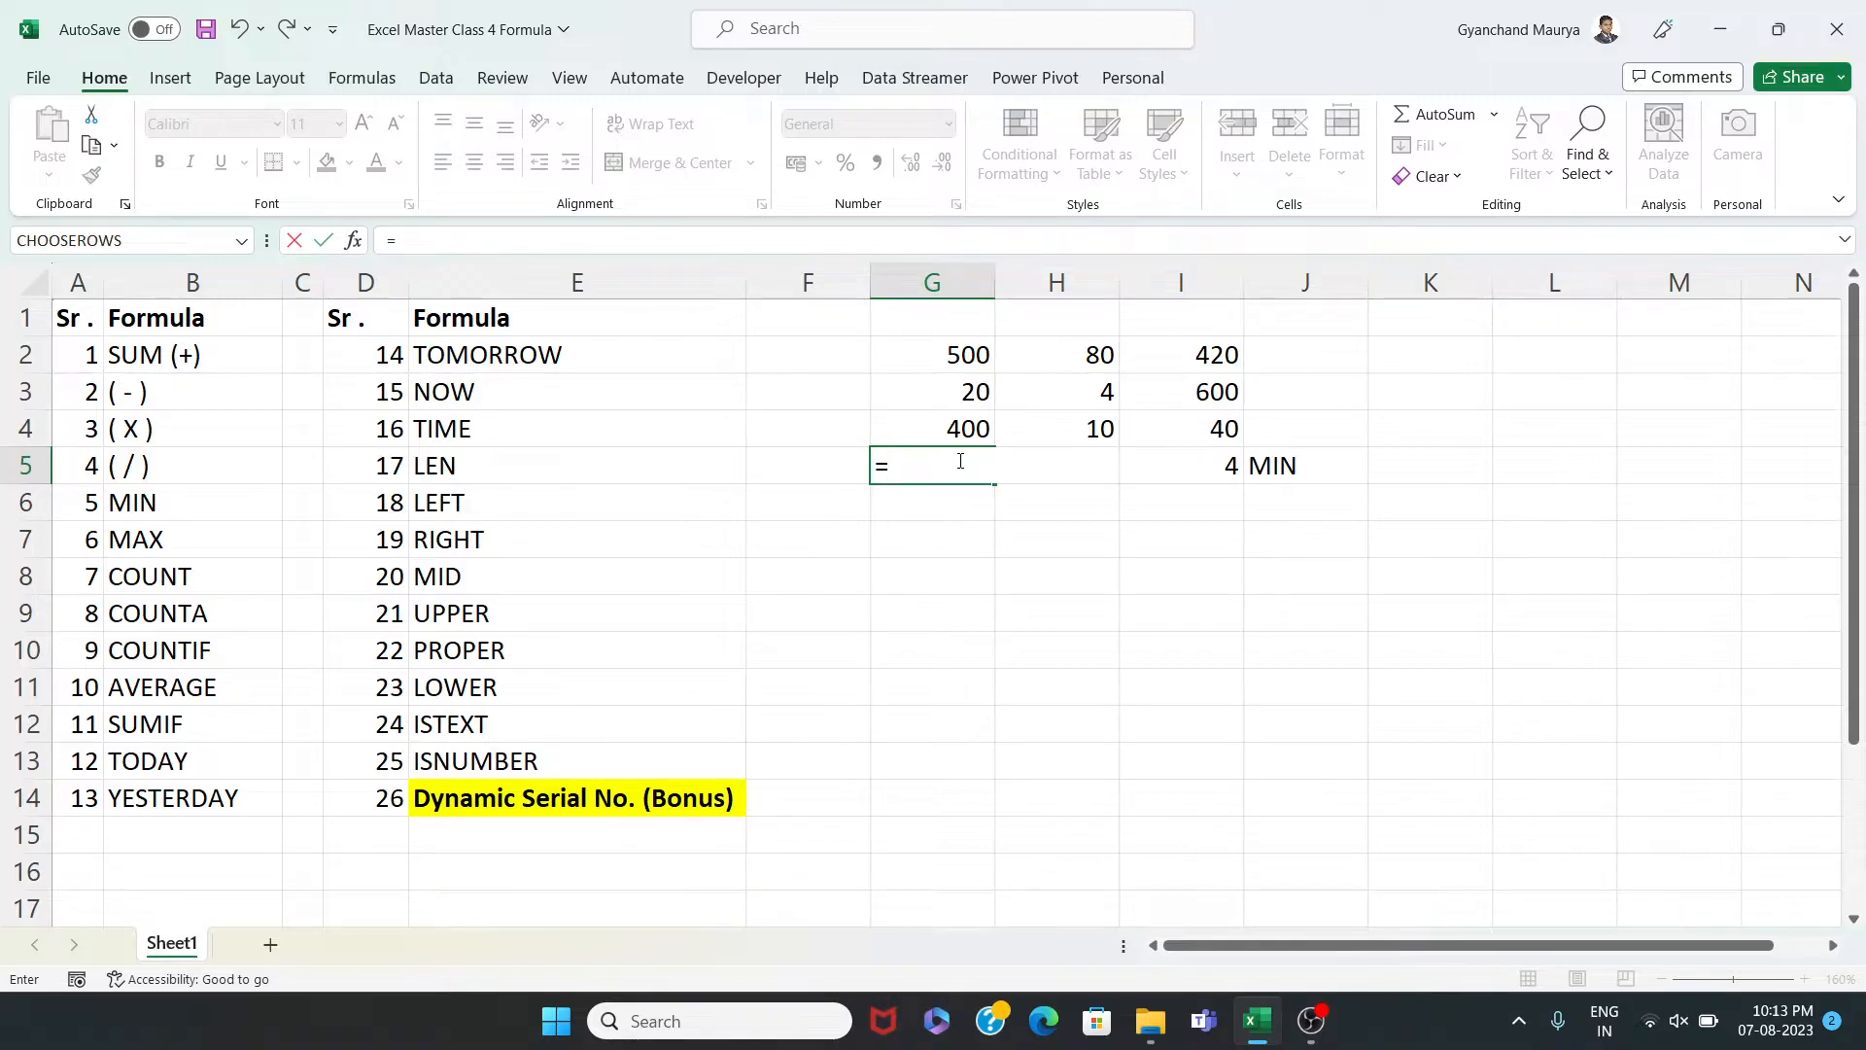
text(MAX()
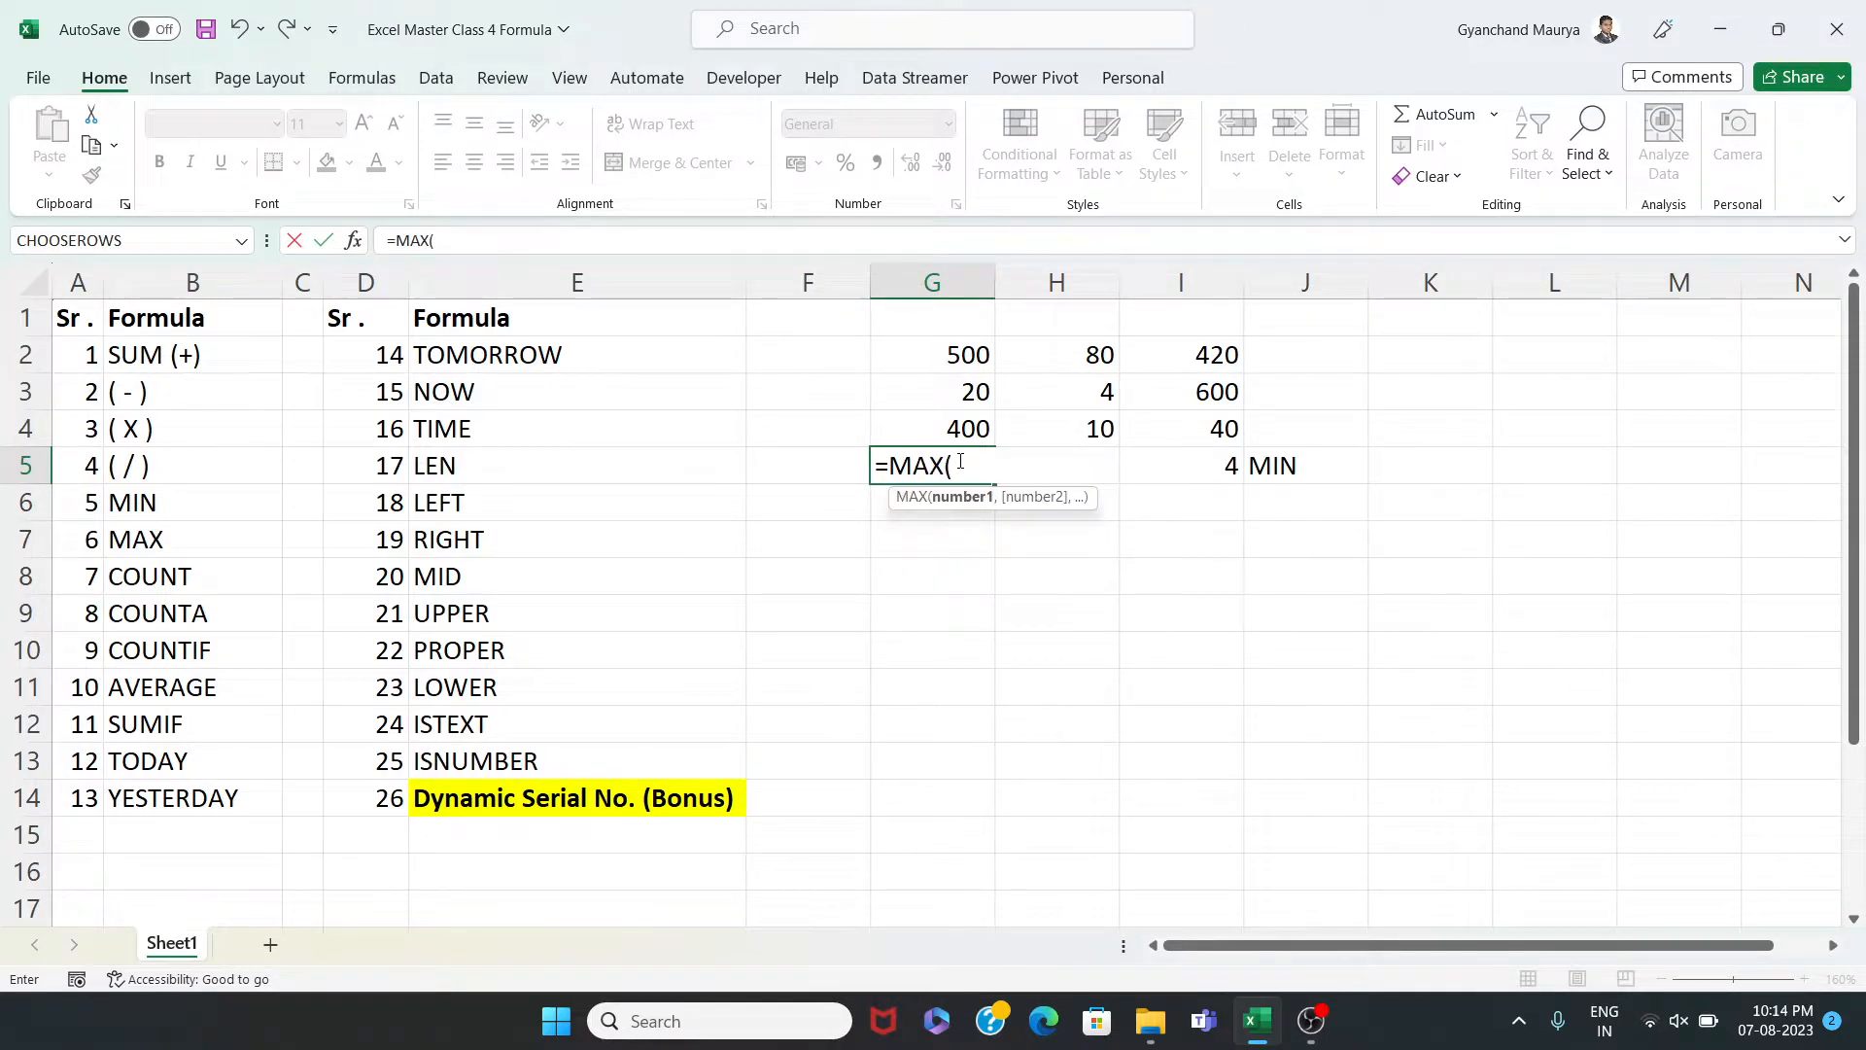
drag(962, 356, 1177, 421)
text())
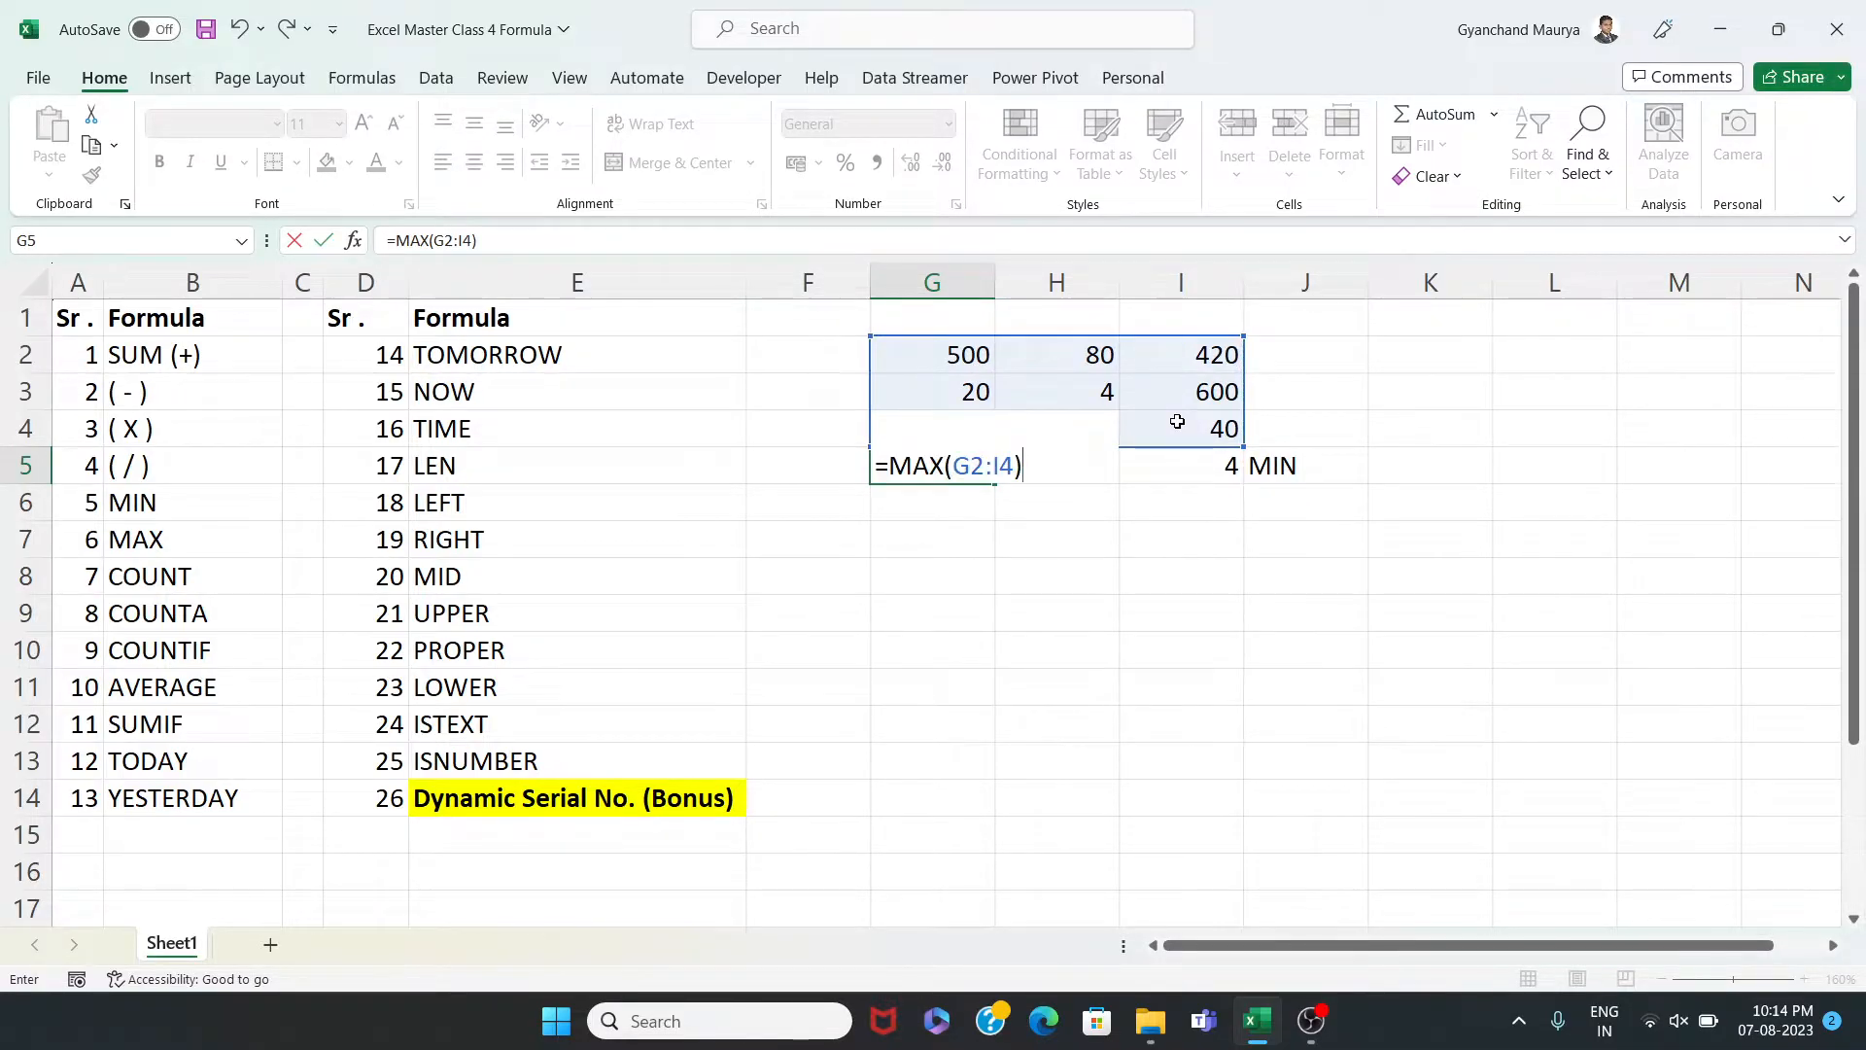
key(Return)
click(984, 467)
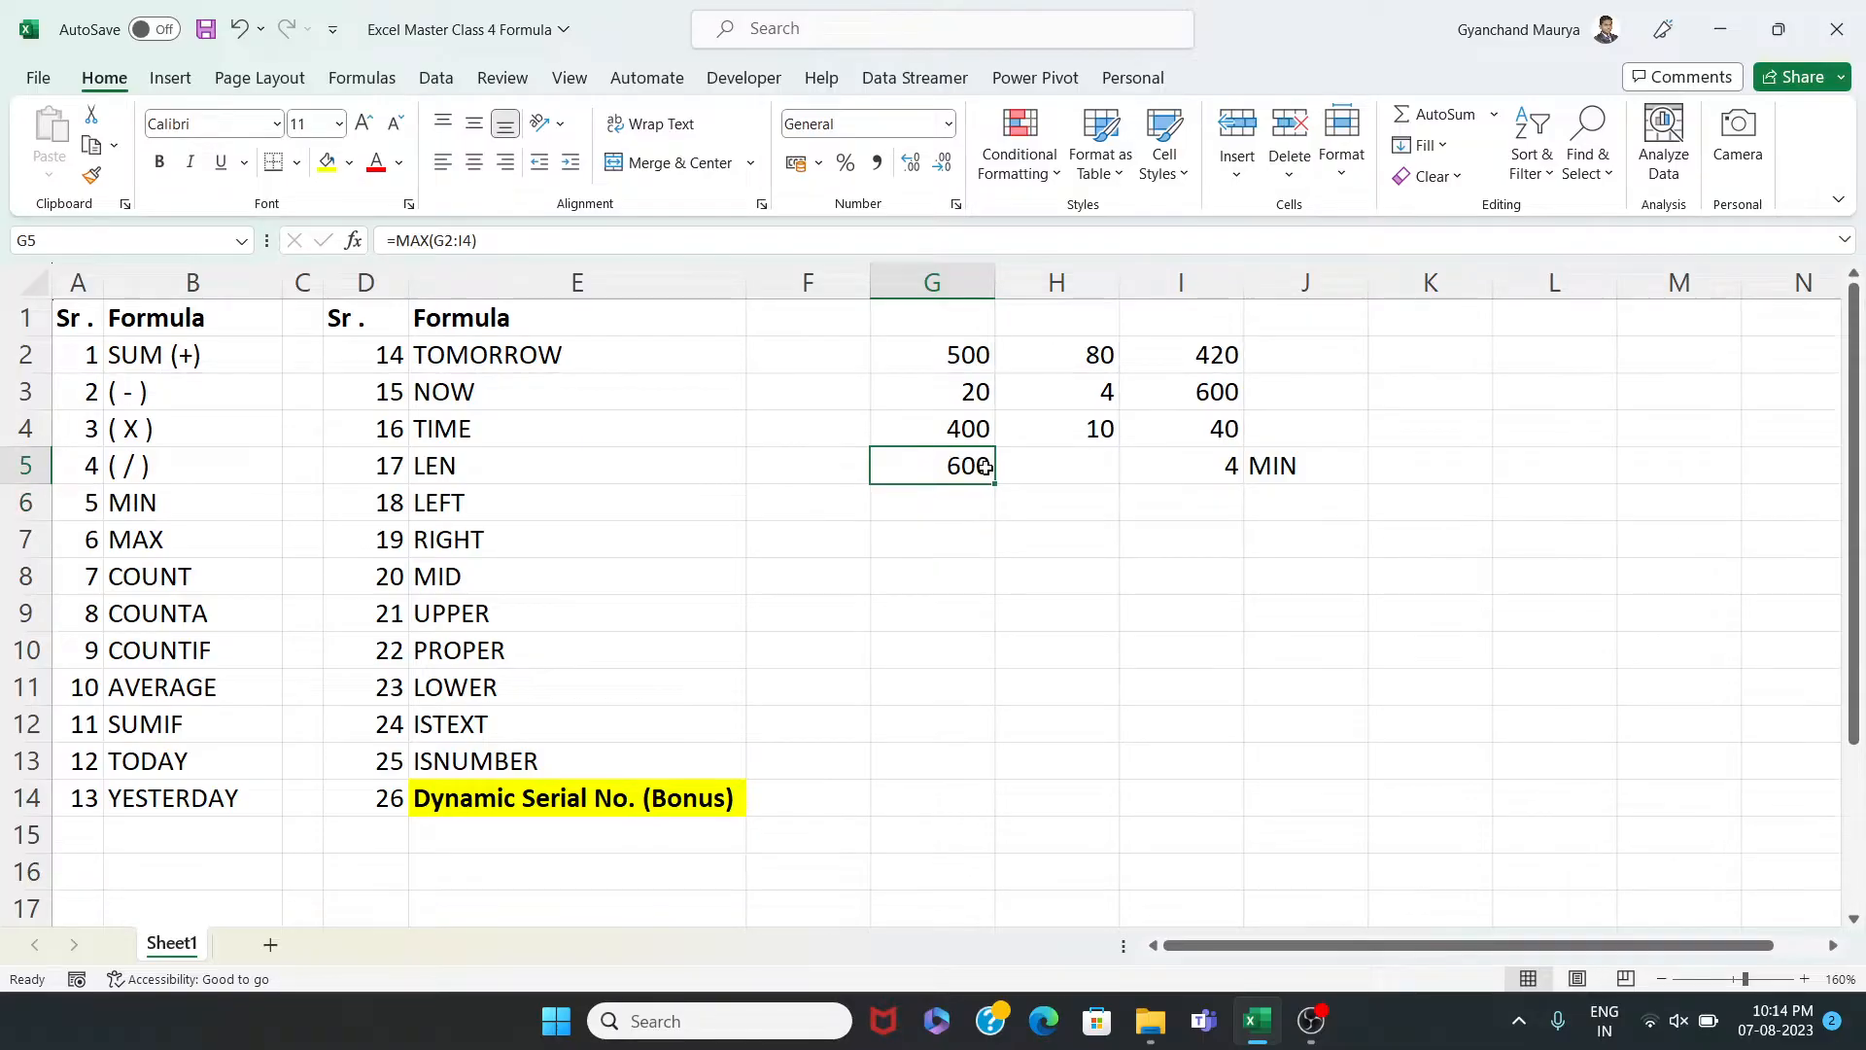
Set cell I3 to 50 and cell H3 to 80 to test the MAX and MIN formulas
click(1219, 395)
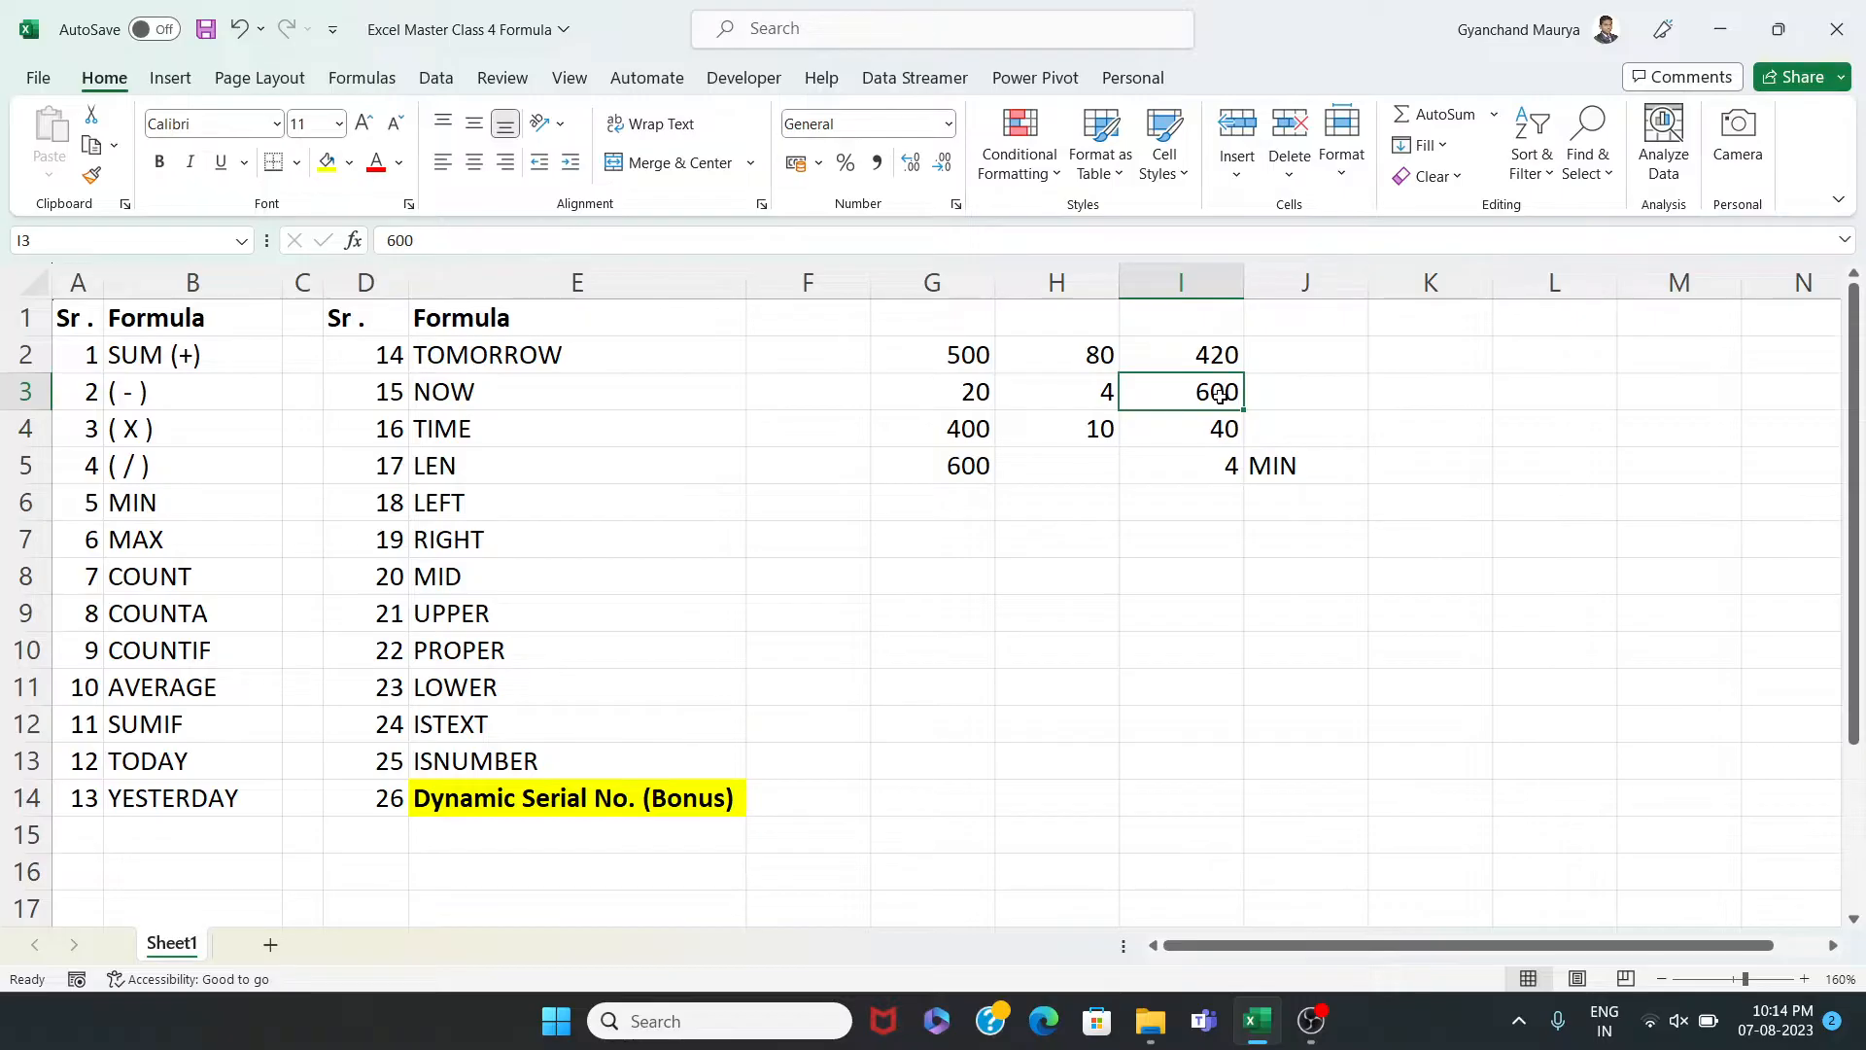
text(50)
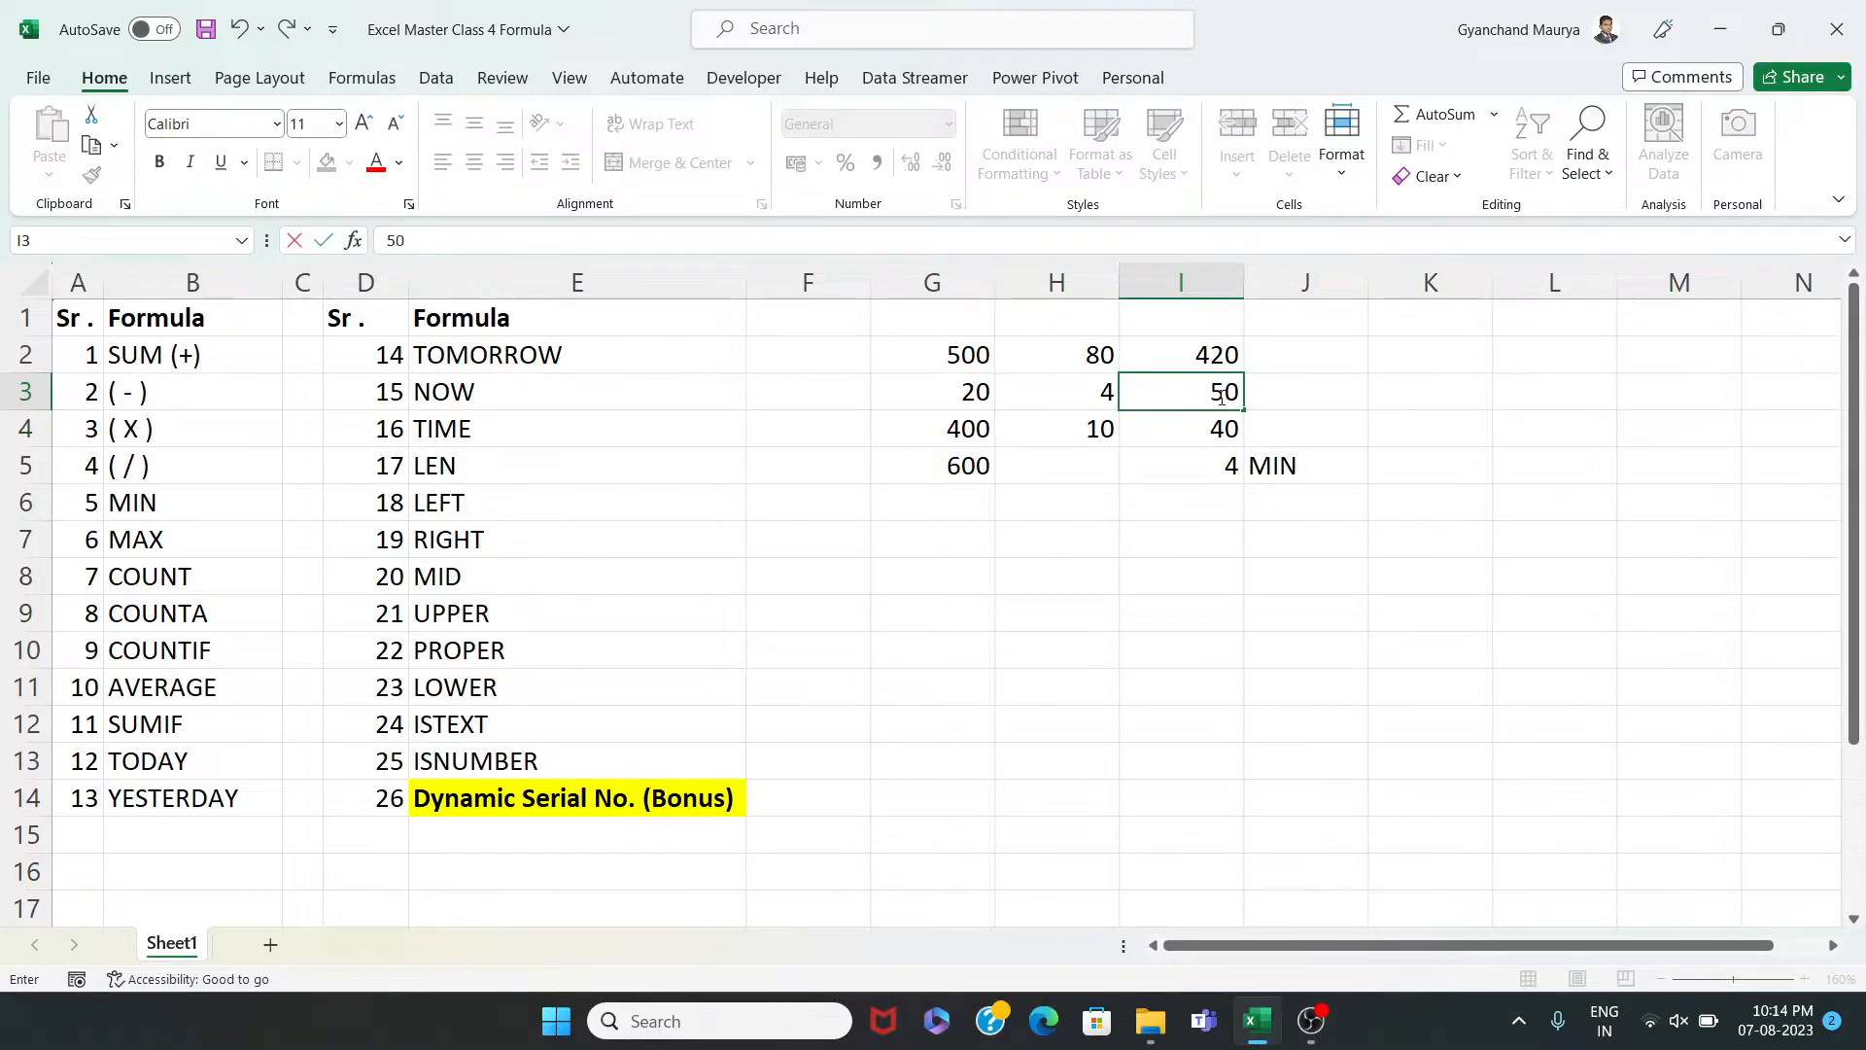
key(Return)
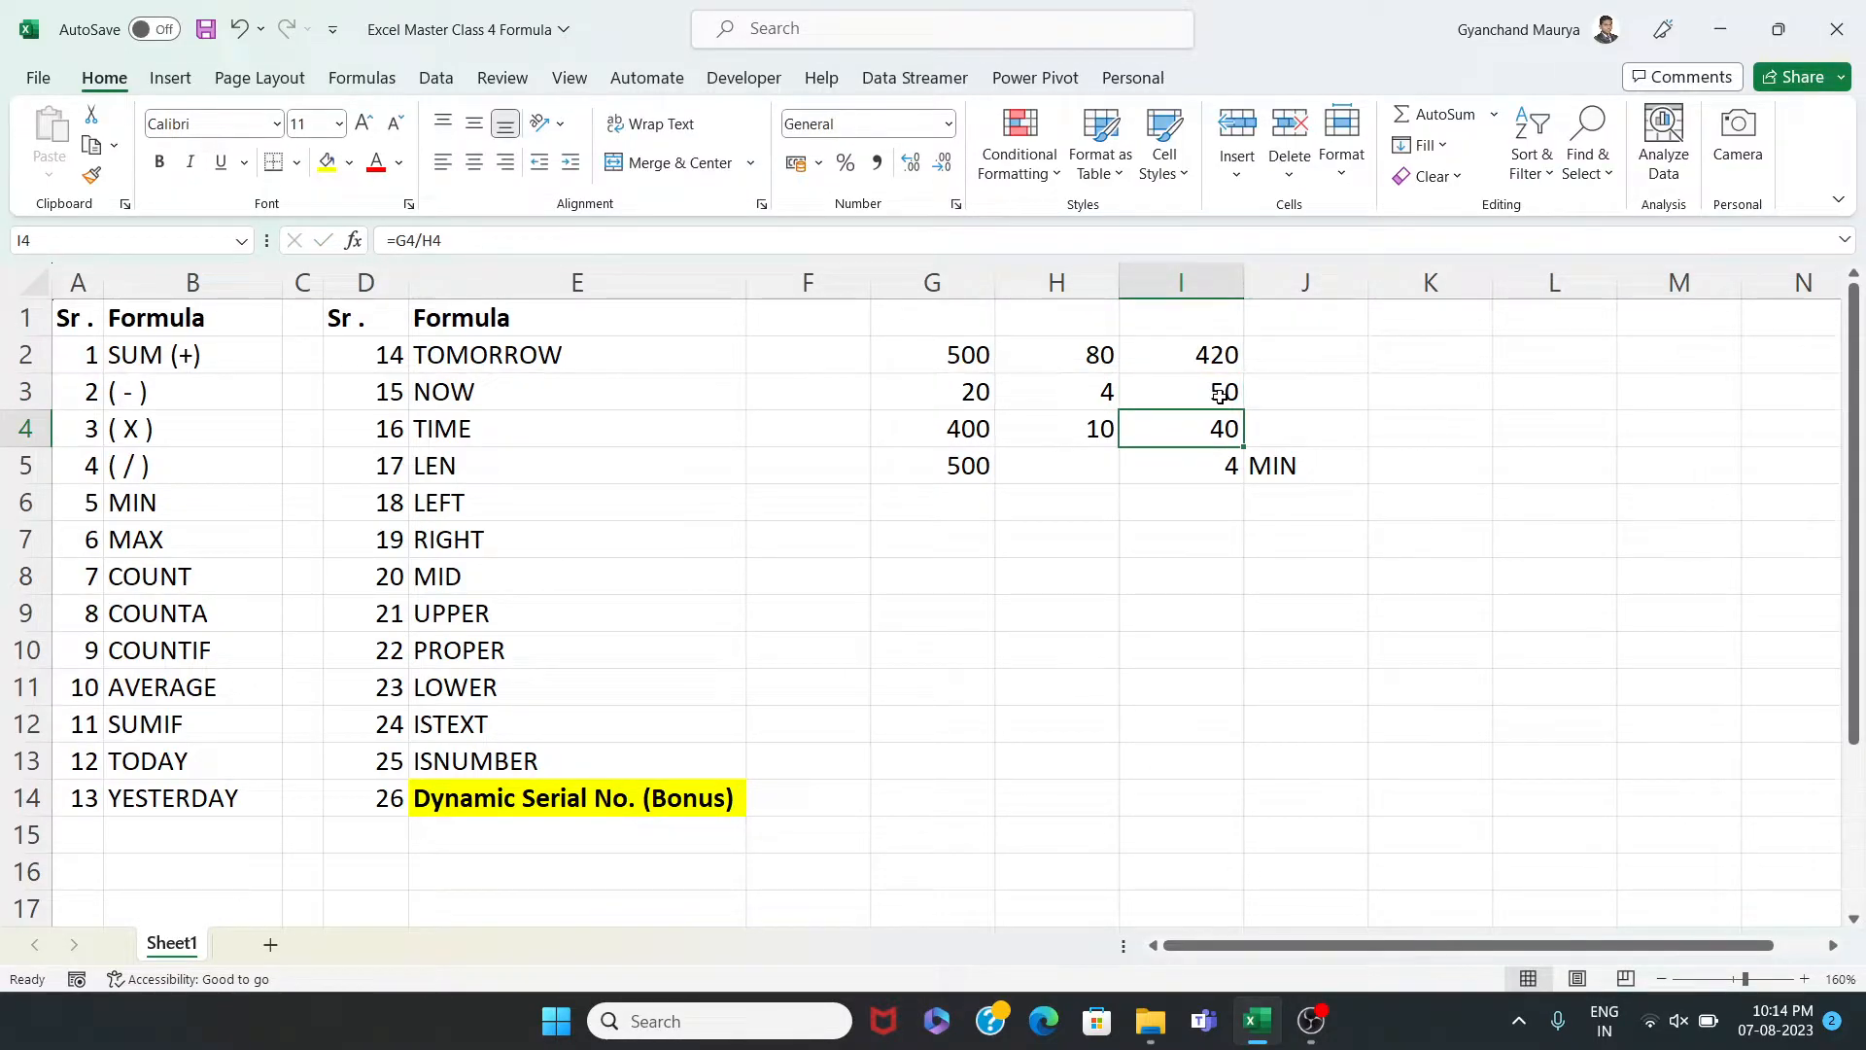
click(1092, 383)
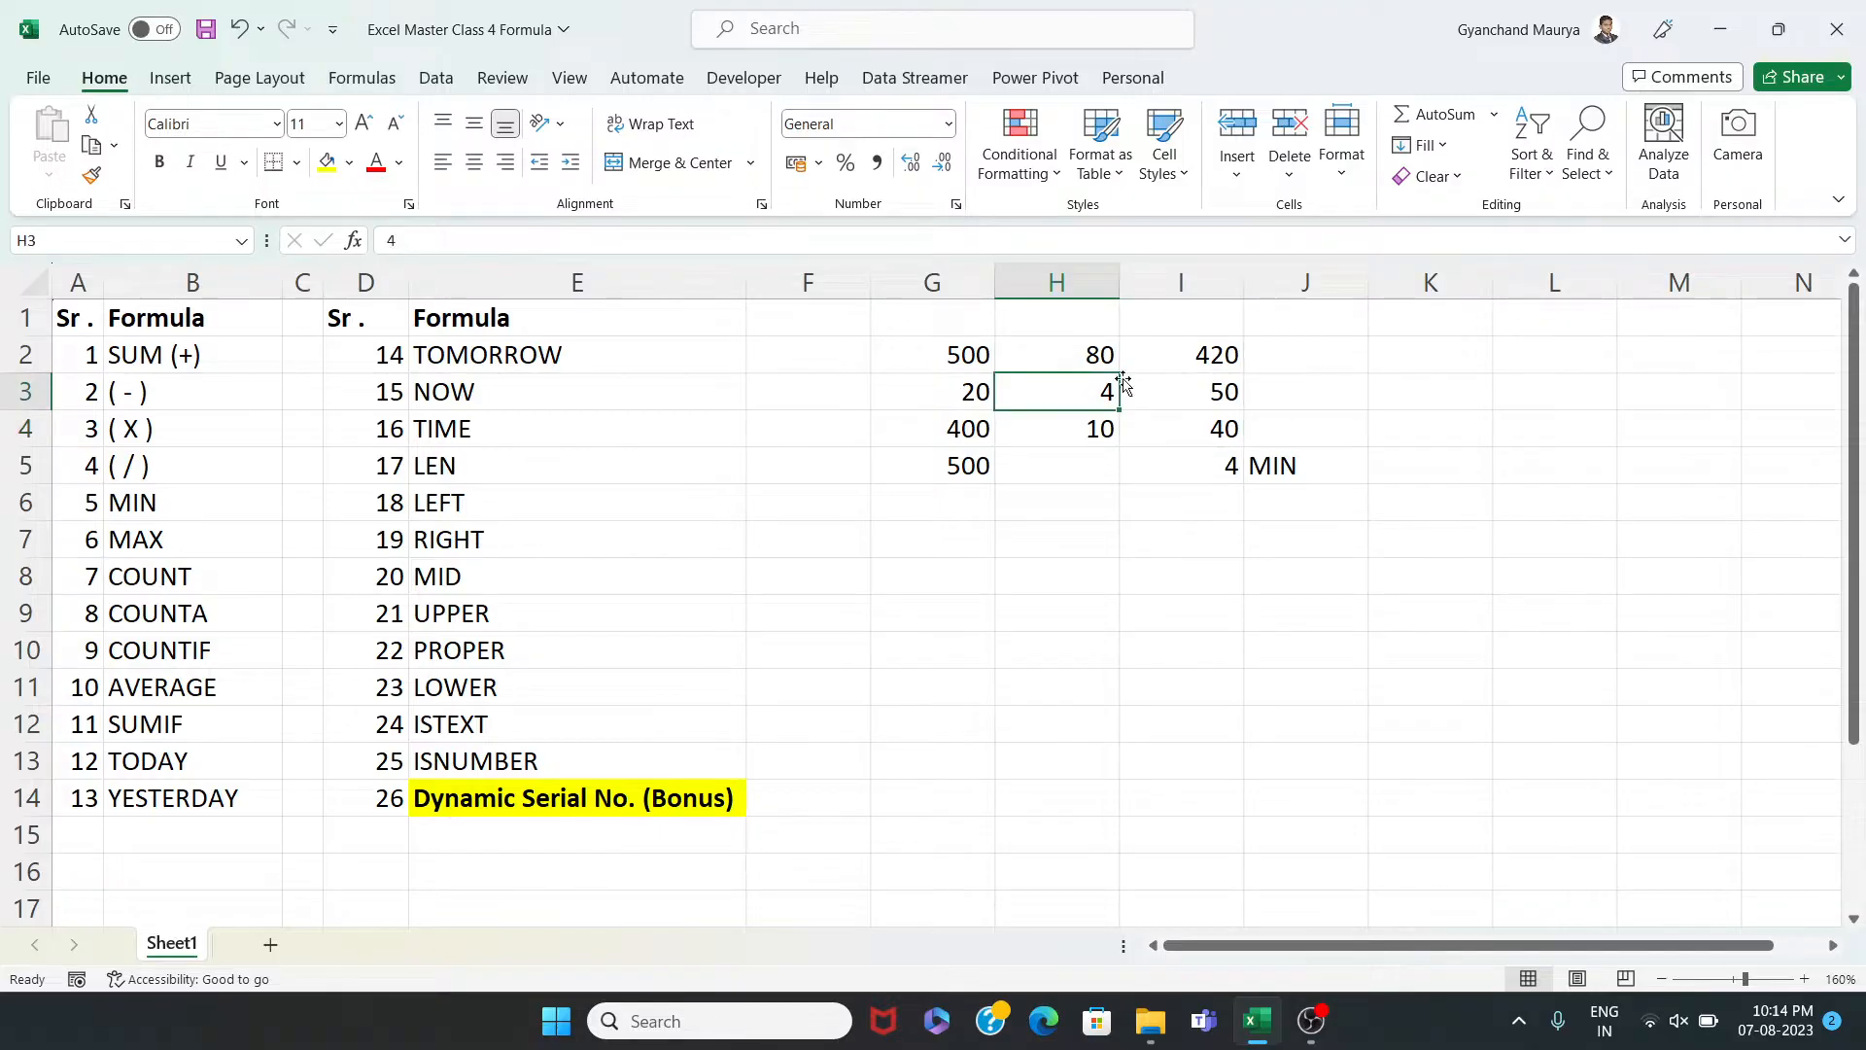
text(80)
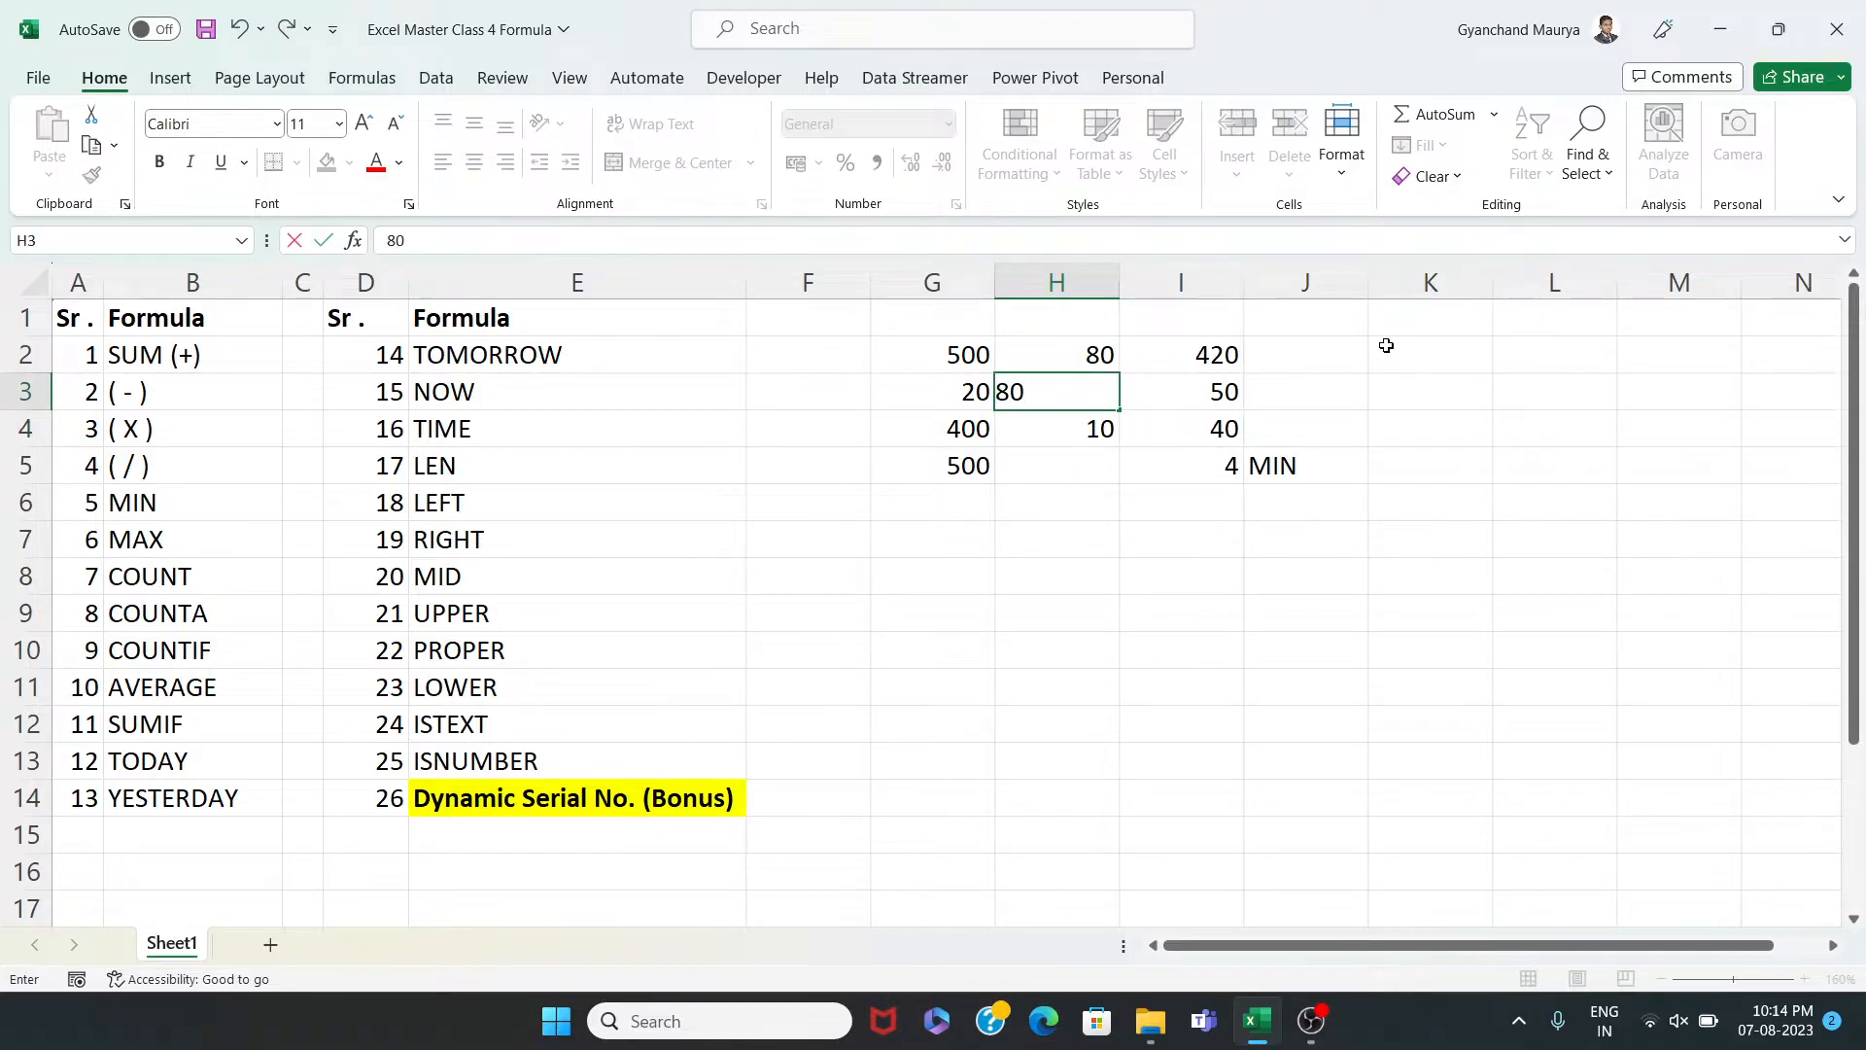
key(Return)
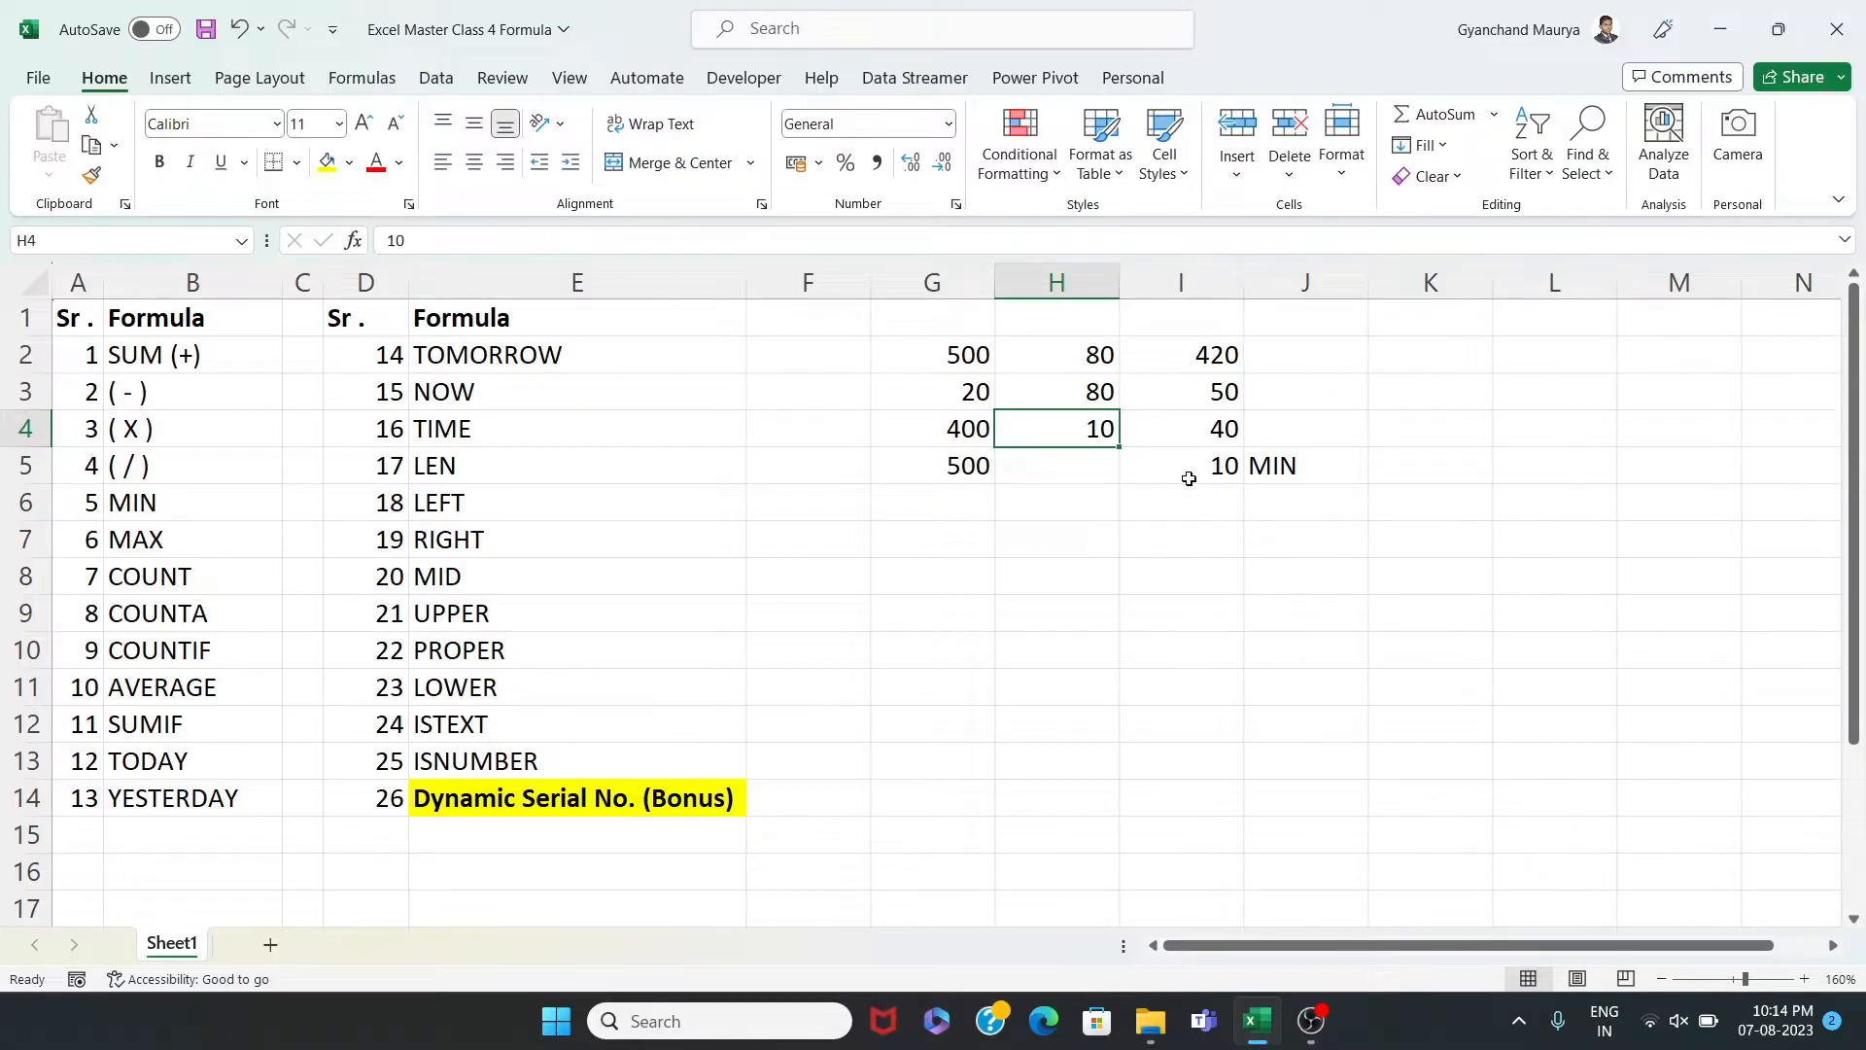
Enter the label MAX in cell F5, beside the maximum formula
click(856, 465)
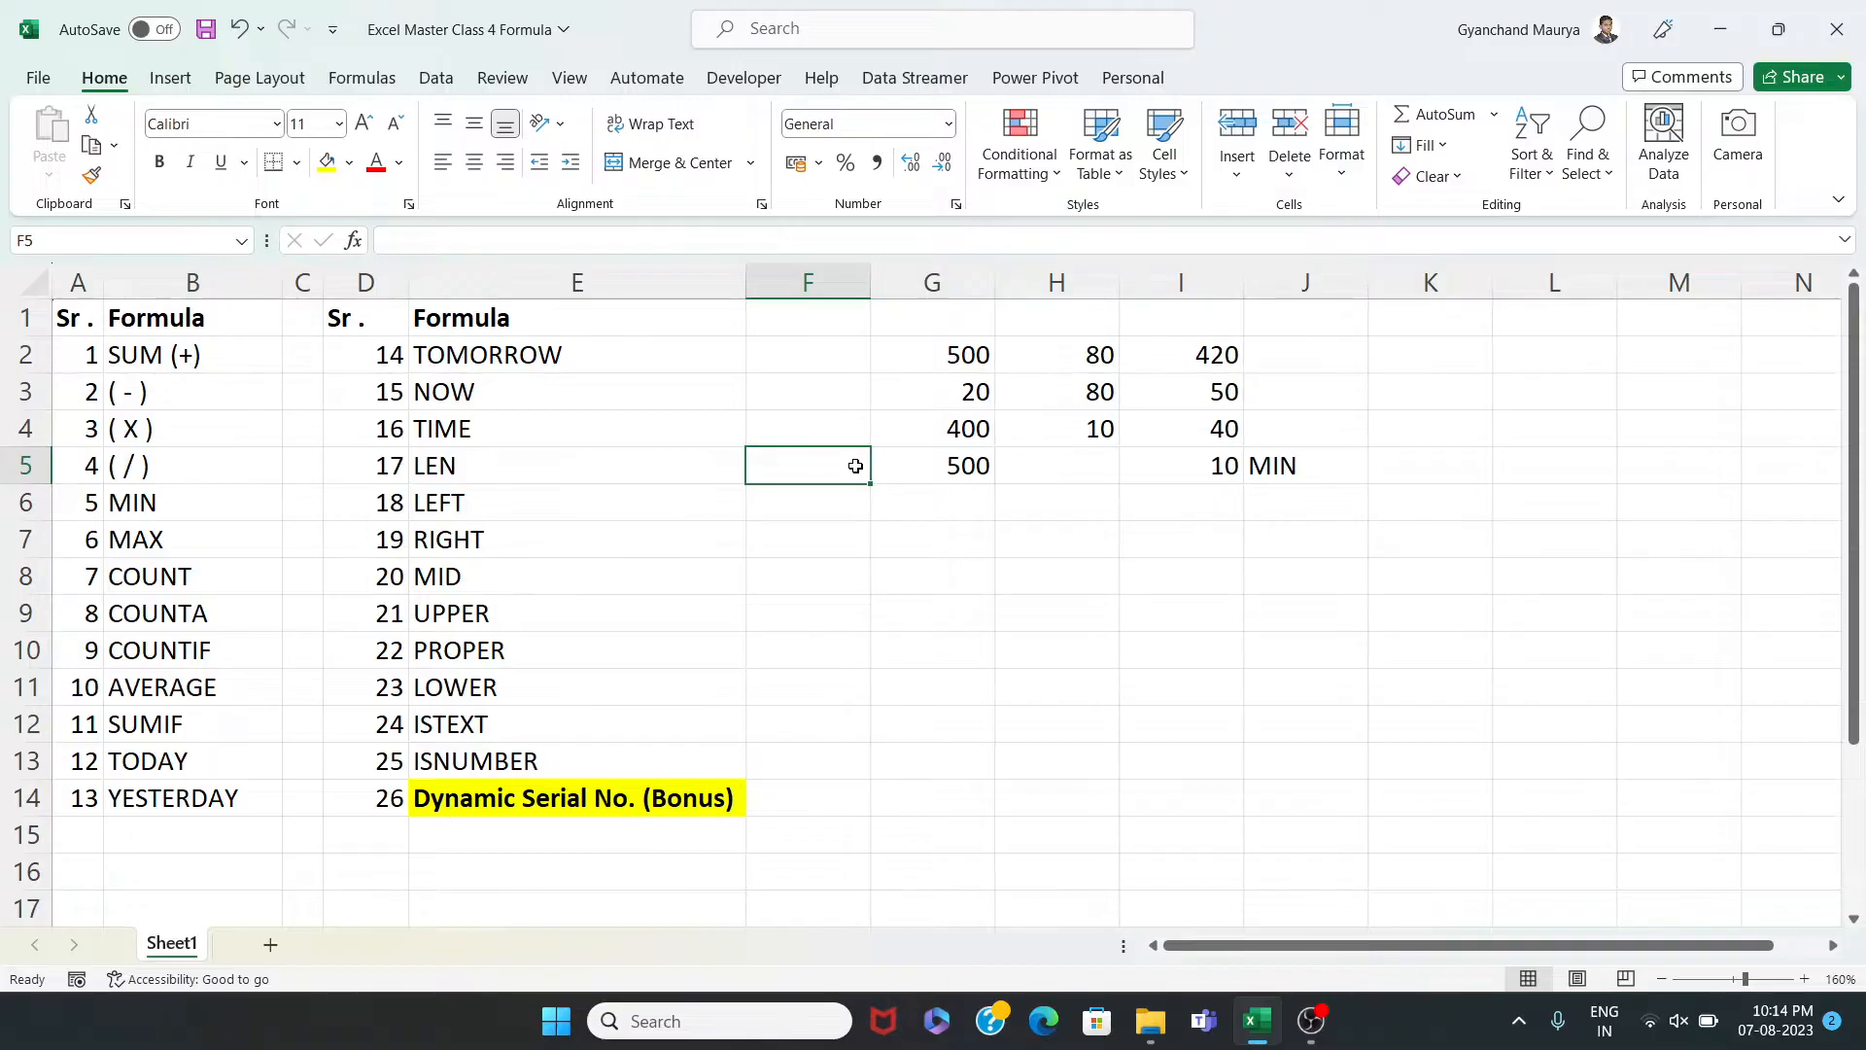
text(MAX)
key(Tab)
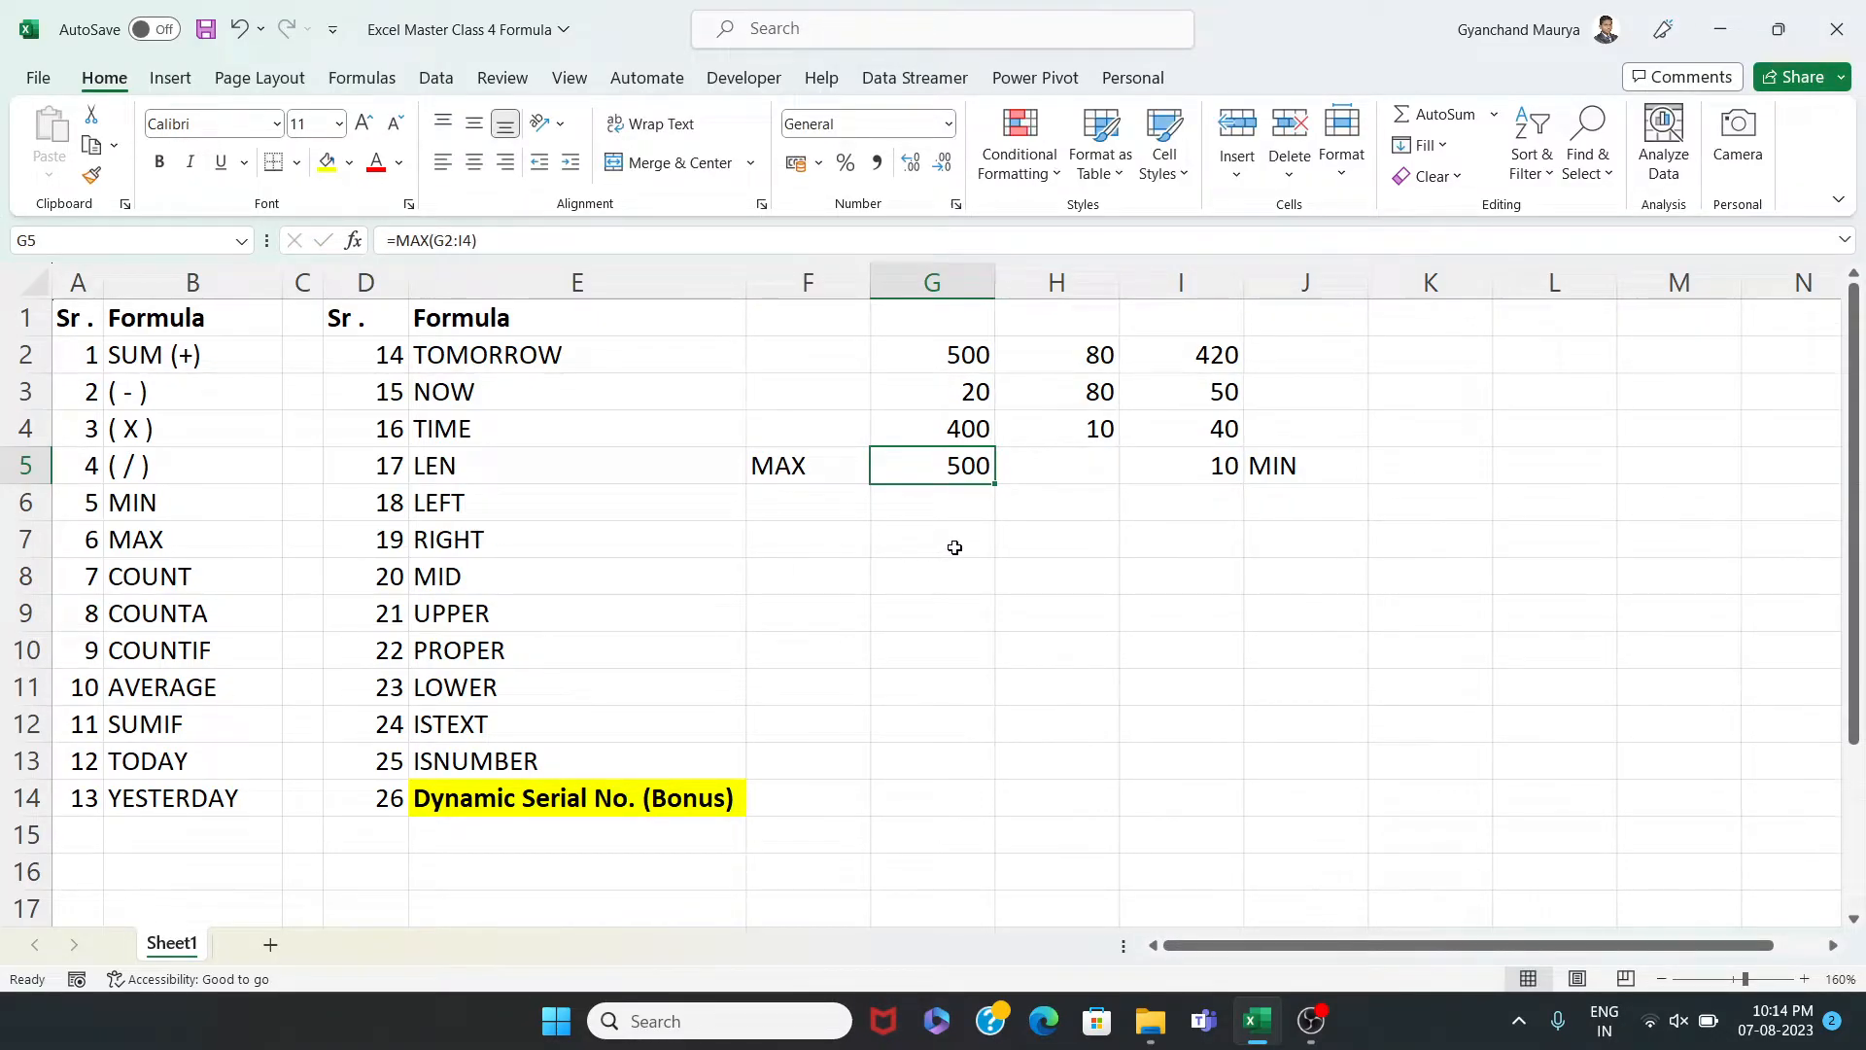
Enter the label COUNT in cell F6 for the next formula in the list
click(212, 565)
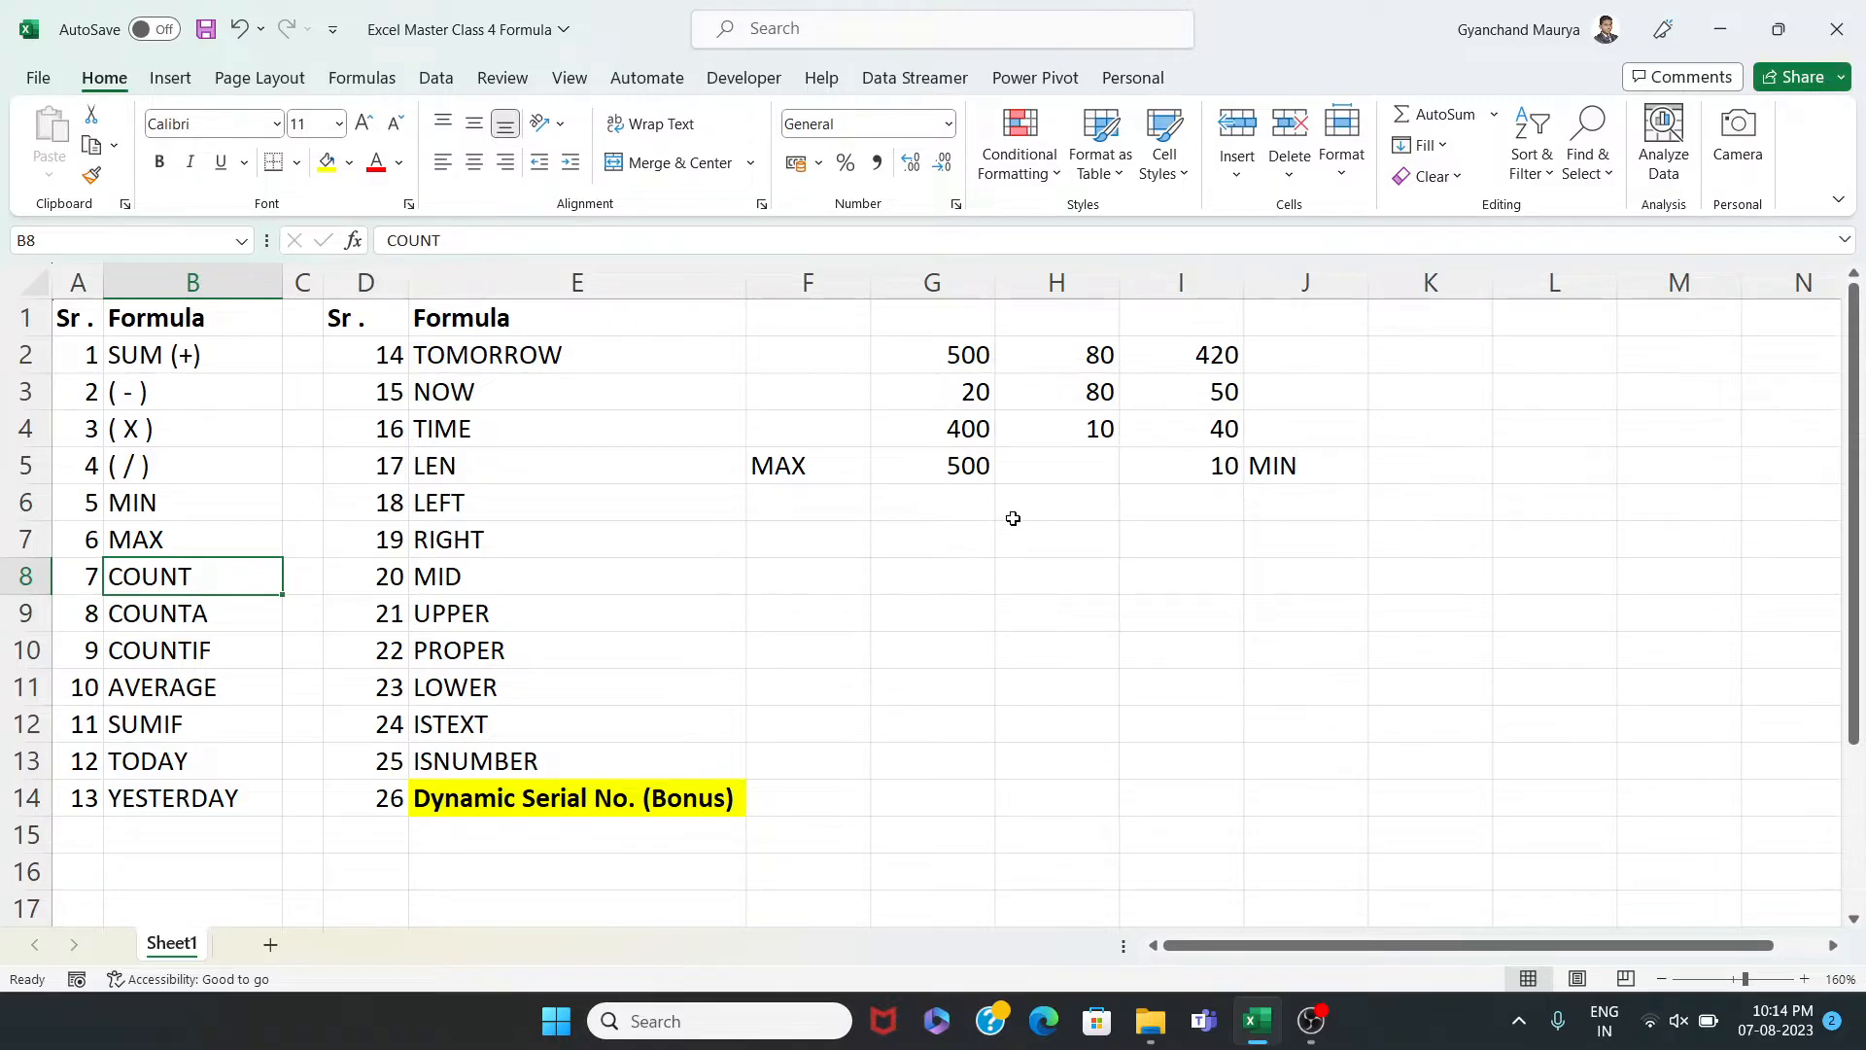
click(801, 504)
text(CON)
key(BackSpace)
key(BackSpace)
text(UNT)
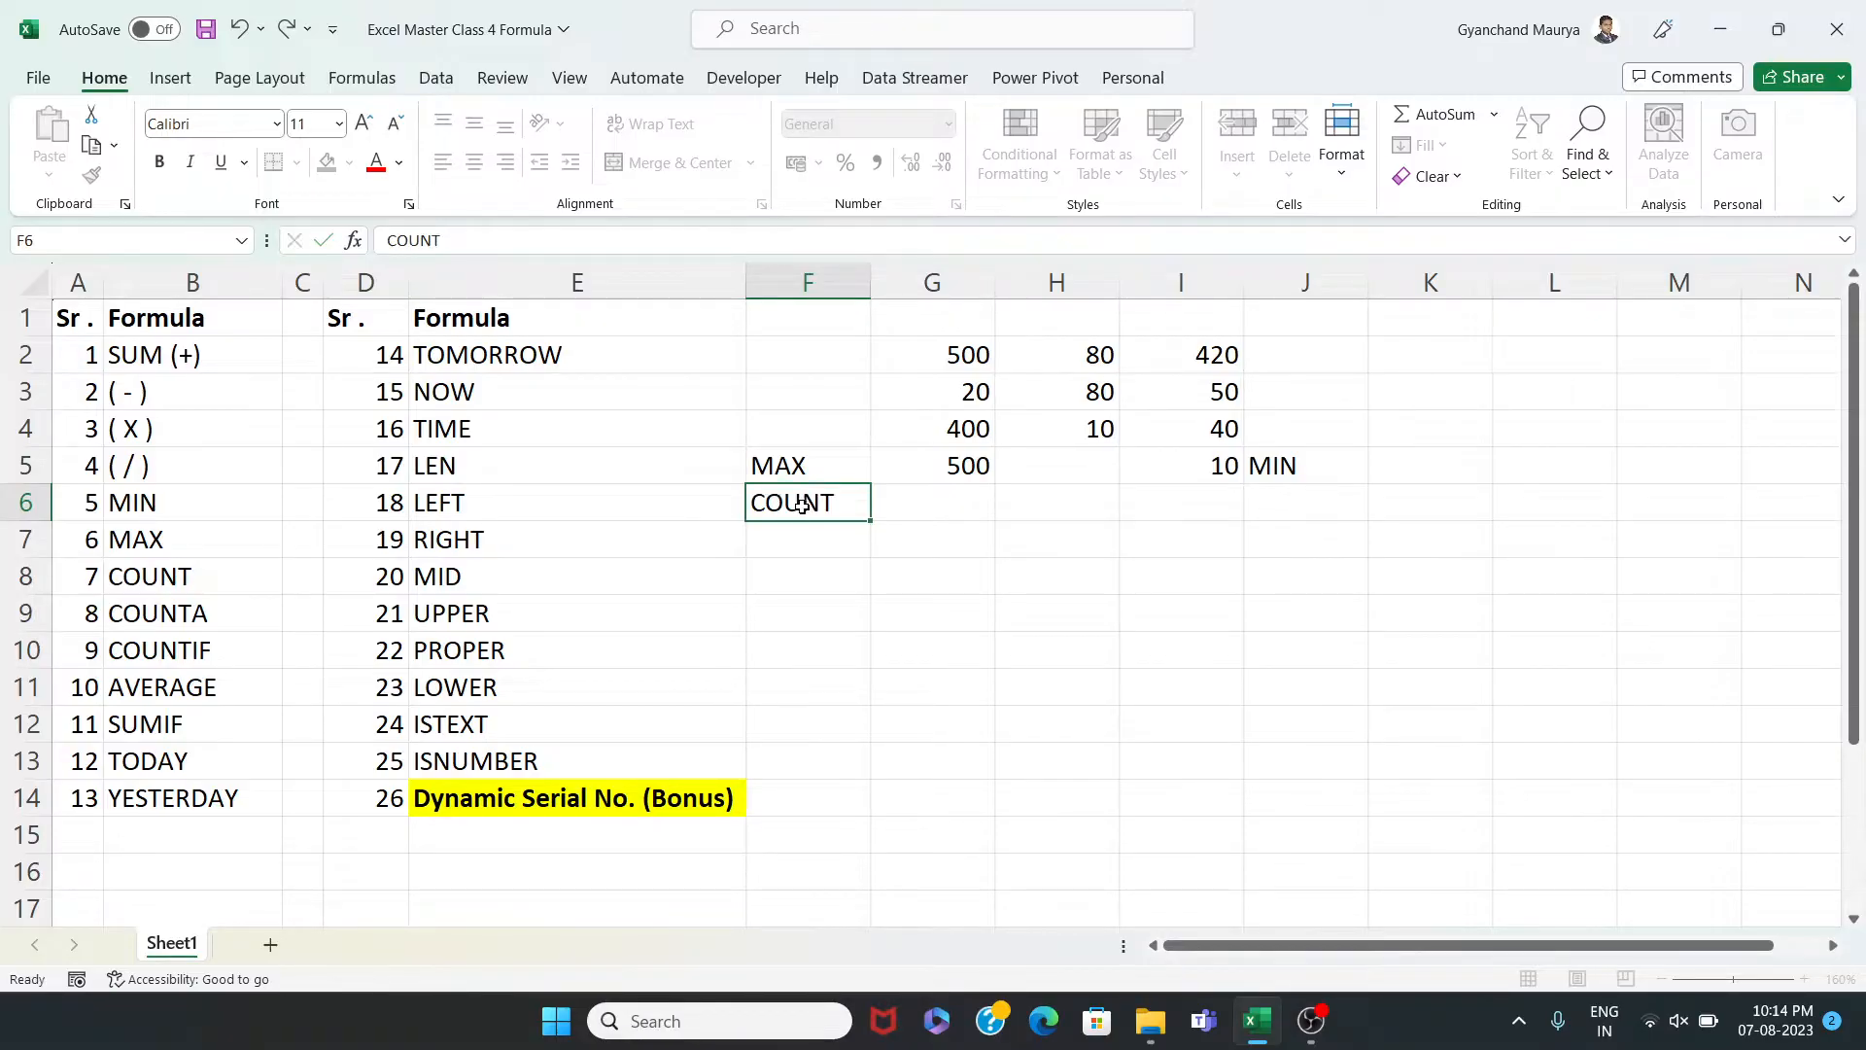
key(Tab)
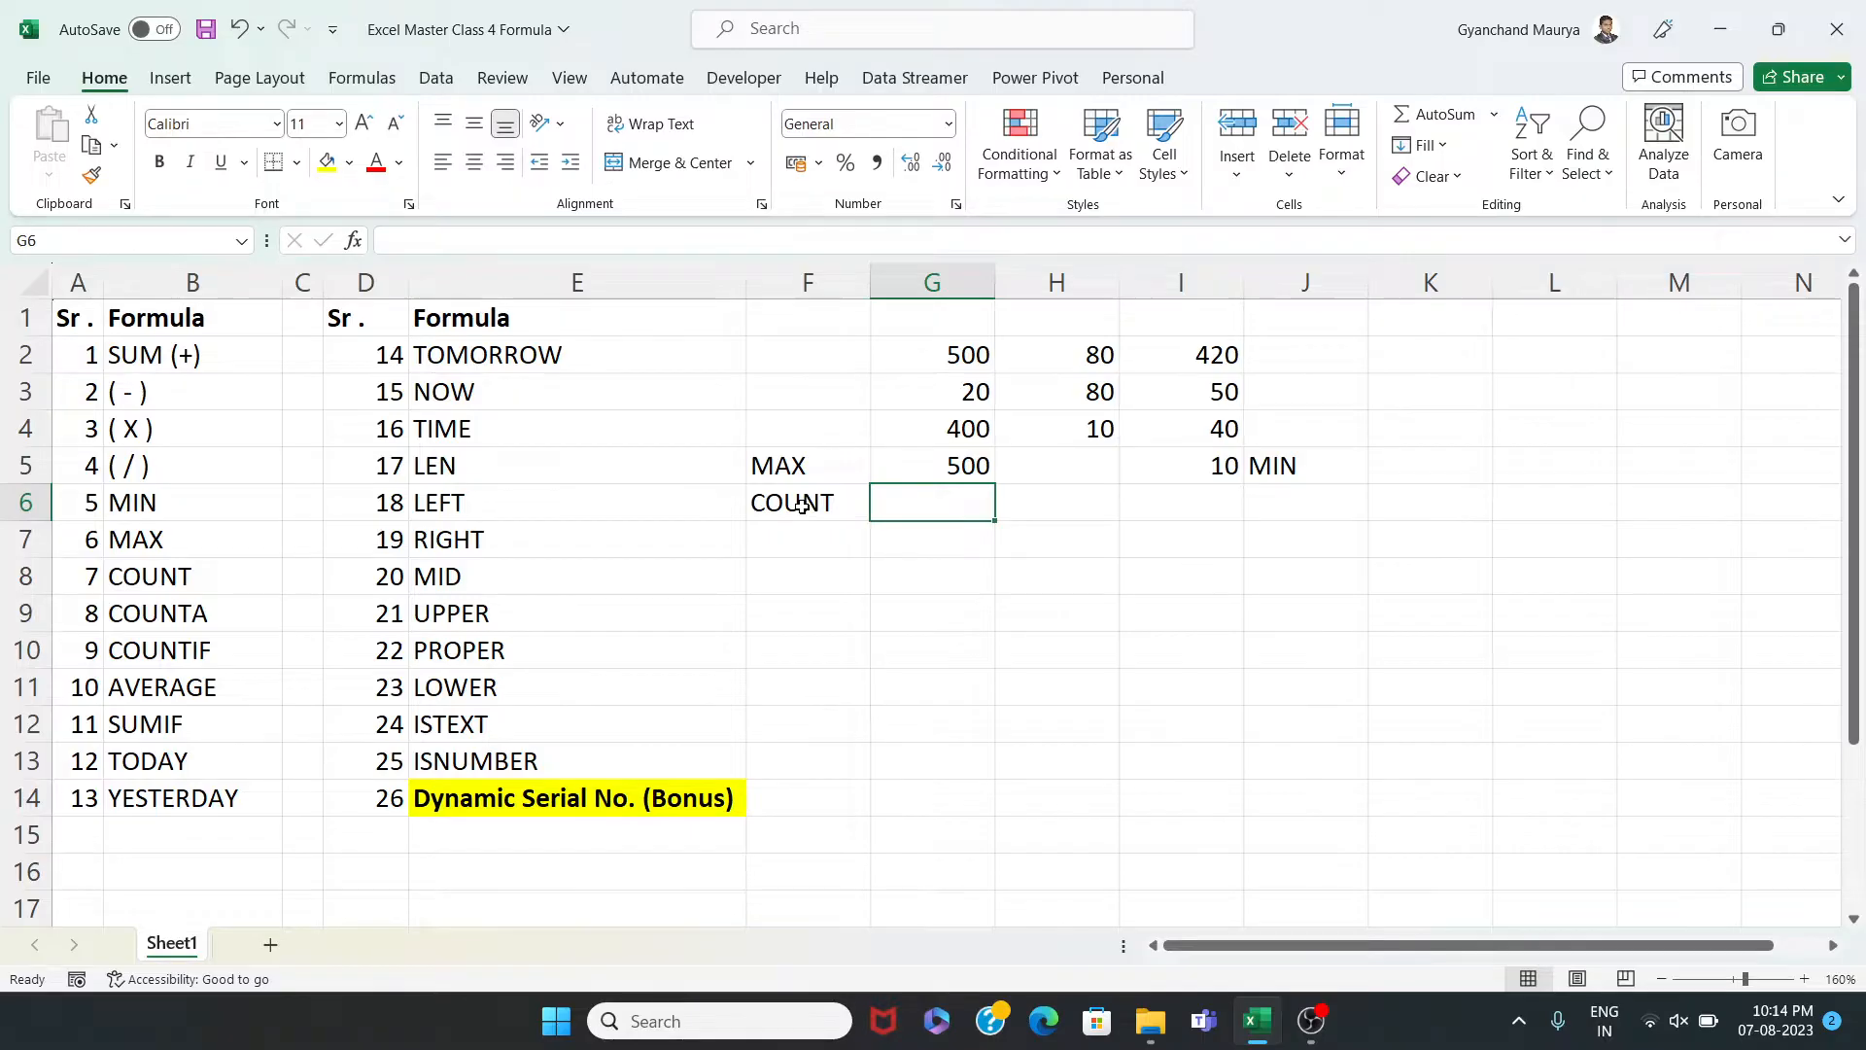
Count the numeric cells at the start of column G with the formula =COUNT(G1:G5) in cell G6
text(=COUN)
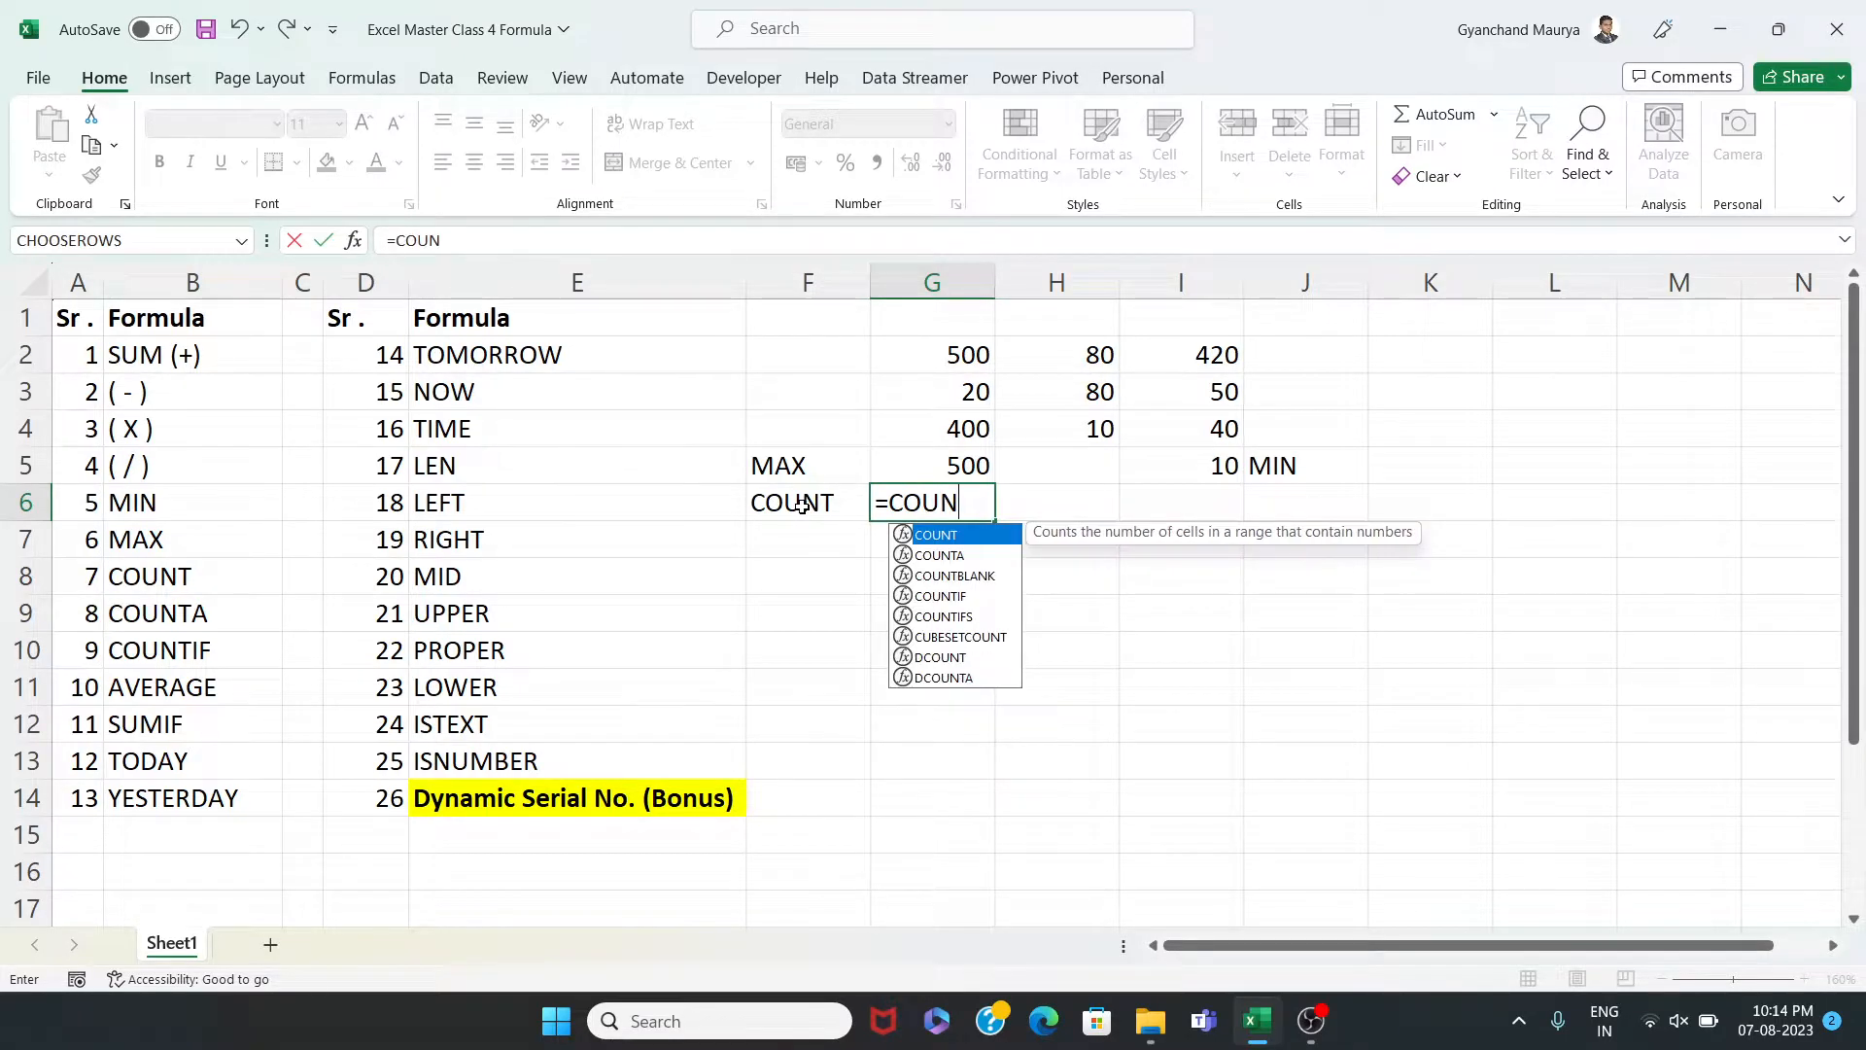
key(Tab)
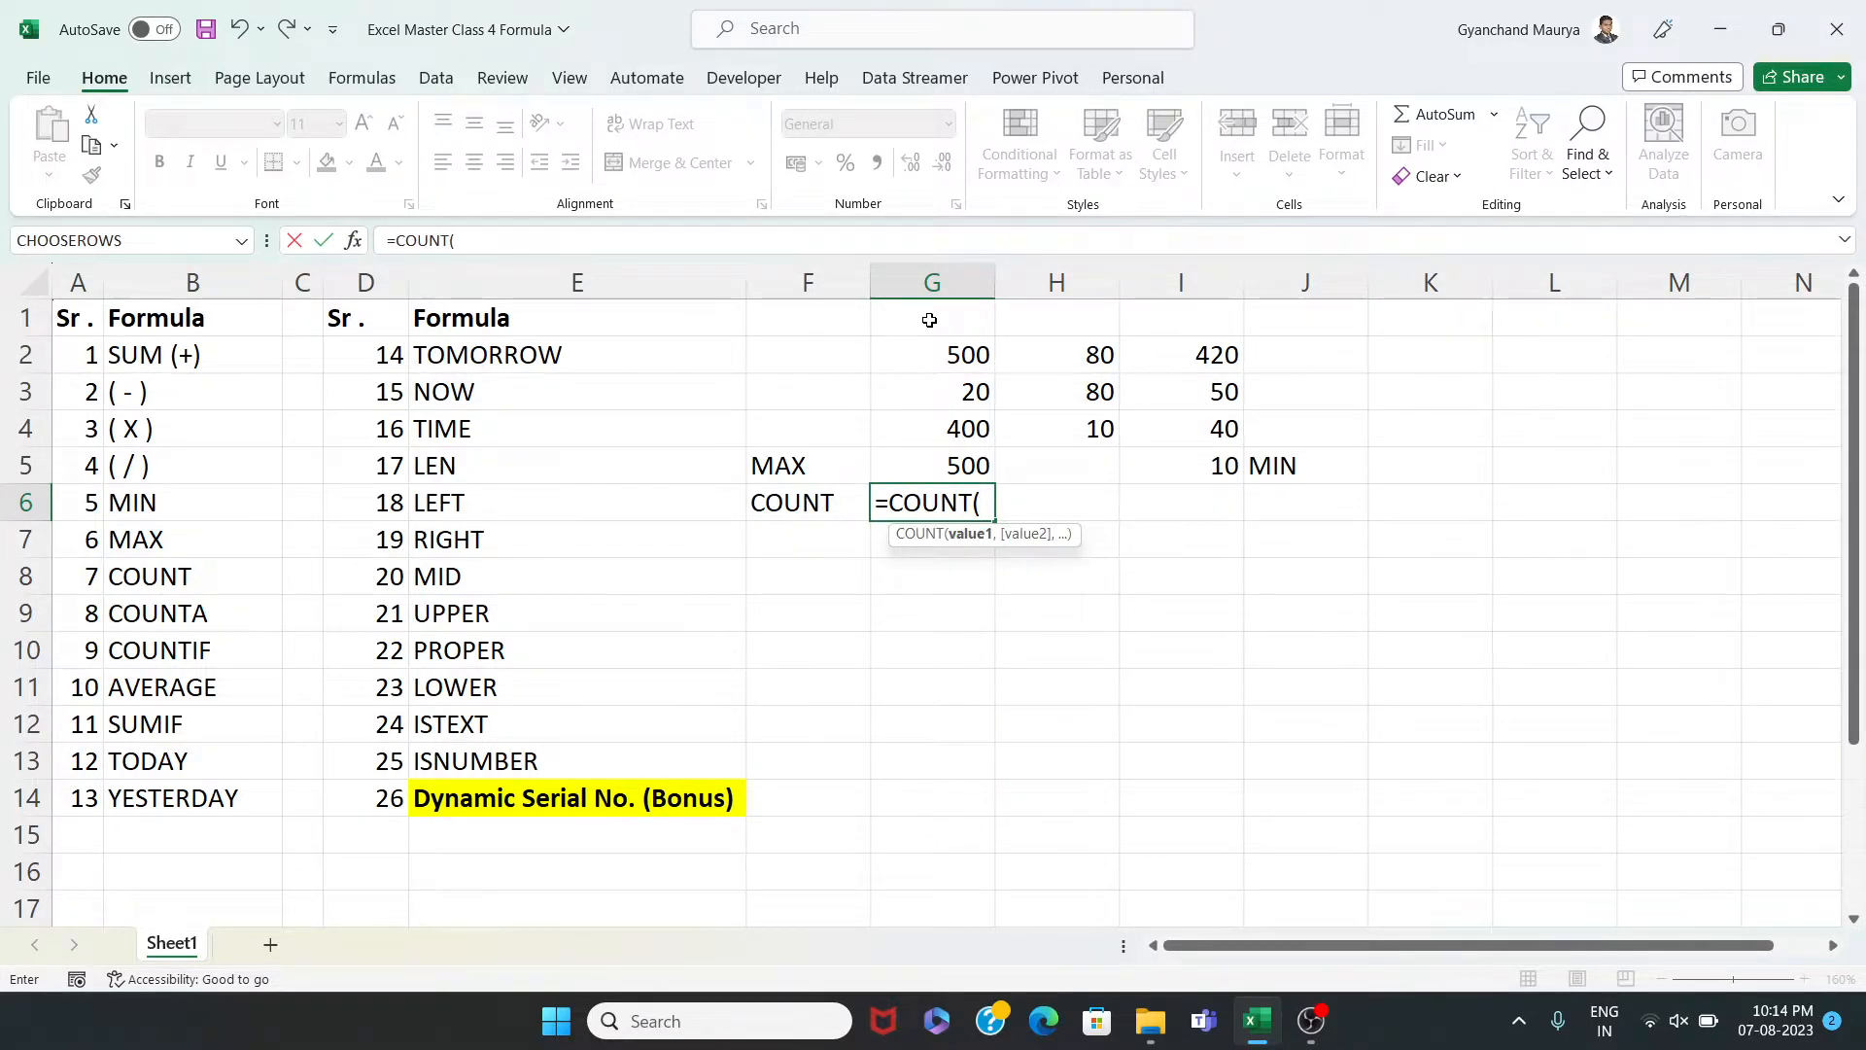
drag(929, 319, 935, 457)
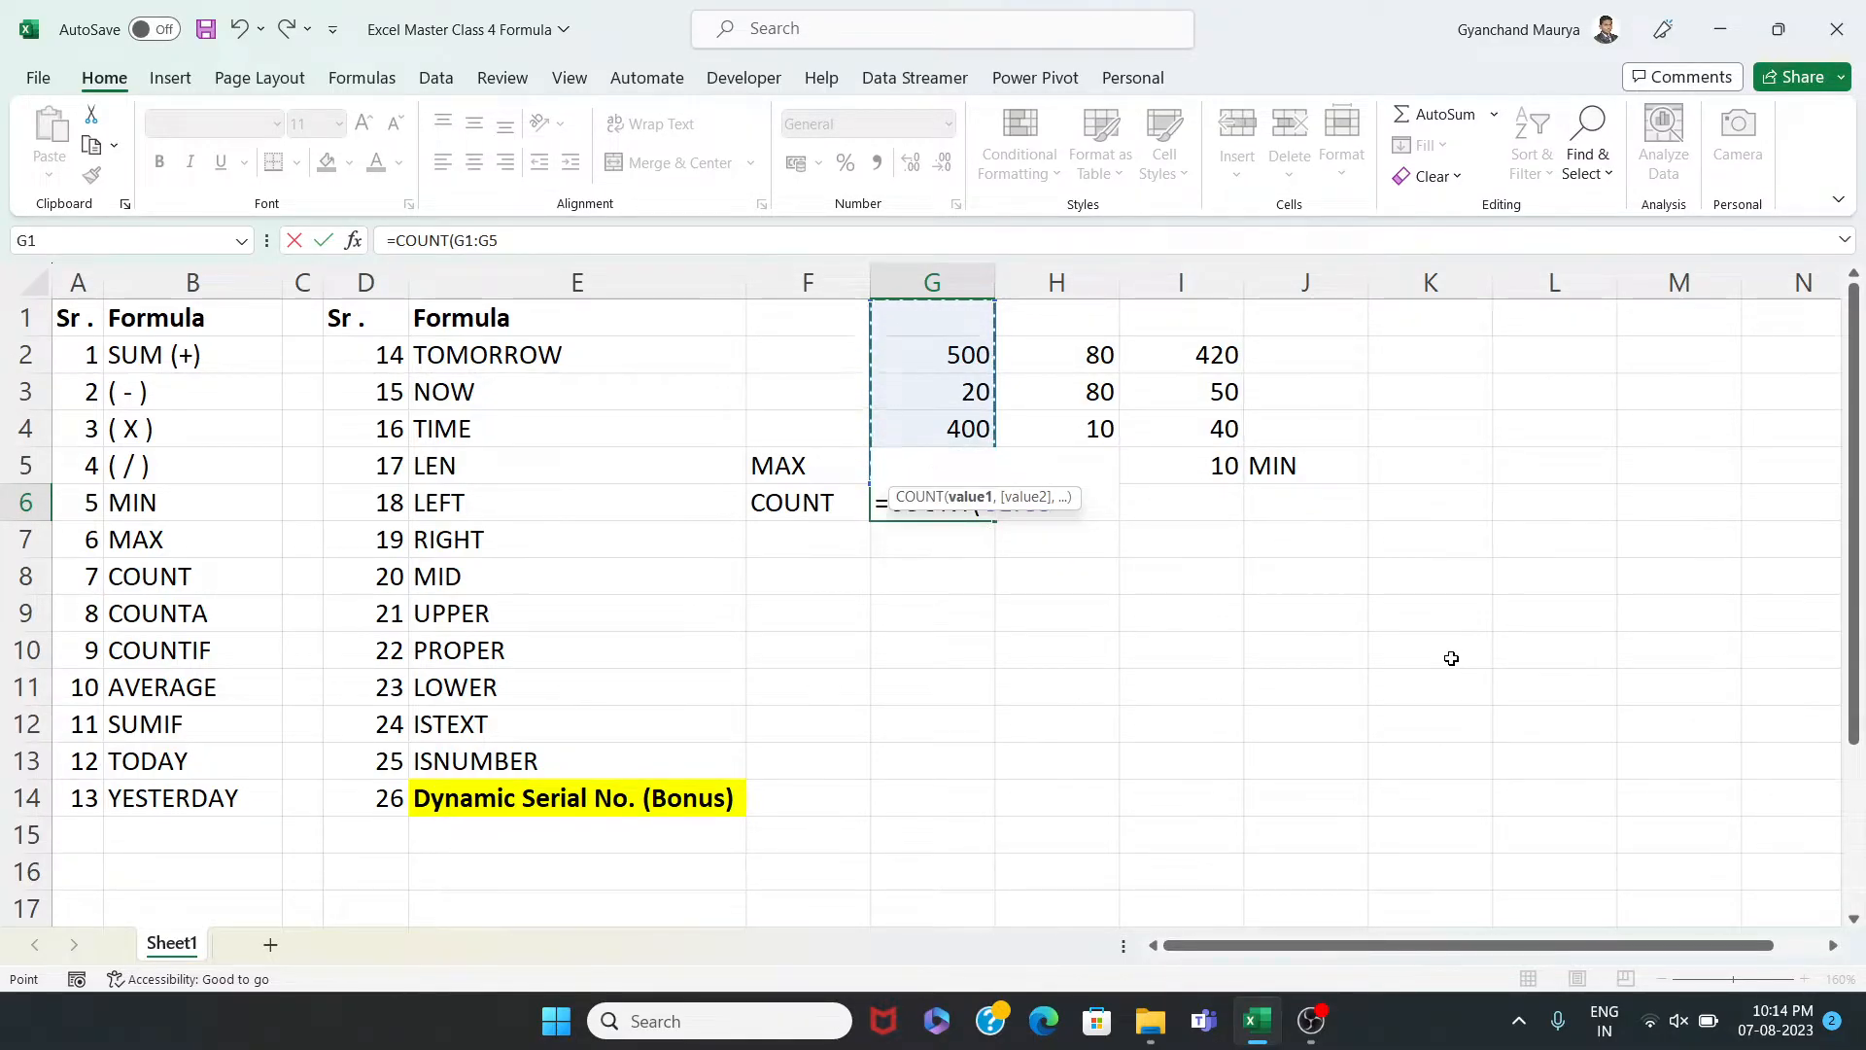
text())
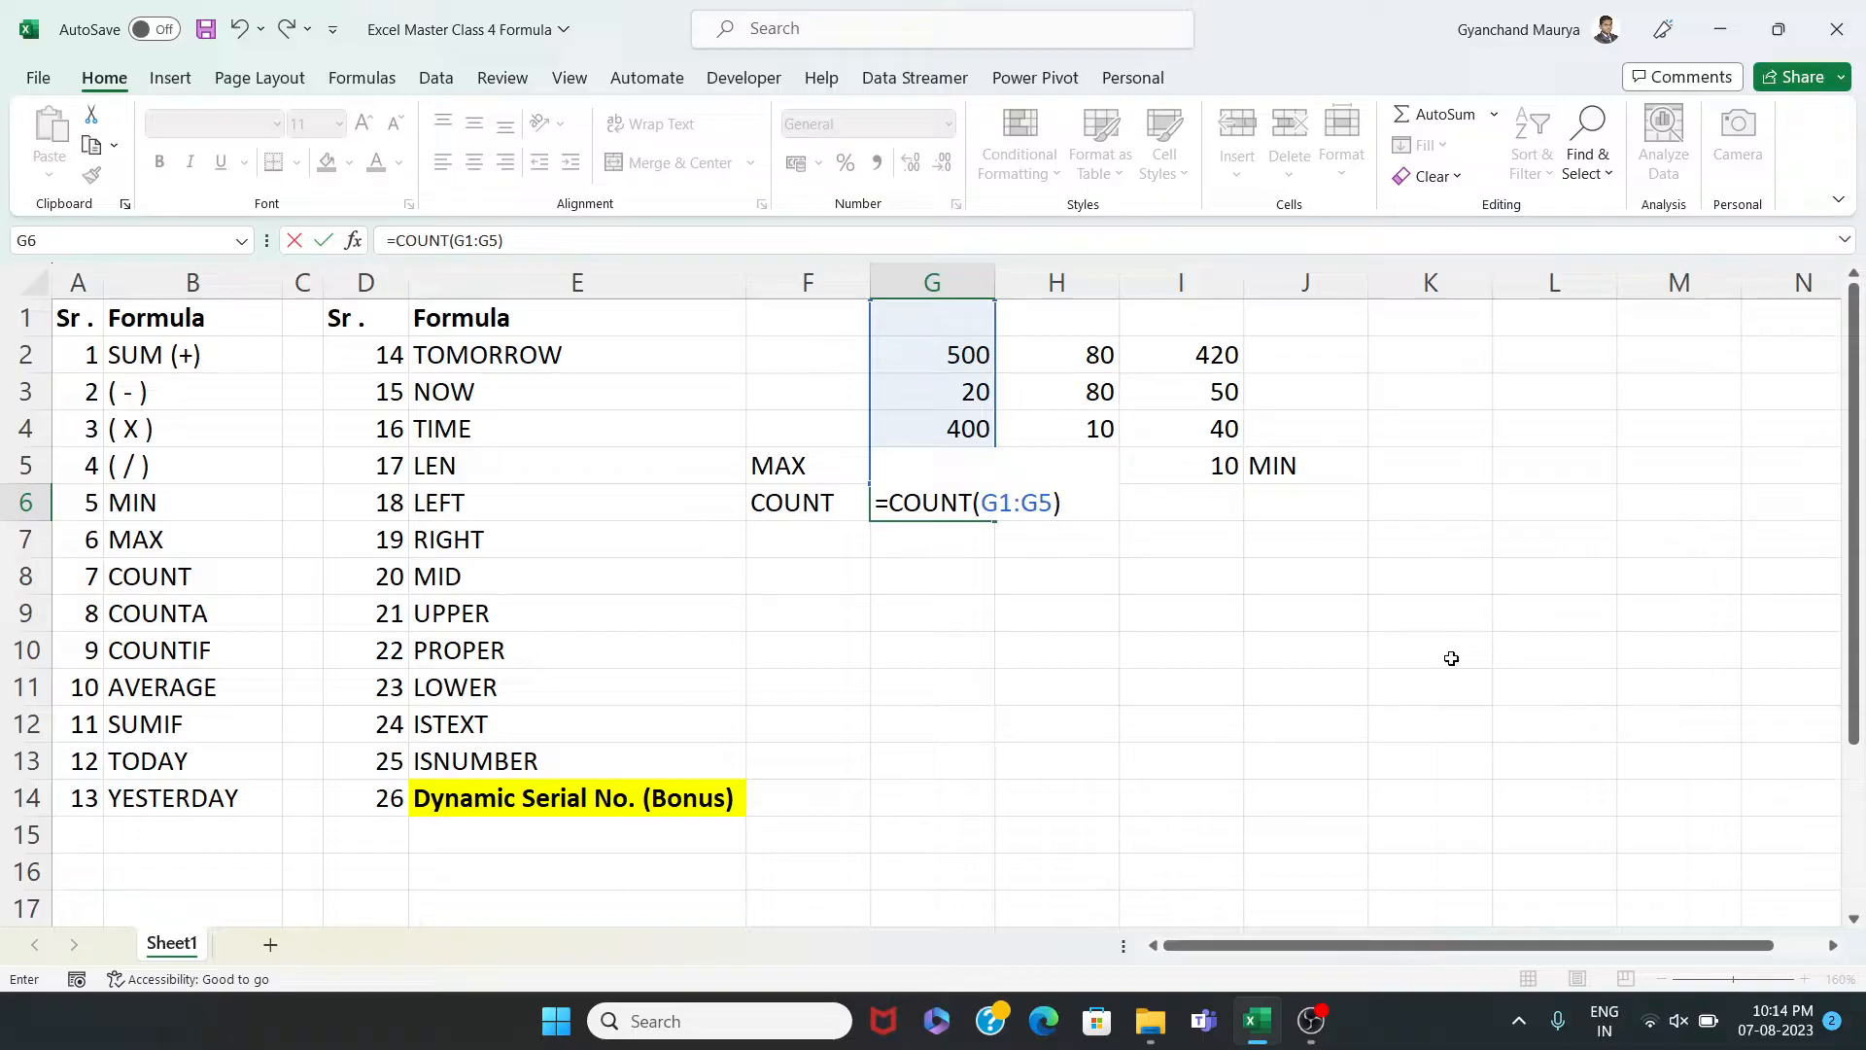
key(Return)
key(Left)
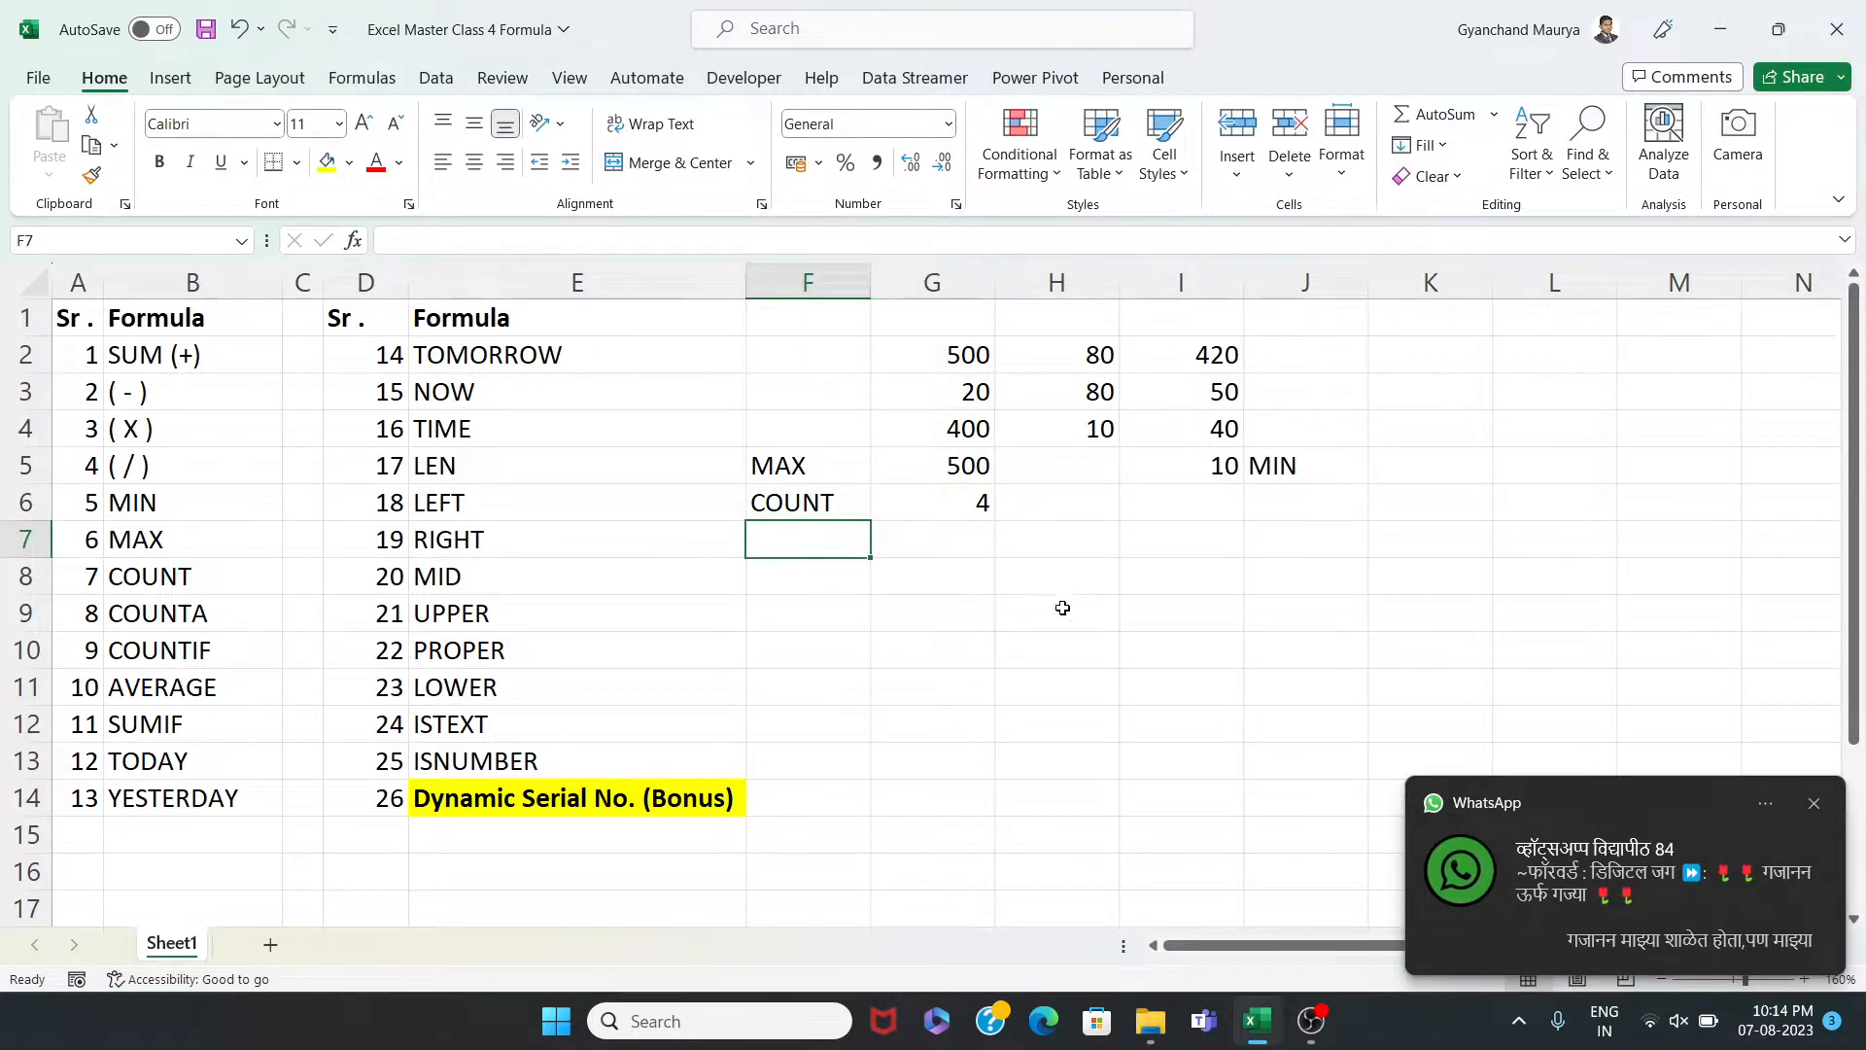
drag(939, 464, 913, 358)
drag(804, 466, 1306, 501)
key(ctrl+q)
key(Escape)
Make the COUNT label and its formula cell, F6:G6, bold
drag(833, 499, 974, 513)
key(ctrl+b)
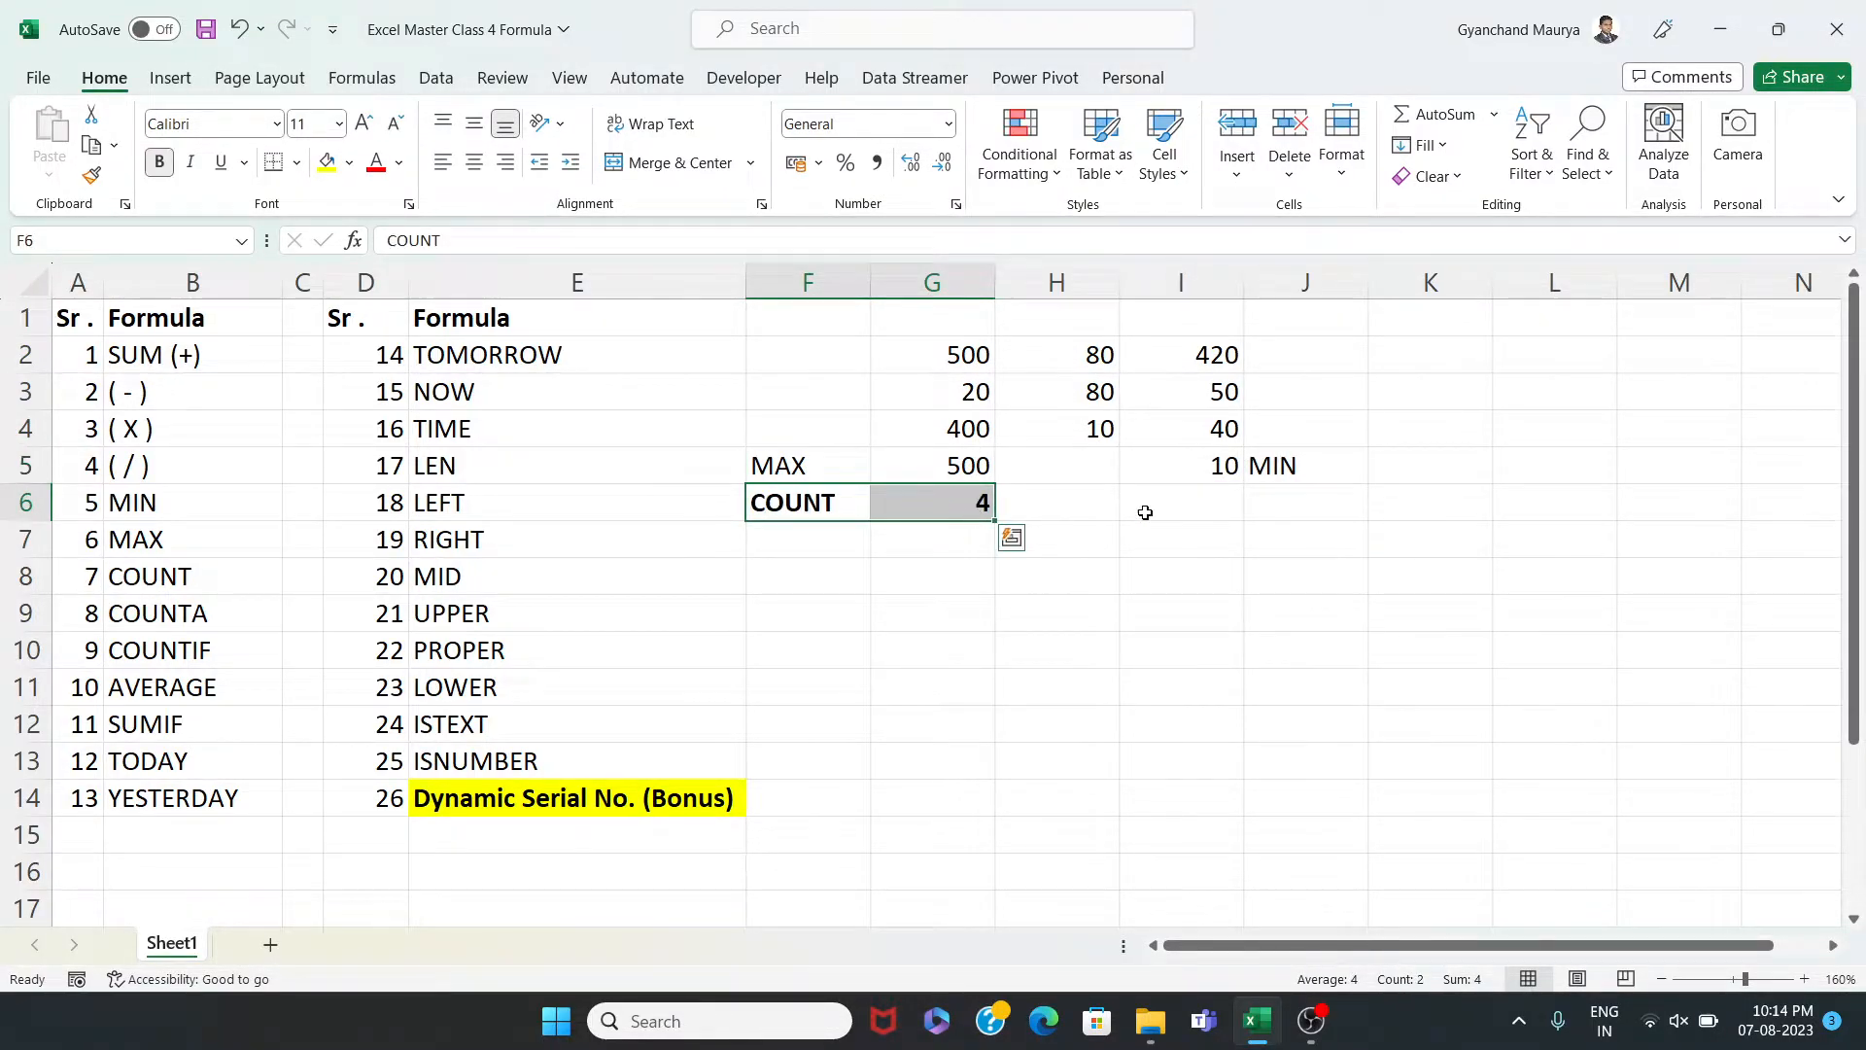
click(1133, 512)
click(789, 543)
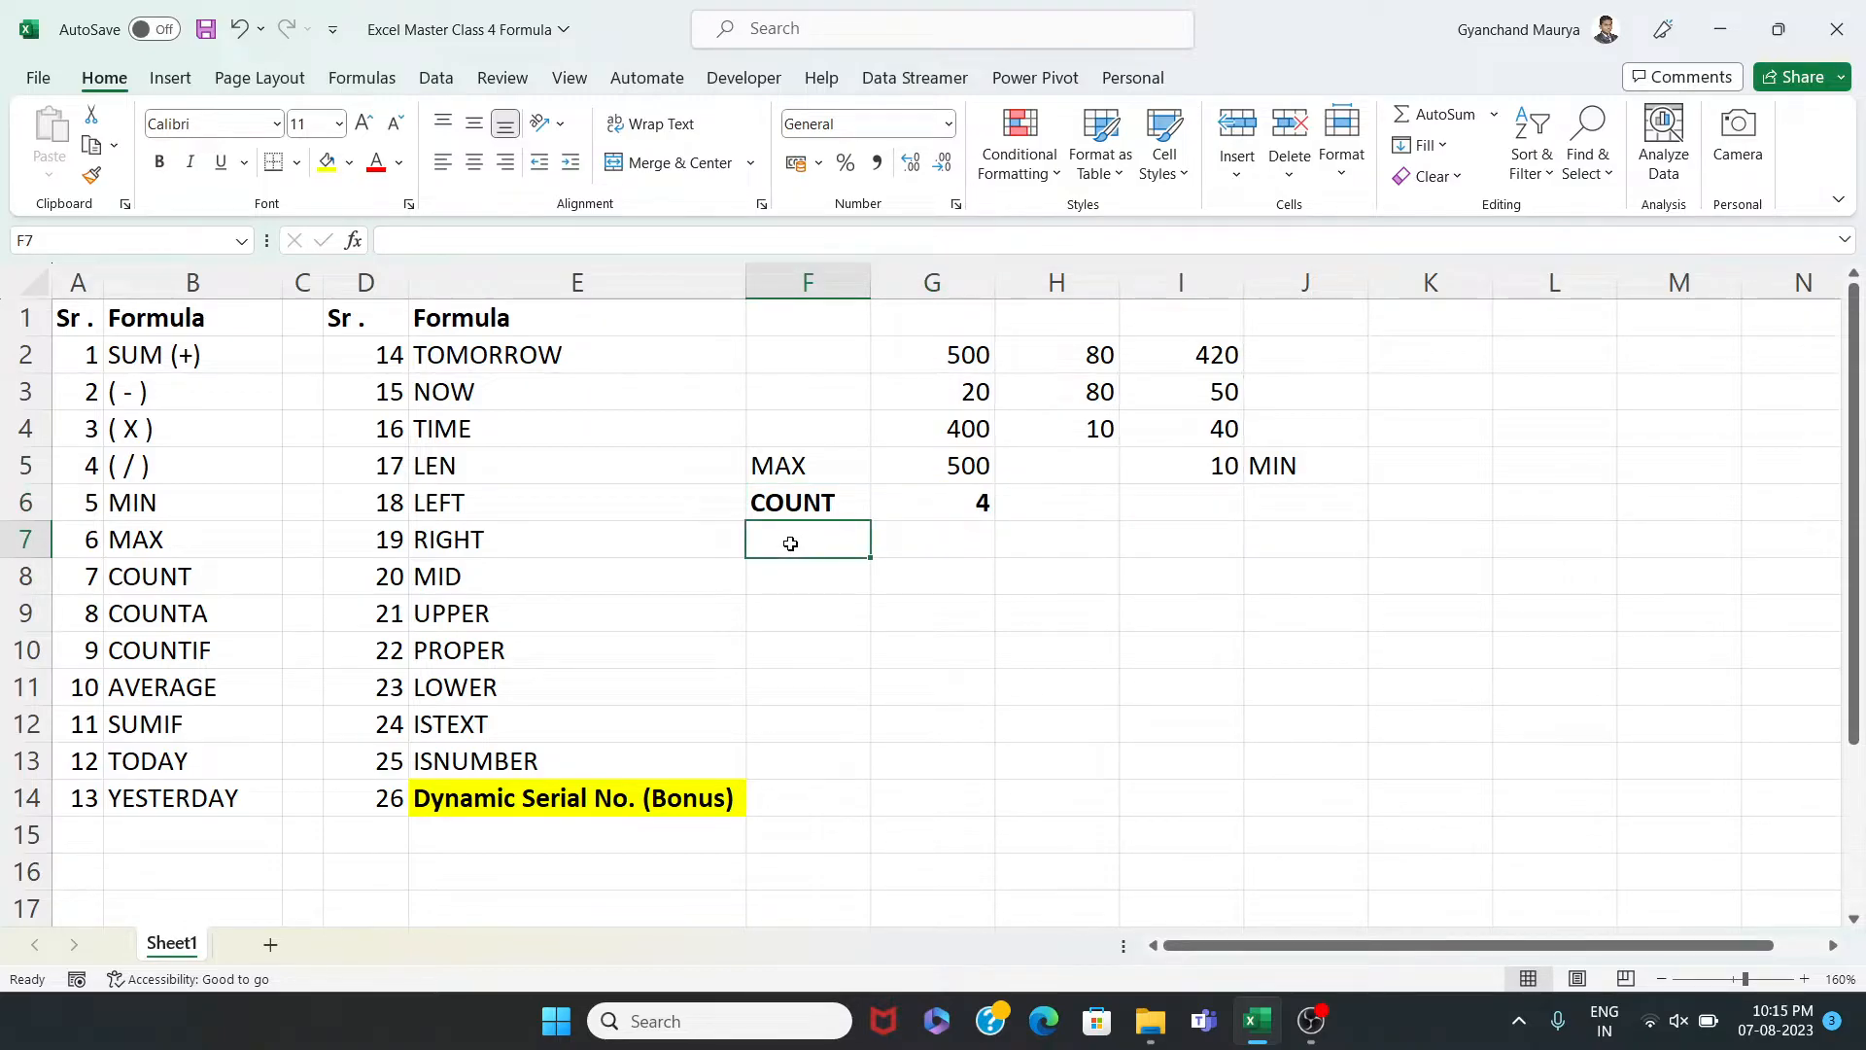
Enter the number 8 in cell G1 to test the COUNT formula with another numeric cell
click(961, 320)
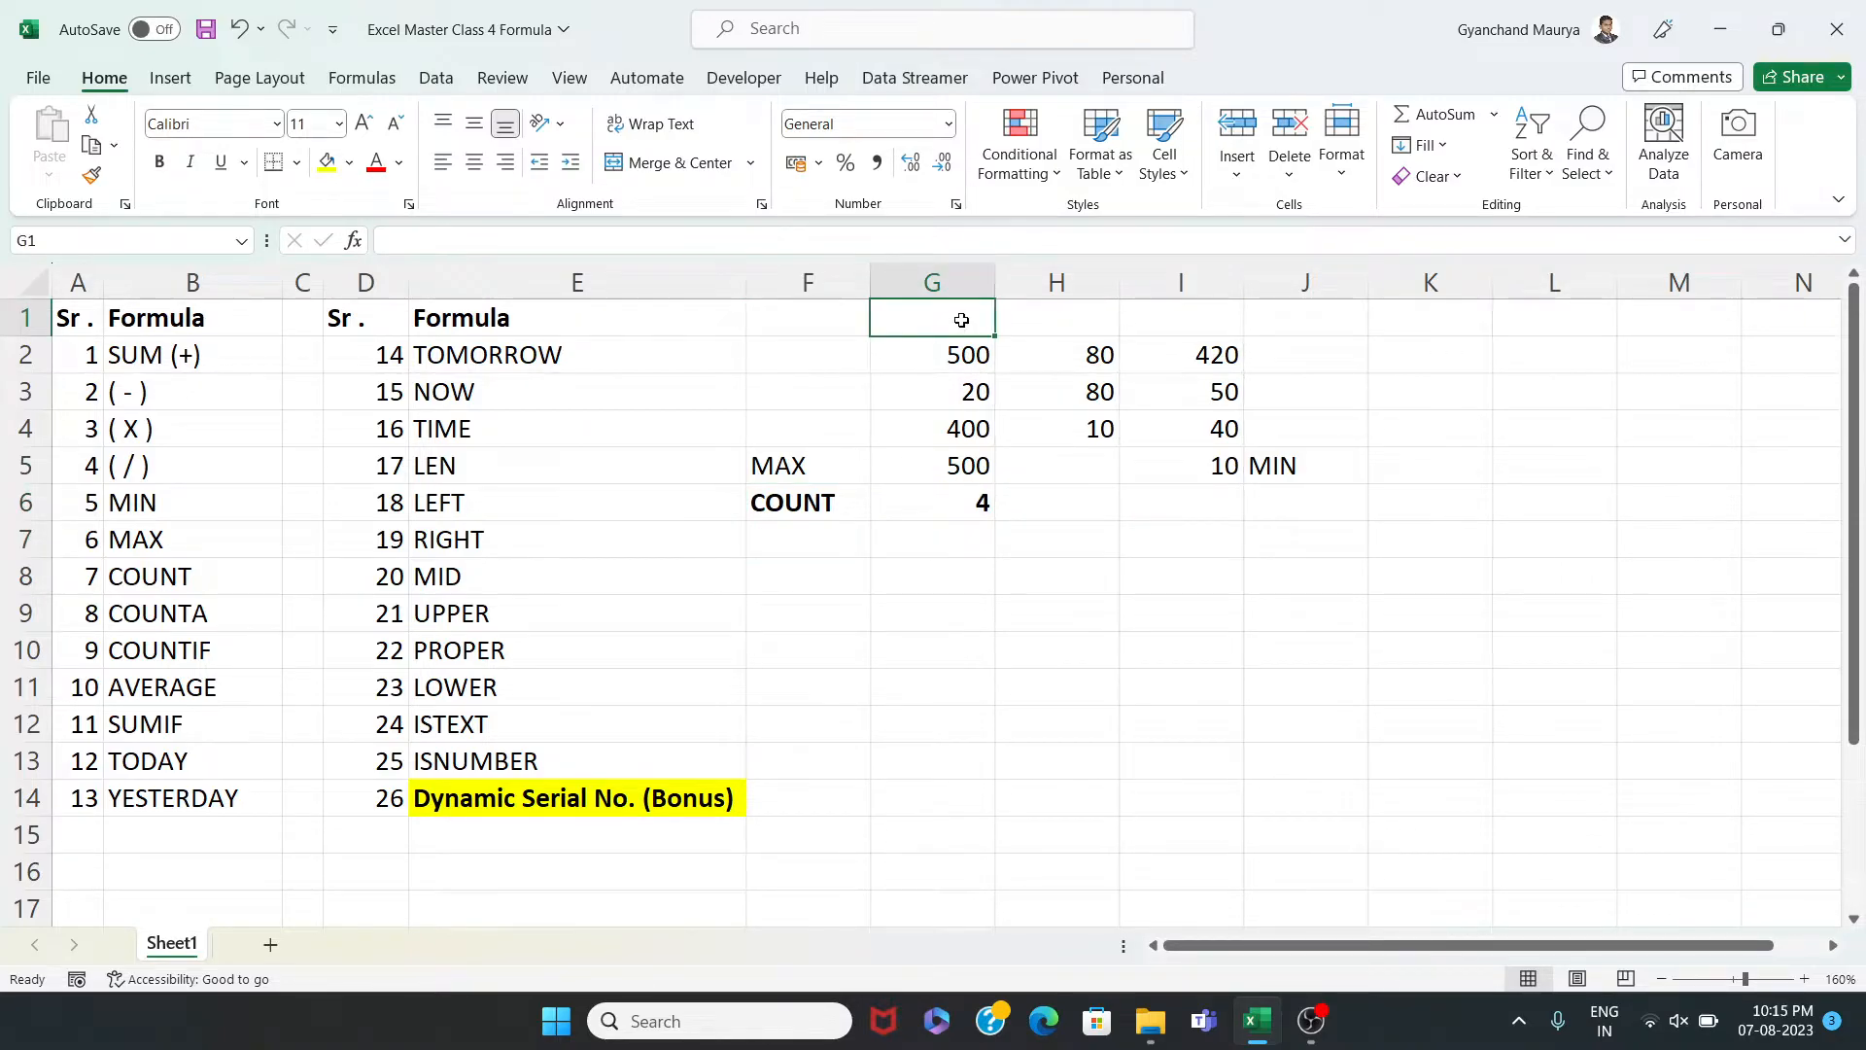
text(8)
key(Return)
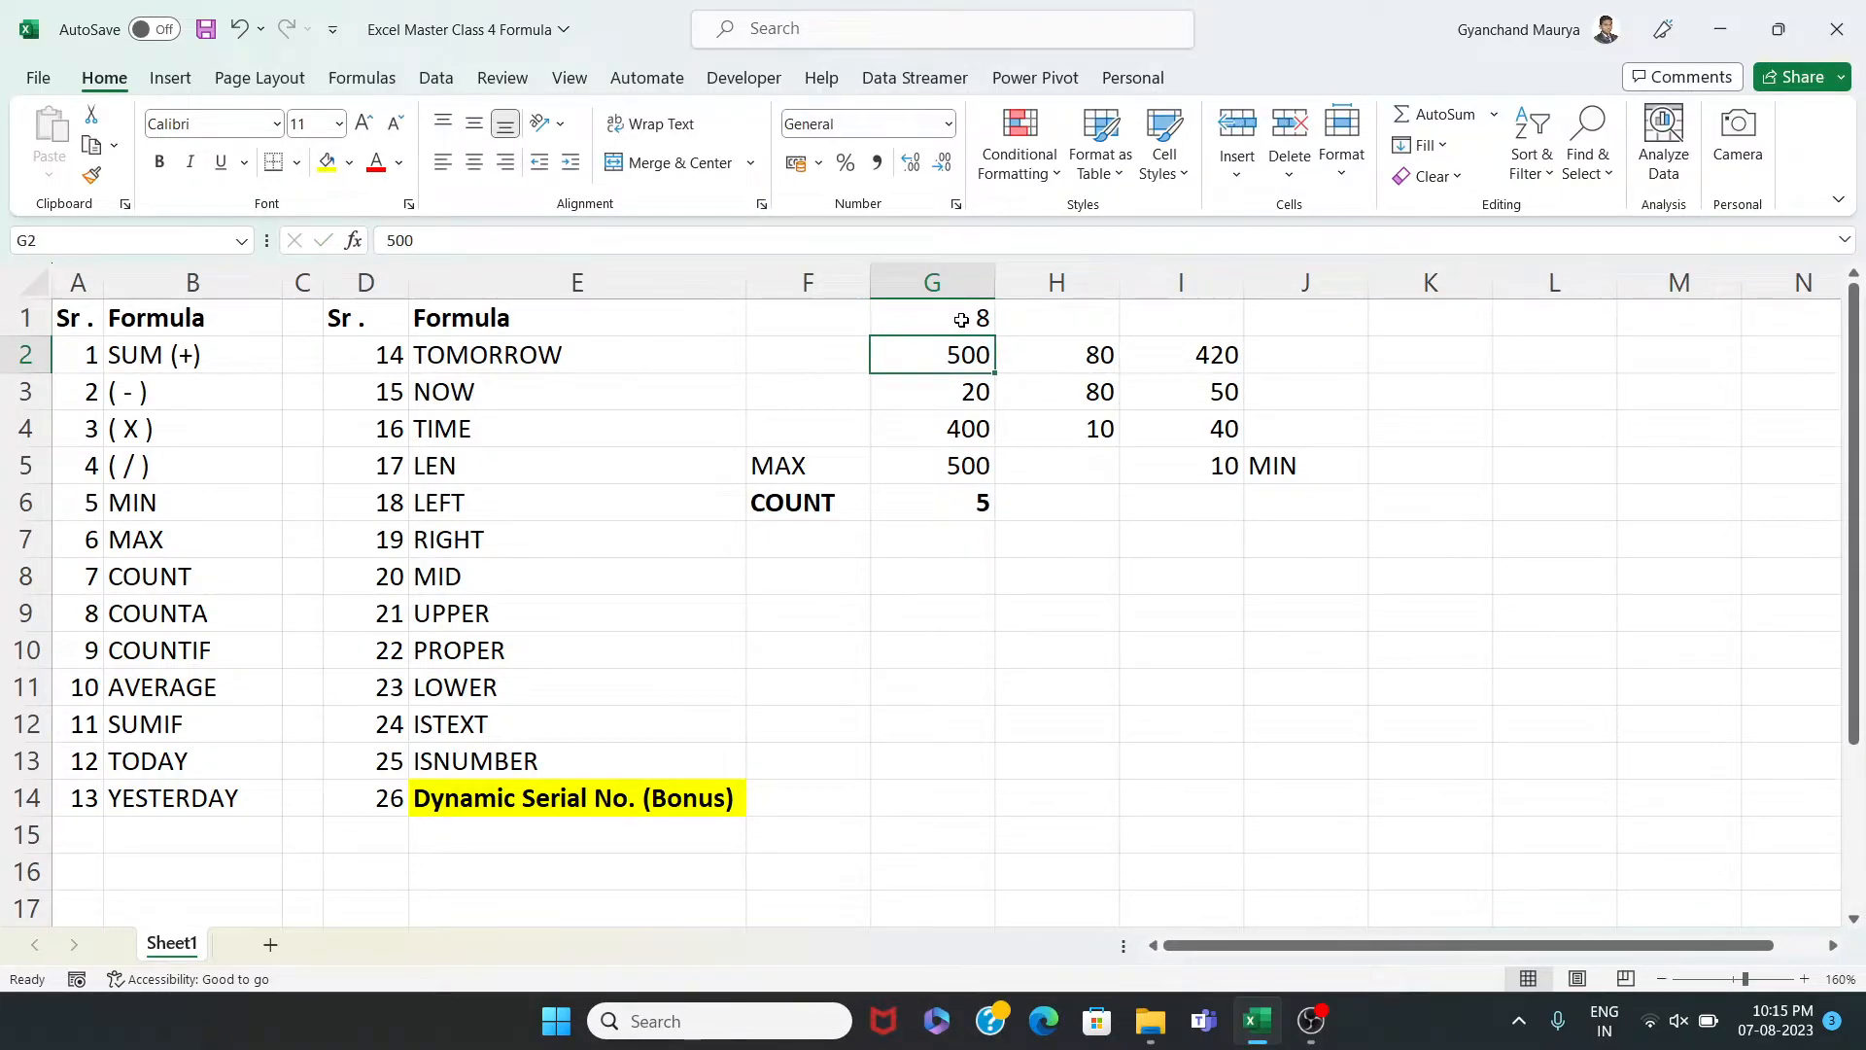
Replace the value in cell G1 with the letter D and check the COUNT row, F6:G6
click(961, 321)
text(D)
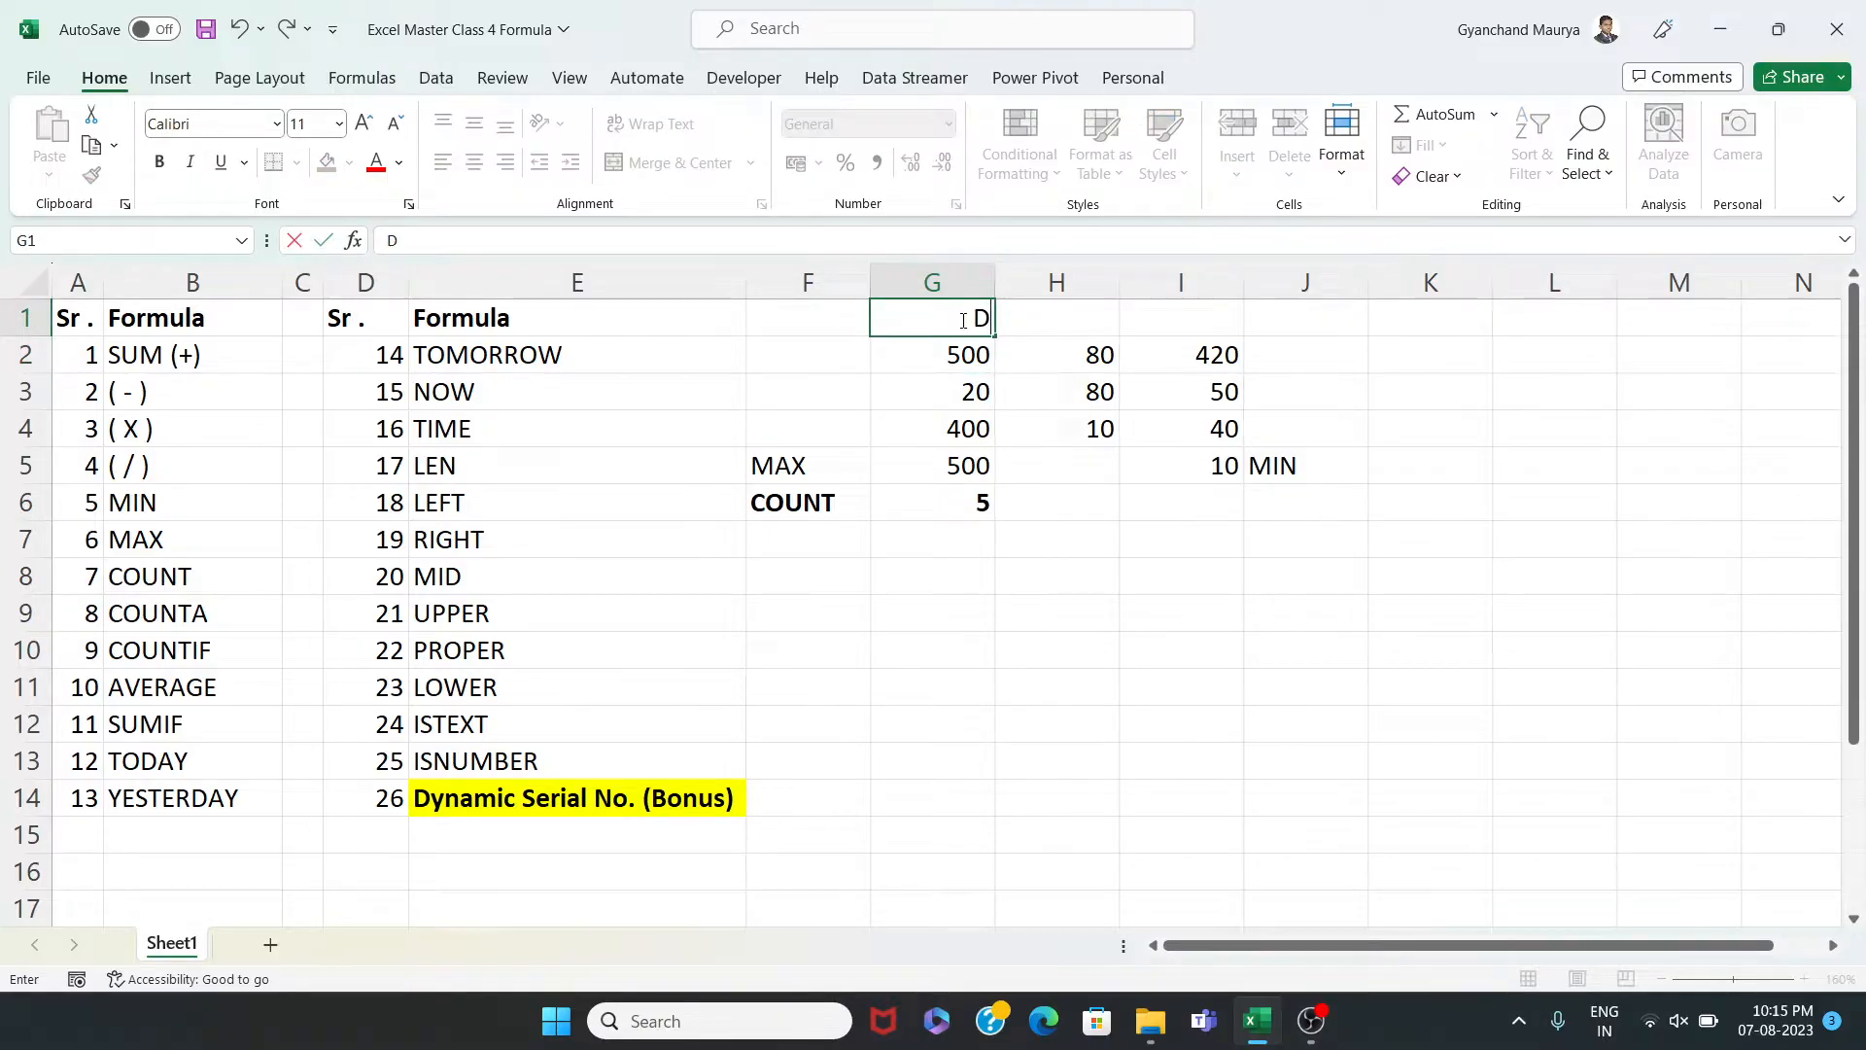
key(Return)
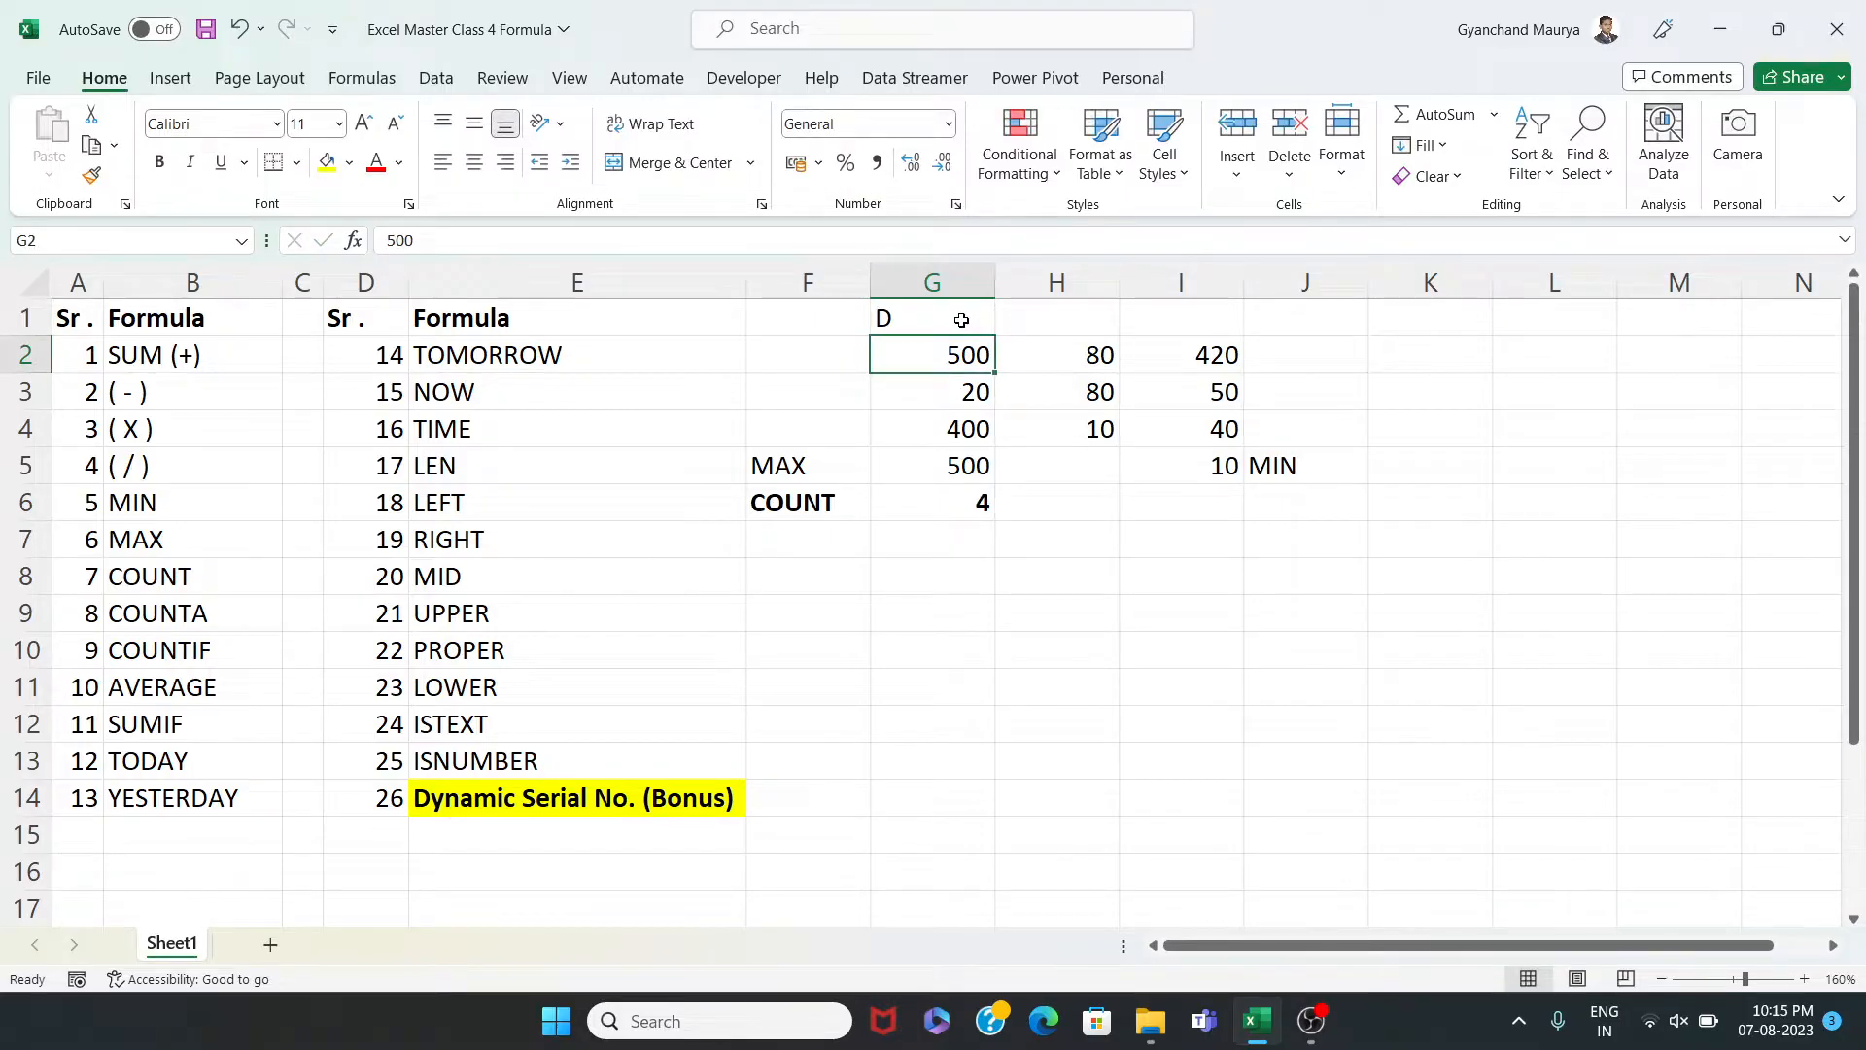
drag(800, 506, 980, 502)
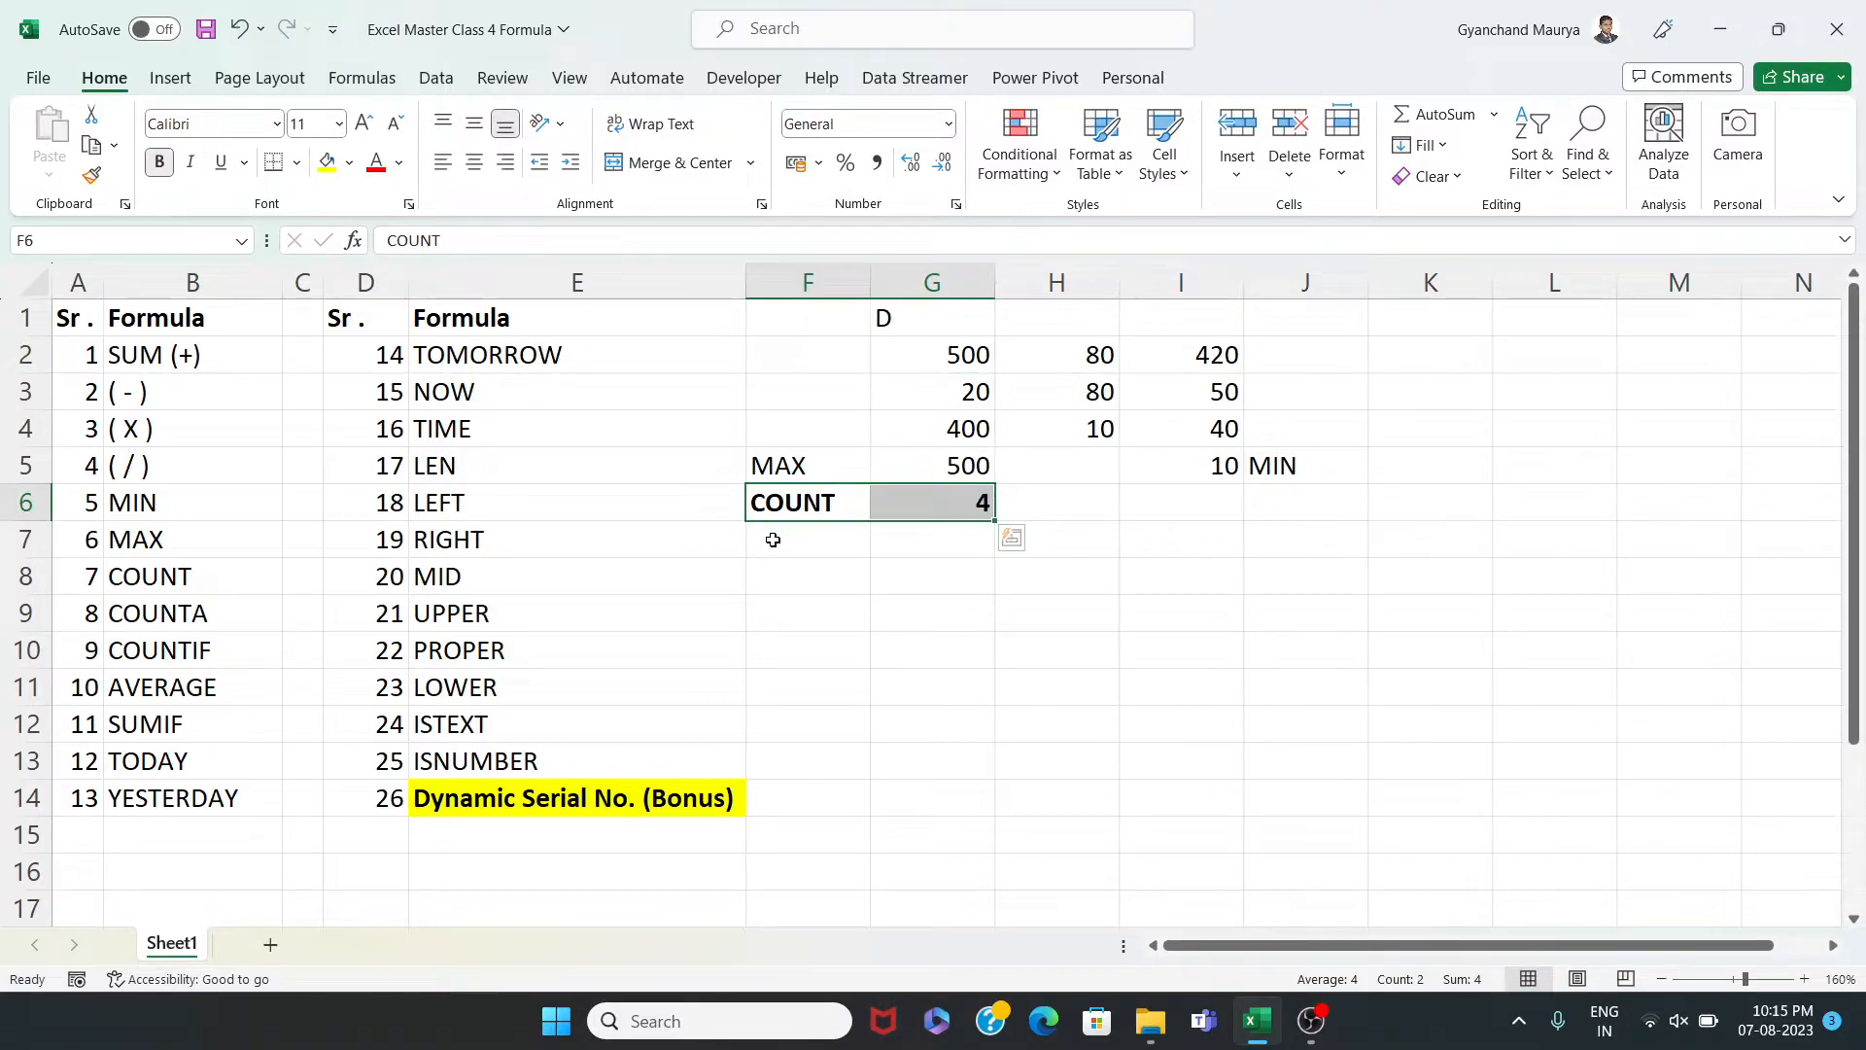
Count the non-empty cells with the formula =COUNTA(G1:G5) below the COUNT row and move that formula cell from F7 to G7
click(820, 536)
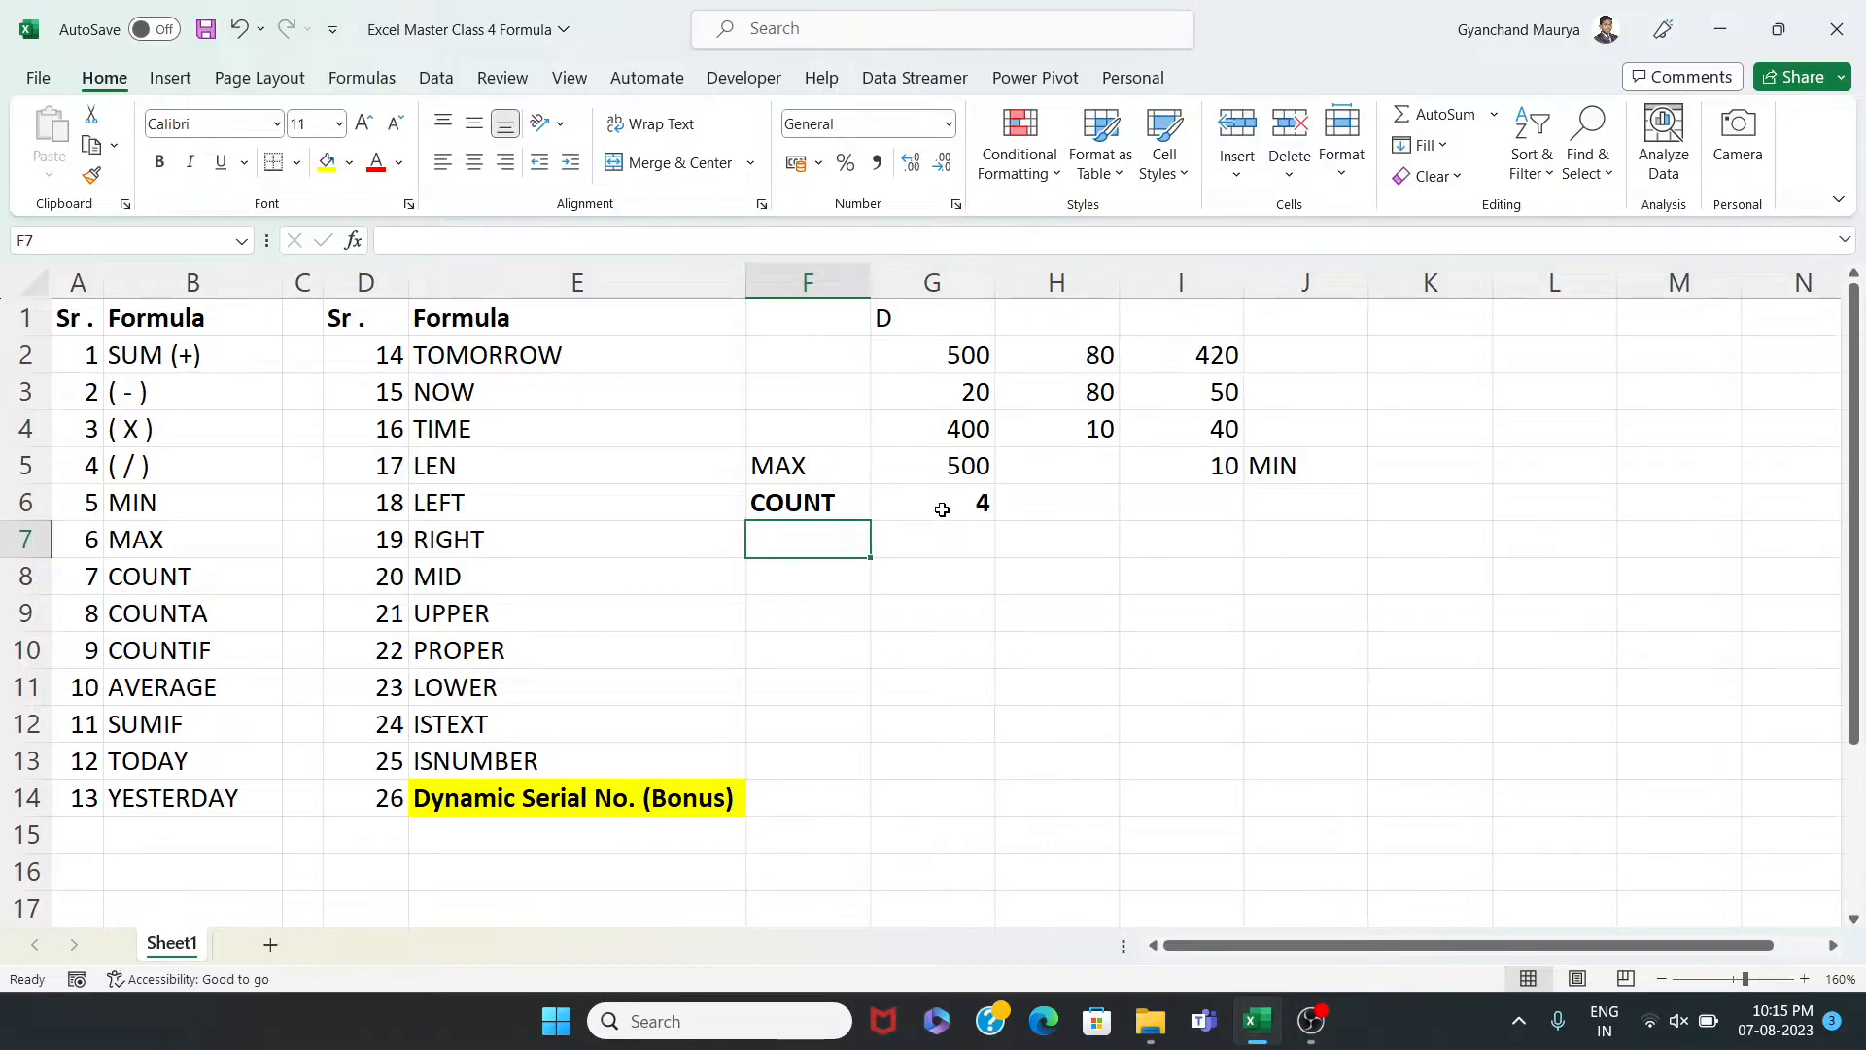
text(=COUYN)
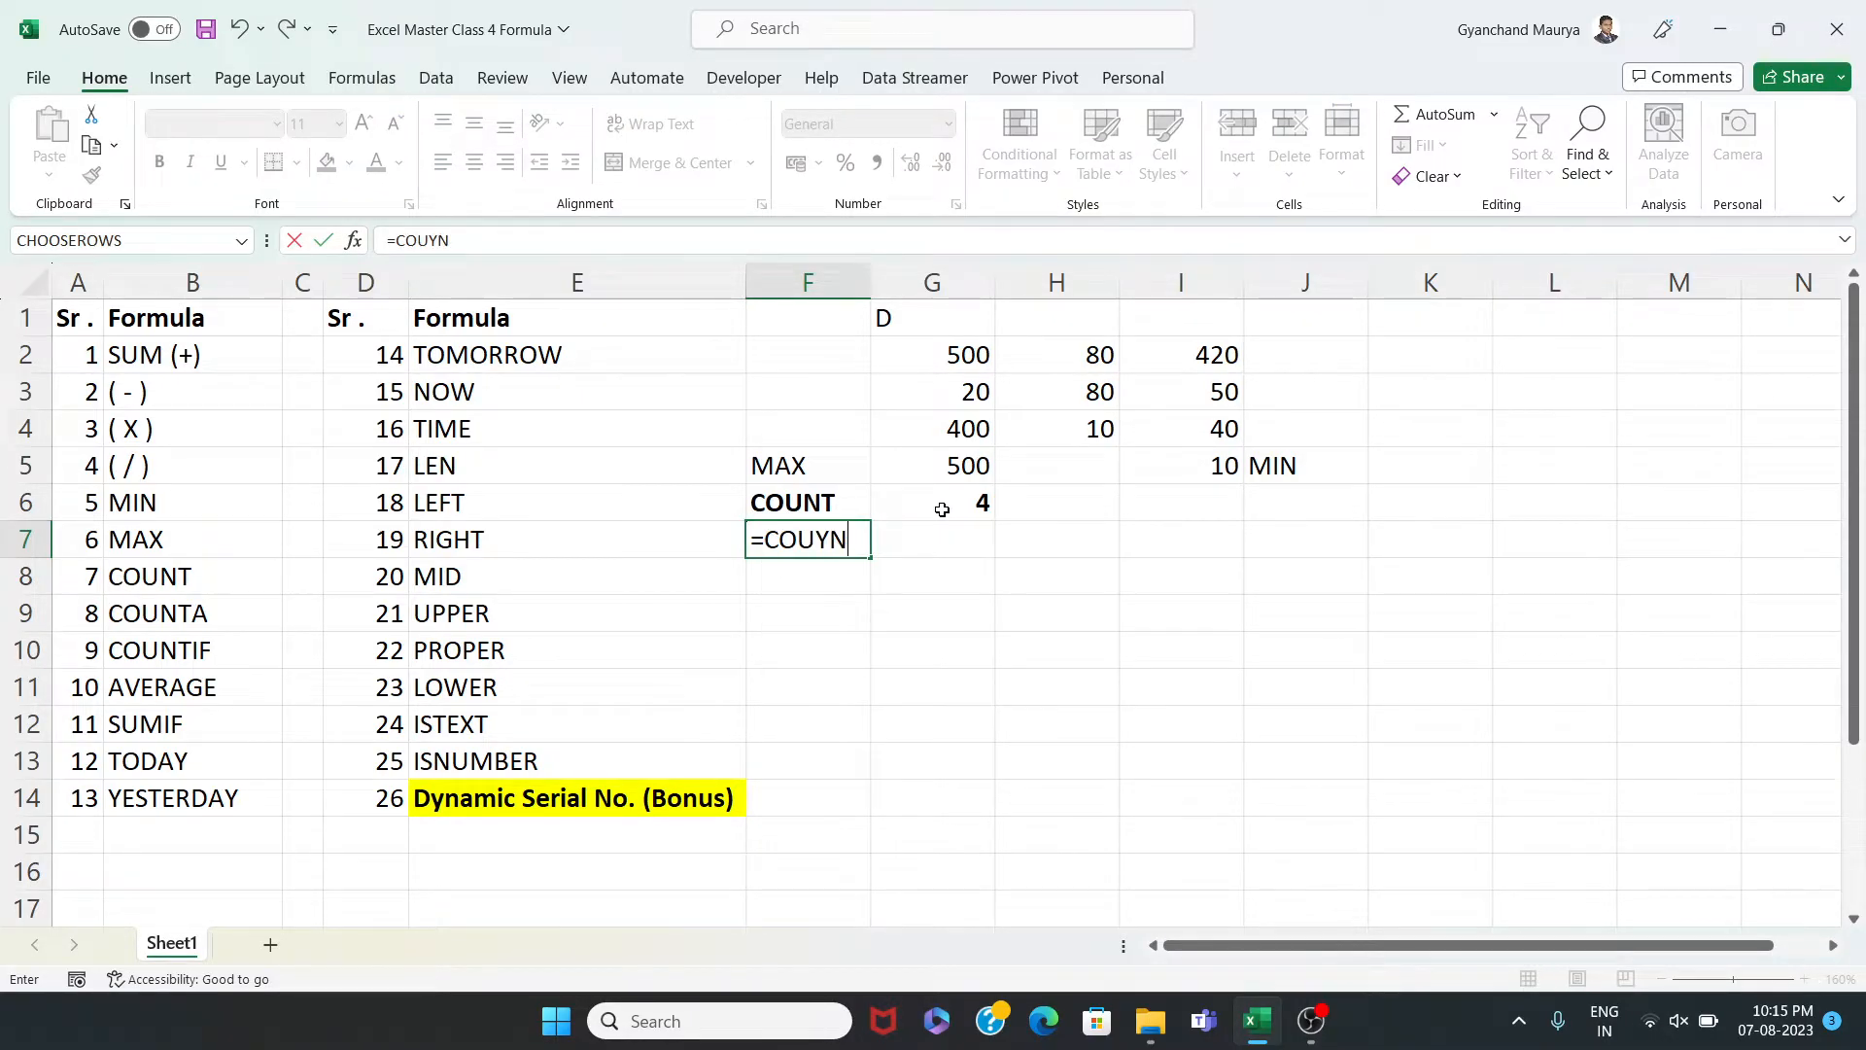
key(BackSpace)
key(BackSpace)
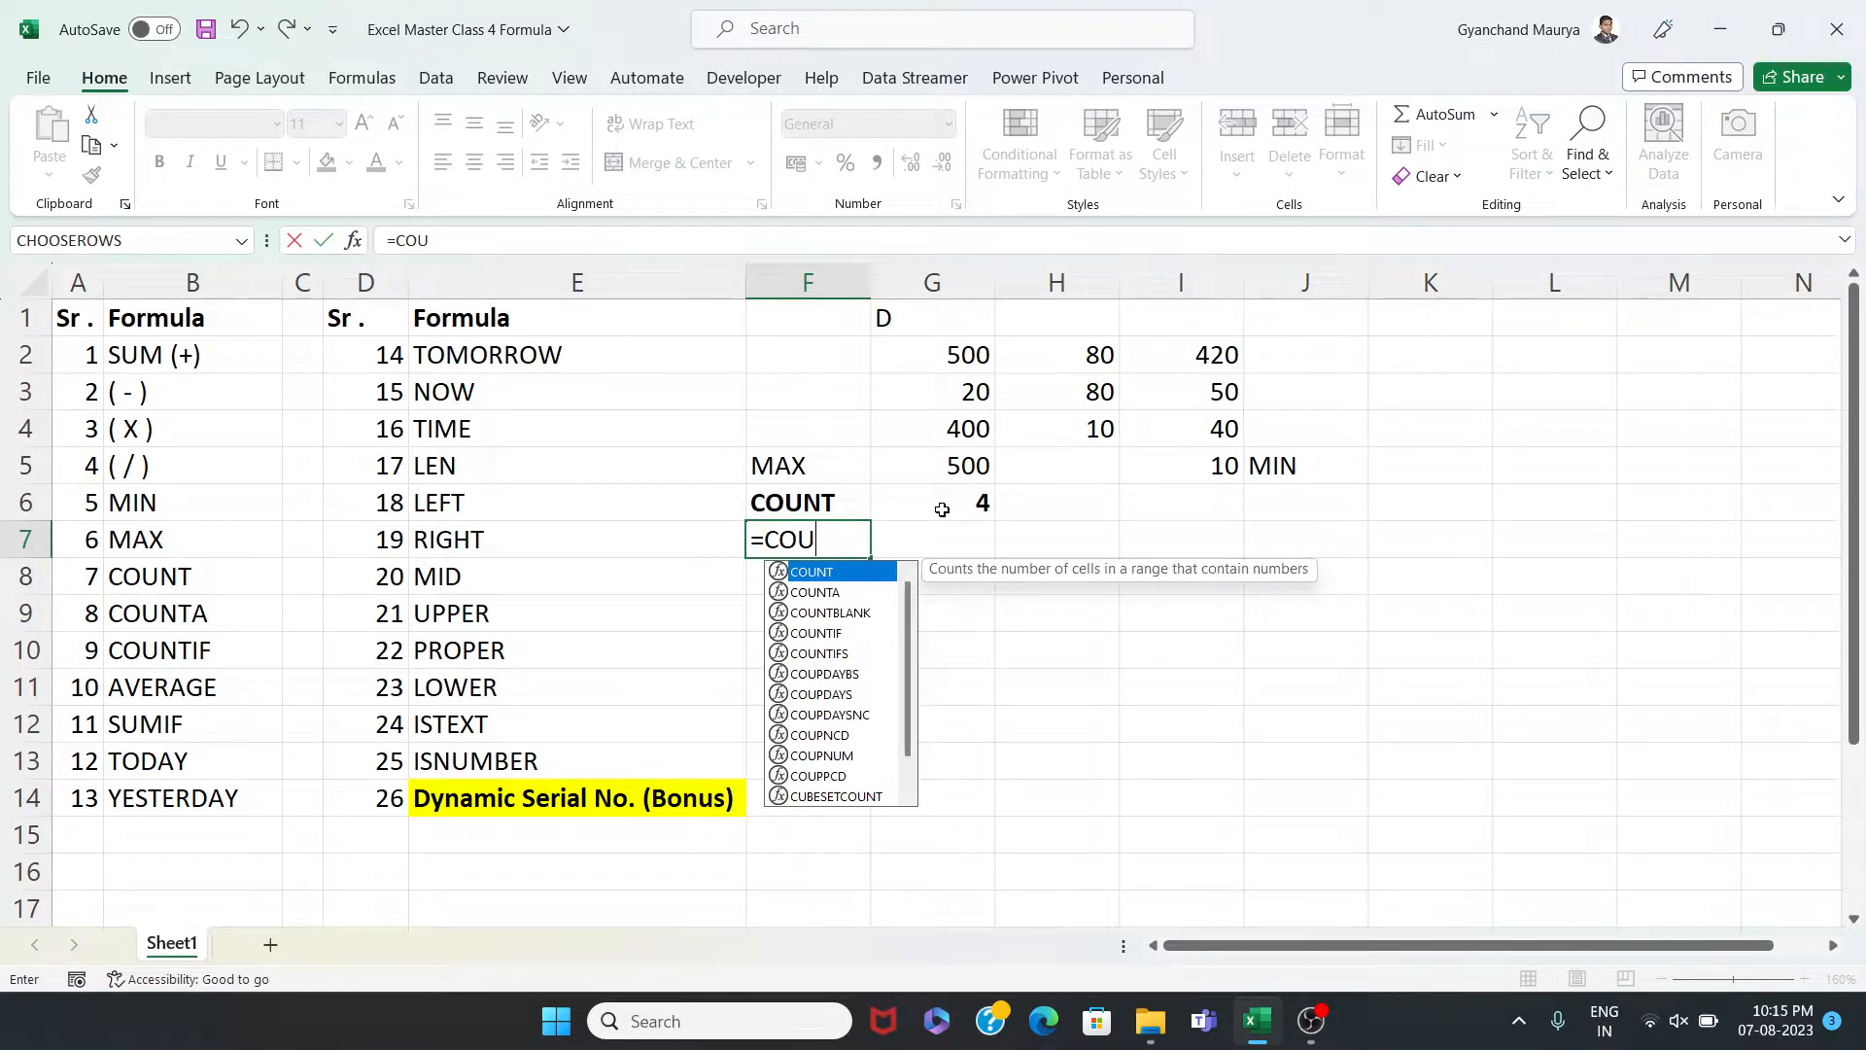
text(NY)
key(BackSpace)
key(Down)
key(Tab)
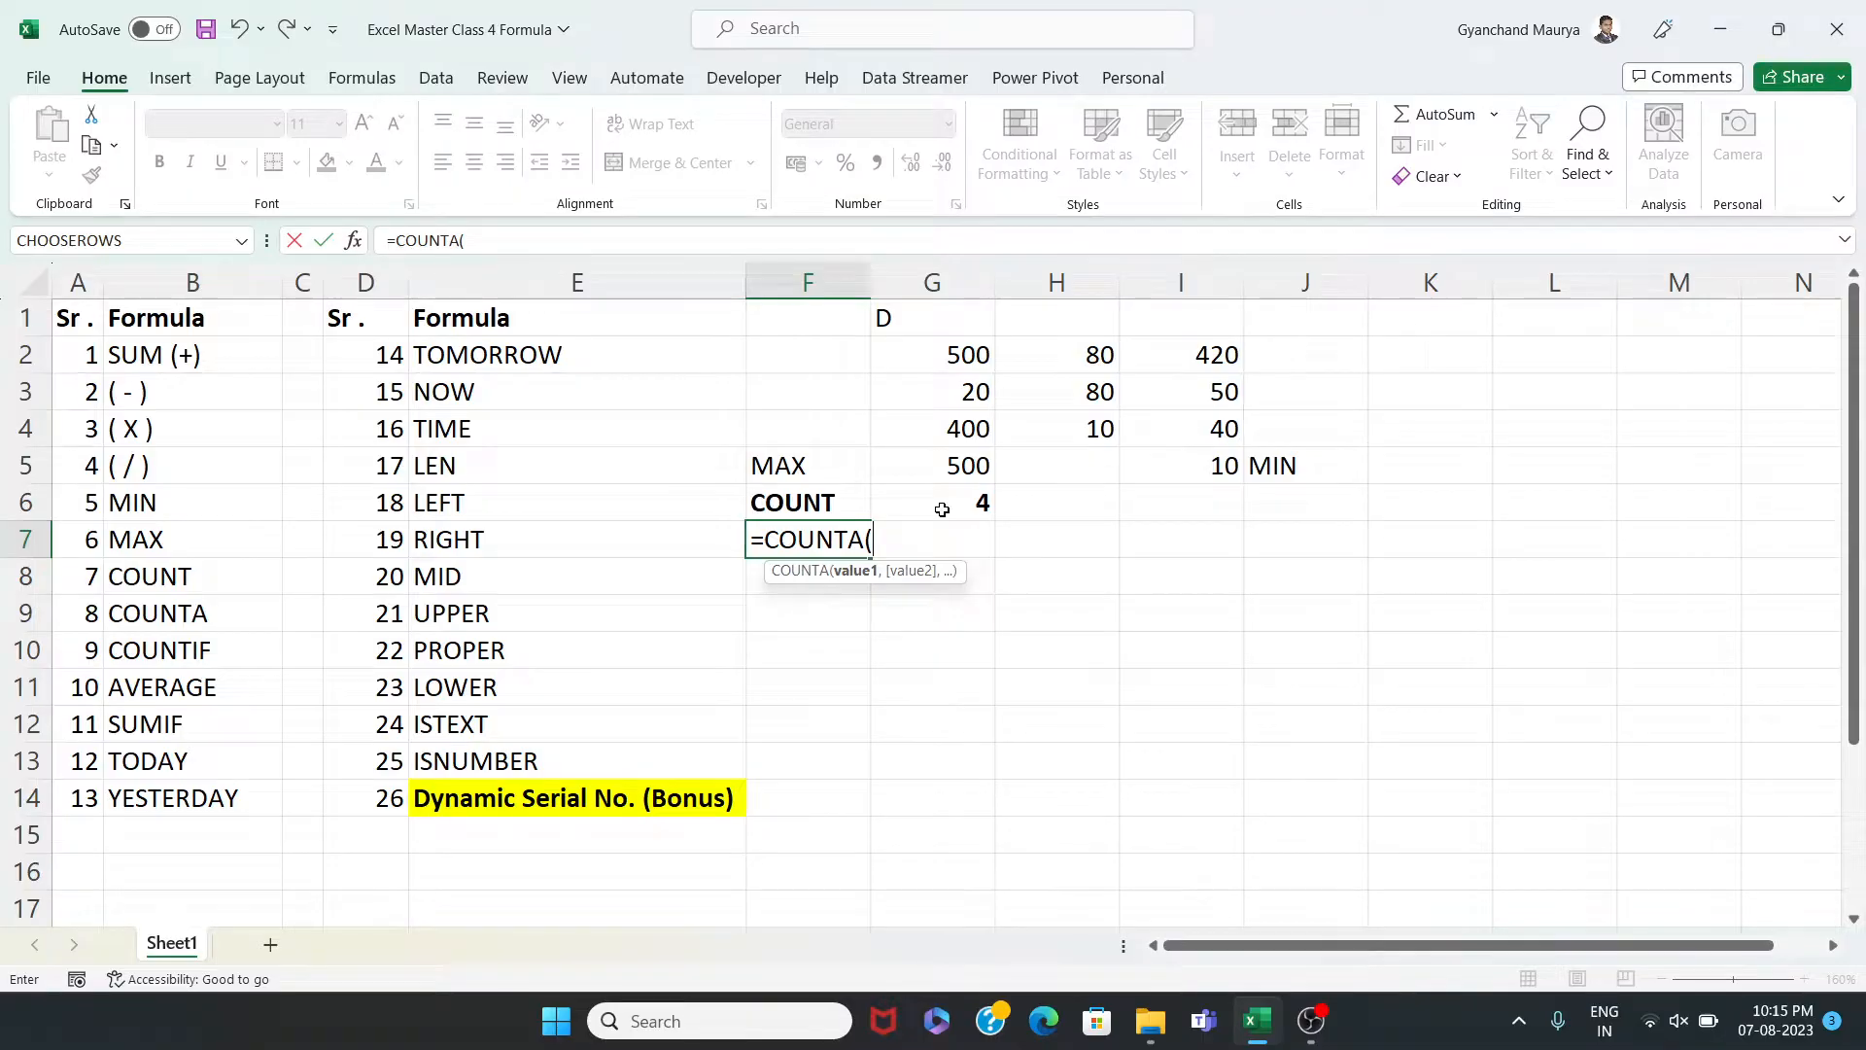
drag(976, 466, 975, 311)
text())
key(Return)
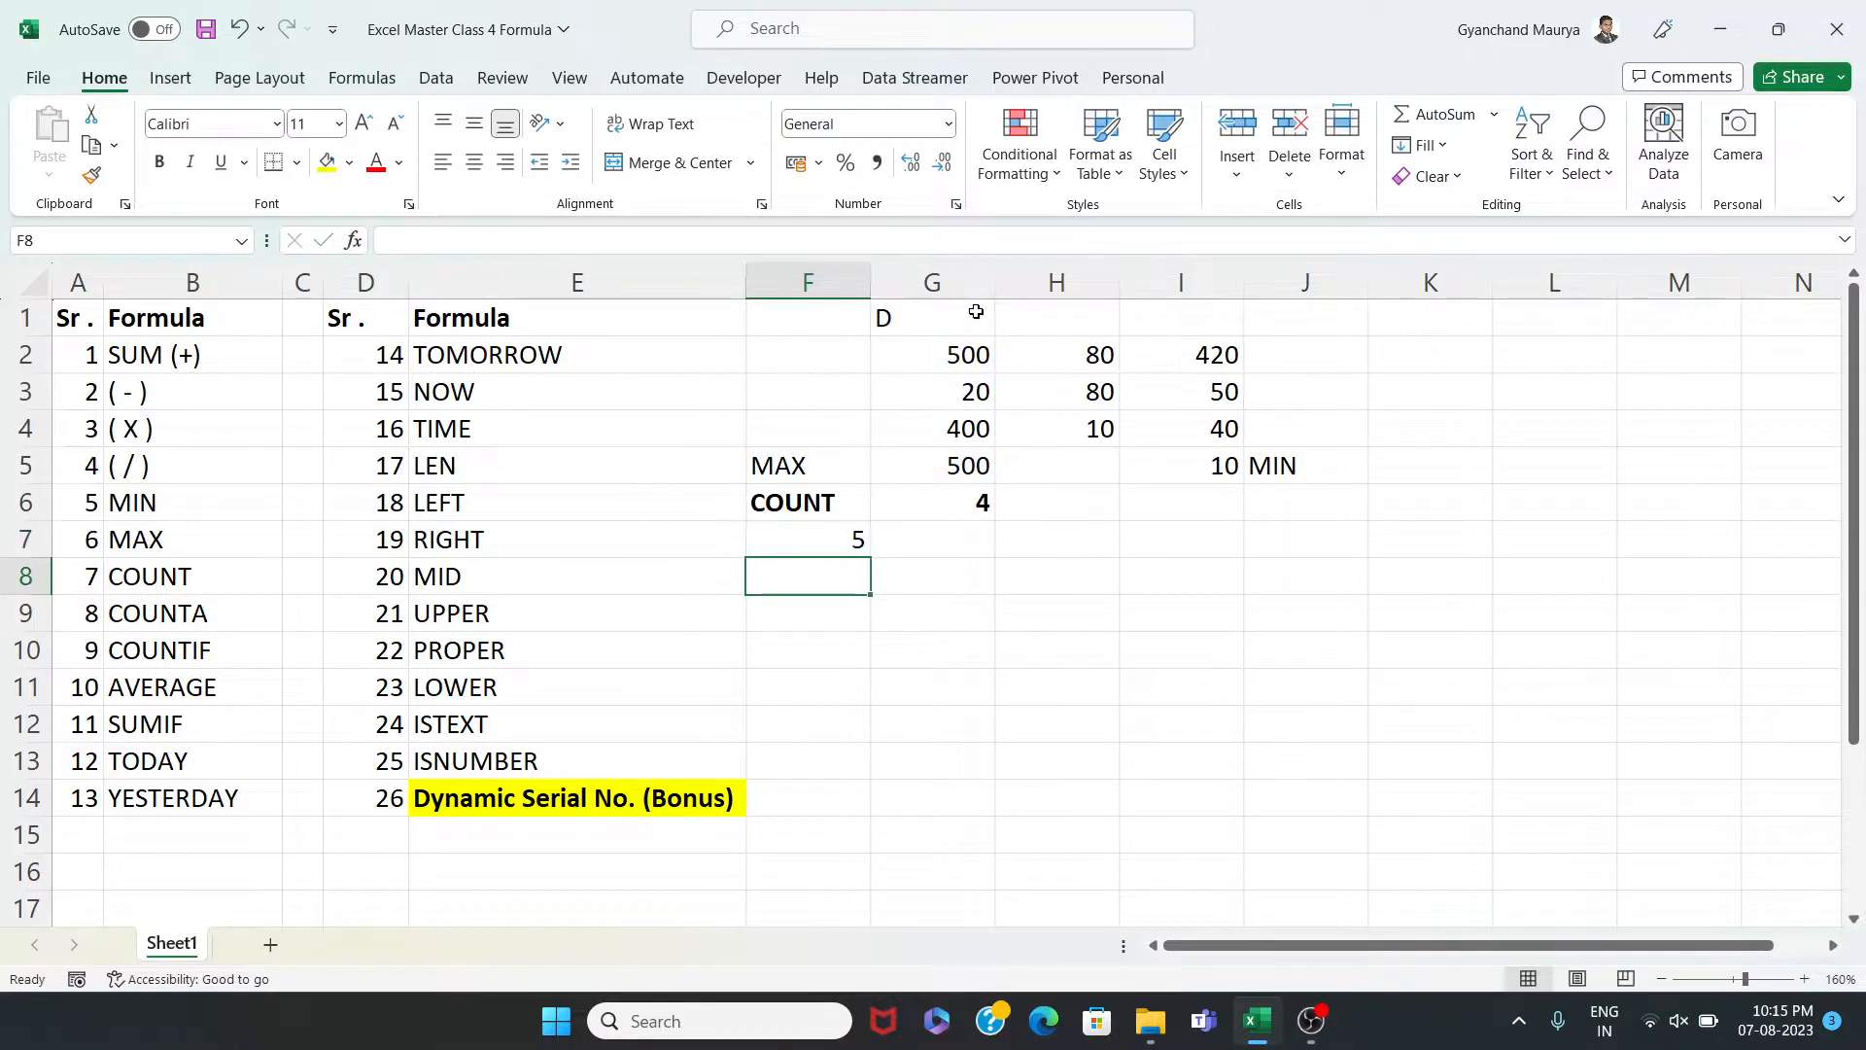
click(832, 545)
drag(832, 554, 955, 549)
Enter the label COUNTA in cell F7, beside its formula
click(807, 541)
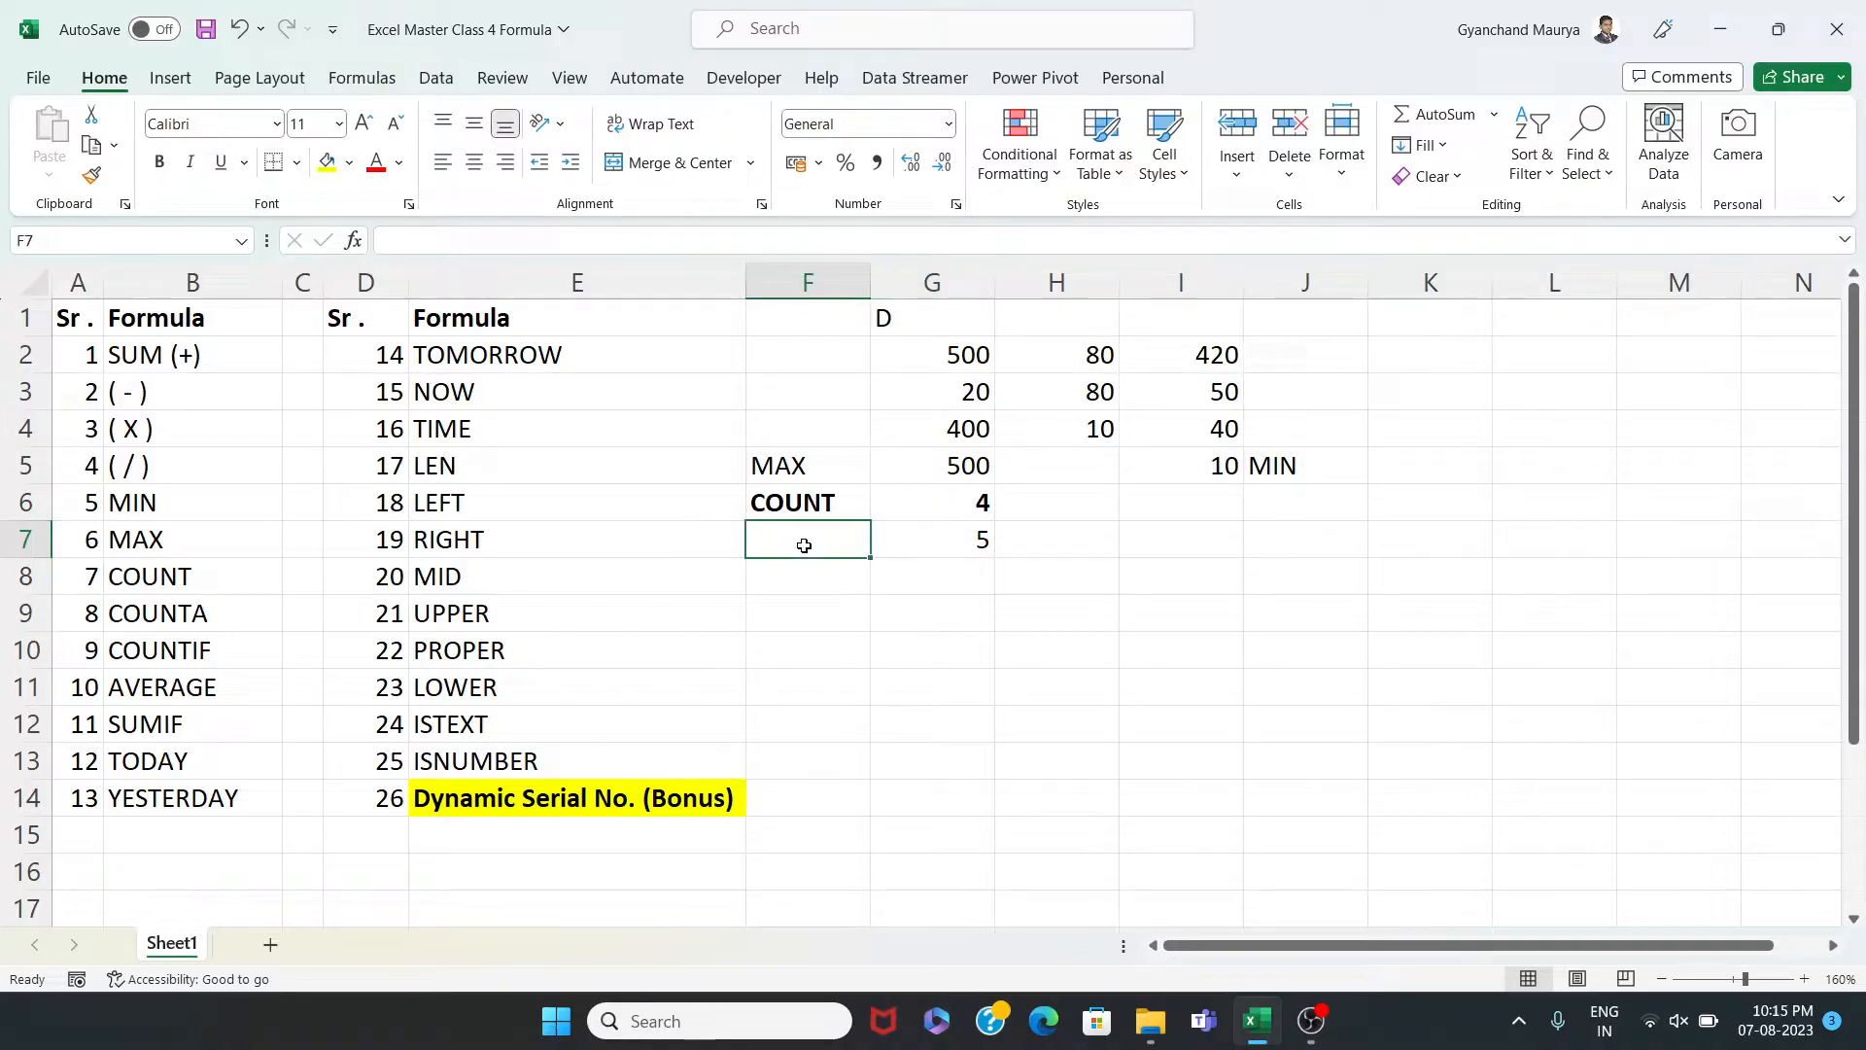
text(c)
key(BackSpace)
key(BackSpace)
text(COUNTA)
key(Return)
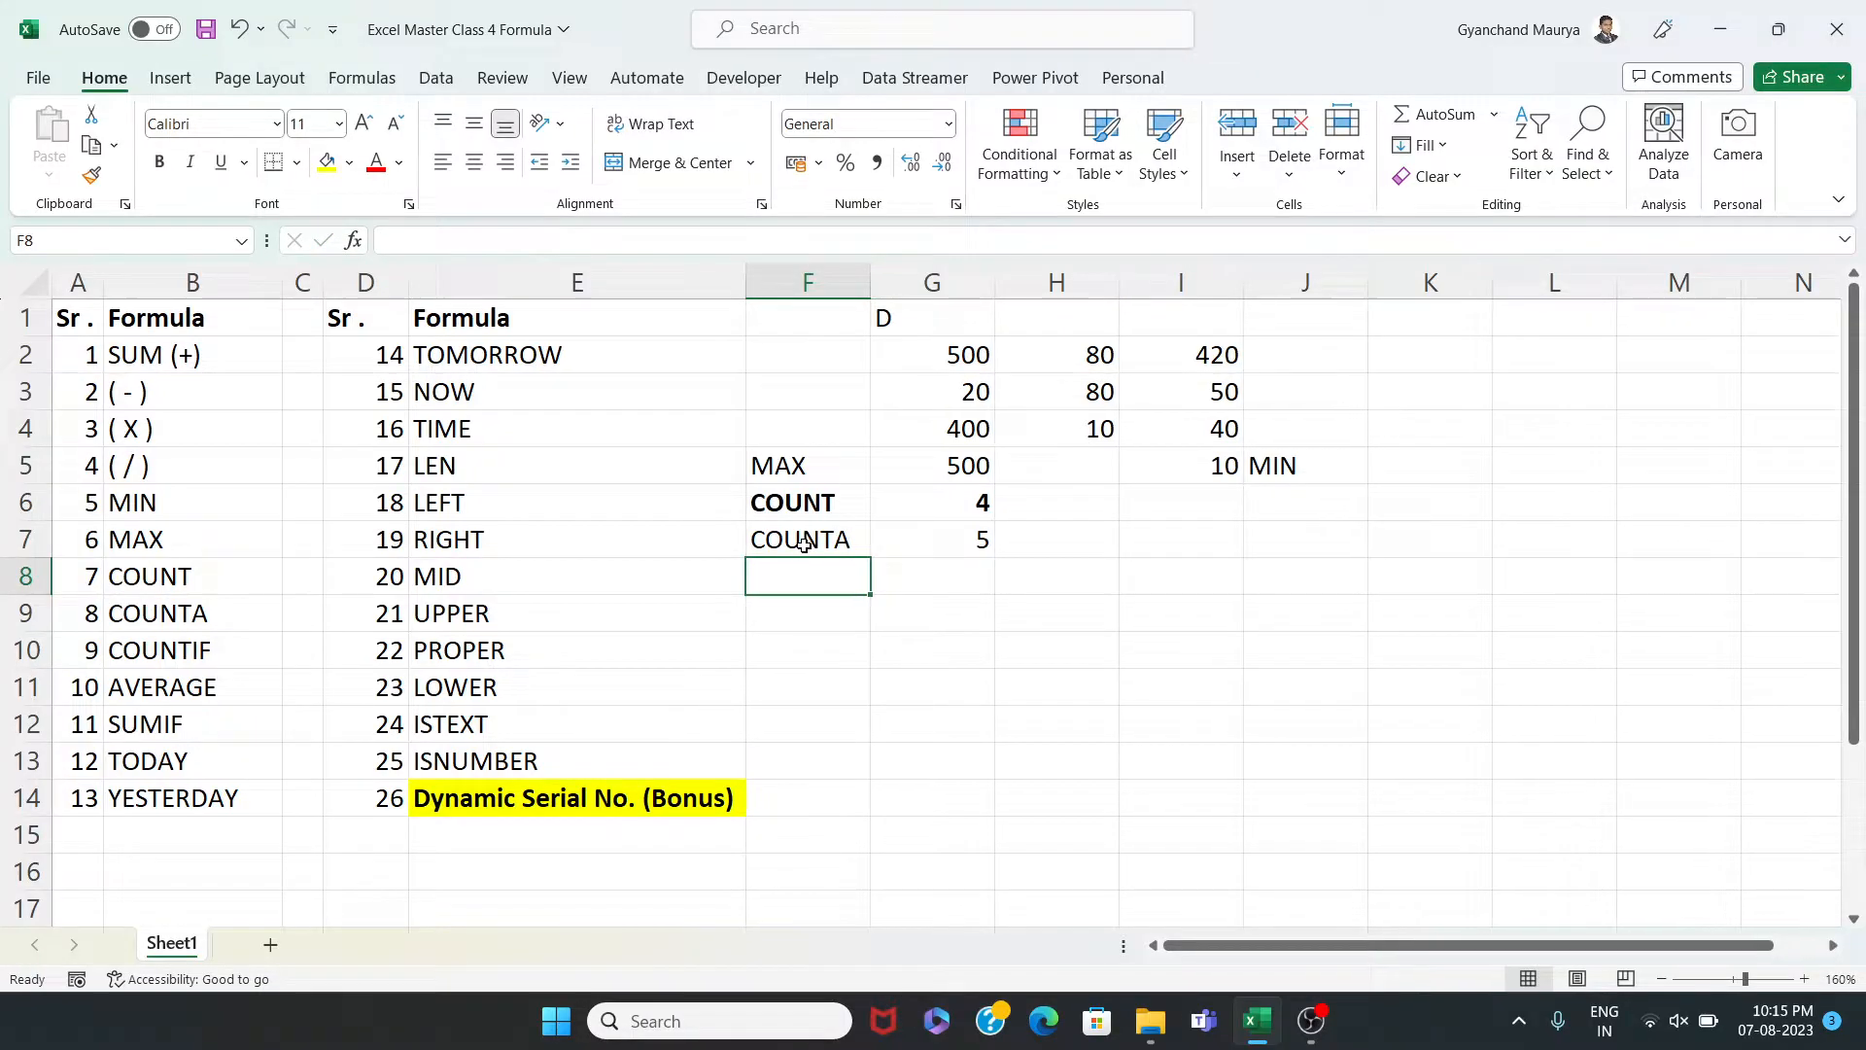
Make the COUNTA label and its formula cell, F7:G7, bold
click(804, 545)
key(shift+Right)
key(ctrl+b)
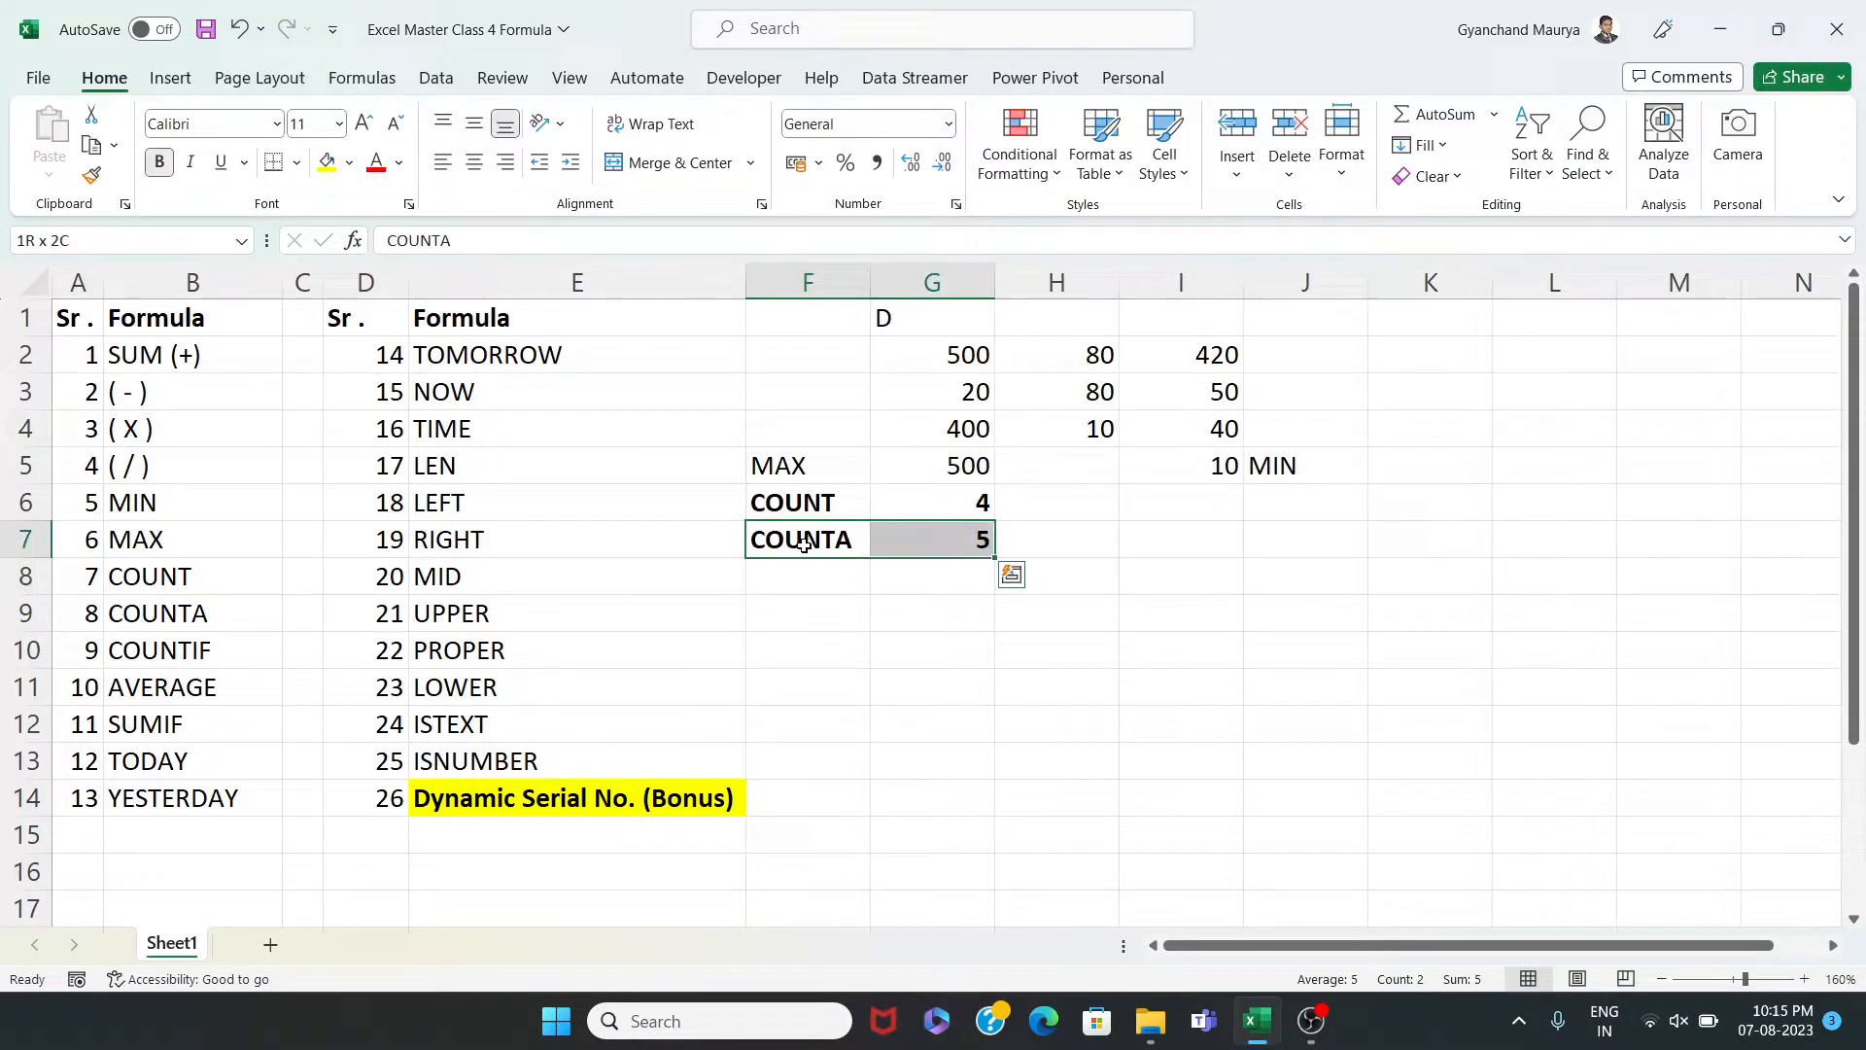
key(Right)
key(Right)
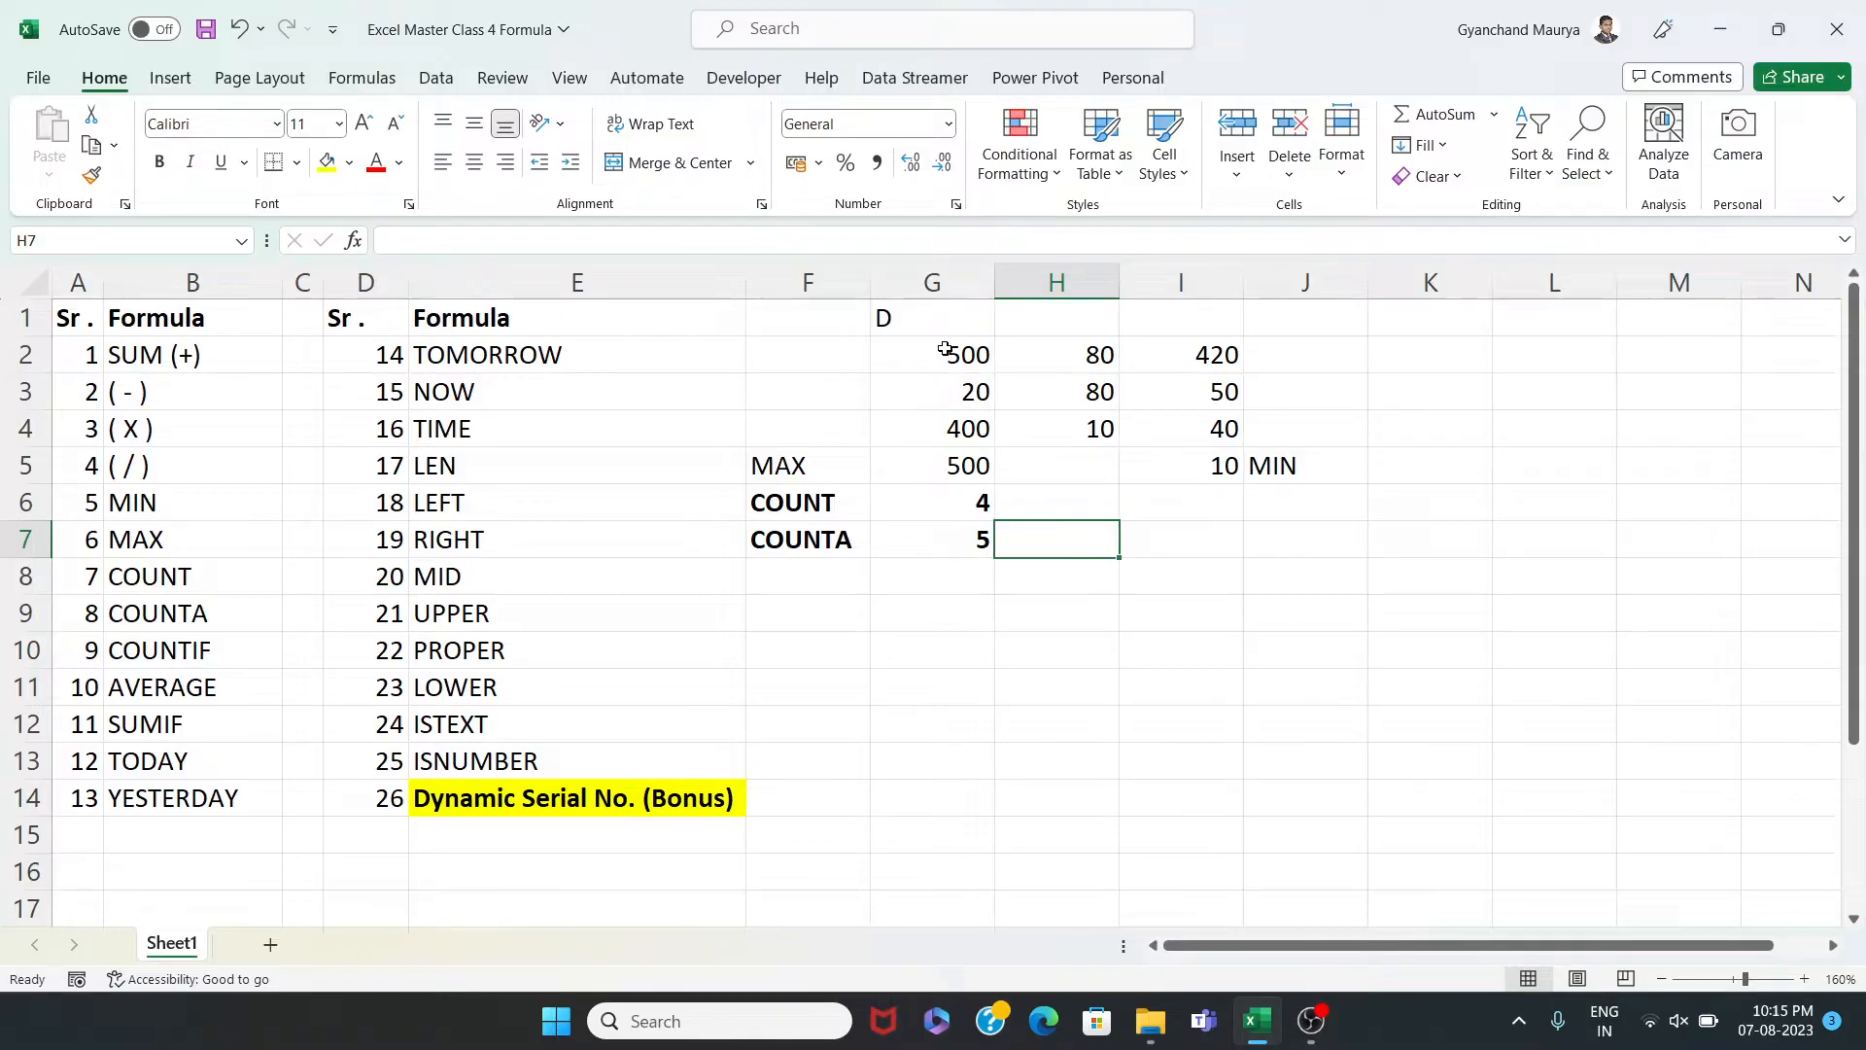
Examine the COUNTA formula in cell G7 and the cells it covers, G1:G5
click(924, 390)
click(939, 314)
click(941, 551)
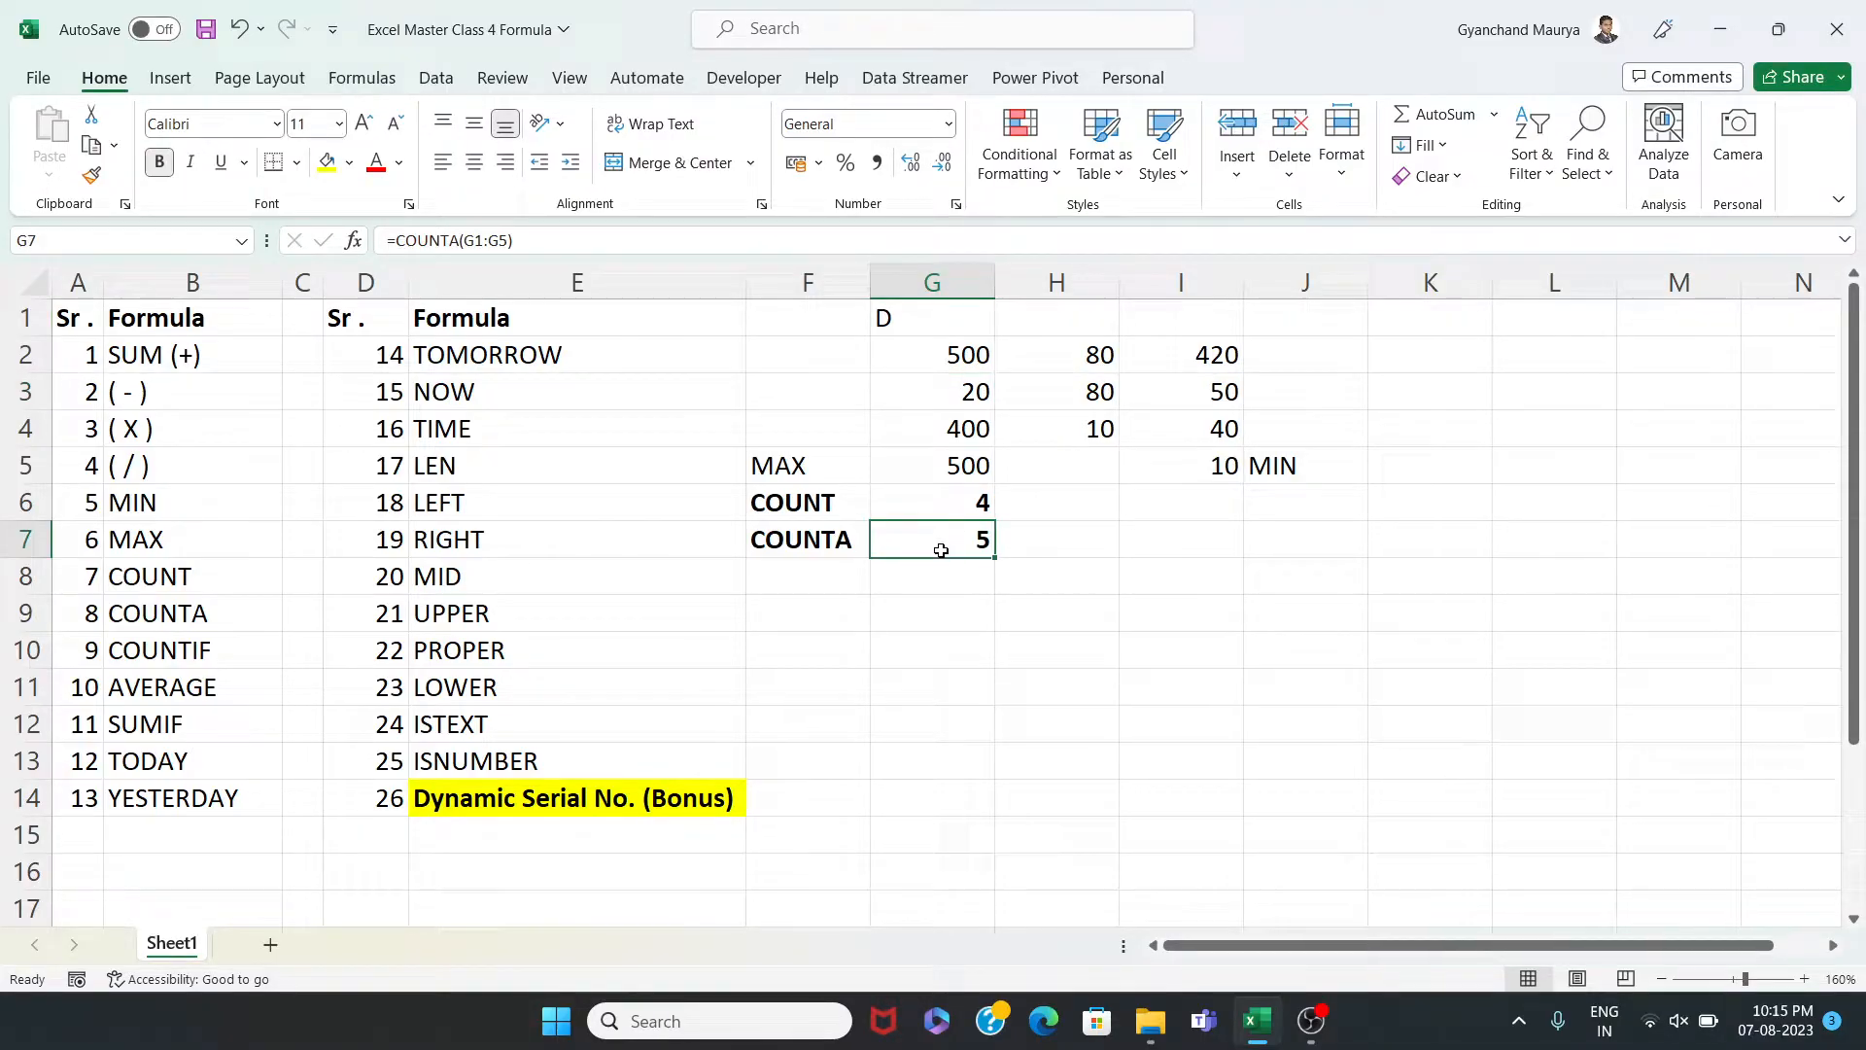
key(F2)
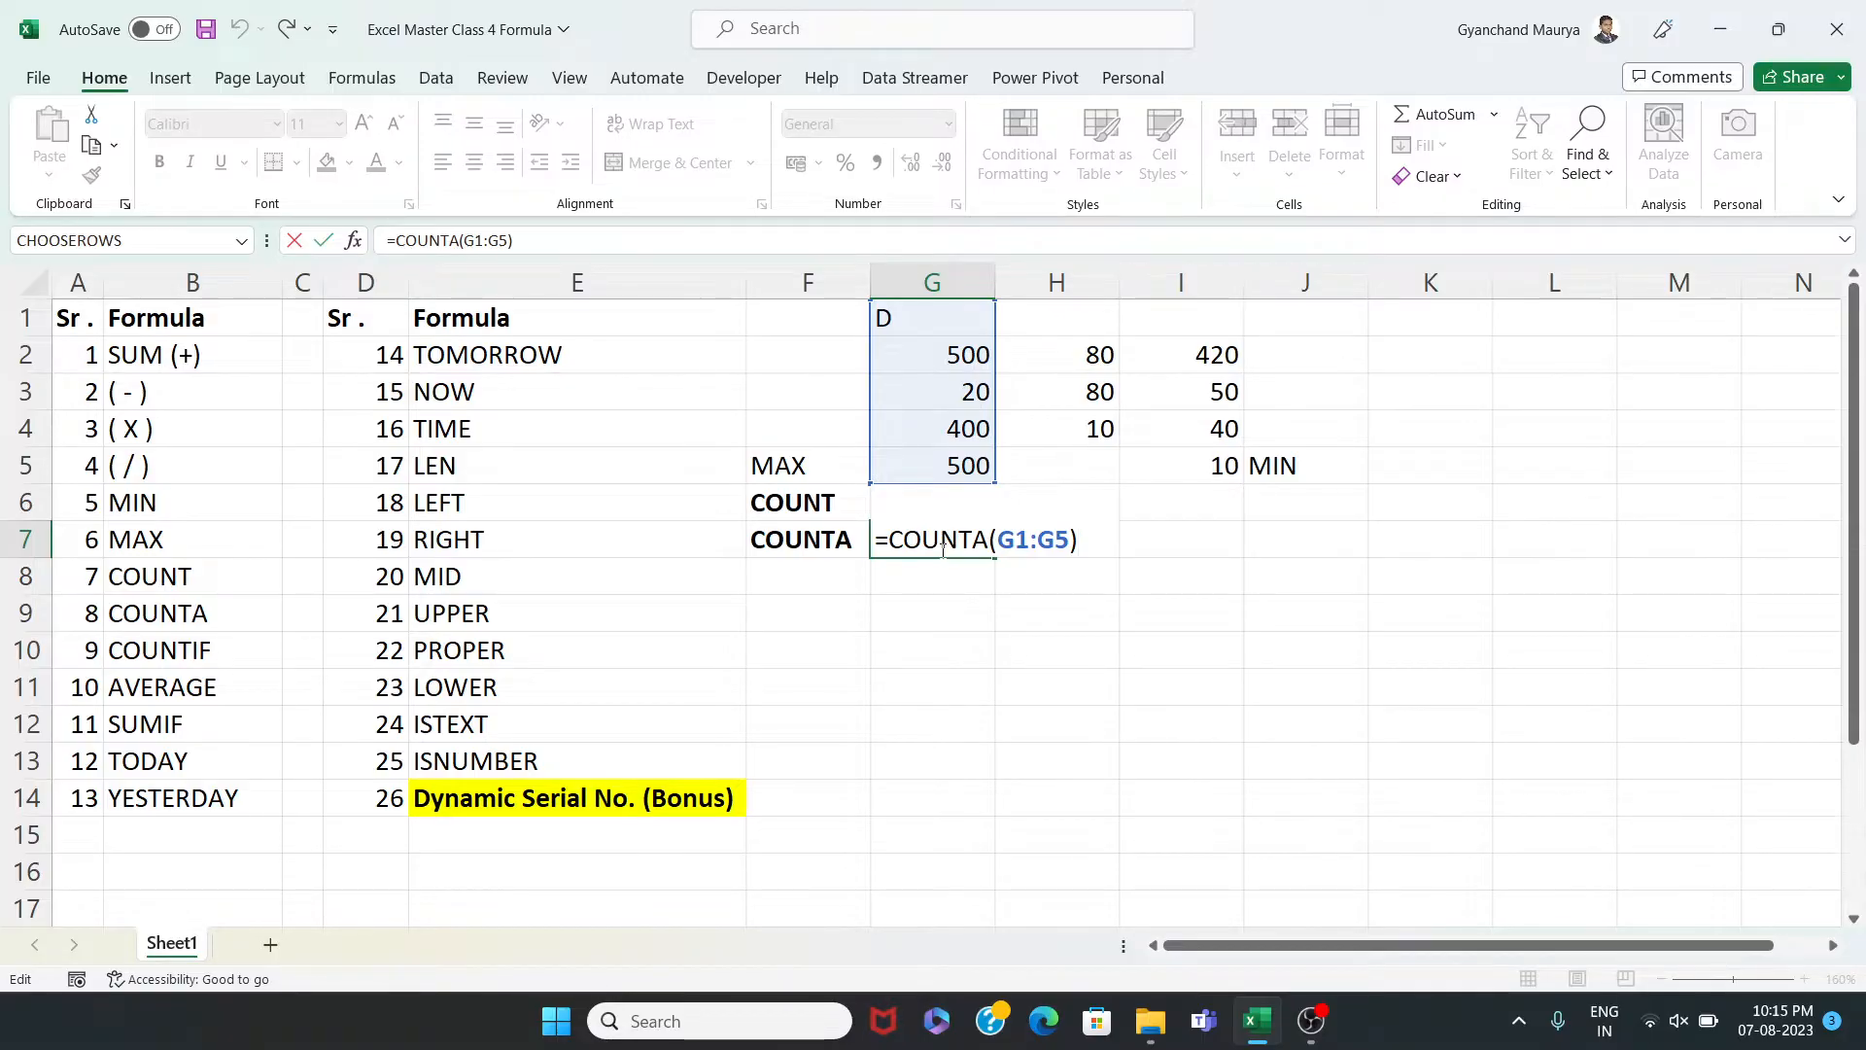
key(Escape)
drag(966, 465, 956, 320)
click(954, 327)
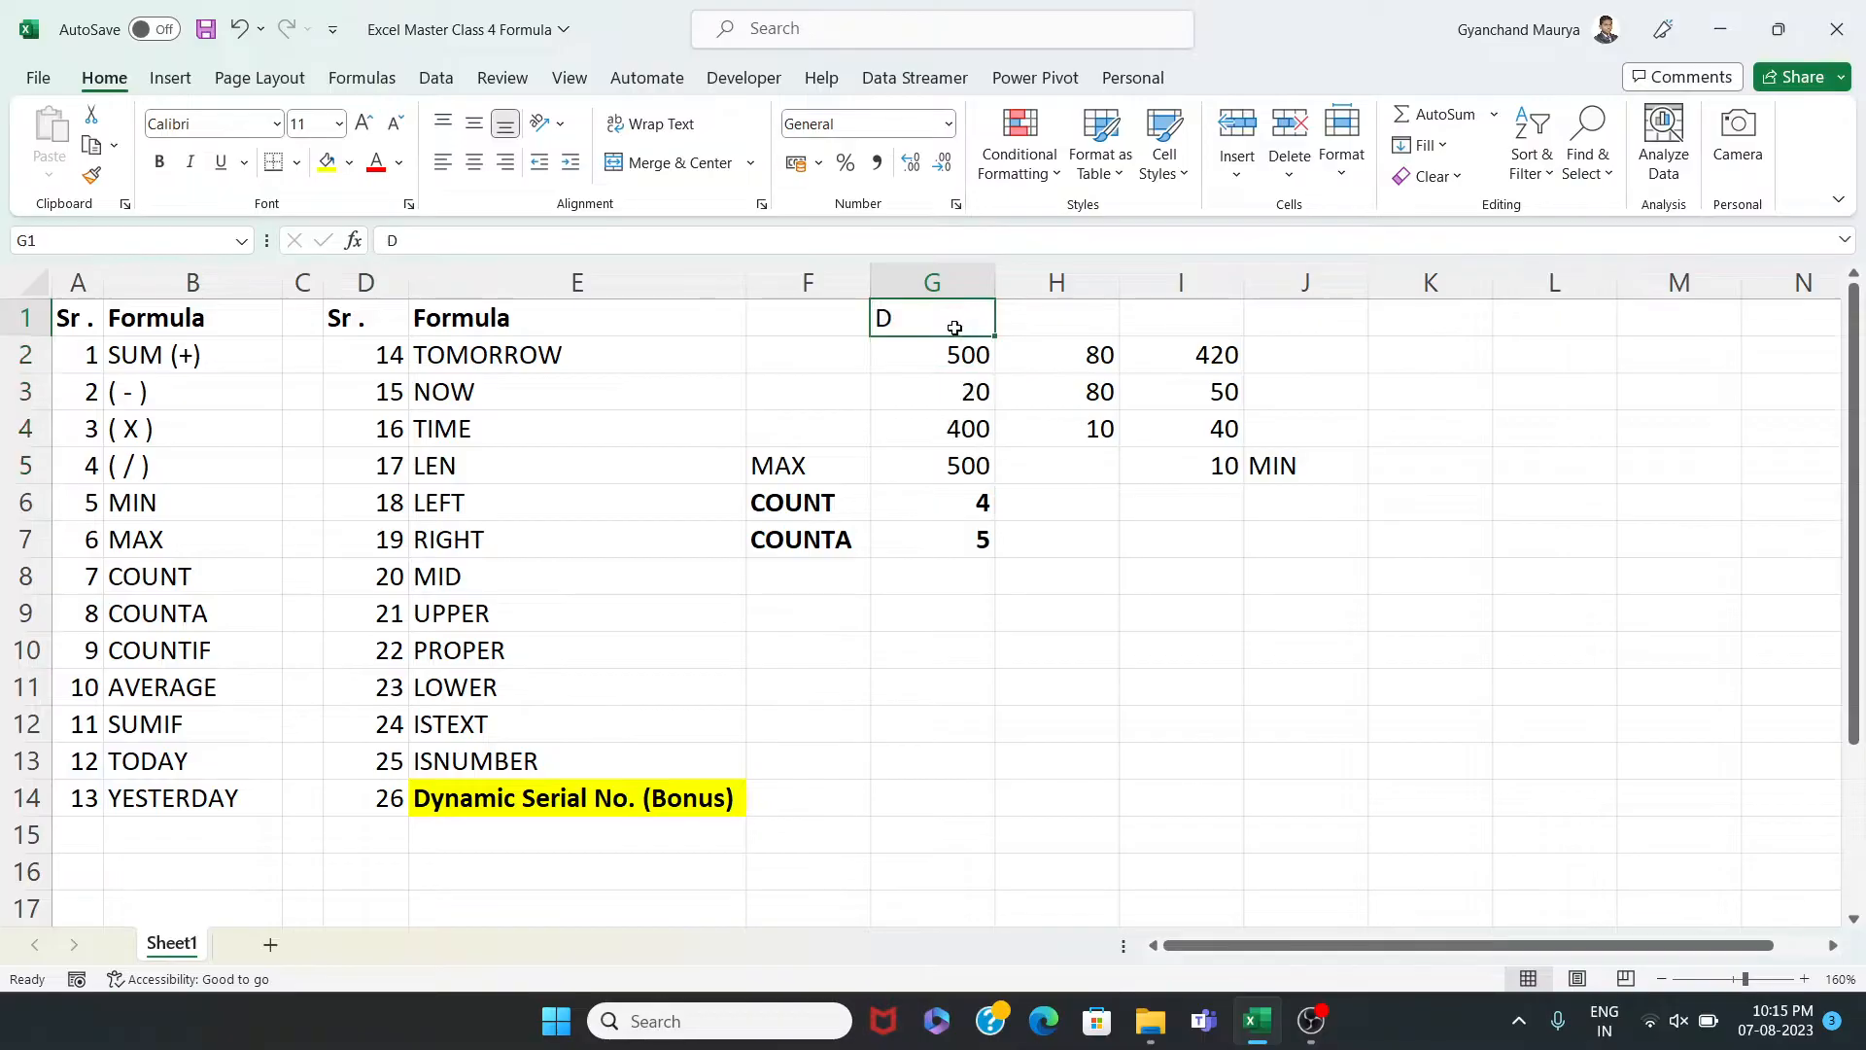
Clear the number in cell G3 and enter the letter d there to compare COUNT with COUNTA
click(948, 393)
key(Delete)
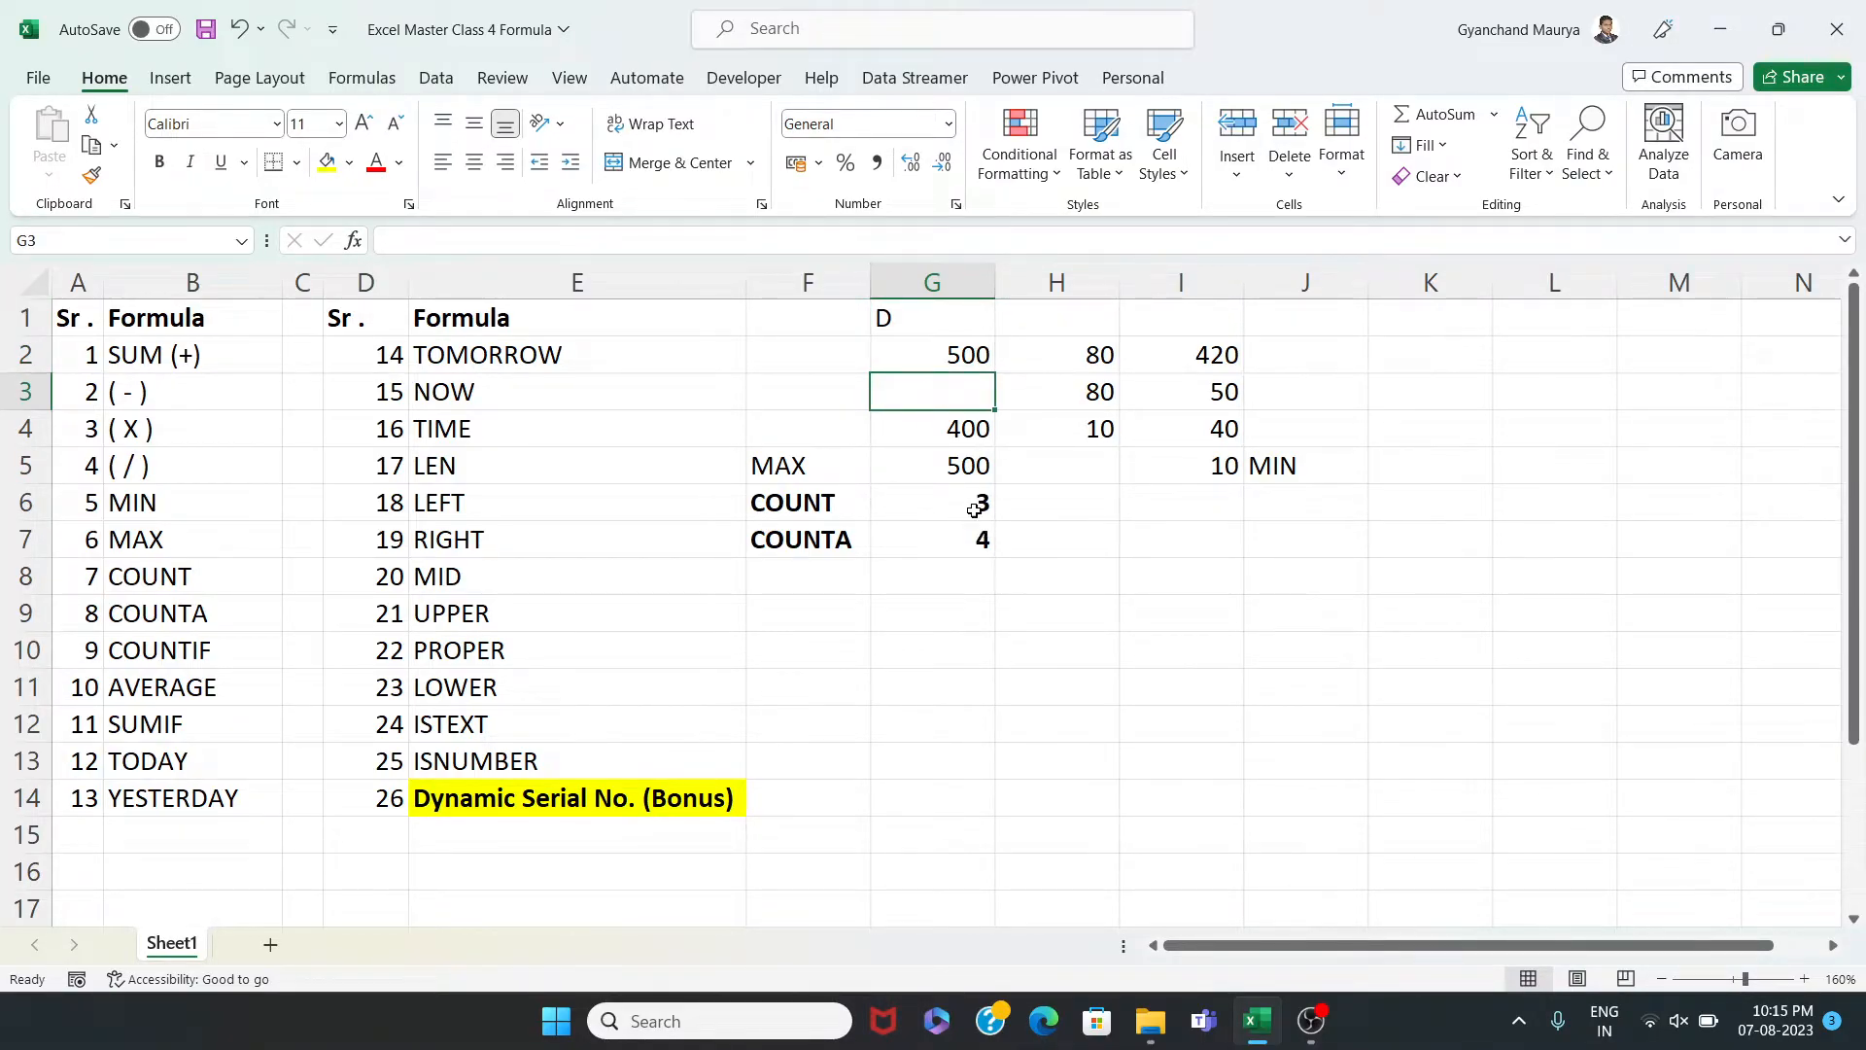
text(d)
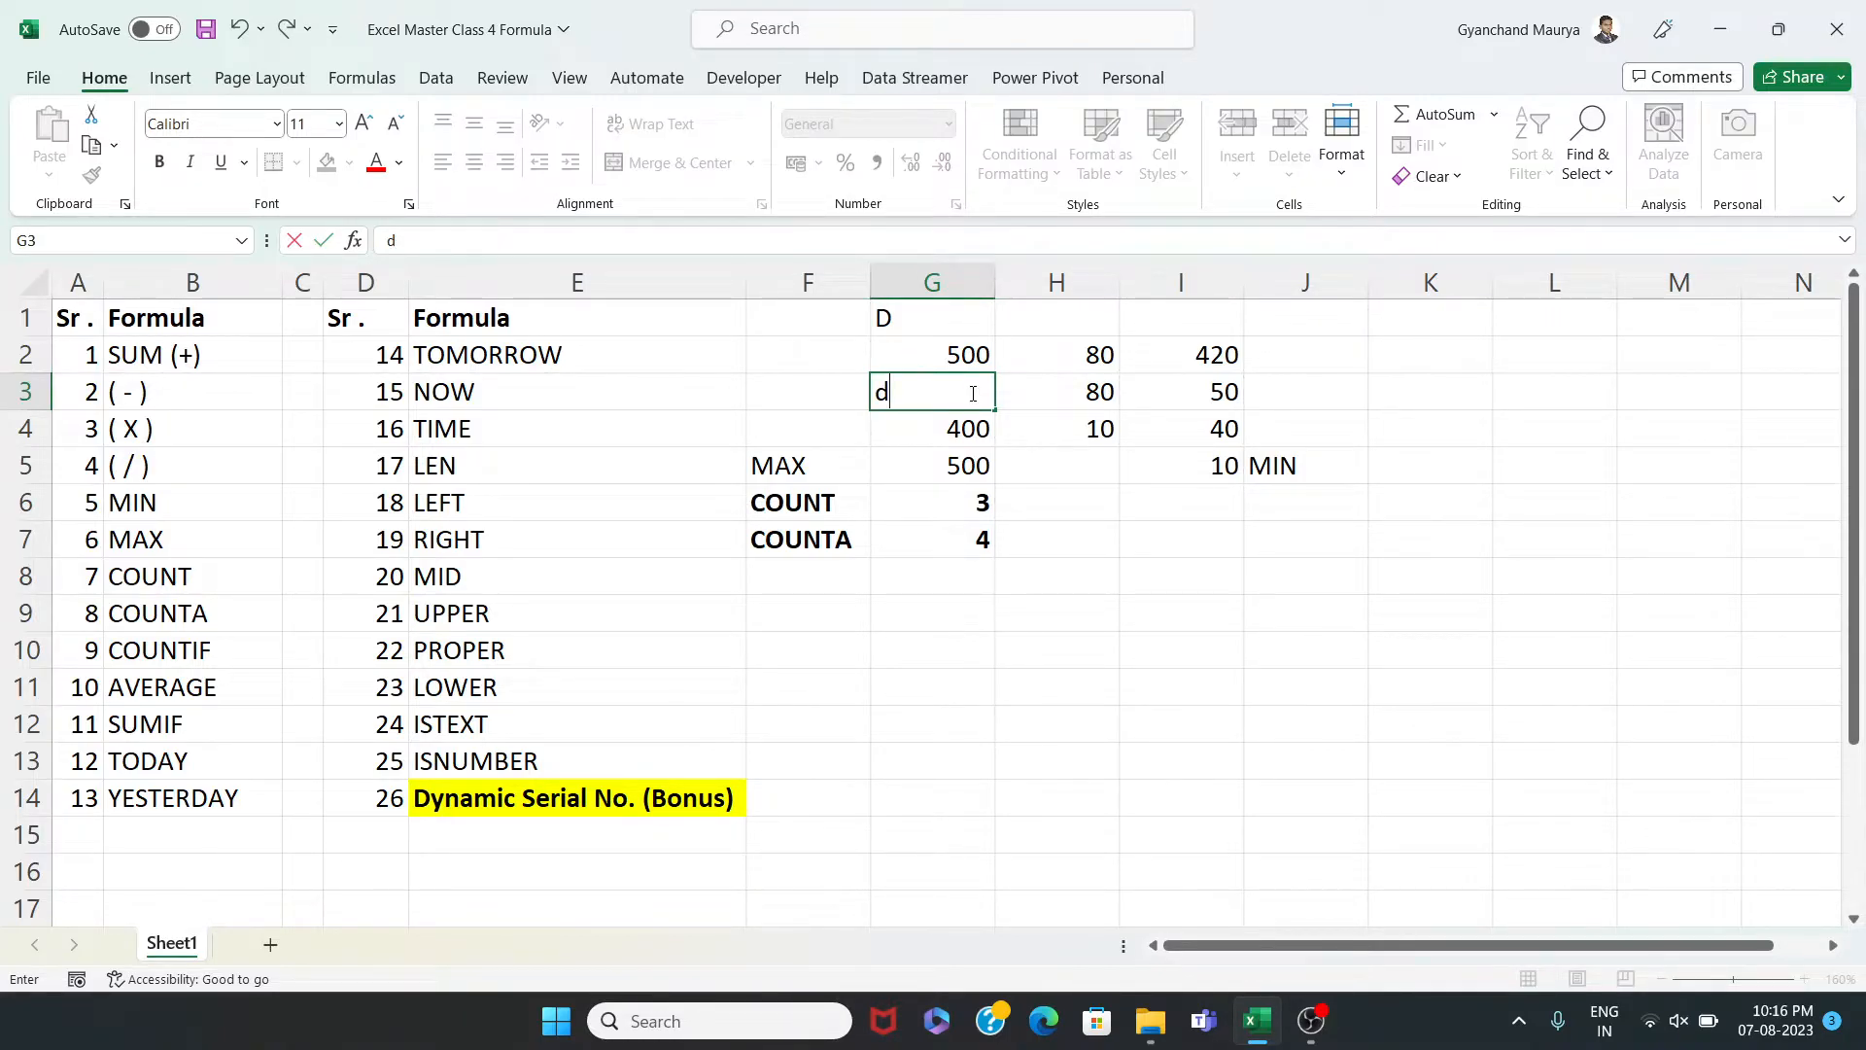
key(Return)
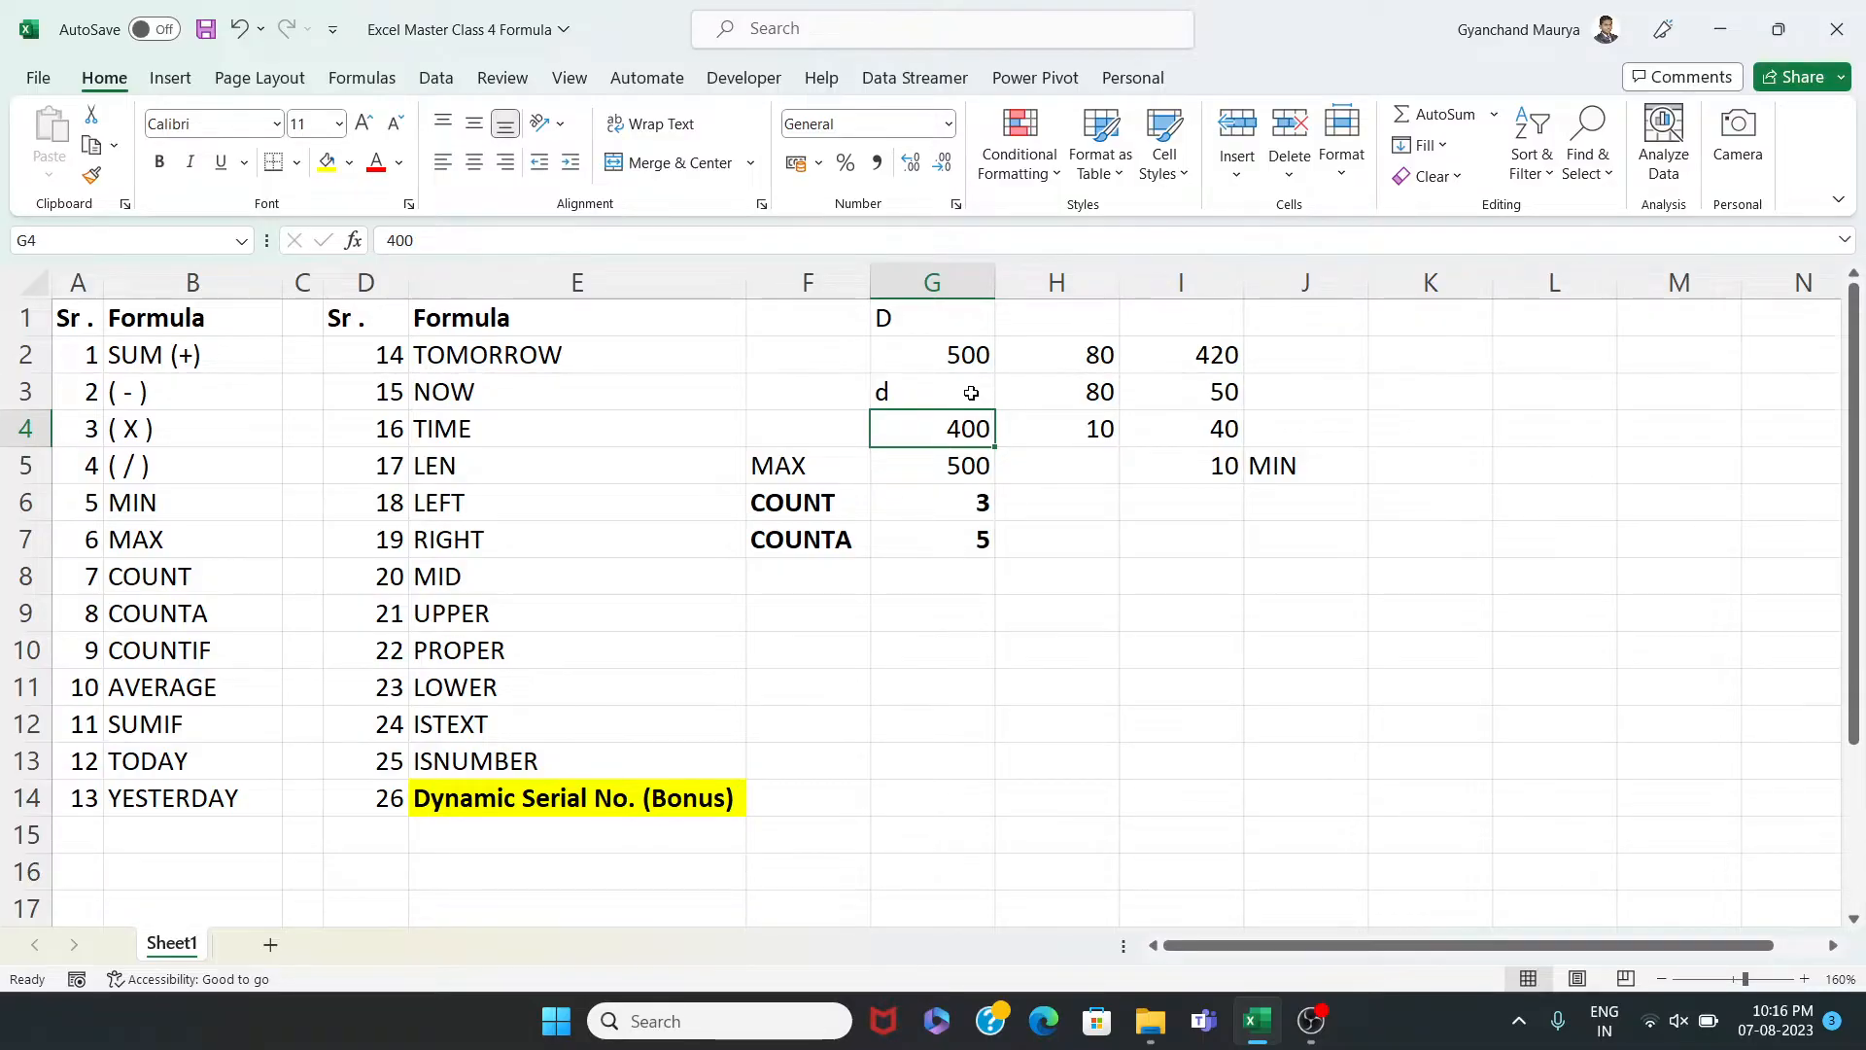
Enter the label COUNTBLANK in cell F8 and widen column F to fit it
click(799, 574)
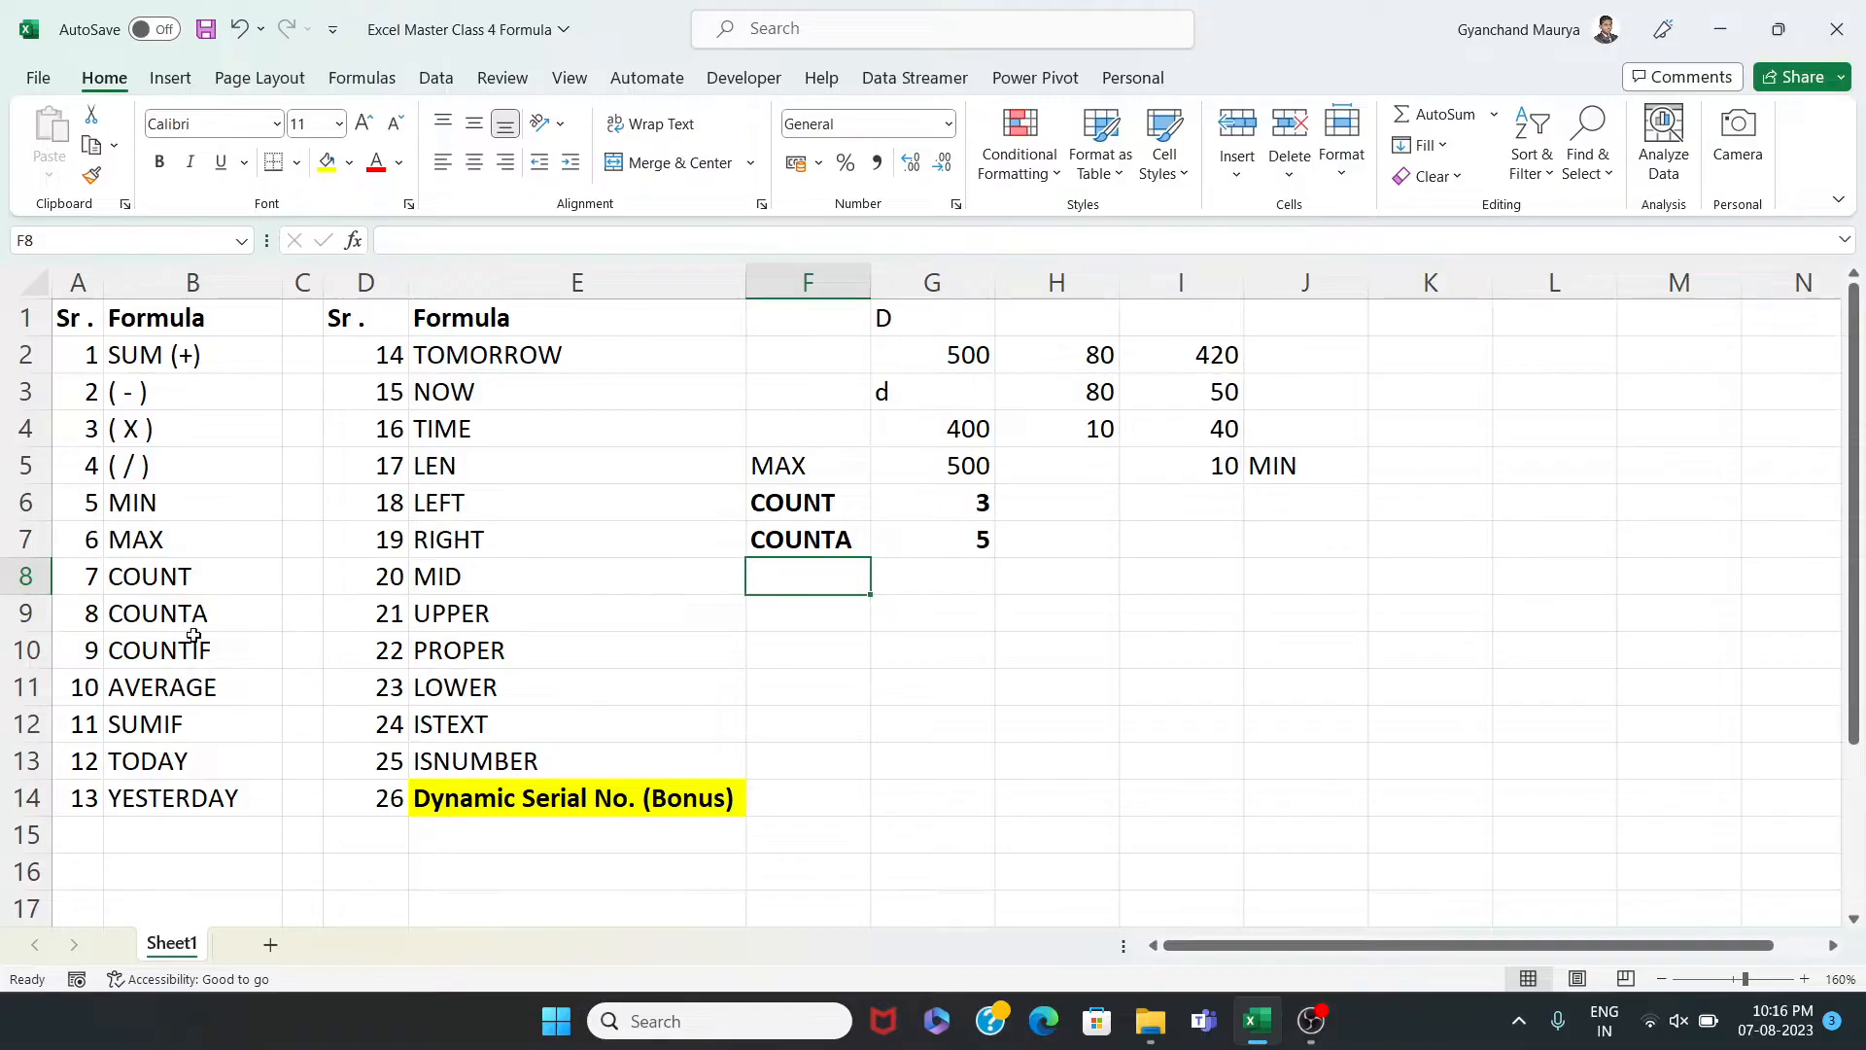
text(c)
text(COU)
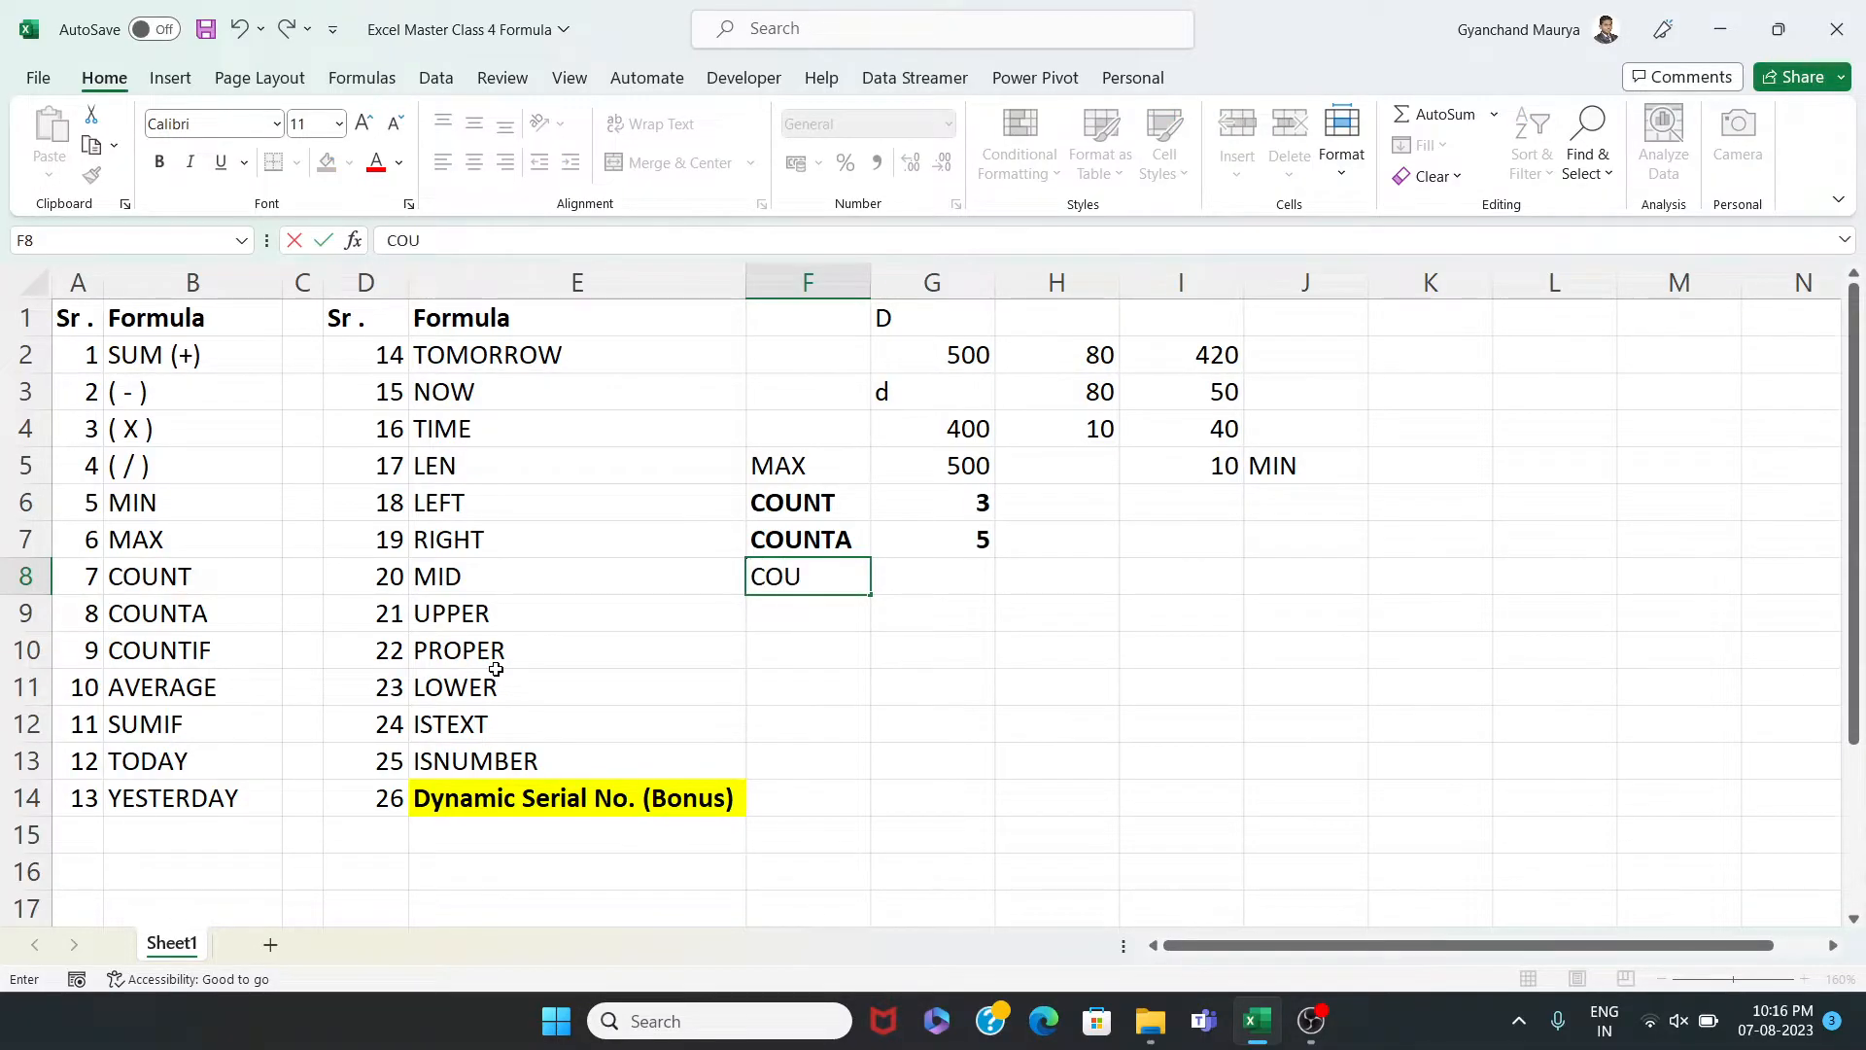
text(NTBLANK)
key(Tab)
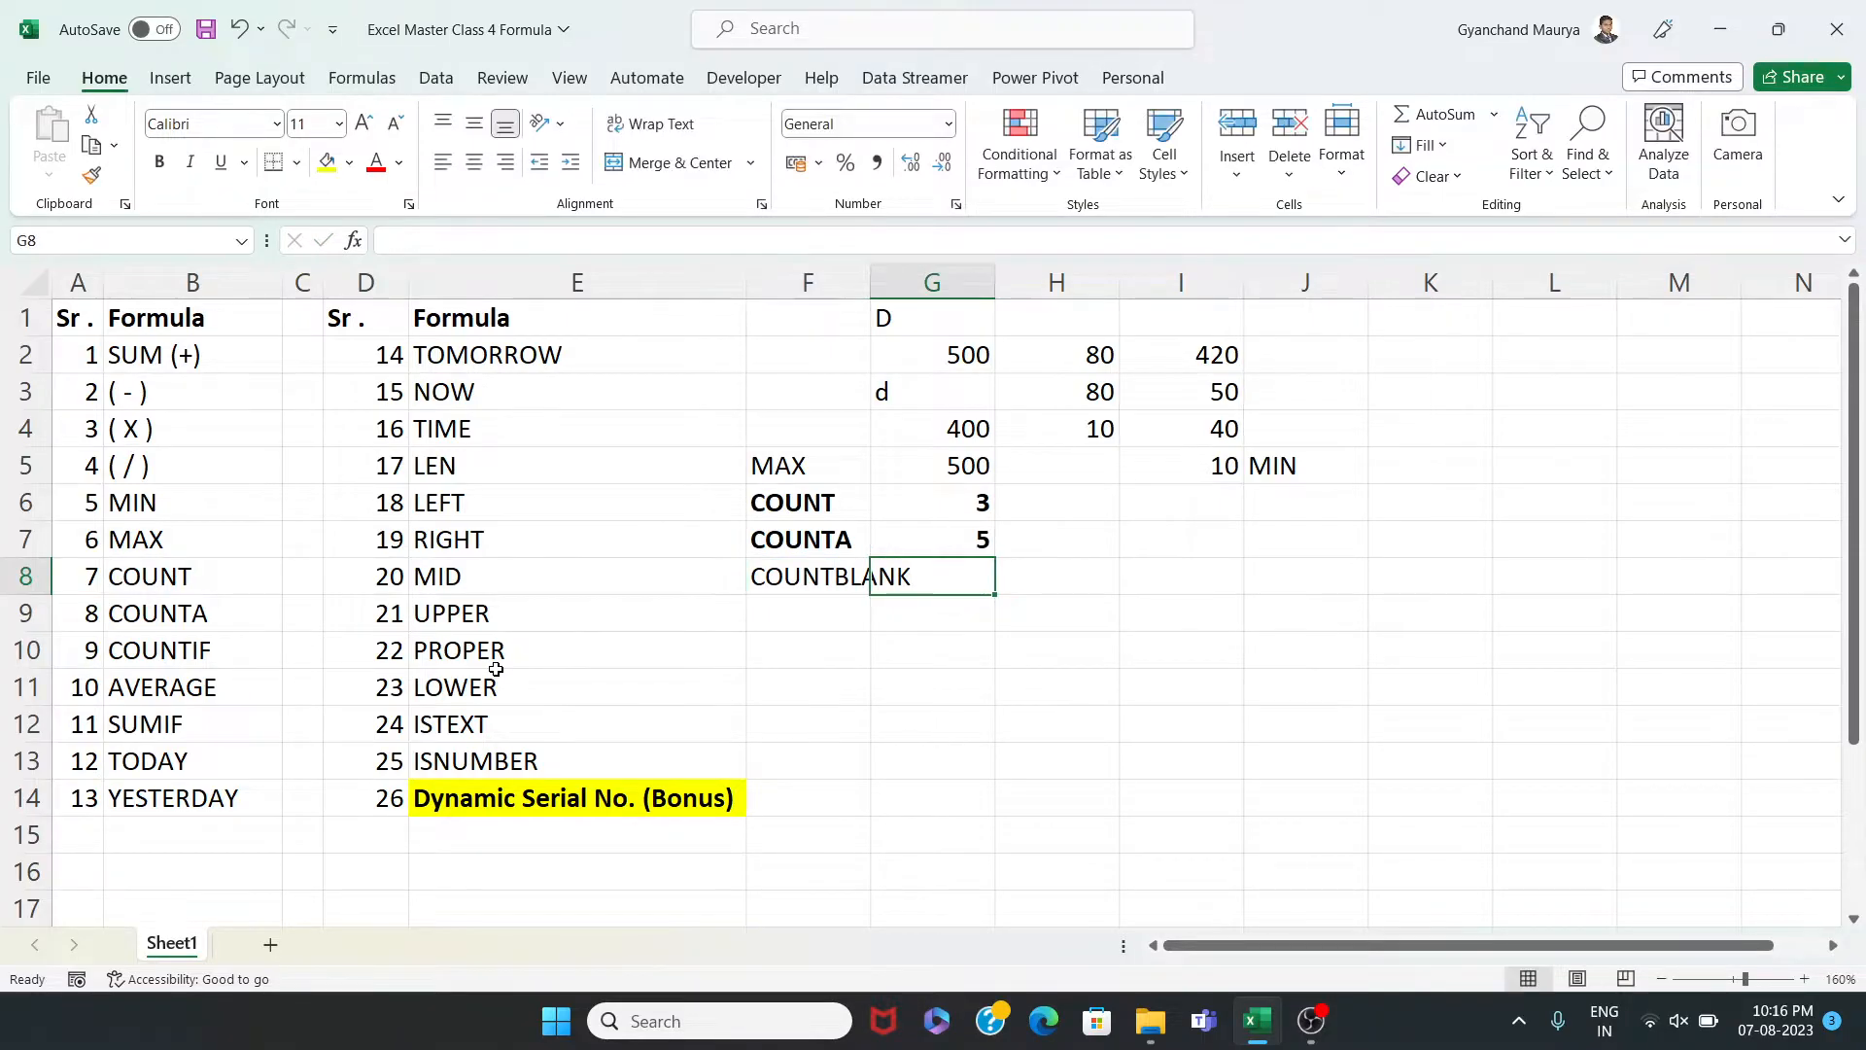
drag(870, 283, 927, 308)
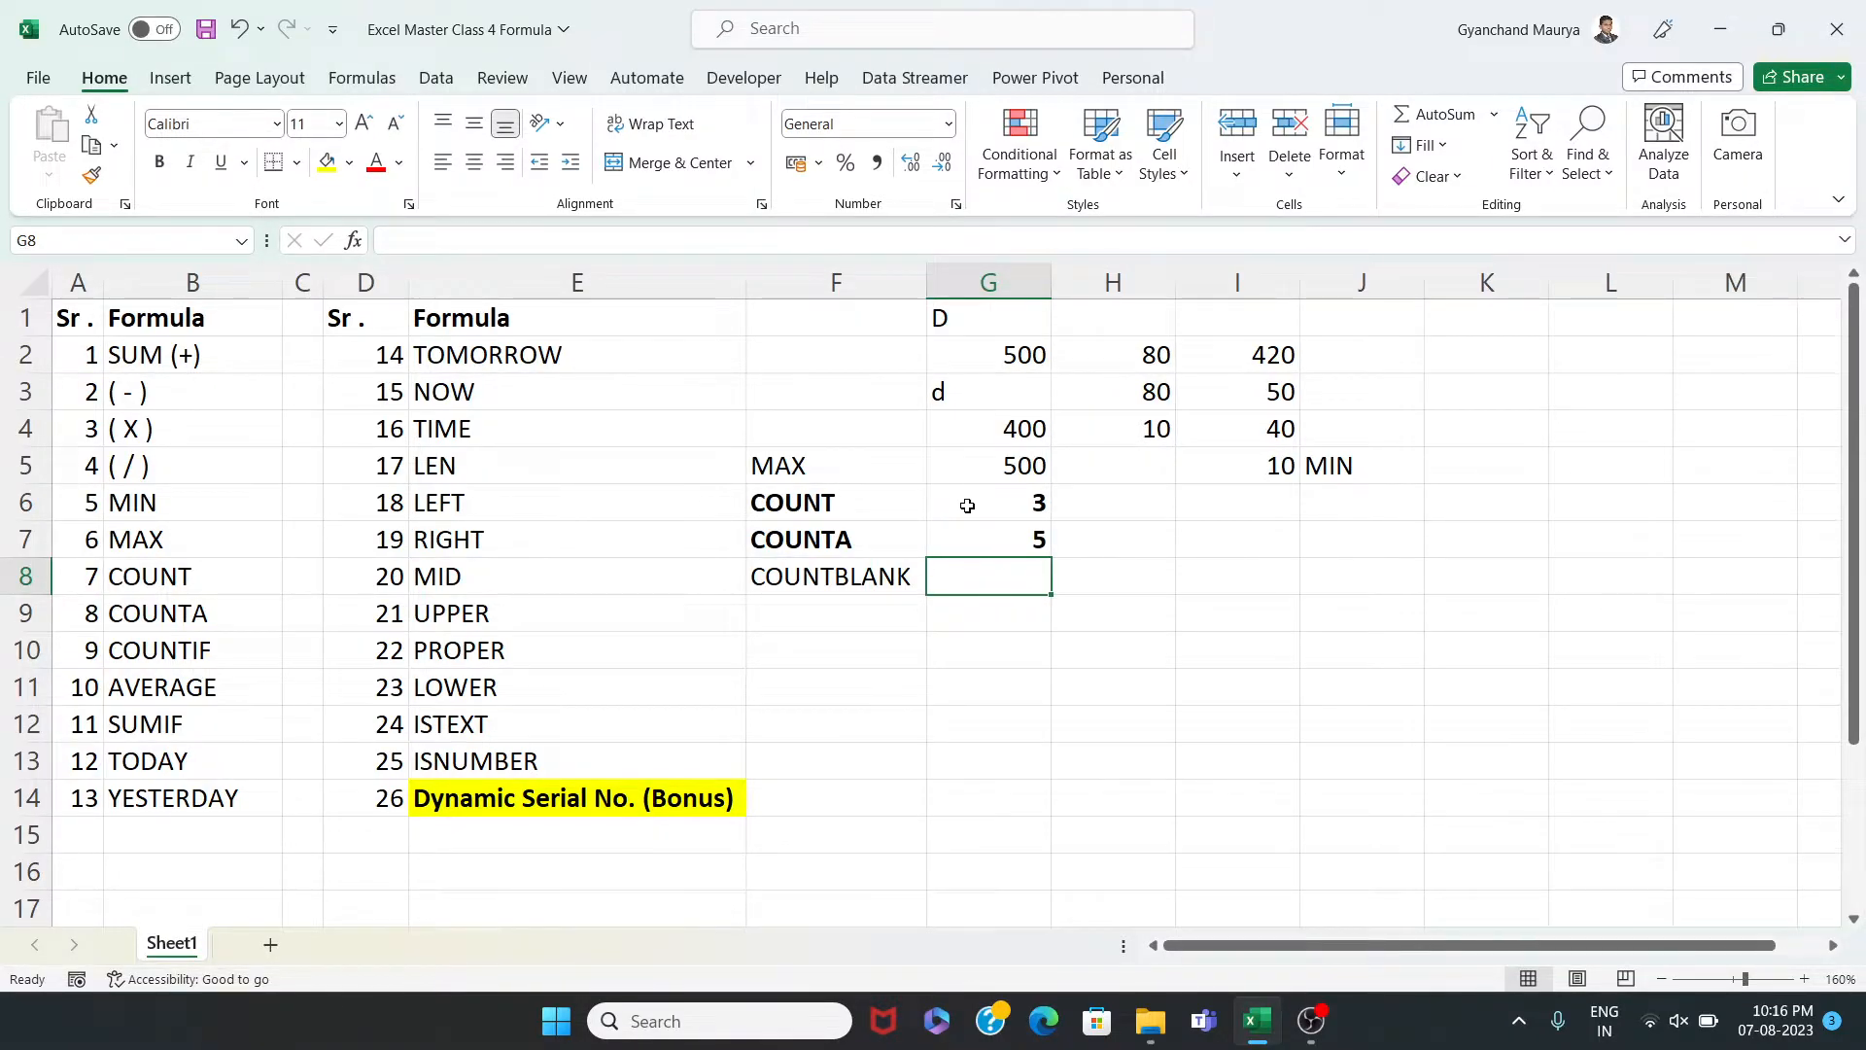
Count the empty cells in G1:G5 with the formula =COUNTBLANK(G1:G5) in cell G8
text(=)
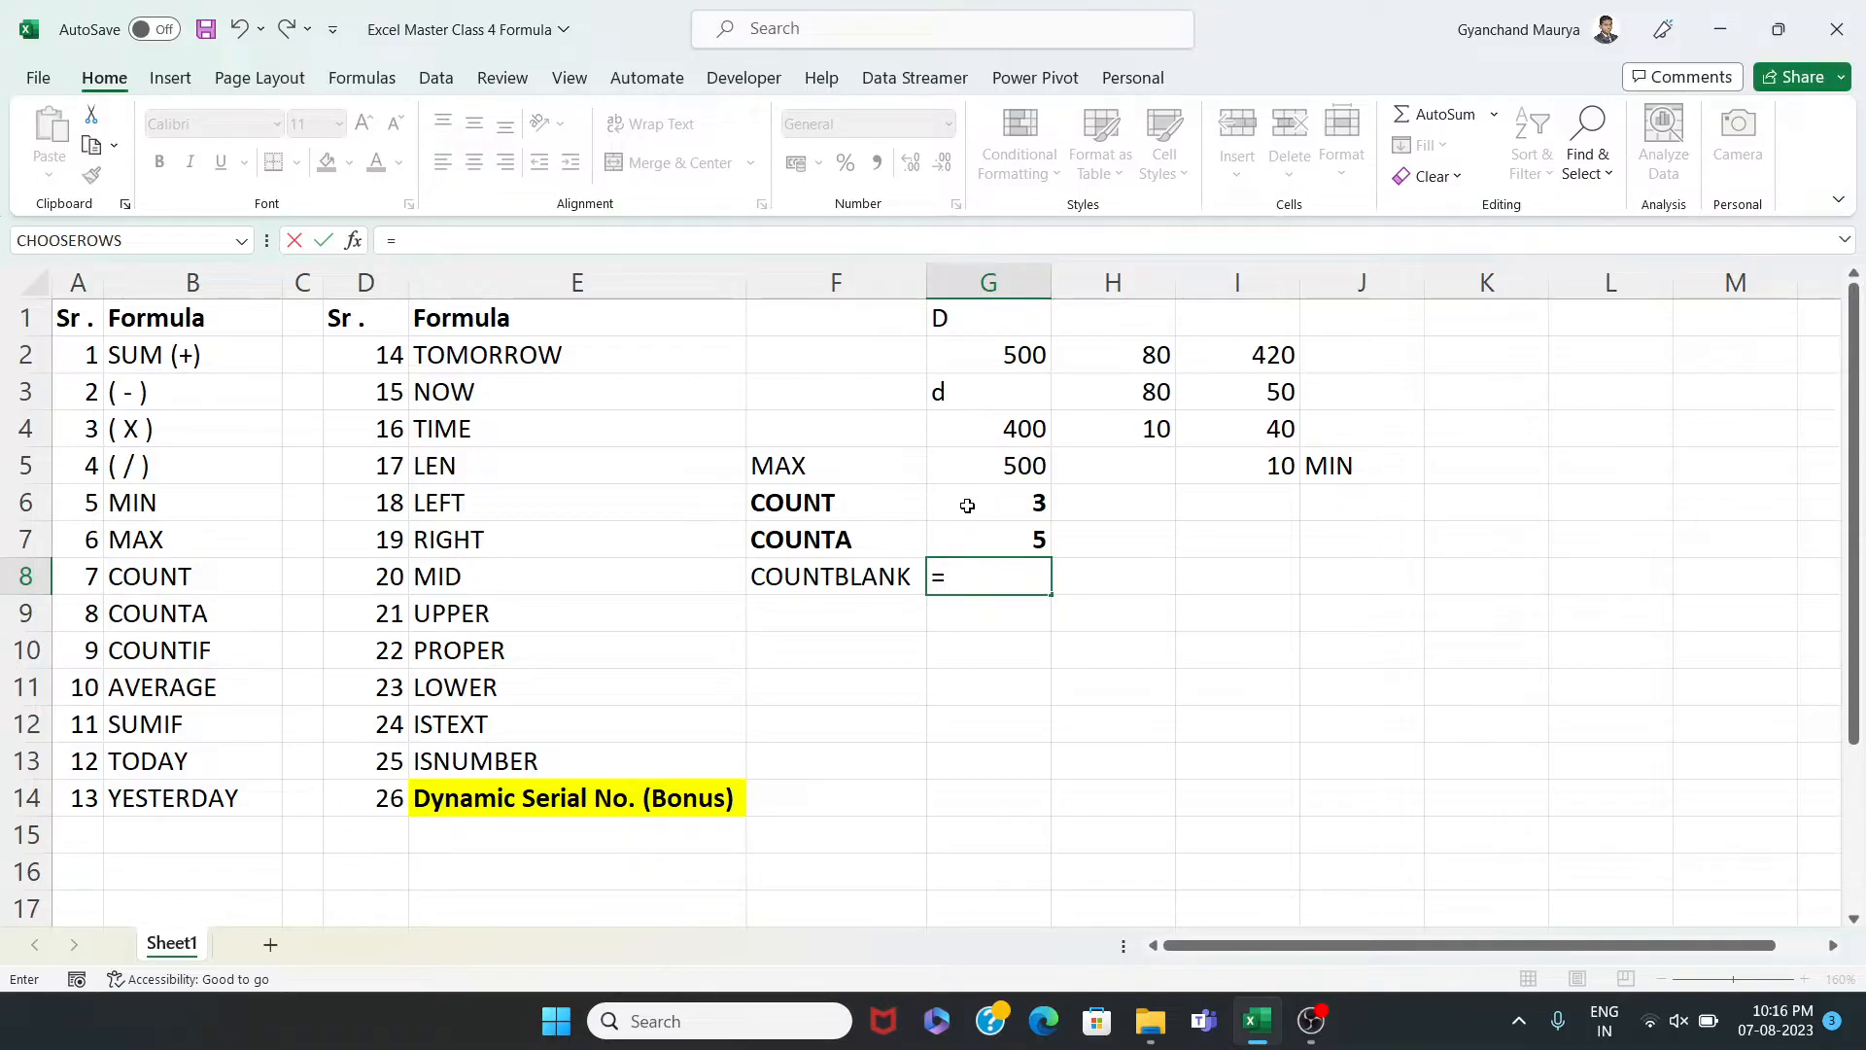
text(COUNT)
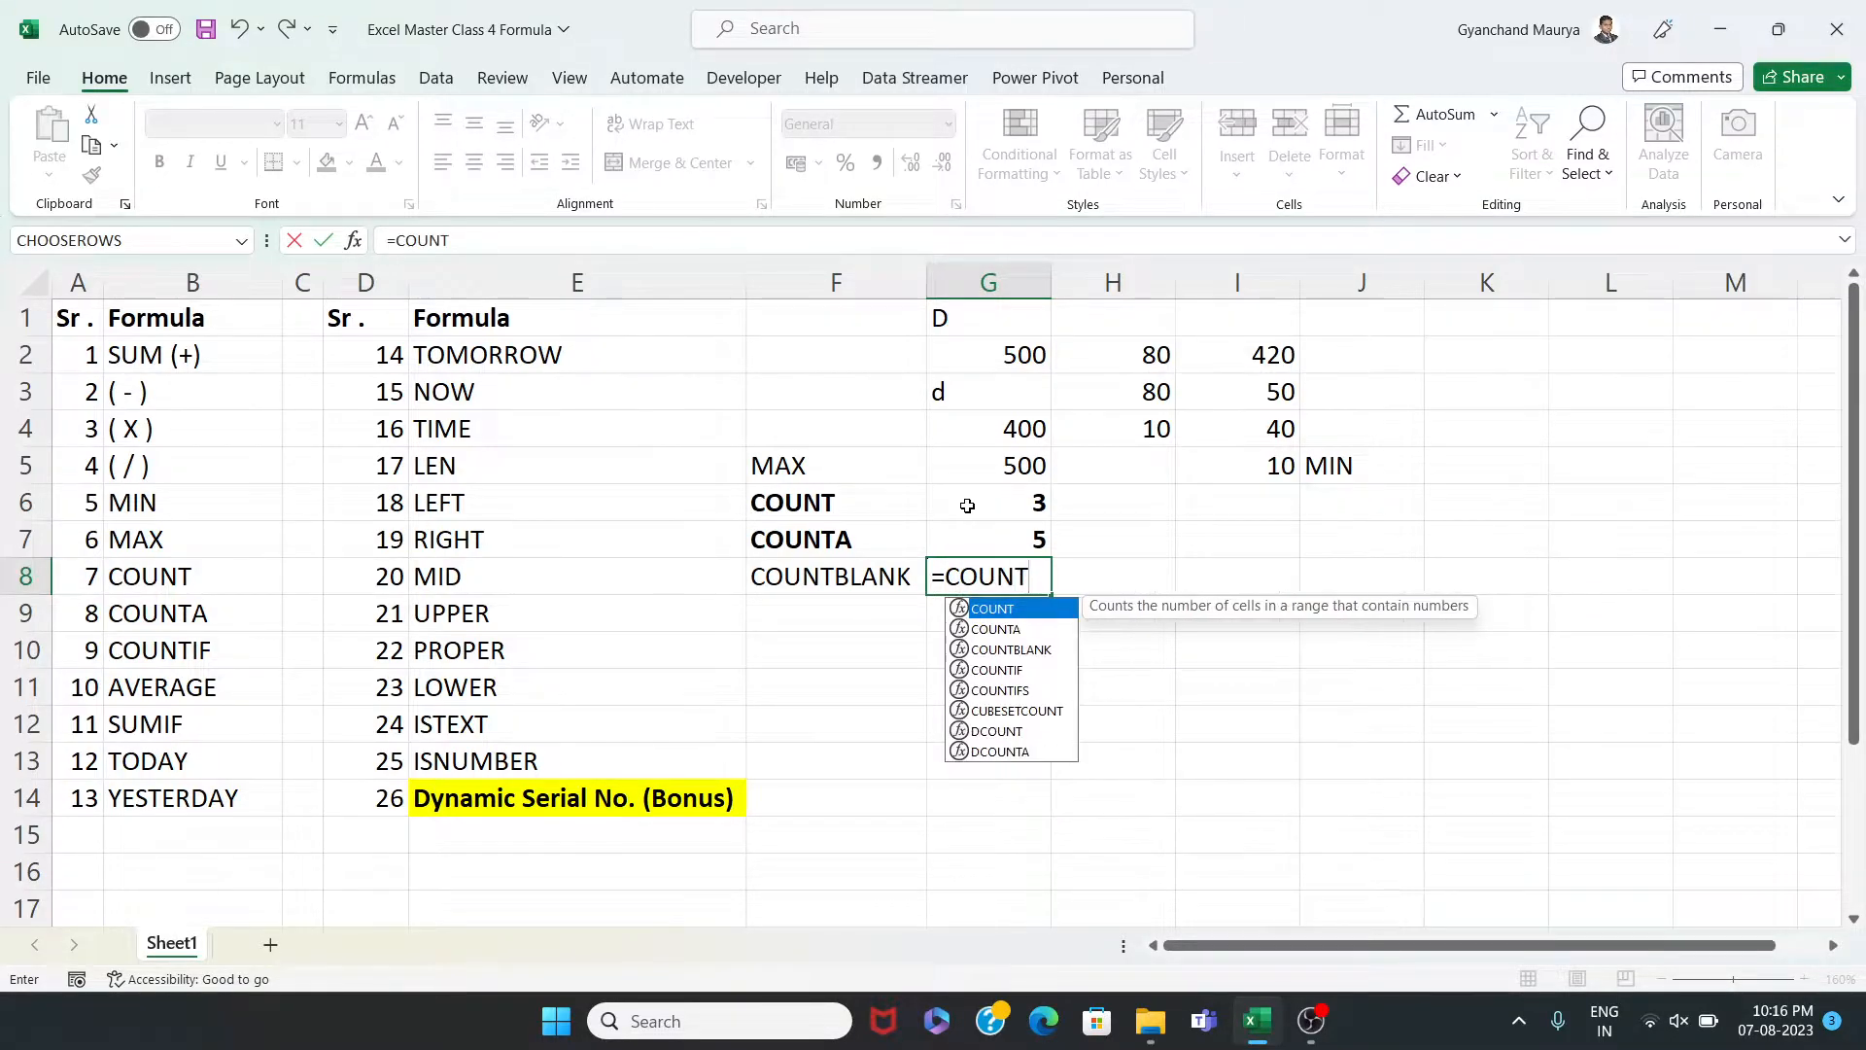
text(BLANK()
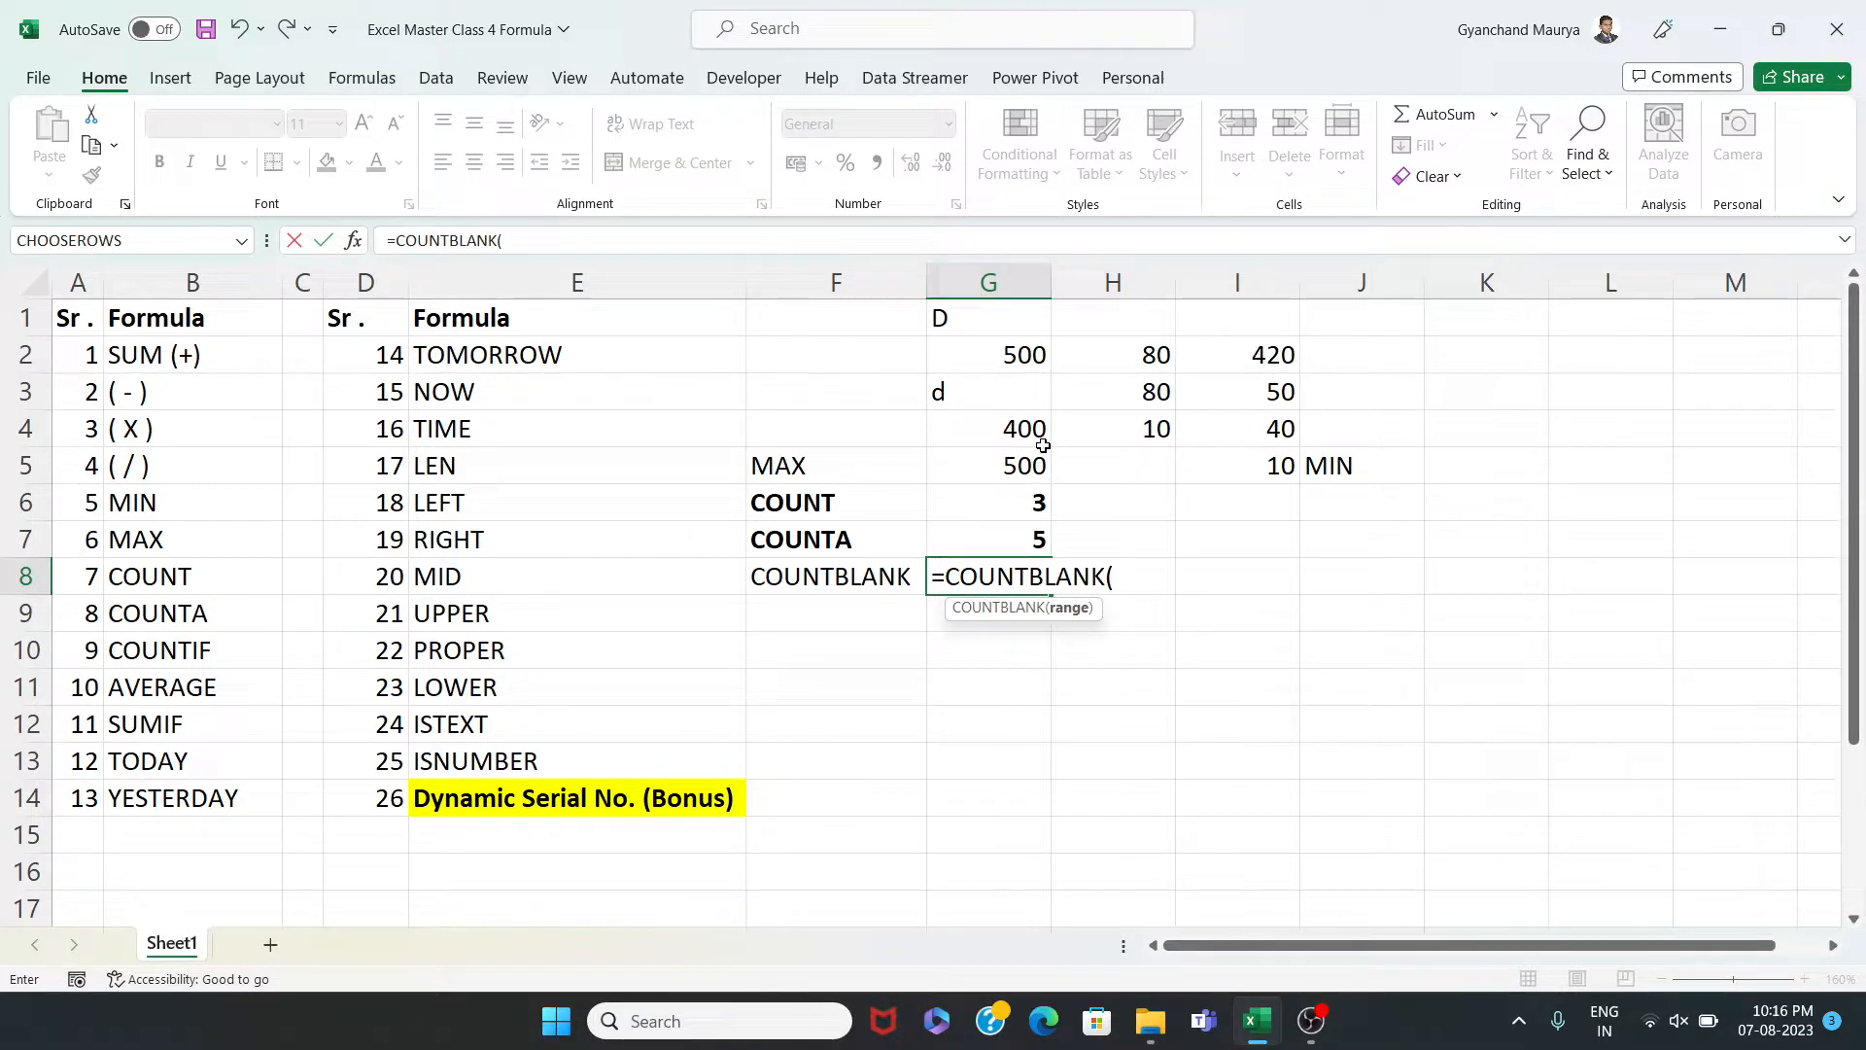
drag(1040, 457, 1014, 292)
text())
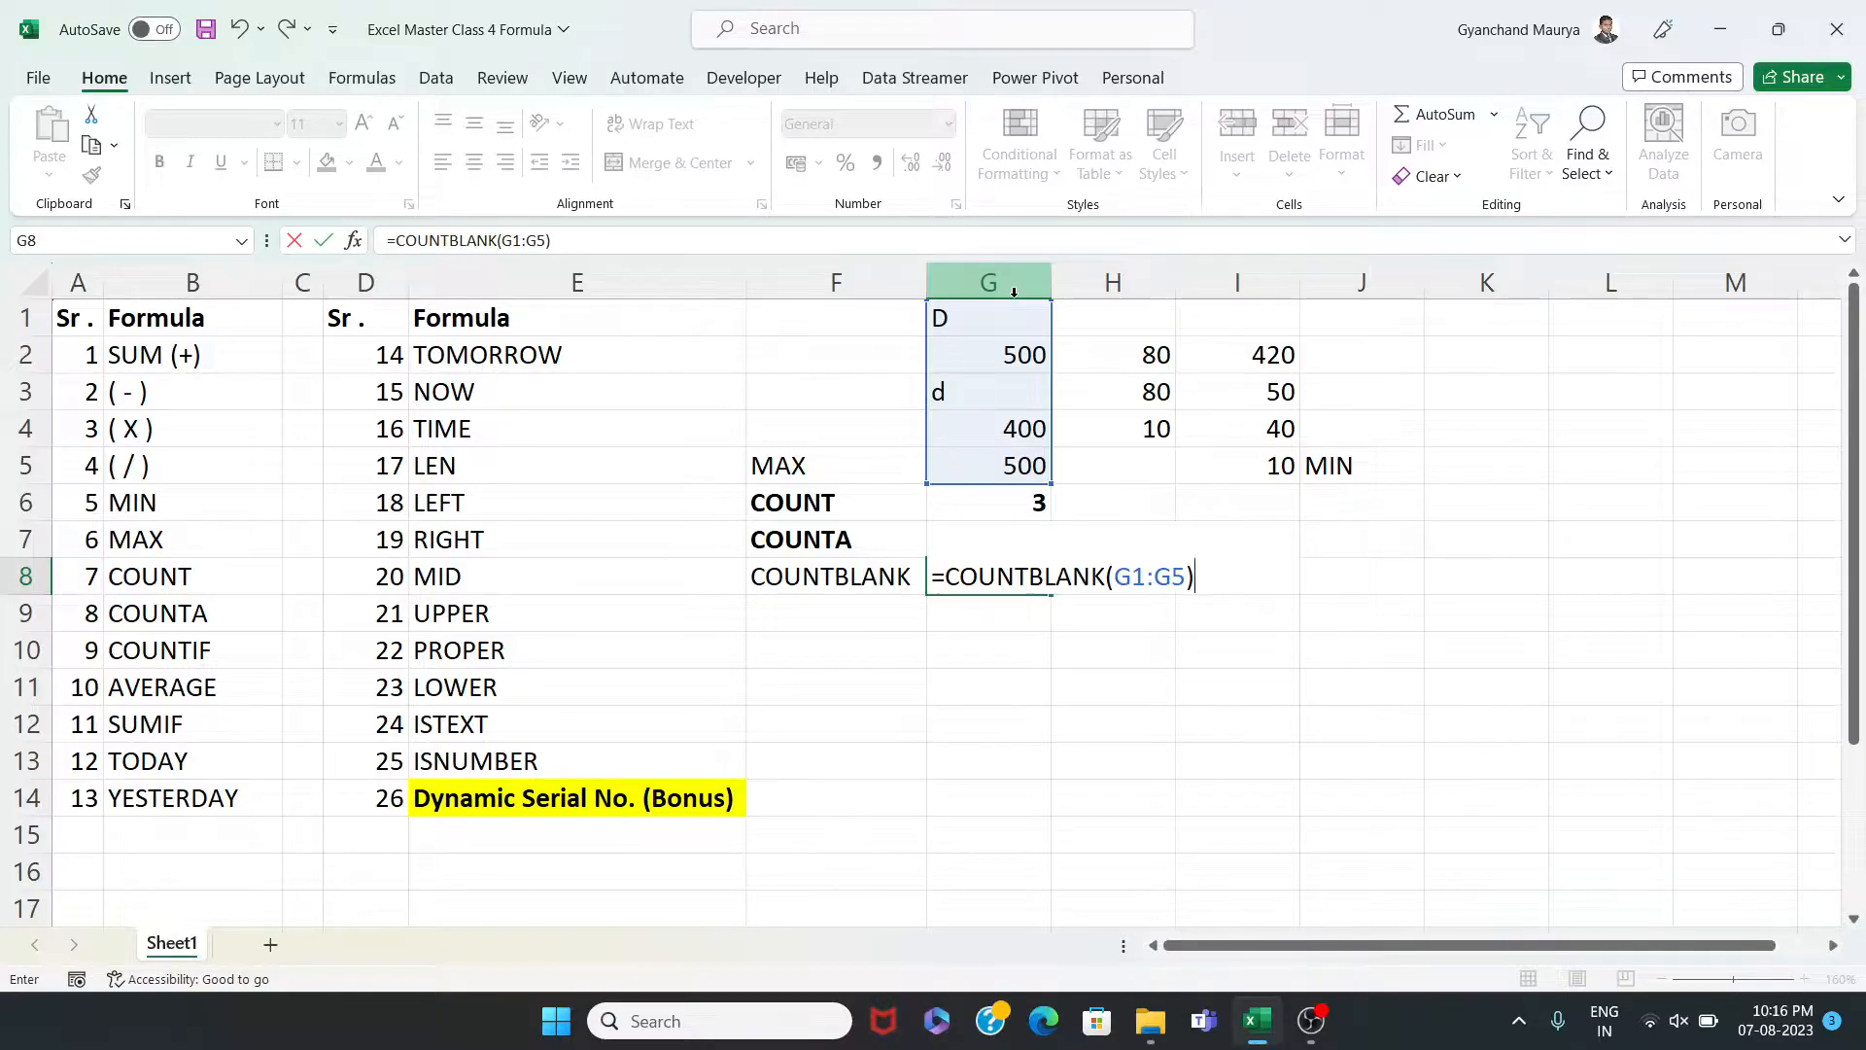
key(Return)
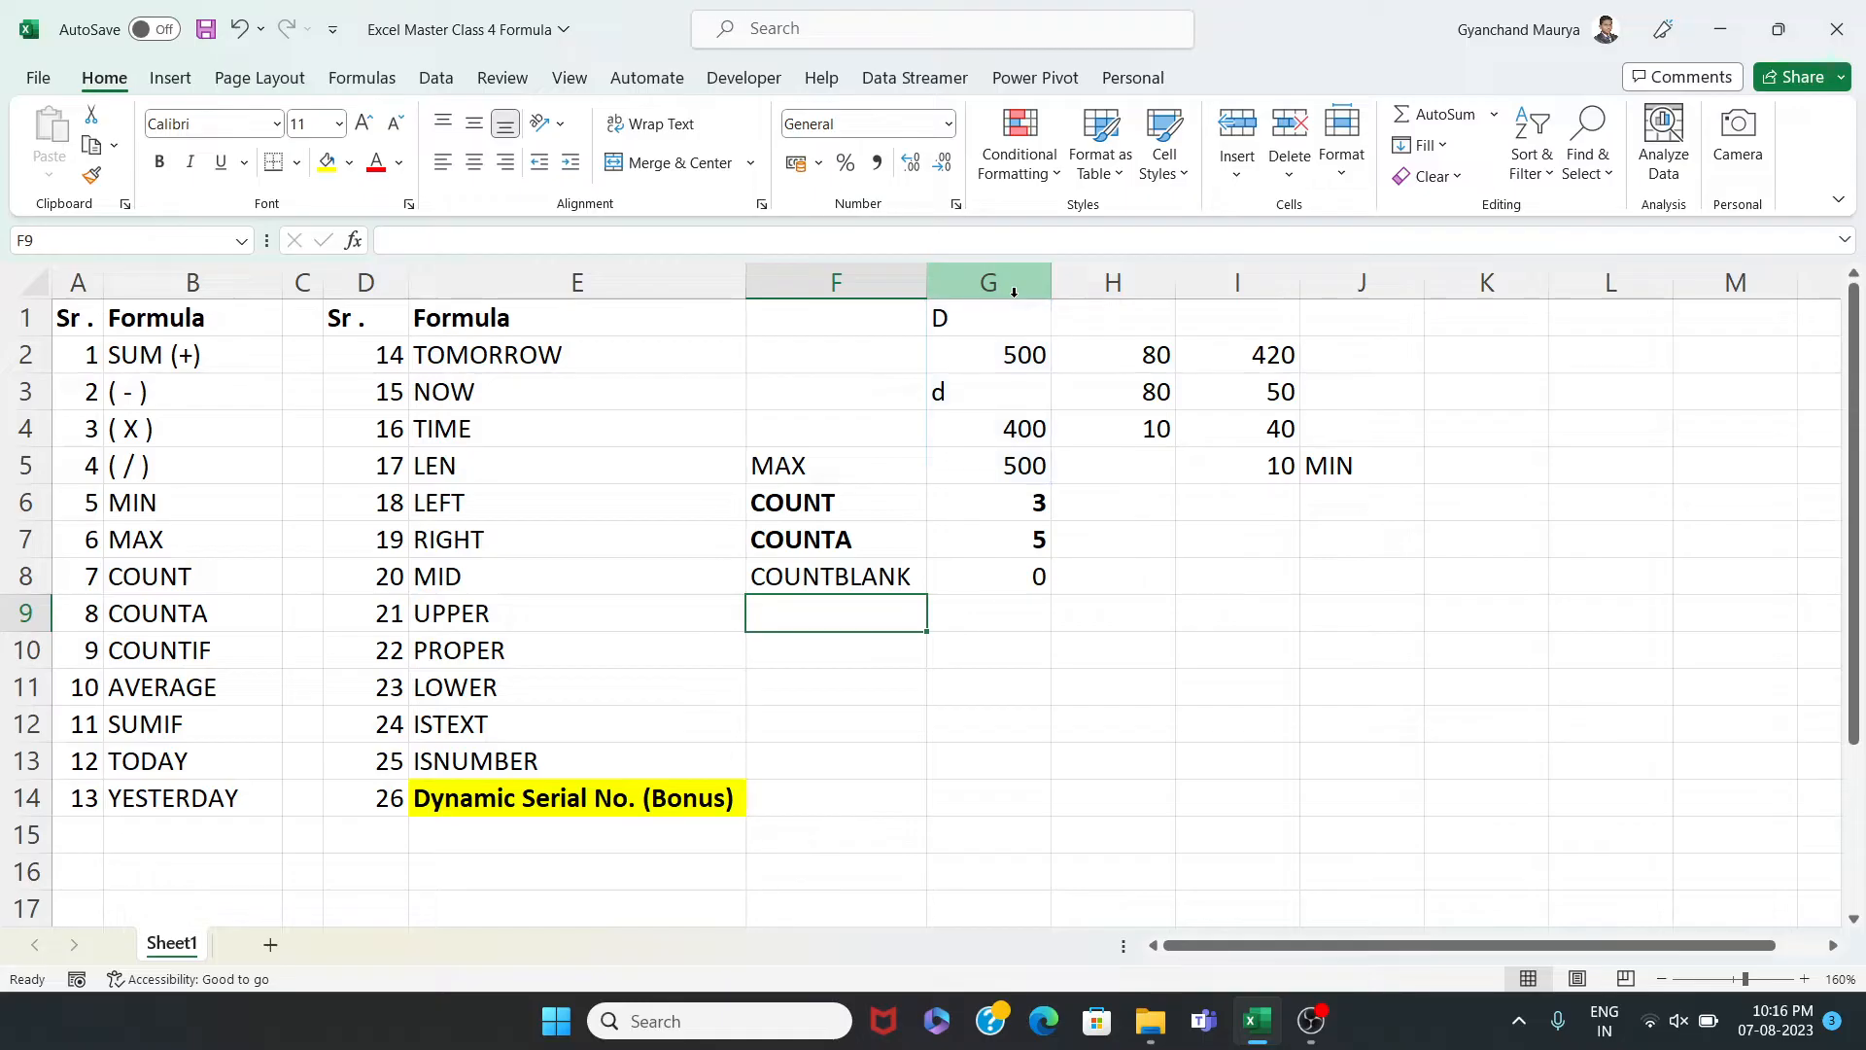
Test the COUNTBLANK formula by clearing cell G2, and restore the value 500 in that cell
click(1005, 568)
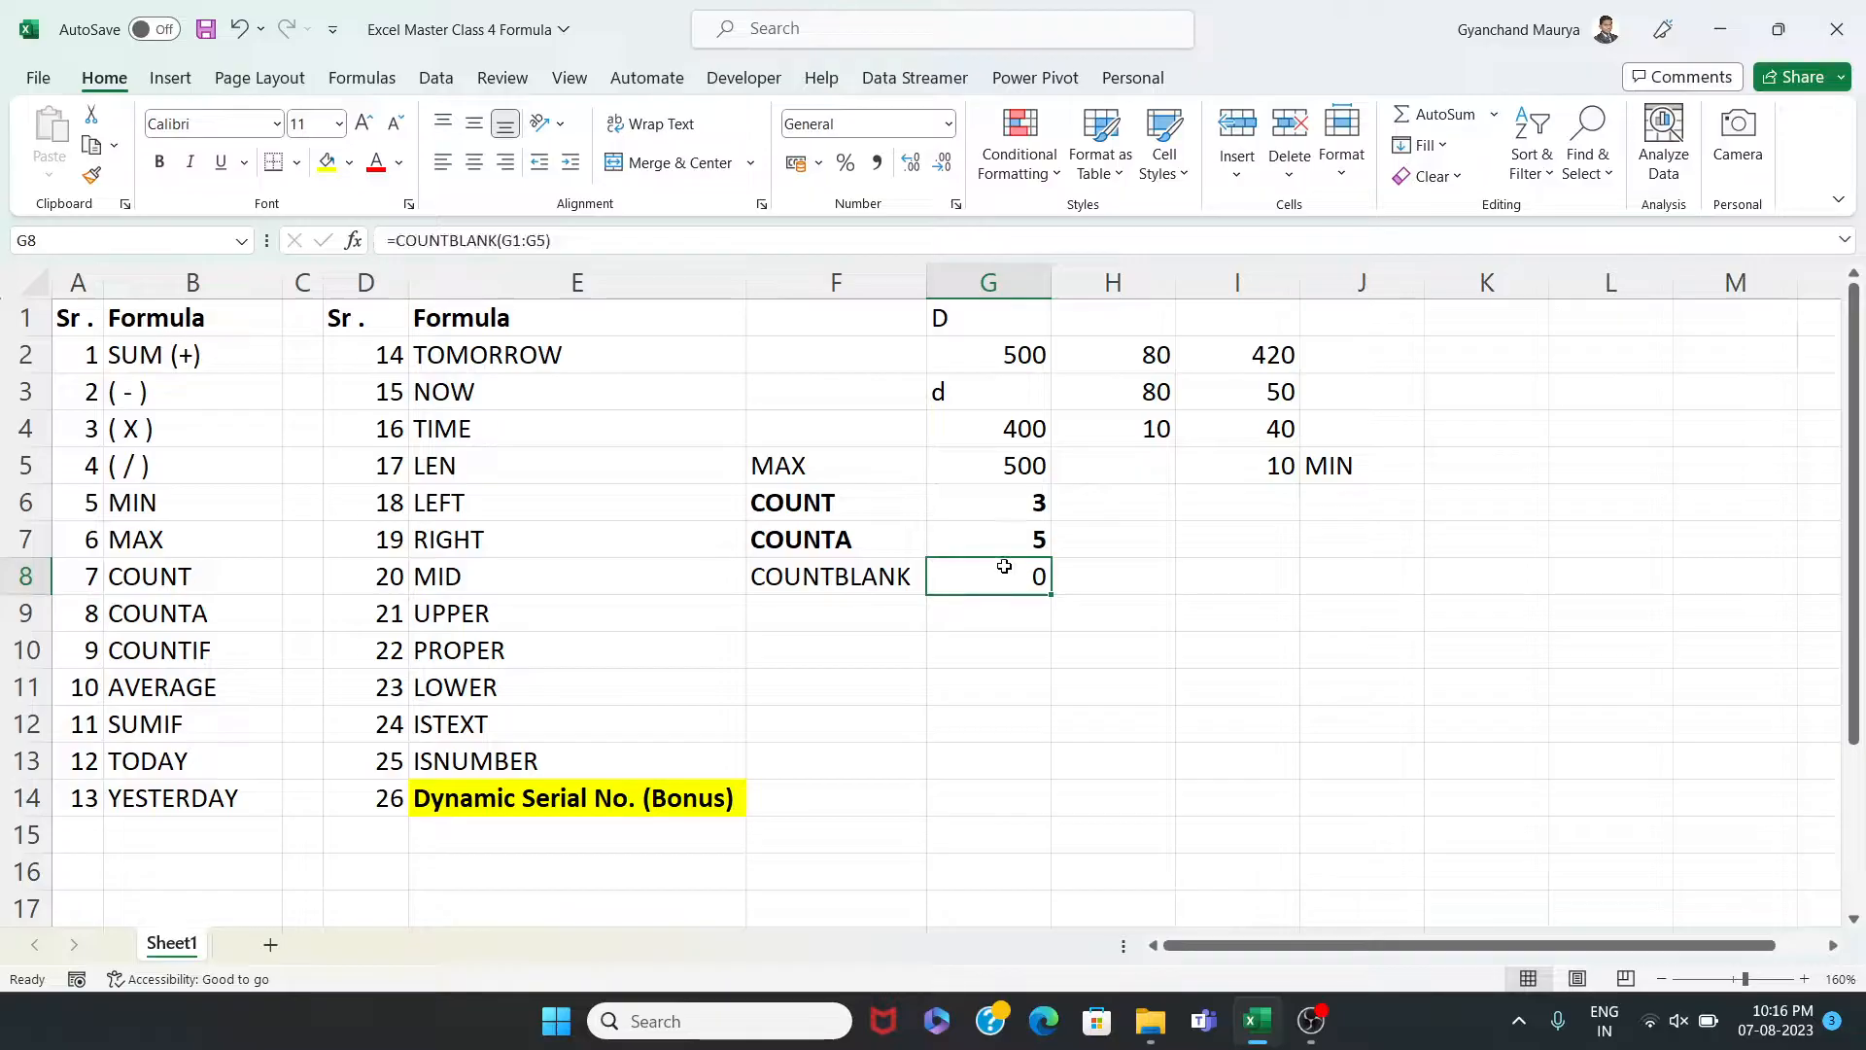
drag(1008, 321, 1006, 454)
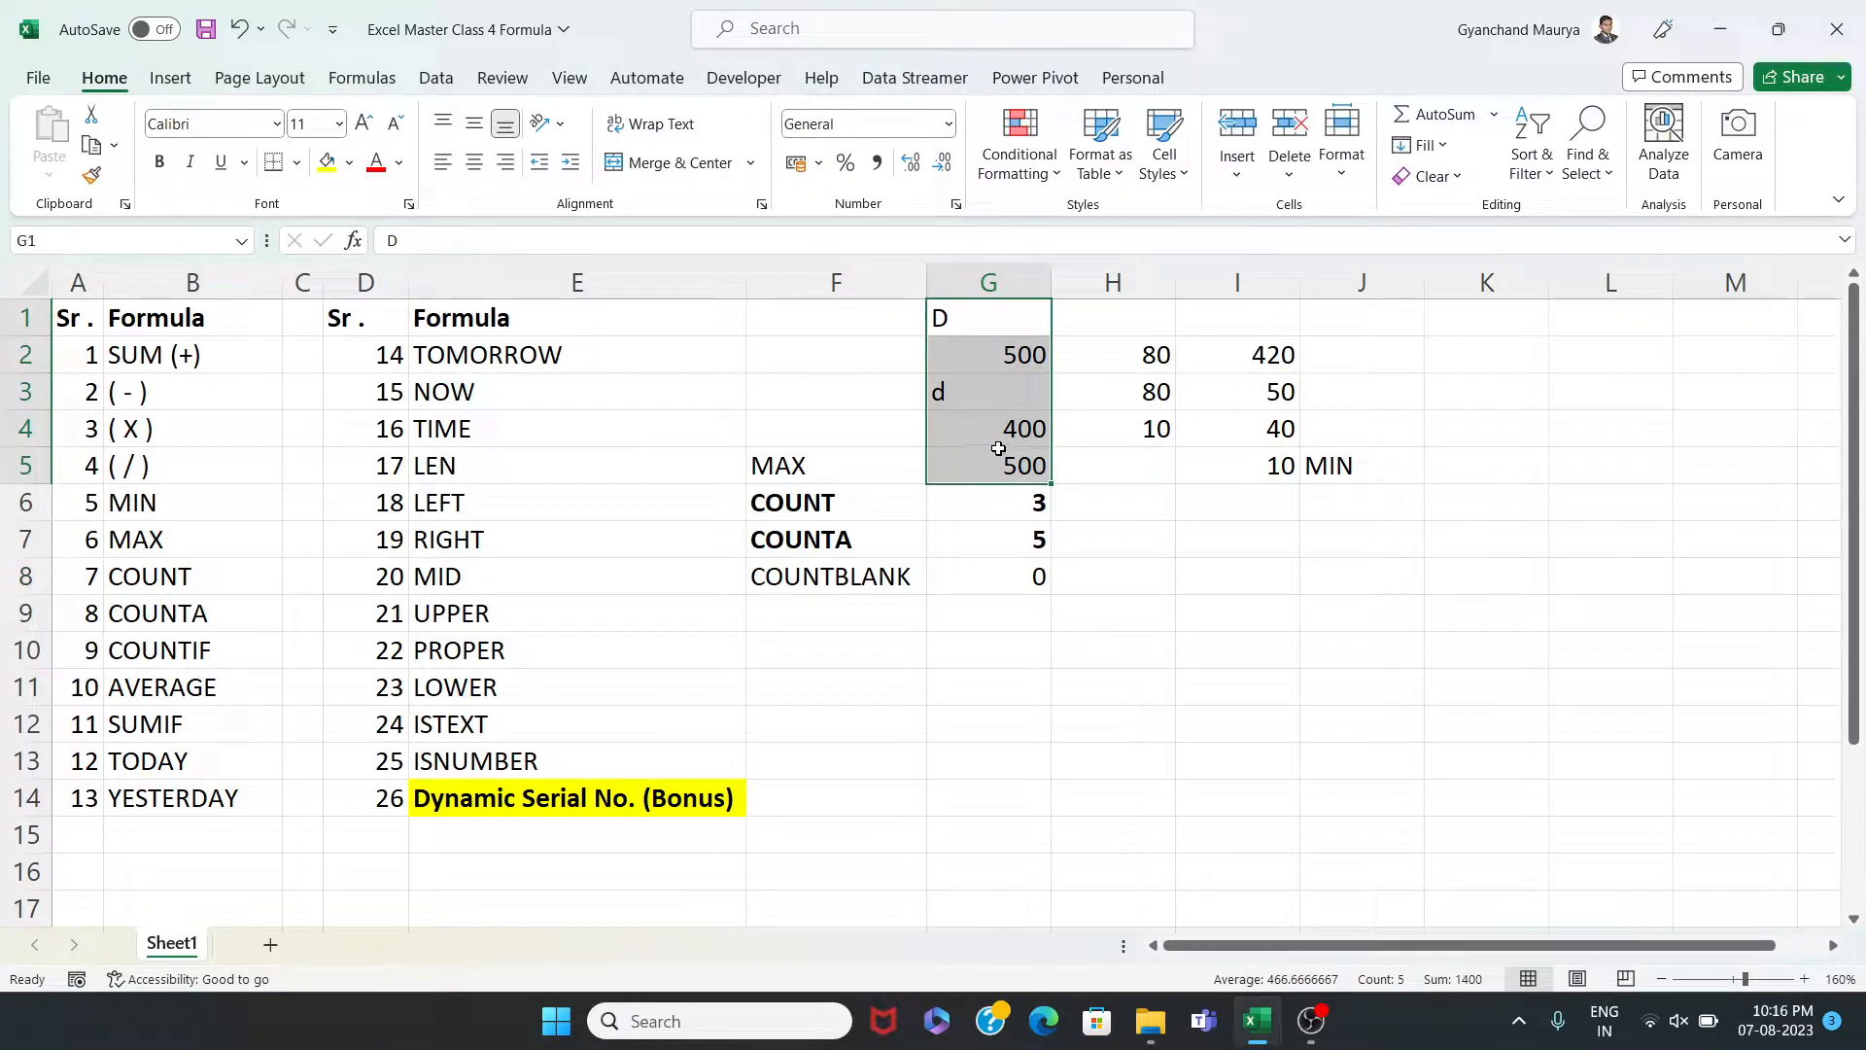
click(1012, 370)
key(Delete)
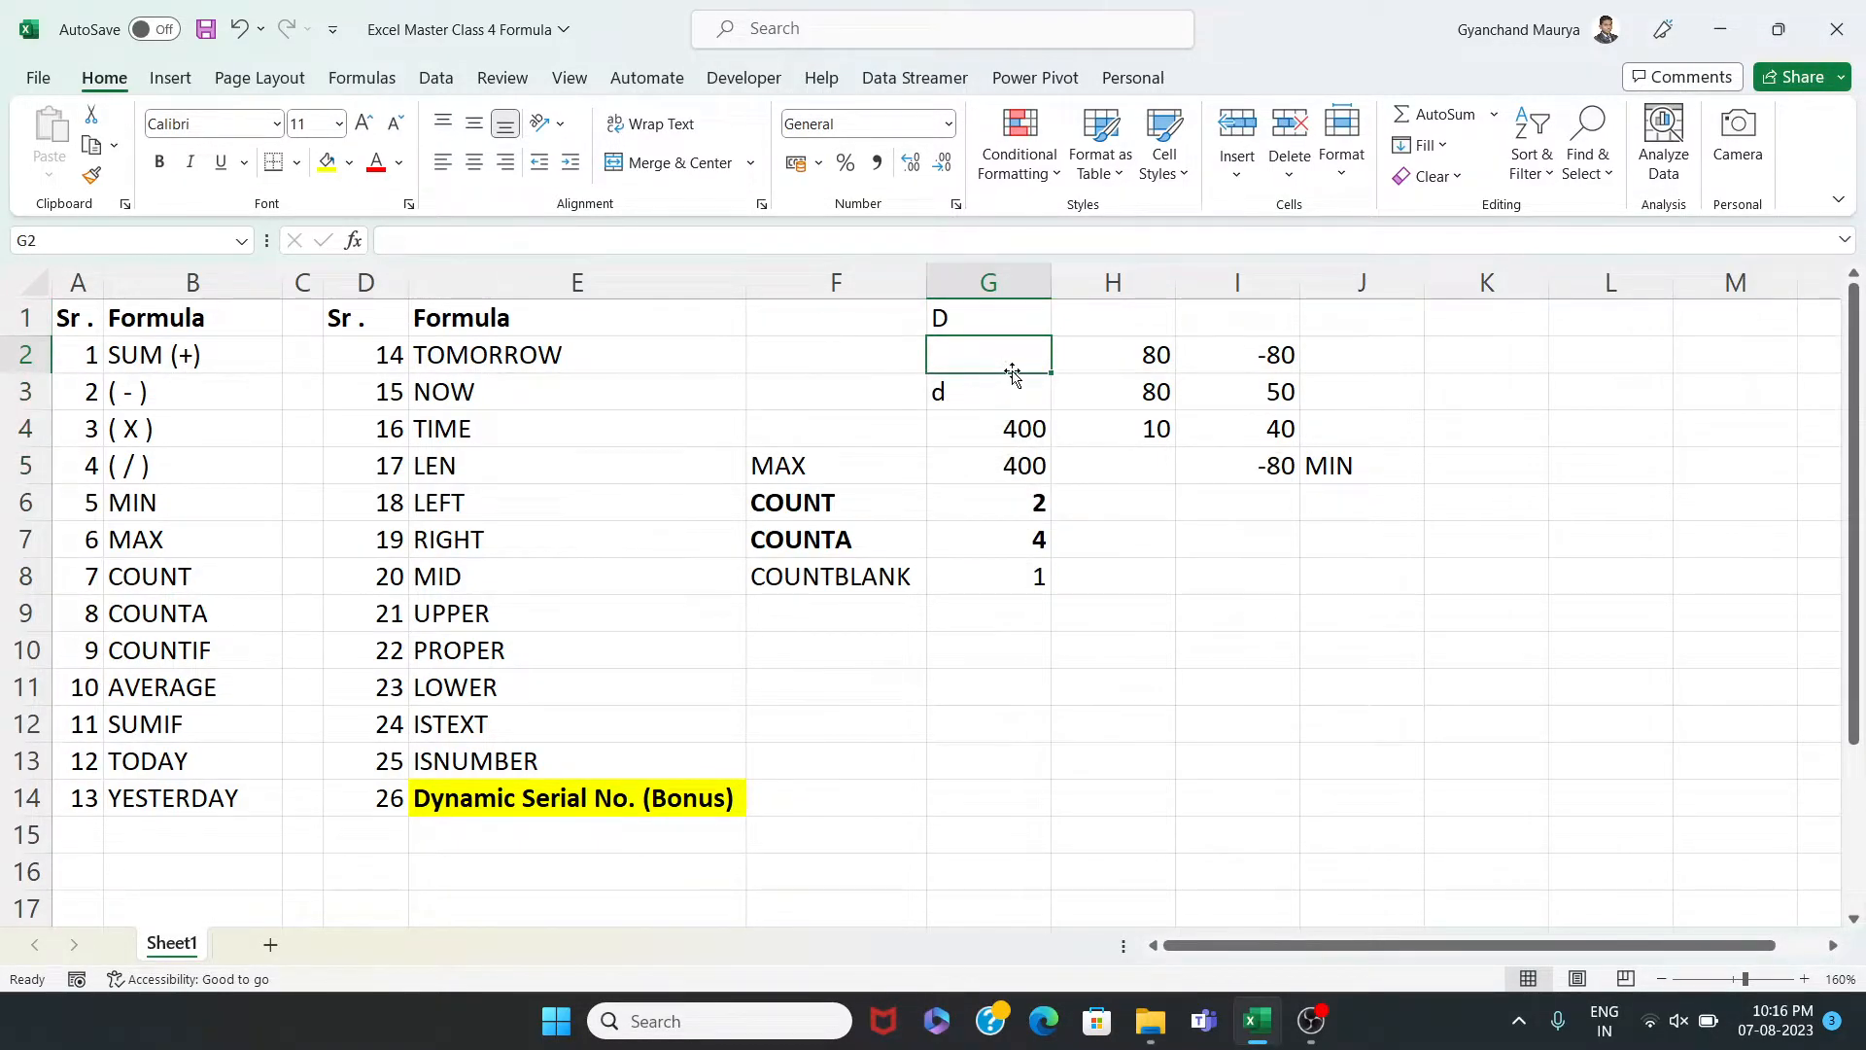
click(994, 582)
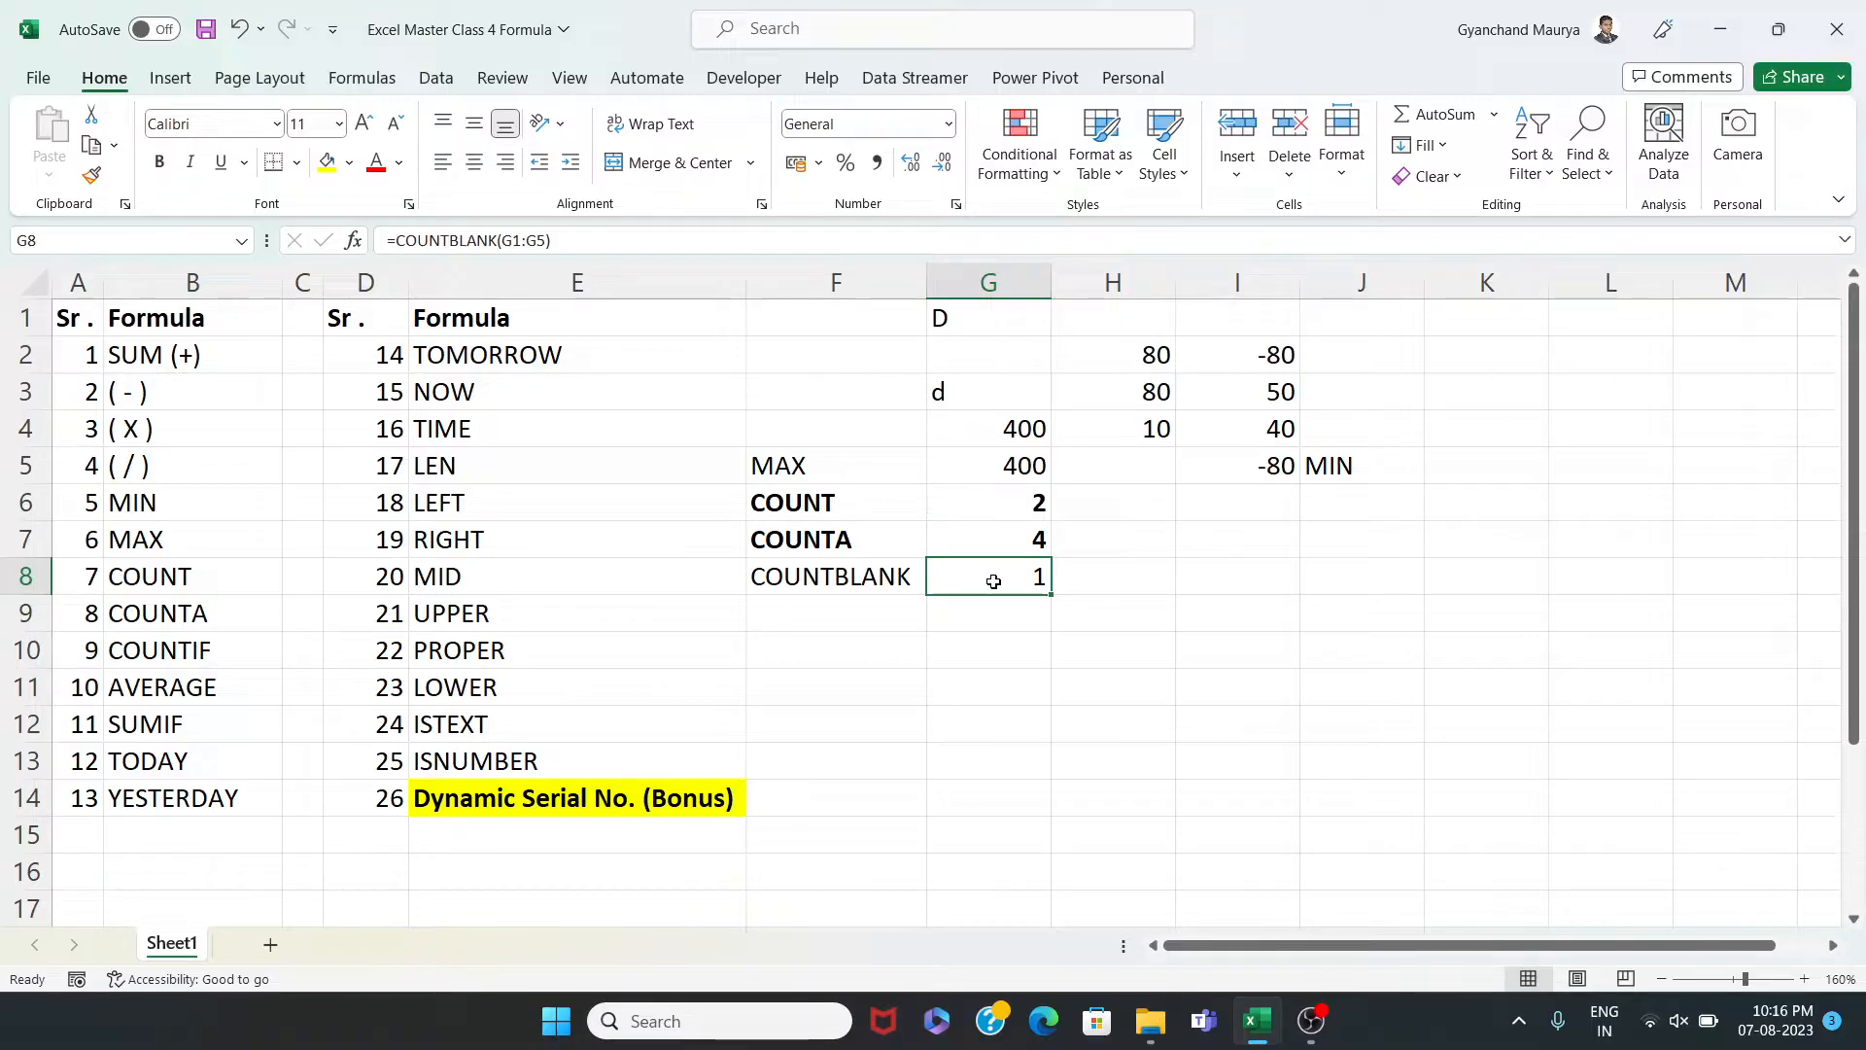
click(1017, 361)
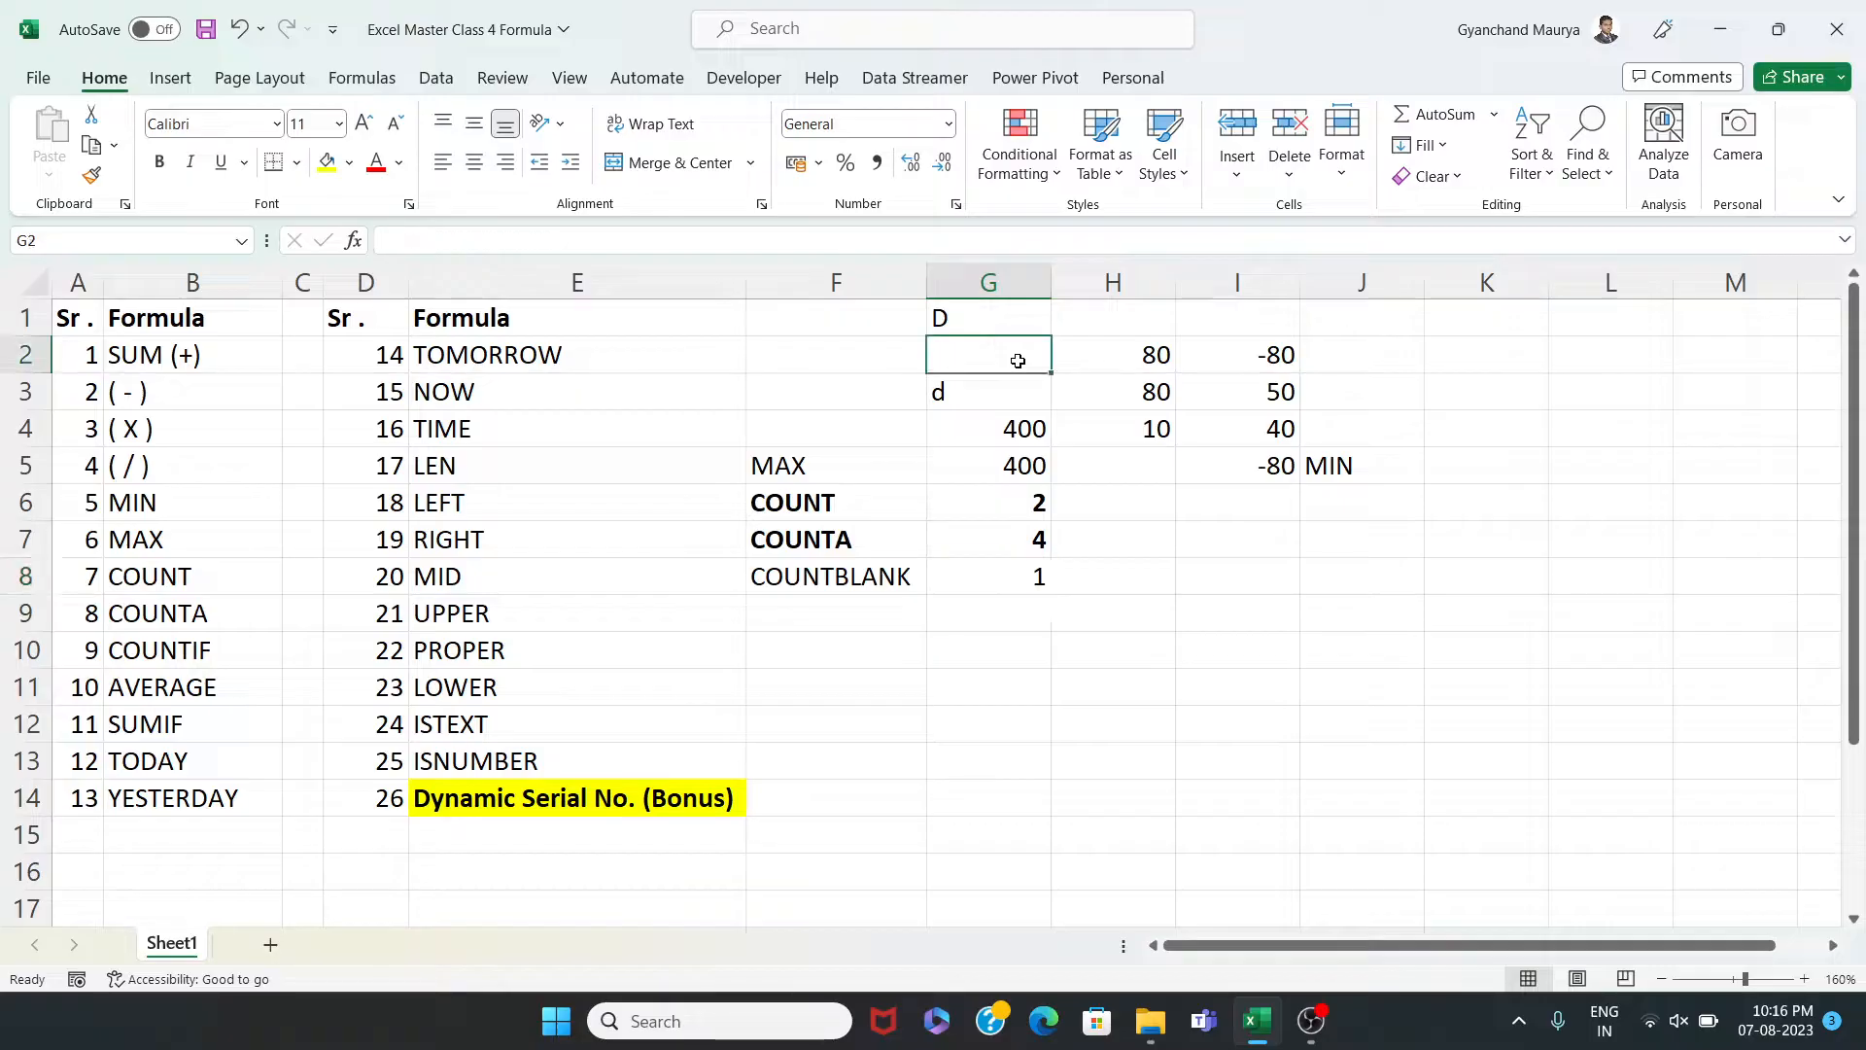
text(500)
key(Return)
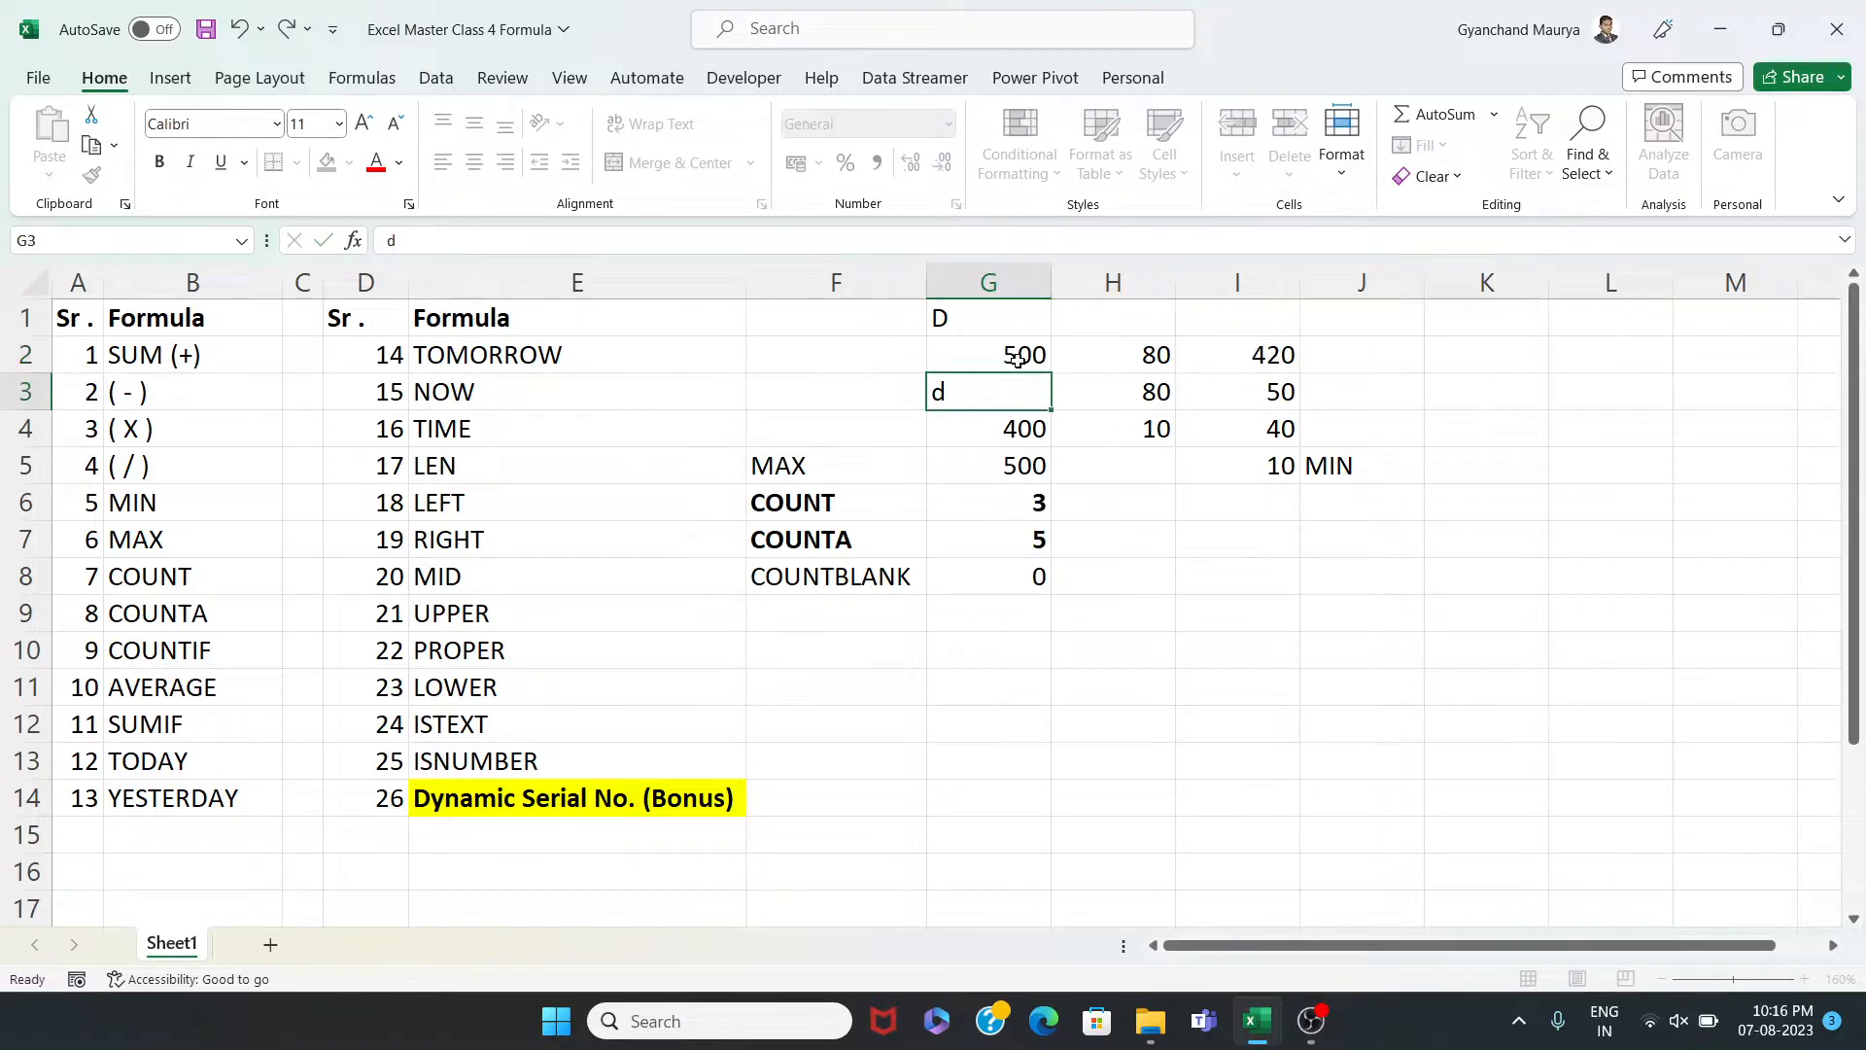
Replace the formula in cell G8 with =COUNTBLANK(G1:I5) to count the empty cells across all three data columns
click(1009, 573)
text(=)
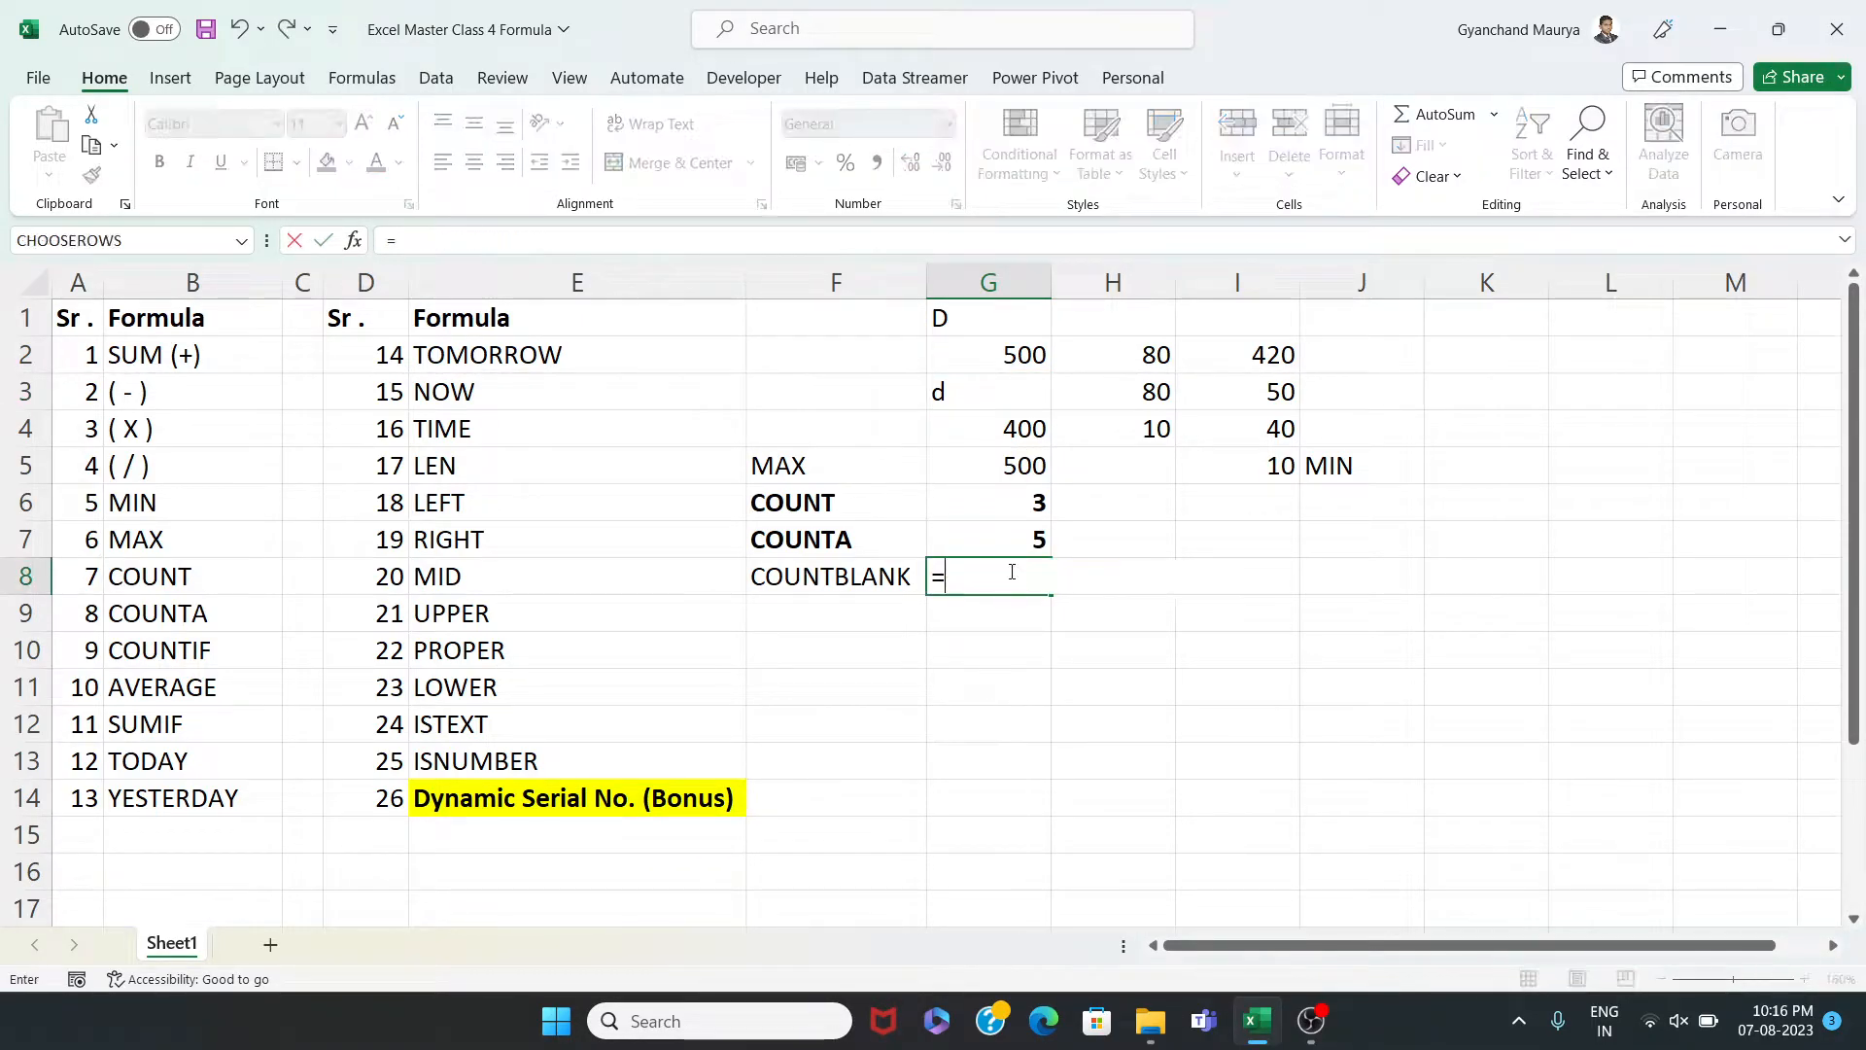
text(COUNT)
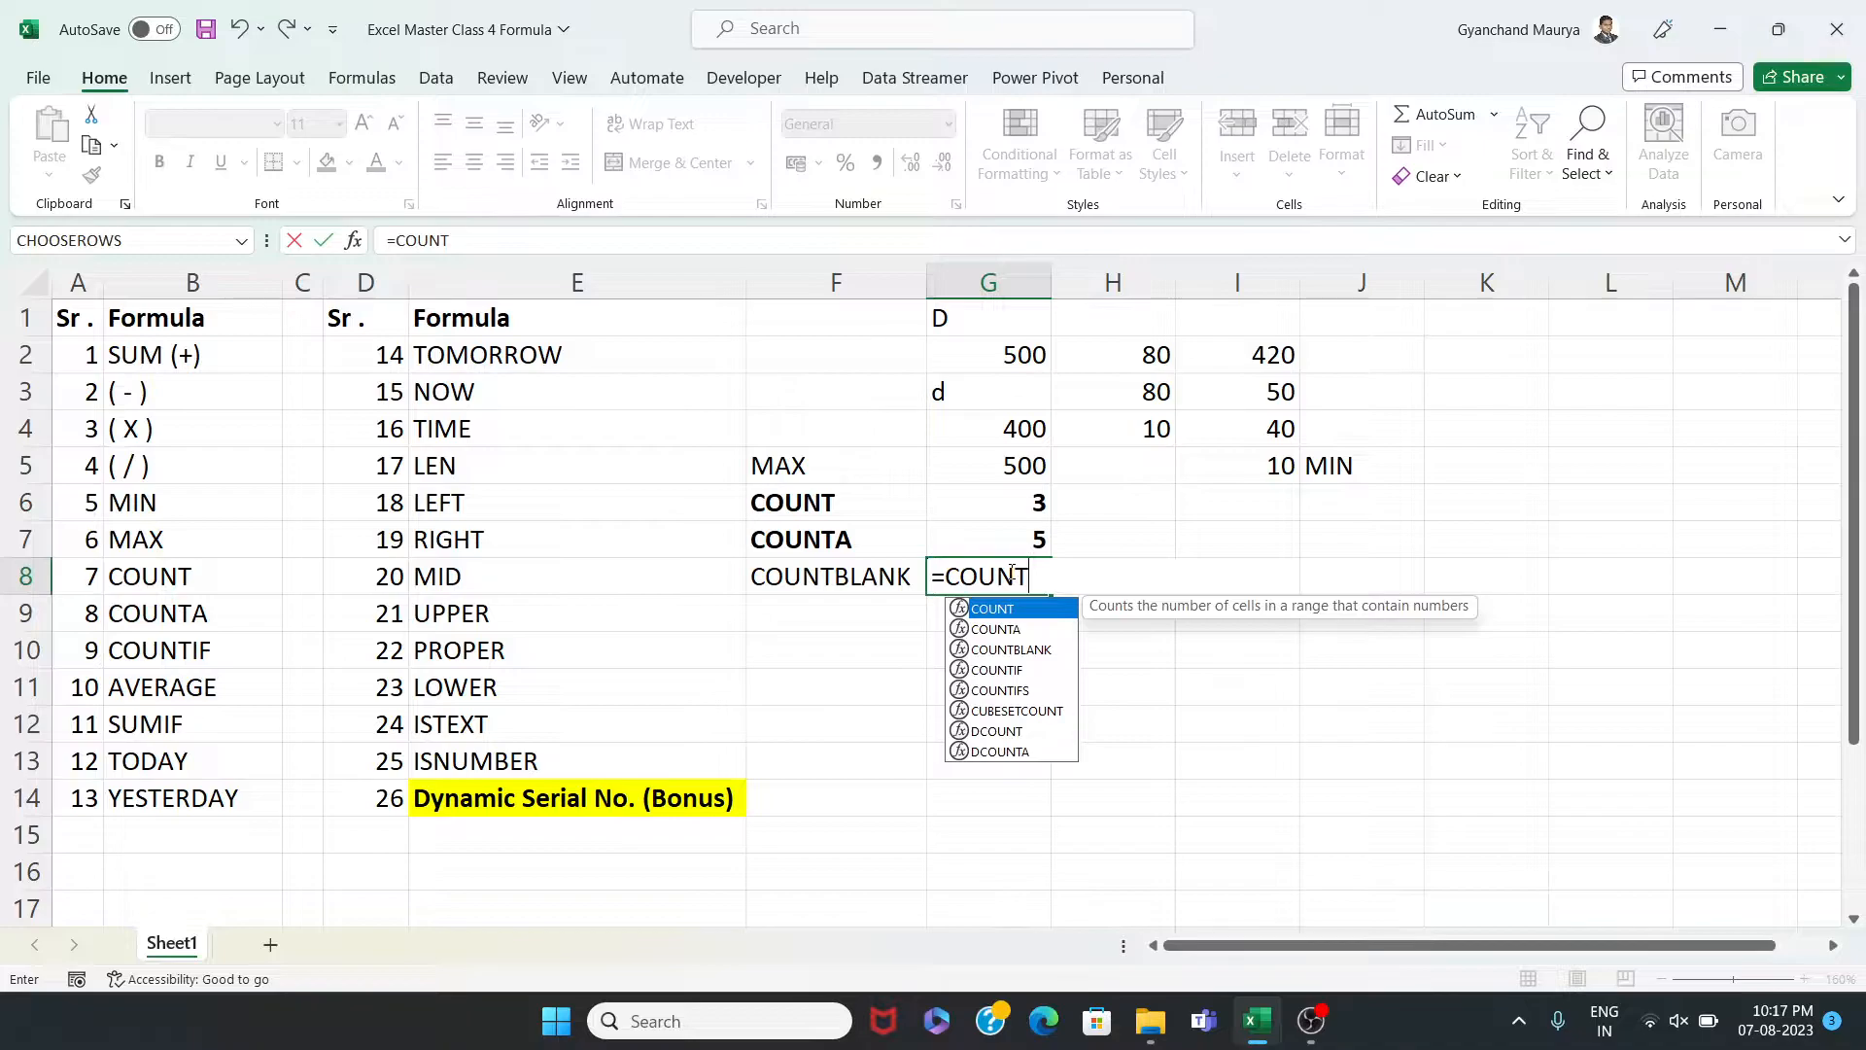
key(Down)
key(Down)
key(Tab)
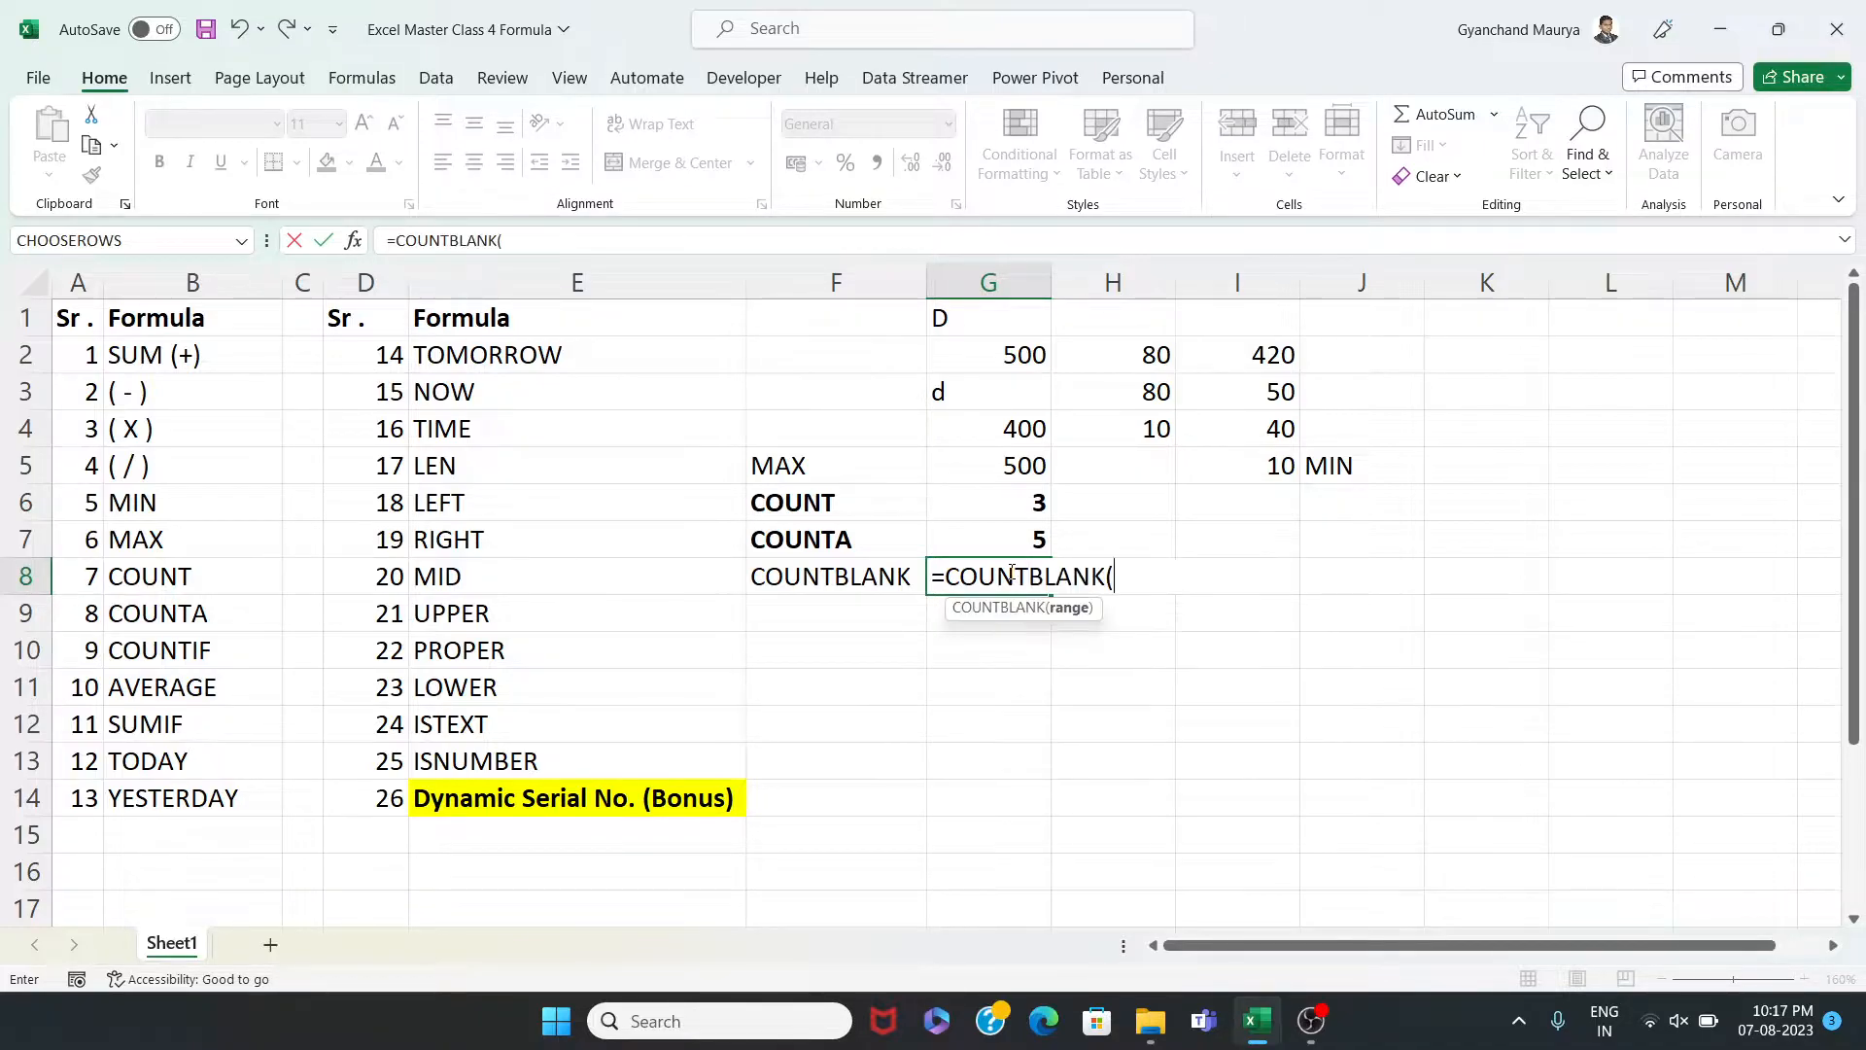
drag(988, 317, 1256, 466)
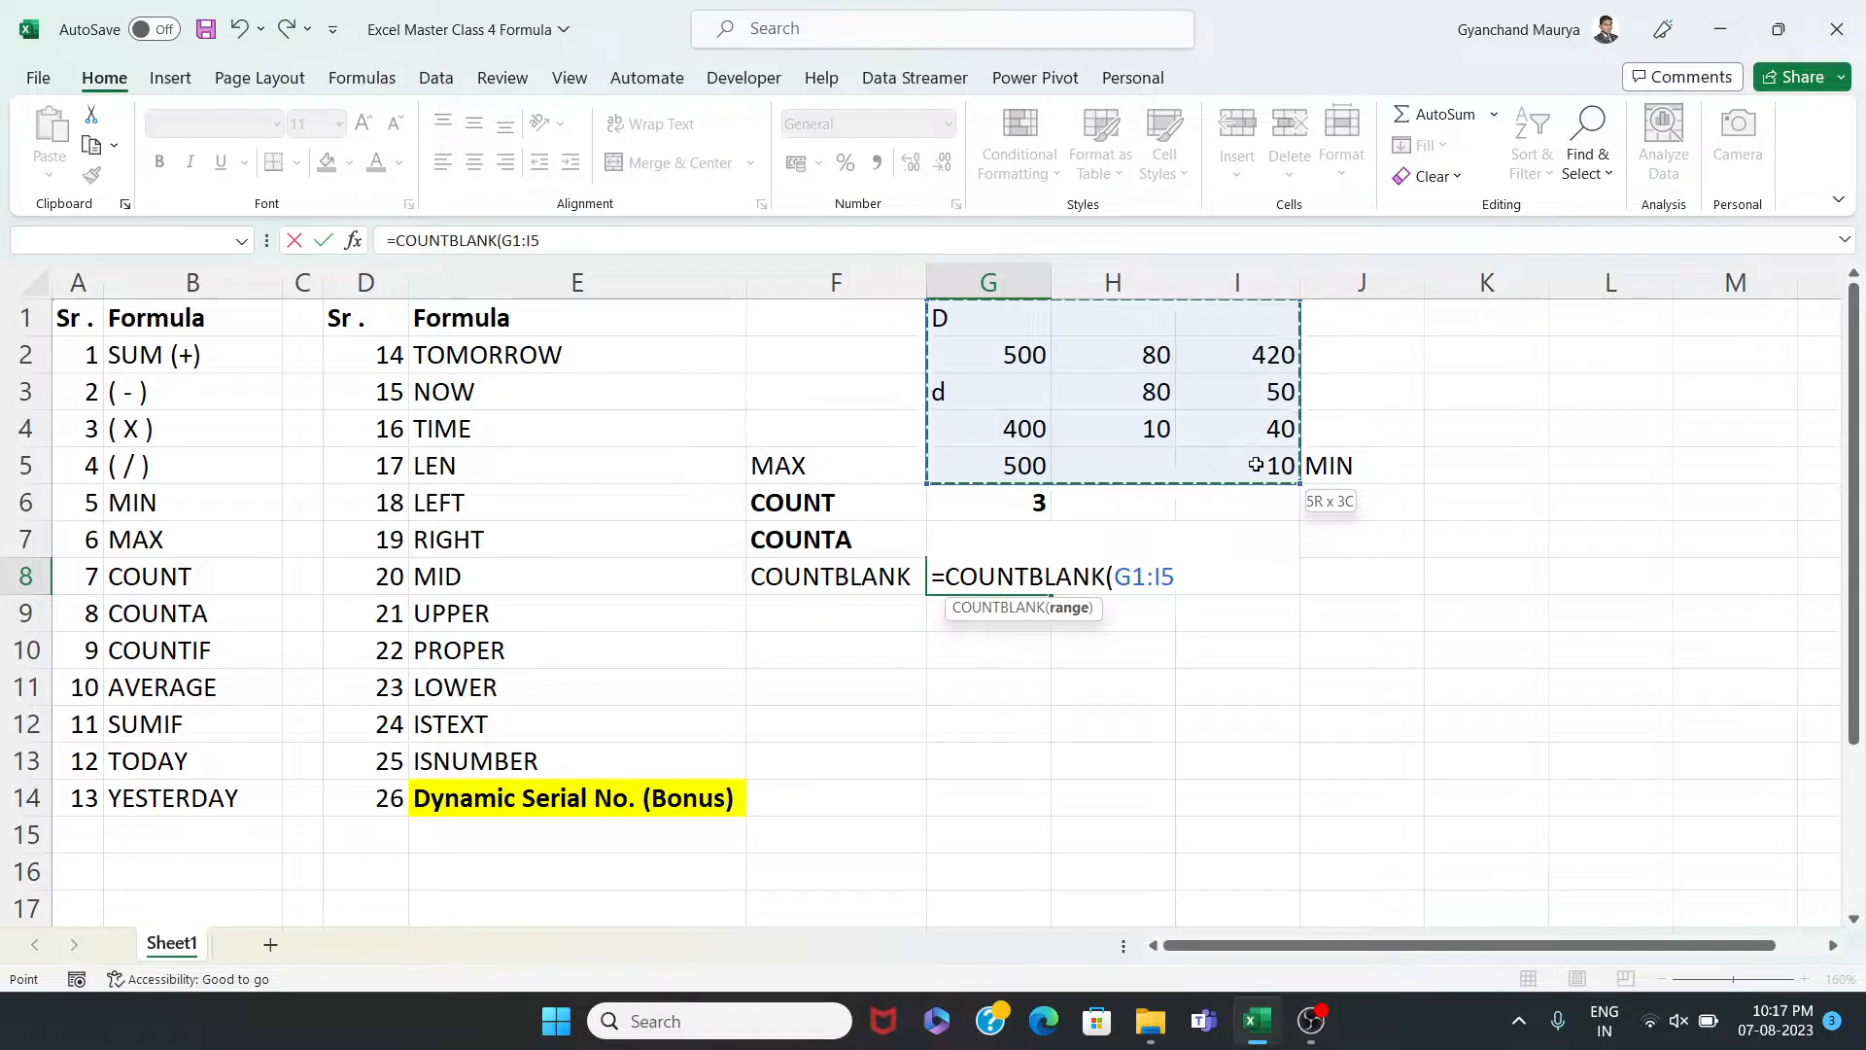
text())
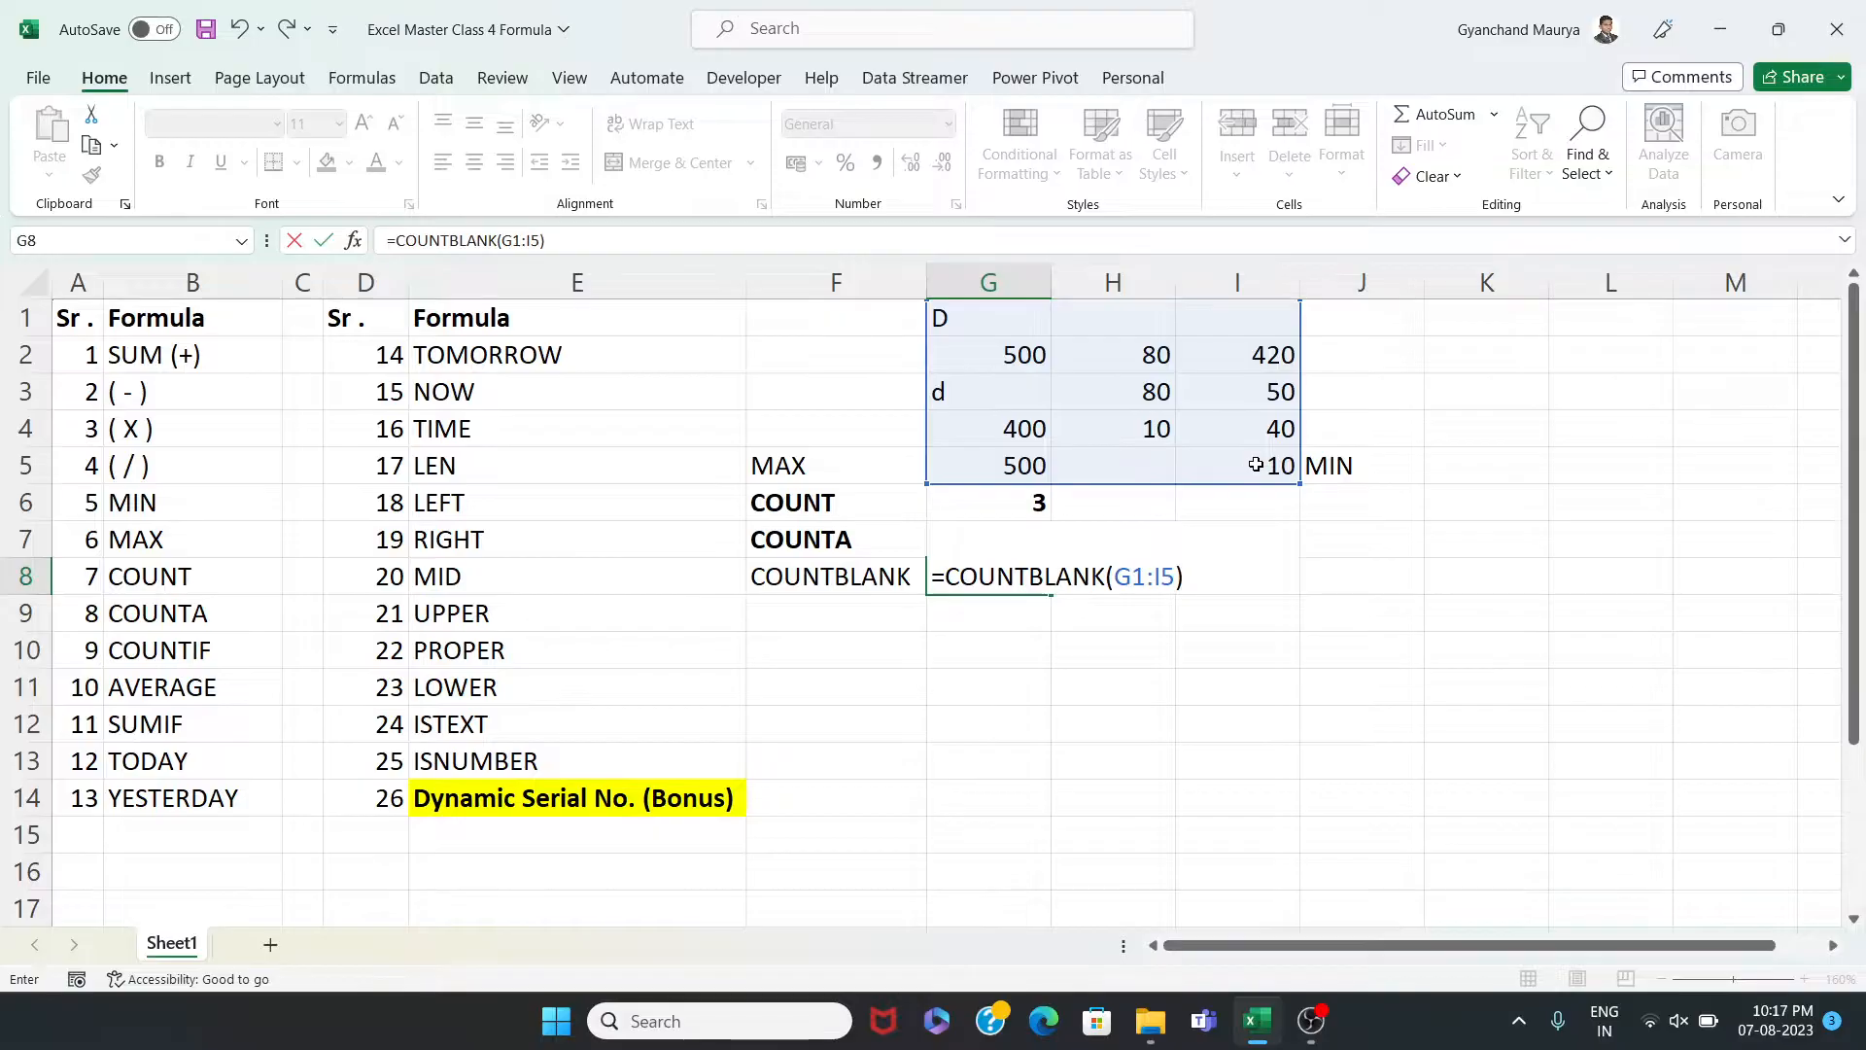
key(Return)
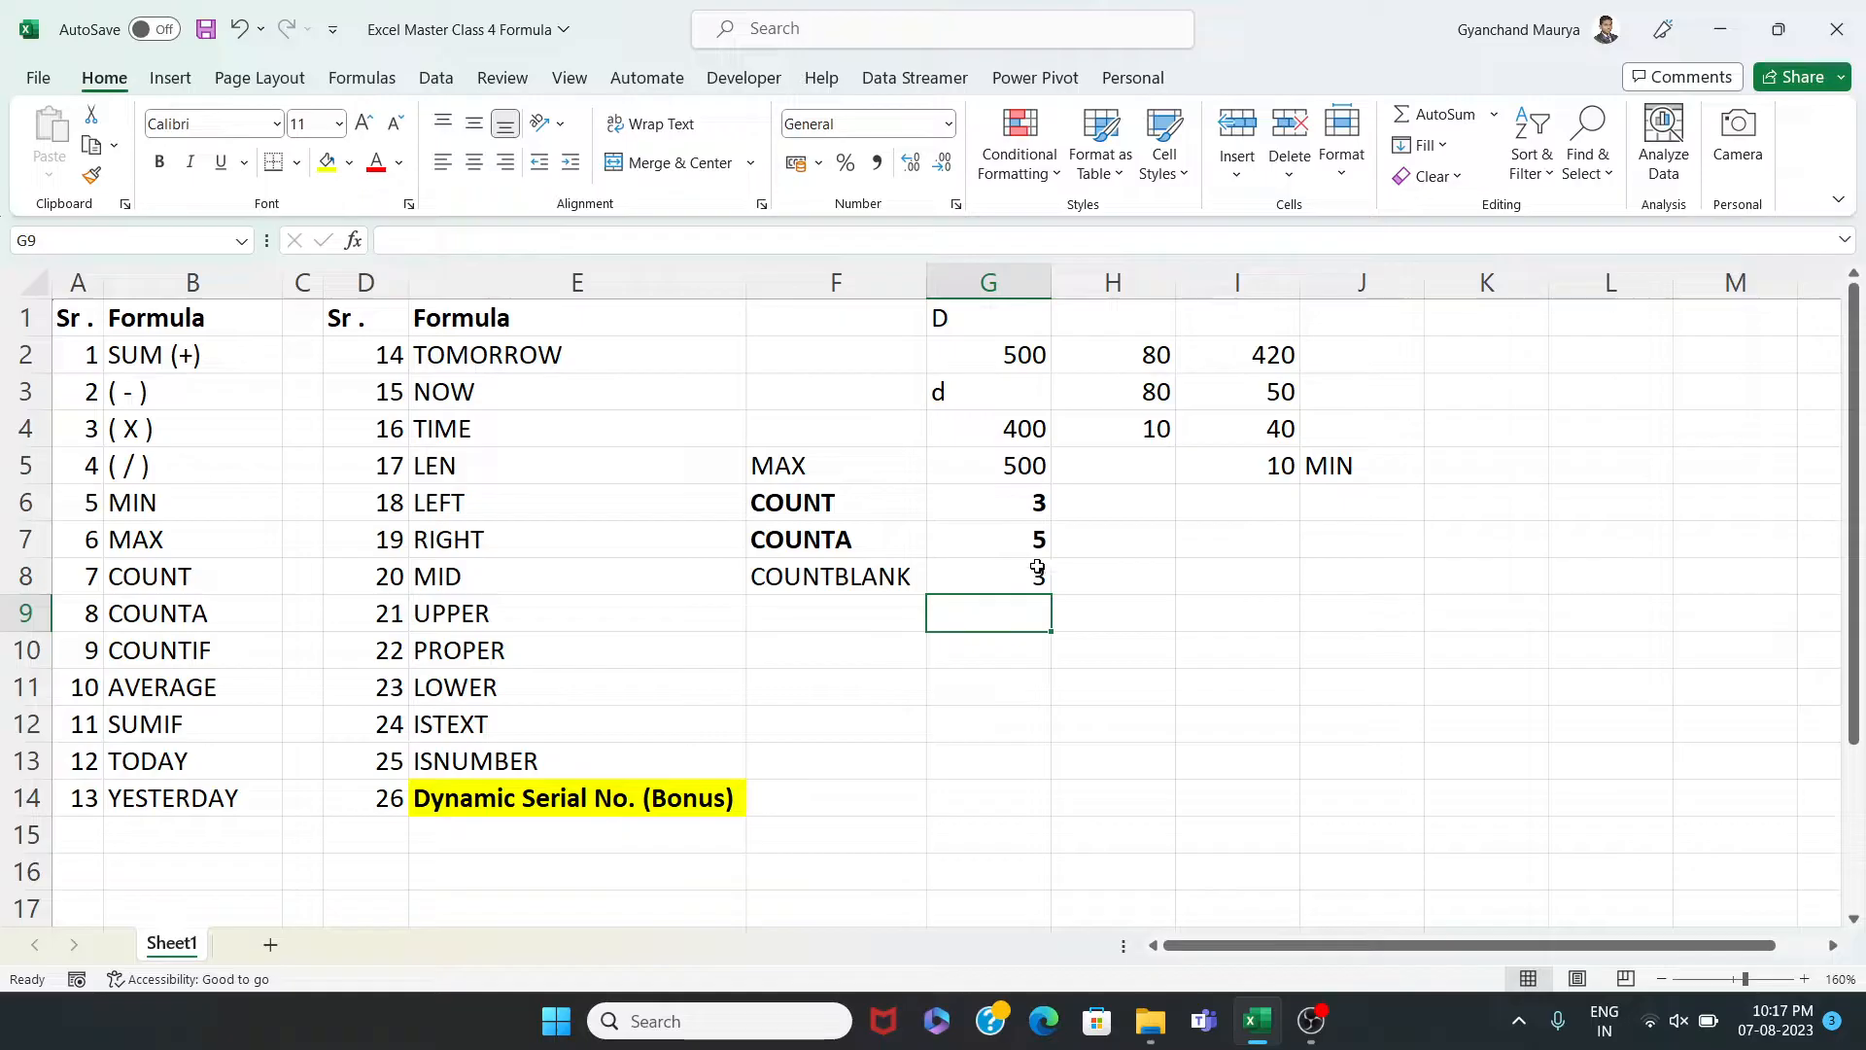
click(995, 571)
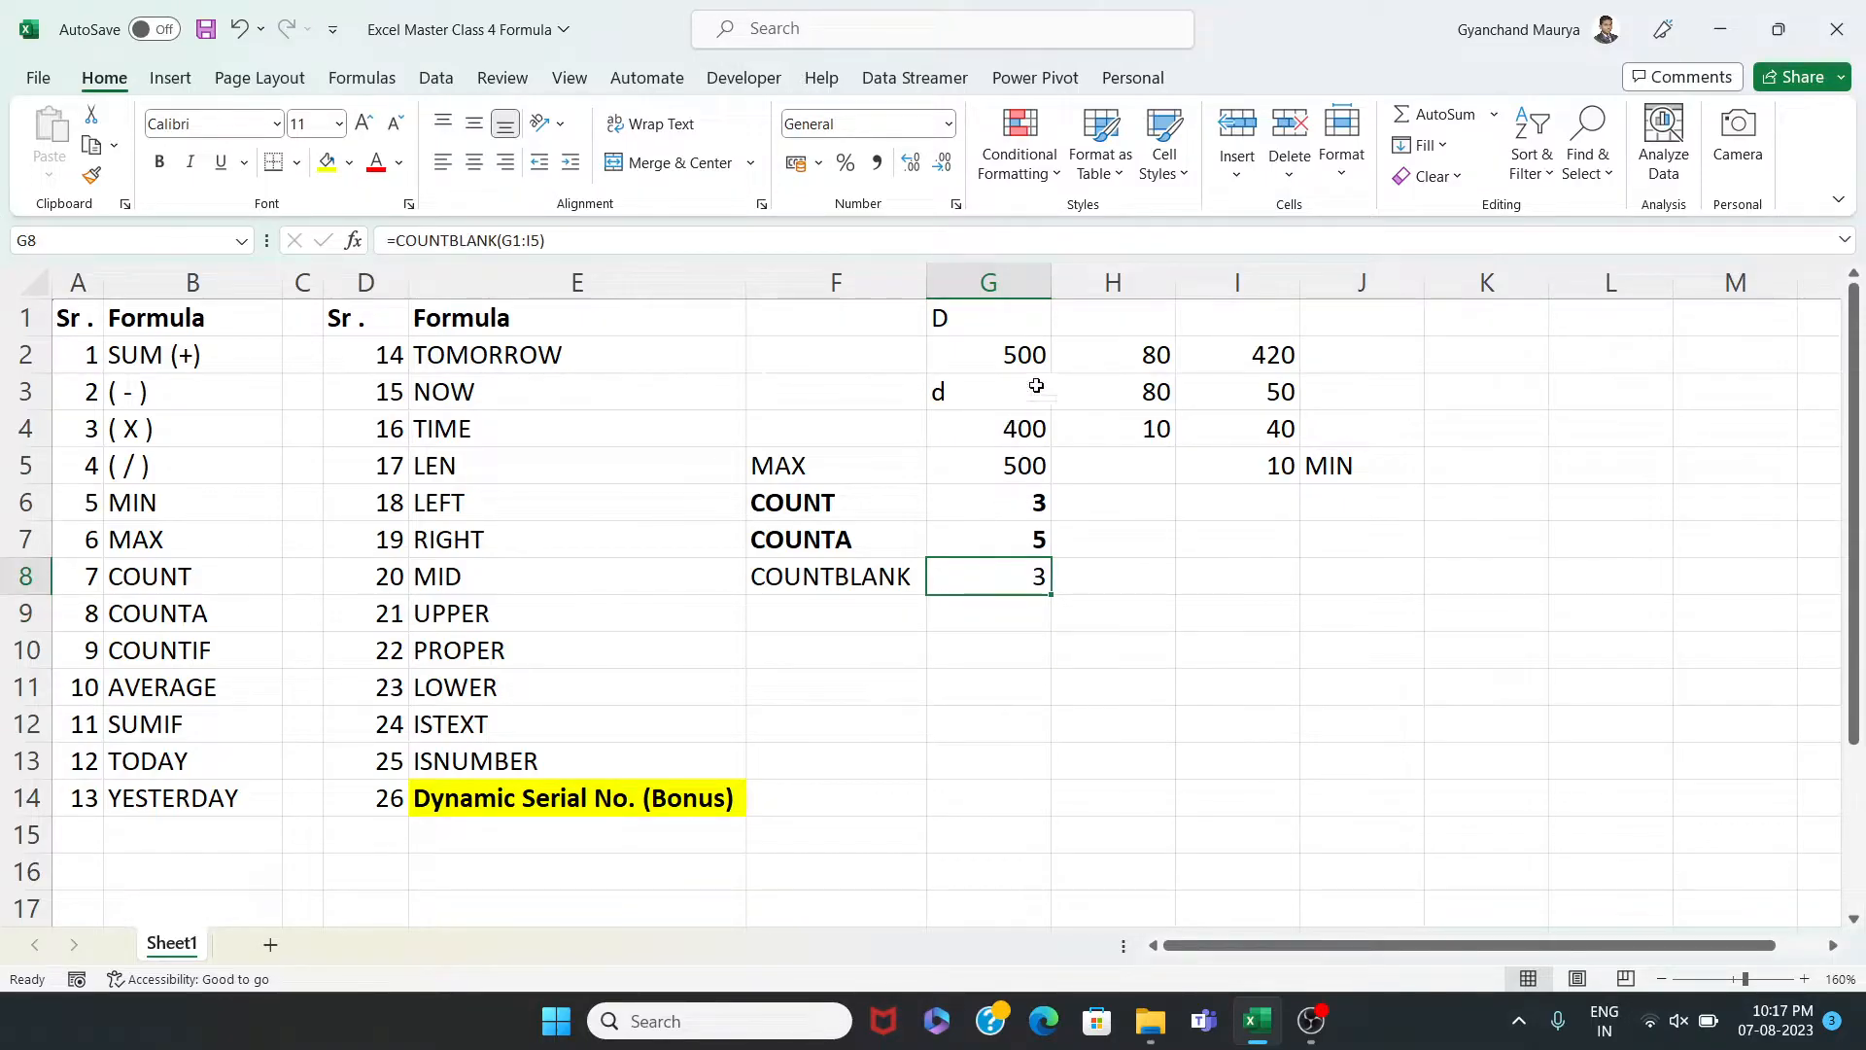
Fill the empty cells of G1:I5 by entering 4 in H1, 4 in I1 and 5 in H5
click(1099, 321)
click(1213, 317)
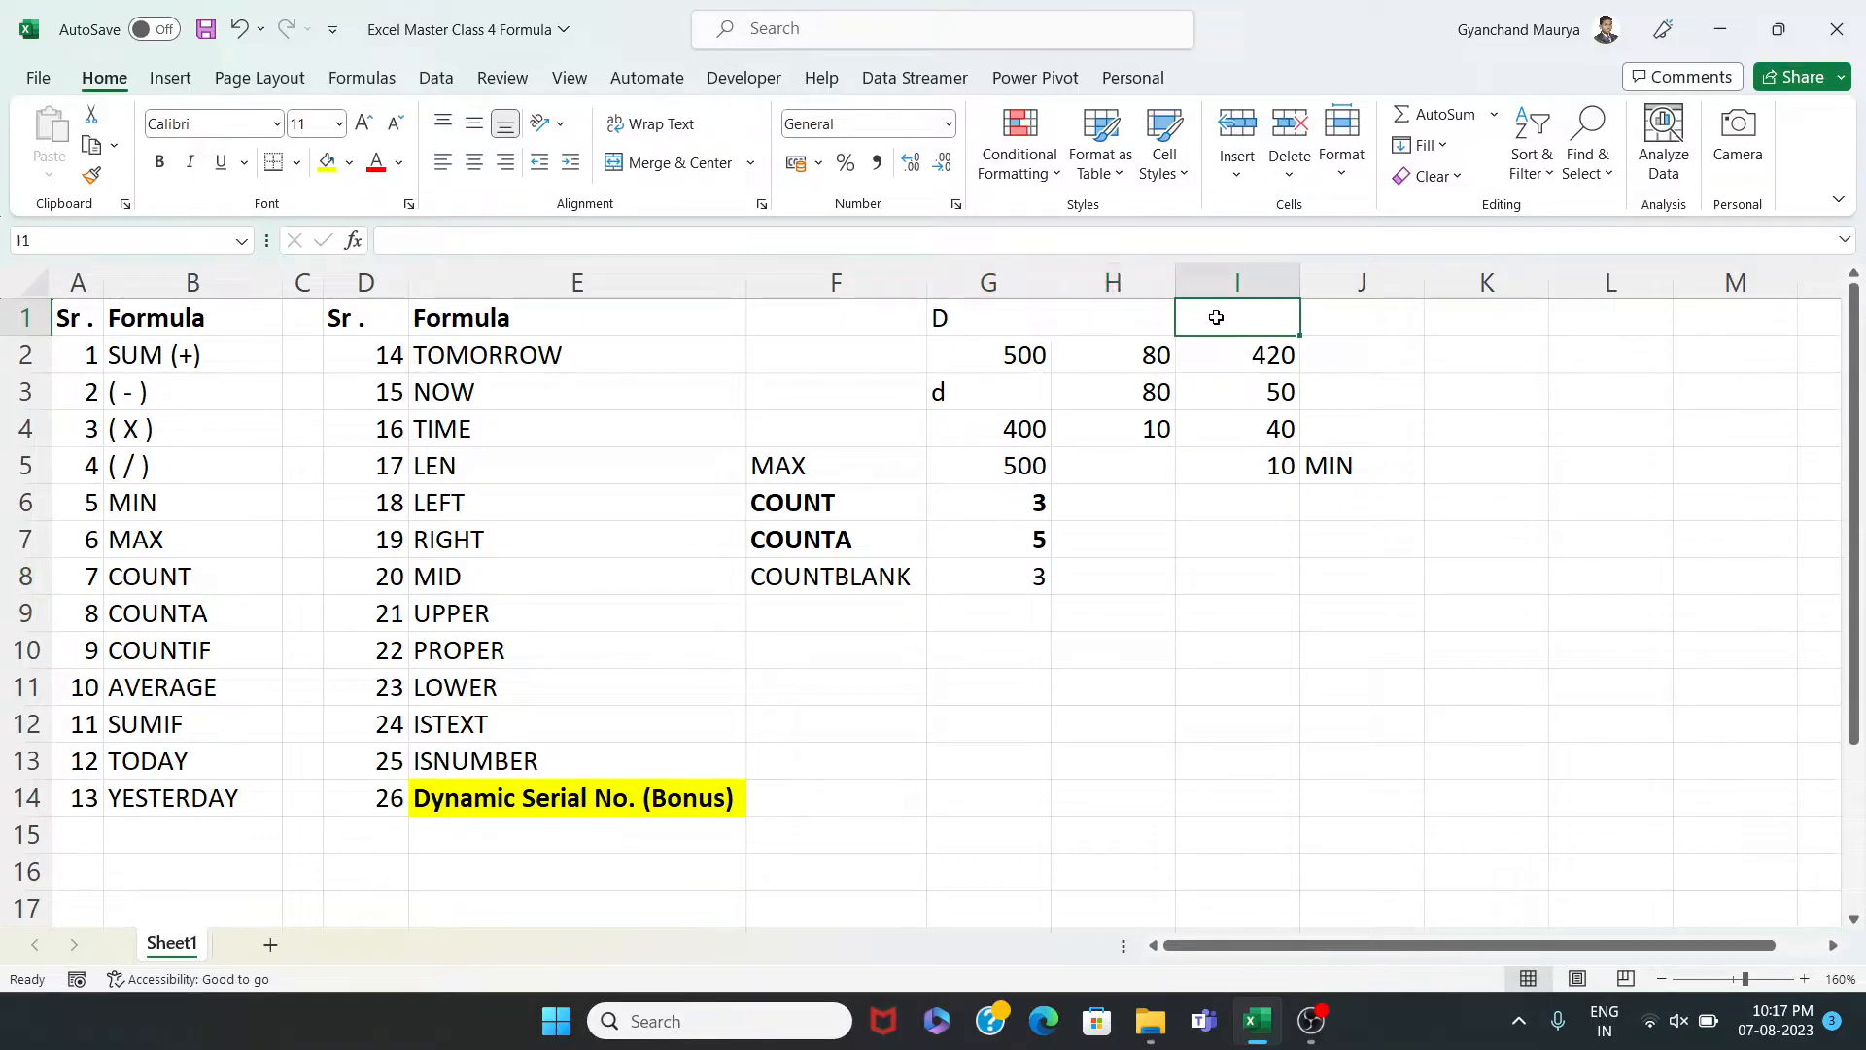
click(1108, 465)
drag(982, 328, 1239, 472)
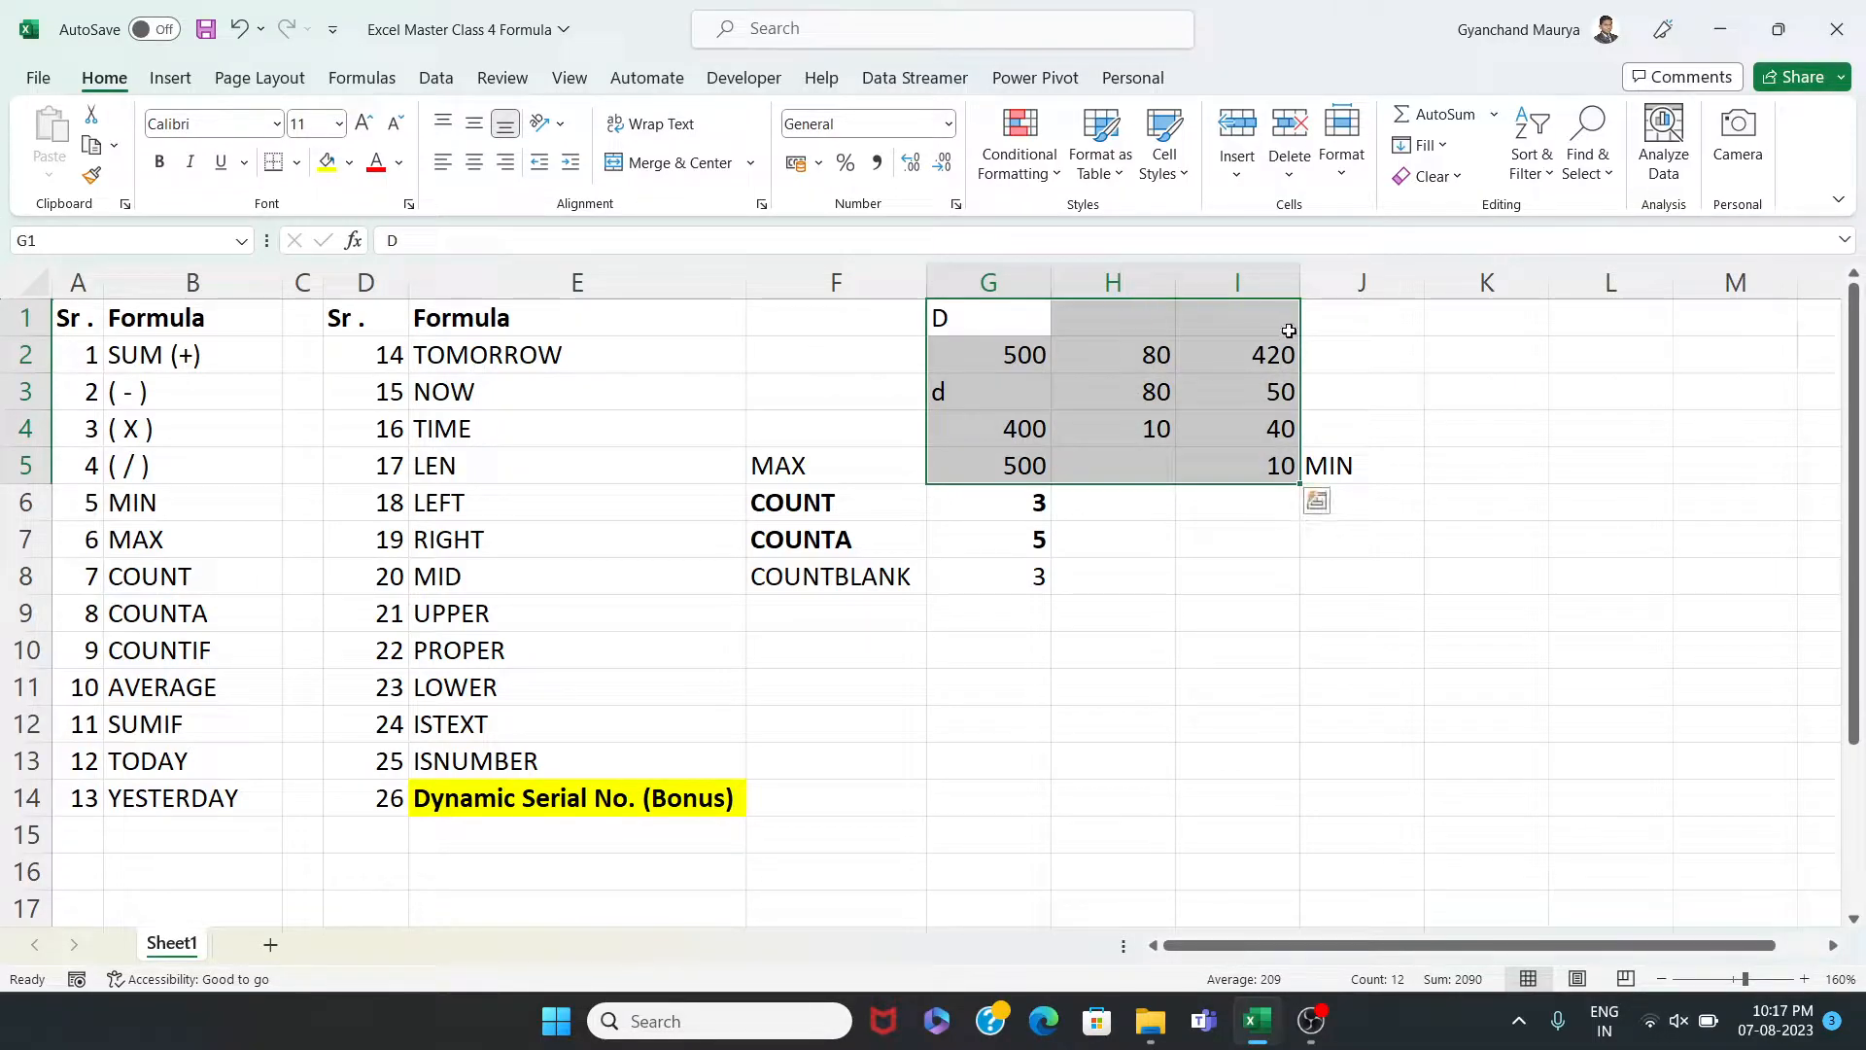
click(1153, 322)
text(4)
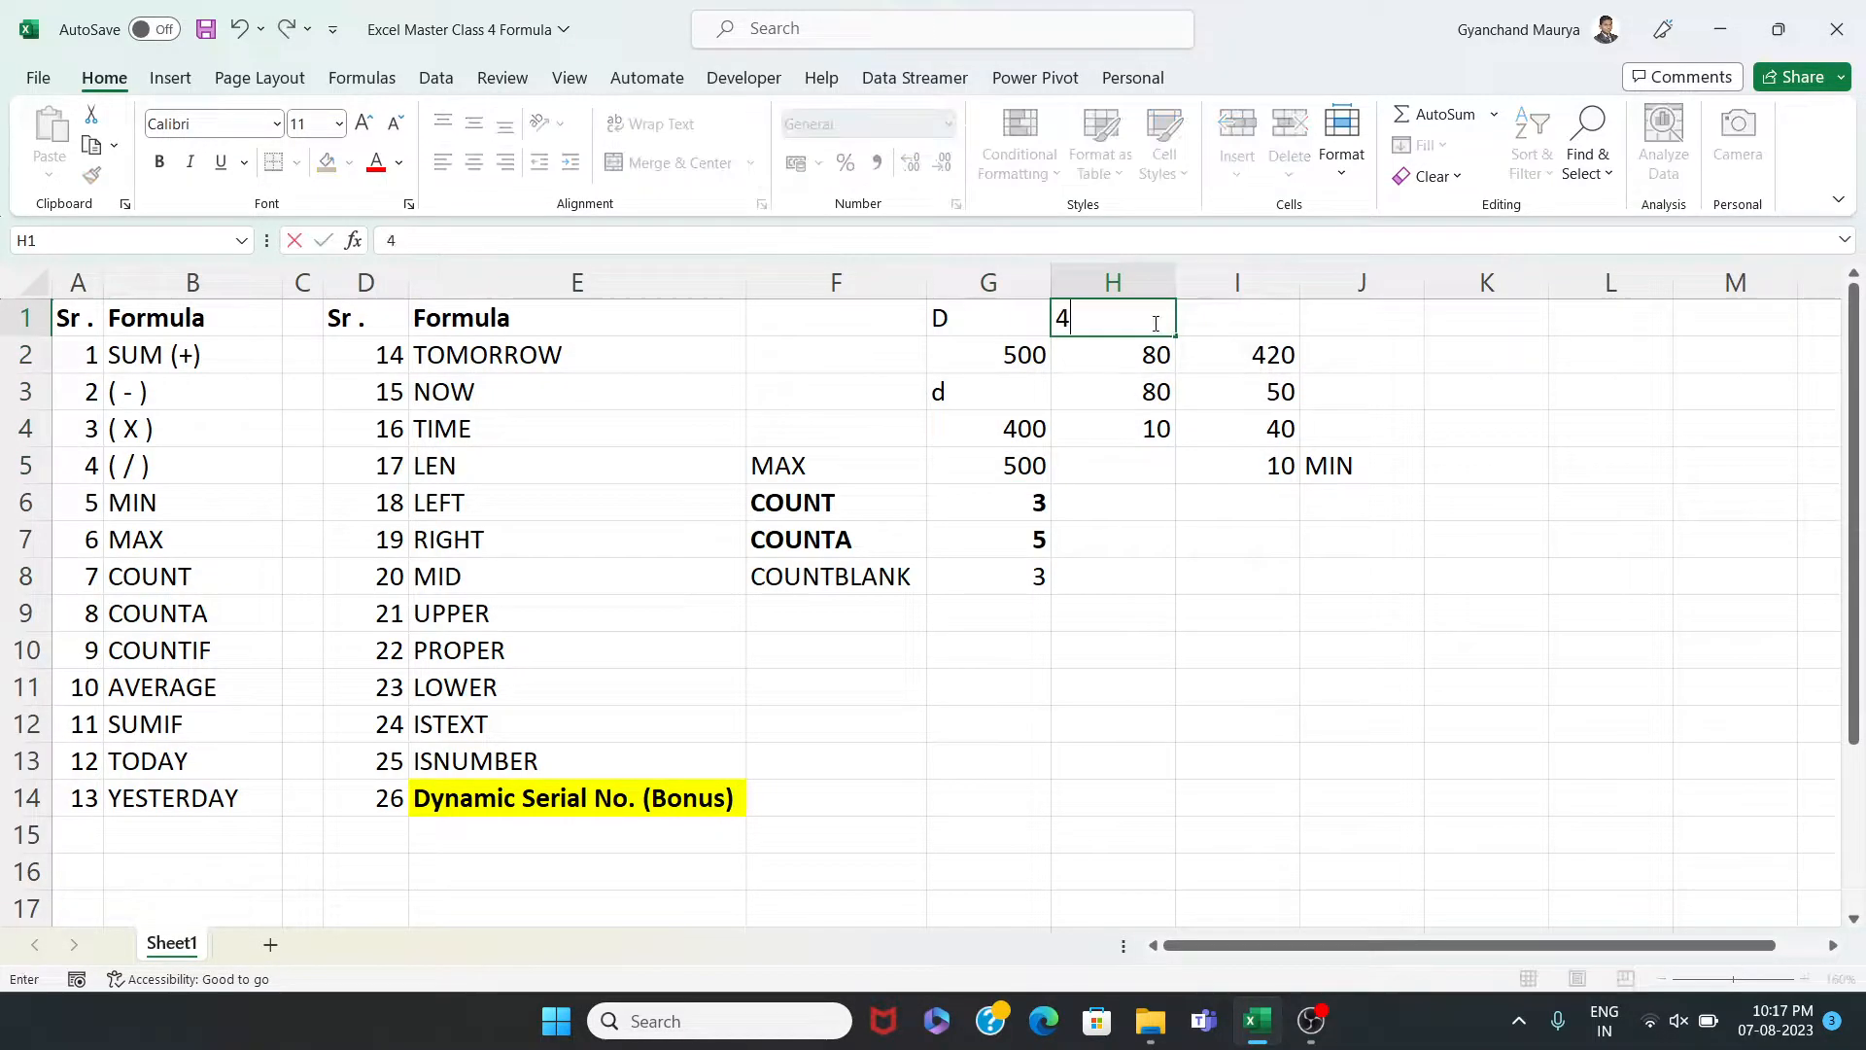
key(Tab)
text(4)
key(Tab)
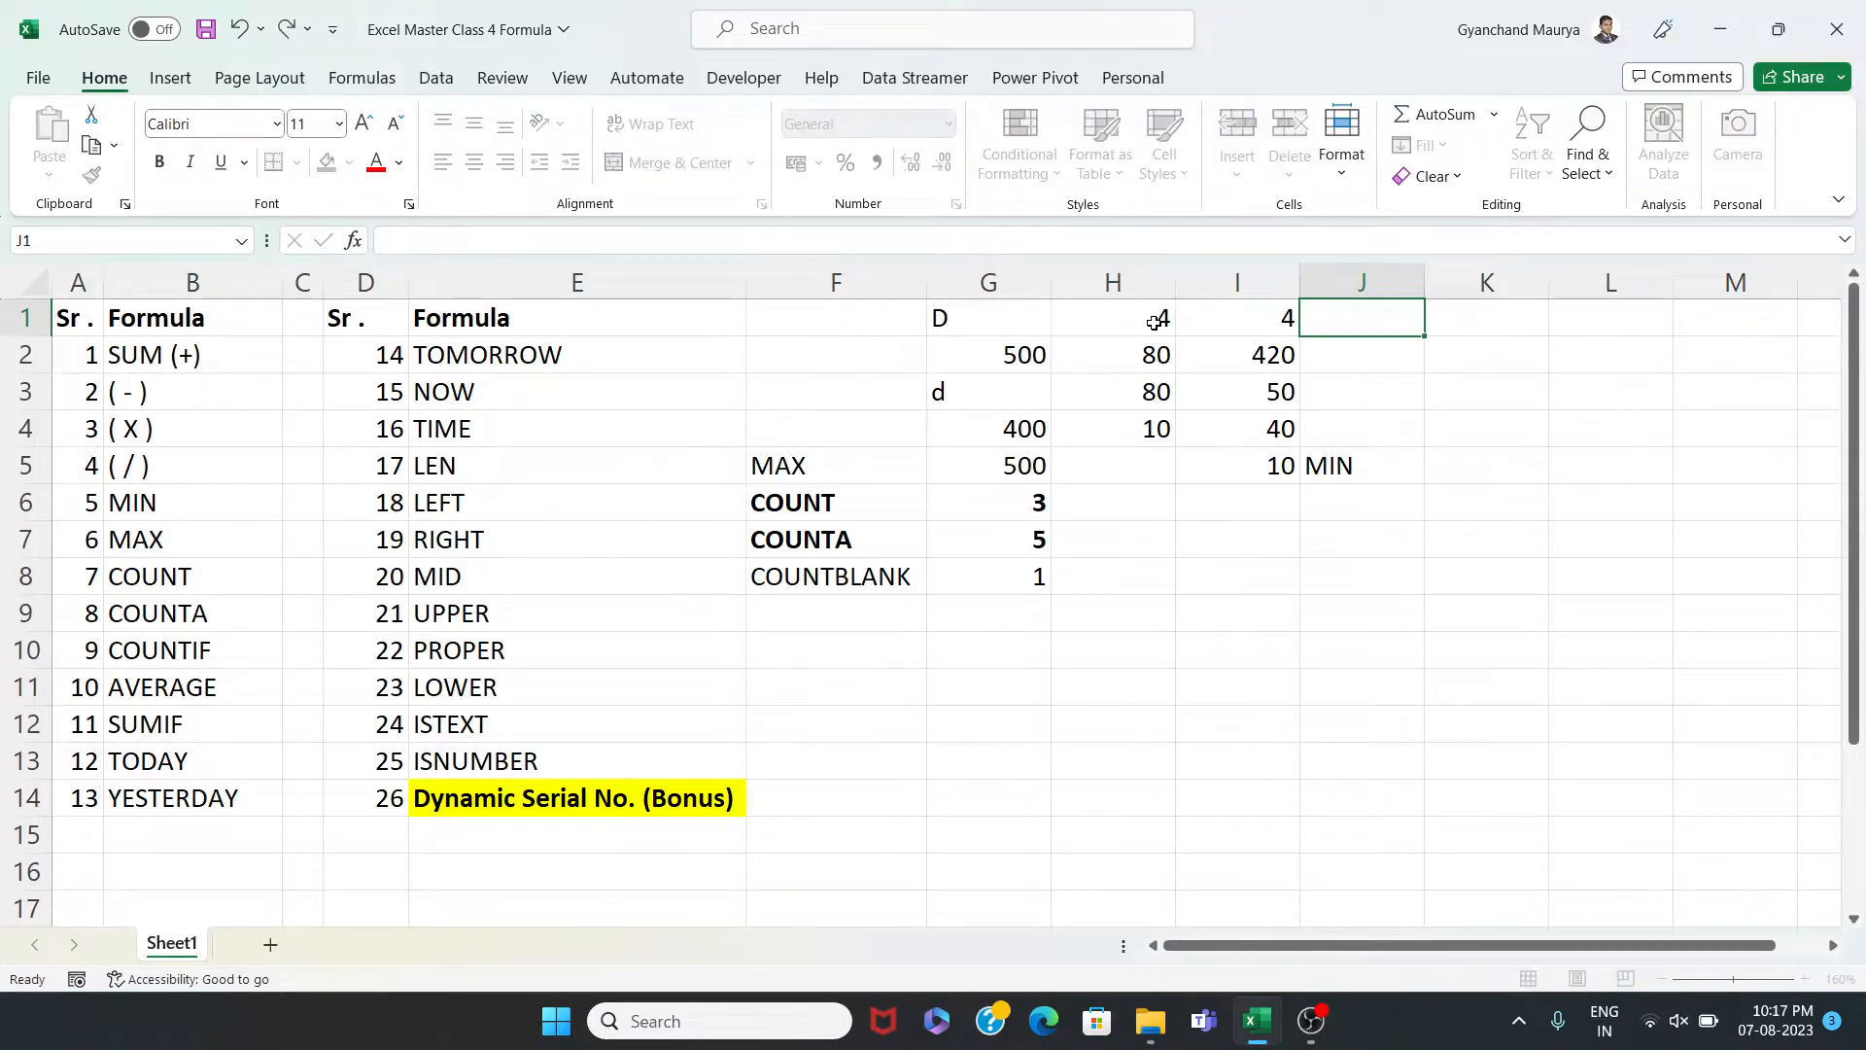
click(1133, 471)
text(5)
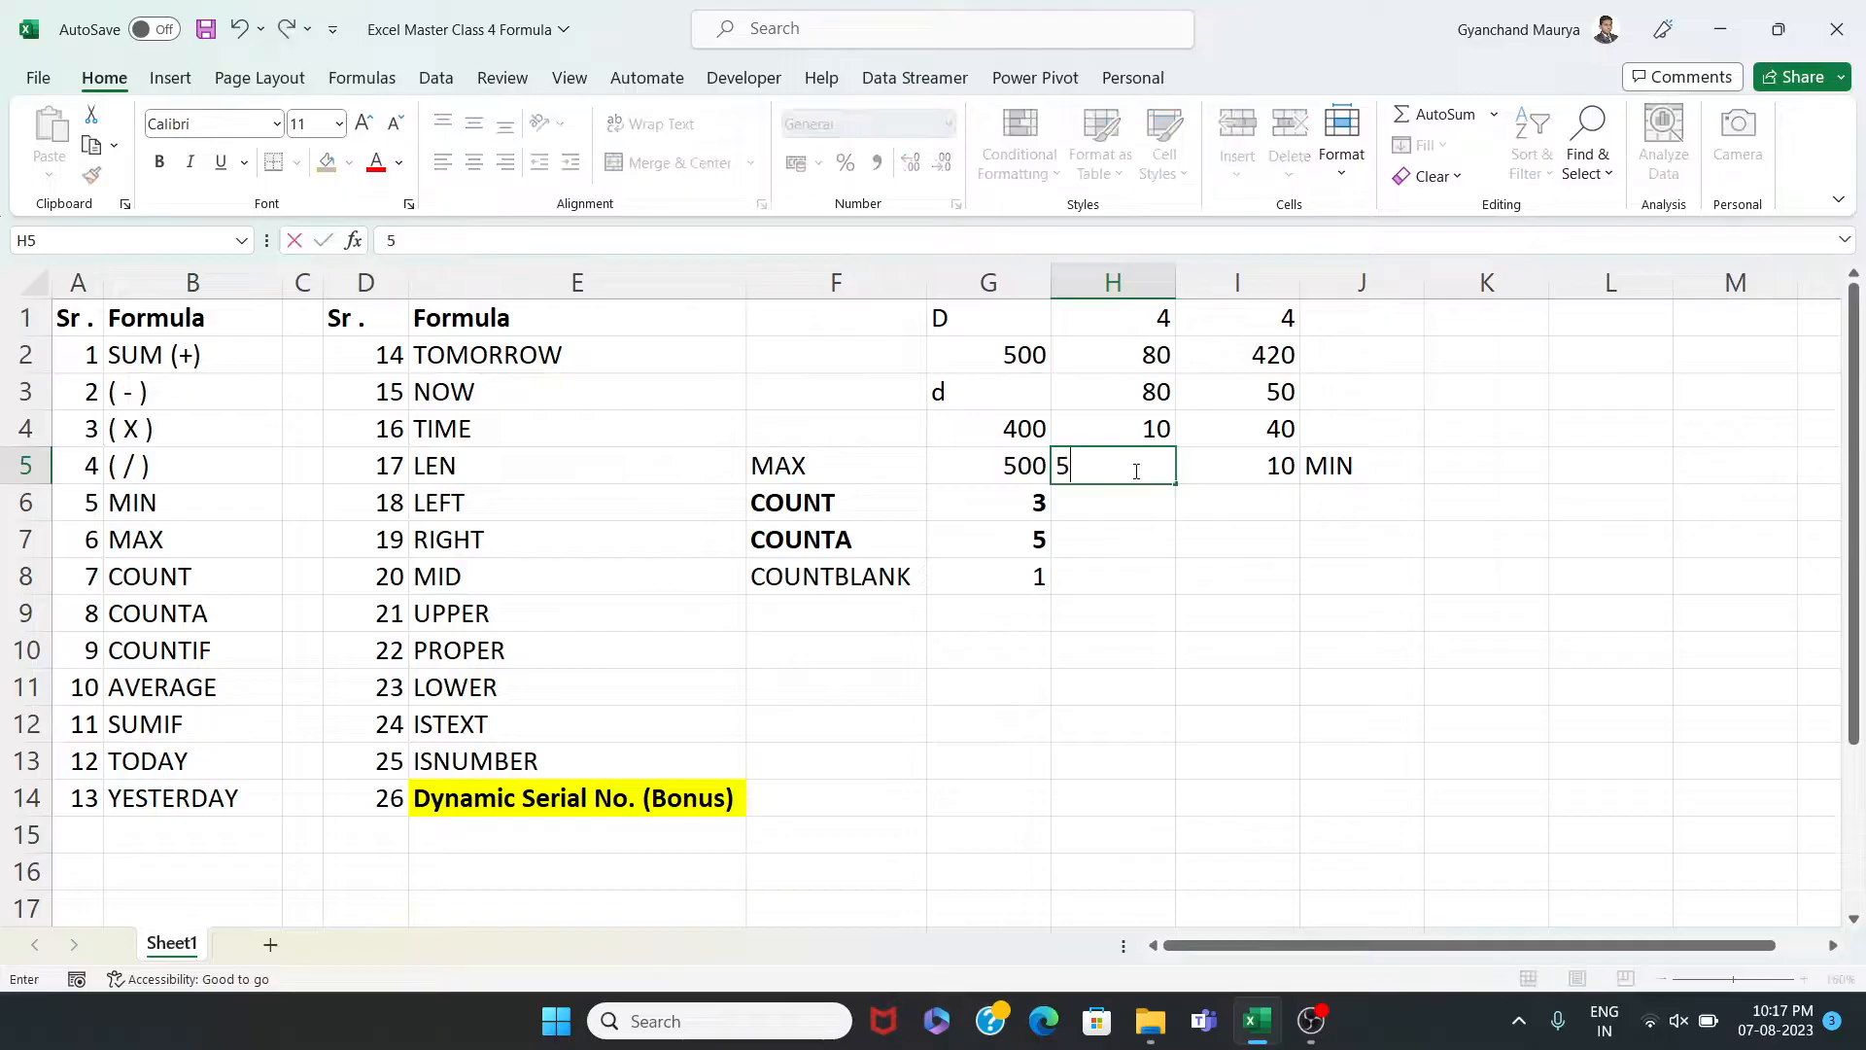
key(Return)
Clear the letter in cell G3 and make the COUNTBLANK label and its result in F8:G8 bold
click(1018, 390)
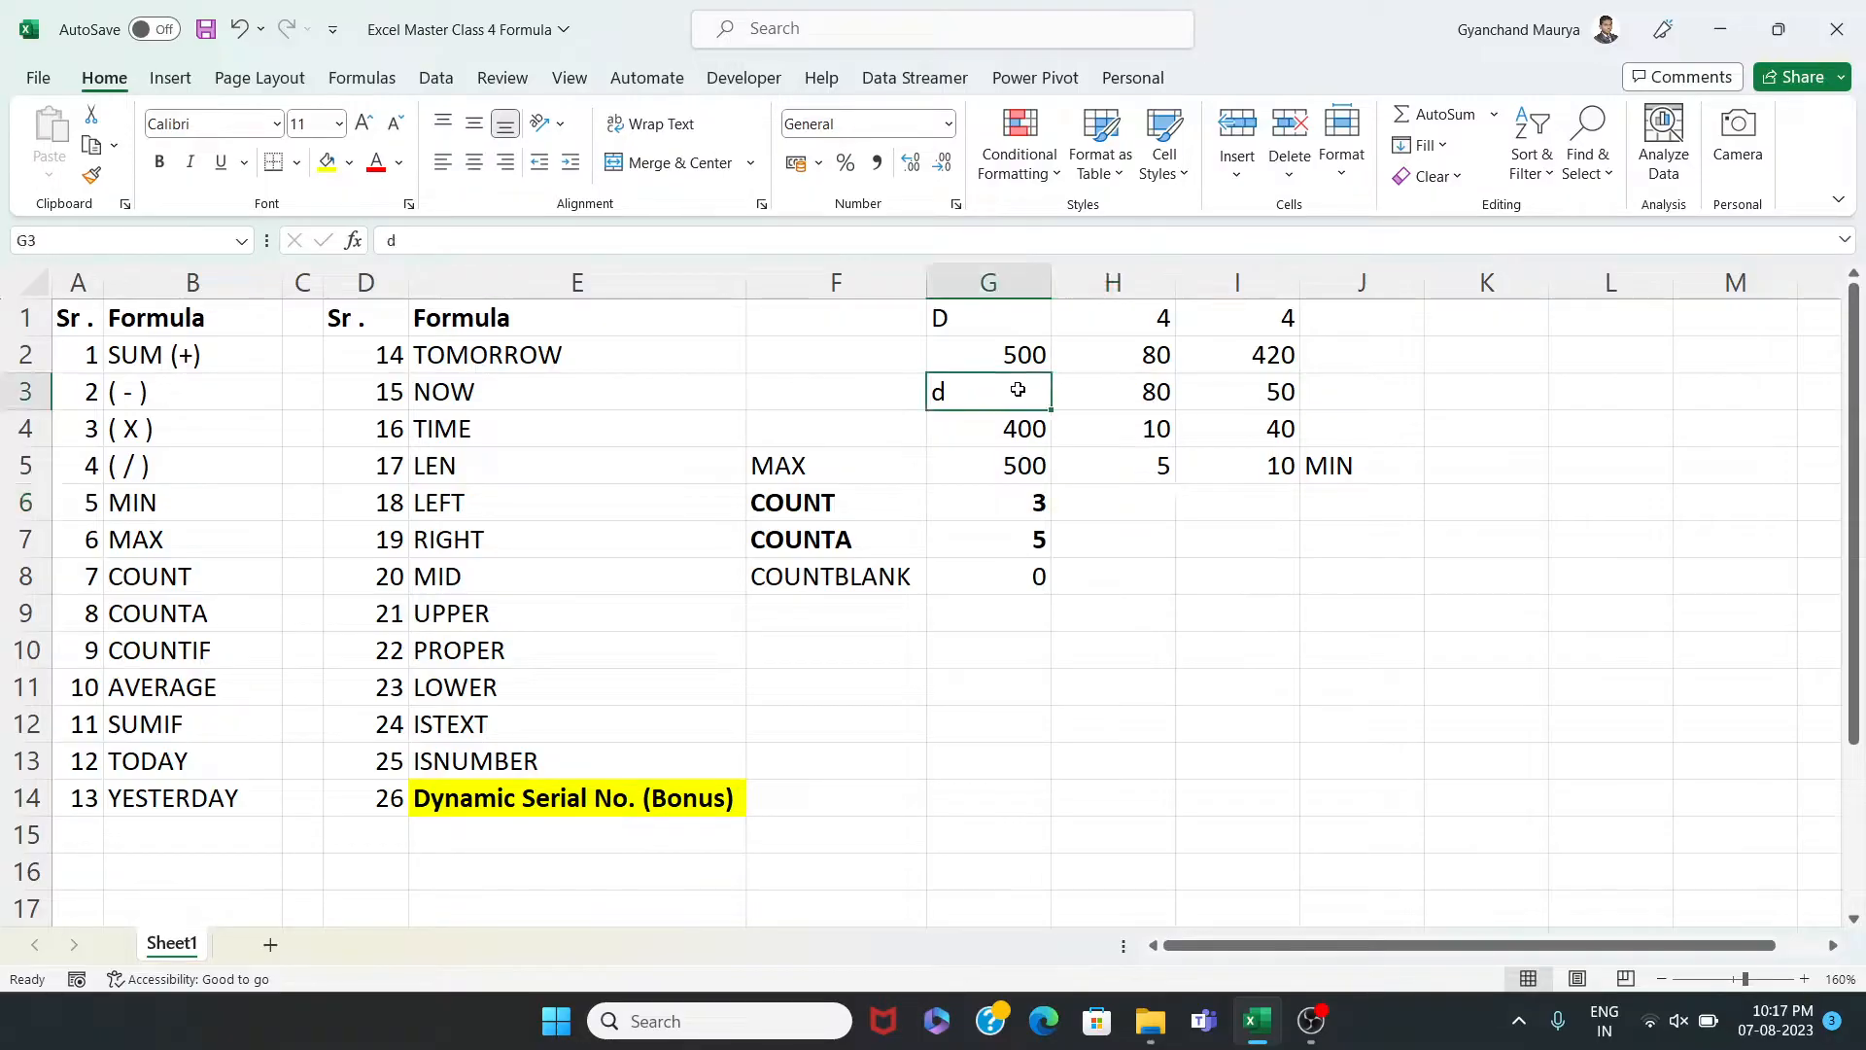
key(Delete)
drag(842, 579, 1032, 581)
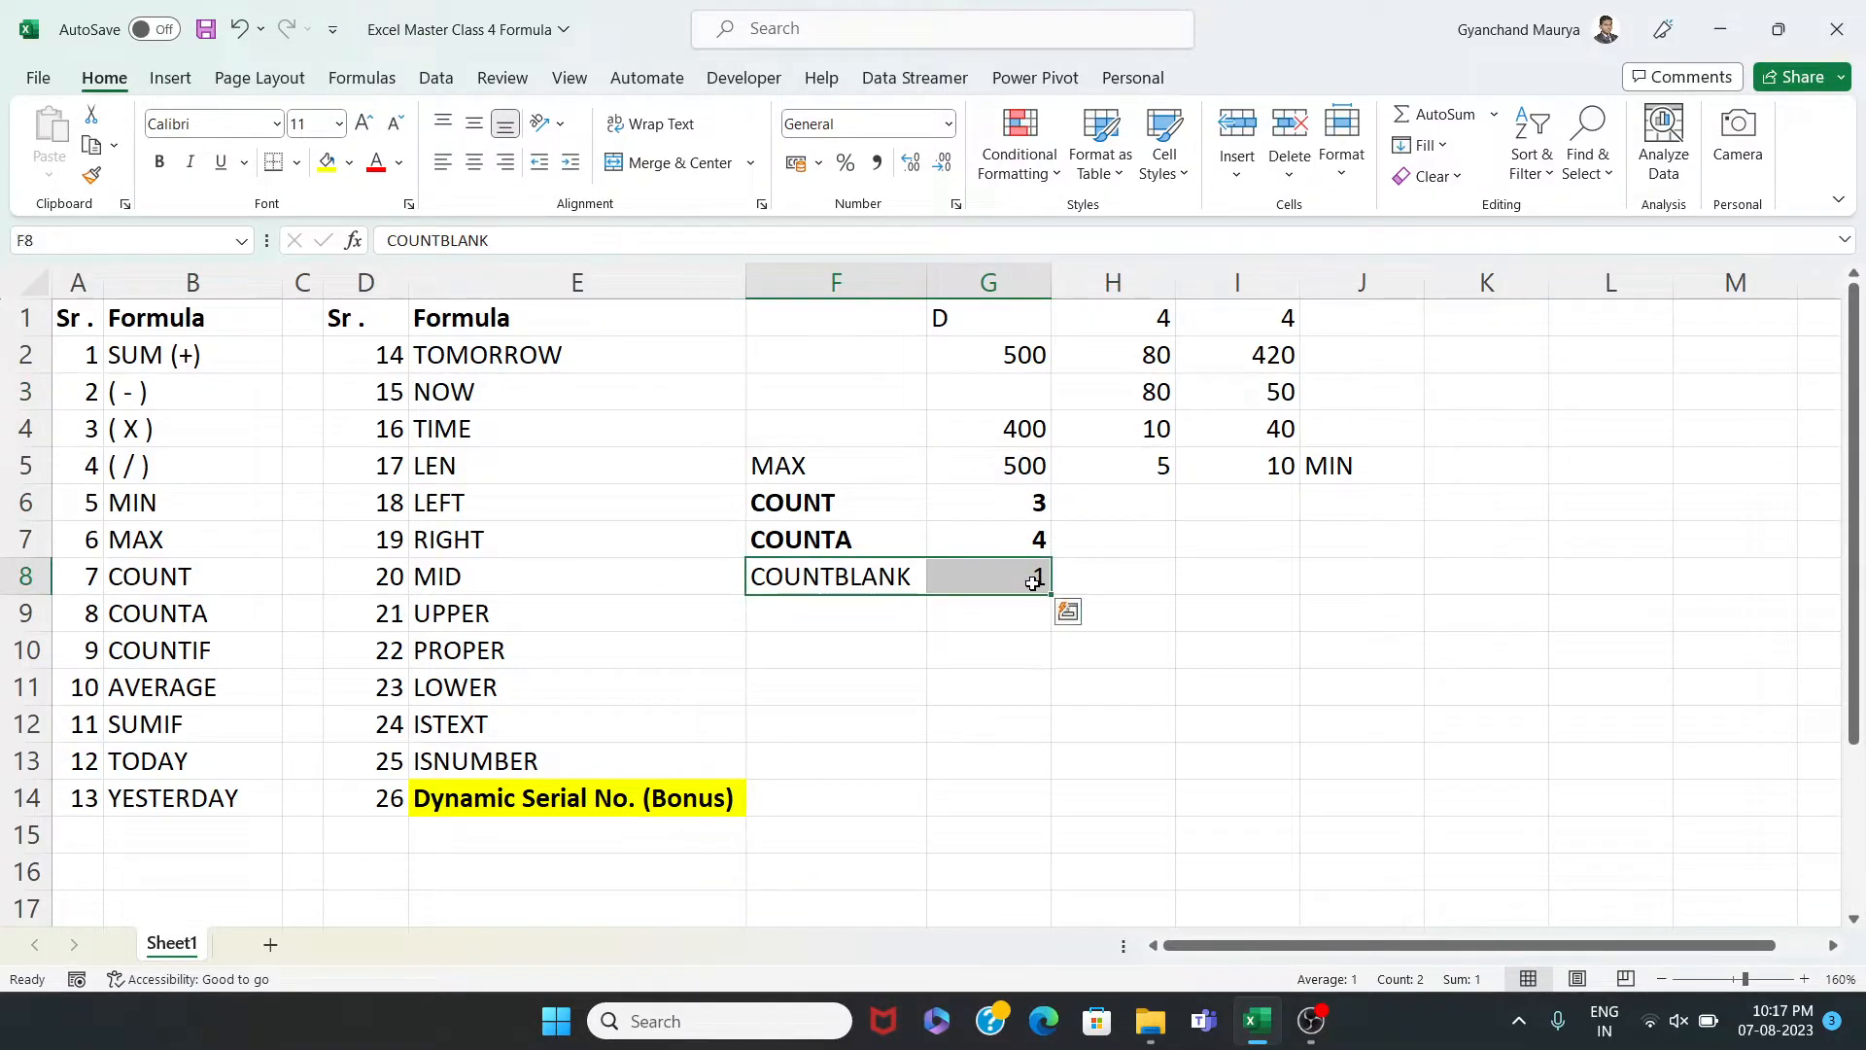
key(ctrl+b)
click(1011, 613)
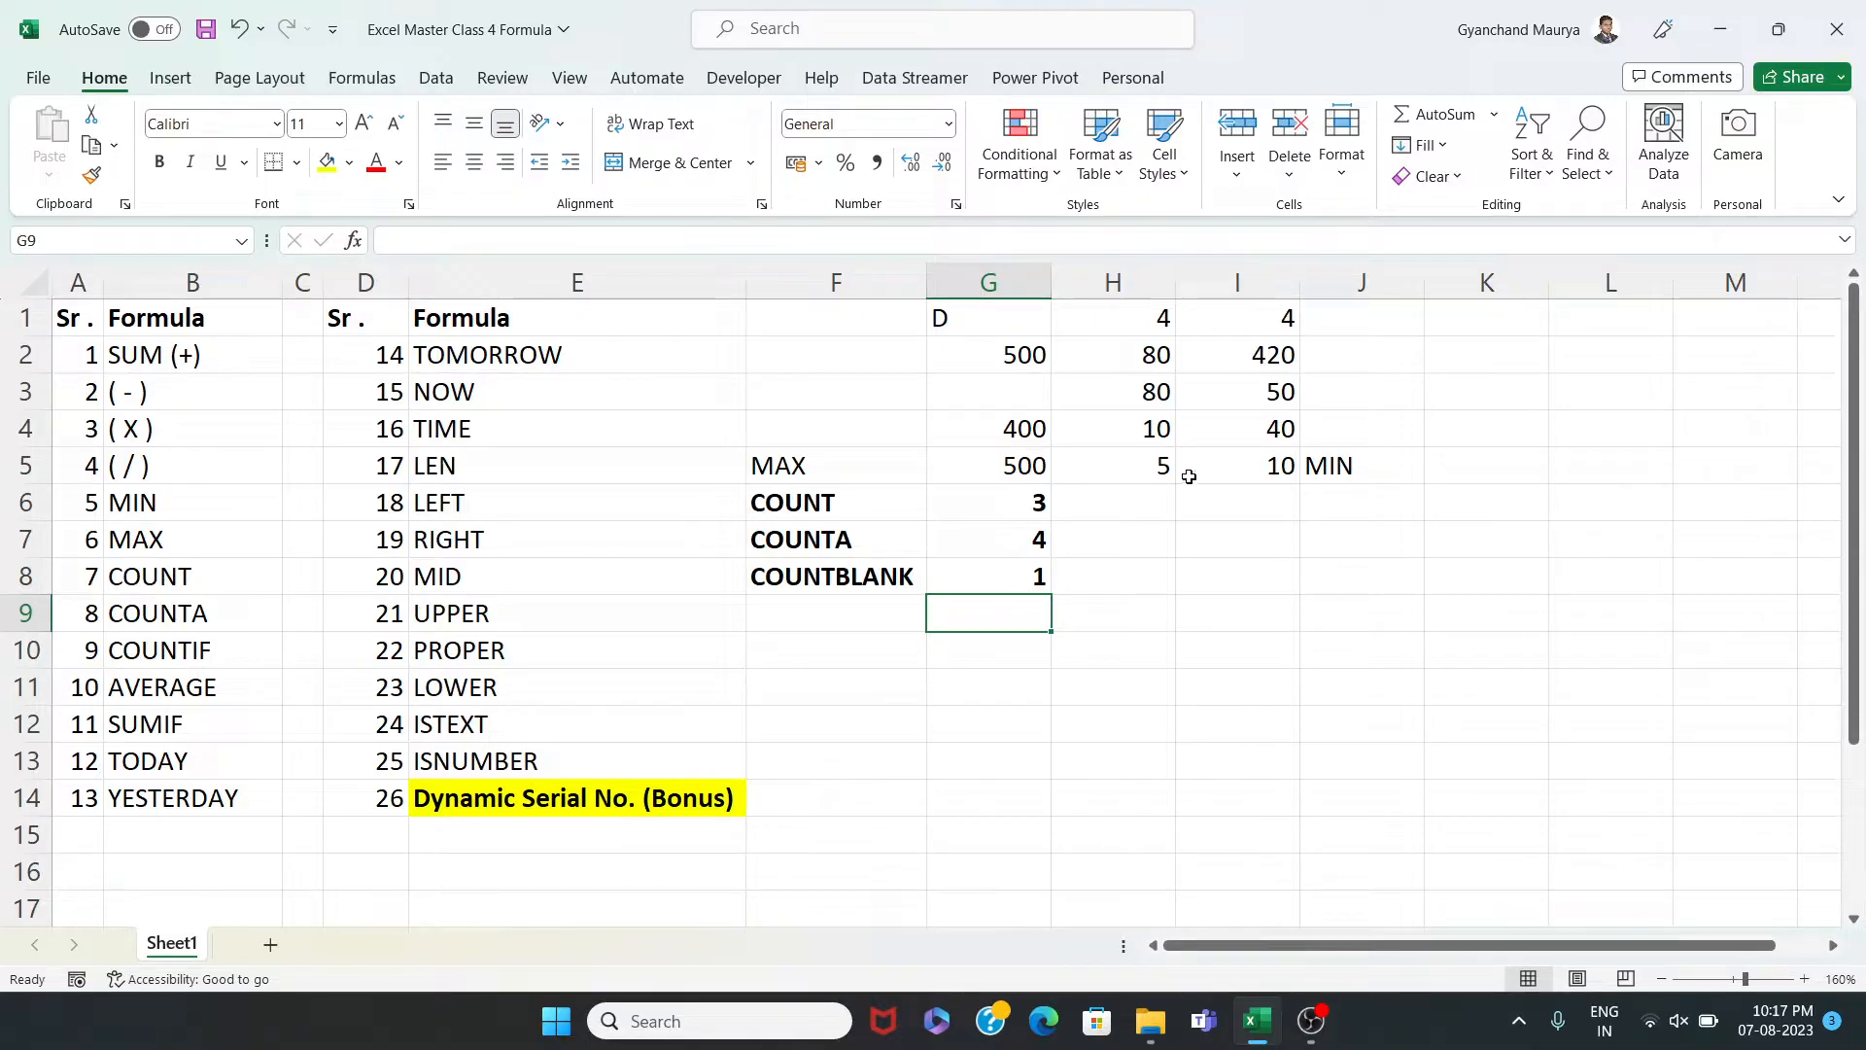
Enter the label Average in cell J6, below the MIN label
click(1349, 505)
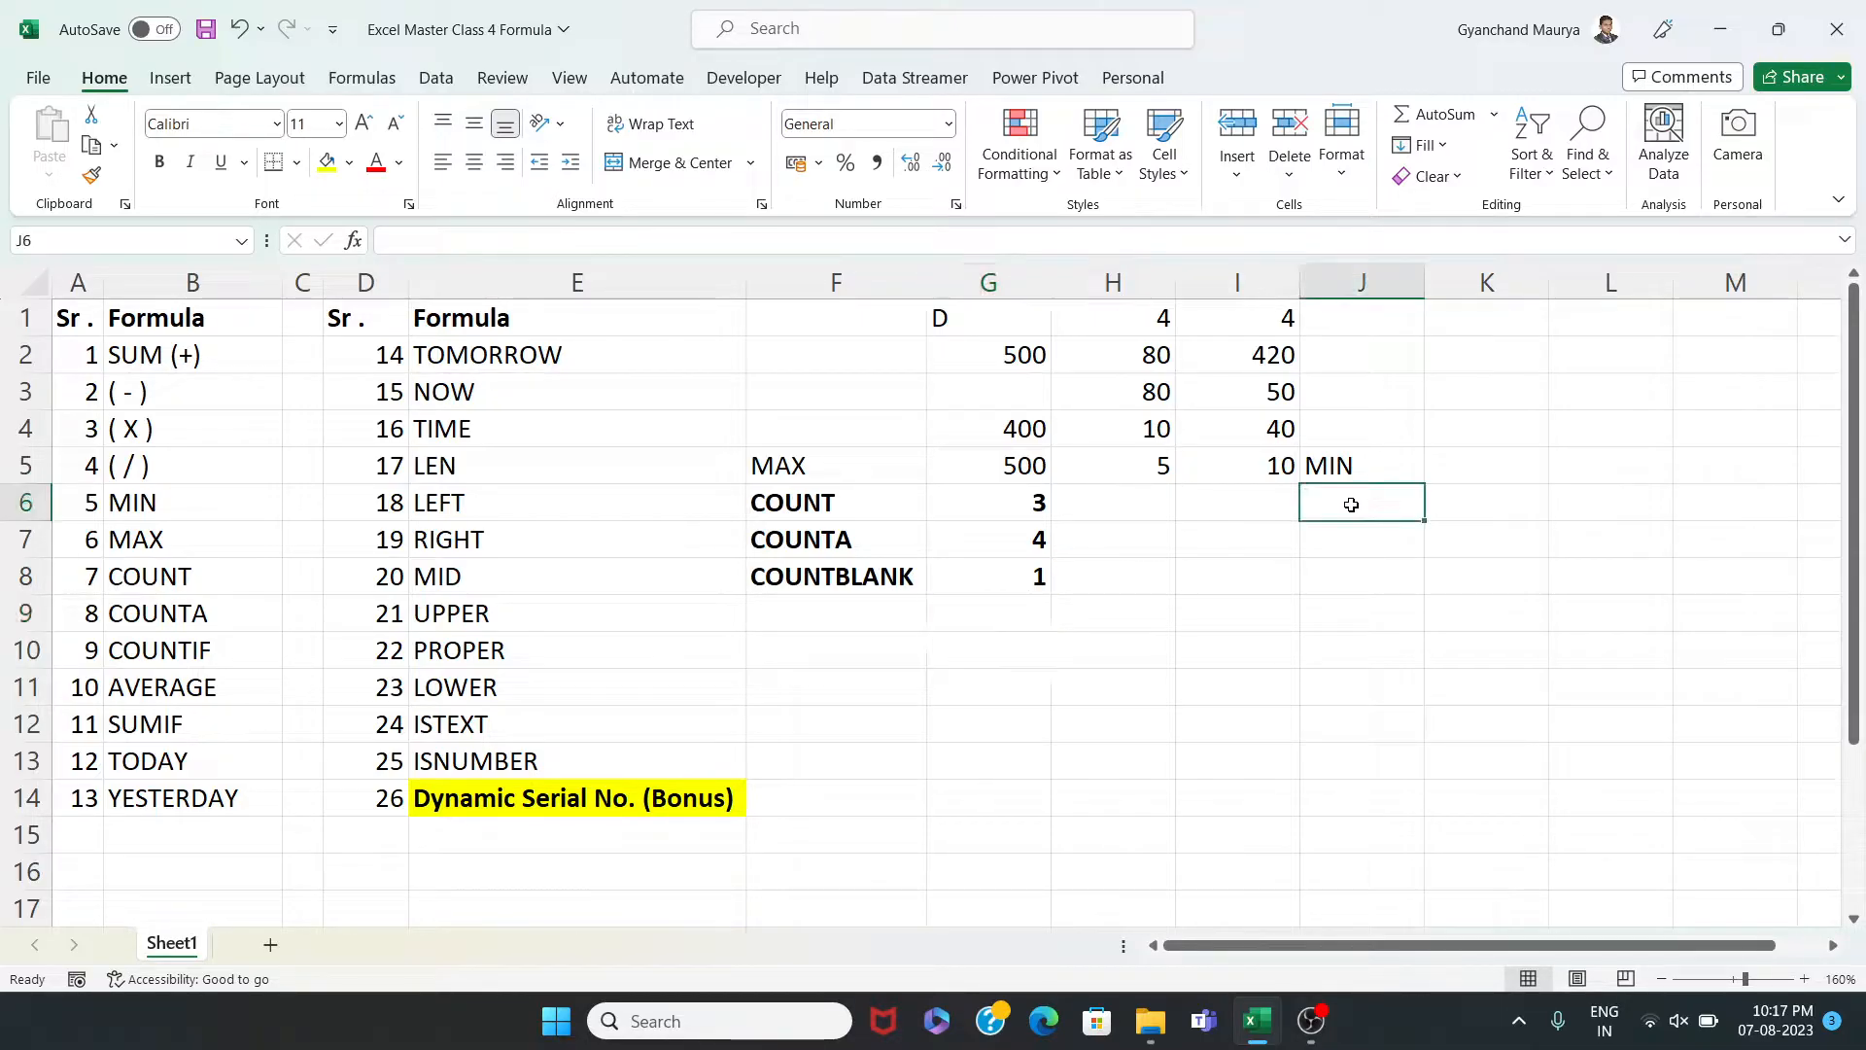
text(aVE)
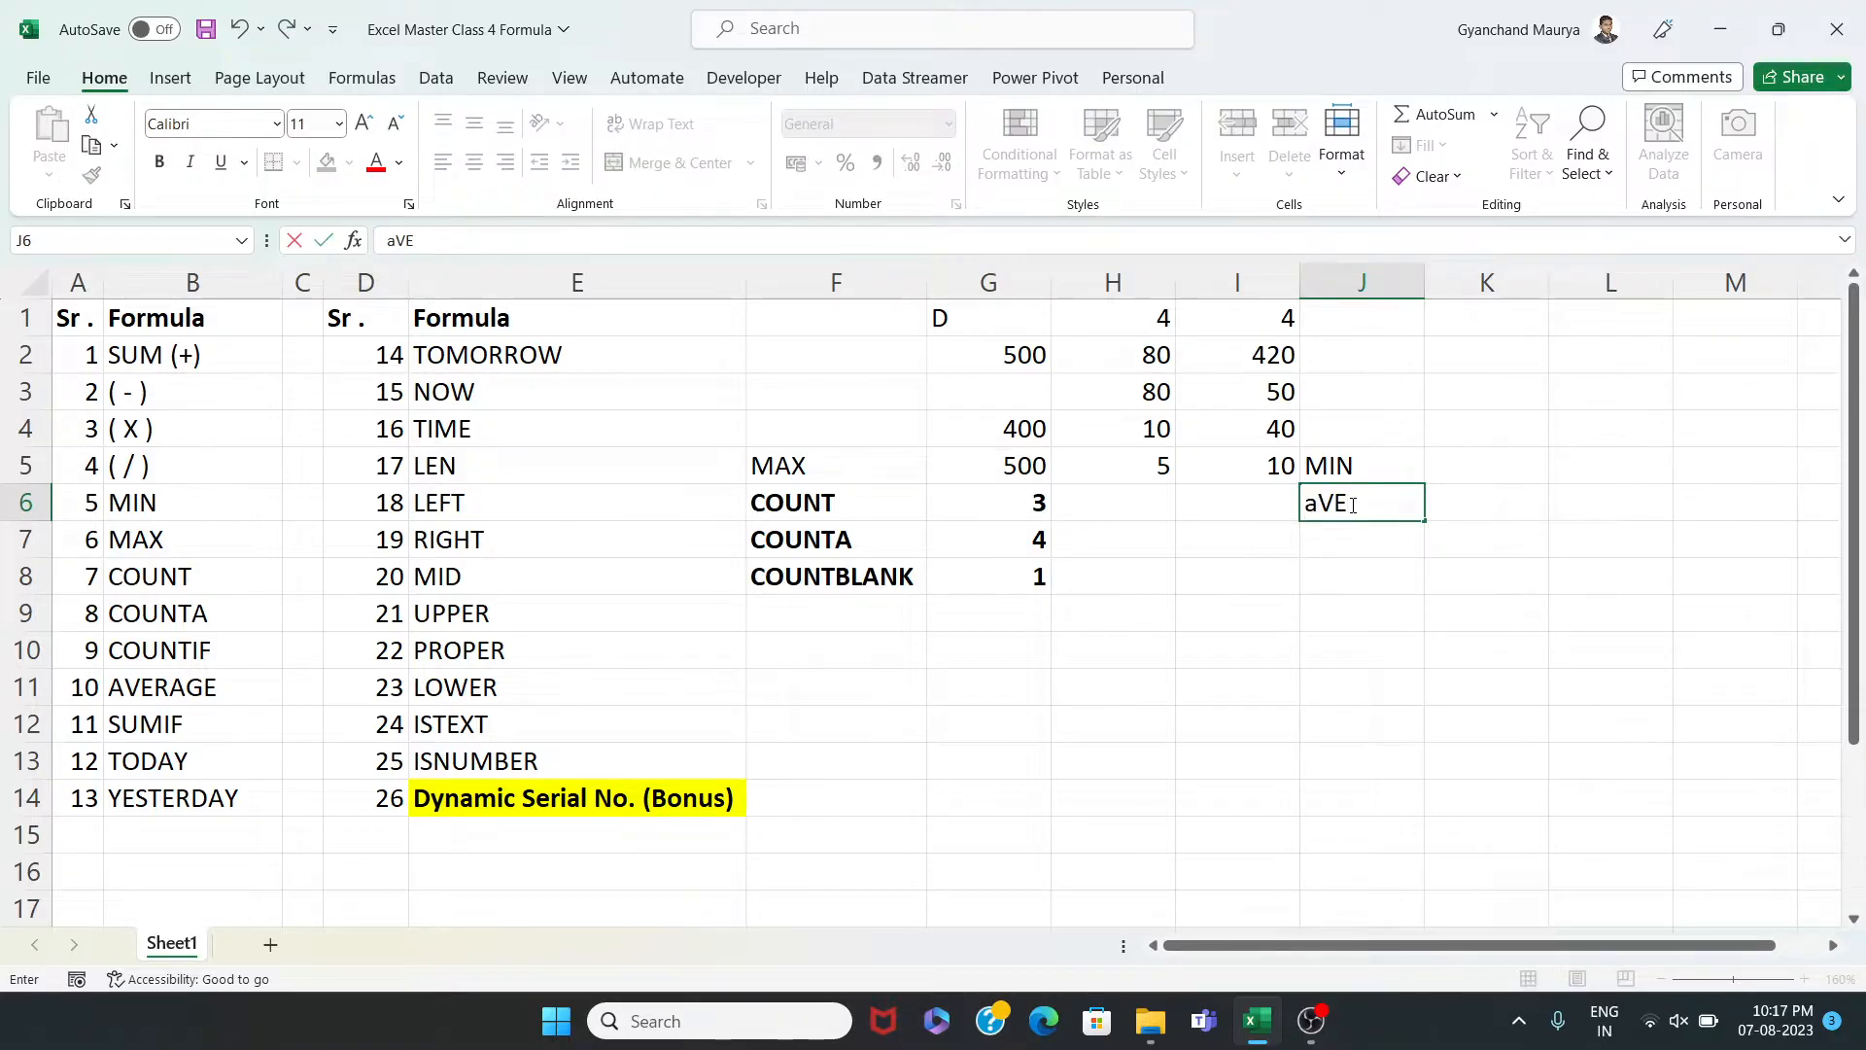
text(RAGE)
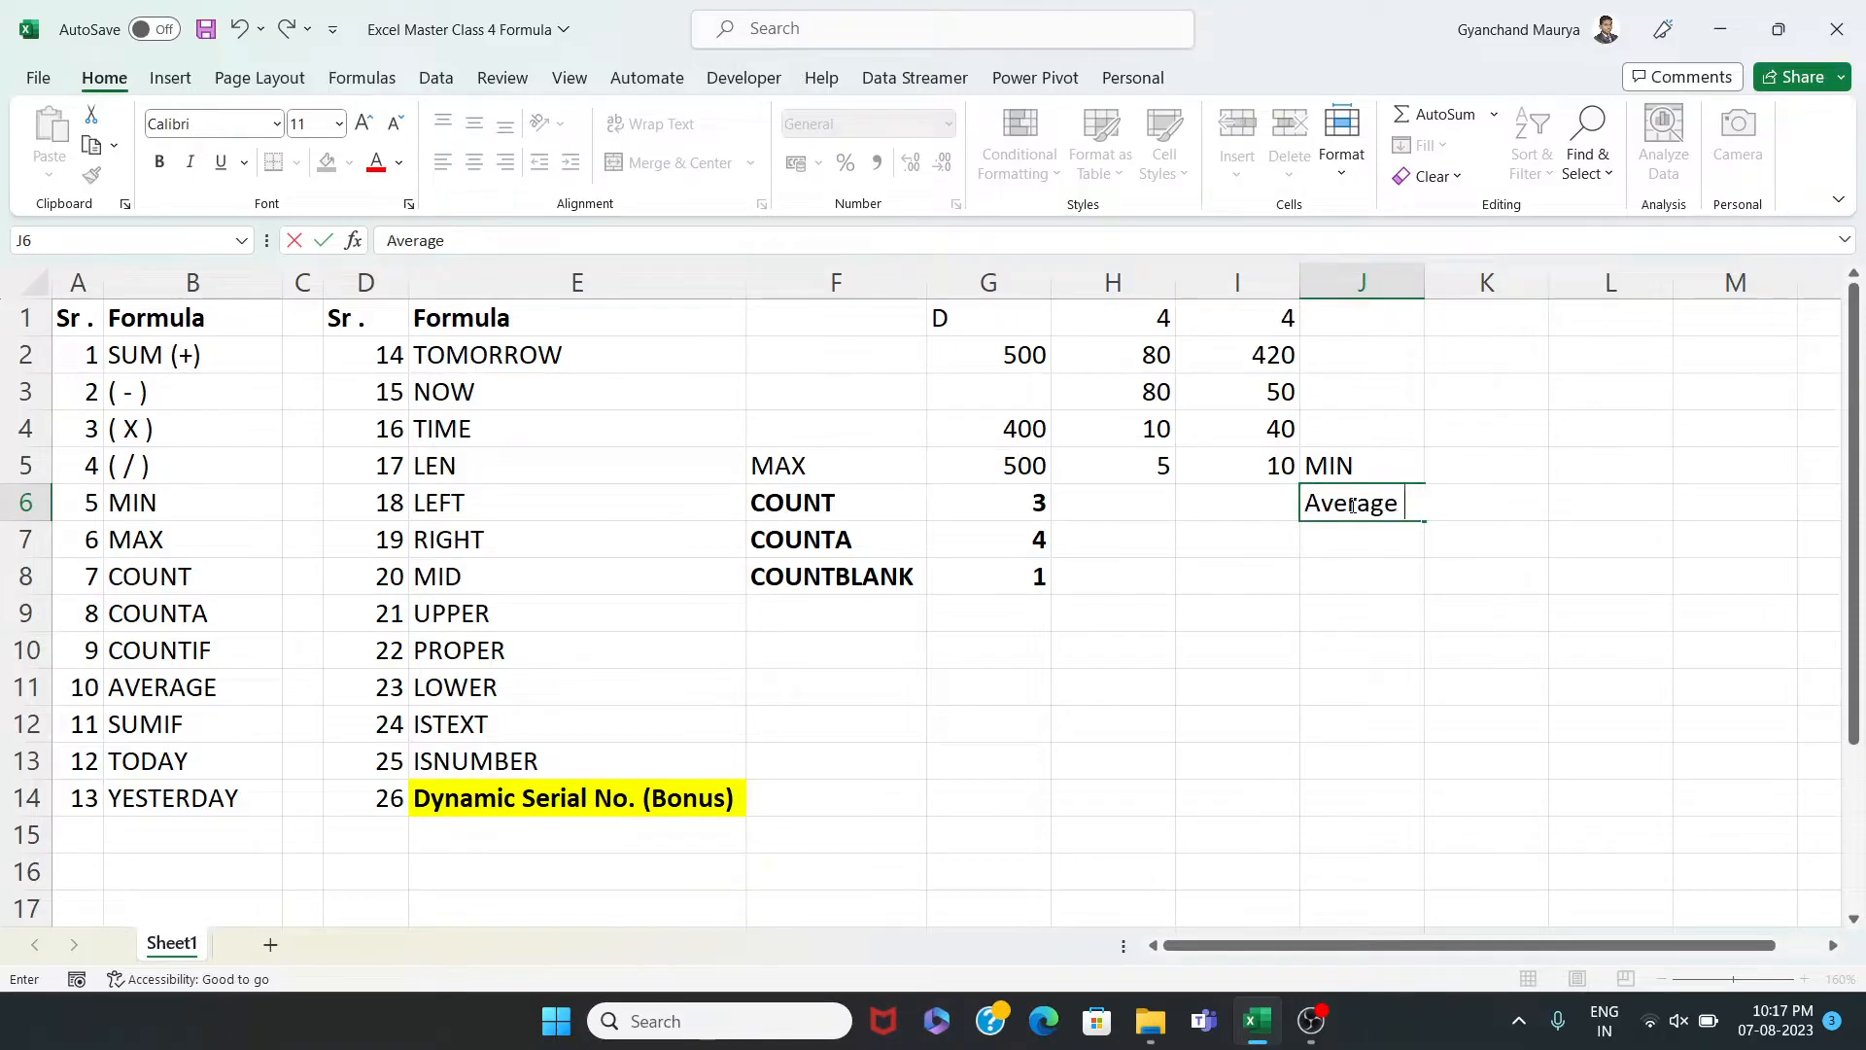
key(Tab)
Enter the formula =AVEDEV(I1:I5) in cell I6, beside the Average label
click(1274, 506)
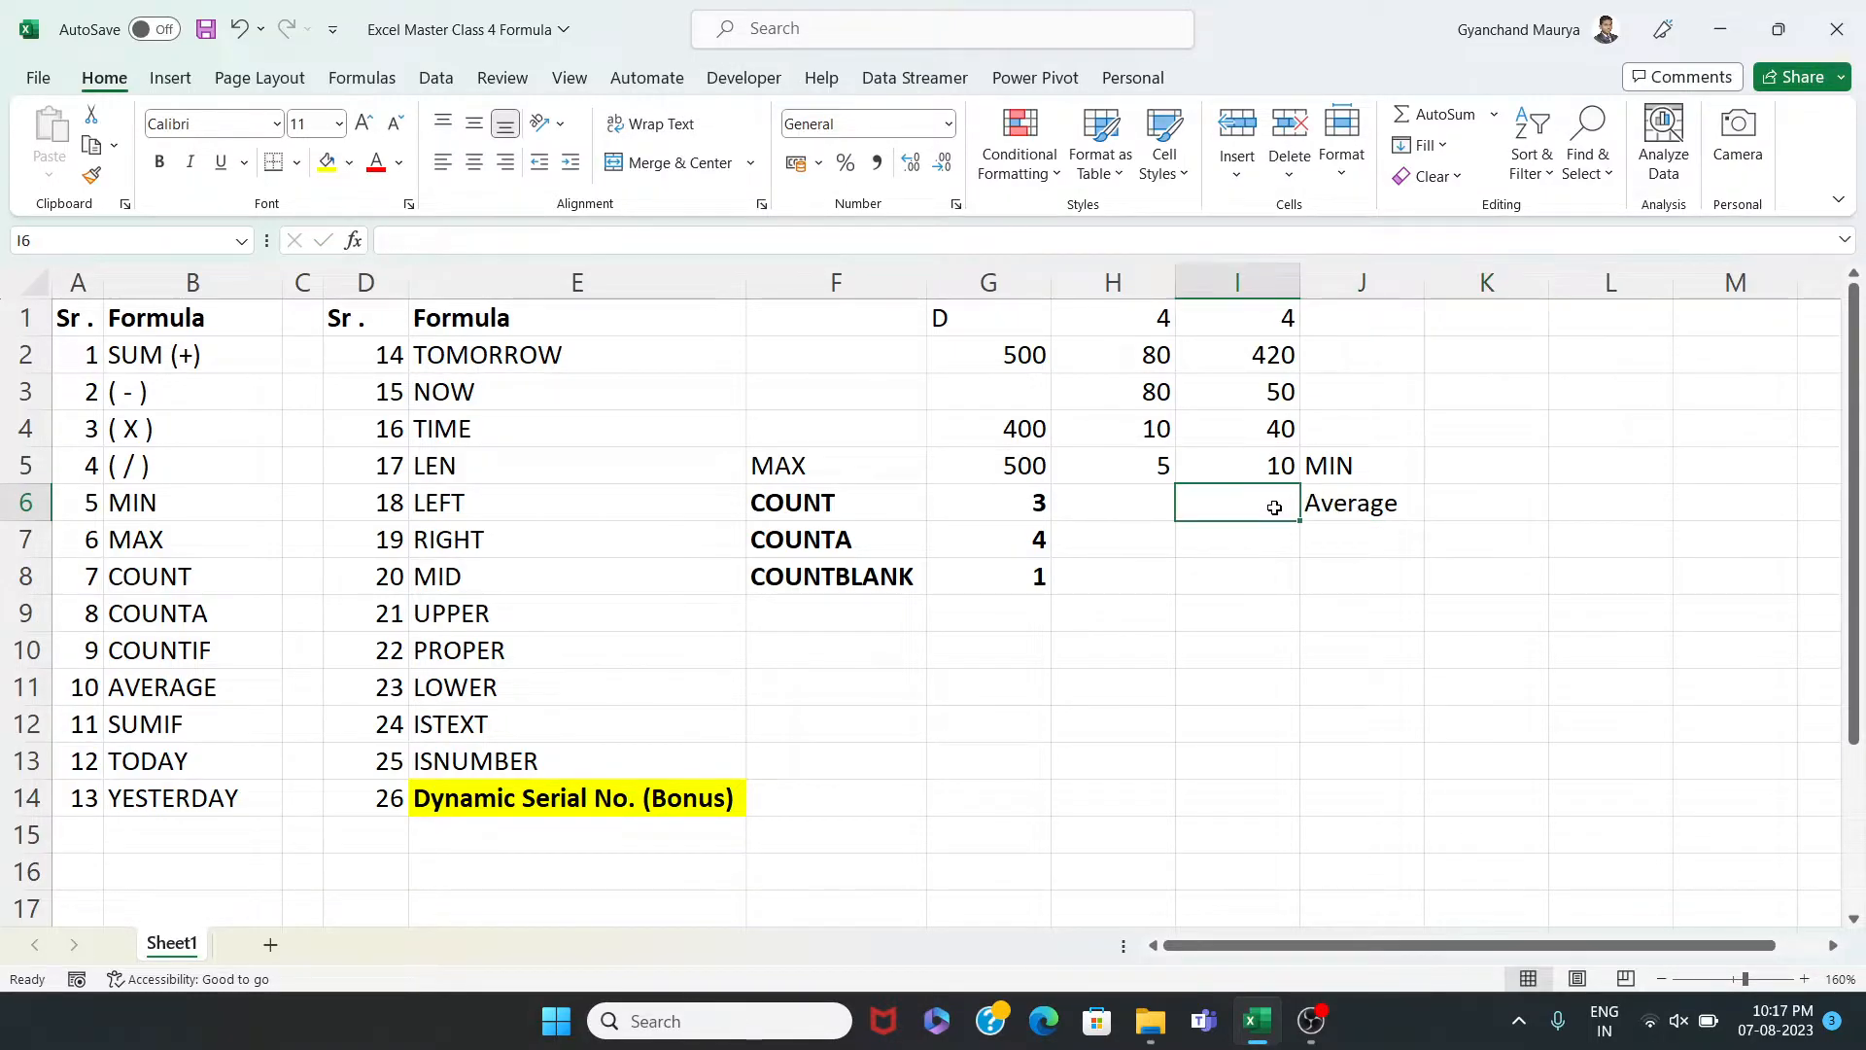
text(=ave)
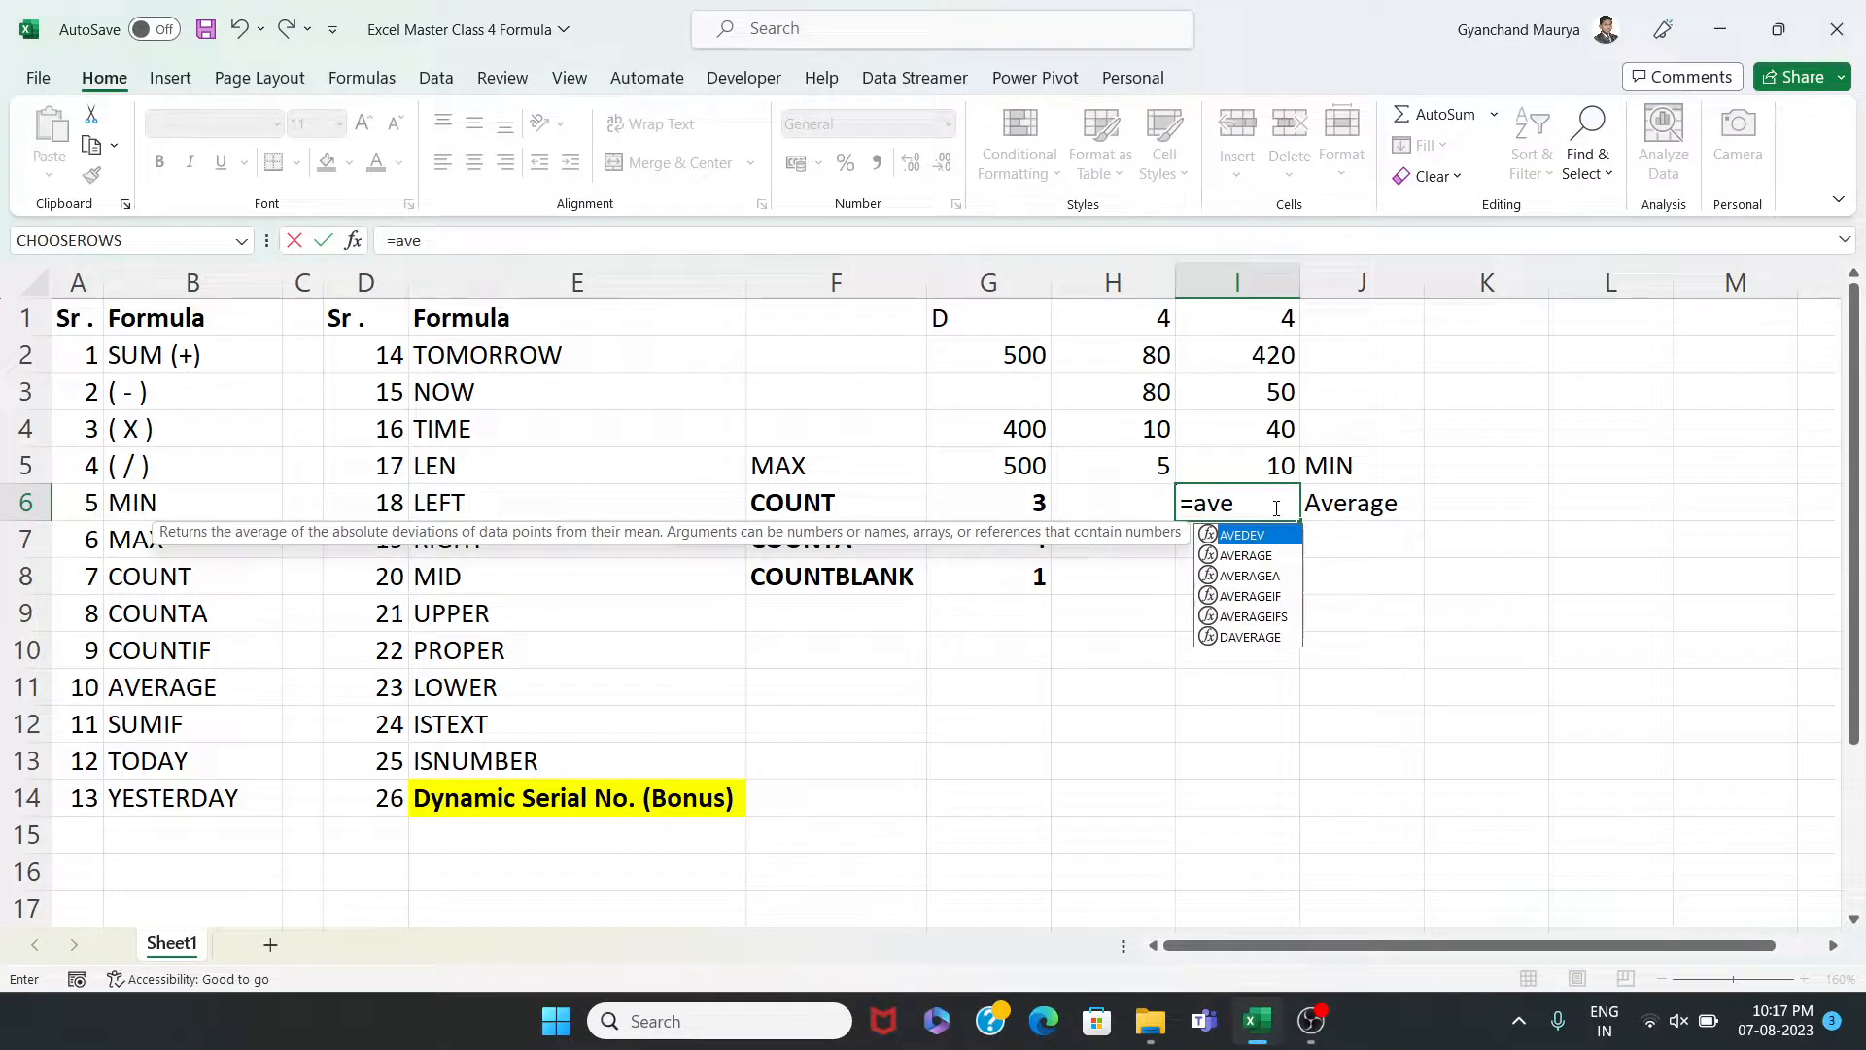
key(Tab)
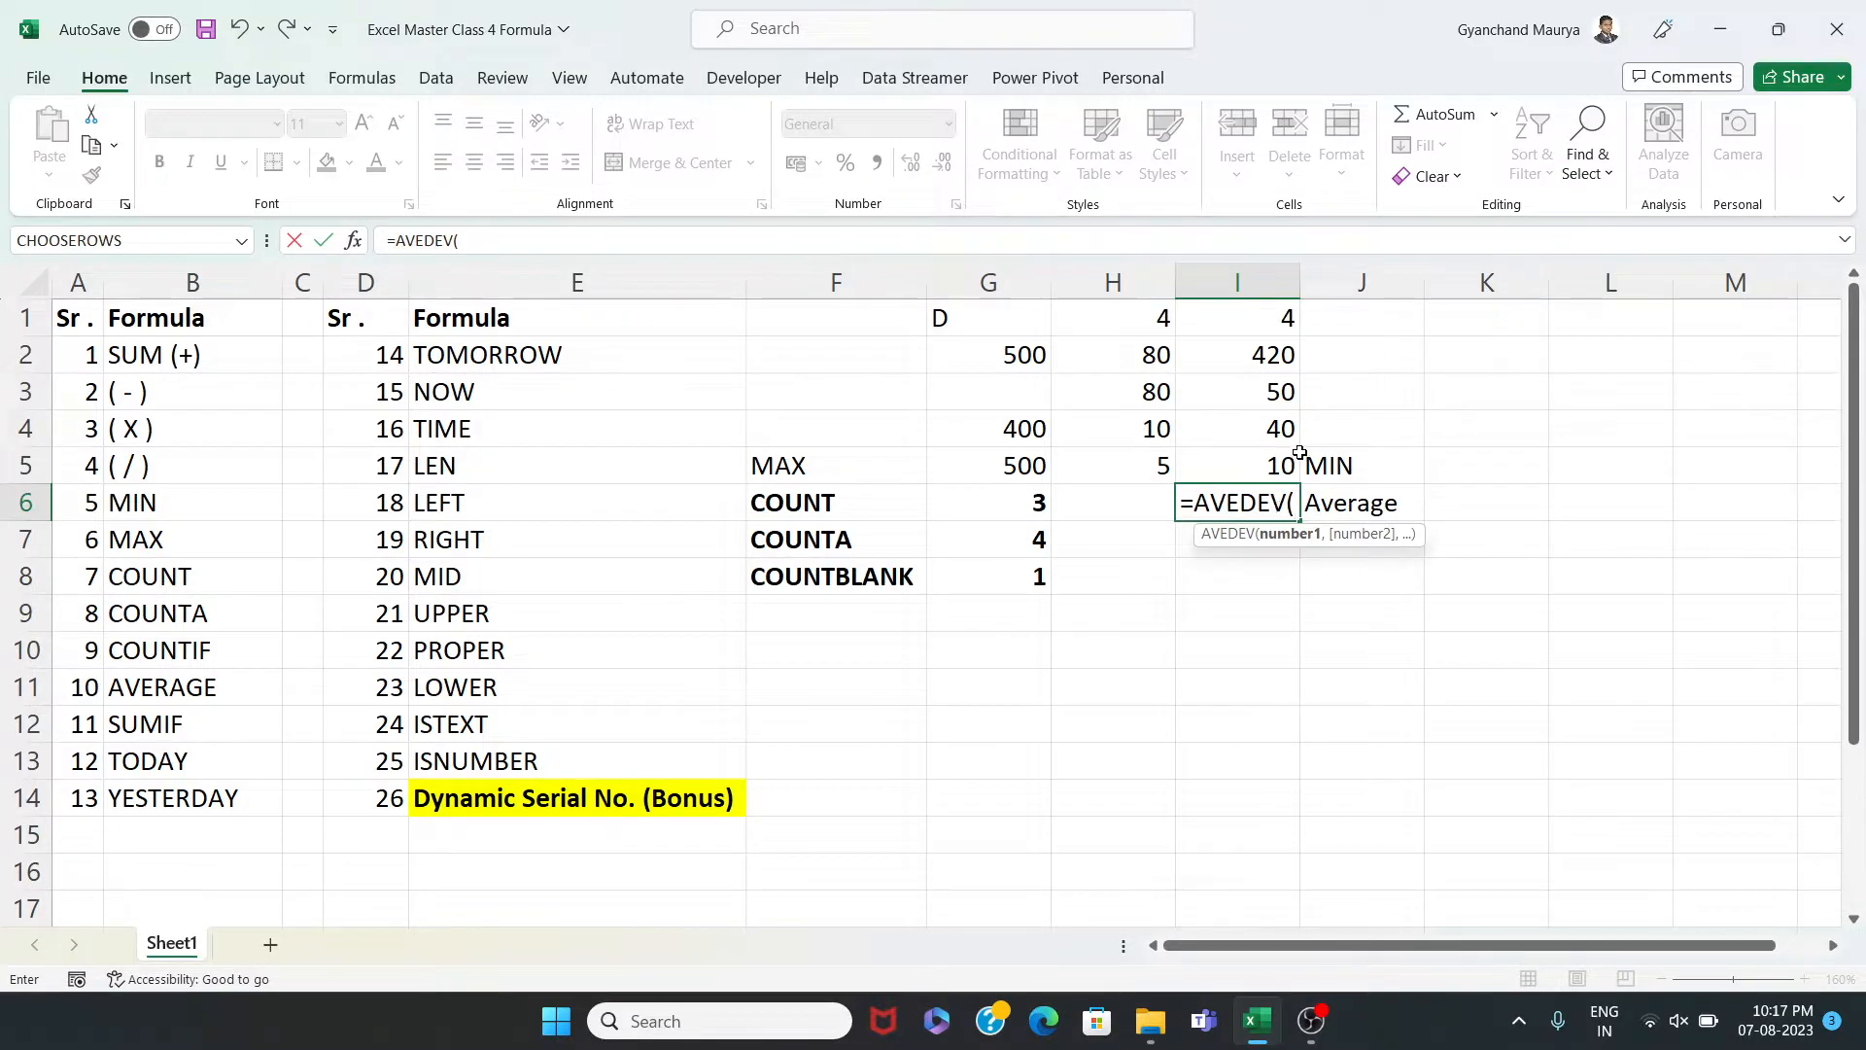
drag(1281, 466, 1273, 311)
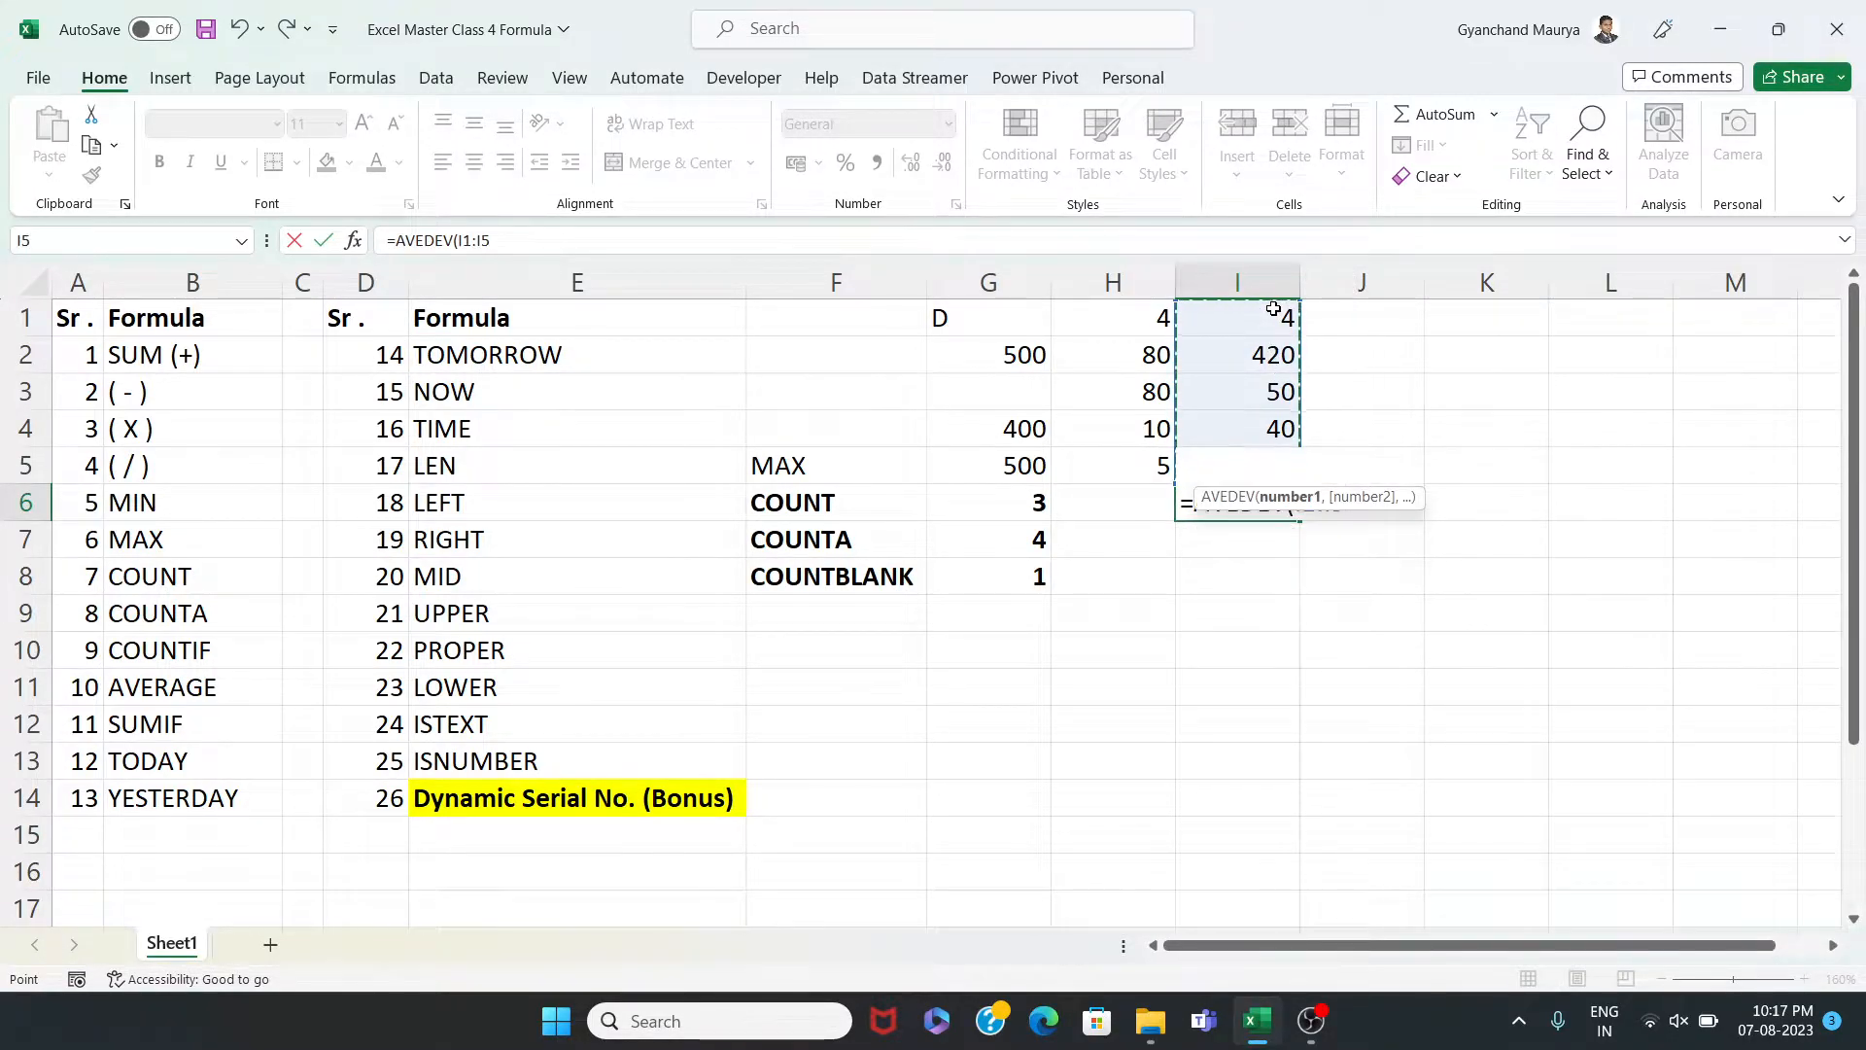
text())
key(ctrl+Return)
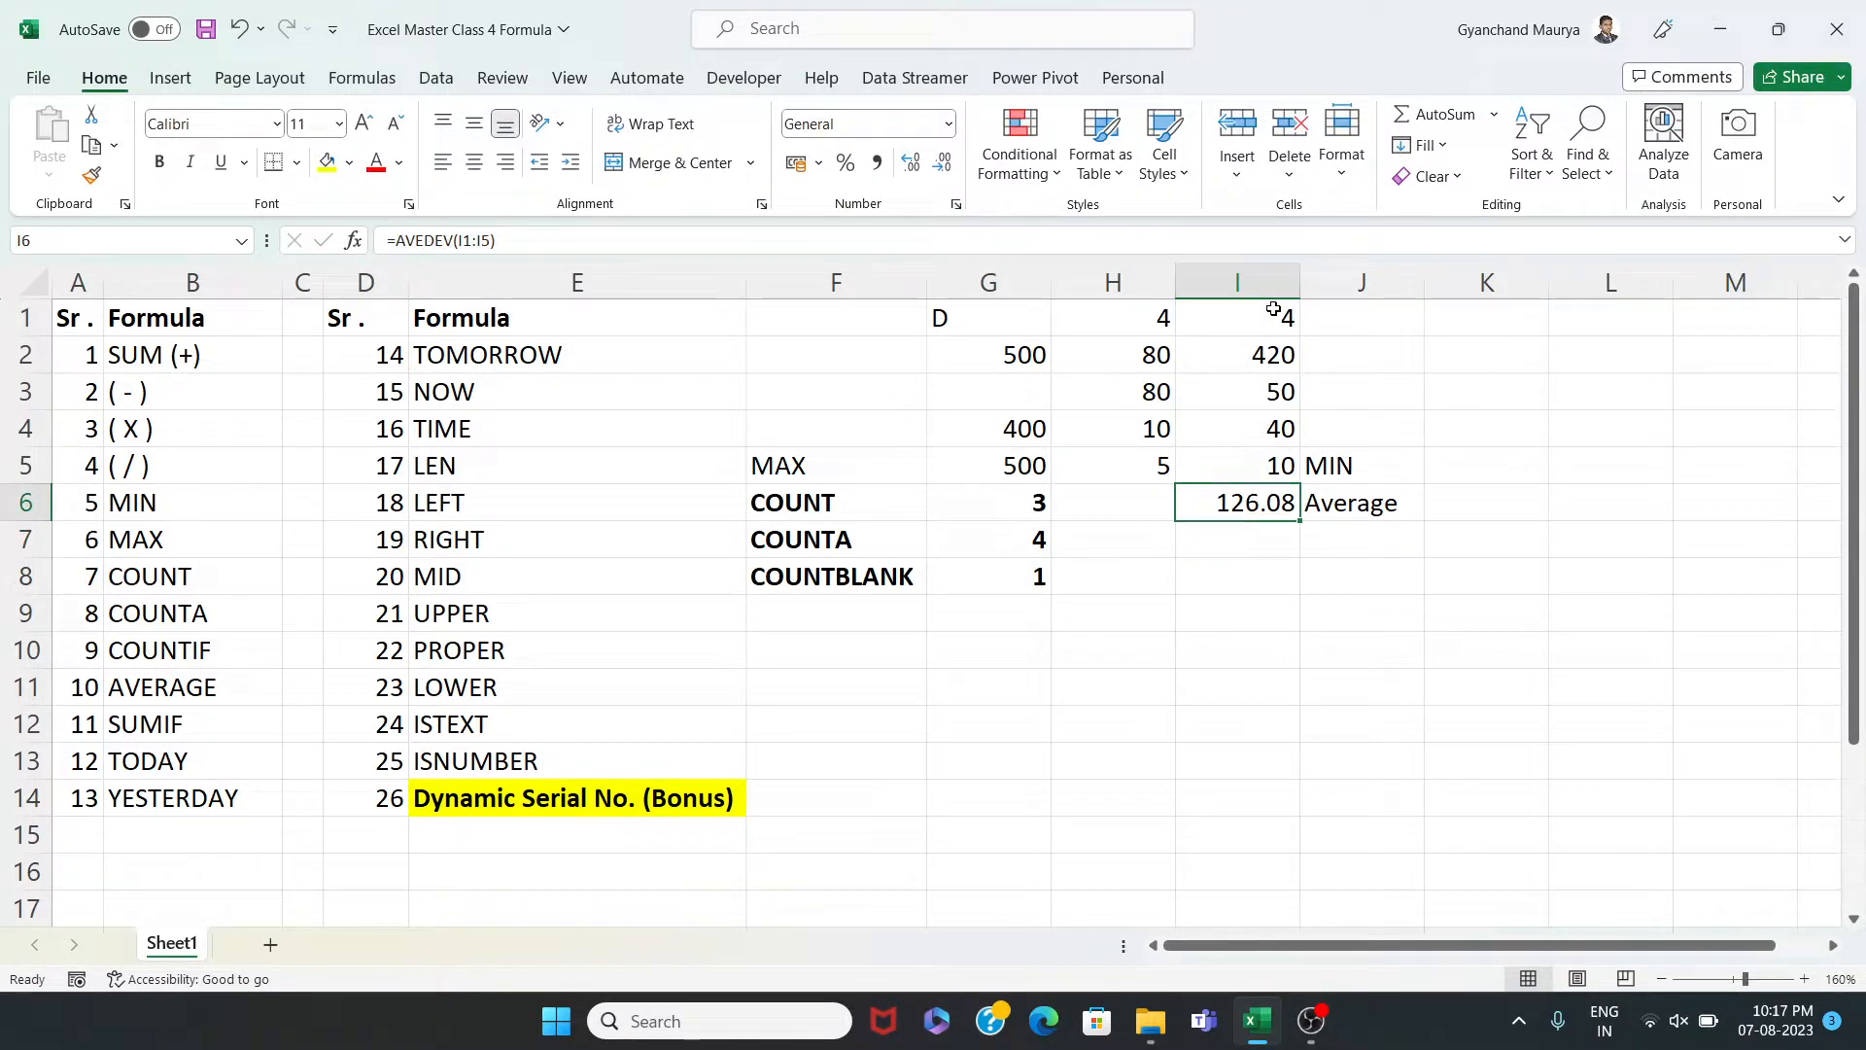
Enter the label SUMIF in cell J7 and select cell I7 beside it
key(Down)
key(Right)
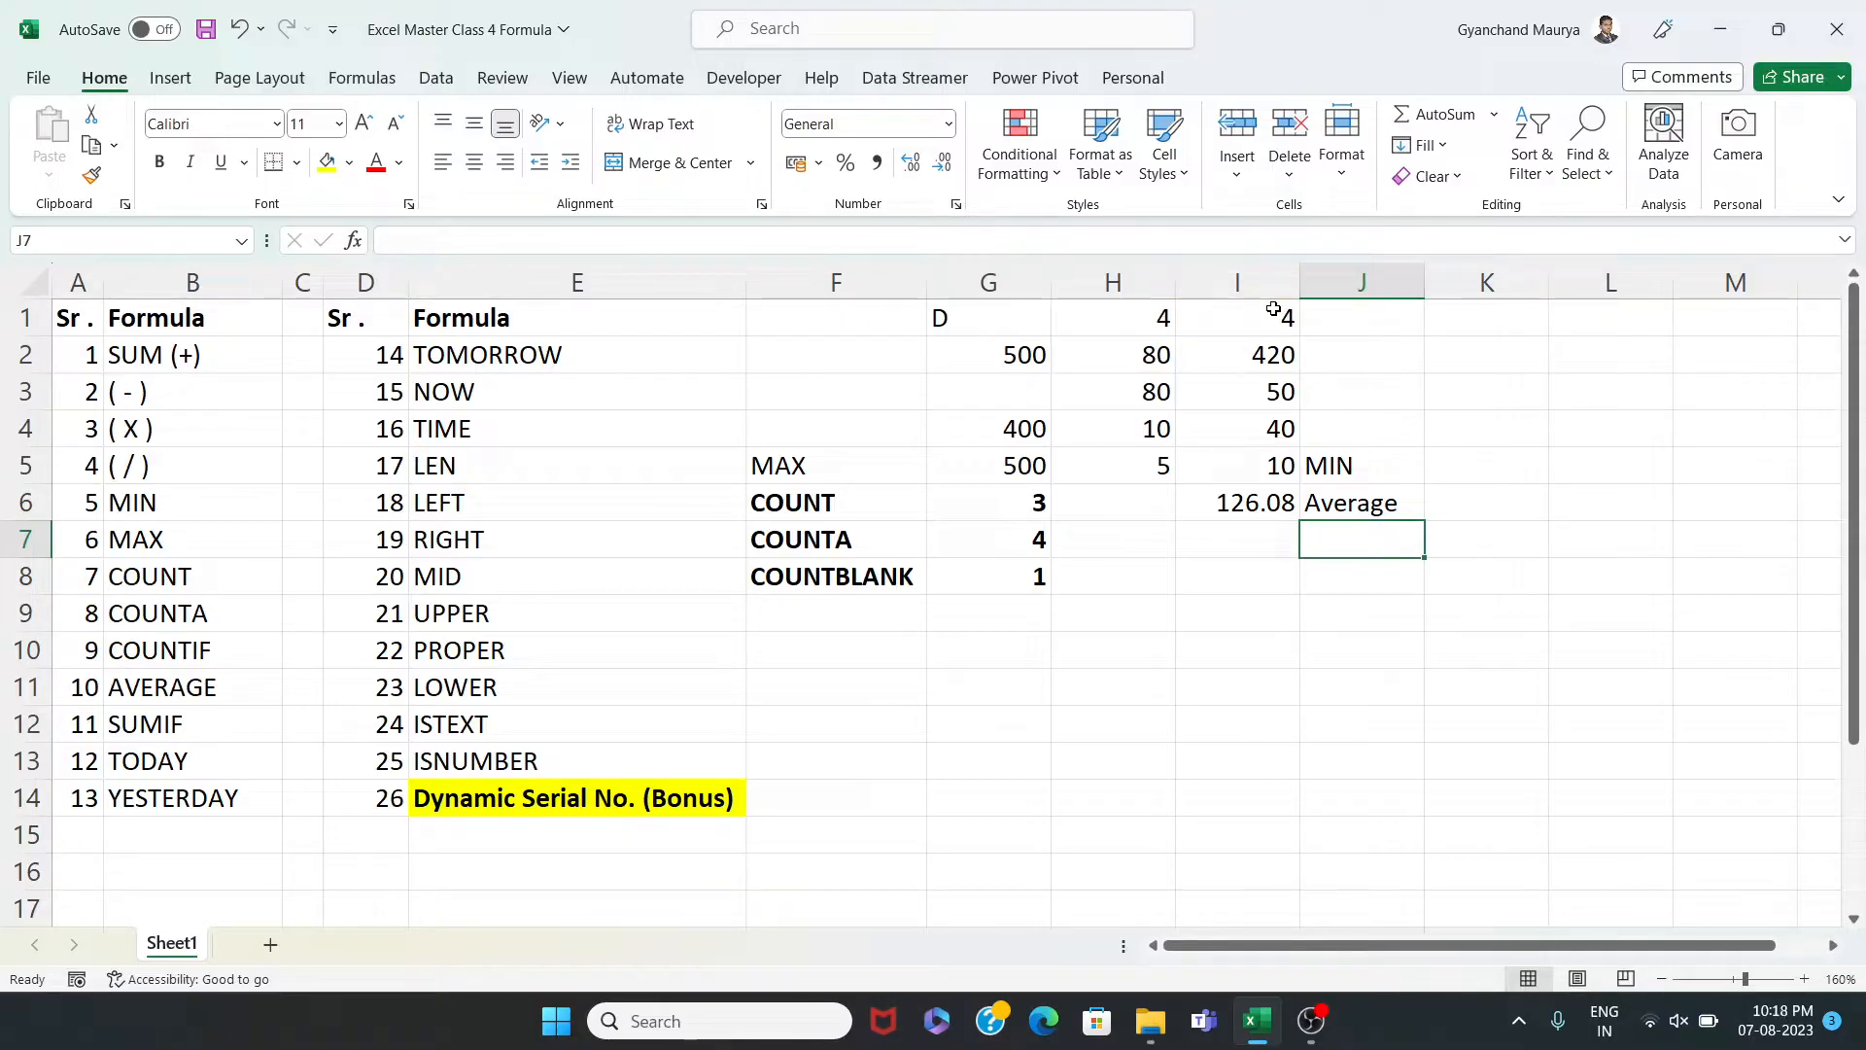
text(SUMIF)
key(Tab)
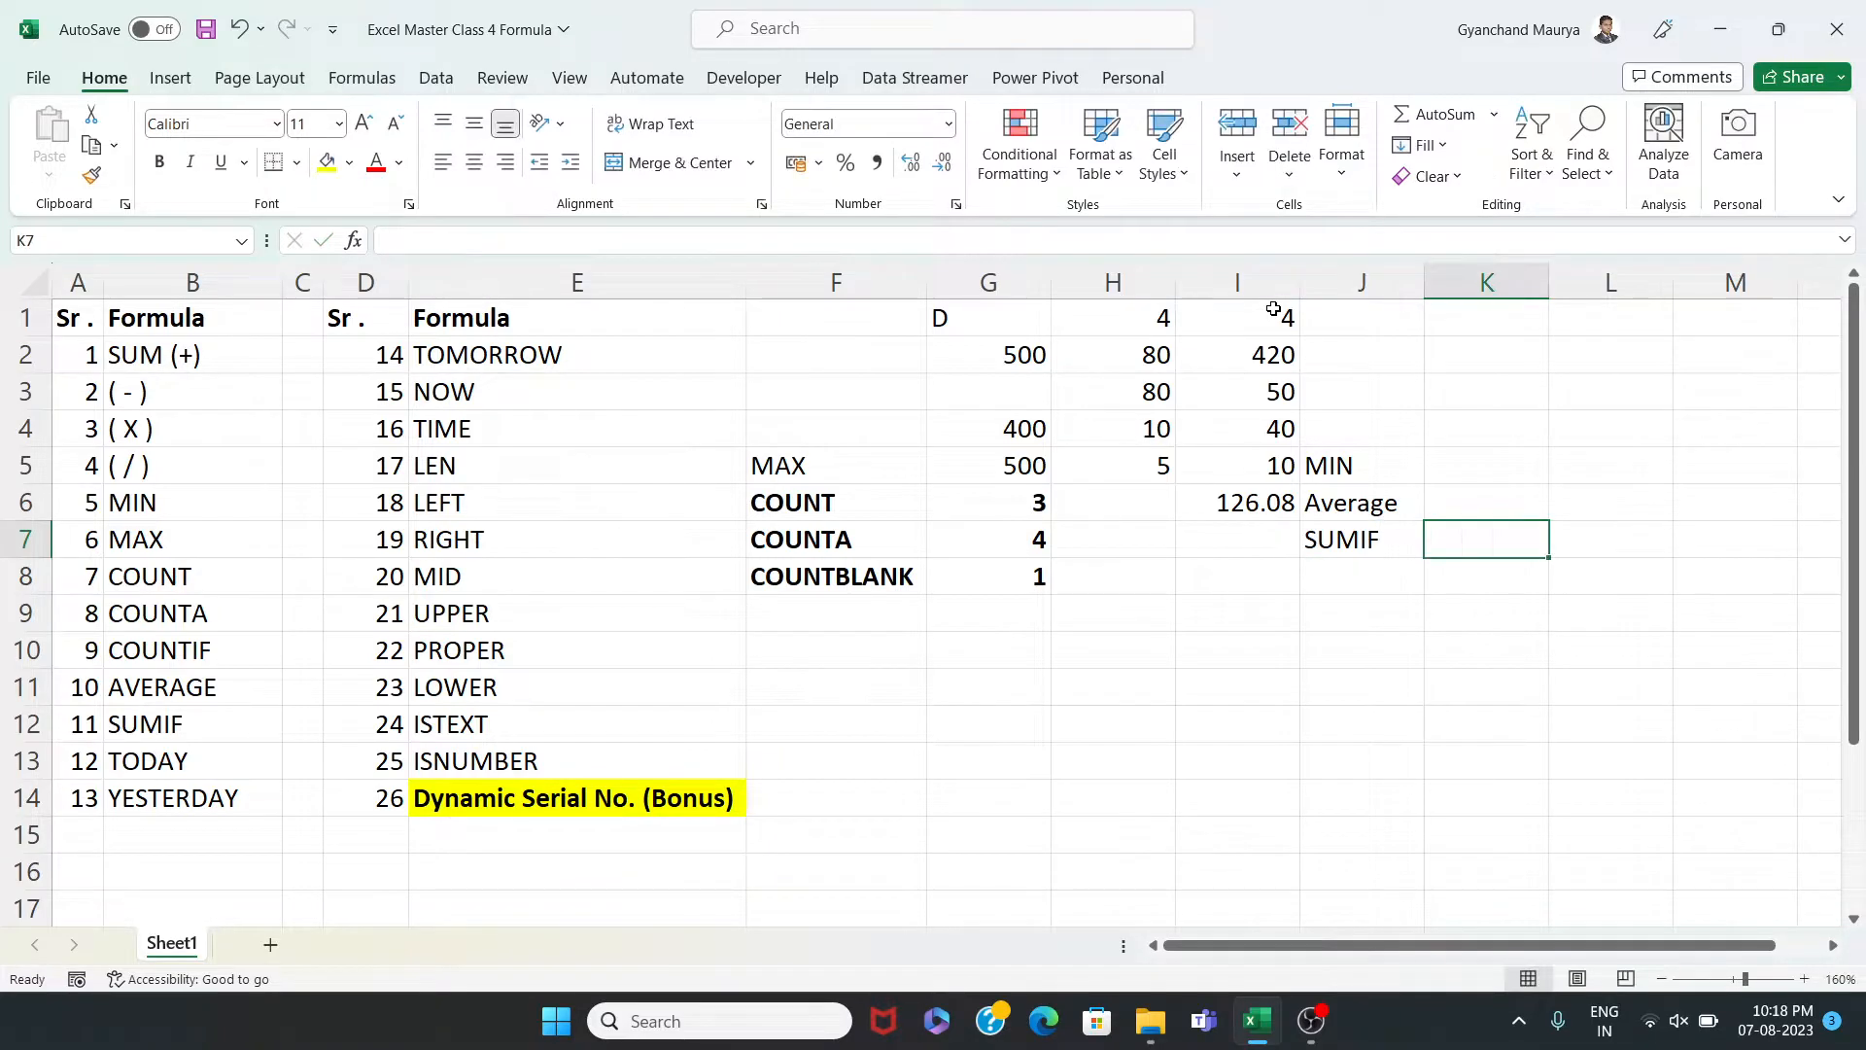
key(Left)
key(Left)
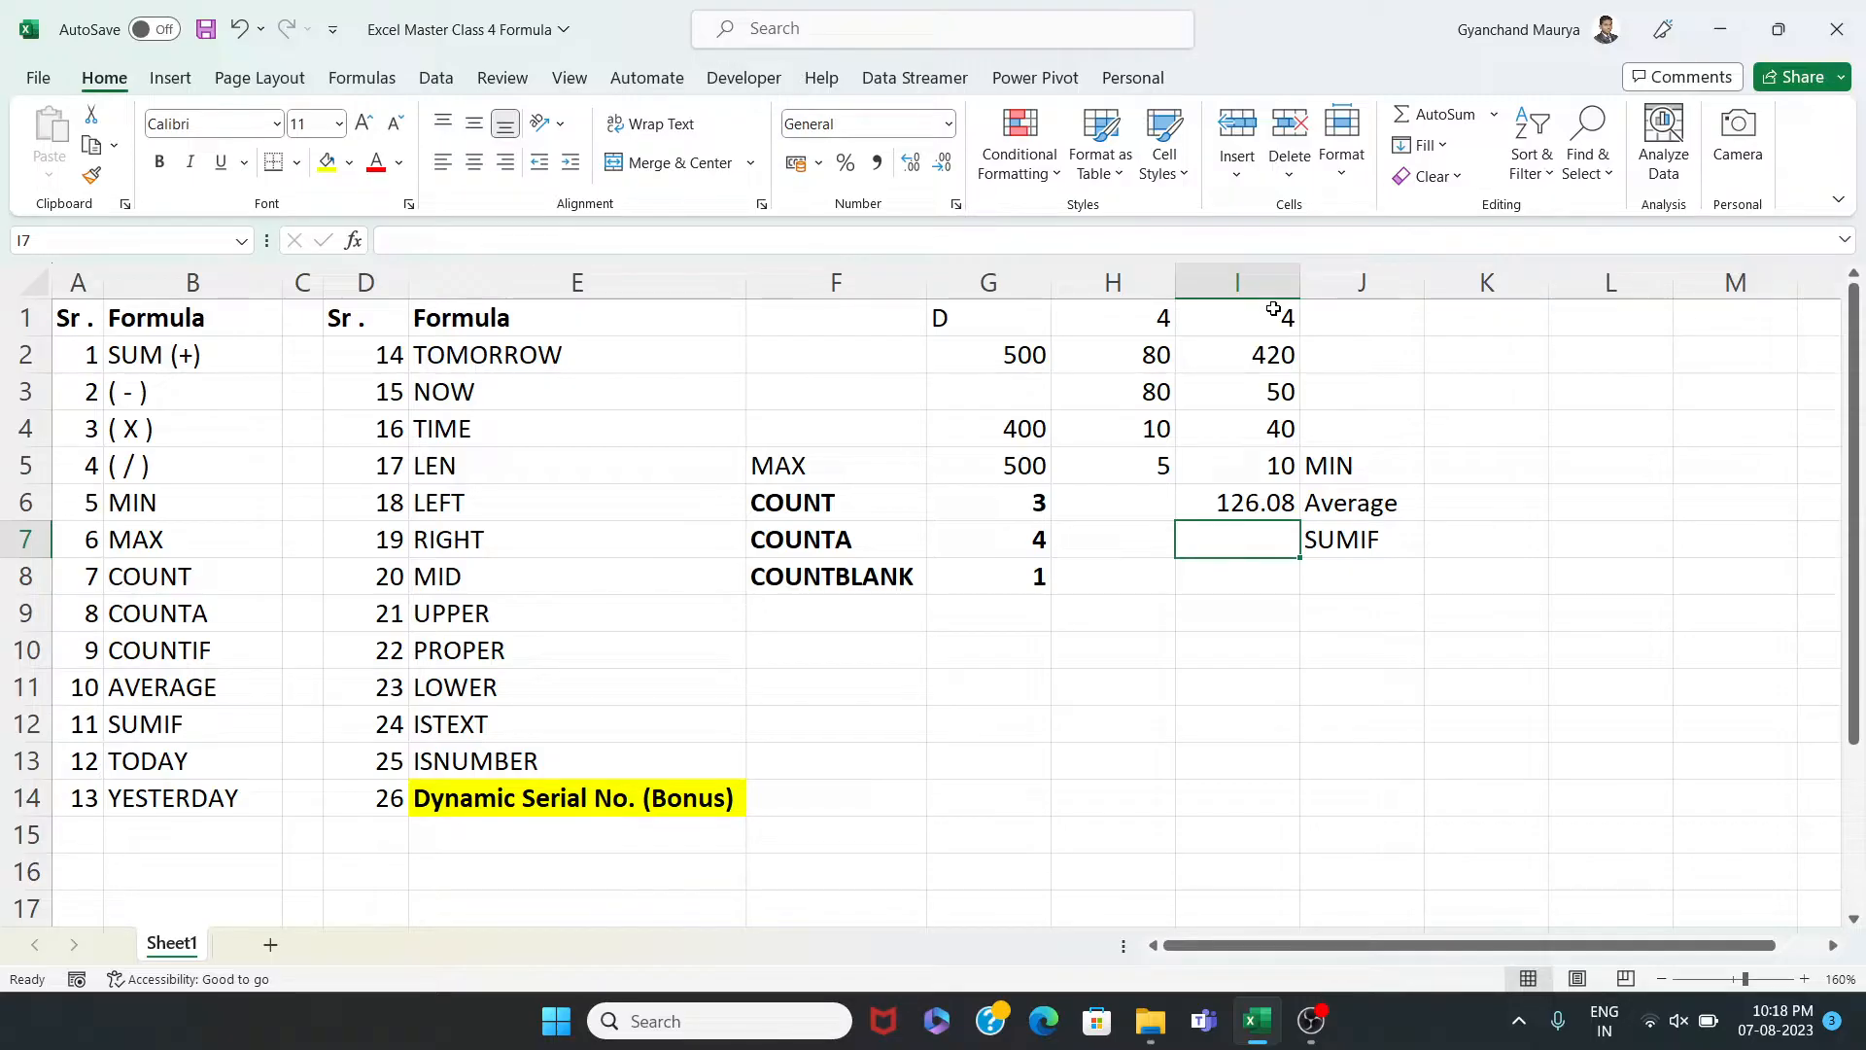
text(=SUM)
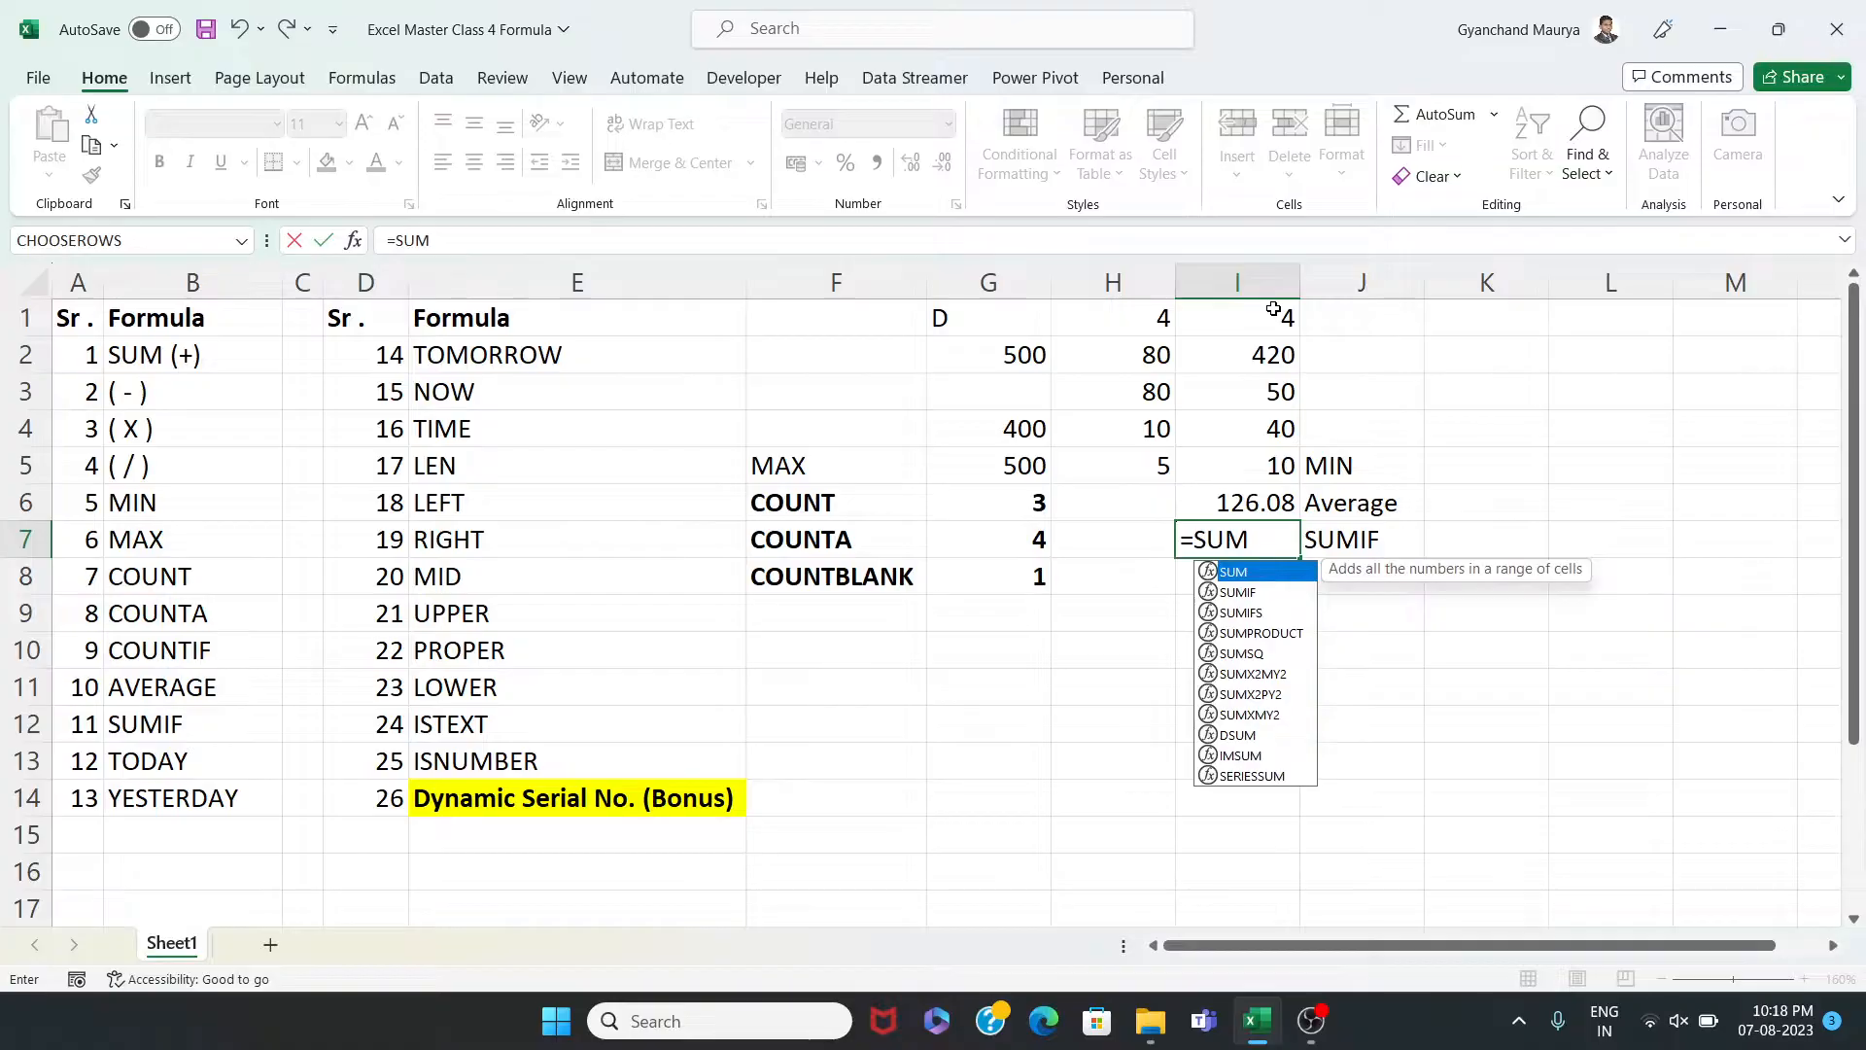
text(IF()
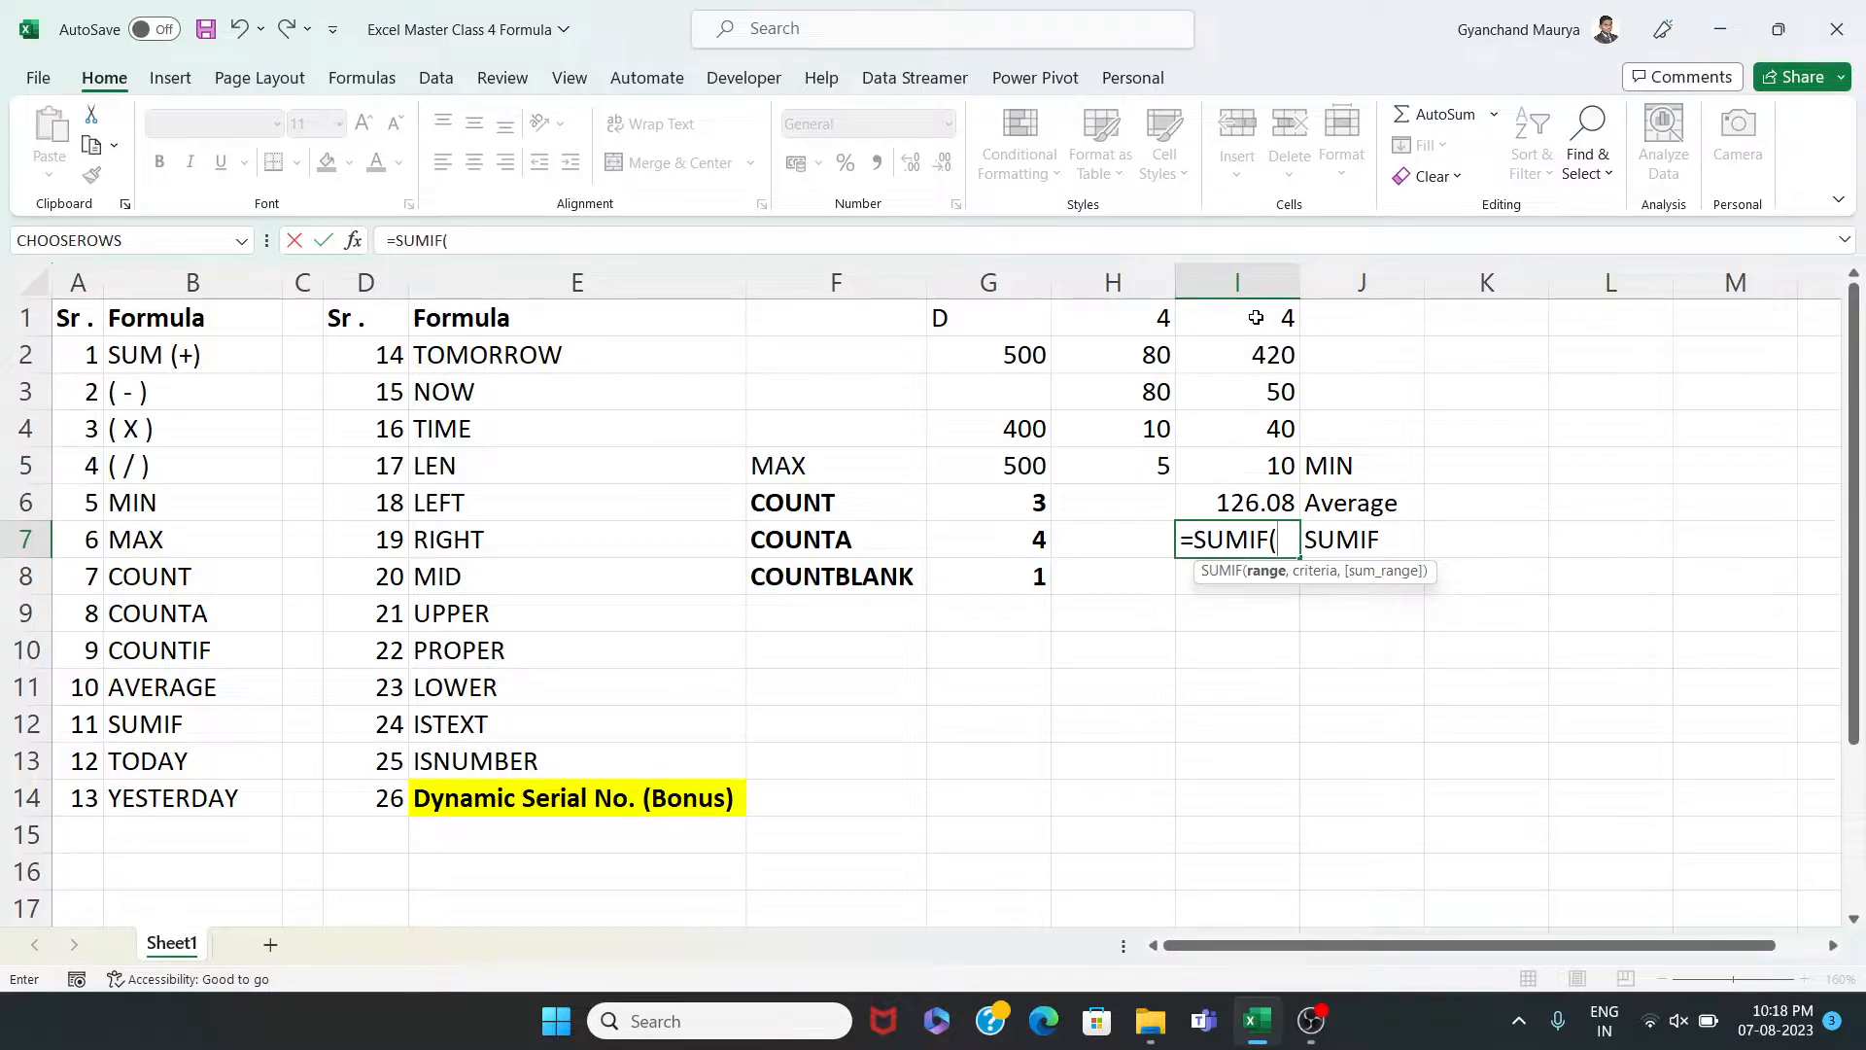
drag(1256, 317, 1249, 452)
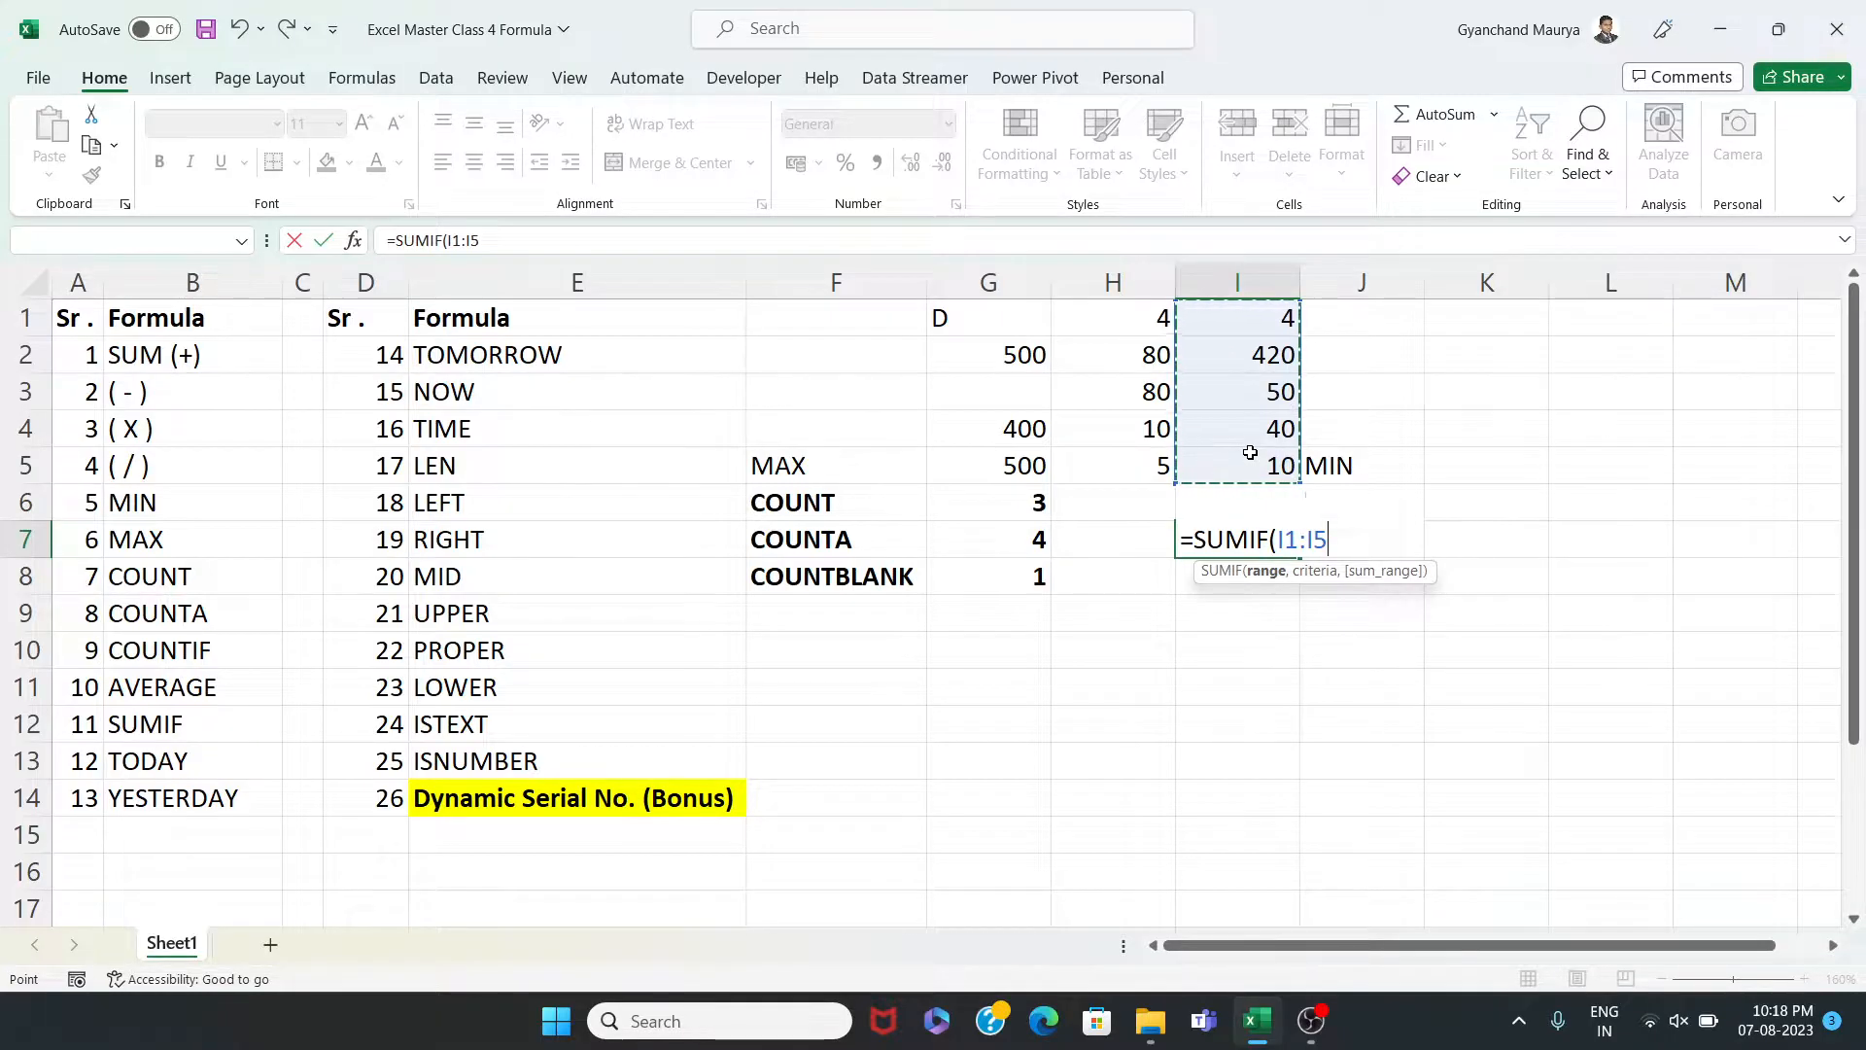
text(,4)
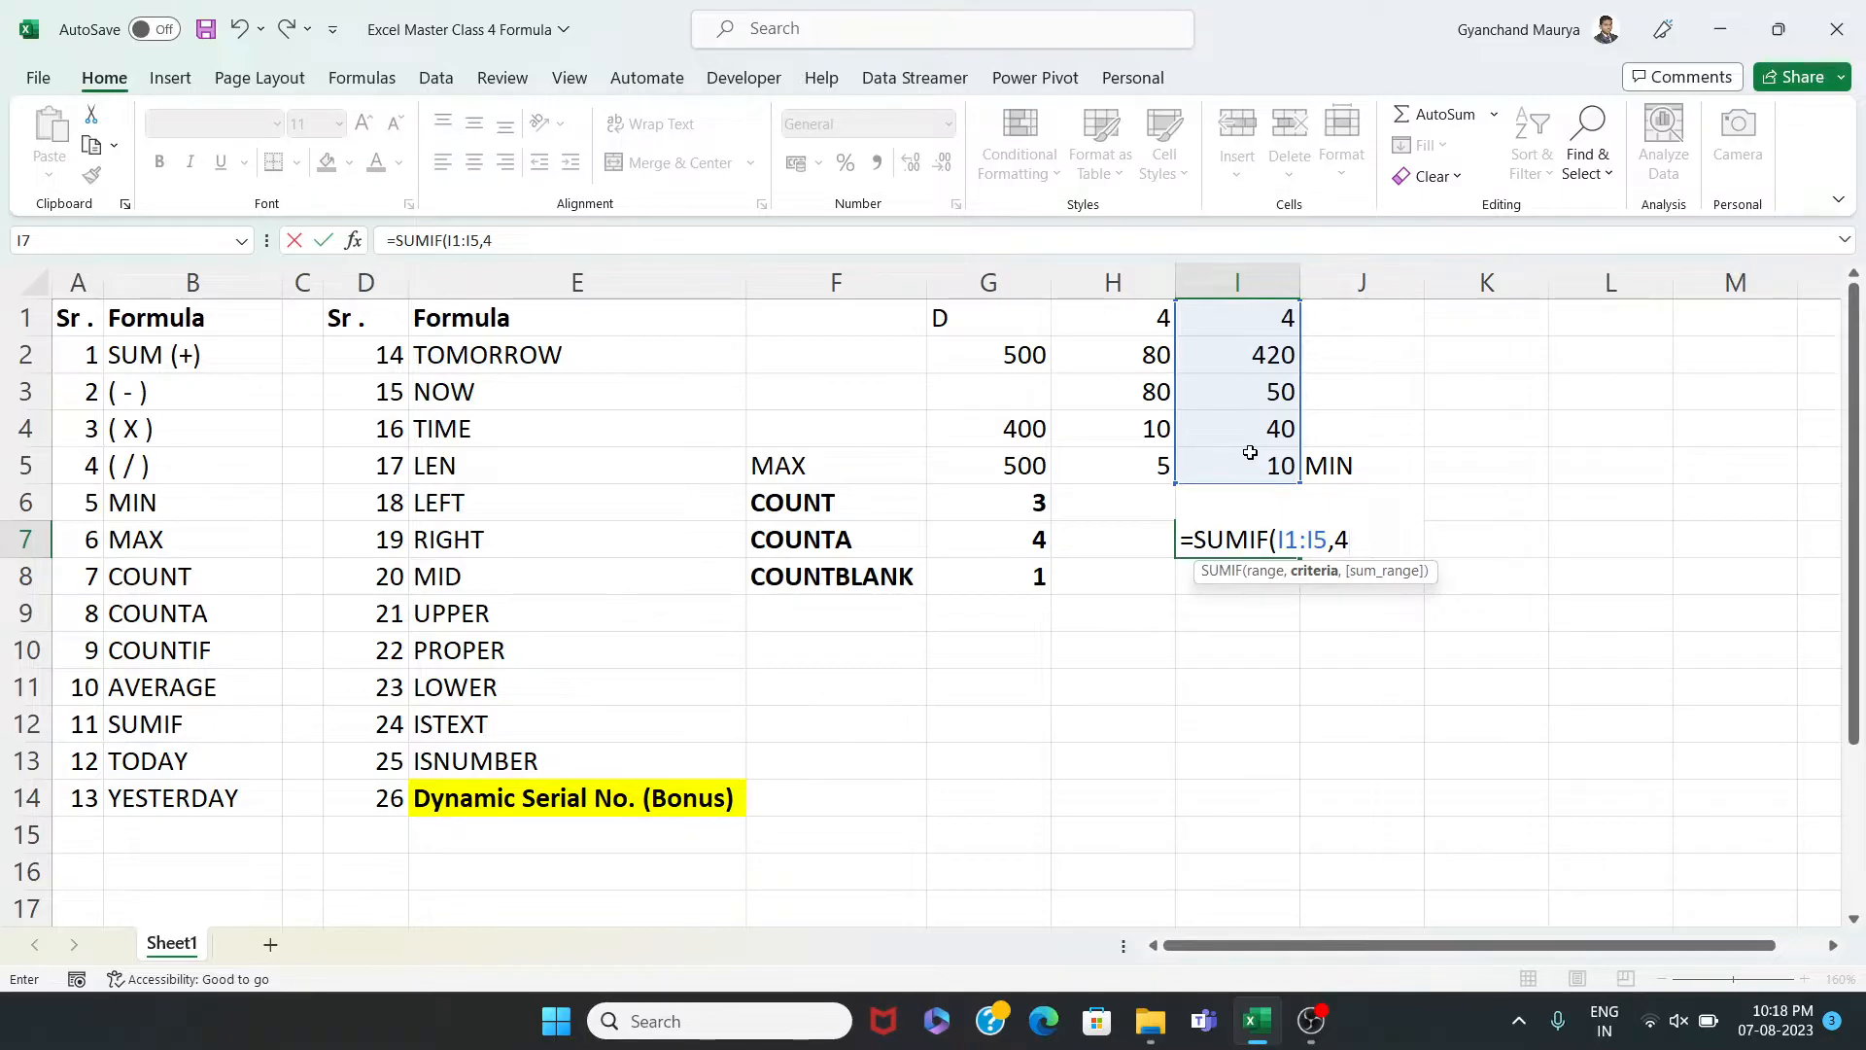
text(0)
key(BackSpace)
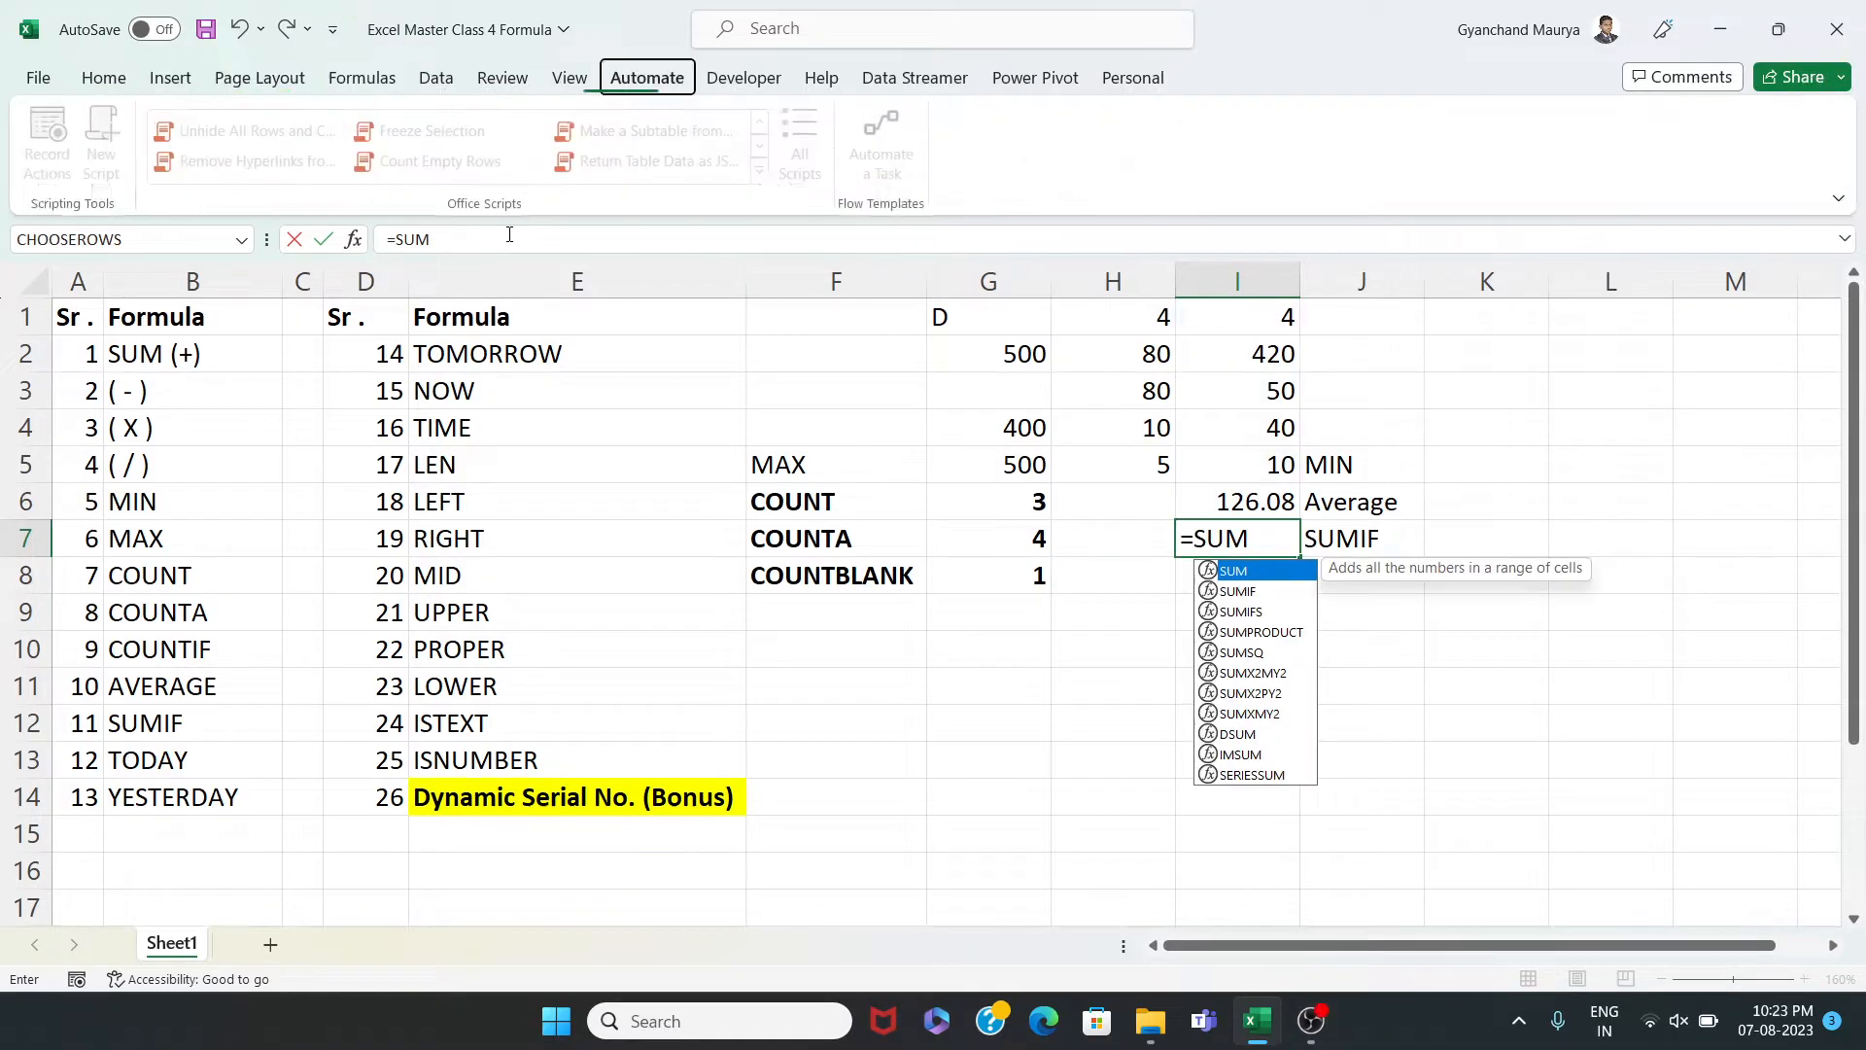
key(alt)
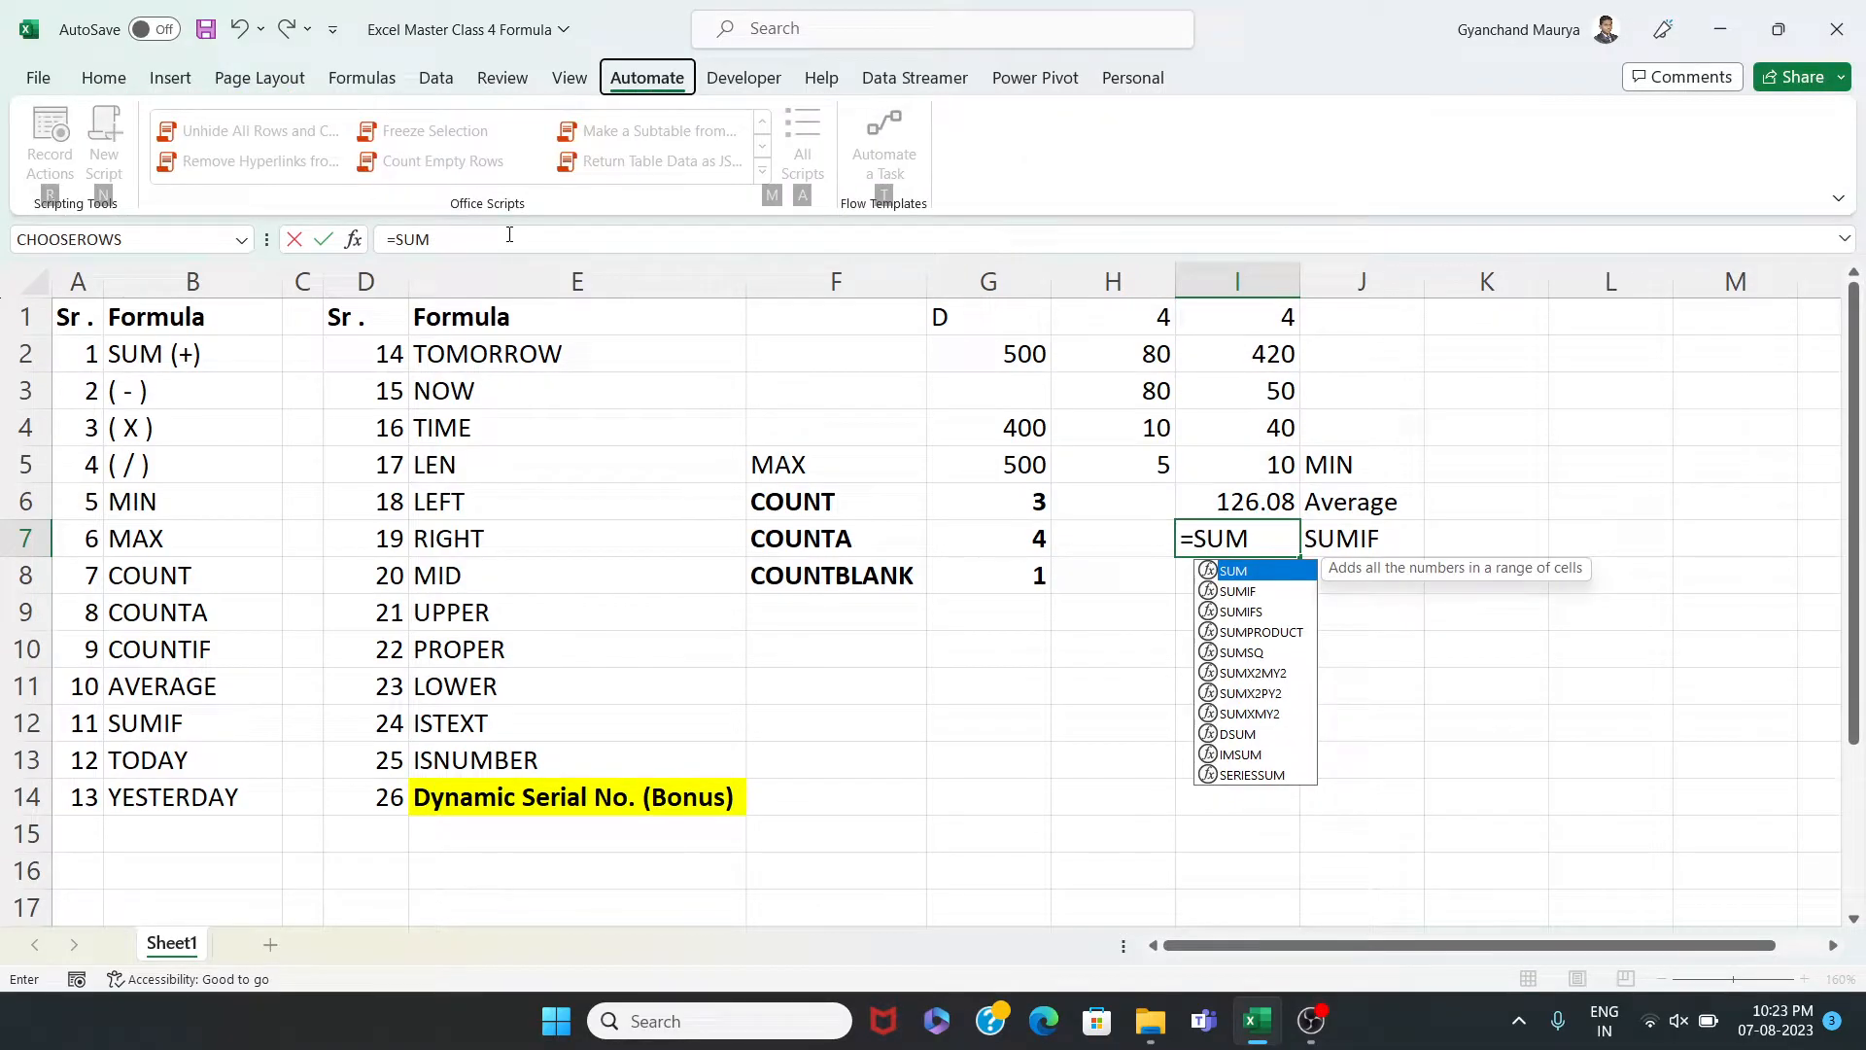
key(Escape)
key(Escape)
key(BackSpace)
key(BackSpace)
key(BackSpace)
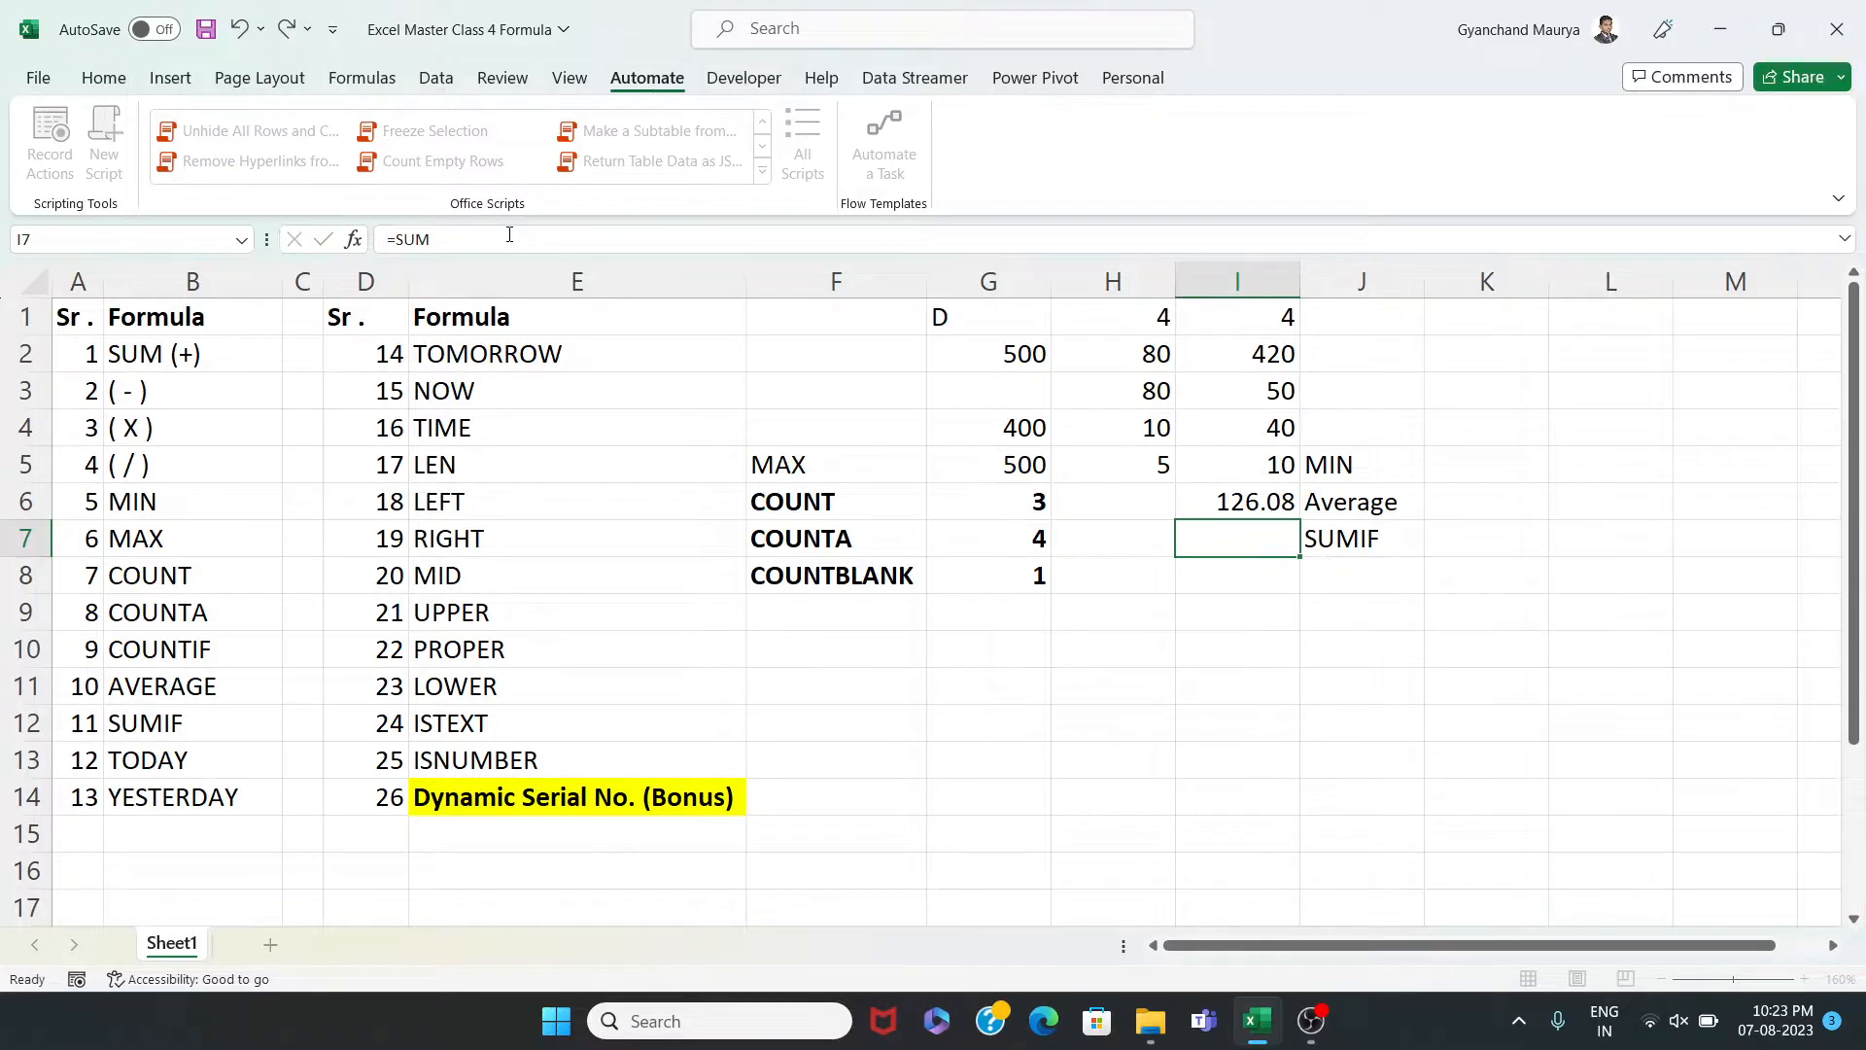
Enter the formula =SUMIF(I1:I5,">40") in cell I7, beside the SUMIF label
text(SU)
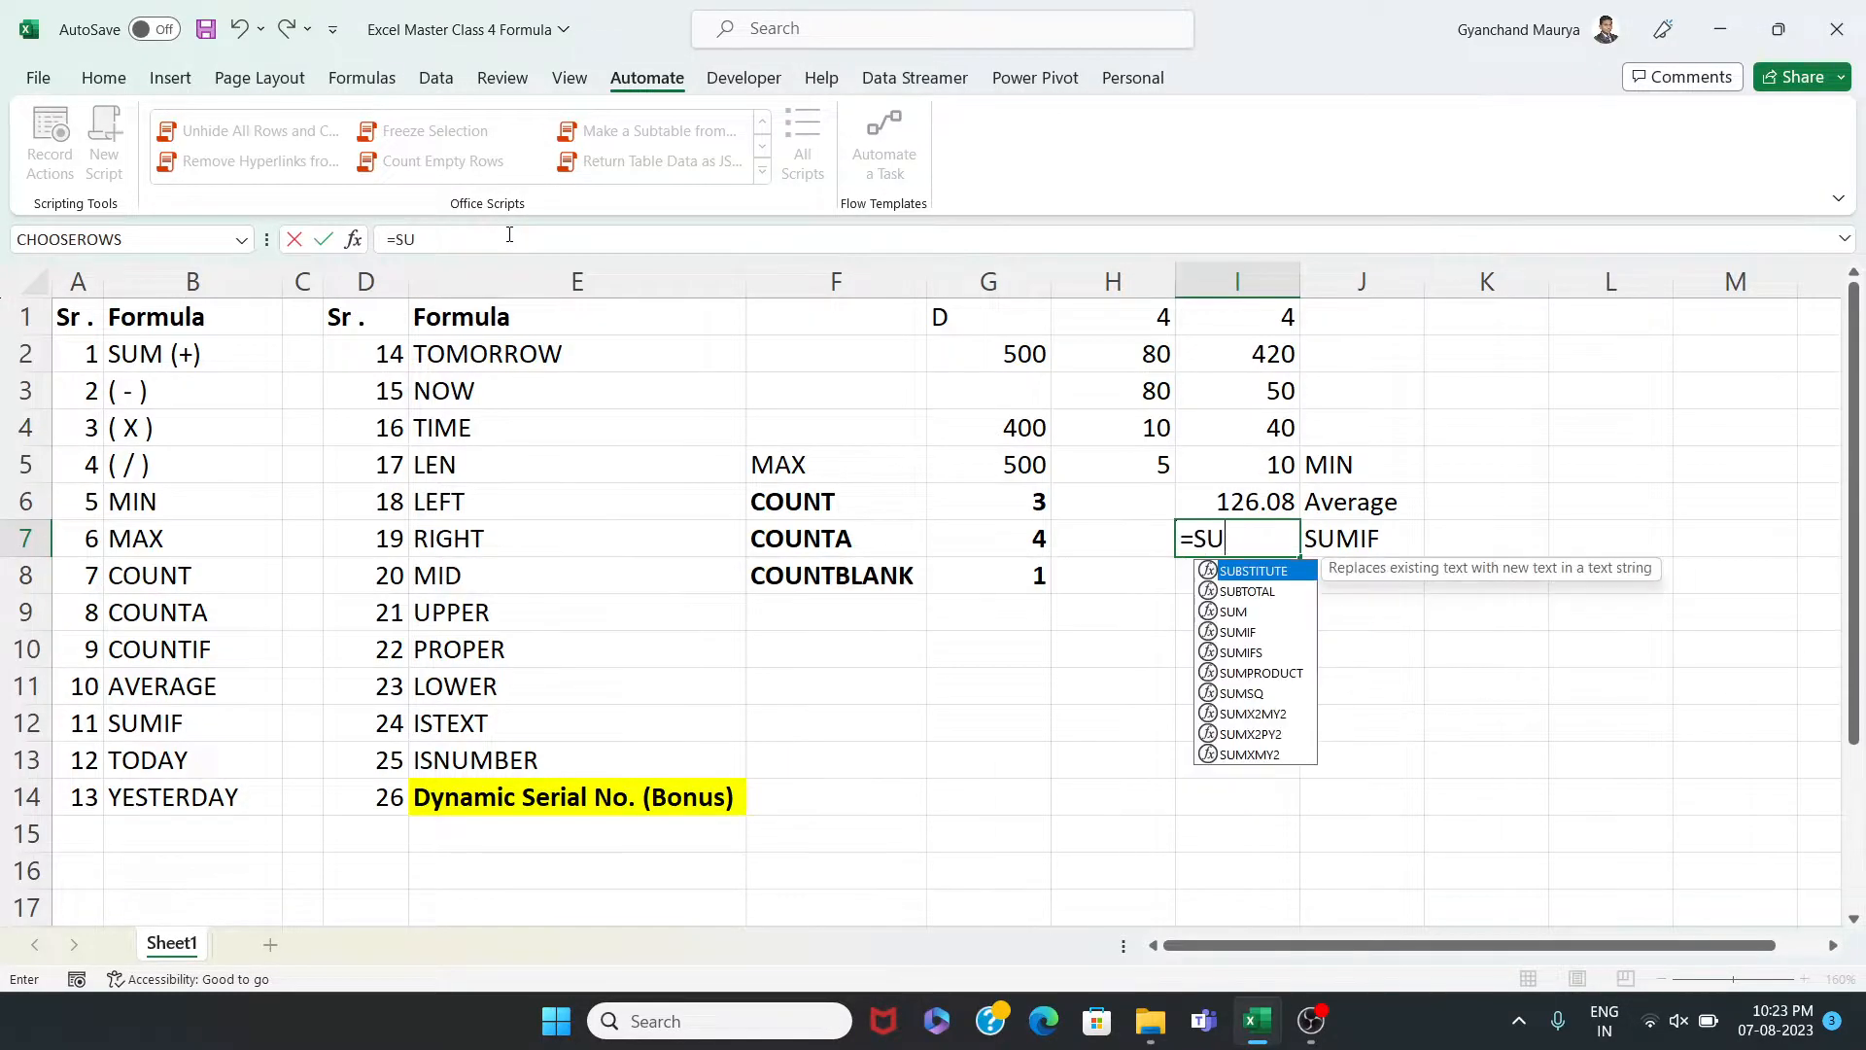
text(MIF)
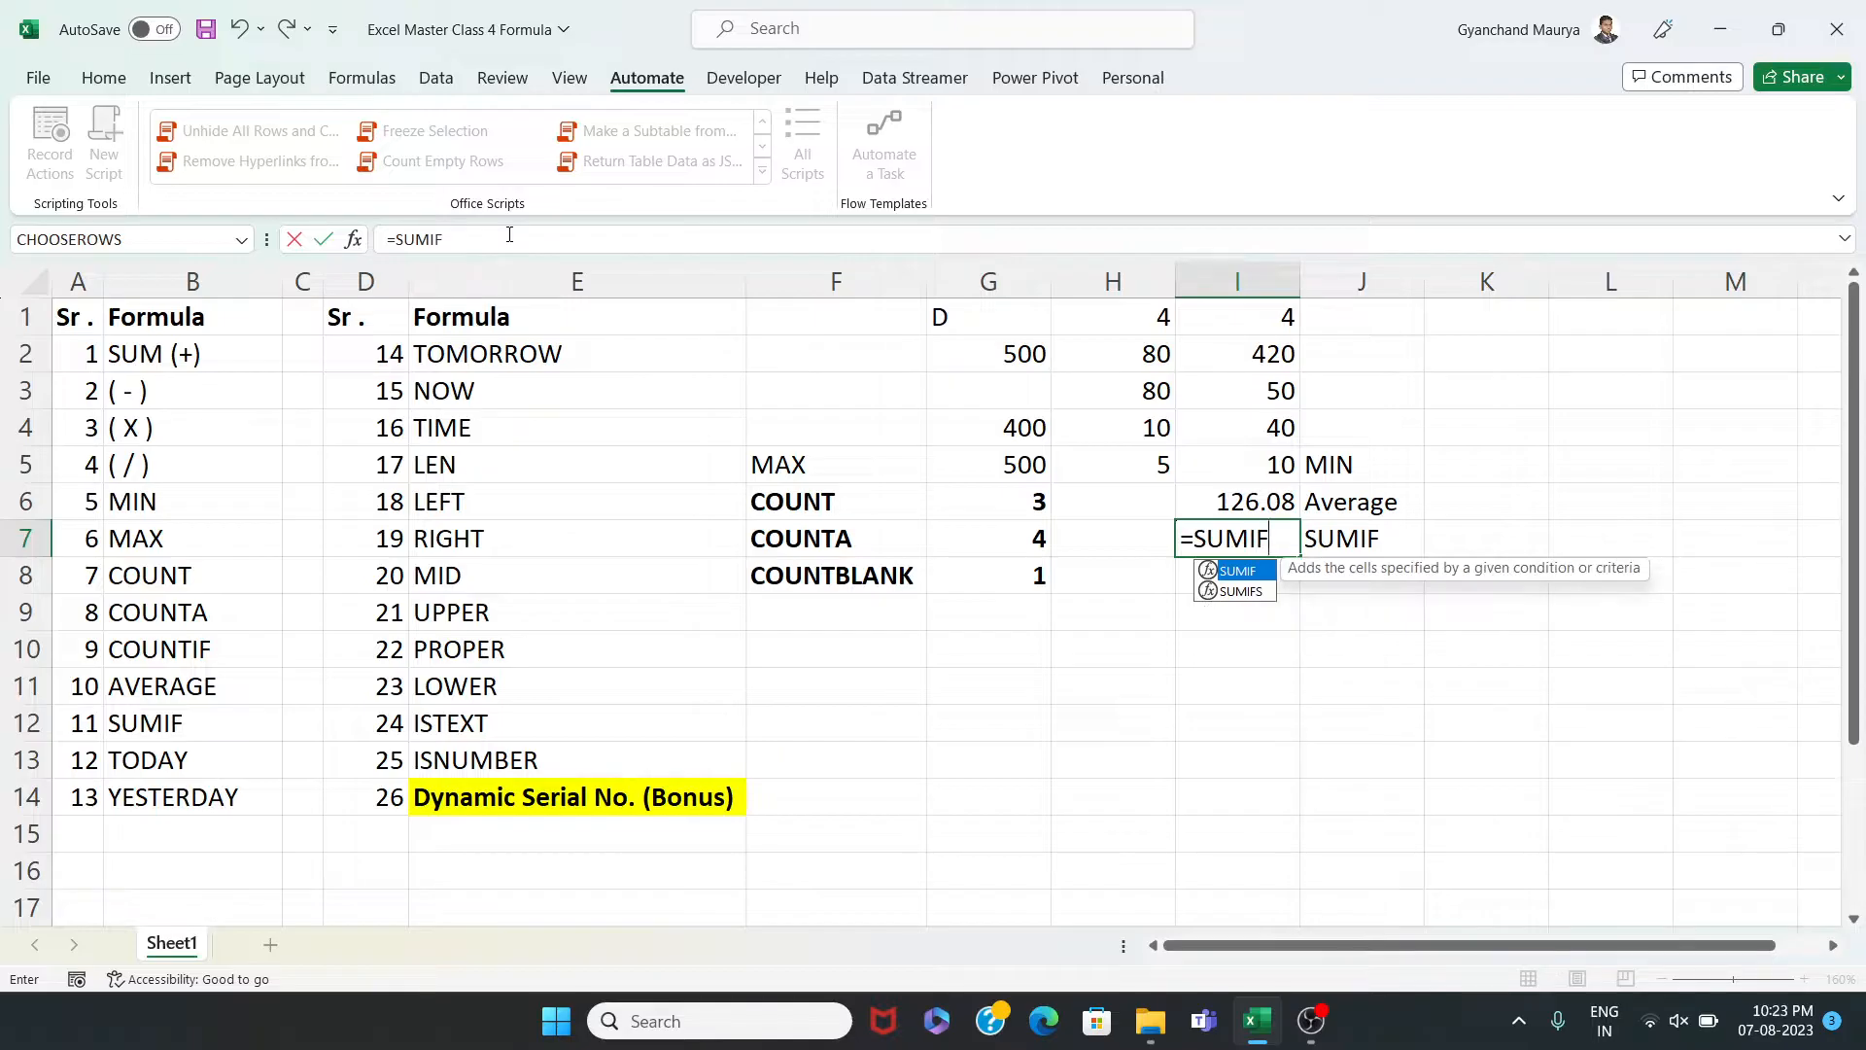
text(()
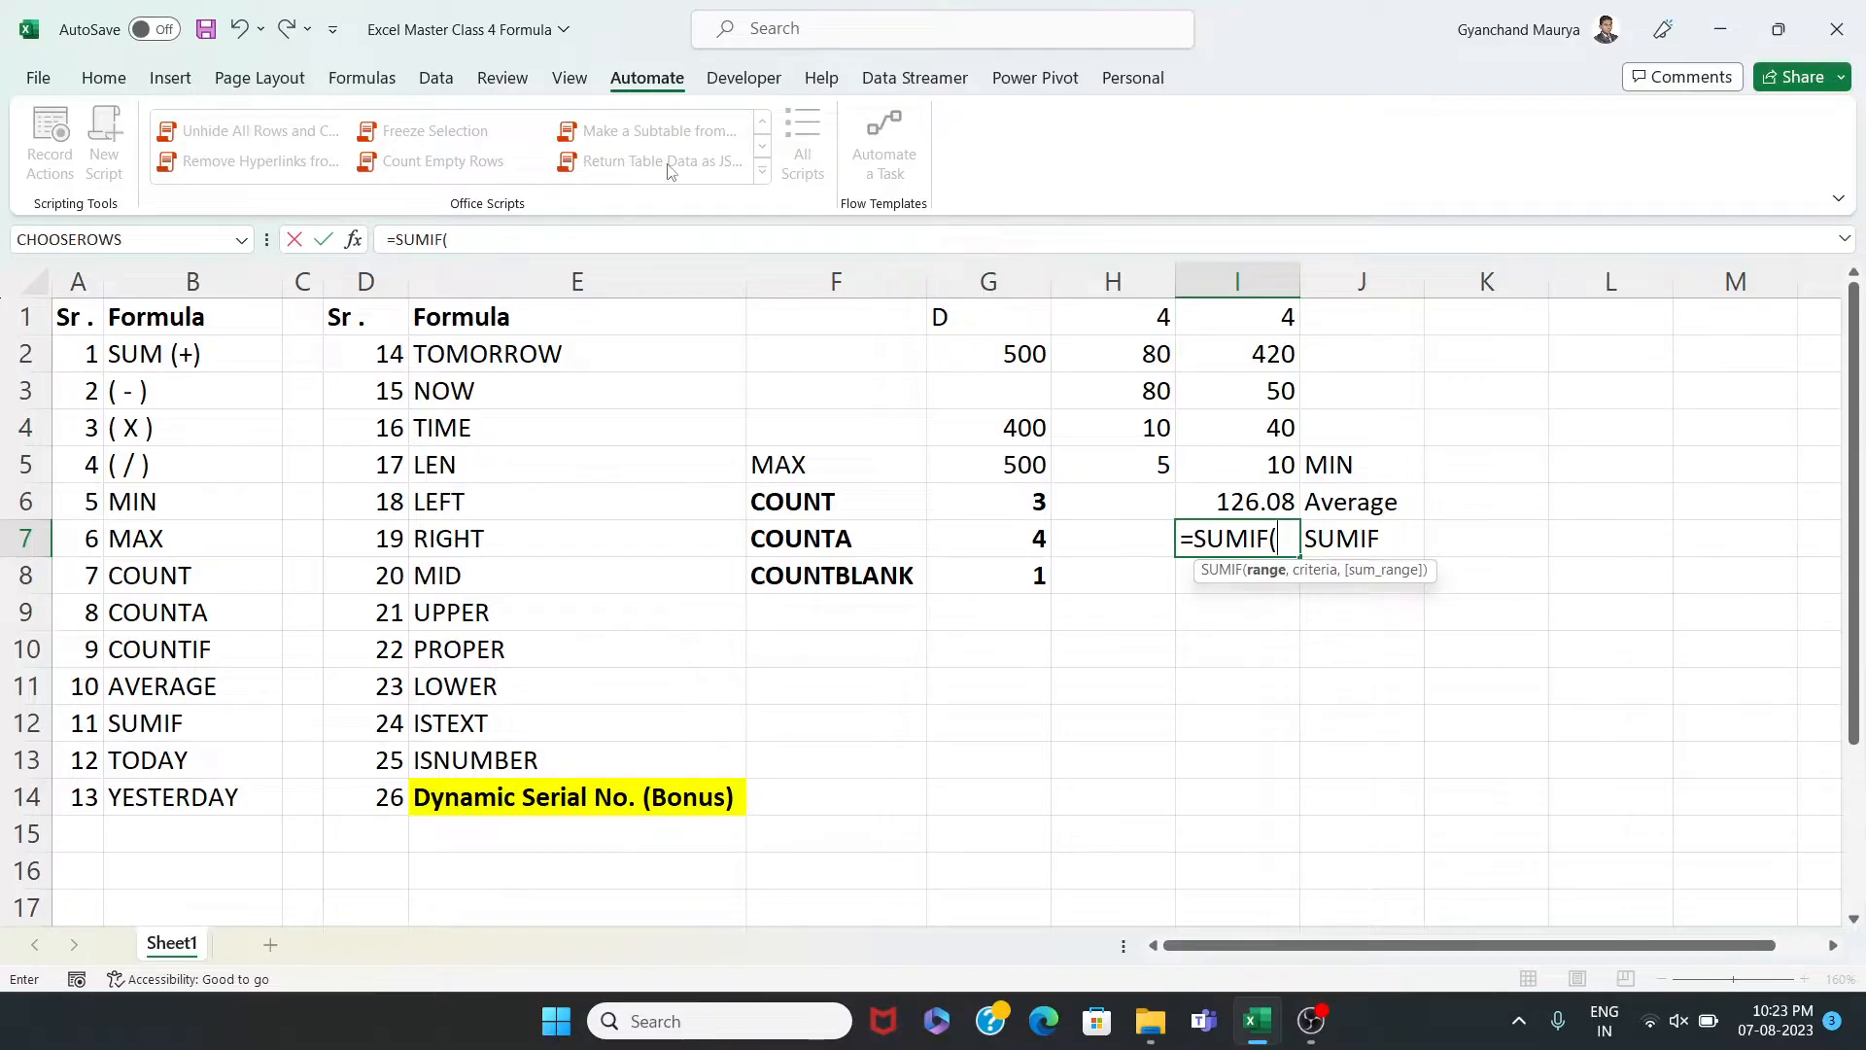
drag(1217, 466, 1243, 324)
text(,)
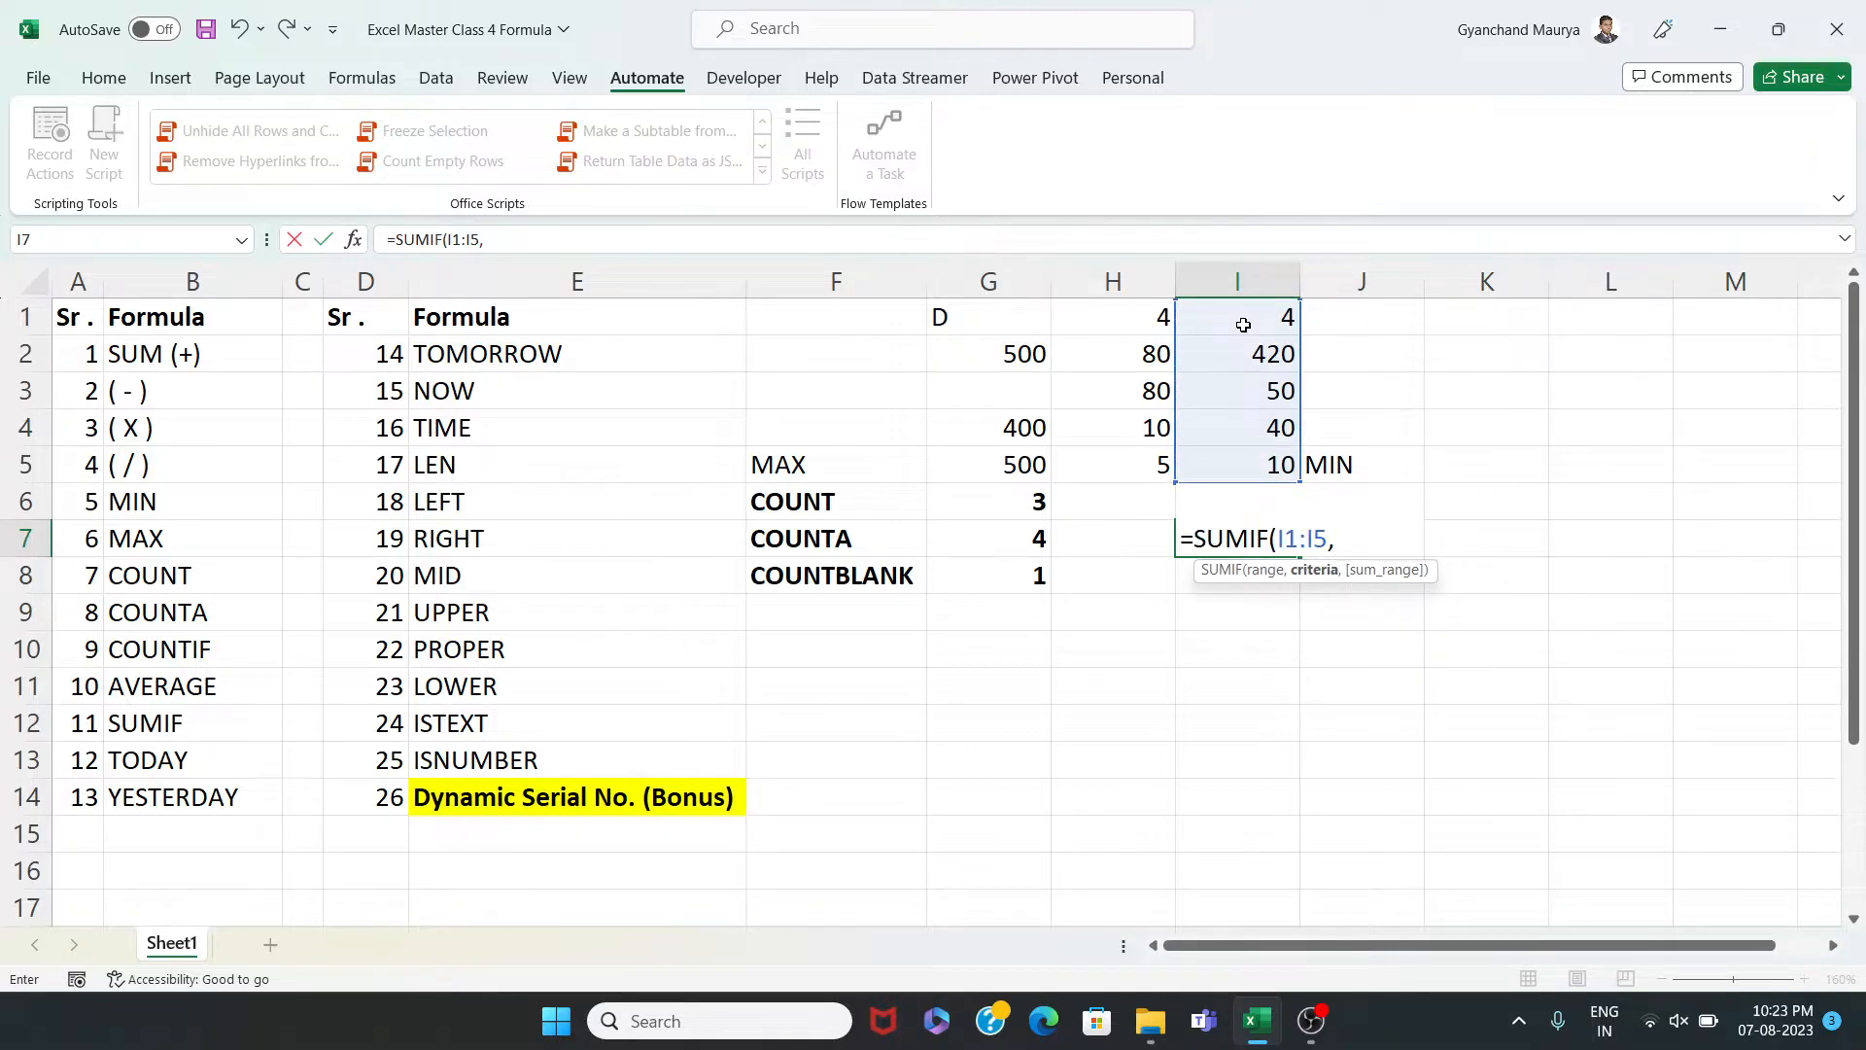
text(">40)
text())
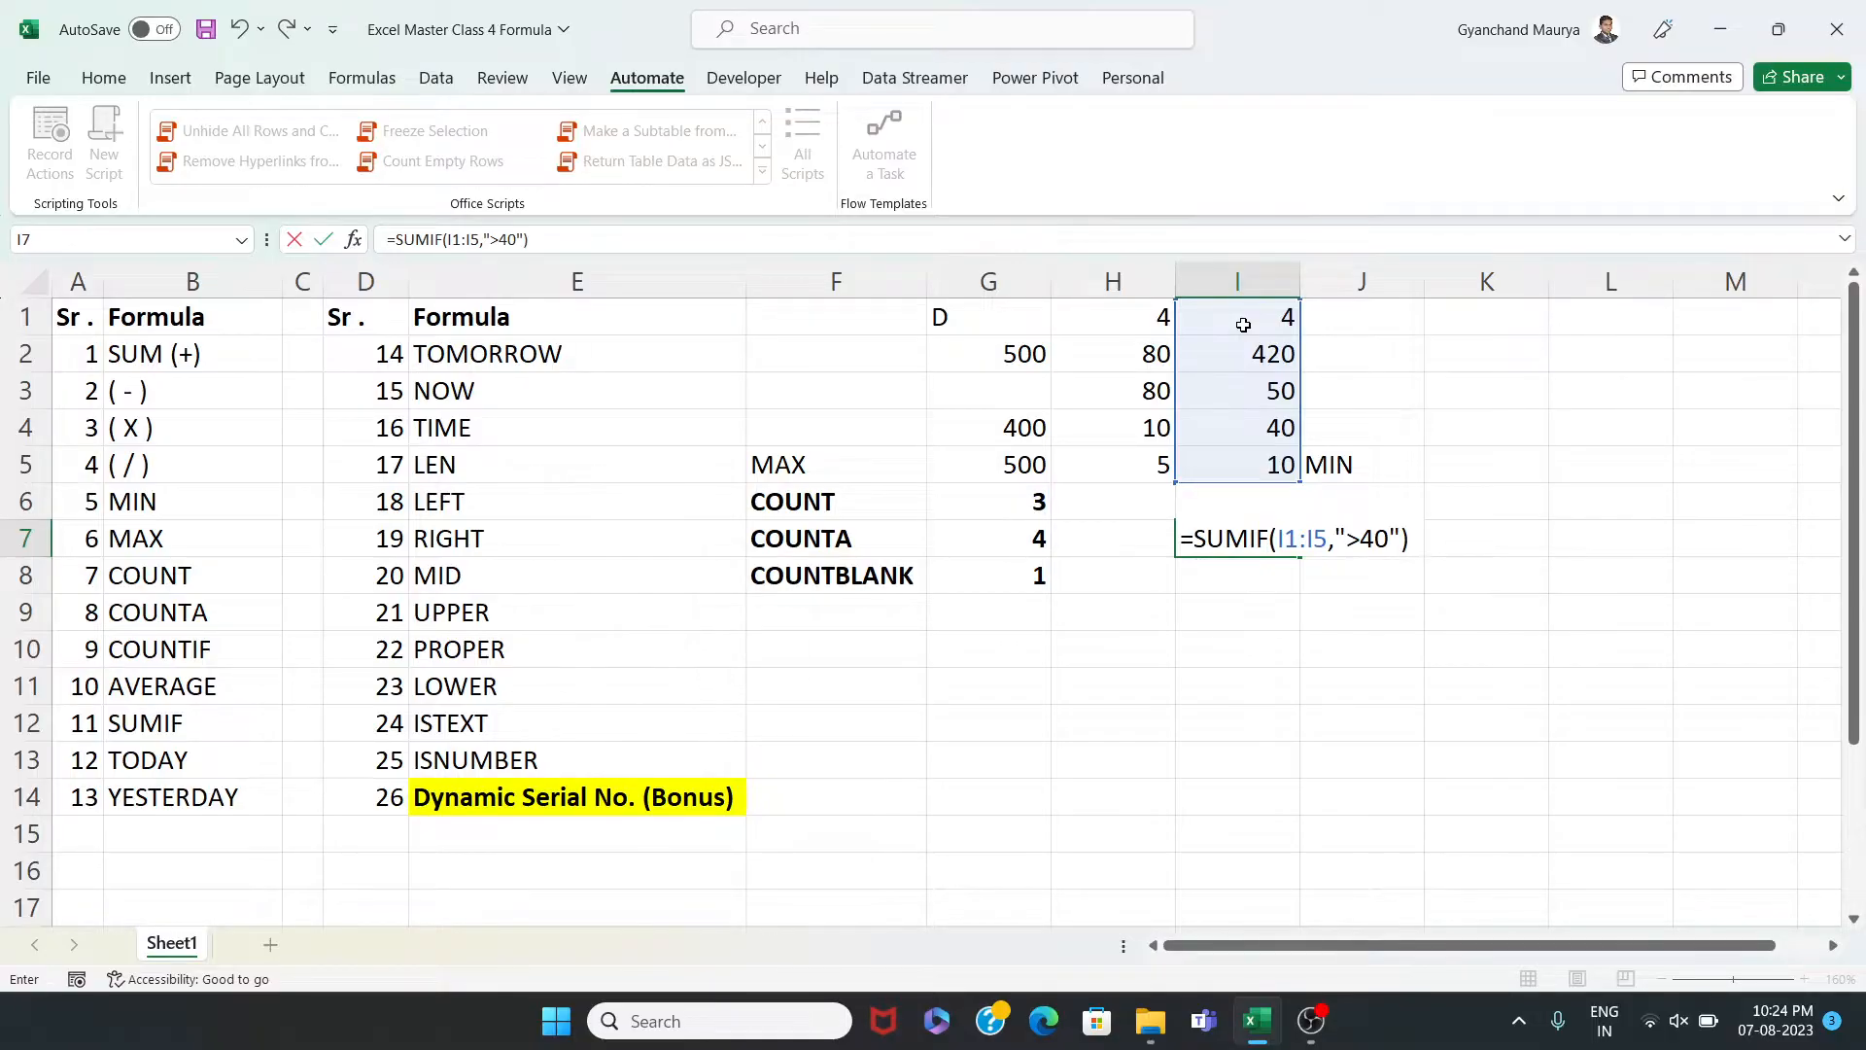
key(Return)
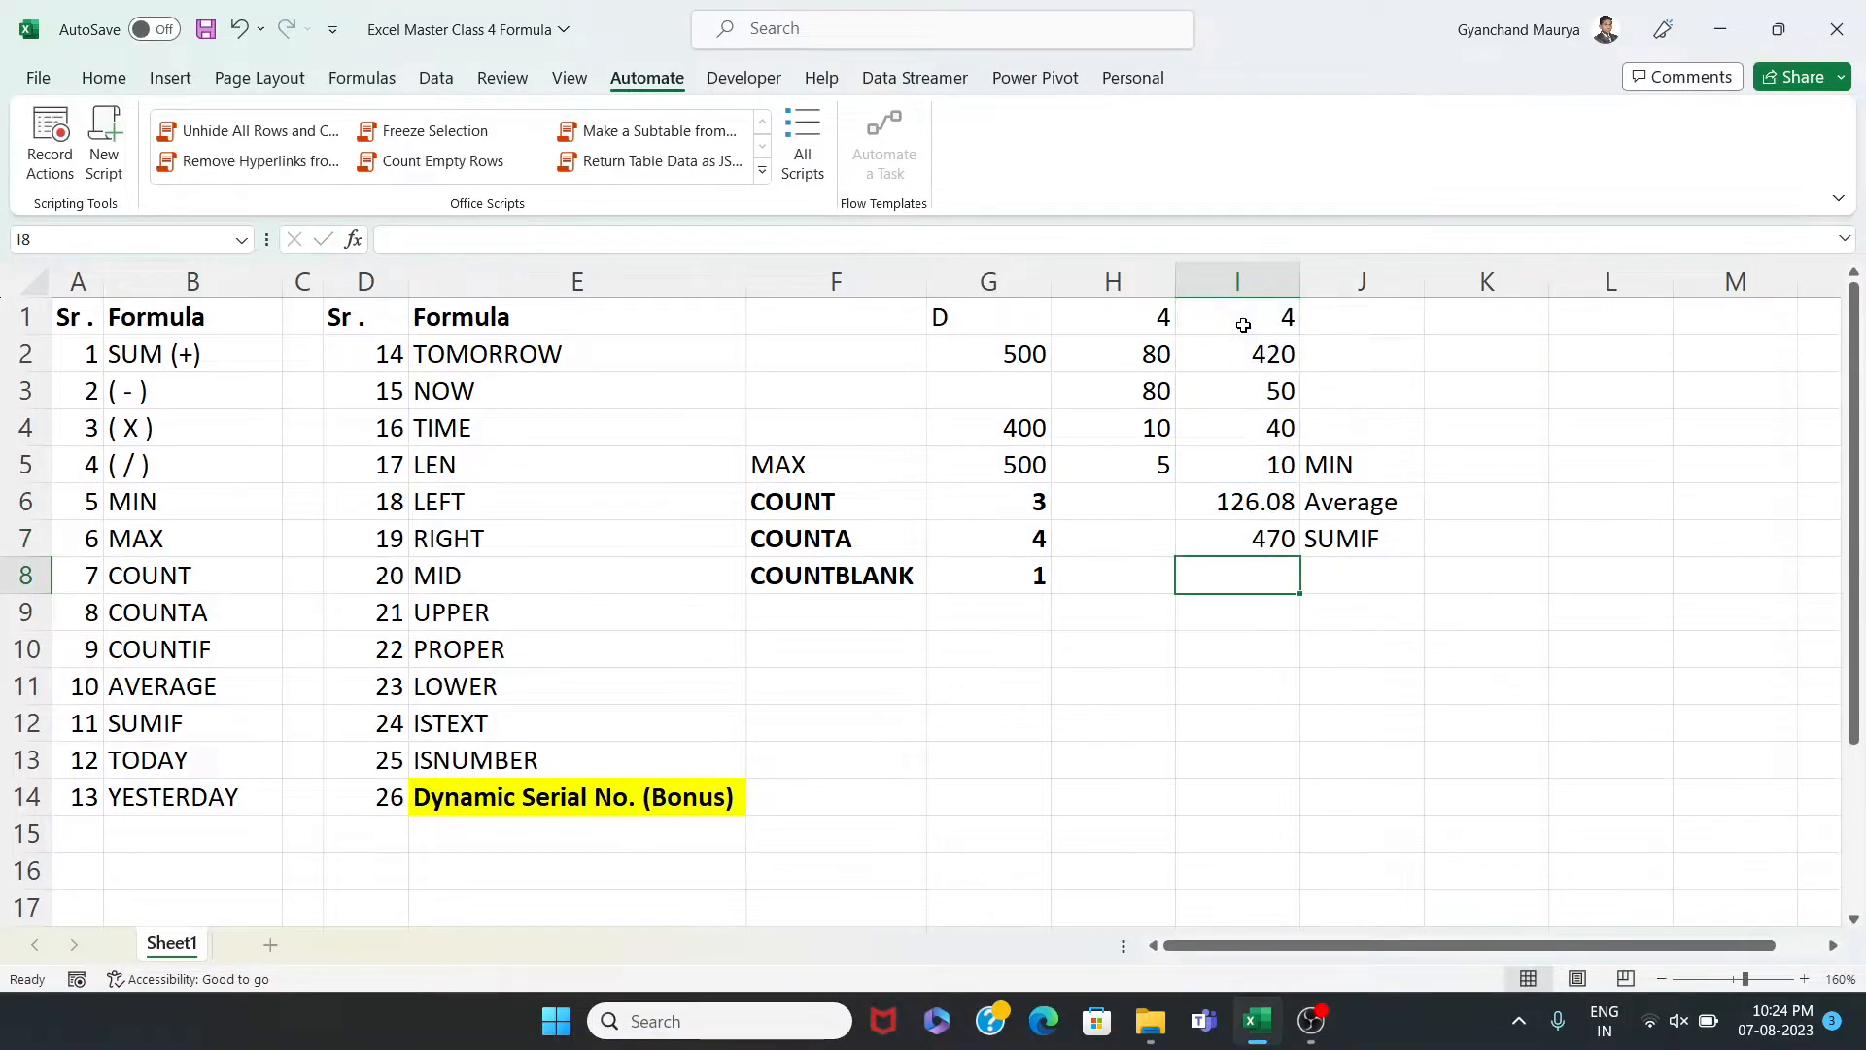
Review the values in cells I1:I4 and inspect the range and criteria of the SUMIF formula in cell I7
click(1273, 429)
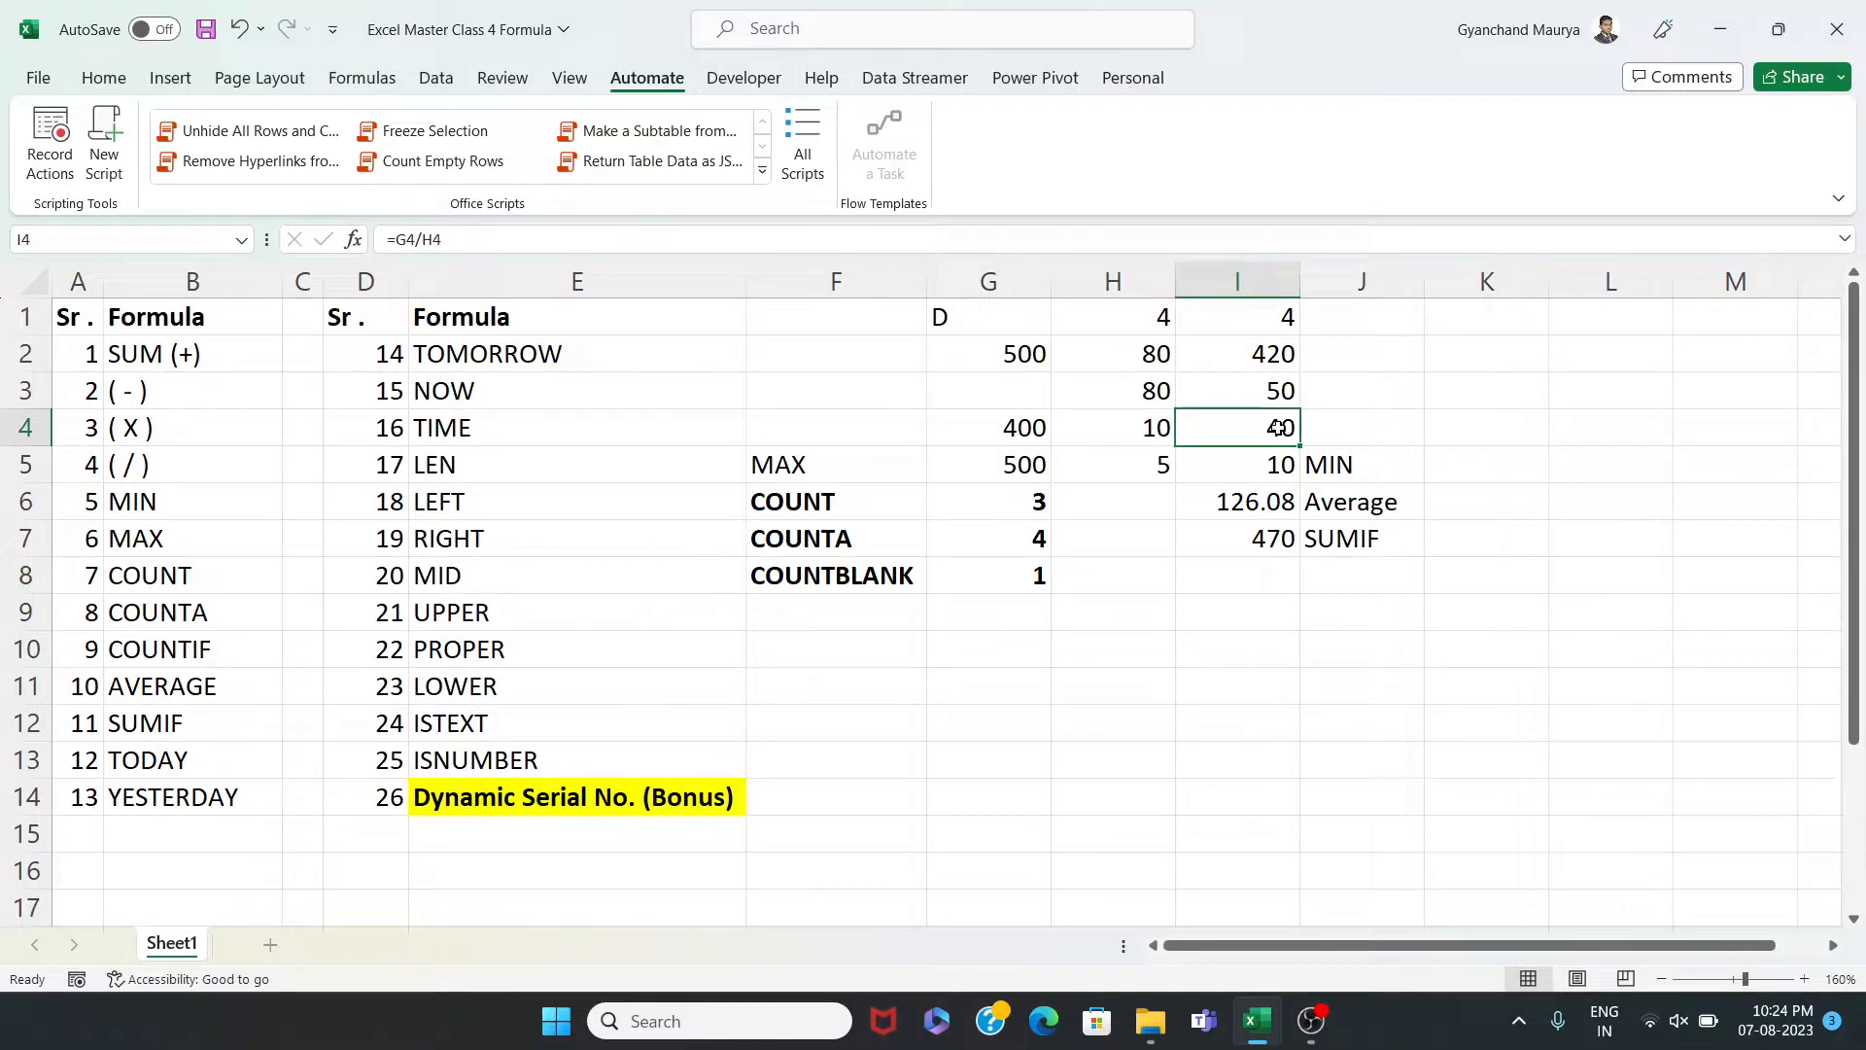
click(1277, 316)
drag(1276, 317, 1270, 400)
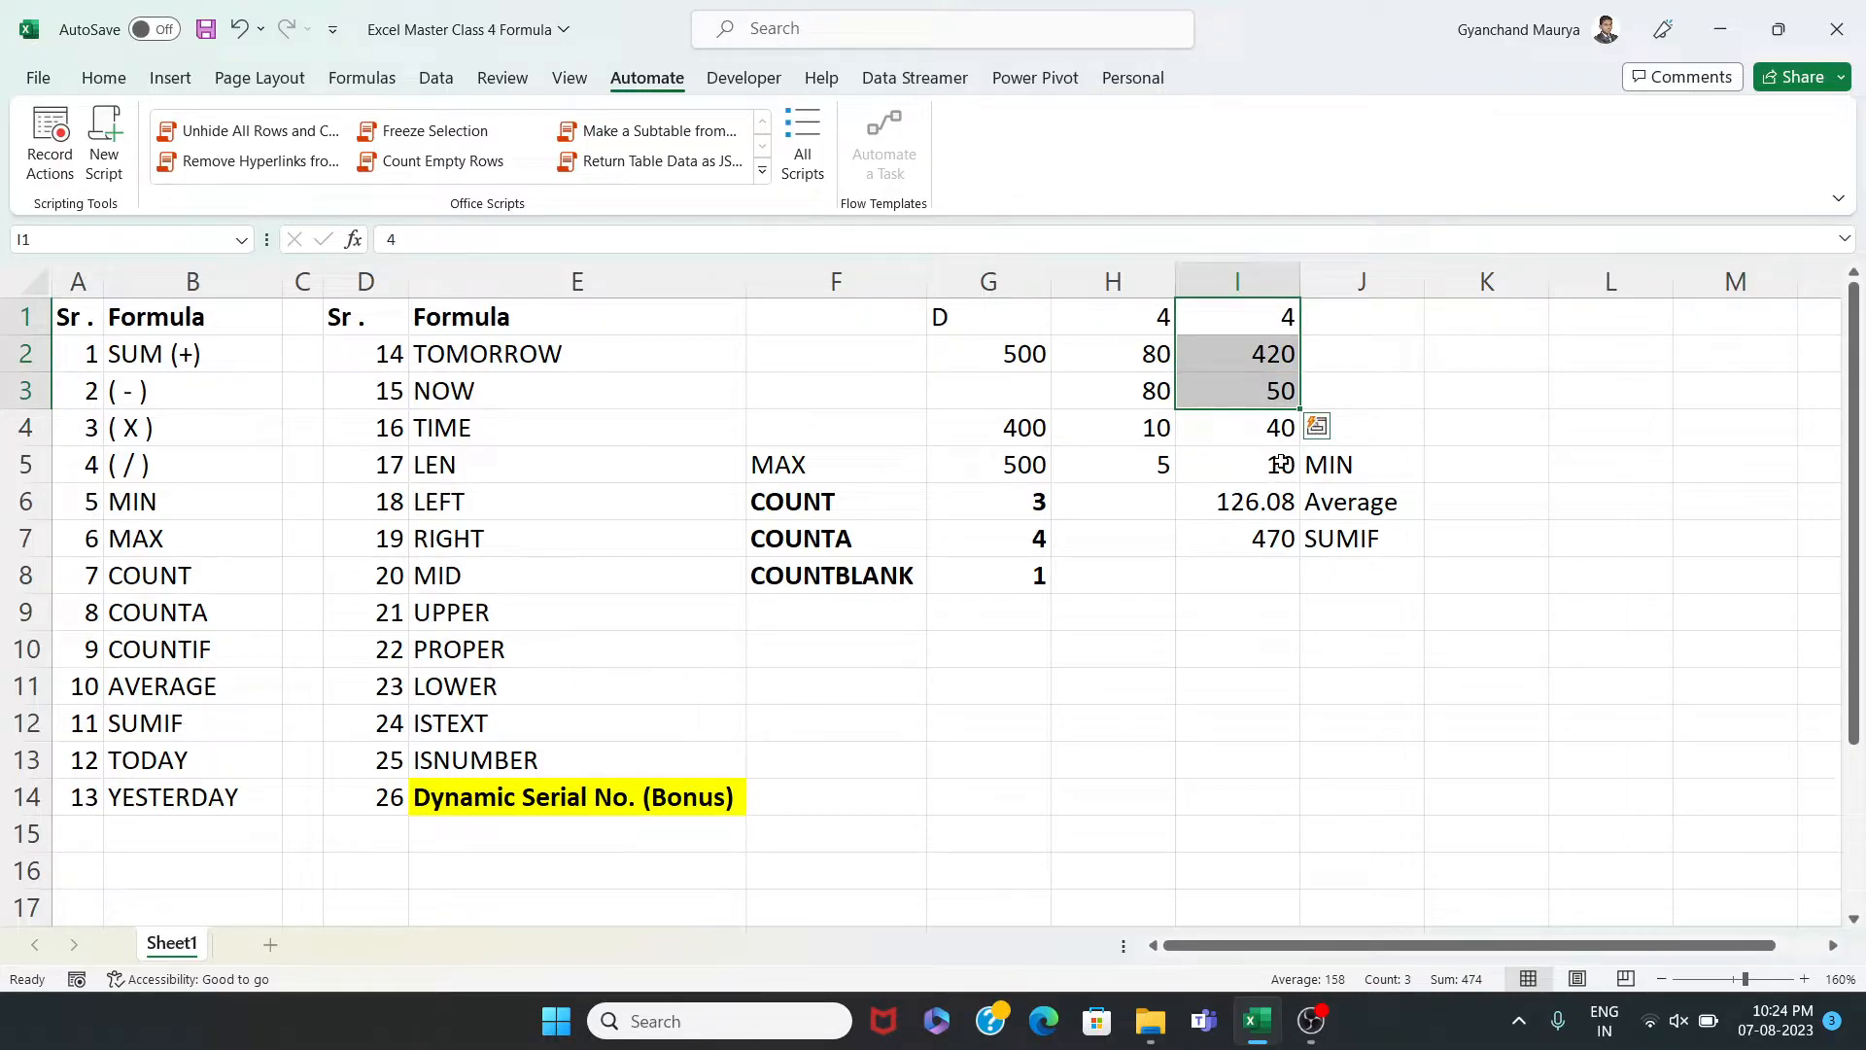
click(1317, 427)
click(1240, 704)
click(1281, 536)
key(F2)
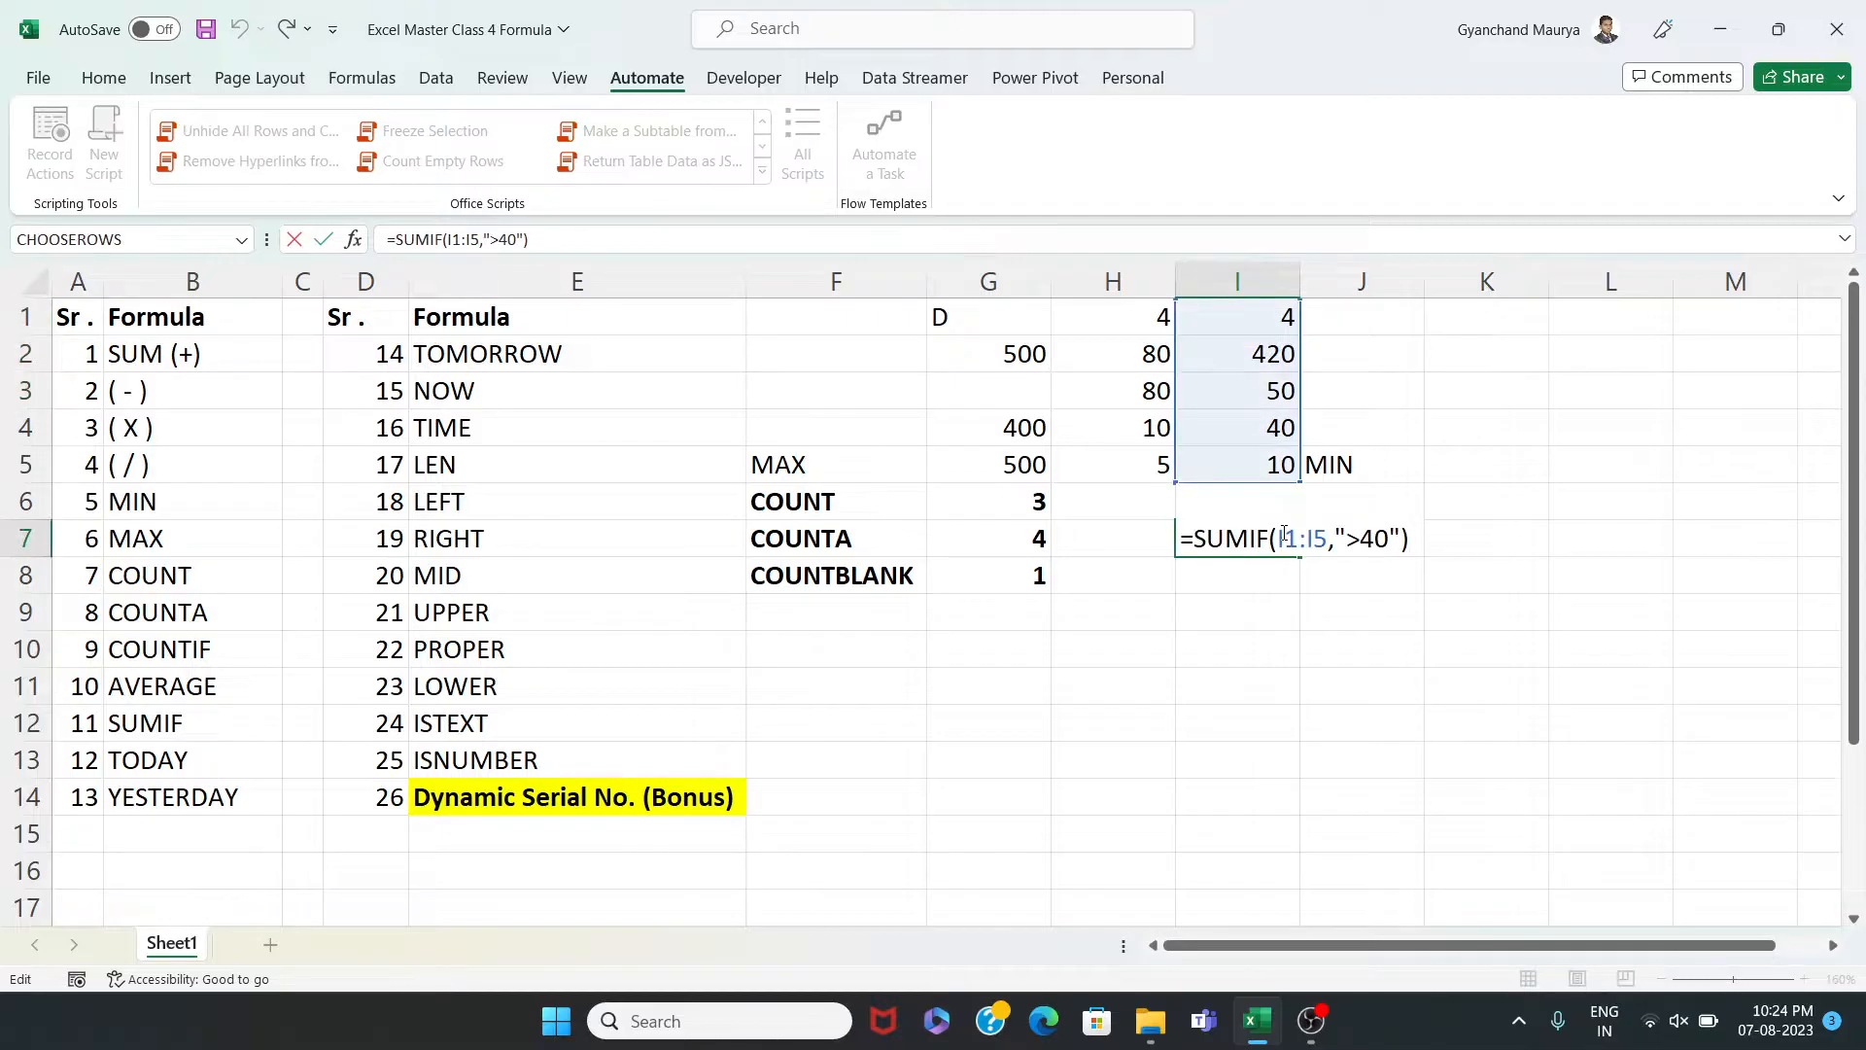
key(Escape)
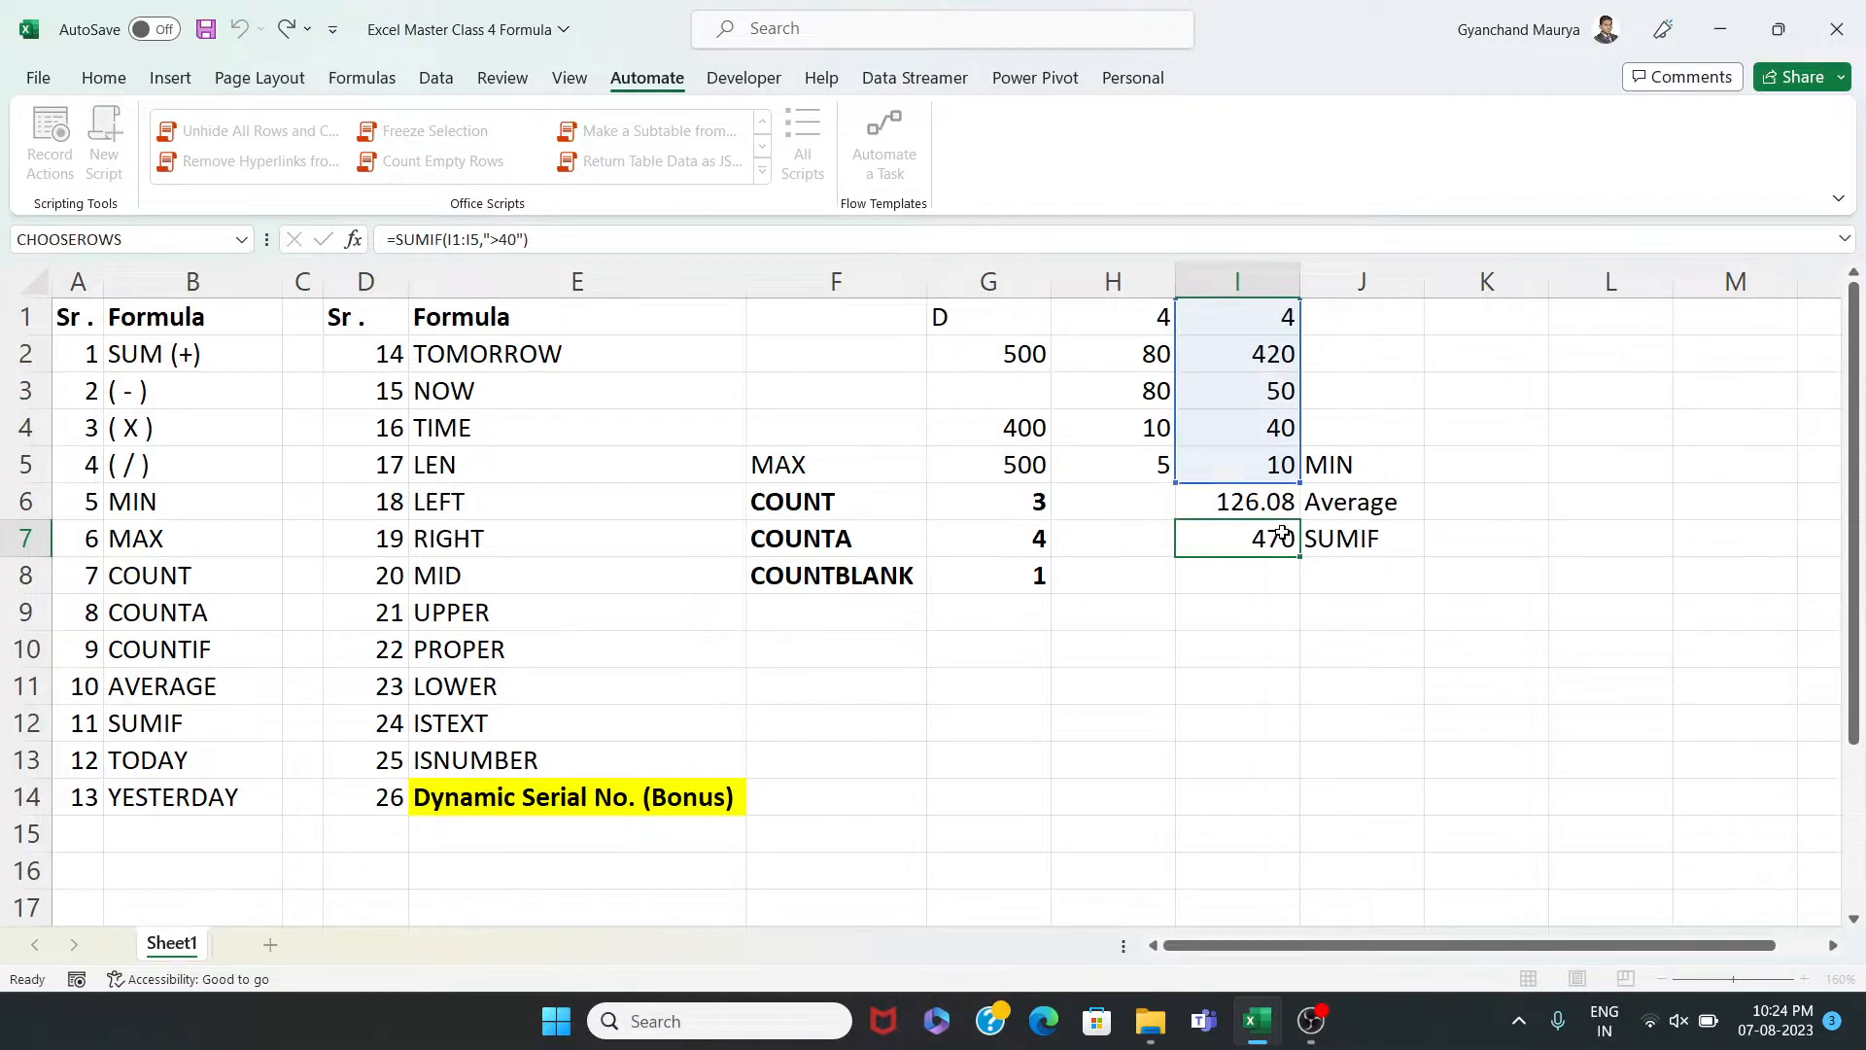
Compare the sum of the values greater than 40, in cells I2:I3, with the SUMIF result in cell I7
click(1281, 465)
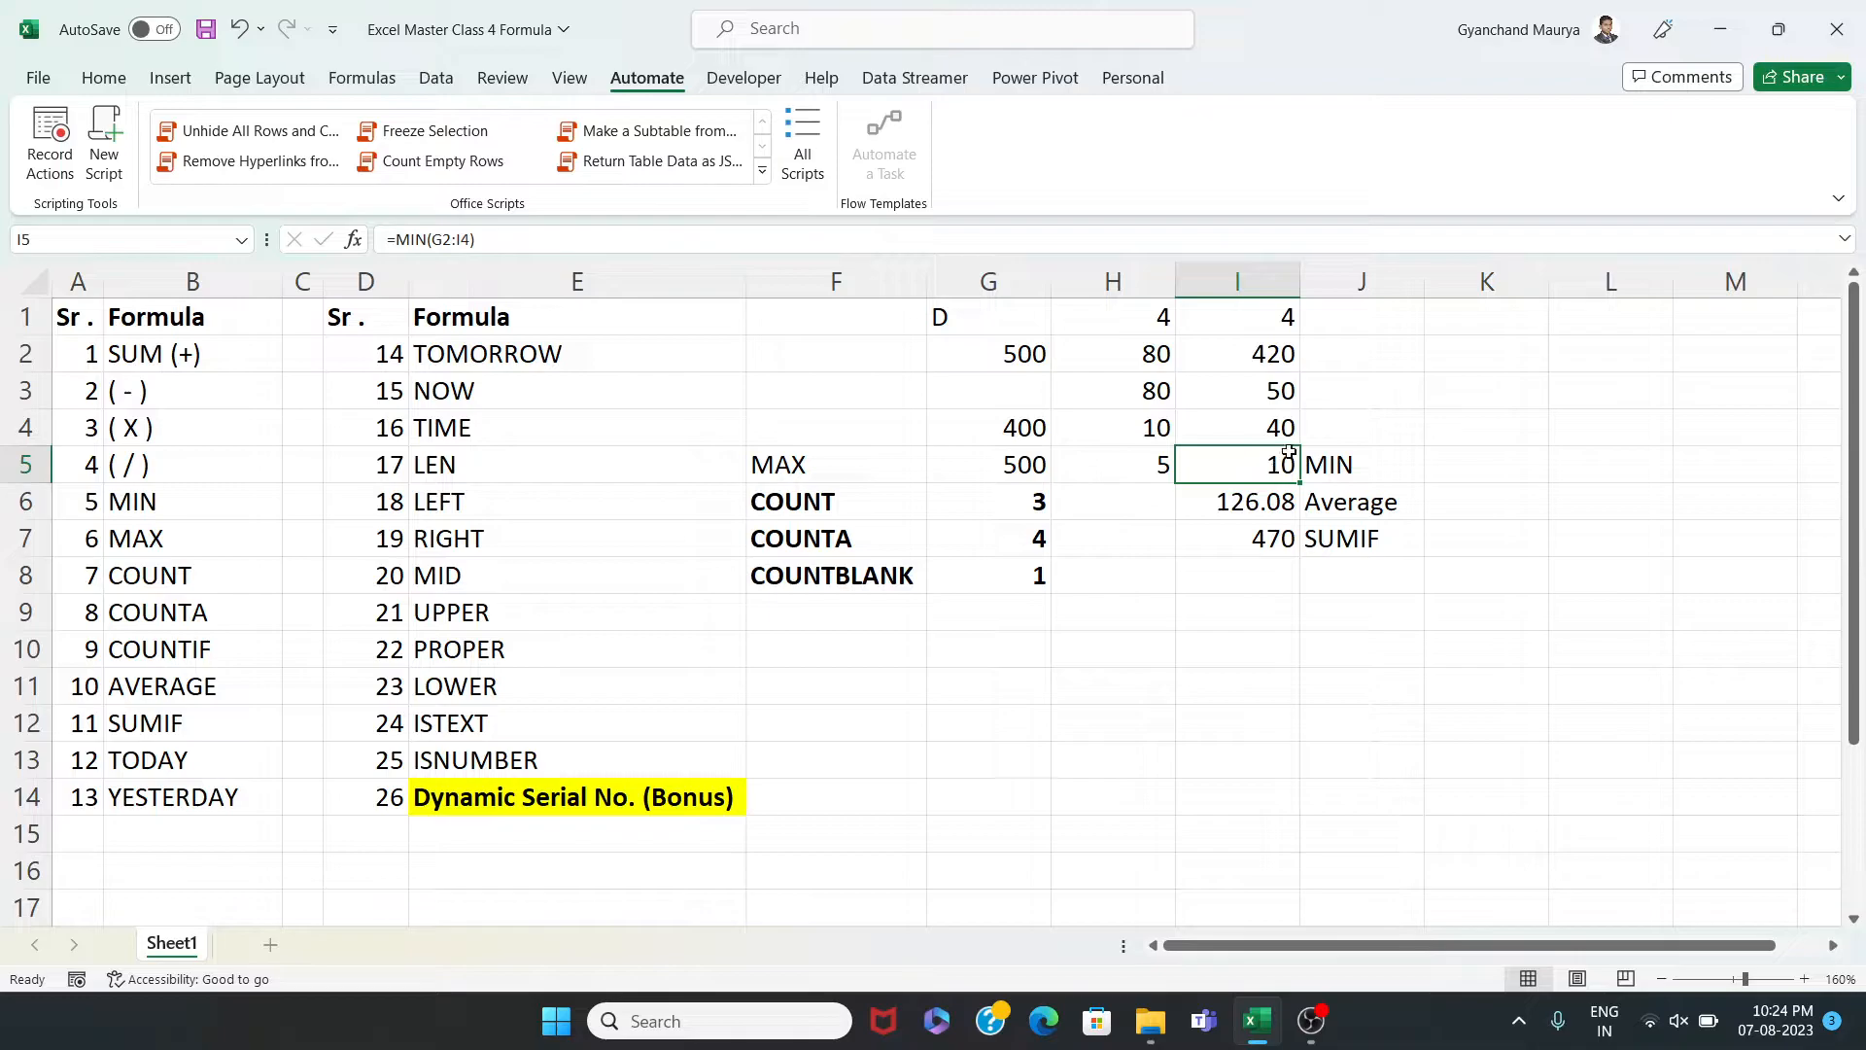
click(1258, 323)
drag(1264, 352, 1274, 386)
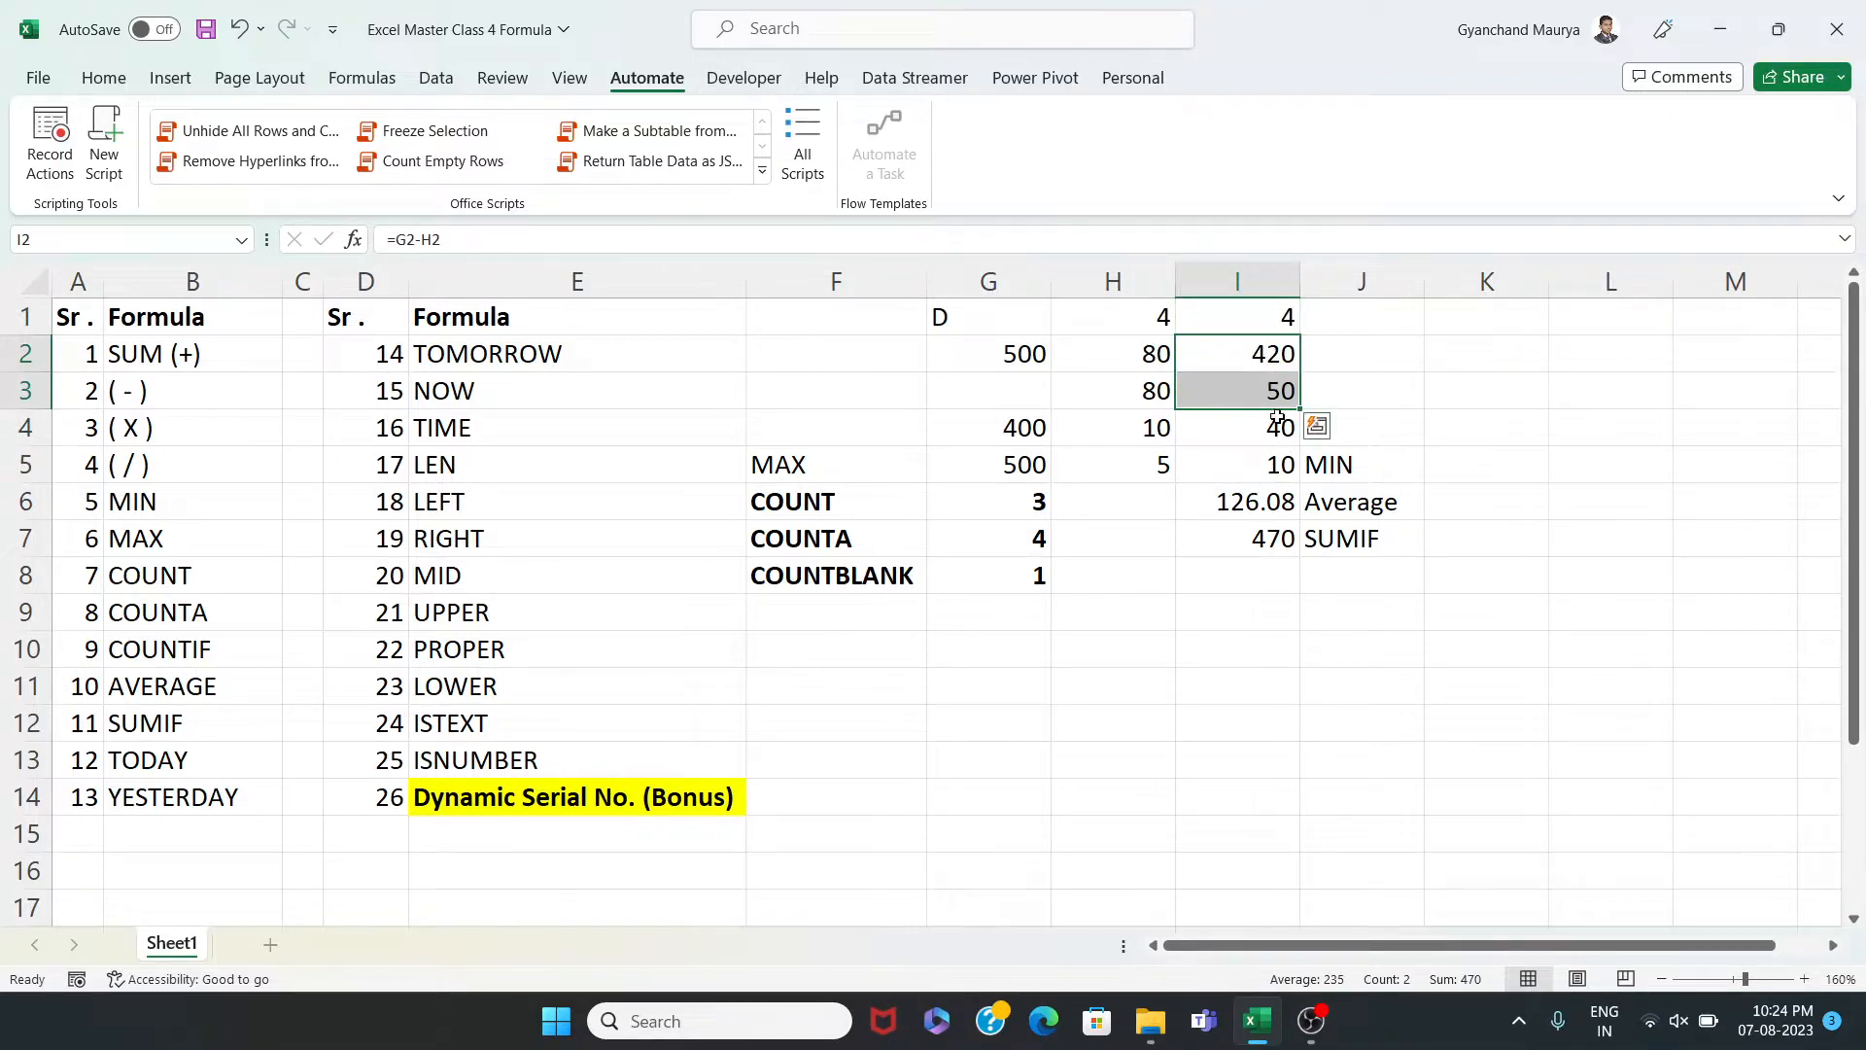
ctrl+click(1269, 465)
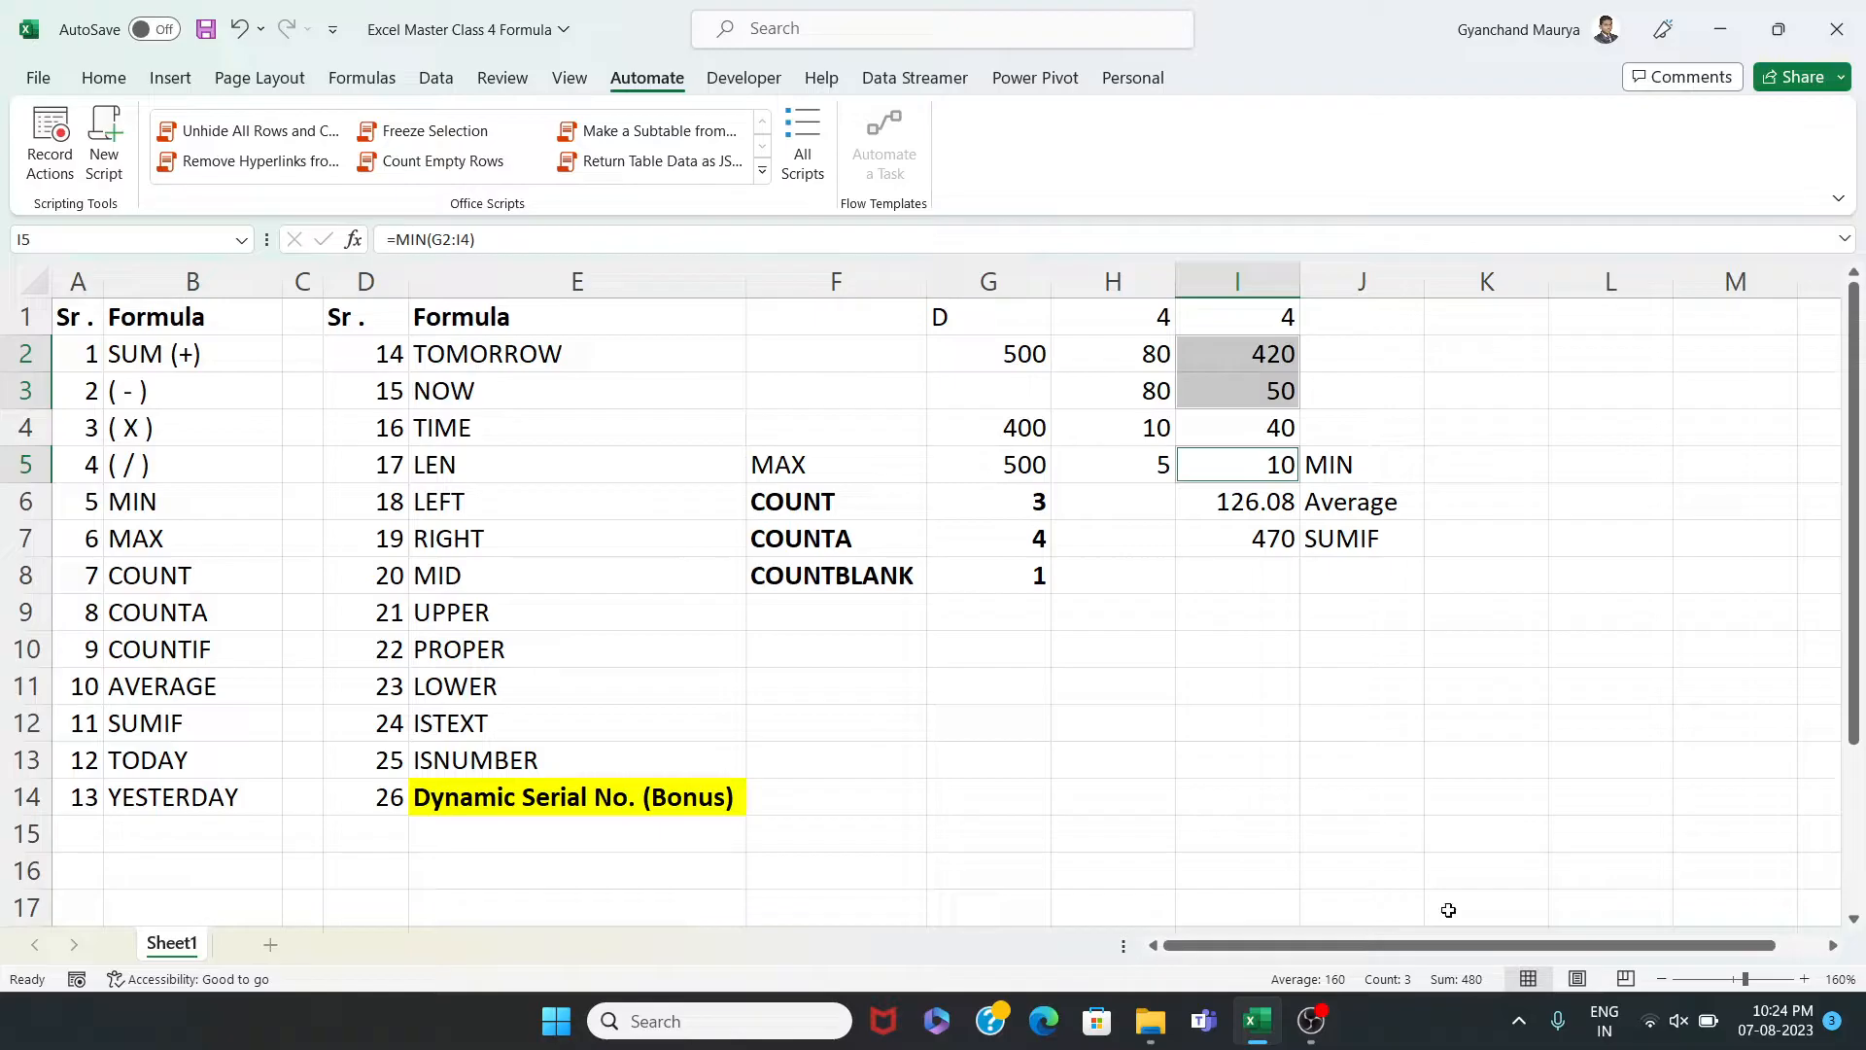
ctrl+click(1256, 470)
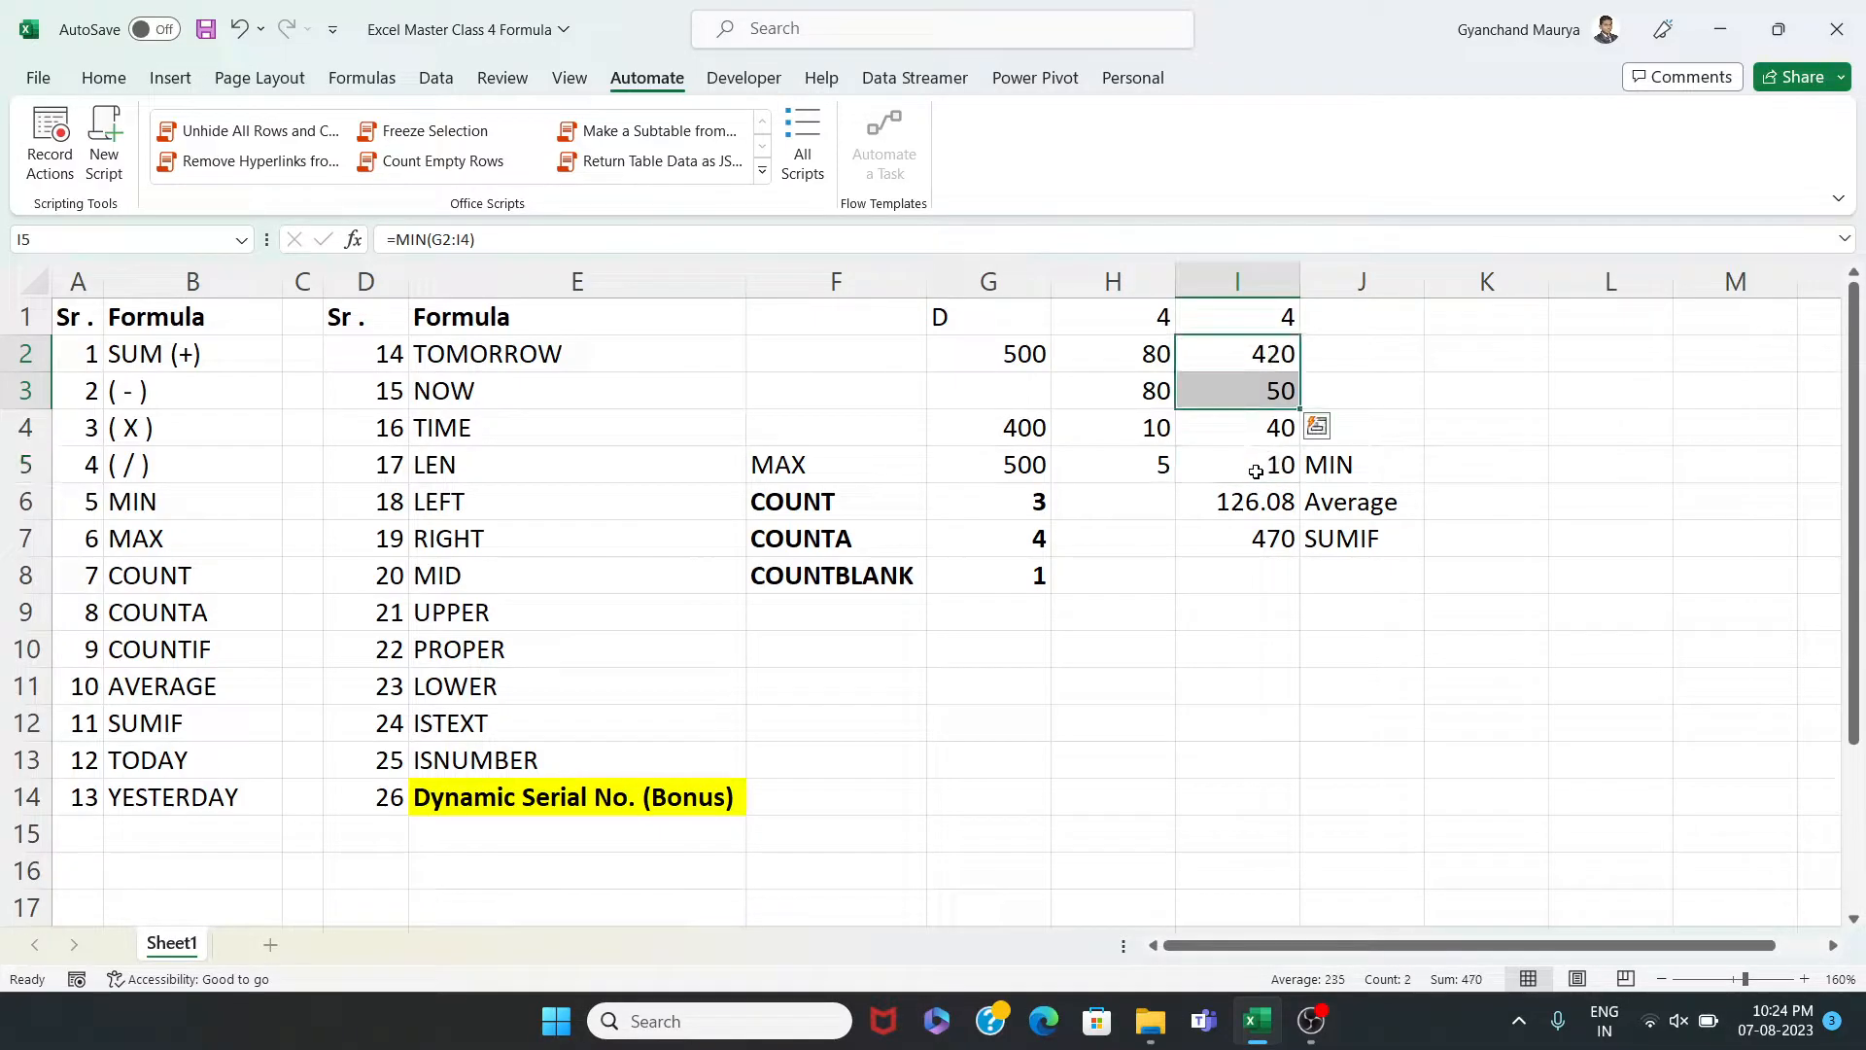
key(ctrl+q)
key(Escape)
click(1264, 550)
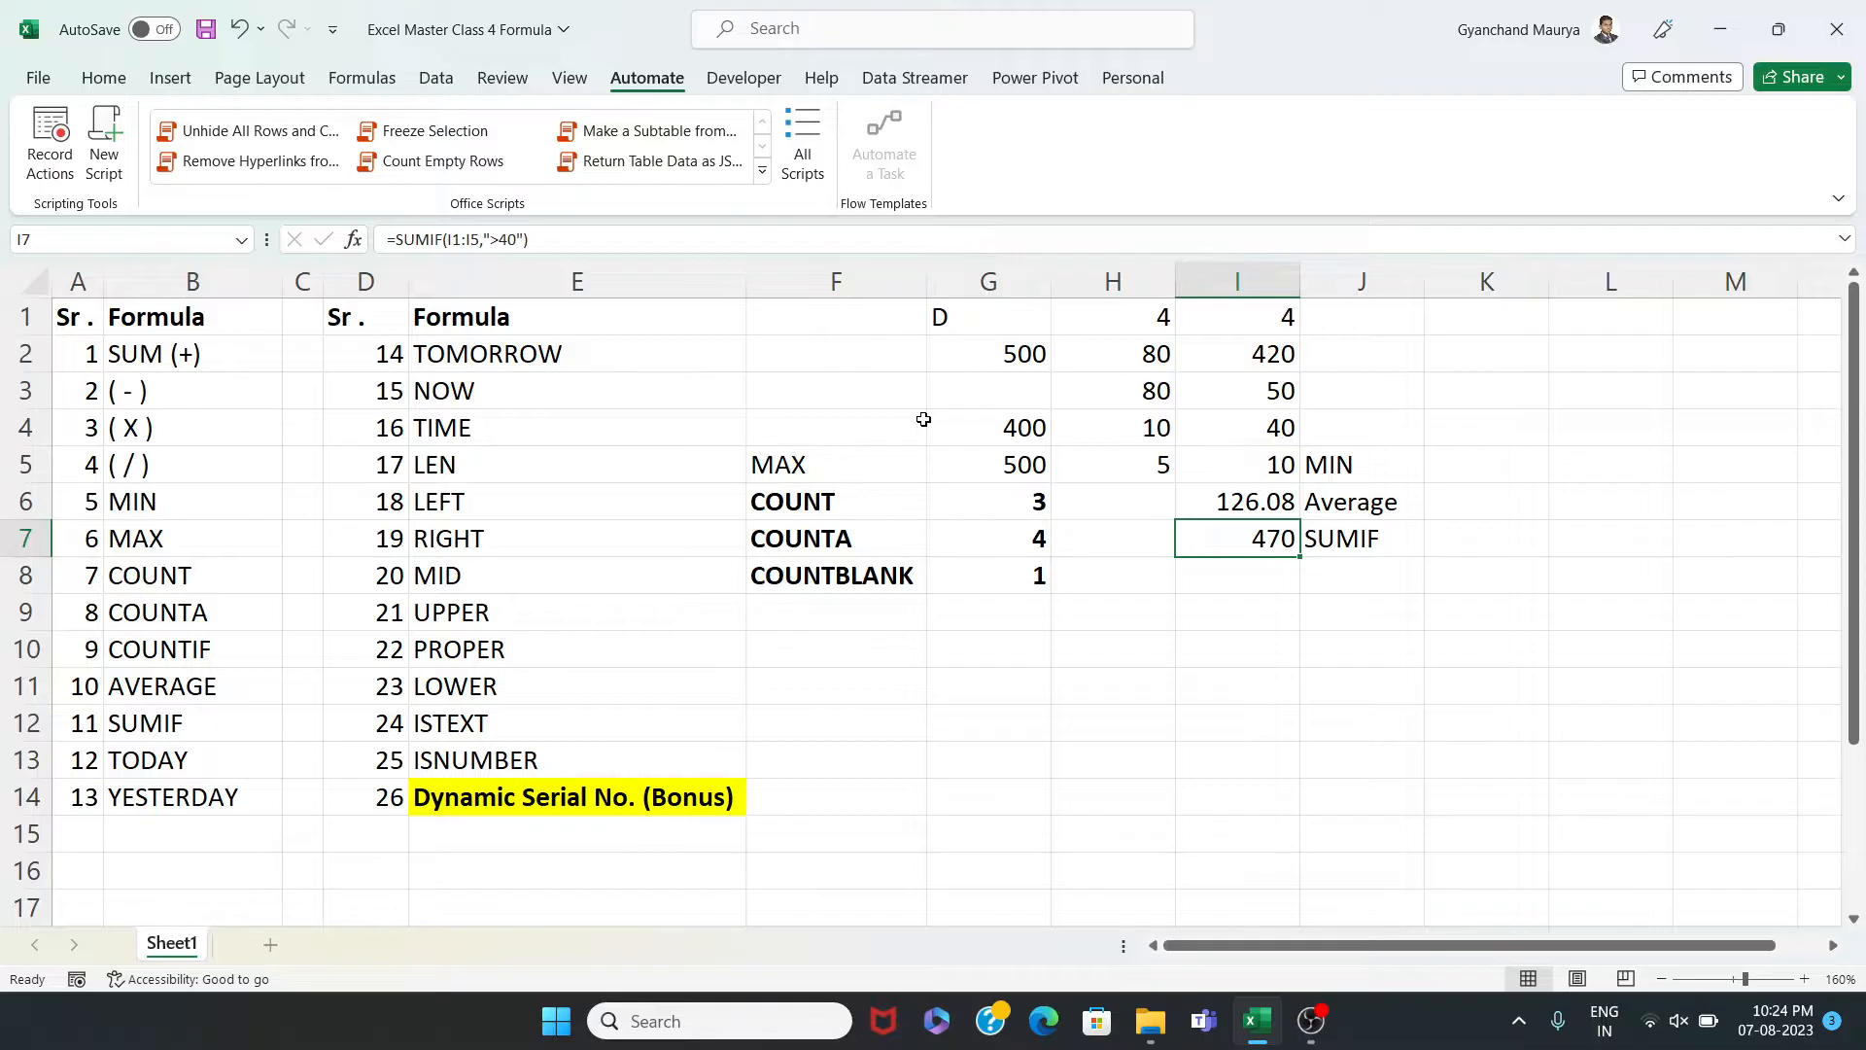
Replace the formula in cell I7 with =SUMIF(I1:I5,"<50")
double_click(1235, 546)
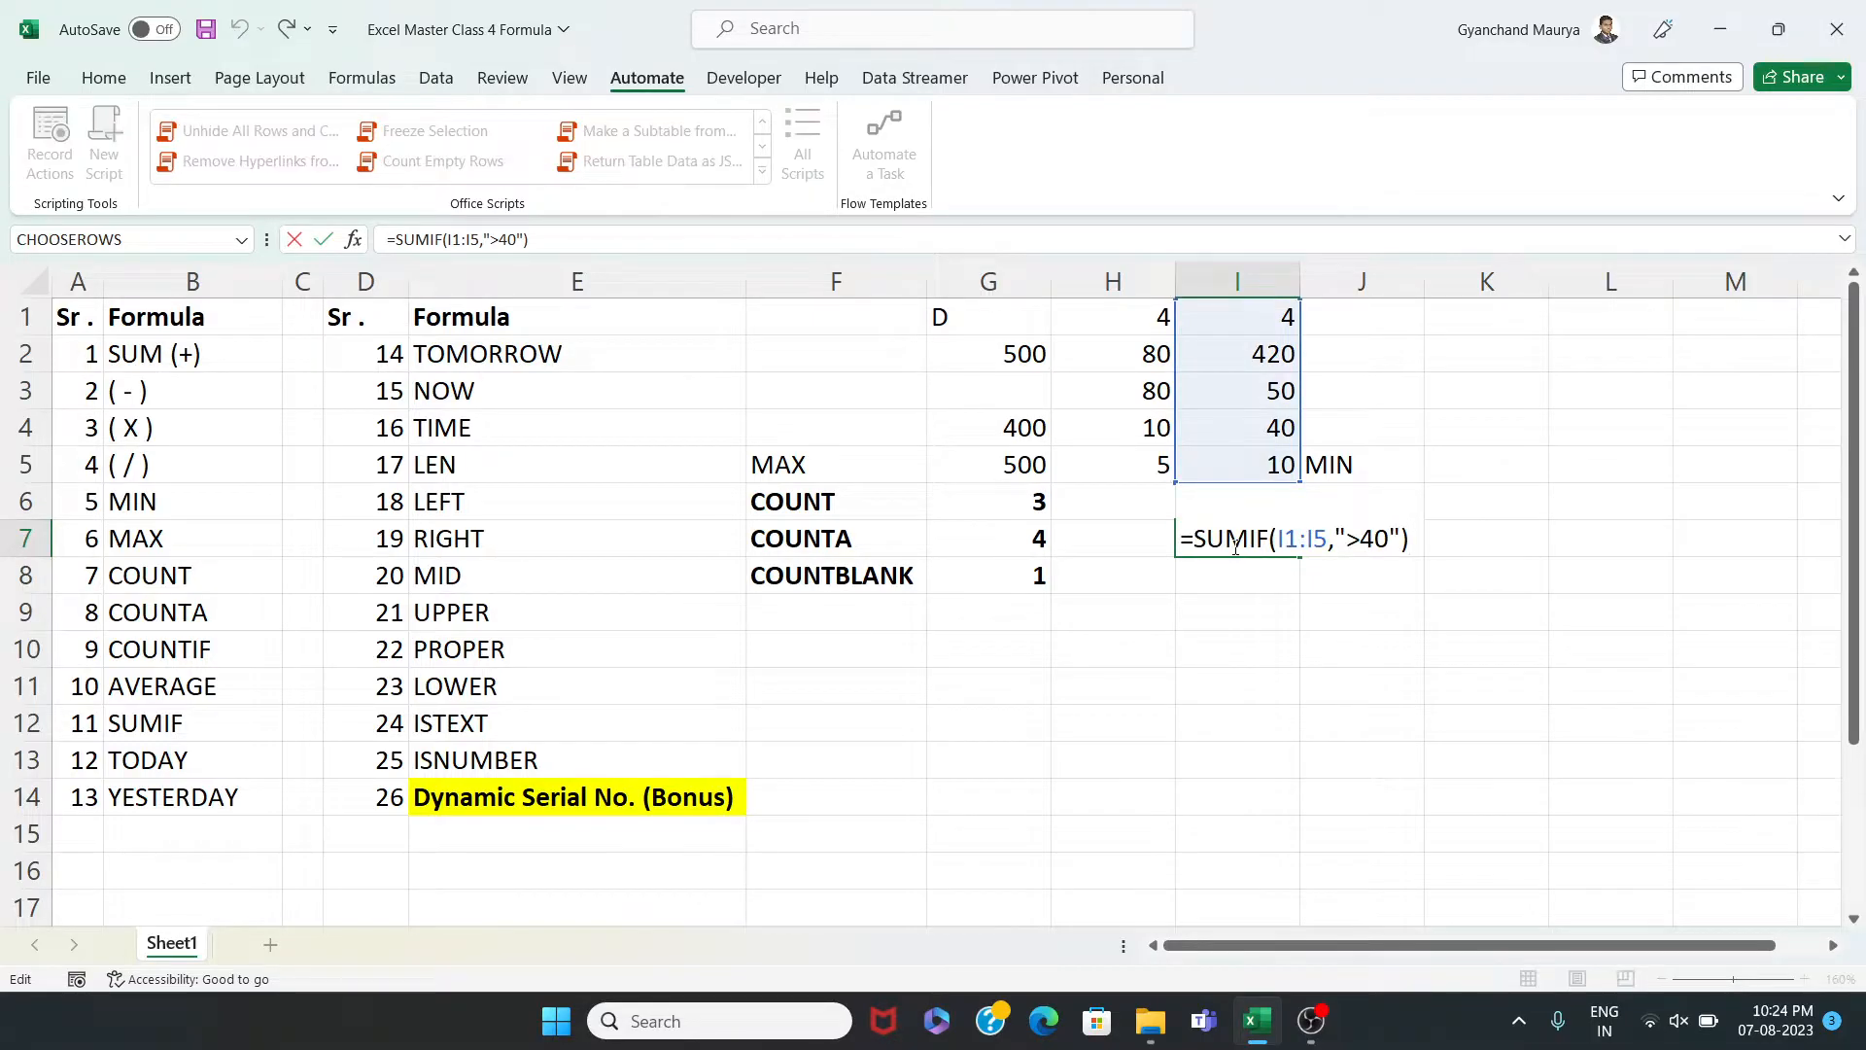
key(Escape)
text(=SUMIF()
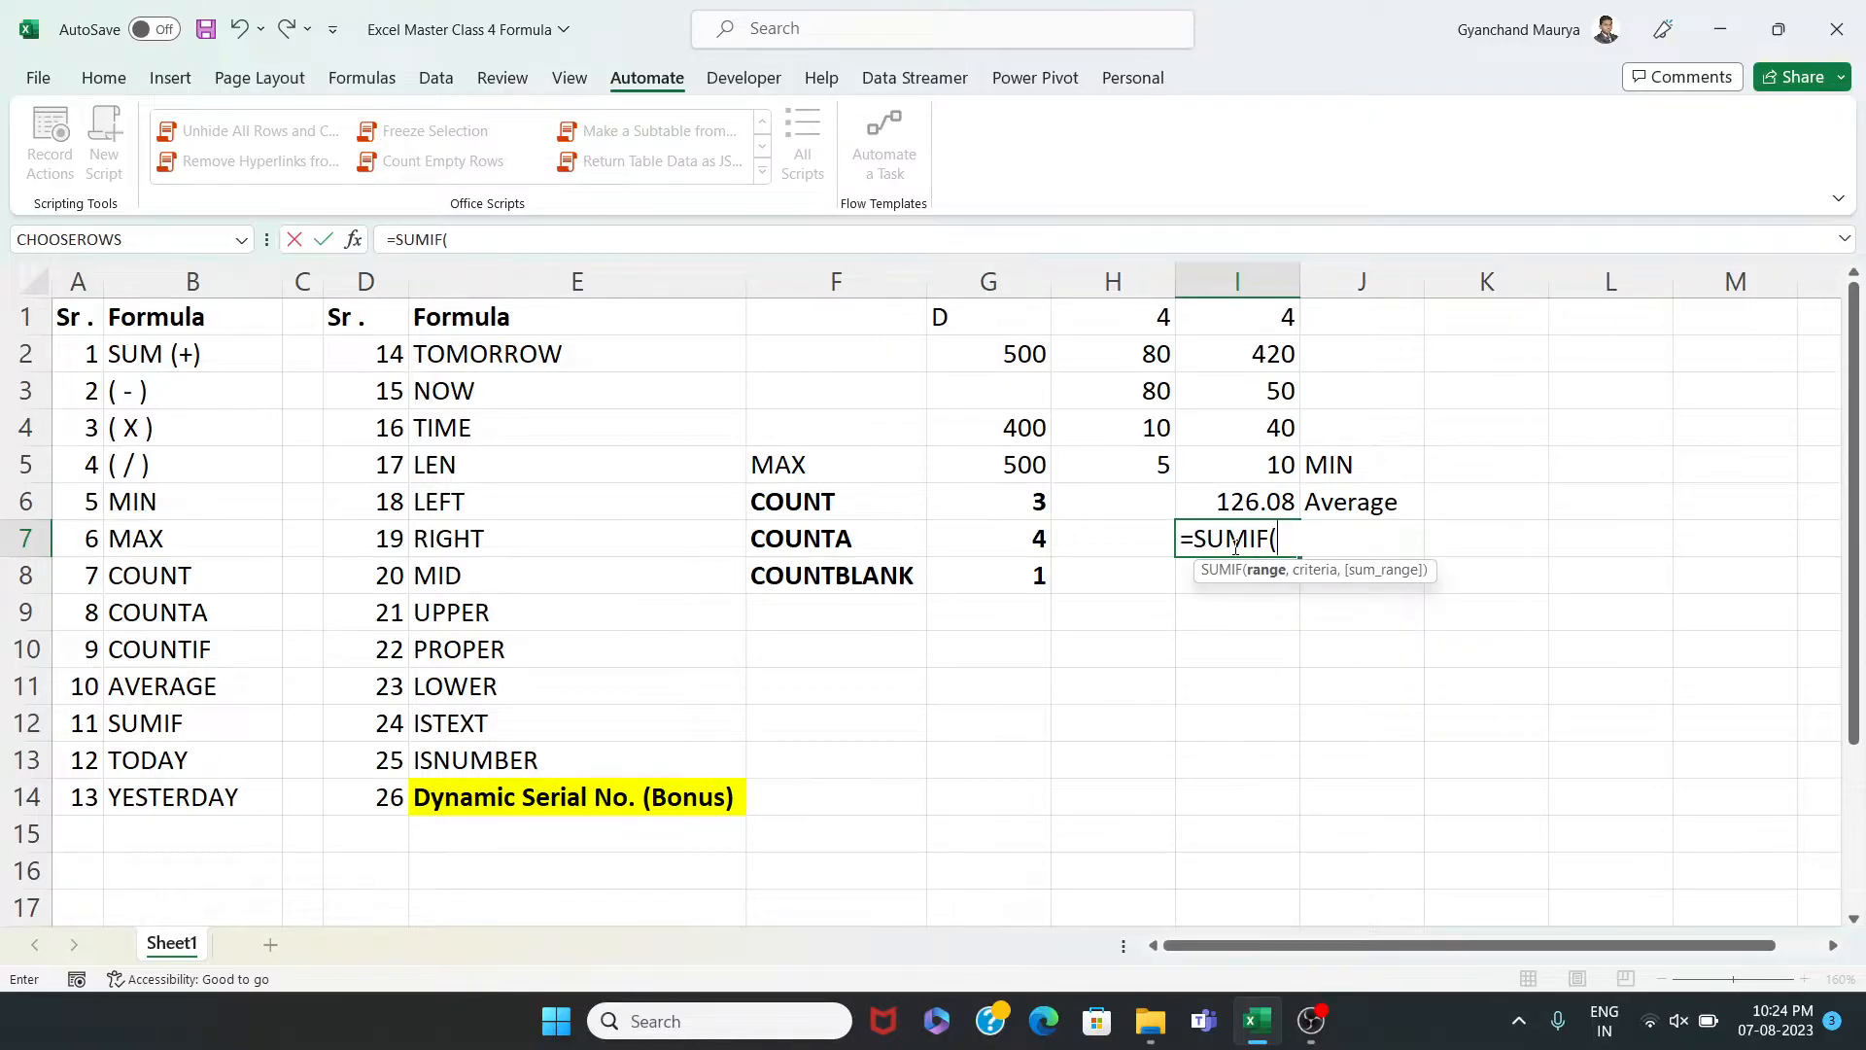
drag(1279, 459, 1273, 315)
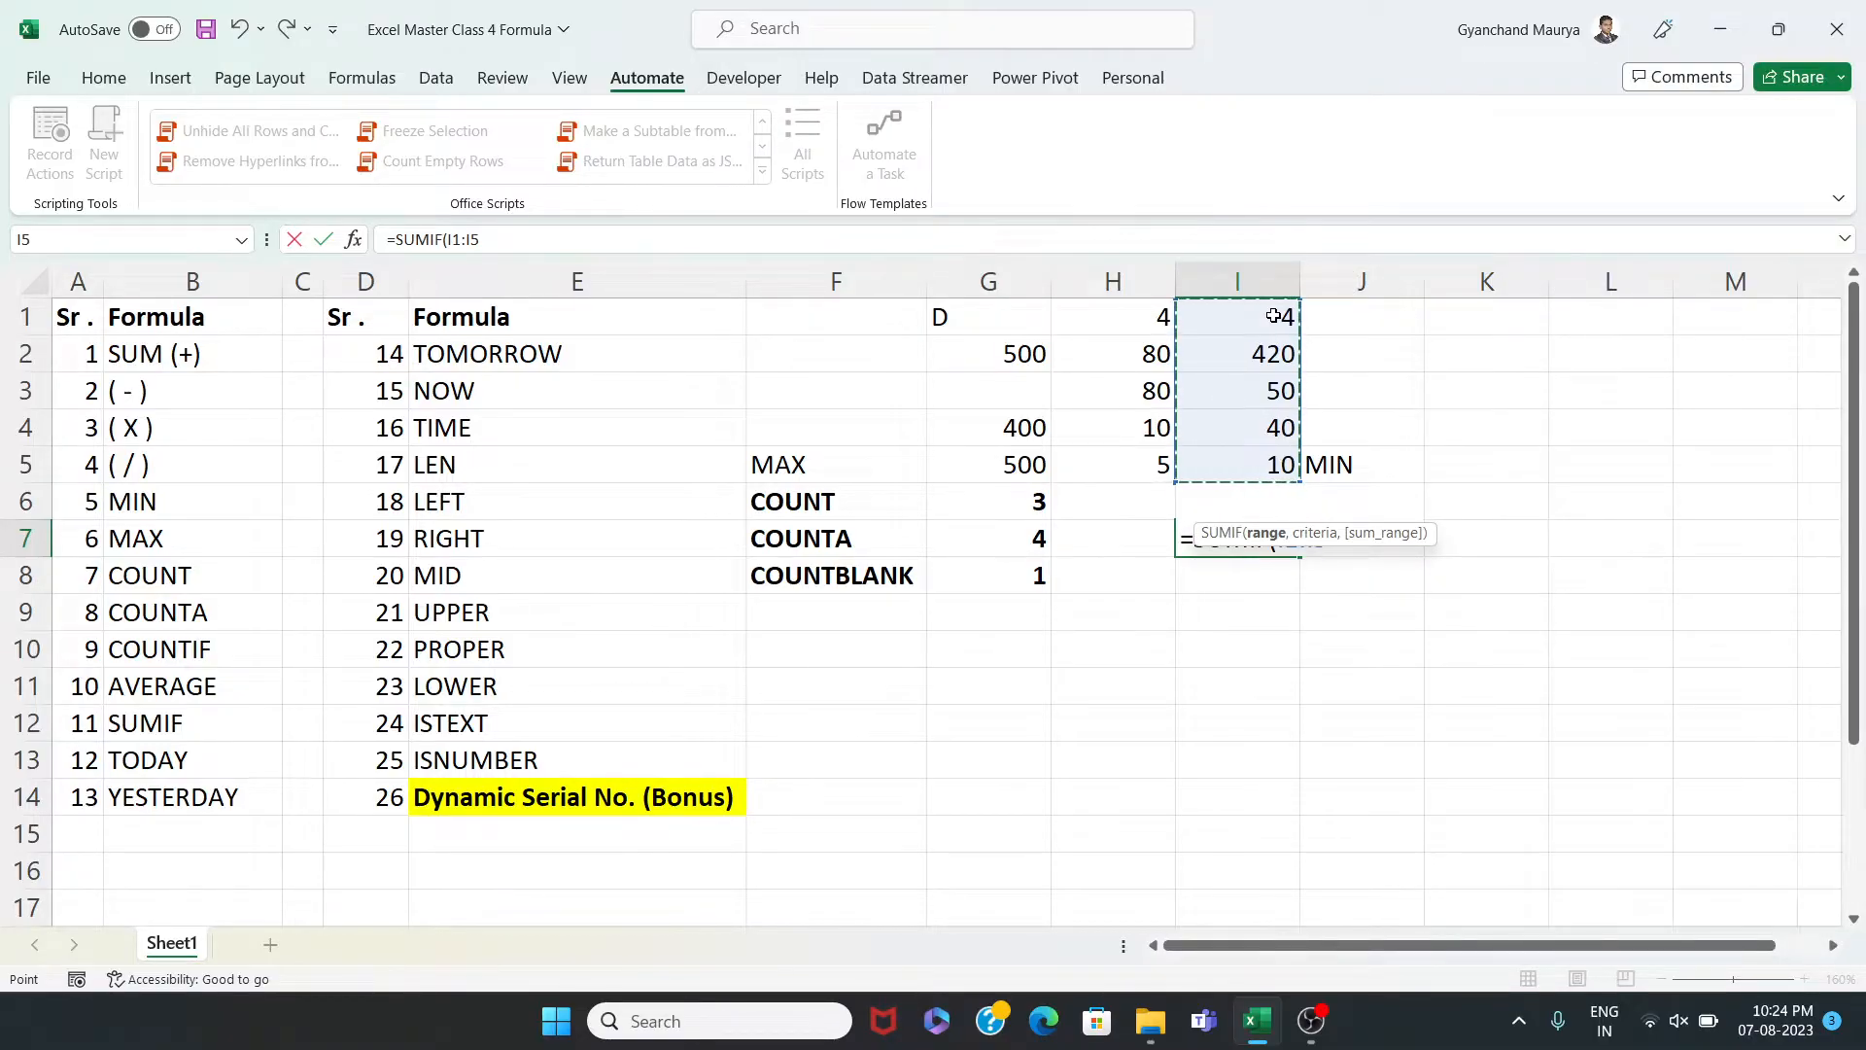
text(,)
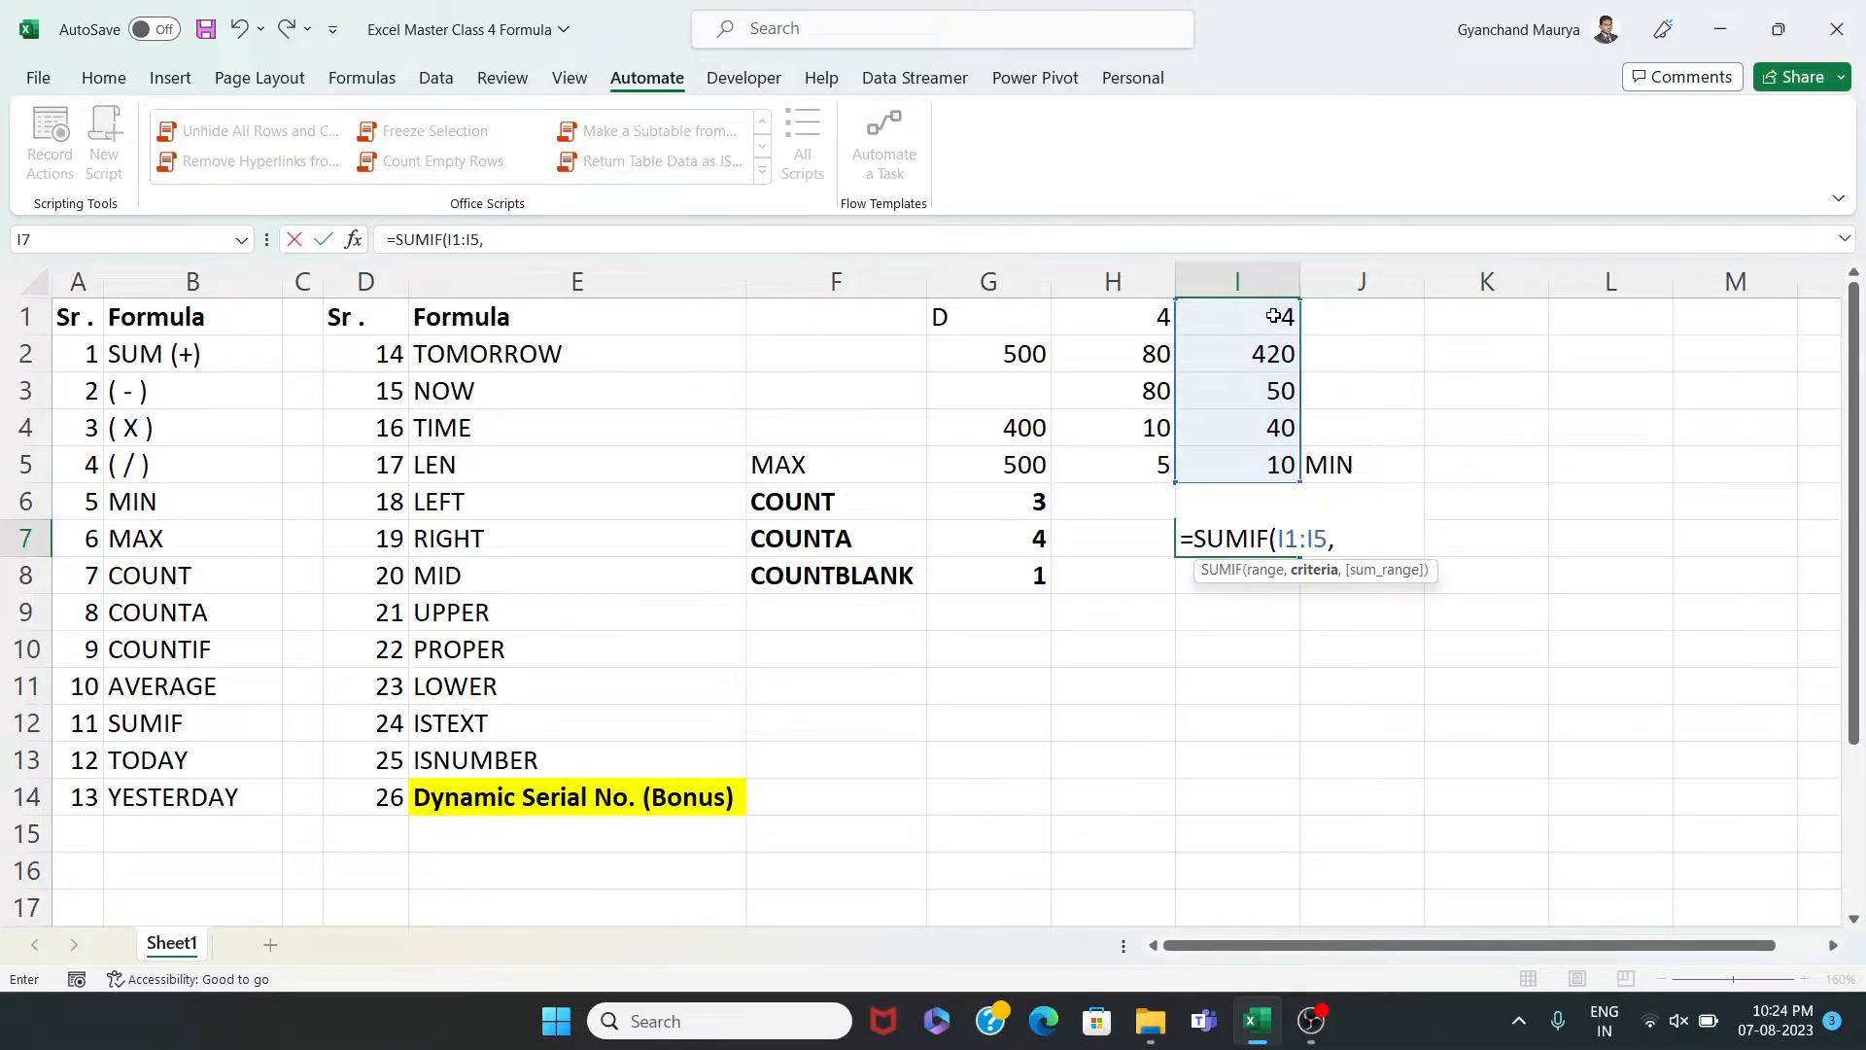
text(<)
text(50")
key(BackSpace)
key(BackSpace)
key(BackSpace)
text("<50"))
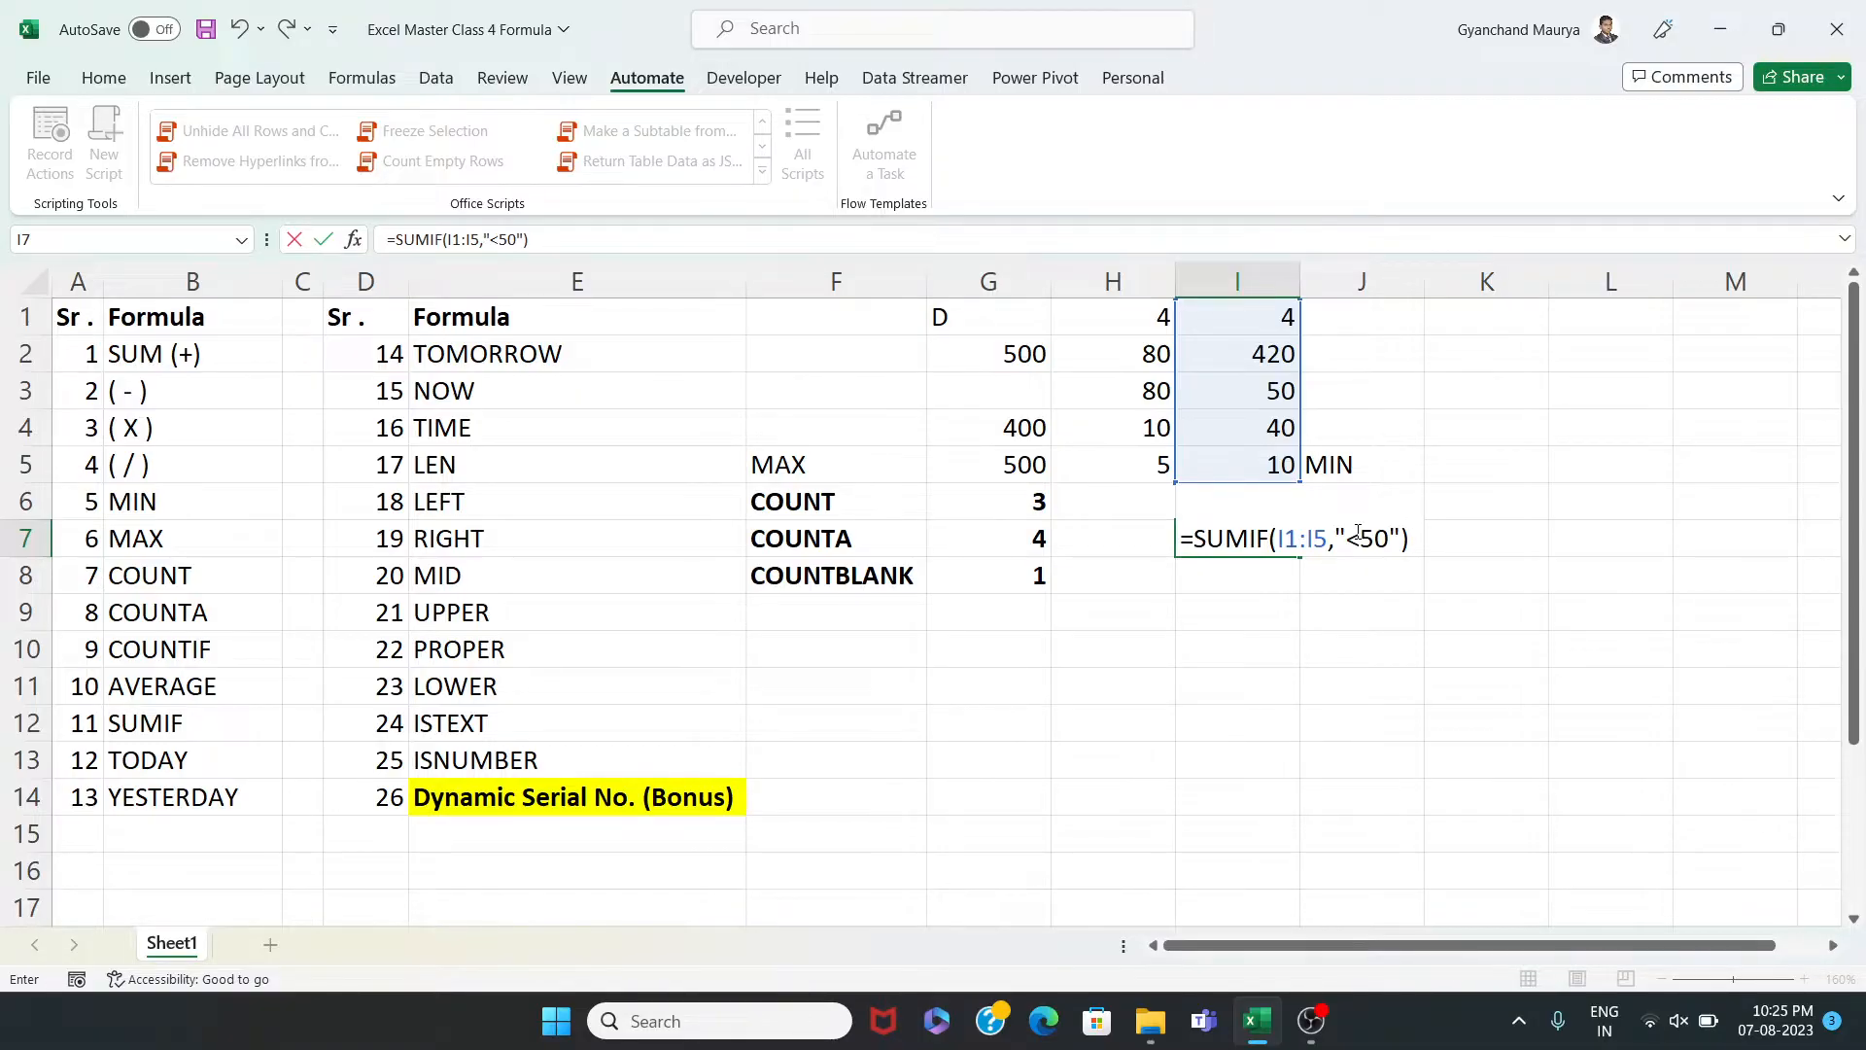
key(Return)
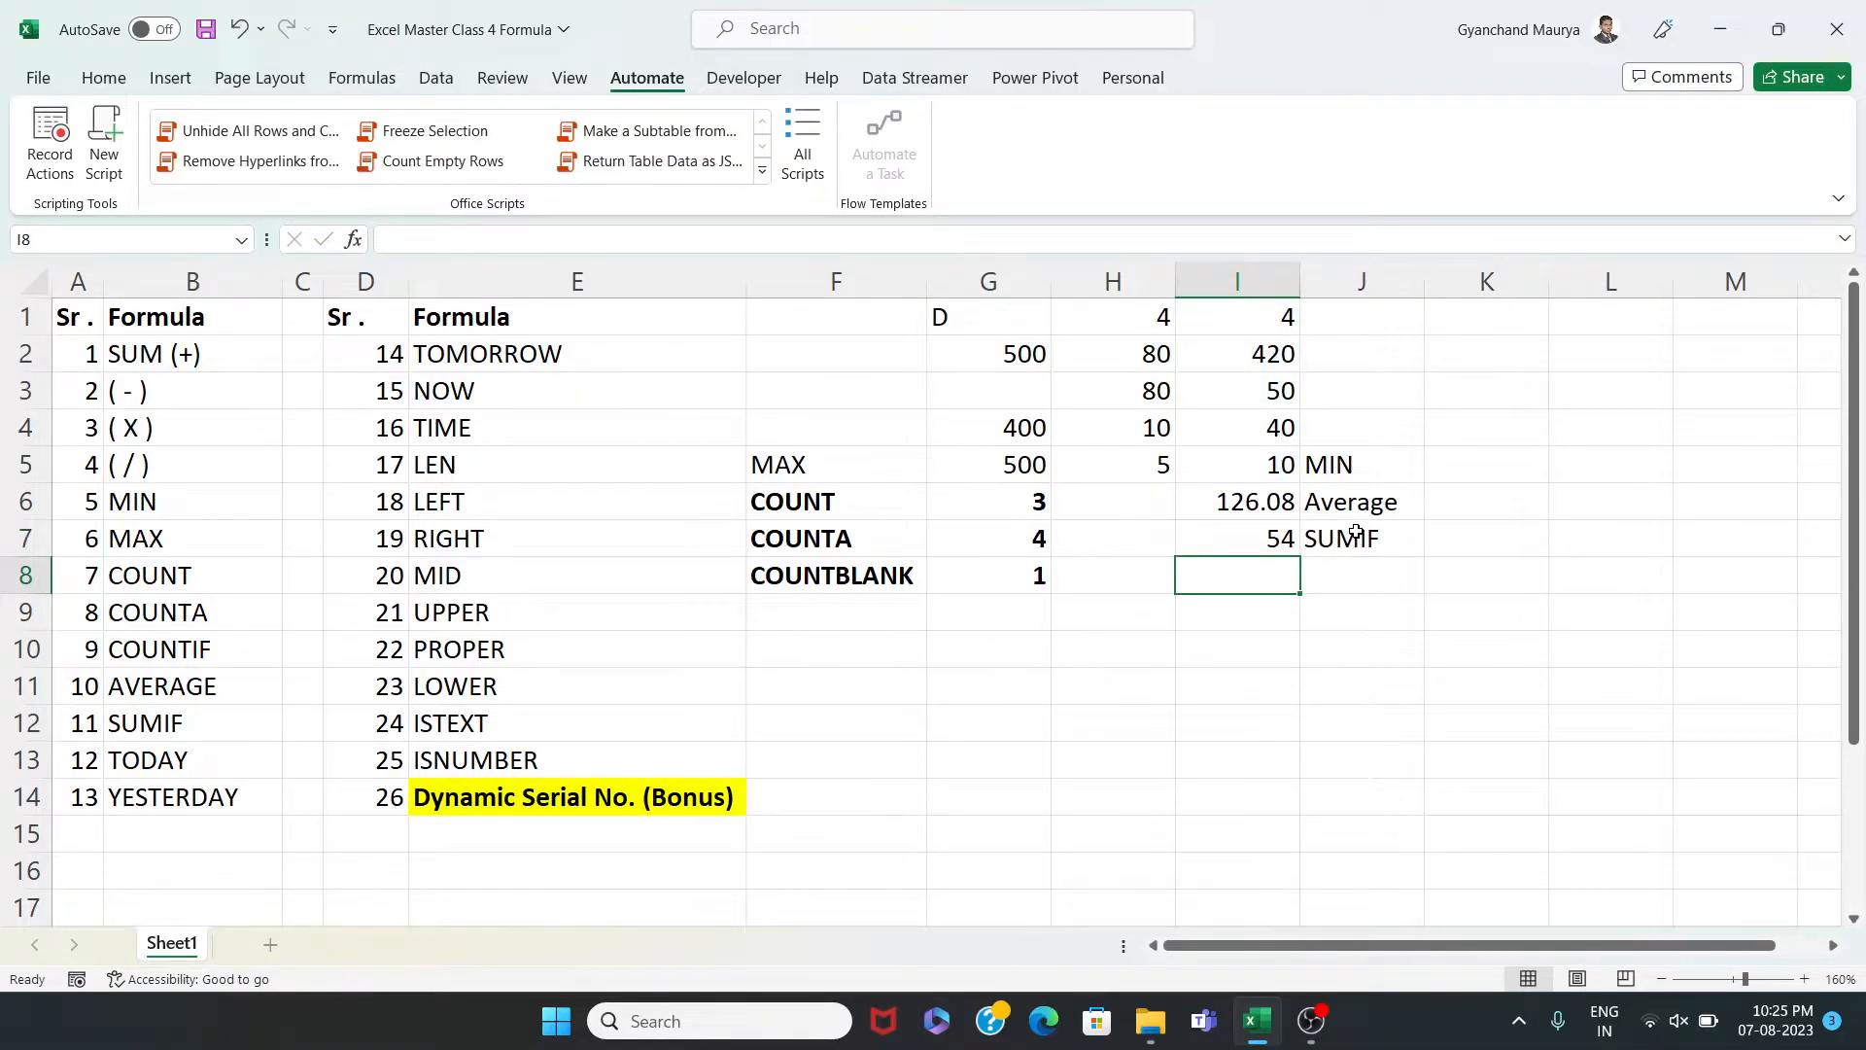
Check the sum of the values less than 50, in cells I4, I5 and I1, against the SUMIF result
click(1284, 433)
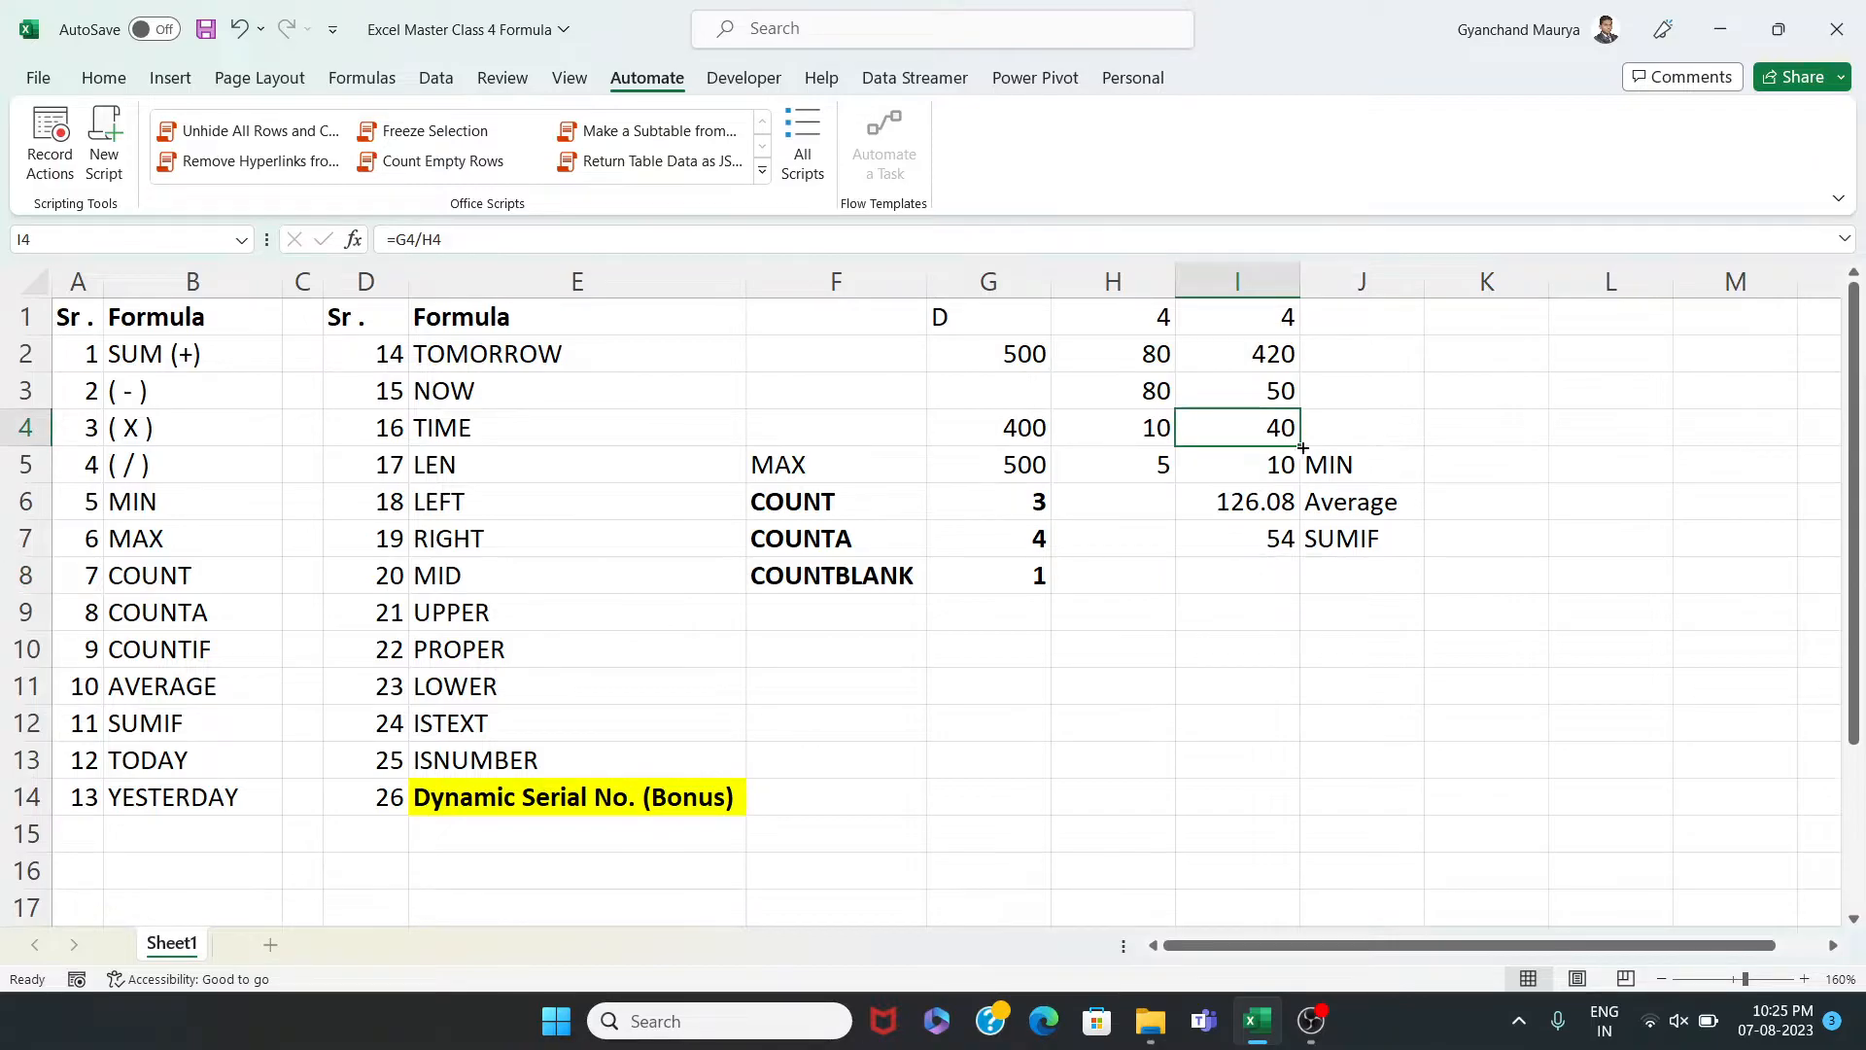
ctrl+click(1291, 462)
ctrl+click(1288, 319)
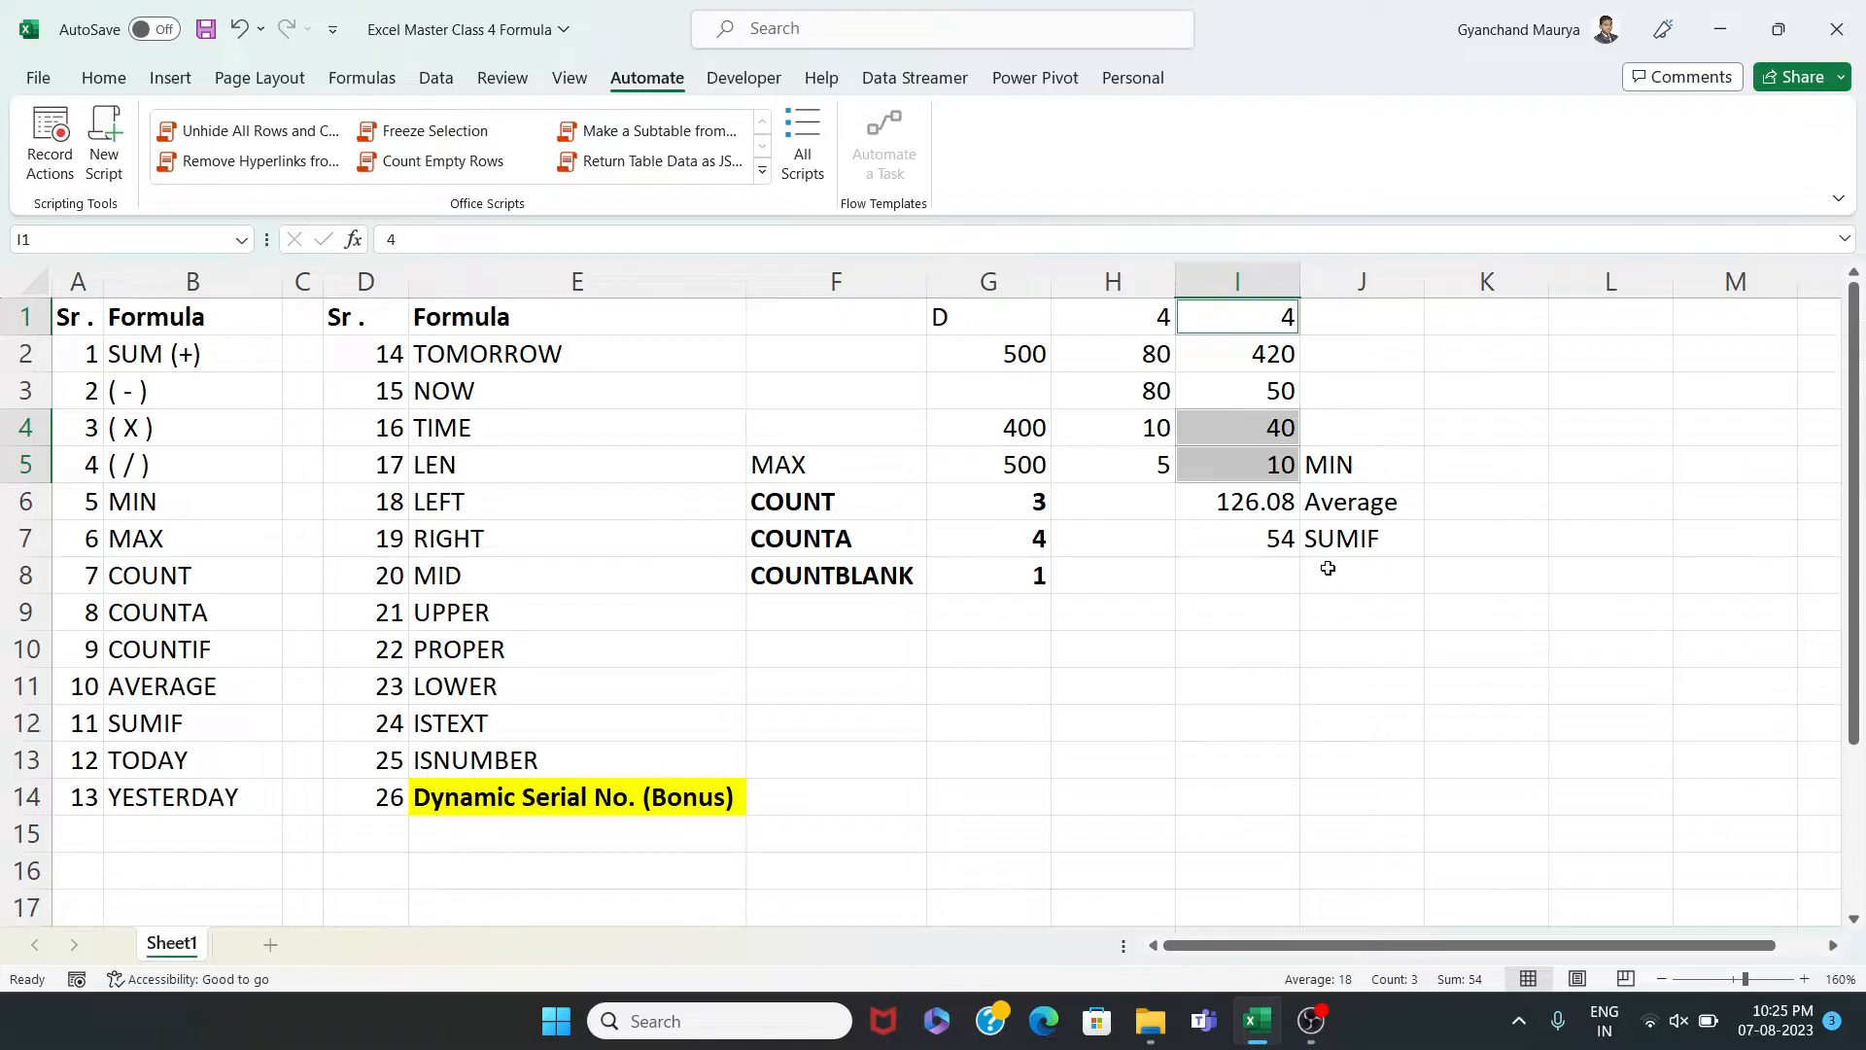
click(1351, 544)
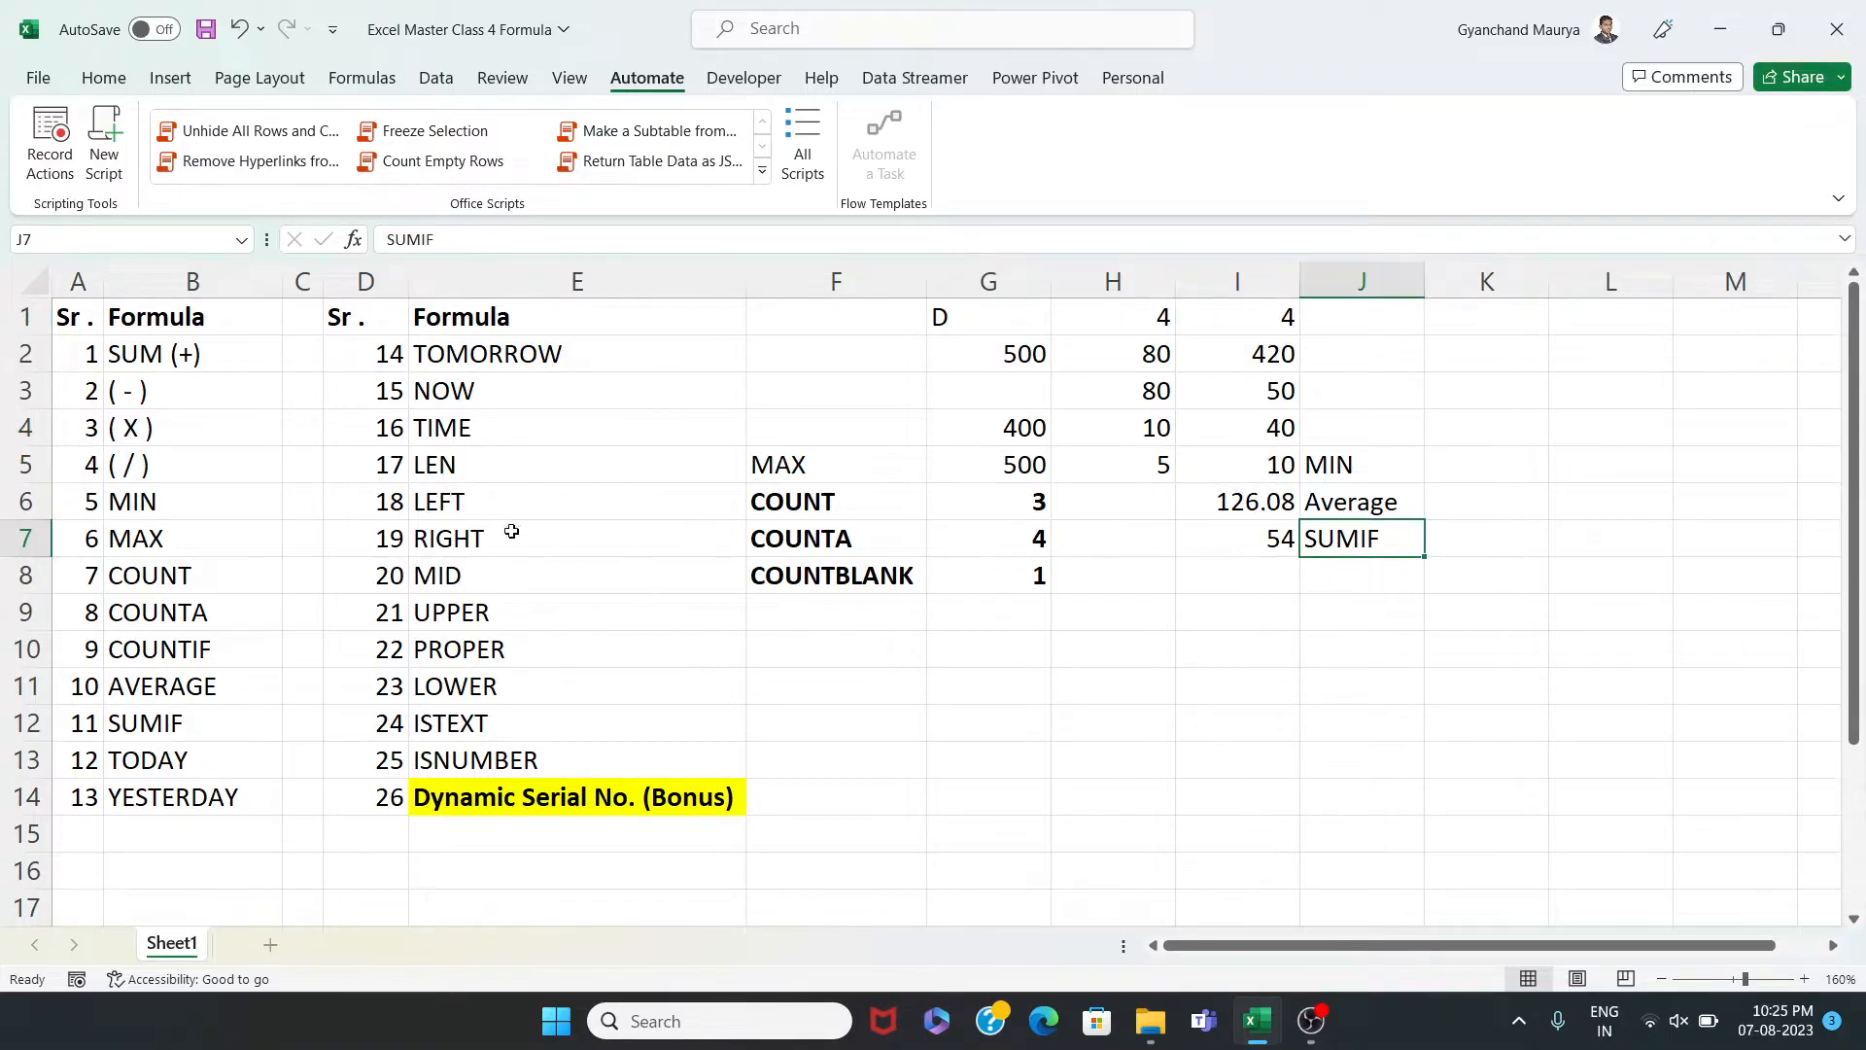
Make the covered formula names from SUM (+) to SUMIF in cells B2:B12 bold
drag(180, 353, 164, 724)
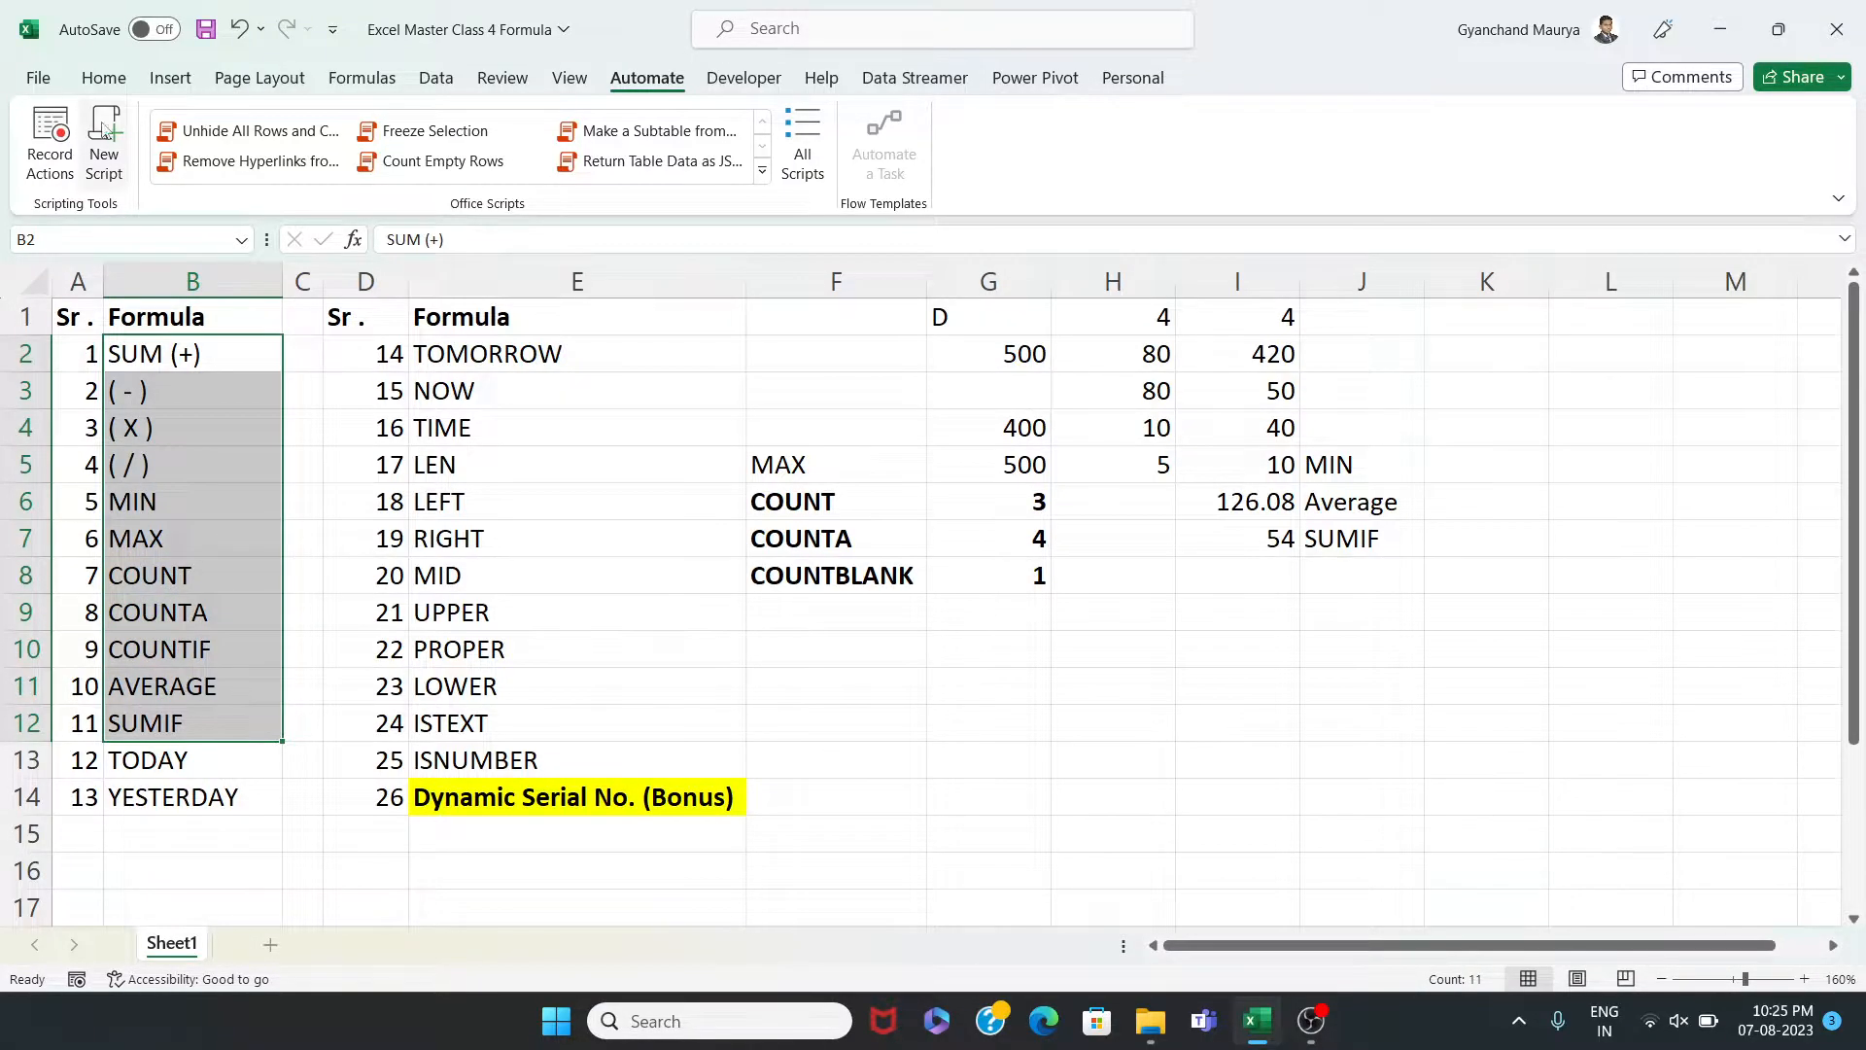
click(104, 78)
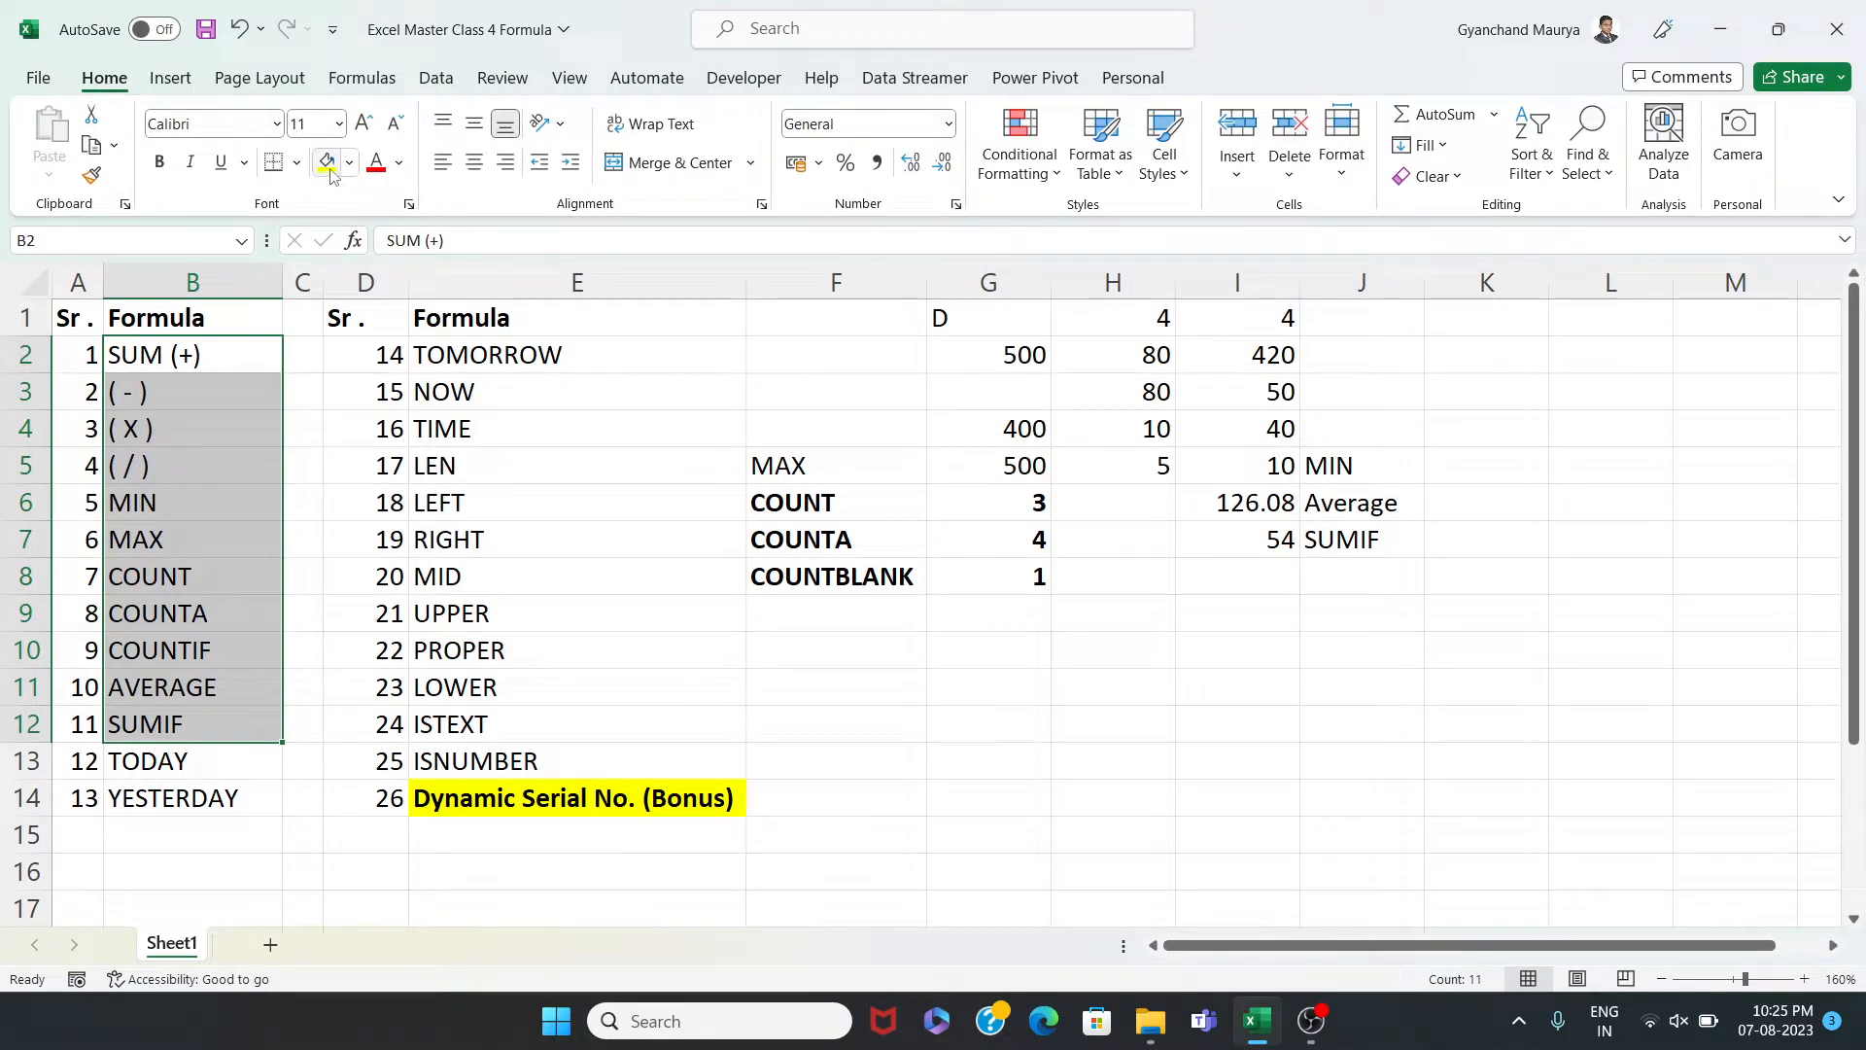
key(ctrl+b)
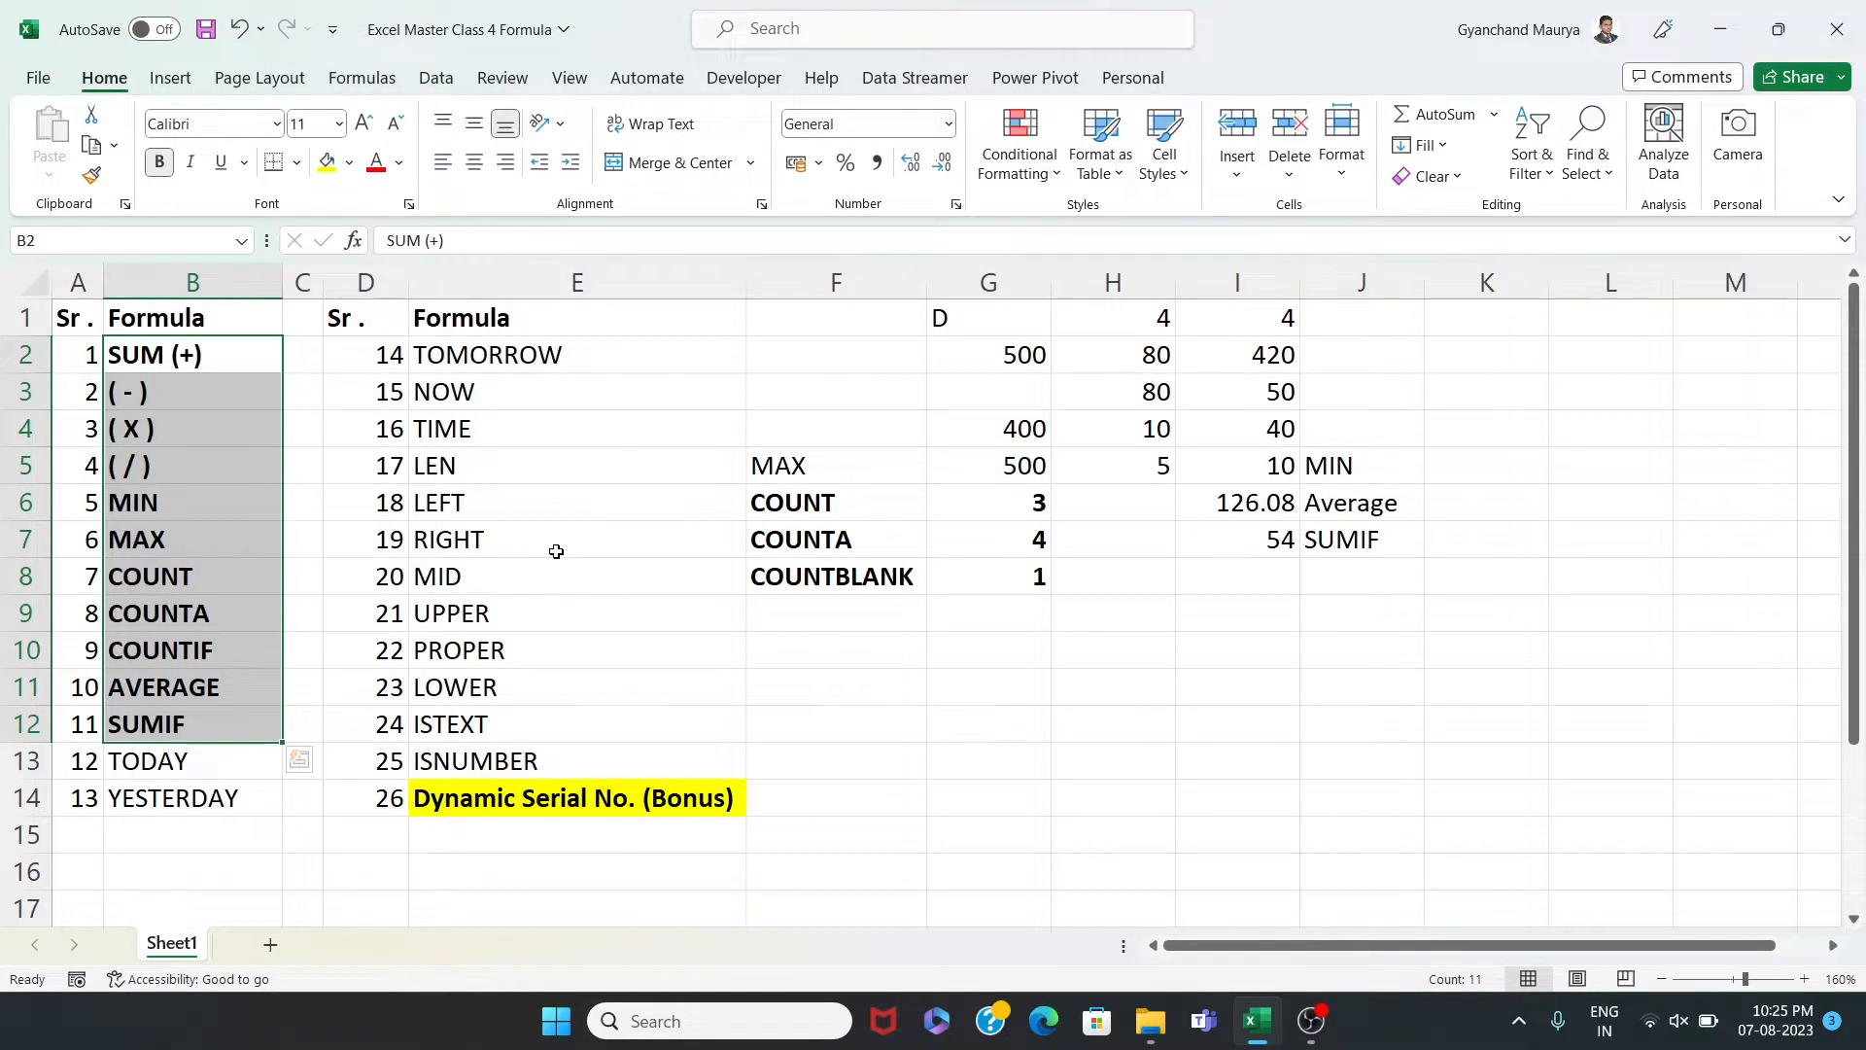
click(986, 735)
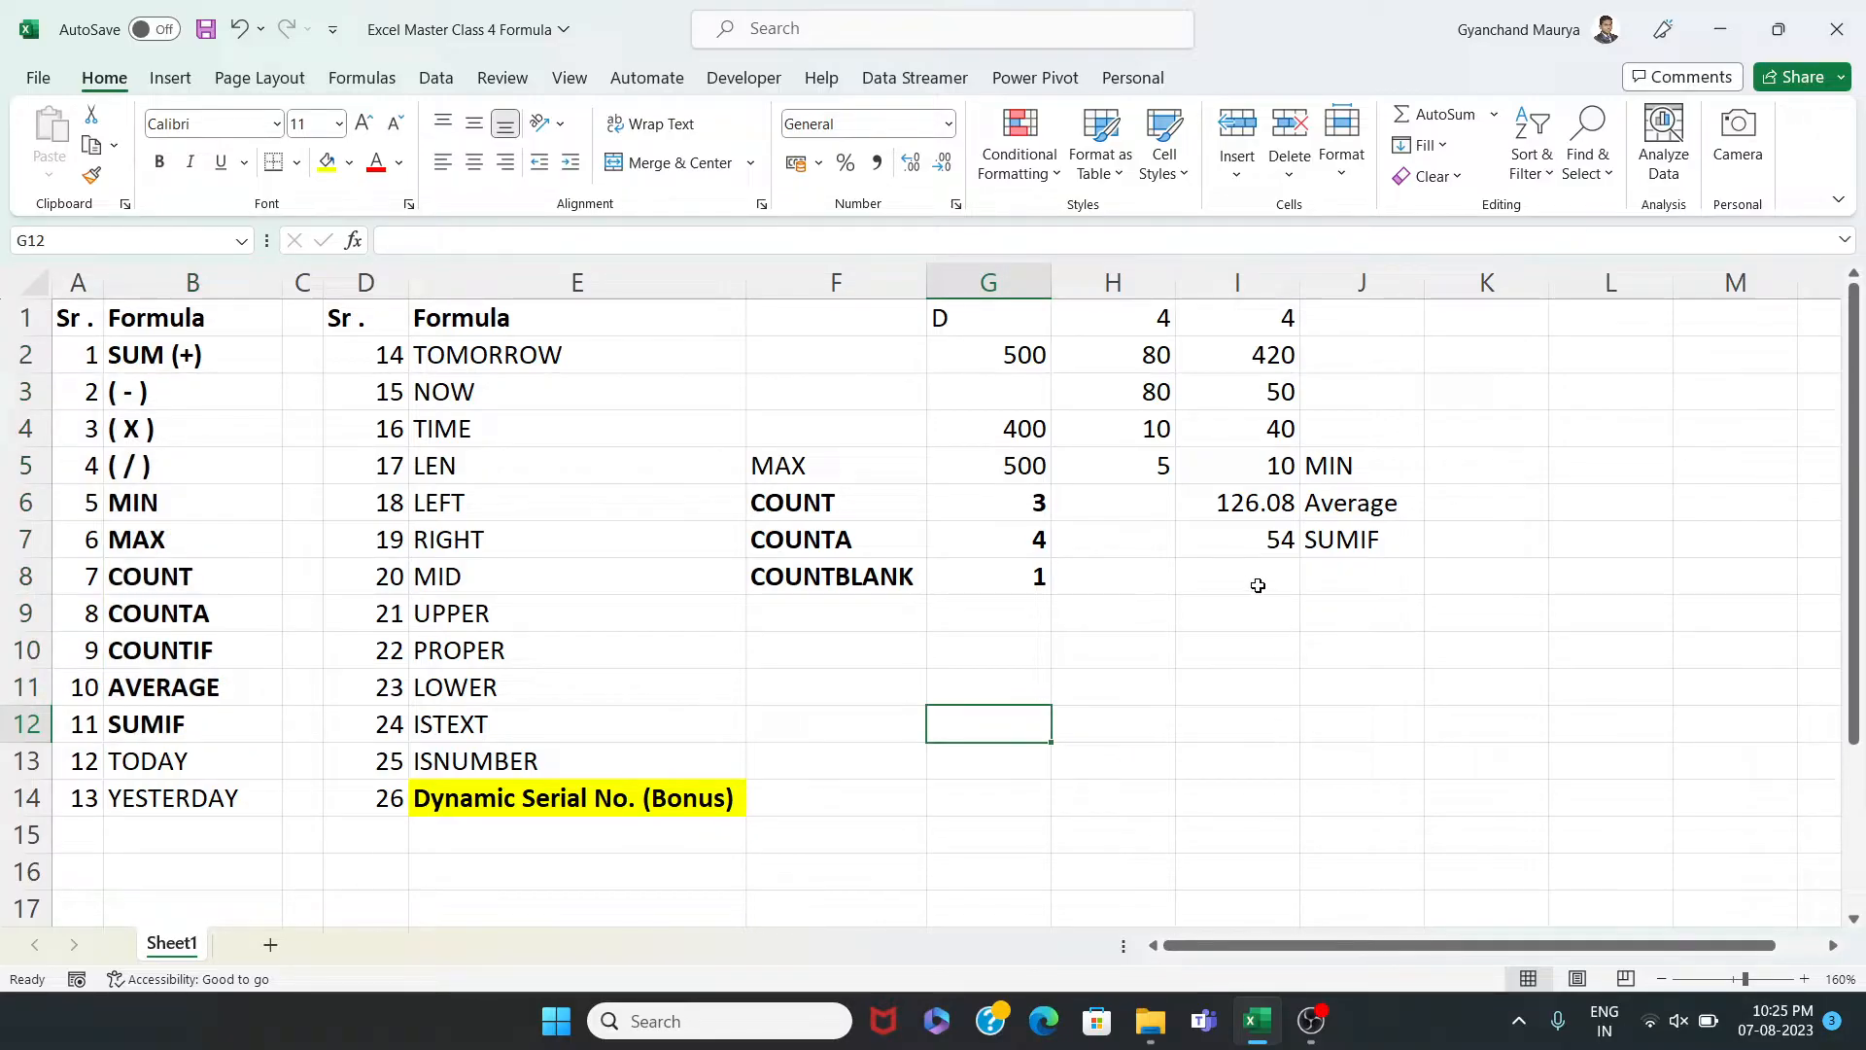
Enter the label COUNTIF in cell J8, under the SUMIF label
click(197, 750)
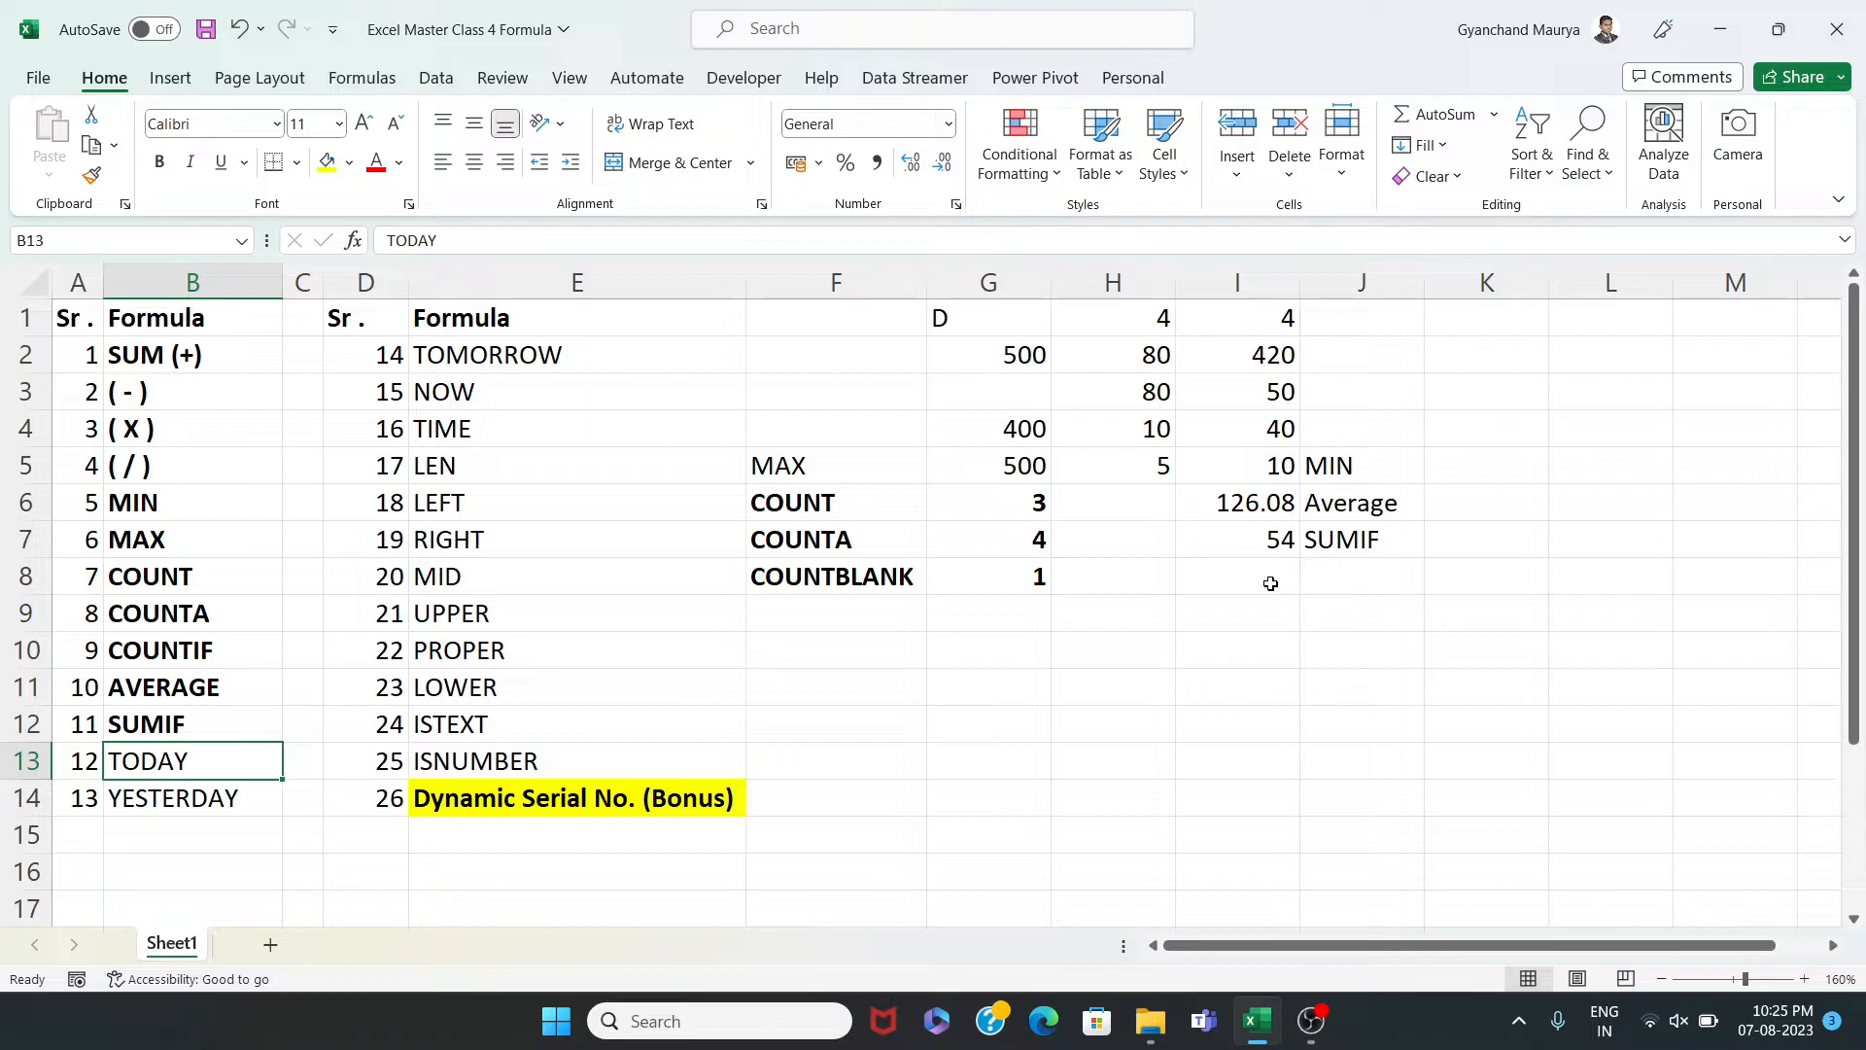
click(235, 616)
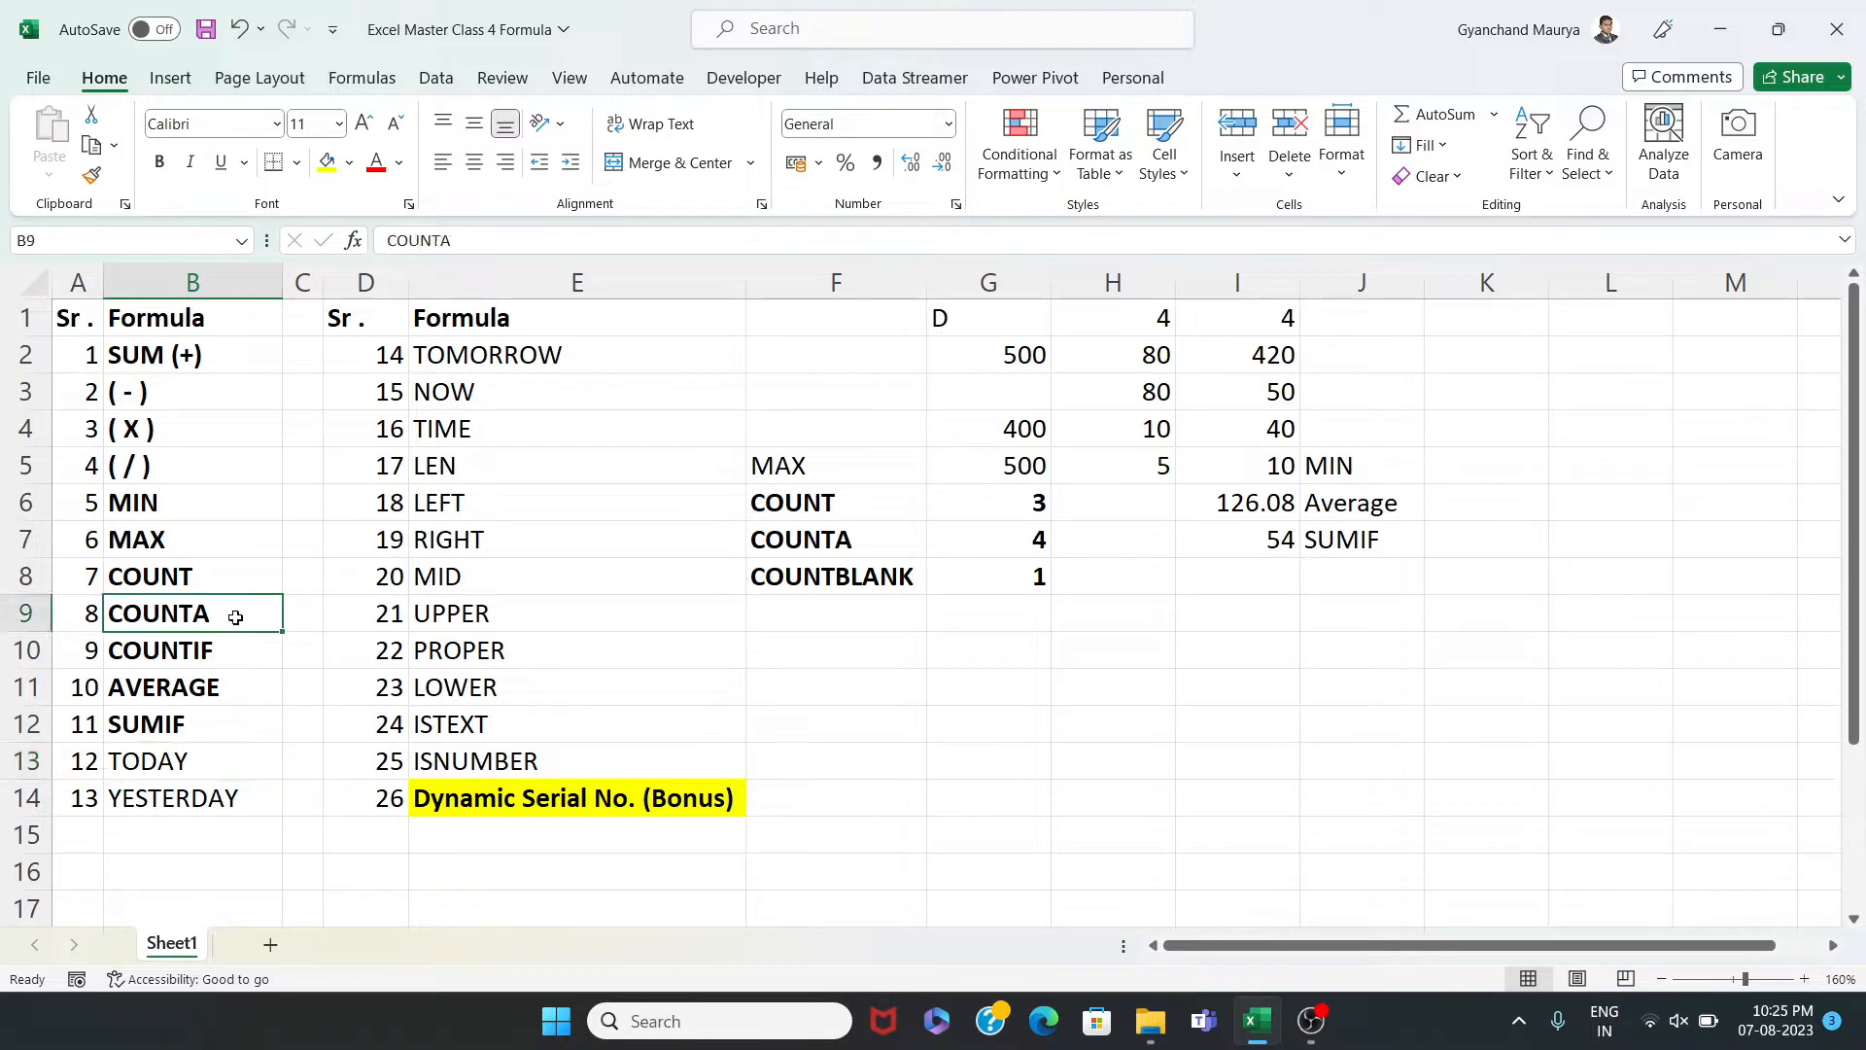
click(233, 654)
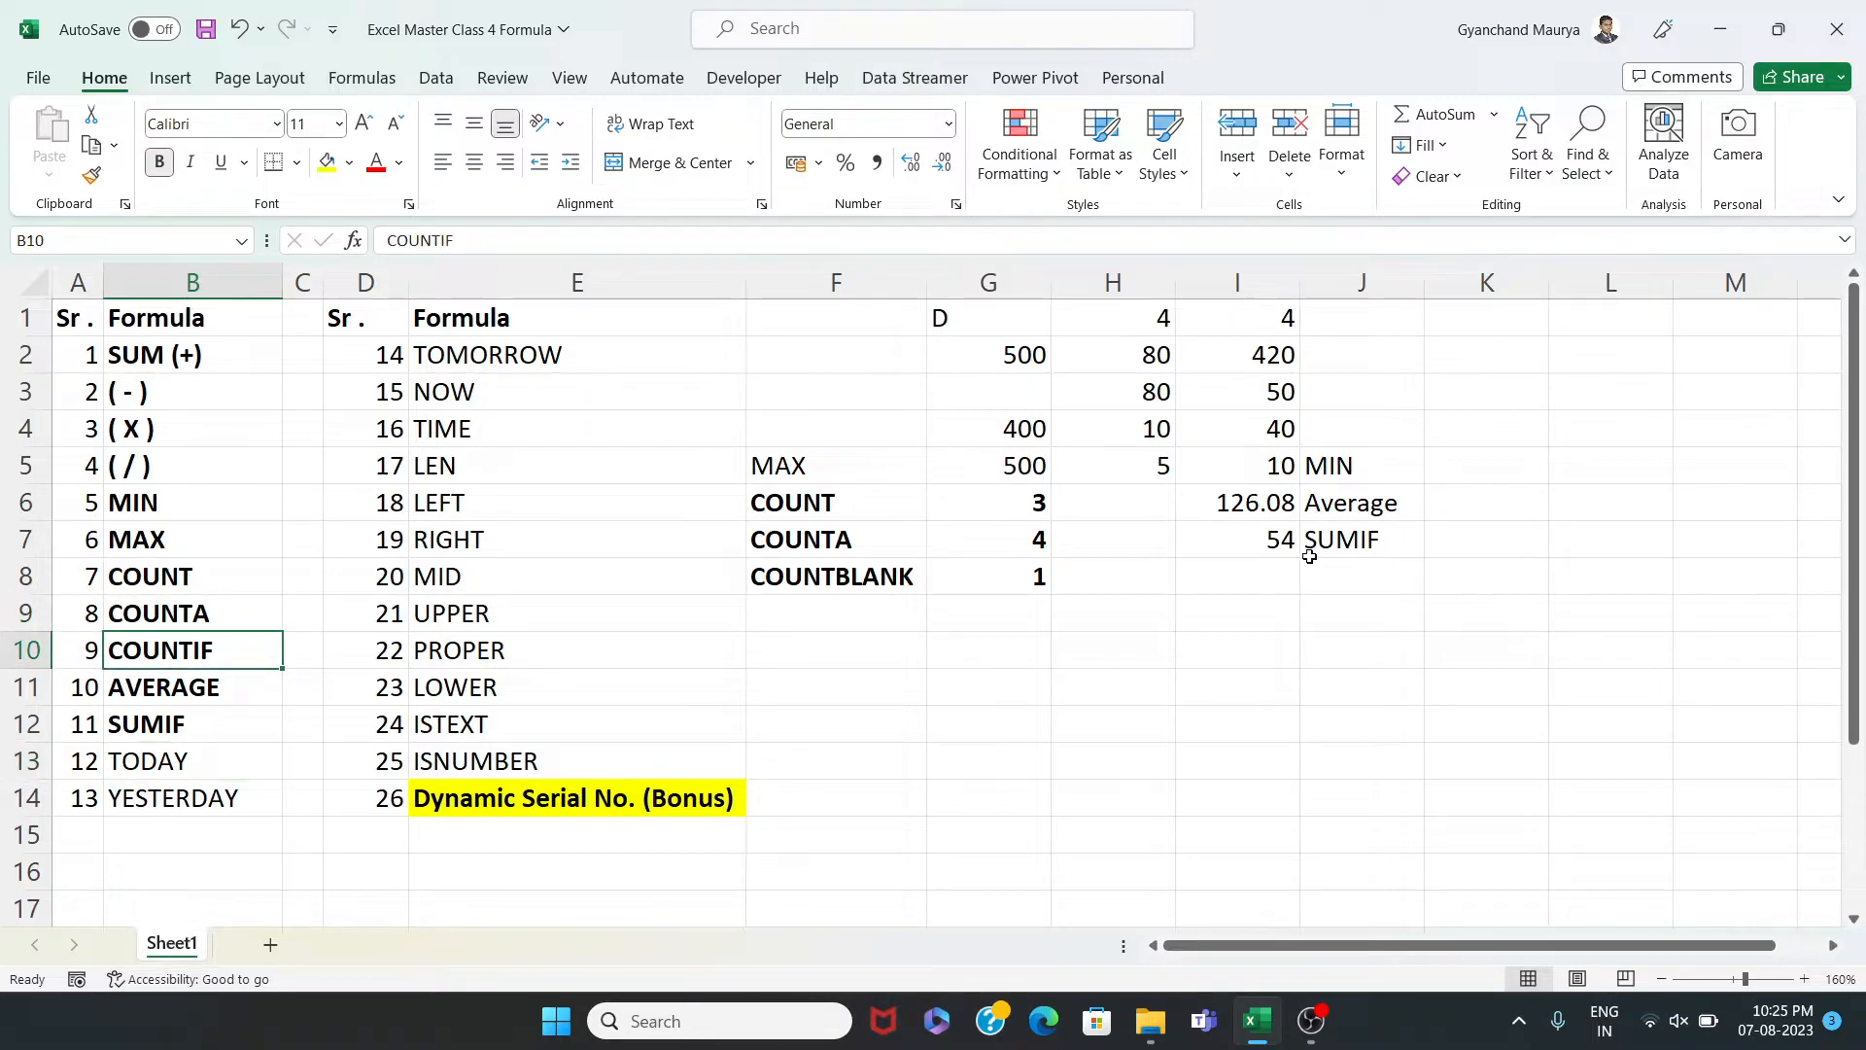
click(1337, 566)
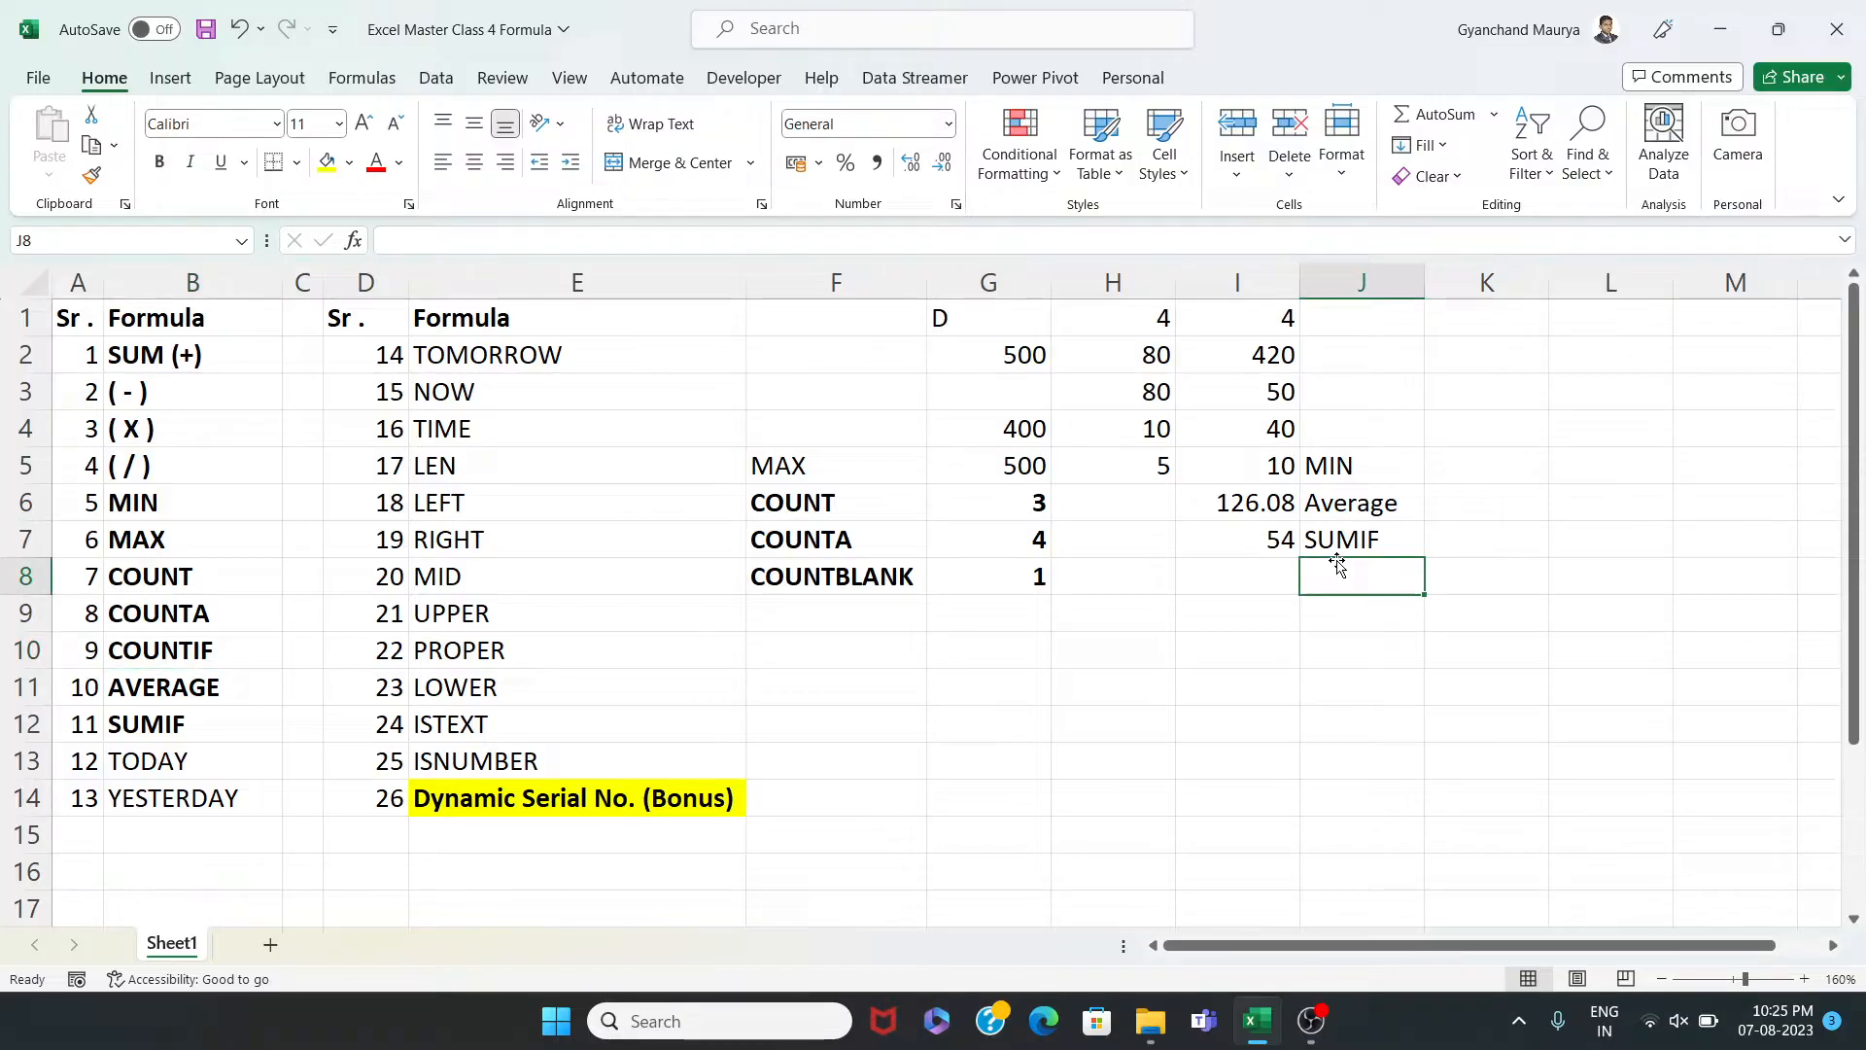
text(C)
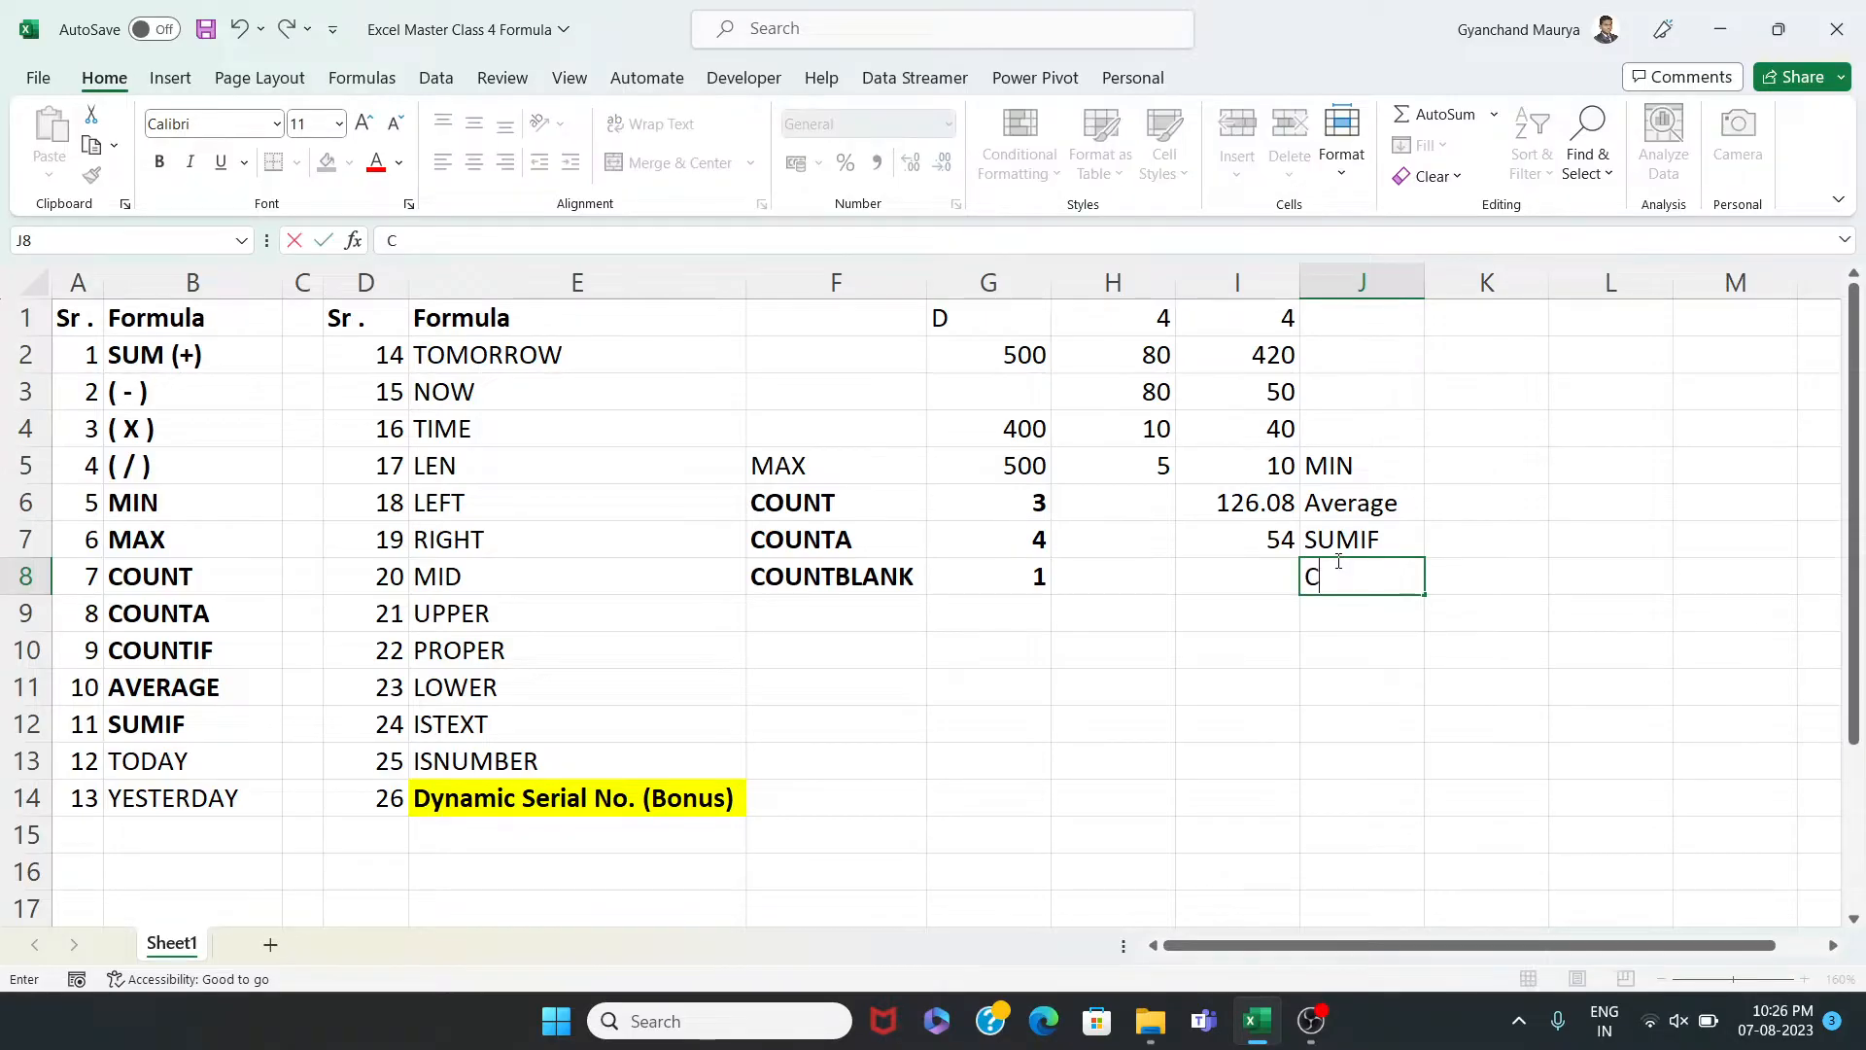
text(OUNTIF)
key(Left)
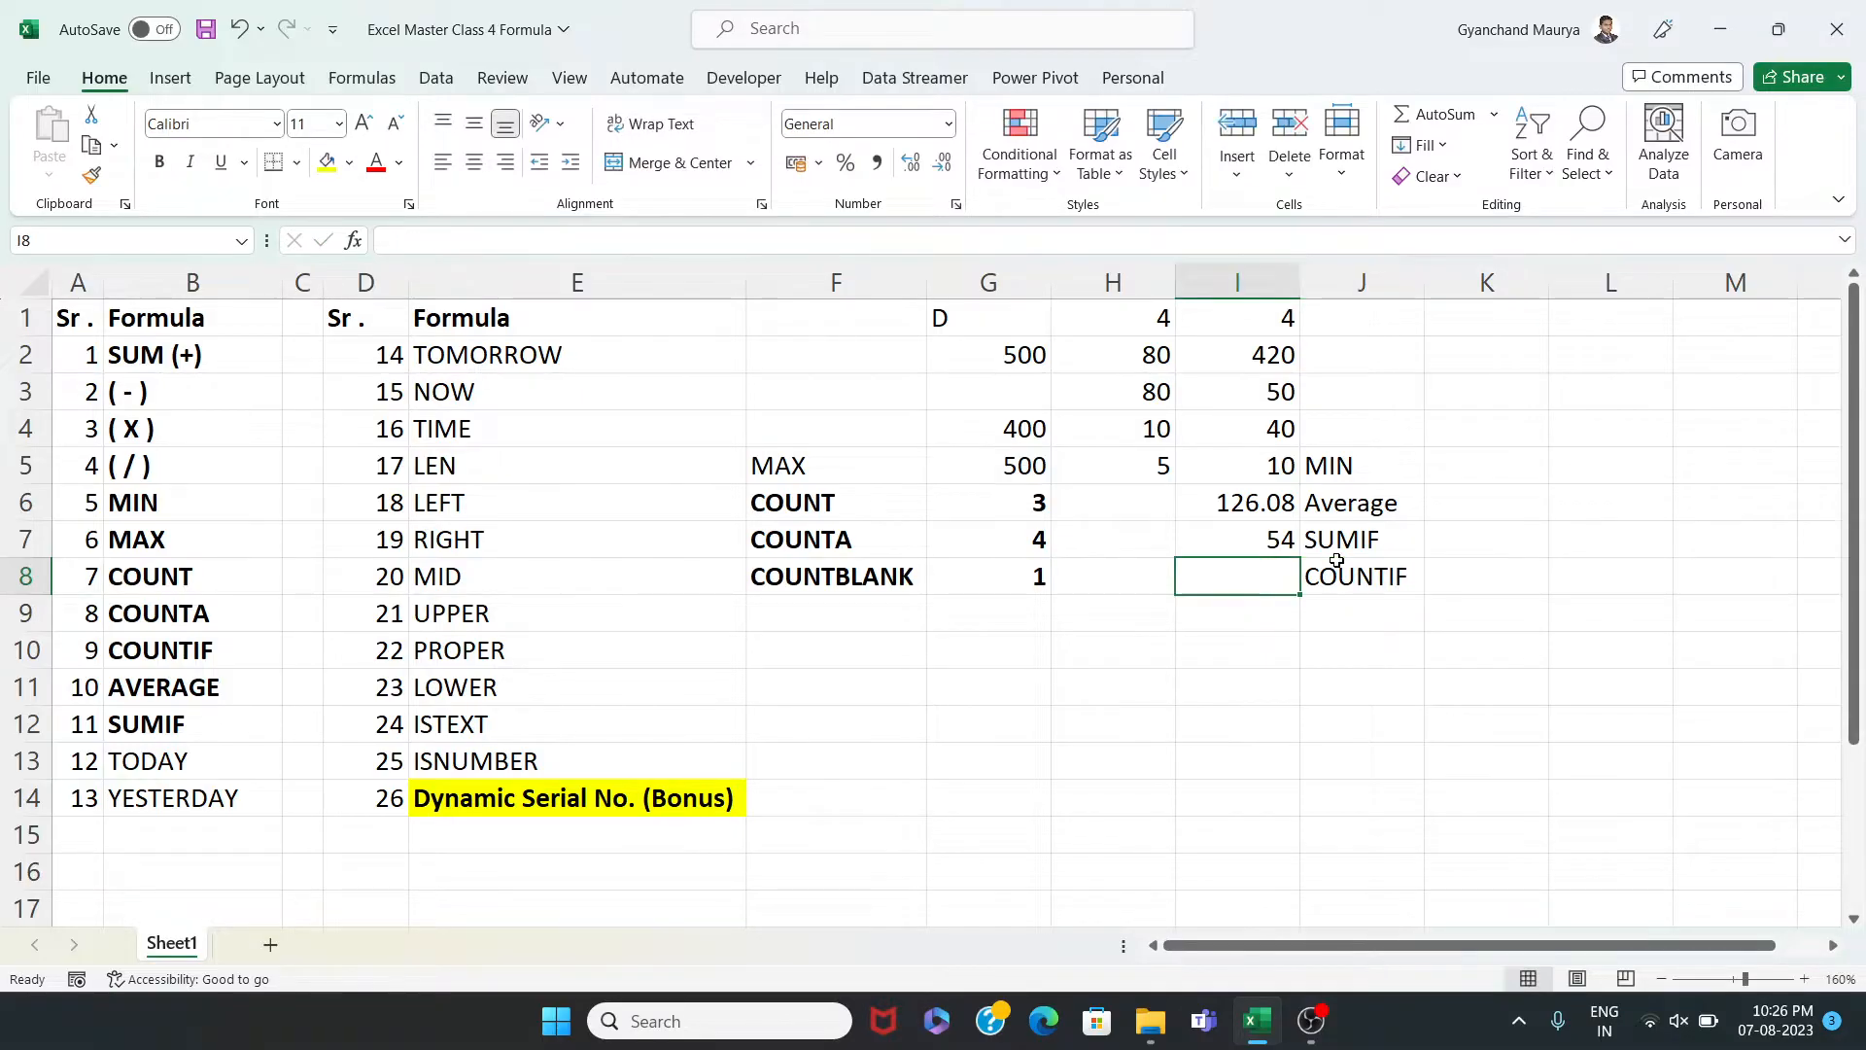
Enter the formula =COUNTIF(I1:I5,"<400") in cell I8 to count the values below 400
text(=)
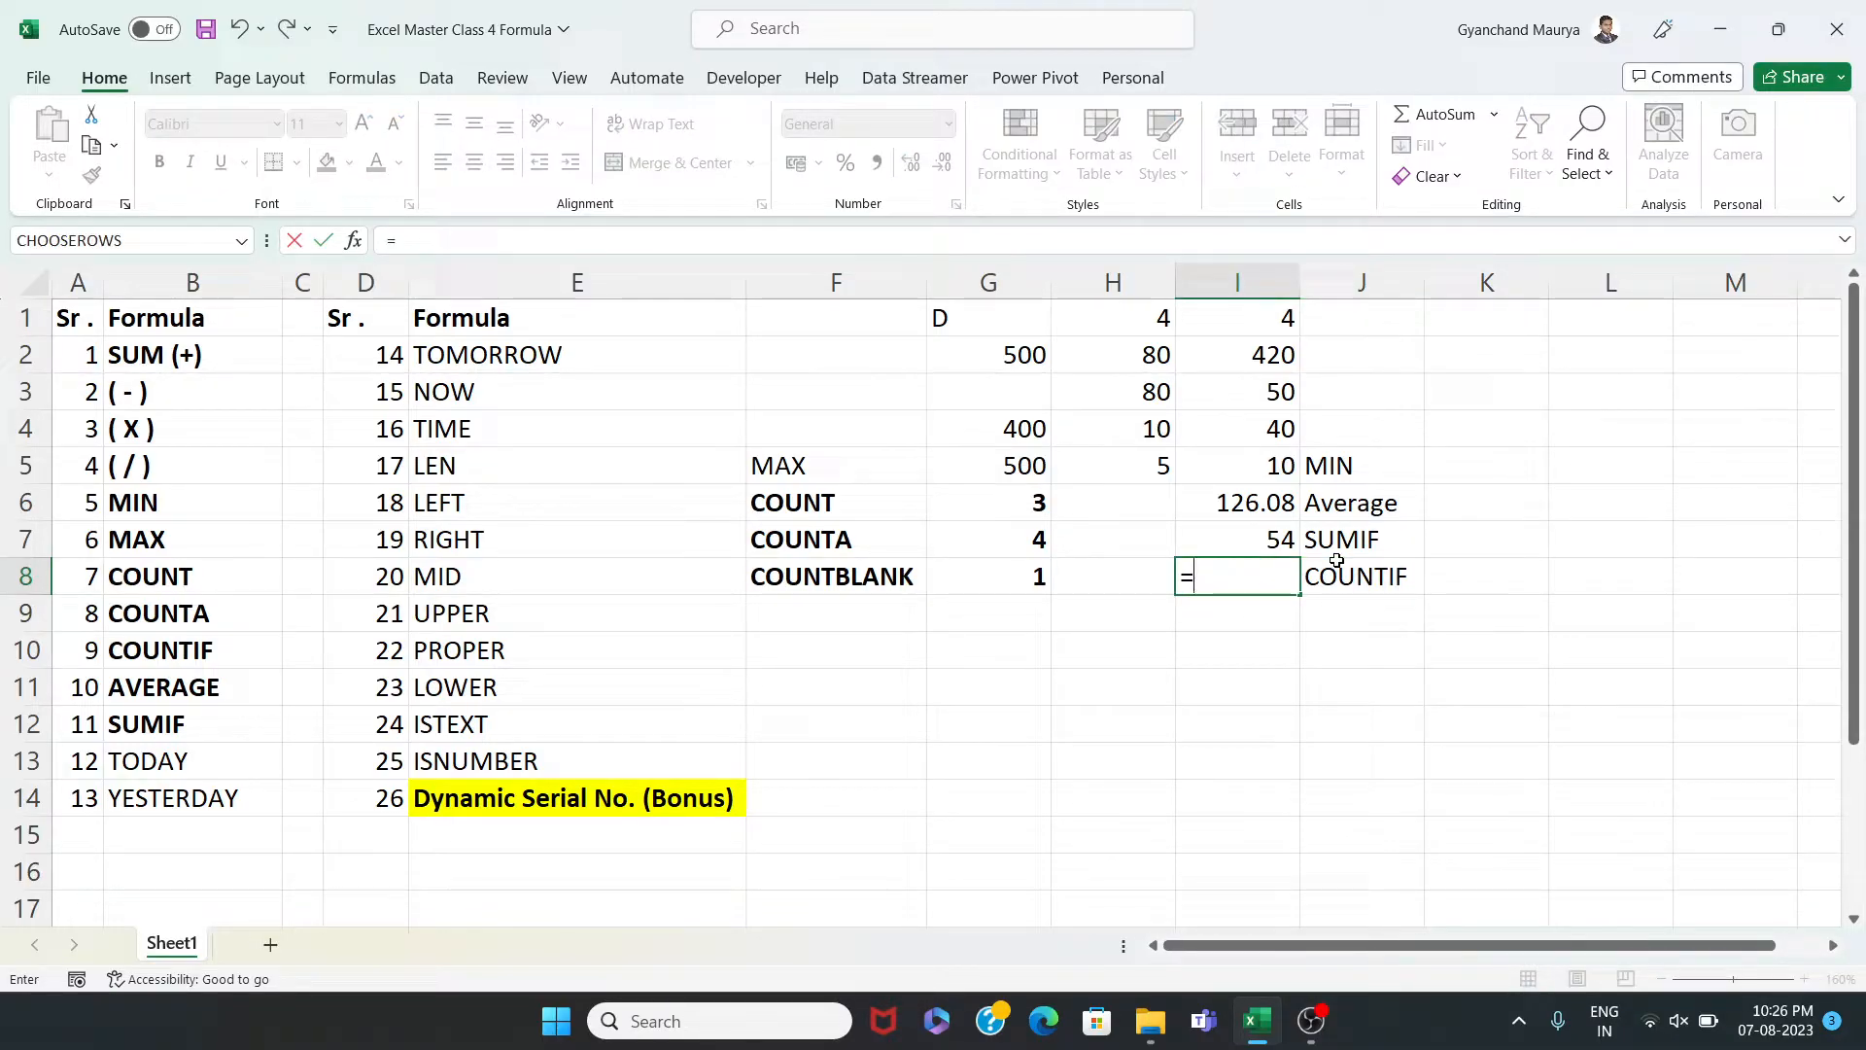
text(COUN)
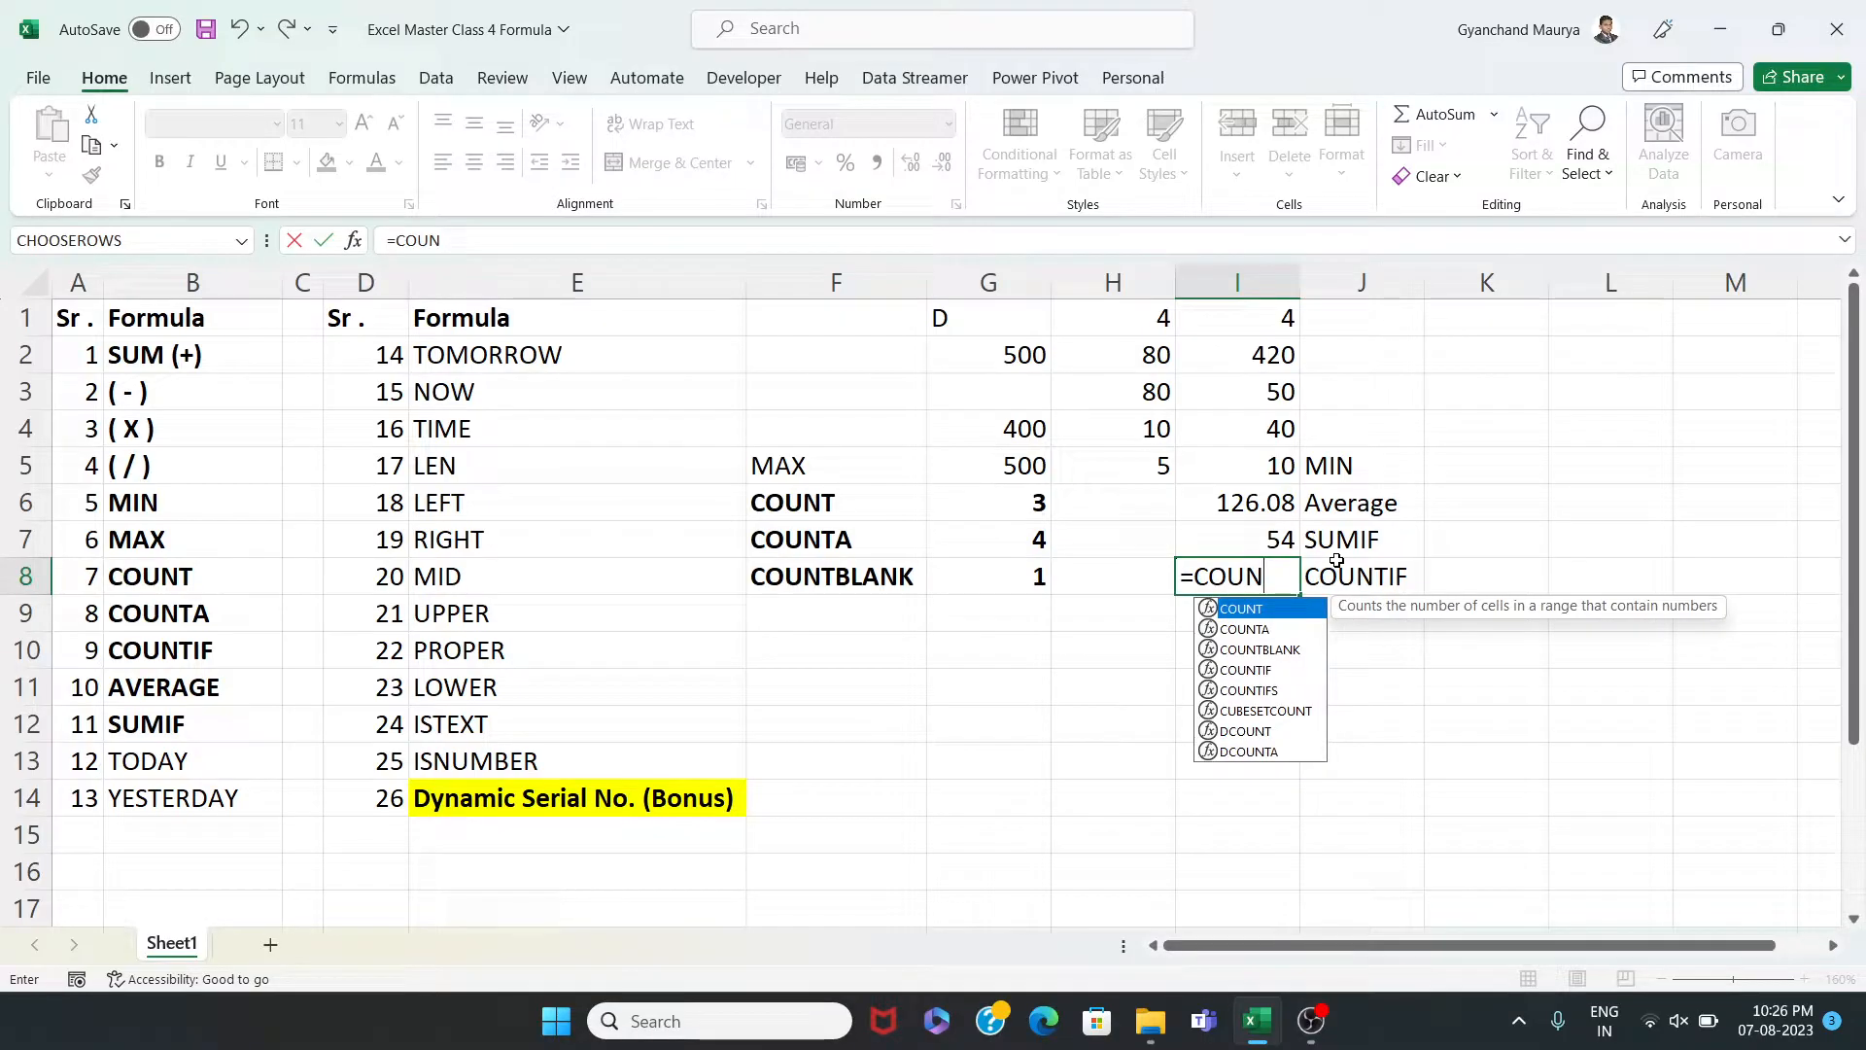
key(Down)
key(Down)
key(Down)
key(Tab)
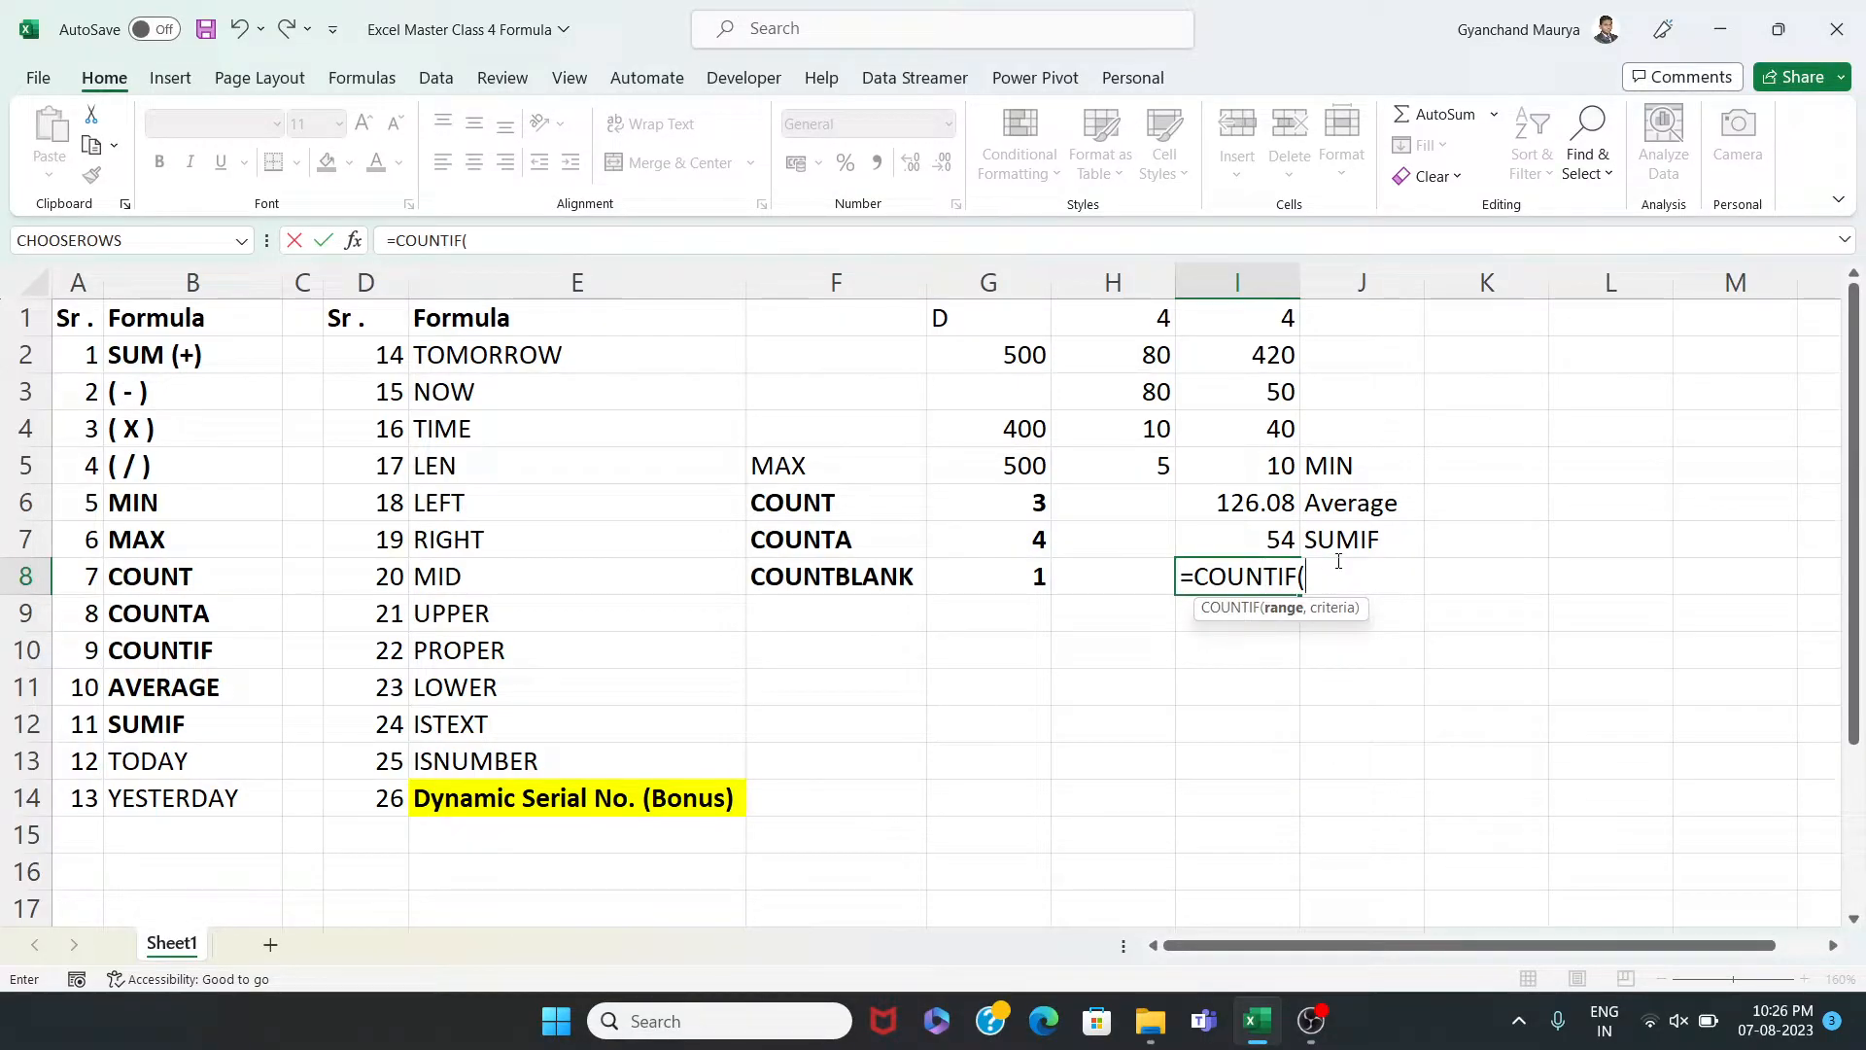
drag(1260, 476, 1263, 319)
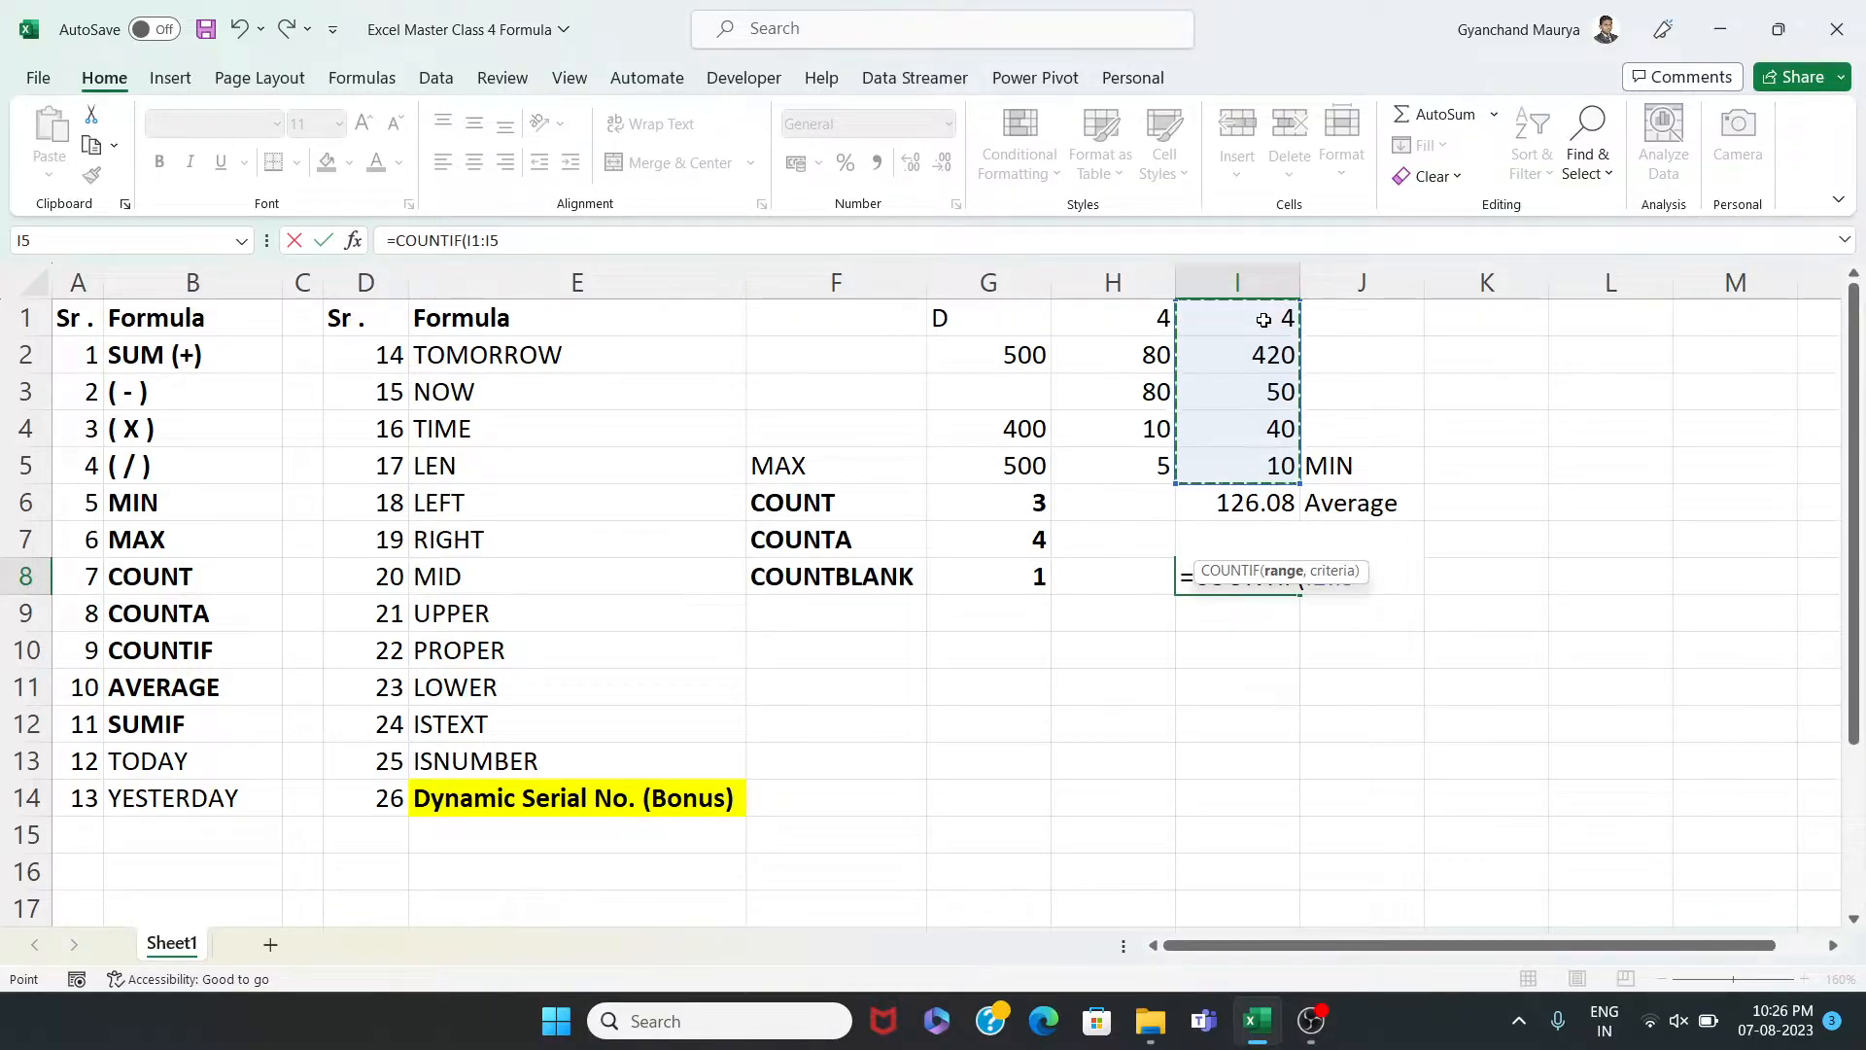
text(,)
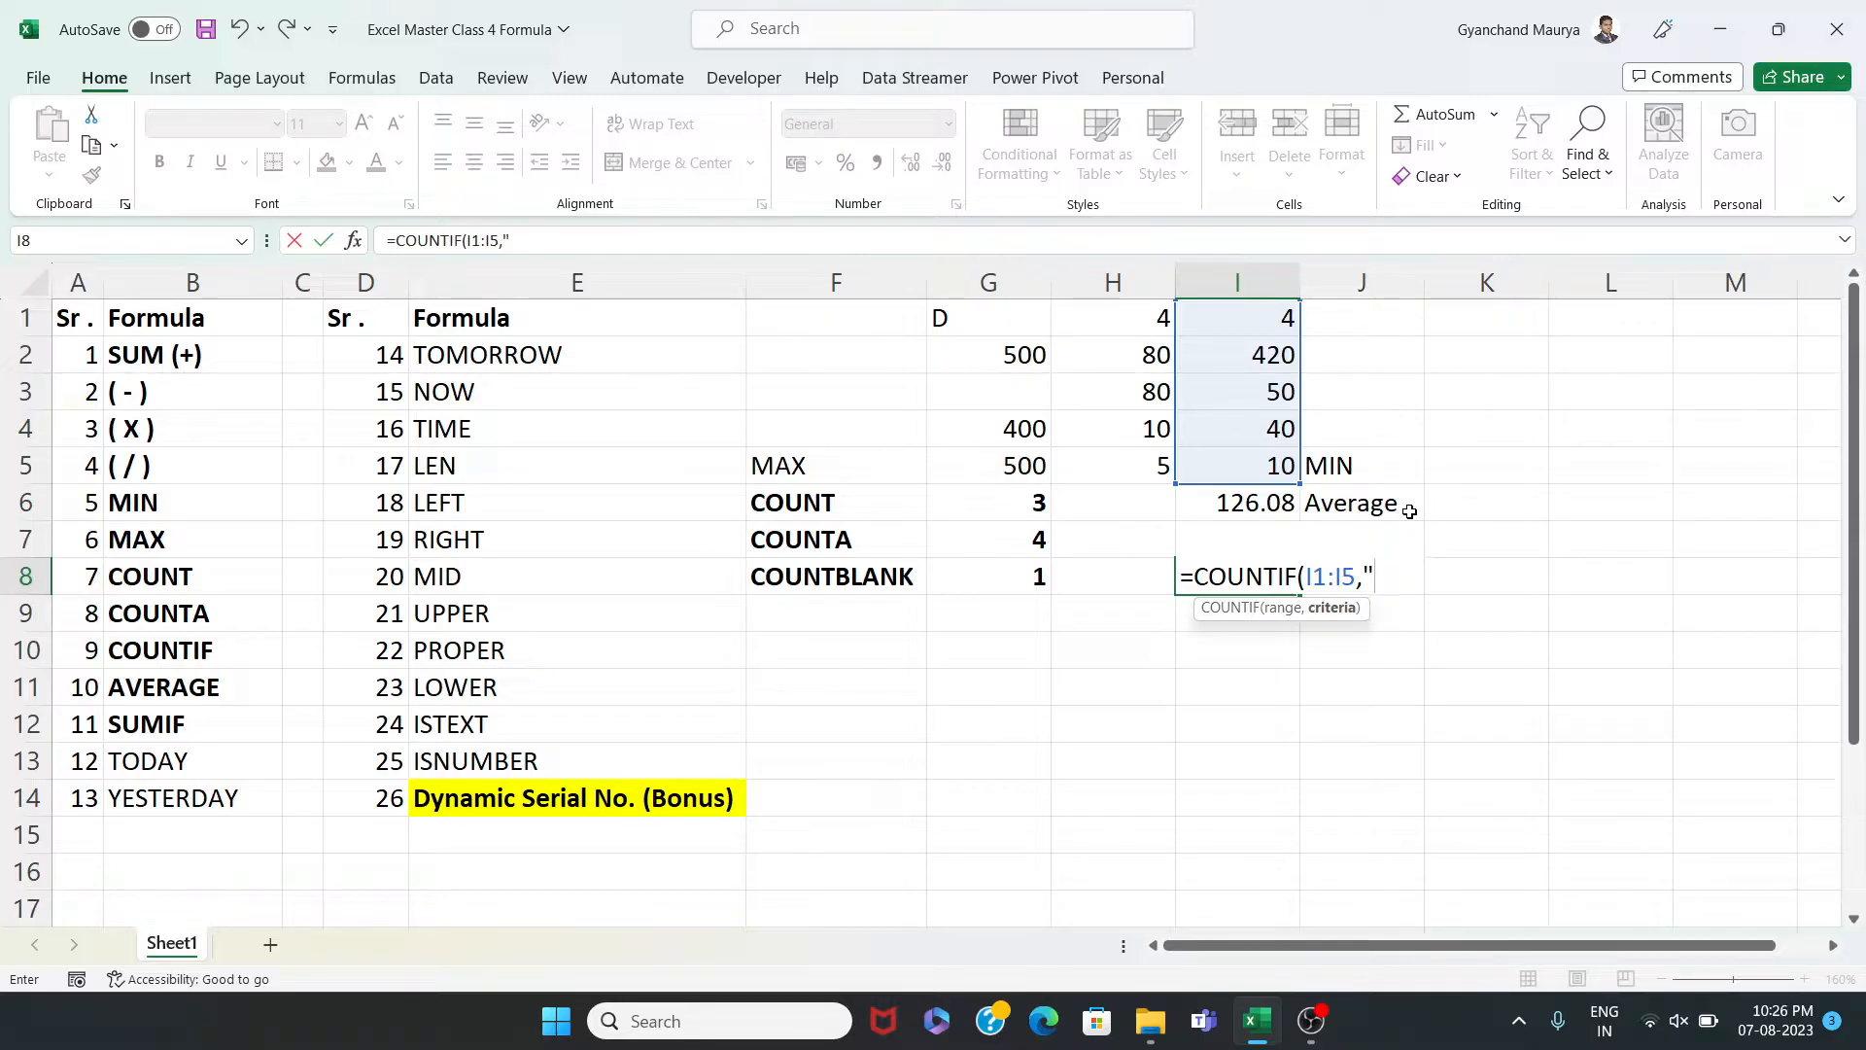
text(<400"))
key(Return)
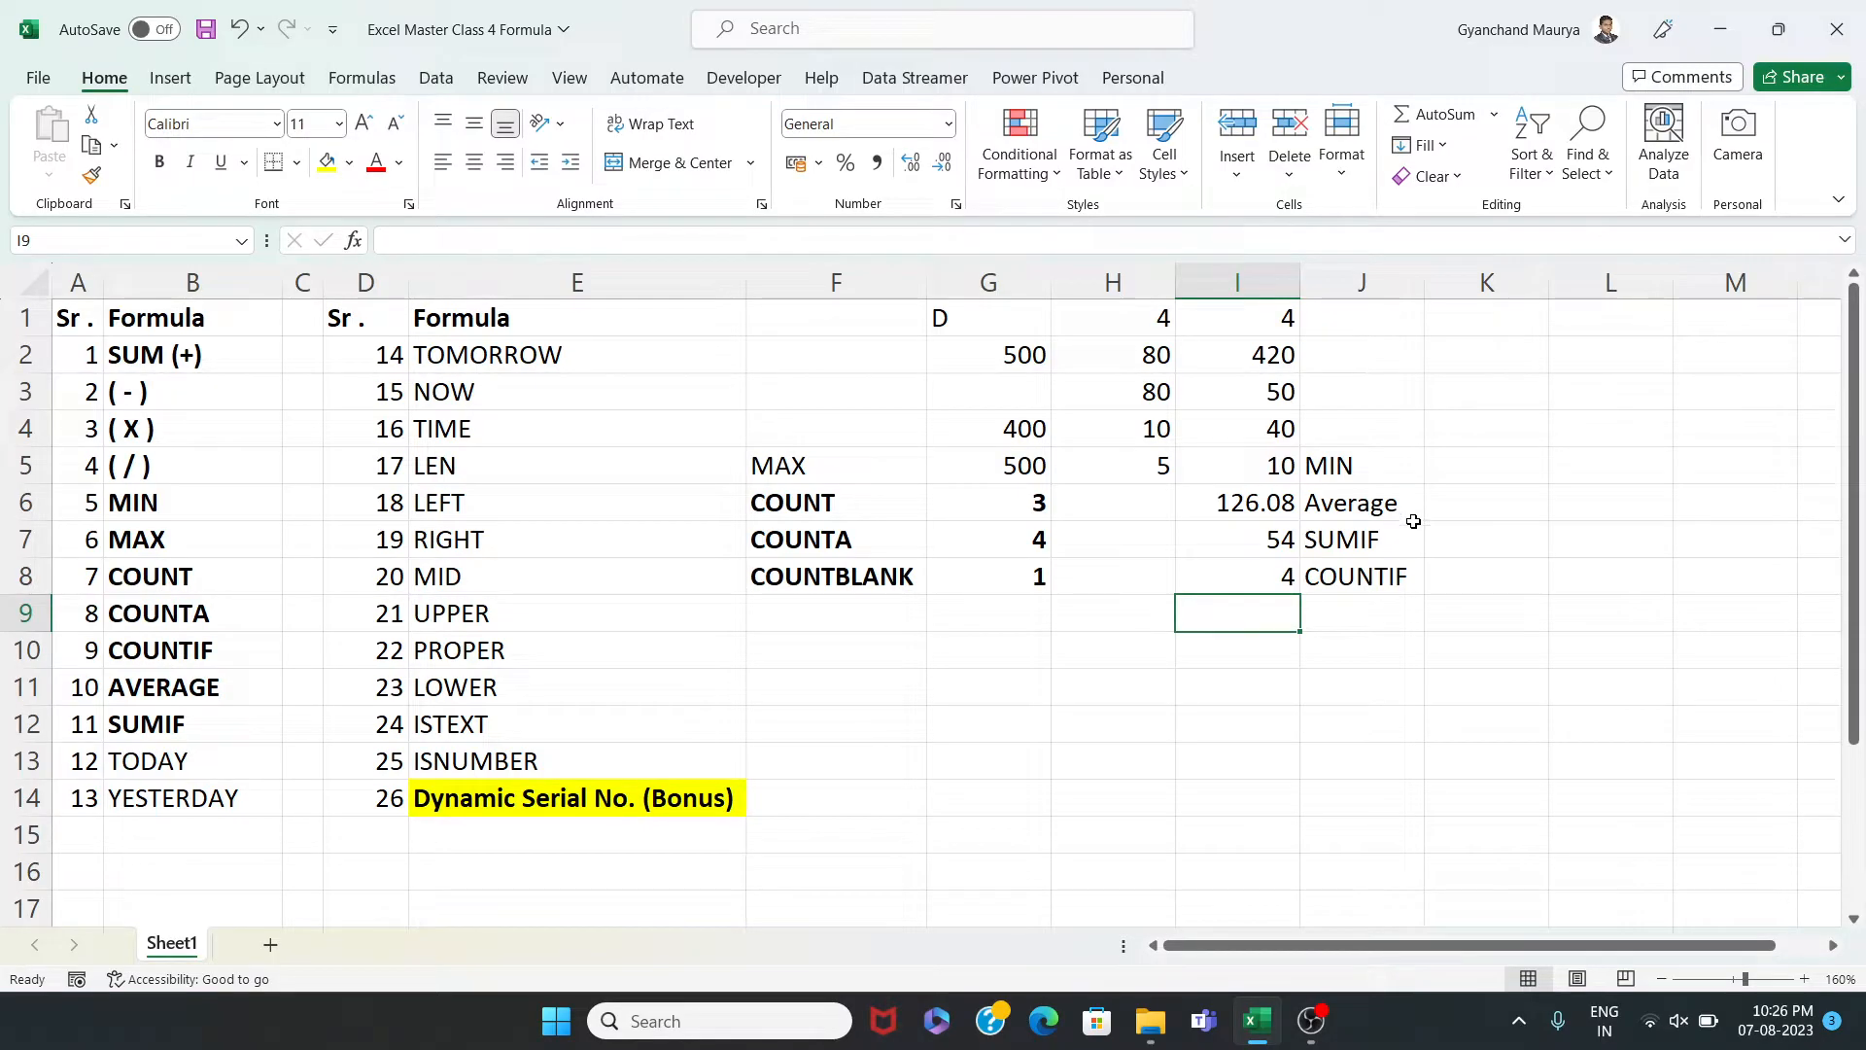
Review the COUNTIF formula in cell I8 and check its result against the values below 400 in cells I1 and I3:I5
click(1288, 575)
key(F2)
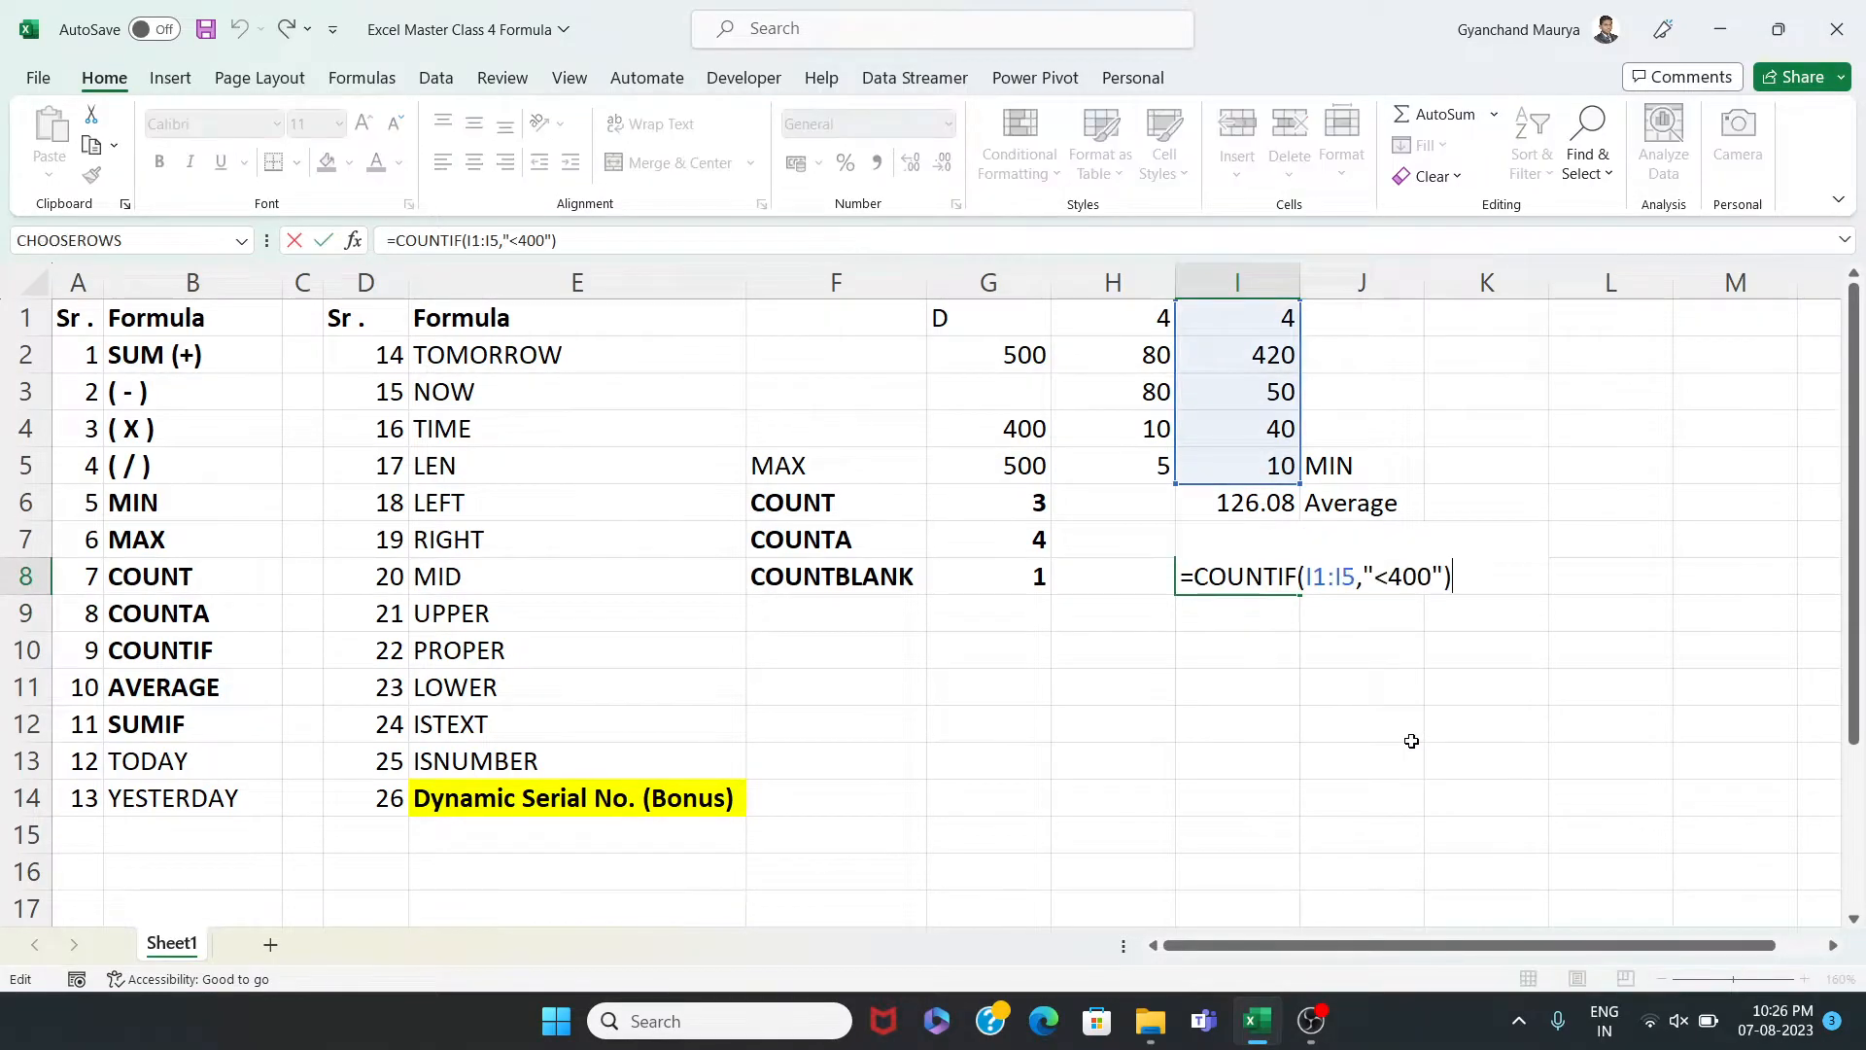
key(Escape)
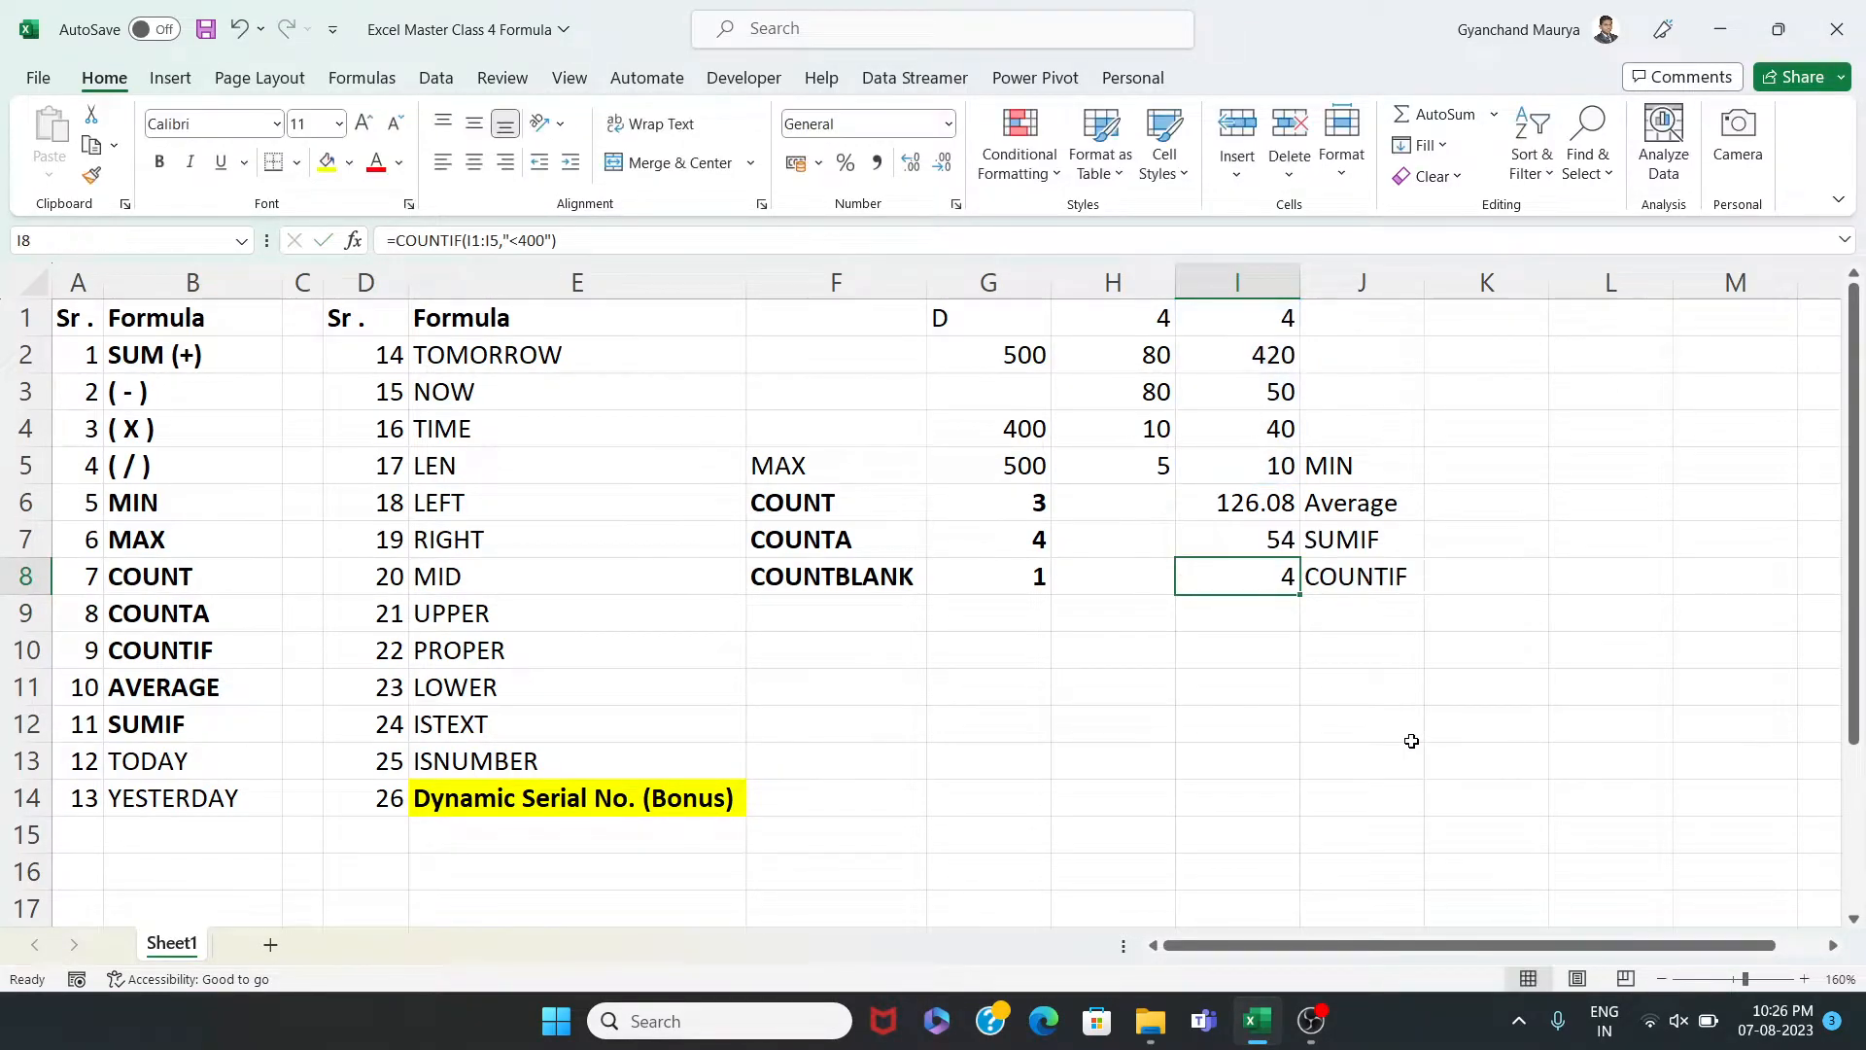
click(1261, 359)
click(1272, 322)
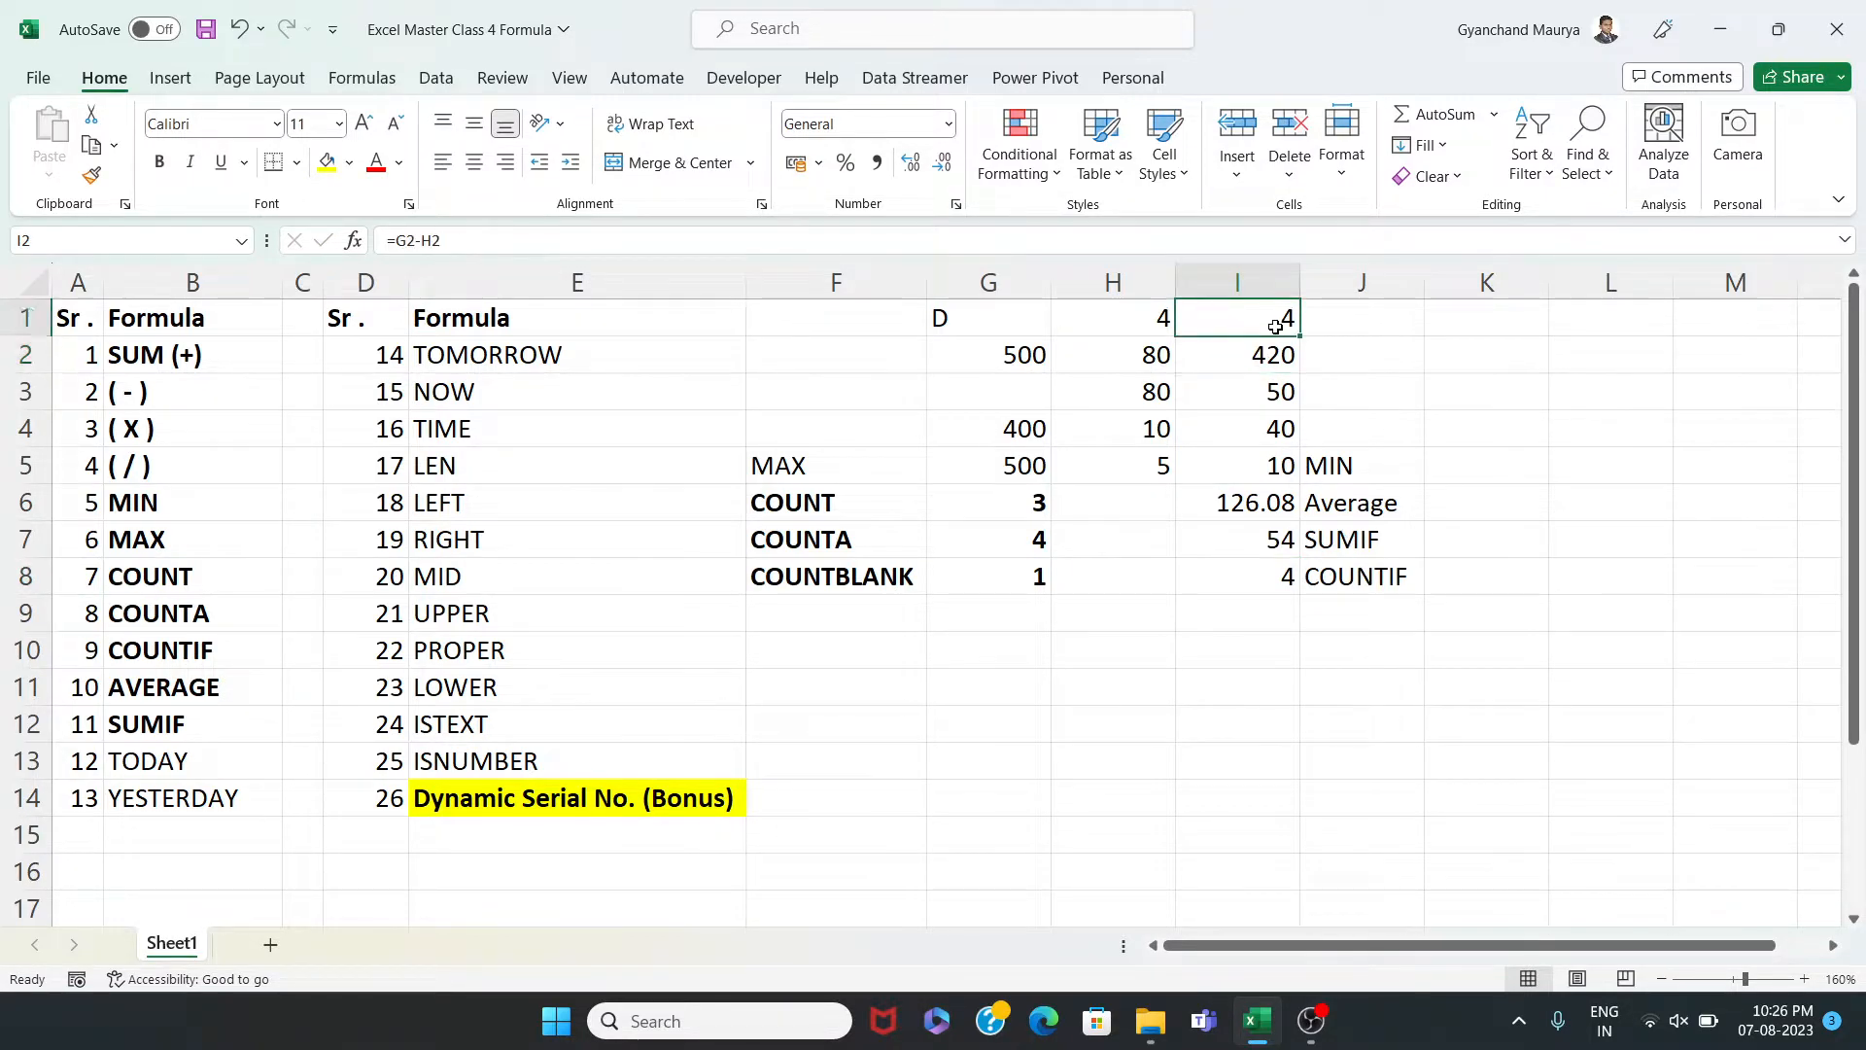
ctrl+click(1264, 399)
ctrl+click(1283, 428)
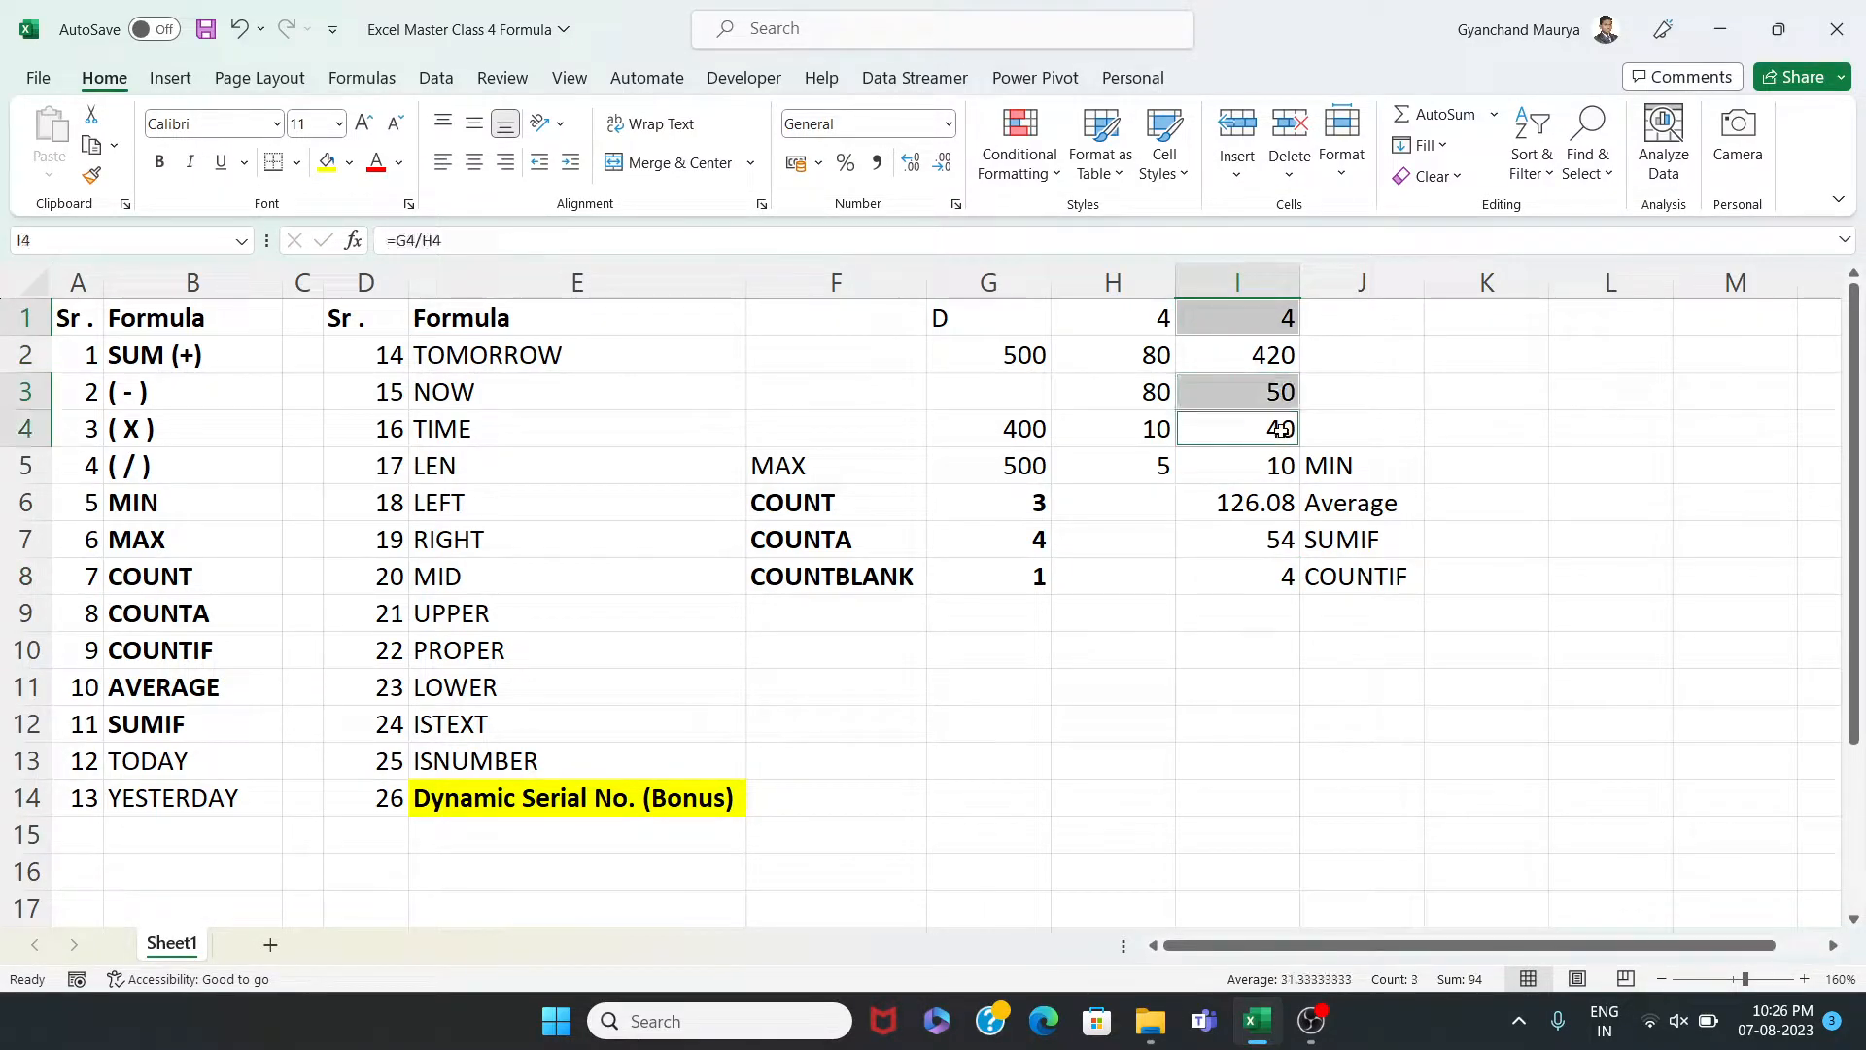
ctrl+click(1284, 470)
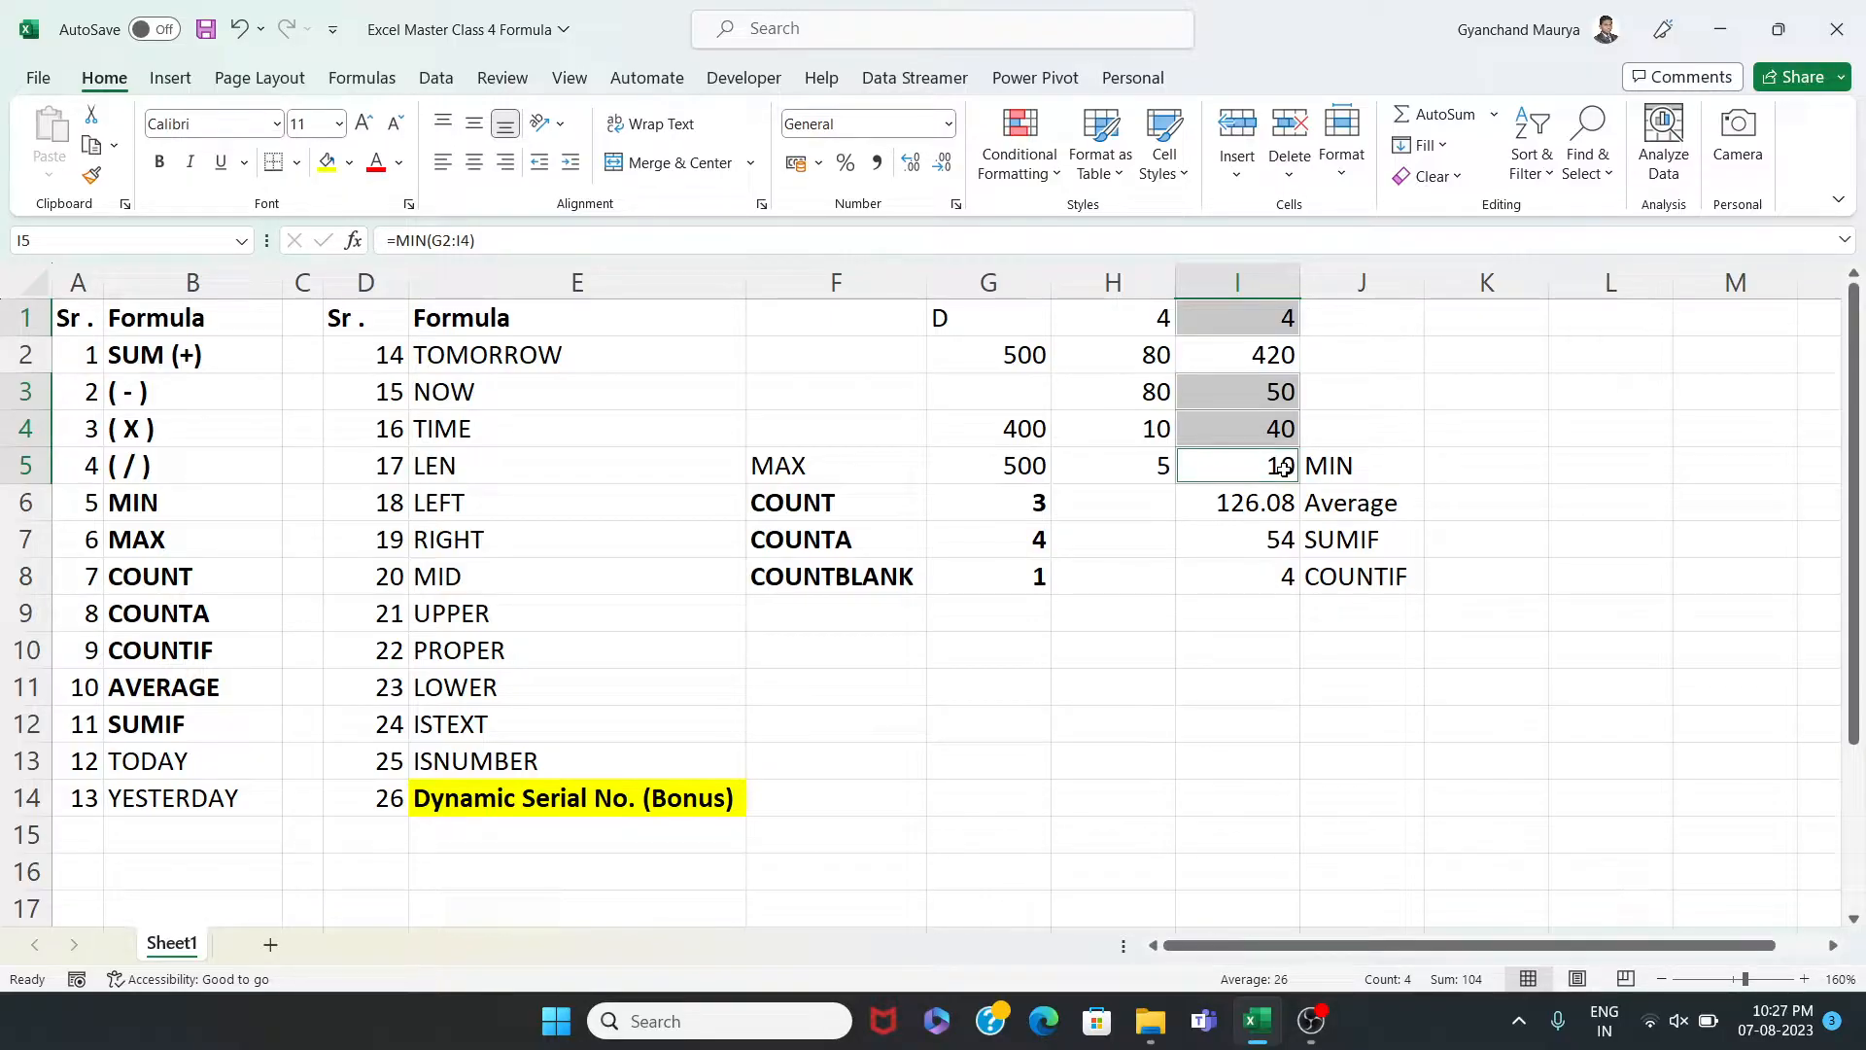
click(1258, 575)
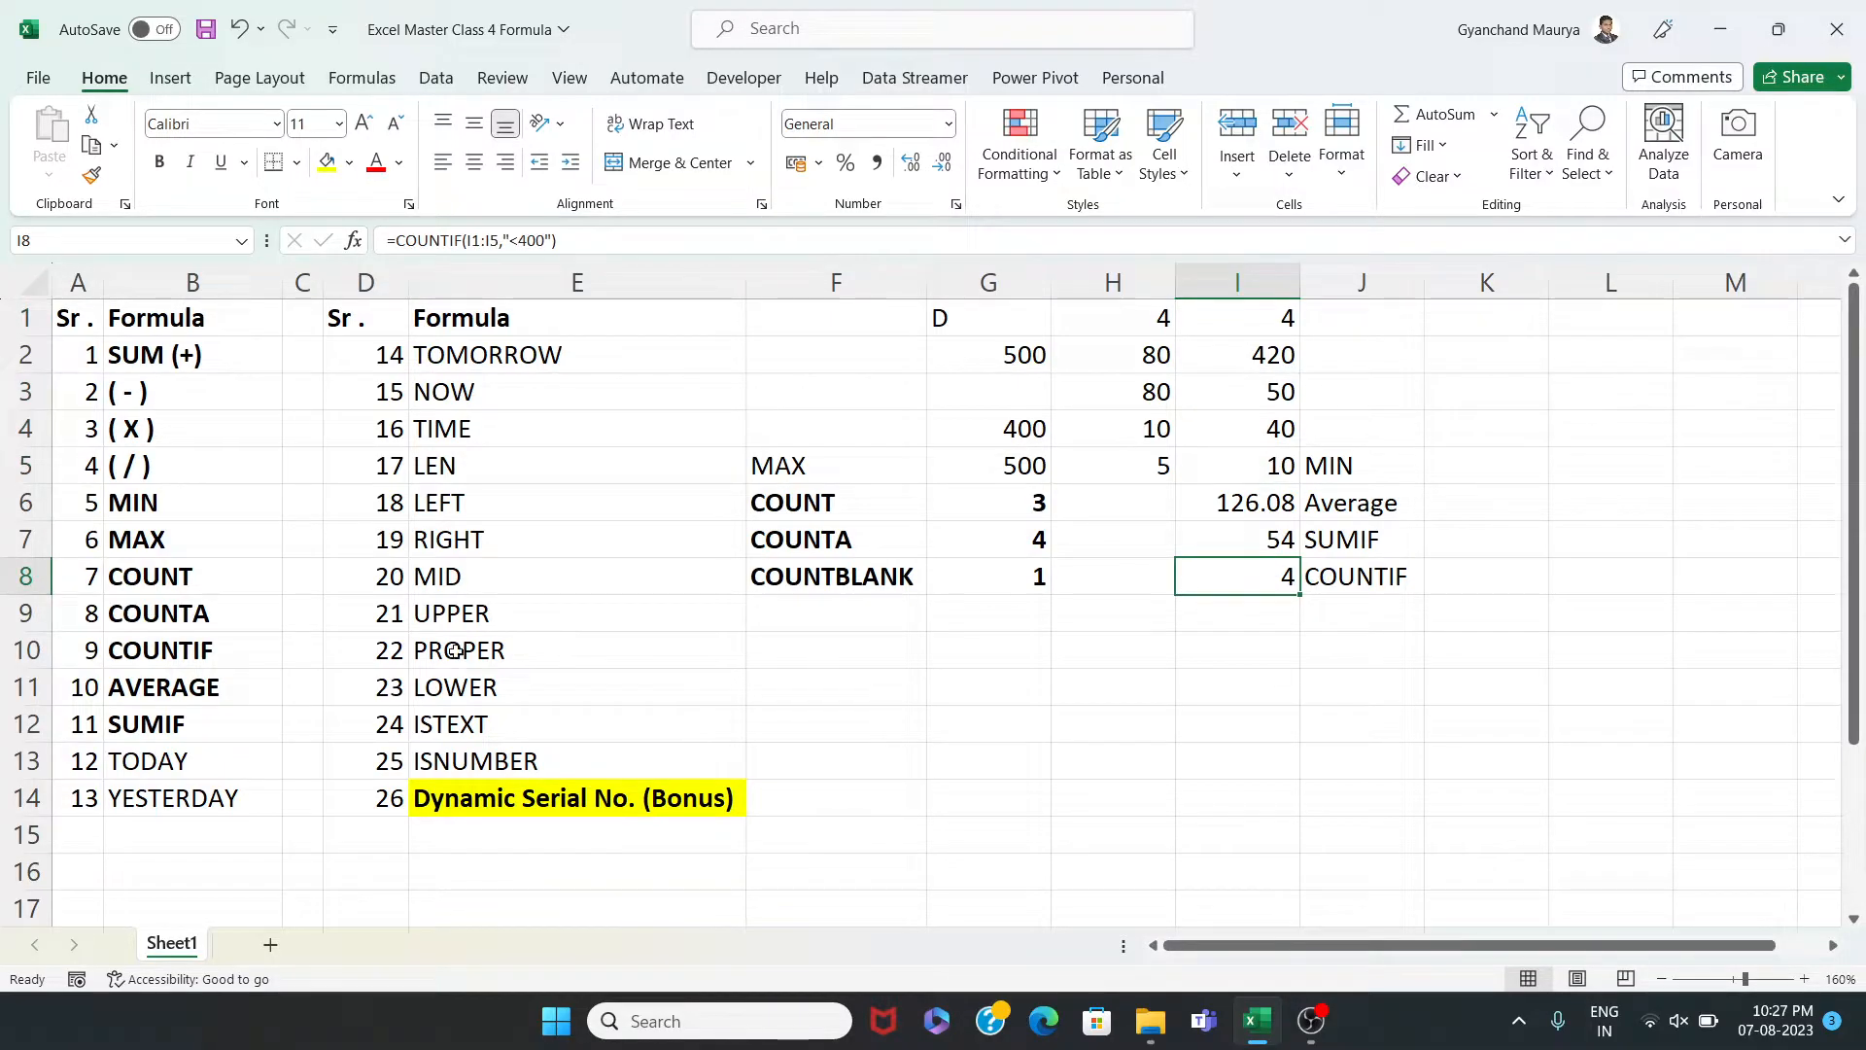
Enter the fixed date 7-8-2023 in cell H10 as a comparison for the TODAY formula
click(215, 656)
click(187, 749)
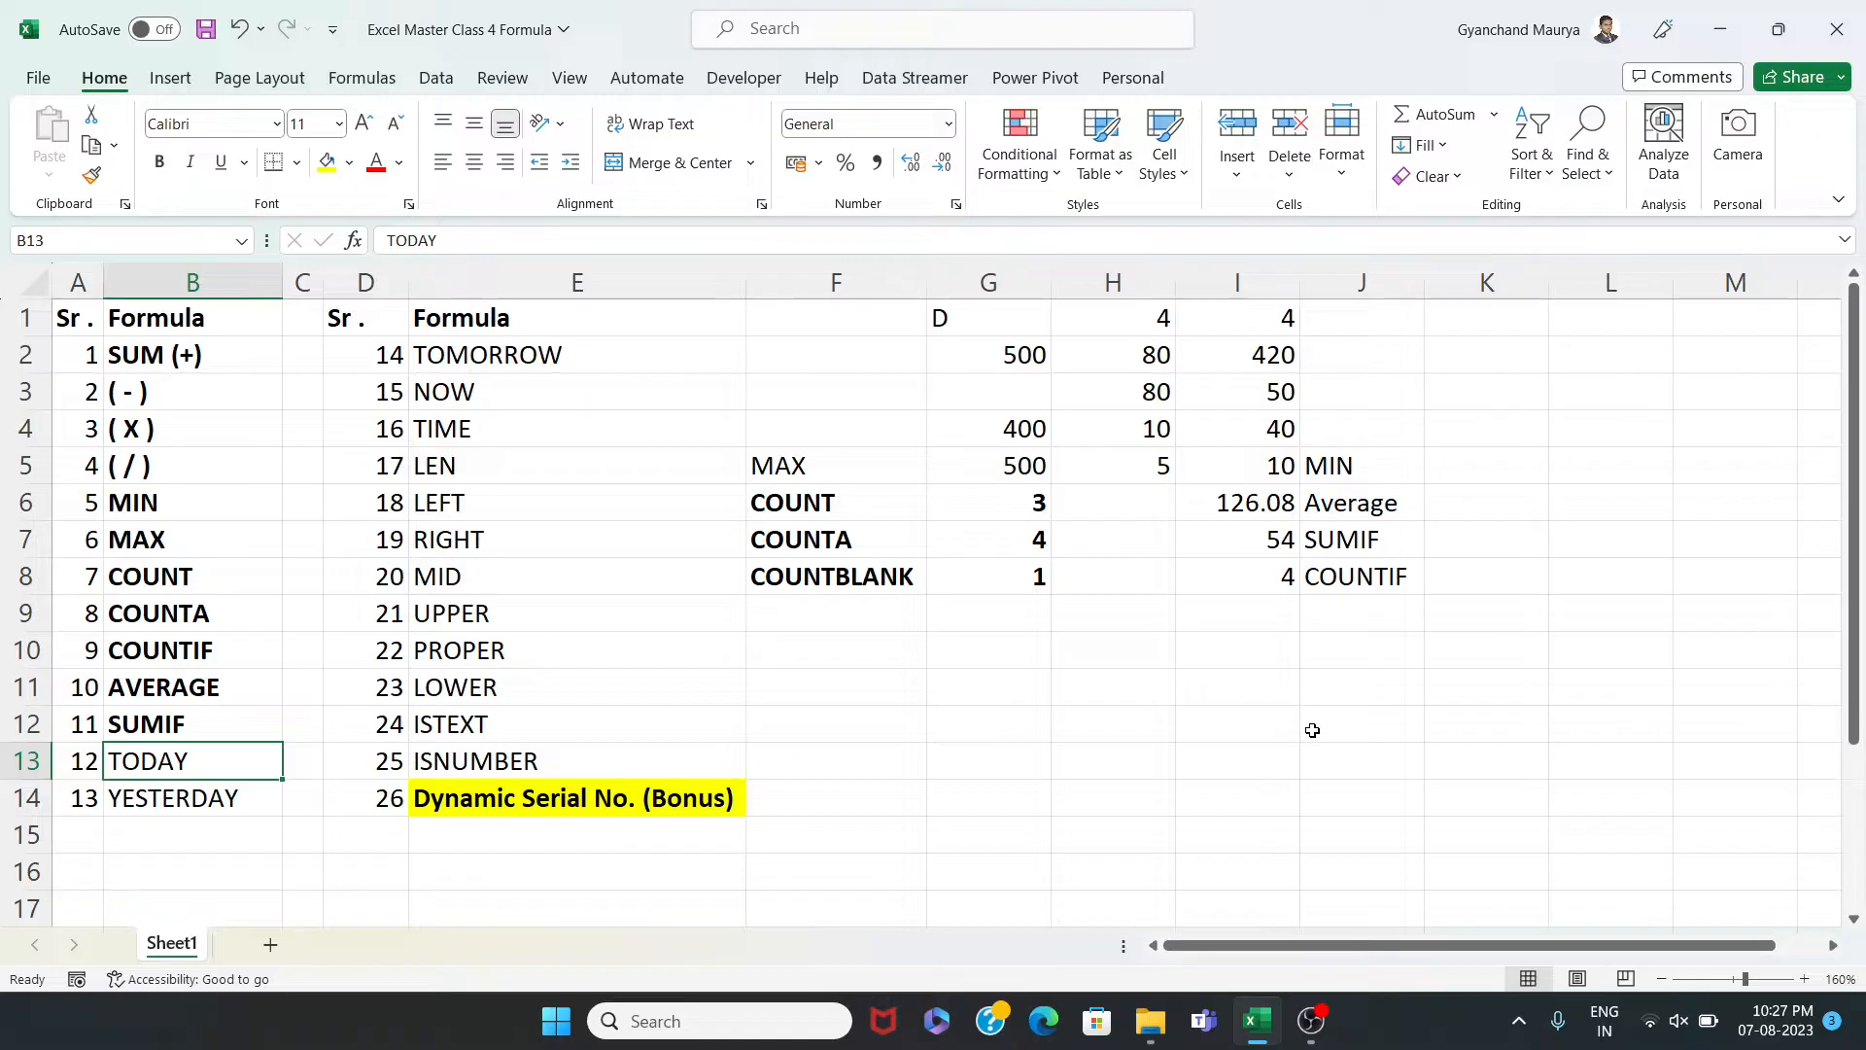
click(1088, 663)
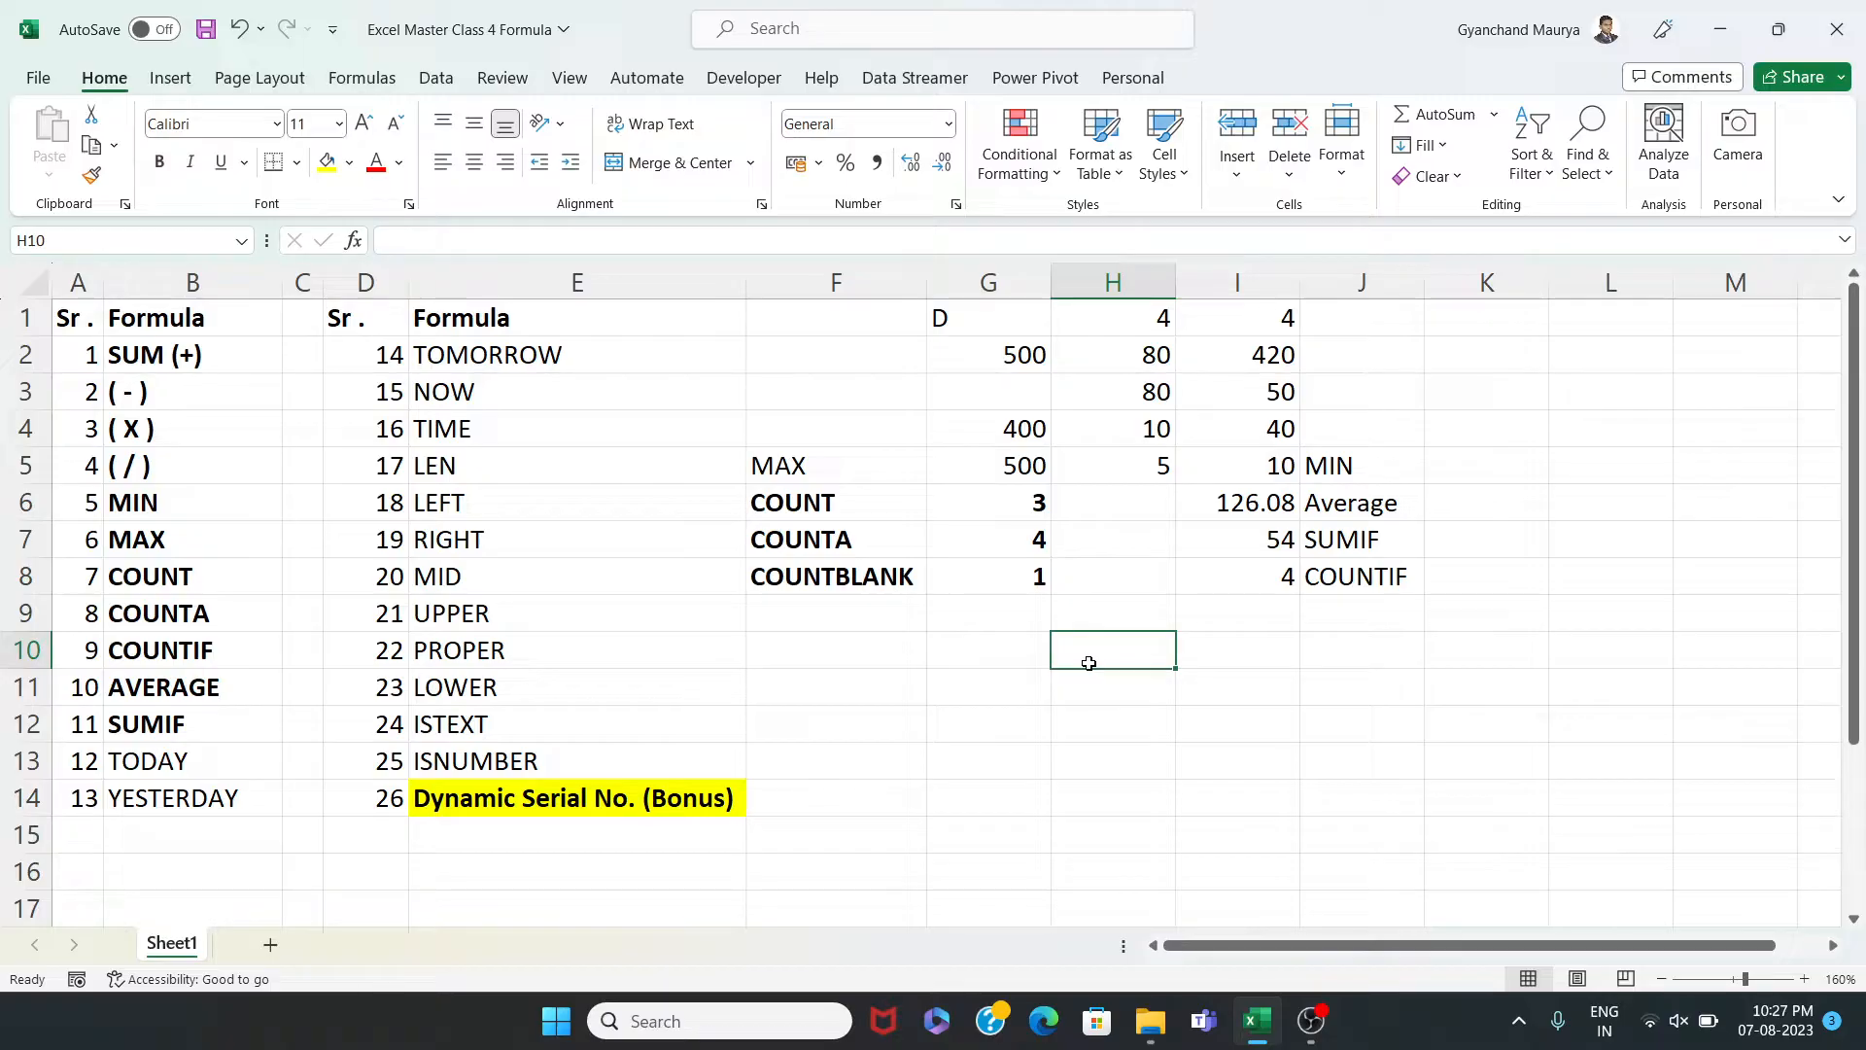
text(7-08)
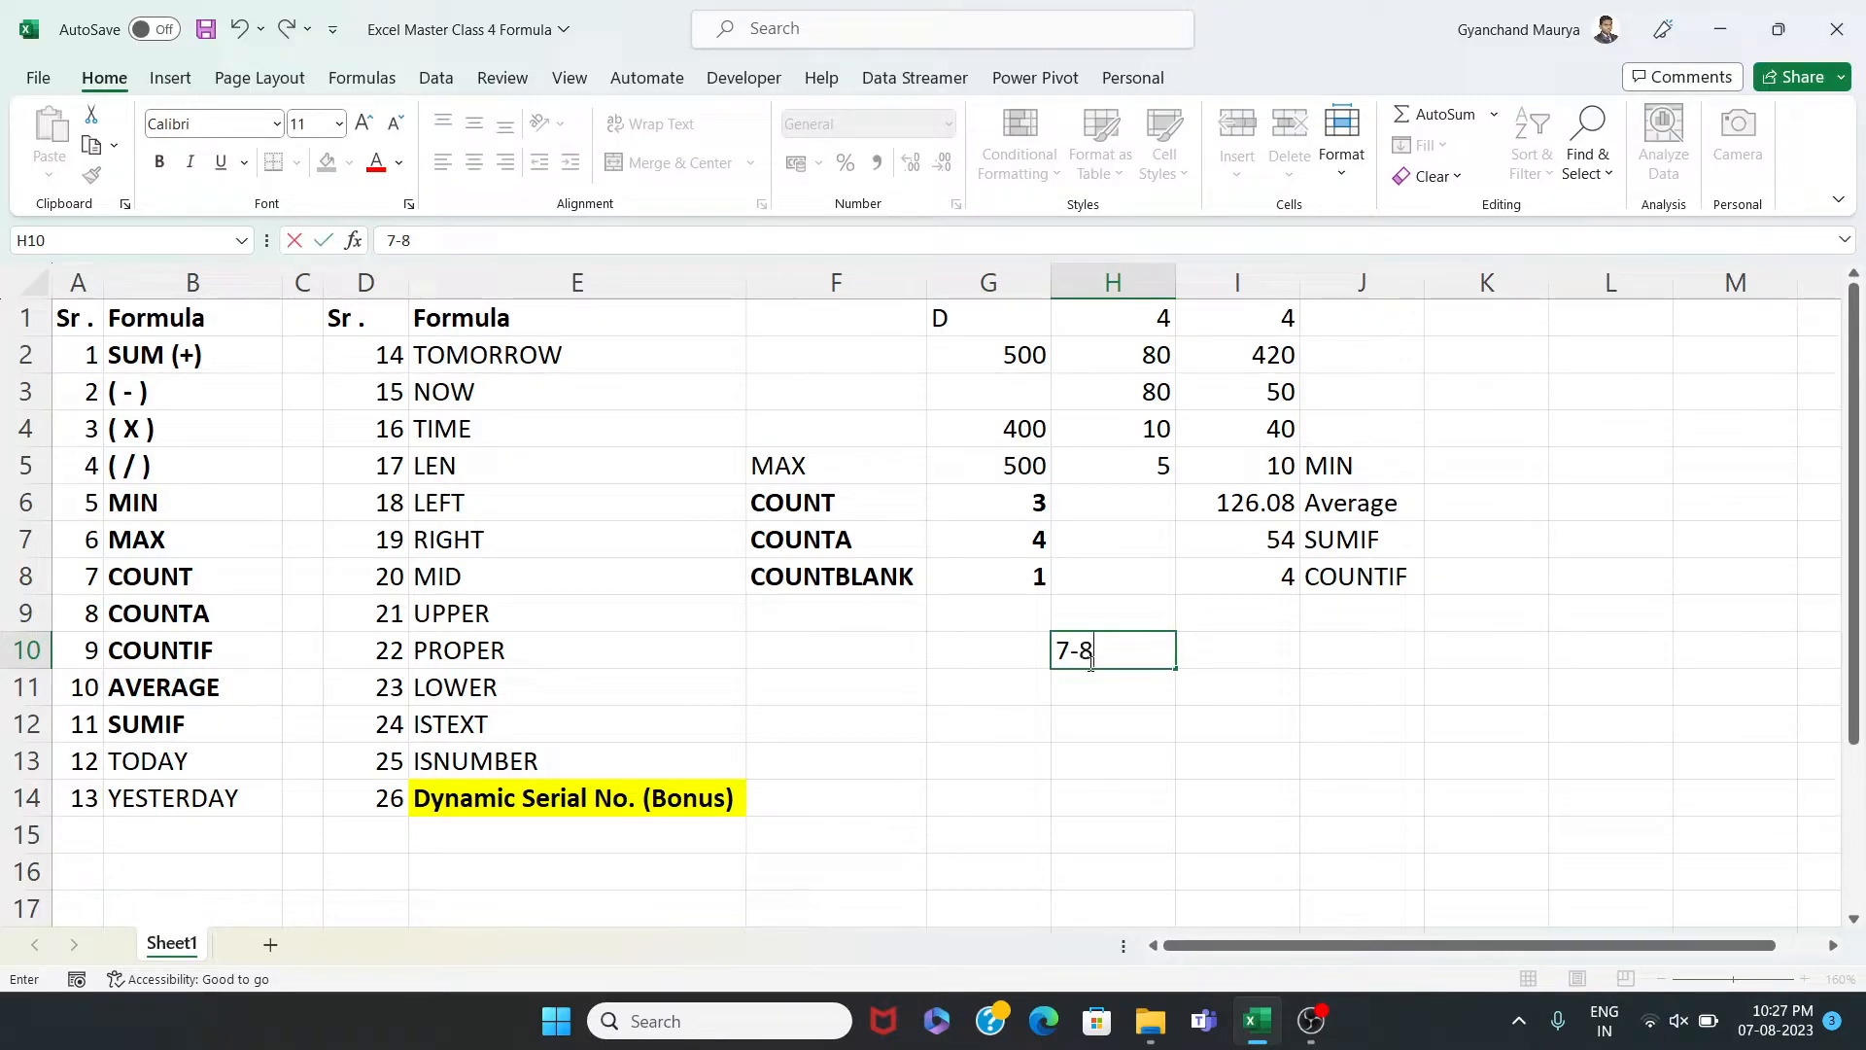
text(-2023)
key(Return)
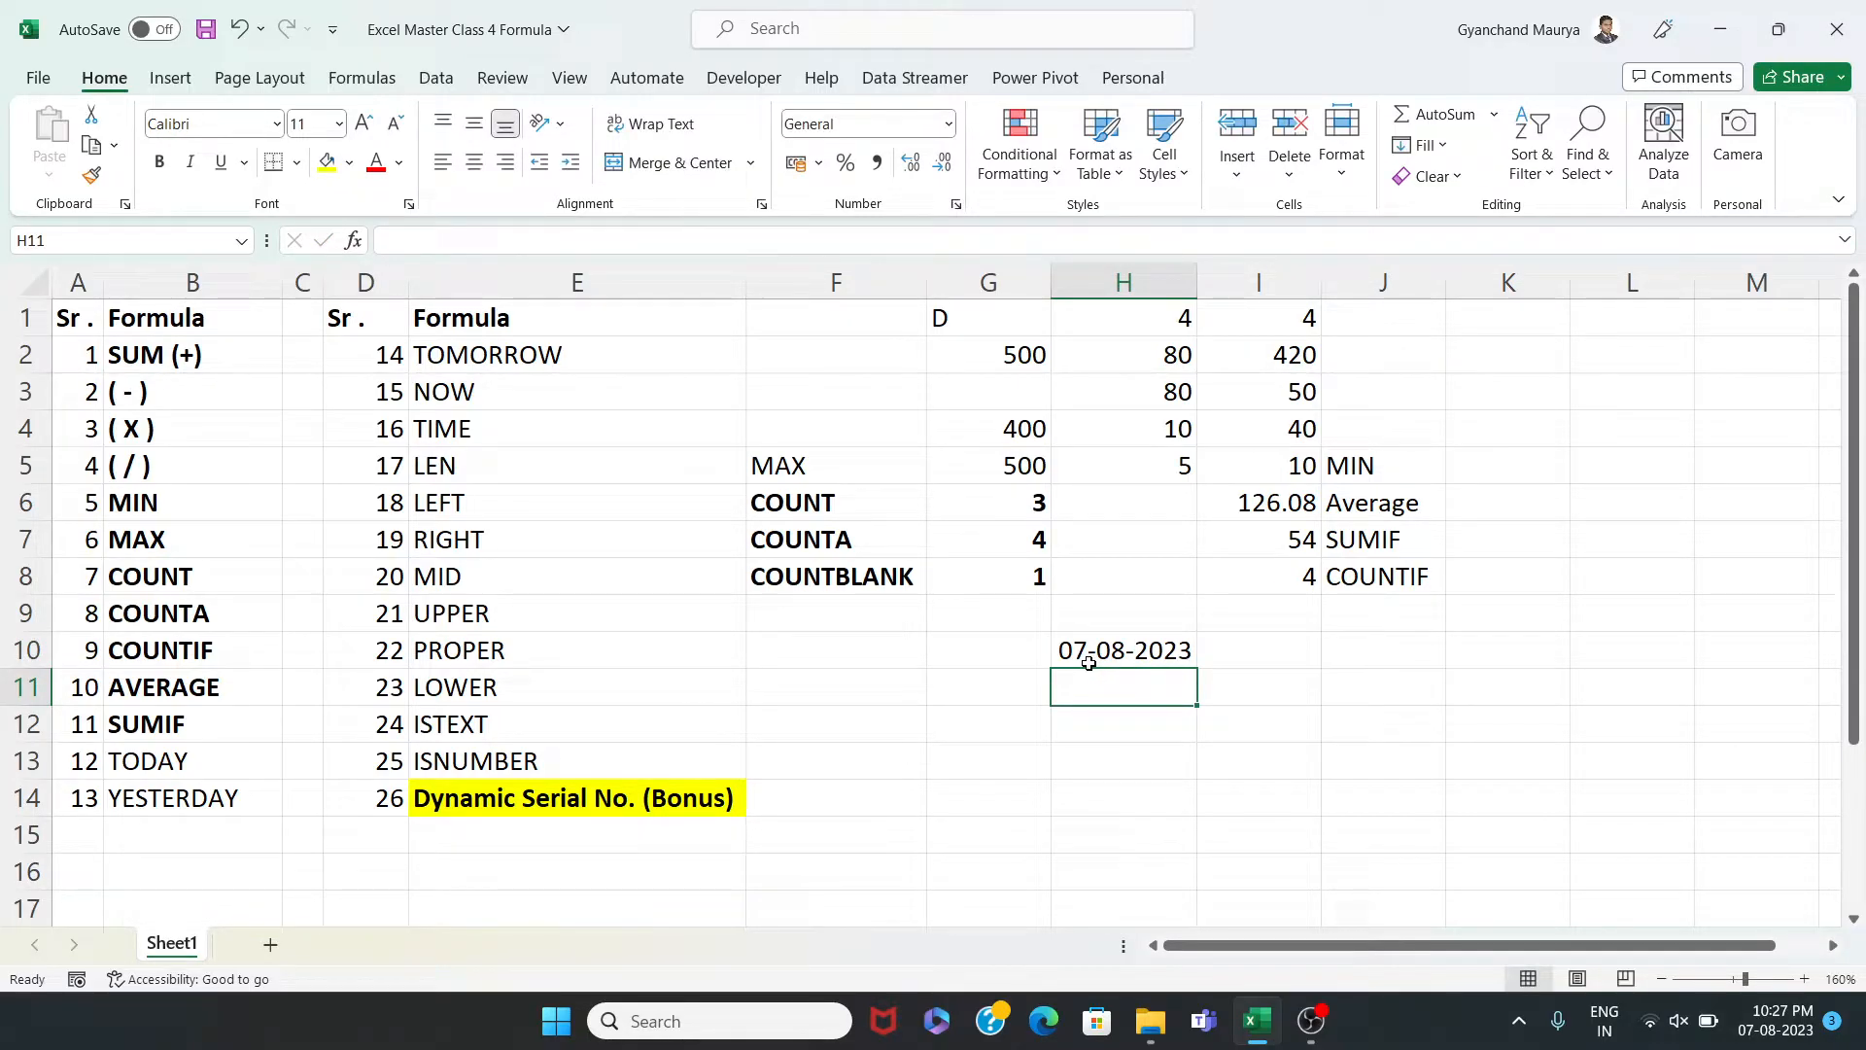
Enter the formula =TODAY() in cell H11, below the manually entered date
click(1155, 648)
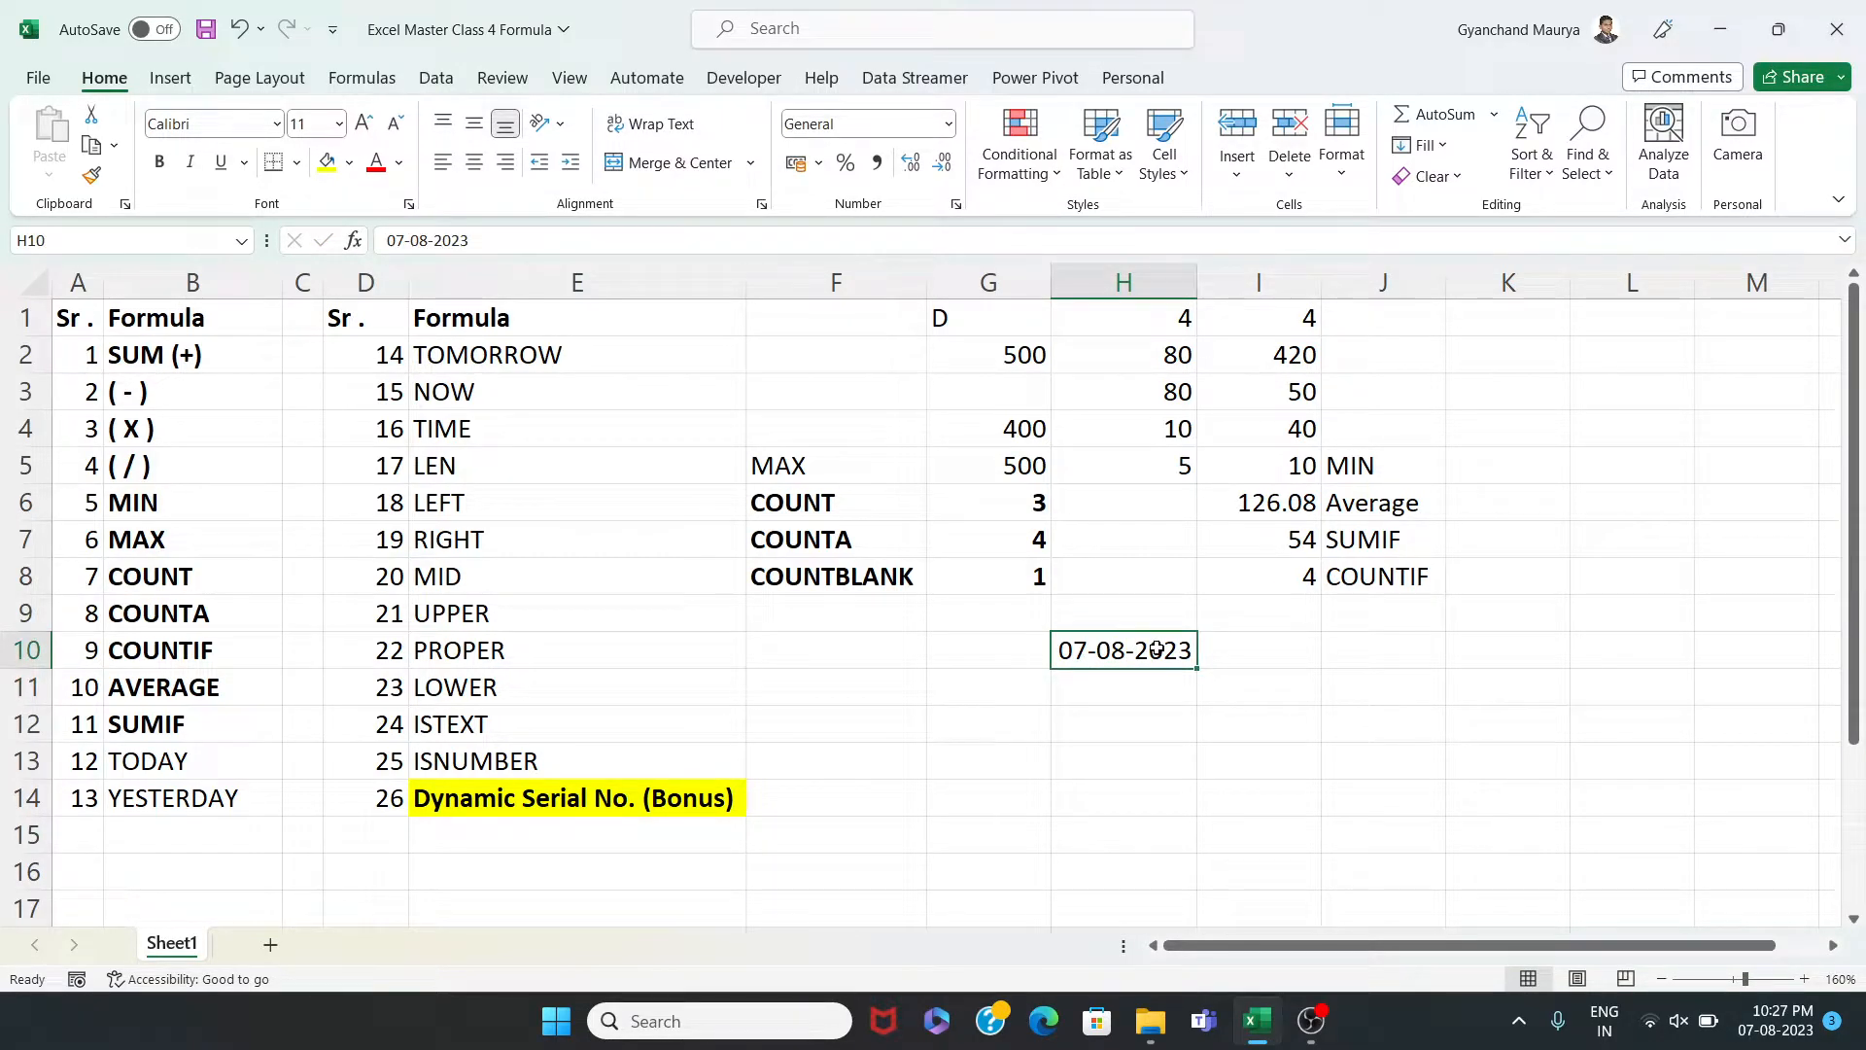
click(1251, 703)
click(1145, 661)
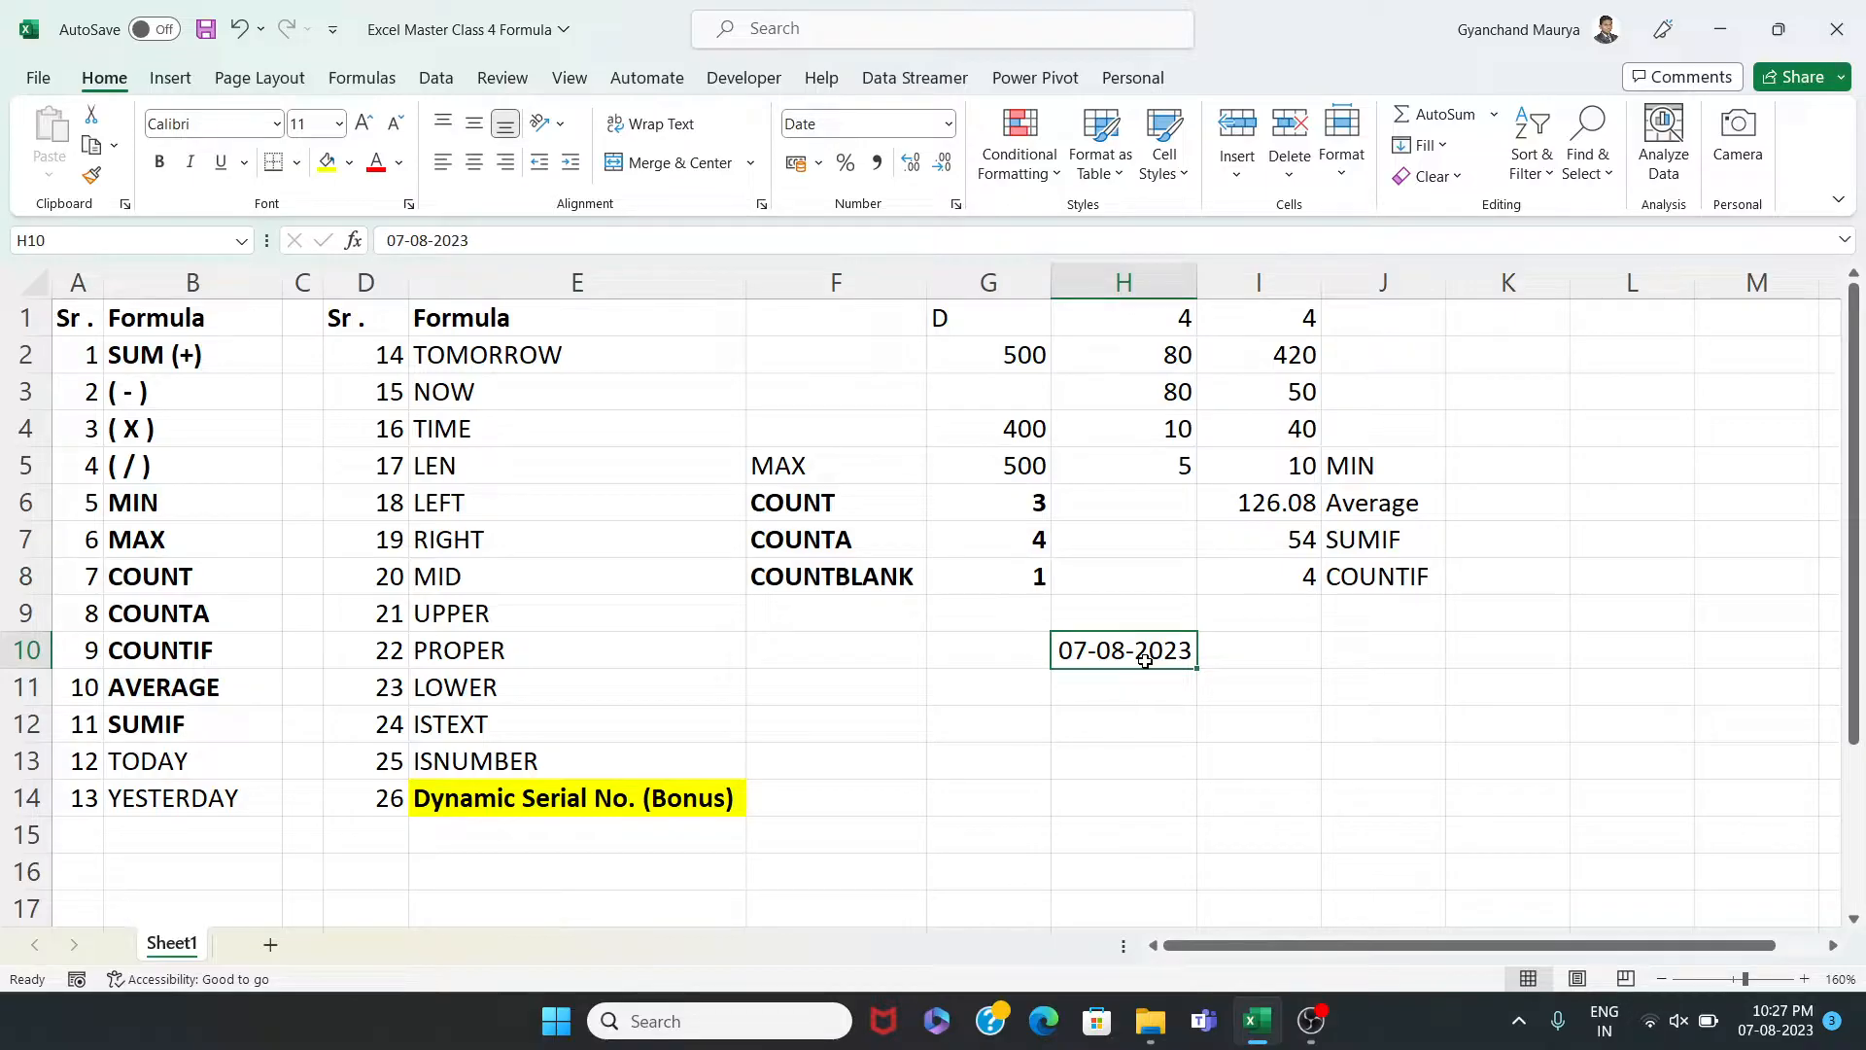
key(Return)
text(=T)
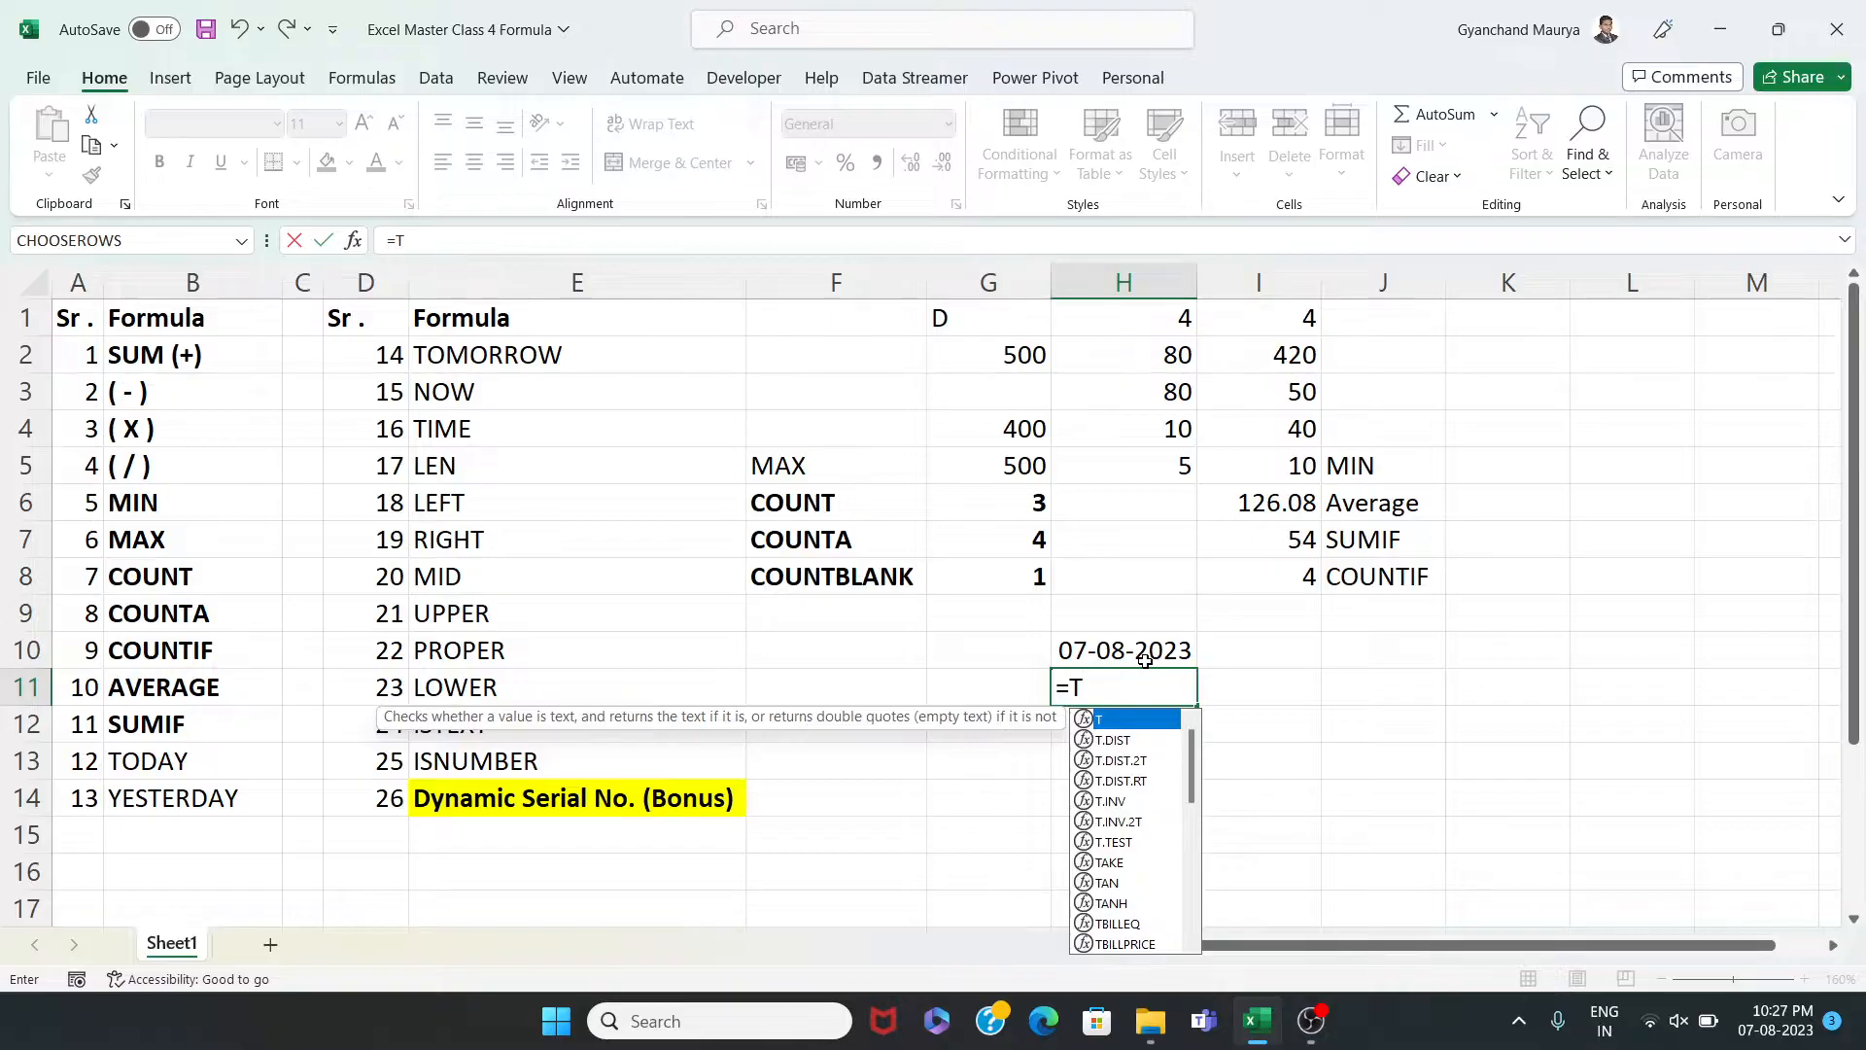
text(ODAY()
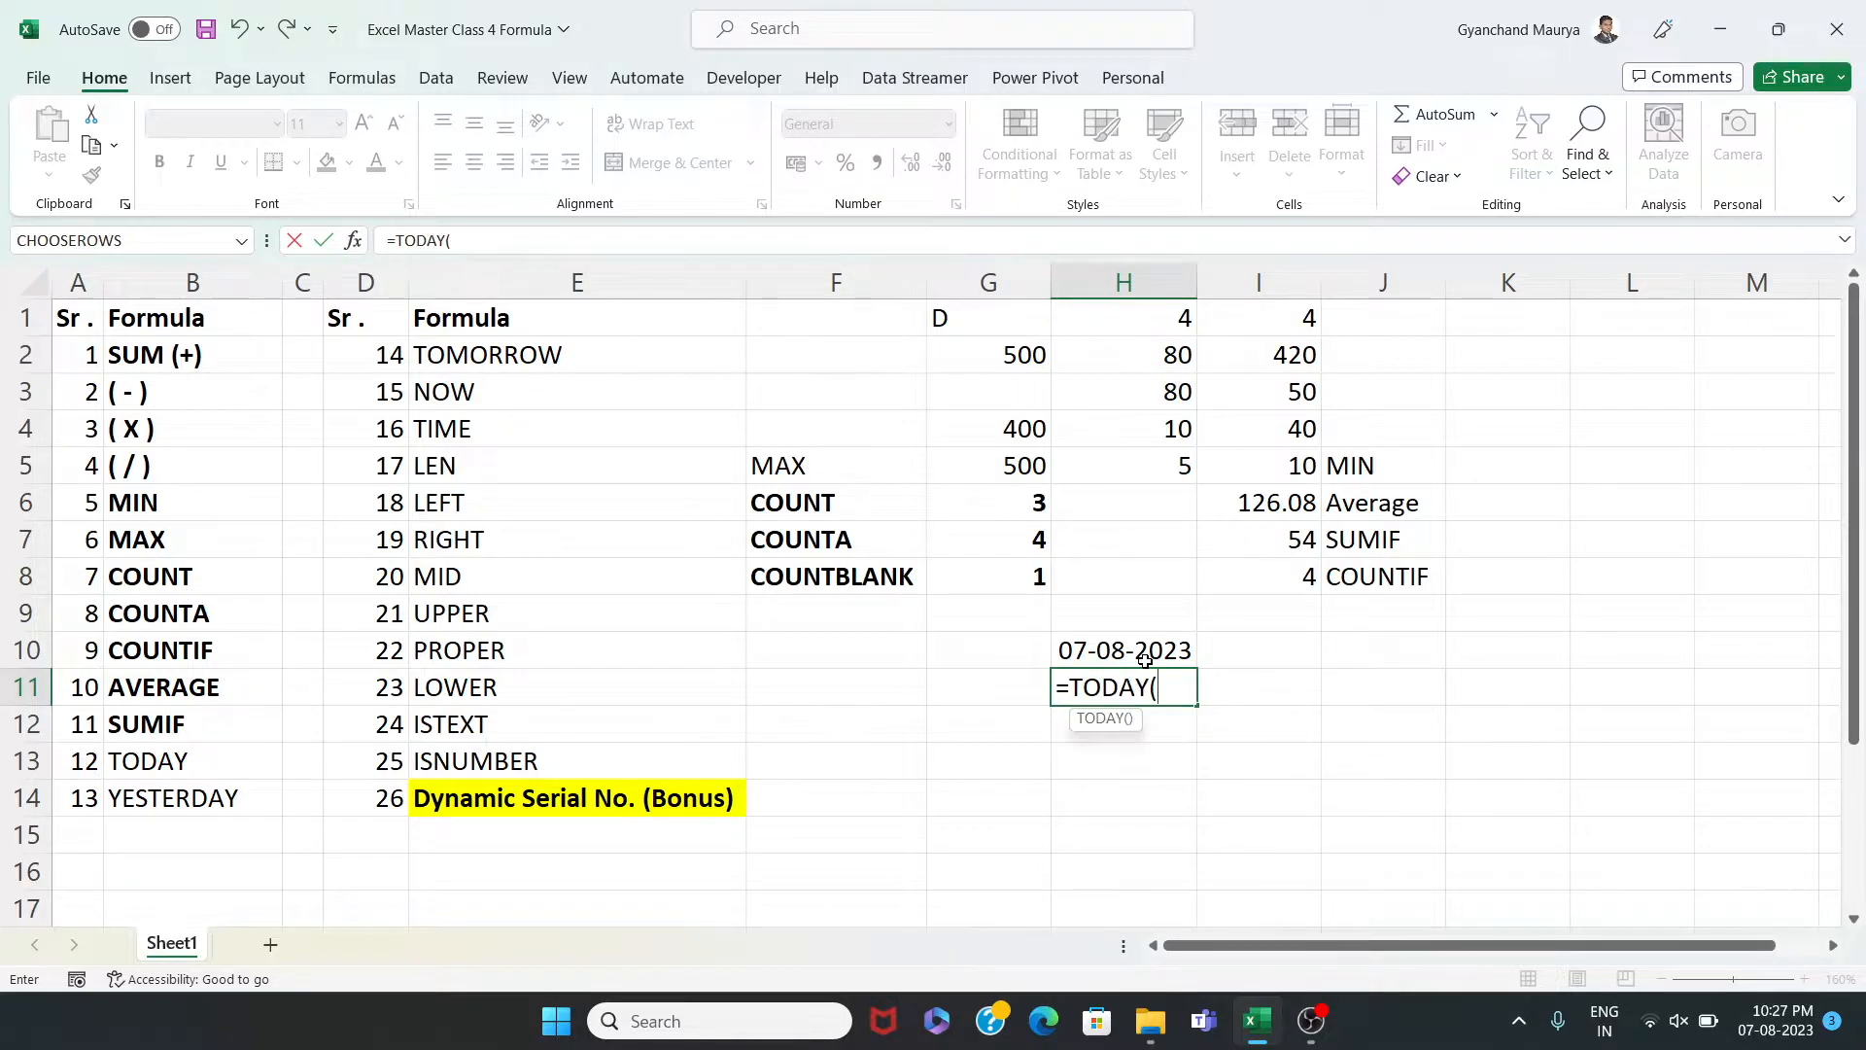
key(Return)
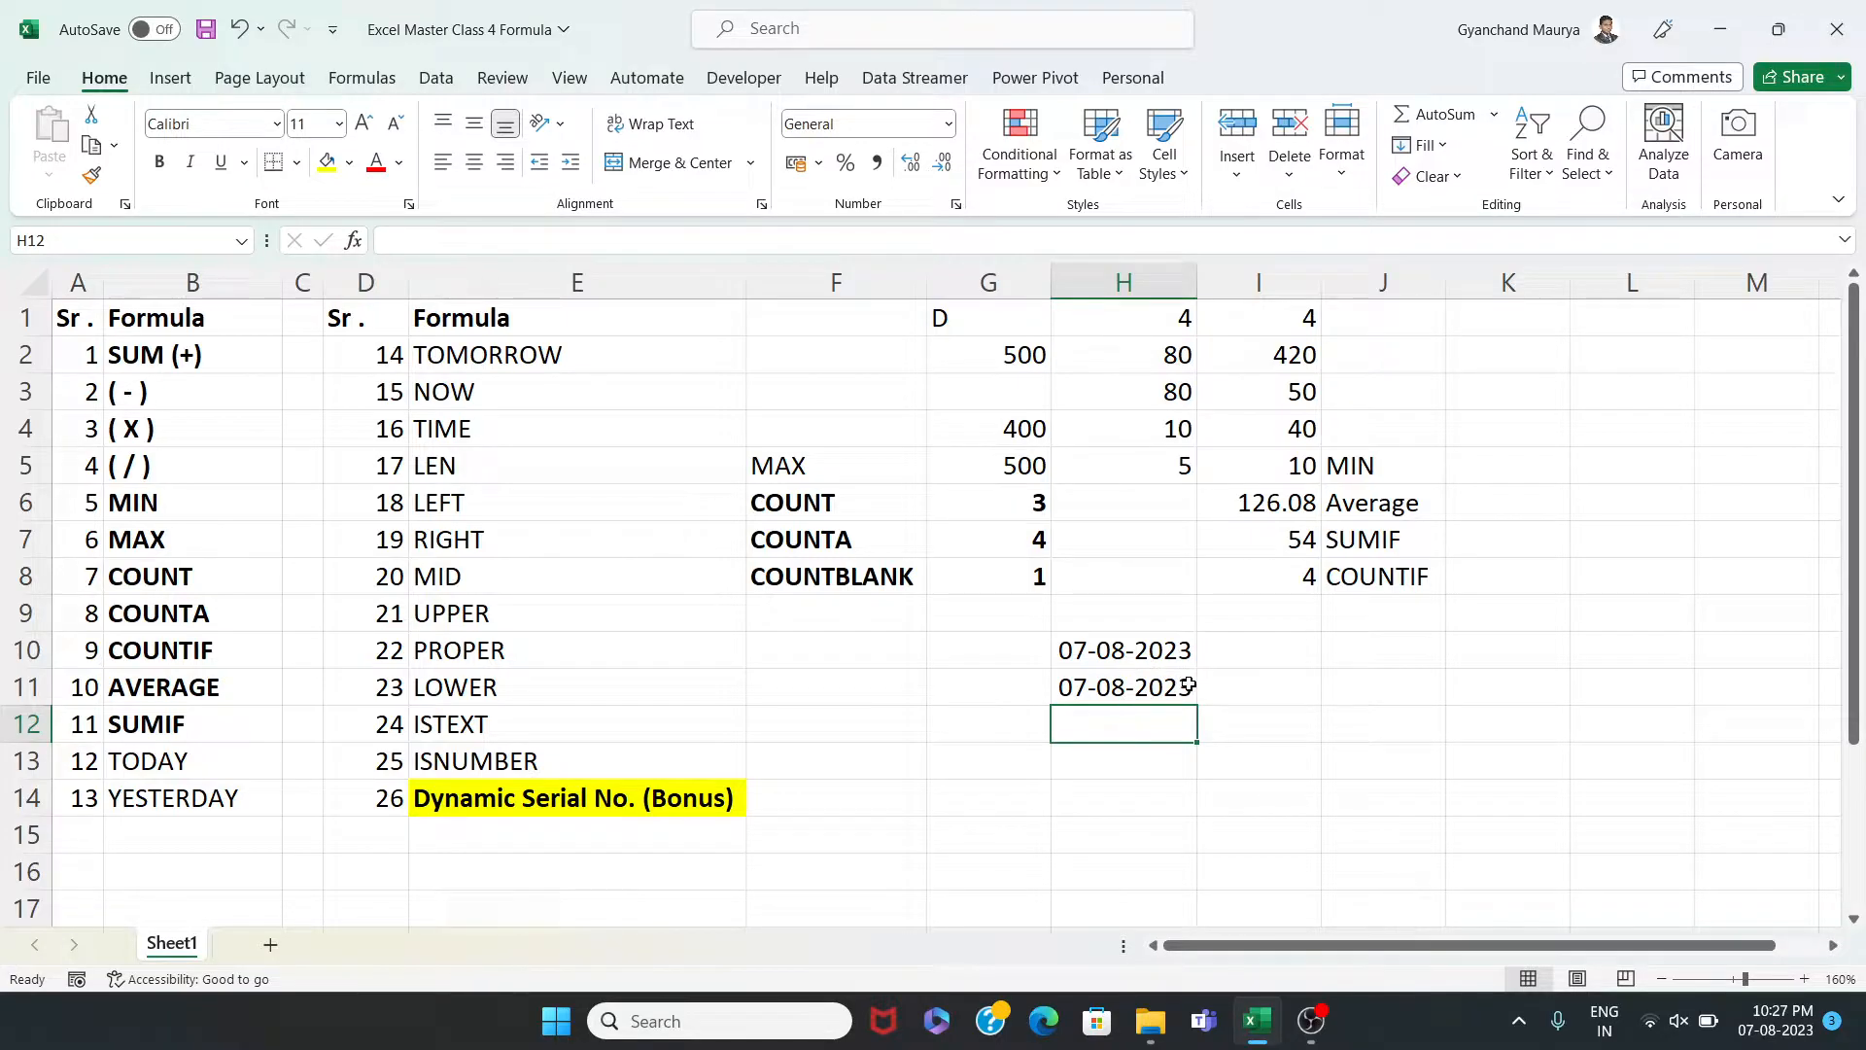
Save the workbook and compare the TODAY formula in cell H11 with the fixed date in cell H10
click(1230, 688)
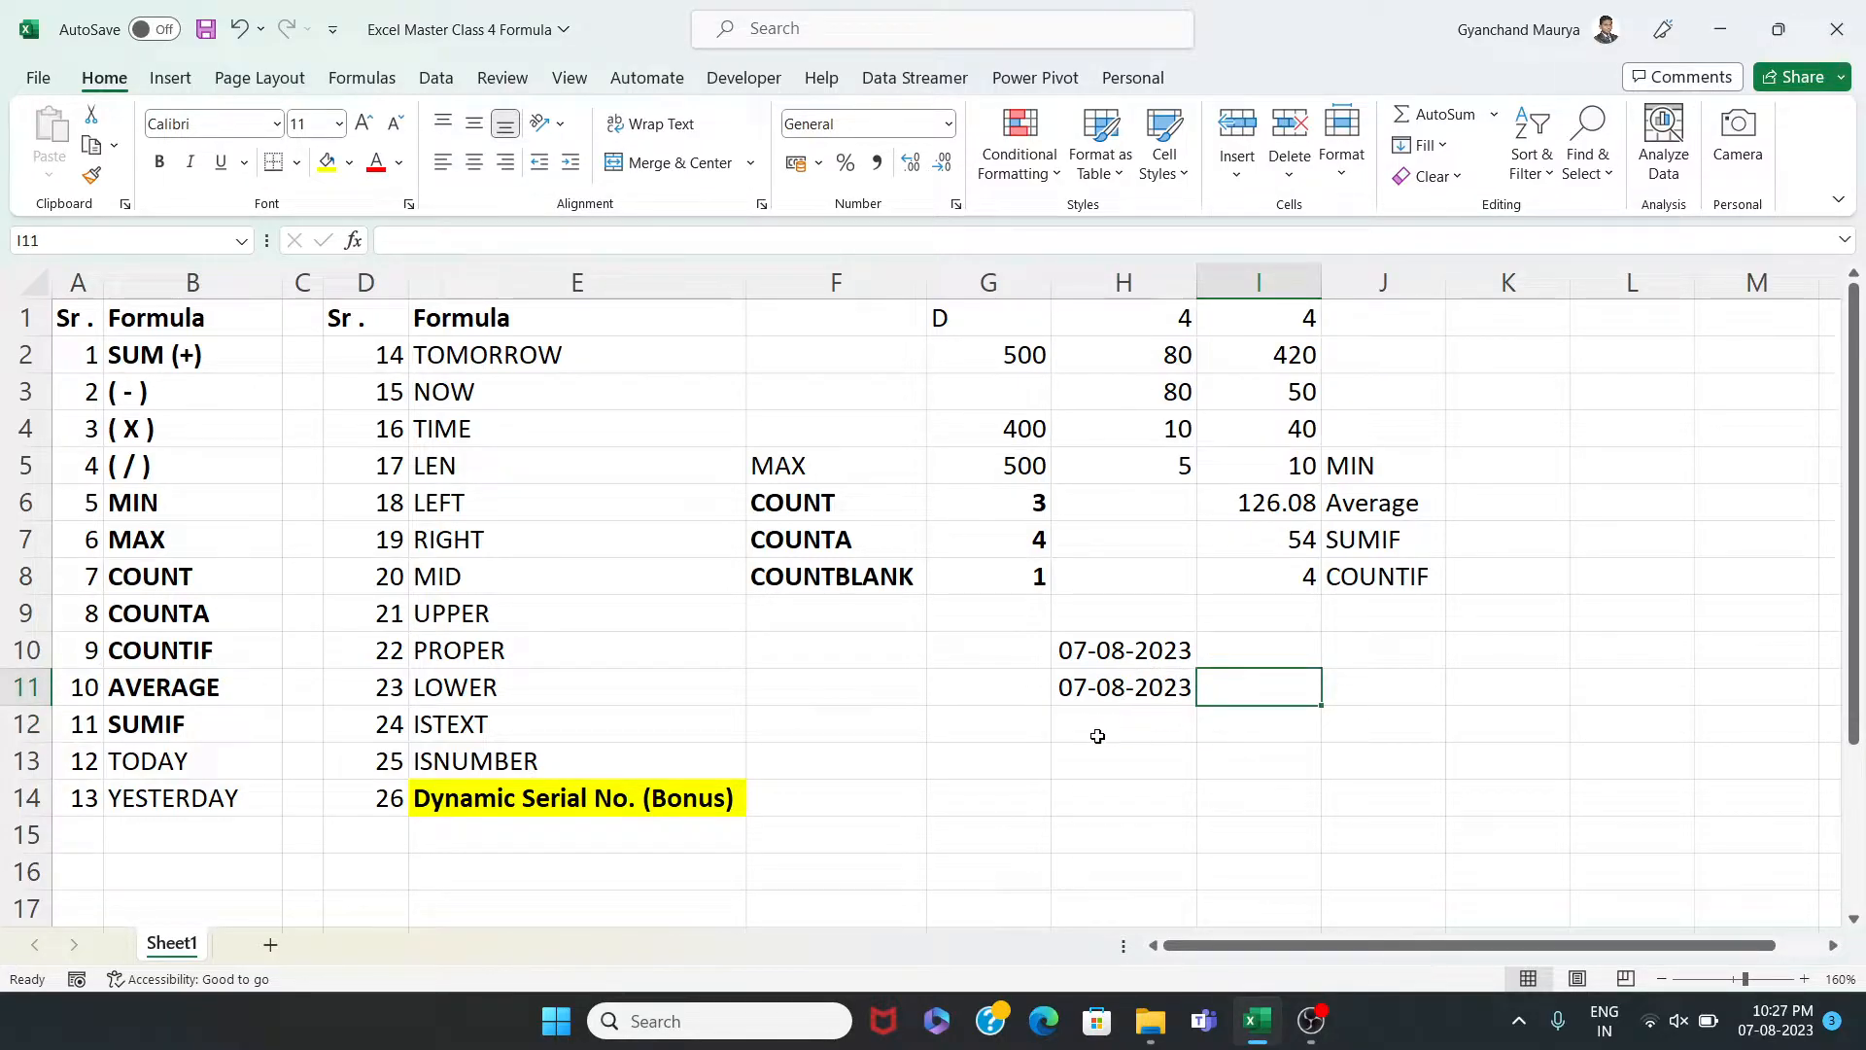
key(ctrl+s)
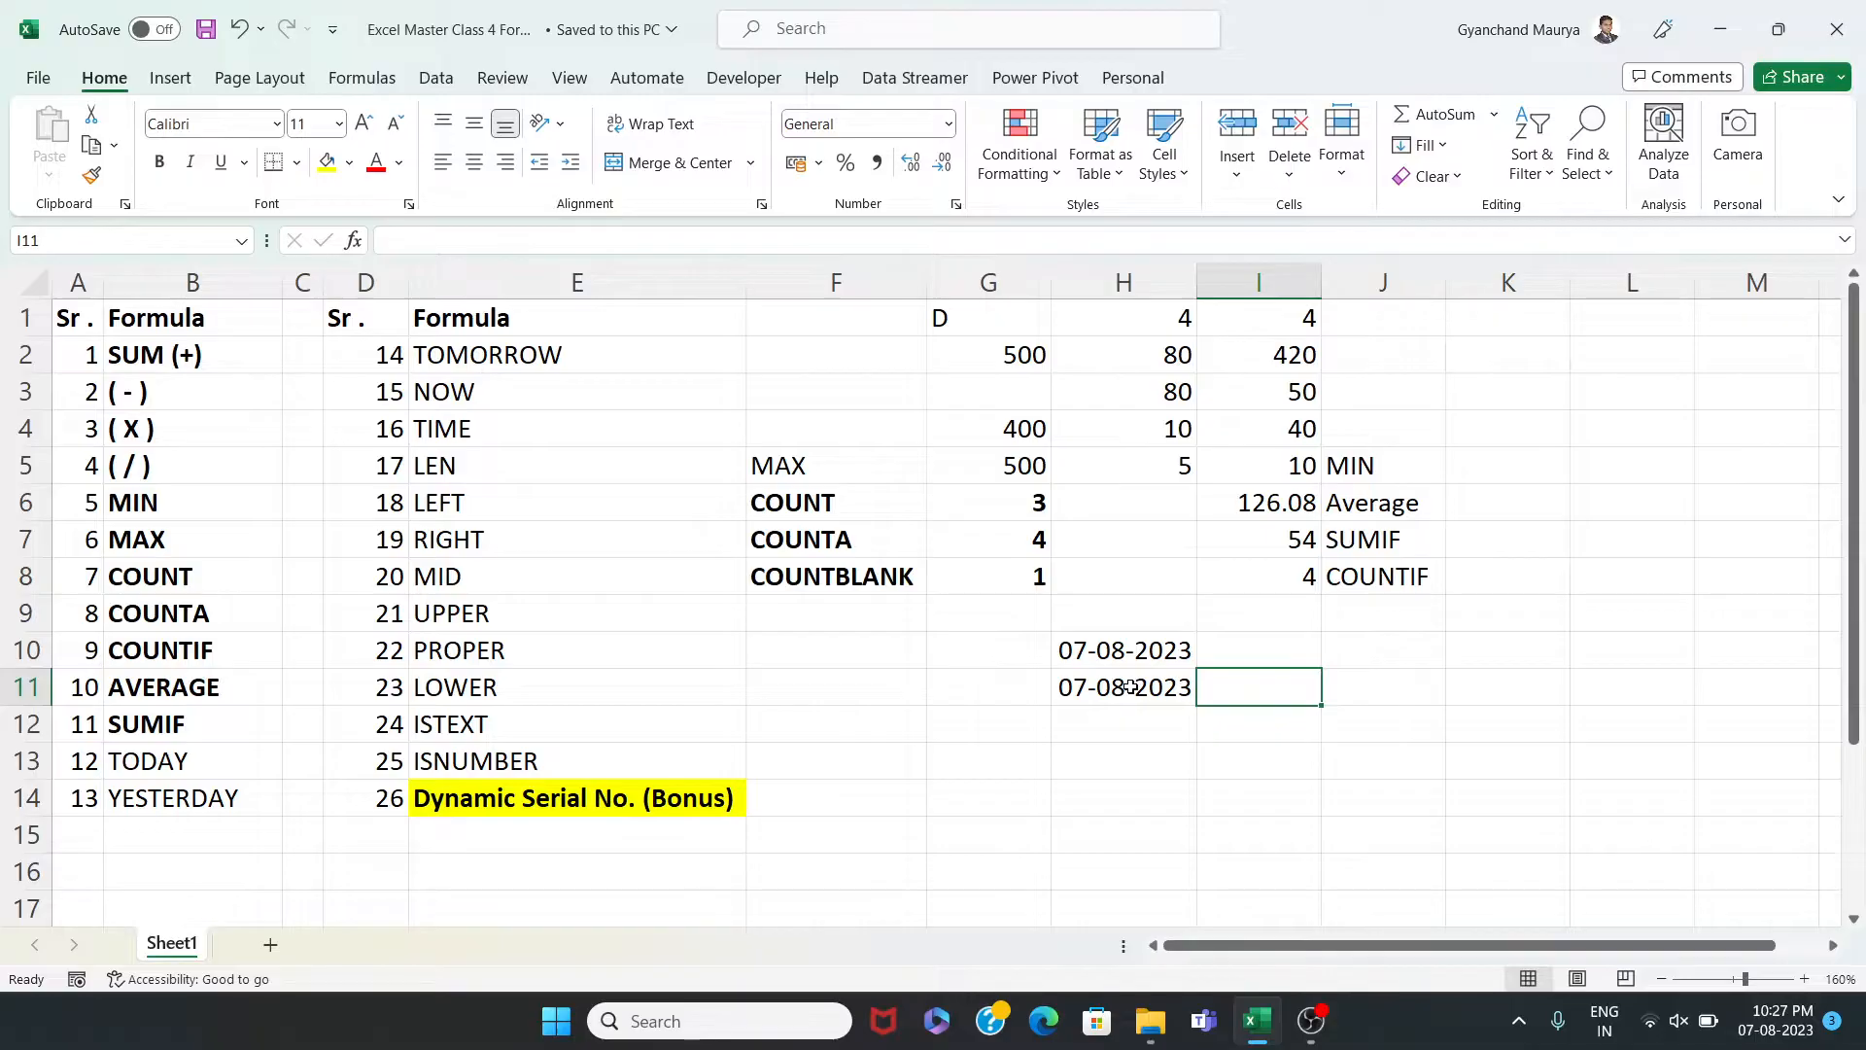
click(1130, 686)
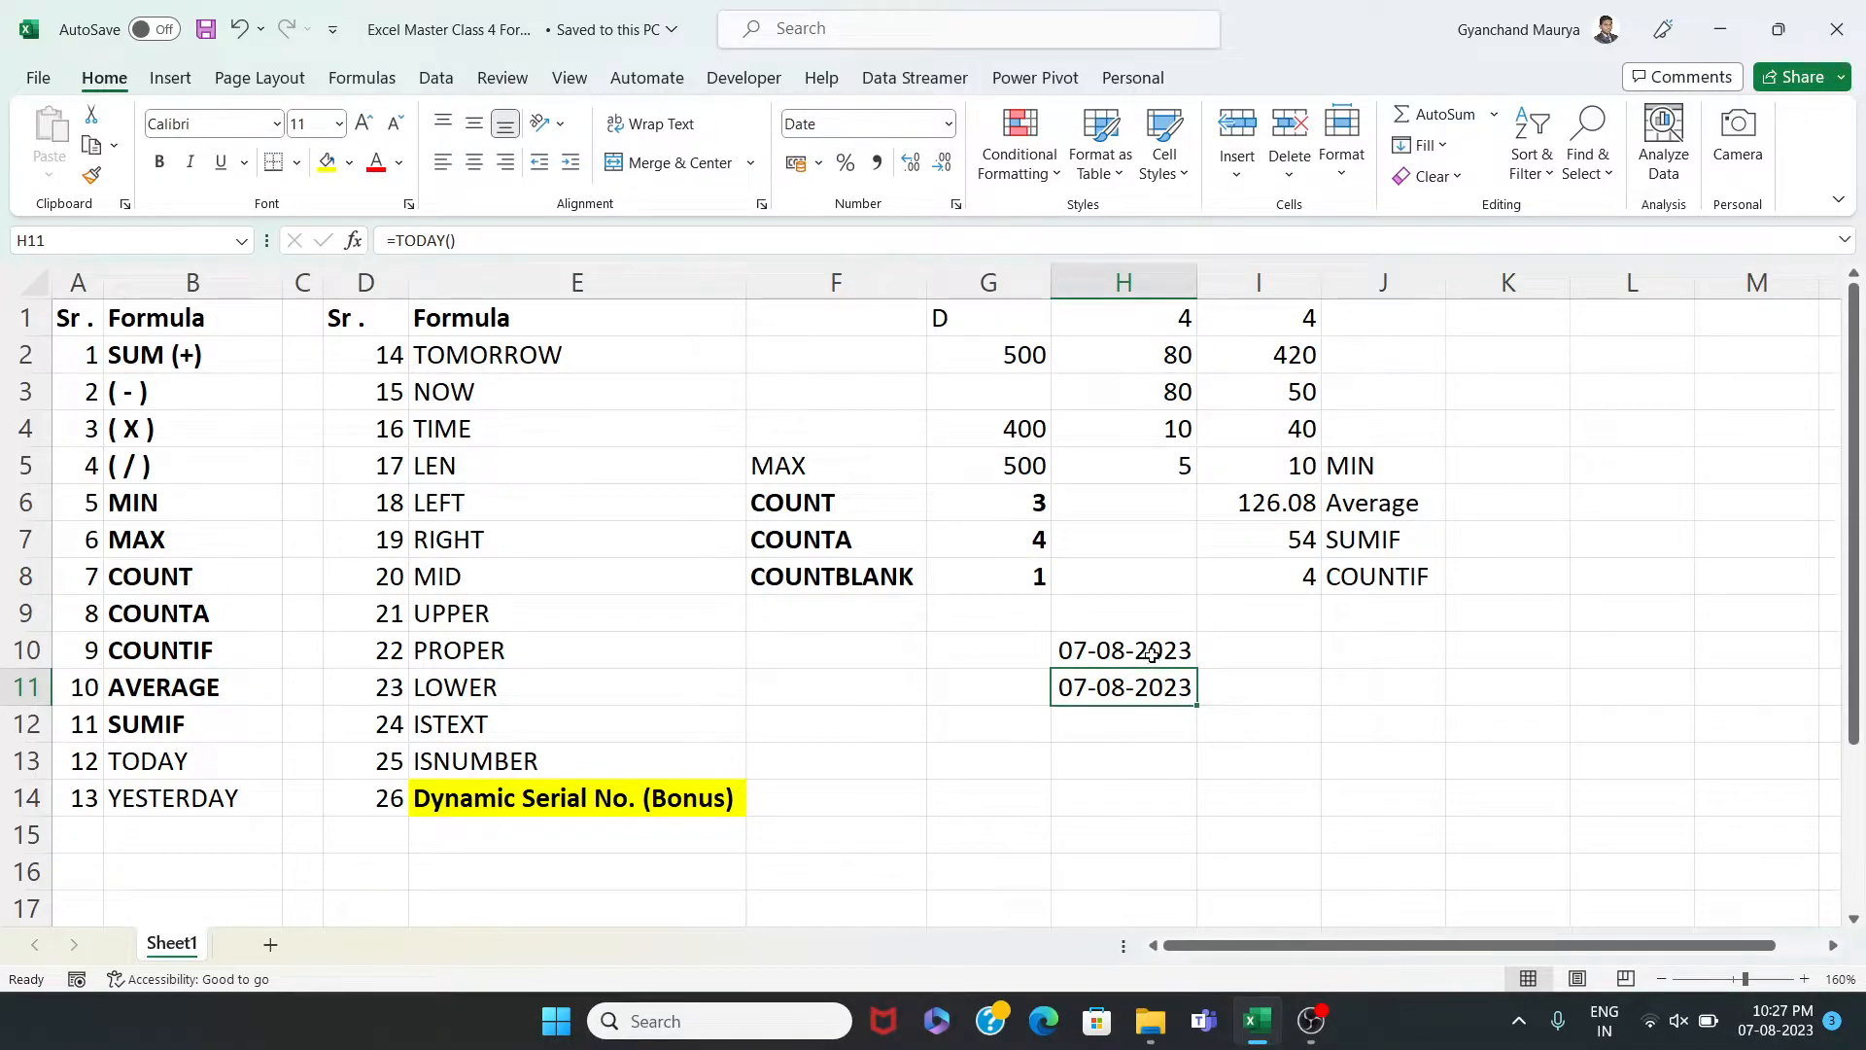
click(1152, 650)
click(1141, 688)
Enter the label TODAY in cell G11, beside the date formula
click(998, 691)
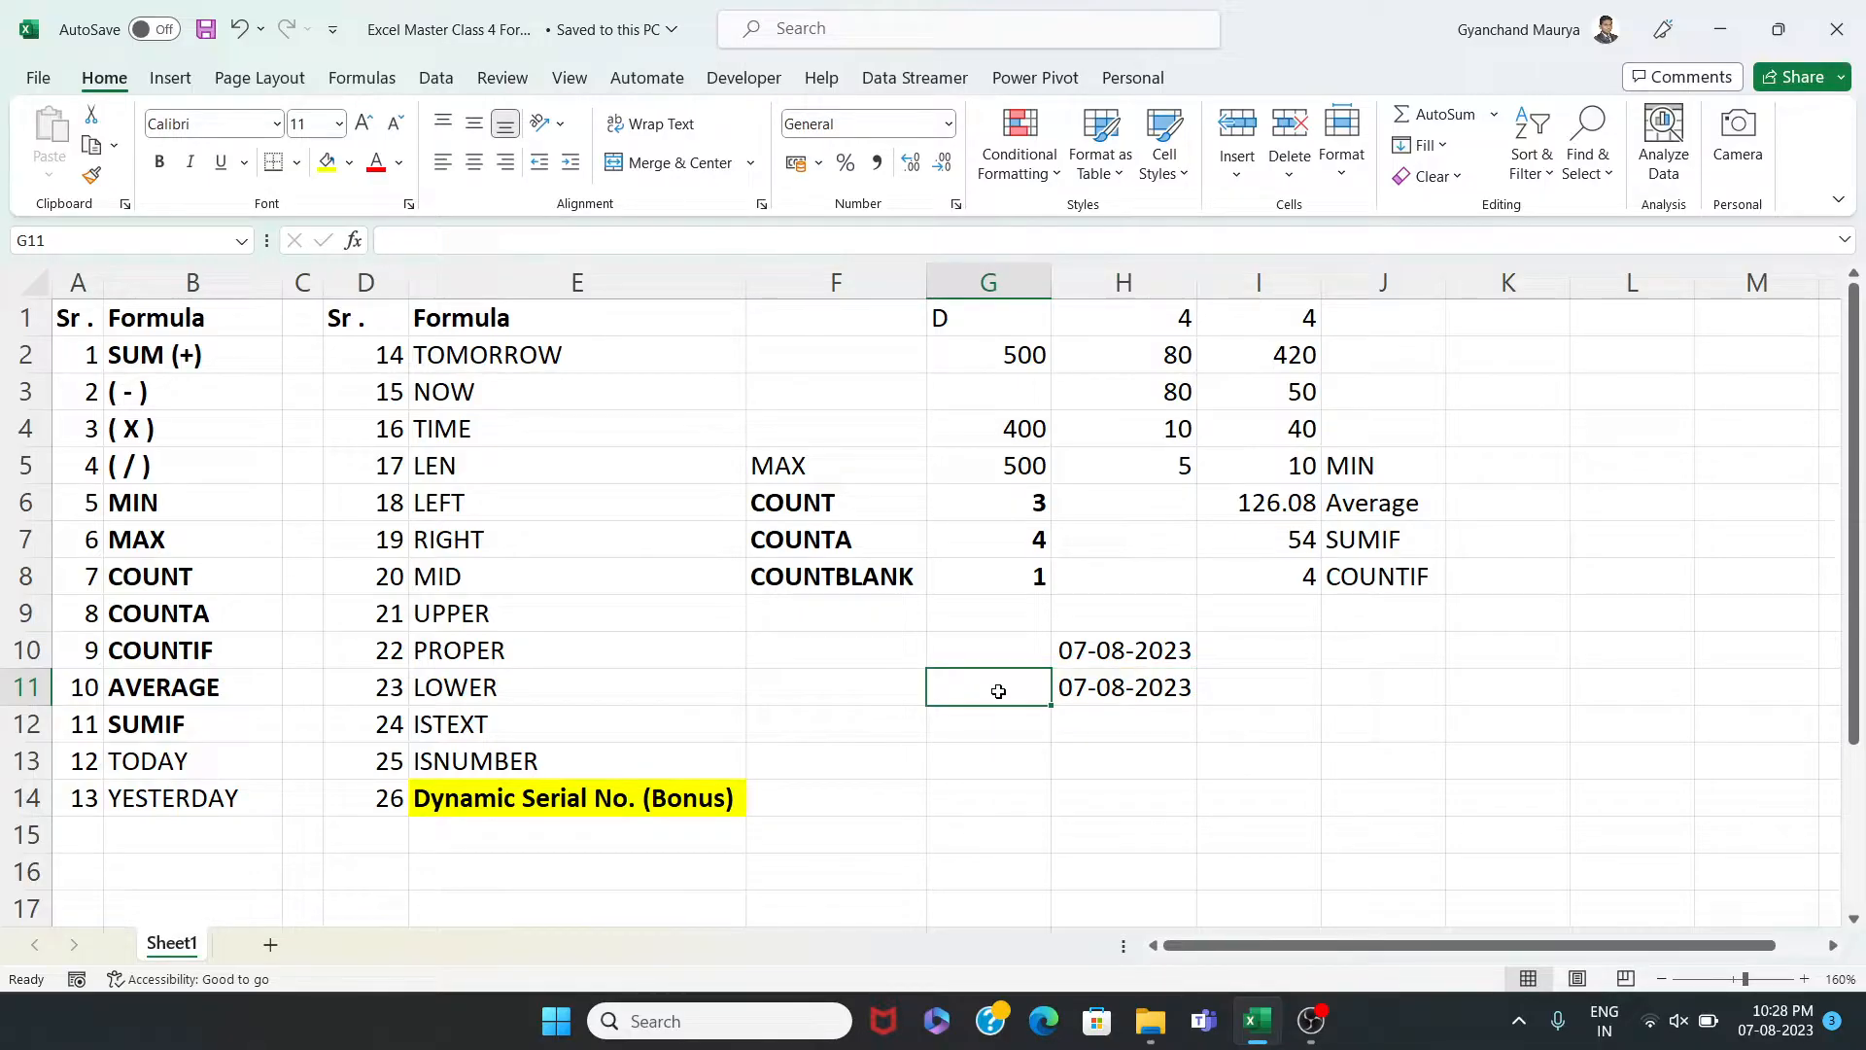
text(TODAY)
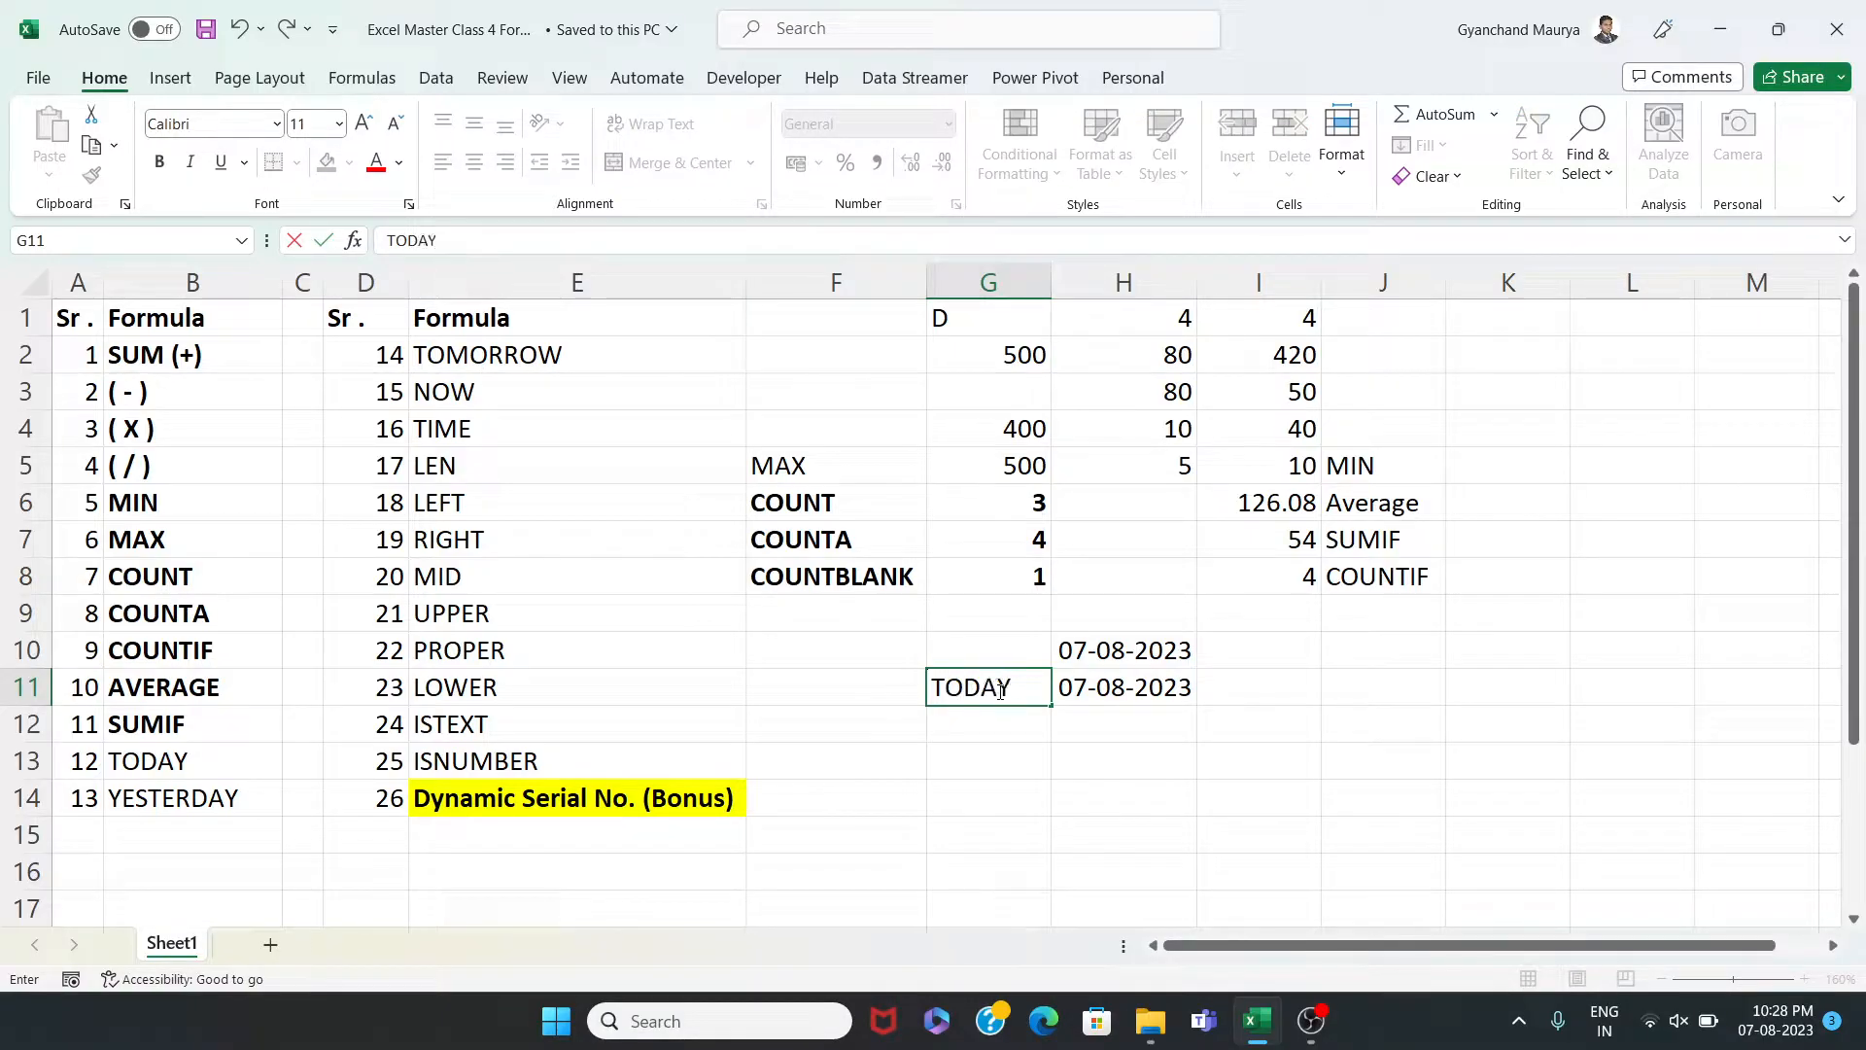
key(Return)
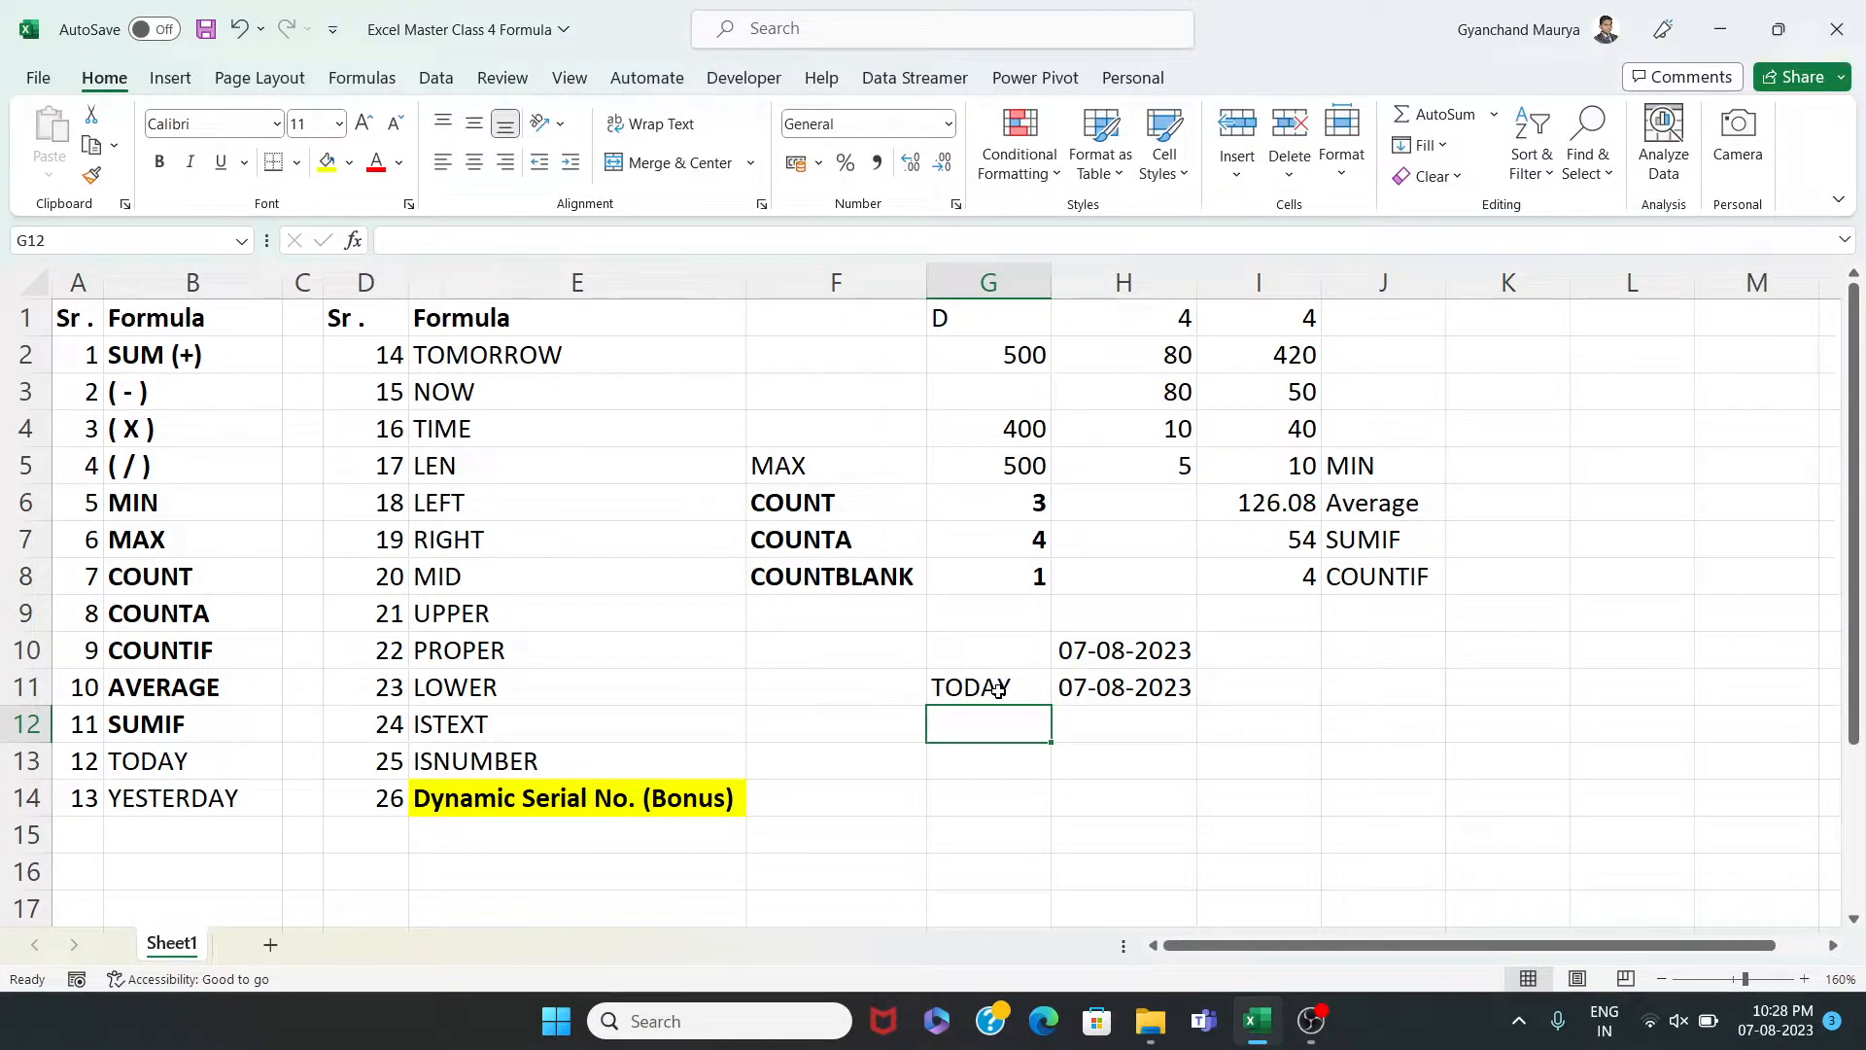
Copy the YESTERDAY label from the formula list into cell G12 and widen column G to fit it
click(272, 806)
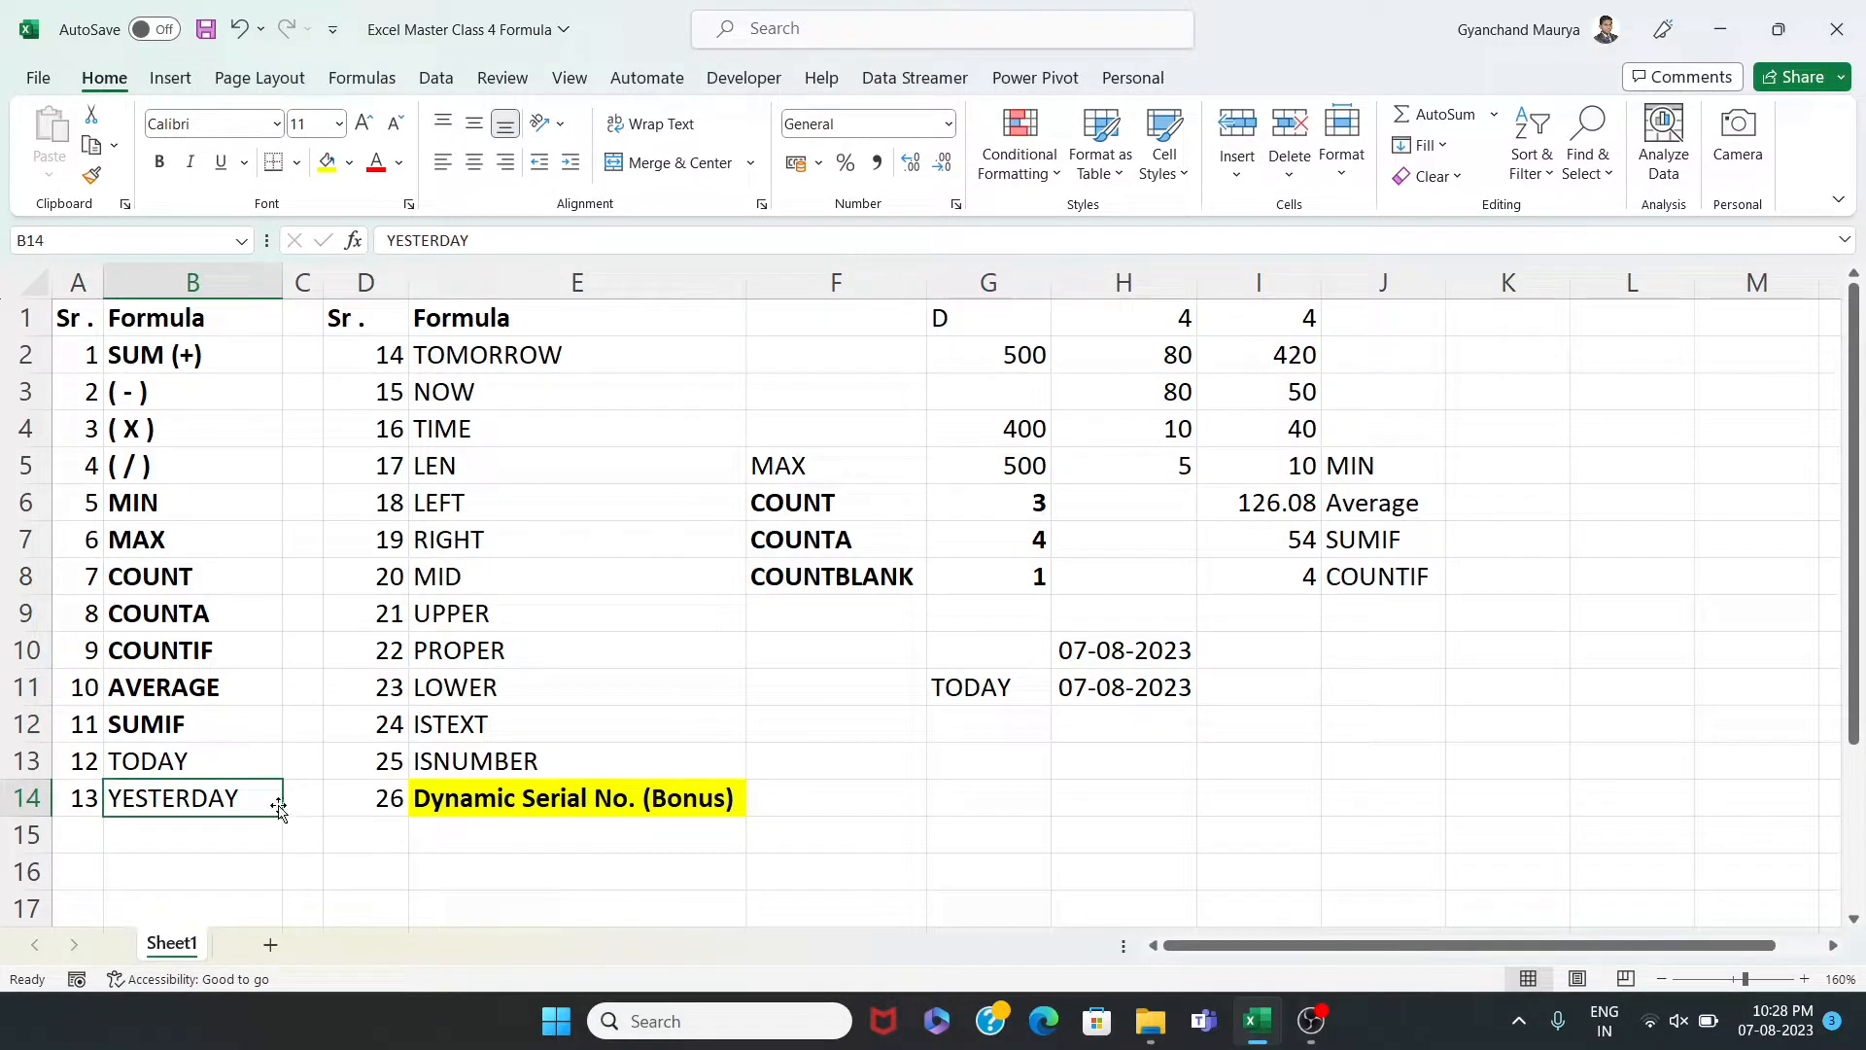
key(ctrl+c)
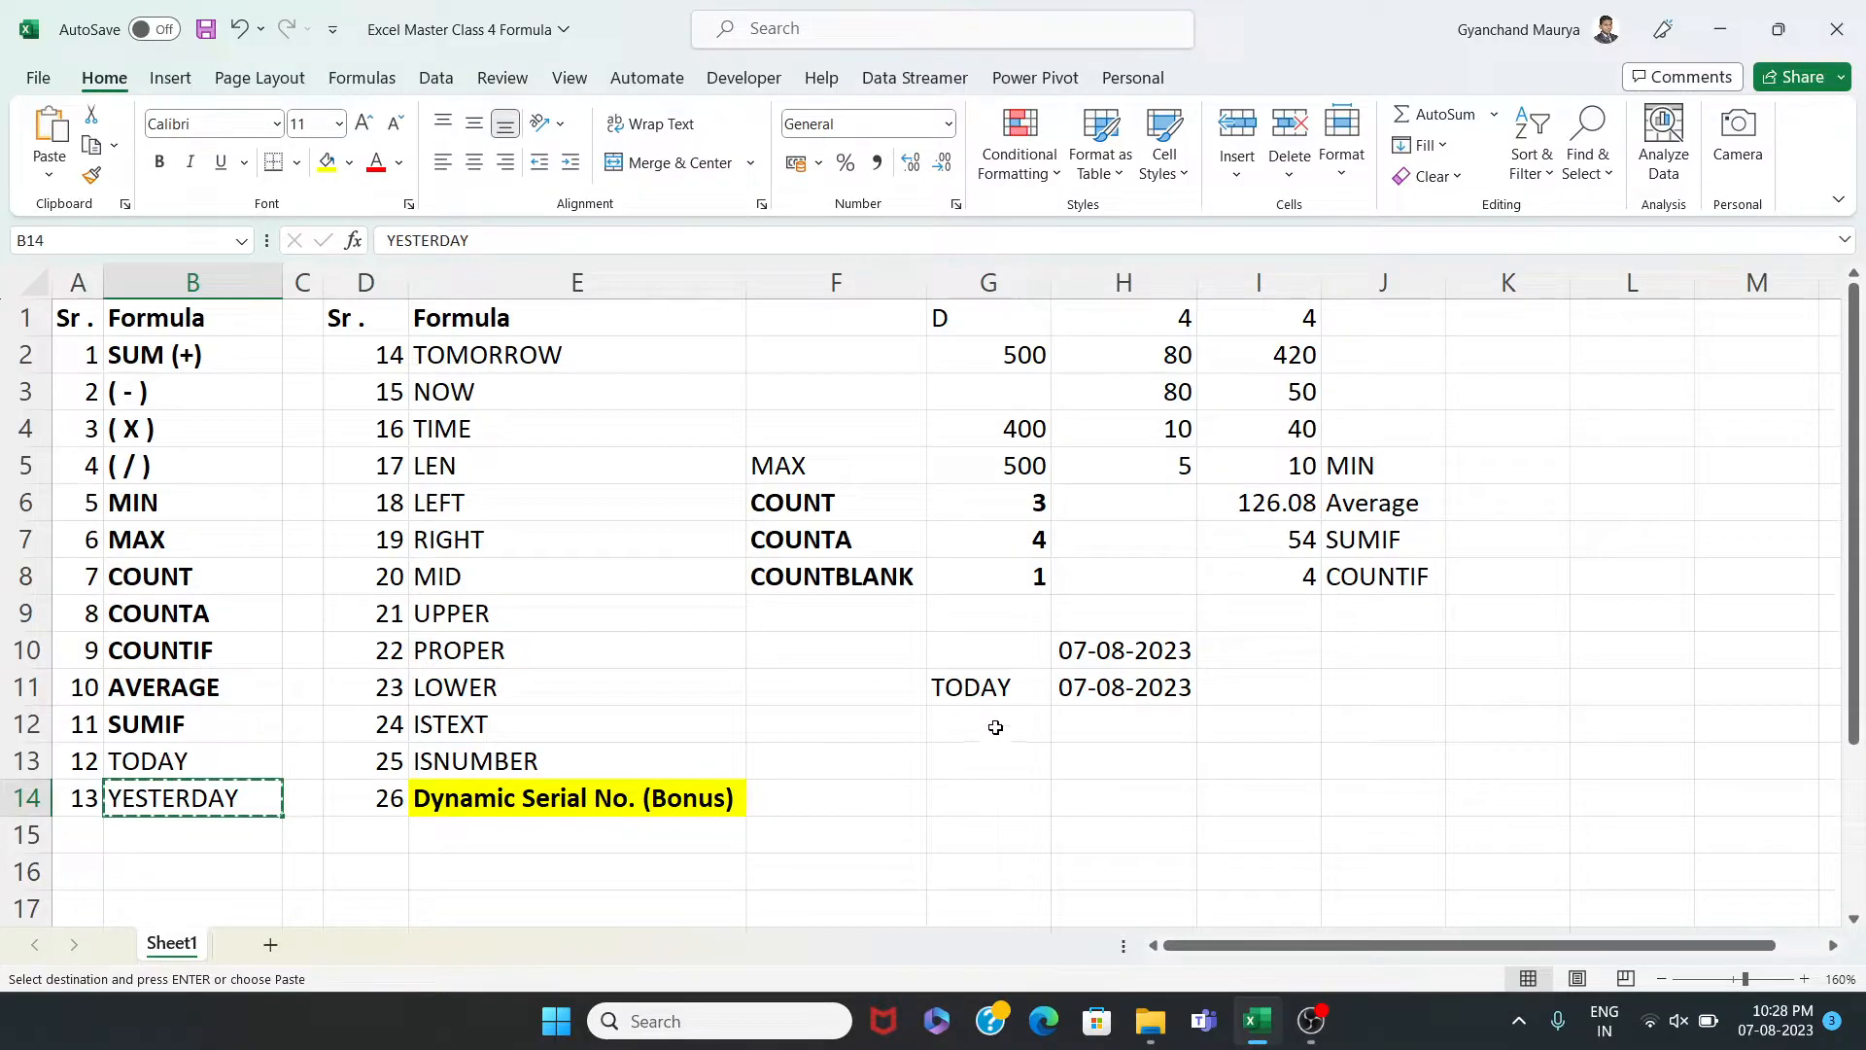
click(996, 727)
key(ctrl+v)
drag(1063, 302, 1099, 308)
Enter the formula =TODAY()-1 in cell H12, beside the YESTERDAY label
click(1188, 720)
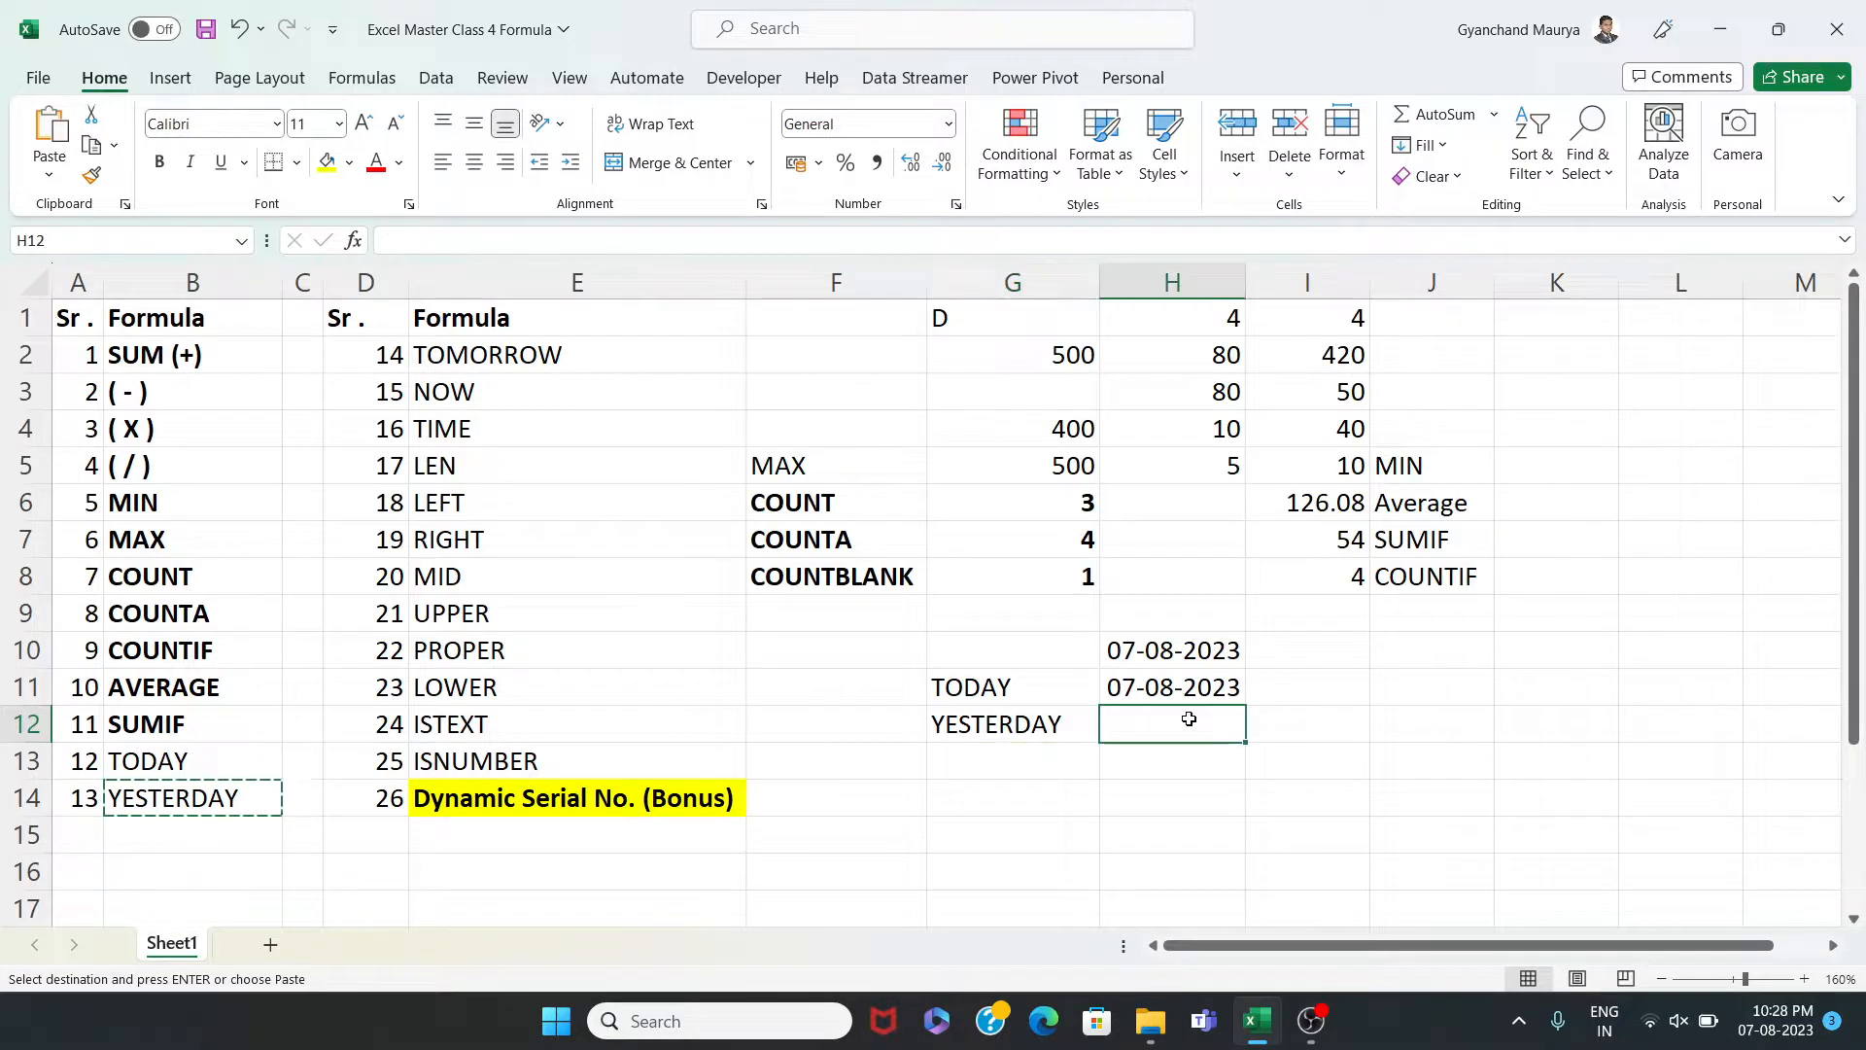
text(=TOD)
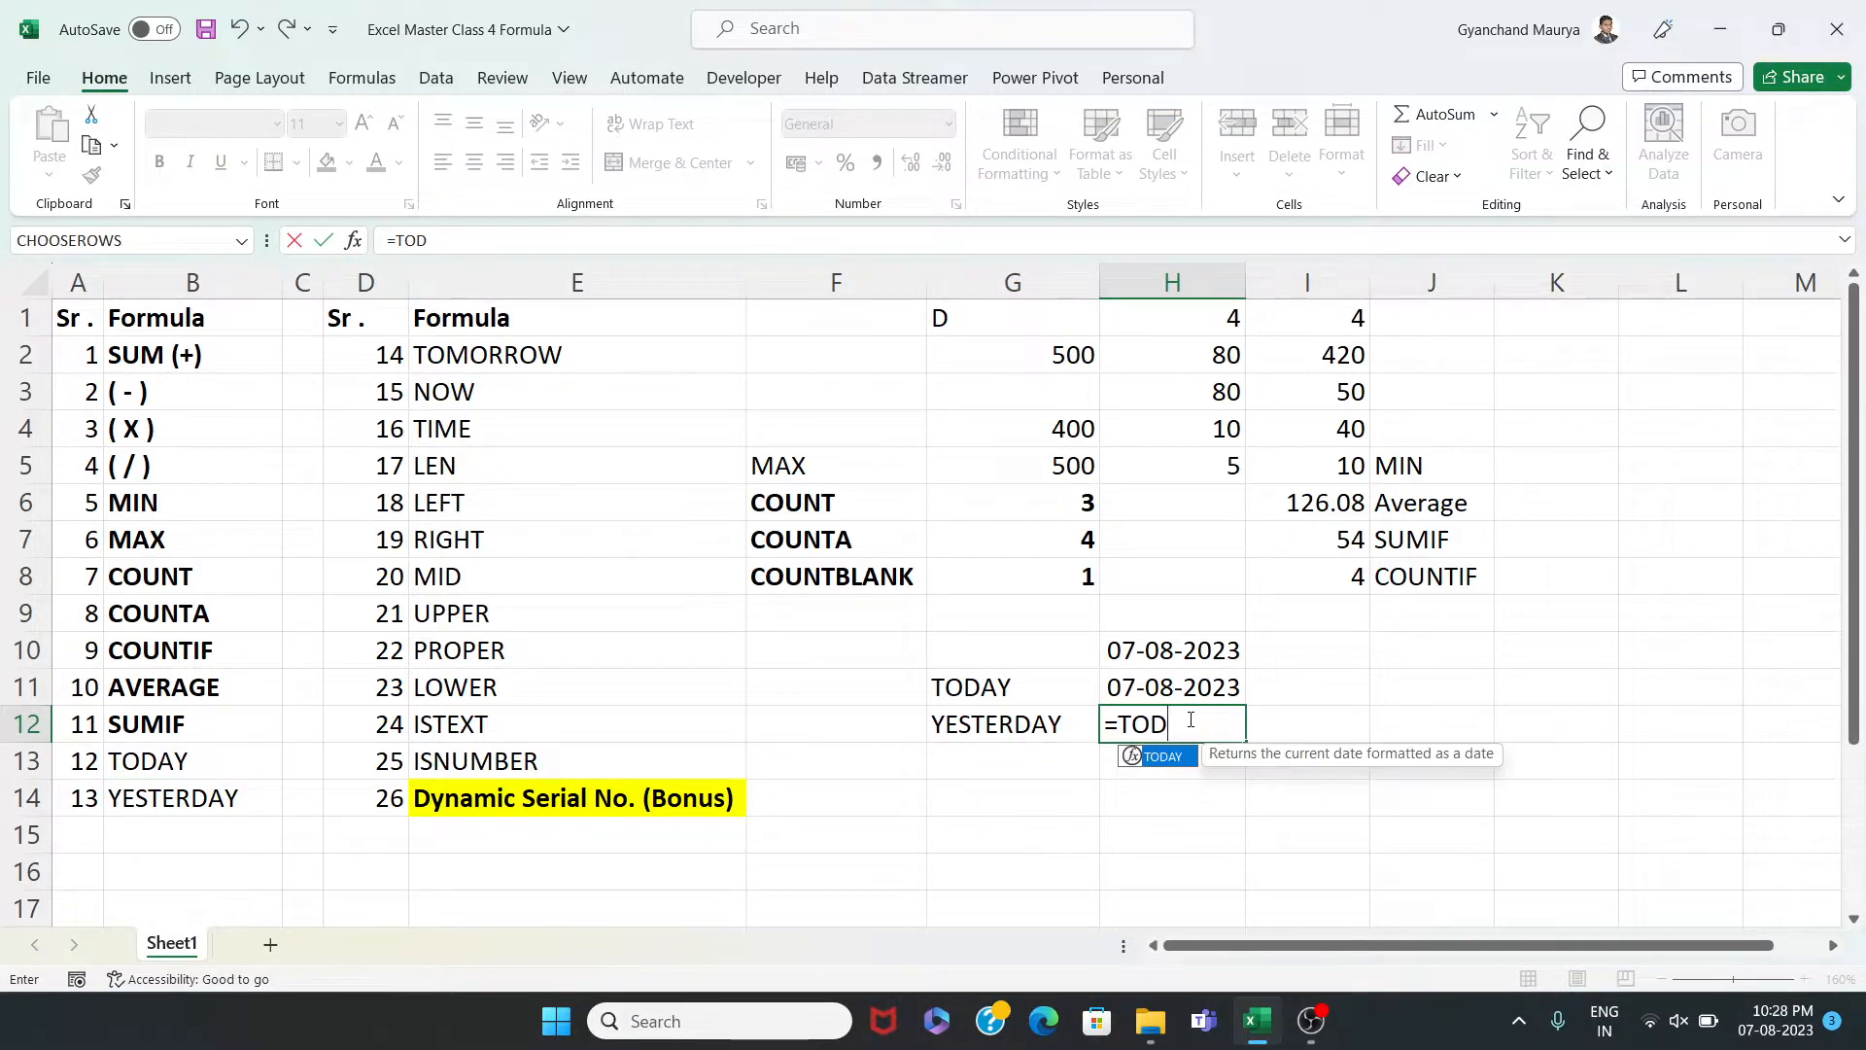
key(Tab)
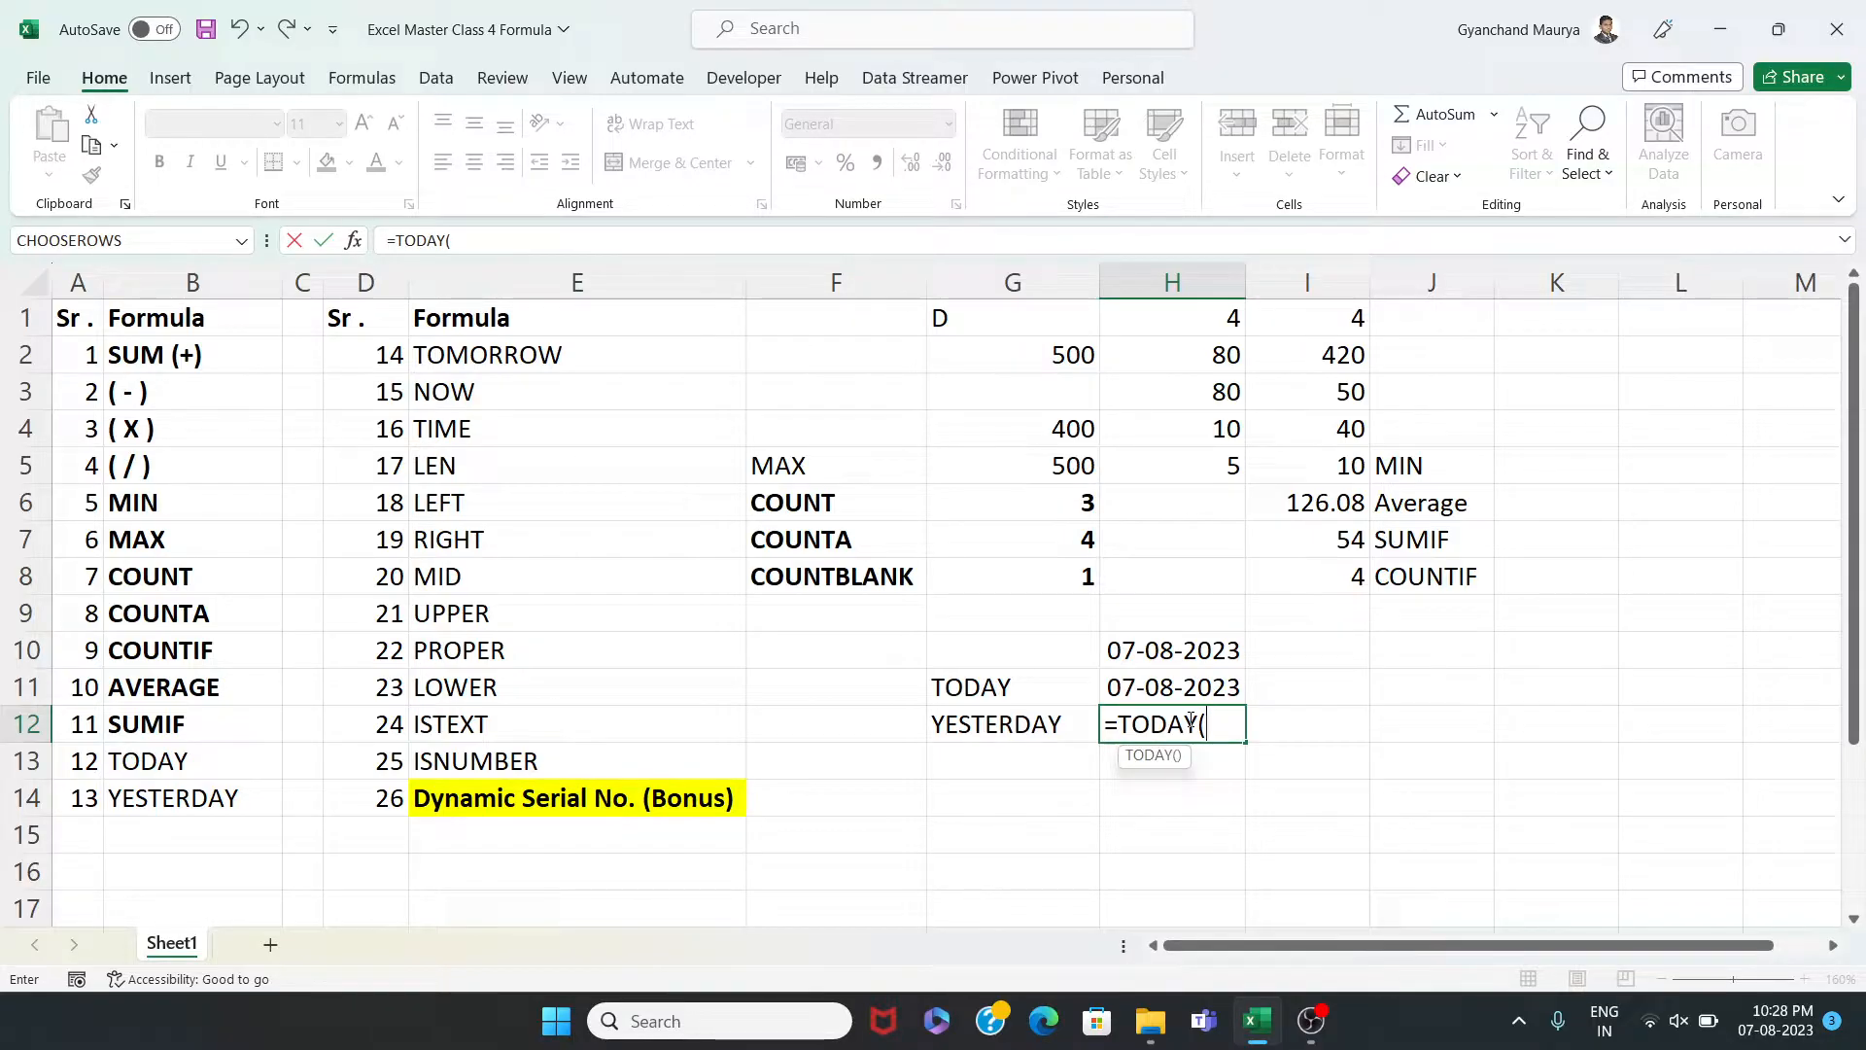
text()+1)
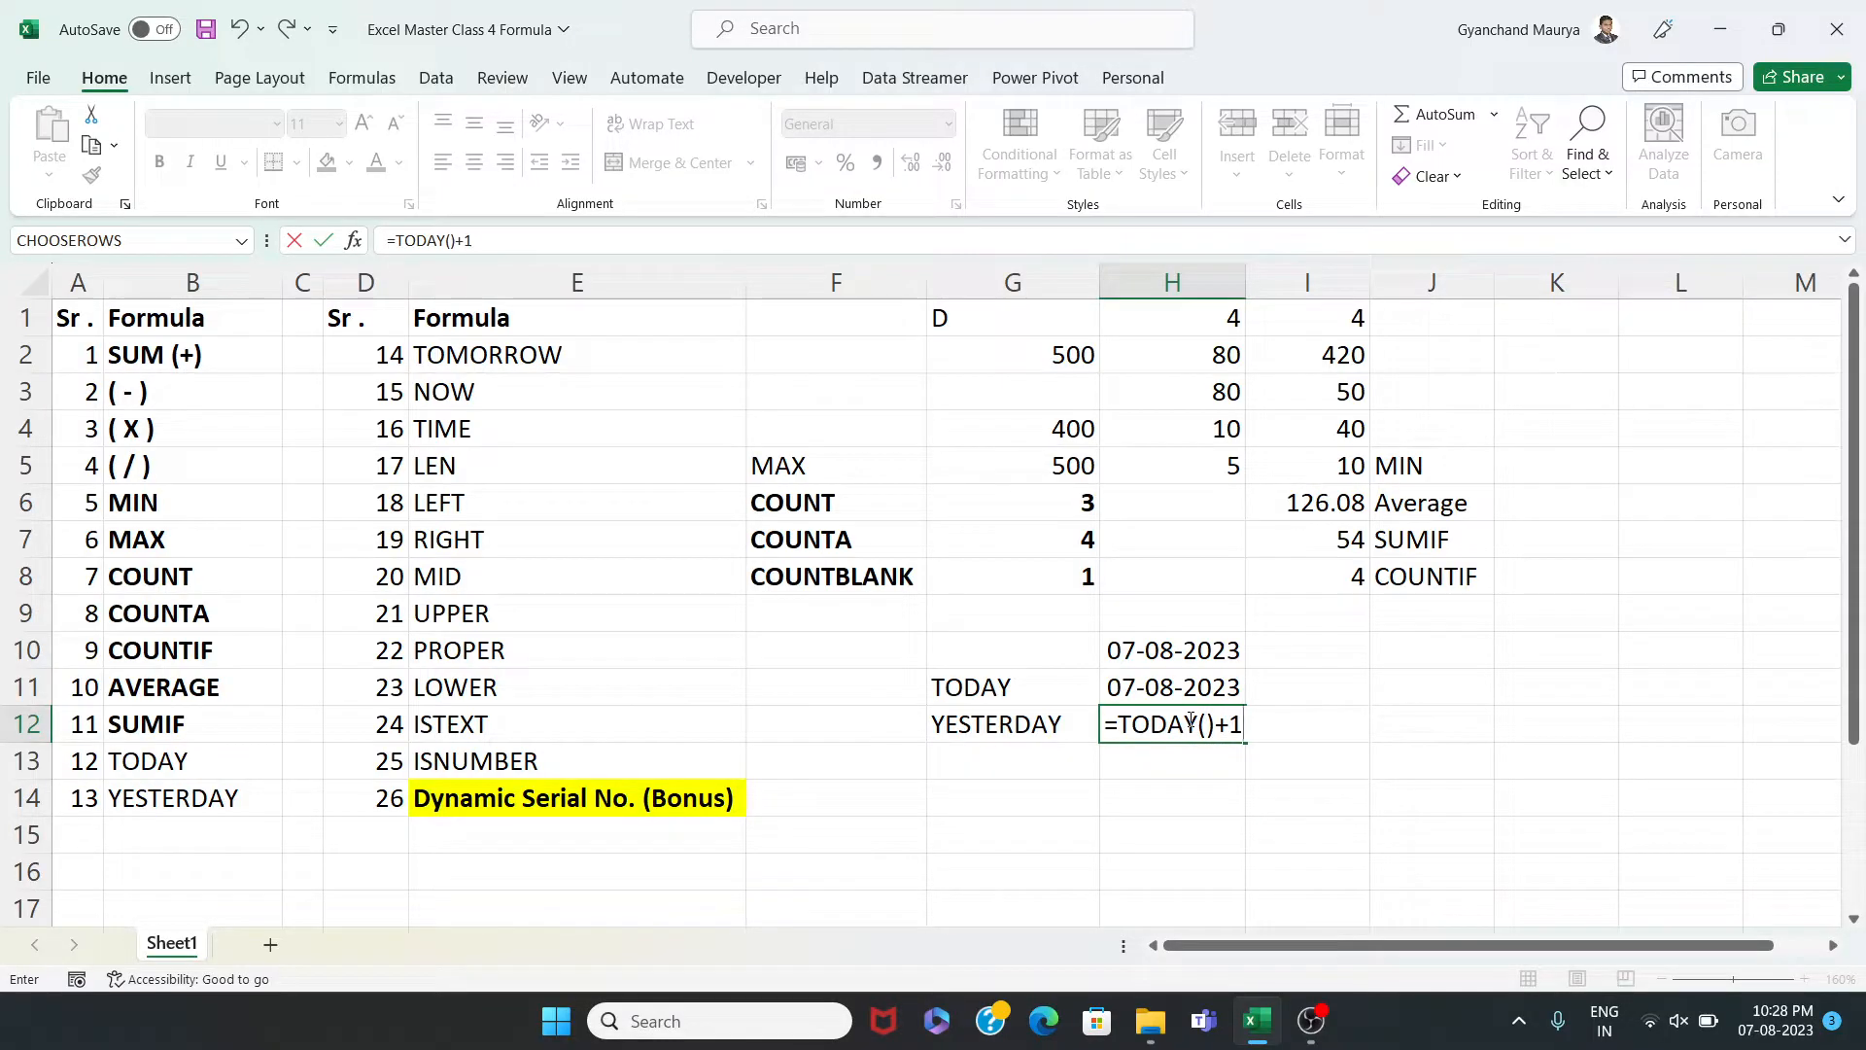
key(BackSpace)
key(BackSpace)
text(-1)
key(Return)
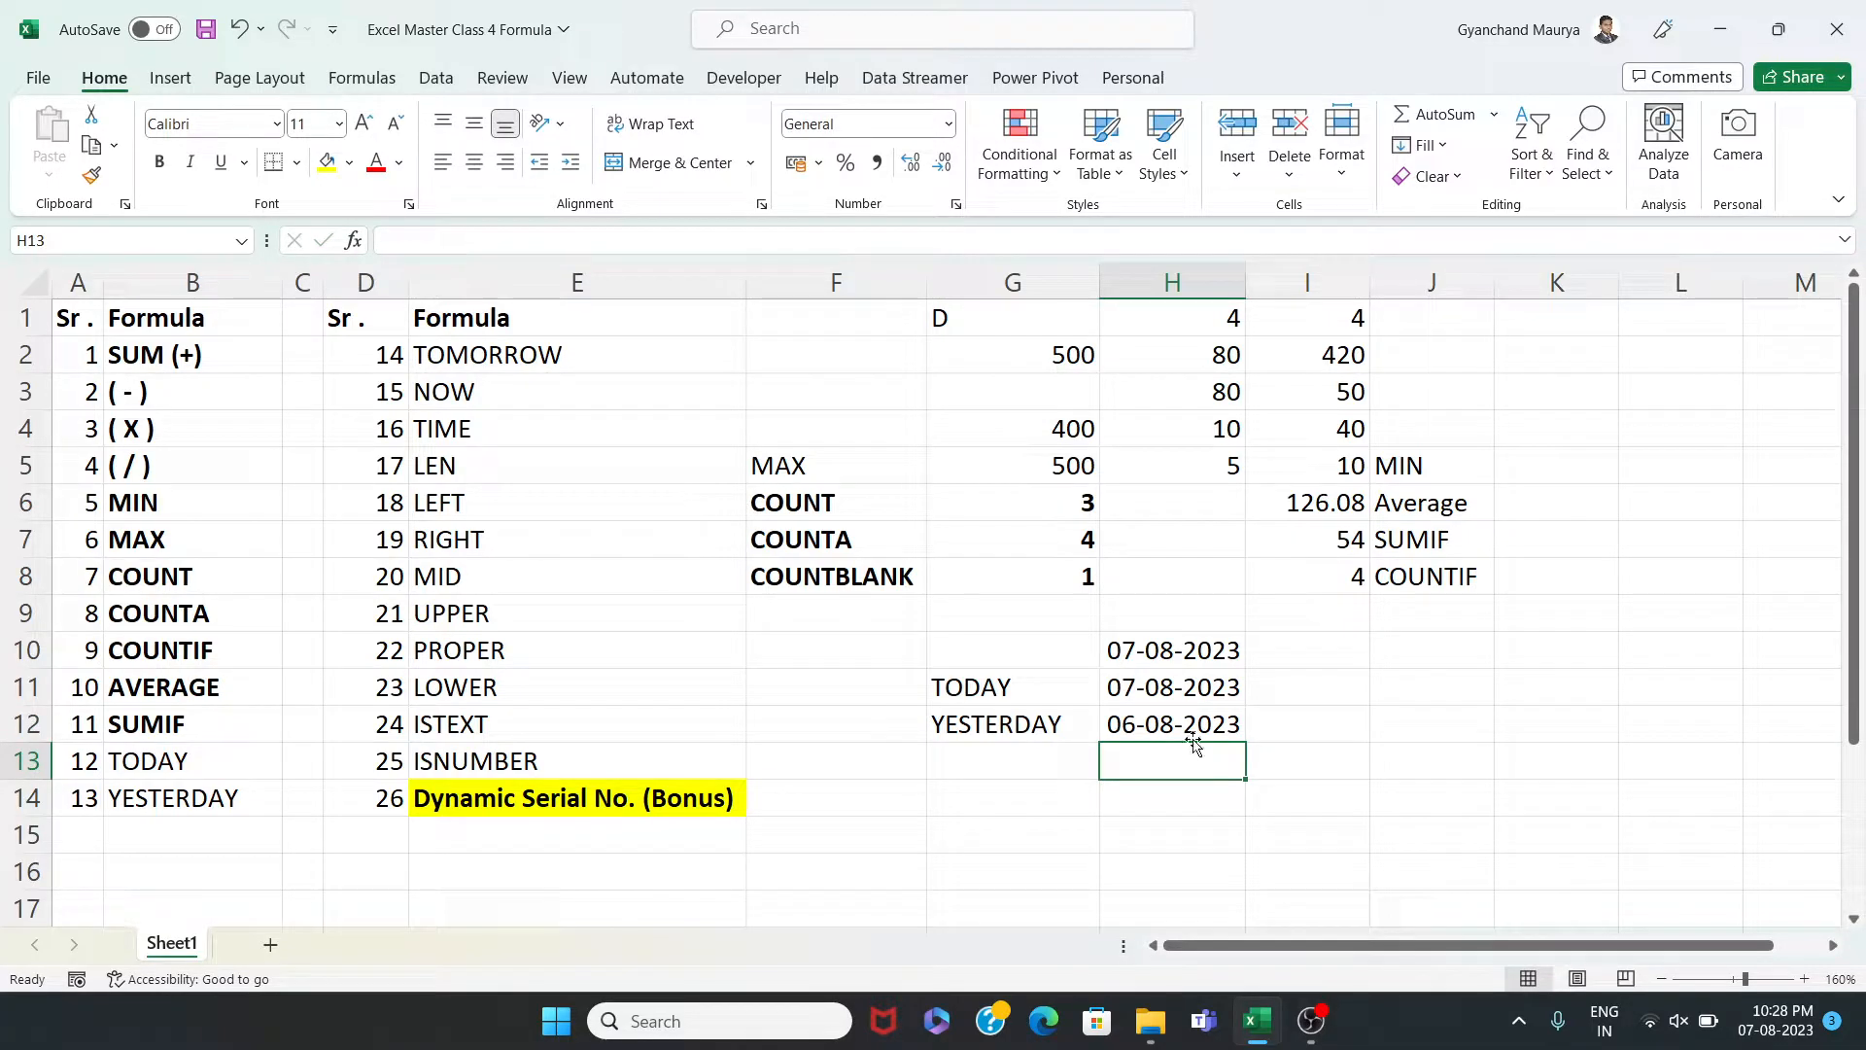
Copy the TOMORROW label from the formula list into cell G13
click(594, 363)
key(ctrl+c)
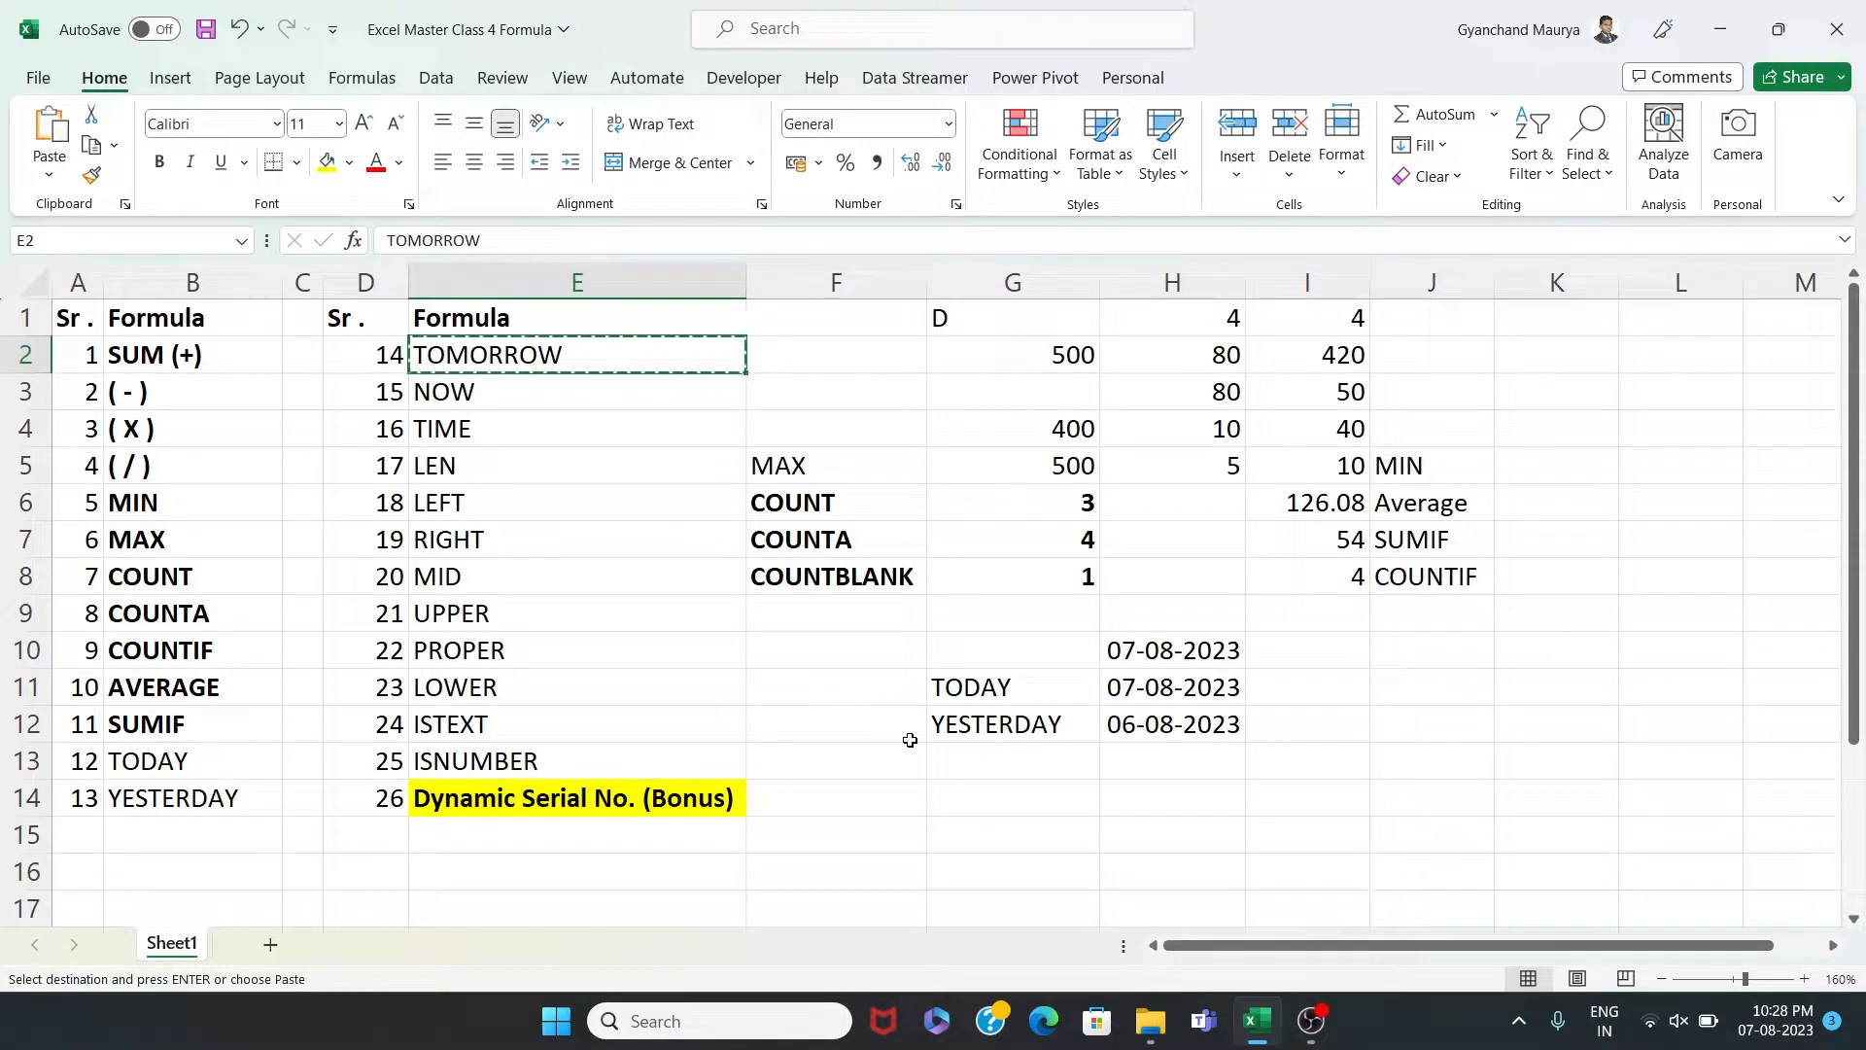
click(961, 757)
key(ctrl+v)
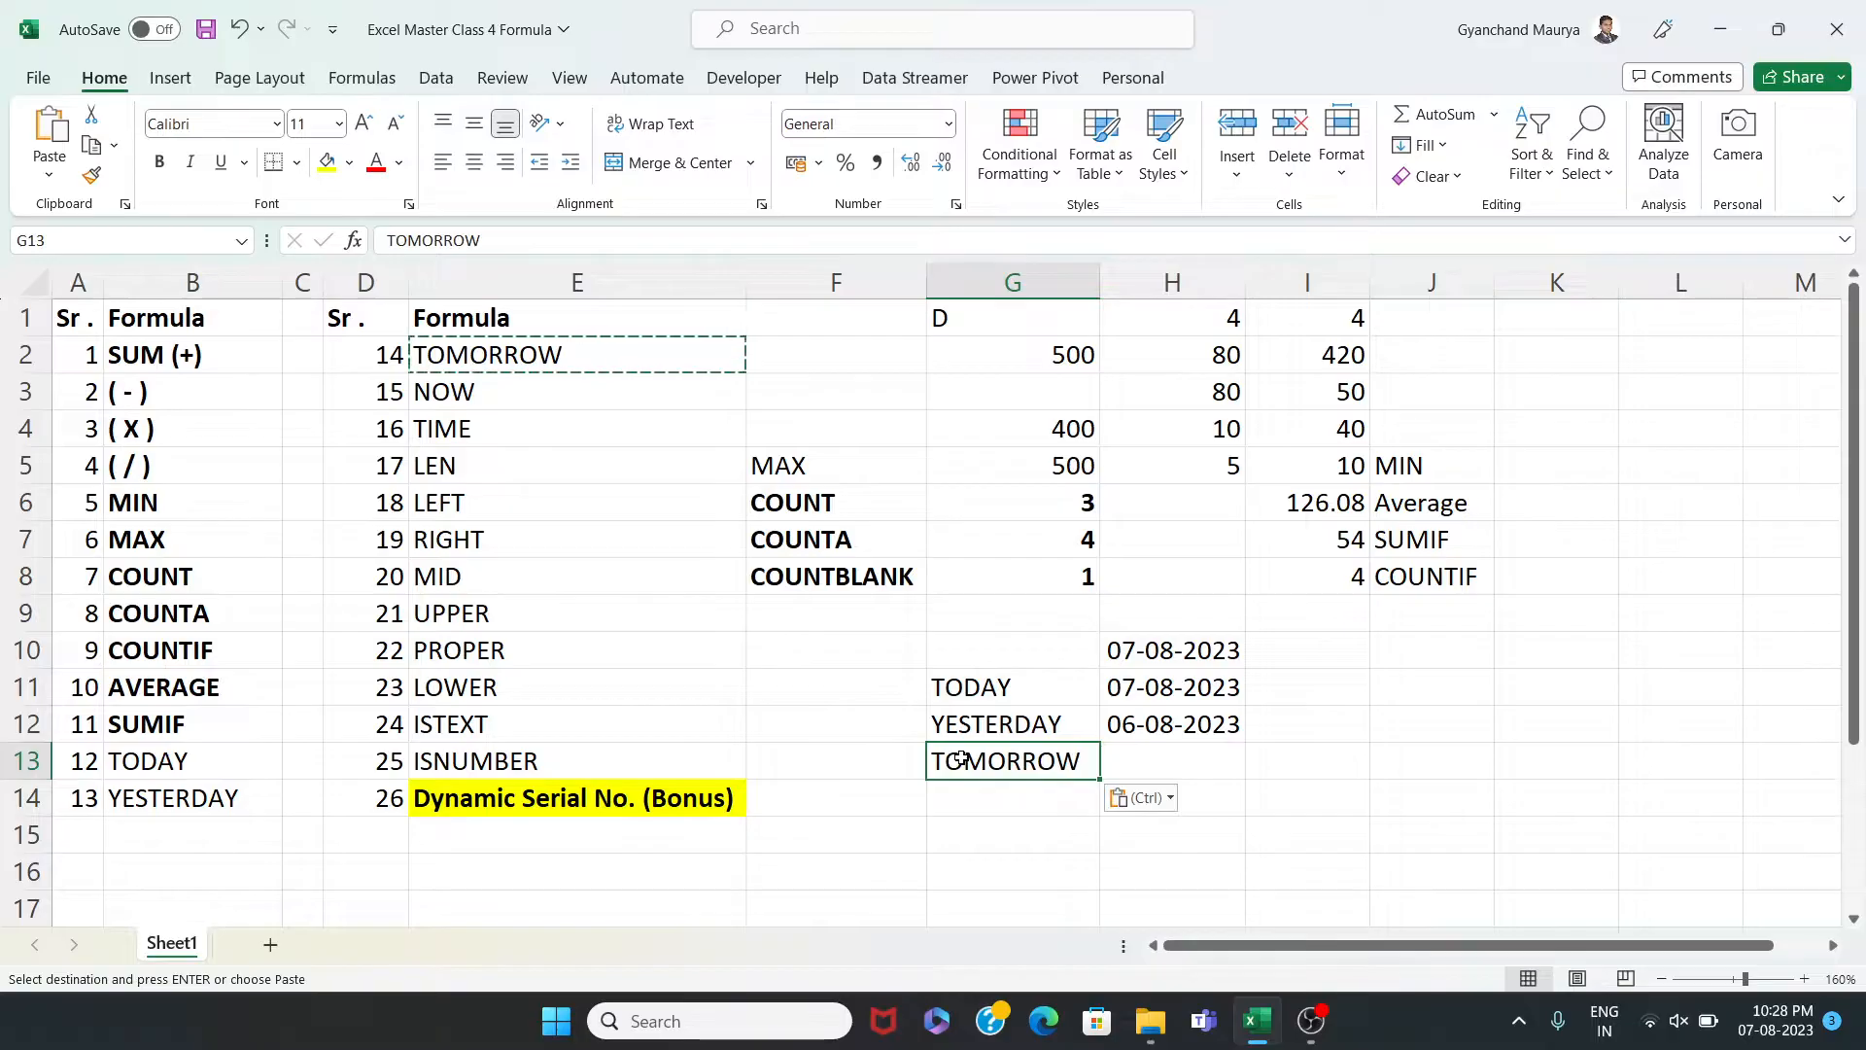
Enter the formula =TODAY()+1 in cell H13, beside the TOMORROW label
click(1175, 764)
text(=TO)
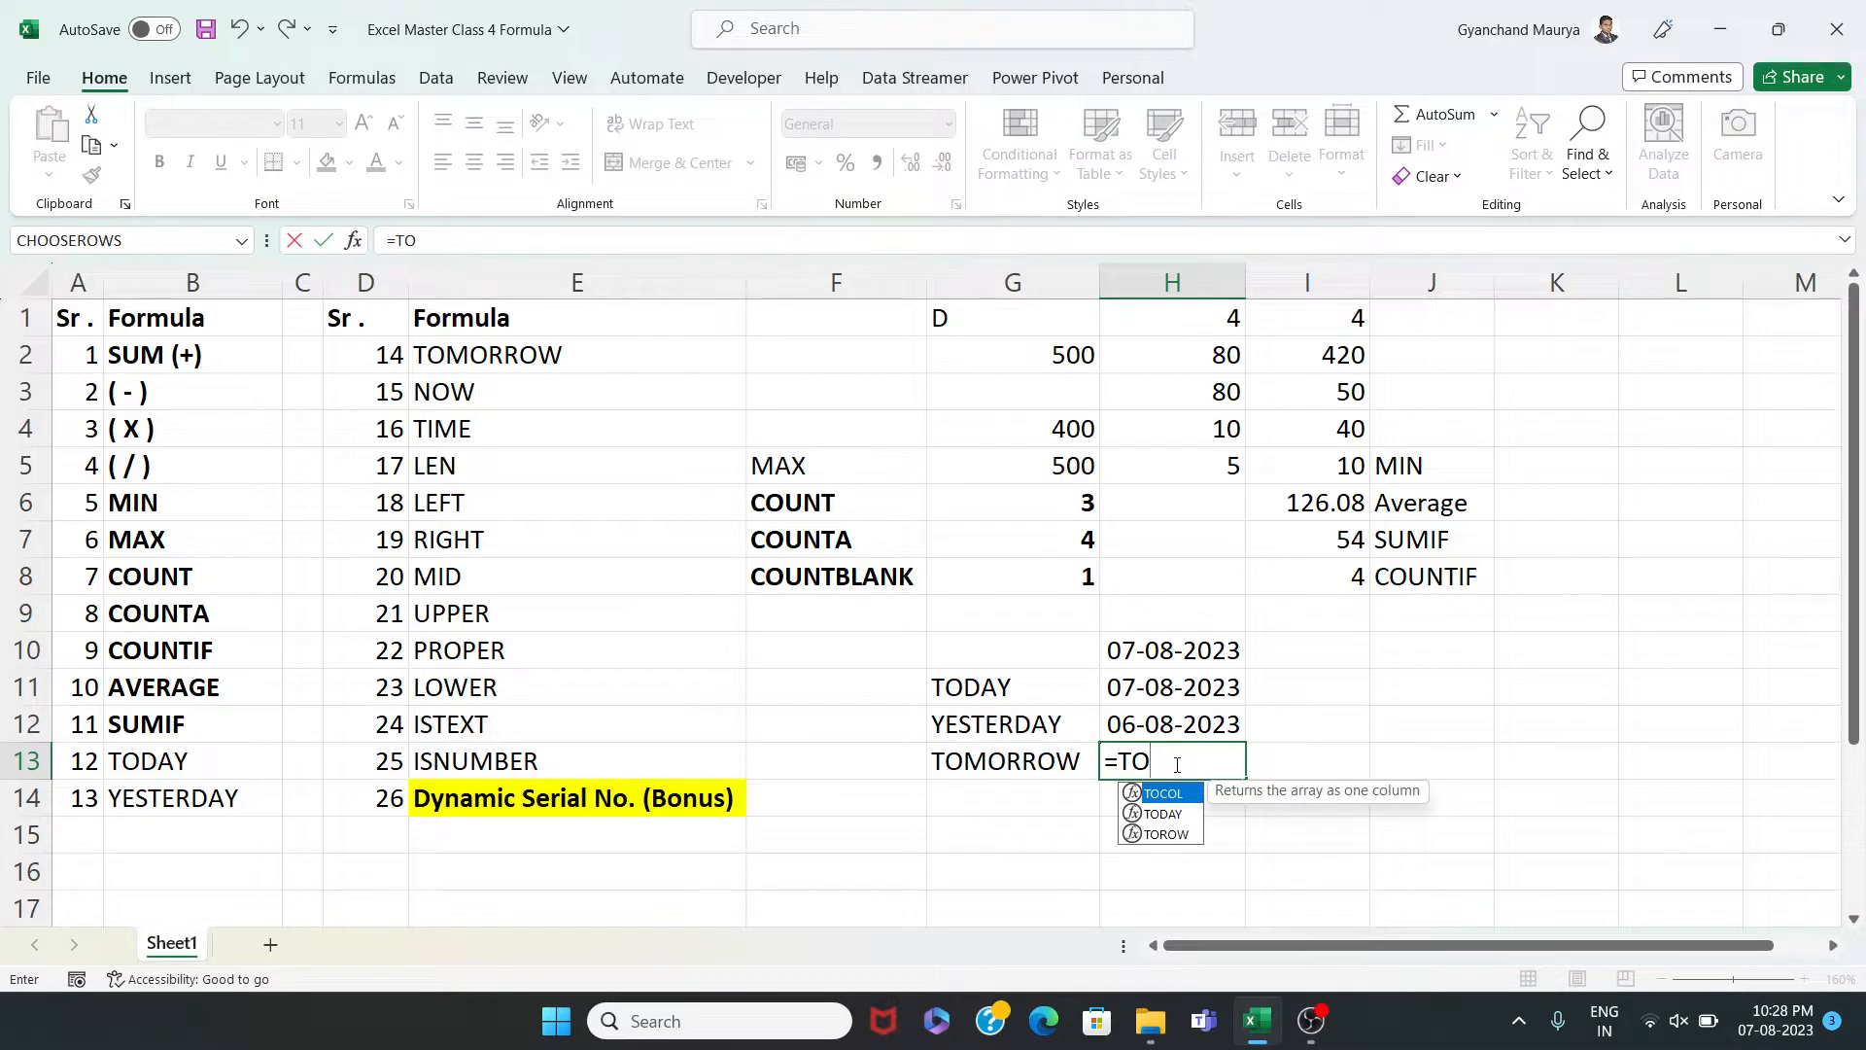
text(DAY())
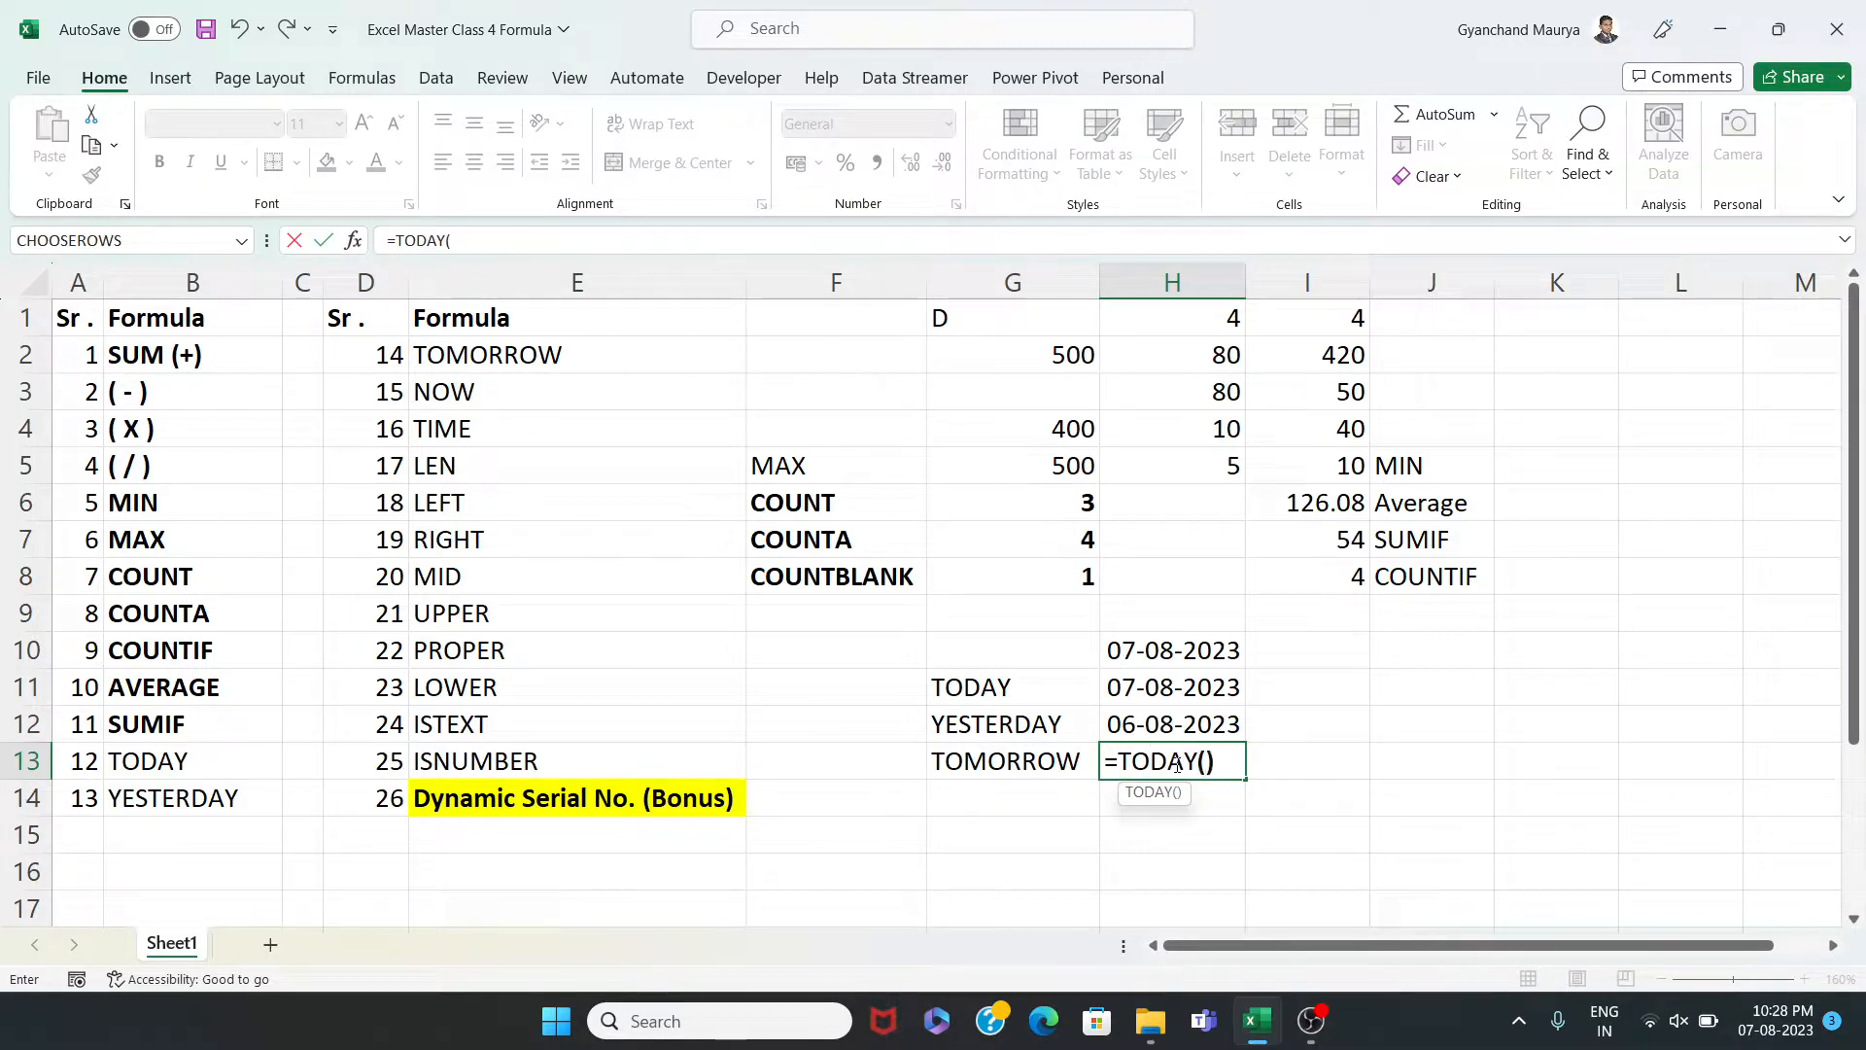
text(+1)
key(Return)
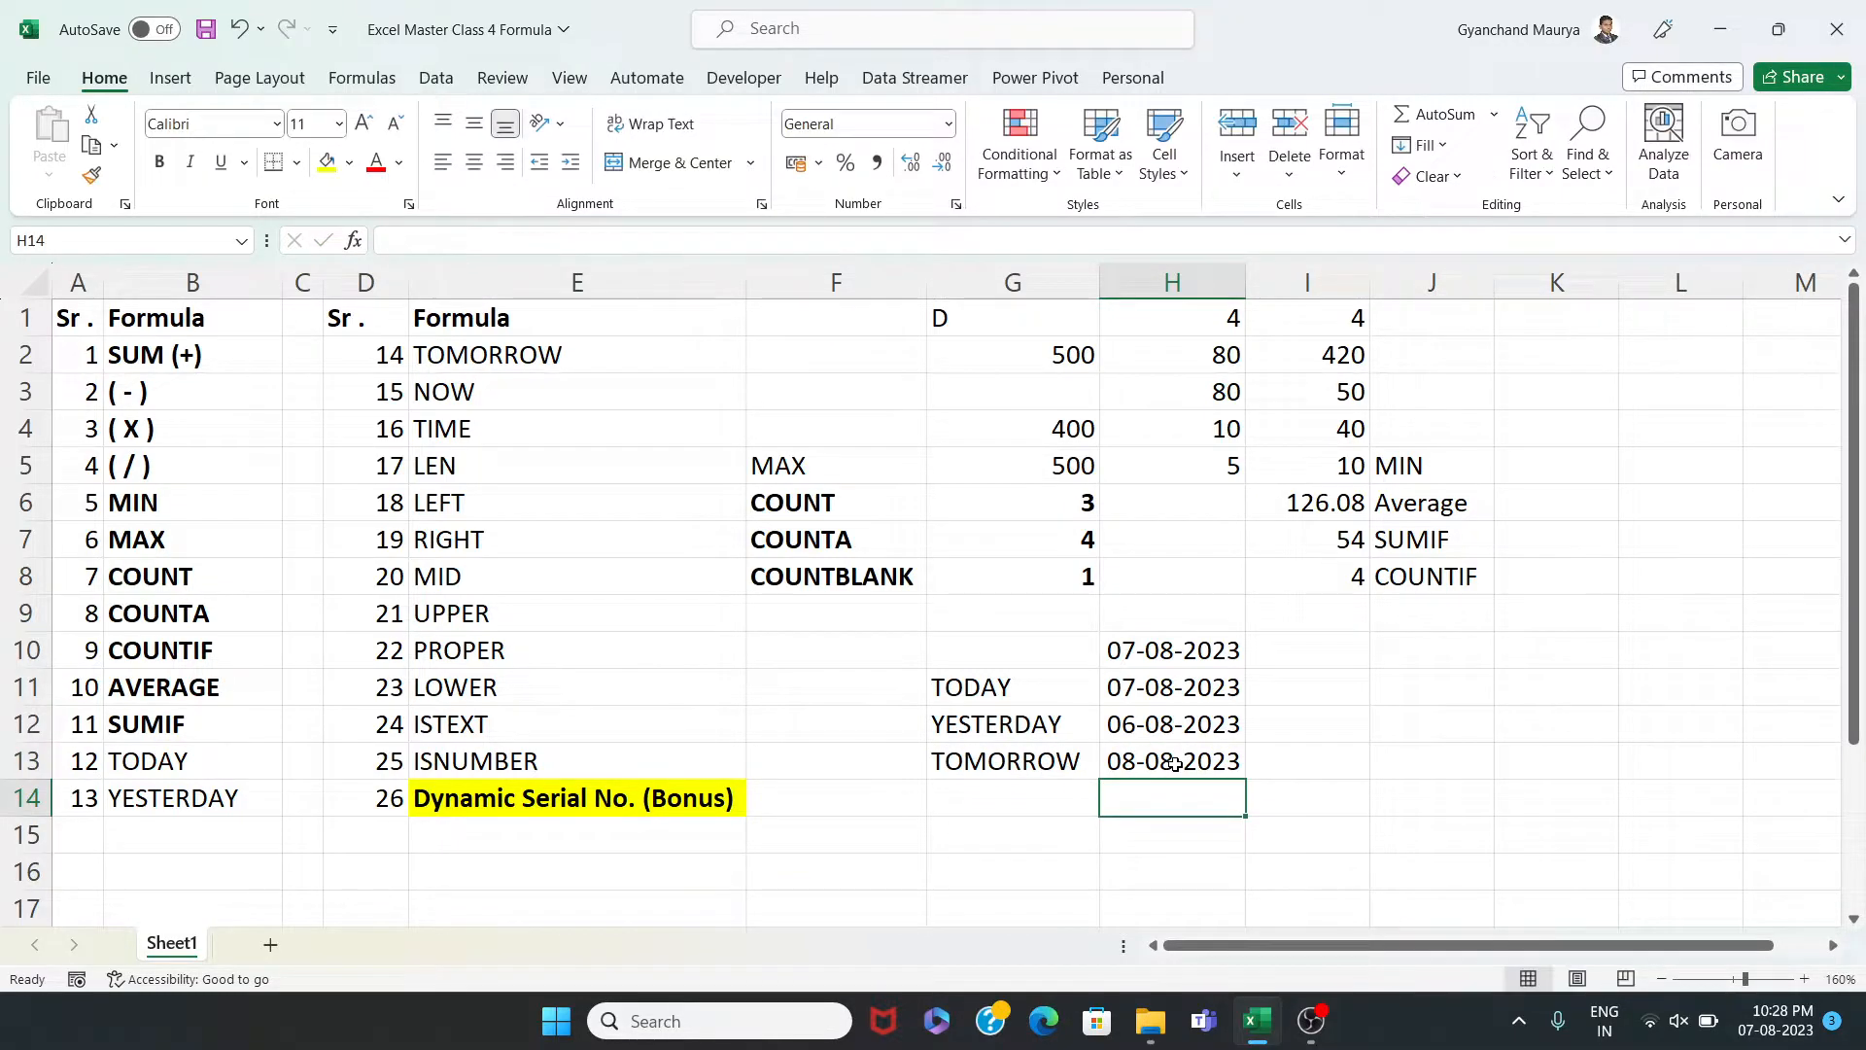
Review the TODAY, YESTERDAY and TOMORROW formulas in cells H11 to H13 one after another
drag(1164, 686, 1162, 768)
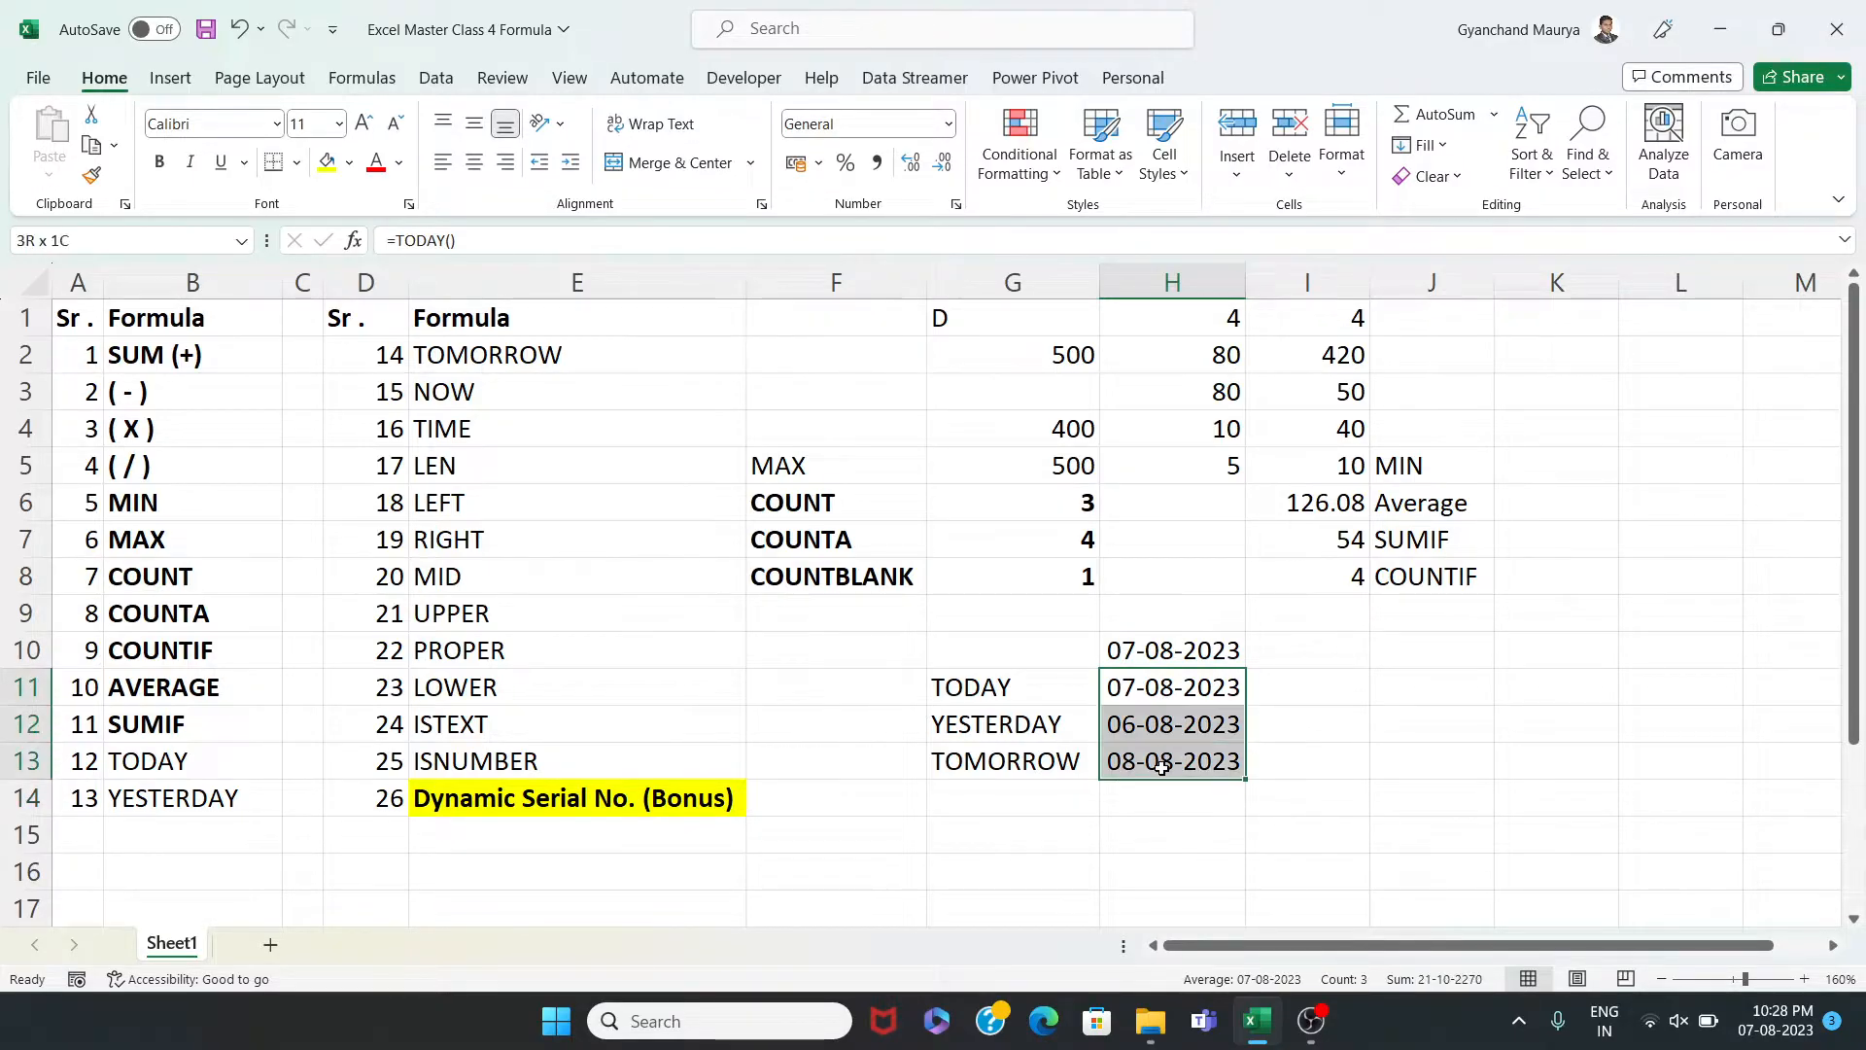
click(1349, 777)
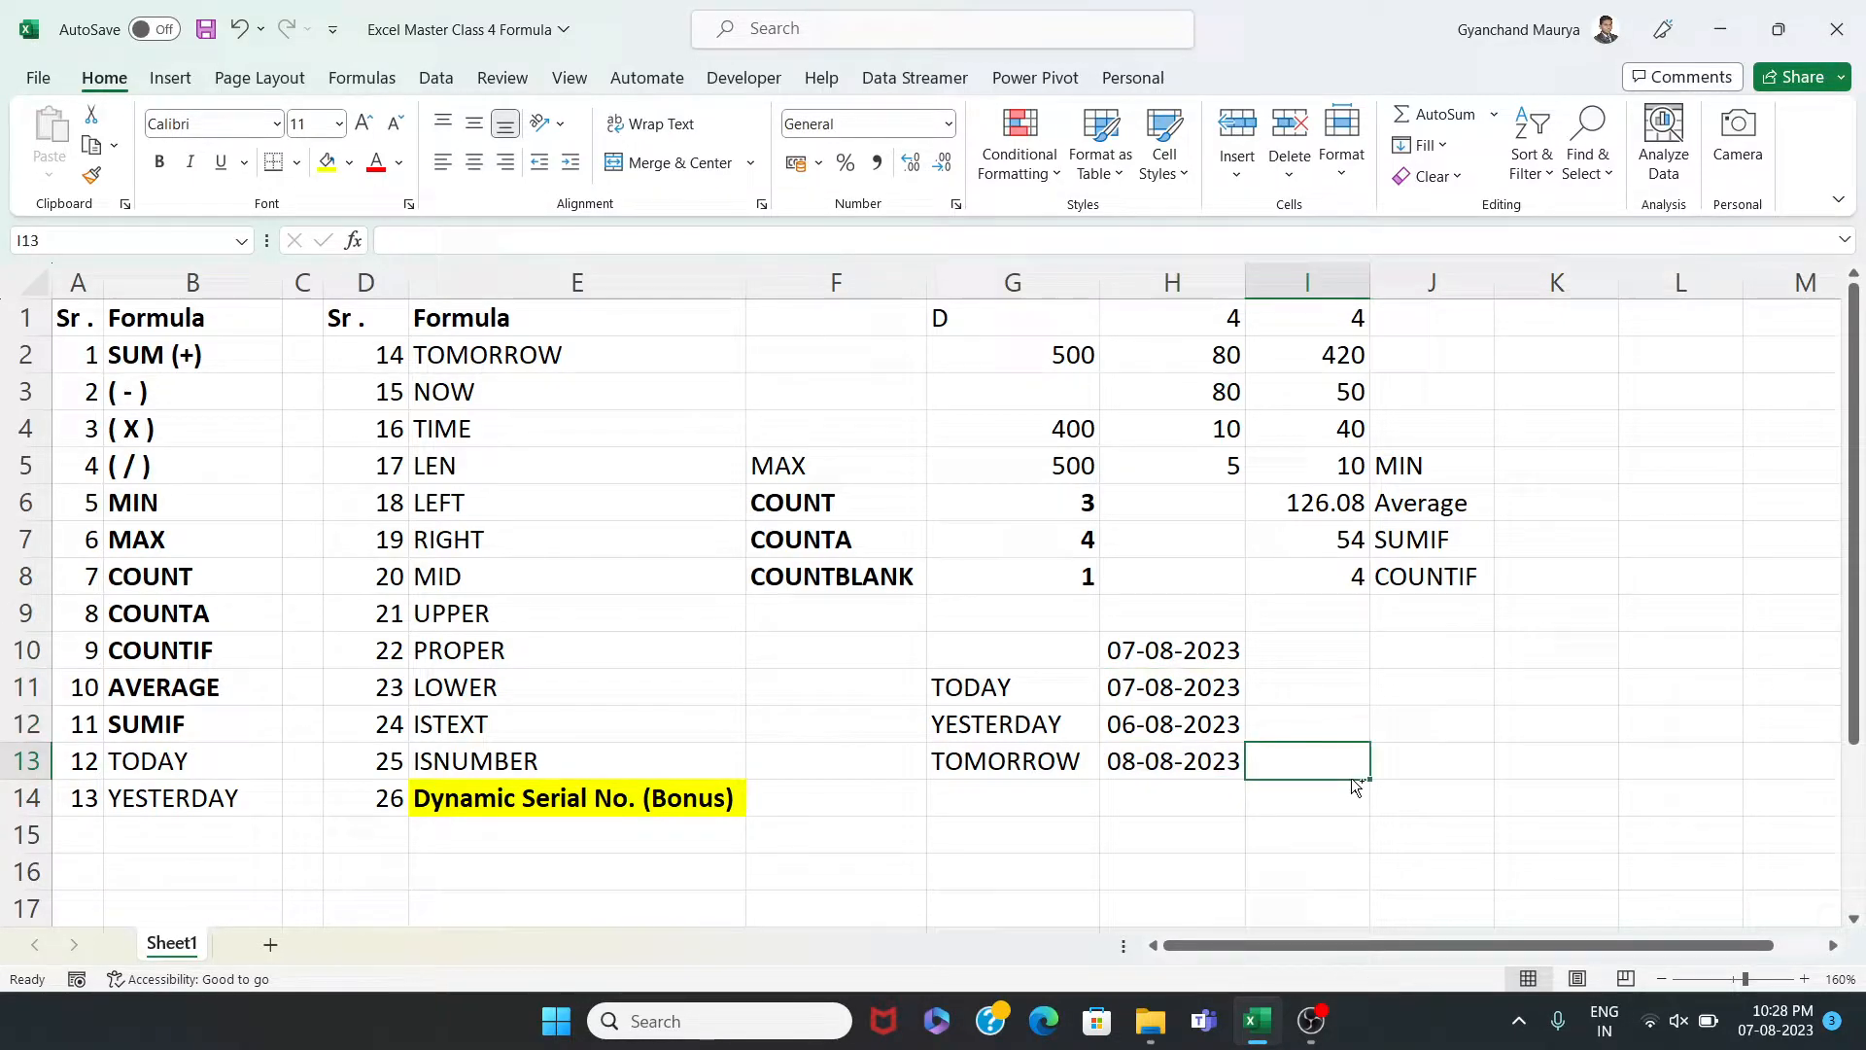
click(1152, 687)
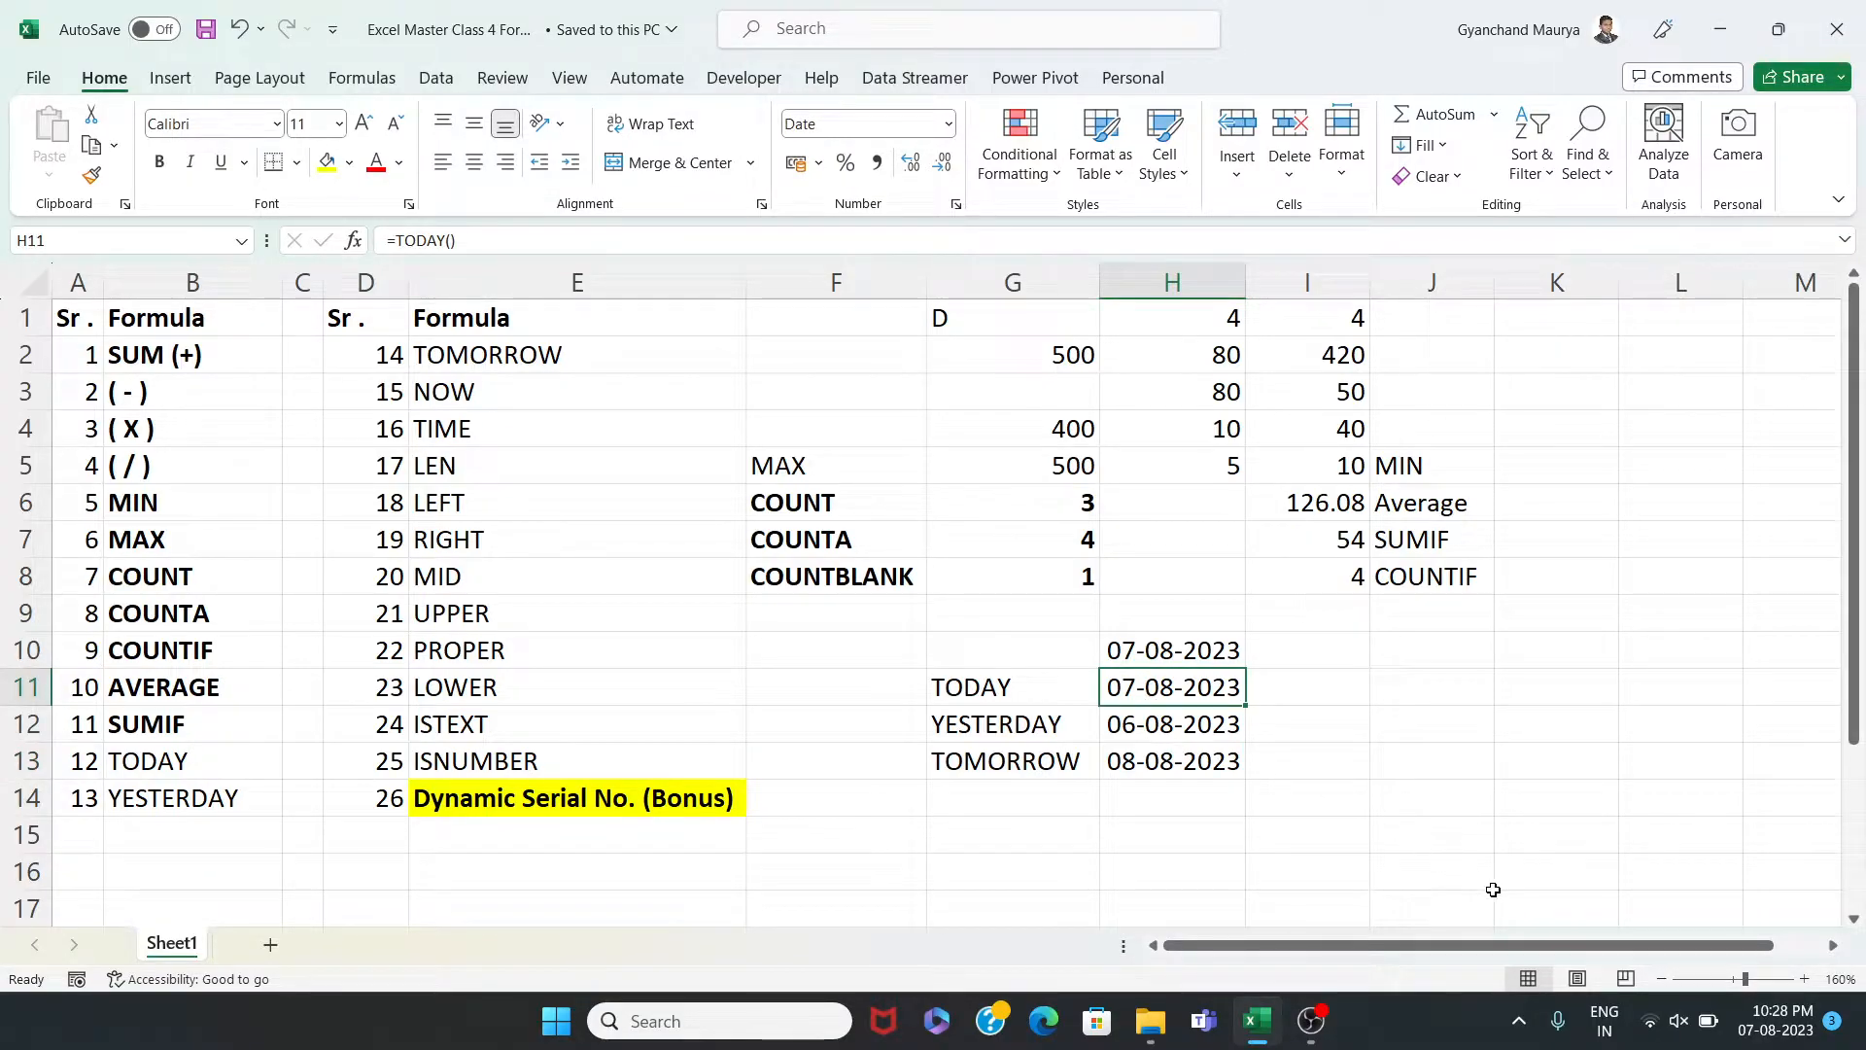
click(1140, 735)
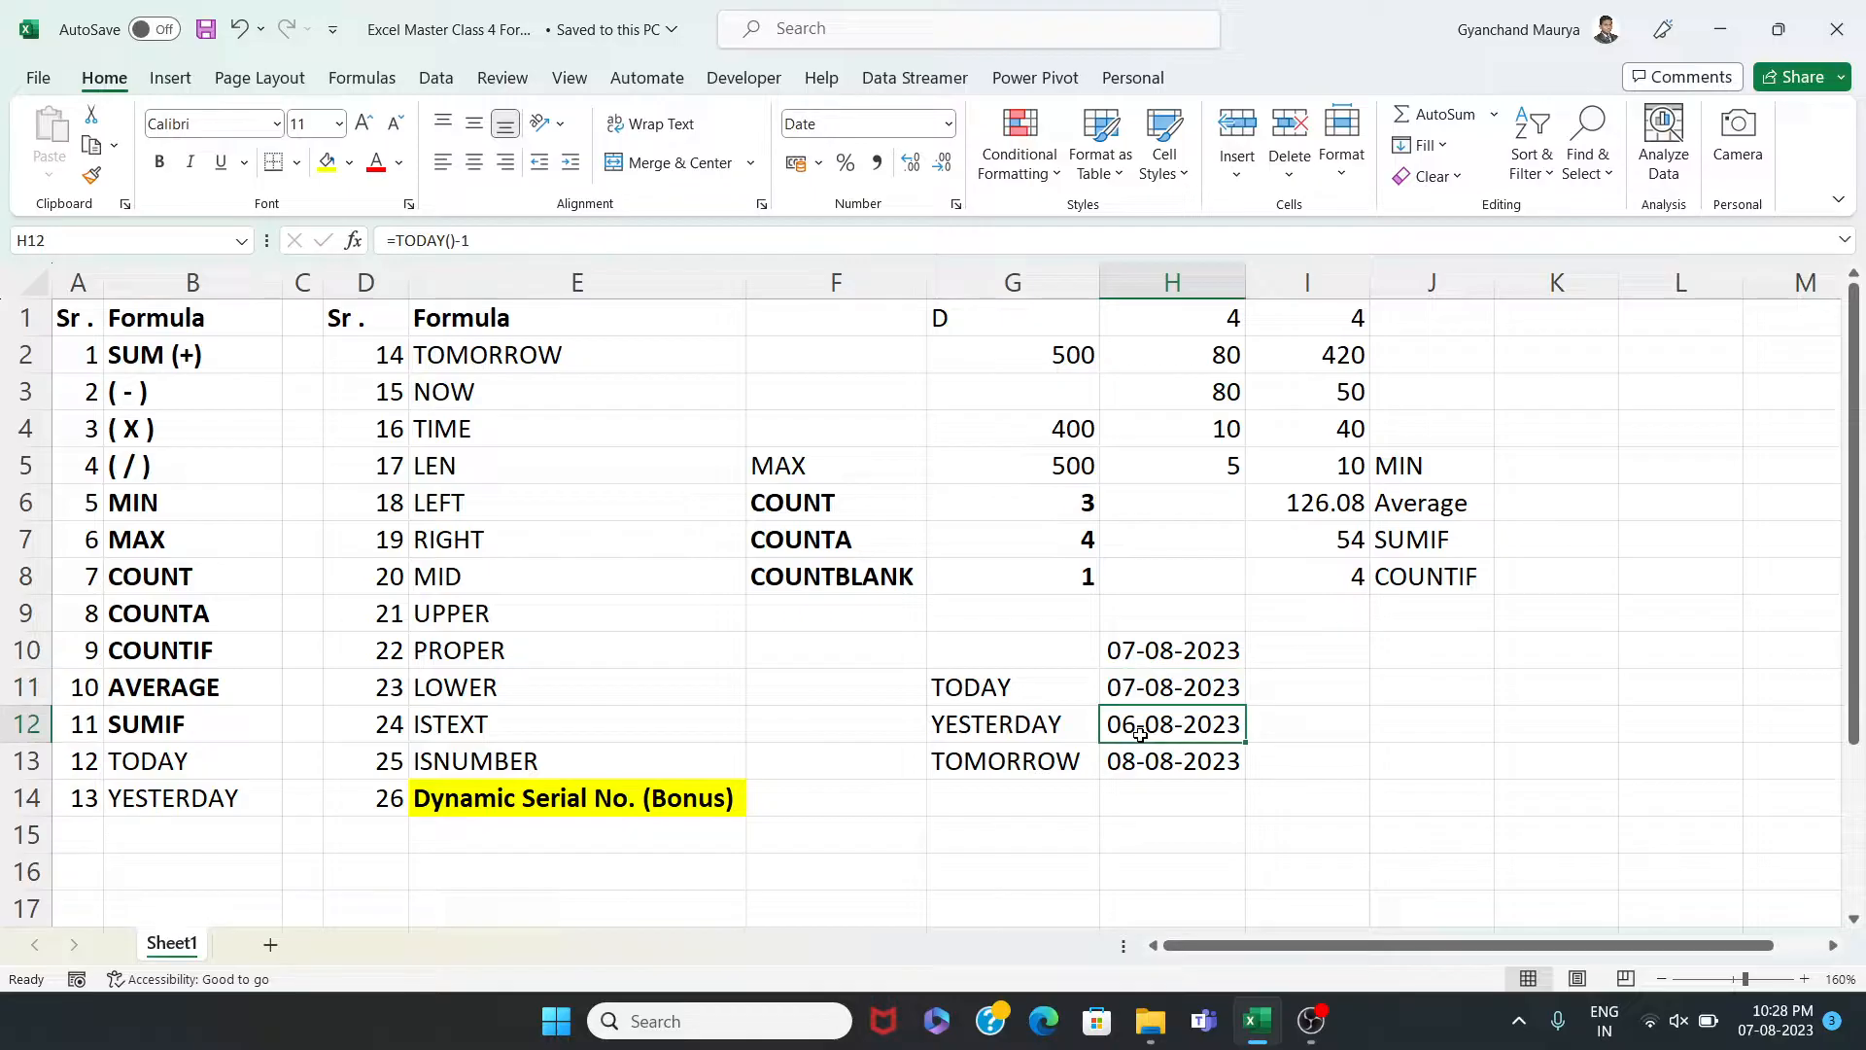
click(1151, 762)
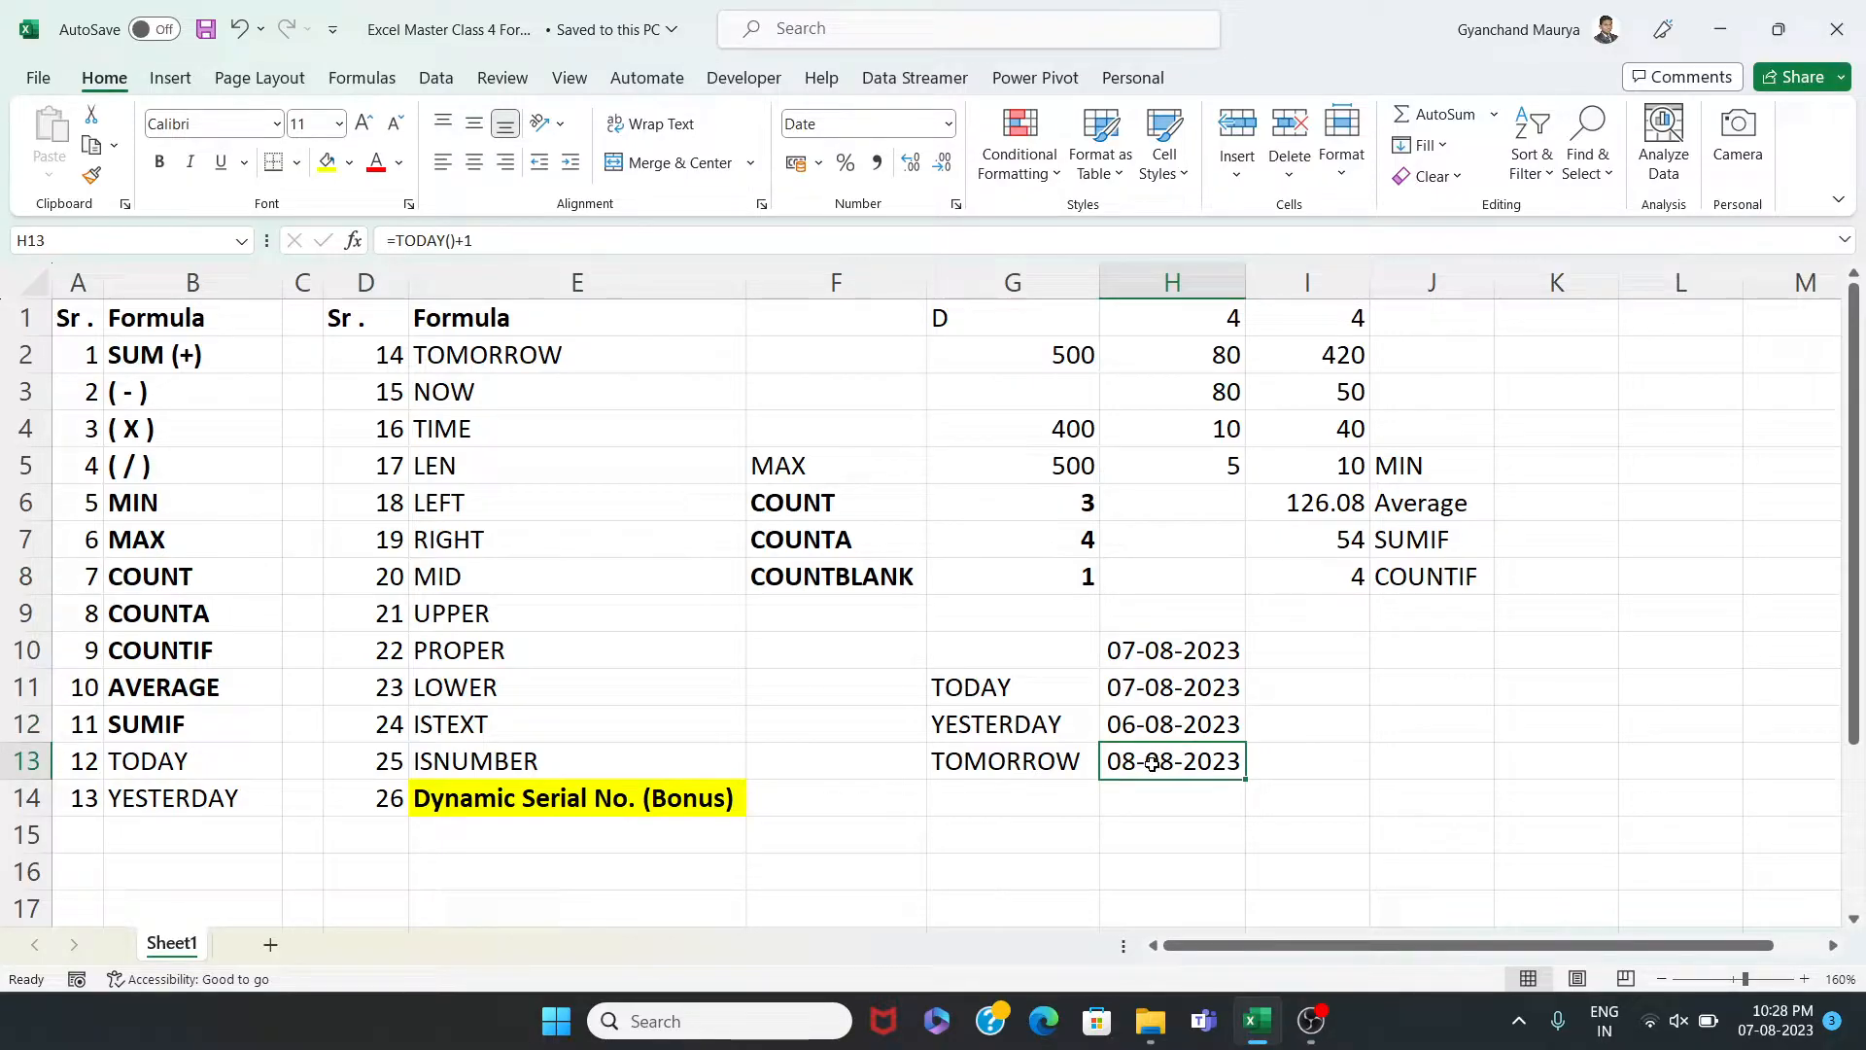
click(995, 804)
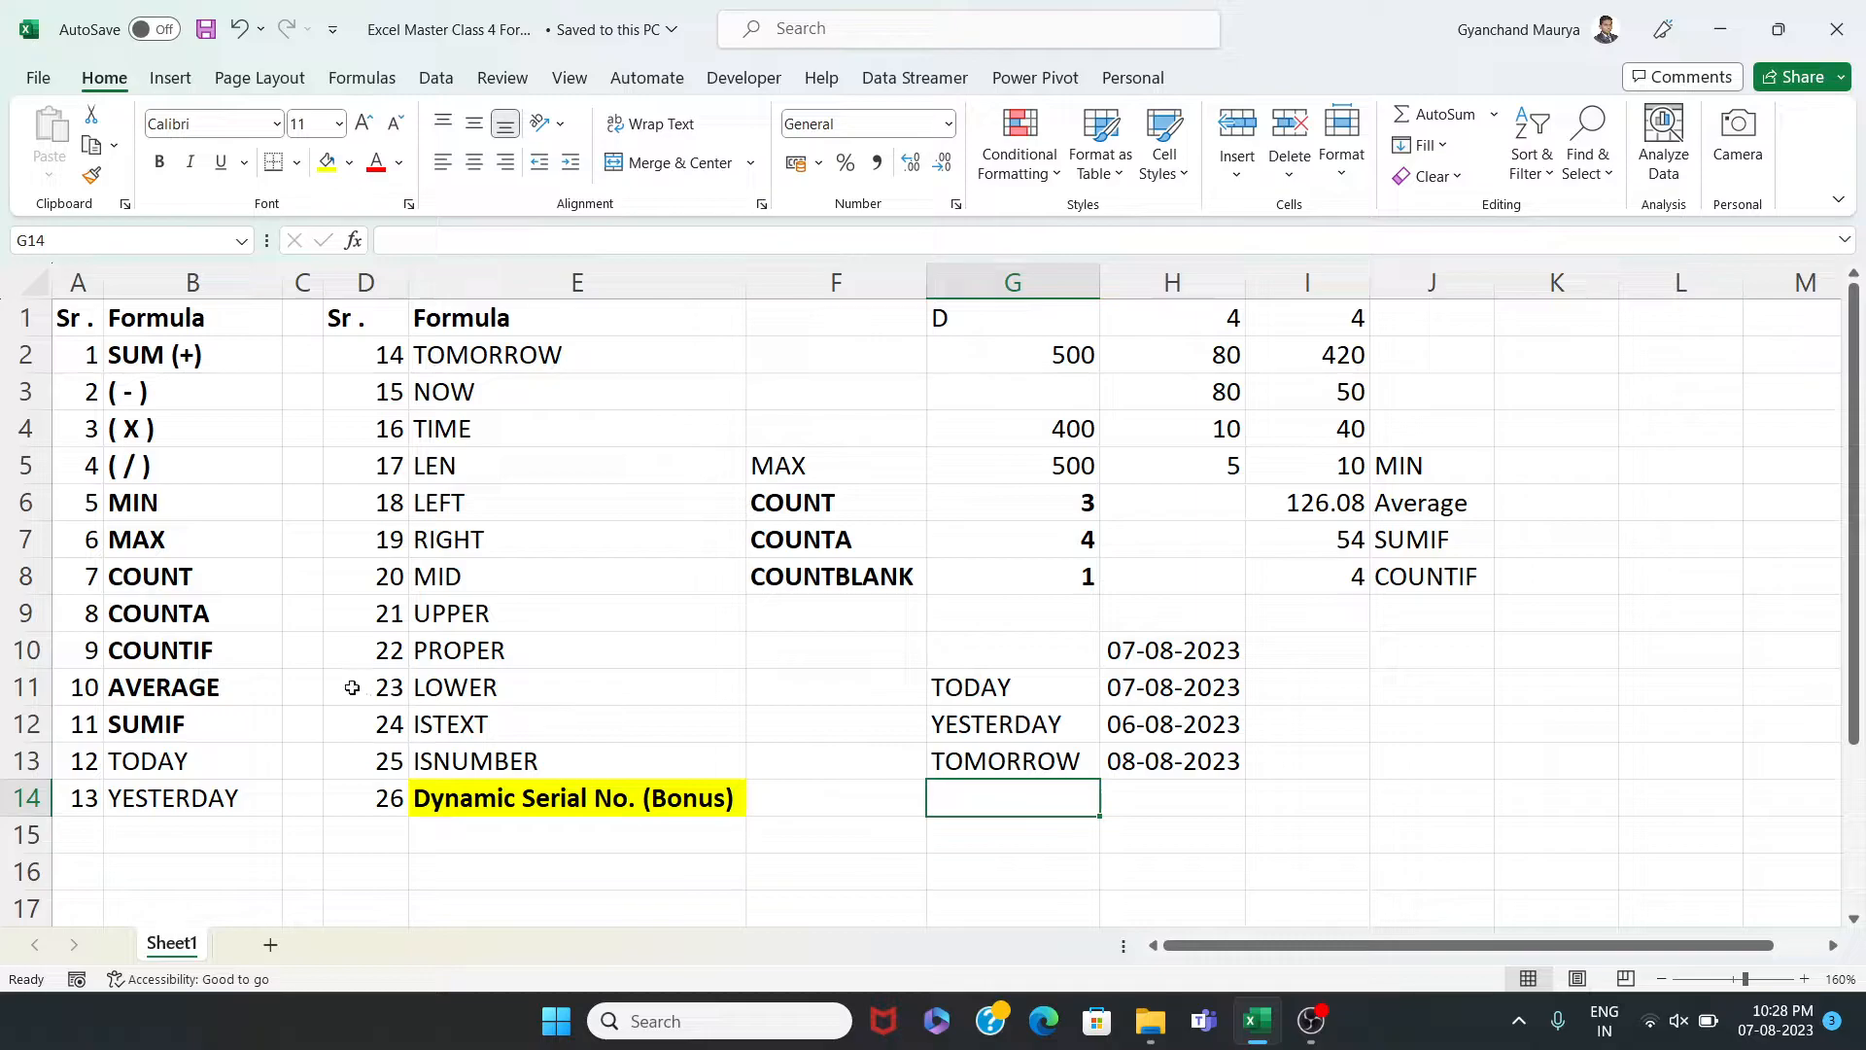
Make the TODAY, YESTERDAY and TOMORROW entries in the formula list bold to mark them as covered
drag(255, 756, 242, 806)
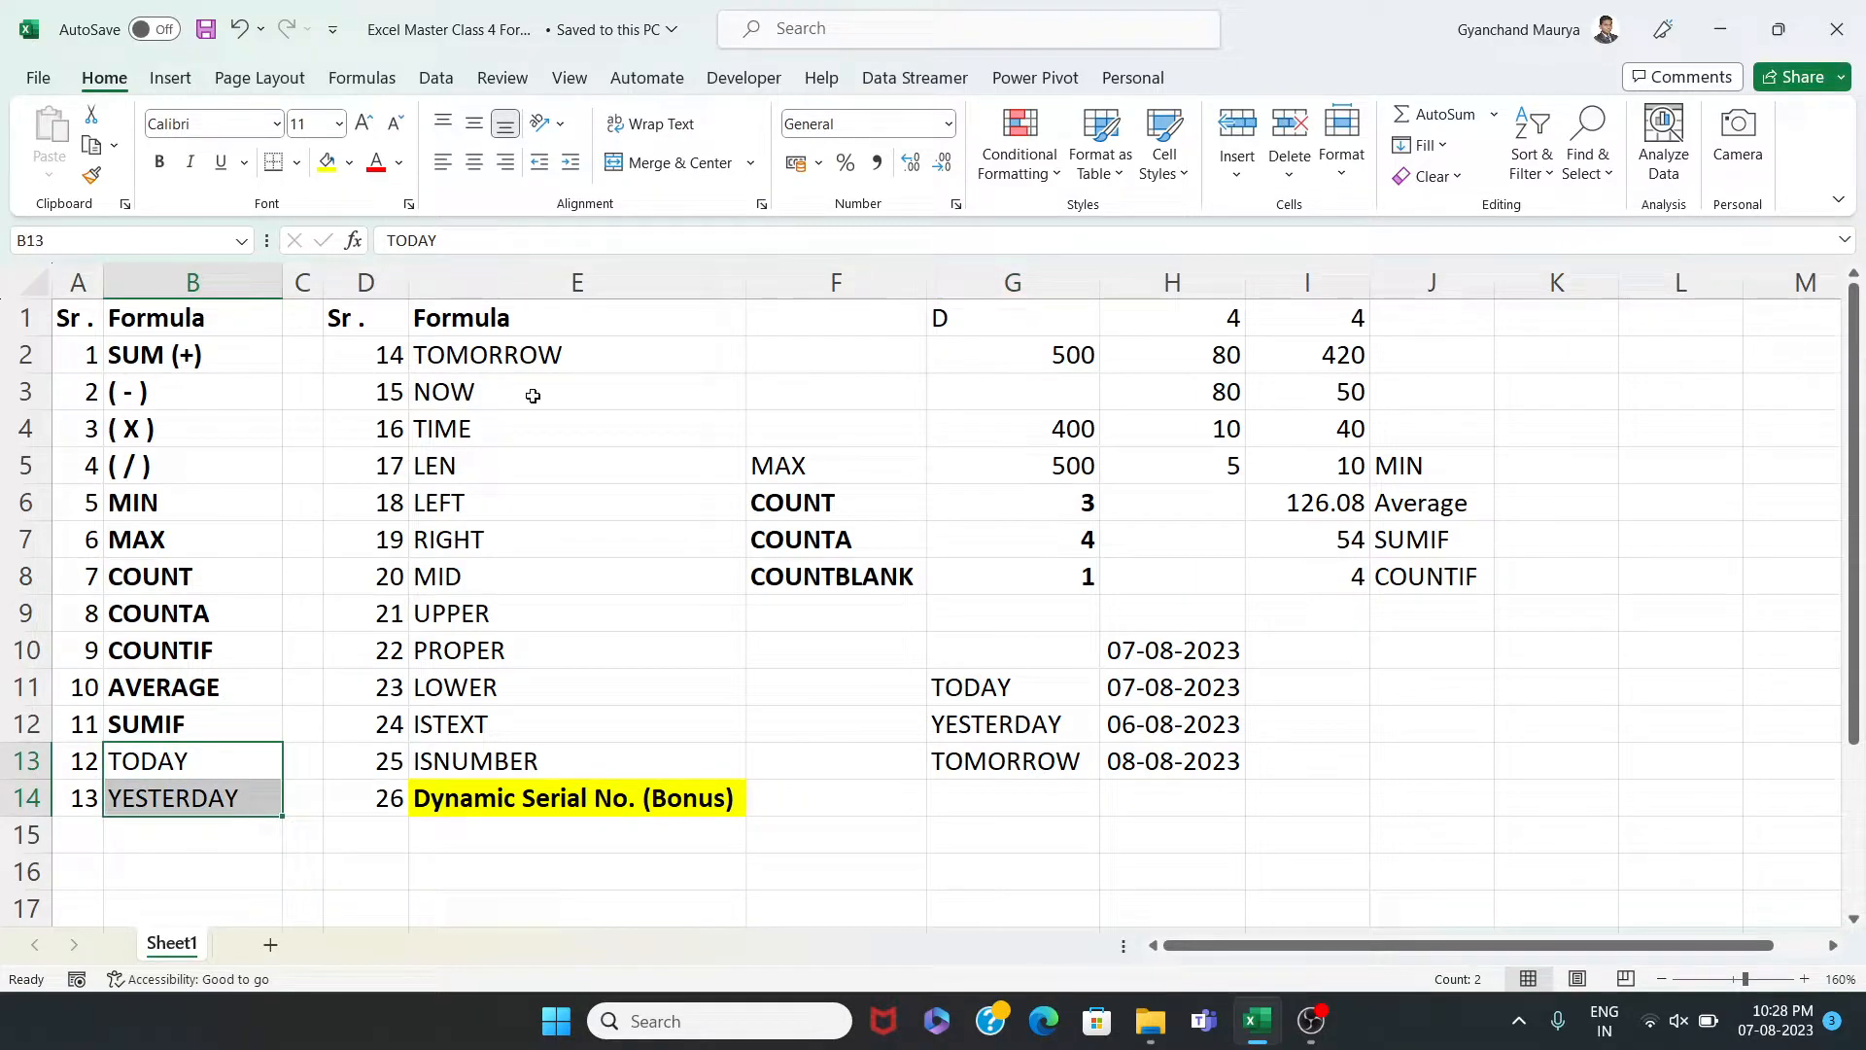
ctrl+click(575, 349)
key(ctrl+b)
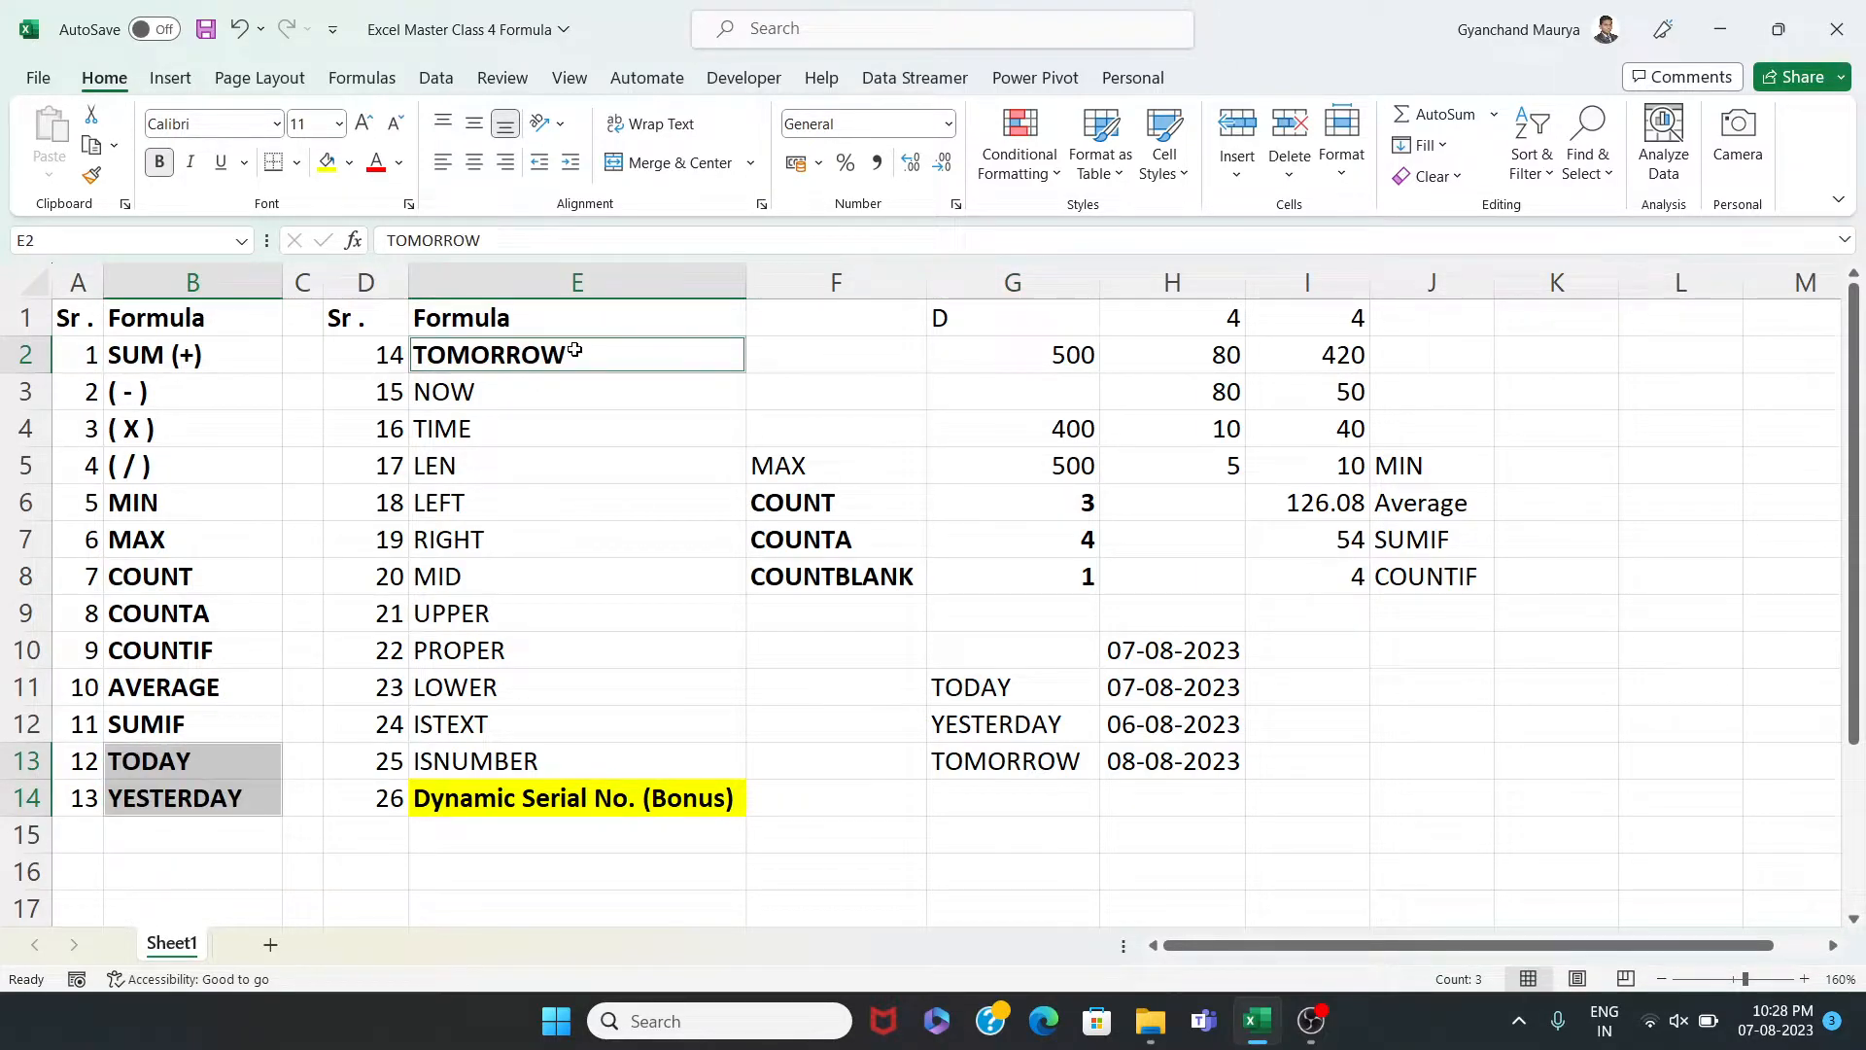
Enter the label NOW in cell G14, below the TOMORROW label
click(1113, 815)
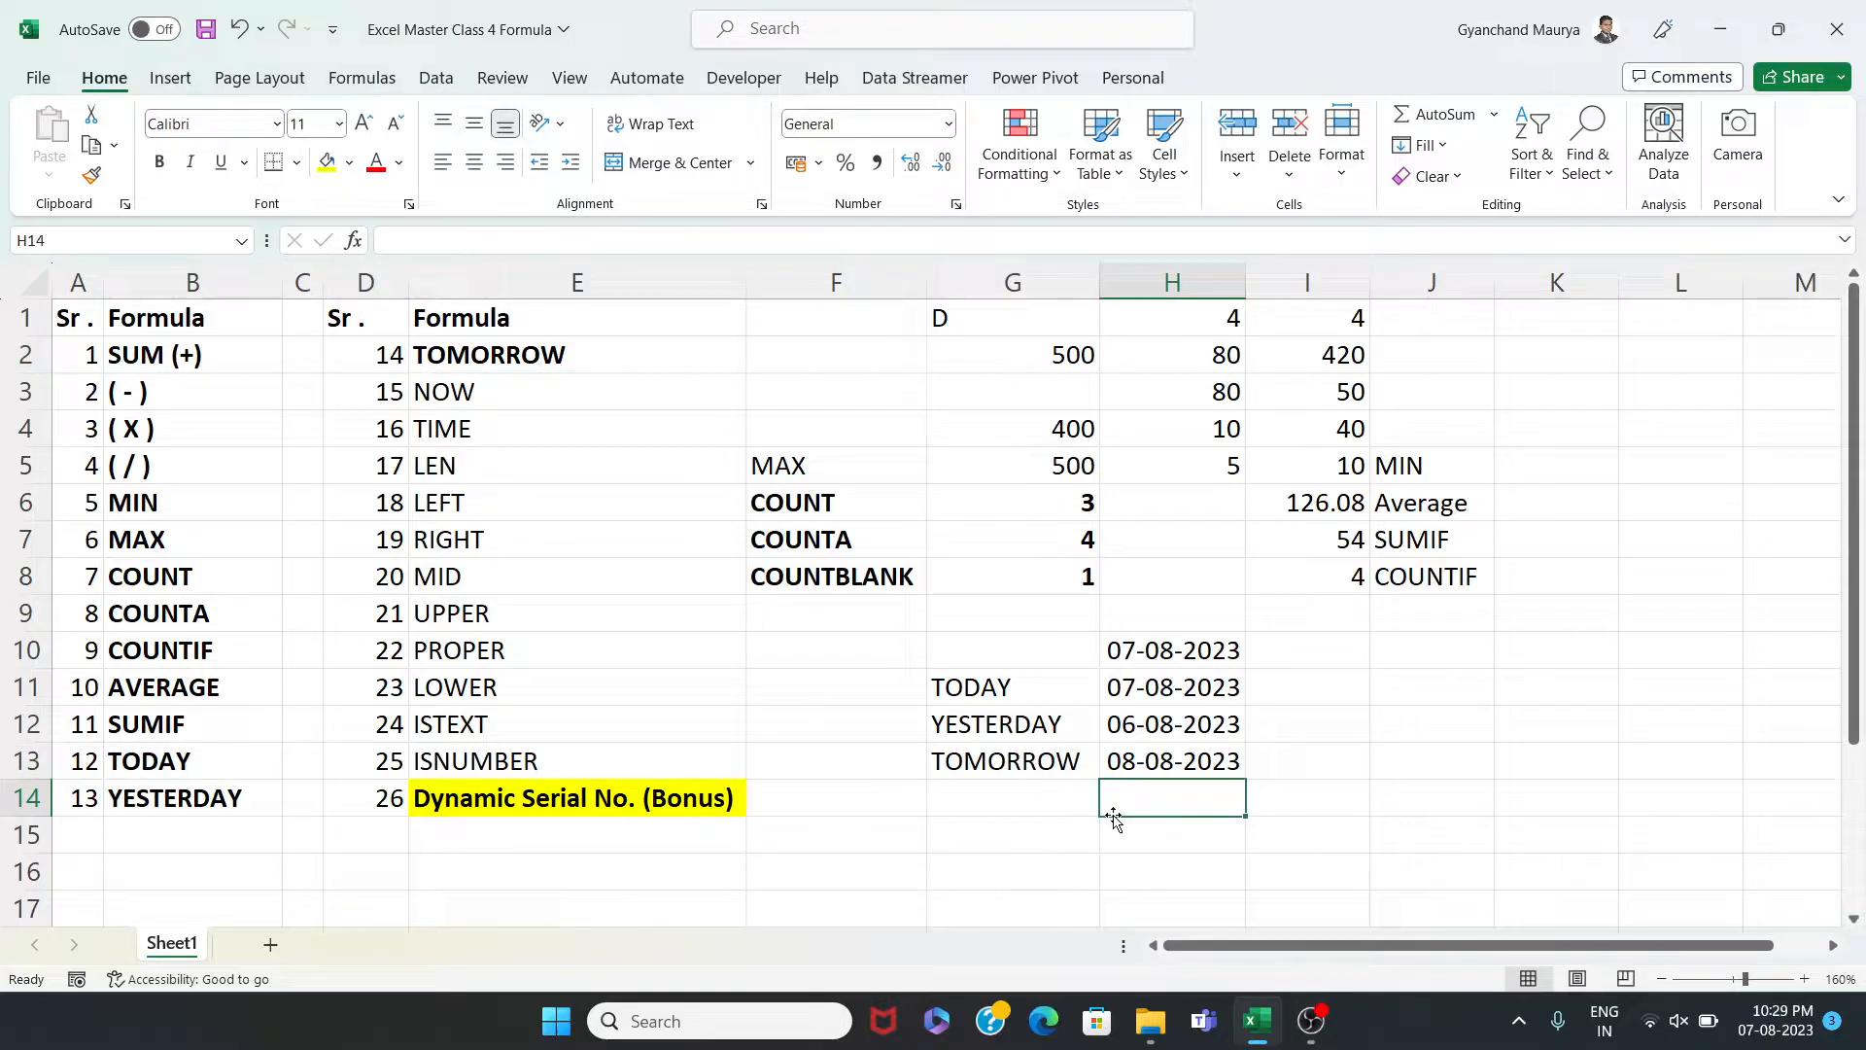
key(Left)
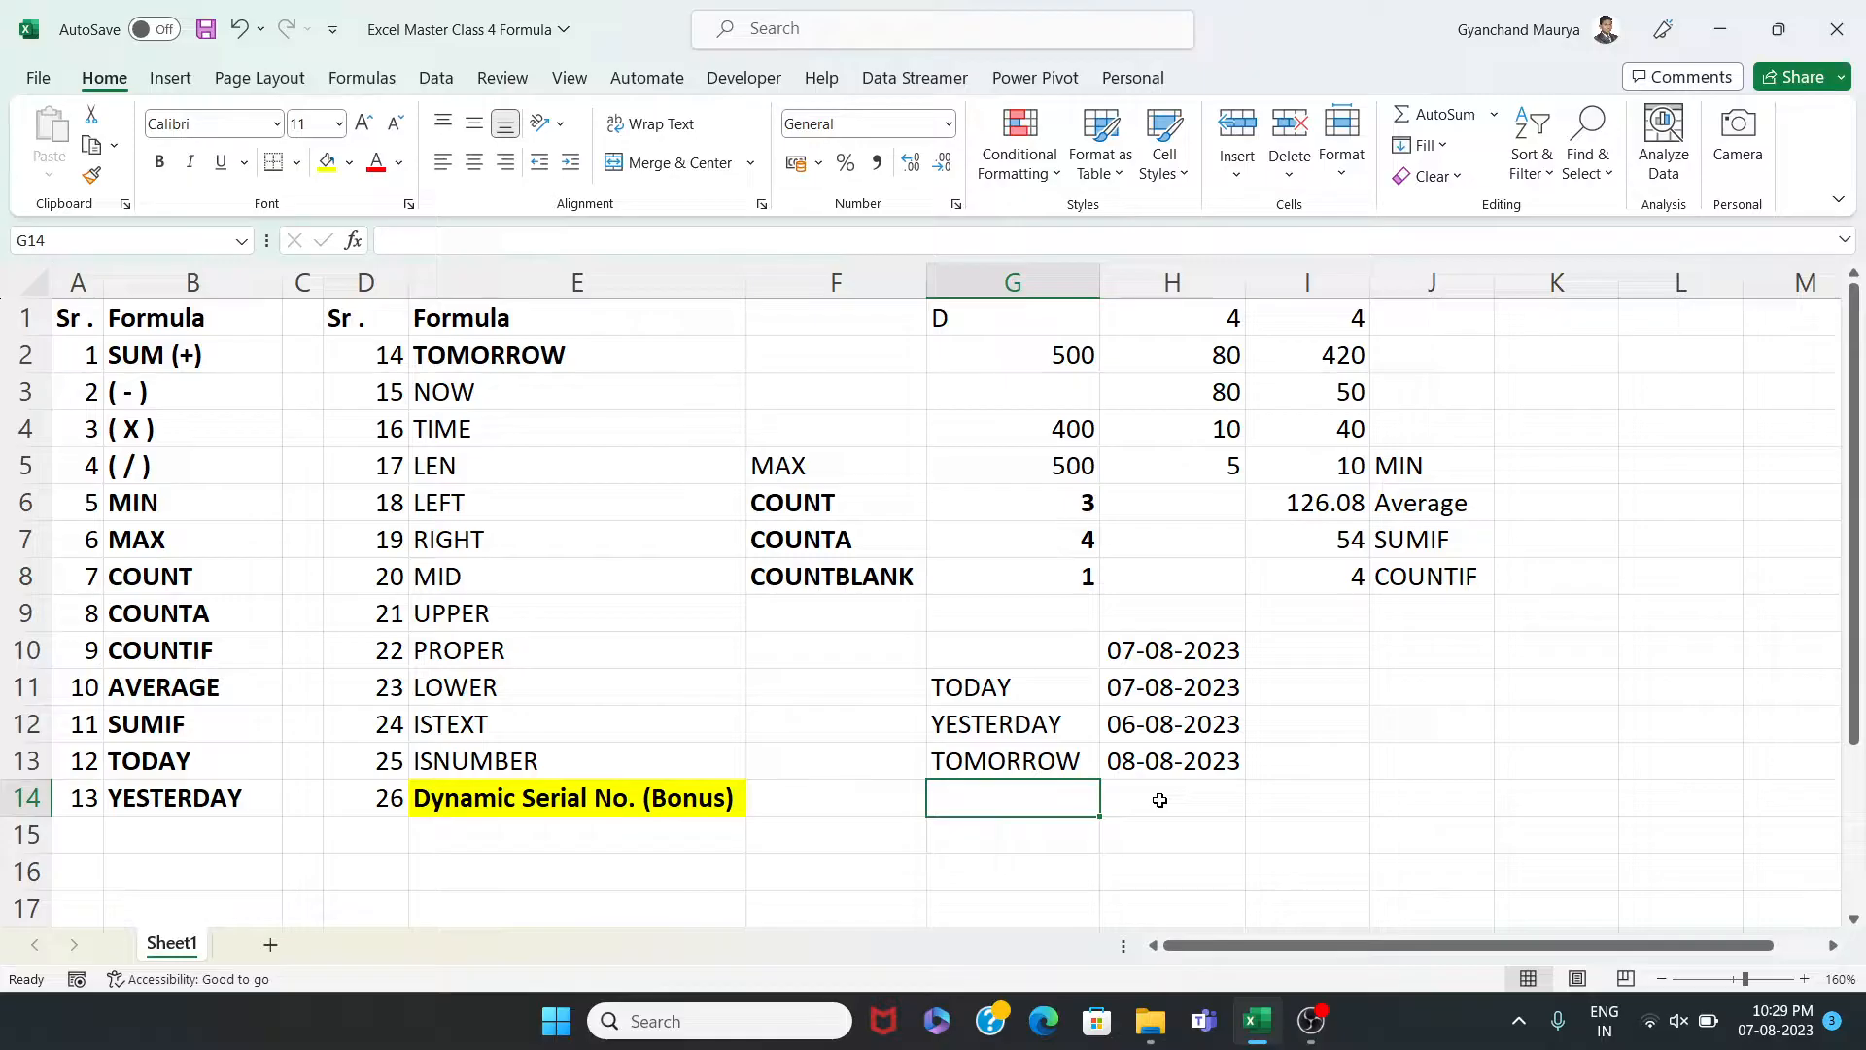
text(NOW)
key(Tab)
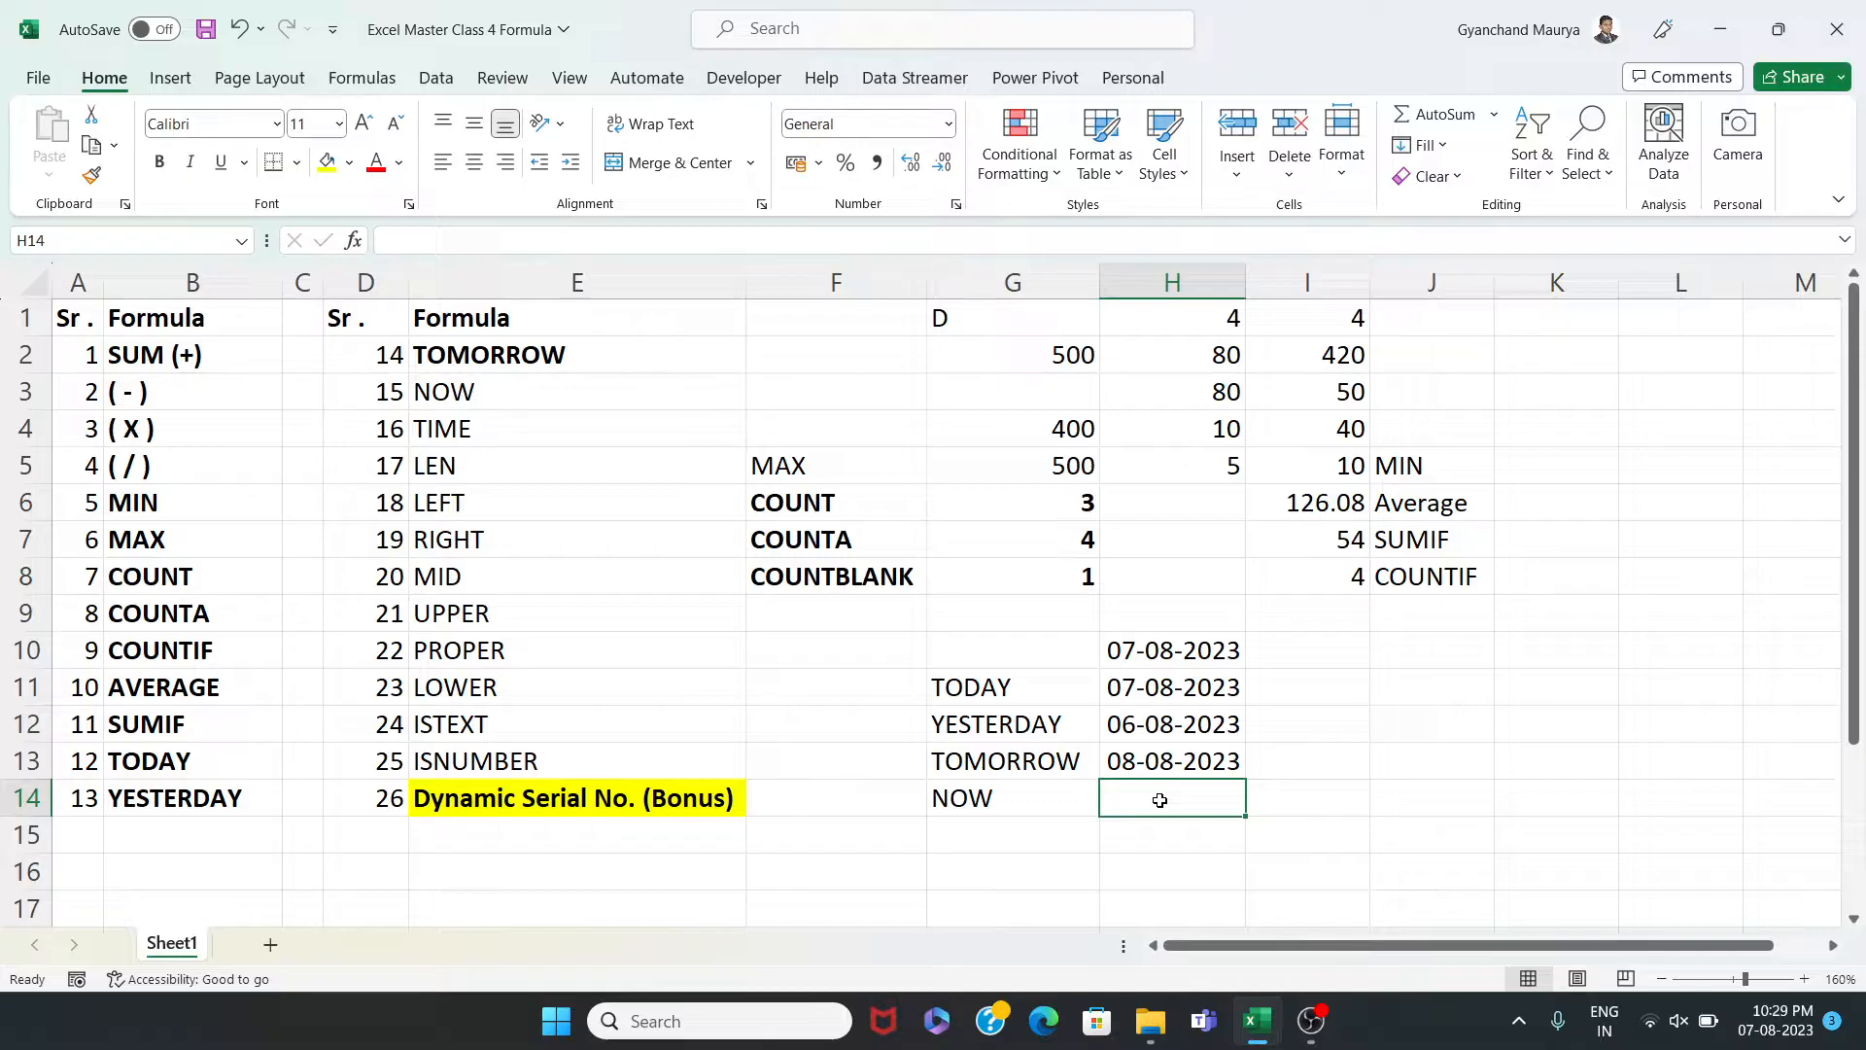
Enter the formula =NOW() in cell H14 and select that cell to examine its date and time
text(=)
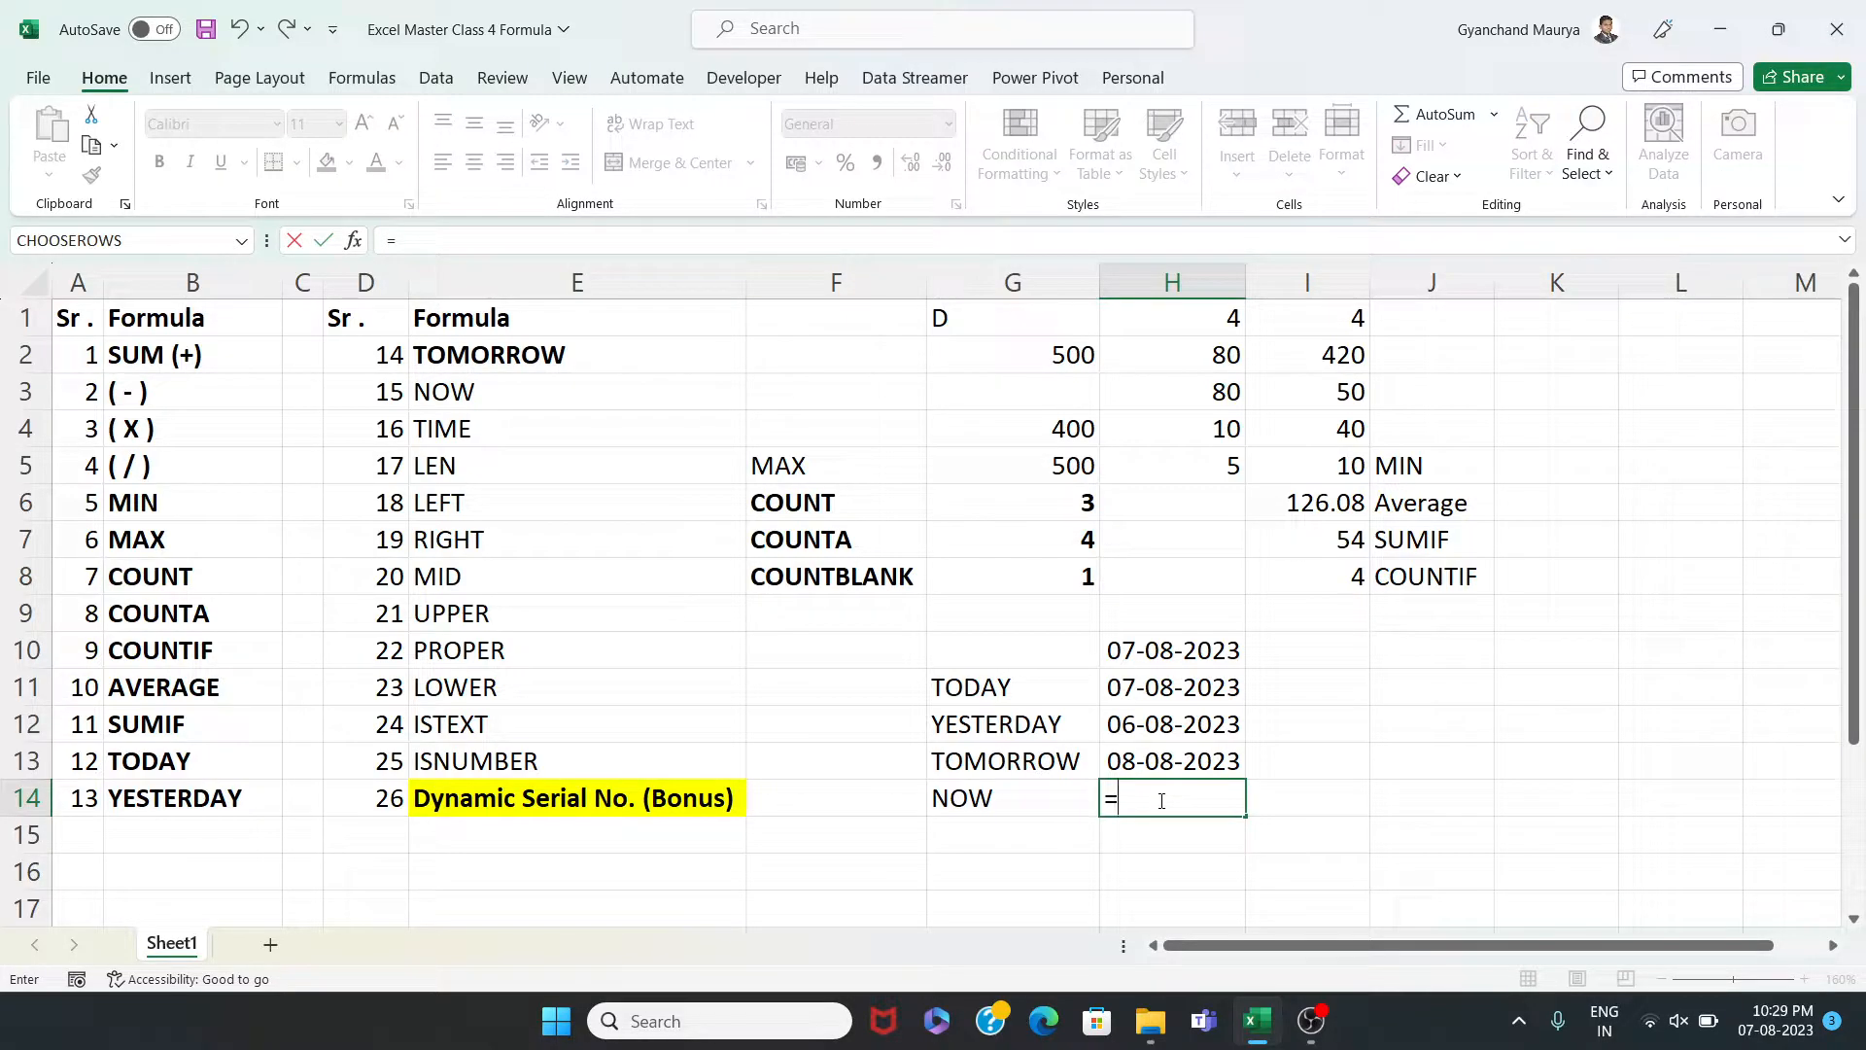
text(NO)
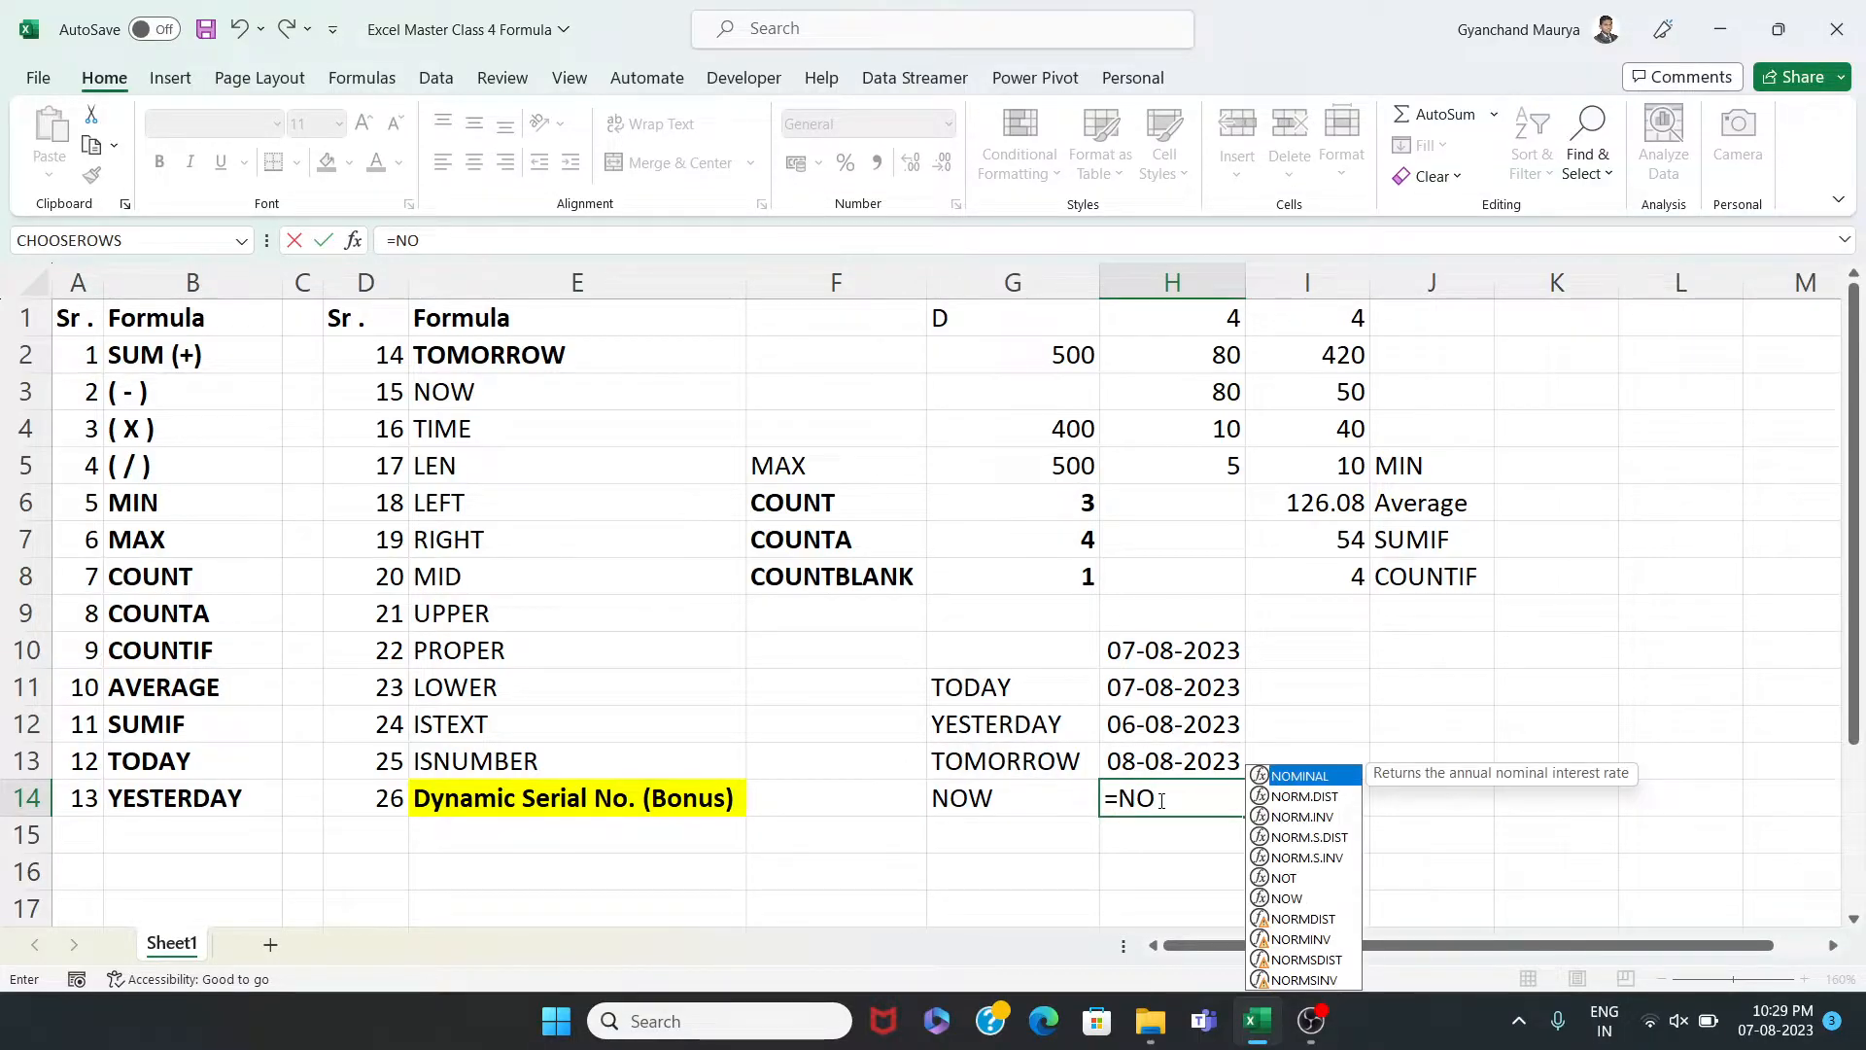
text(W())
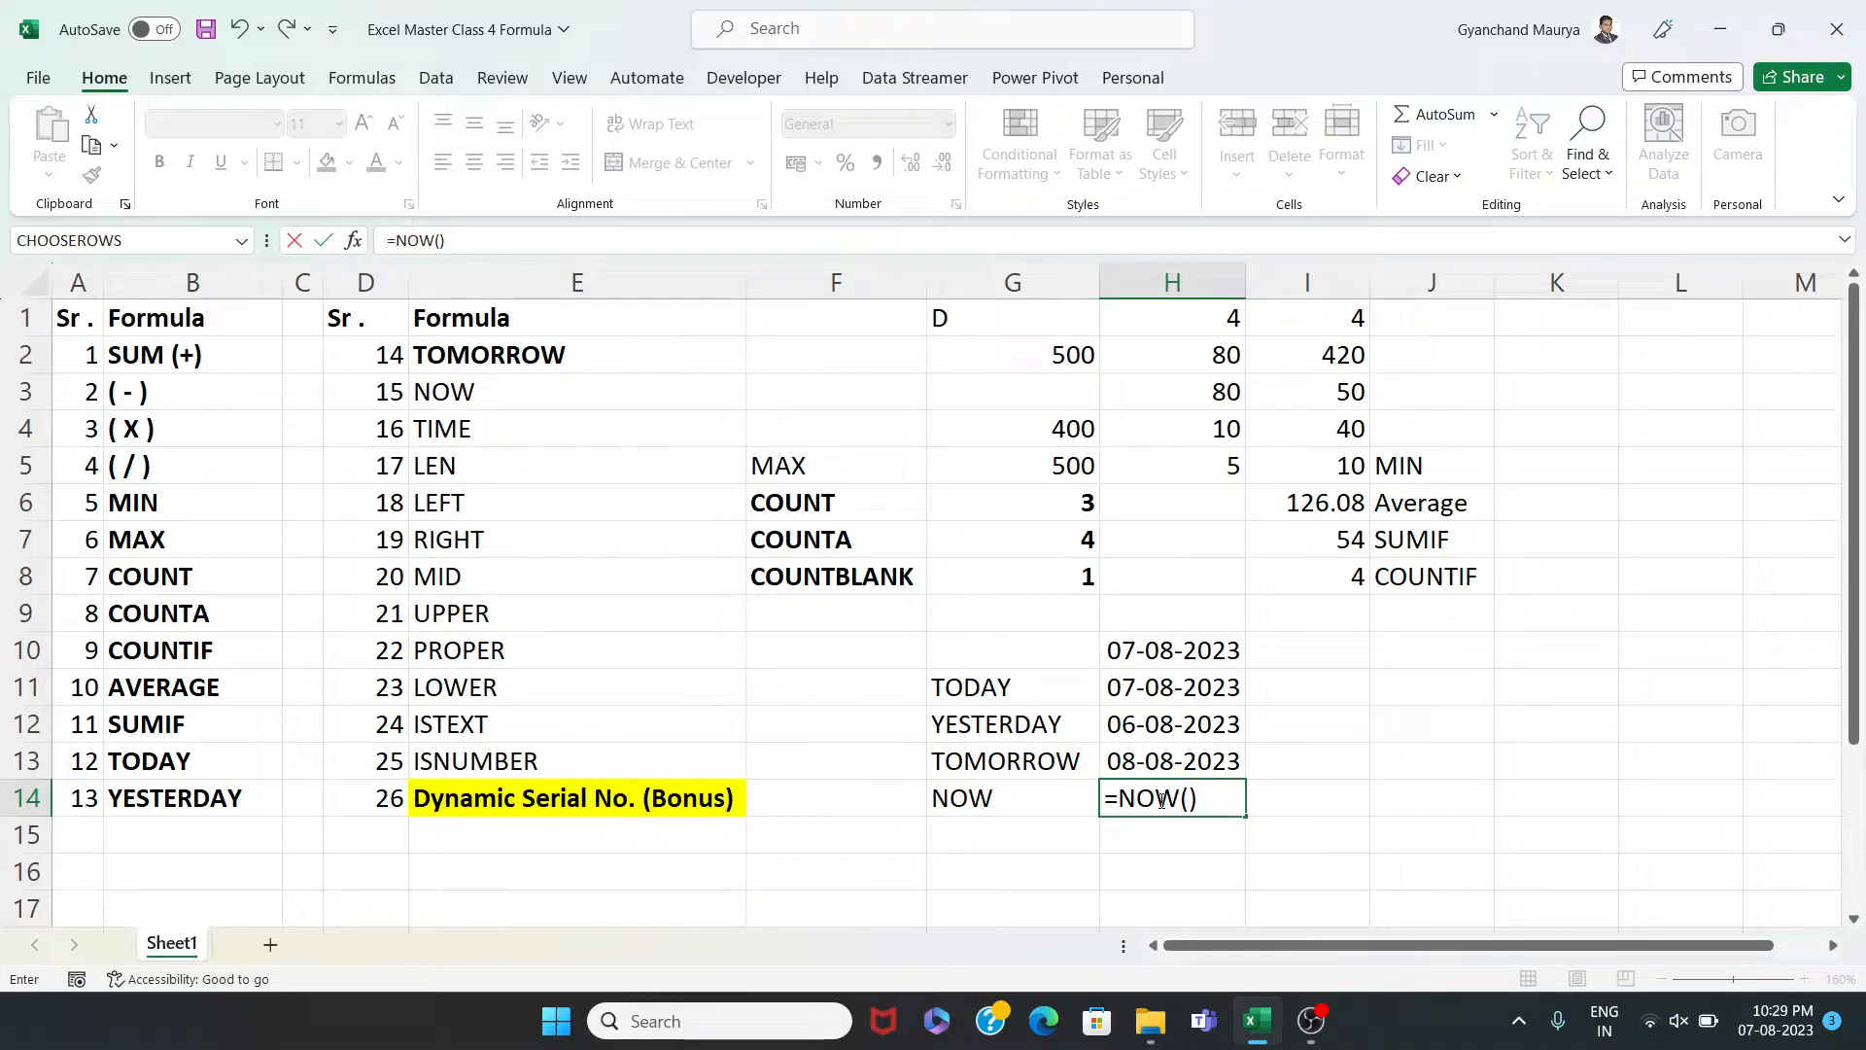
key(Return)
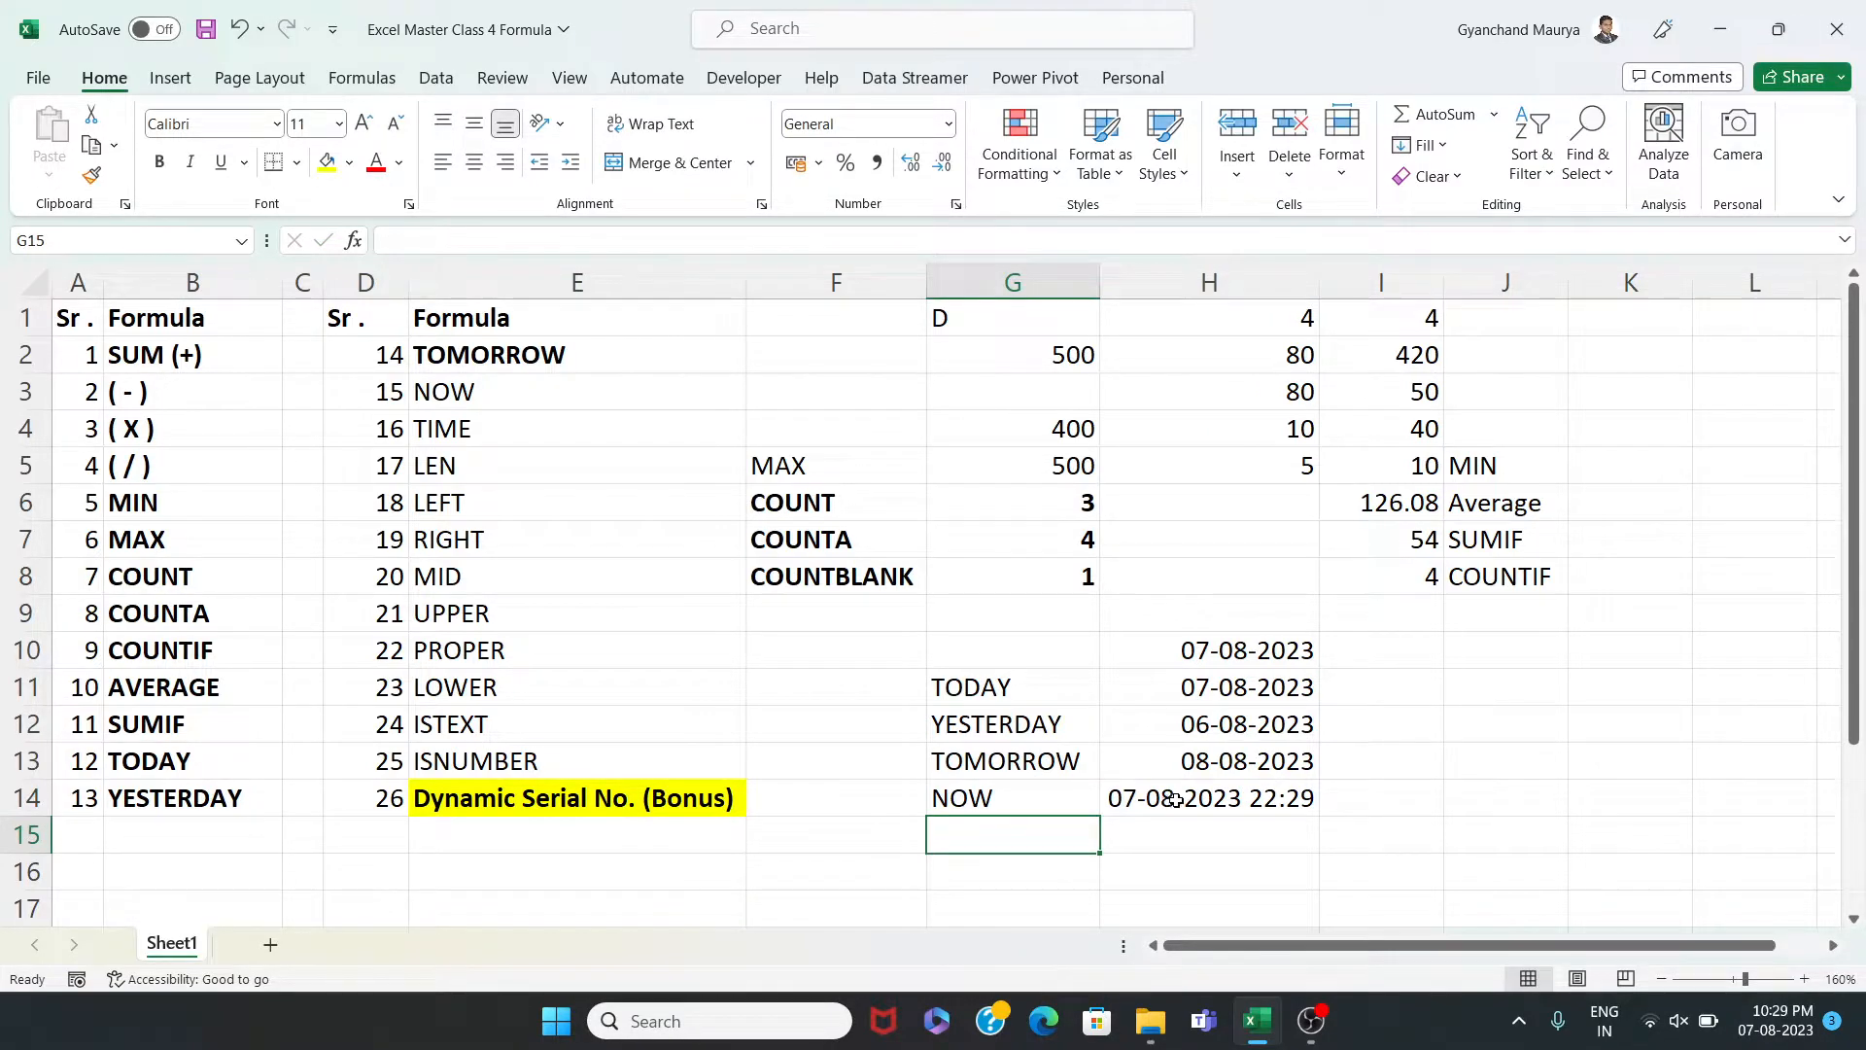
click(1191, 799)
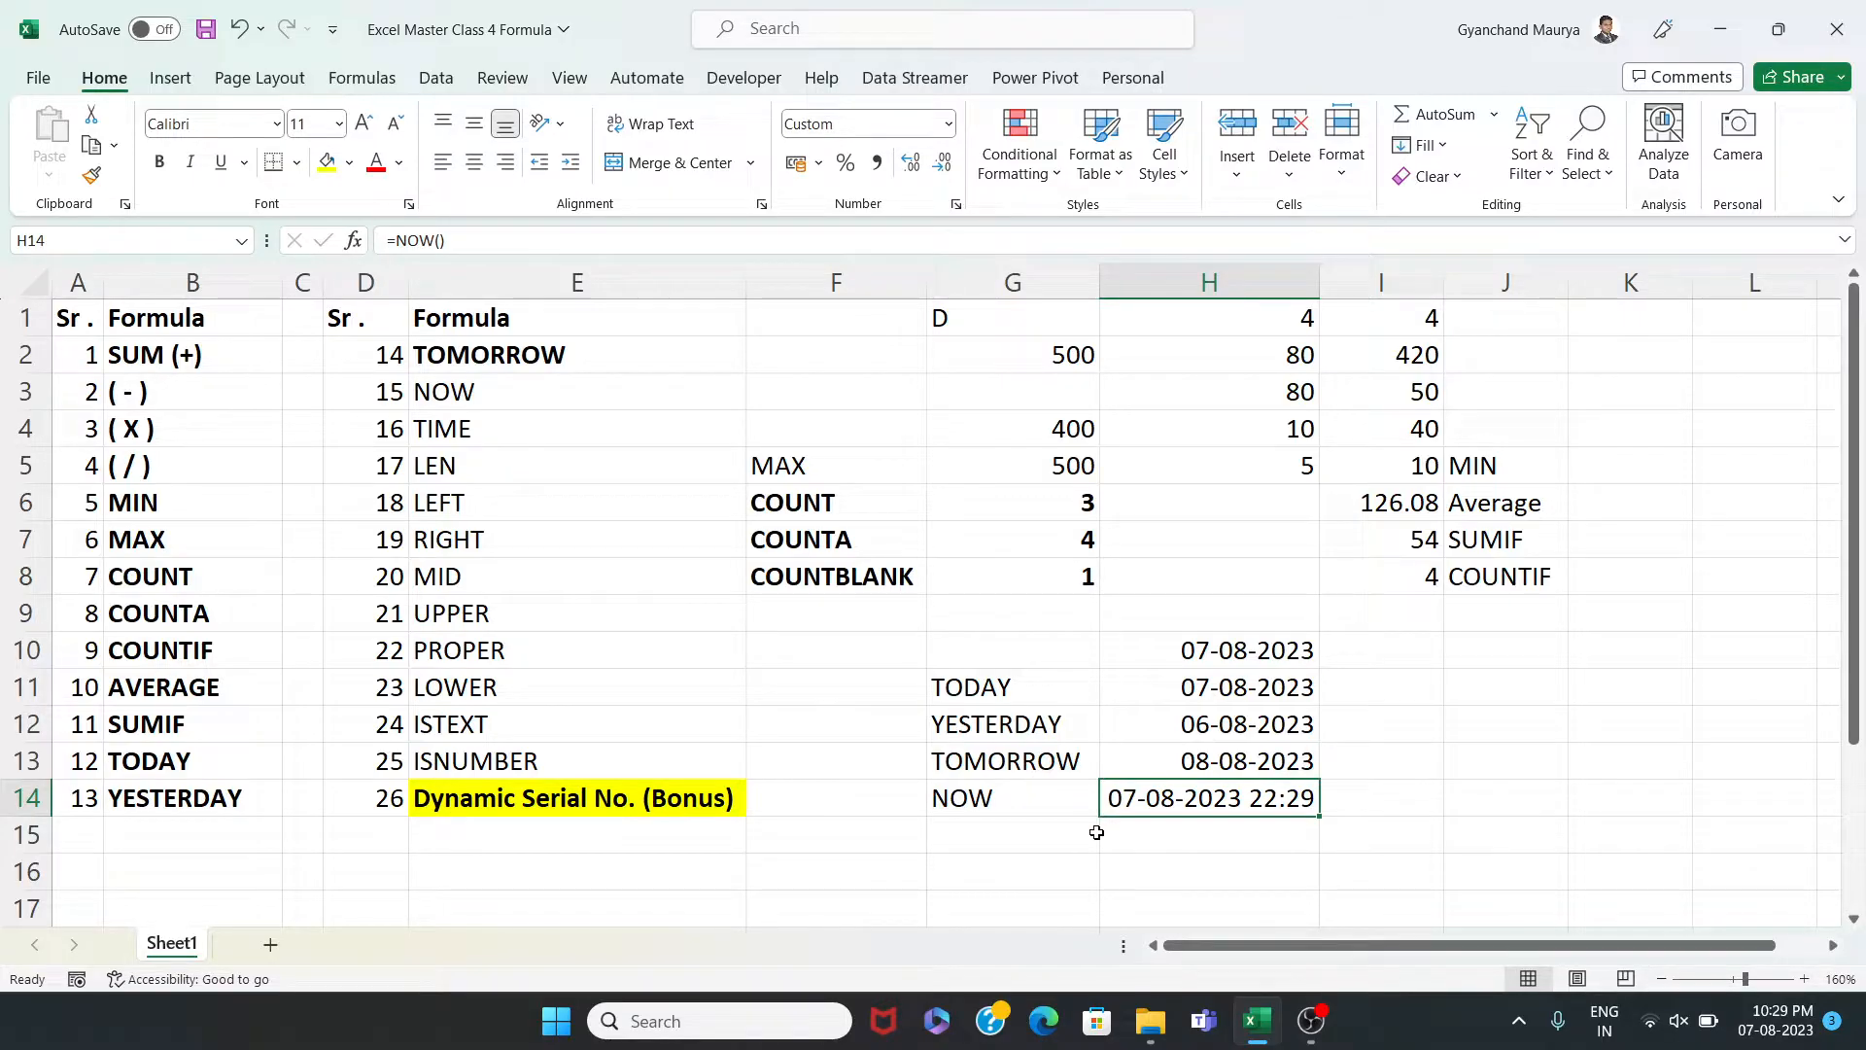
Make the NOW entry in cell E3 of the formula list bold
click(1016, 831)
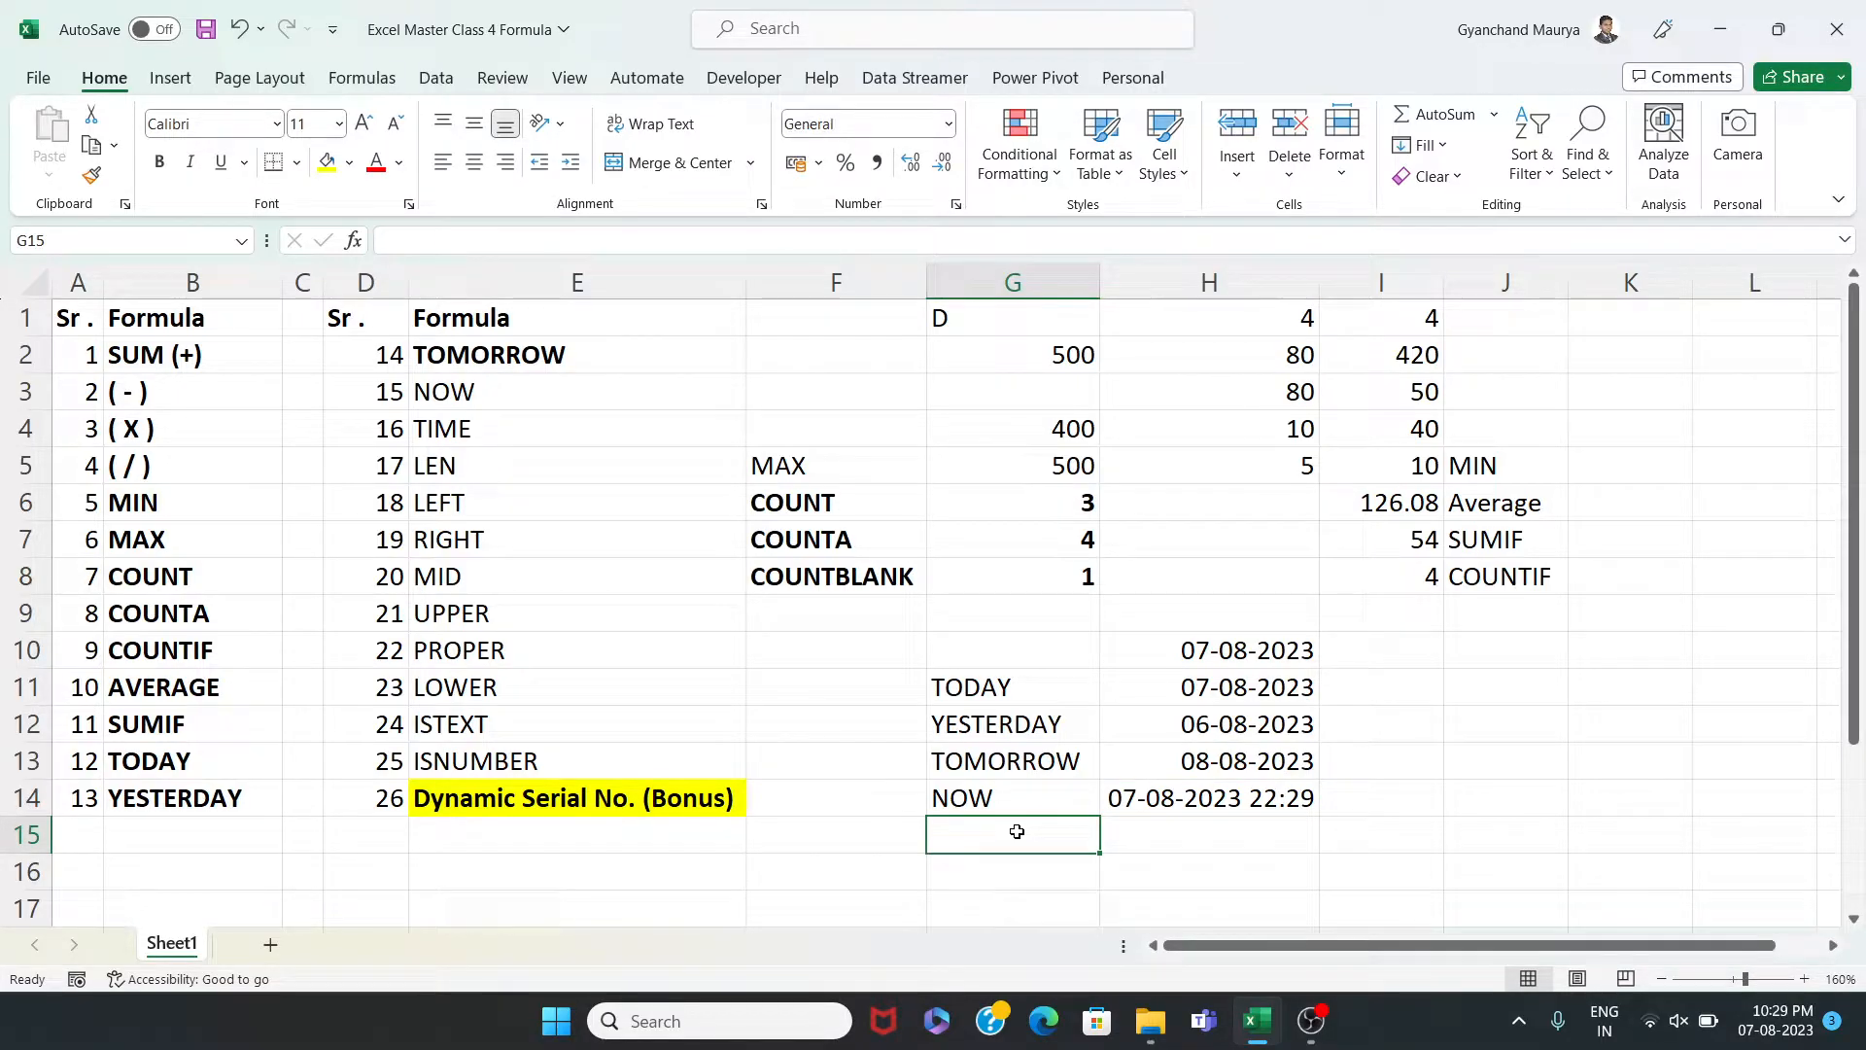
click(585, 399)
key(ctrl+b)
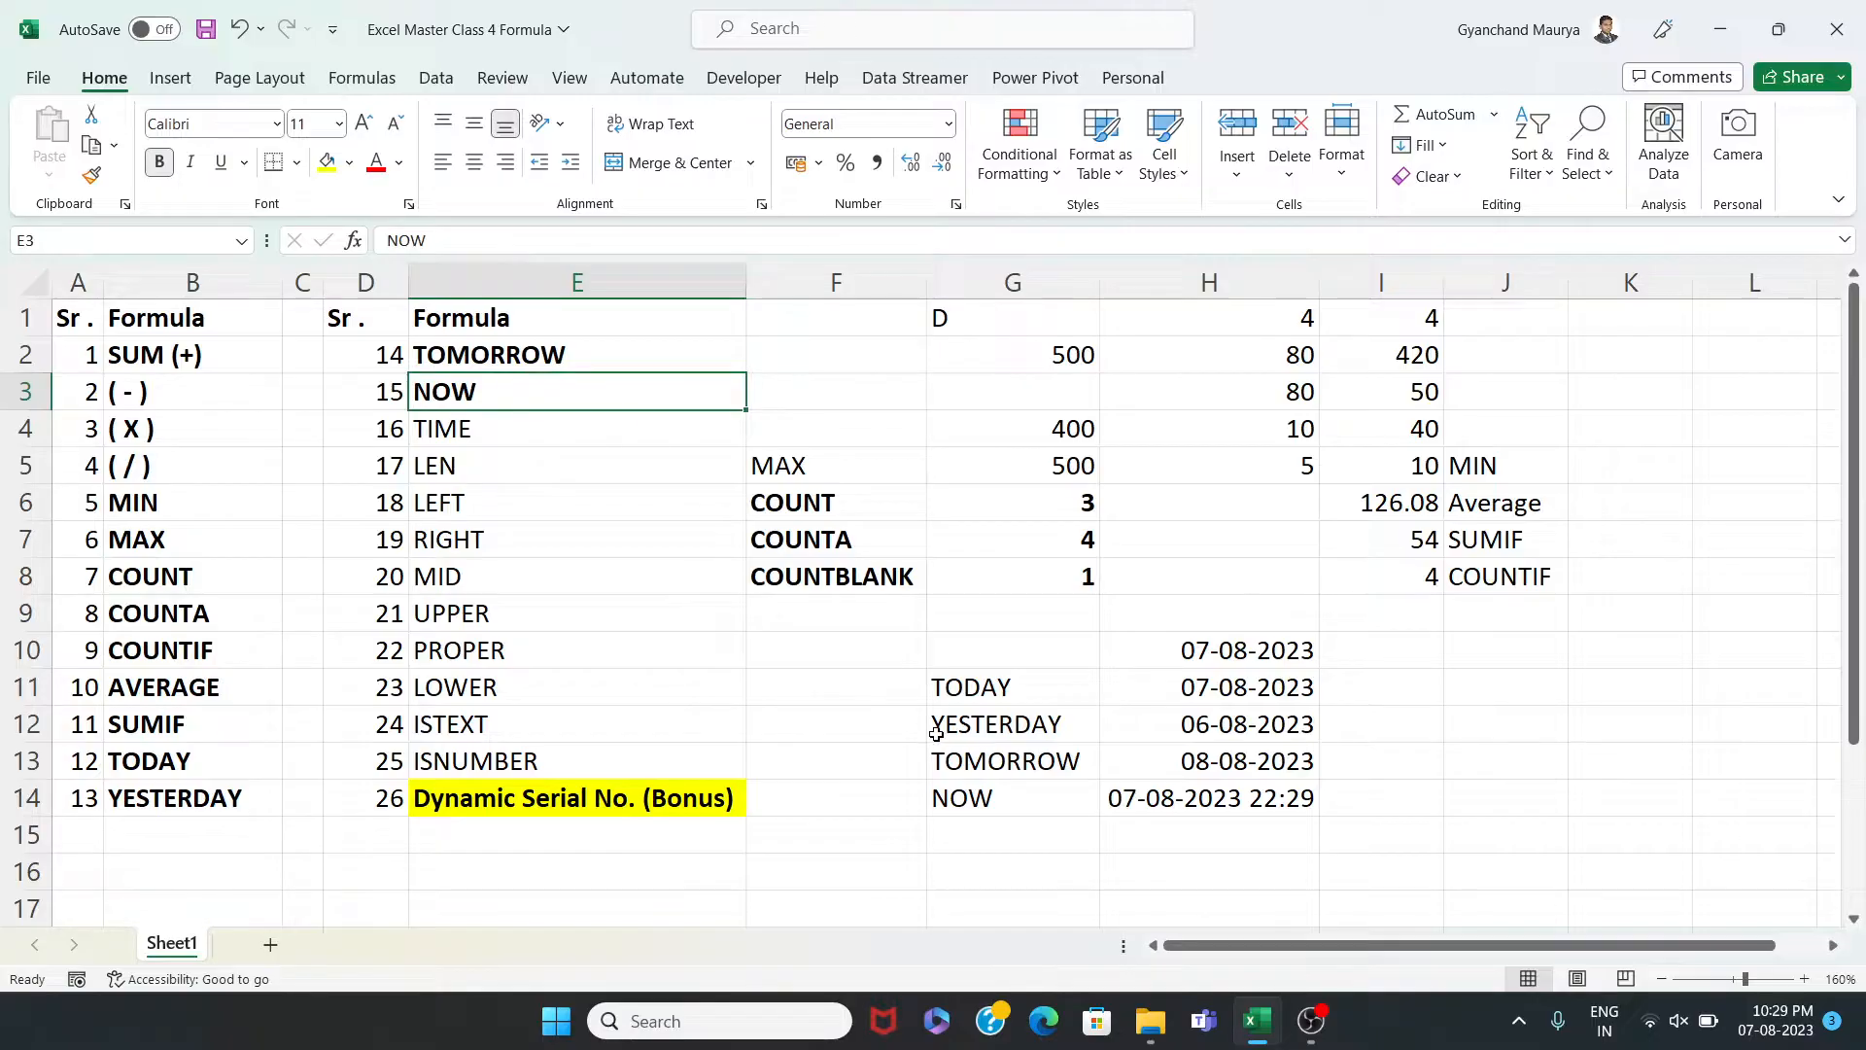
click(991, 836)
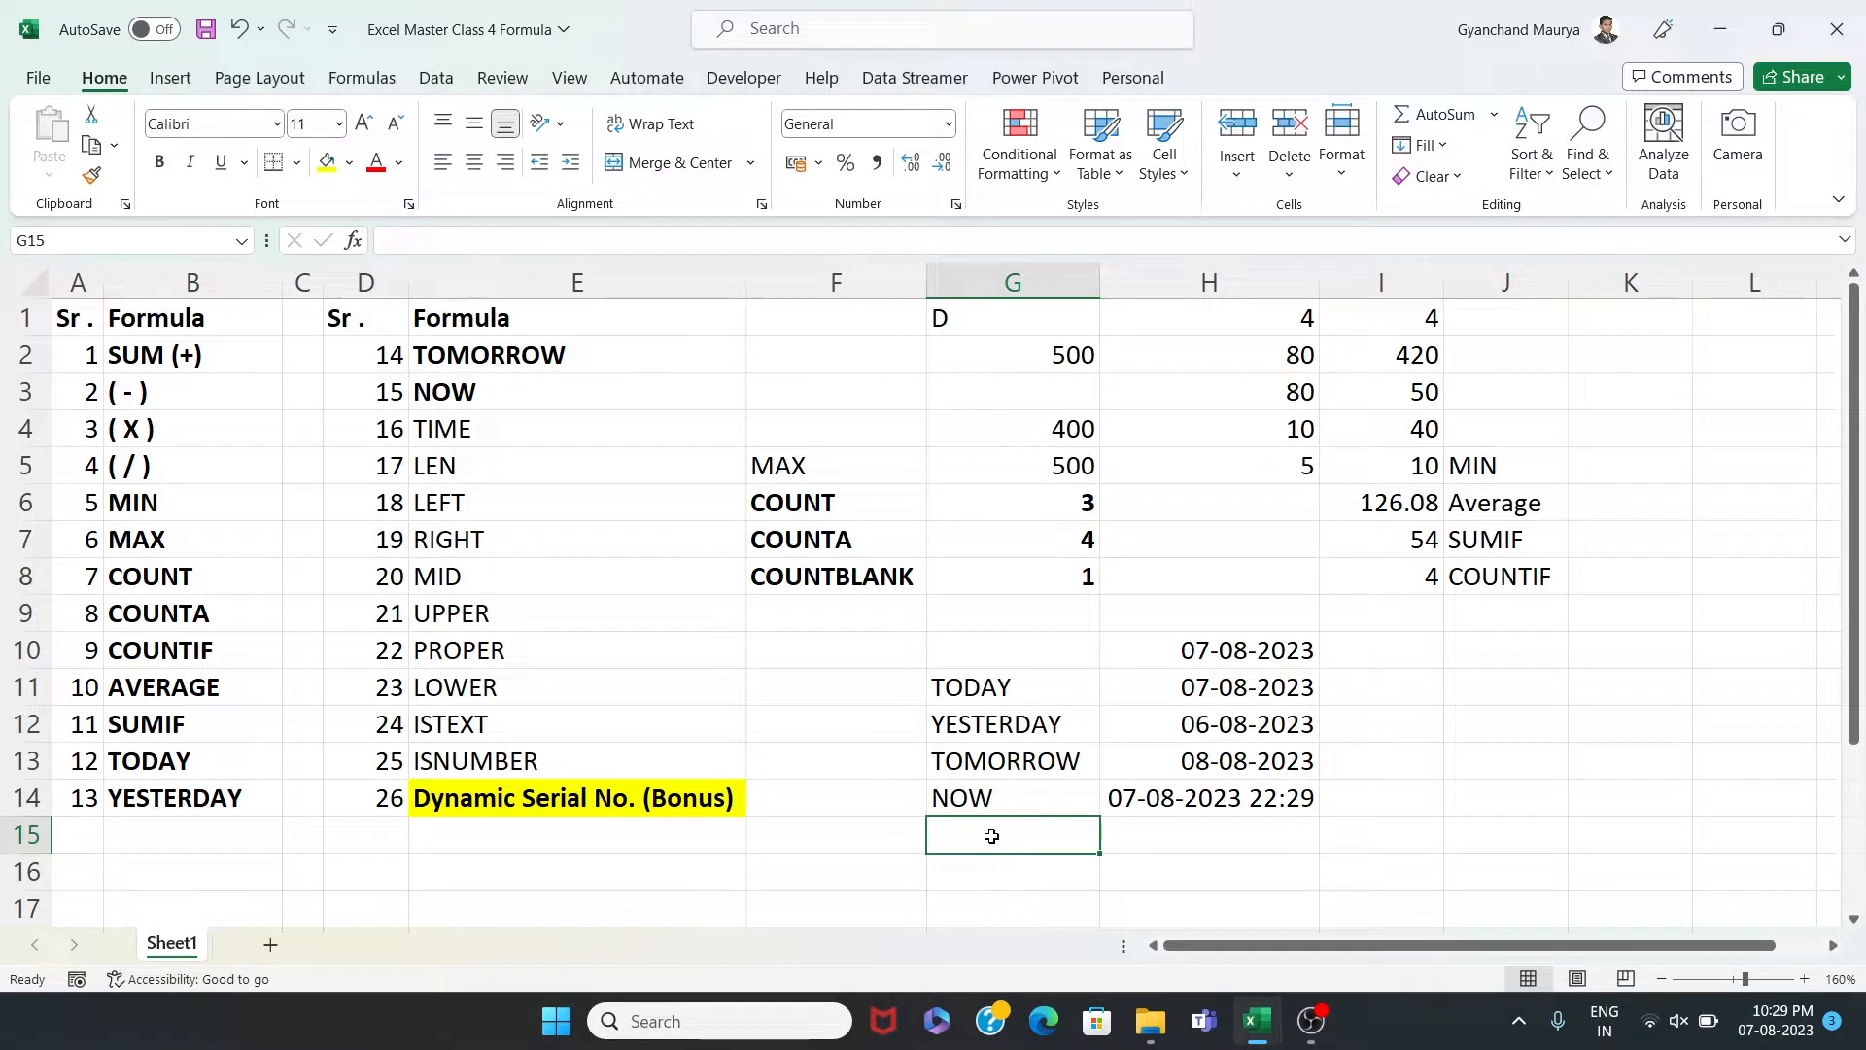
text(=)
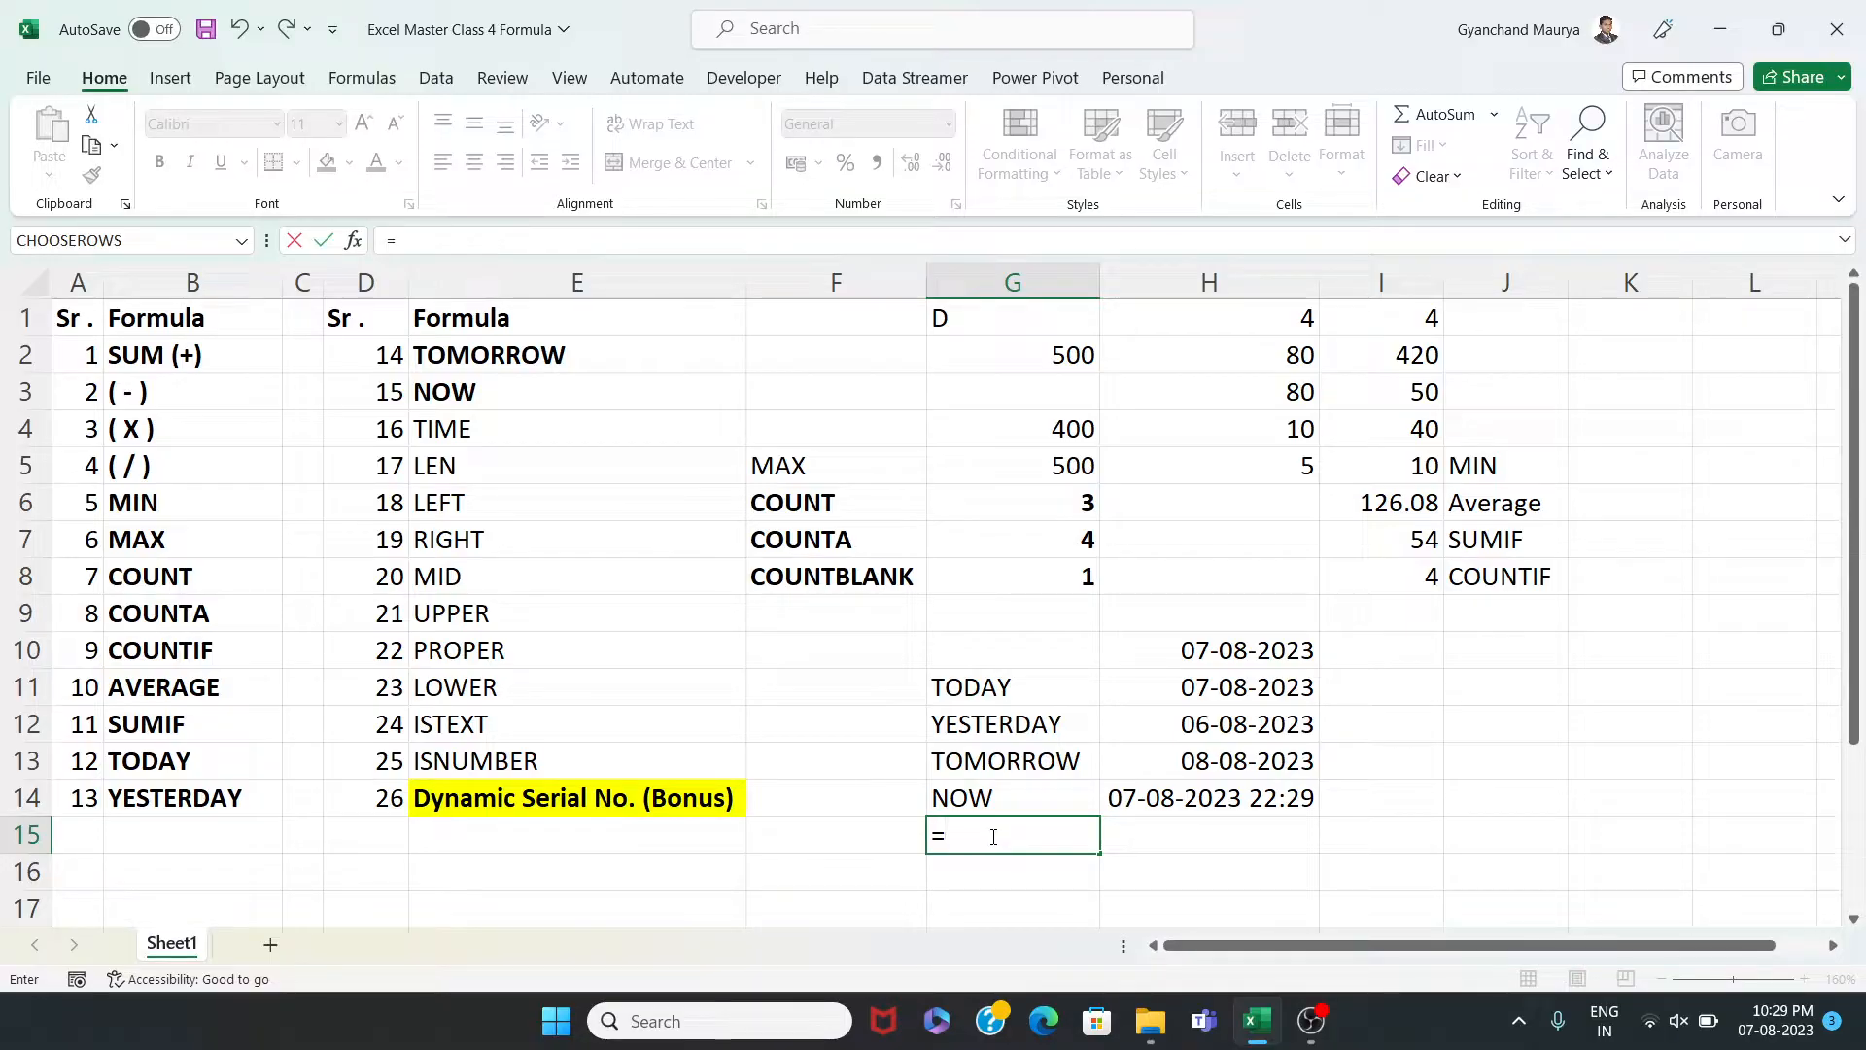
key(Escape)
Apply bold to cells I15:J15 and enter 10 in I15 and 5 in J15
click(1397, 830)
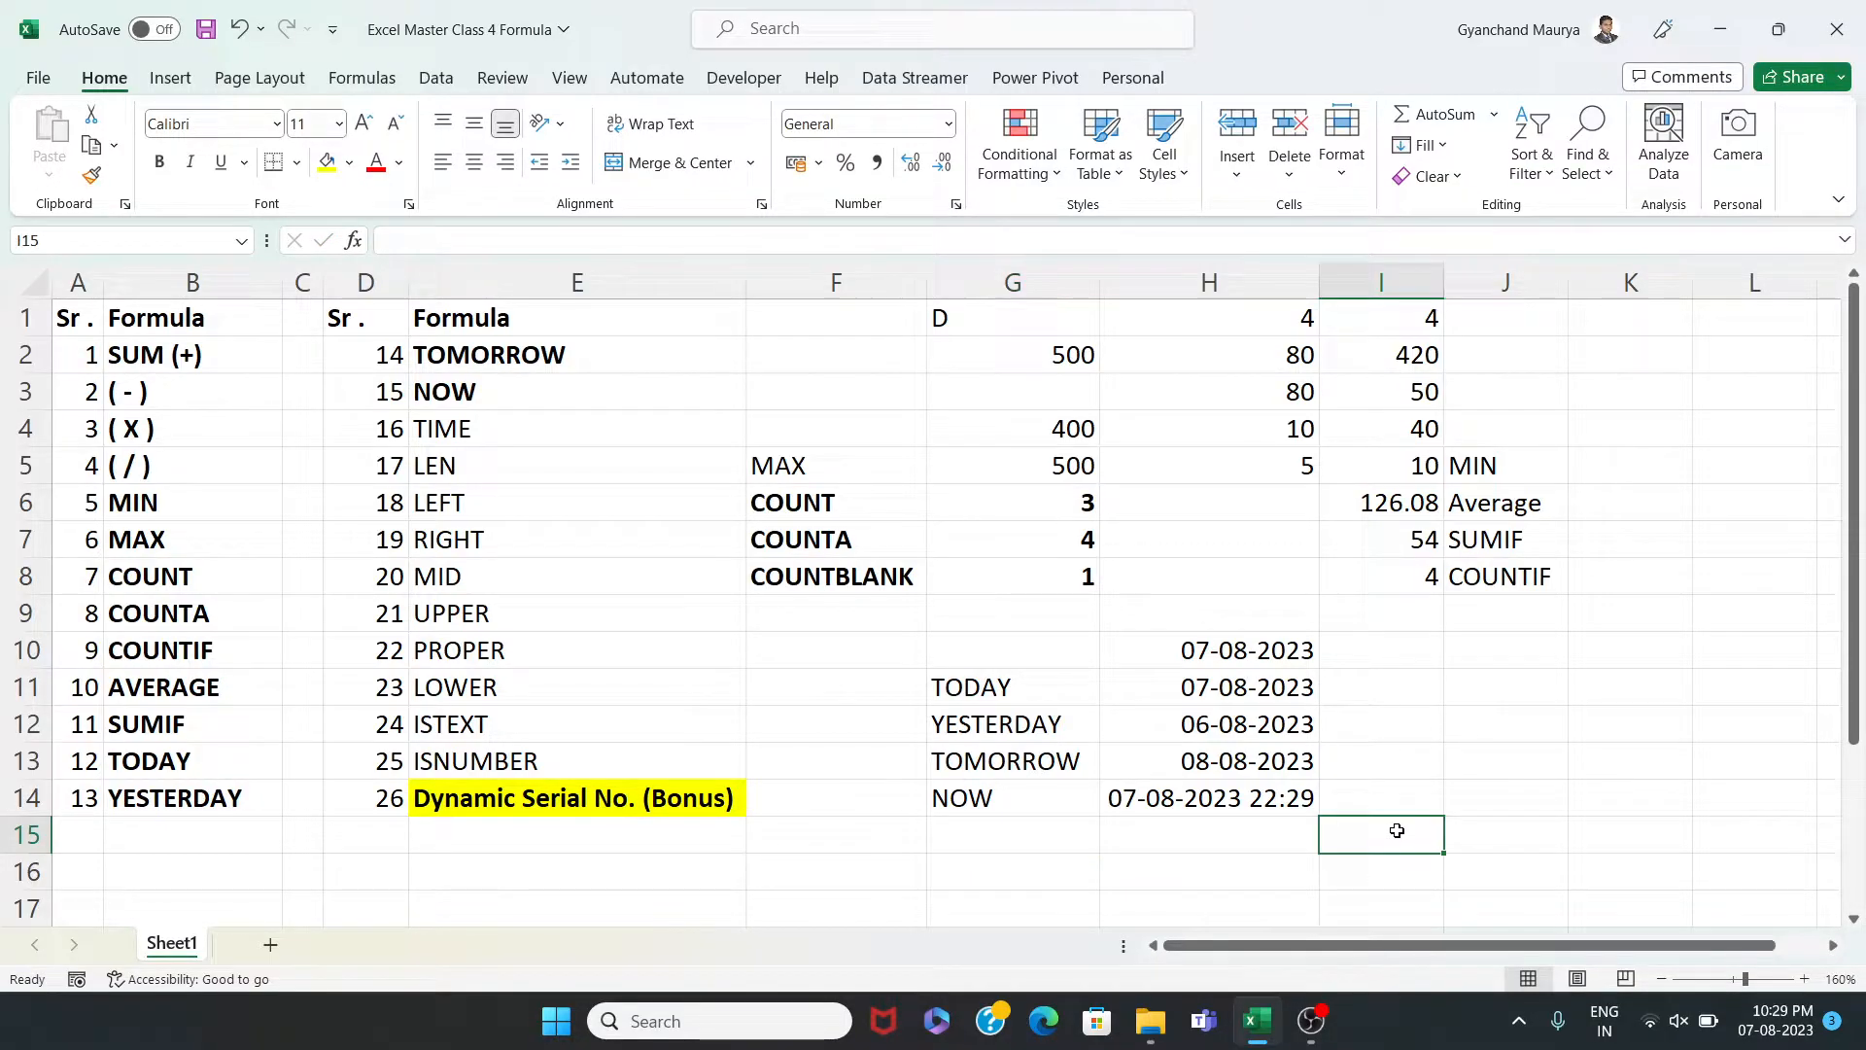
key(shift+Right)
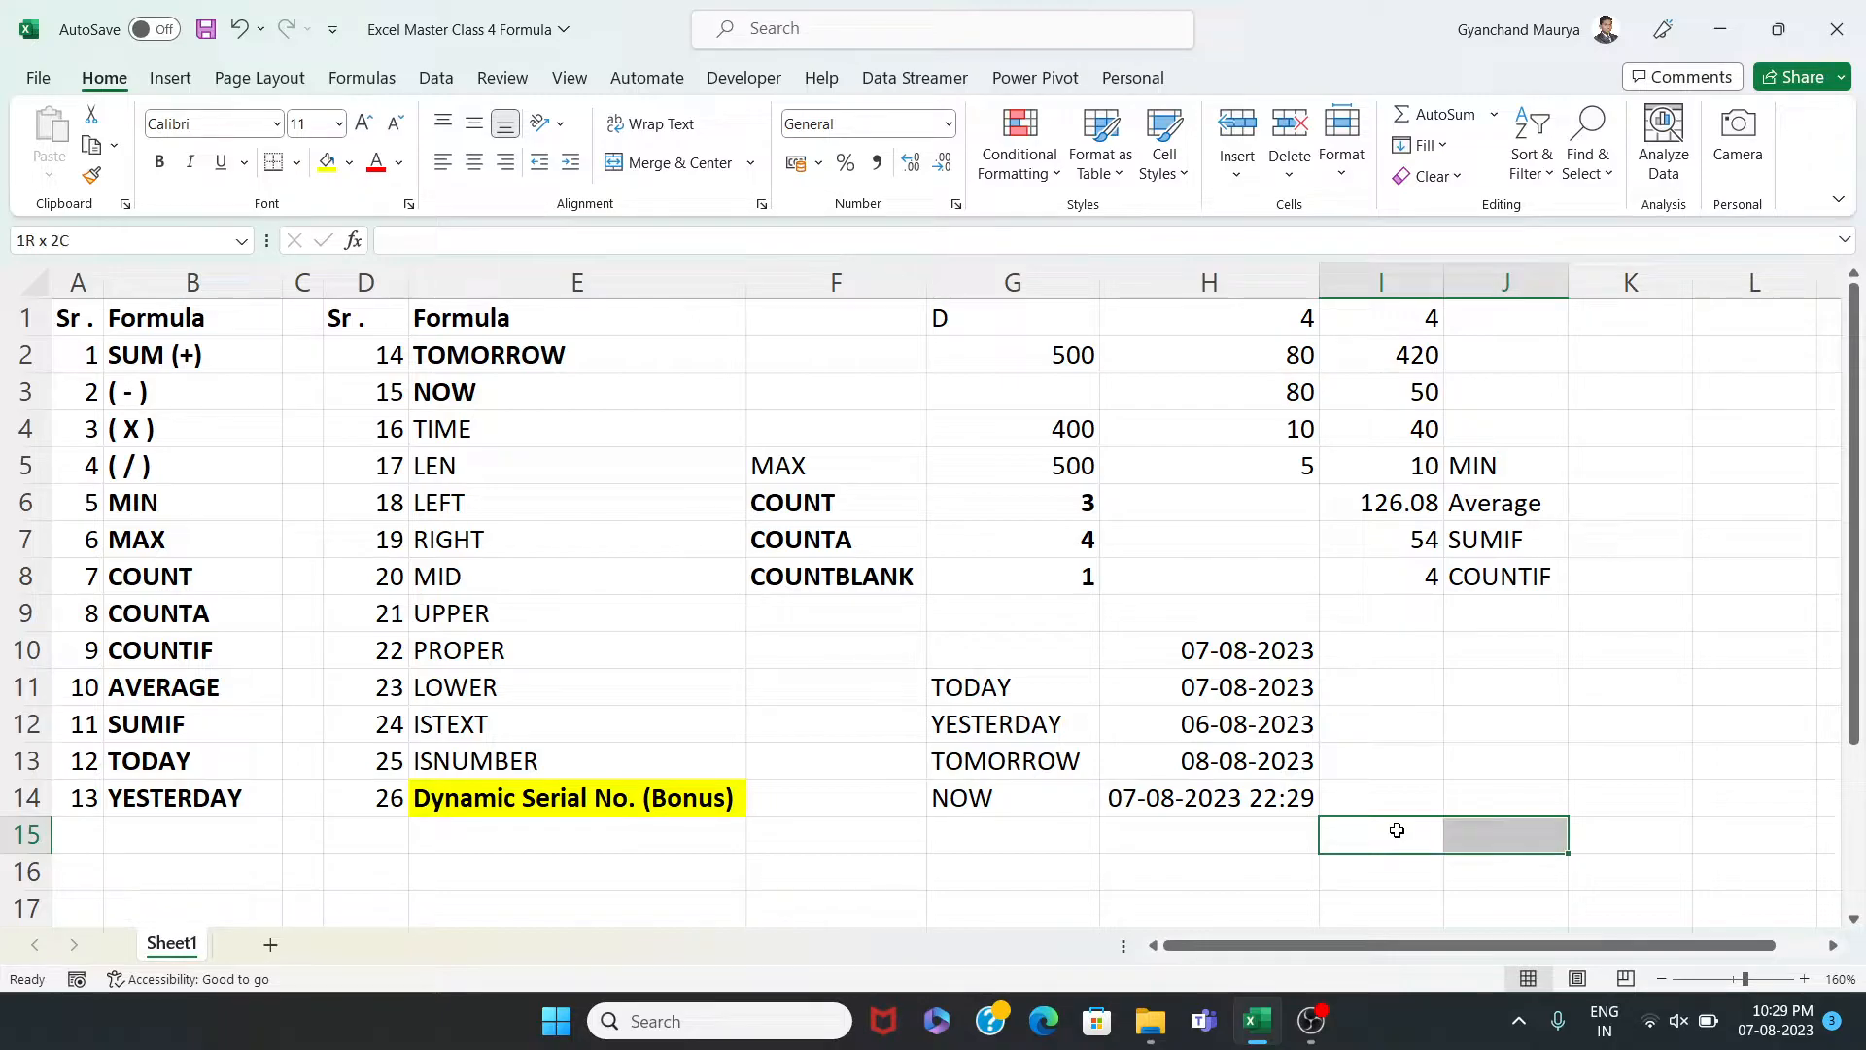
key(ctrl+b)
key(Left)
key(Right)
text(10)
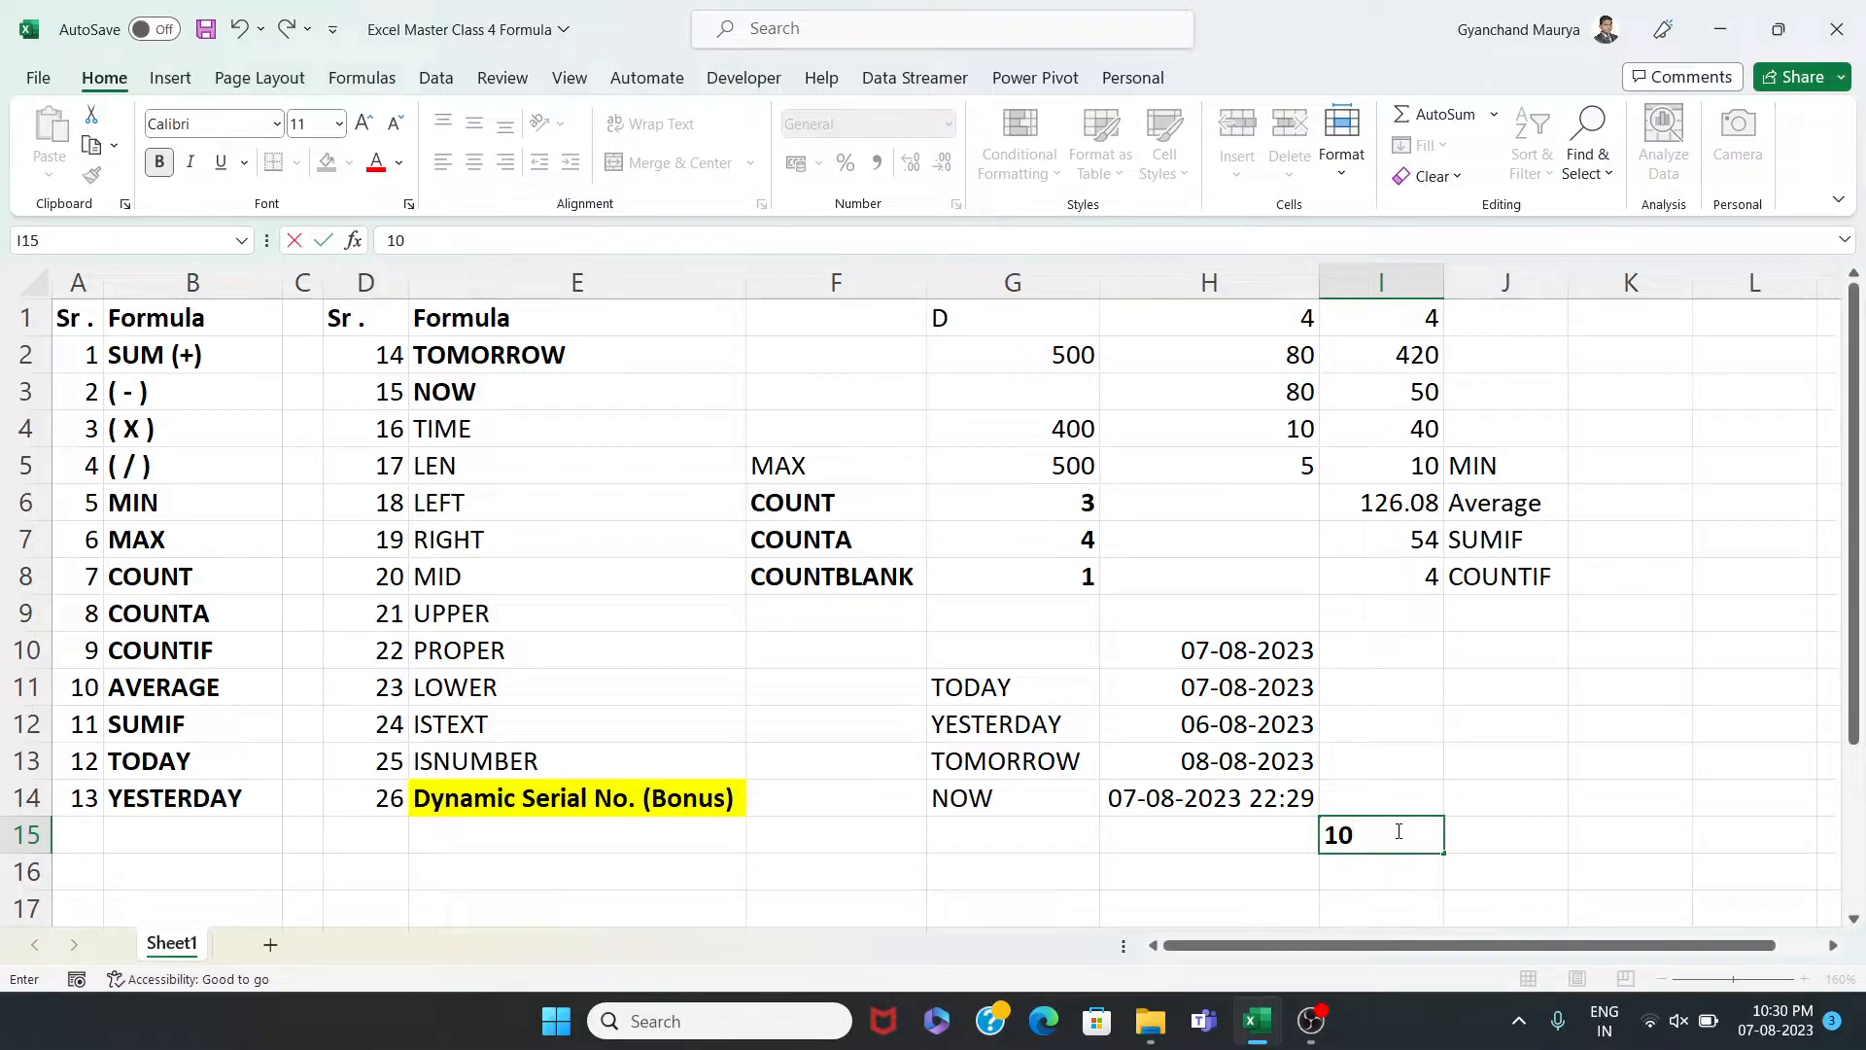
key(Tab)
text(5)
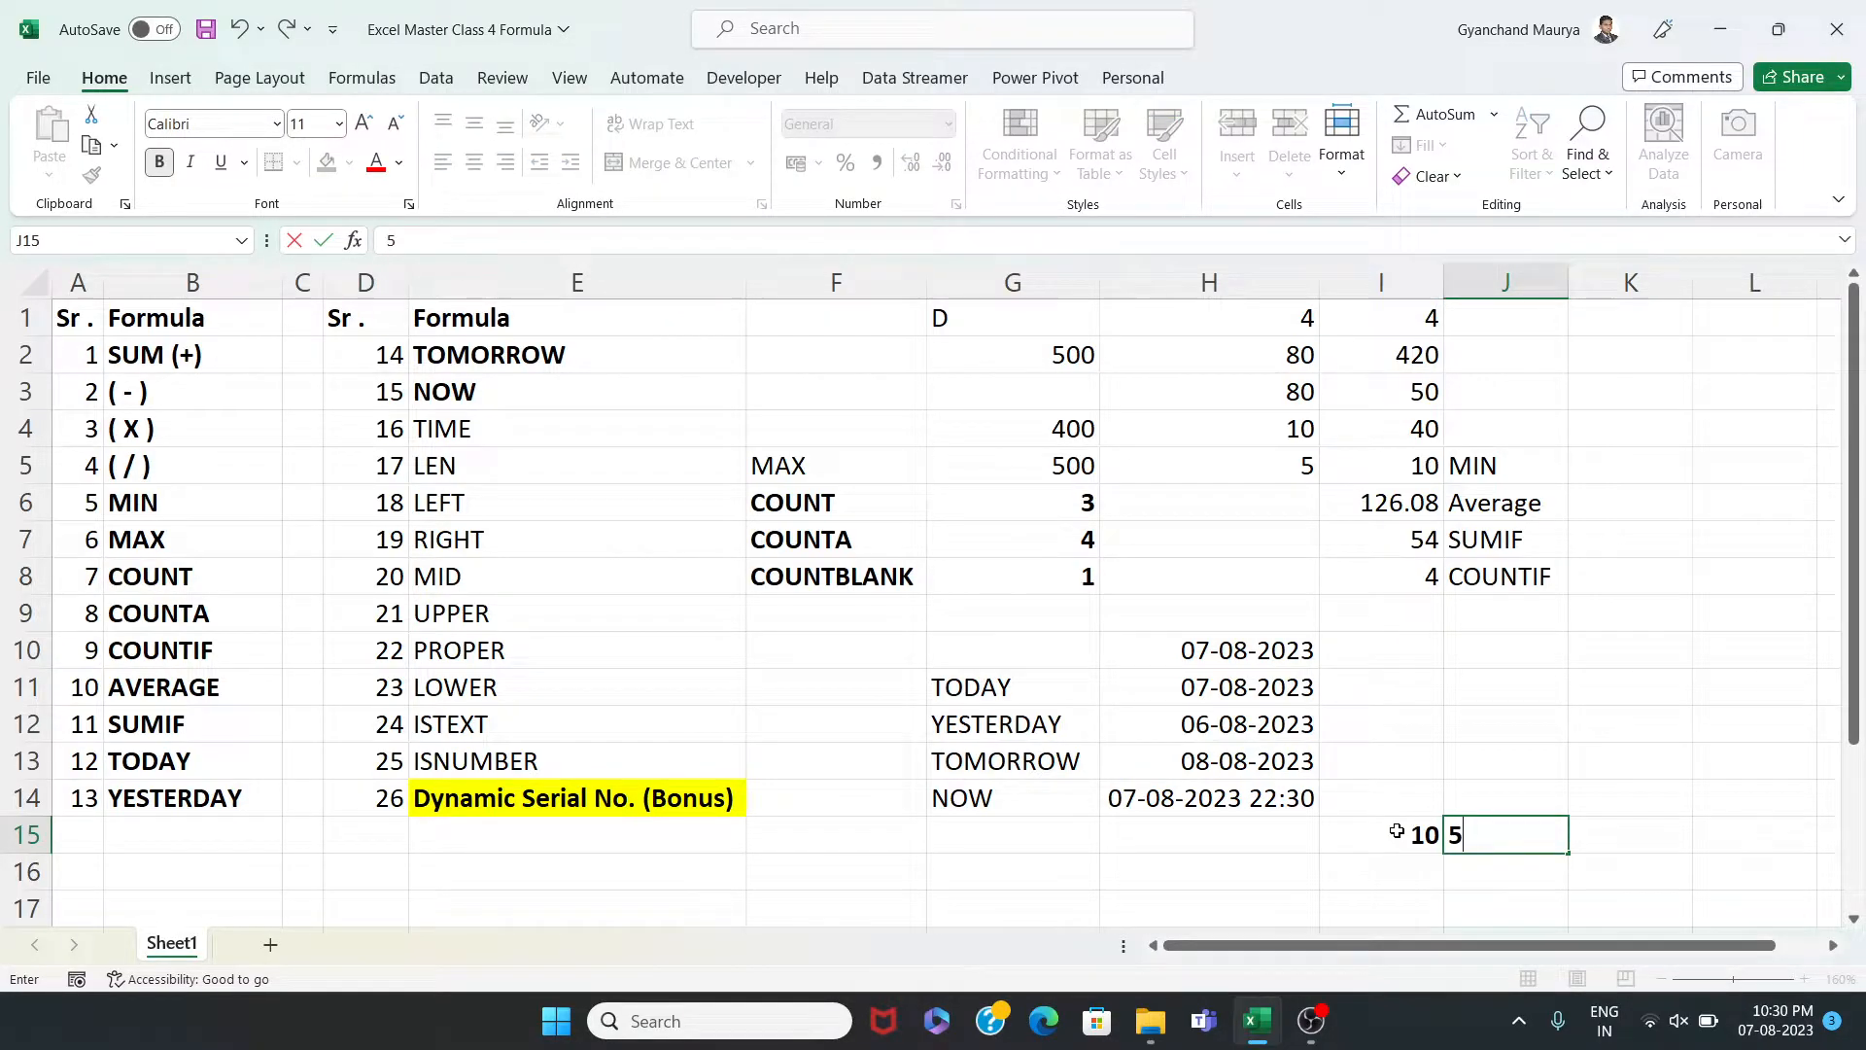
key(Return)
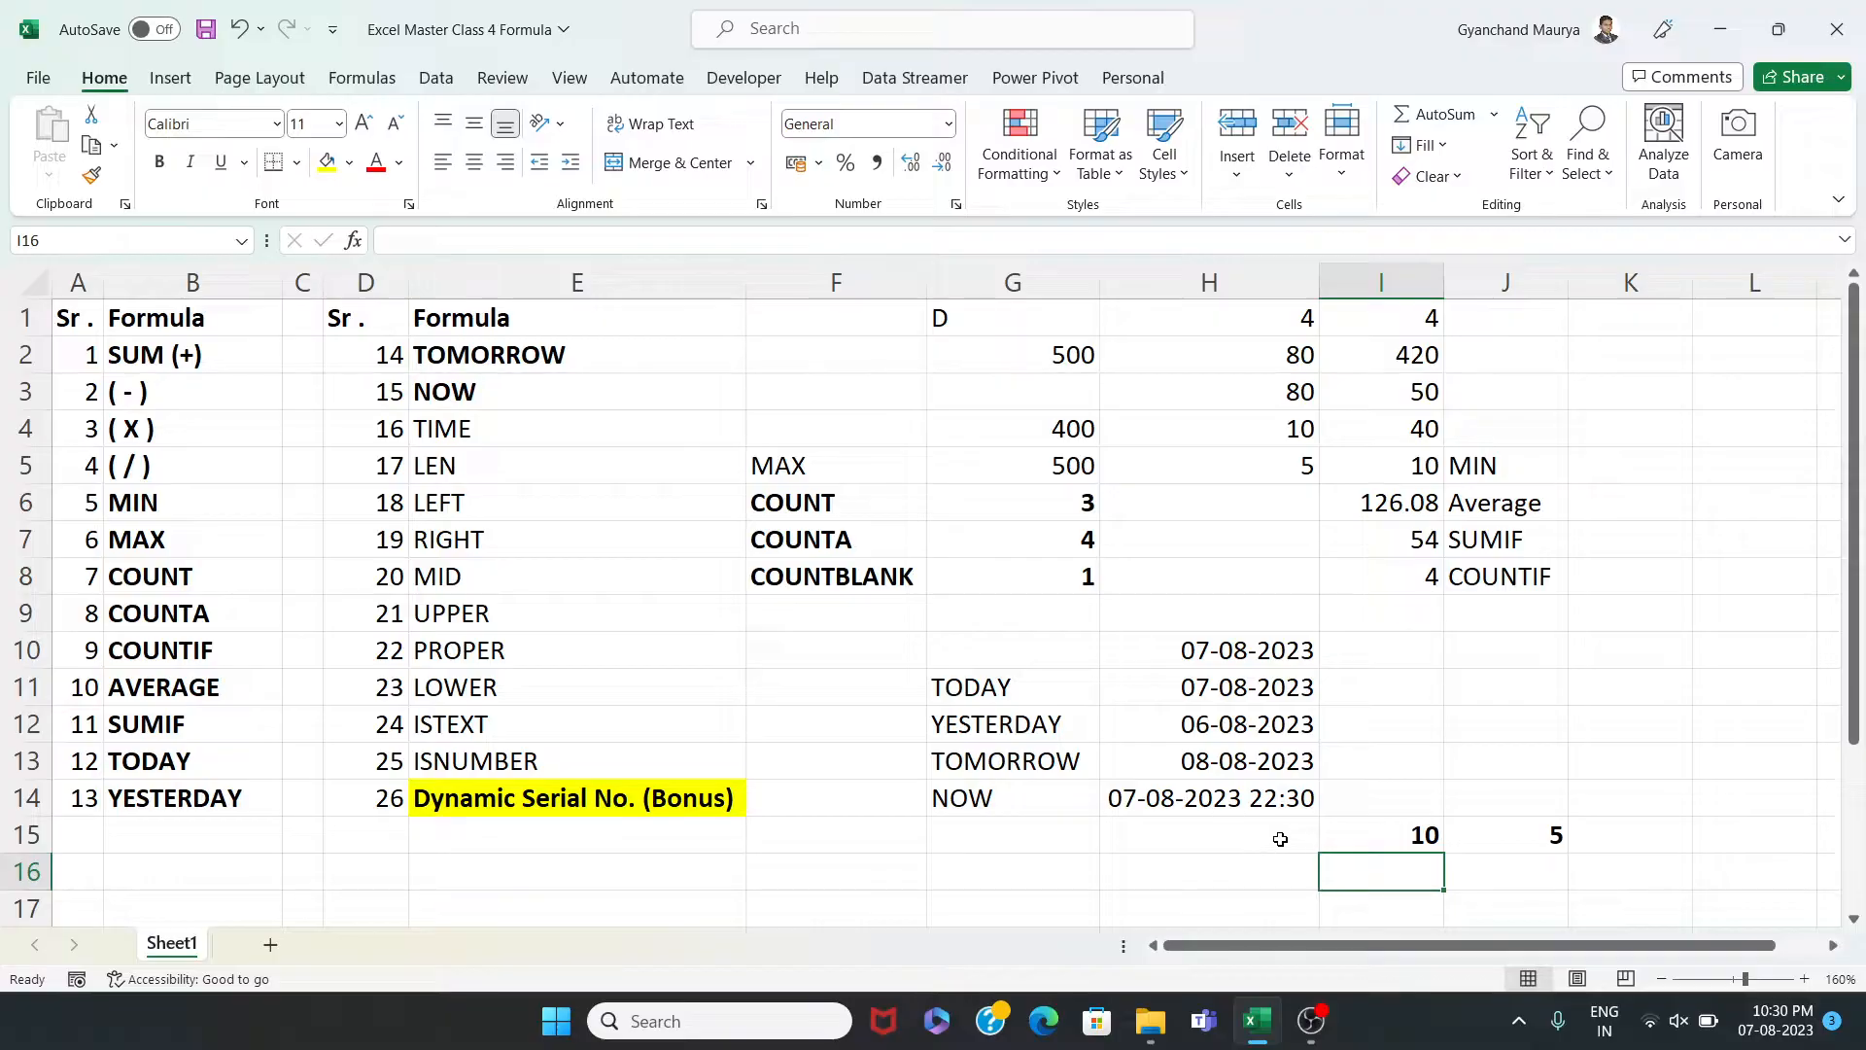
Enter the label TIME in G15 and the formula =TIME(I15,J15,K15) in H15
click(1038, 833)
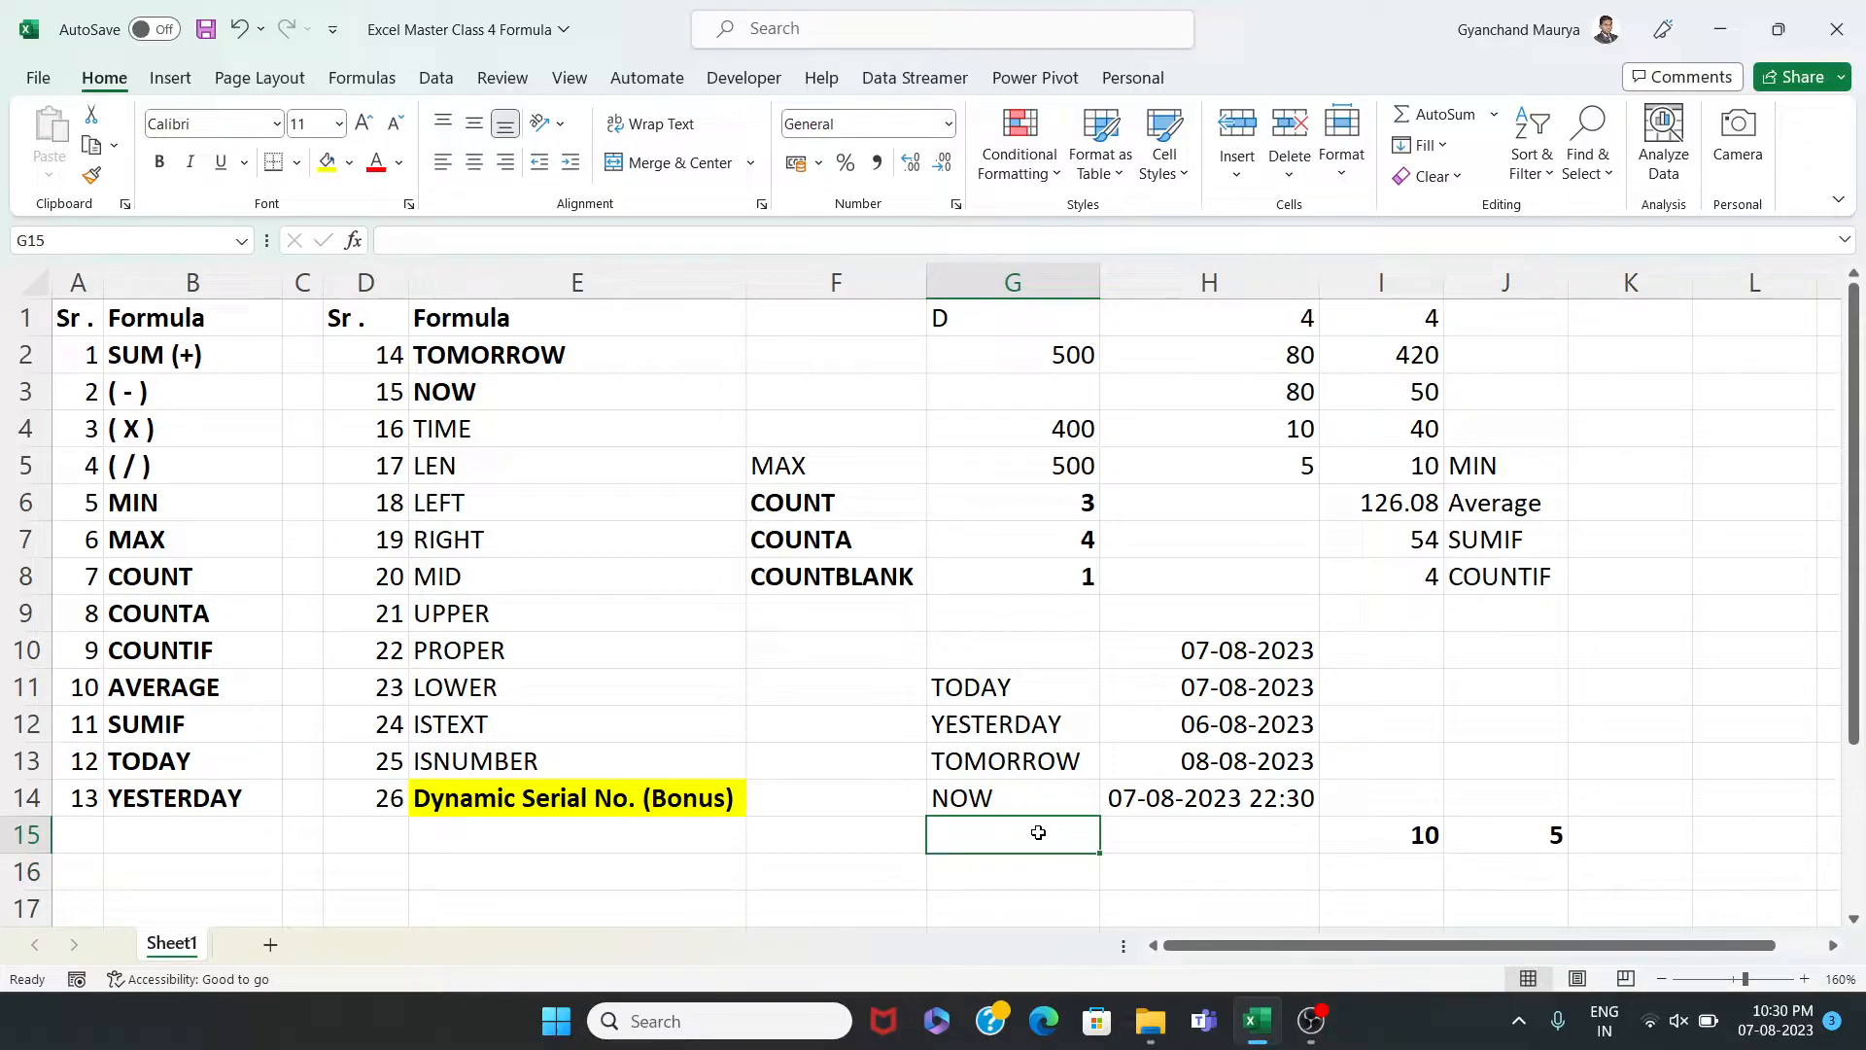
text(TIME)
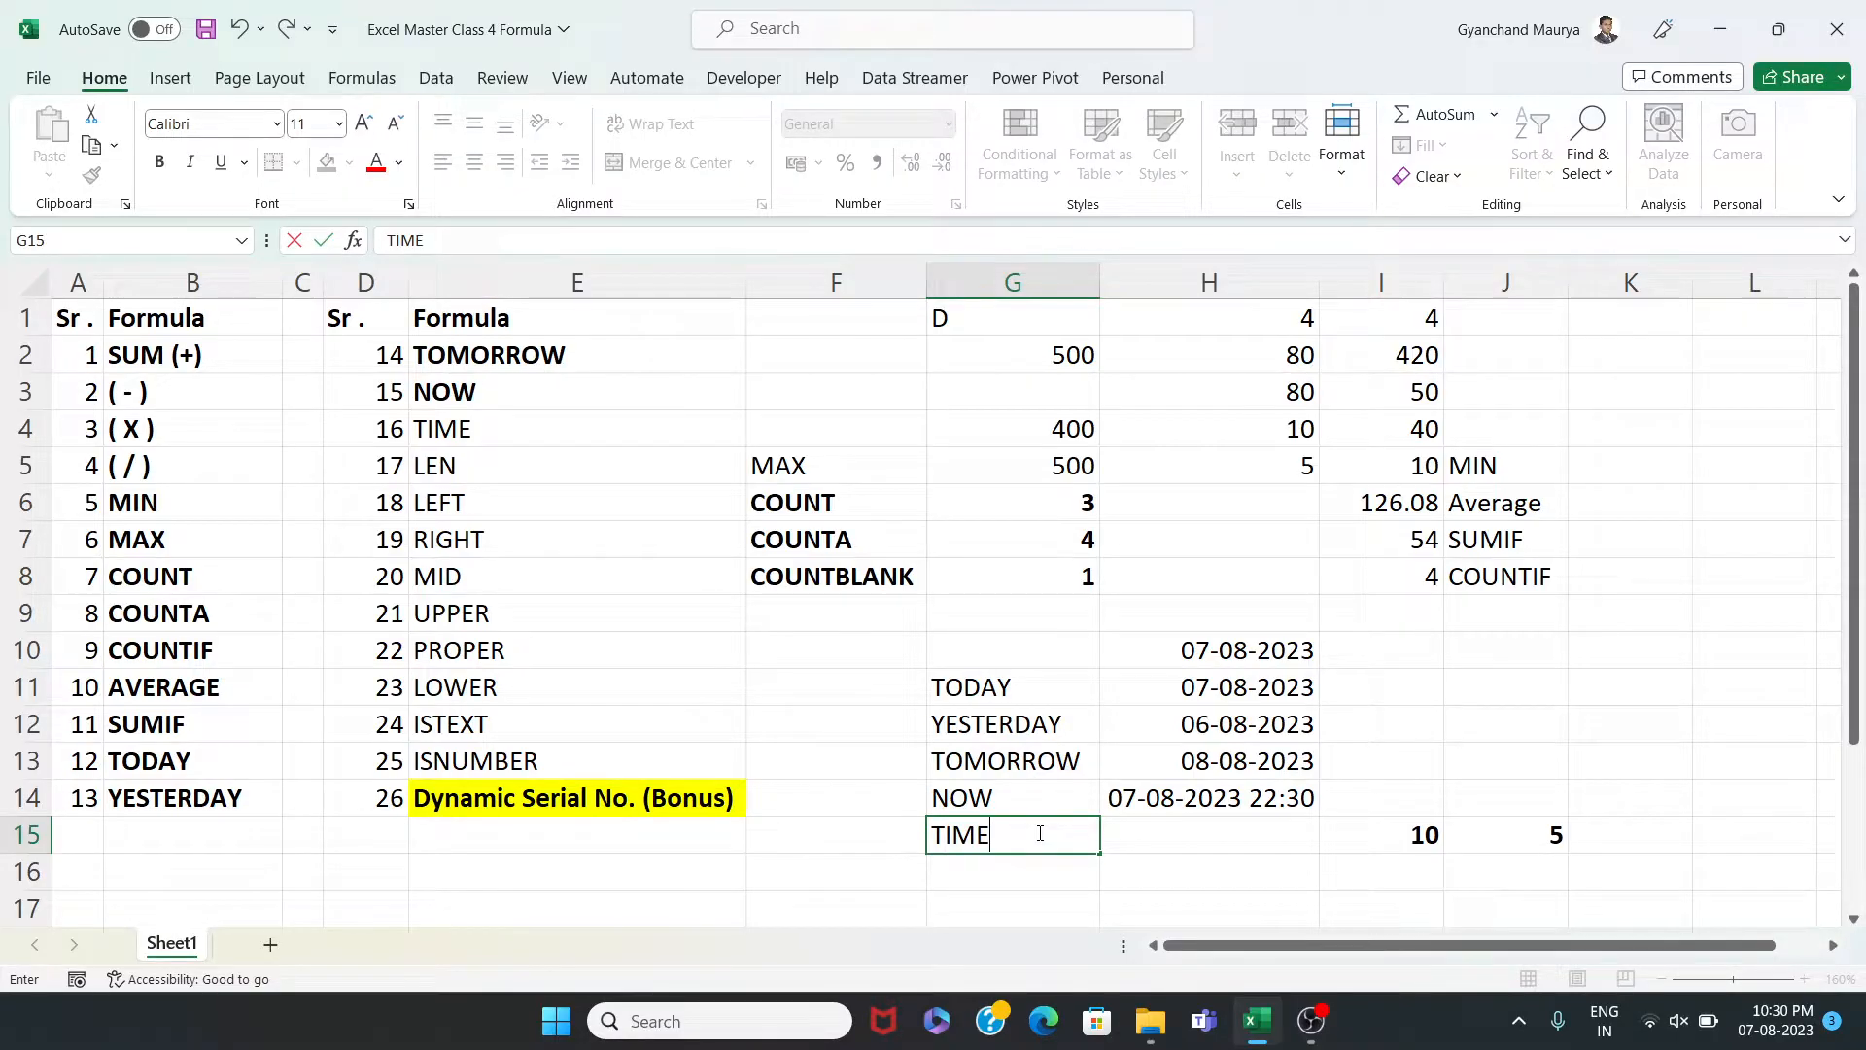
key(Tab)
text(=TI)
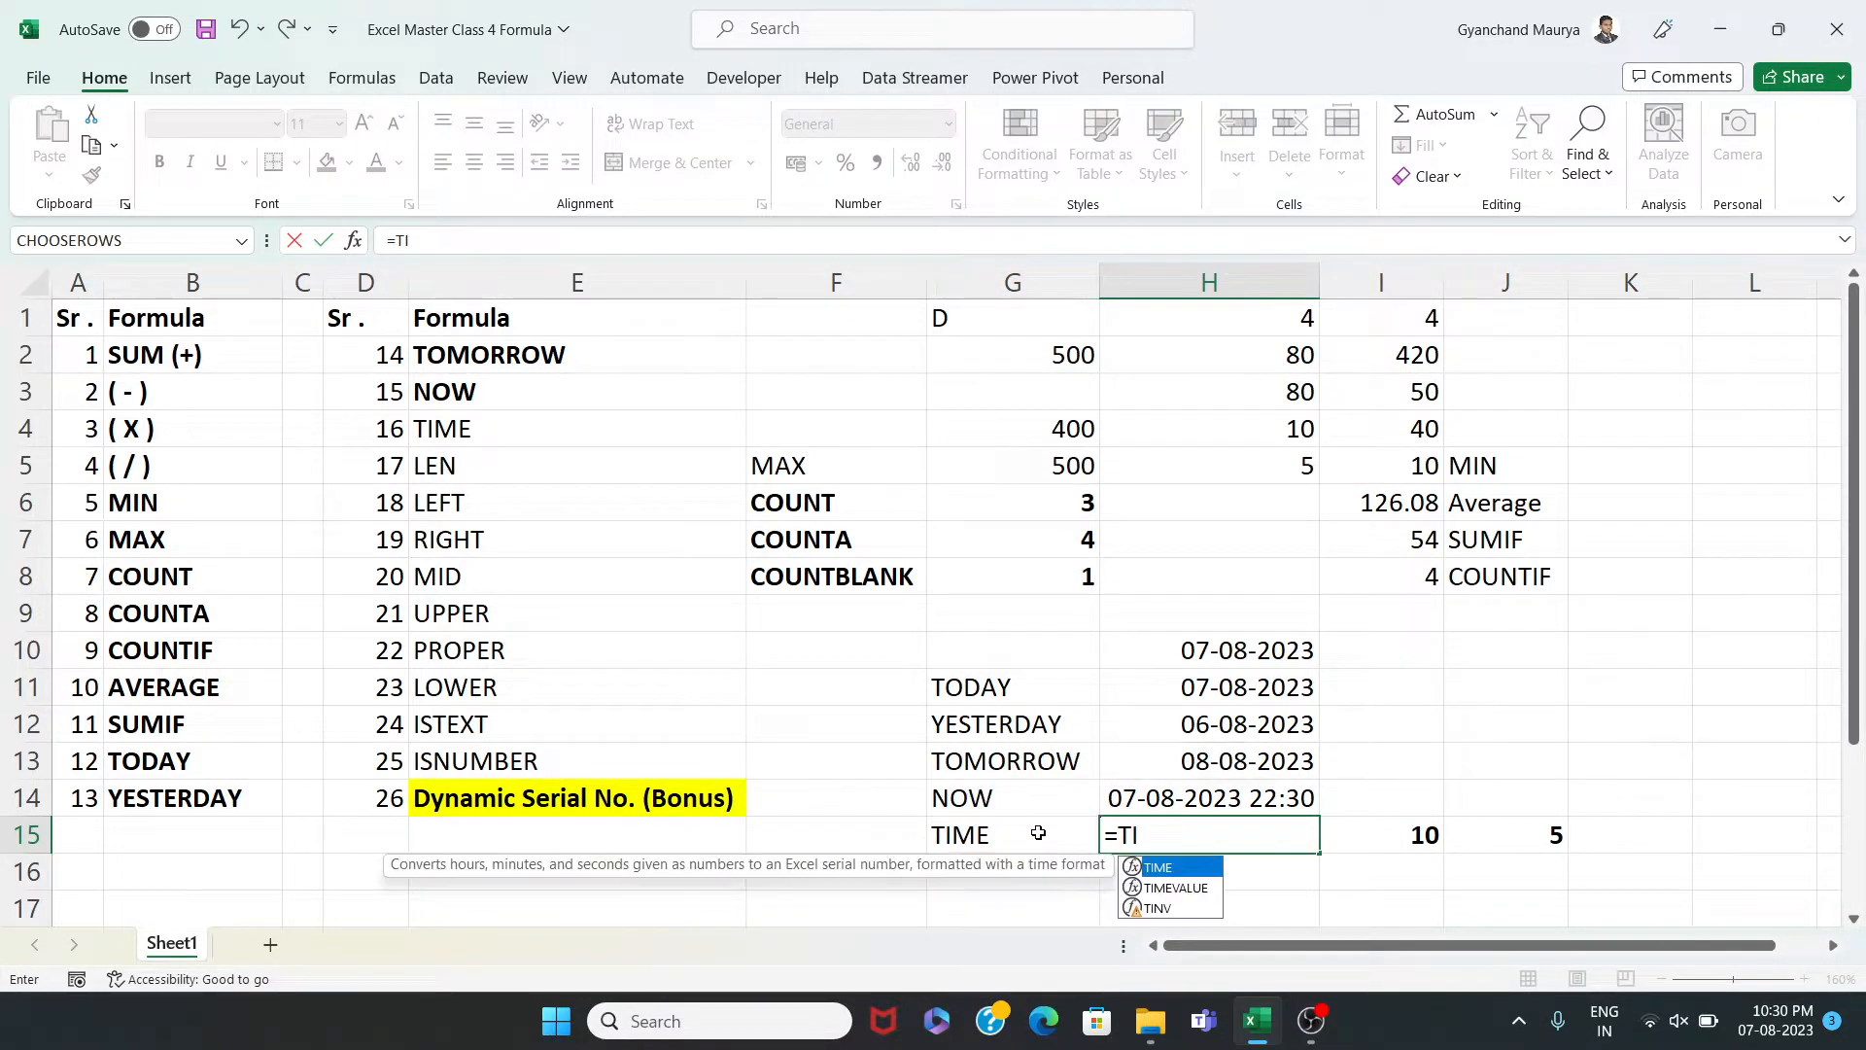
text(ME()
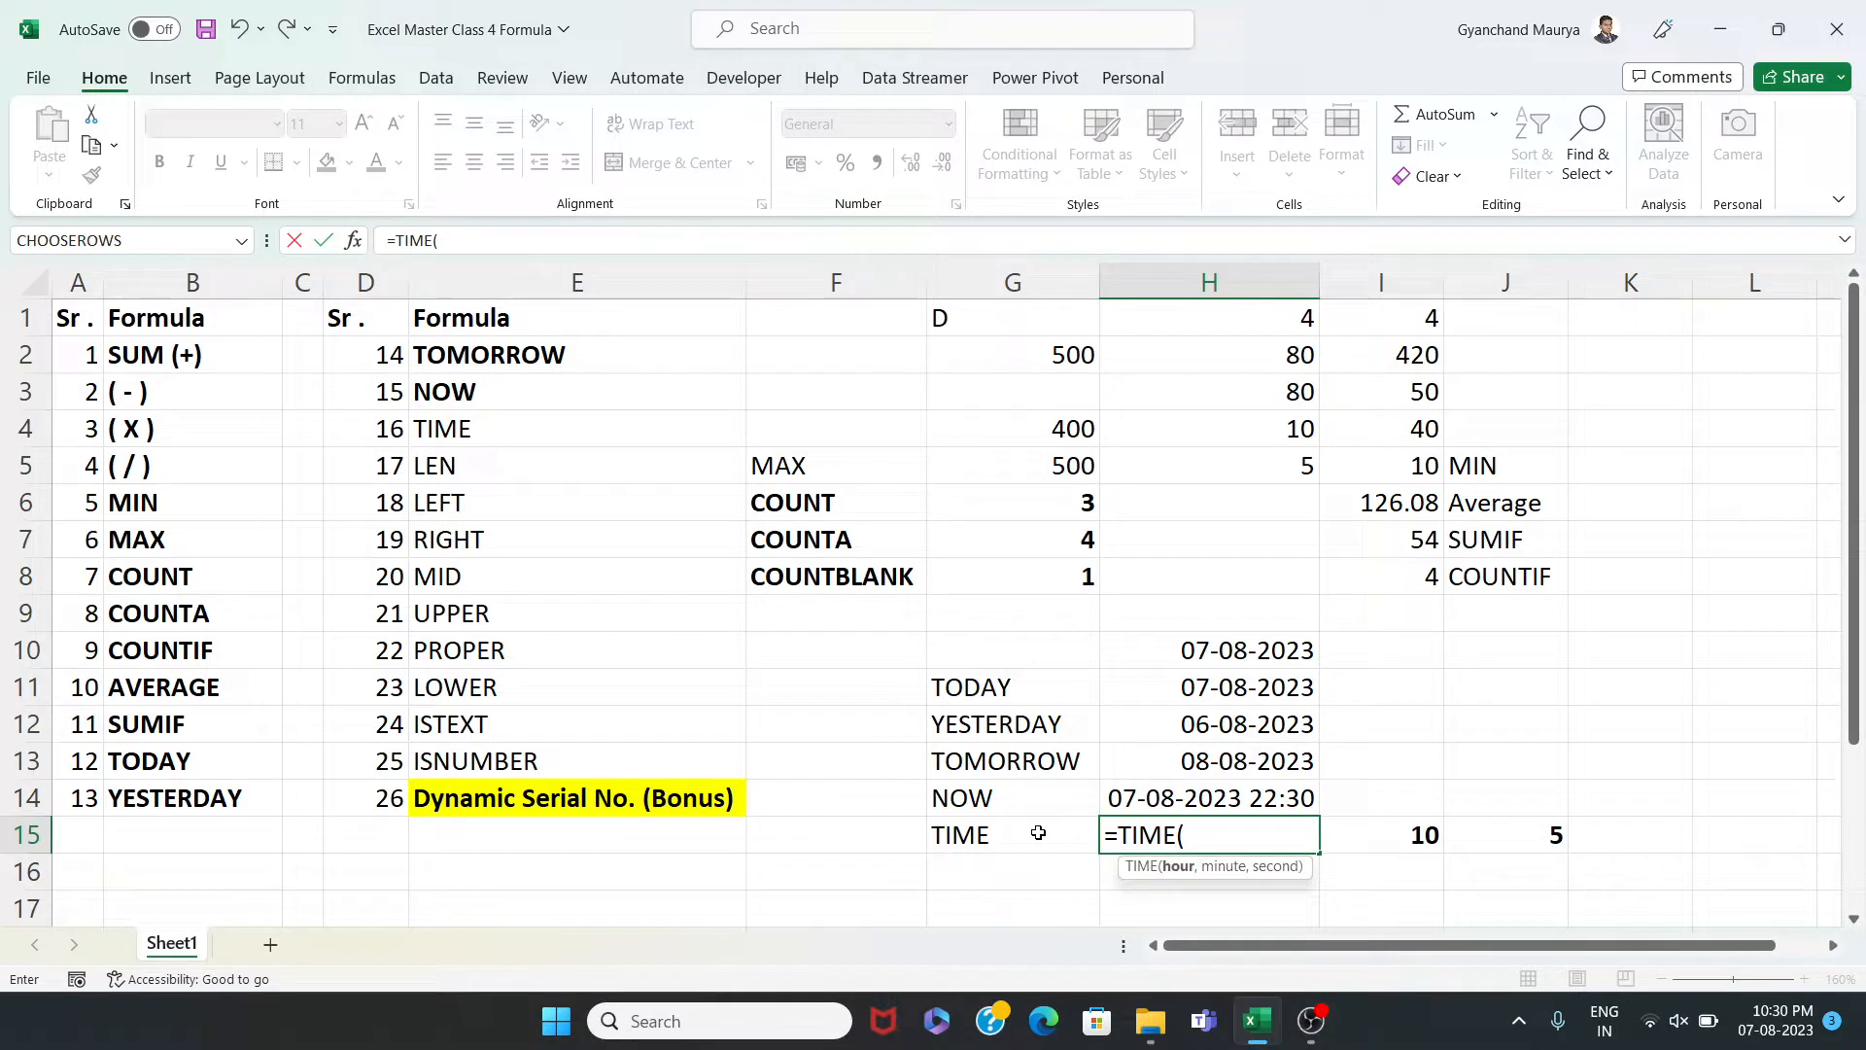
click(1421, 834)
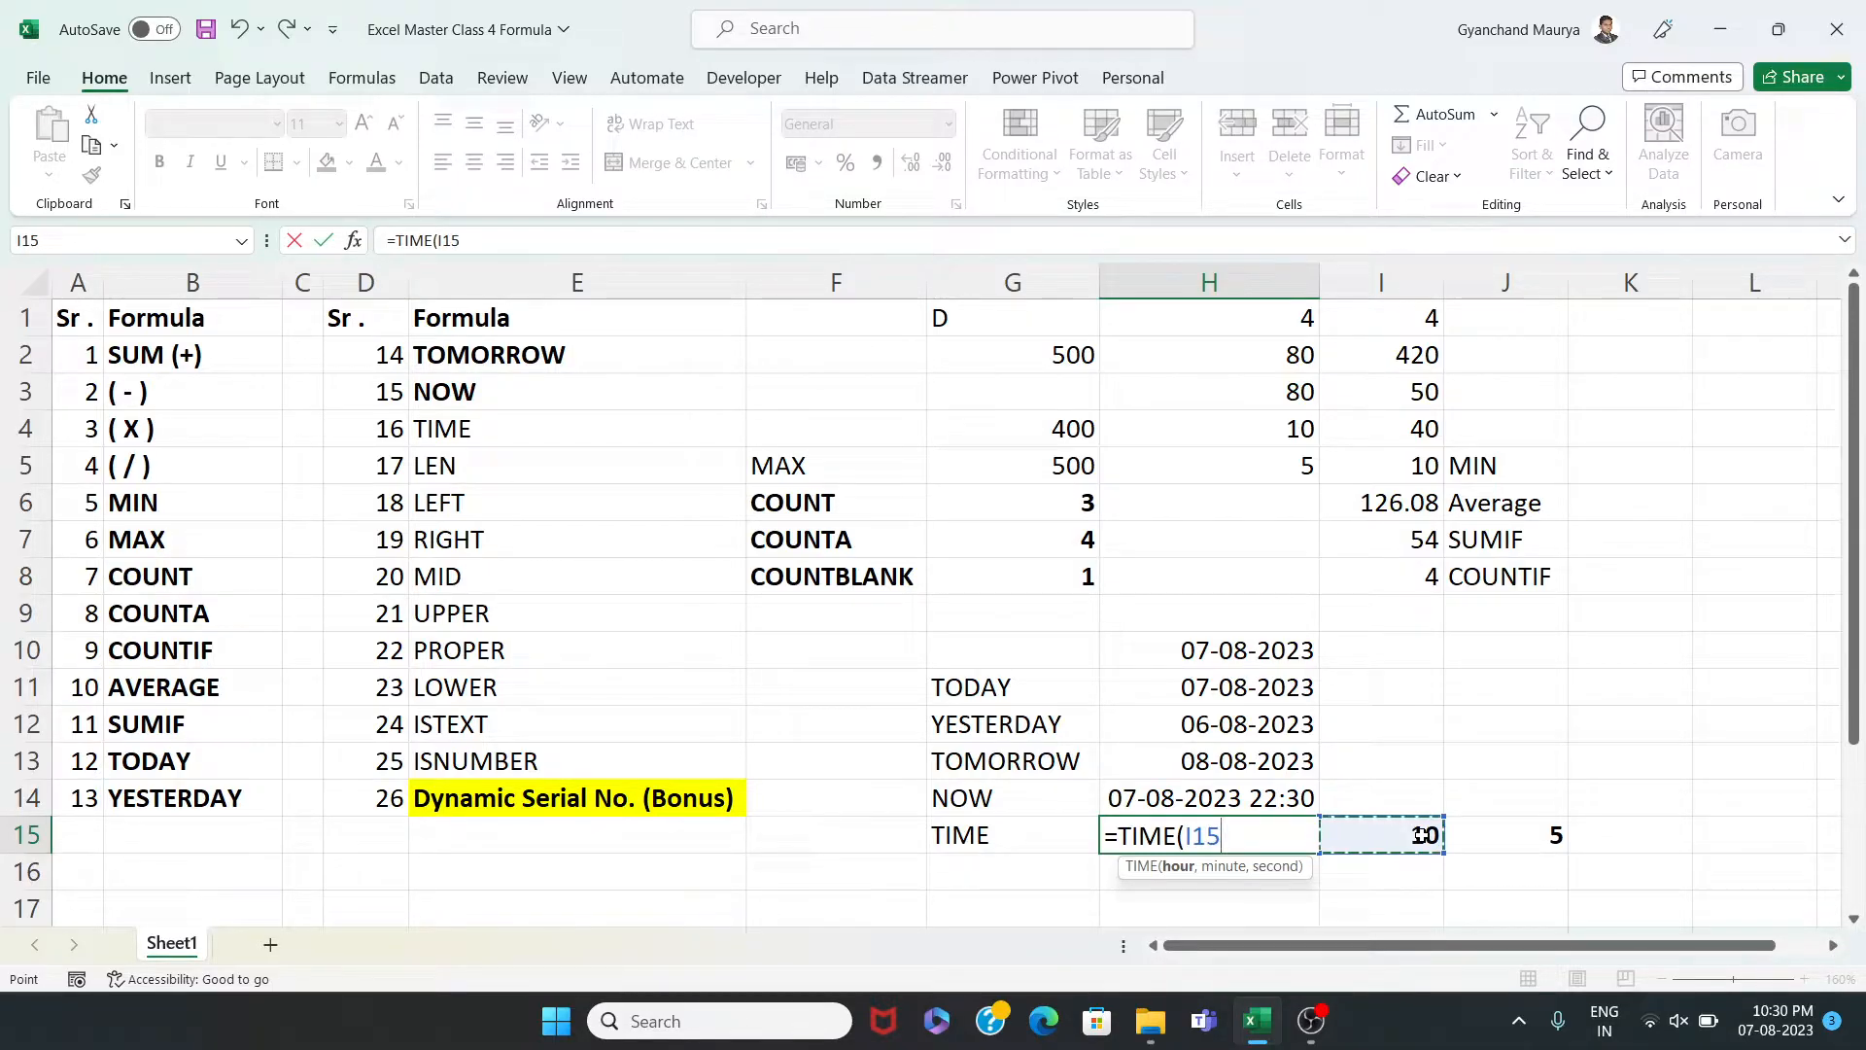
text(,)
click(1521, 842)
text(,)
click(1609, 834)
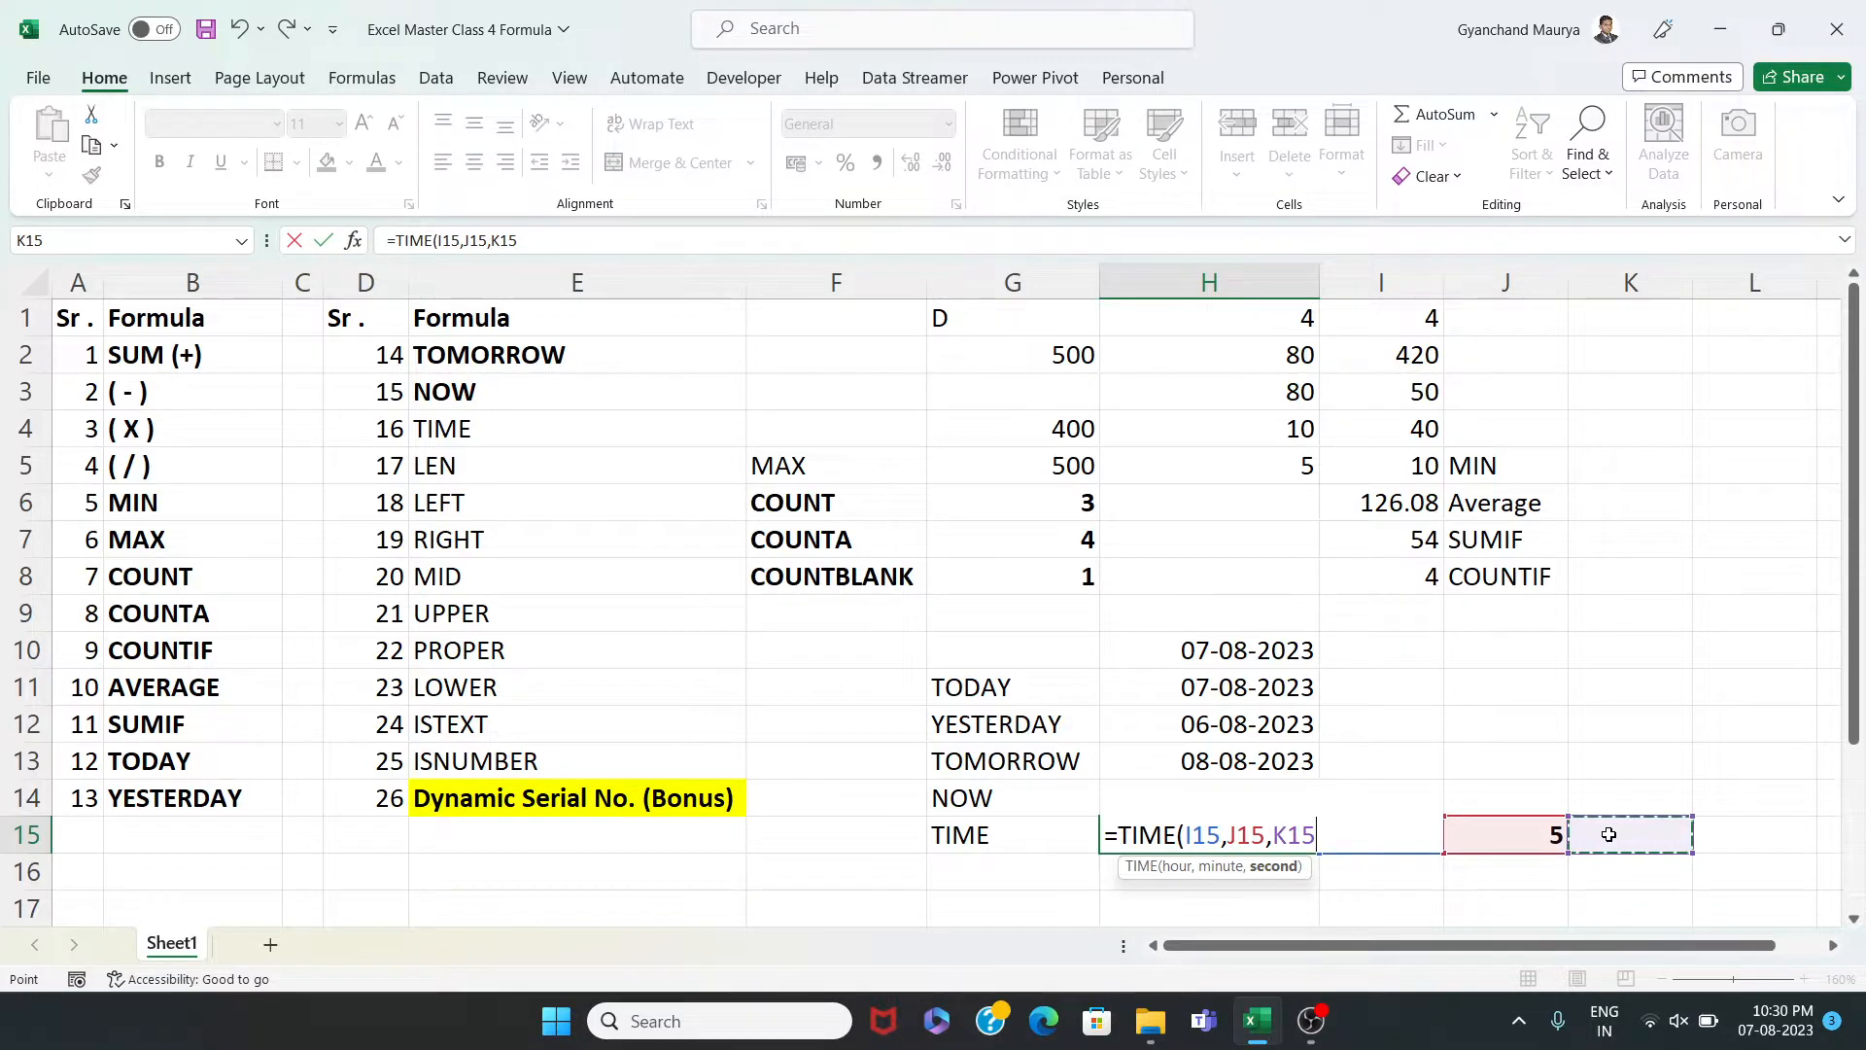
text())
key(Return)
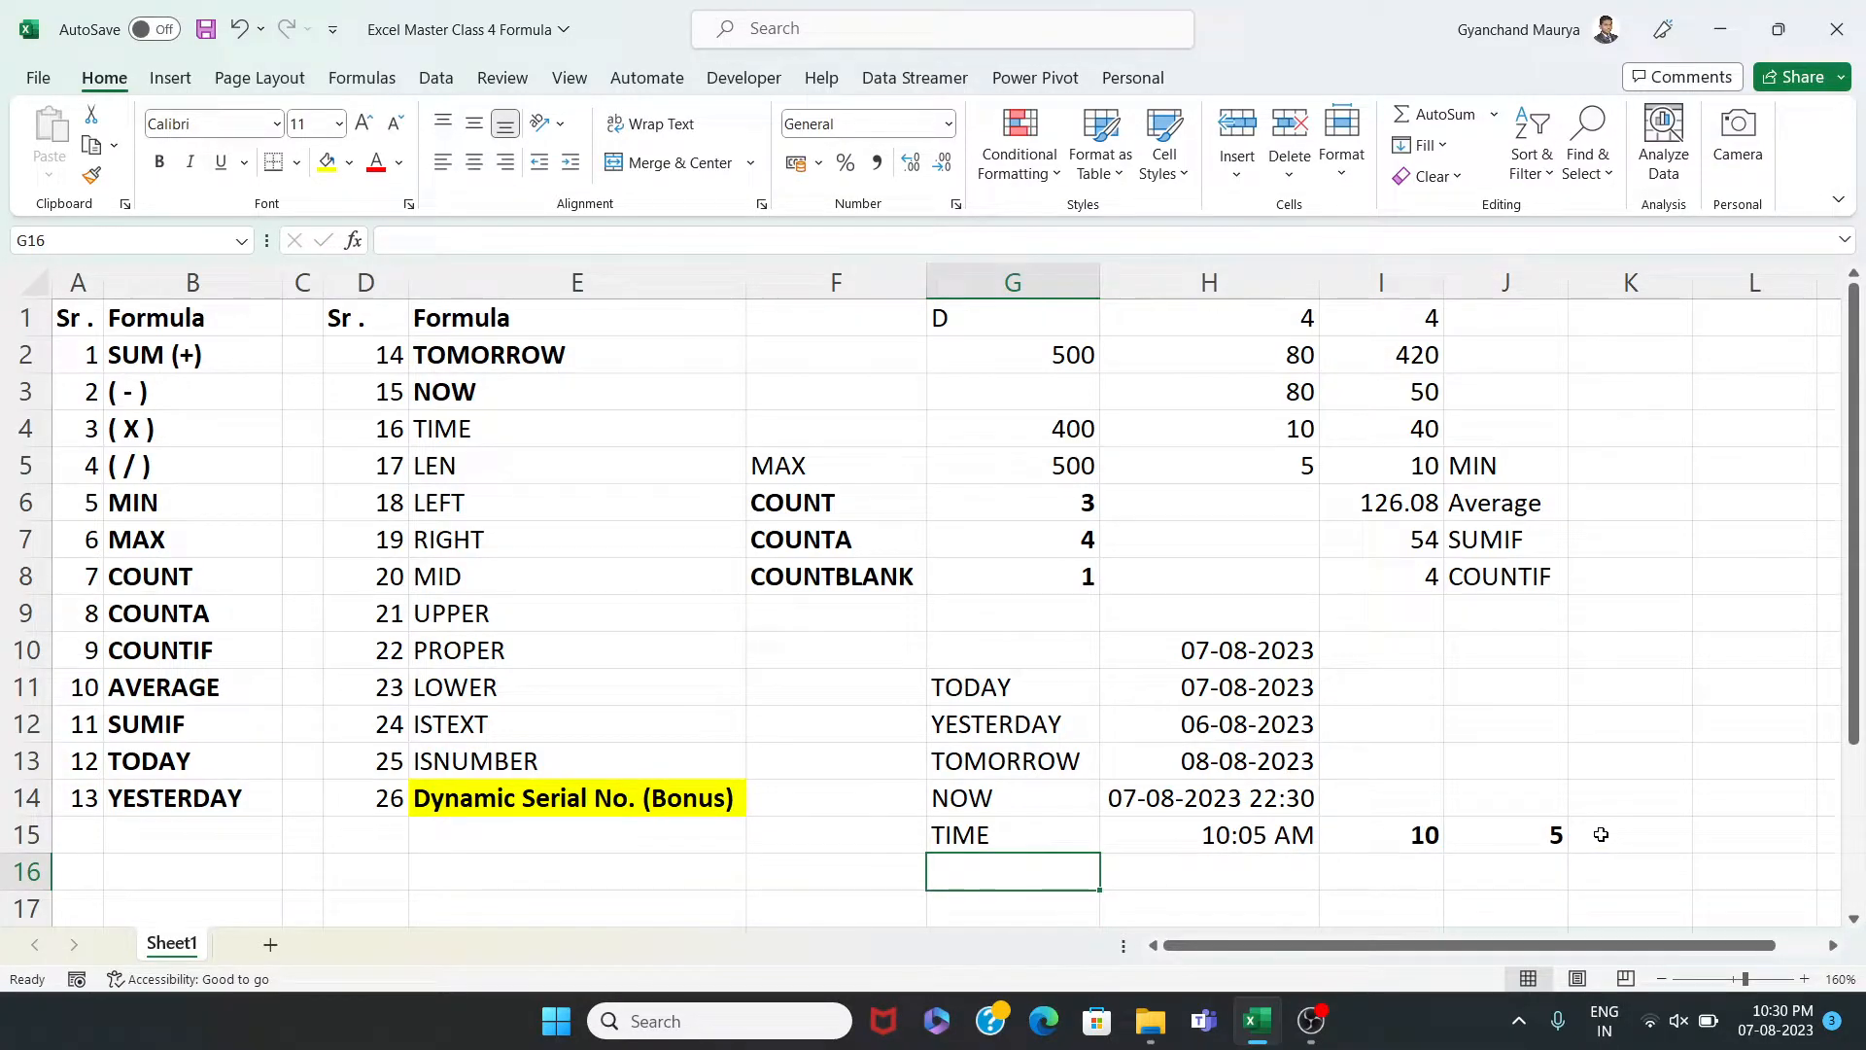
Enter 33 in K15 as the seconds value for the TIME formula
click(1611, 837)
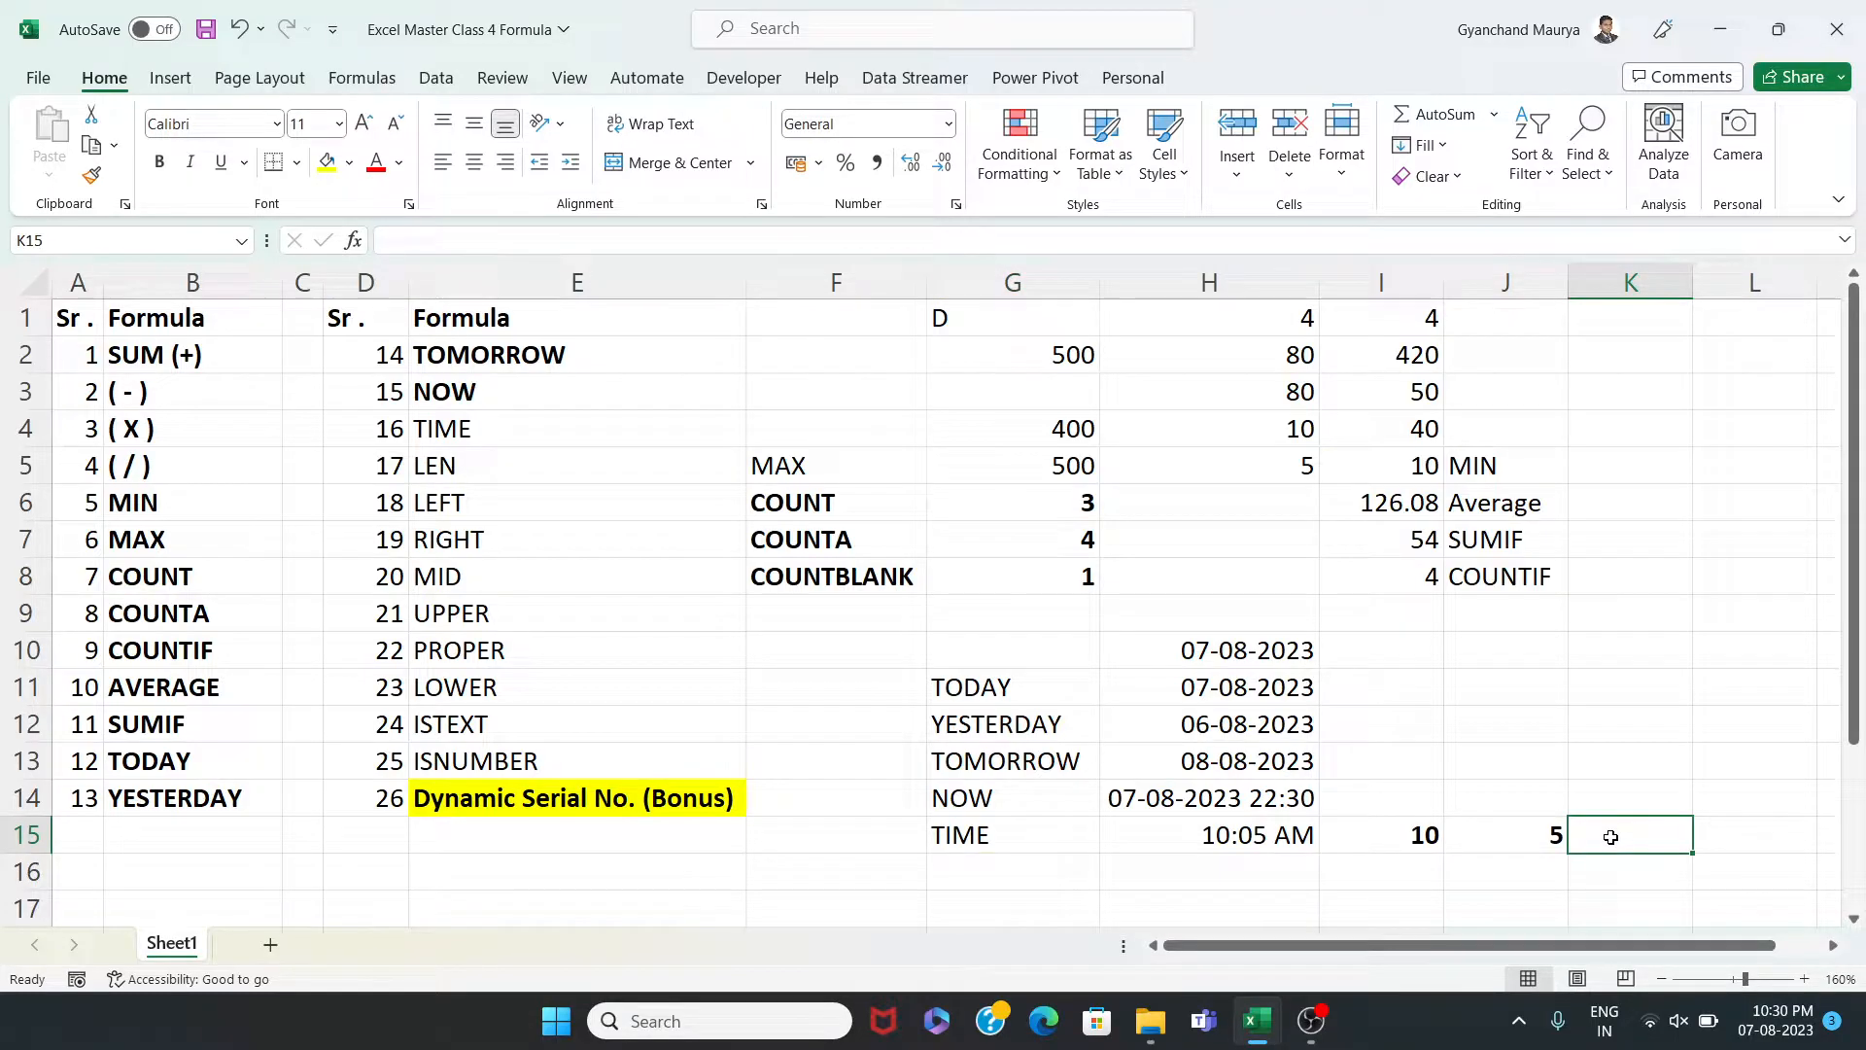
text(33)
key(Return)
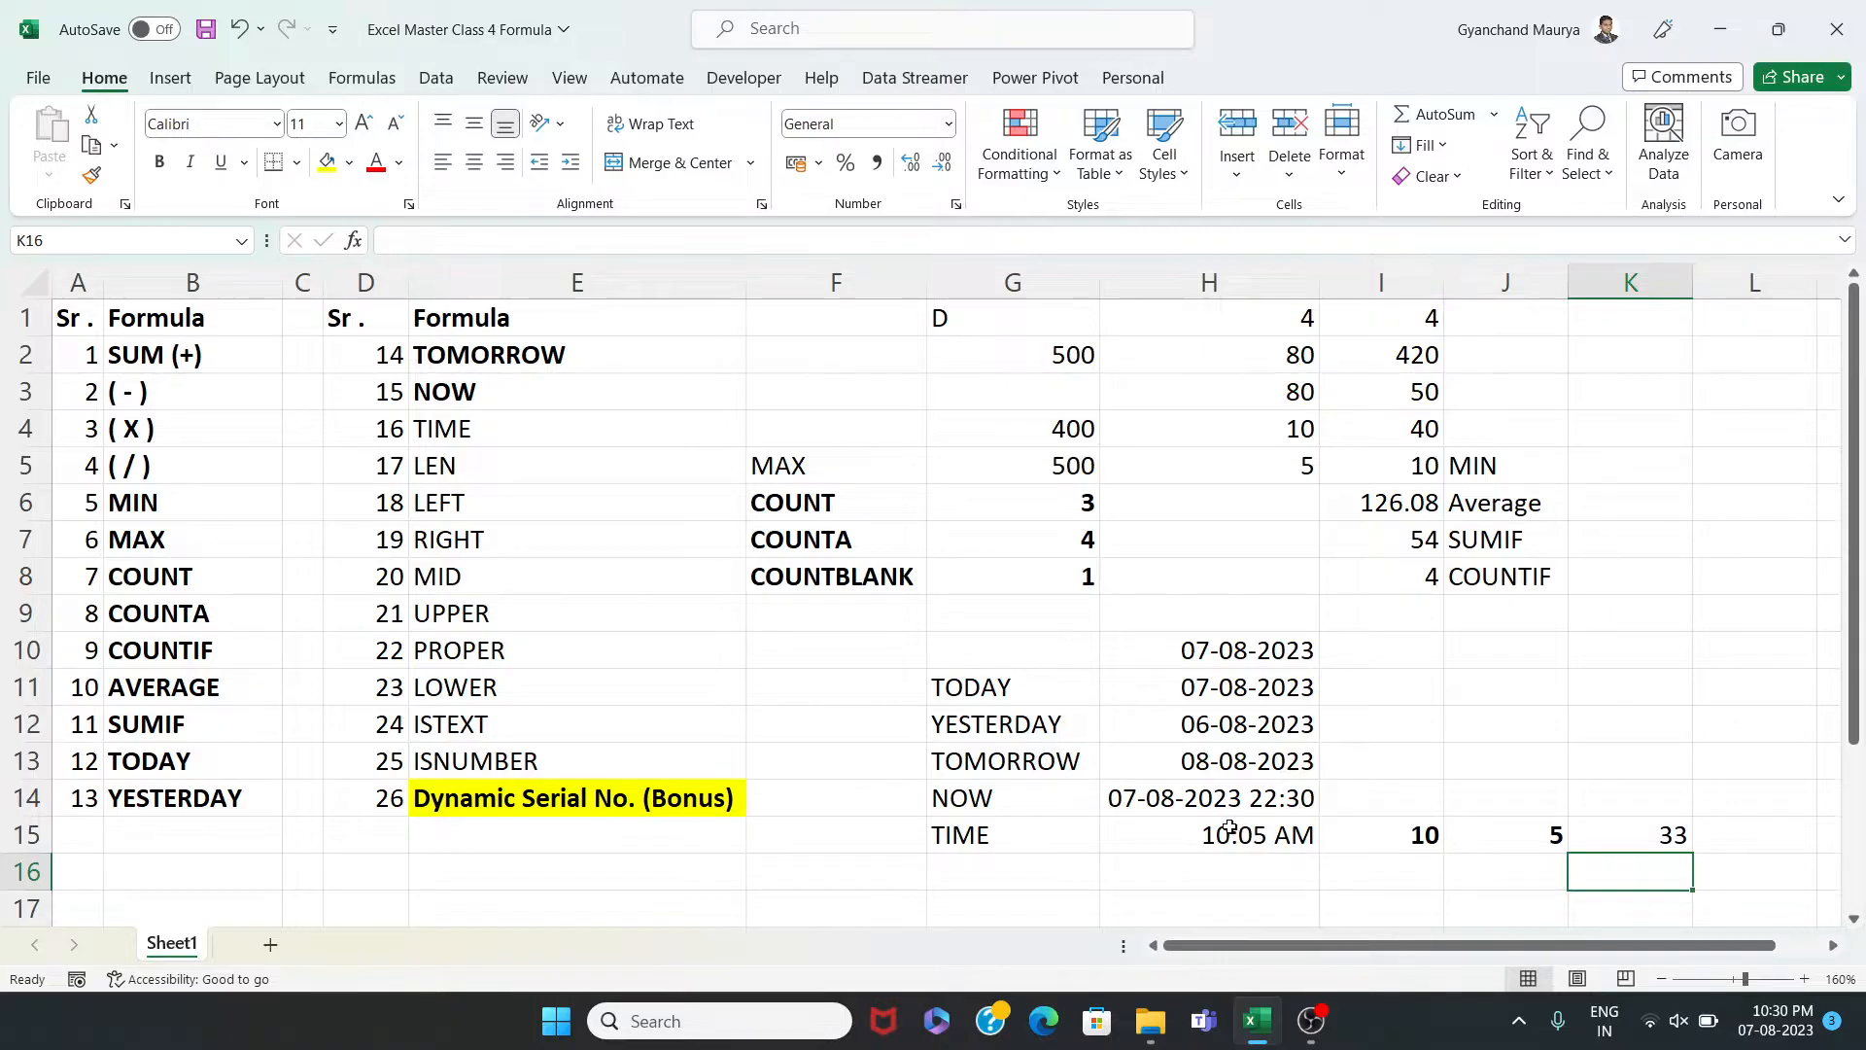
Apply the Time number format to the TIME formula result in H15
click(1228, 832)
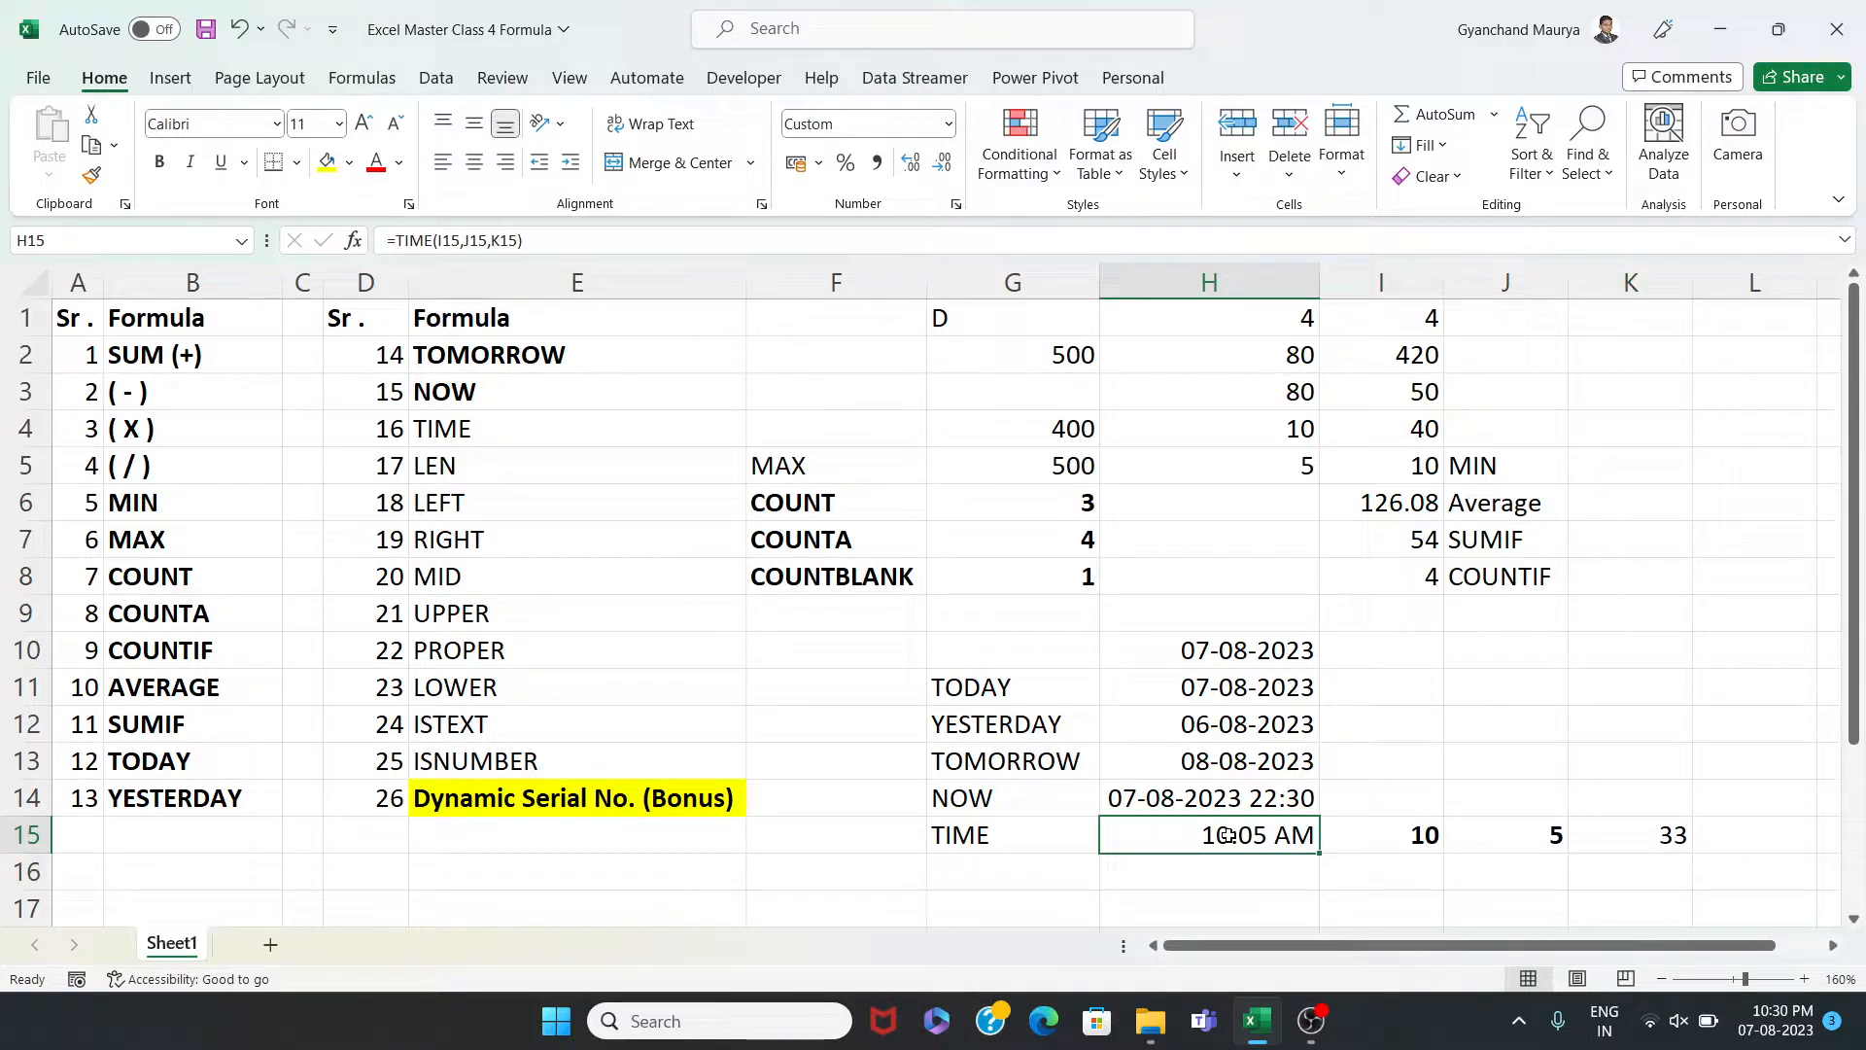
right_click(1228, 835)
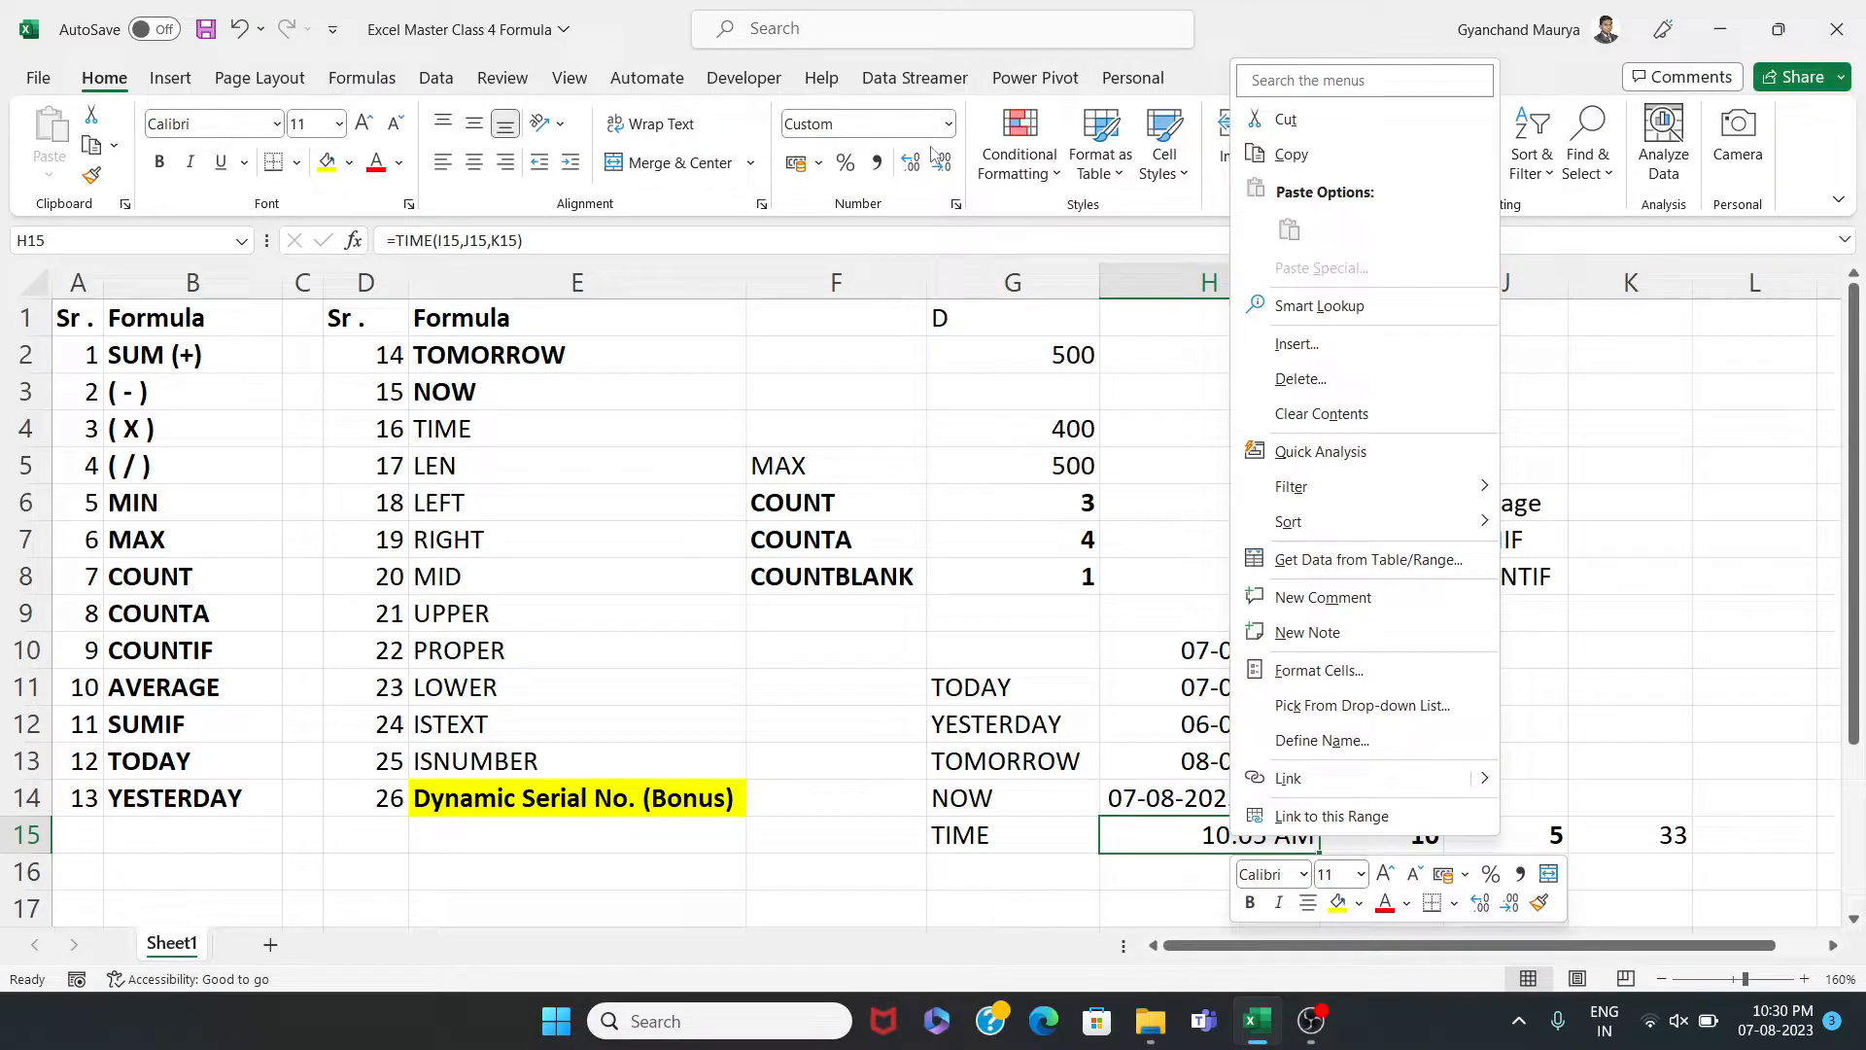
click(948, 123)
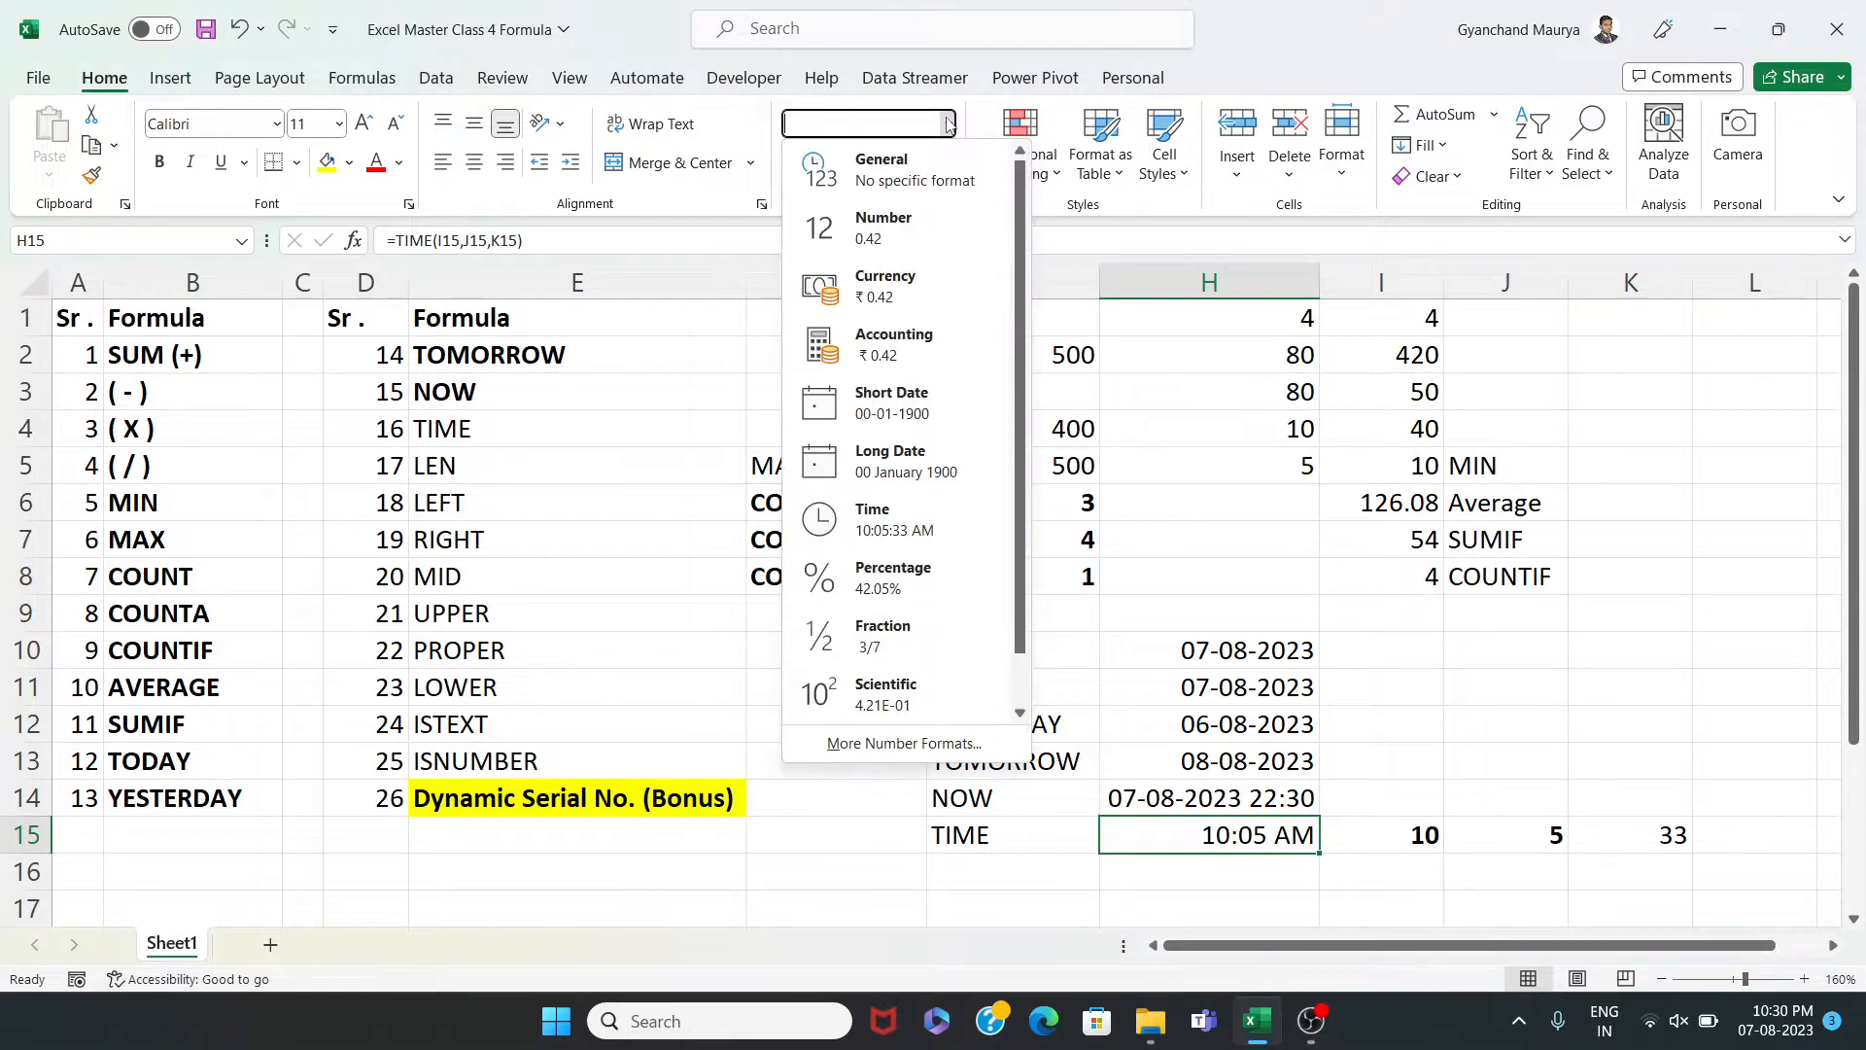
click(904, 522)
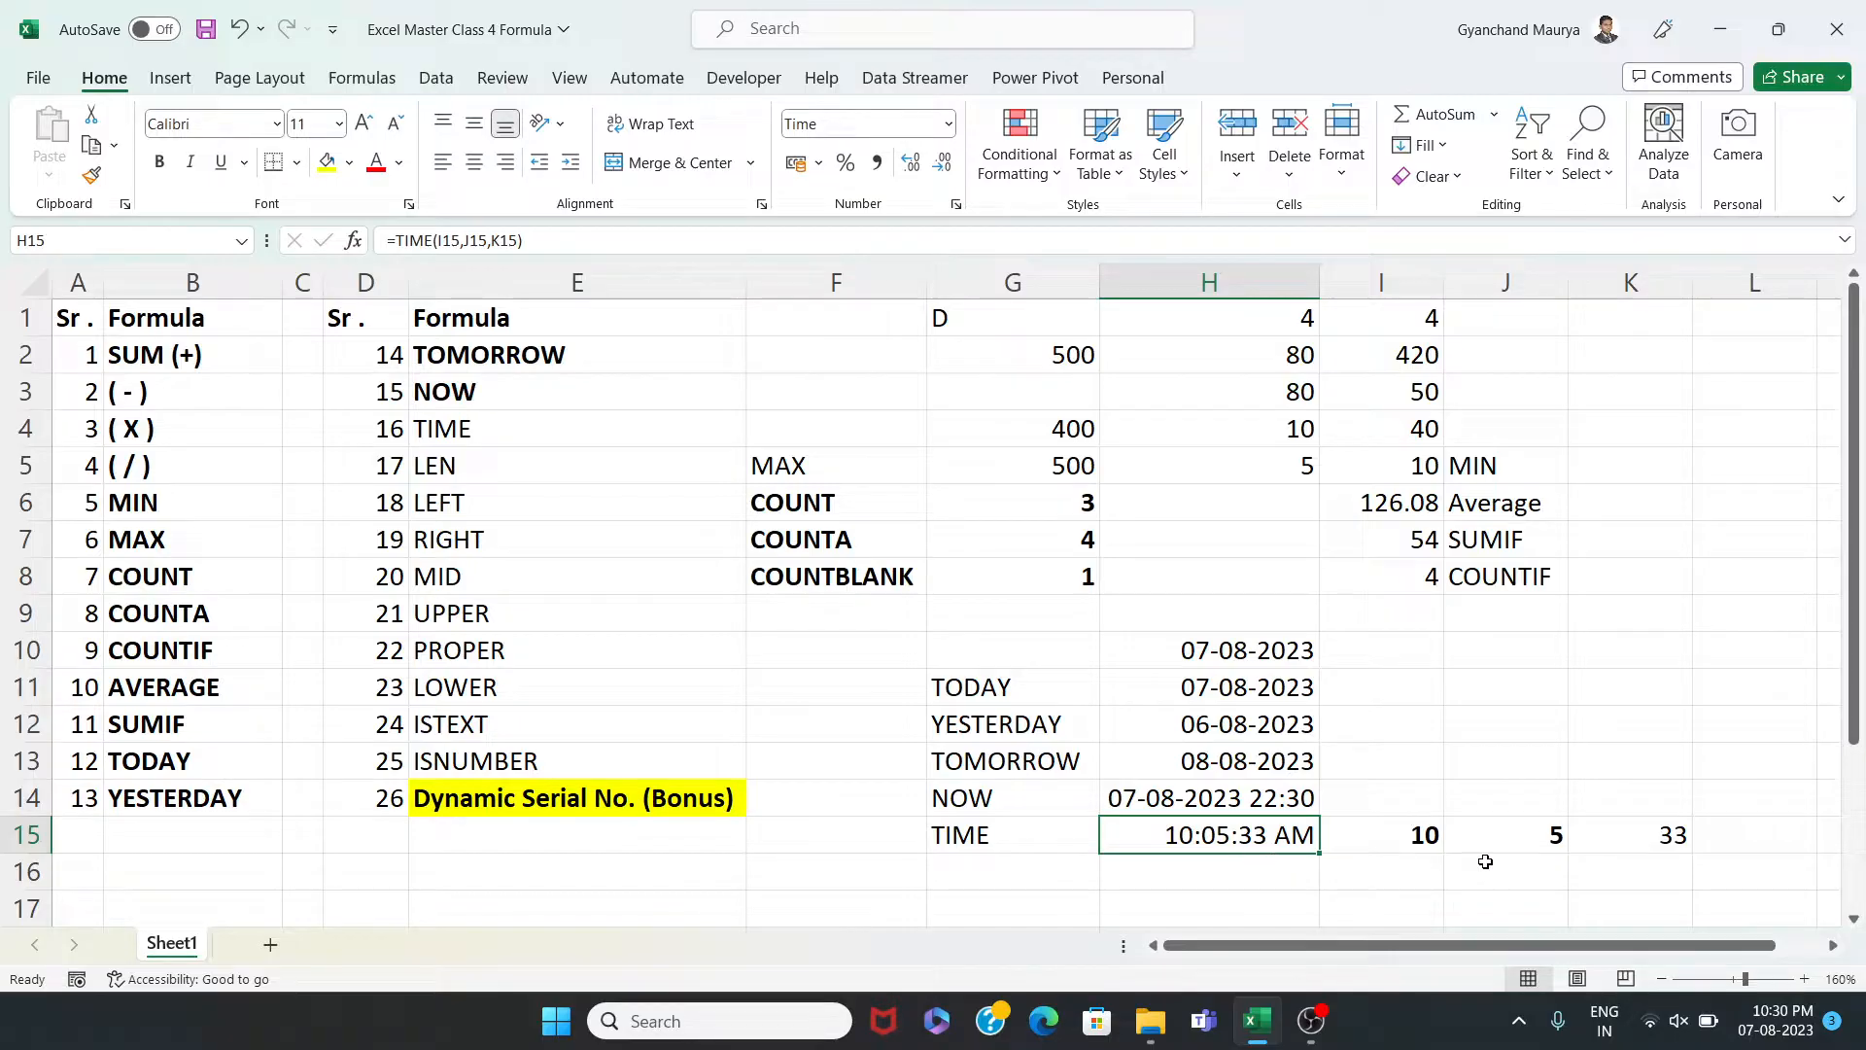
Make the seconds value in K15 bold
click(1617, 828)
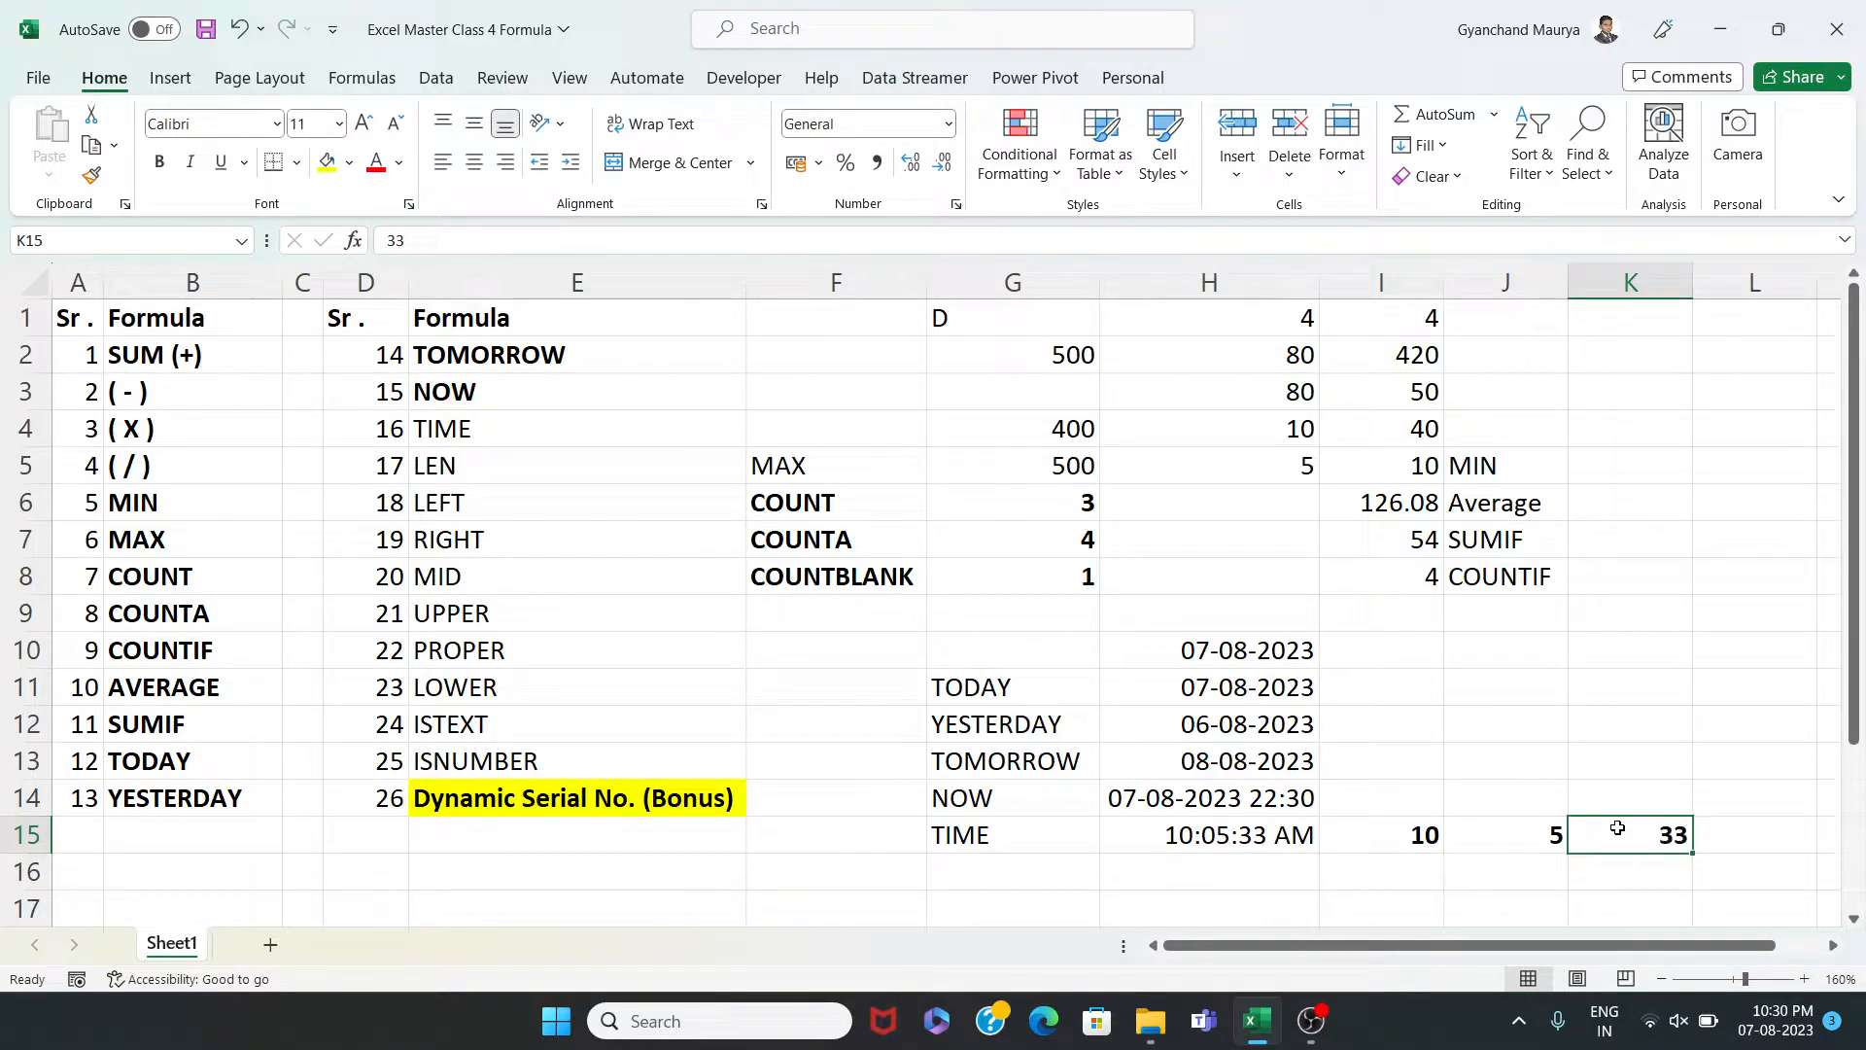
drag(1096, 833, 1297, 834)
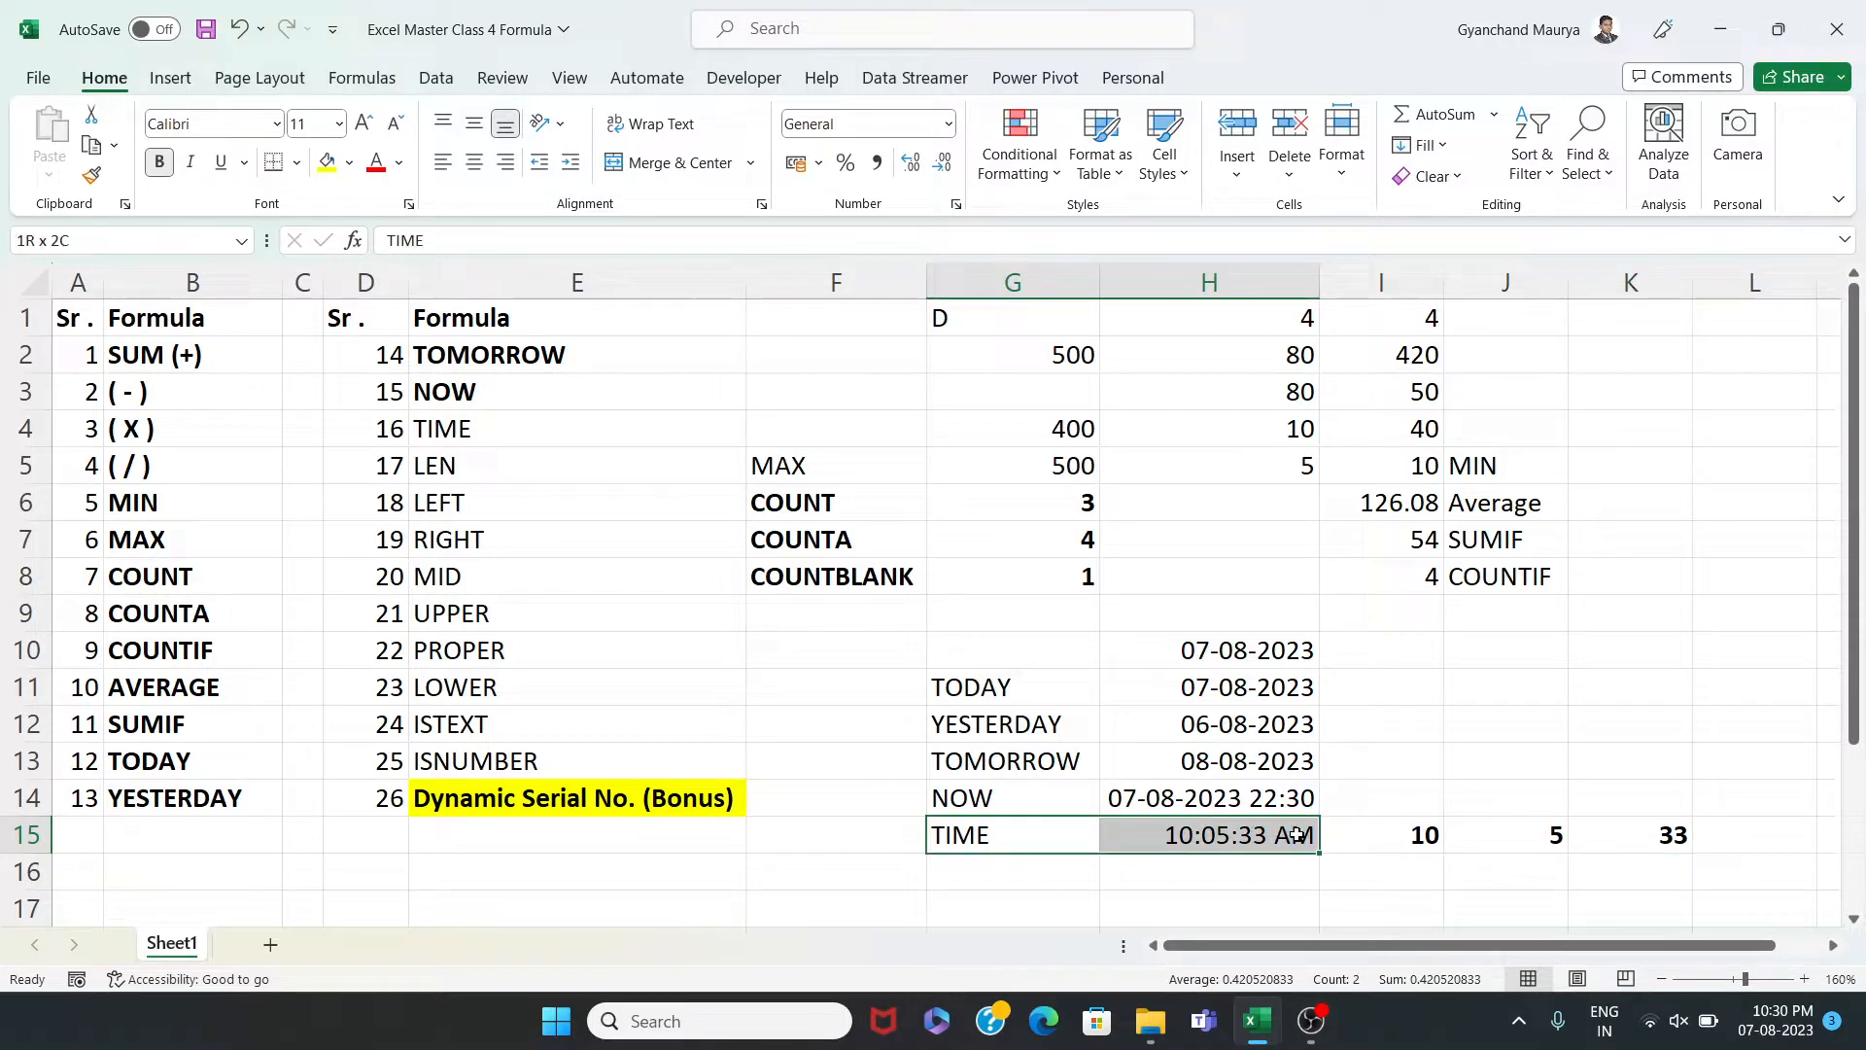
click(1165, 879)
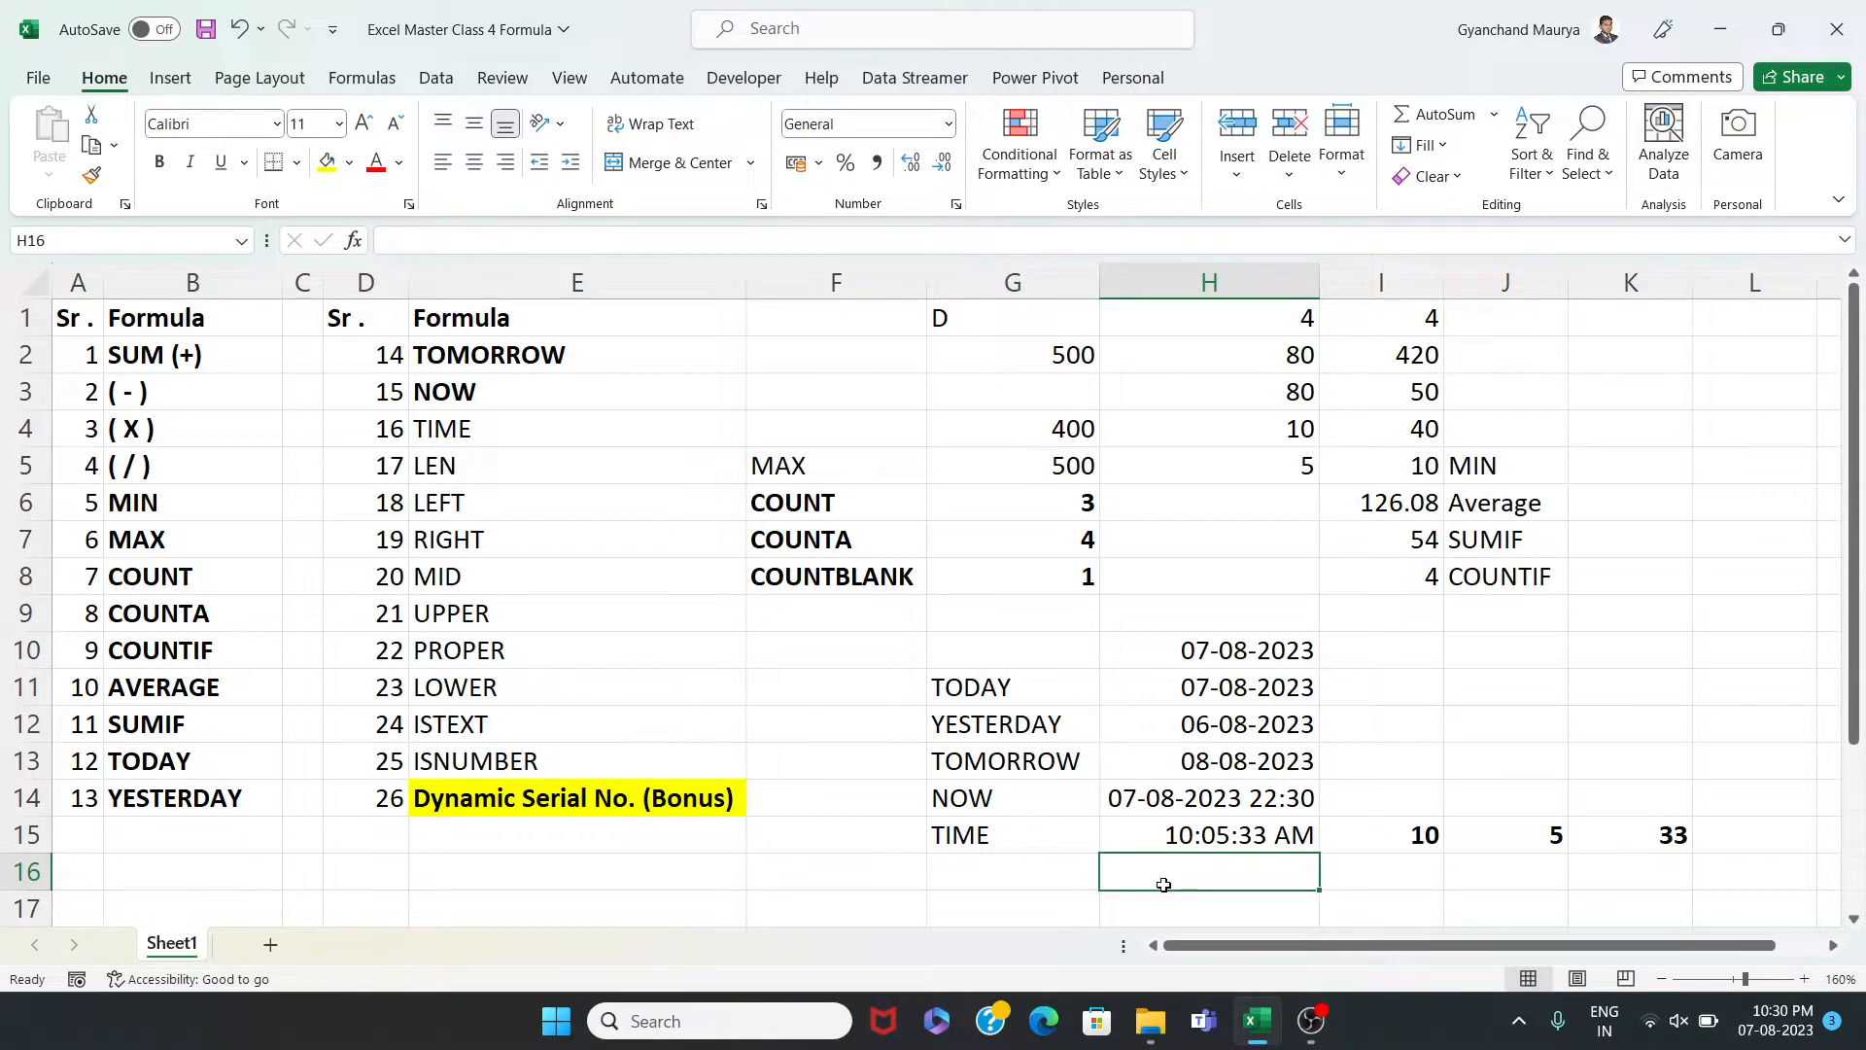
click(1220, 844)
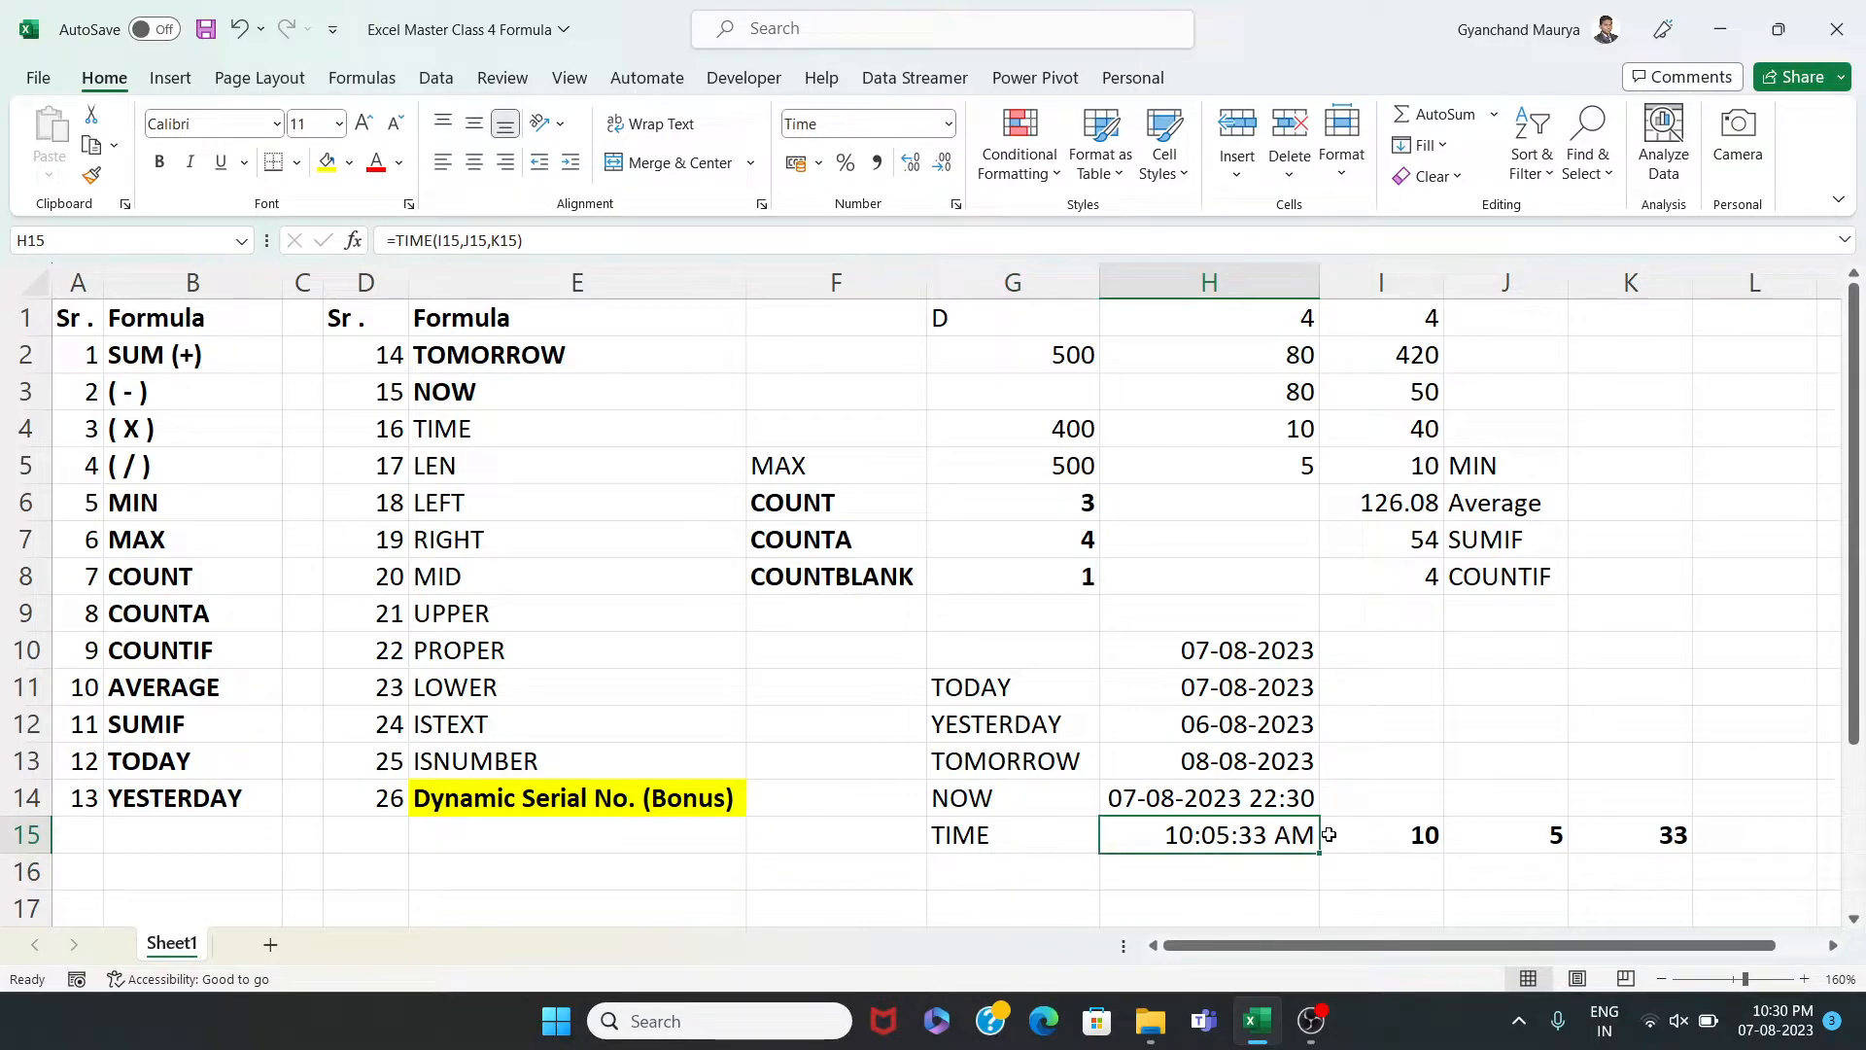
Try the hour values 22 and 1 in I15 to test the TIME formula
click(1406, 834)
text(22)
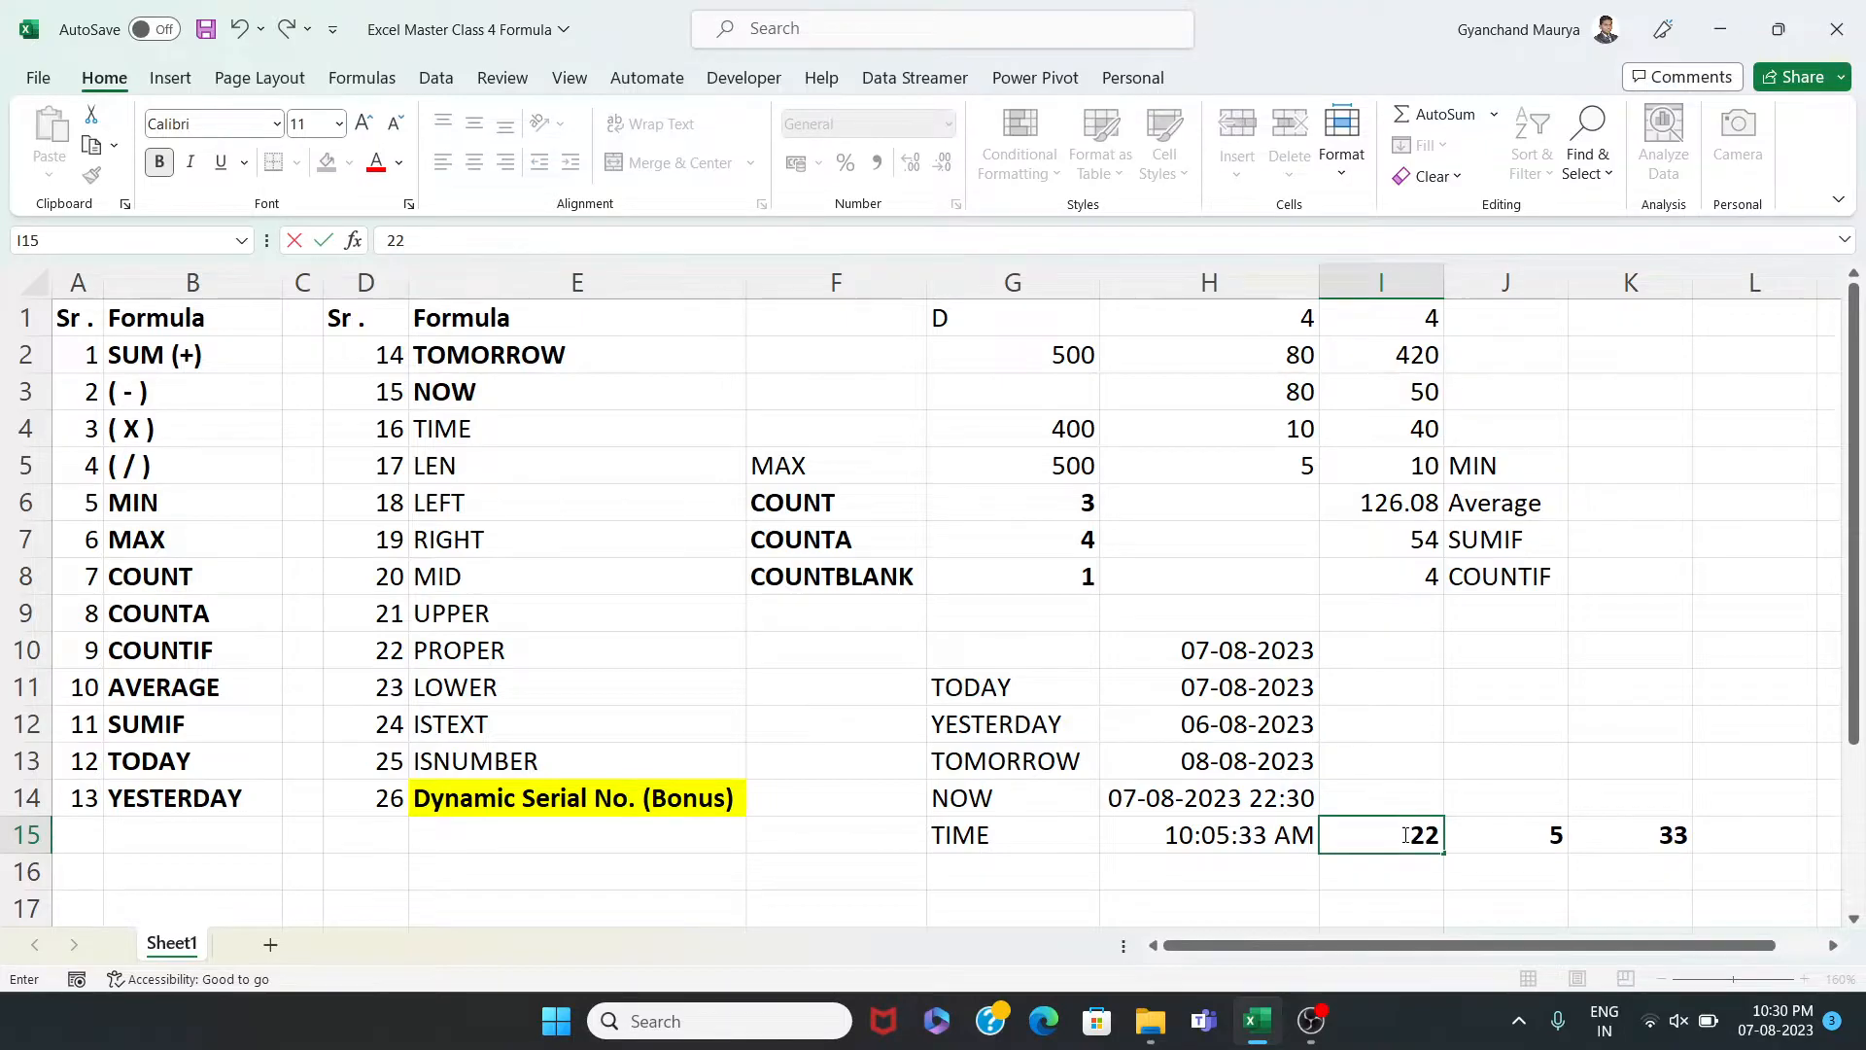
key(Return)
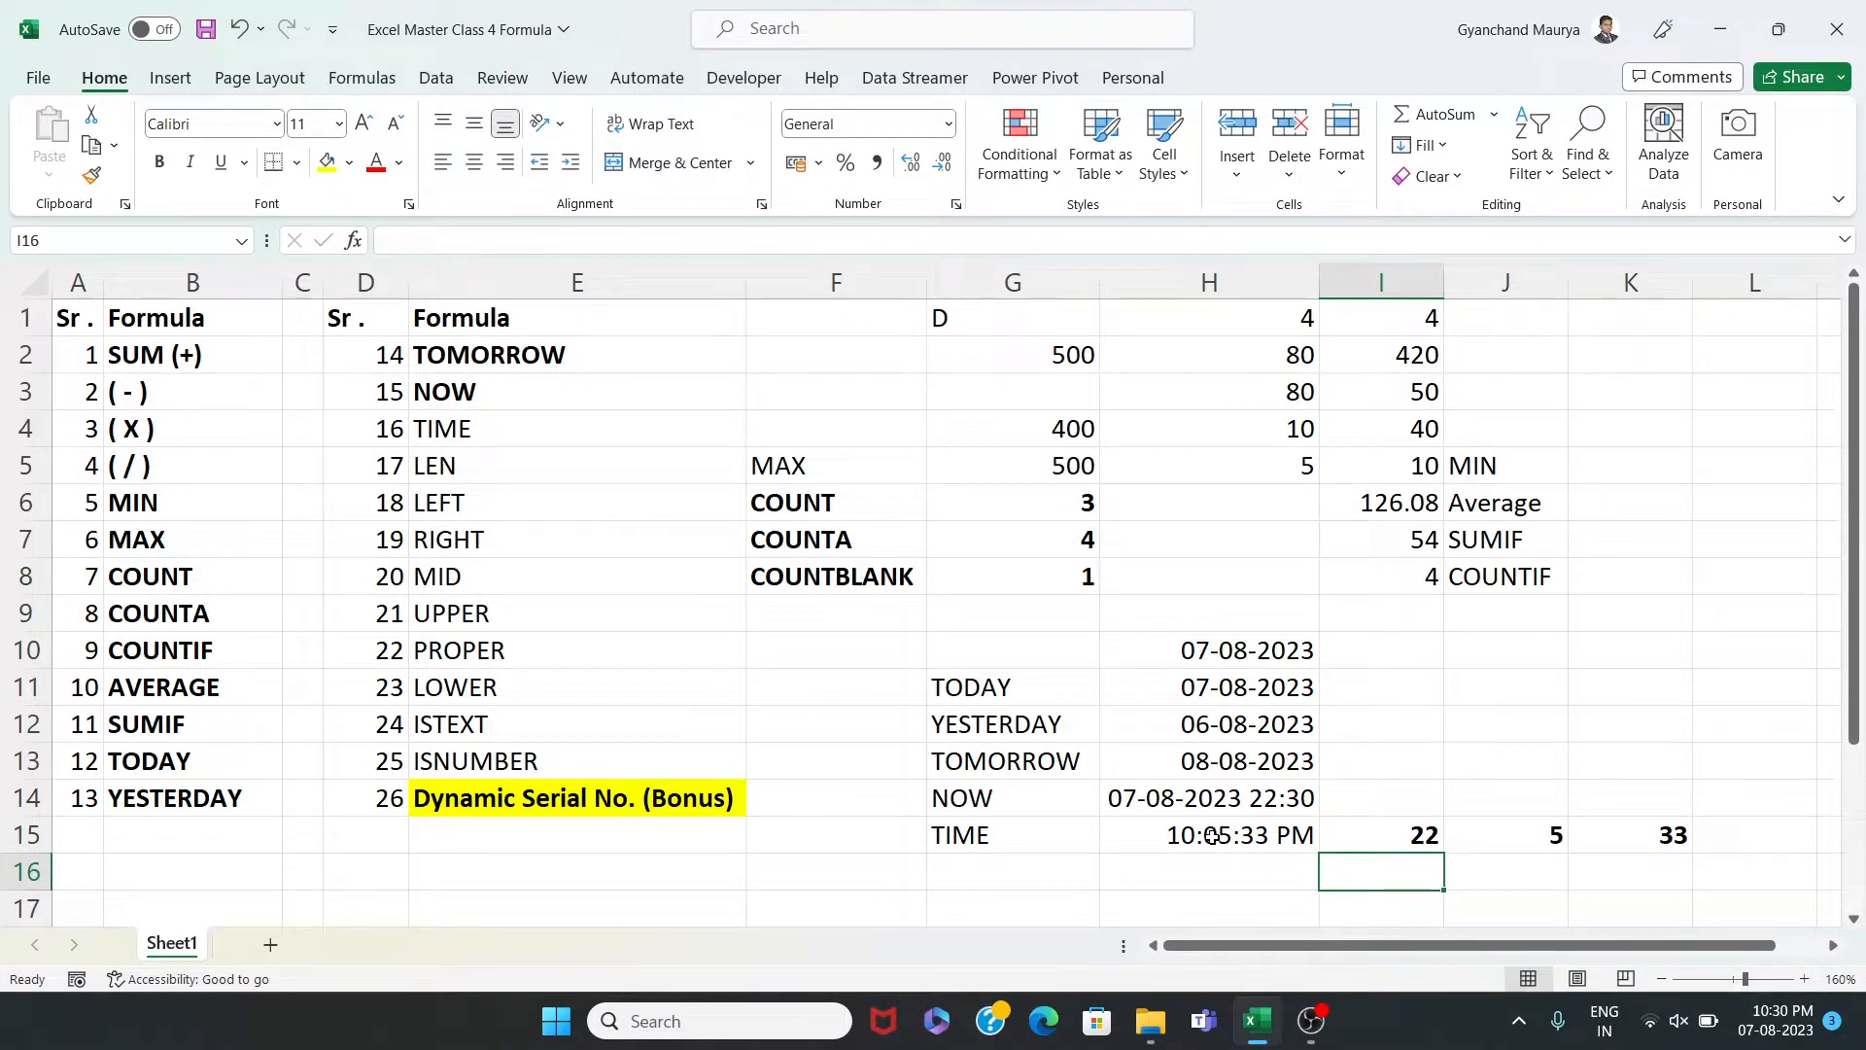
click(1400, 832)
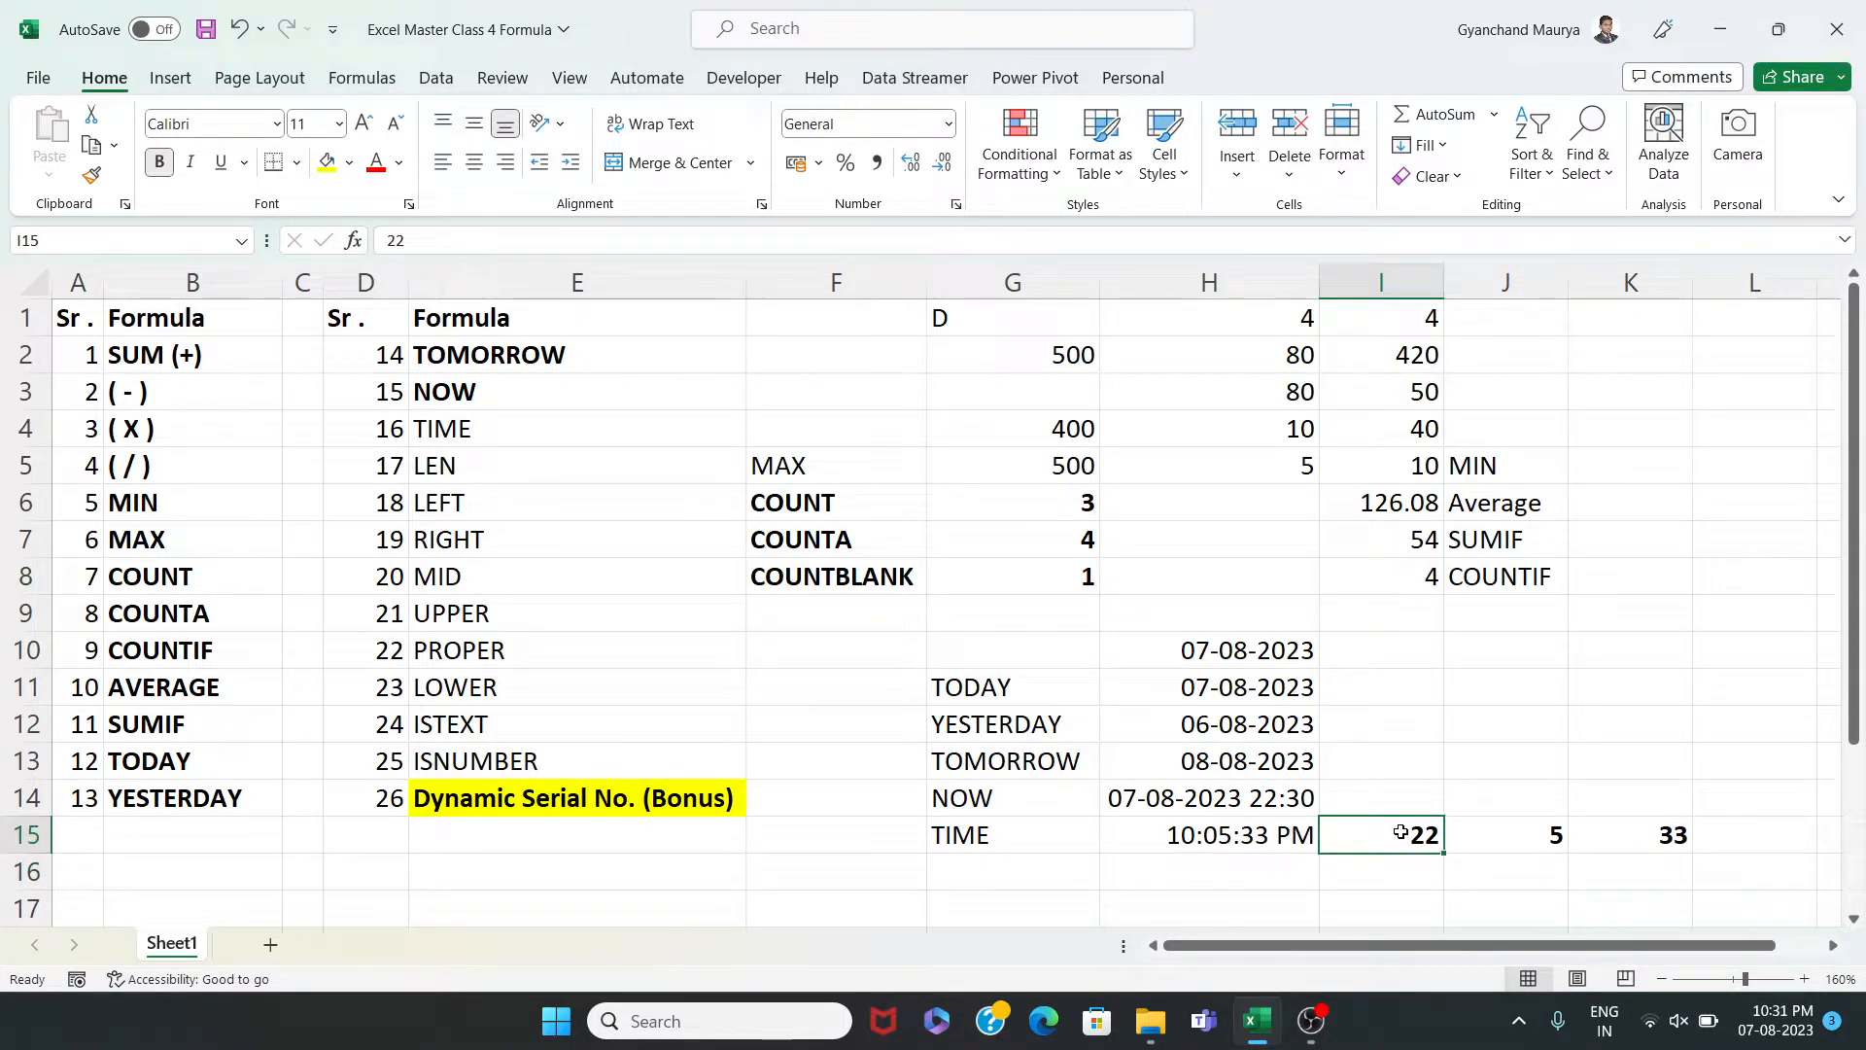
text(1)
key(Return)
Set the hour in I15 to 13 and the minutes in J15 to 50
click(1400, 832)
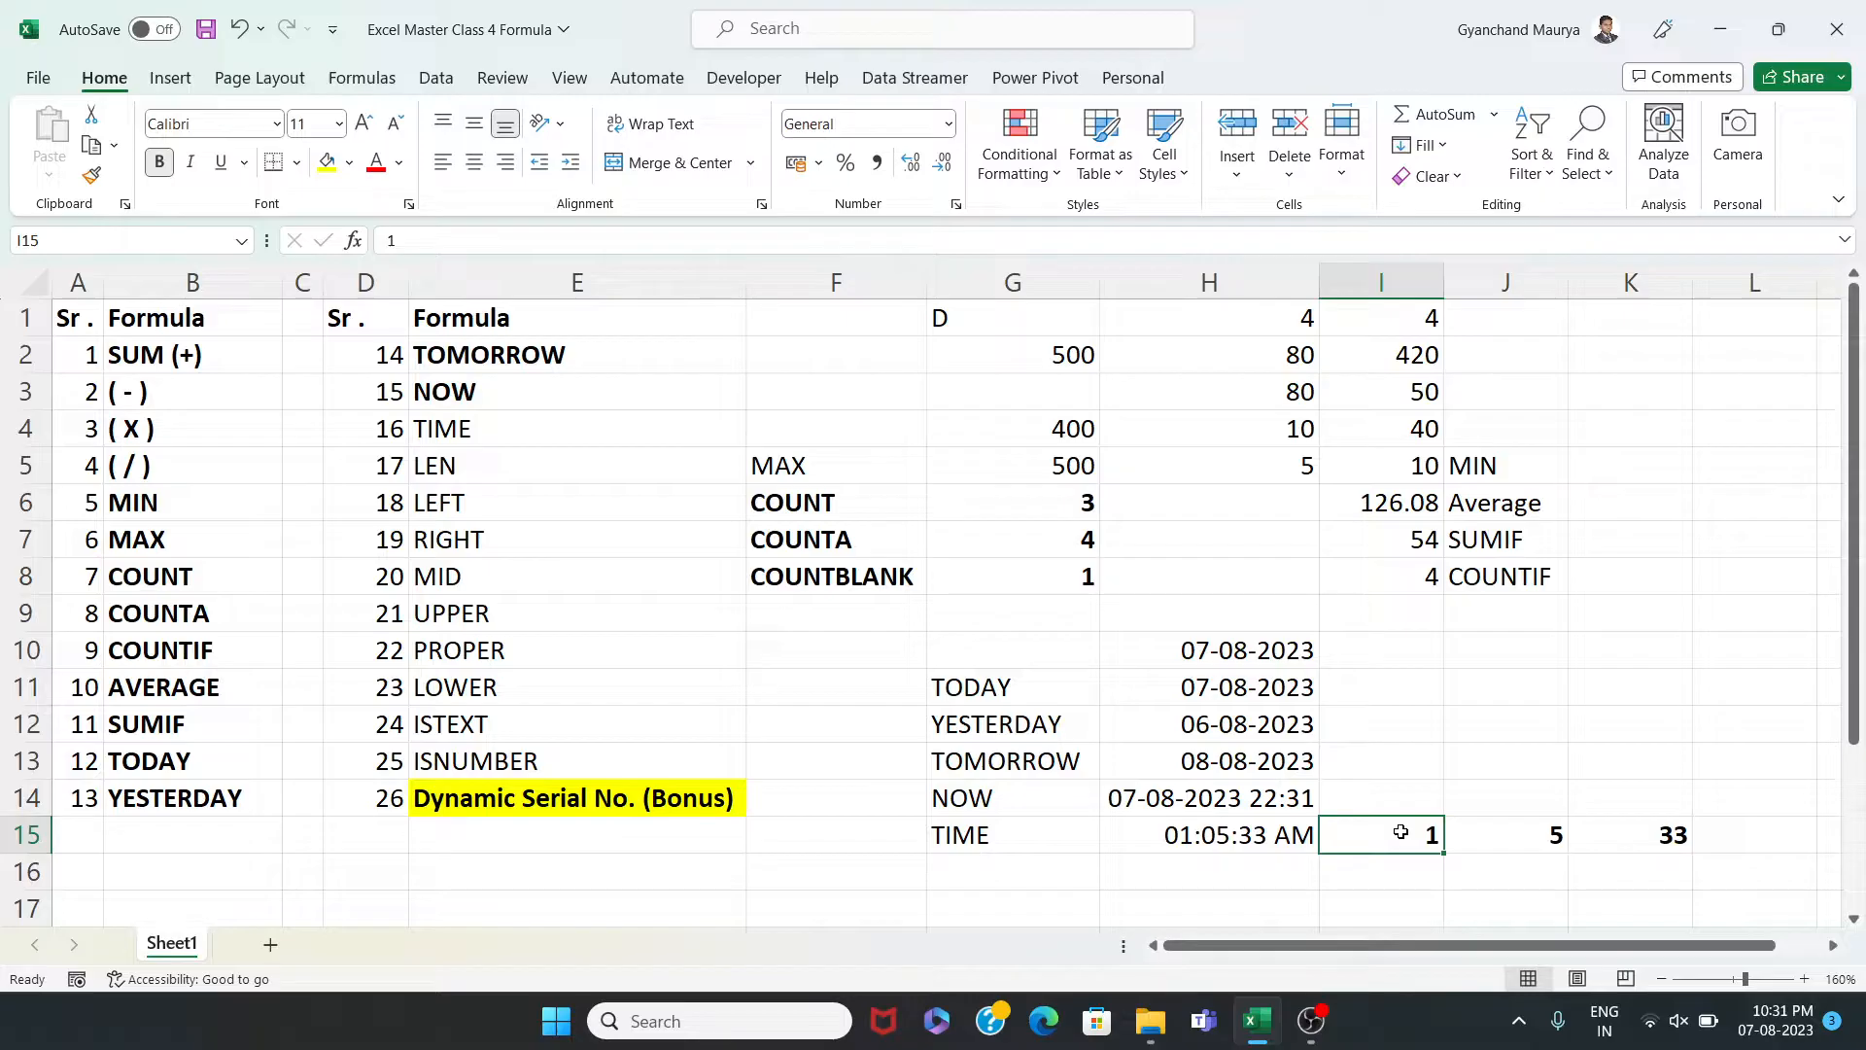
text(13)
key(Return)
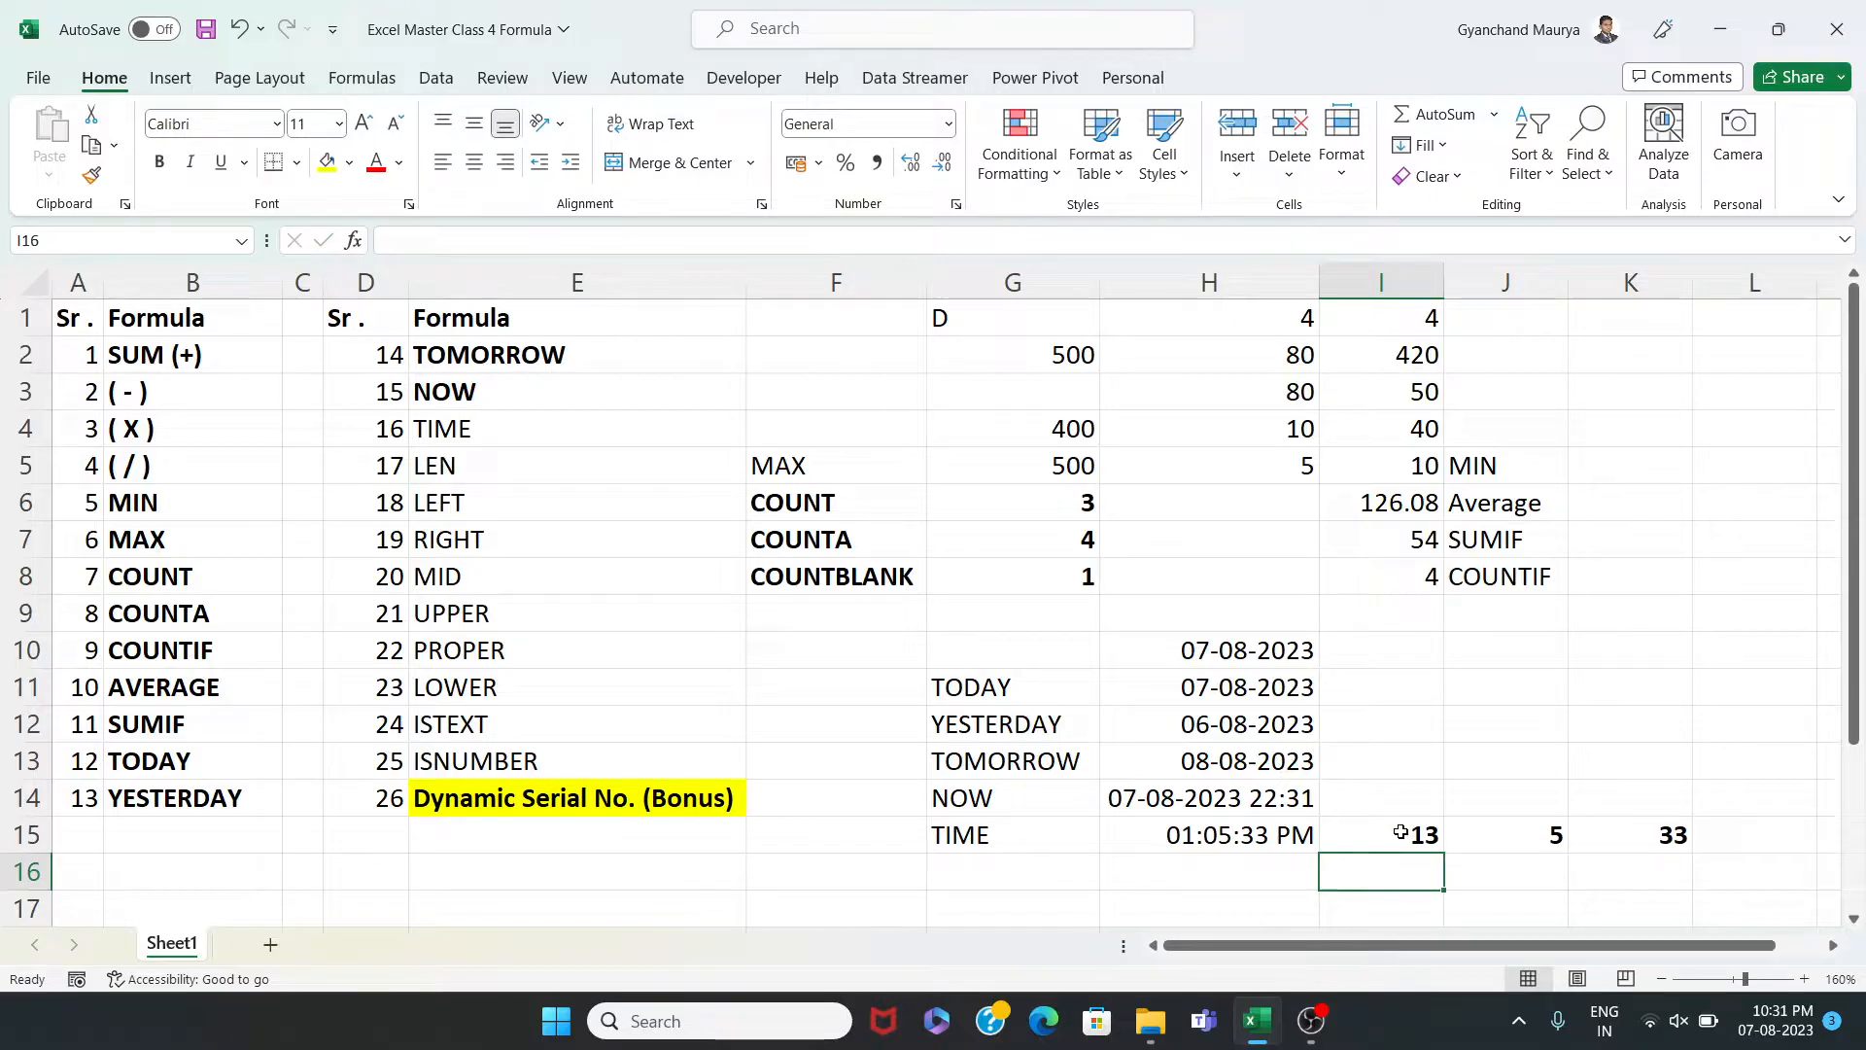
key(Up)
key(Right)
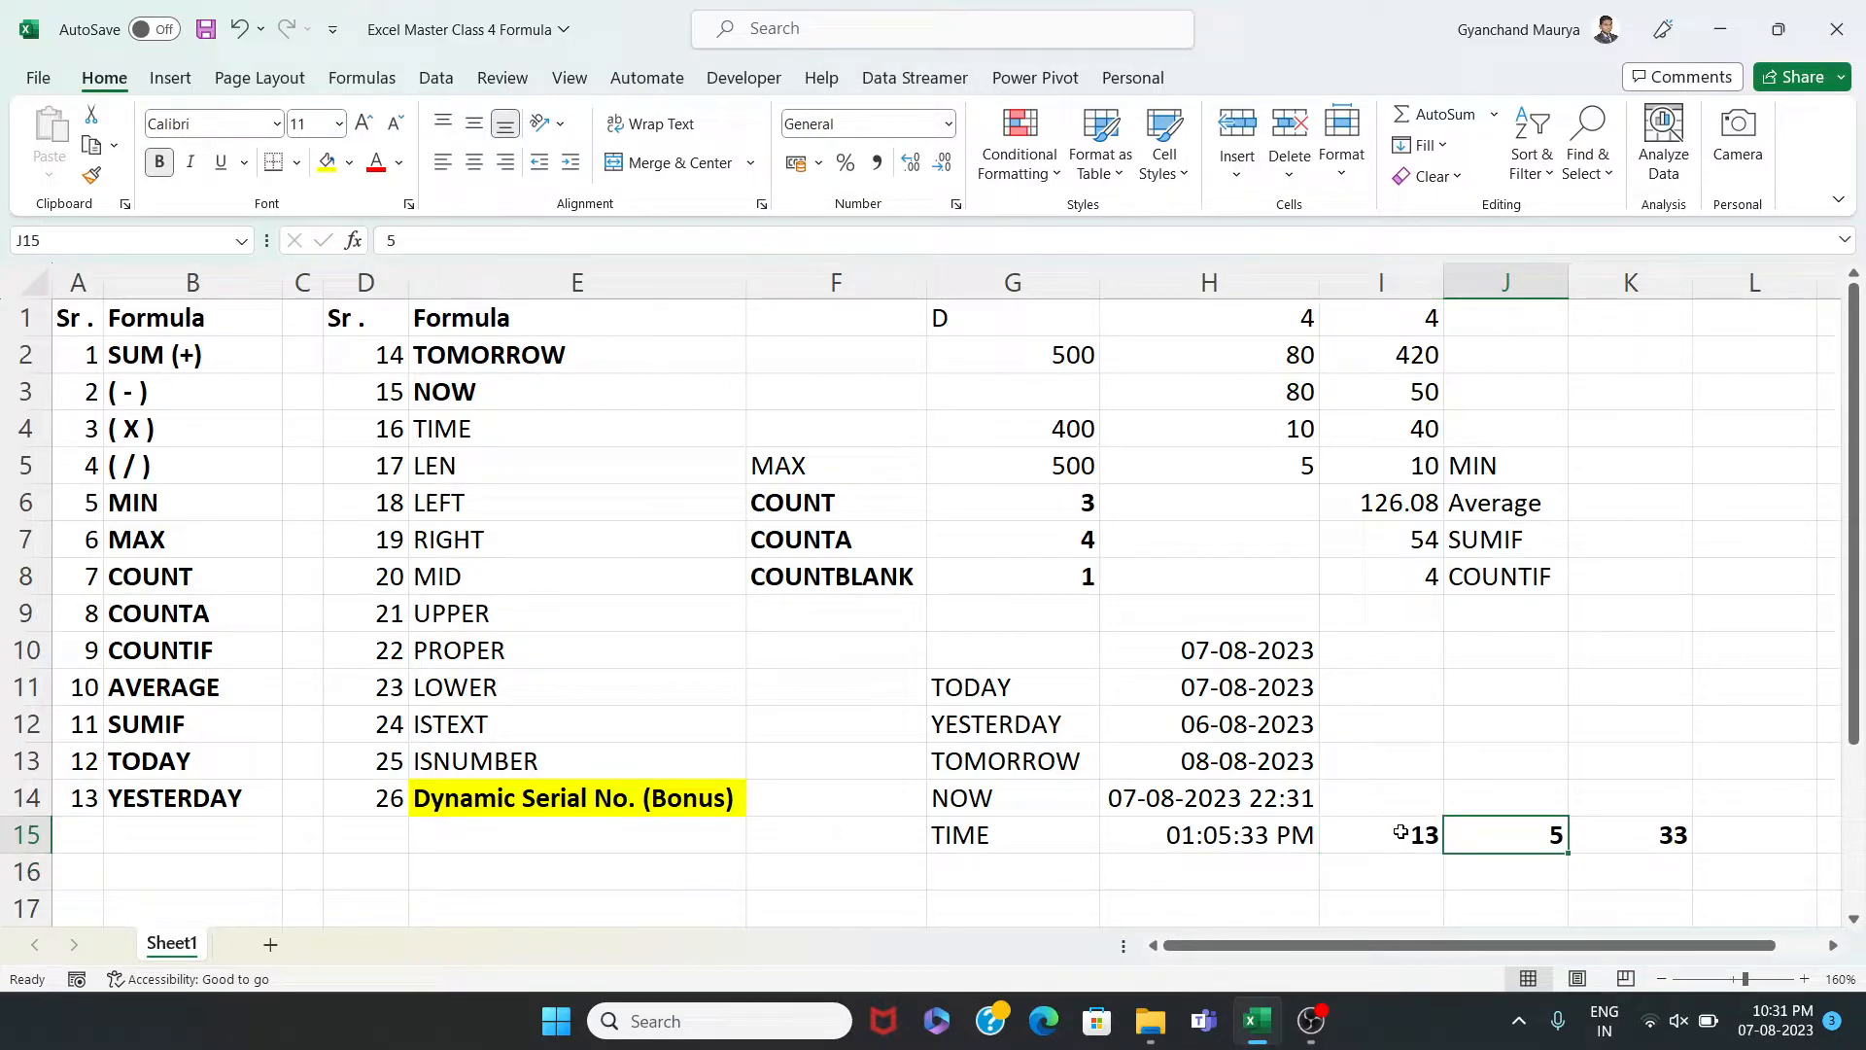
text(50)
key(Return)
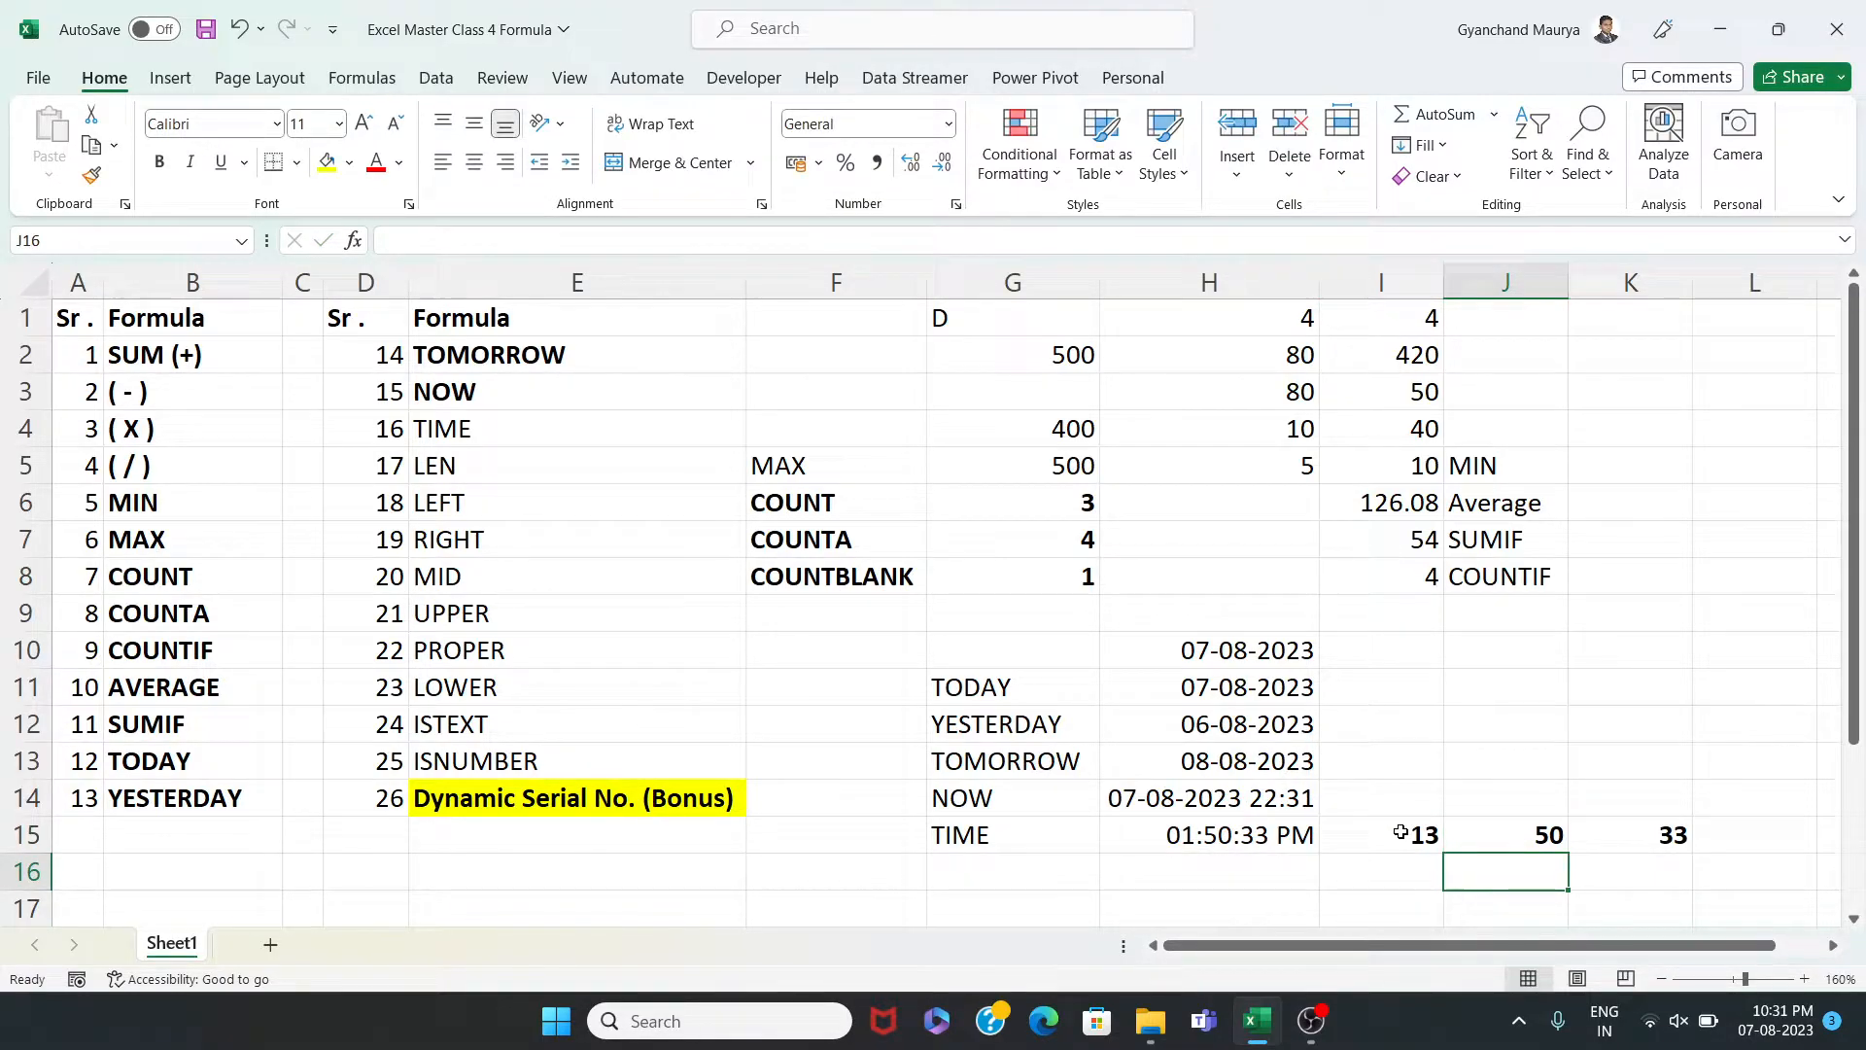
click(1049, 831)
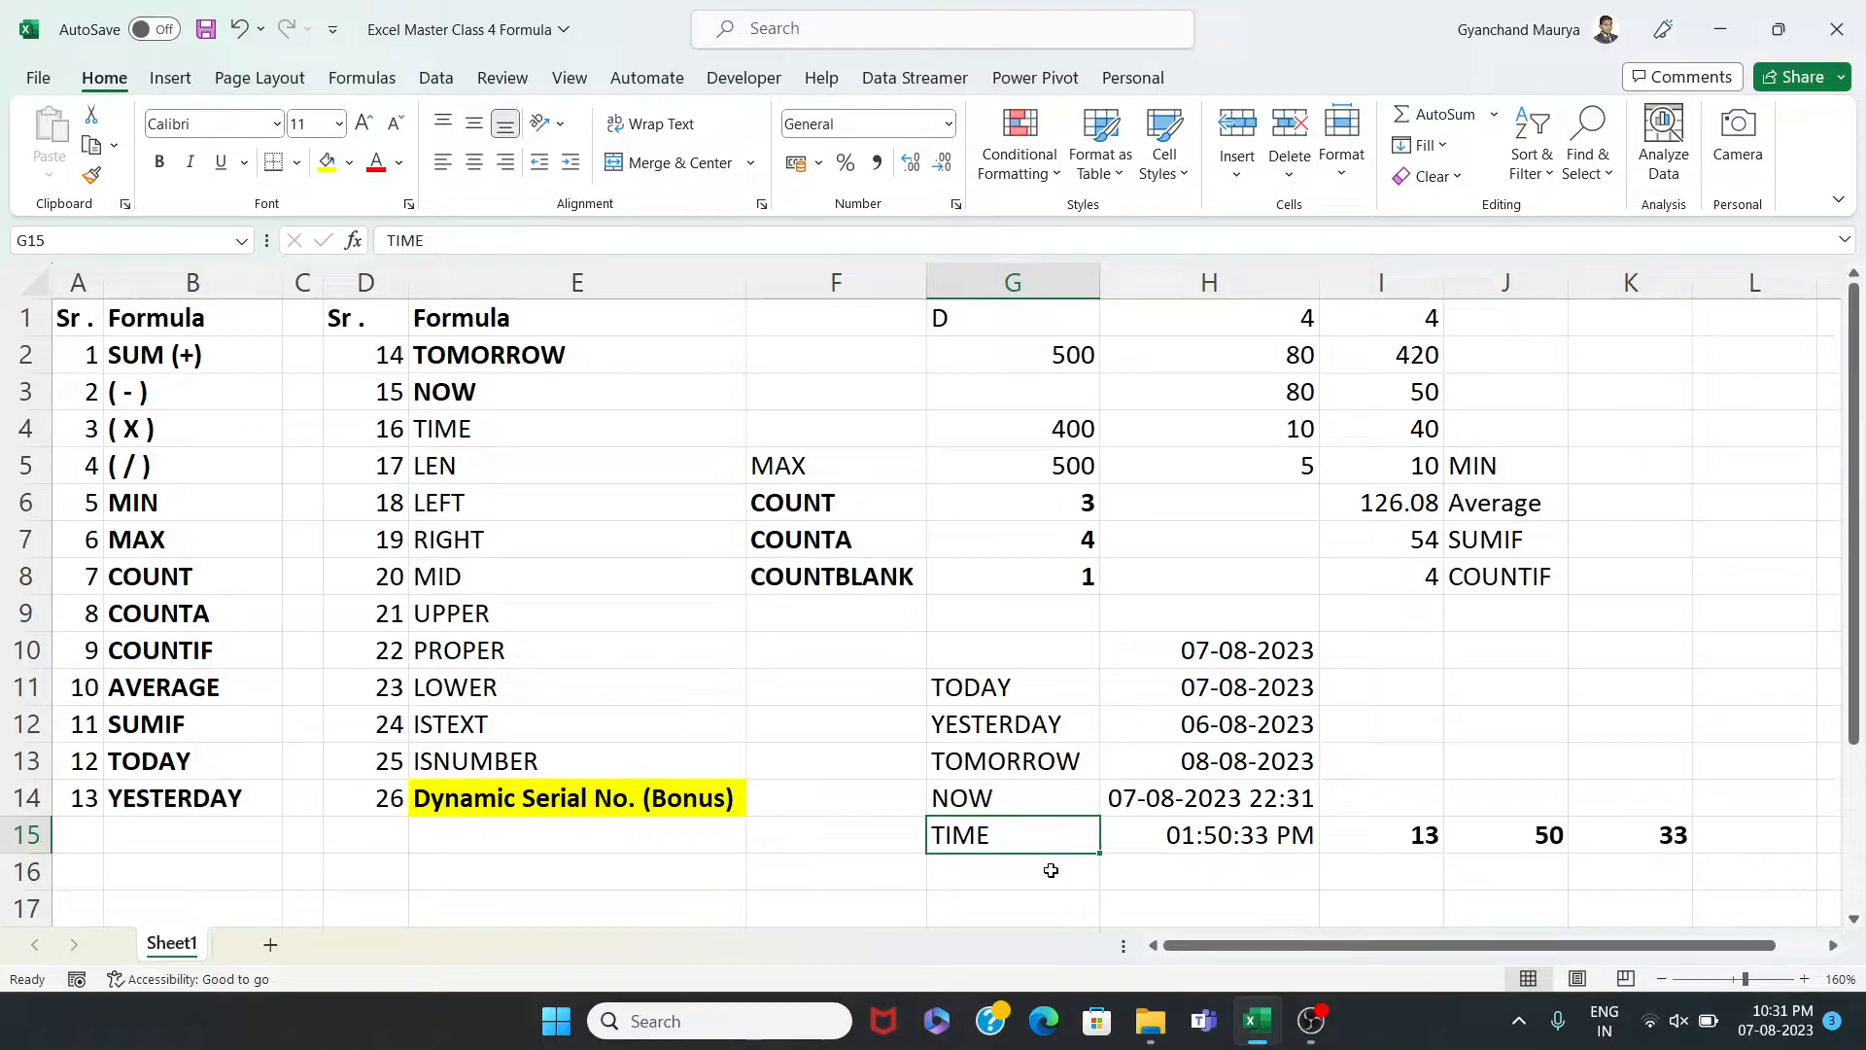
click(1050, 871)
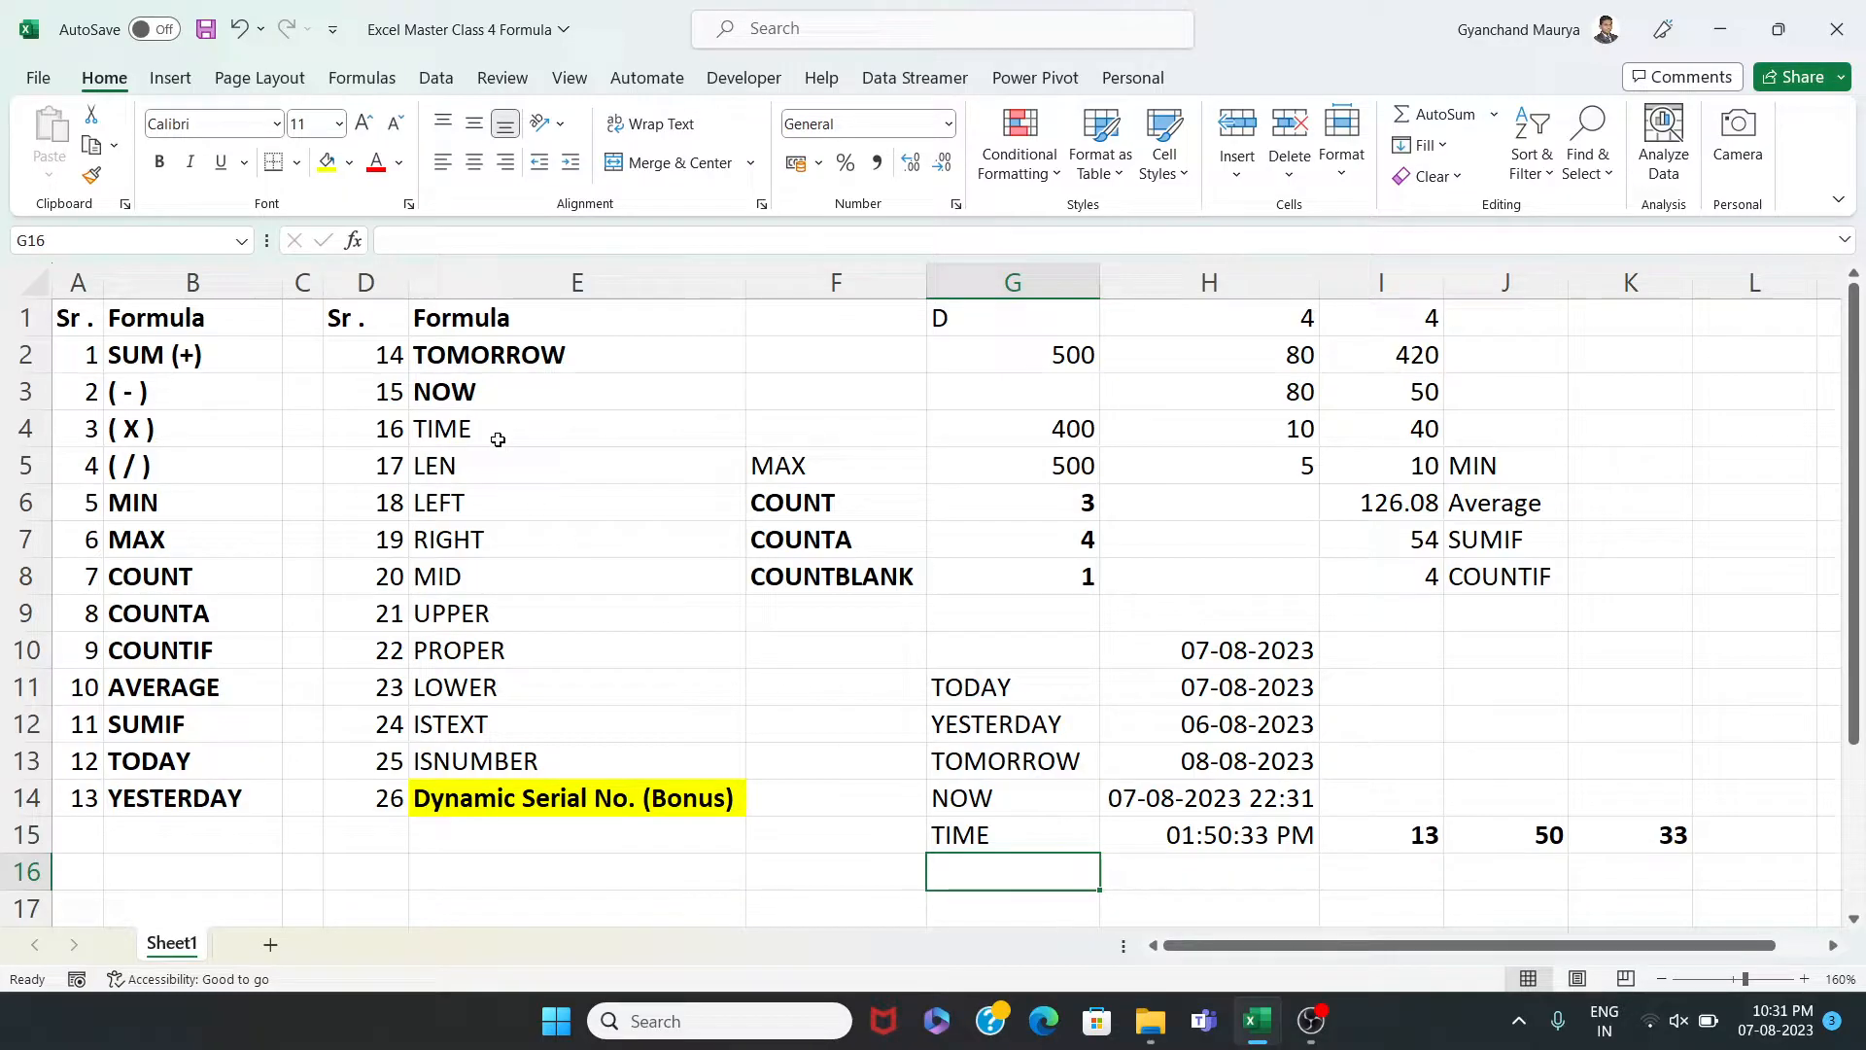
Make the TIME entry in E4 of the formula list bold
click(460, 426)
key(ctrl+b)
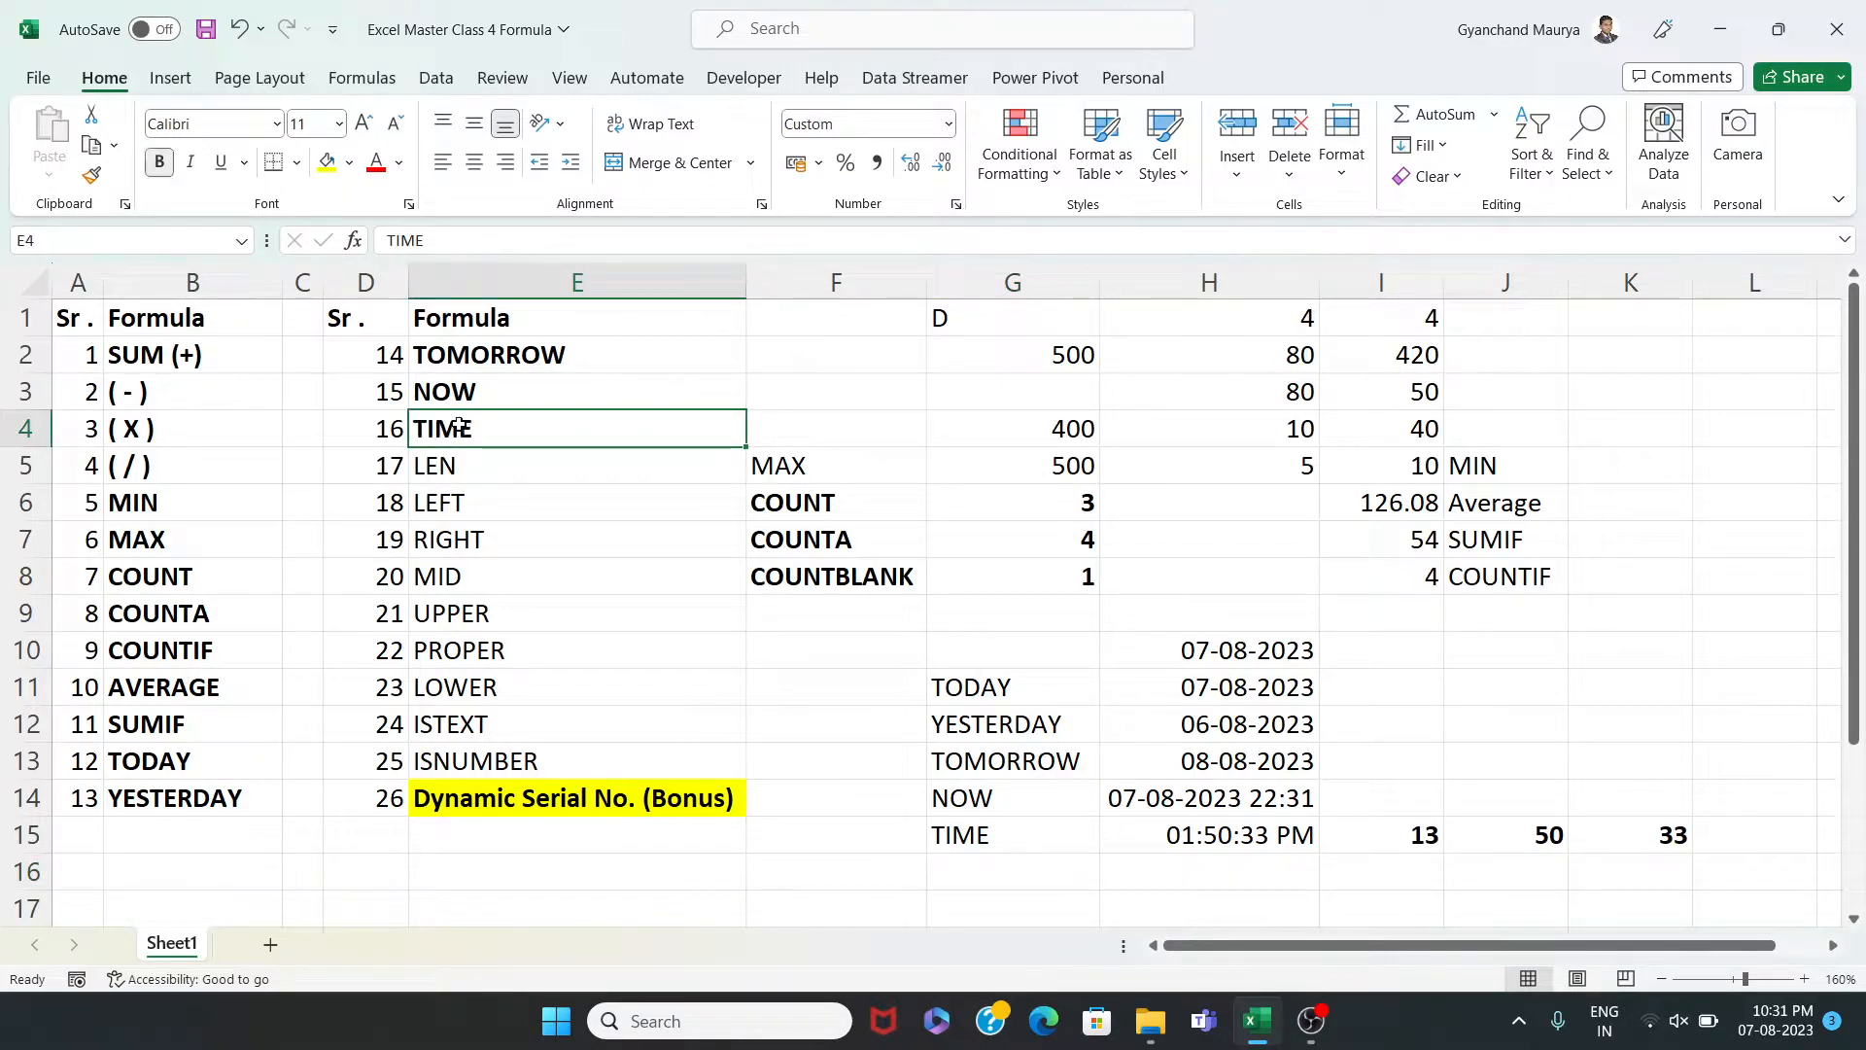
click(506, 470)
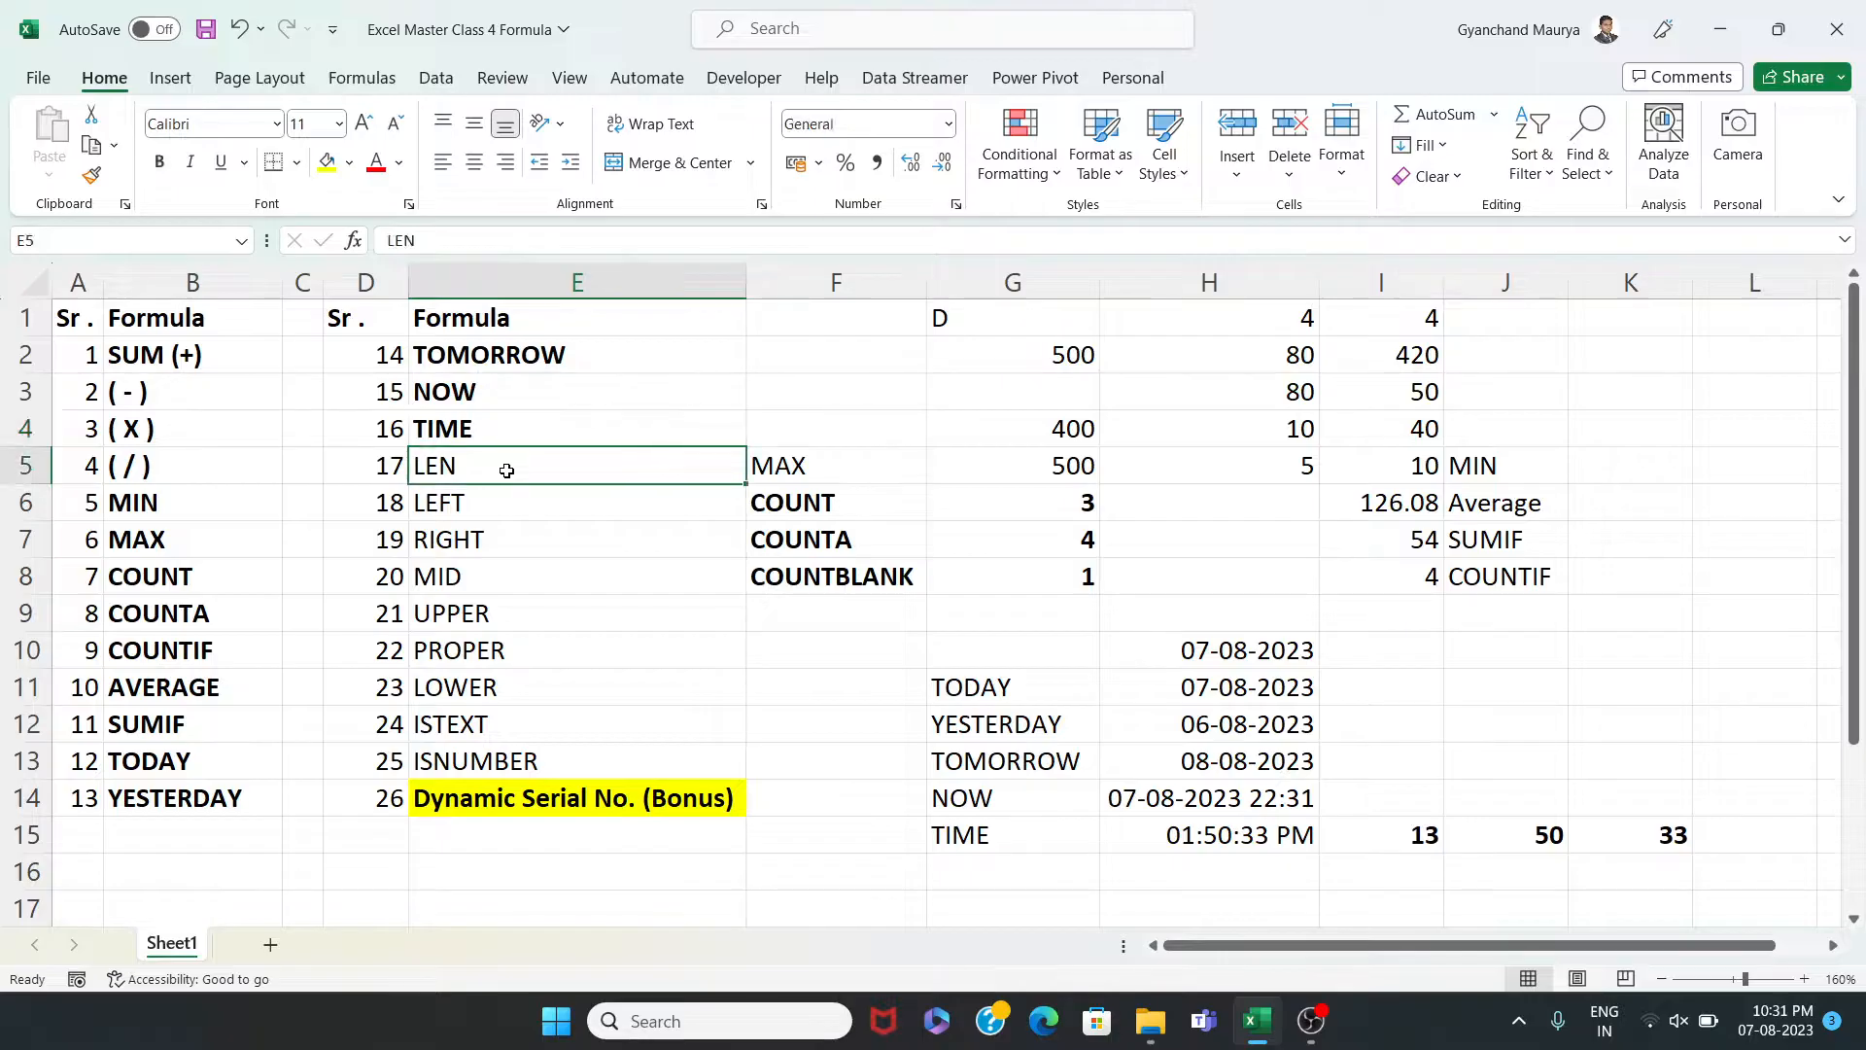
Try the LEN function in F9 with =LEN(F8) to count the characters of COUNTBLANK
click(844, 510)
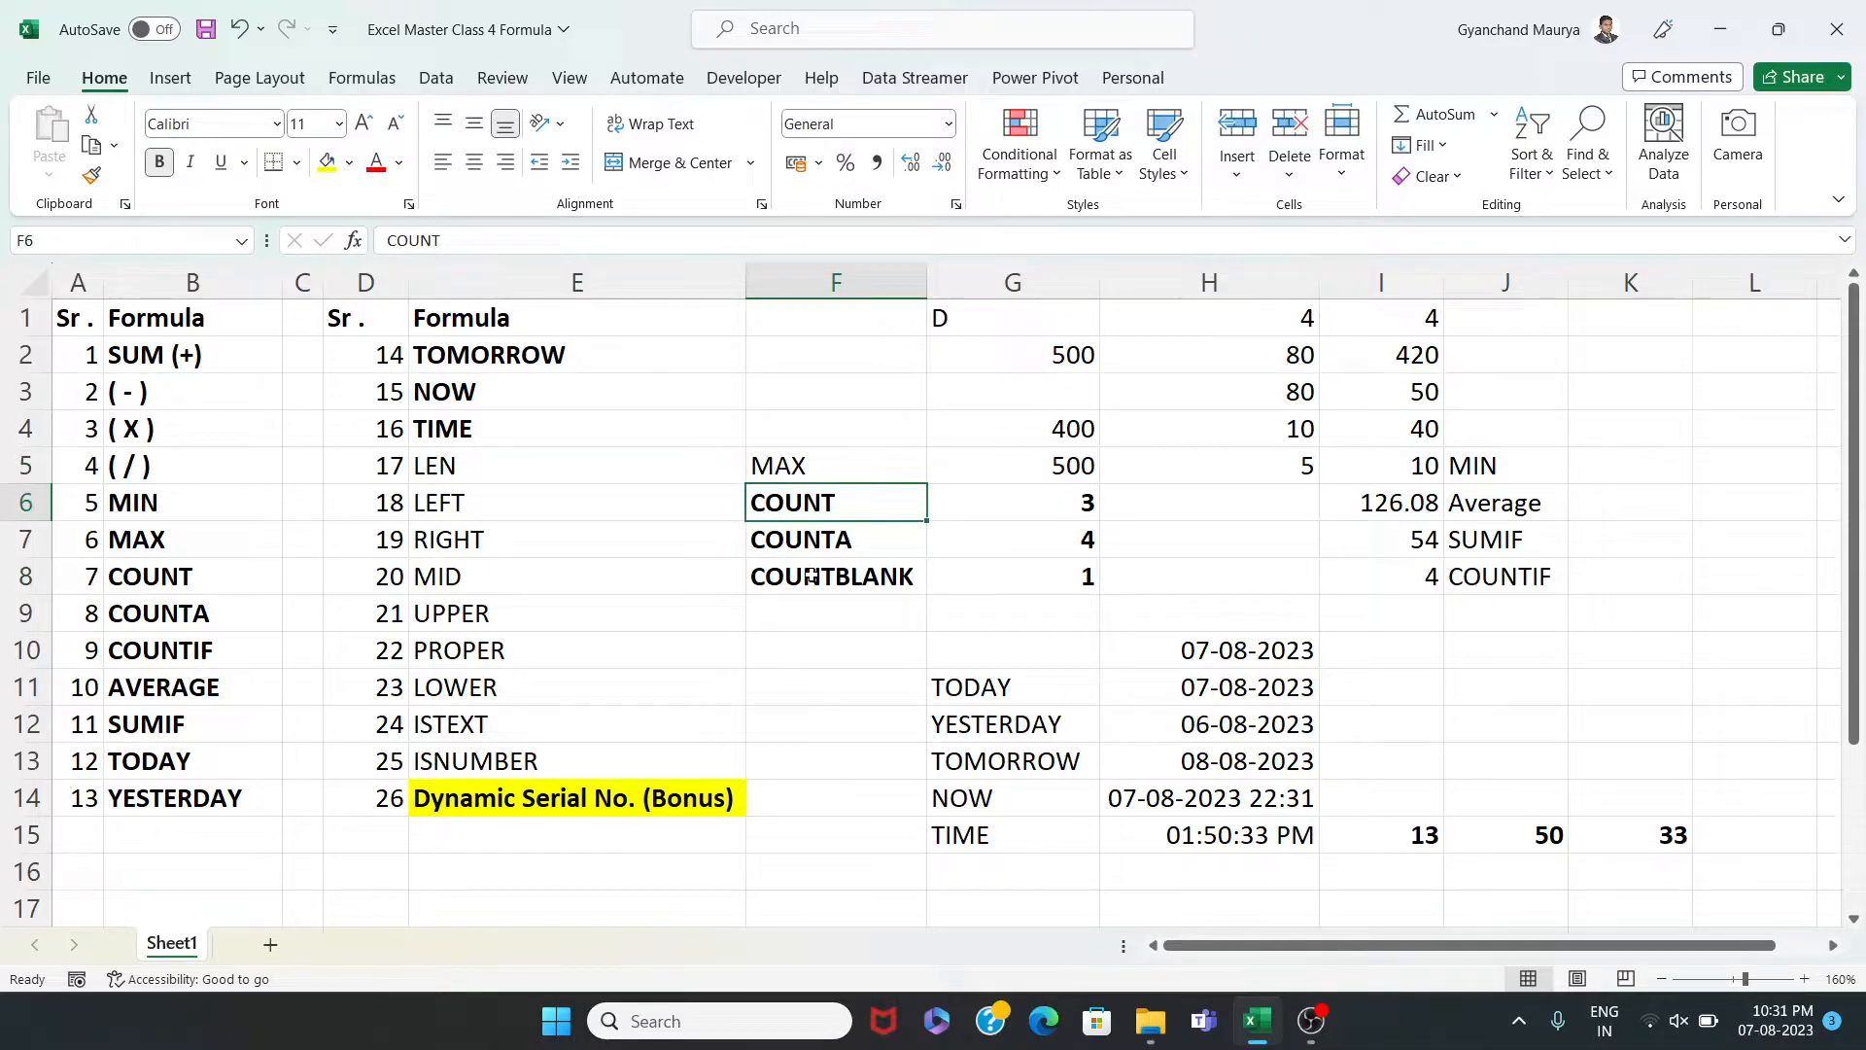
click(767, 579)
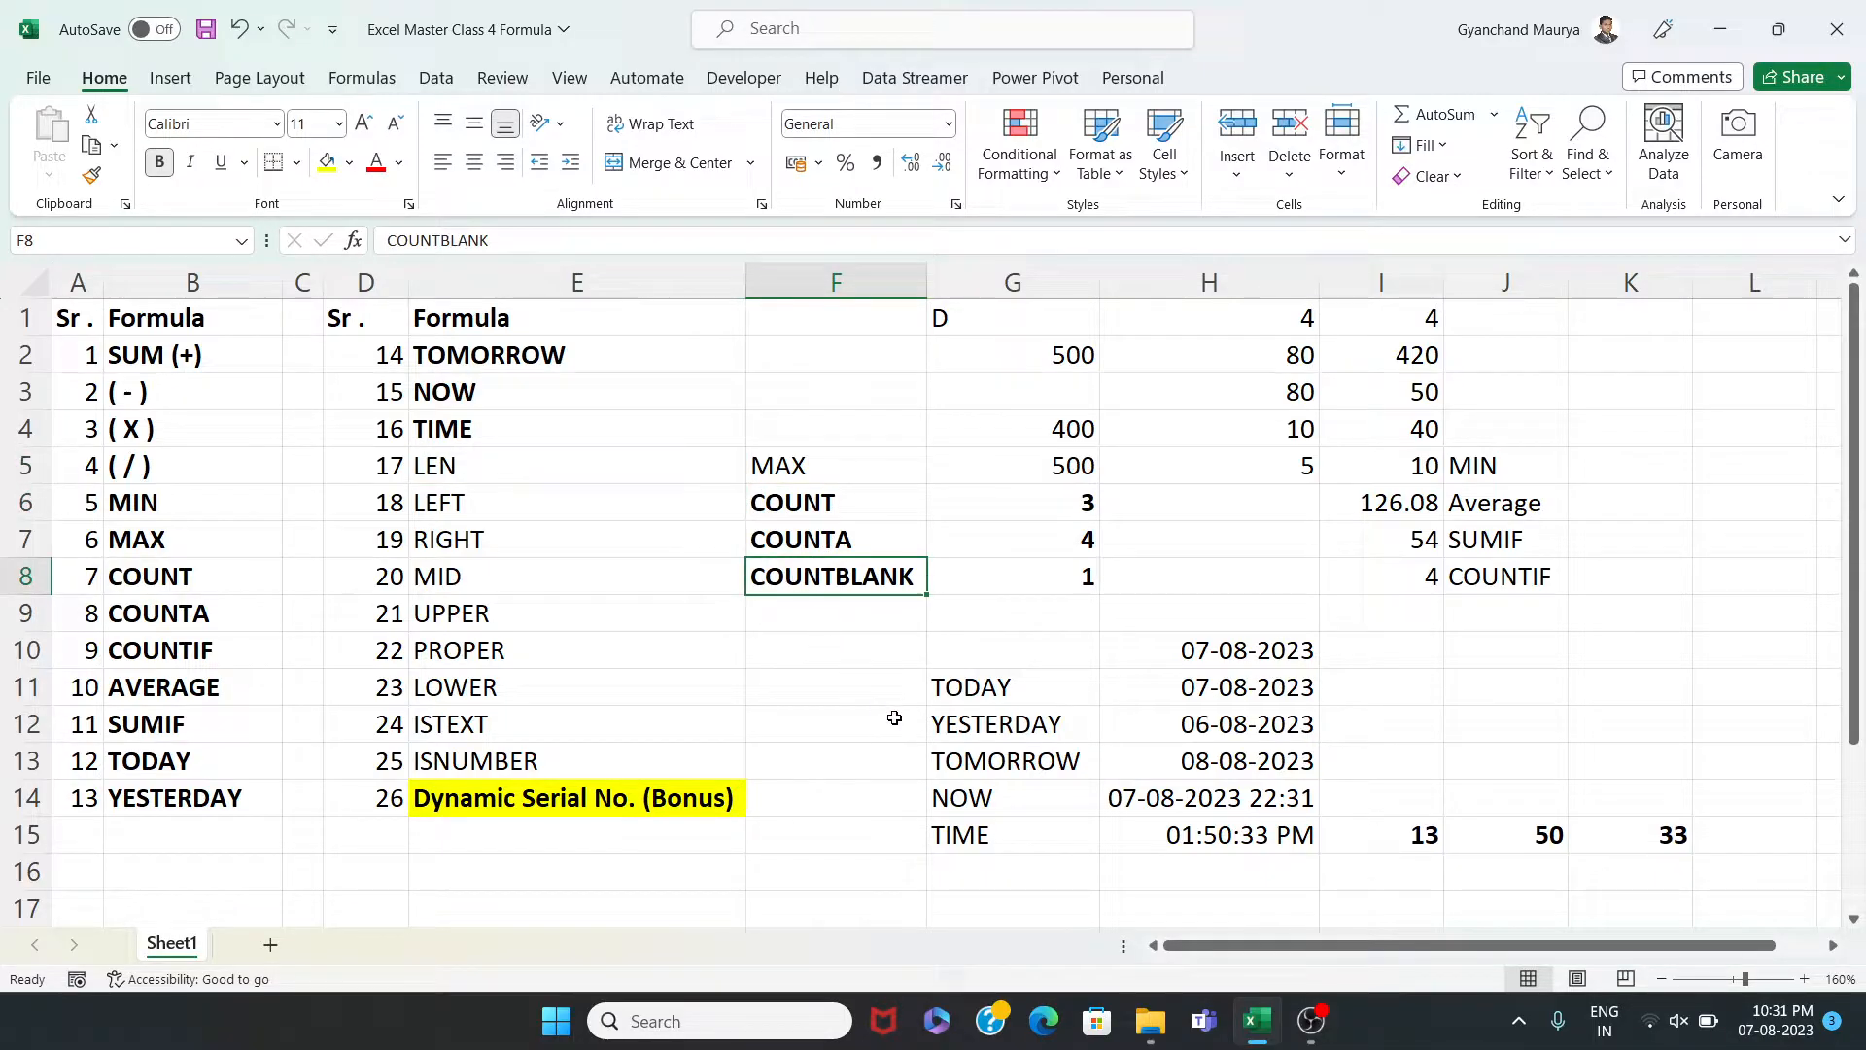
click(834, 614)
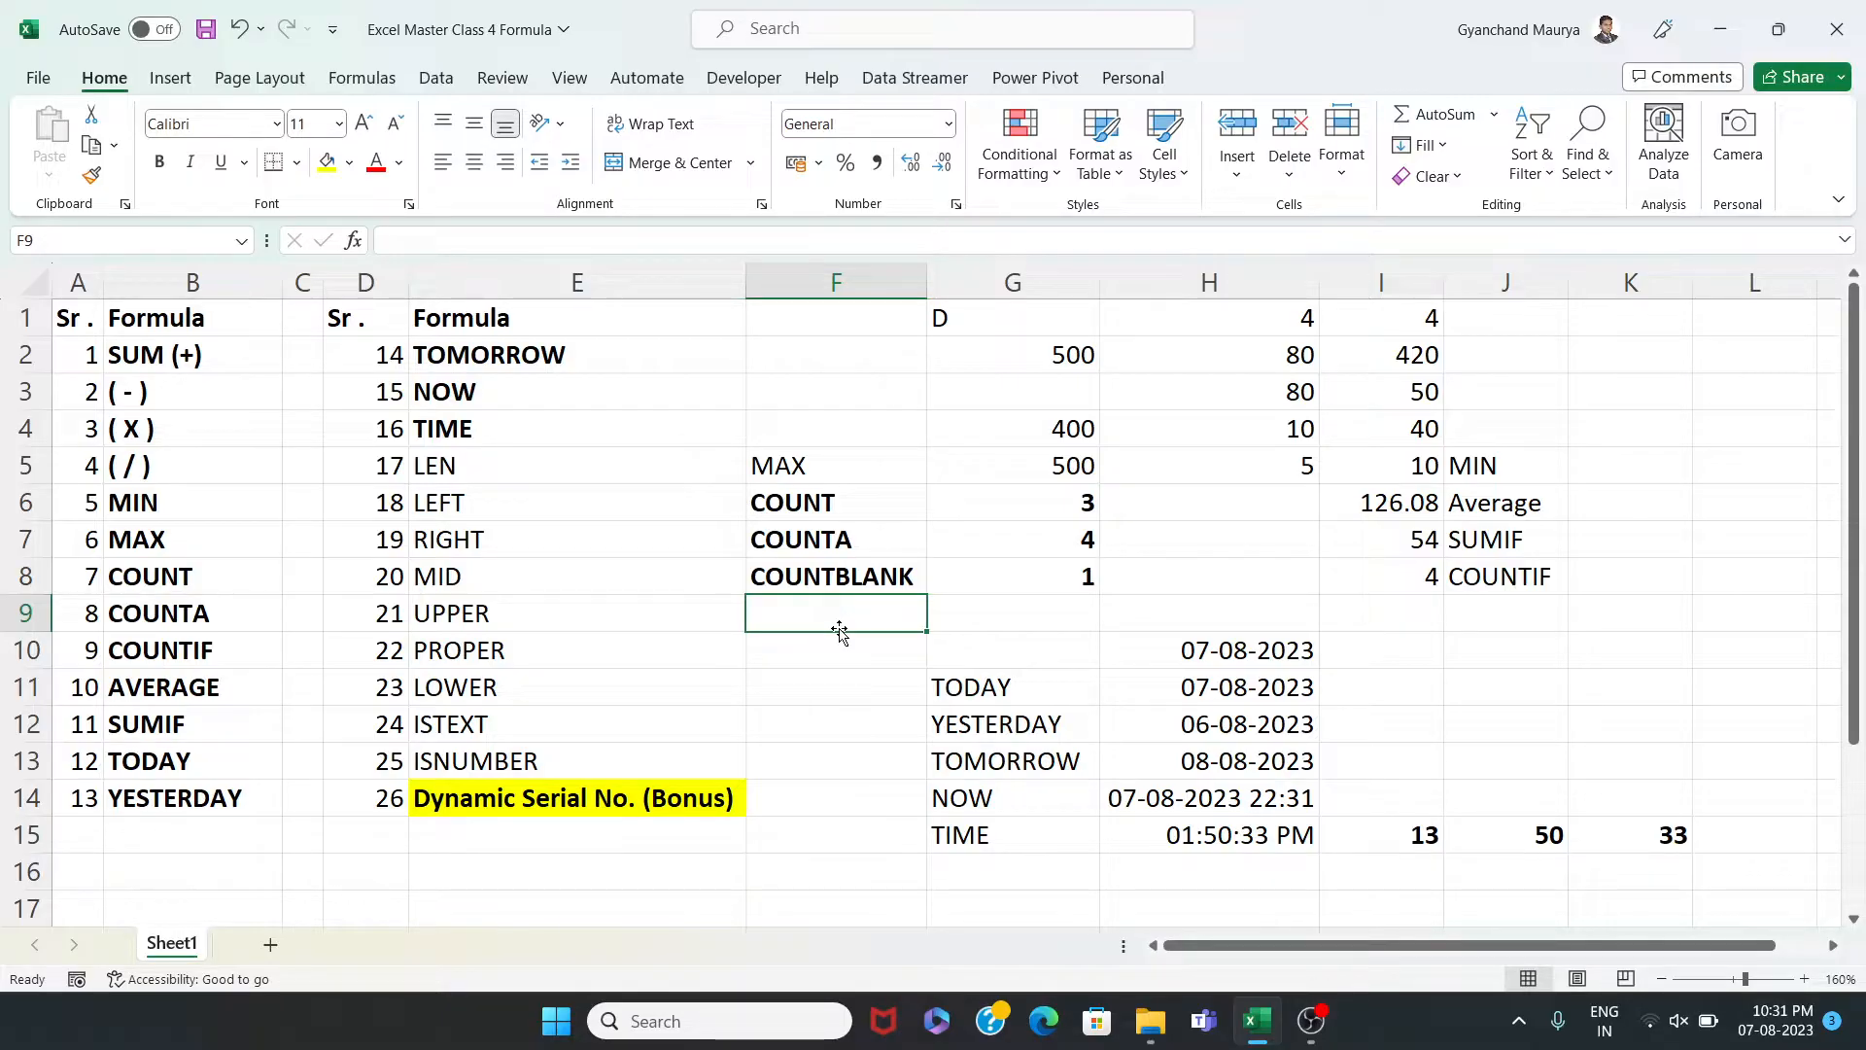
text(=LEN()
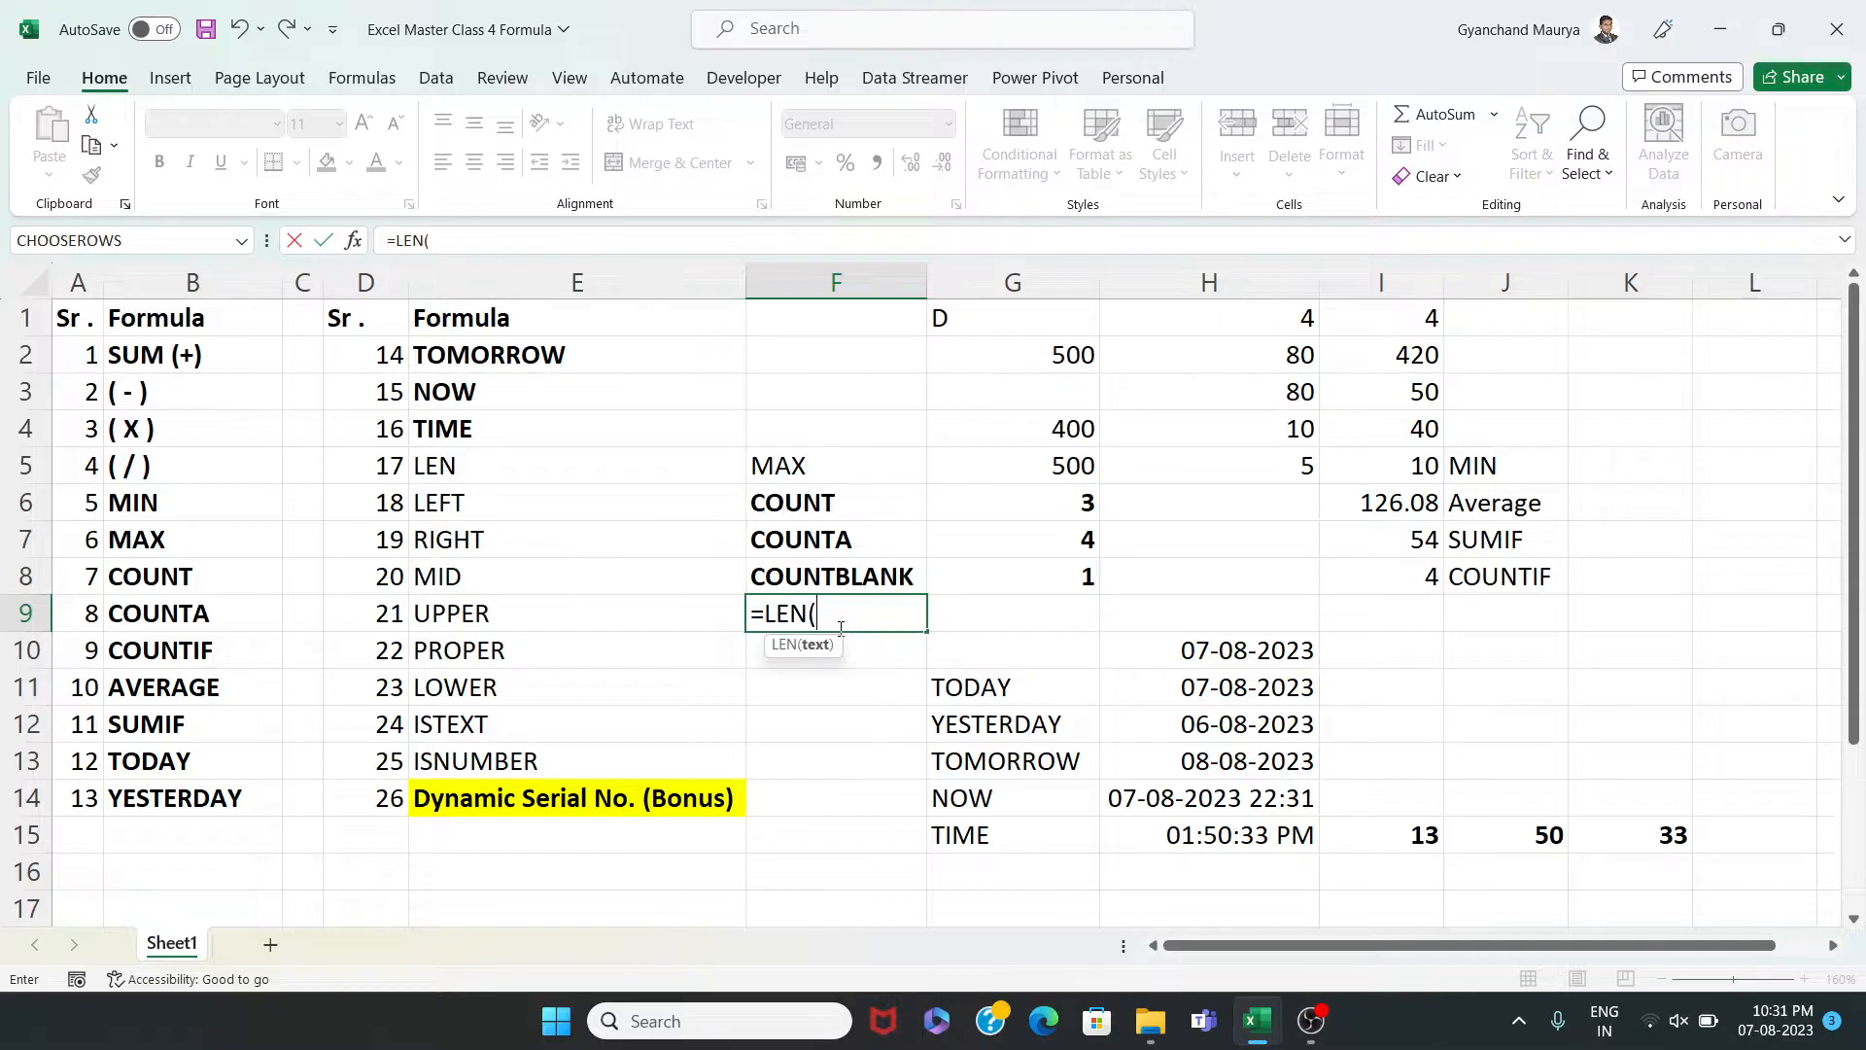
key(Up)
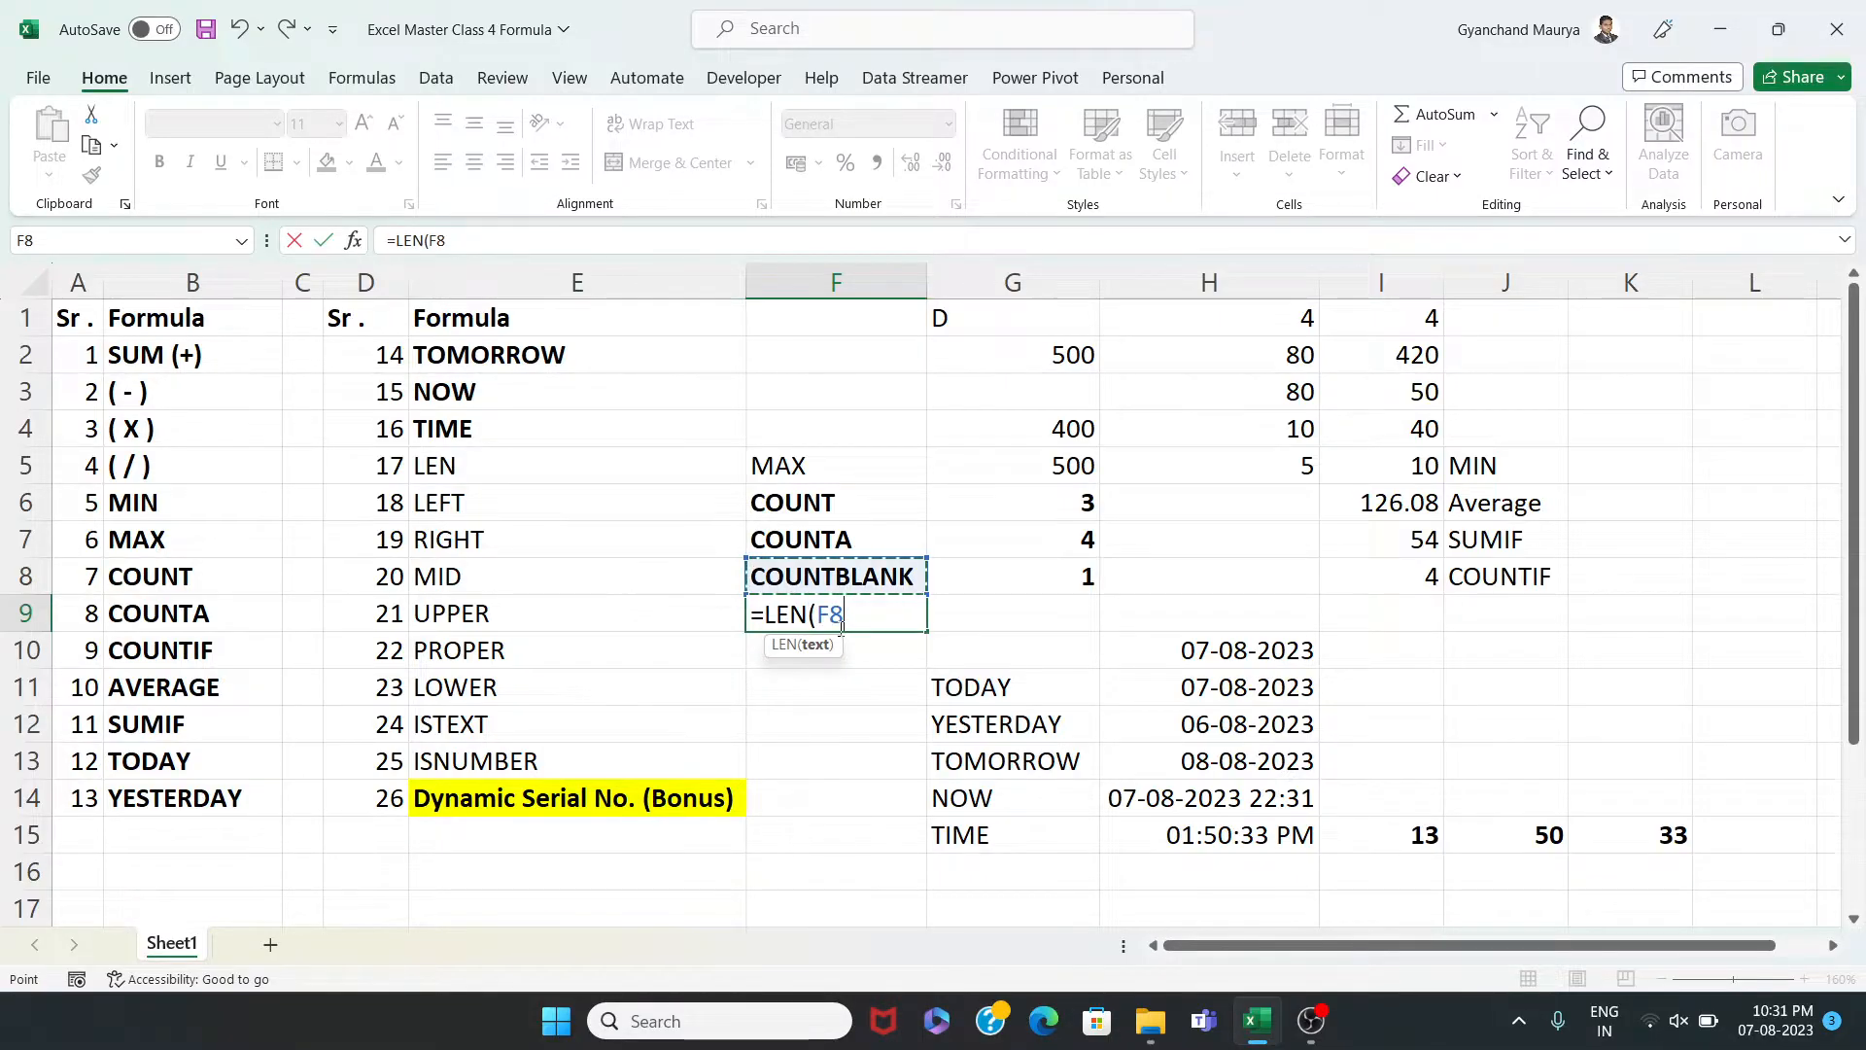
text())
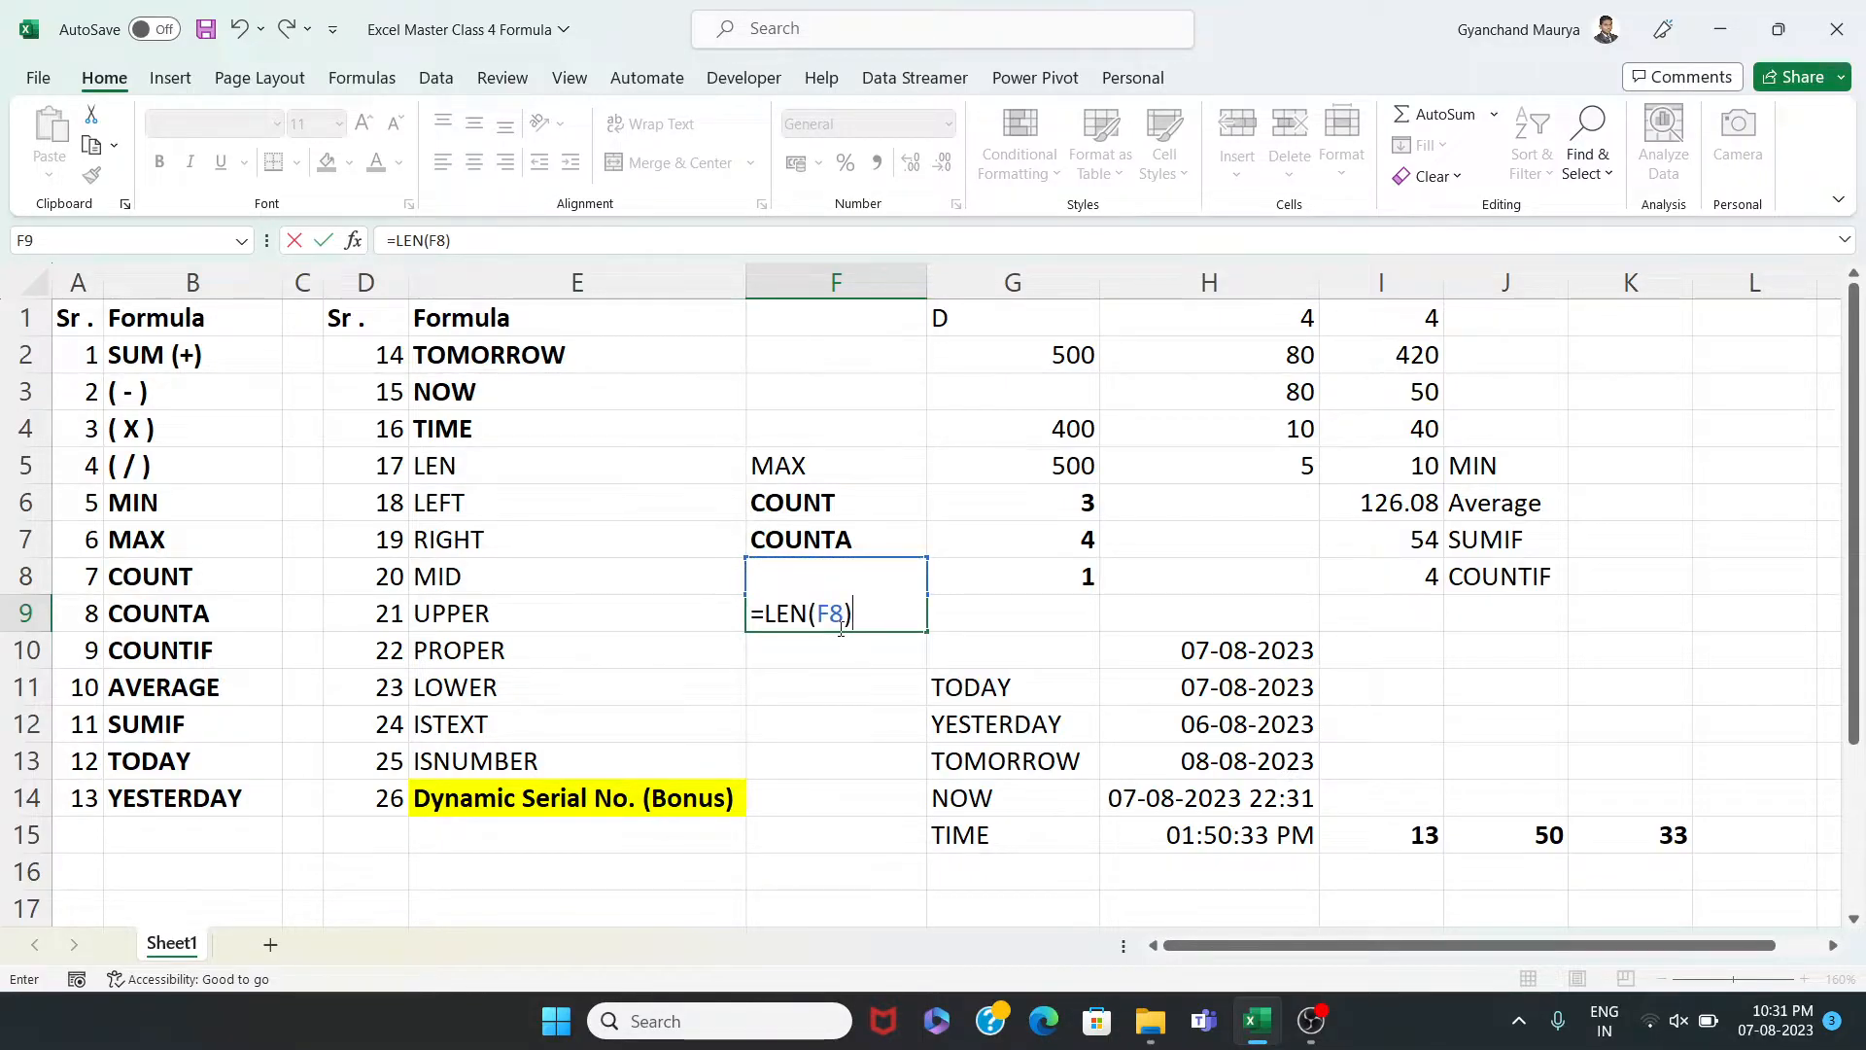
key(Return)
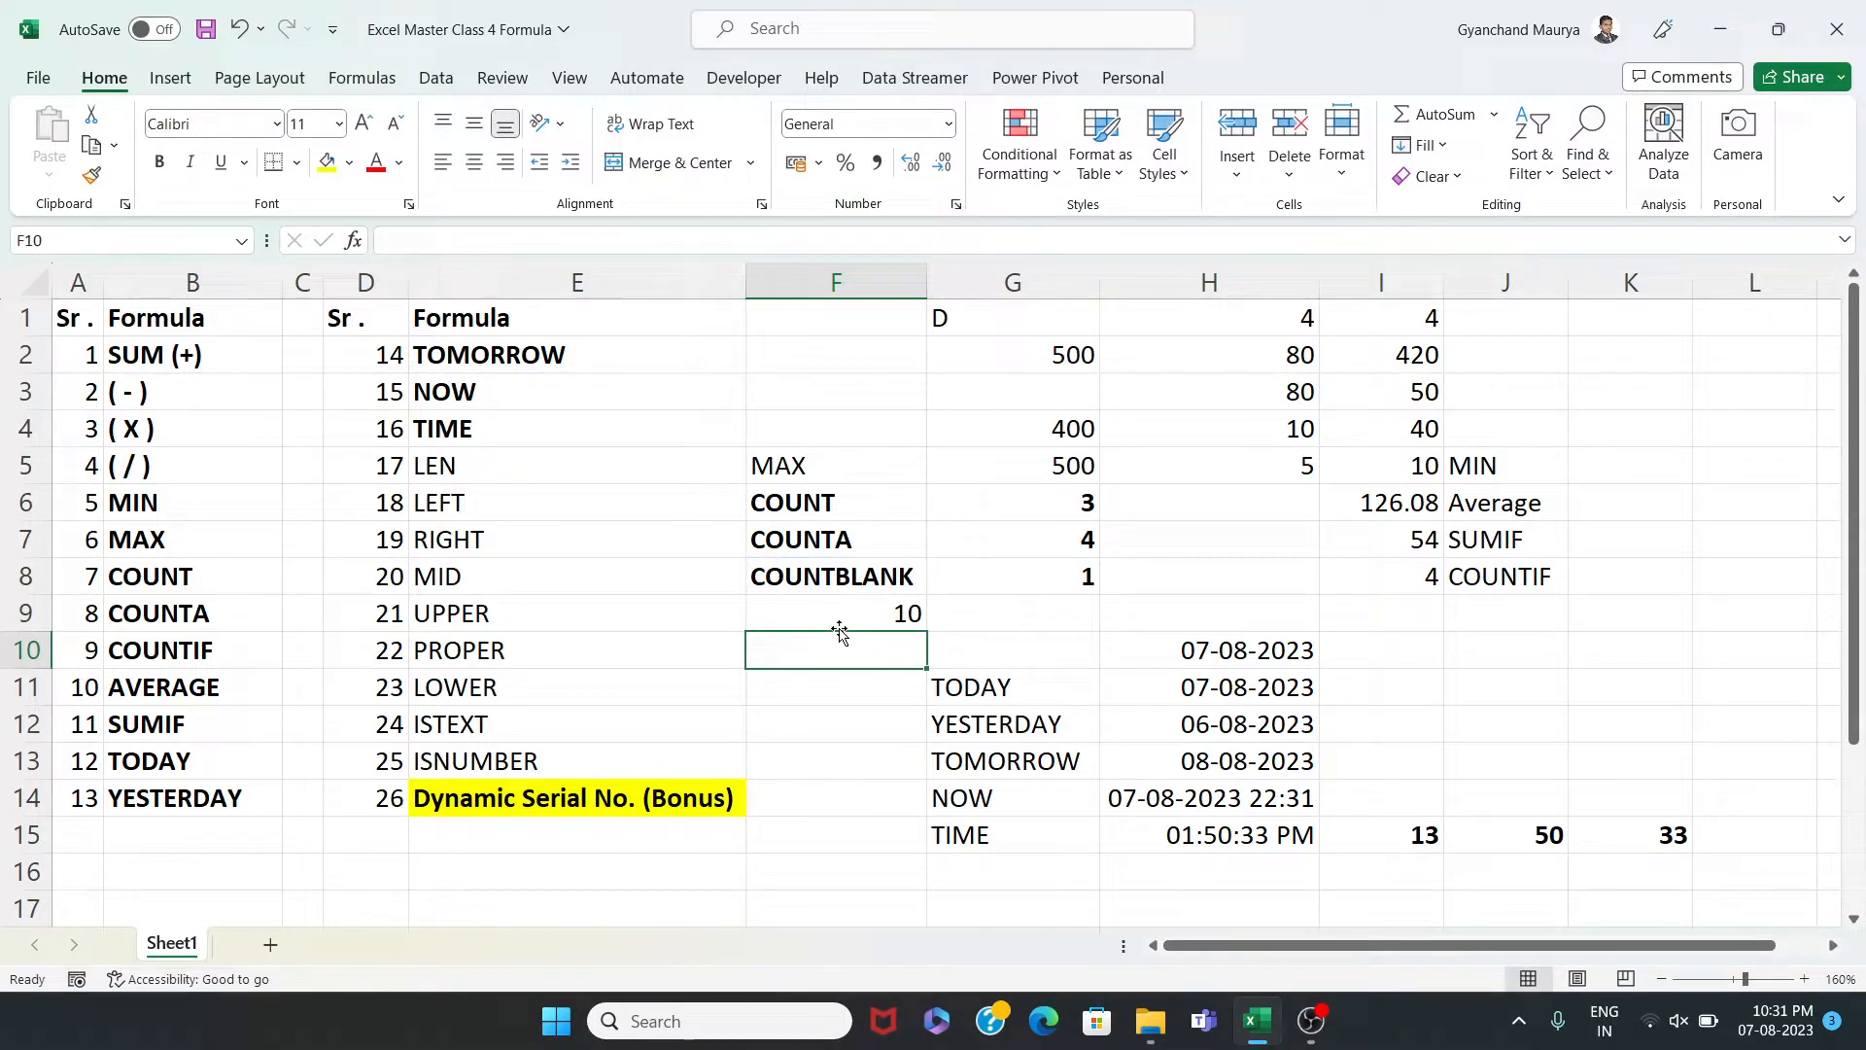
Test the LEN formula by removing the final K from COUNTBLANK in F8 and restoring it
click(886, 609)
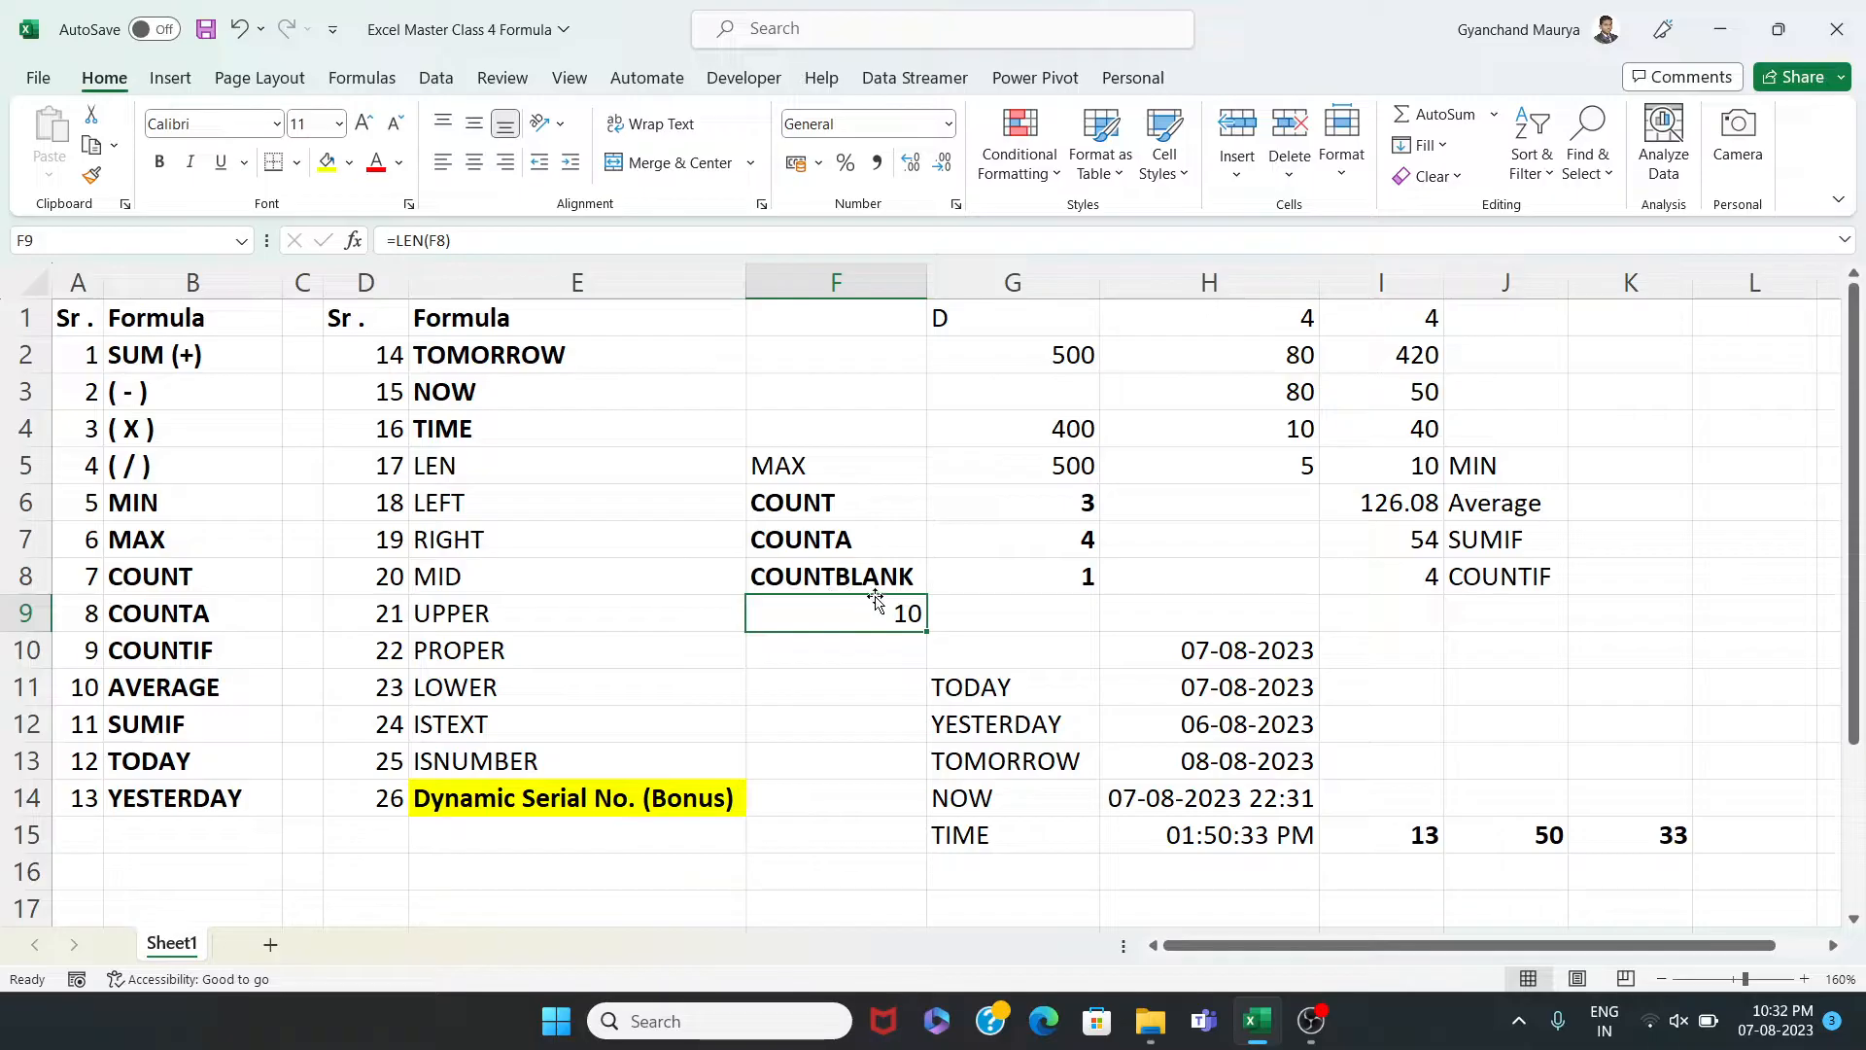
double_click(917, 584)
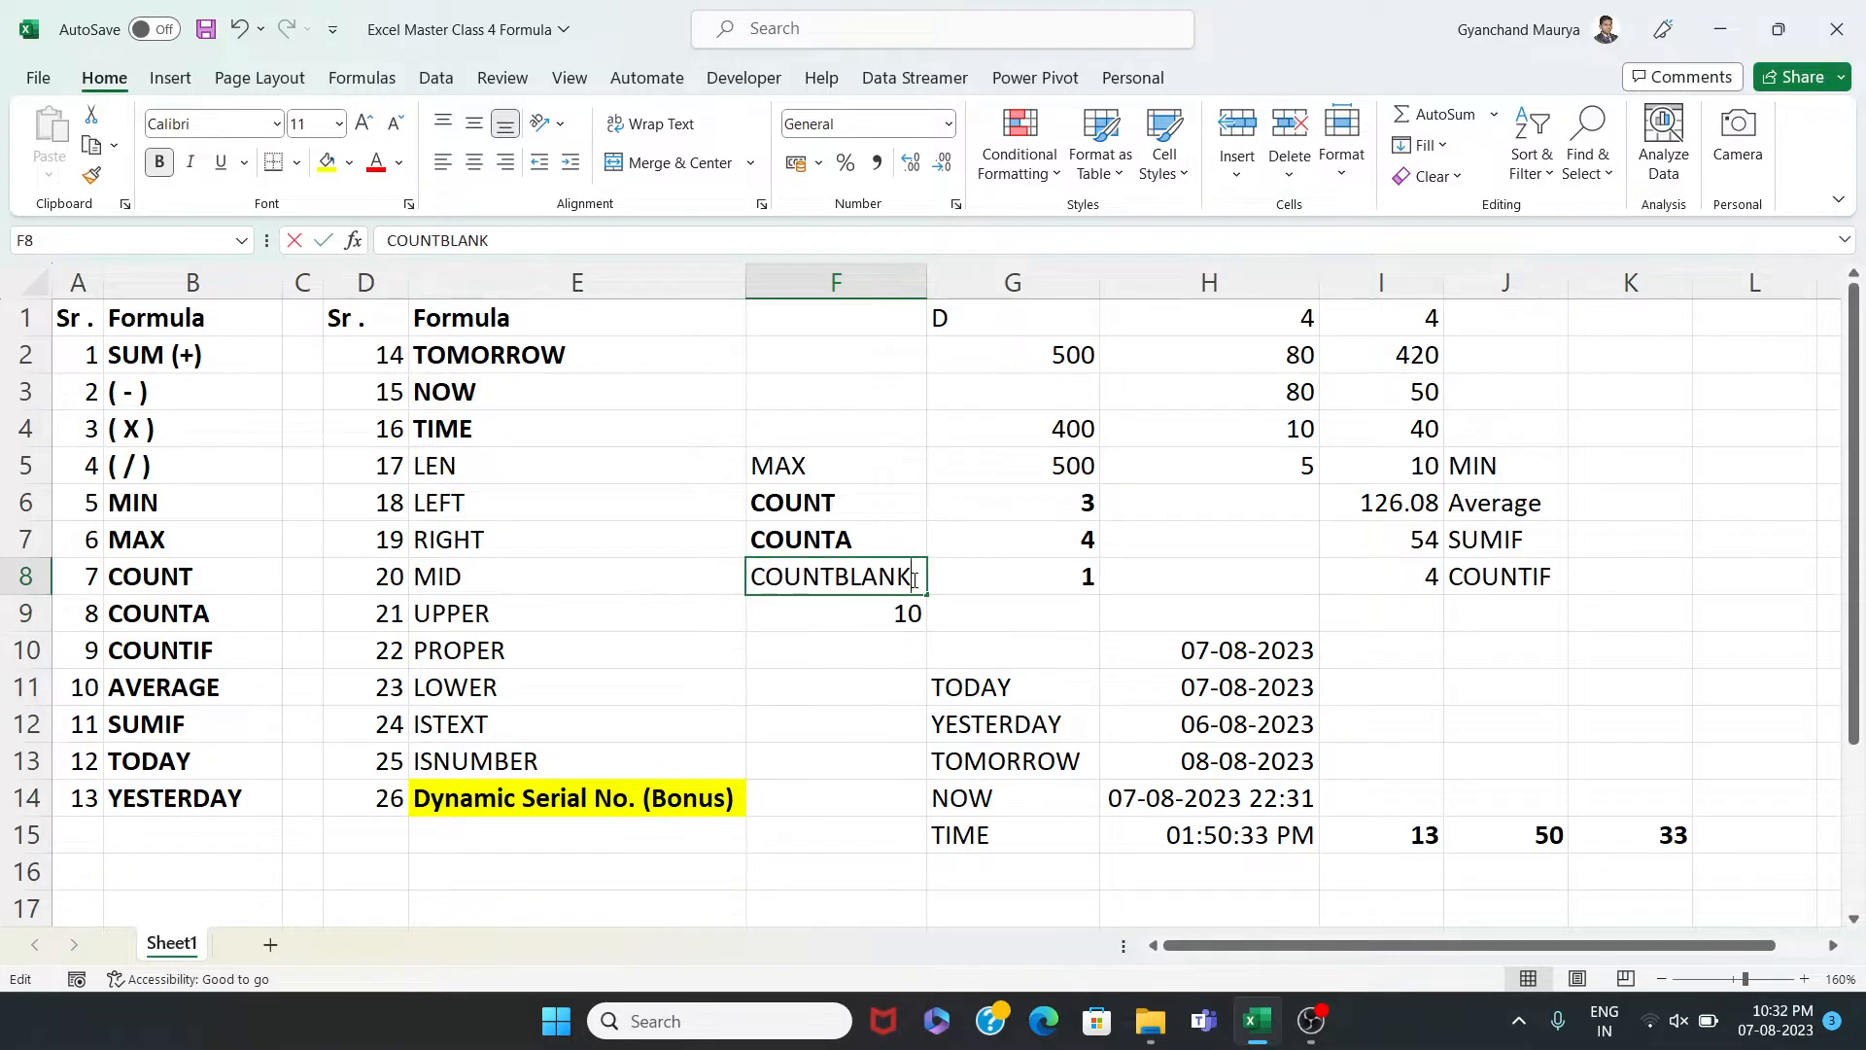
key(BackSpace)
key(Return)
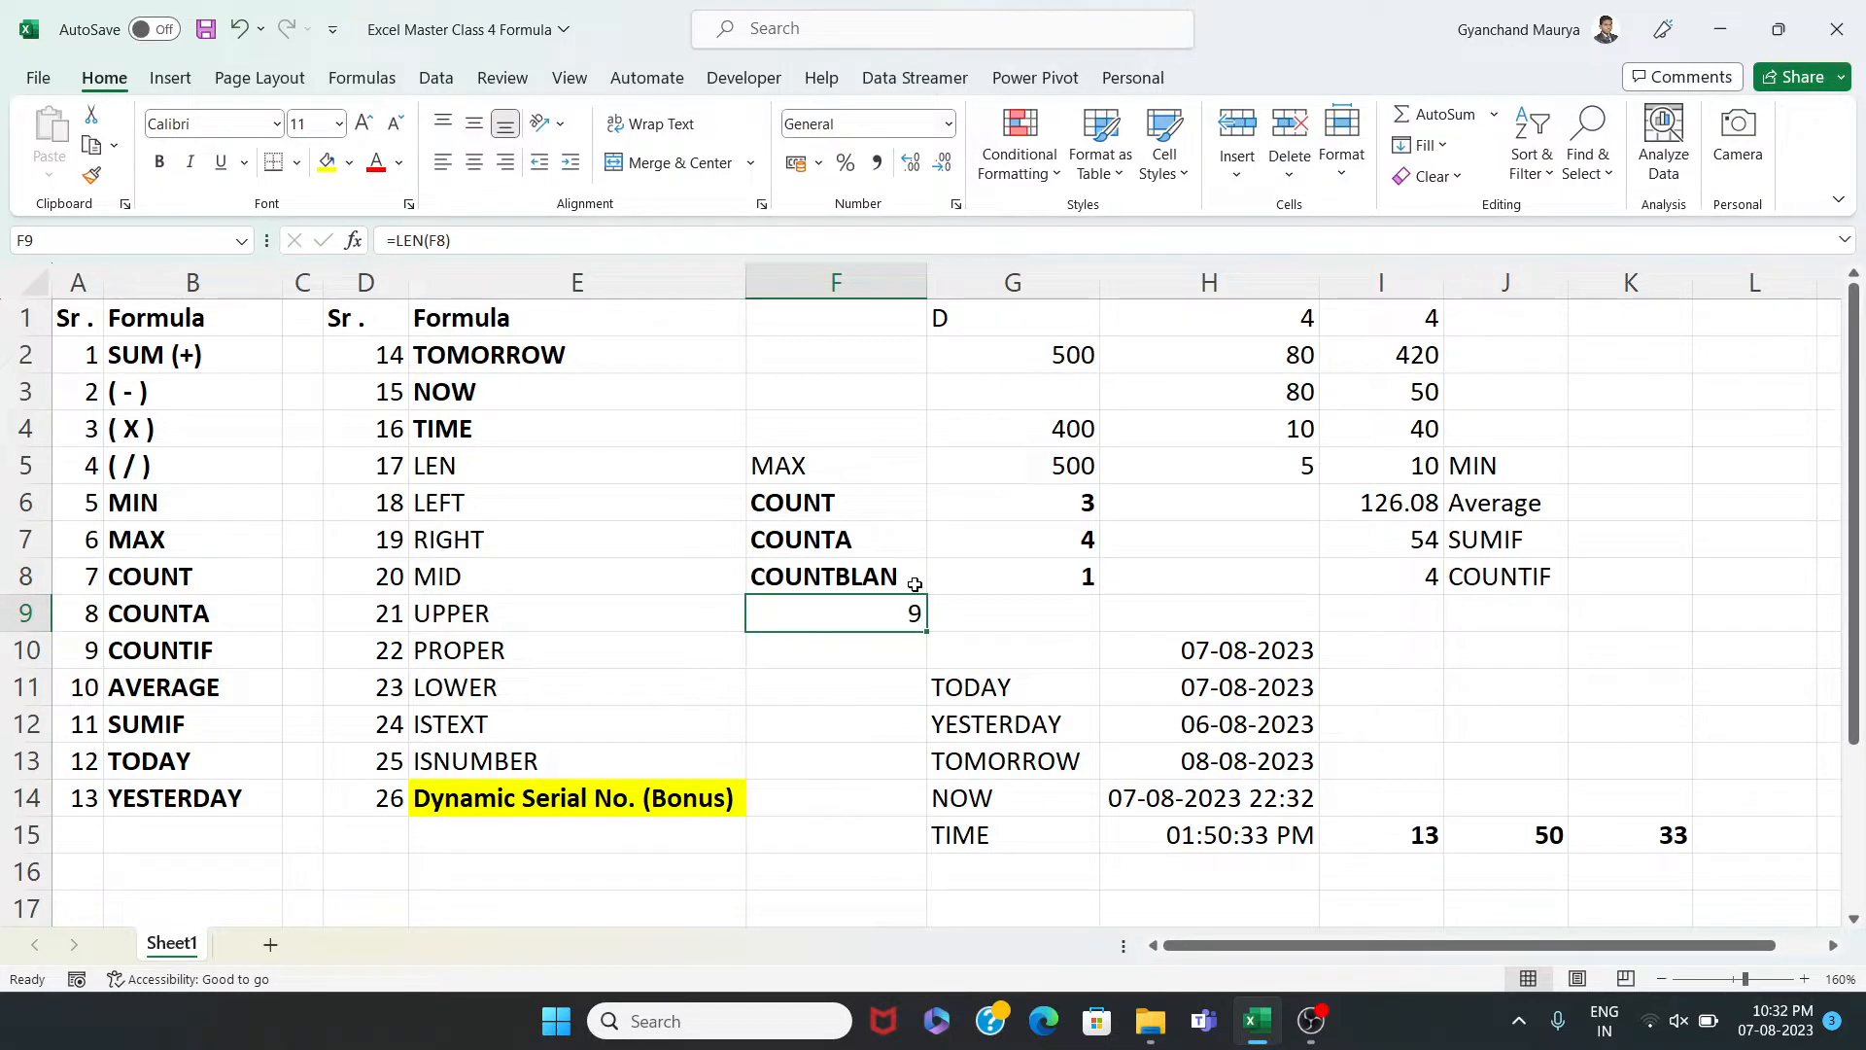
double_click(914, 585)
text(k)
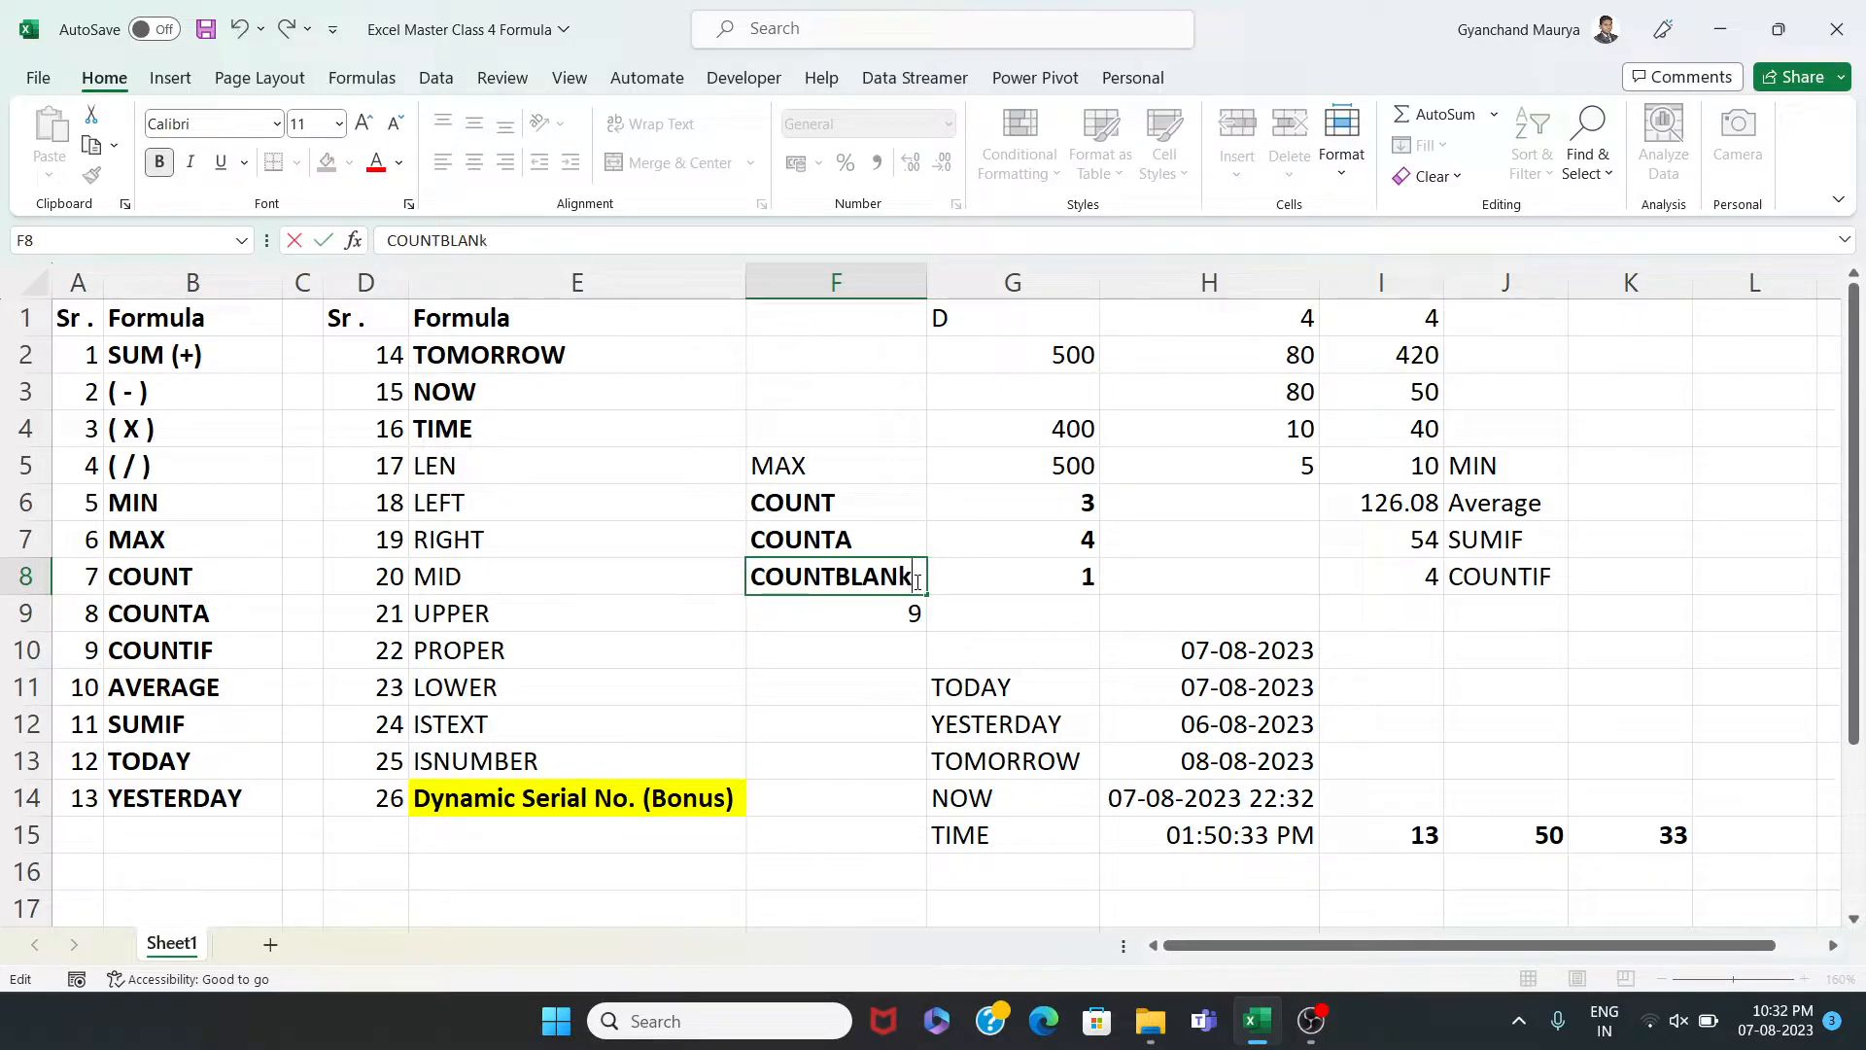
key(BackSpace)
text(K)
key(Return)
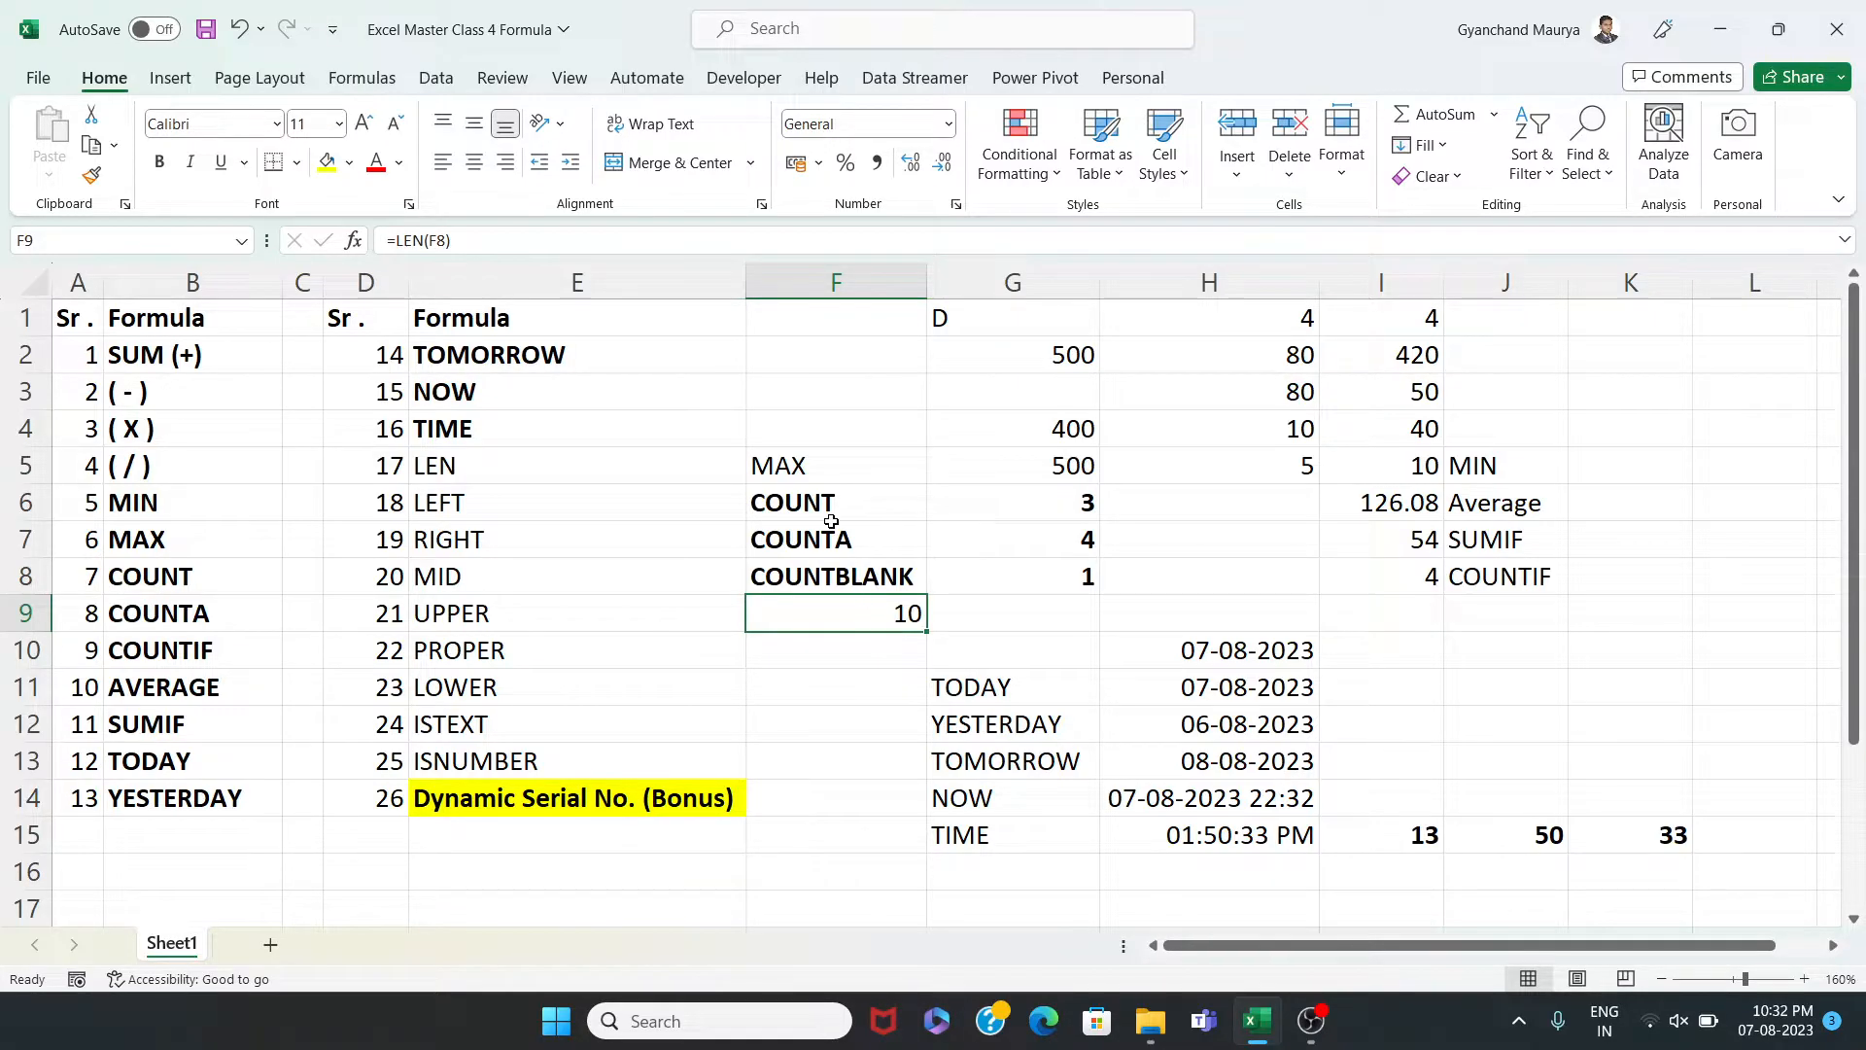
Insert a new column before column F and clear the LEN test formula from G9
click(812, 284)
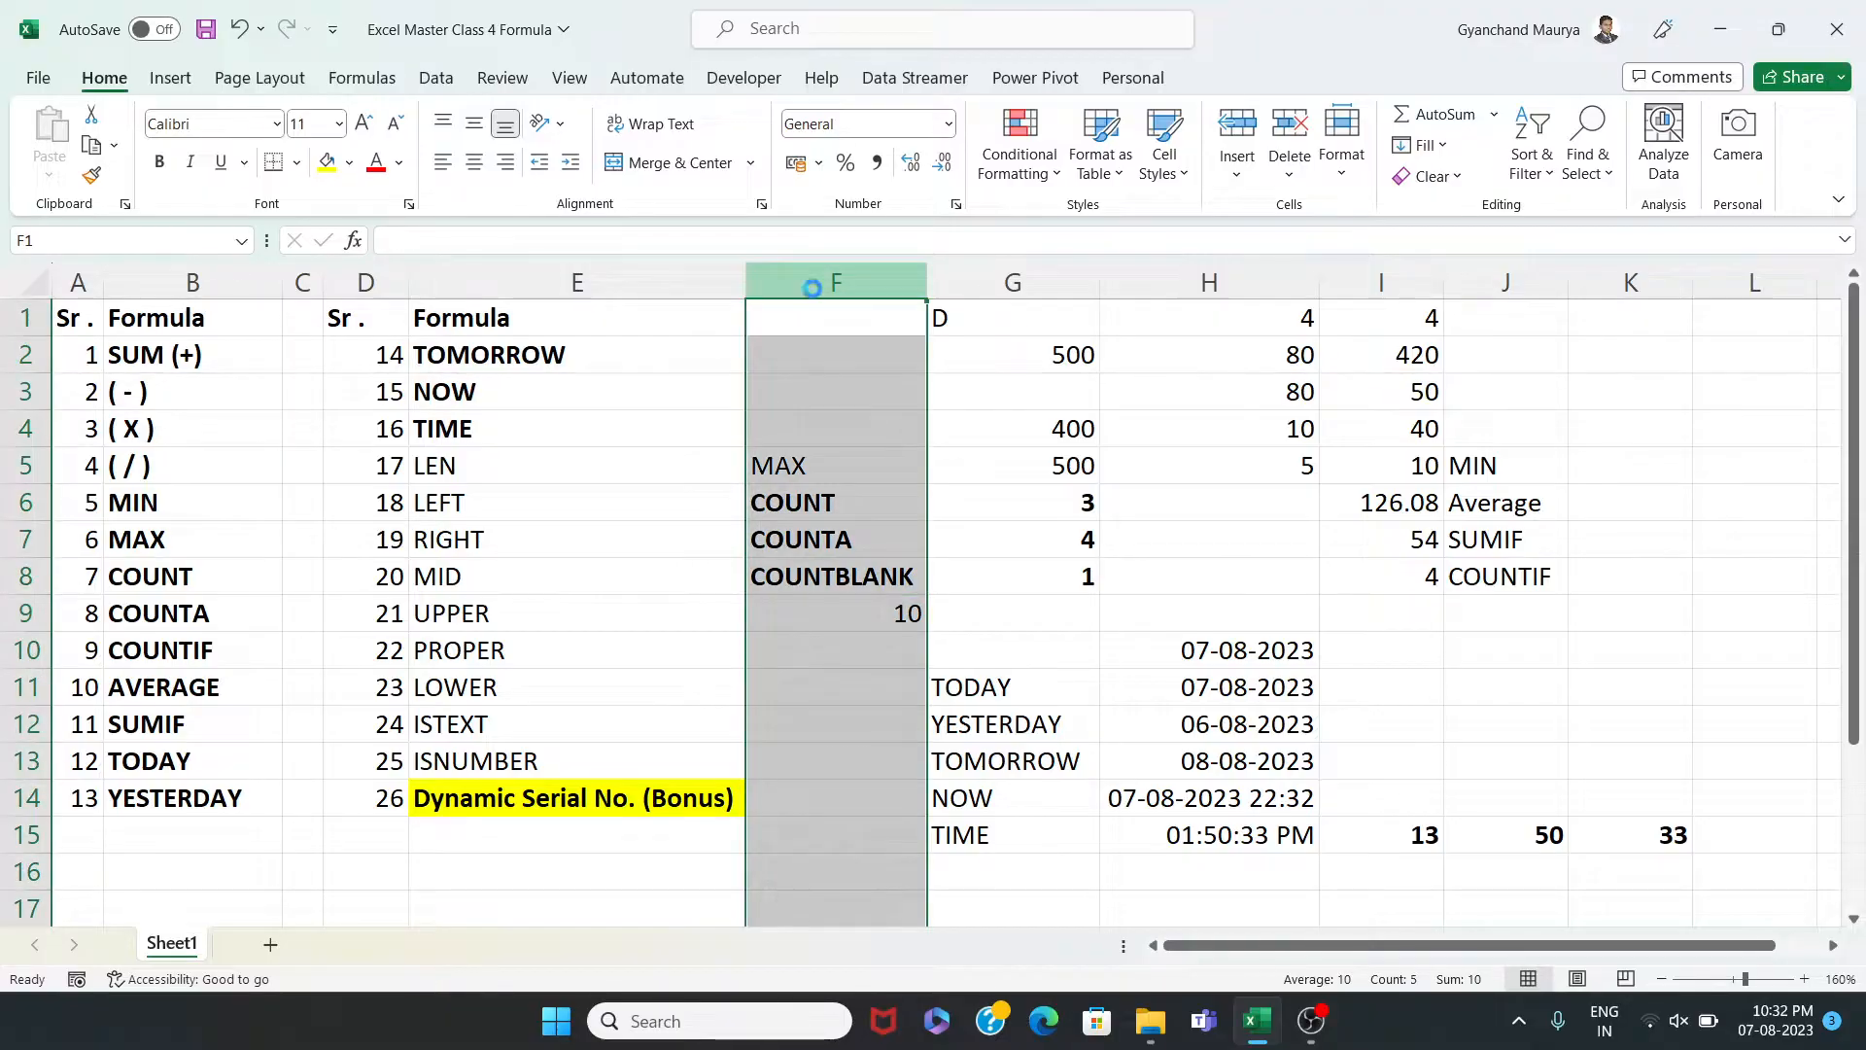
key(ctrl+shift+plus)
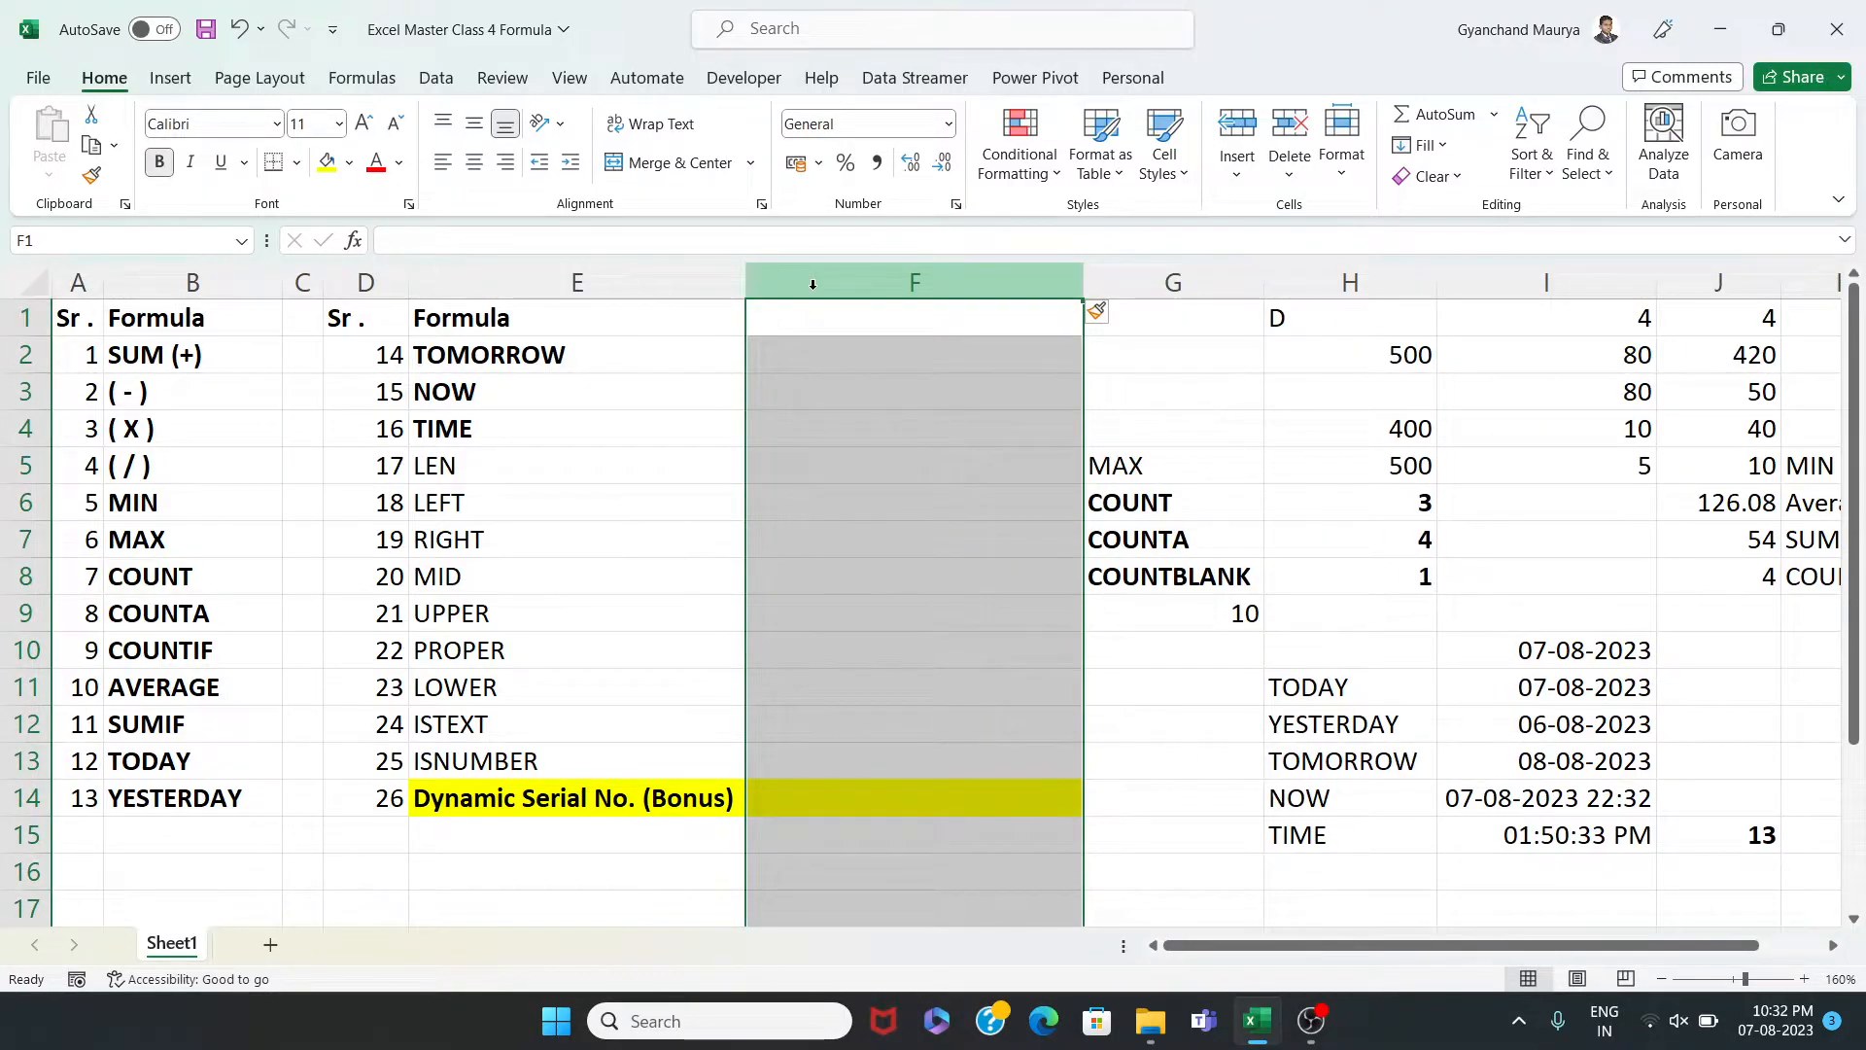
click(1161, 606)
key(Delete)
Enter =LEN(G5) in F5, beside the LEN list entry, to count the characters of MAX
drag(551, 474, 944, 476)
click(942, 473)
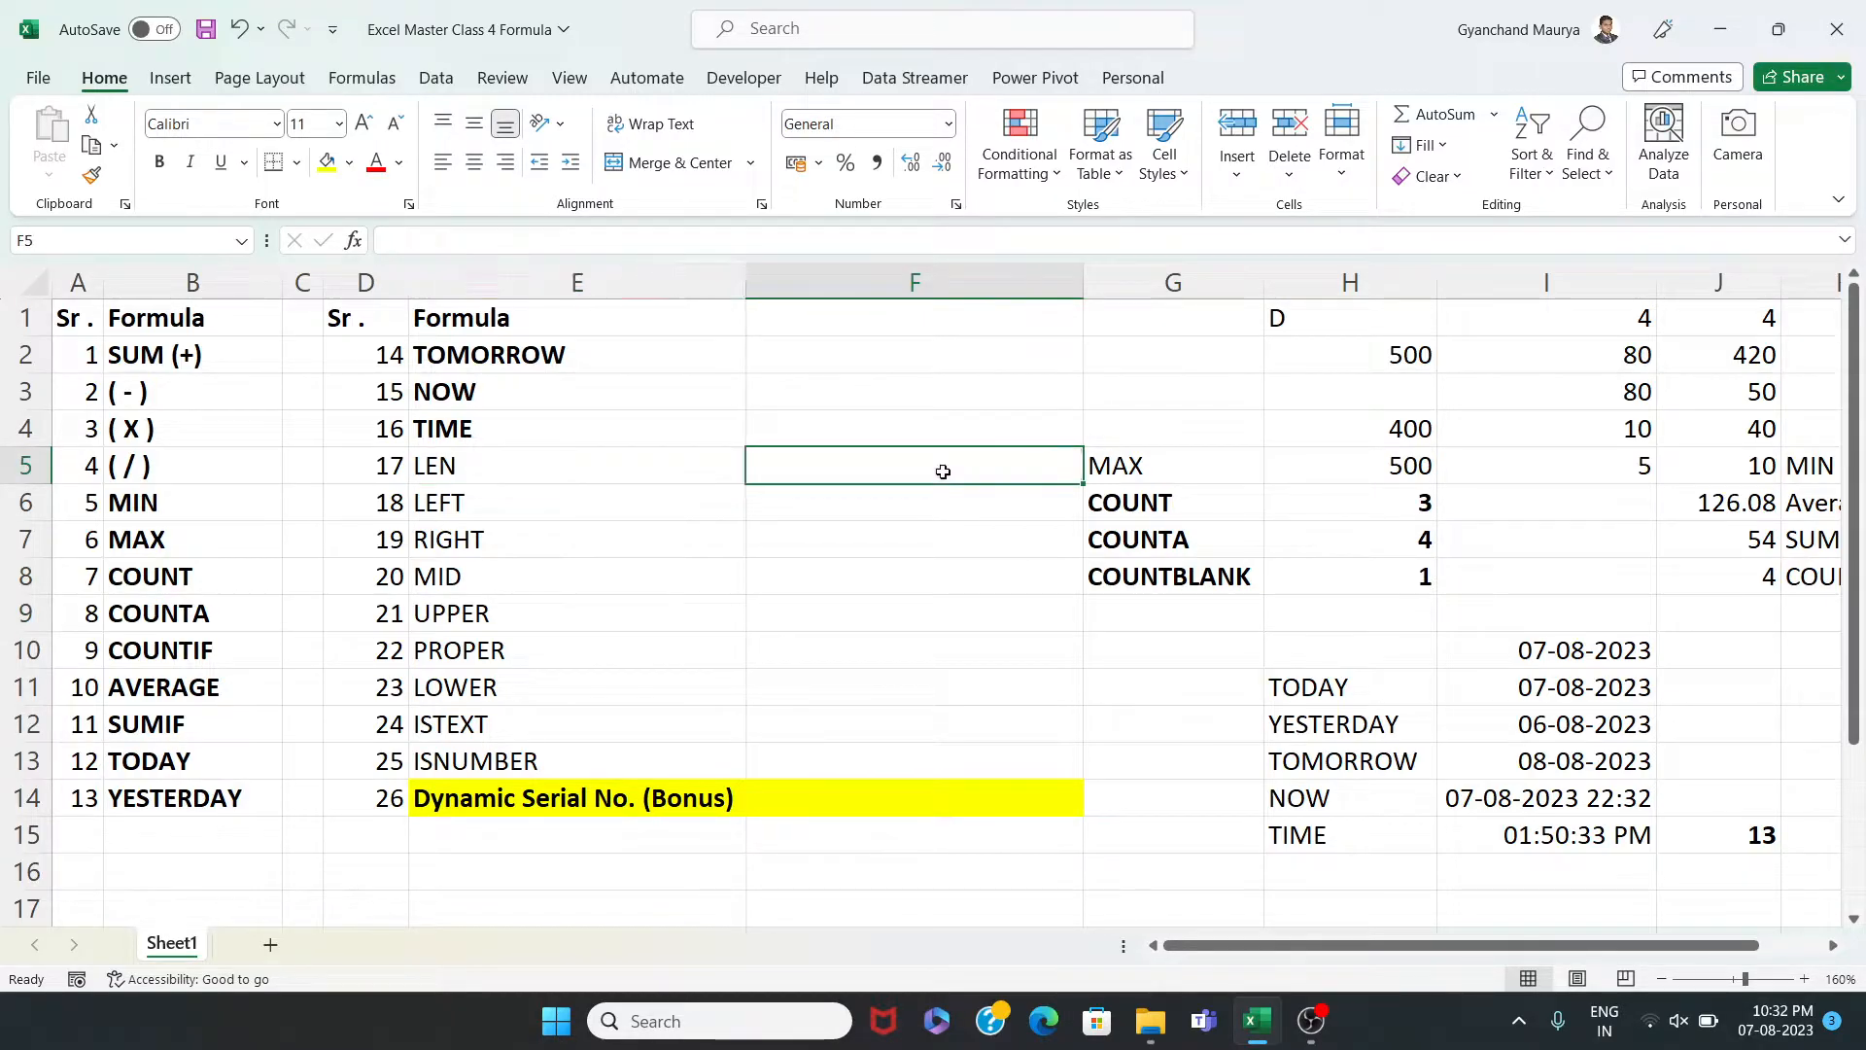
text(=LEN)
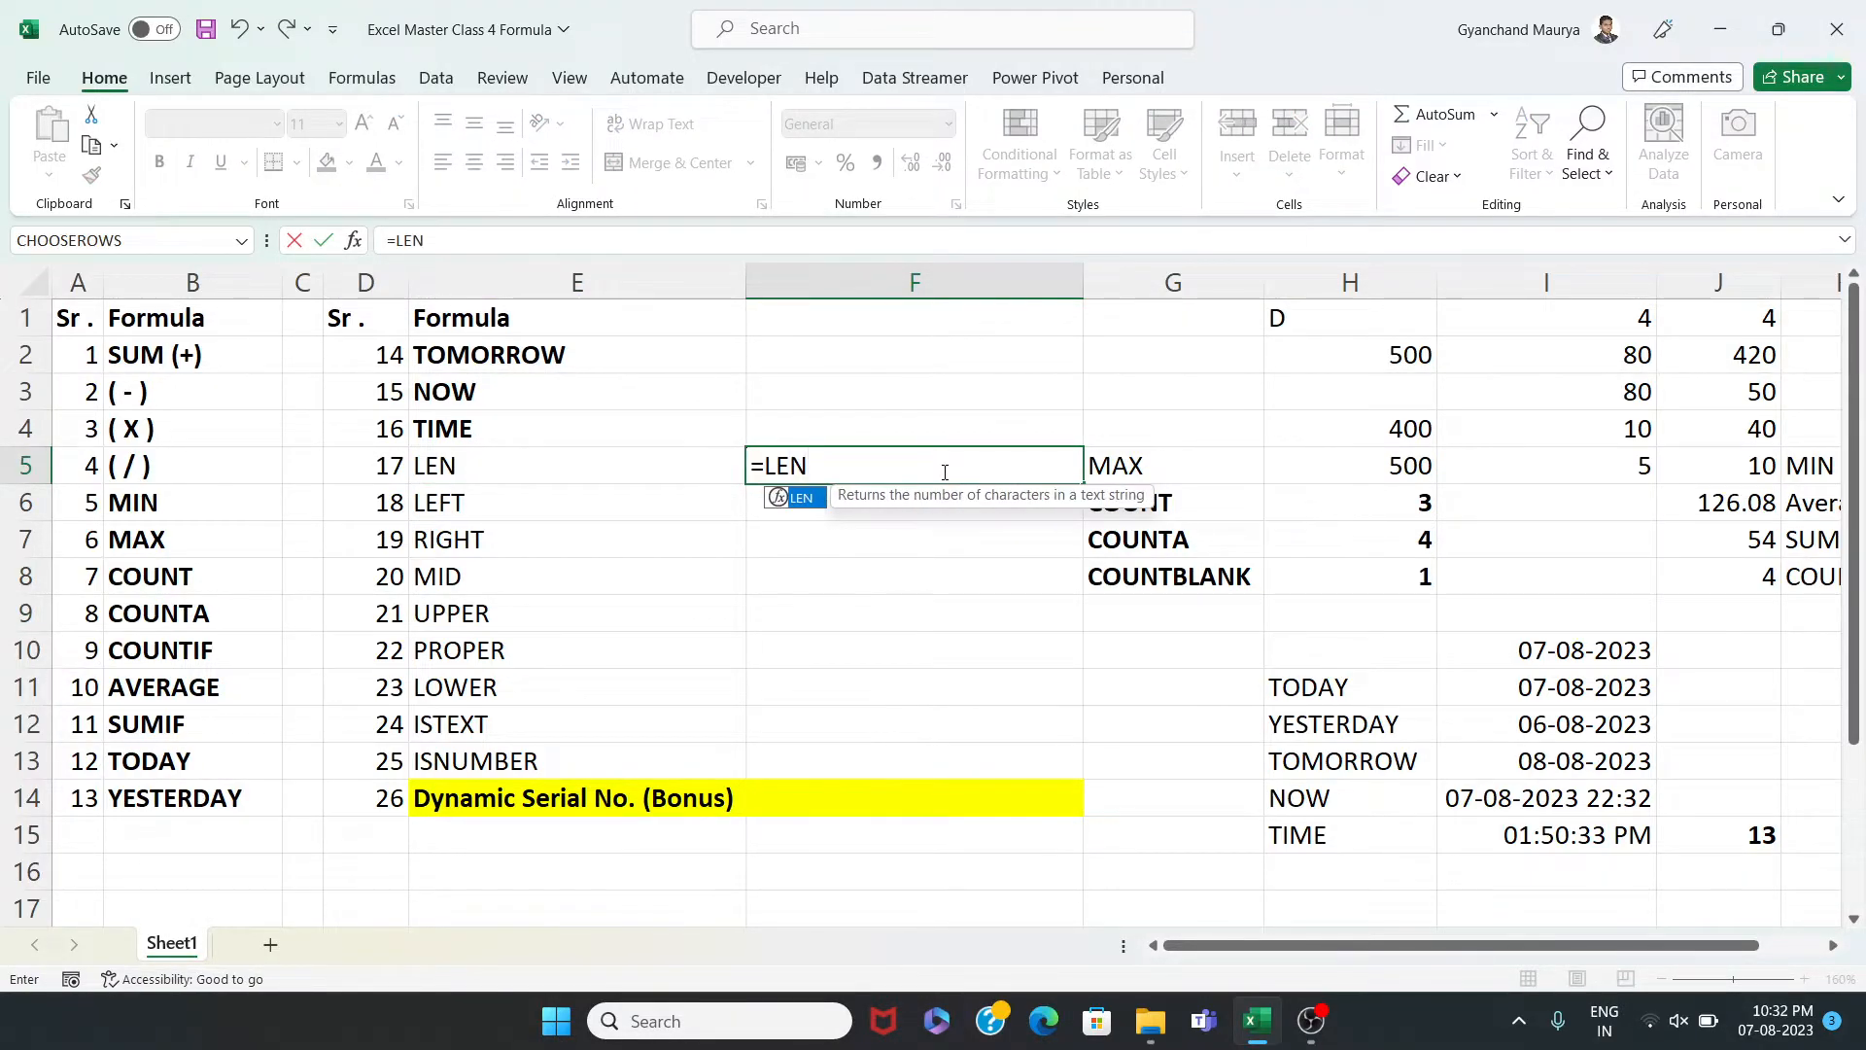
text(()
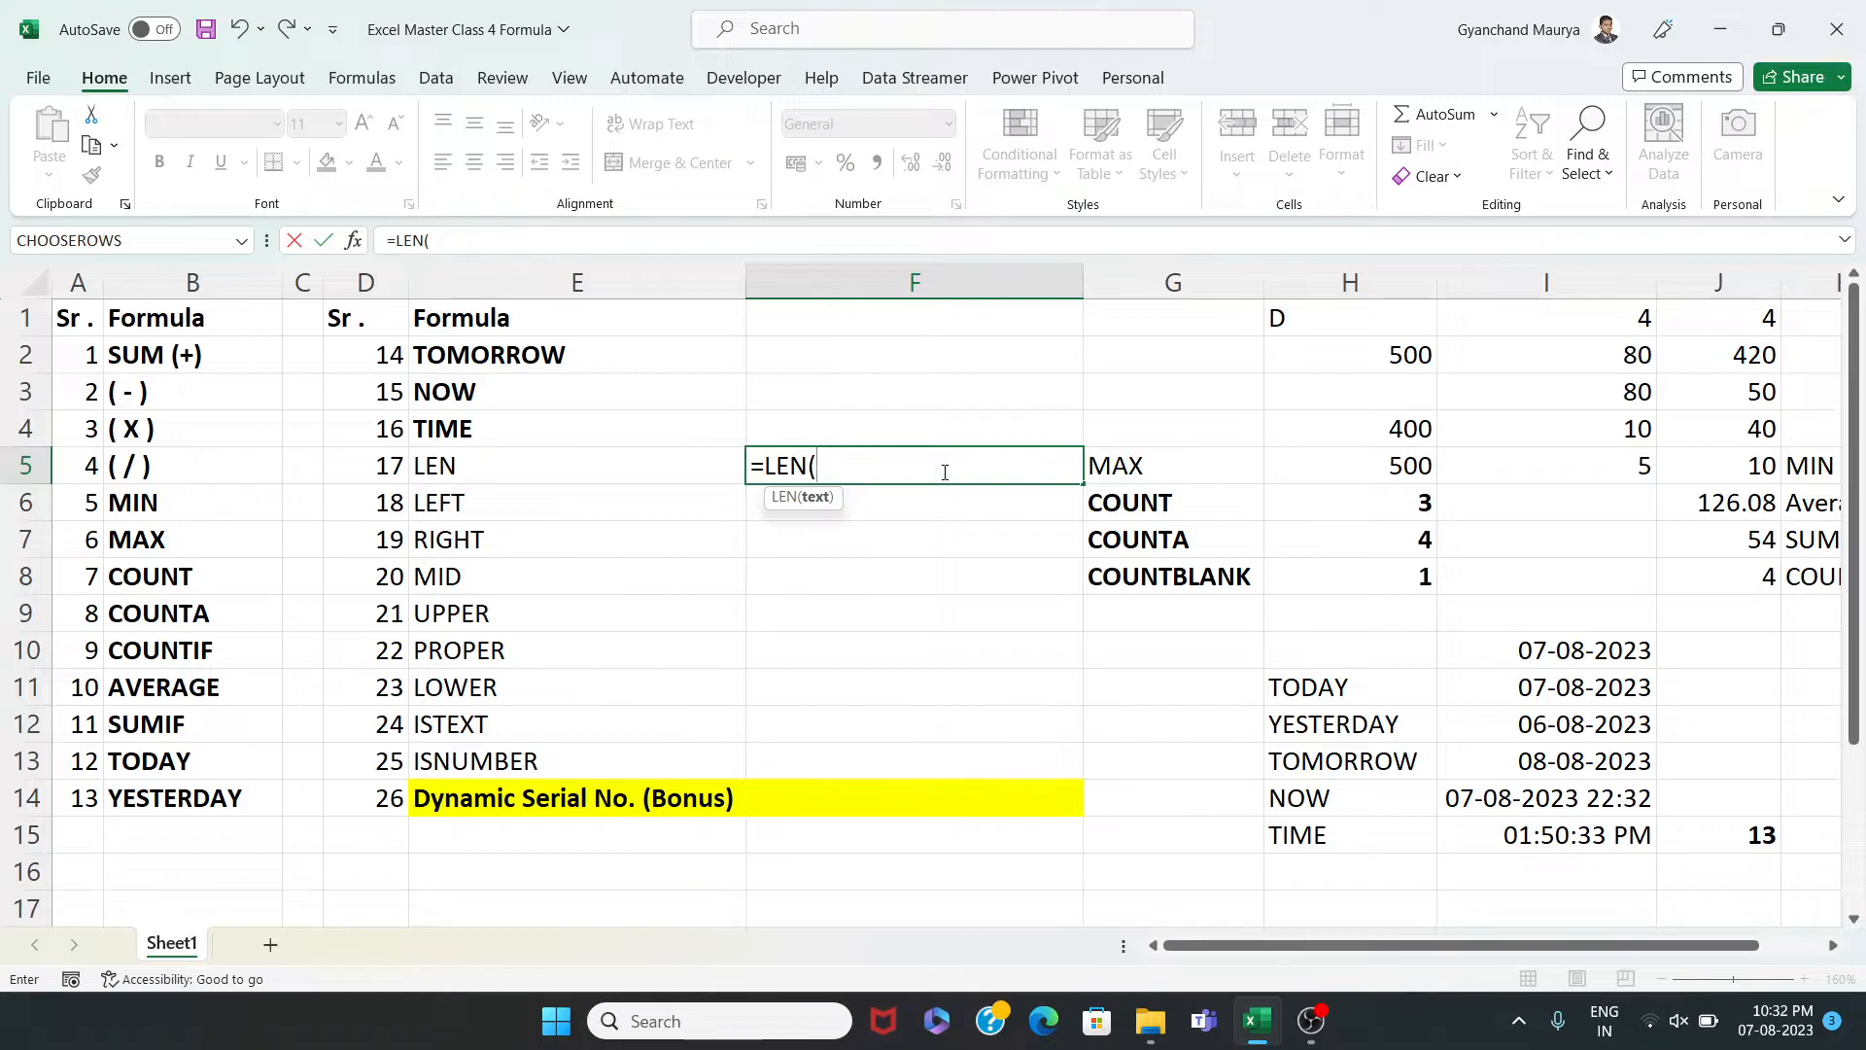
click(1130, 468)
key(Return)
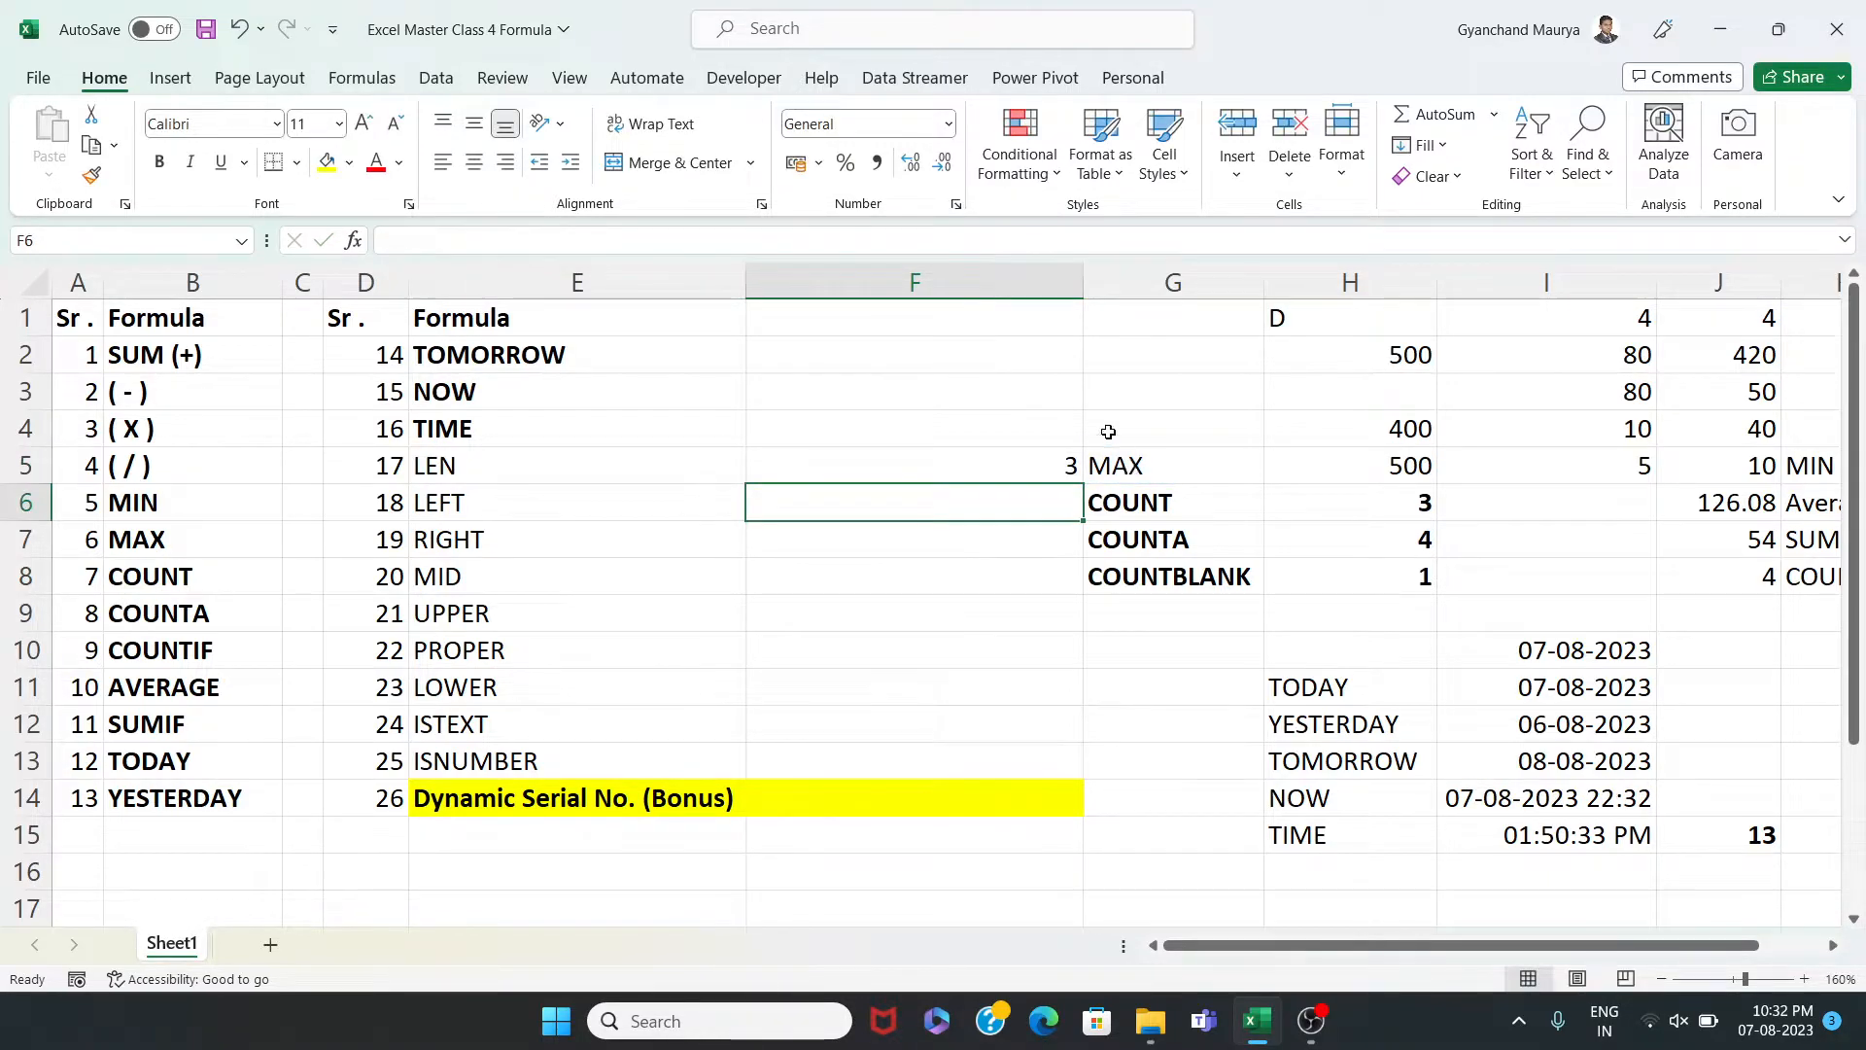
Narrow column F so that it fits closely between the formula list and the sample data
drag(1083, 283, 977, 290)
click(892, 785)
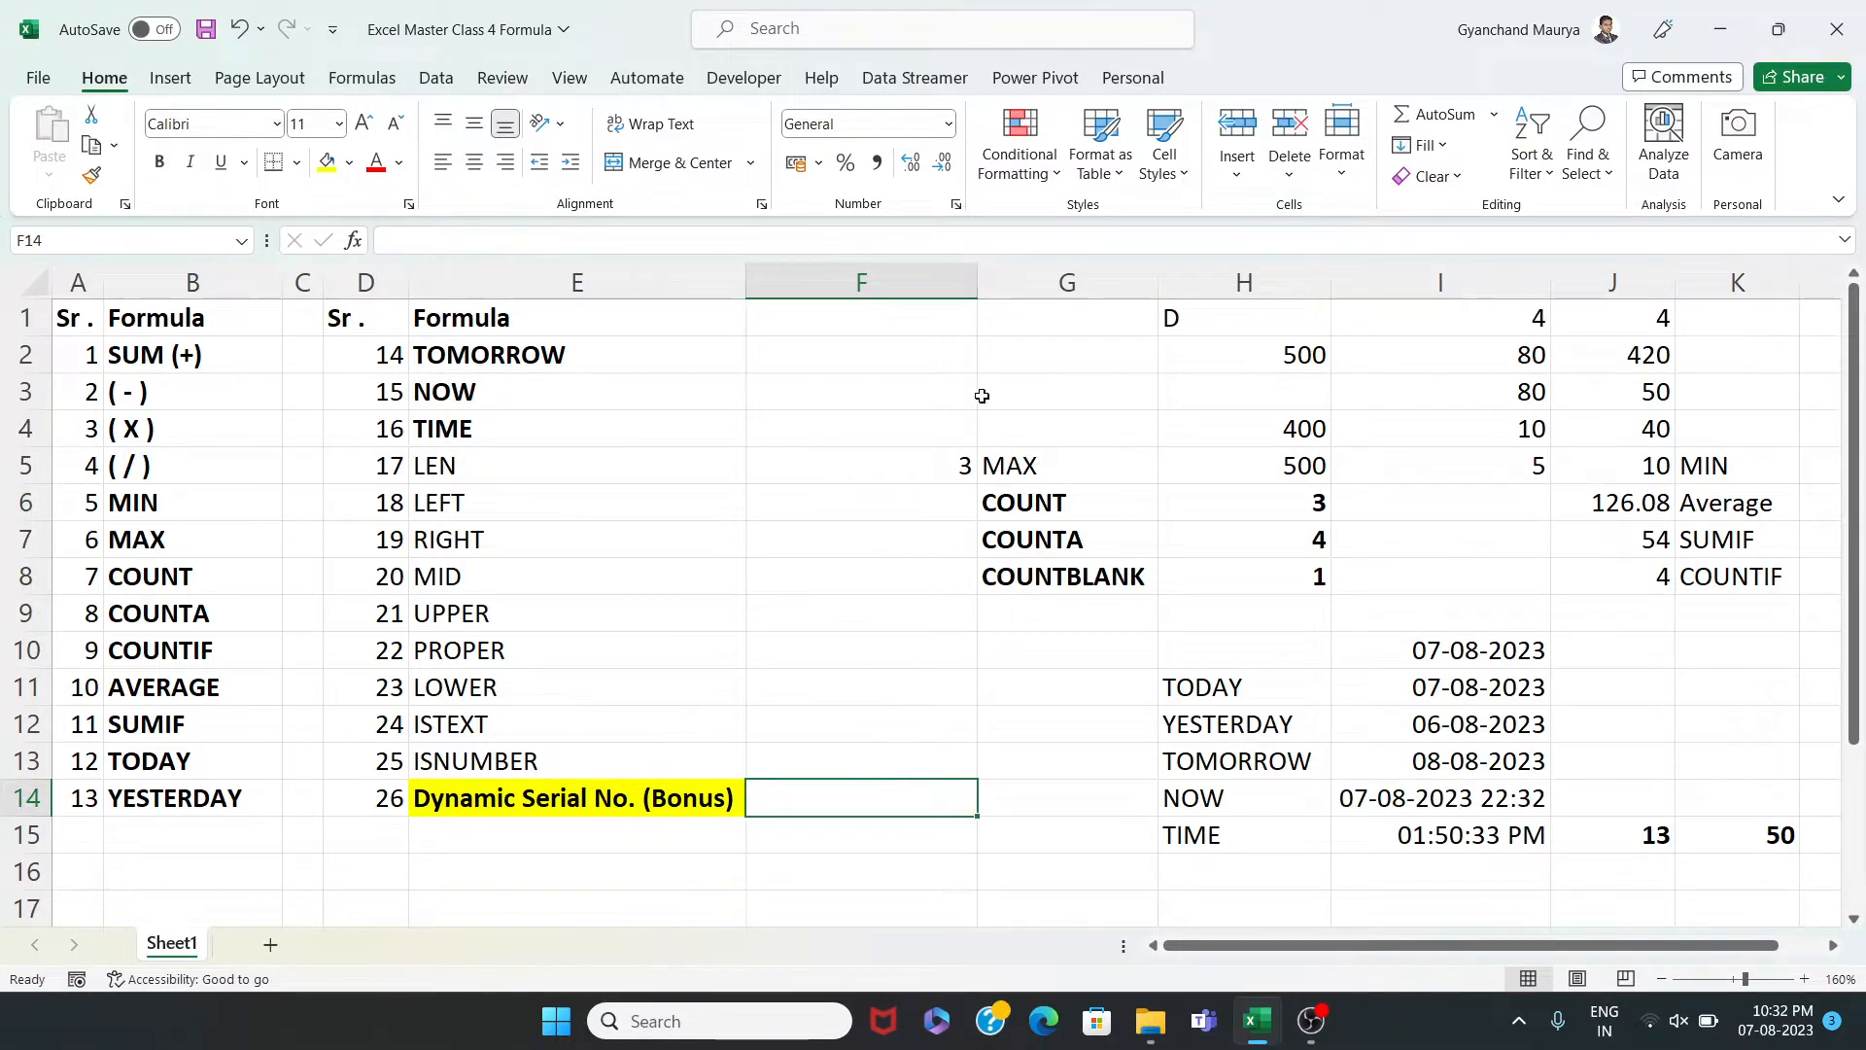
click(944, 462)
drag(978, 283, 891, 340)
Apply Outside Borders around the LEN example in E5:G5
drag(531, 453, 981, 466)
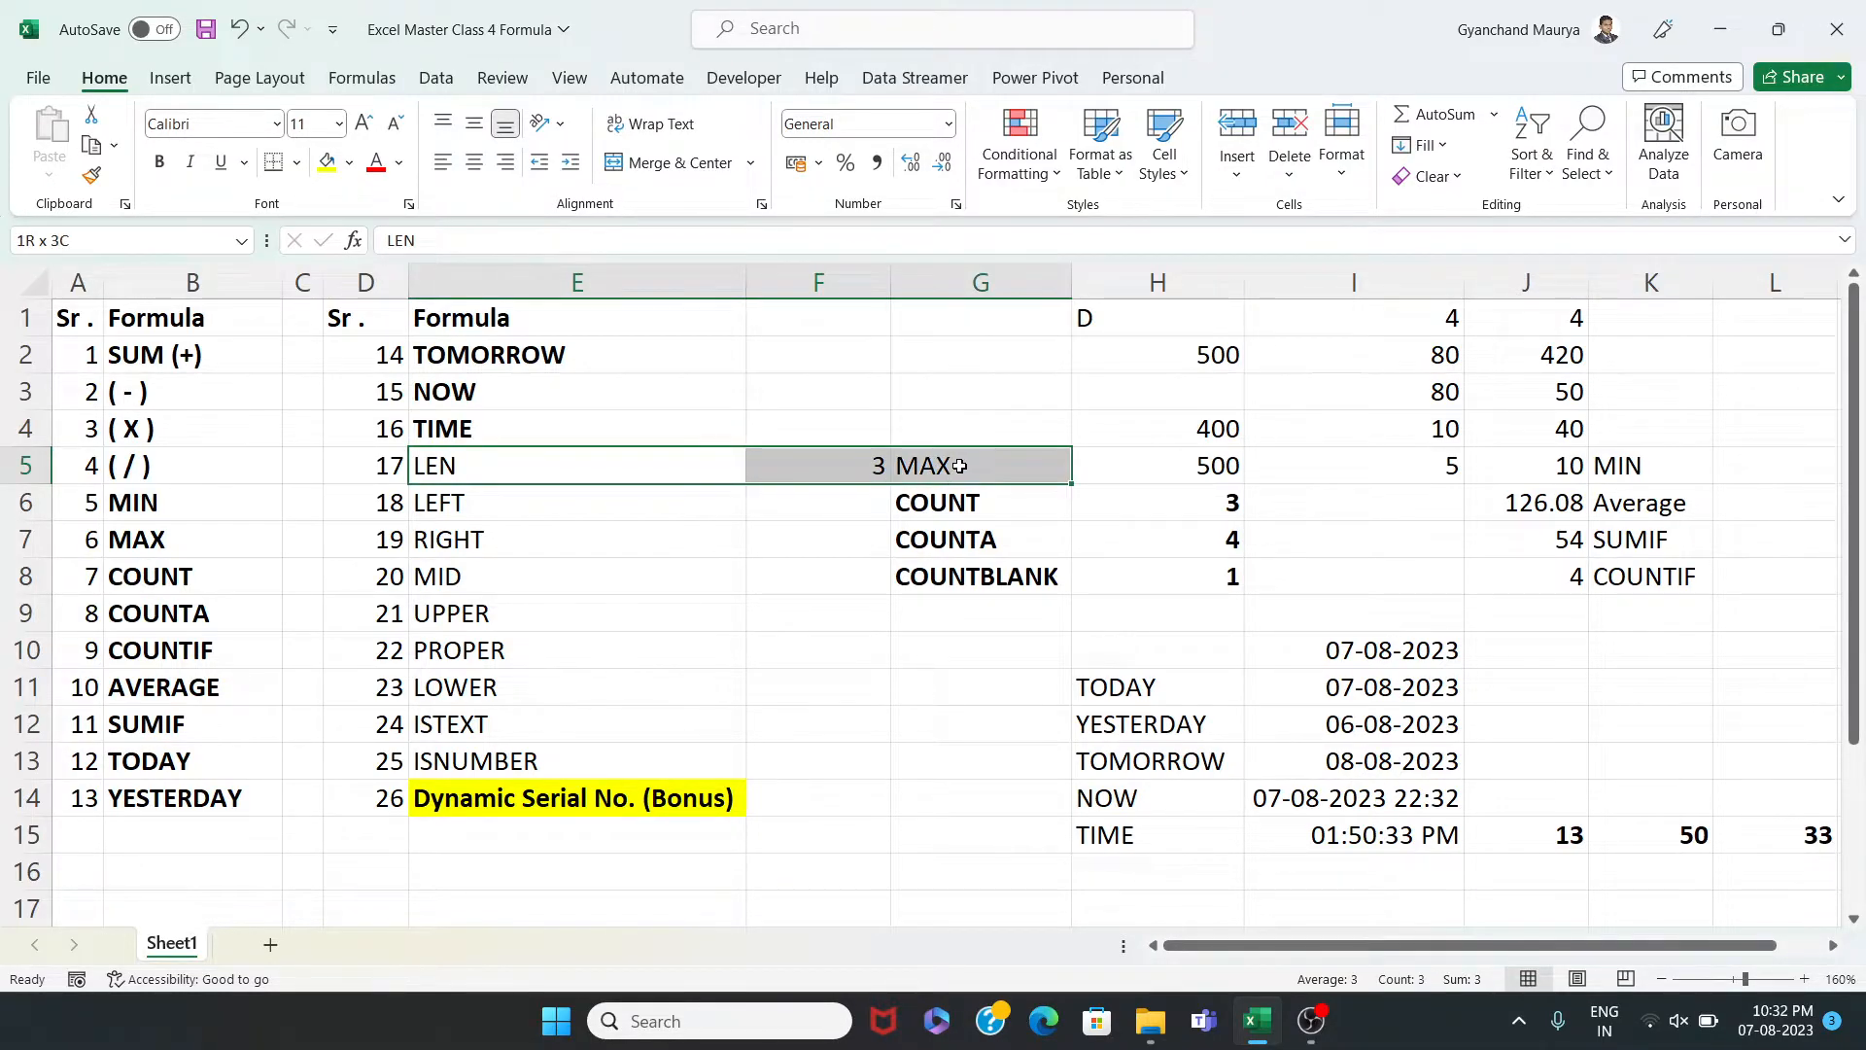
click(296, 162)
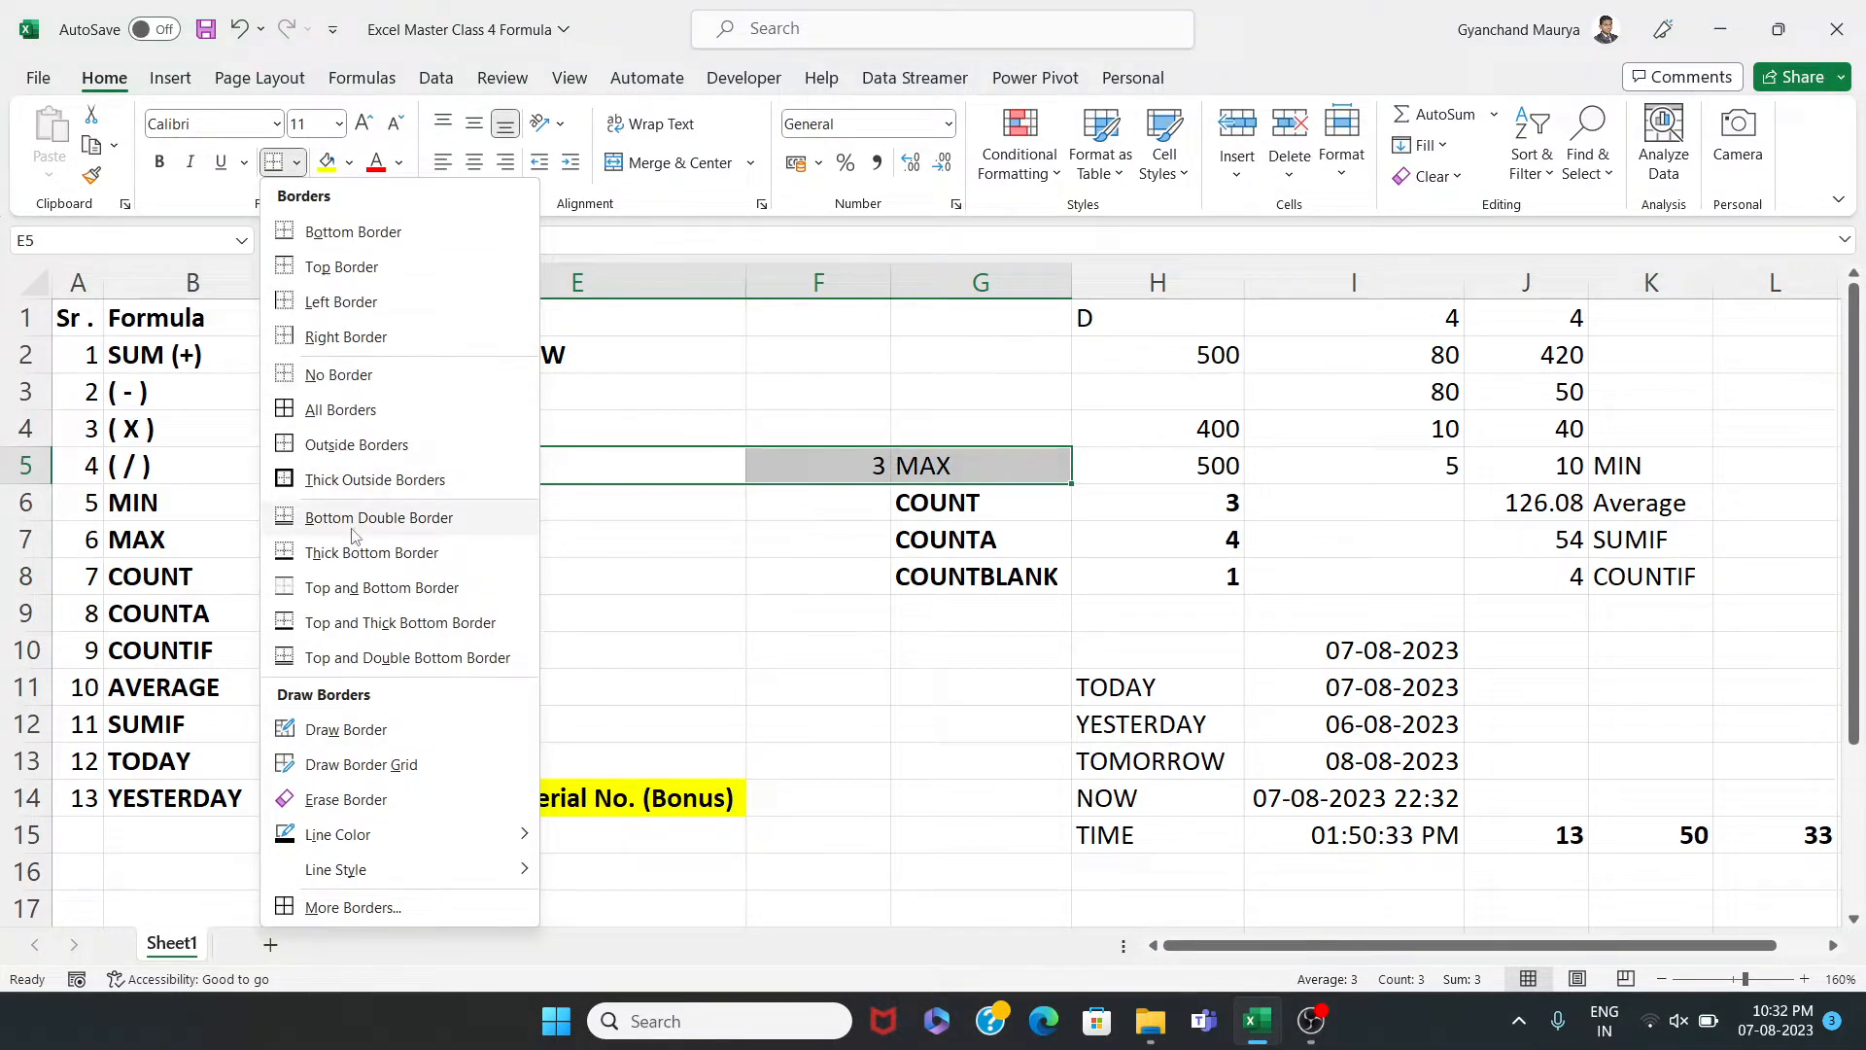
click(356, 446)
click(920, 677)
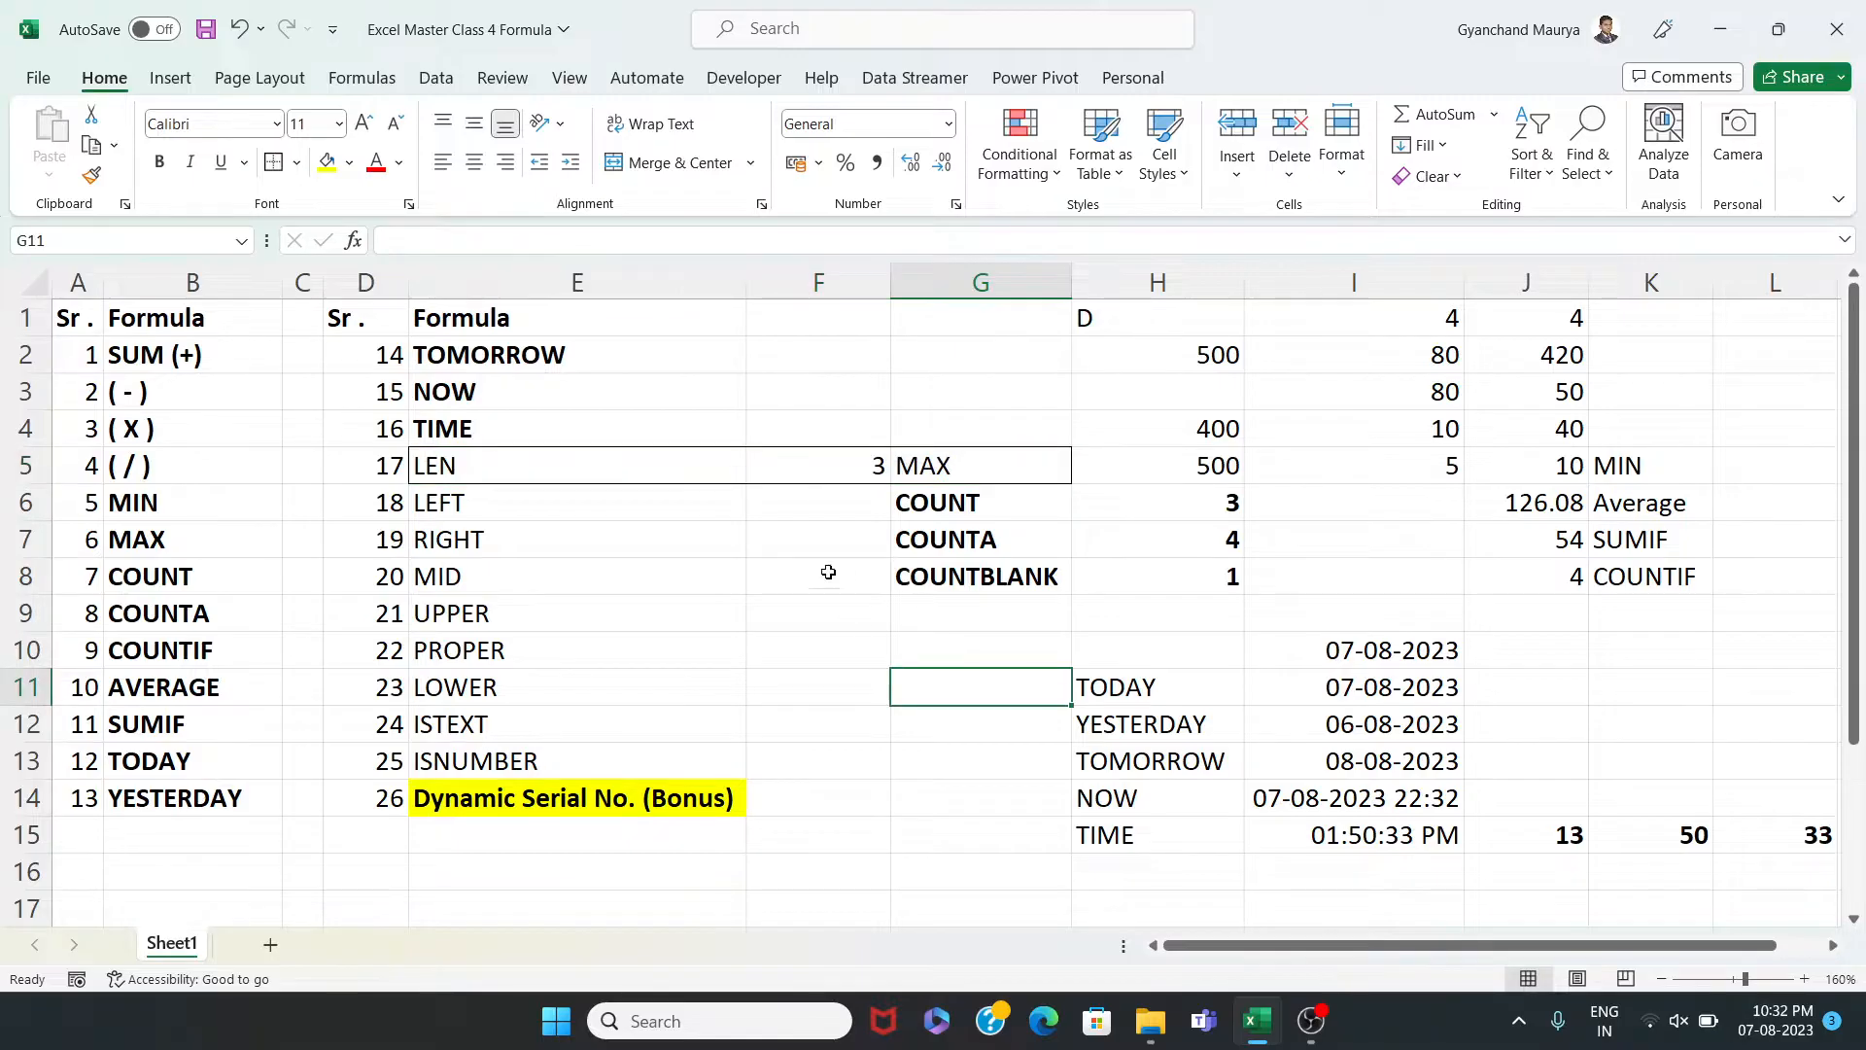
Enter =LEFT(G6,3) in F6 to extract the first three characters of COUNT
click(791, 504)
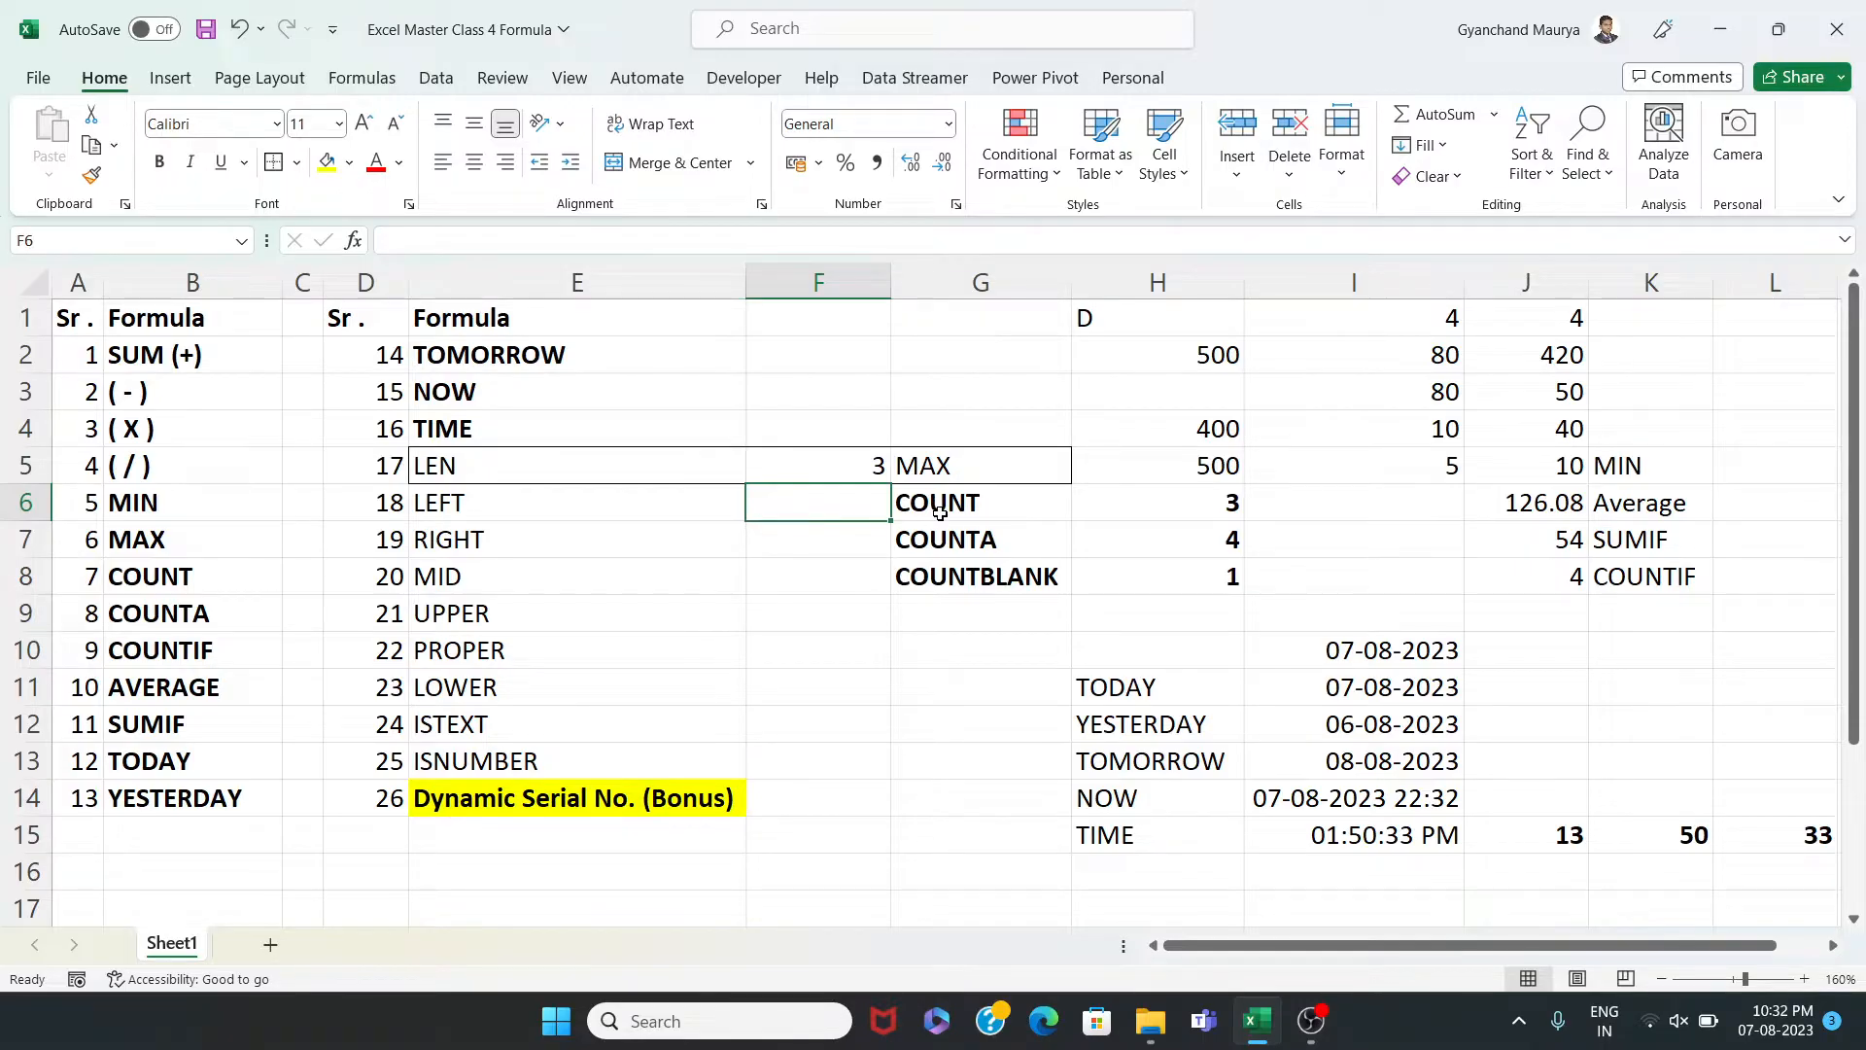
text(=)
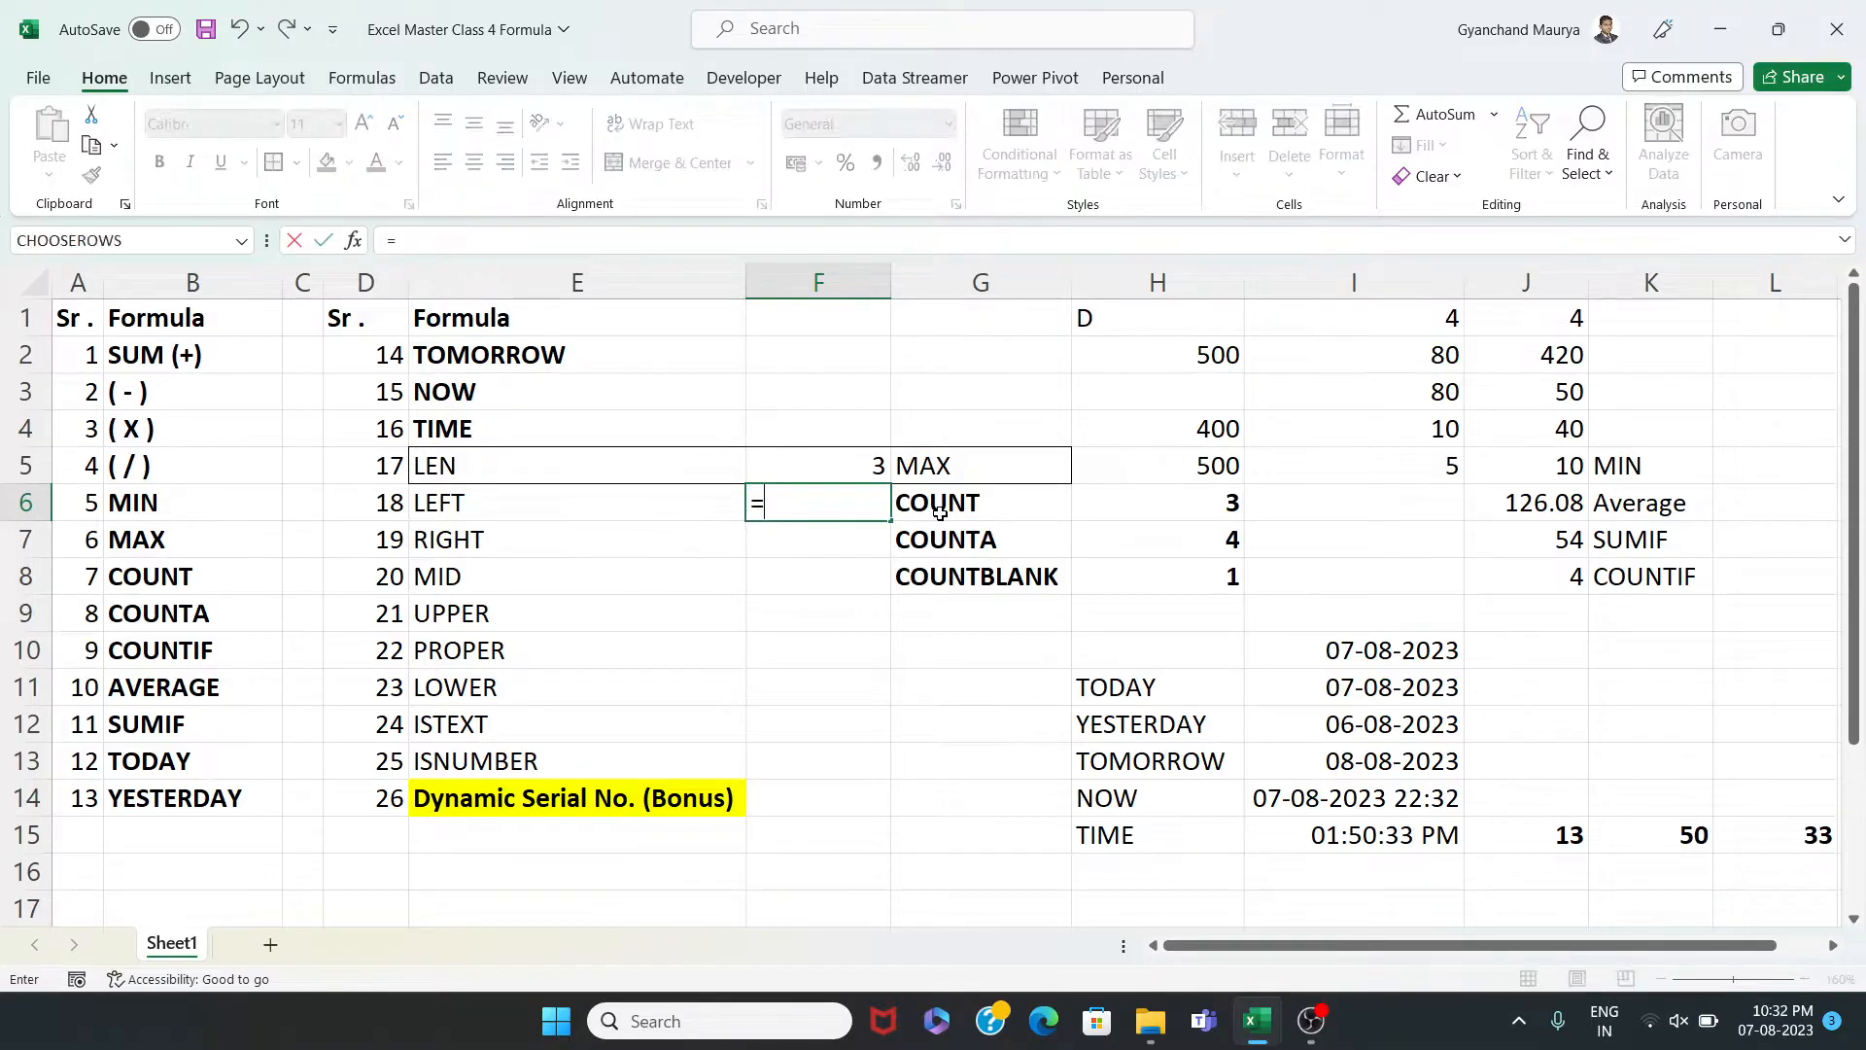
text(LEF)
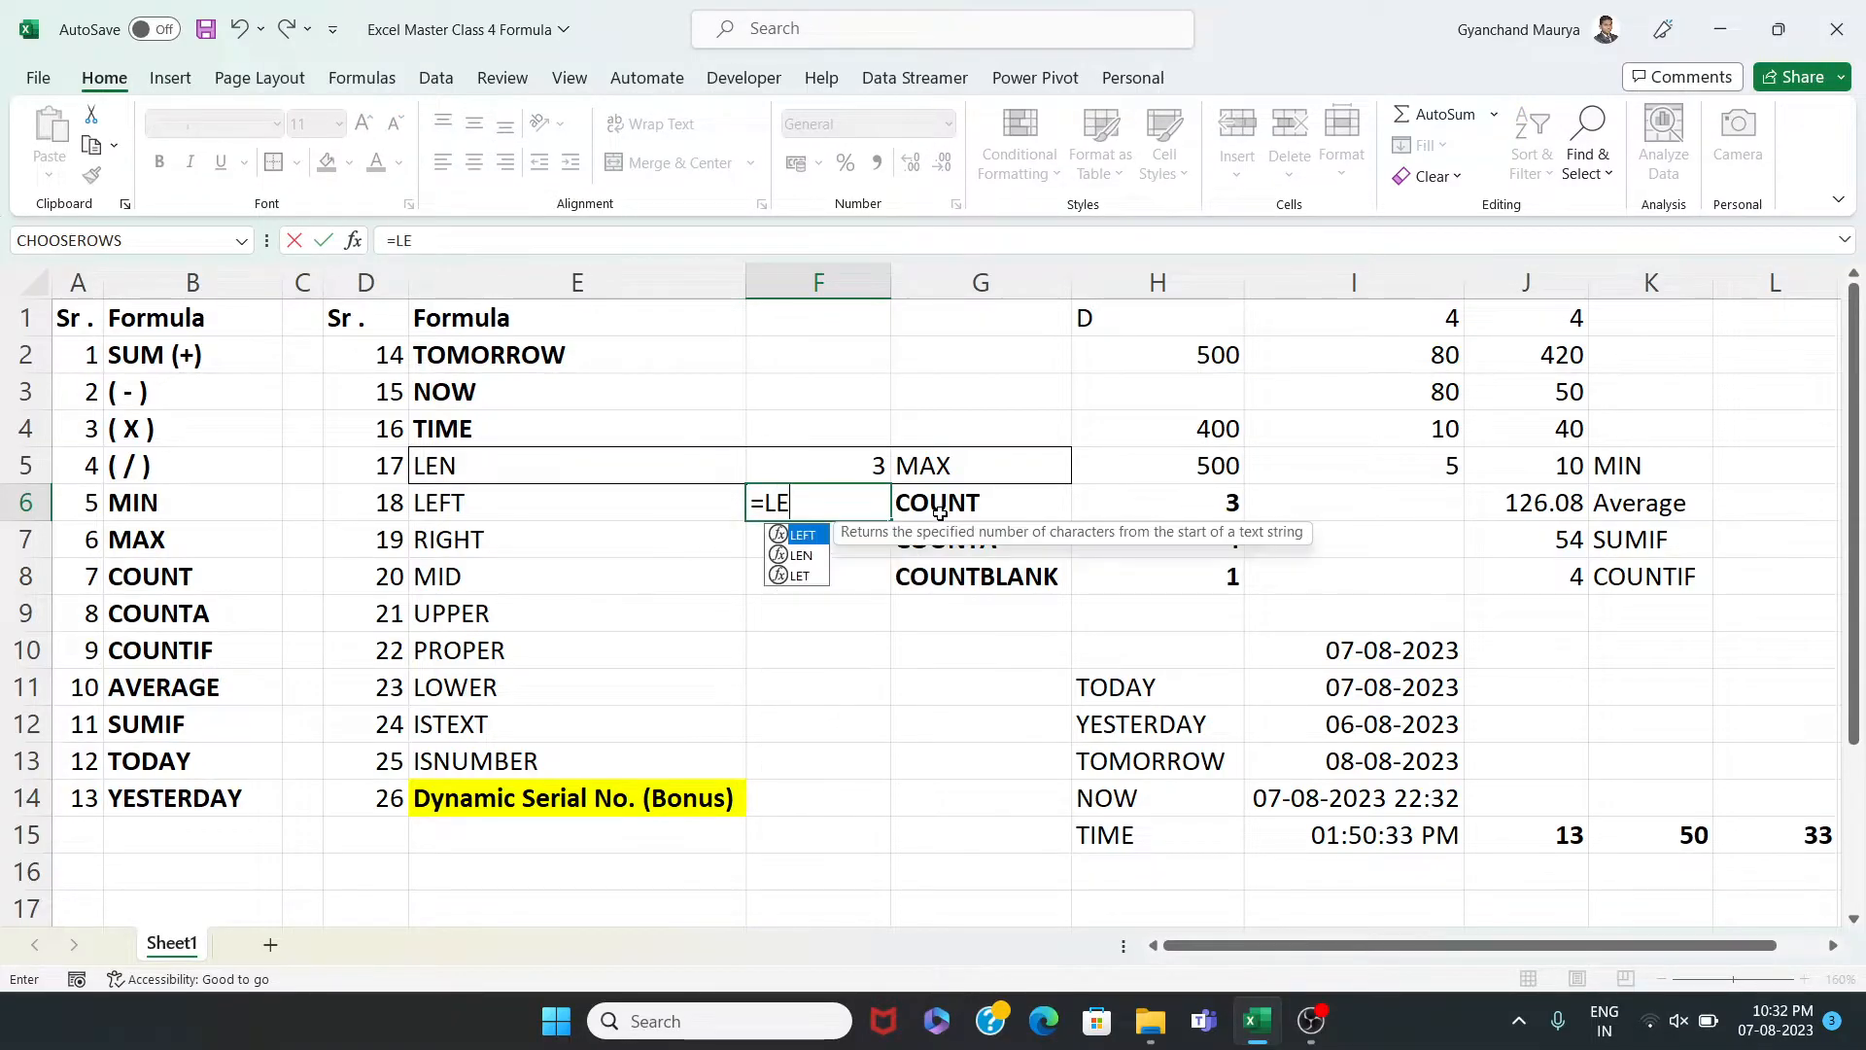
key(Tab)
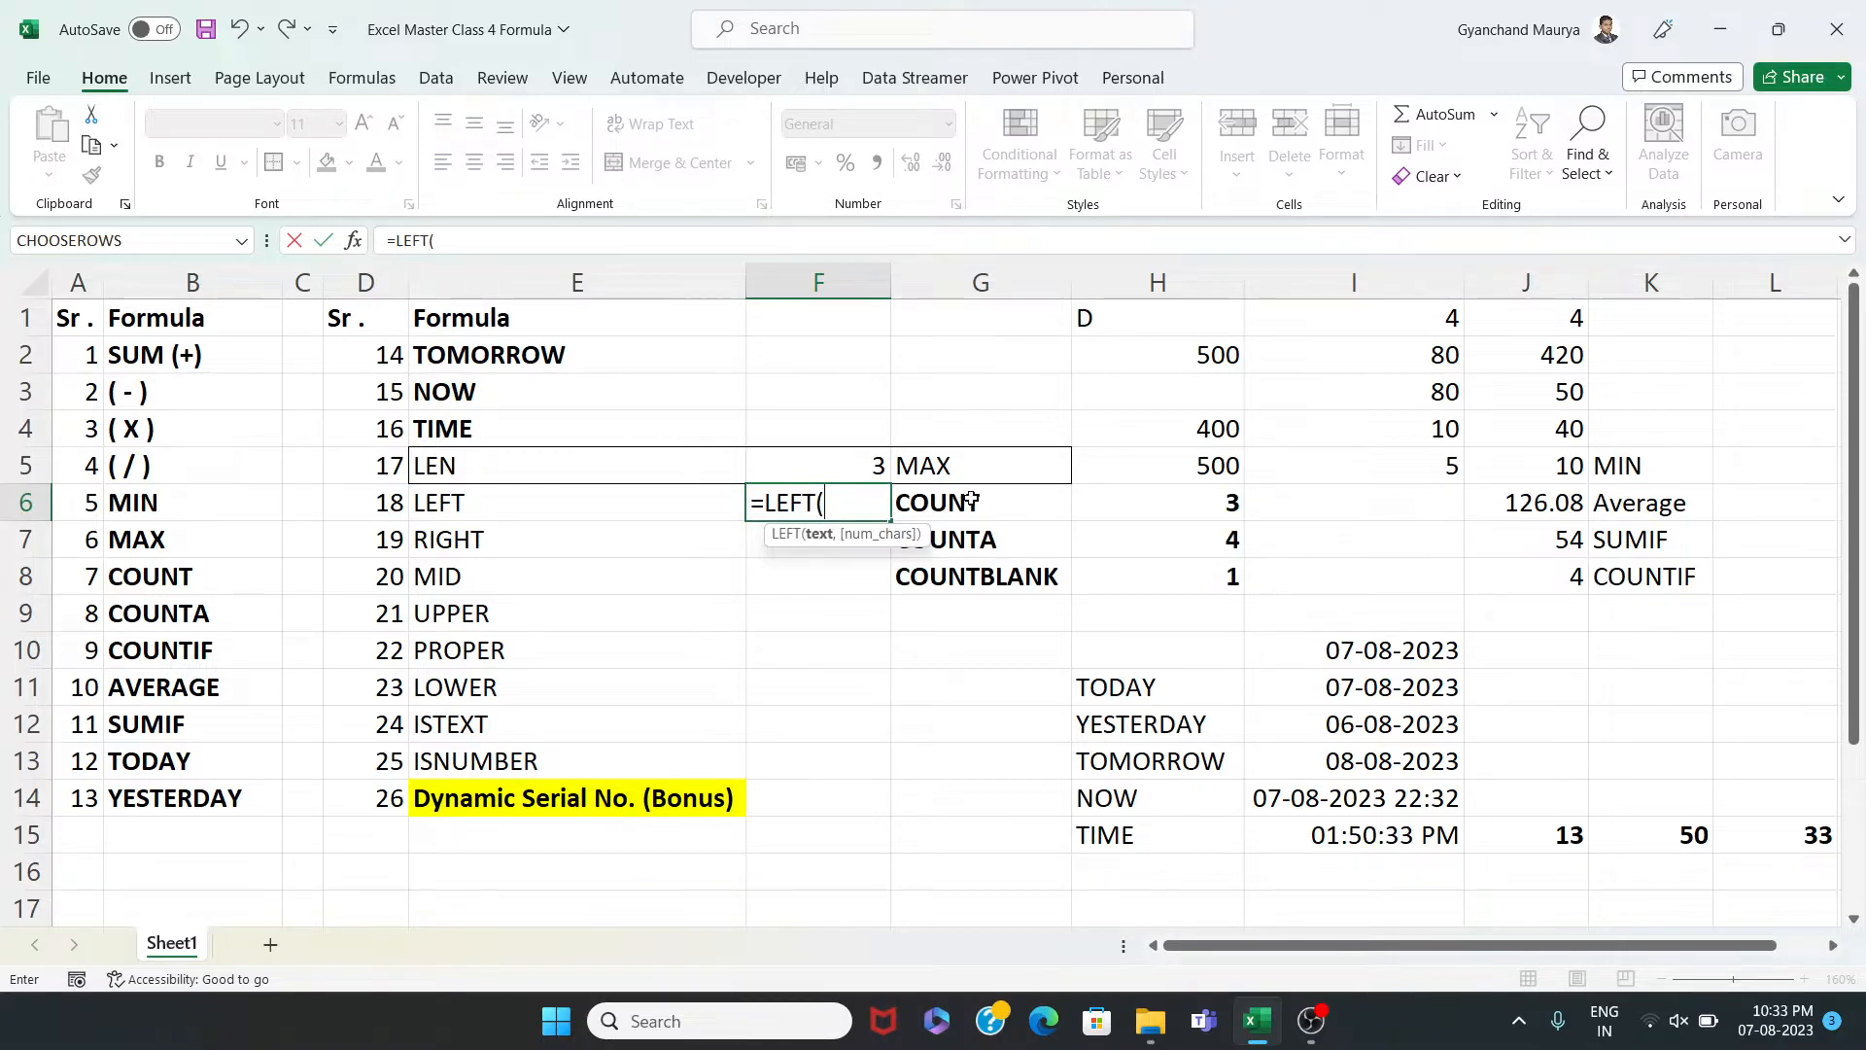
click(971, 501)
text(,)
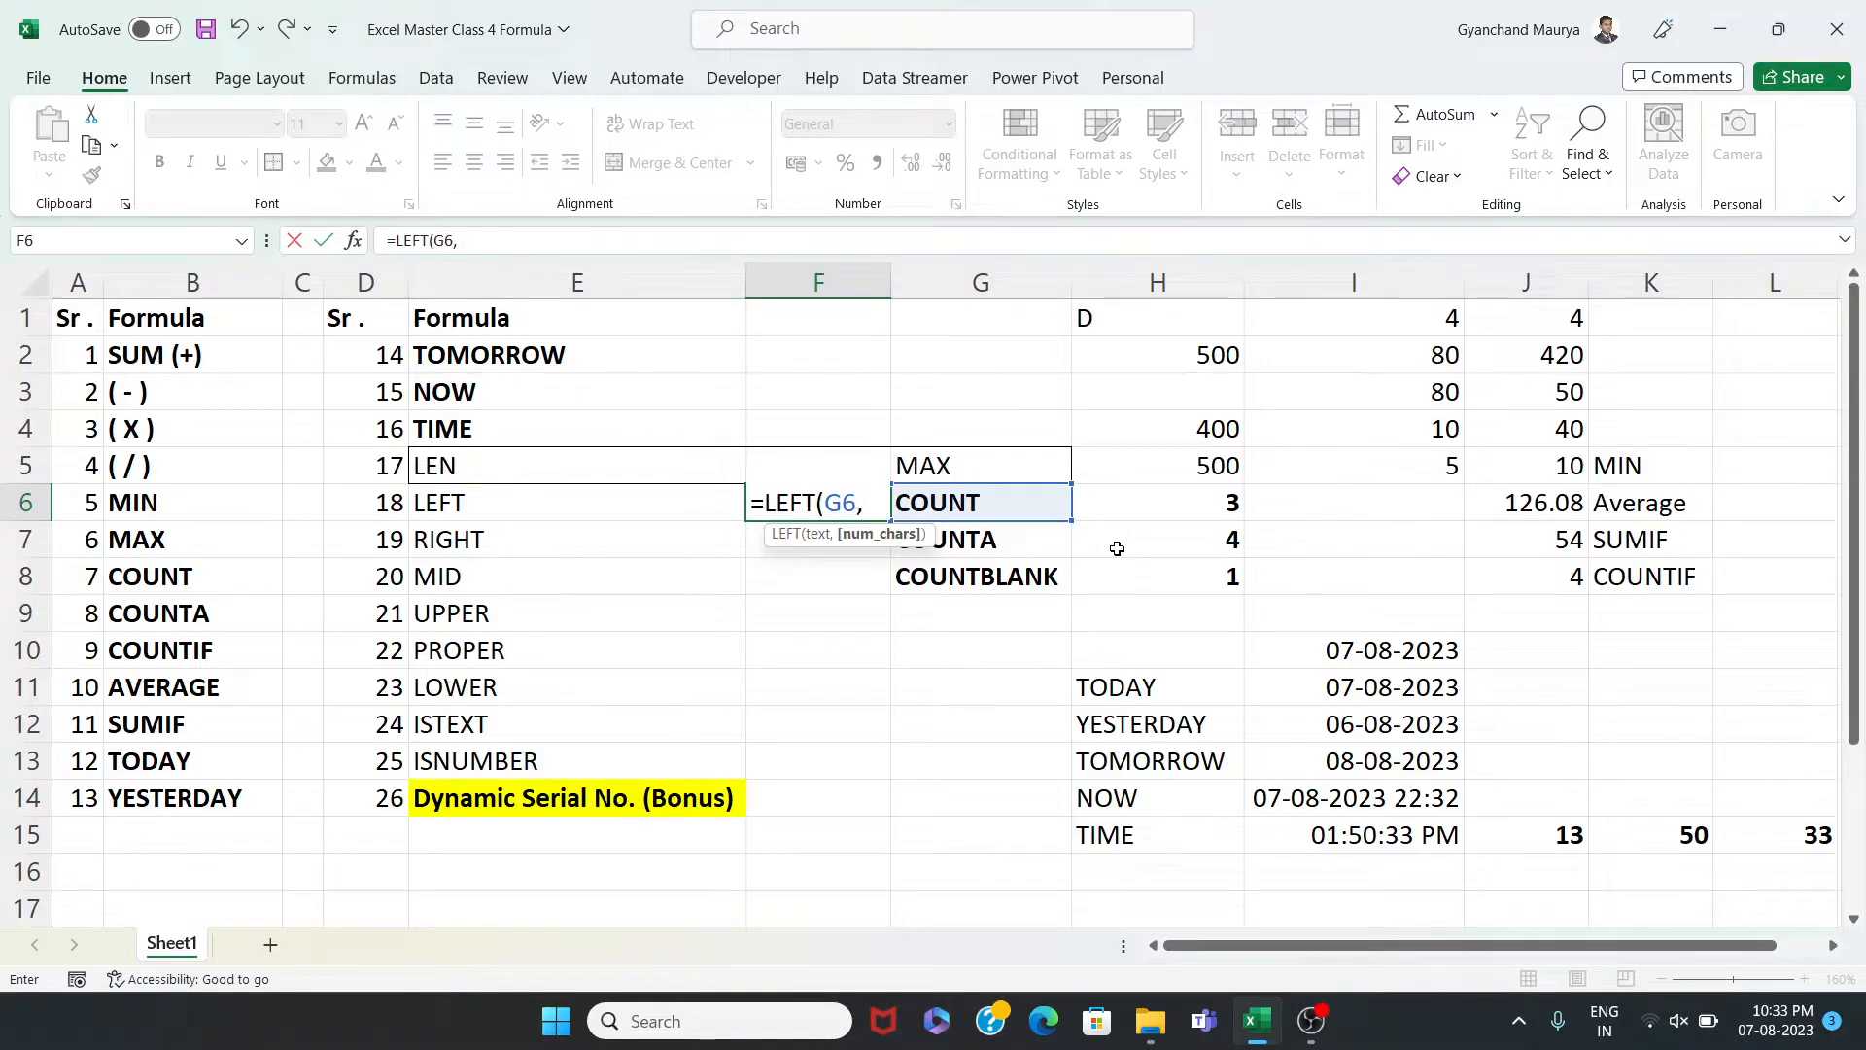
text(3))
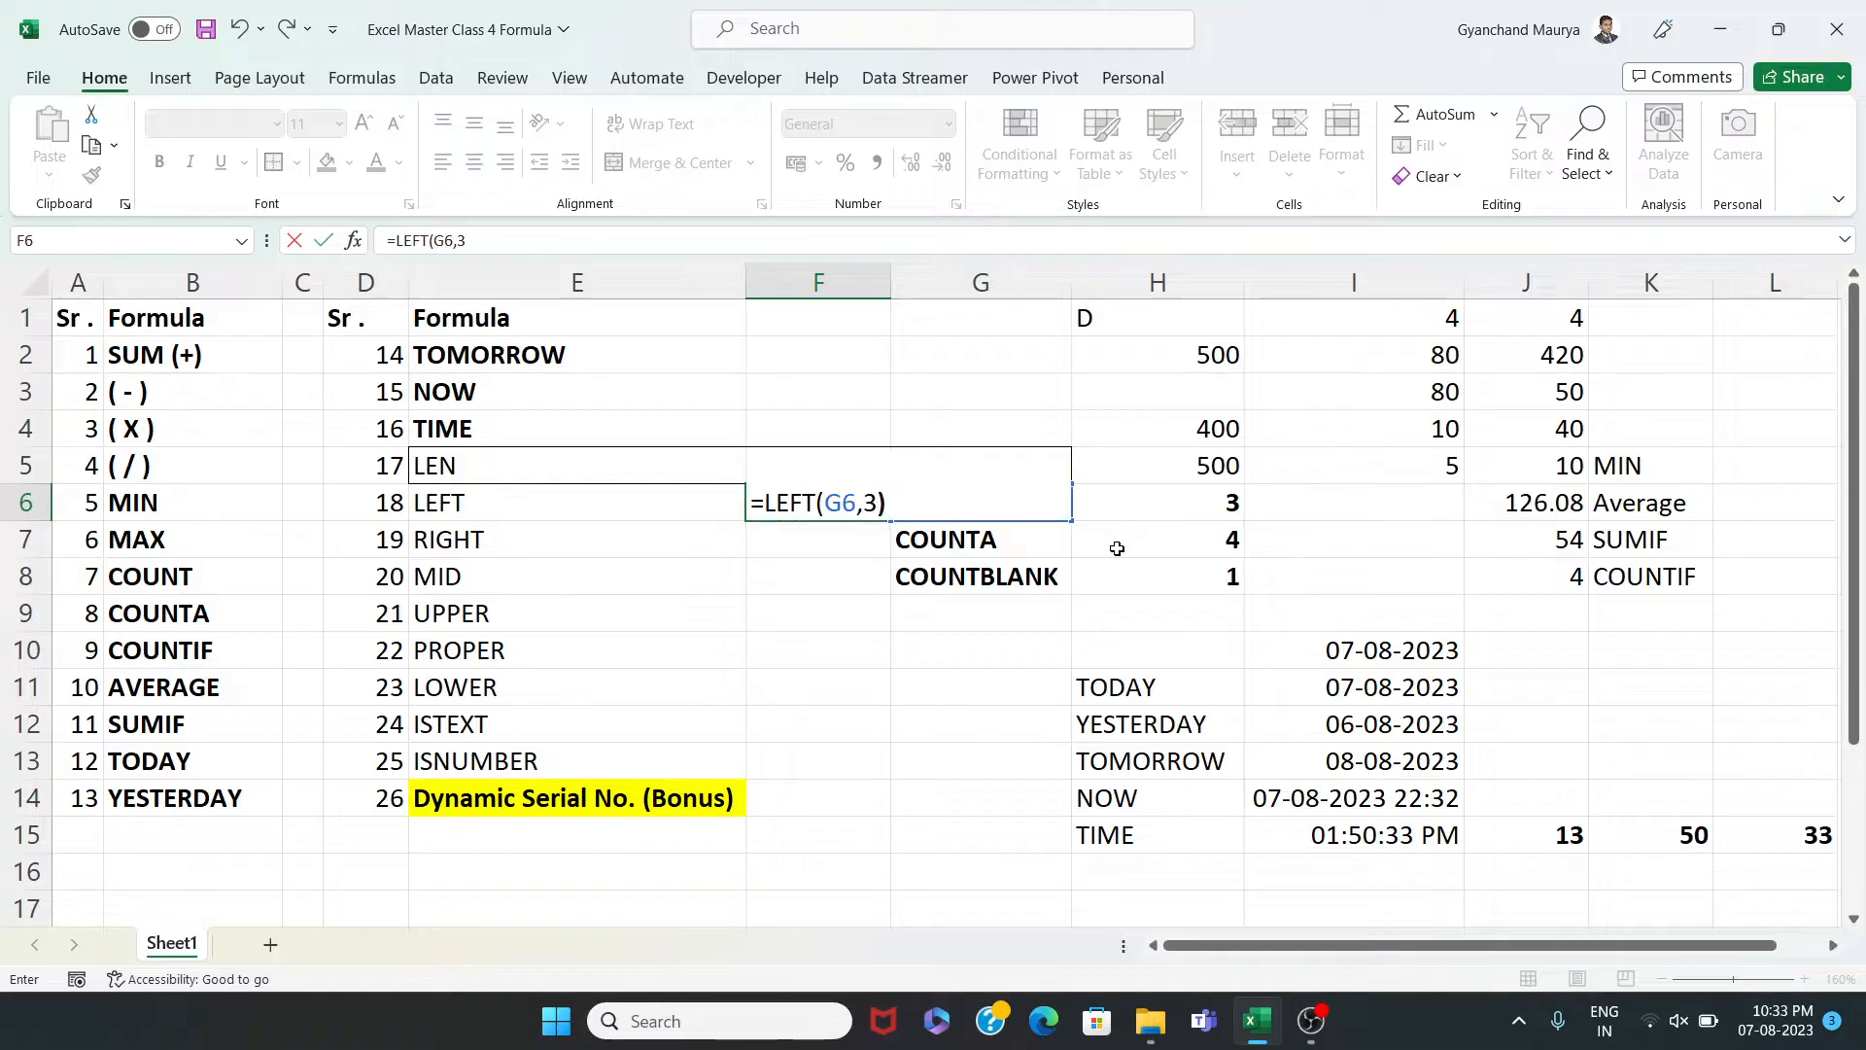
key(Return)
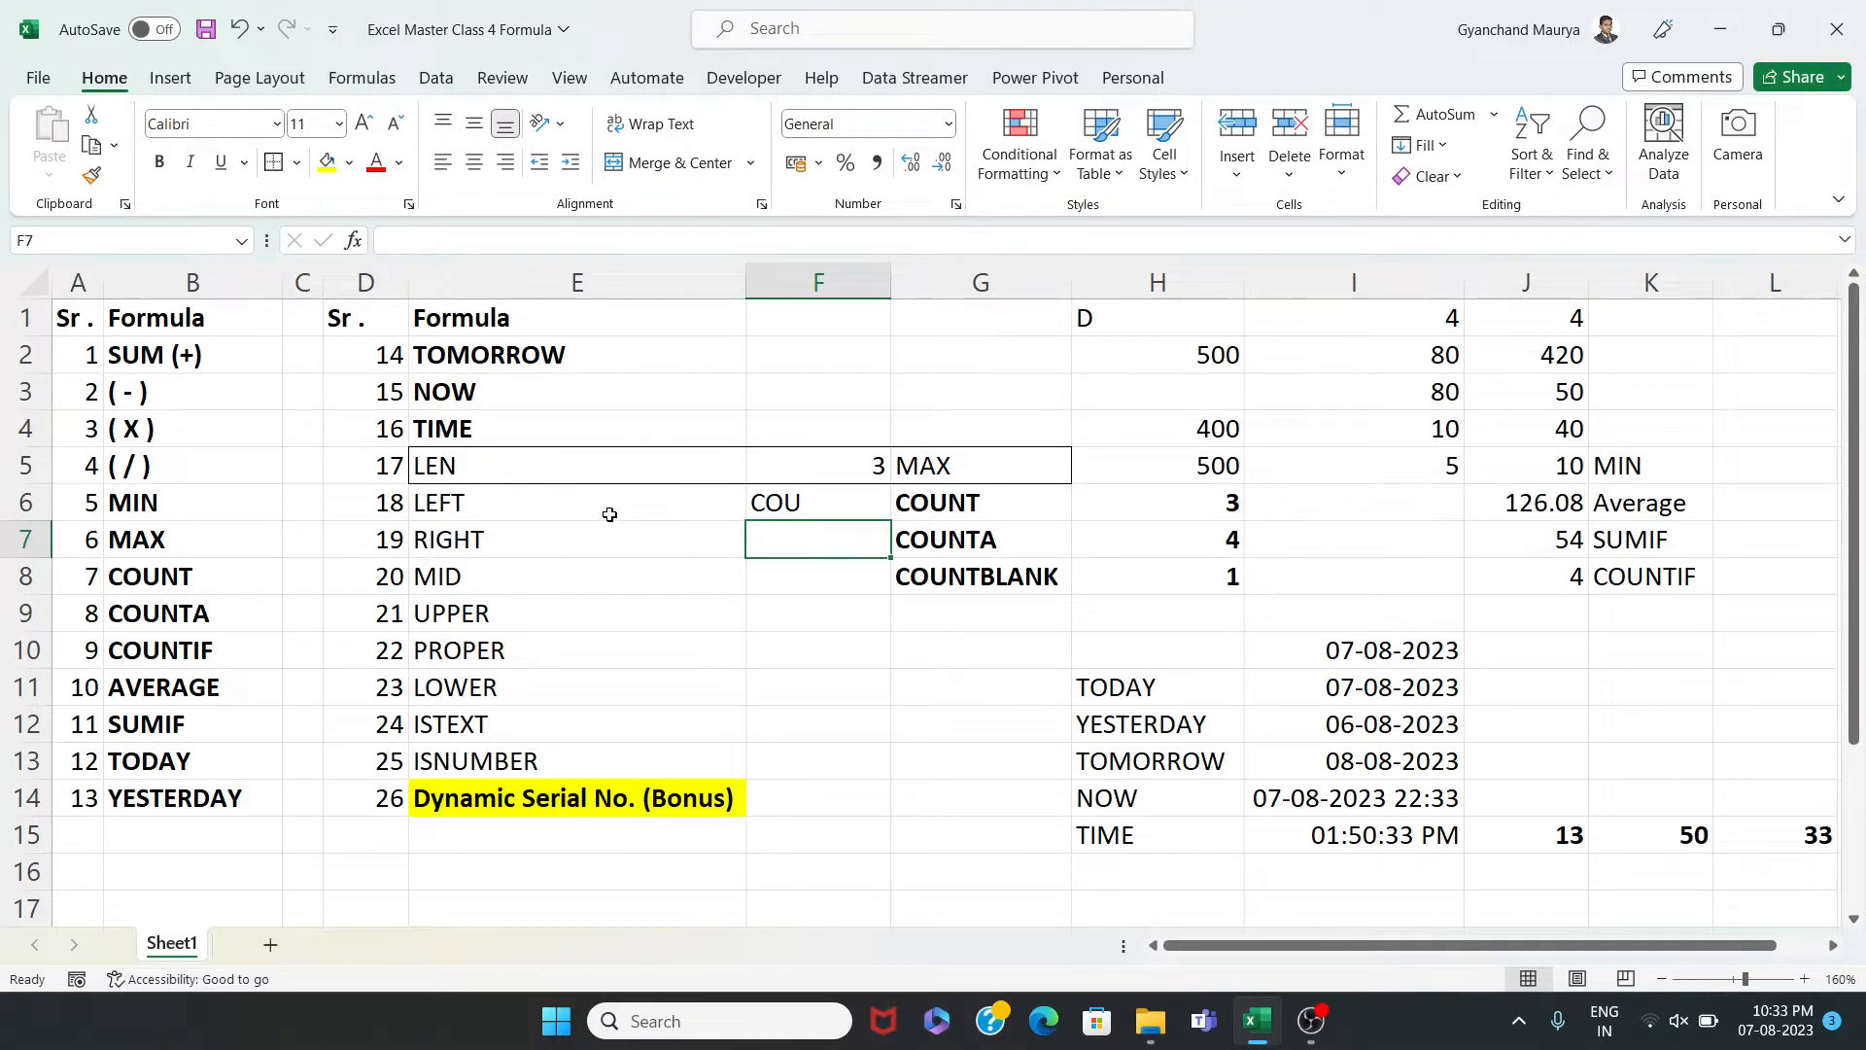
Enter =RIGHT(G7,4) in F7, beside the RIGHT list entry, to extract the last four characters of COUNTA
text(=RITH)
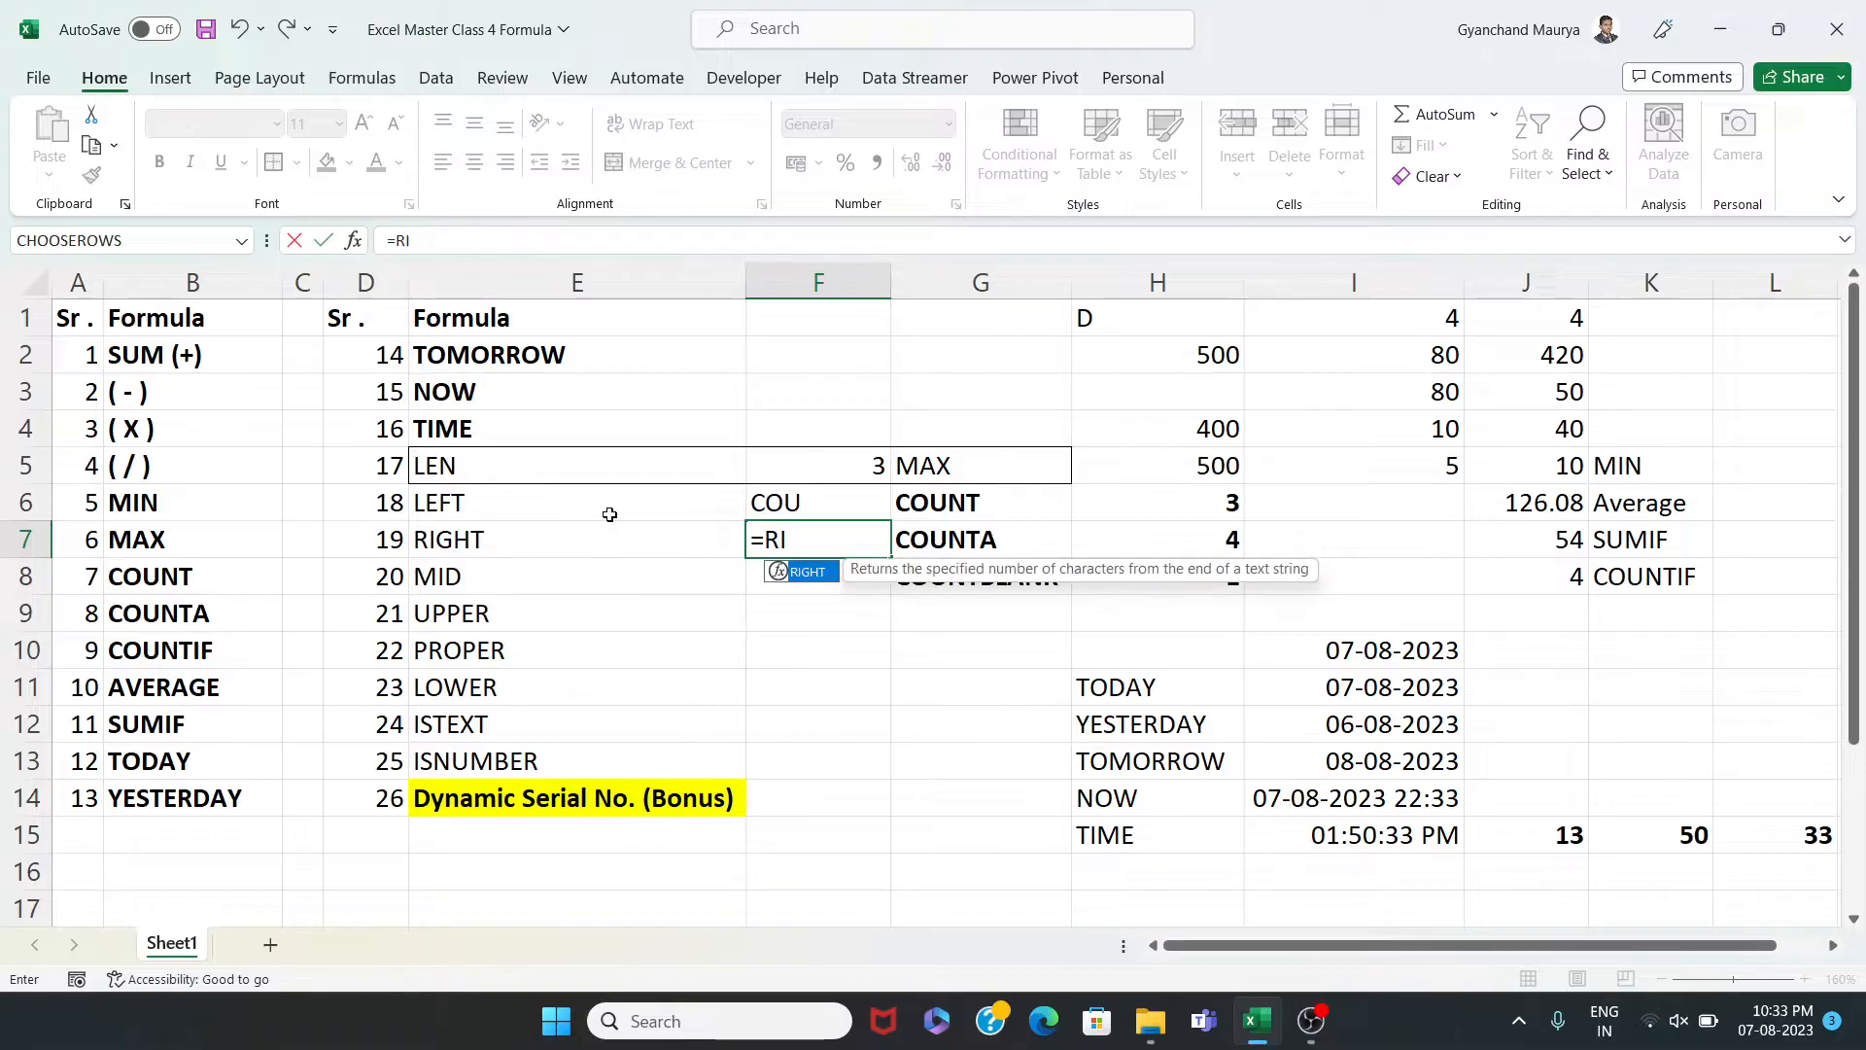
key(BackSpace)
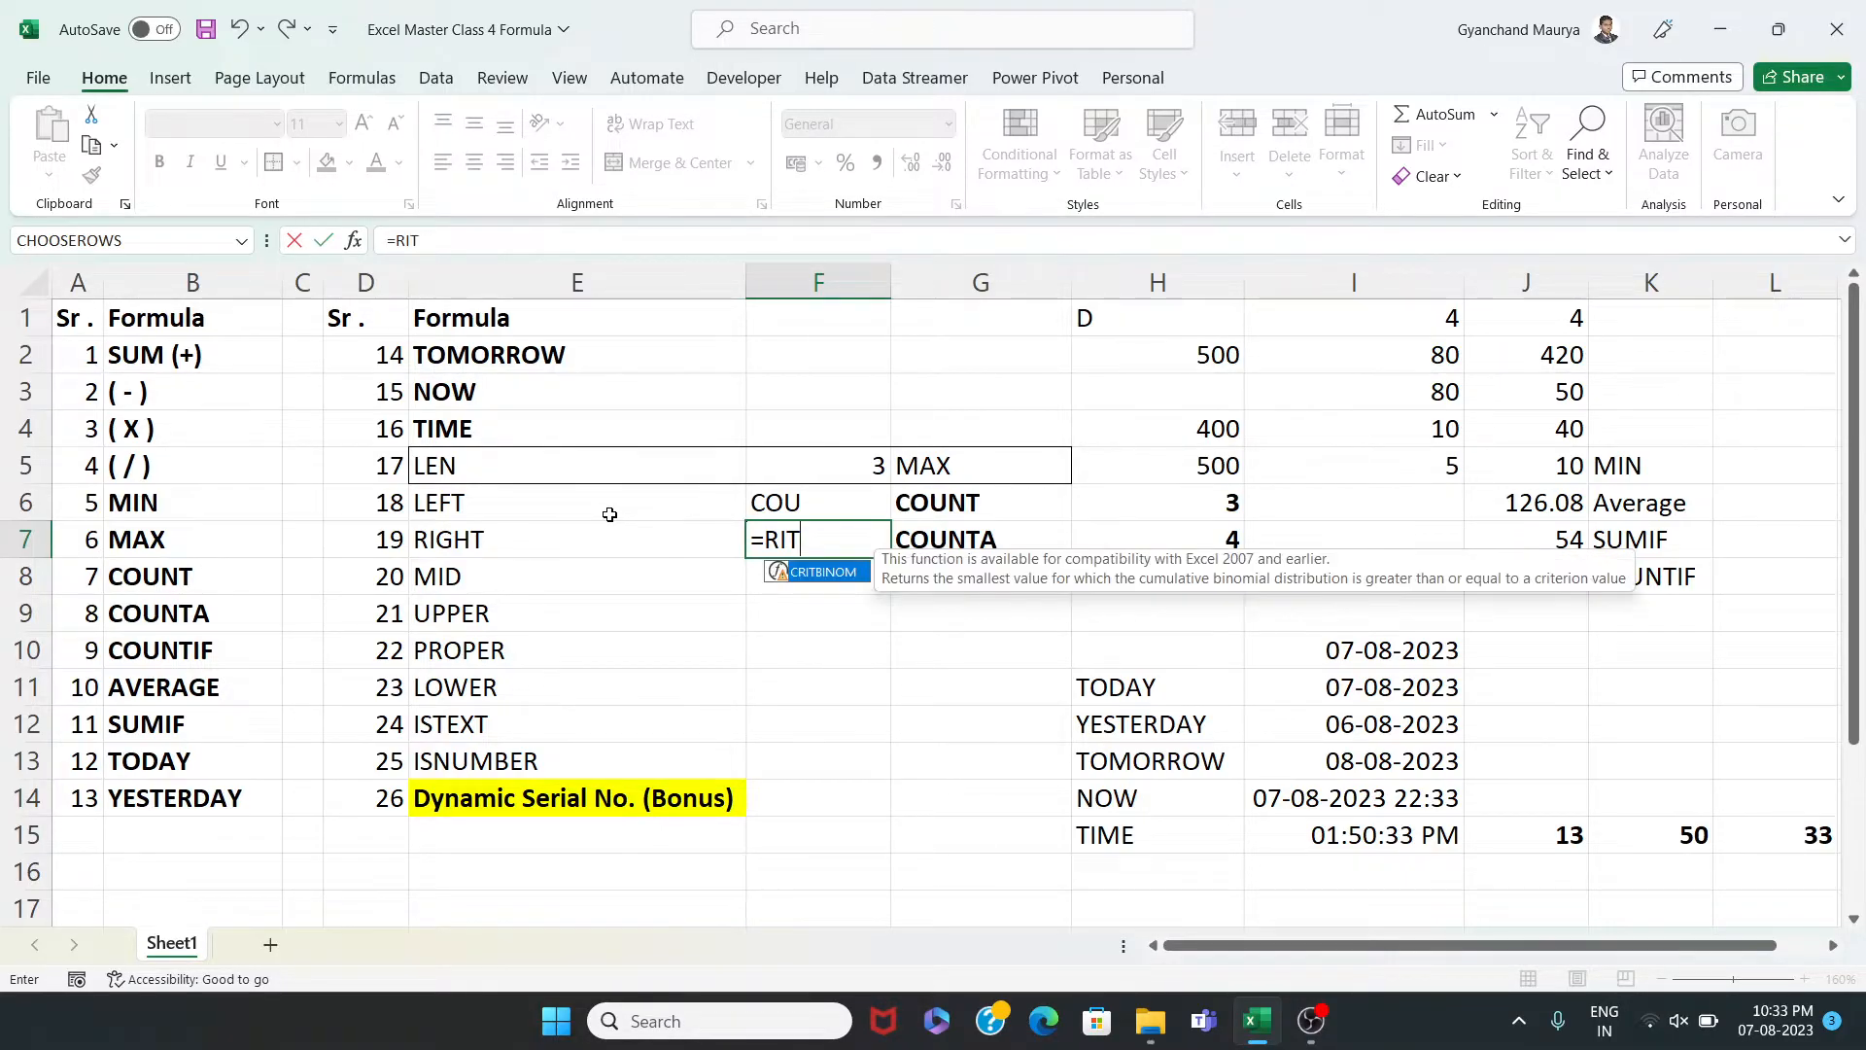
key(BackSpace)
key(Tab)
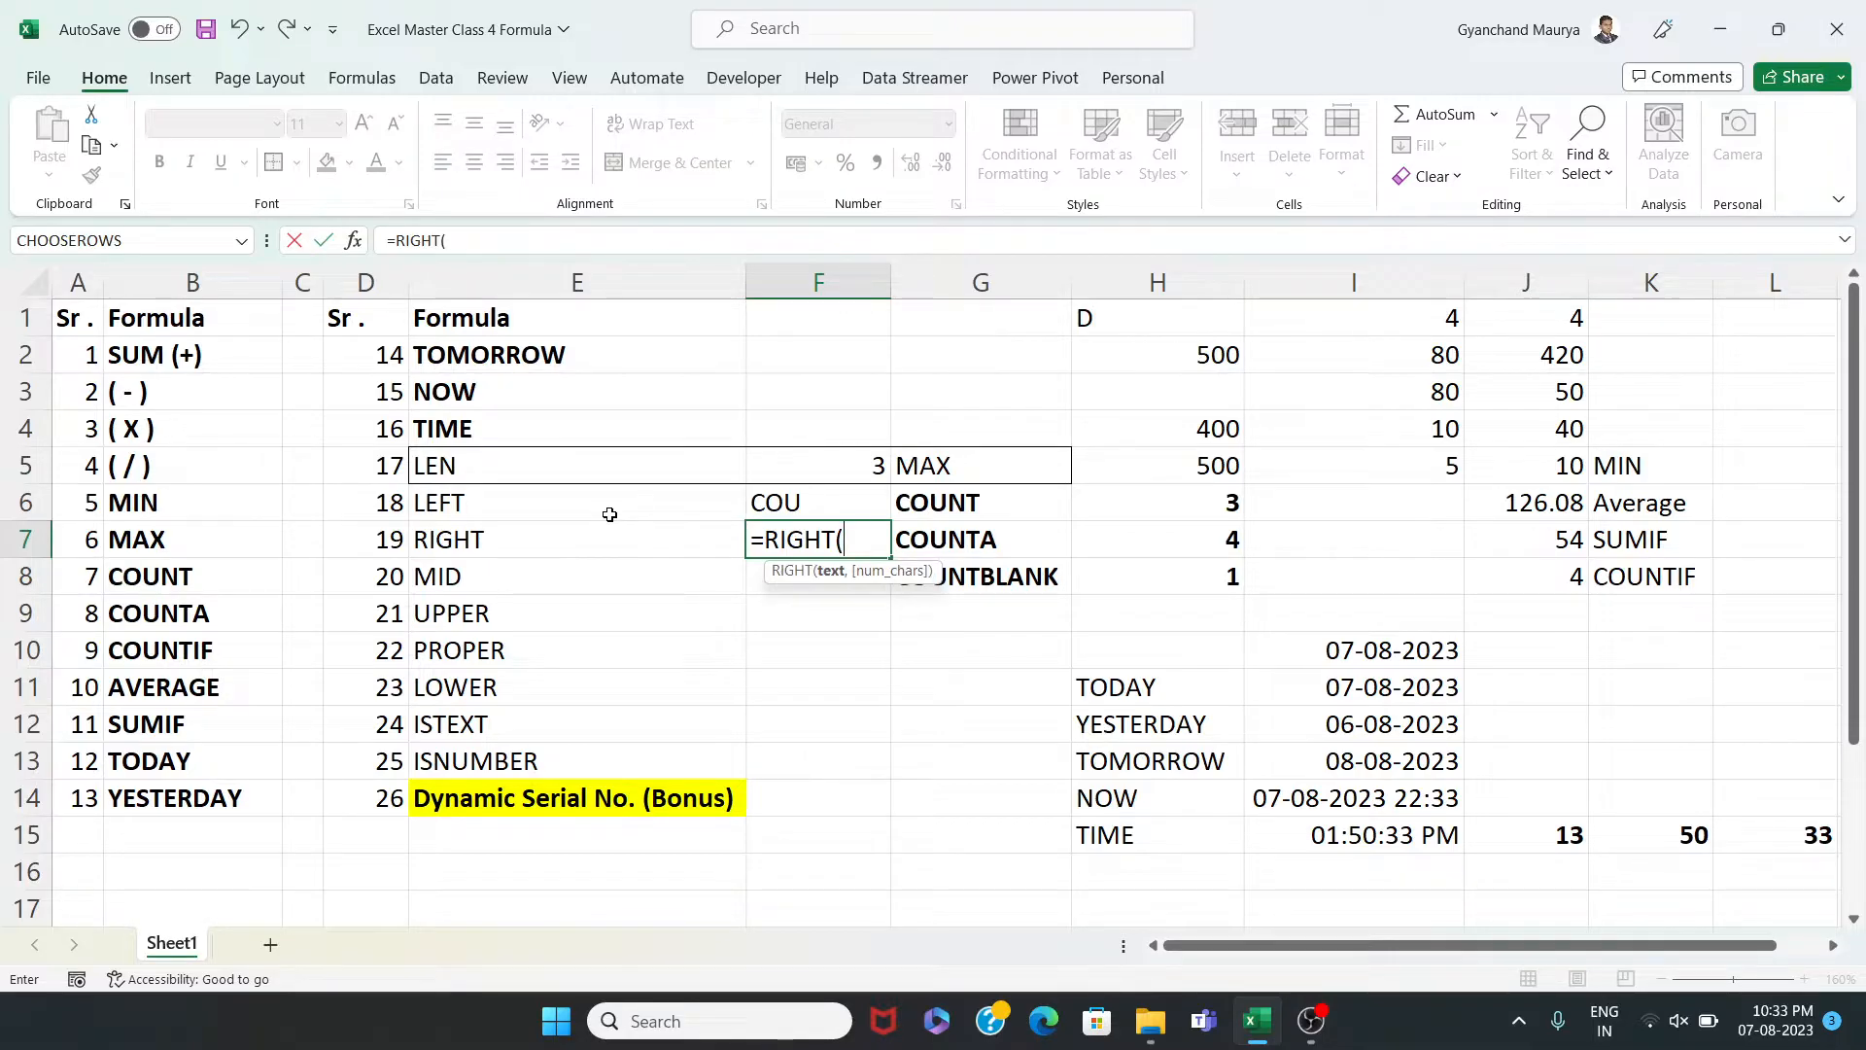
click(979, 545)
text(,)
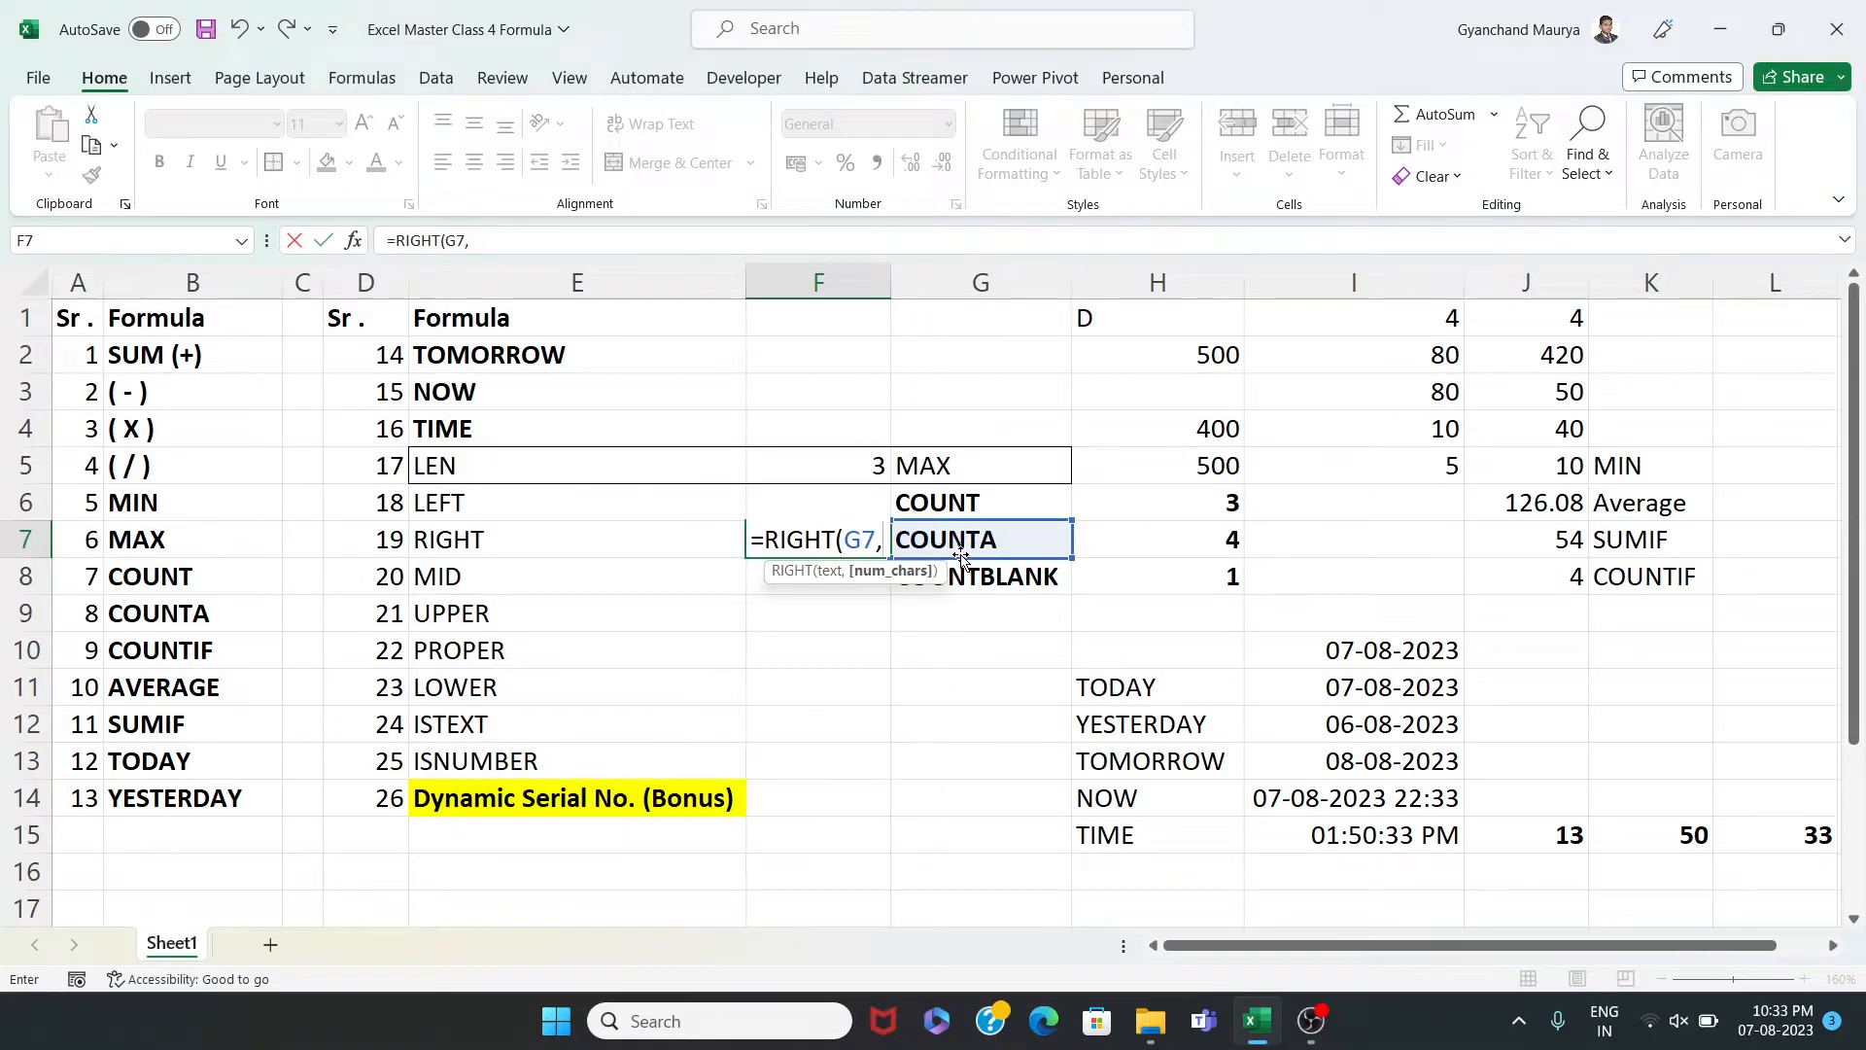
text(4)
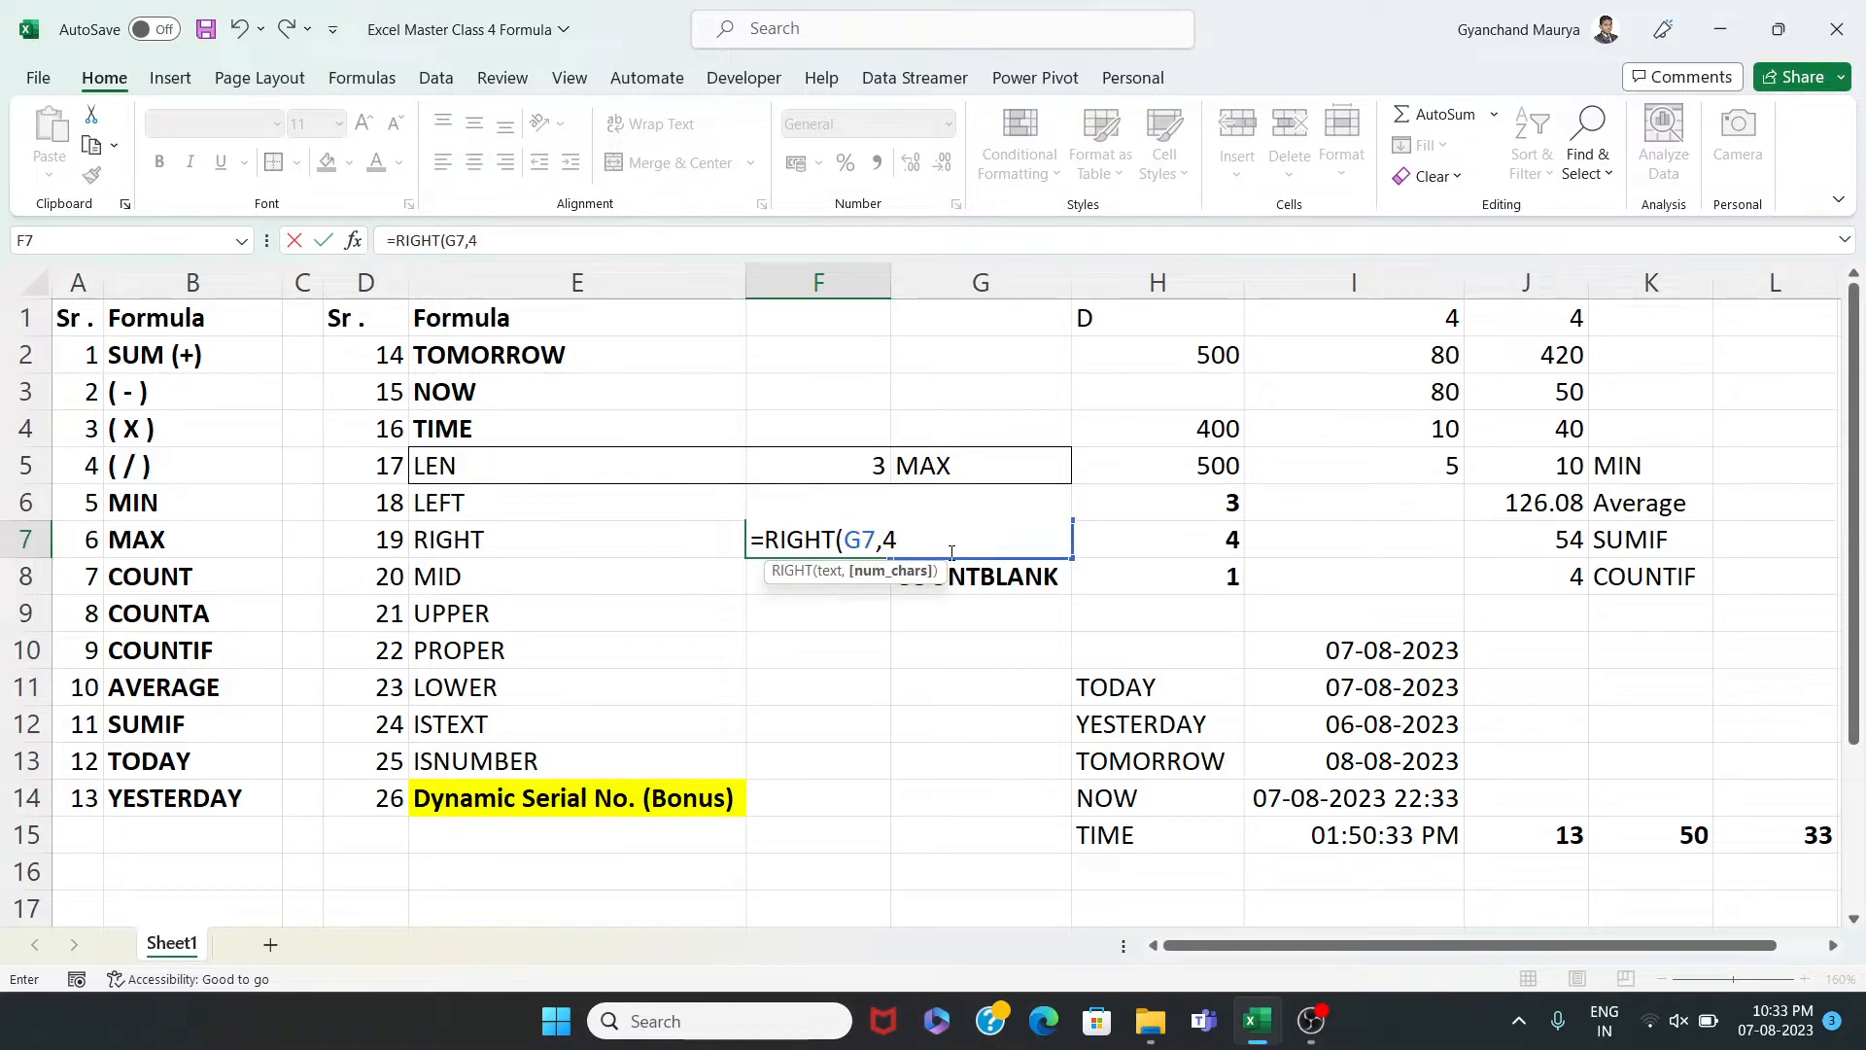
text())
key(Return)
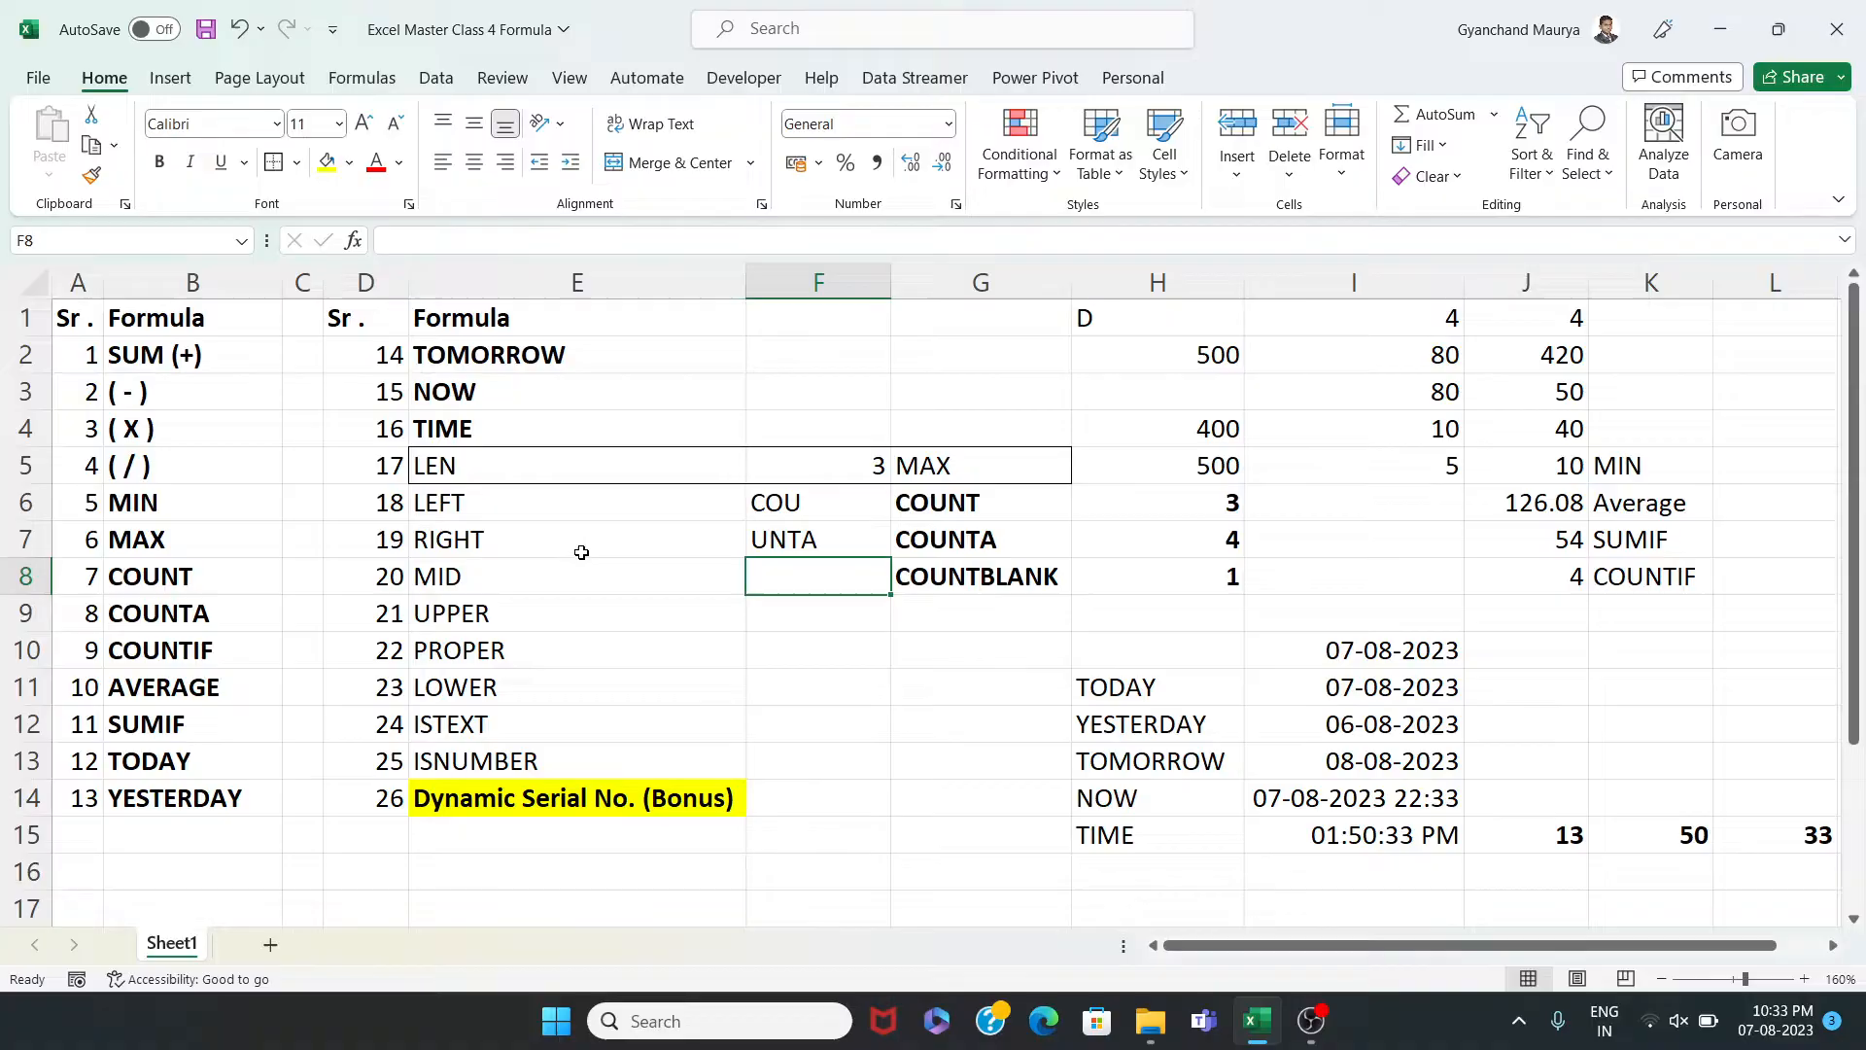
Apply Outside Borders separately around the LEFT, RIGHT and MID example rows E6:G6, E7:G7 and E8:G8
drag(583, 489, 966, 504)
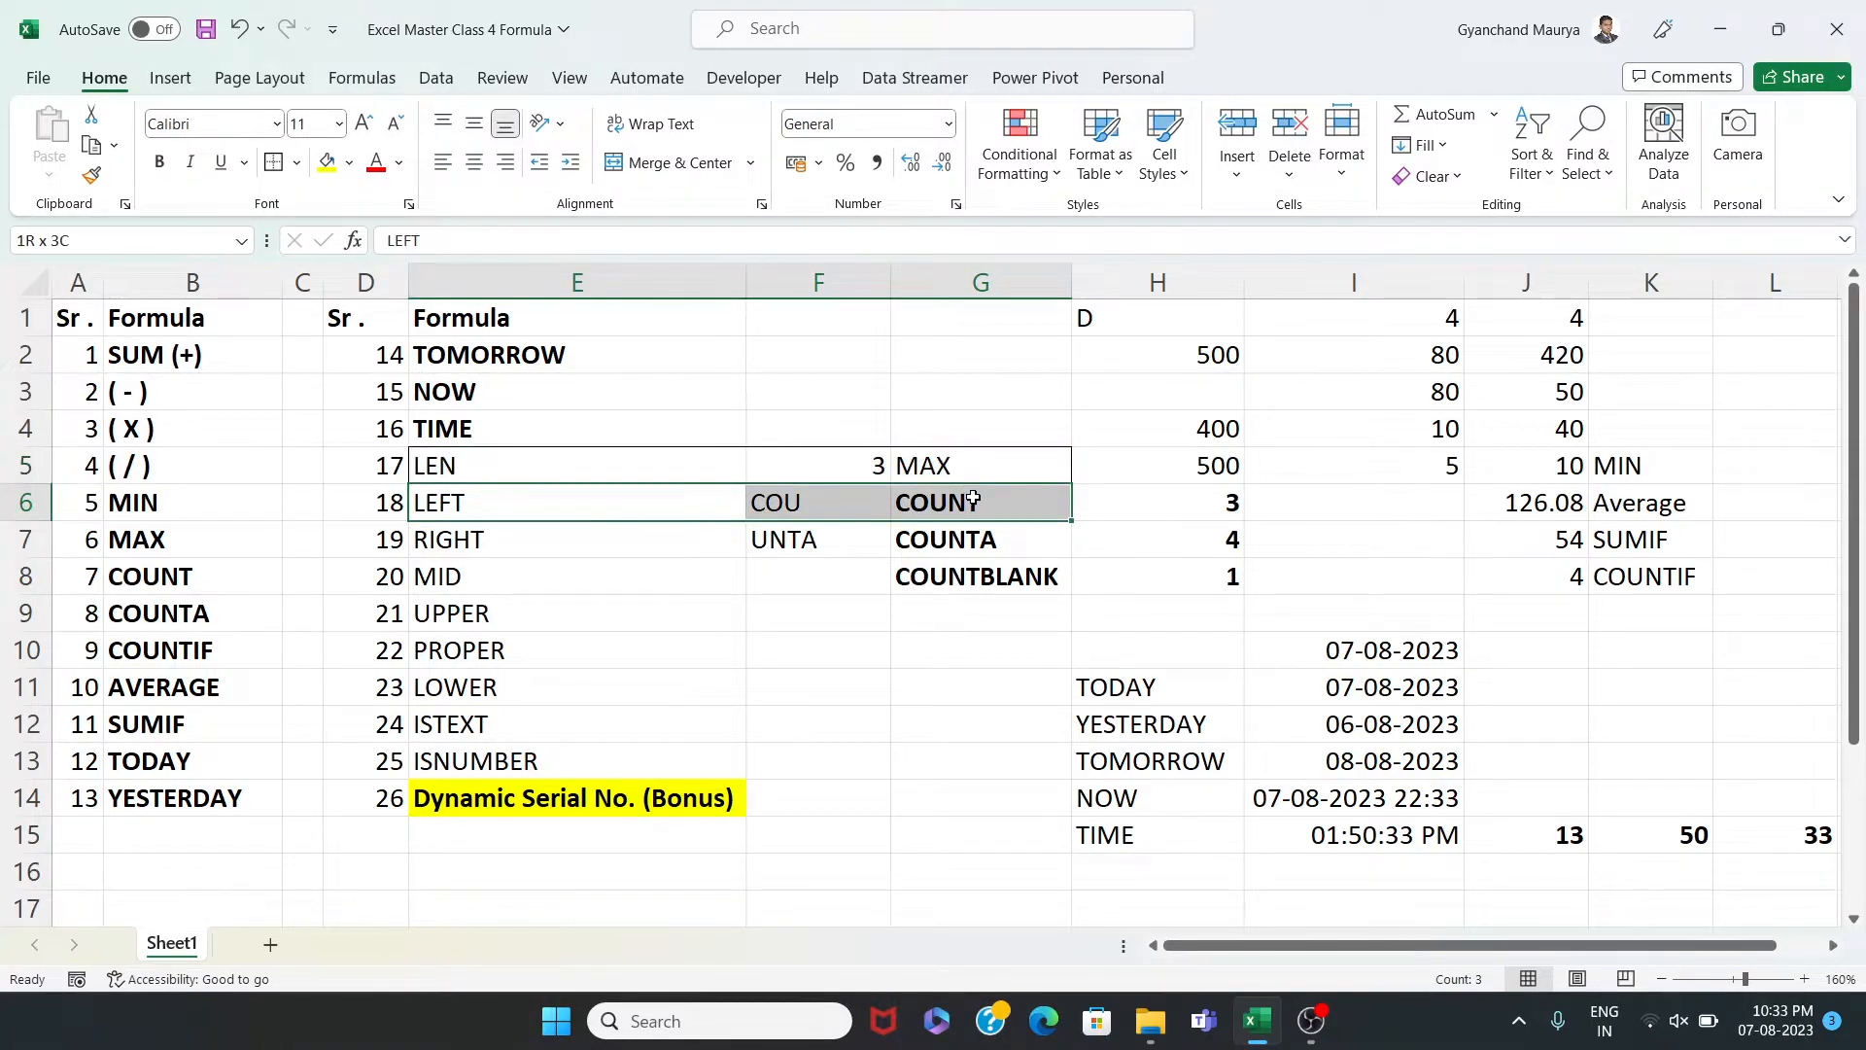
ctrl+drag(690, 541, 925, 541)
ctrl+drag(646, 576, 922, 580)
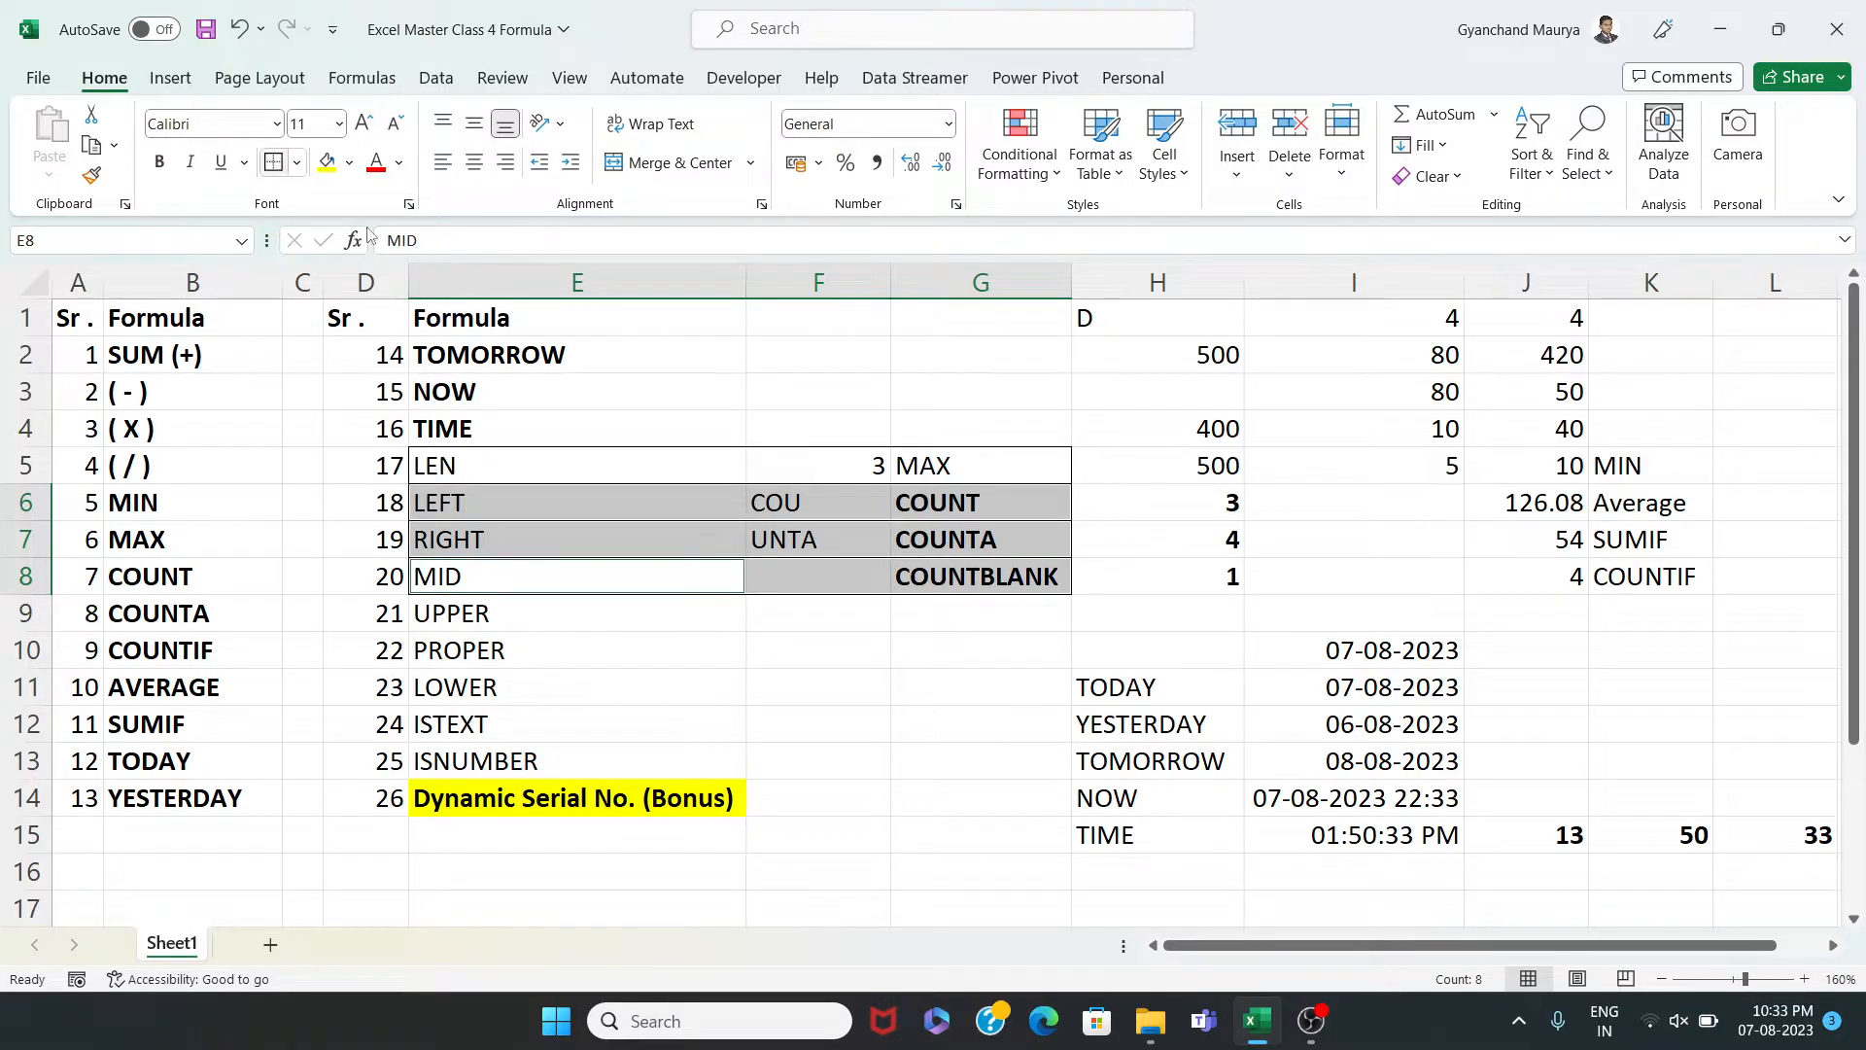
click(863, 640)
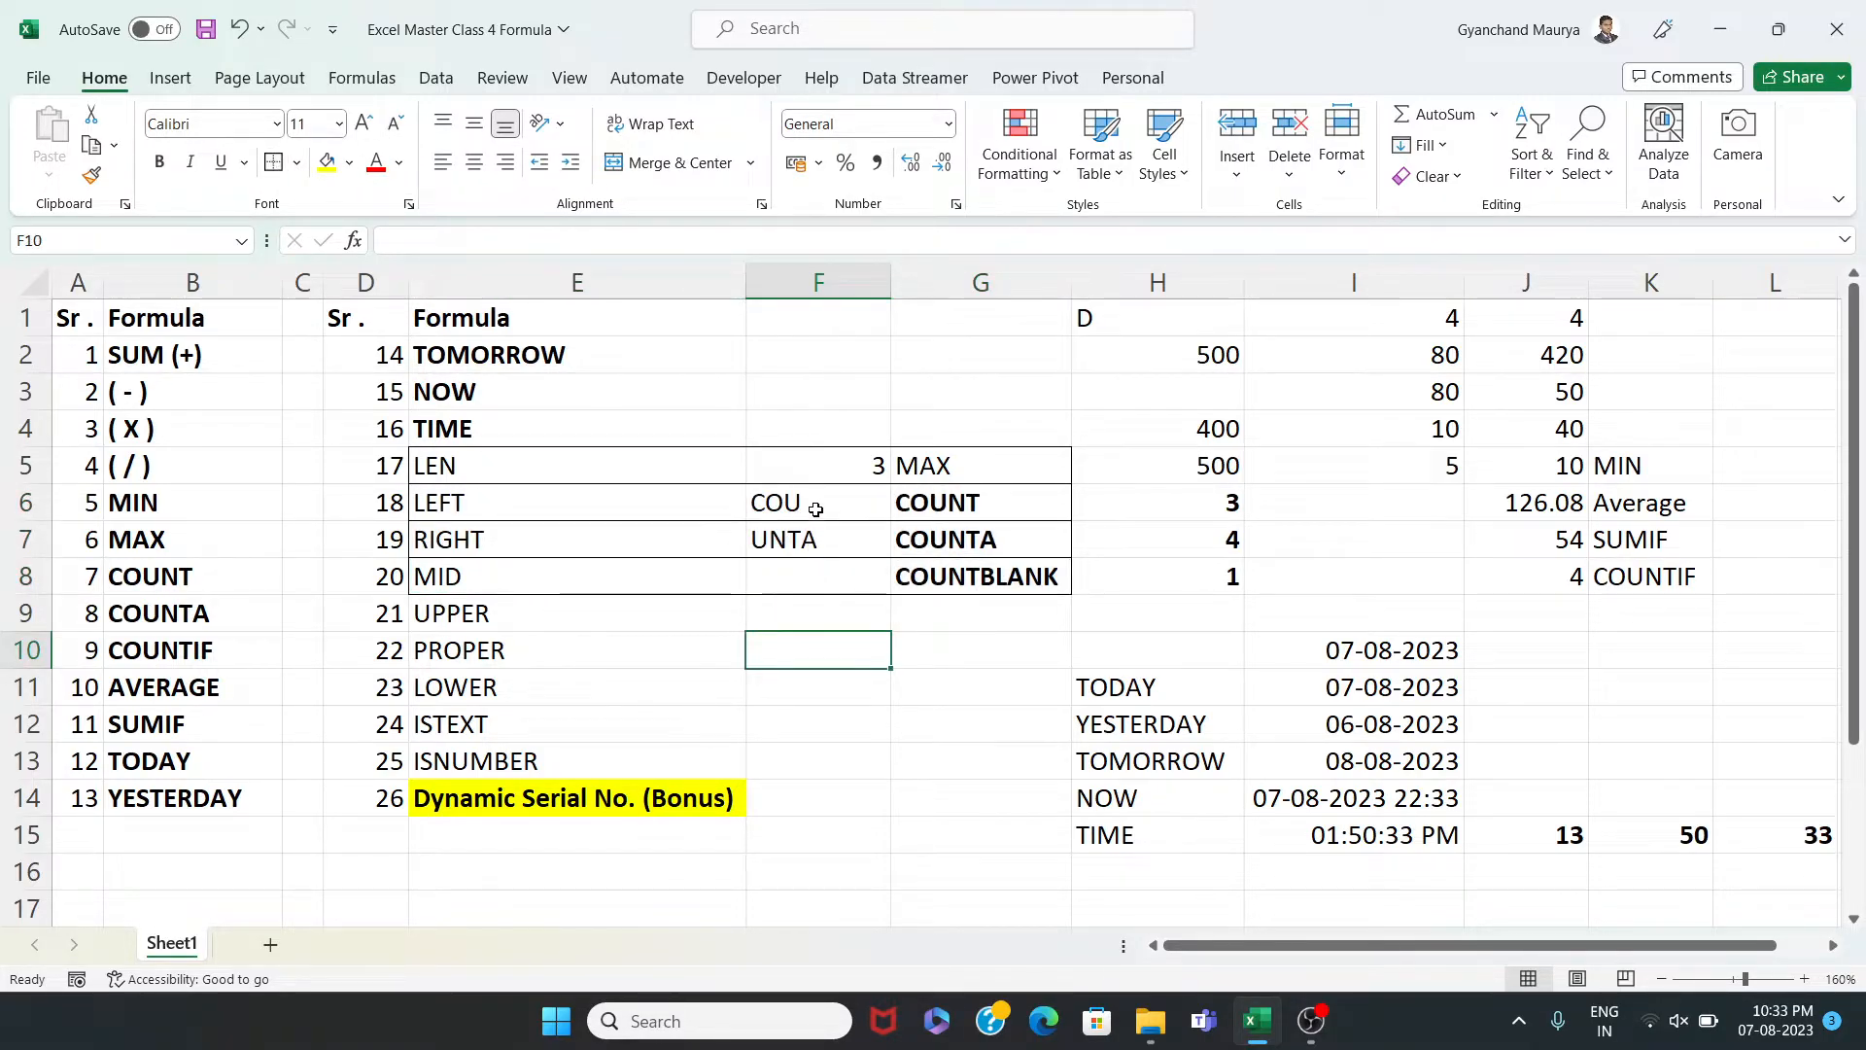
Remove bold from the sample words in G6:G8 and make F2:F16 bold
drag(957, 503, 955, 568)
key(ctrl+b)
drag(820, 354, 795, 858)
key(ctrl+b)
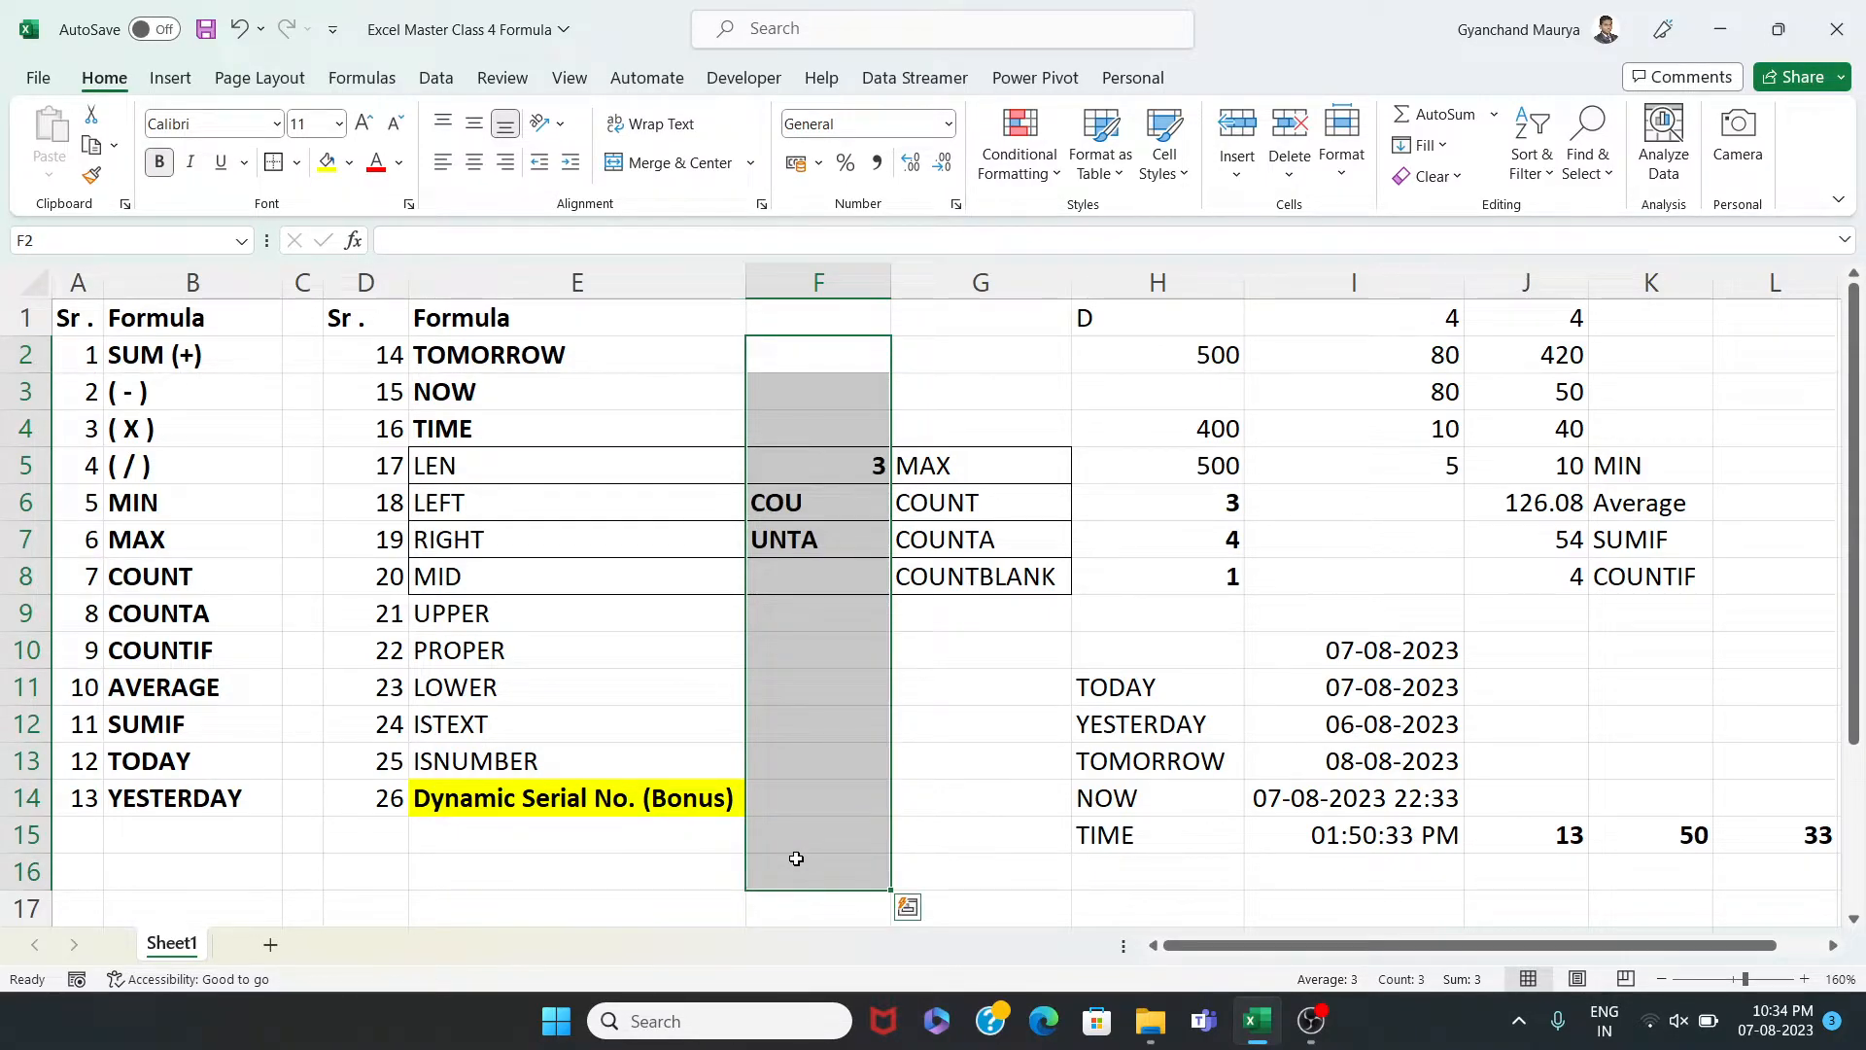
click(827, 702)
Enter the heading Formula in F2, above the formula results
click(823, 351)
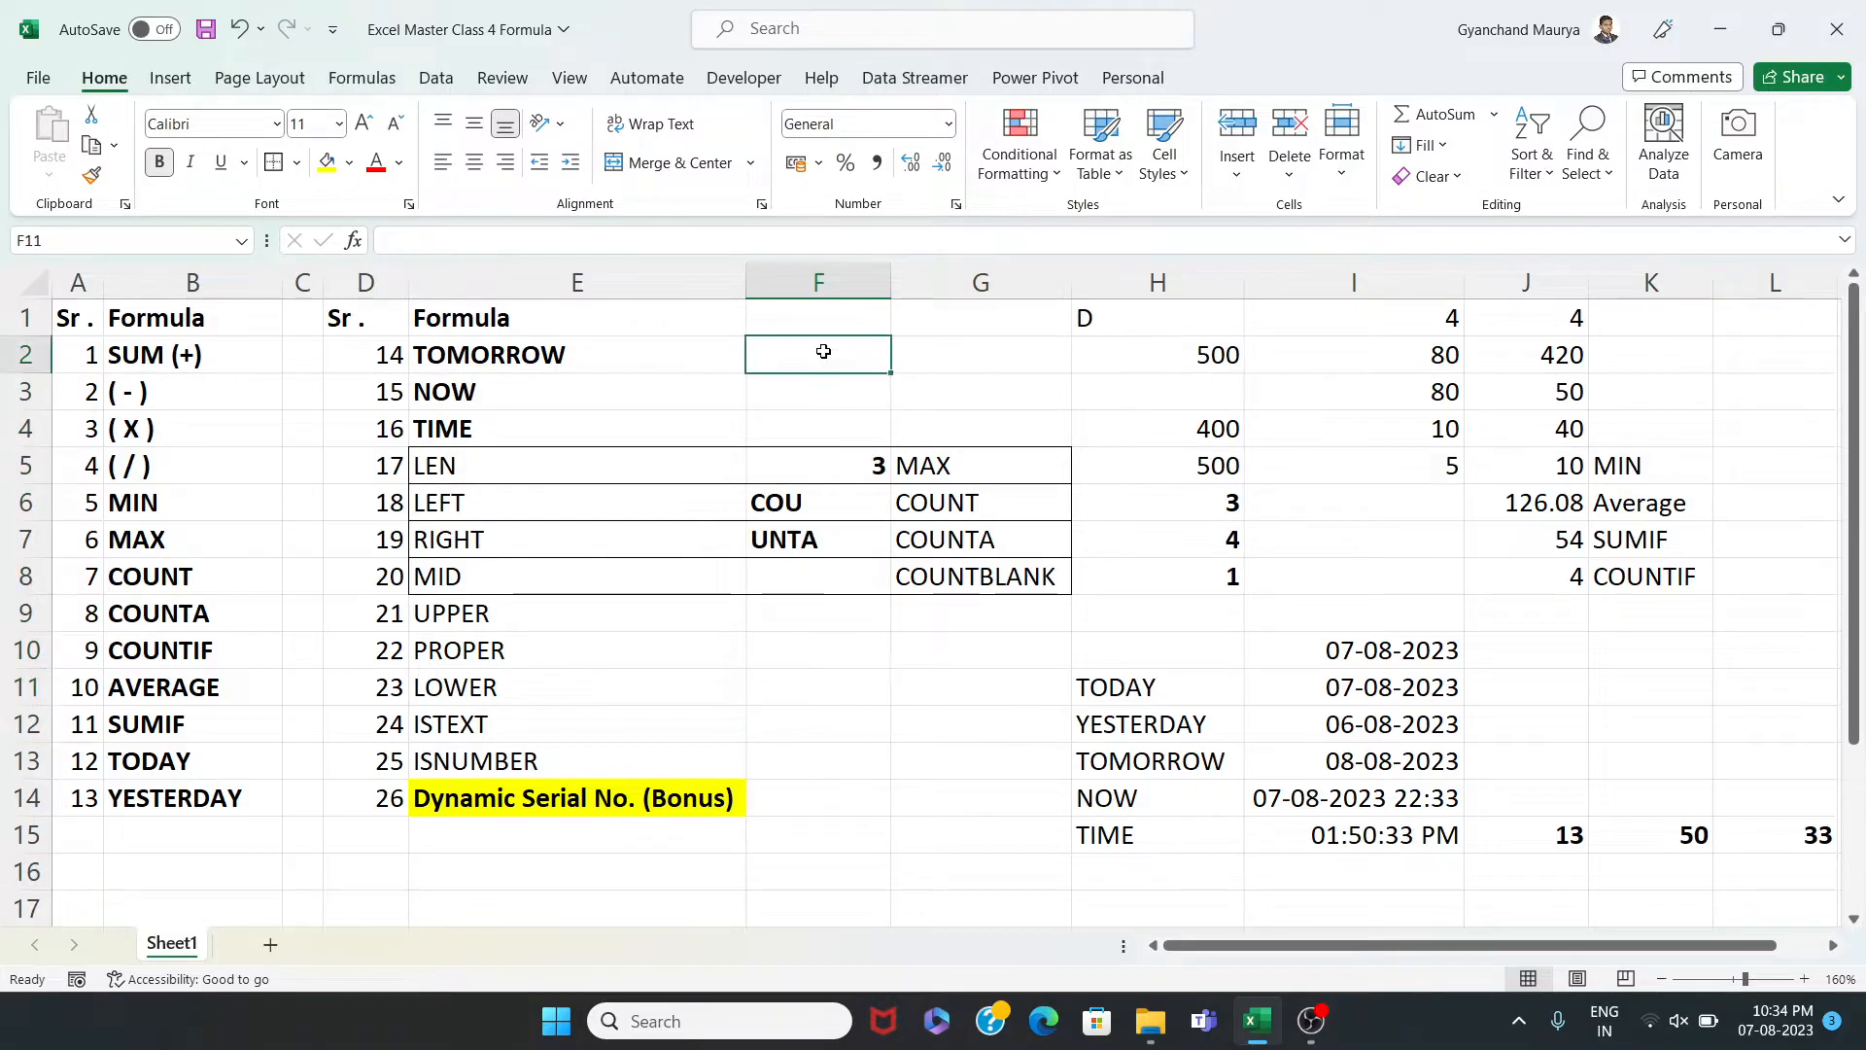
text(fORMULA)
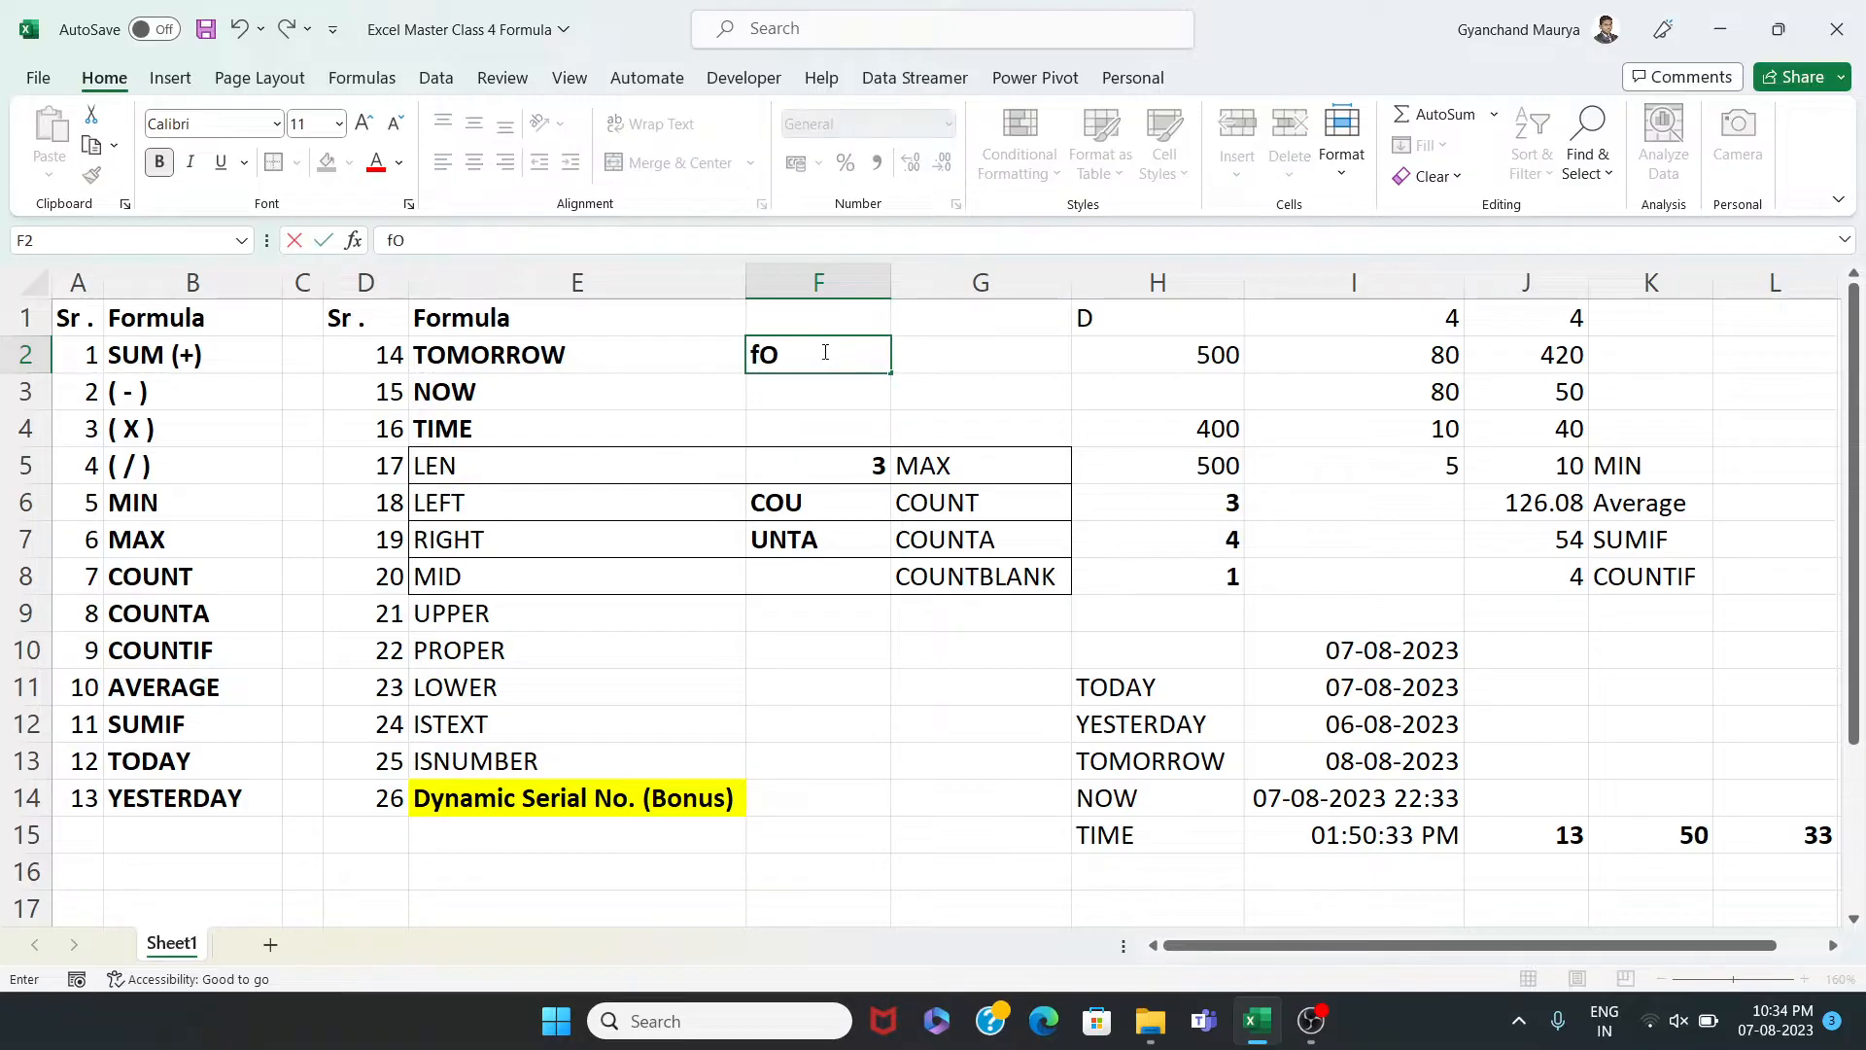
key(Return)
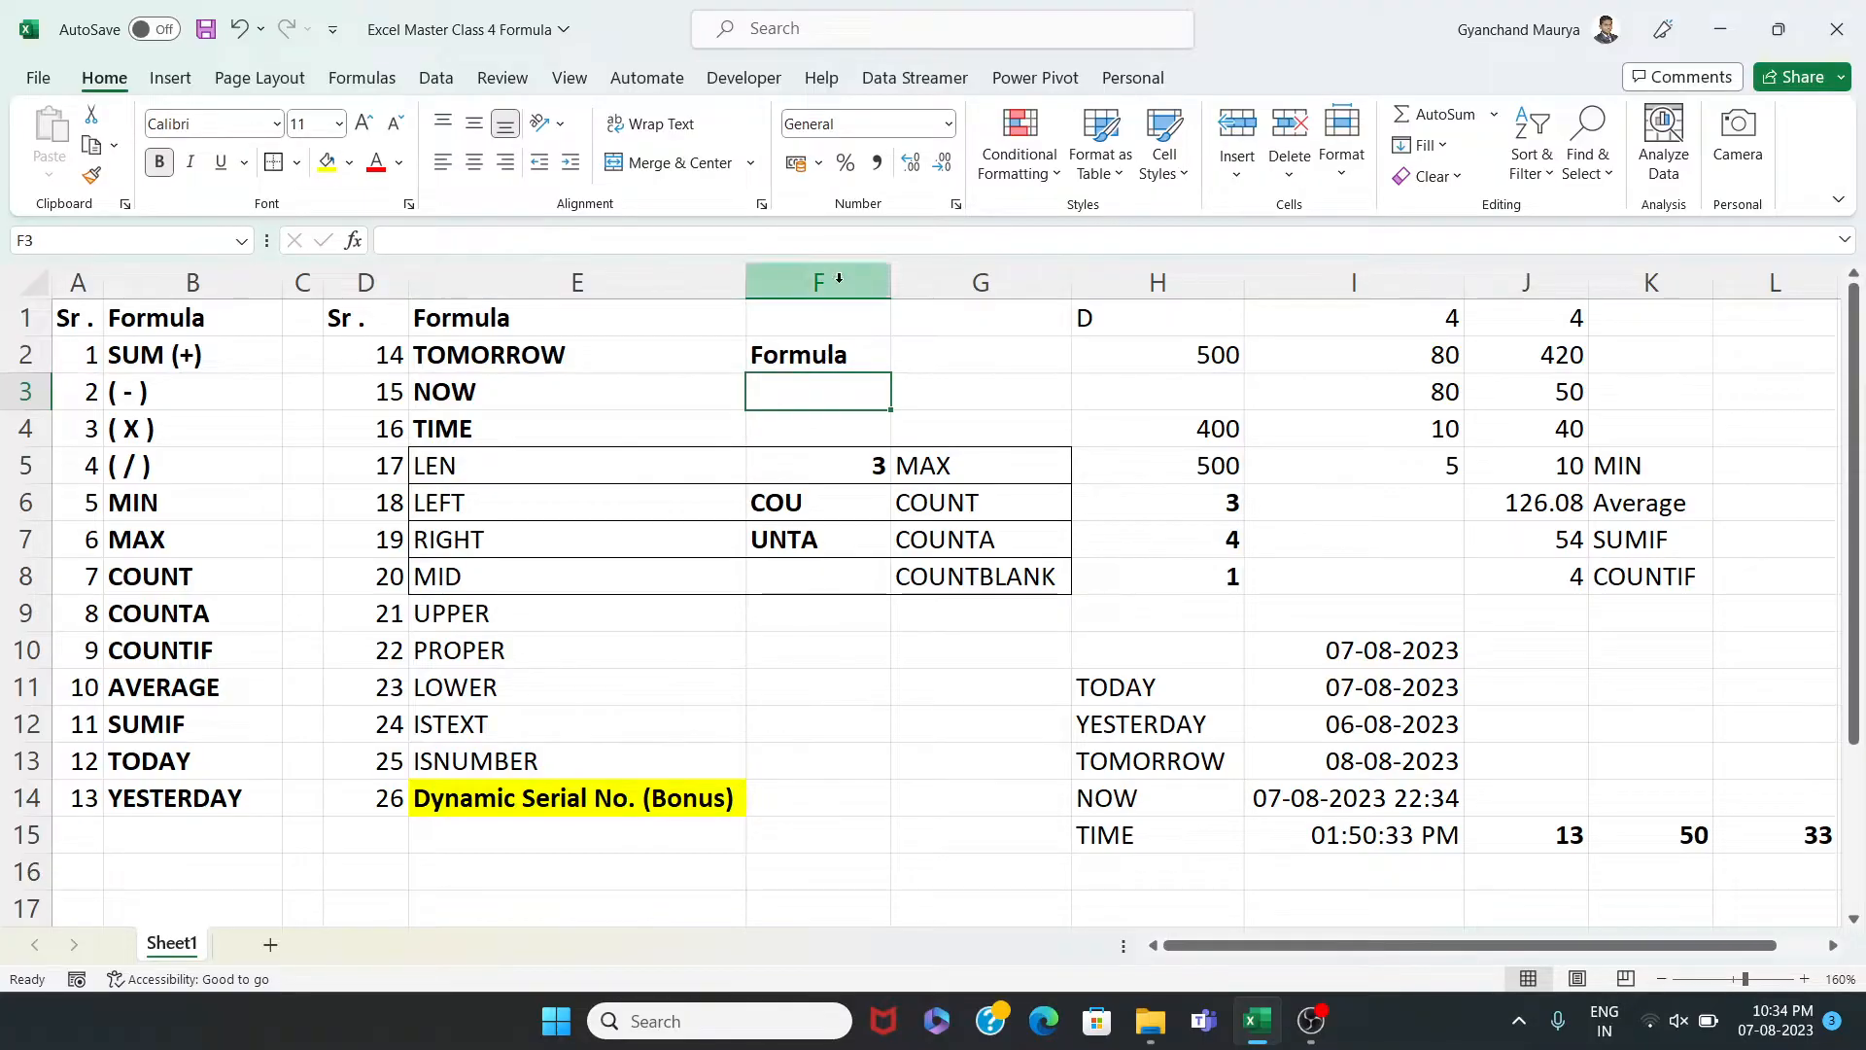
Fill the whole of column F with yellow
click(838, 280)
click(326, 161)
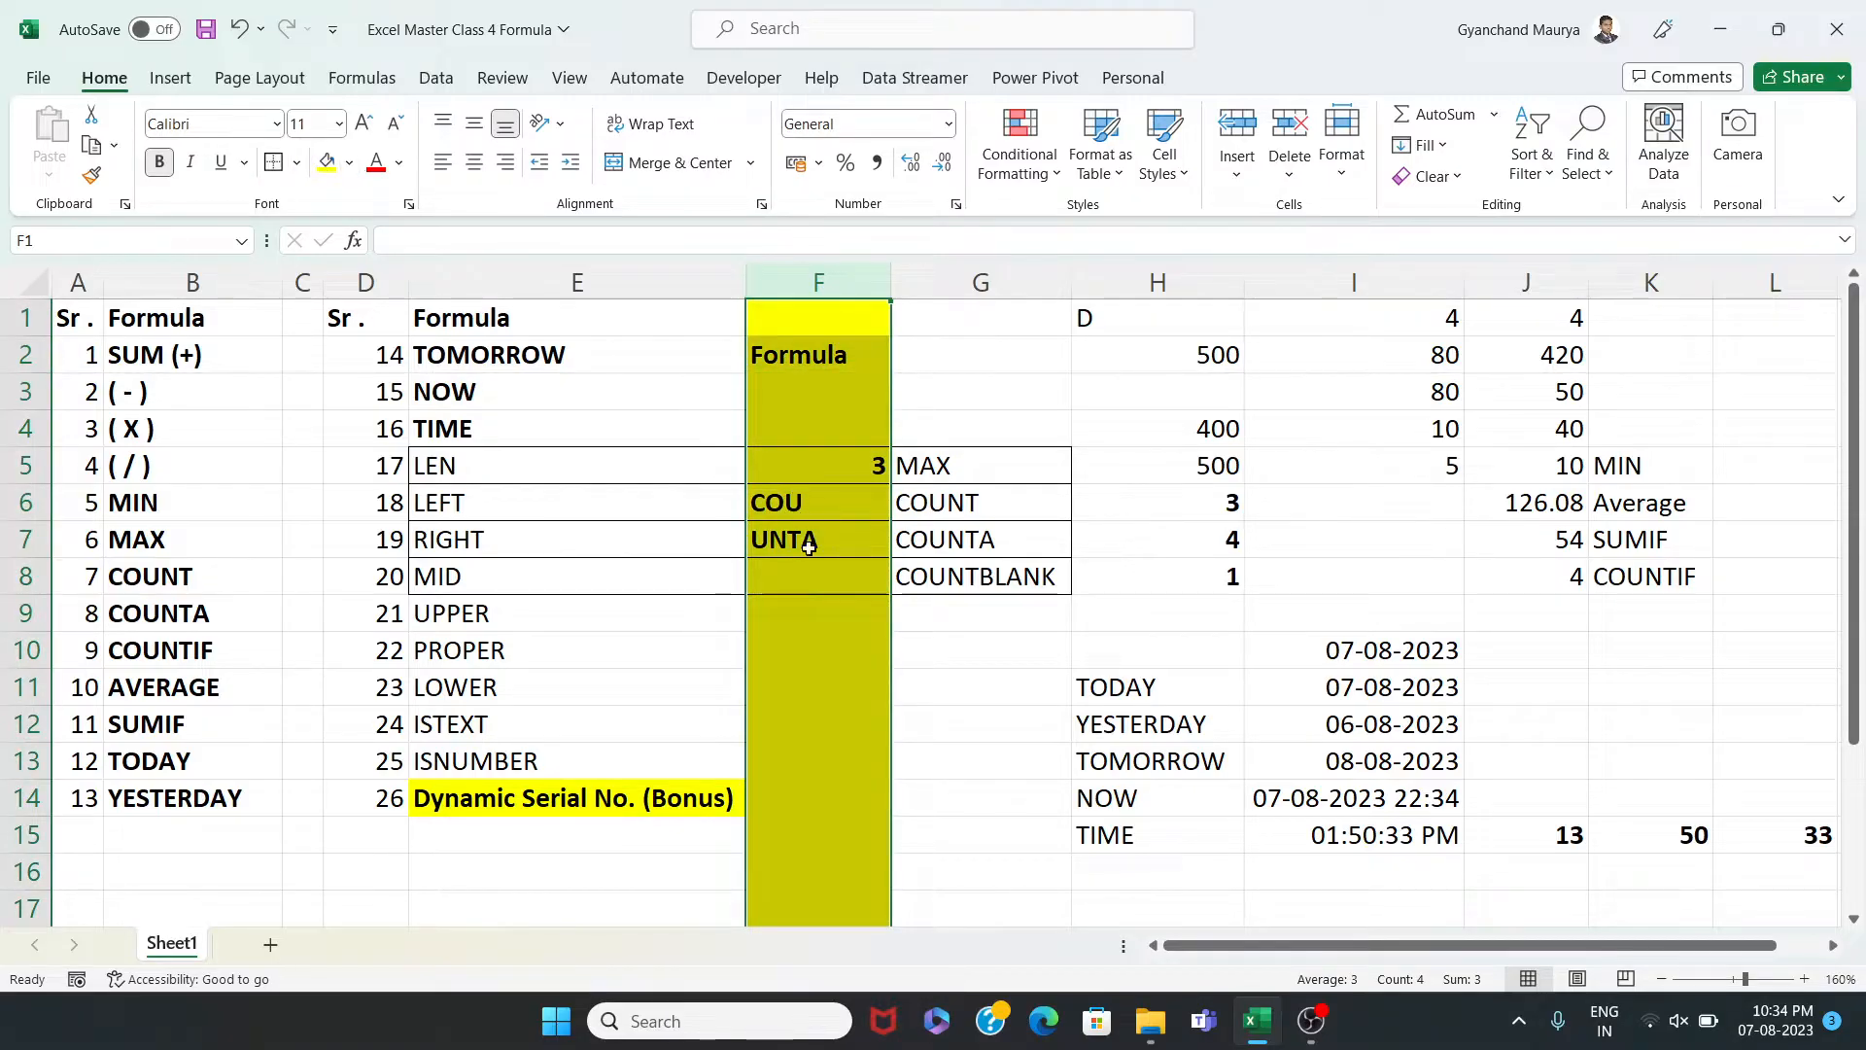
click(831, 638)
Enter =MID(G8,3,7) in F8 to extract seven characters of COUNTBLANK starting from the third
click(839, 586)
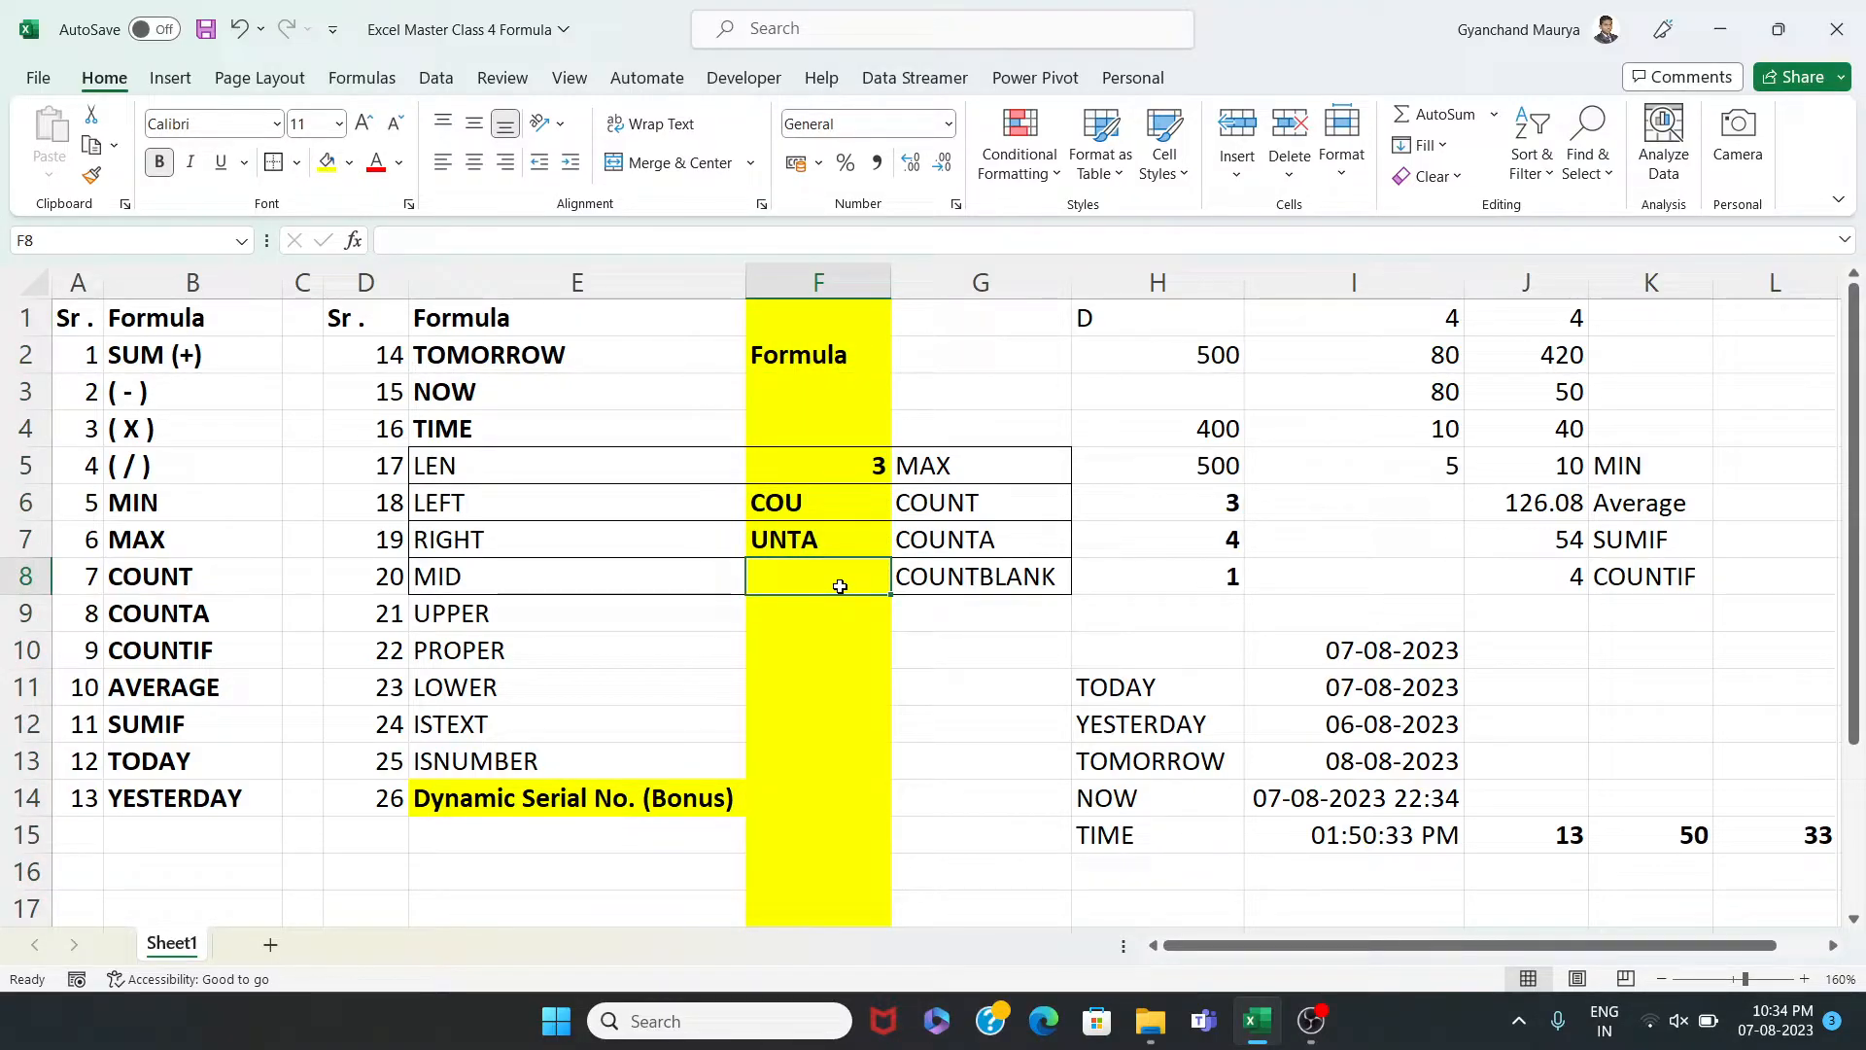
text(=mid)
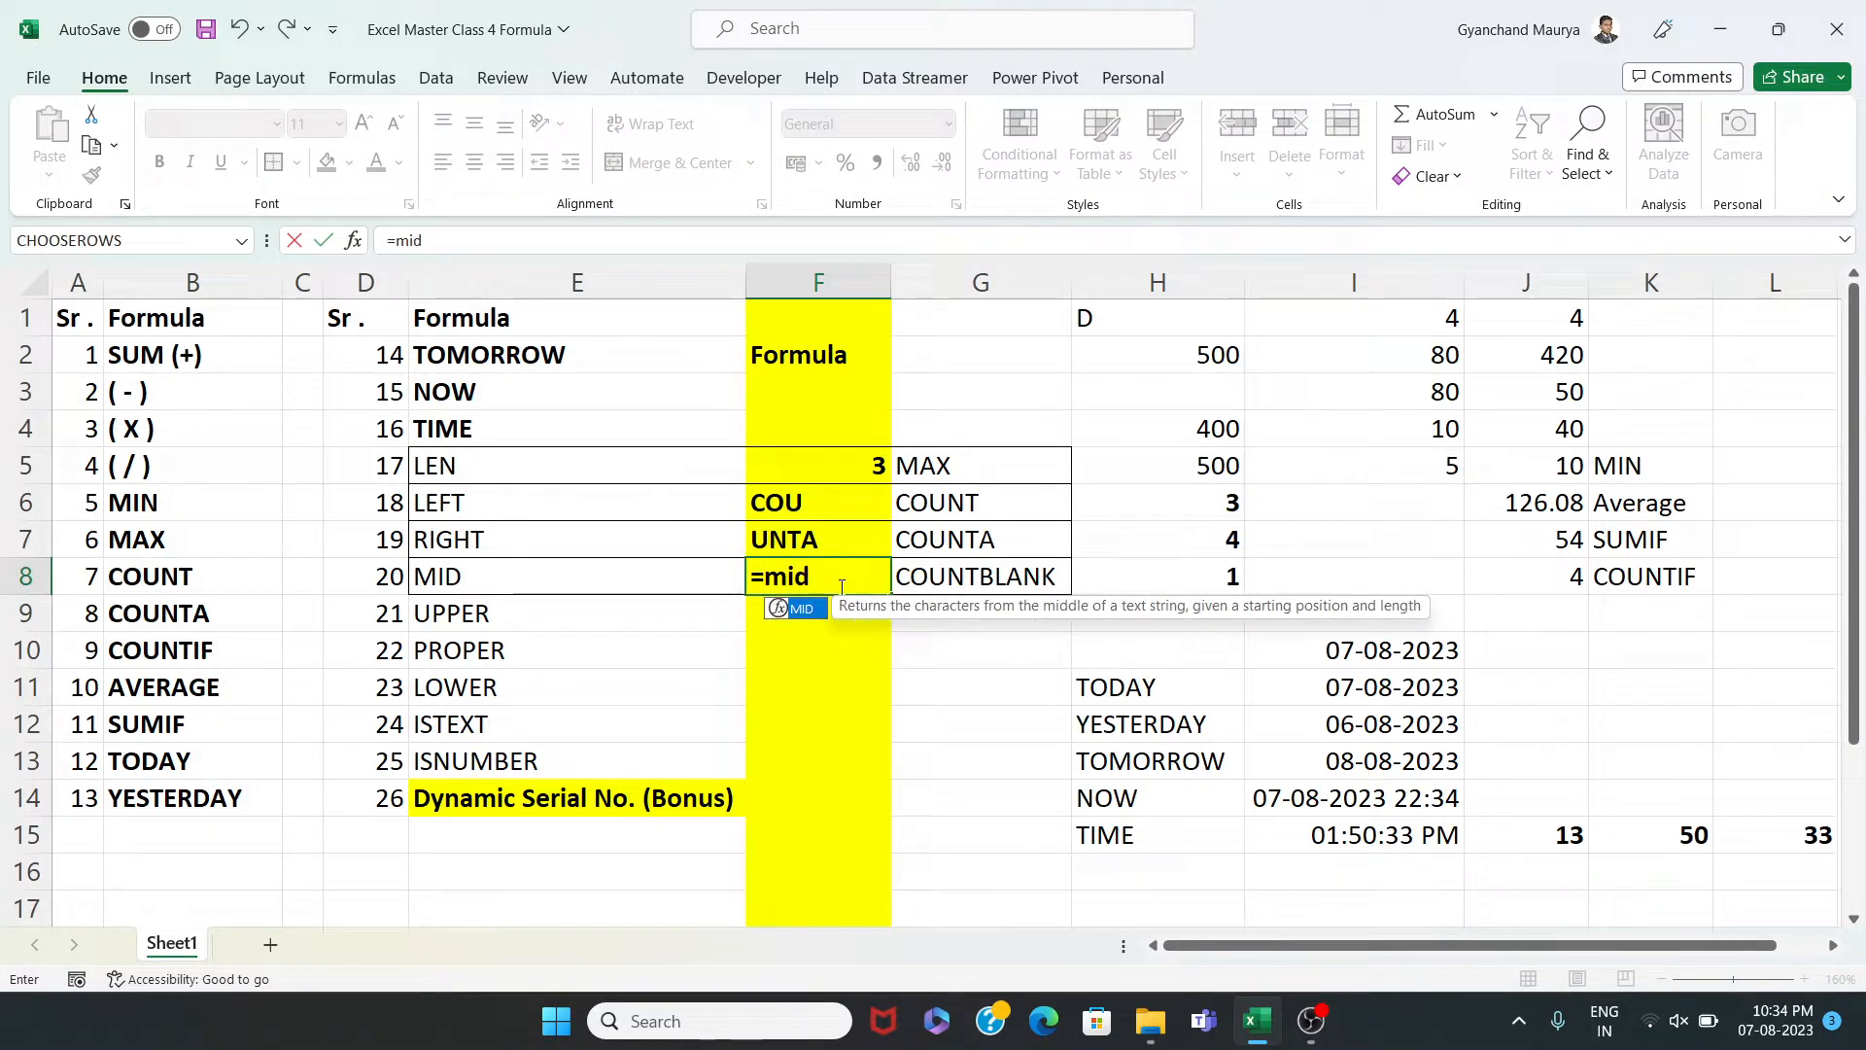
key(Tab)
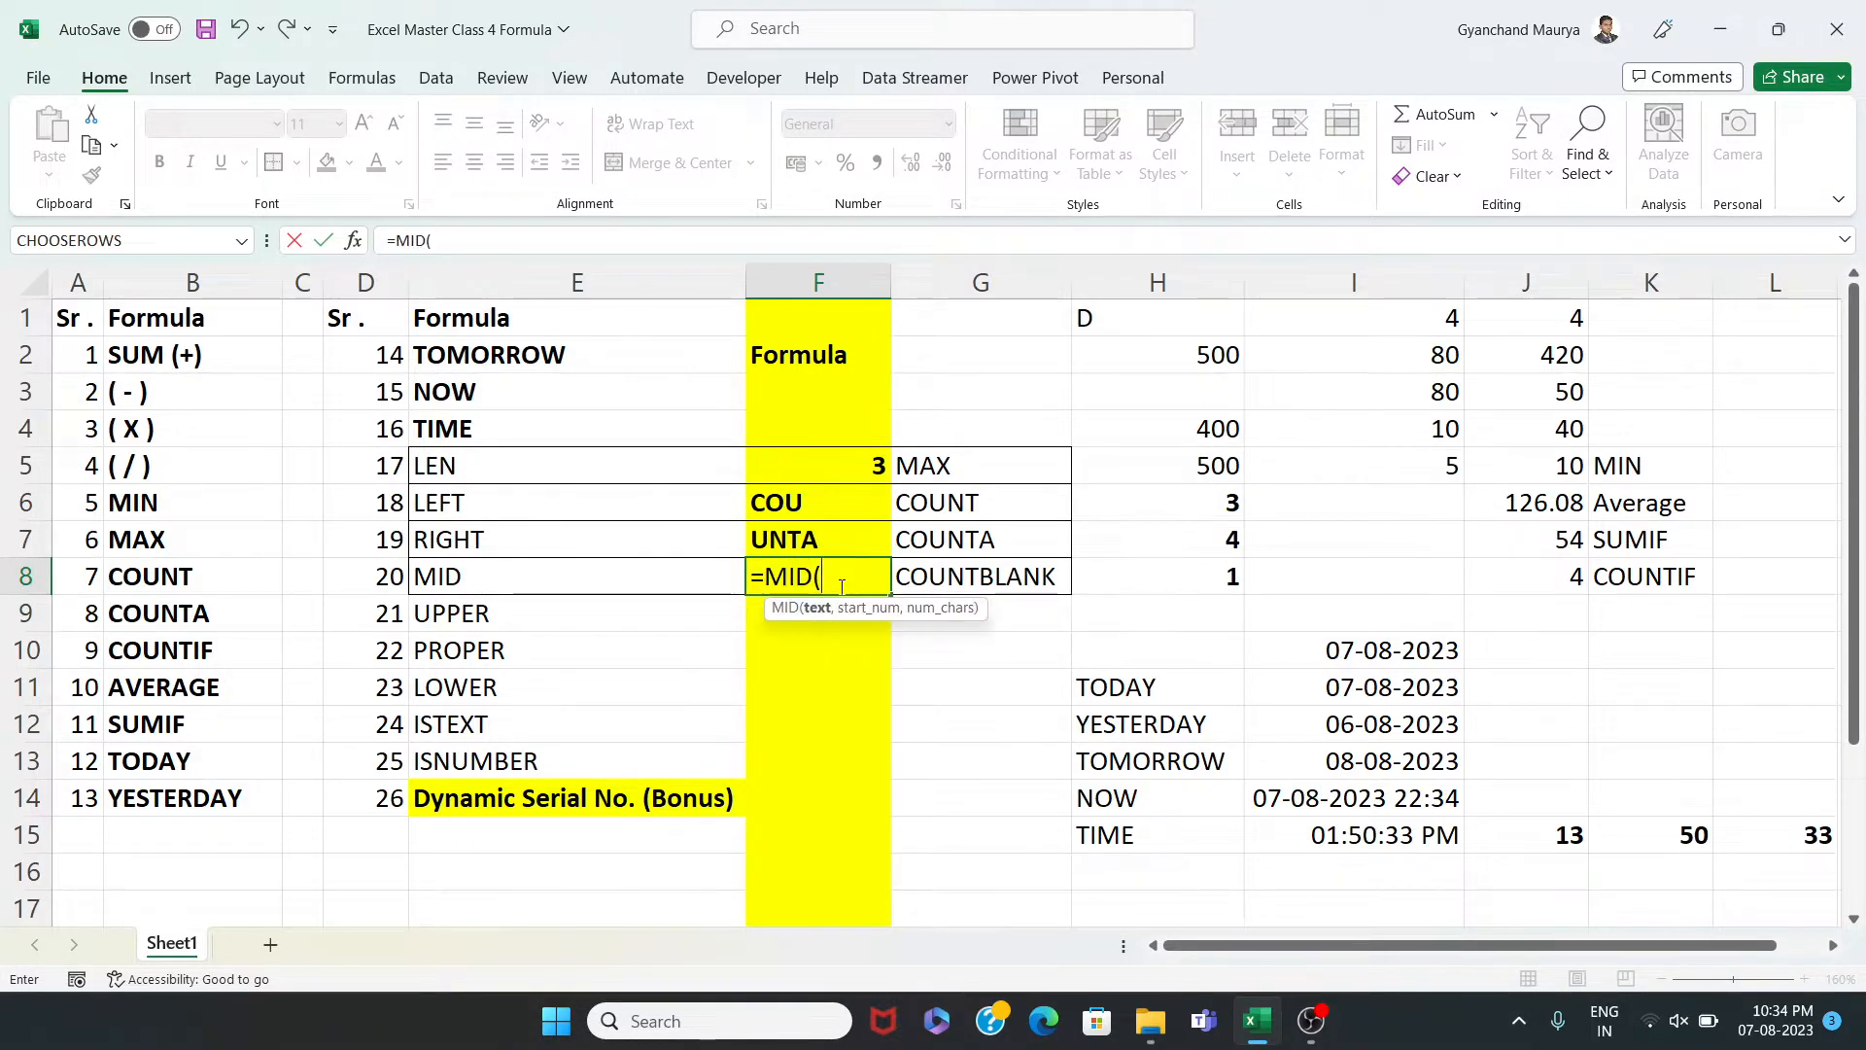
click(992, 576)
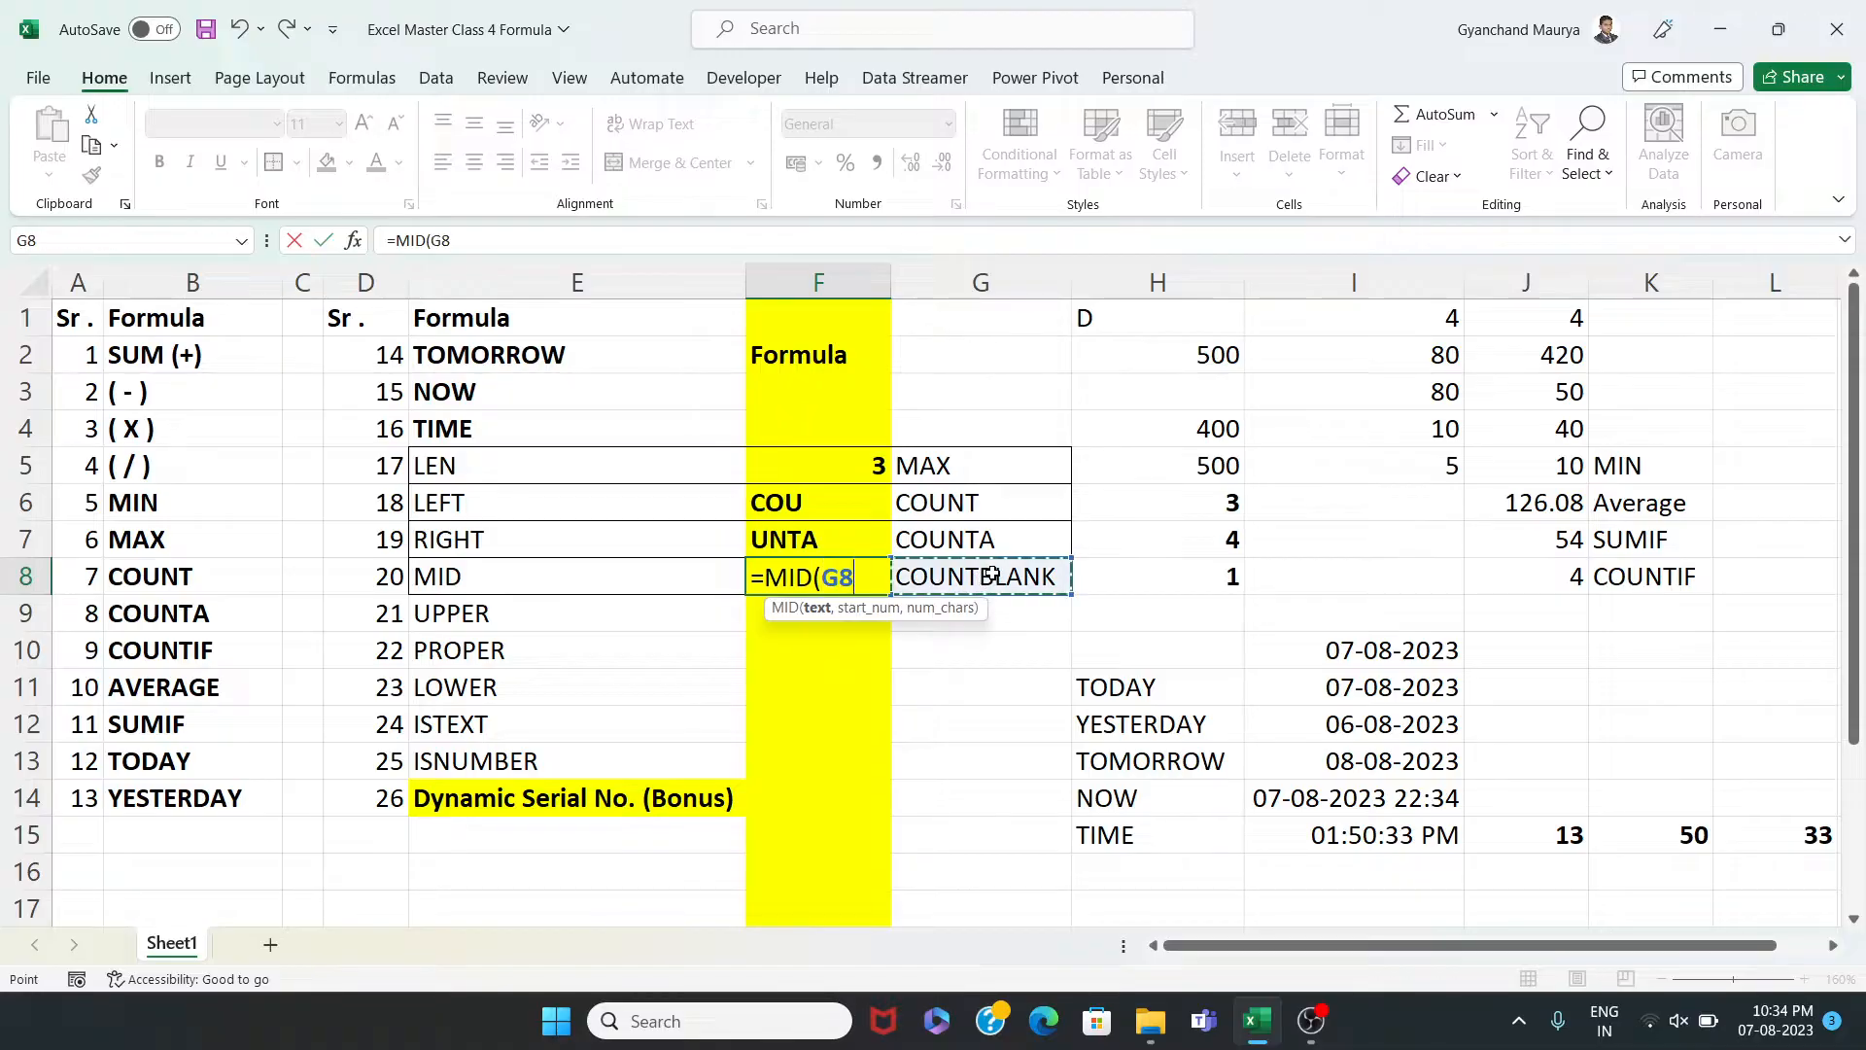
text(,)
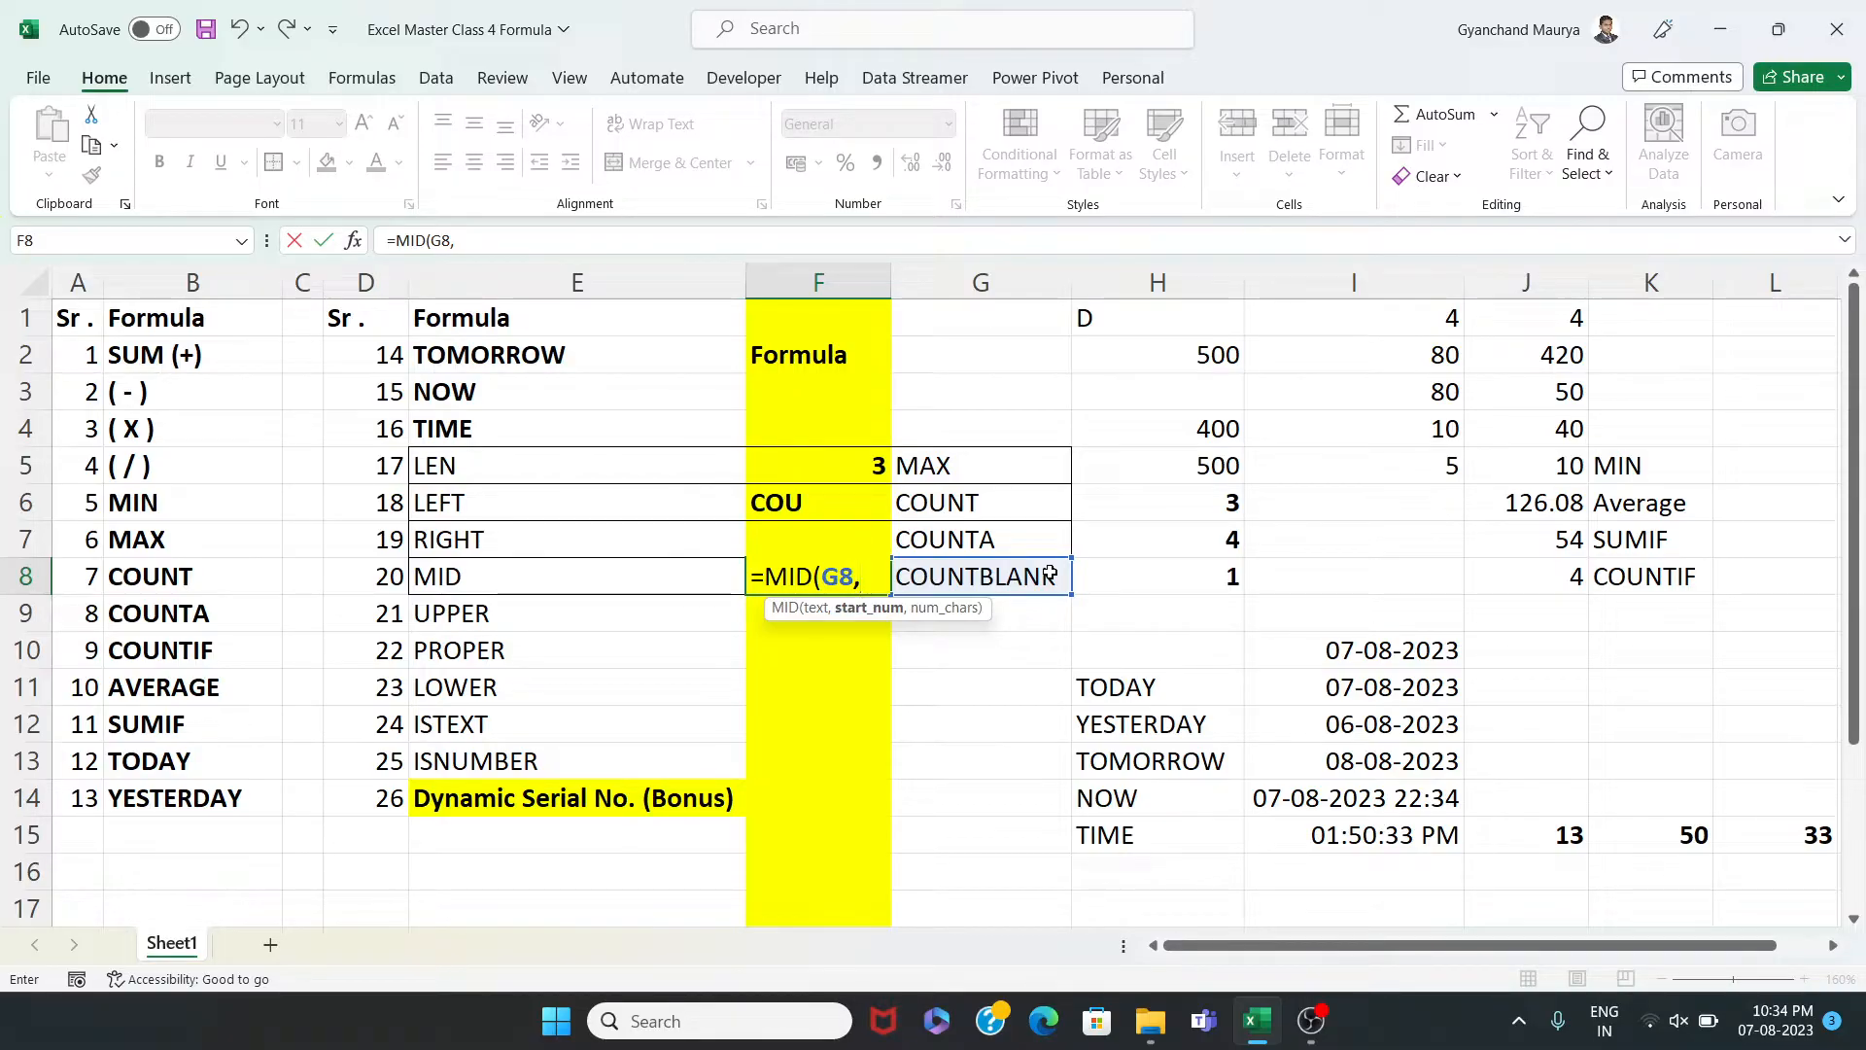
text(3)
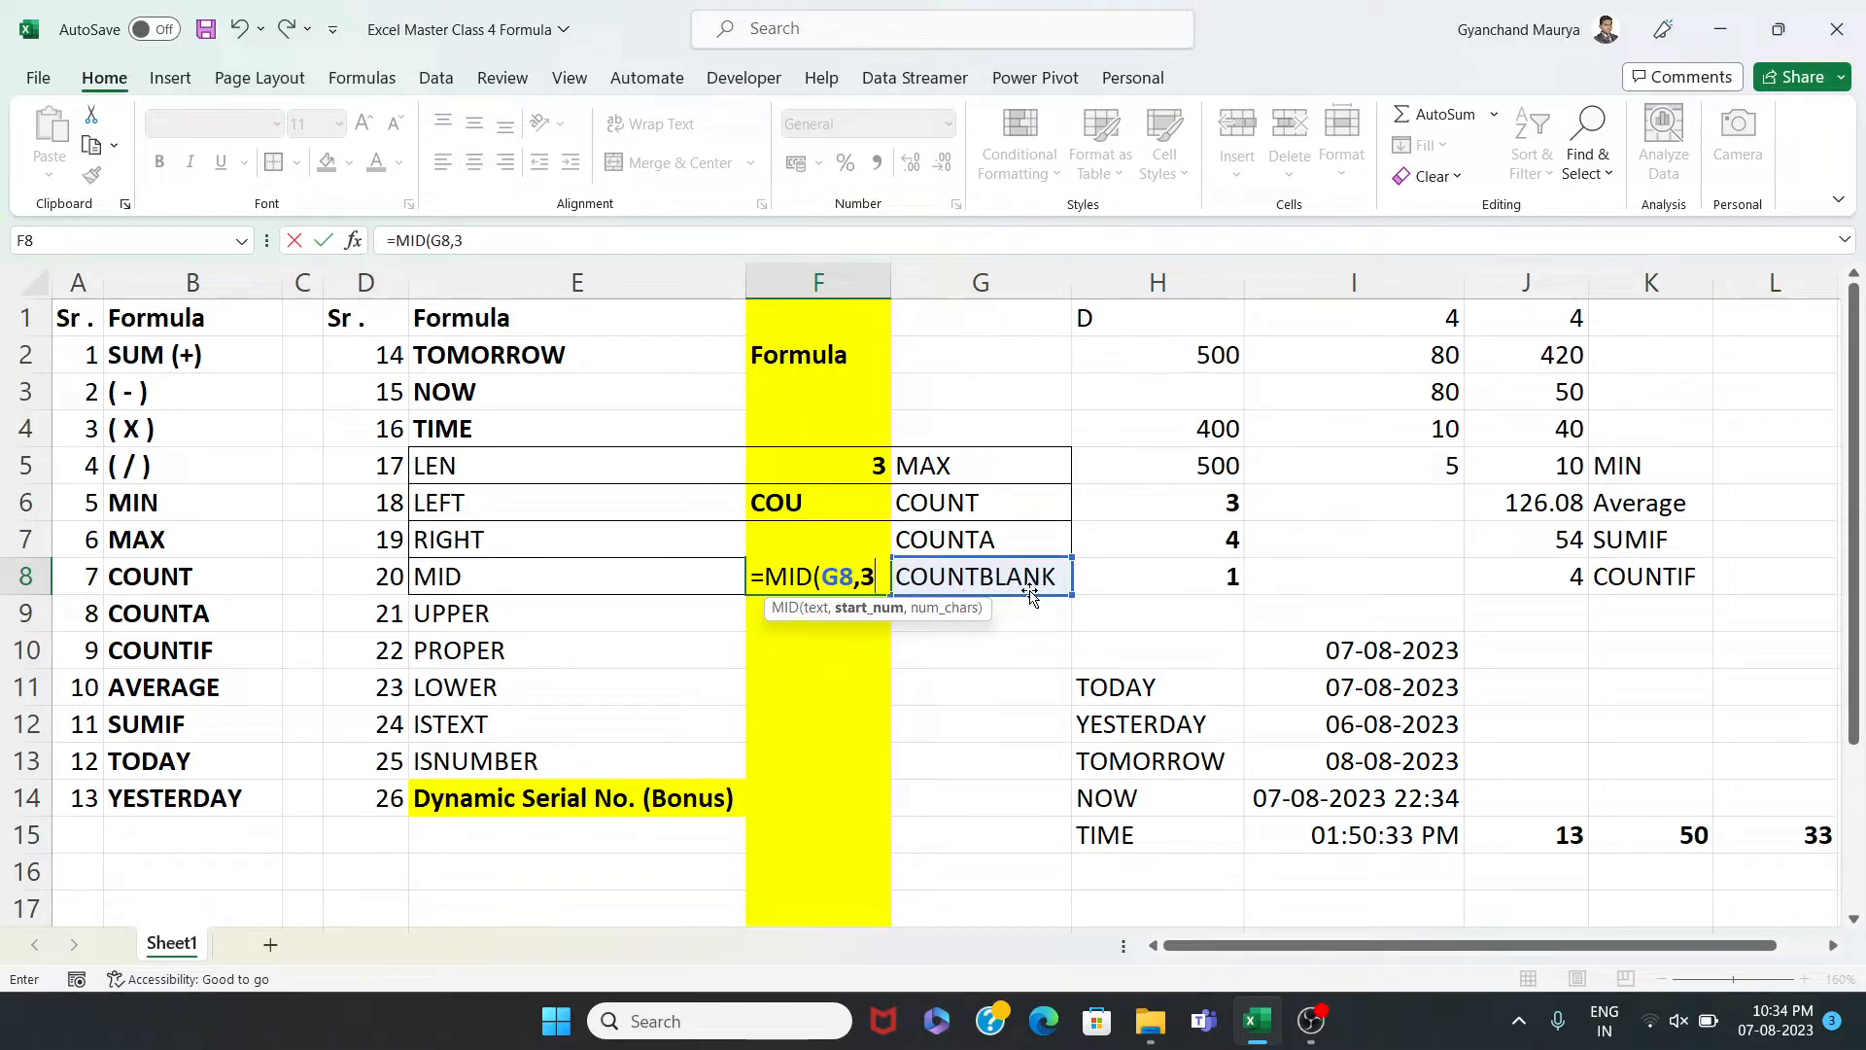
text(,7))
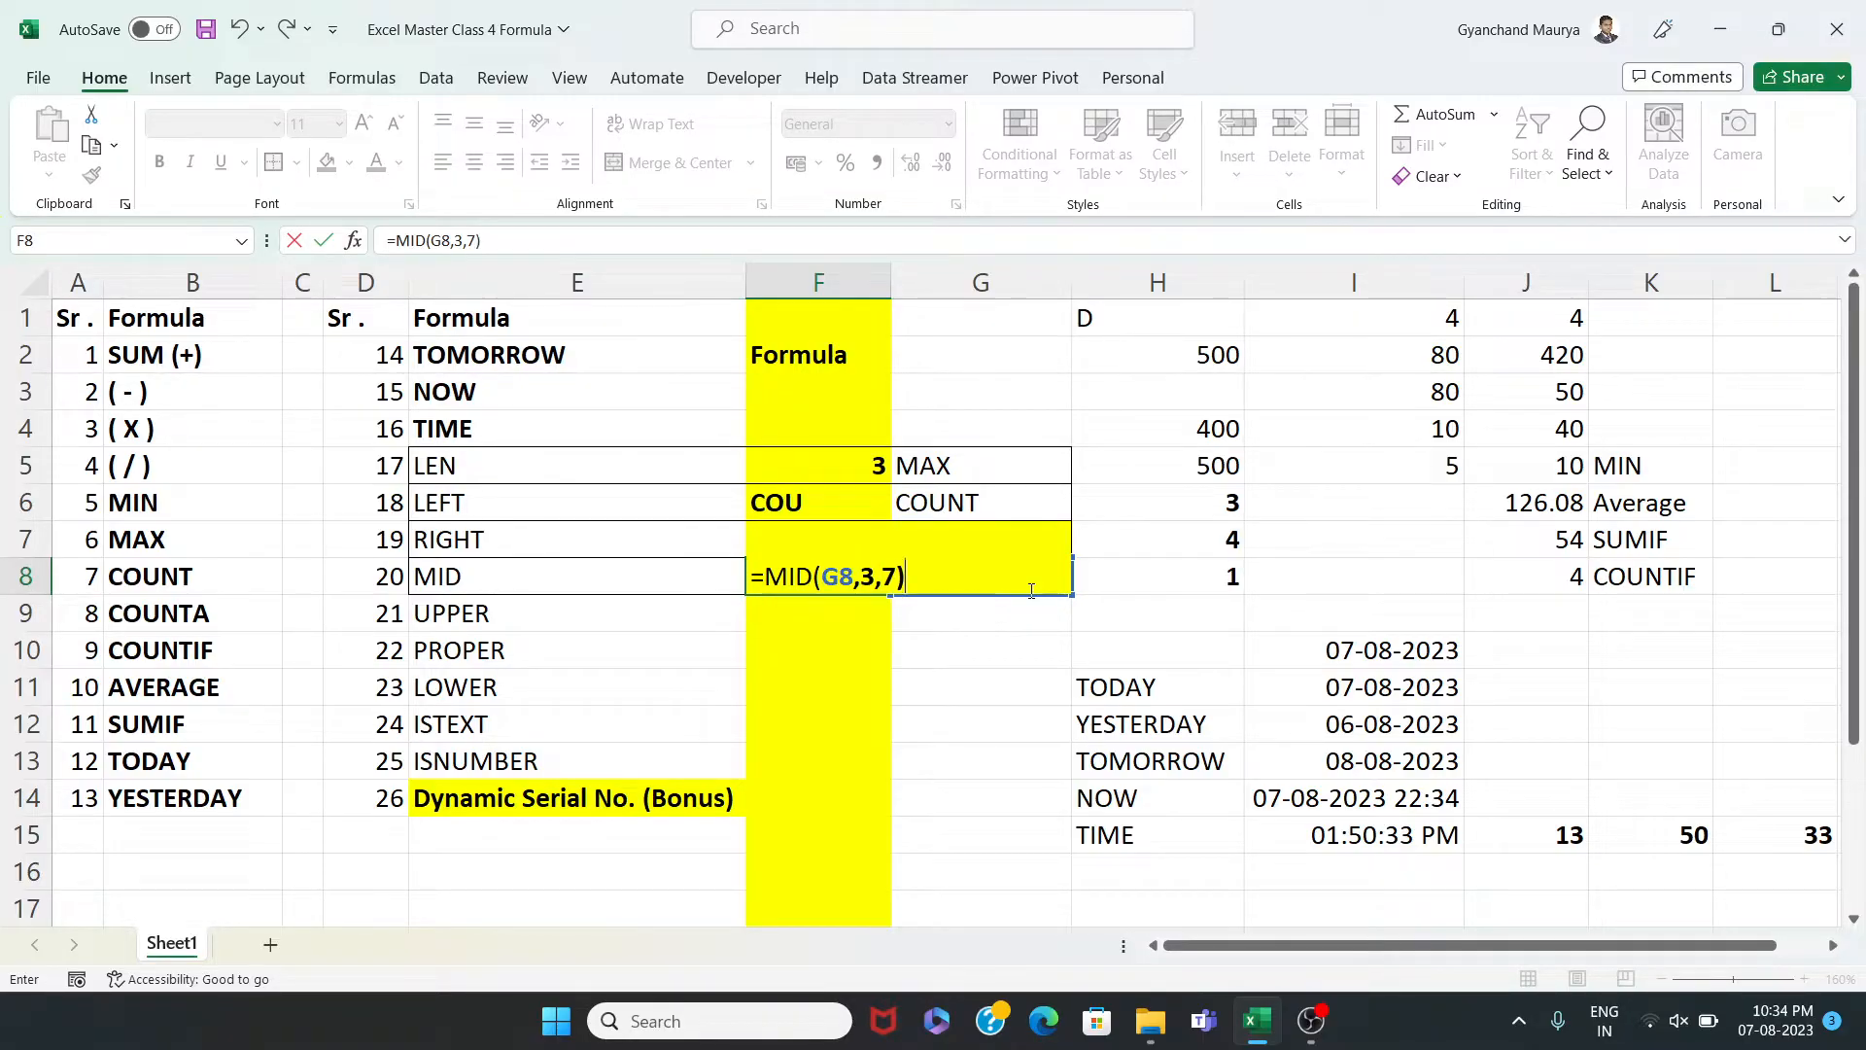
key(Return)
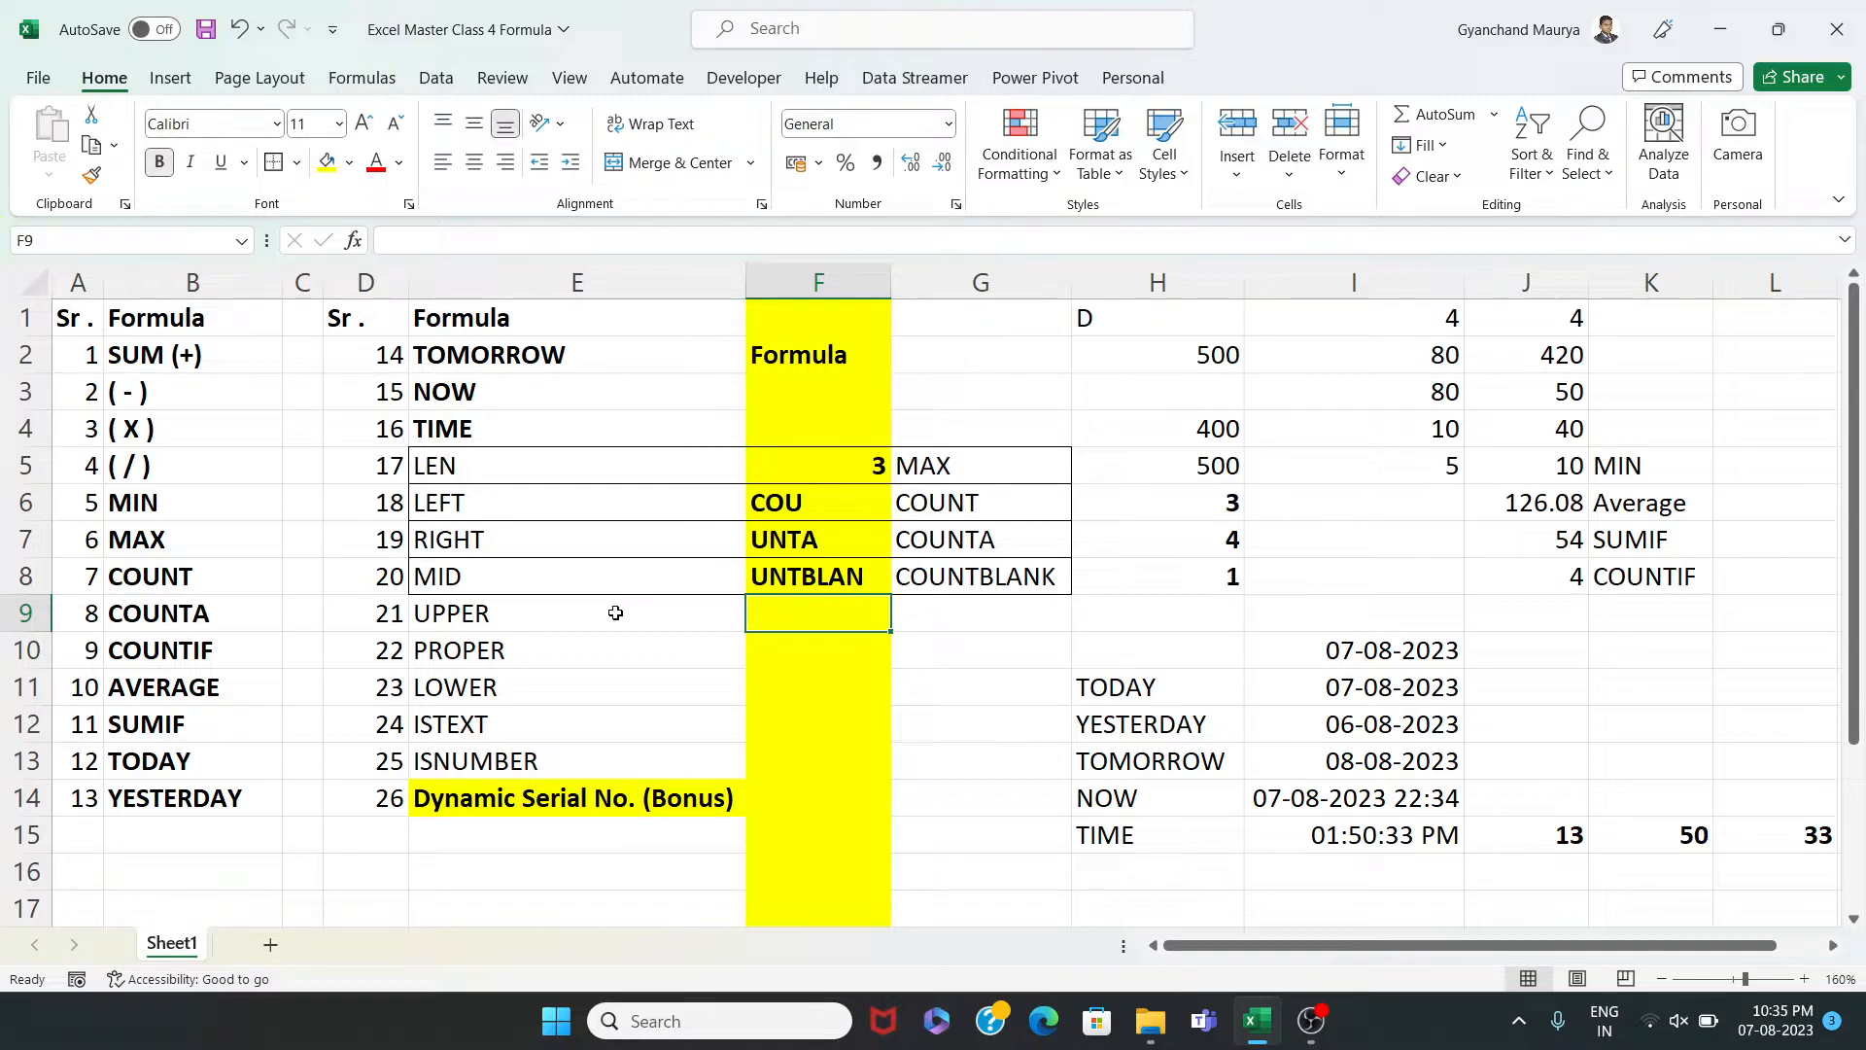
Enter a person's first name in G9 as sample text for the UPPER example
drag(616, 612, 977, 609)
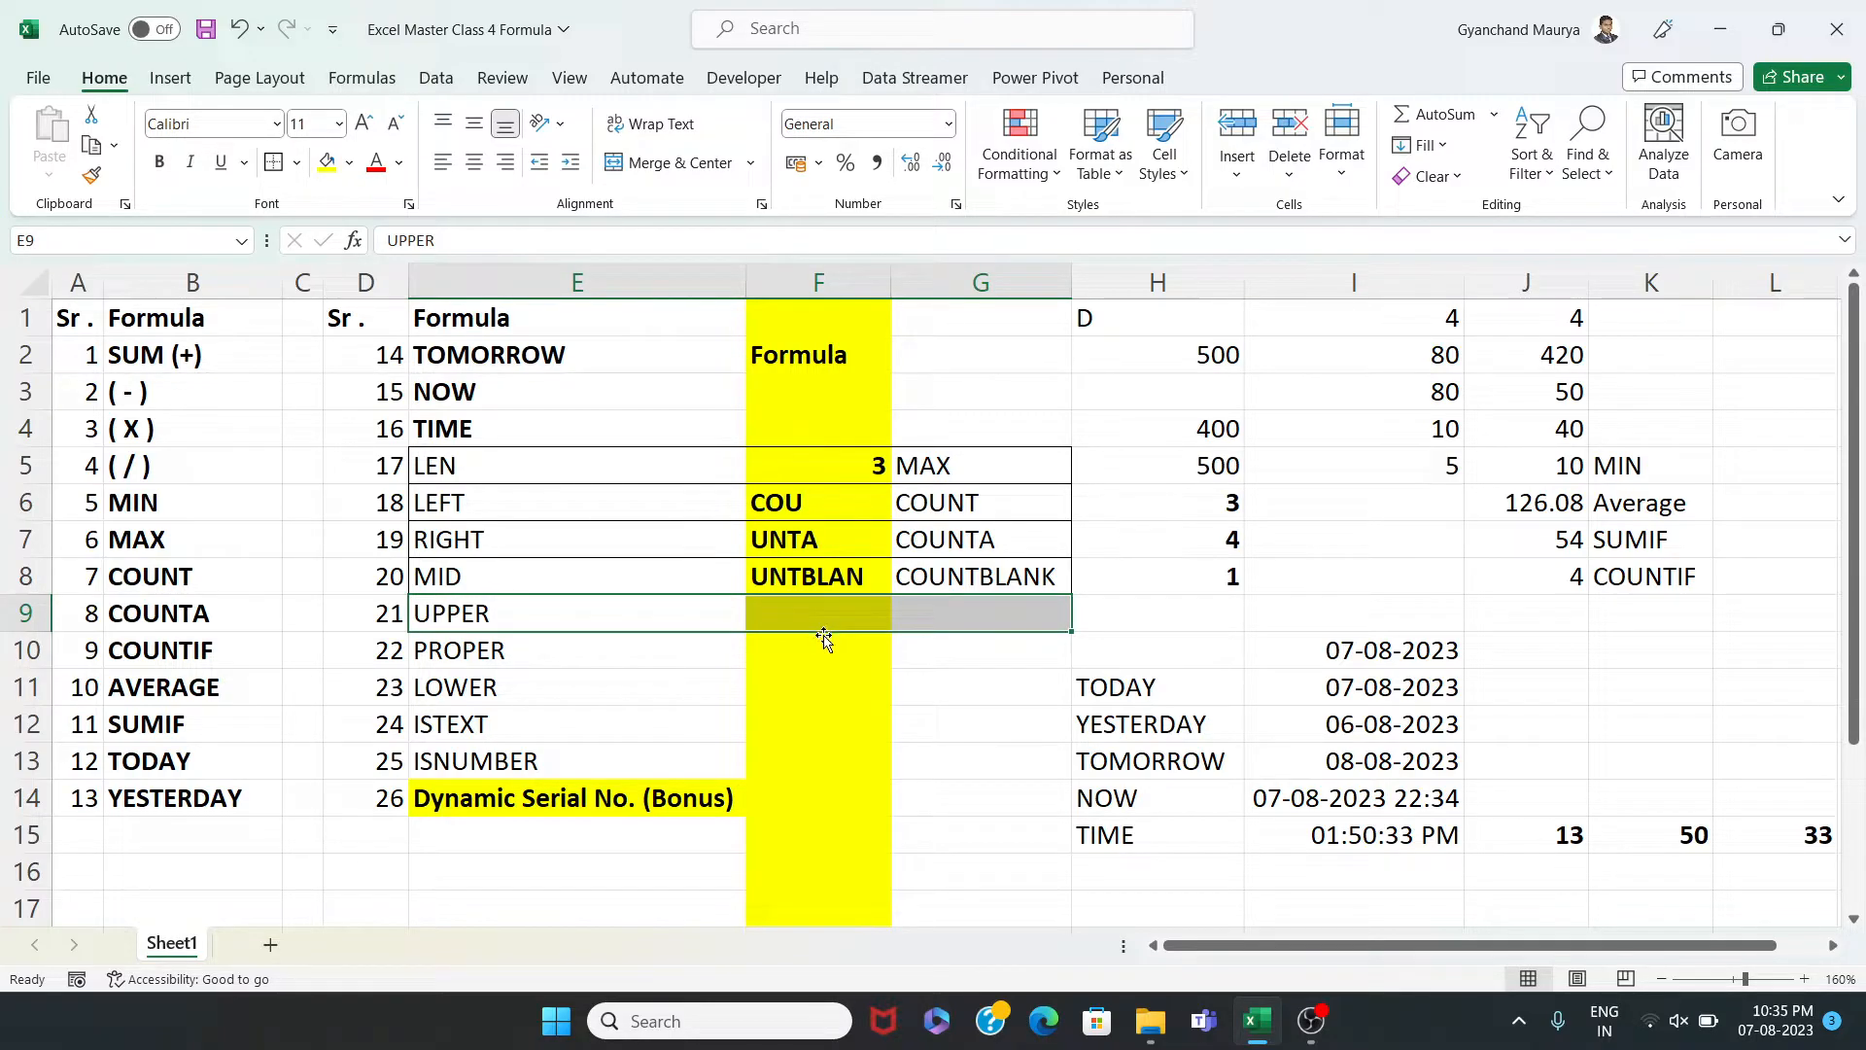
click(853, 607)
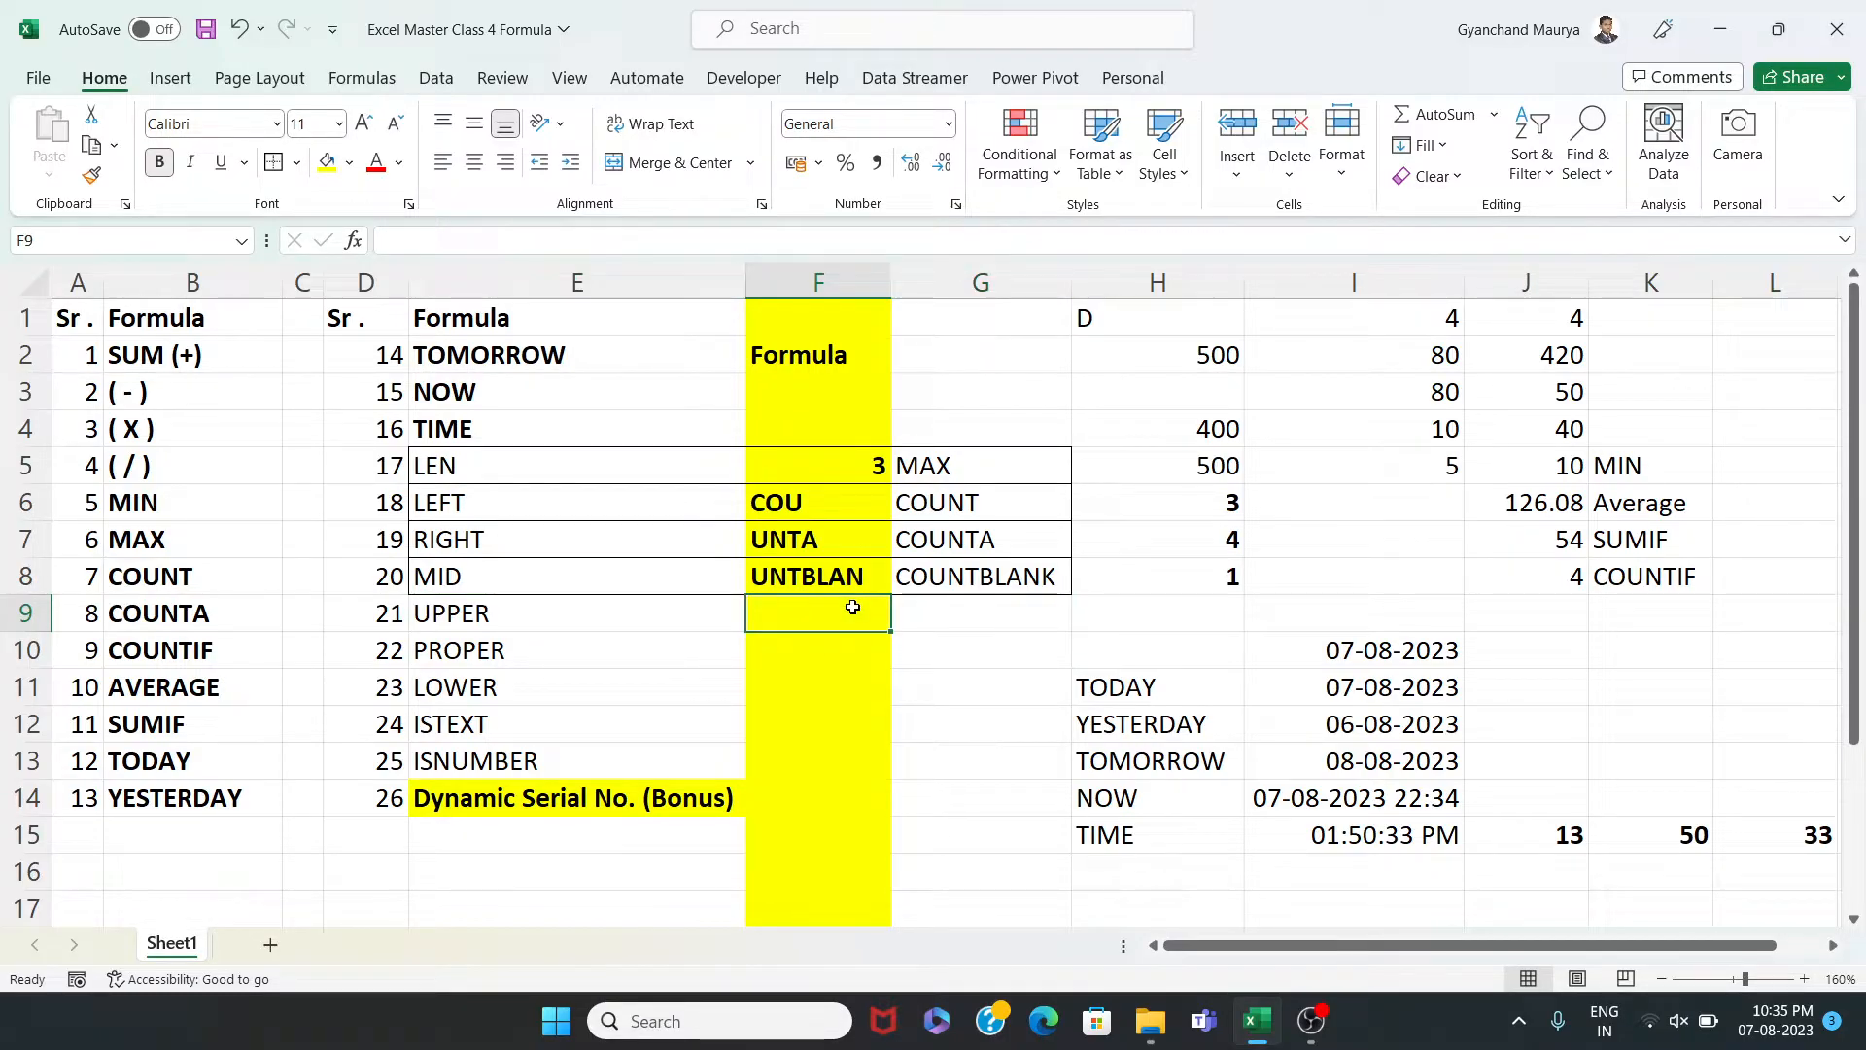
click(978, 617)
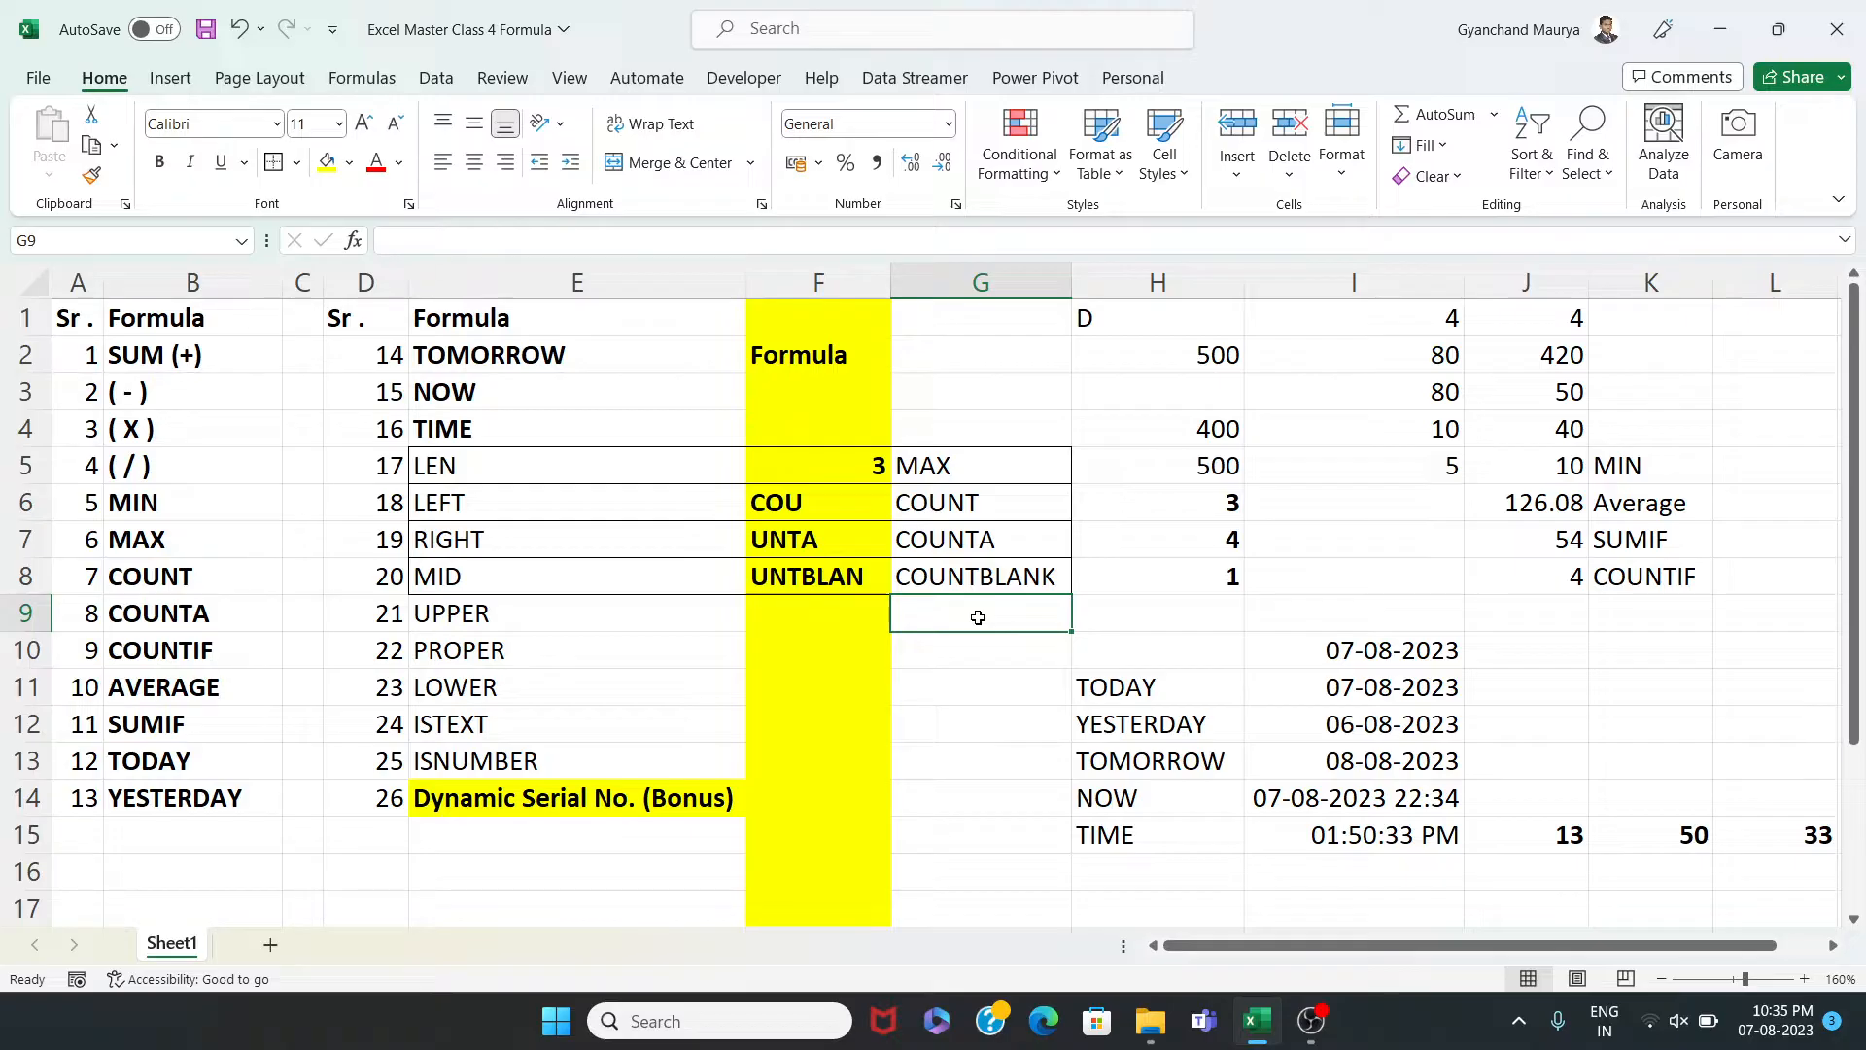
text(Shankar)
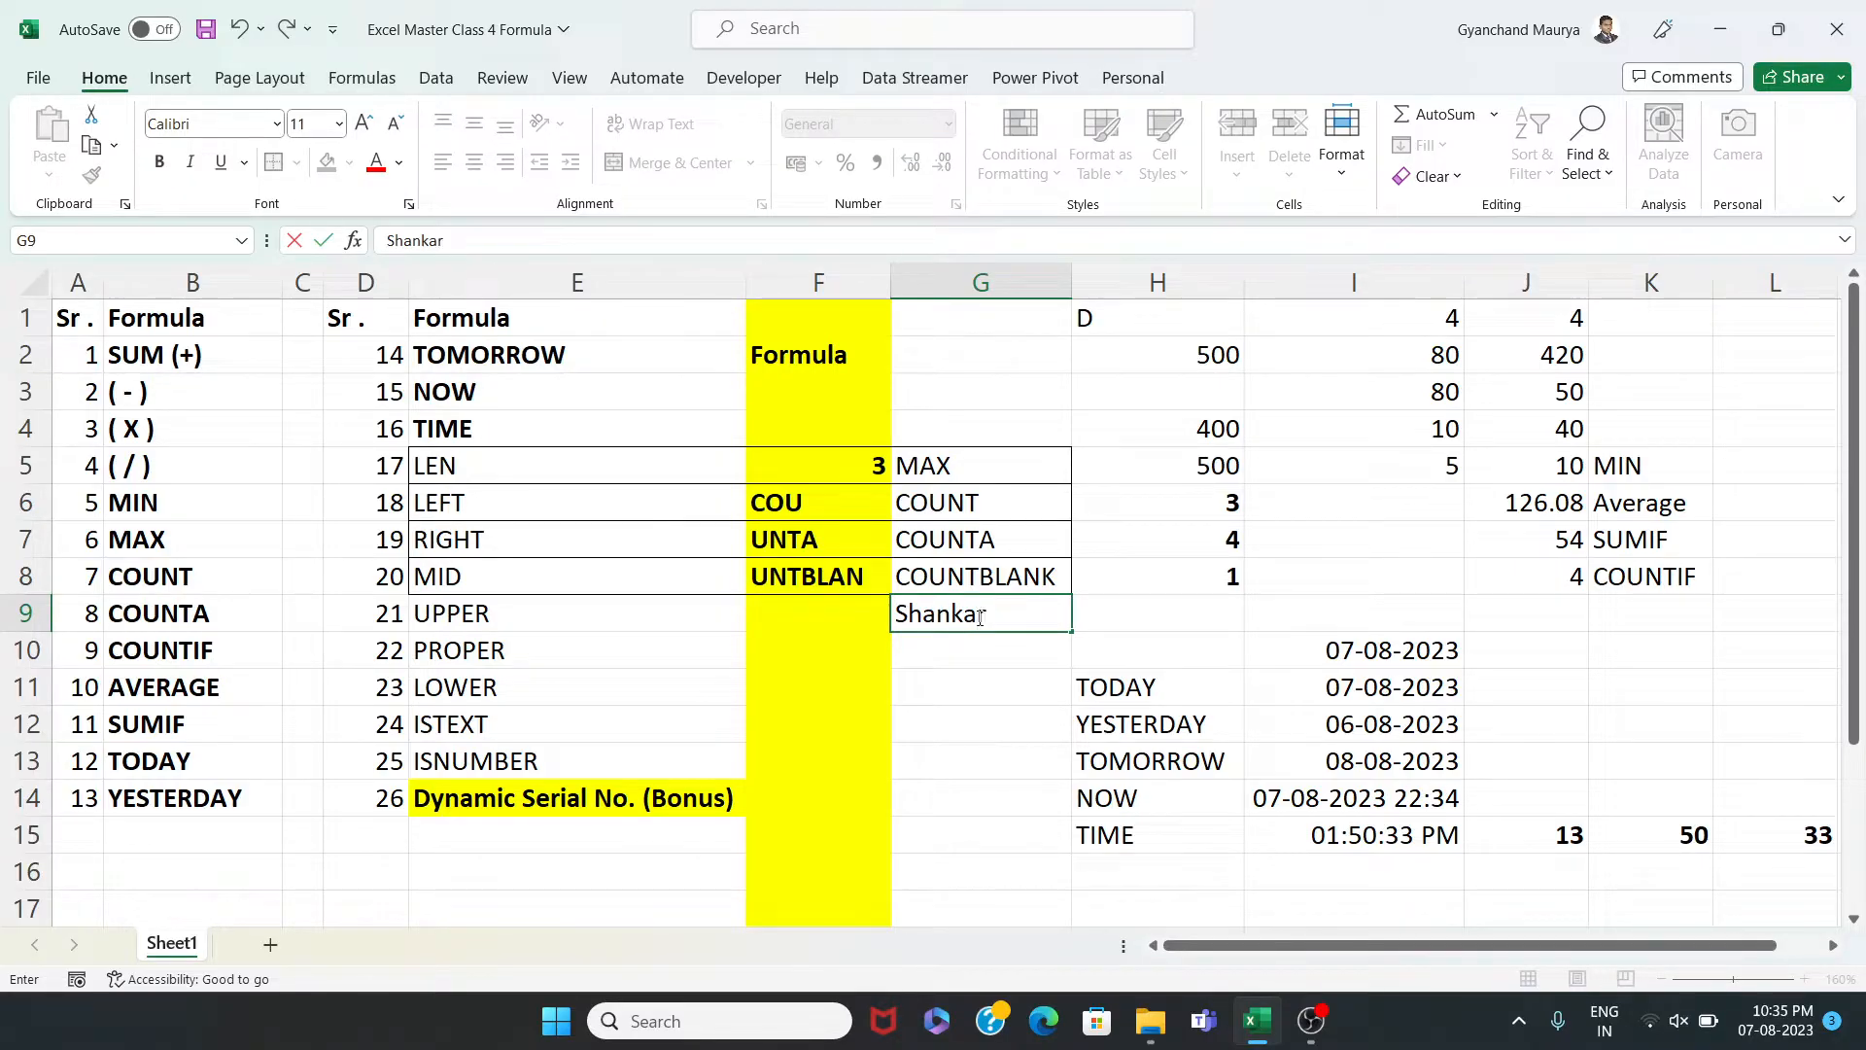
key(Return)
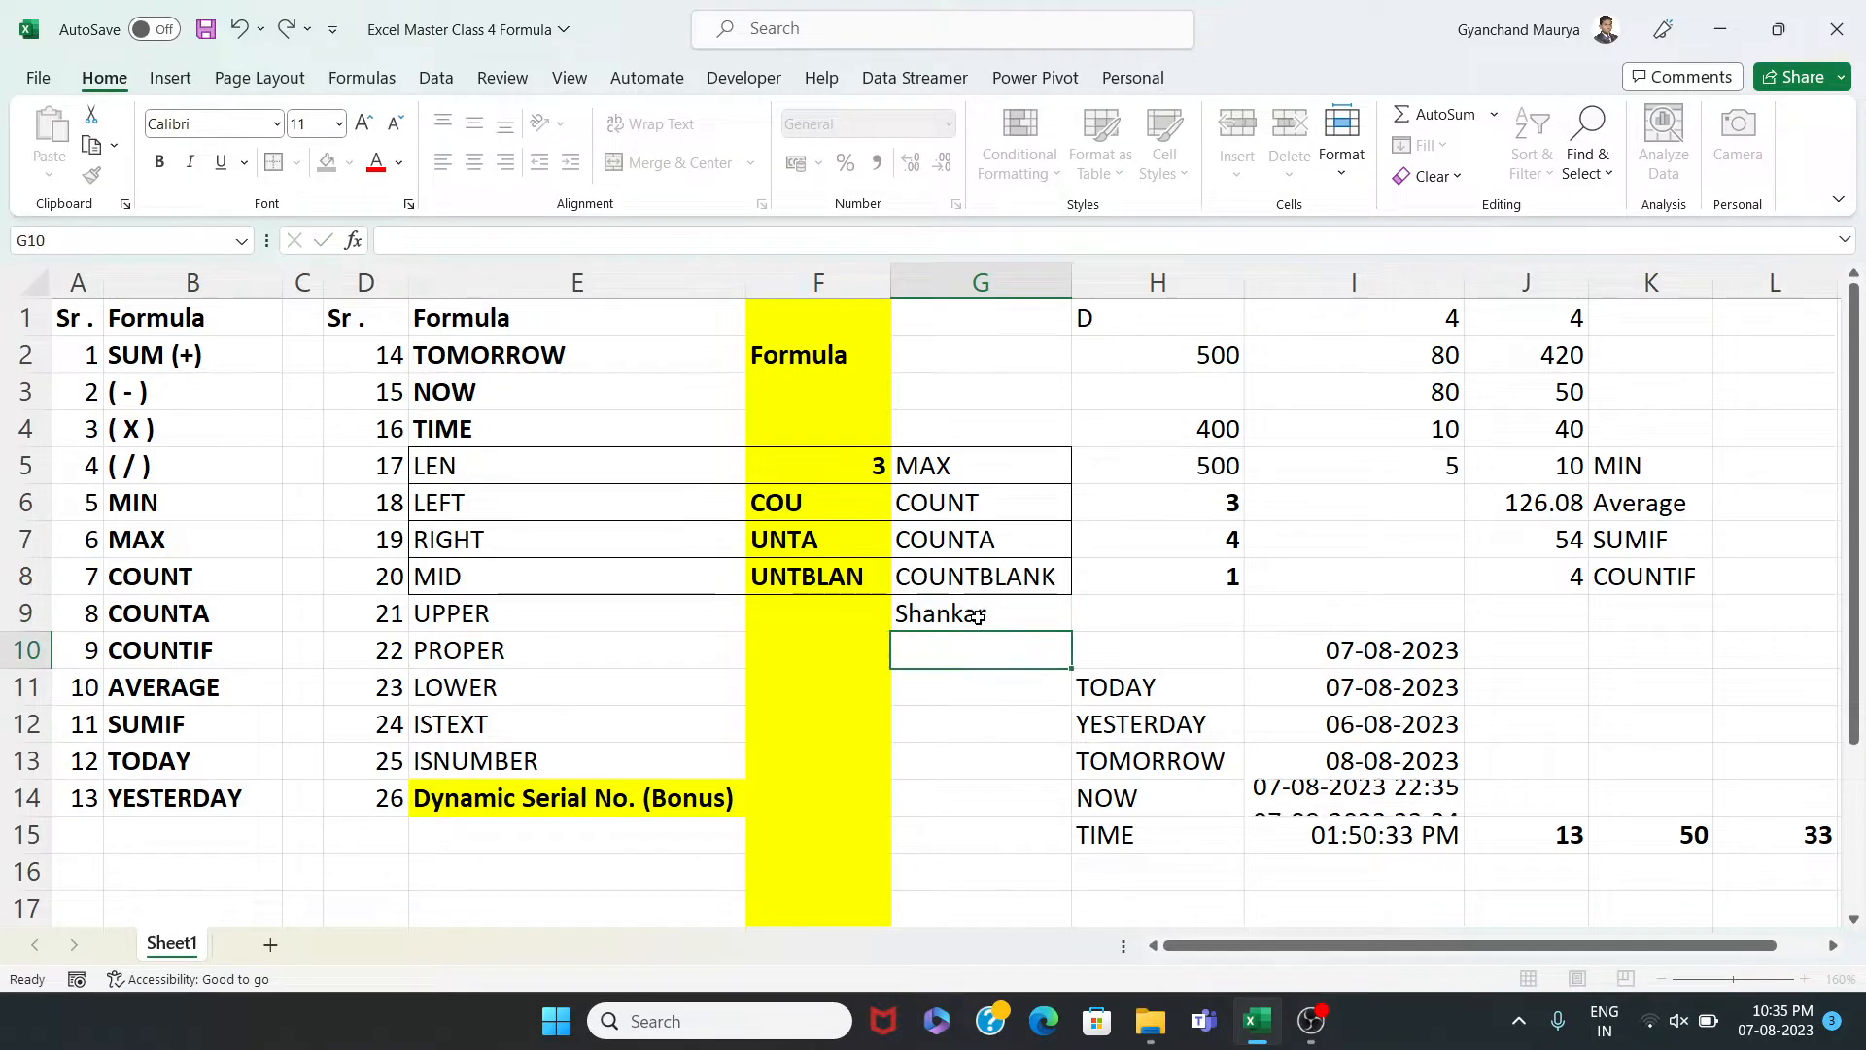
click(1032, 617)
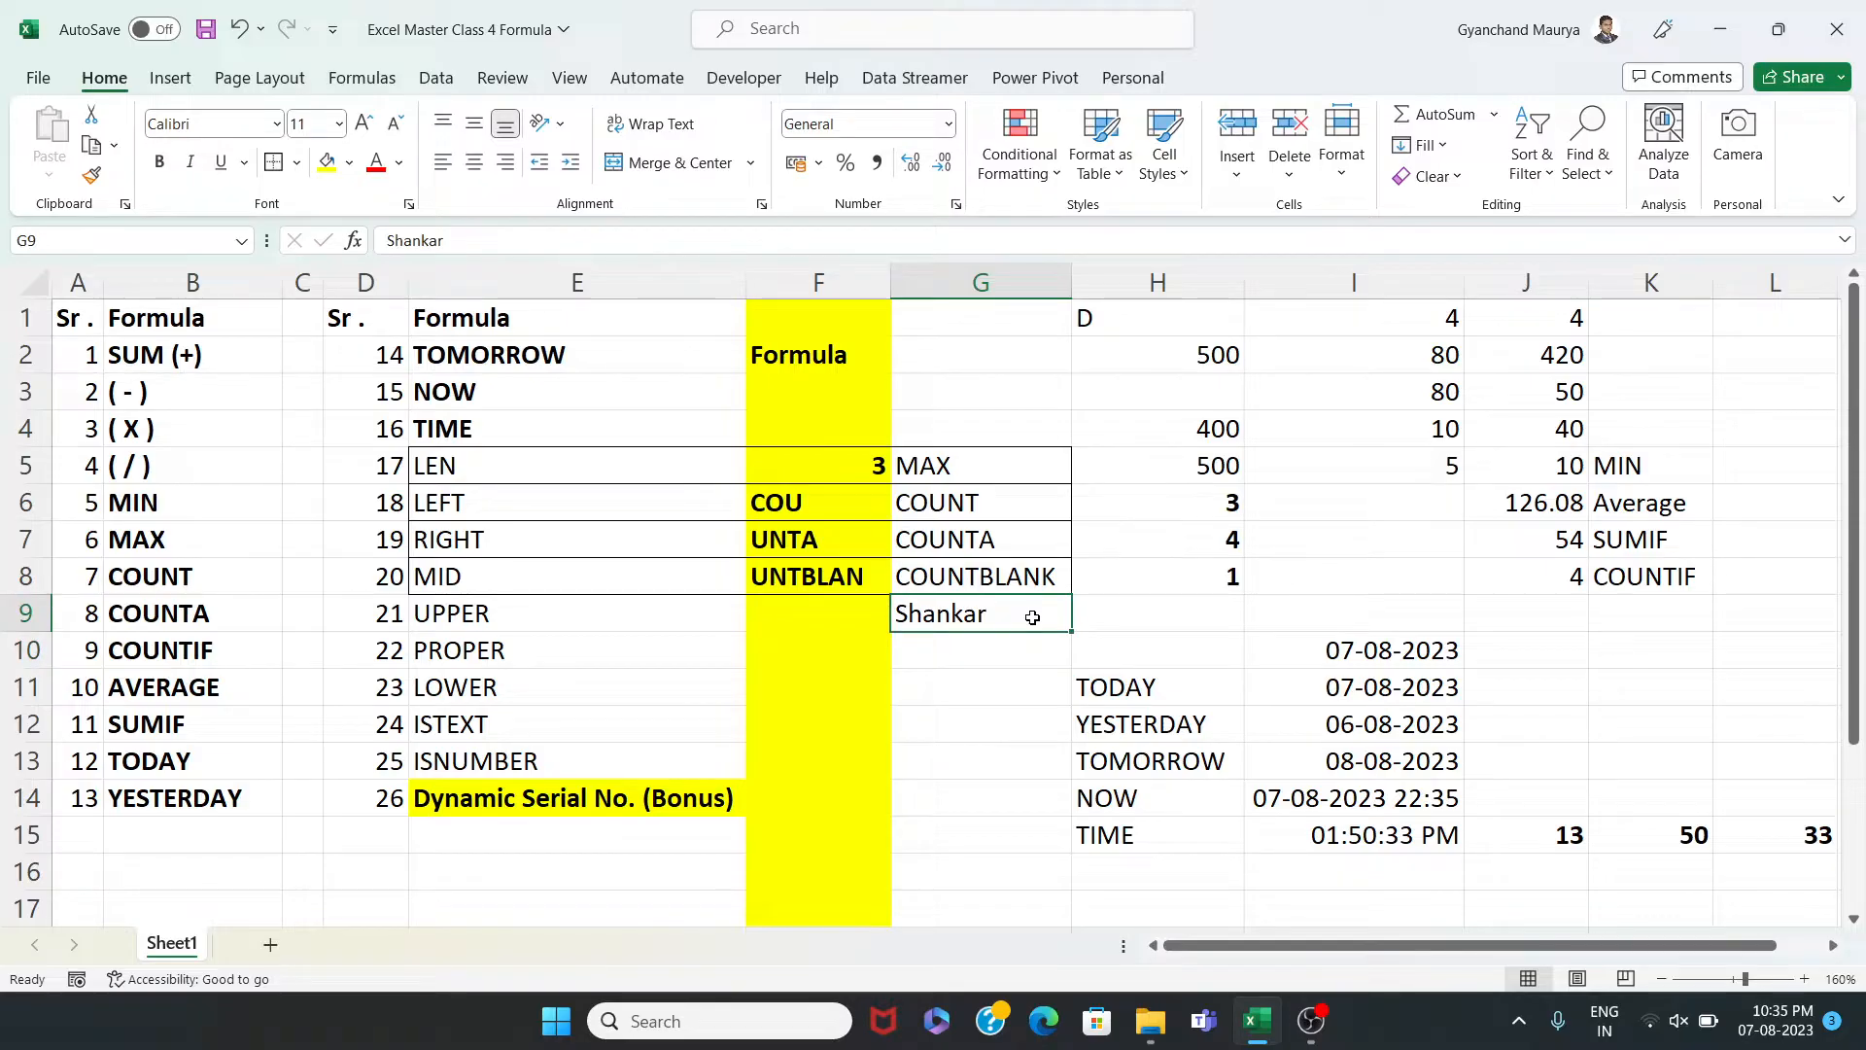
Enter =UPPER(G9) in F9 to convert the sample name to uppercase
click(825, 619)
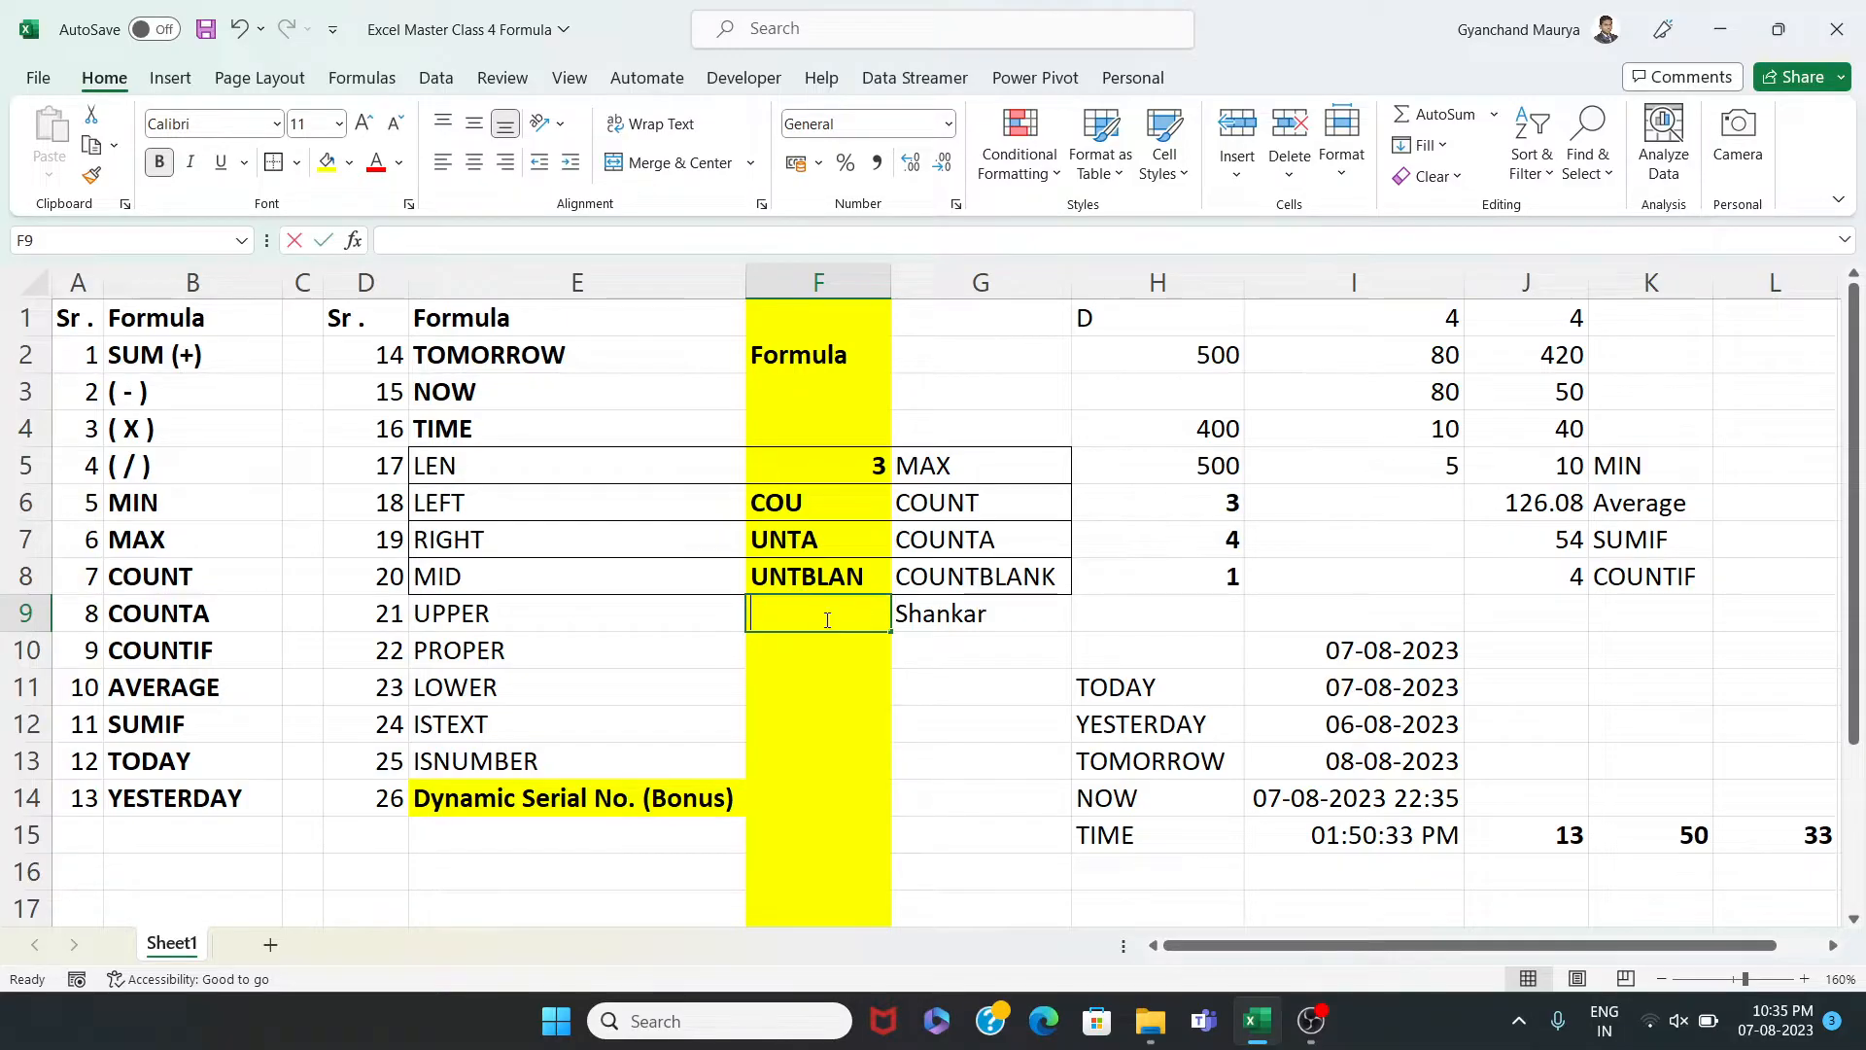
text(=upp)
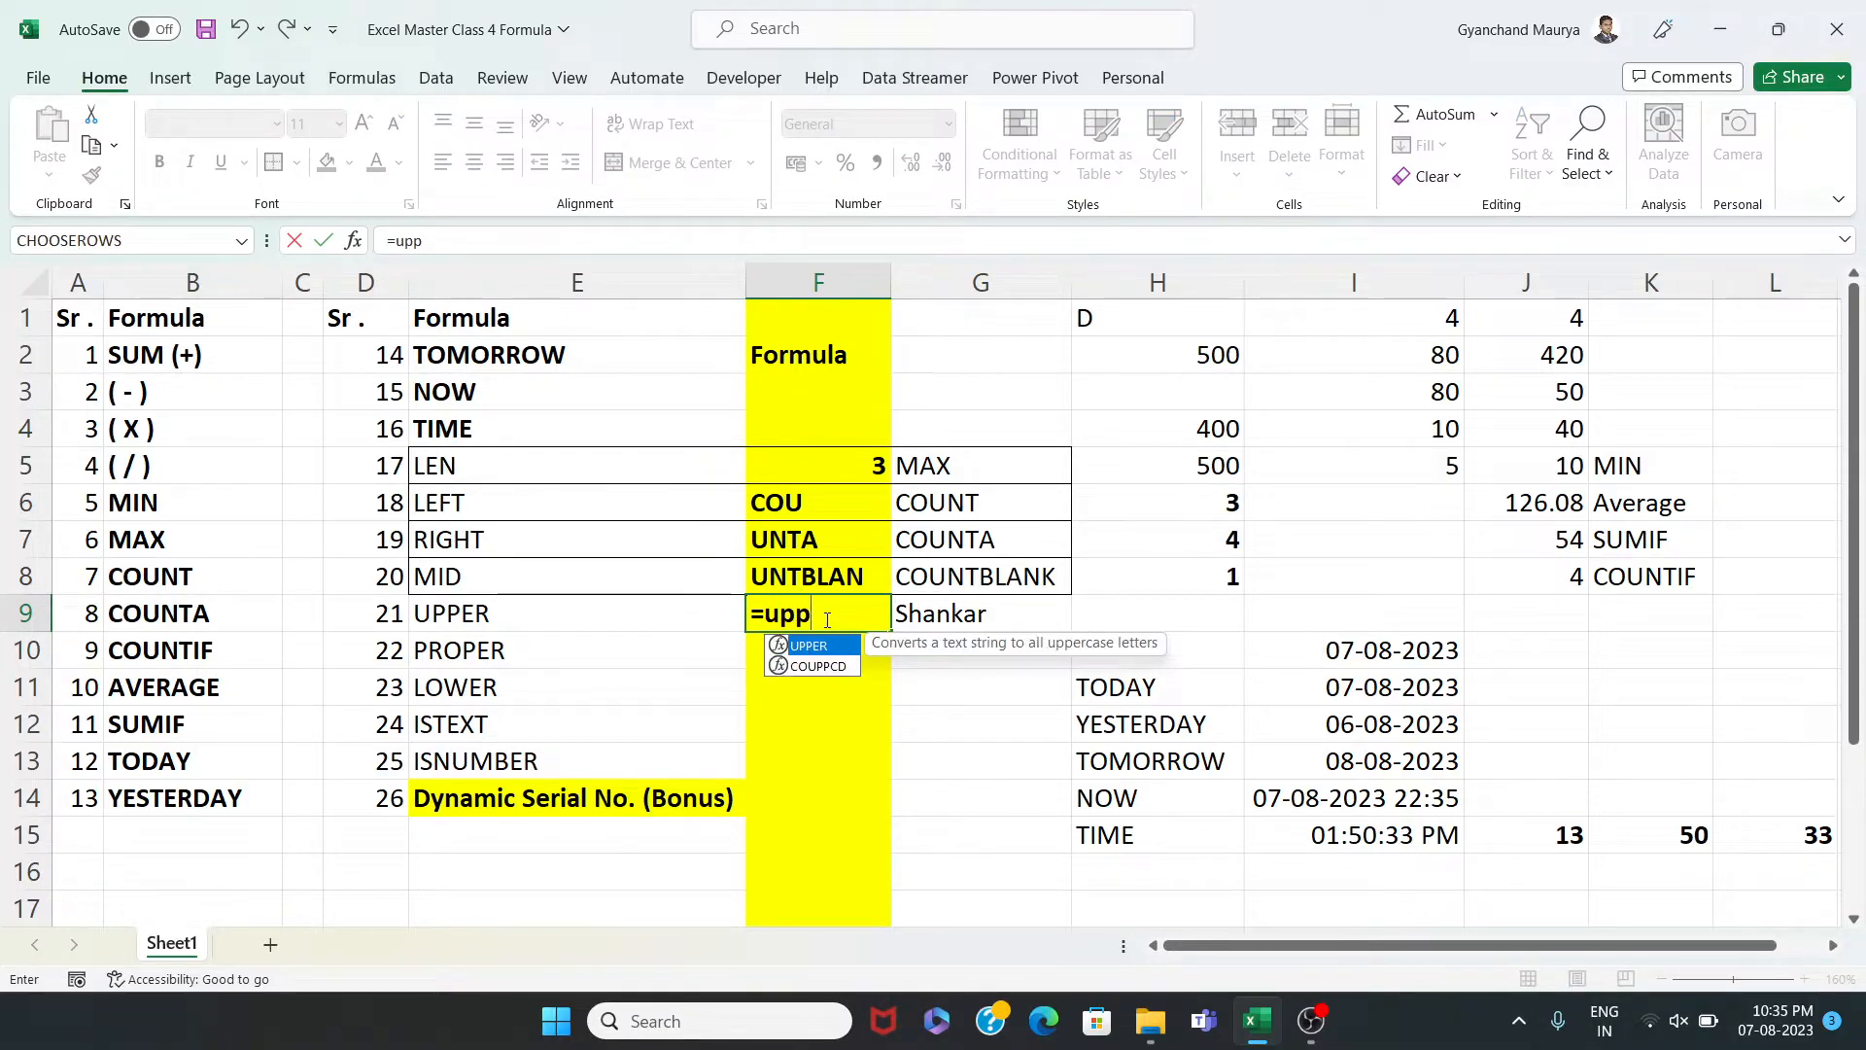
key(Tab)
click(997, 616)
text())
key(Return)
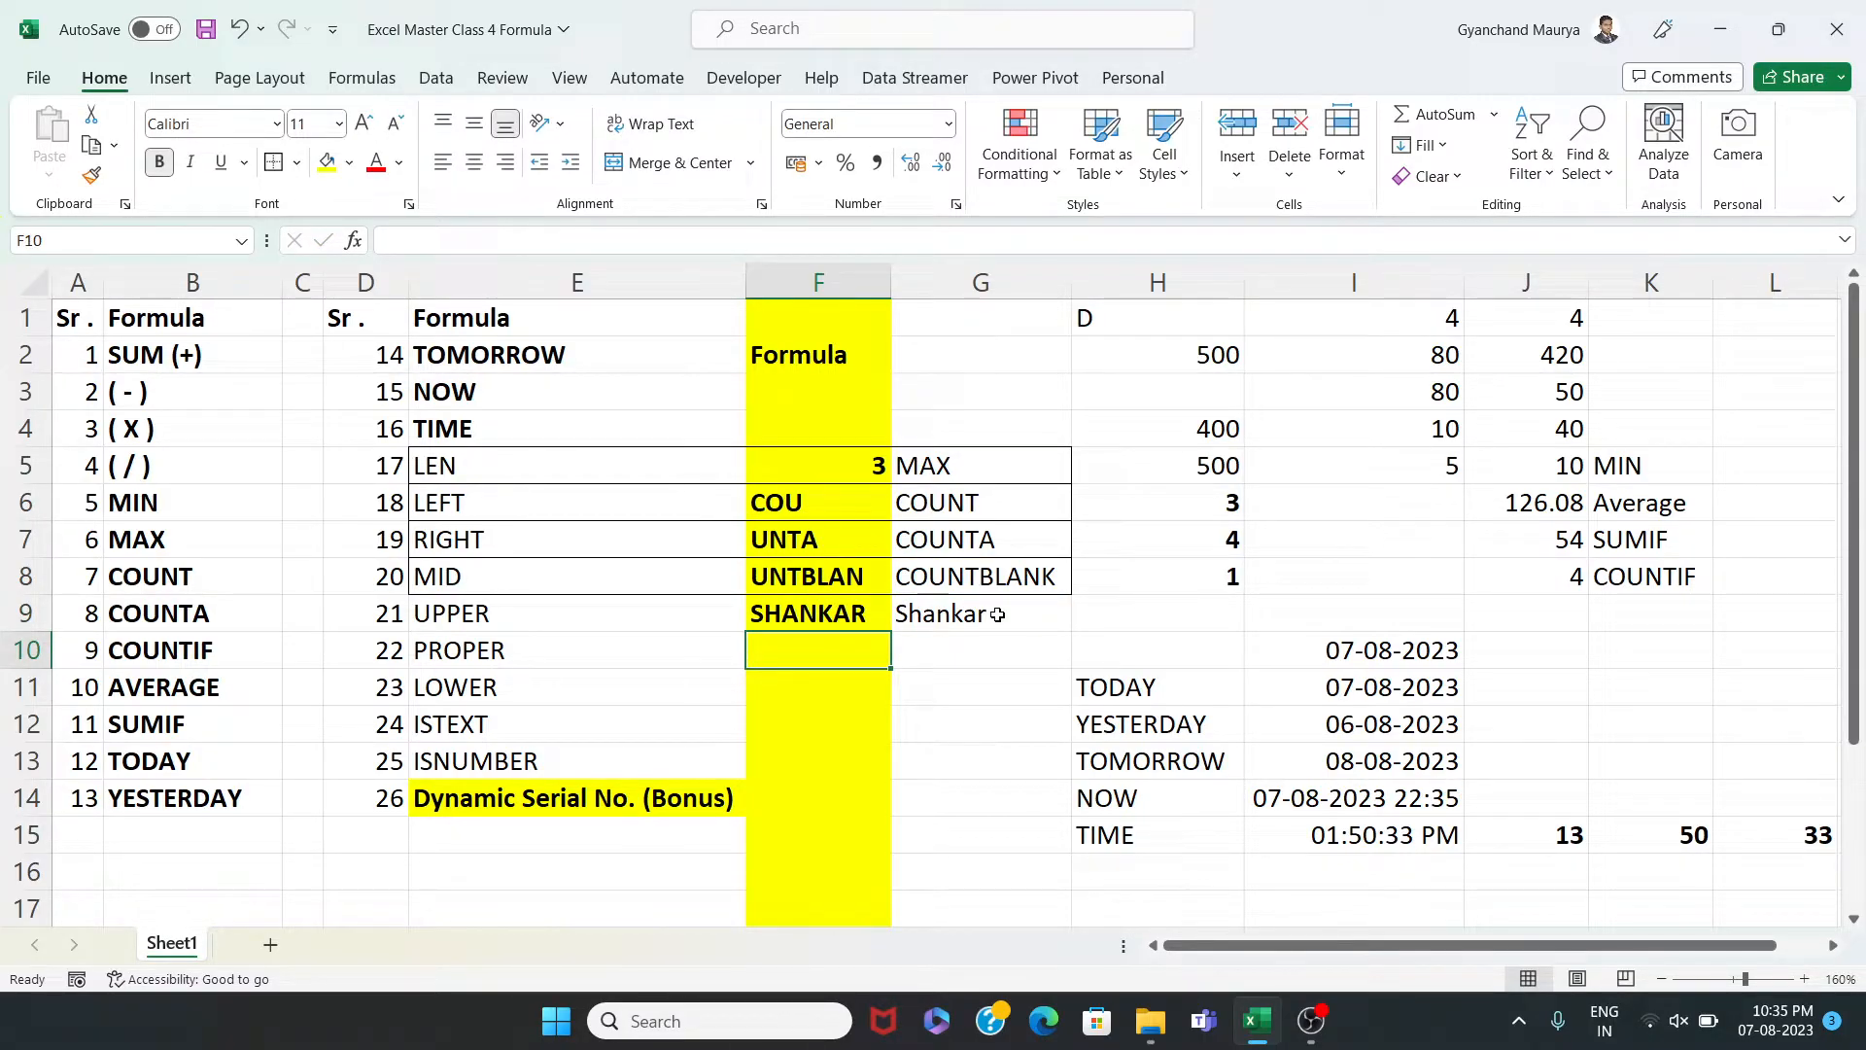
Enter NOW AND T in G10 as sample text for the PROPER example
click(958, 643)
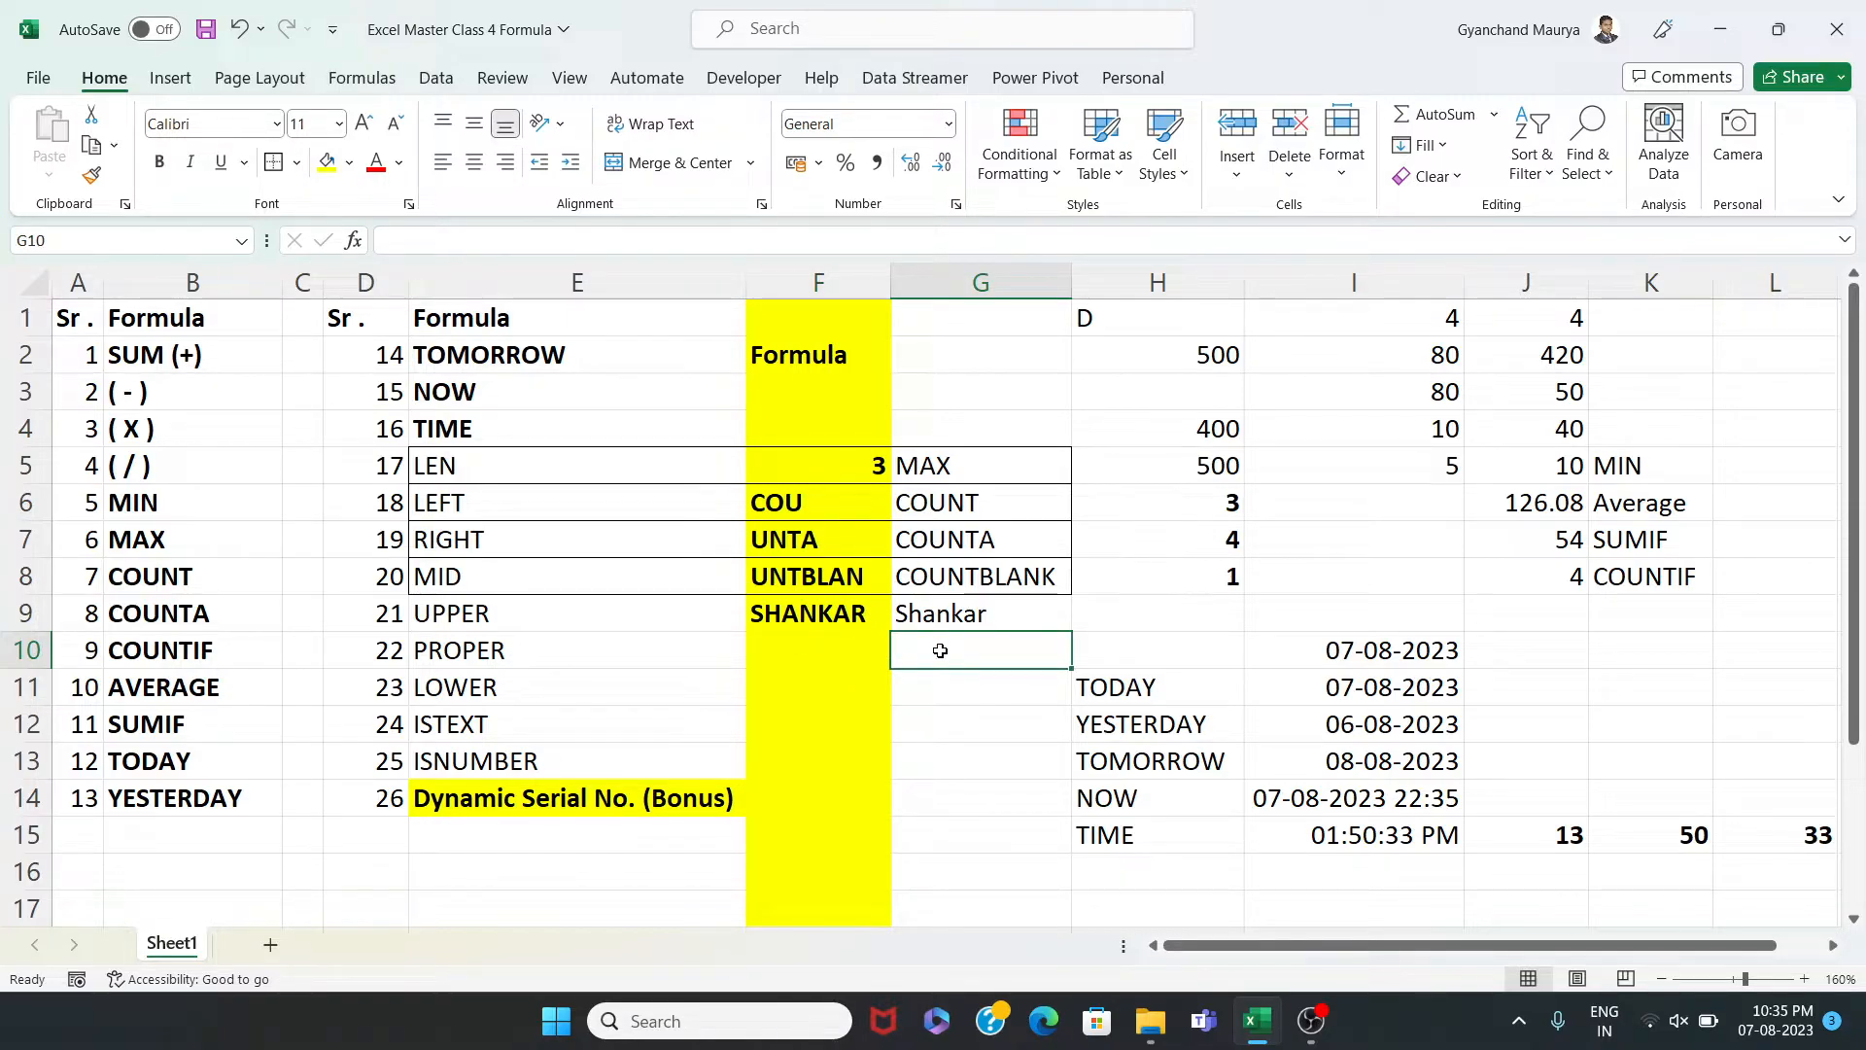
text(To)
key(BackSpace)
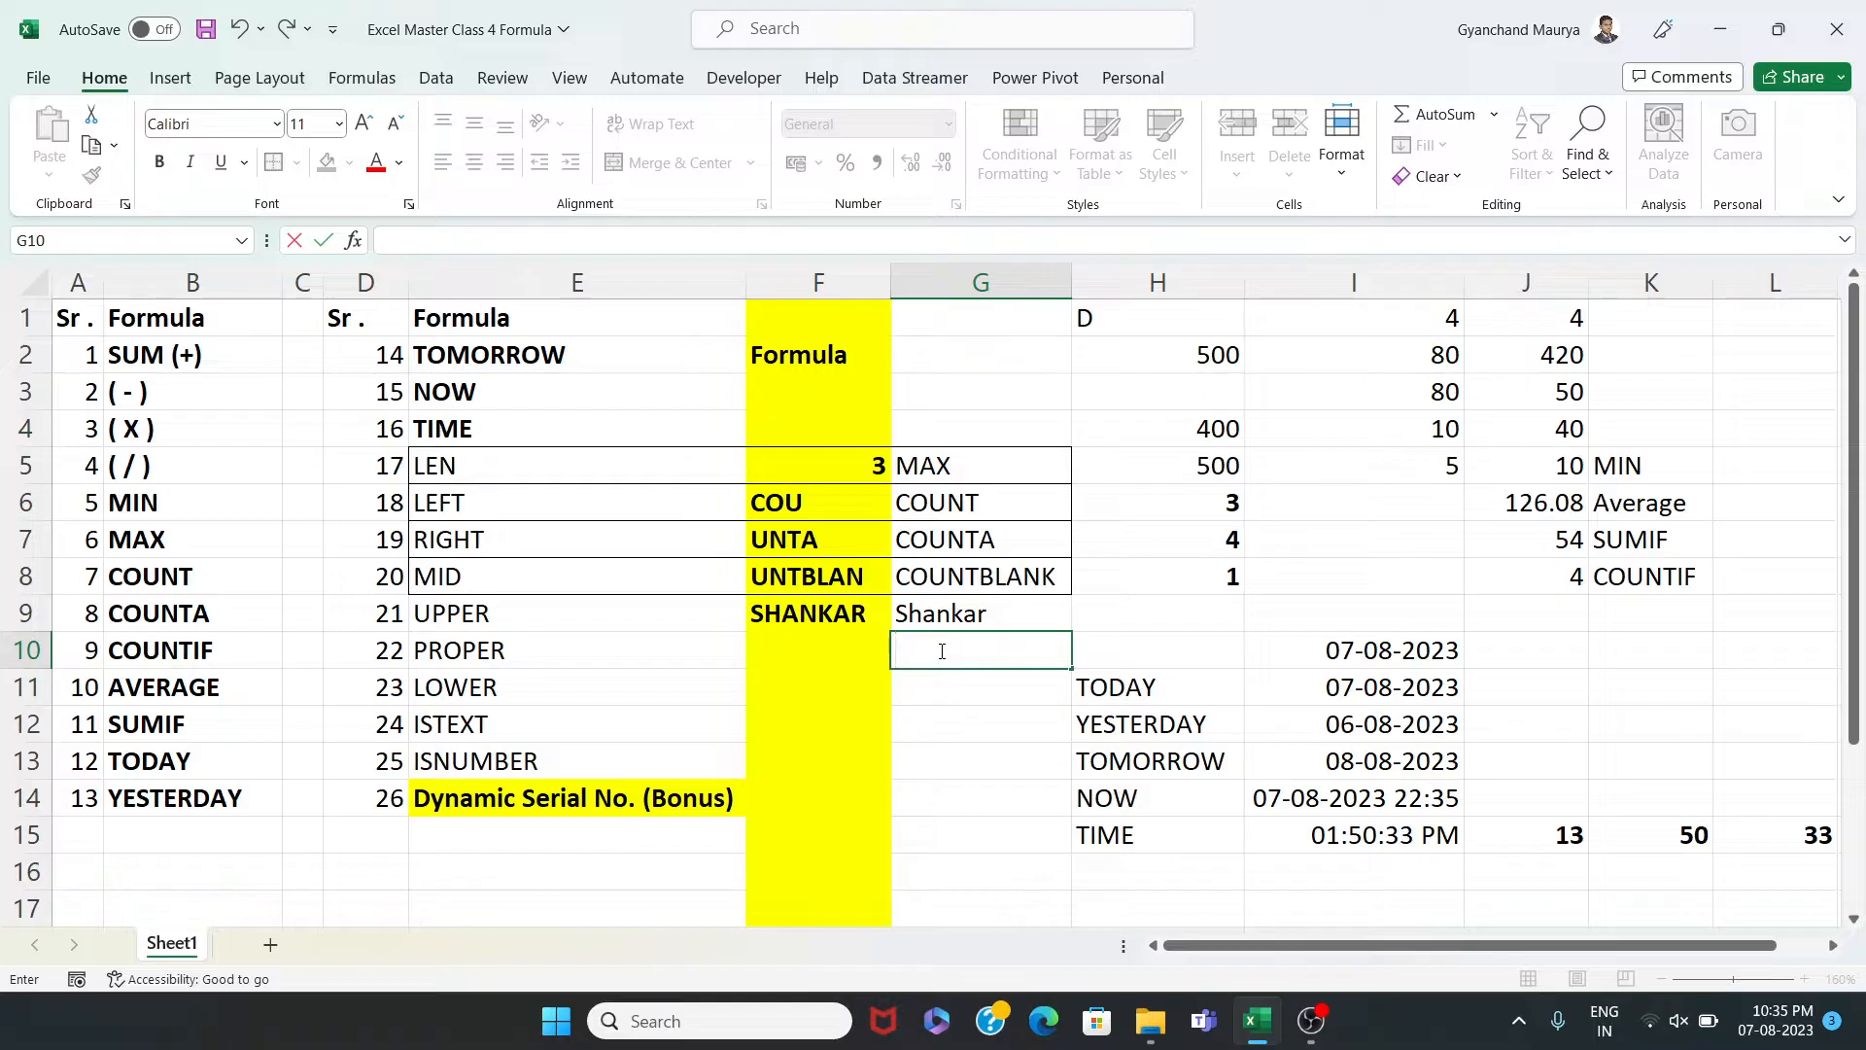
text(NOW AND T)
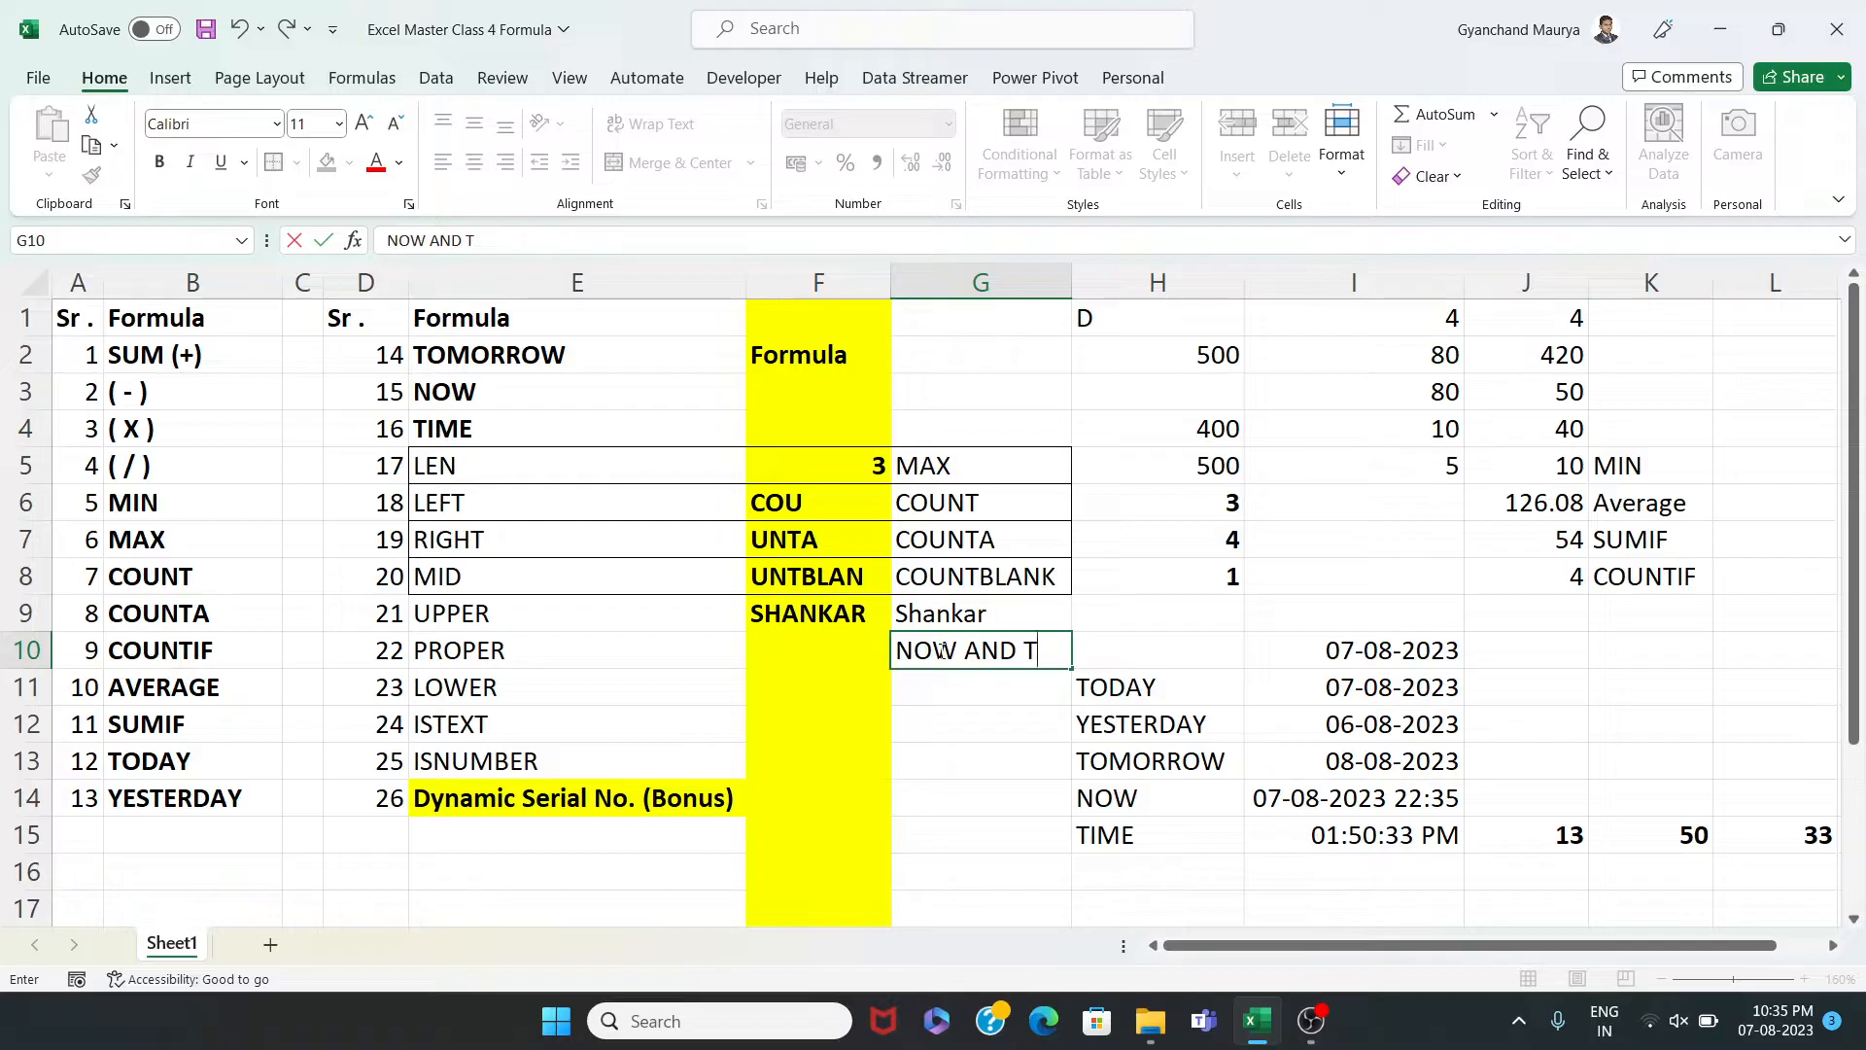
key(Return)
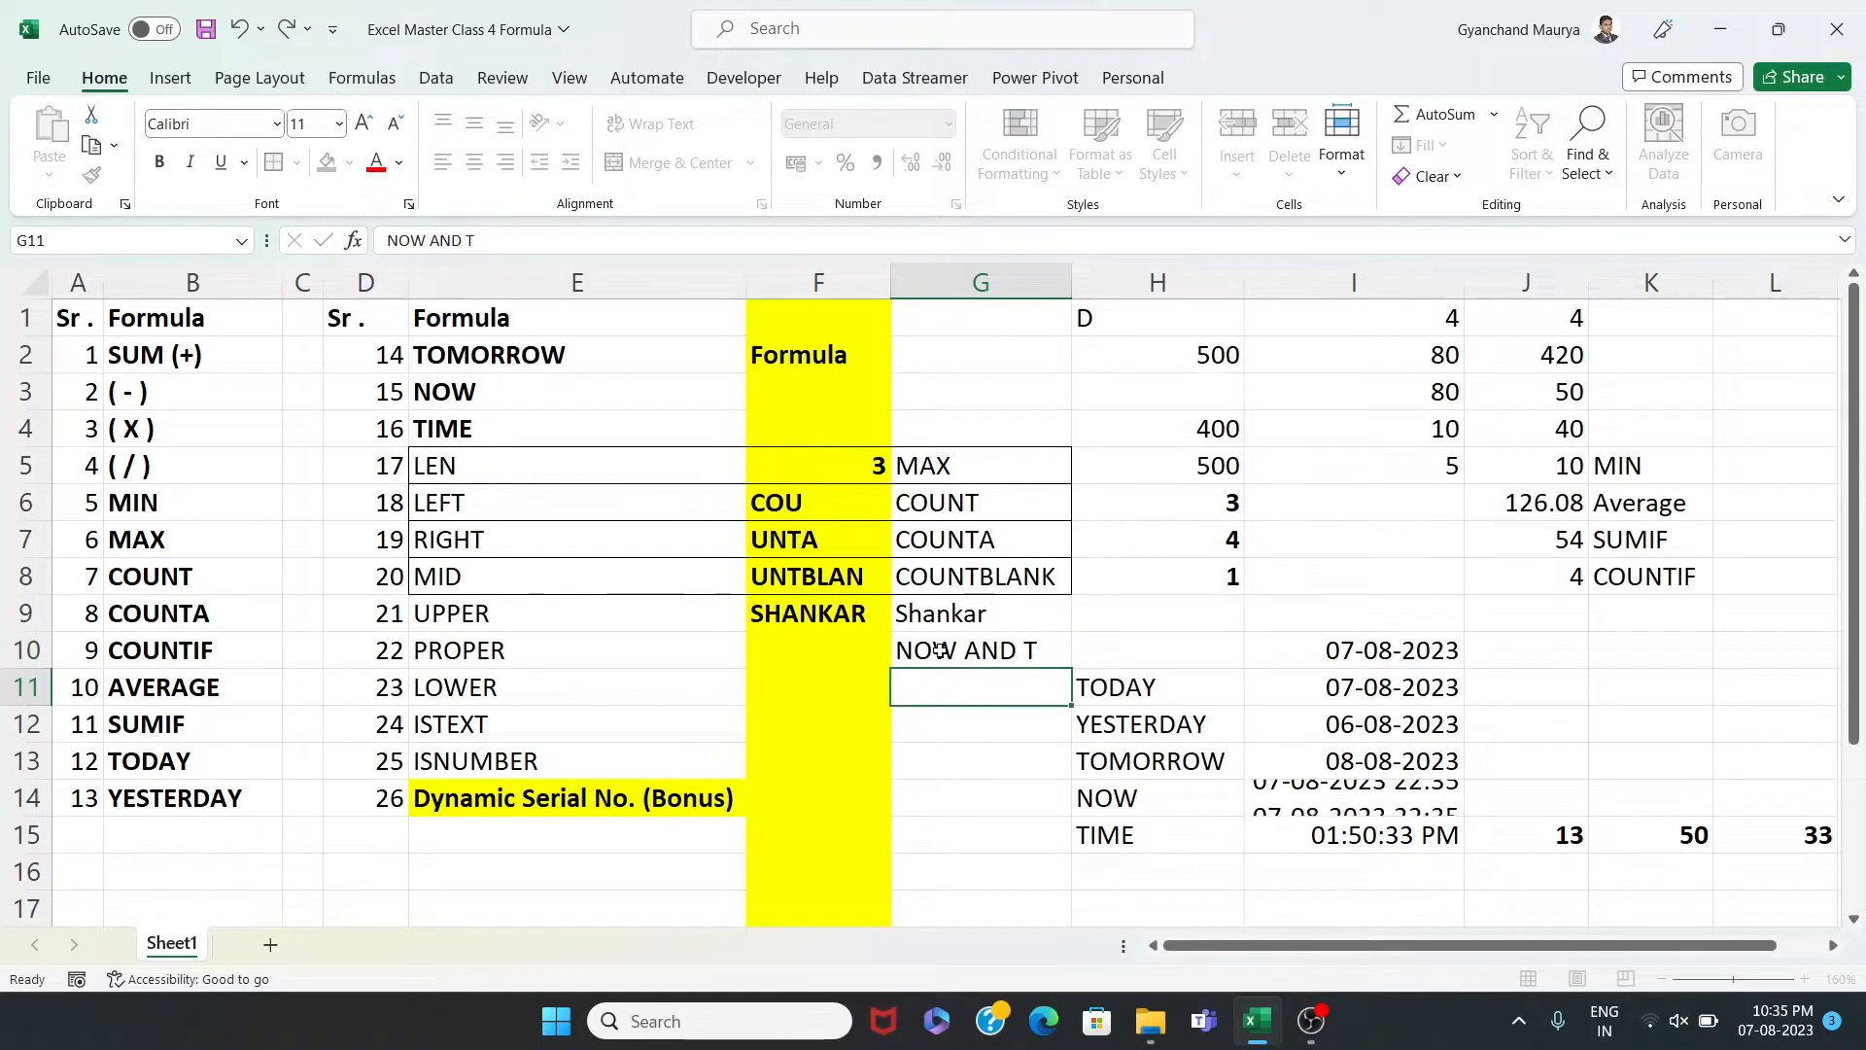
Enter =PROPER(G10) in F10 to capitalize the first letter of each word in NOW AND T
click(940, 650)
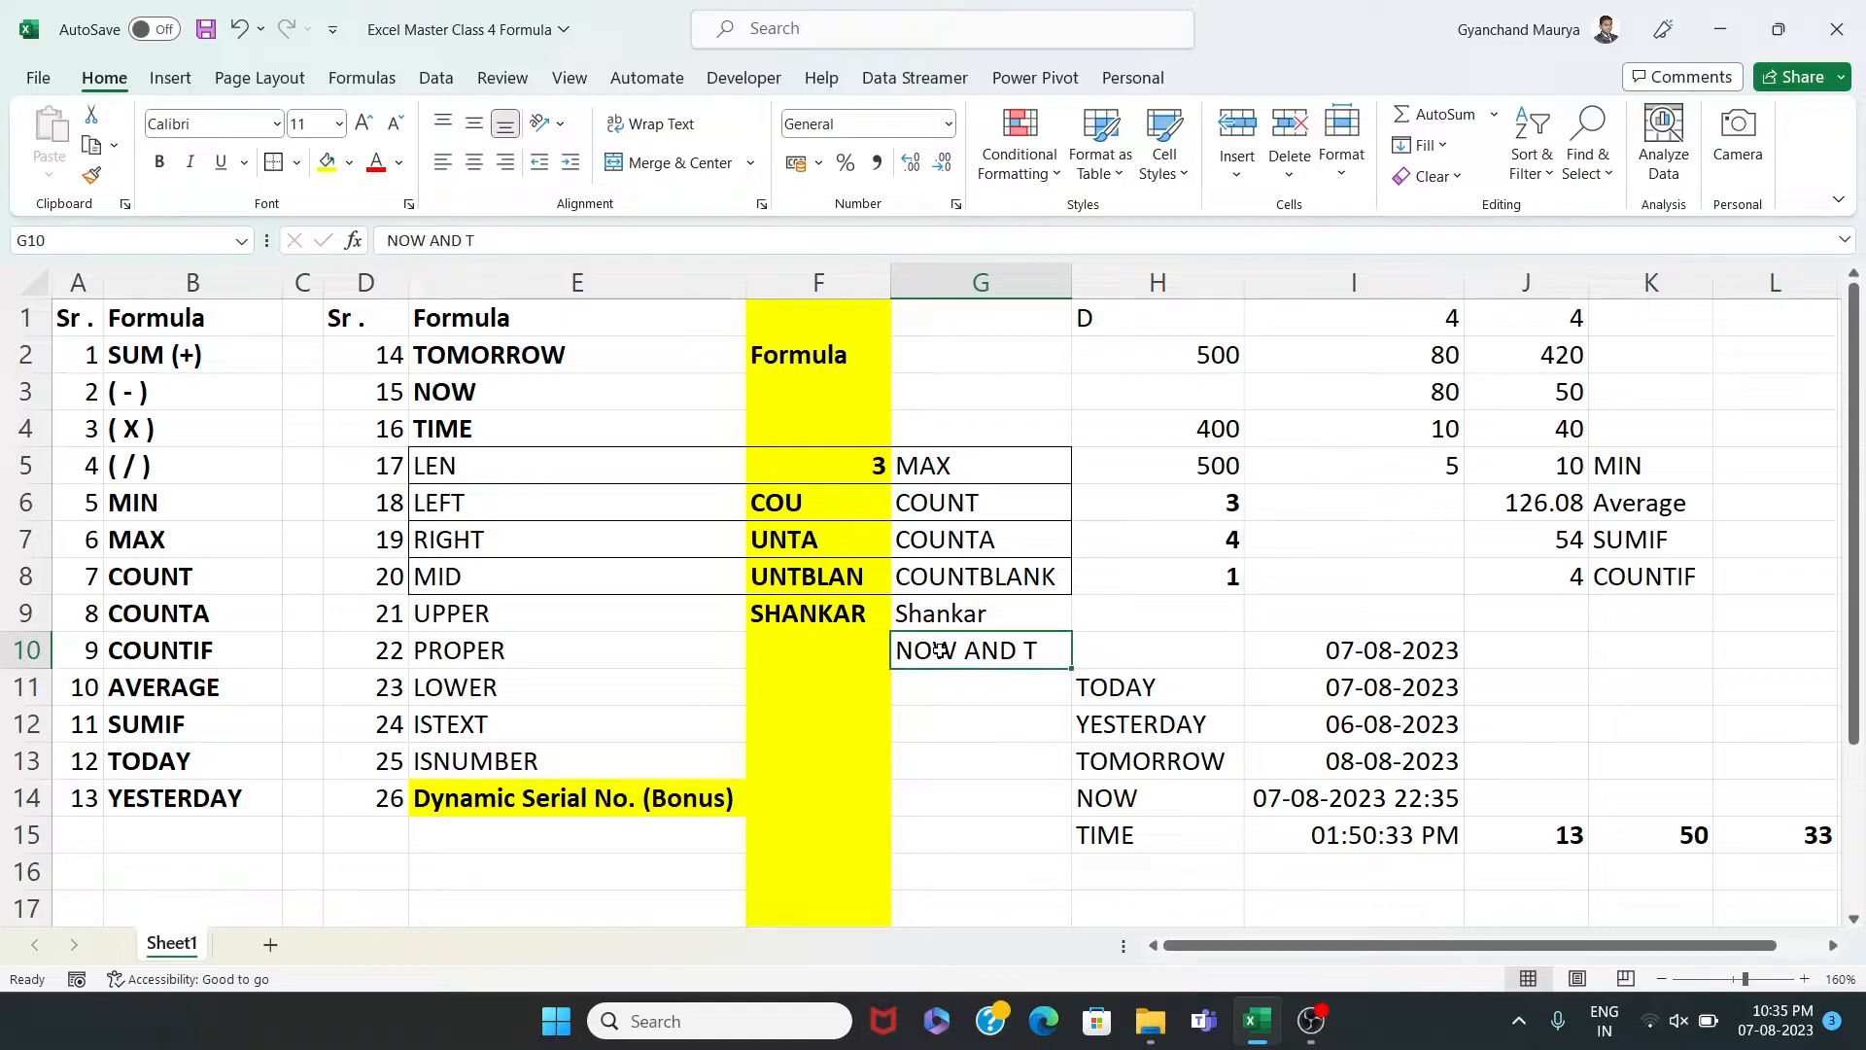
click(856, 649)
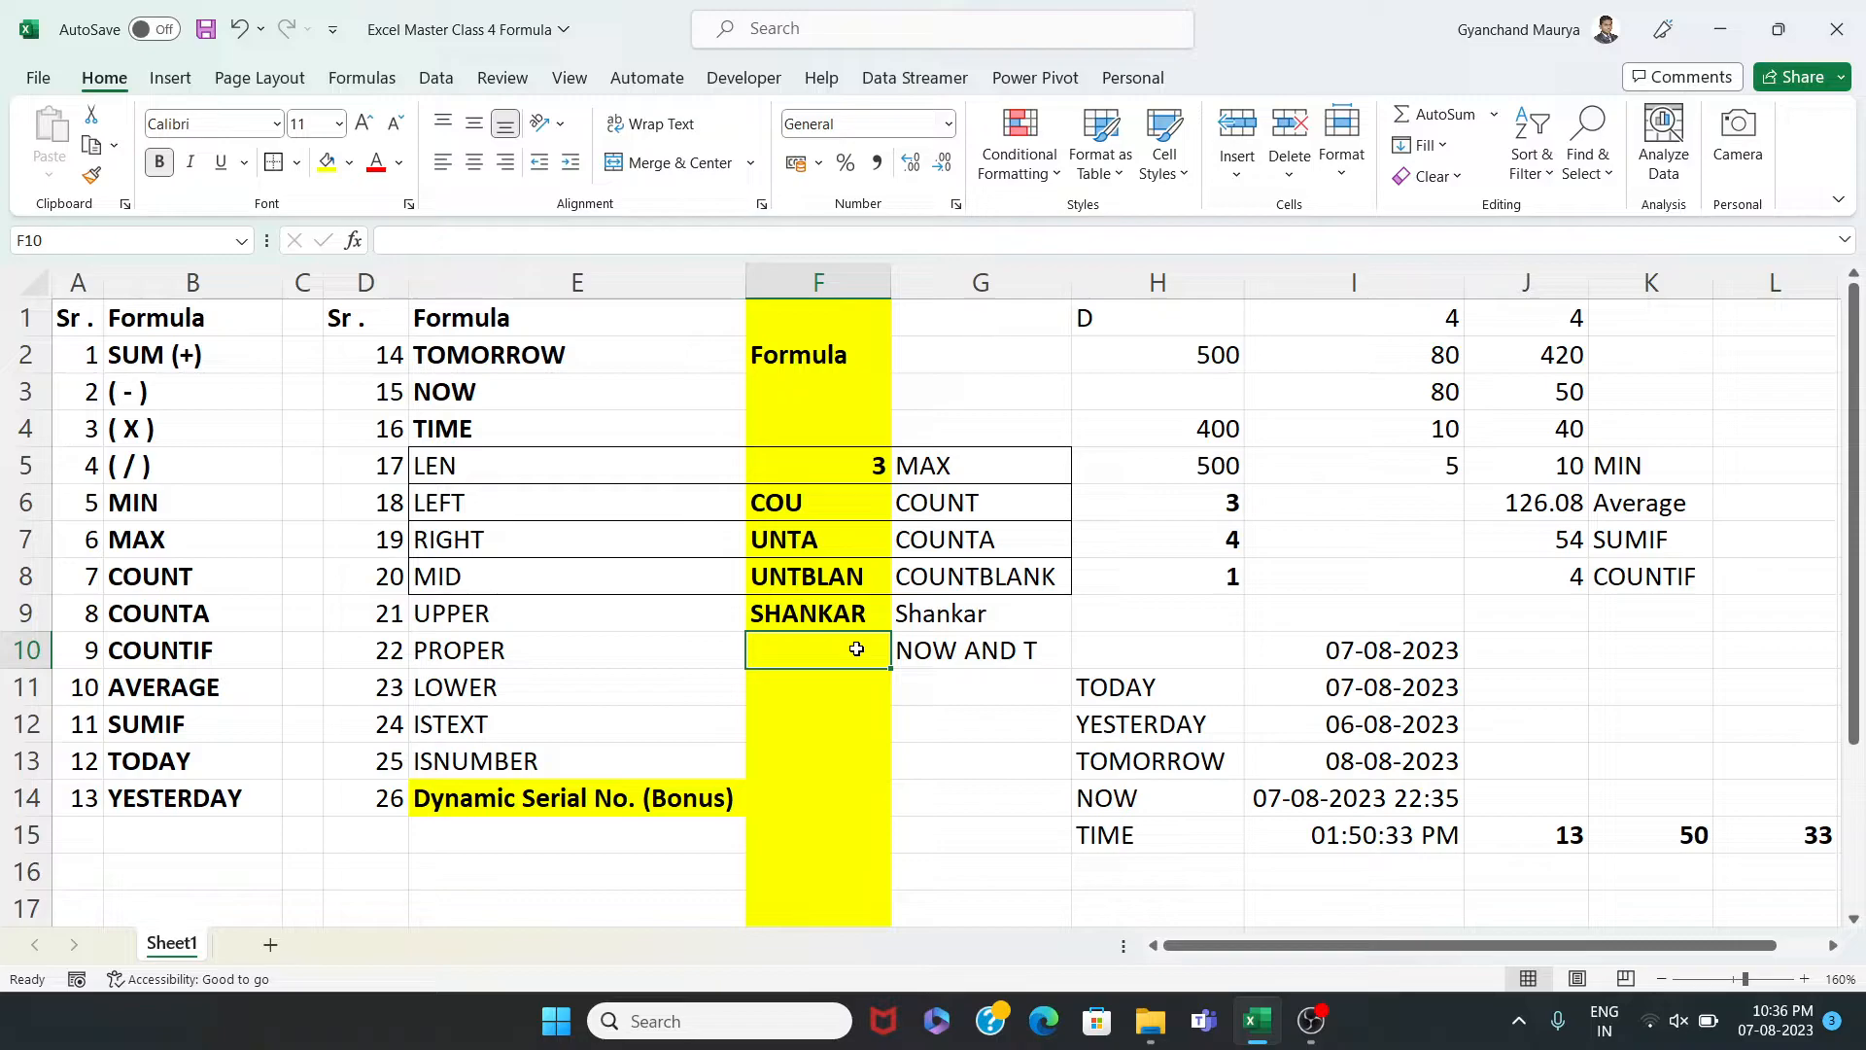
text(=)
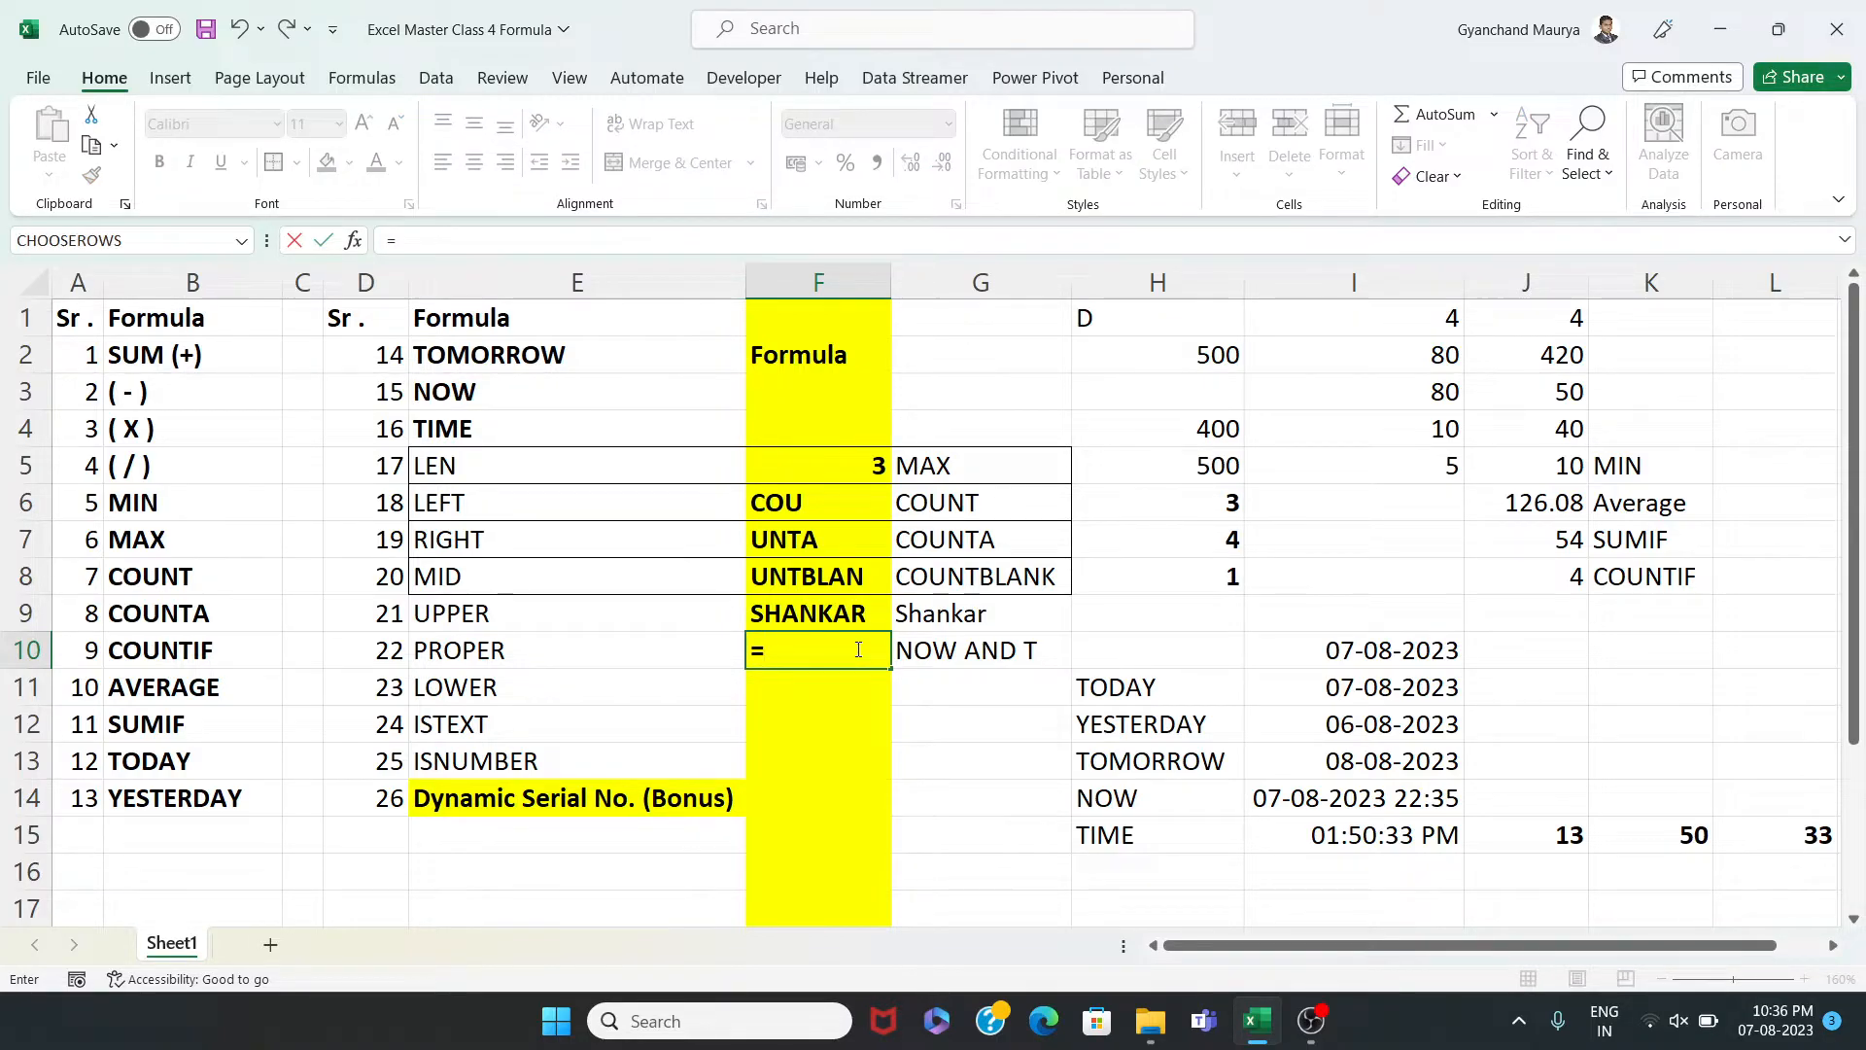
text(pro)
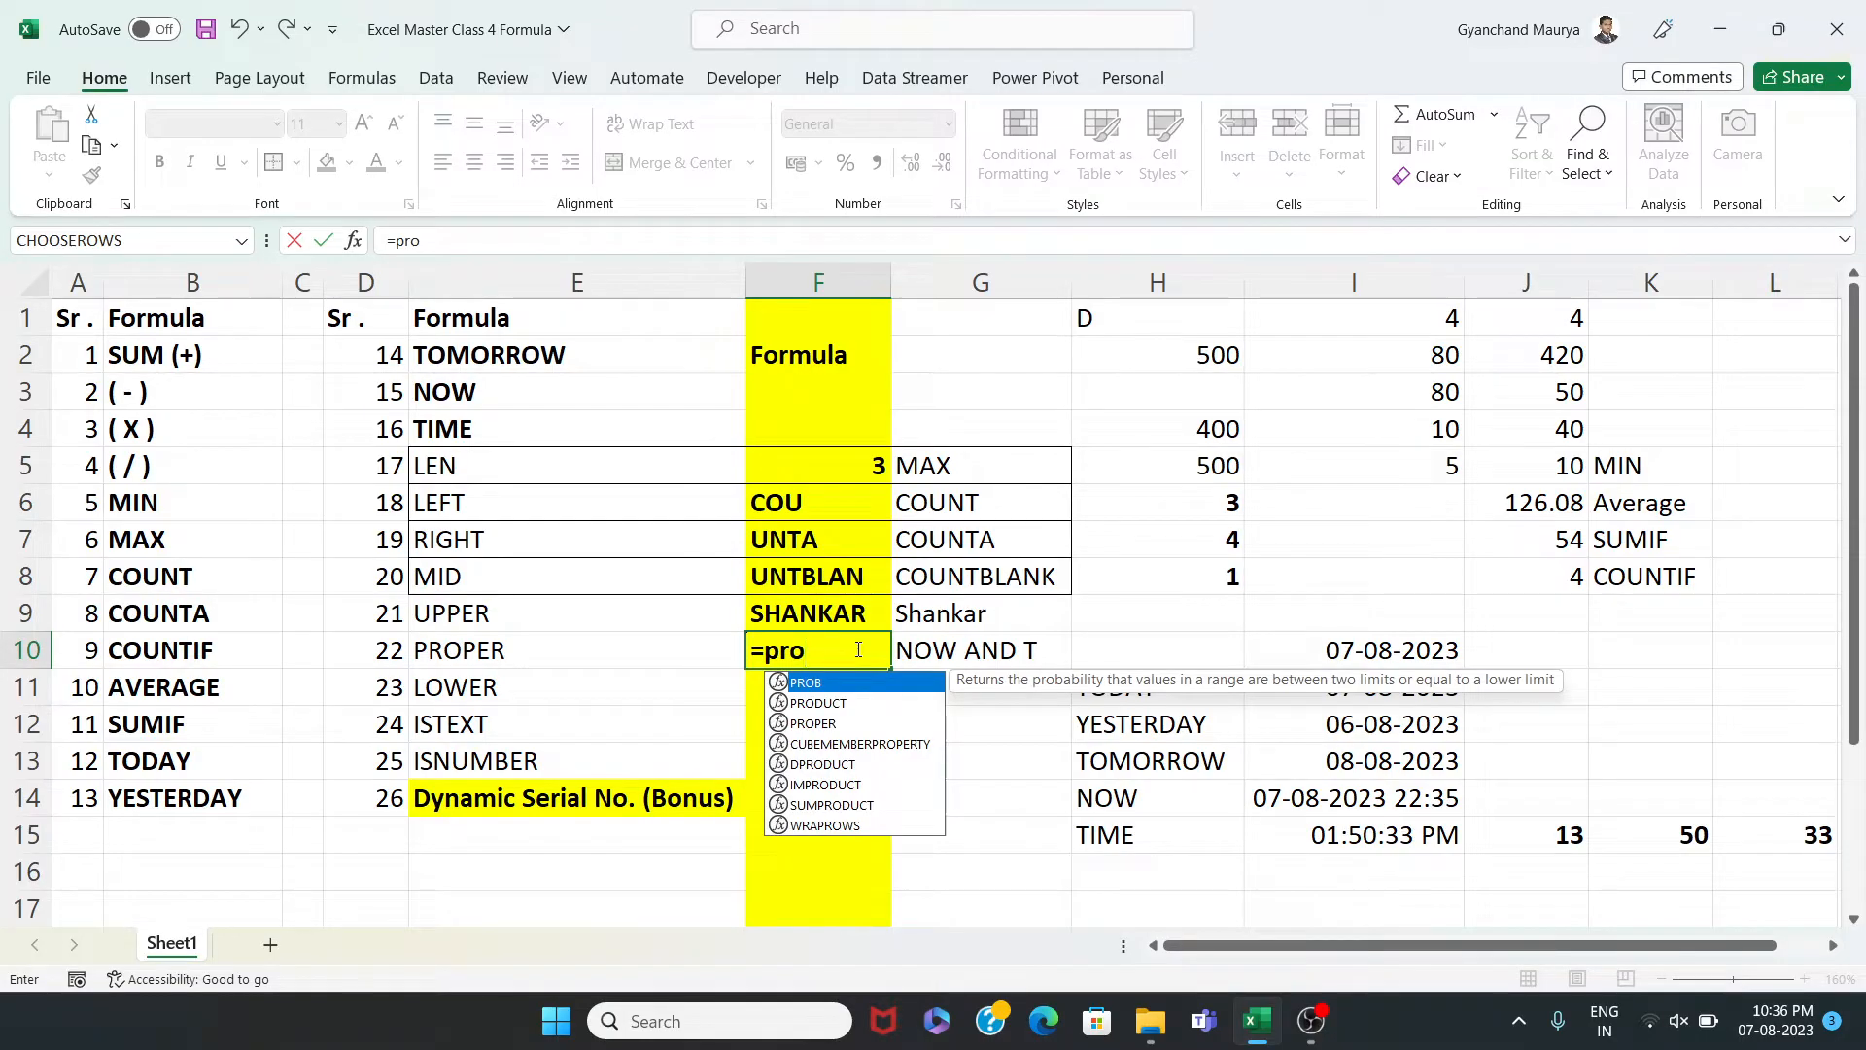
key(Down)
key(Down)
key(Tab)
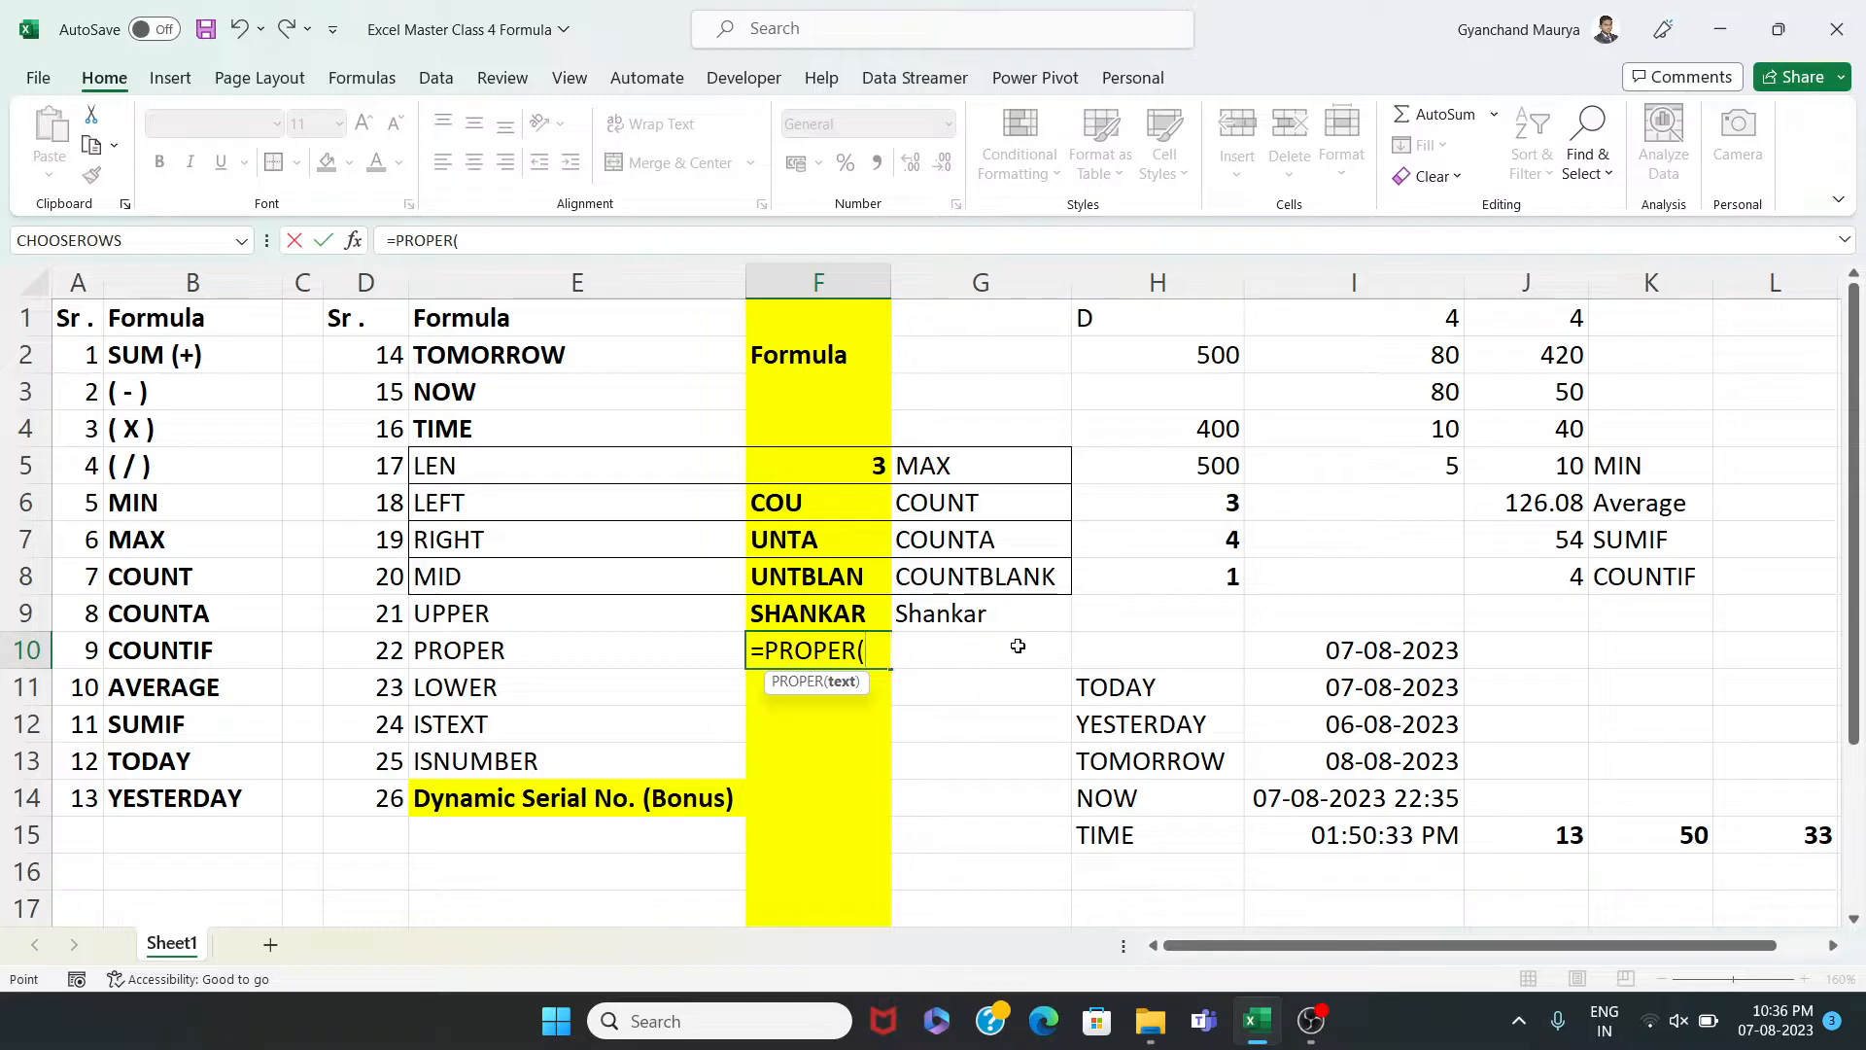
click(988, 646)
text())
key(Return)
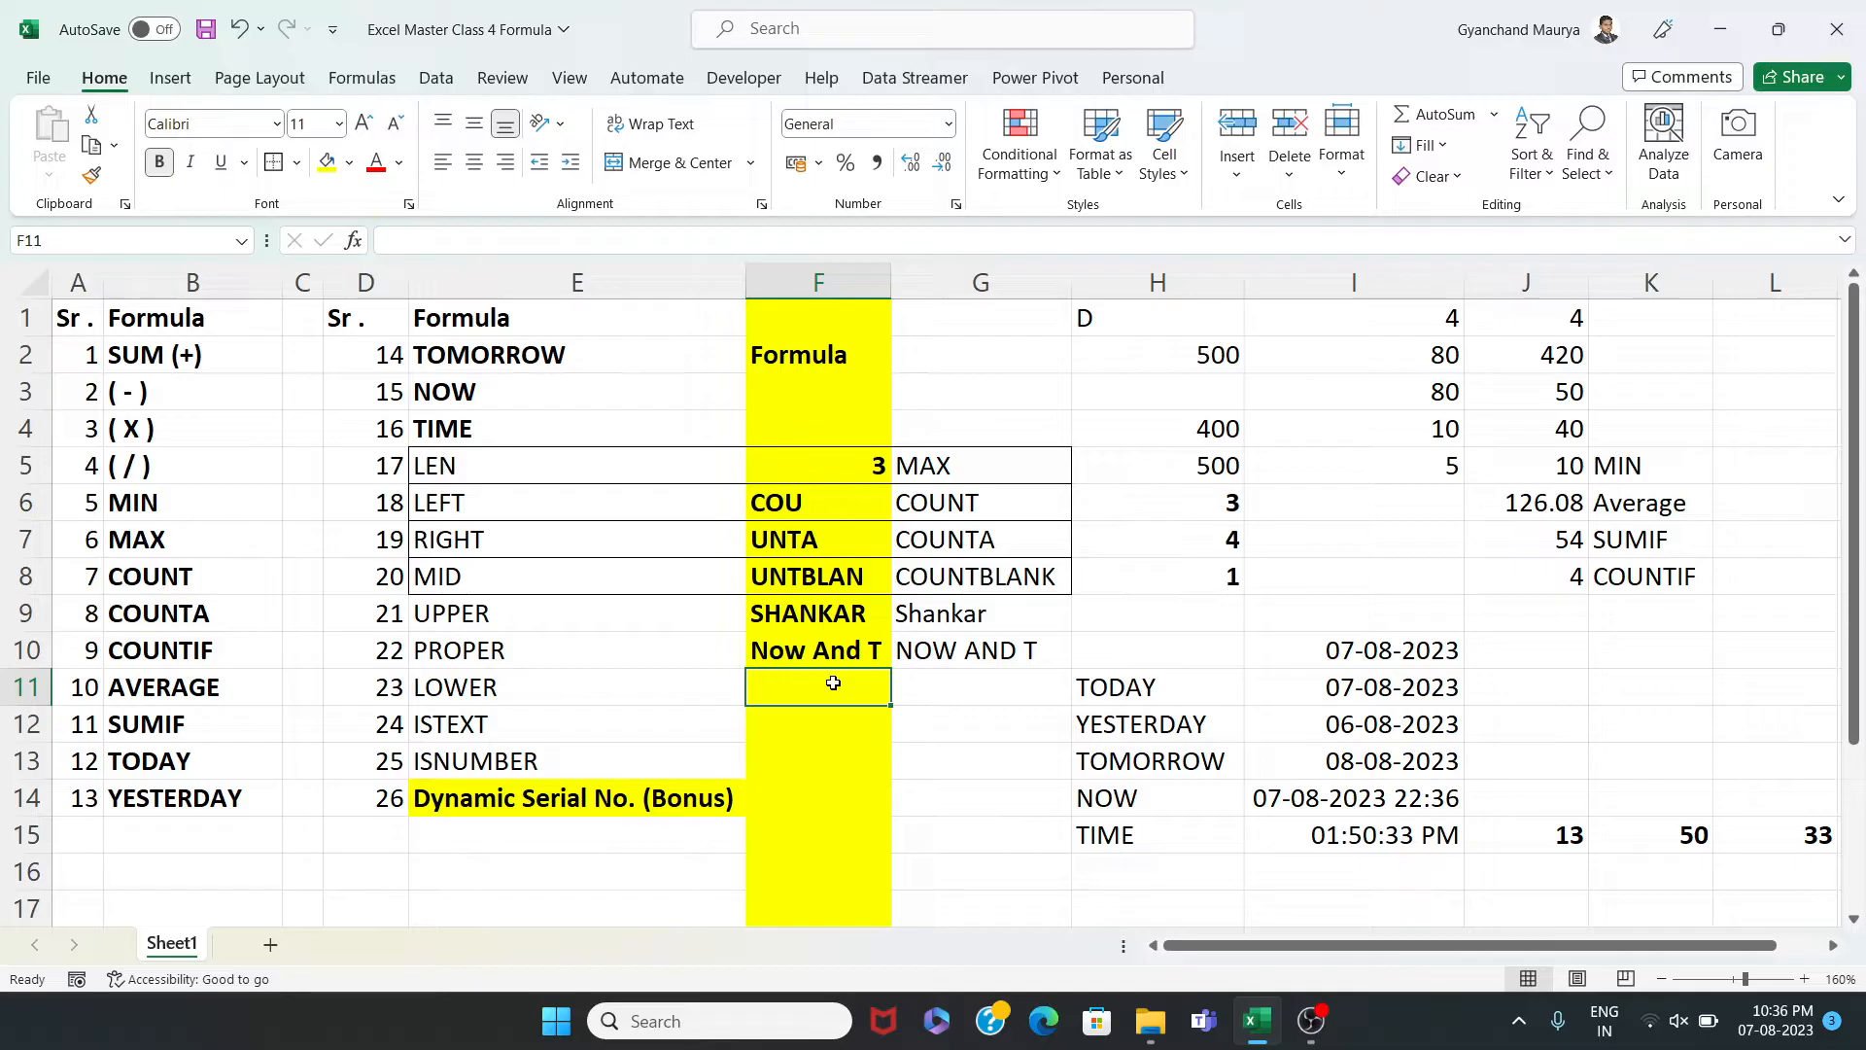
Copy the sample text from G10 down into G11 and enter =LOWER(G11) in F11 to convert it to lowercase
click(932, 682)
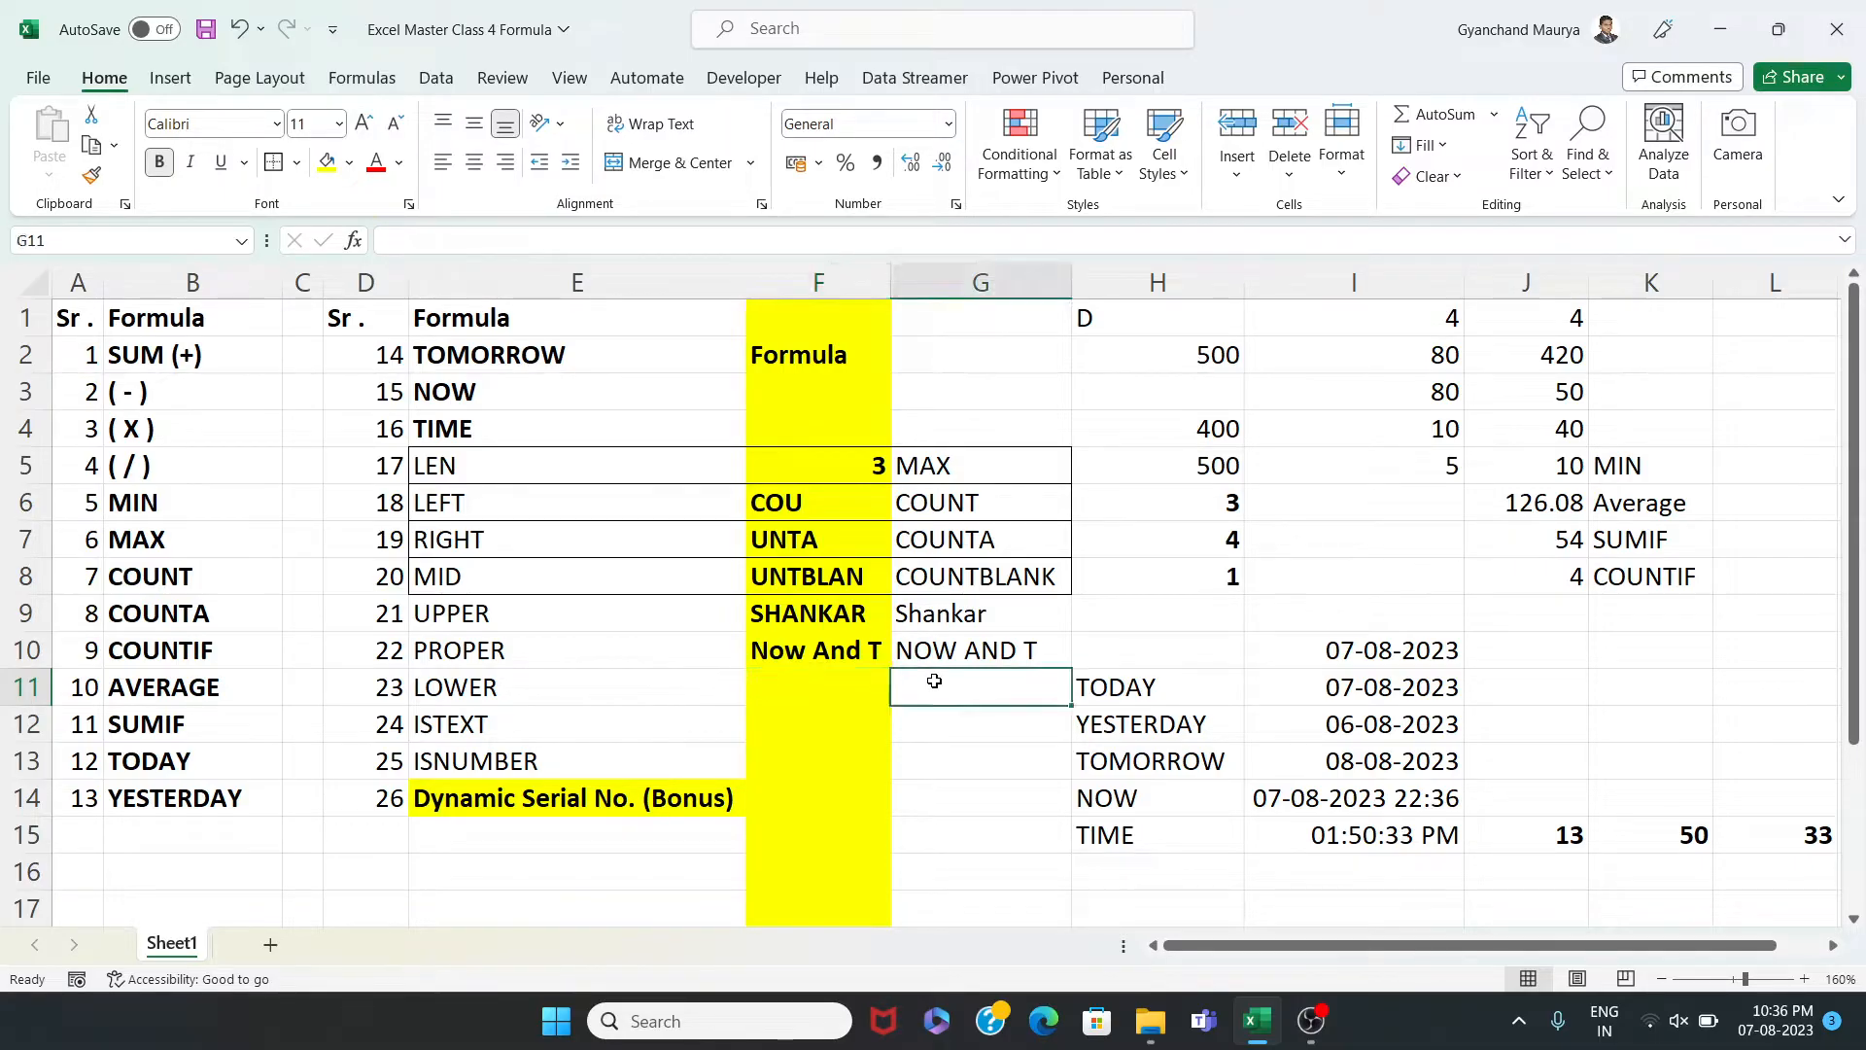
key(ctrl+d)
click(833, 683)
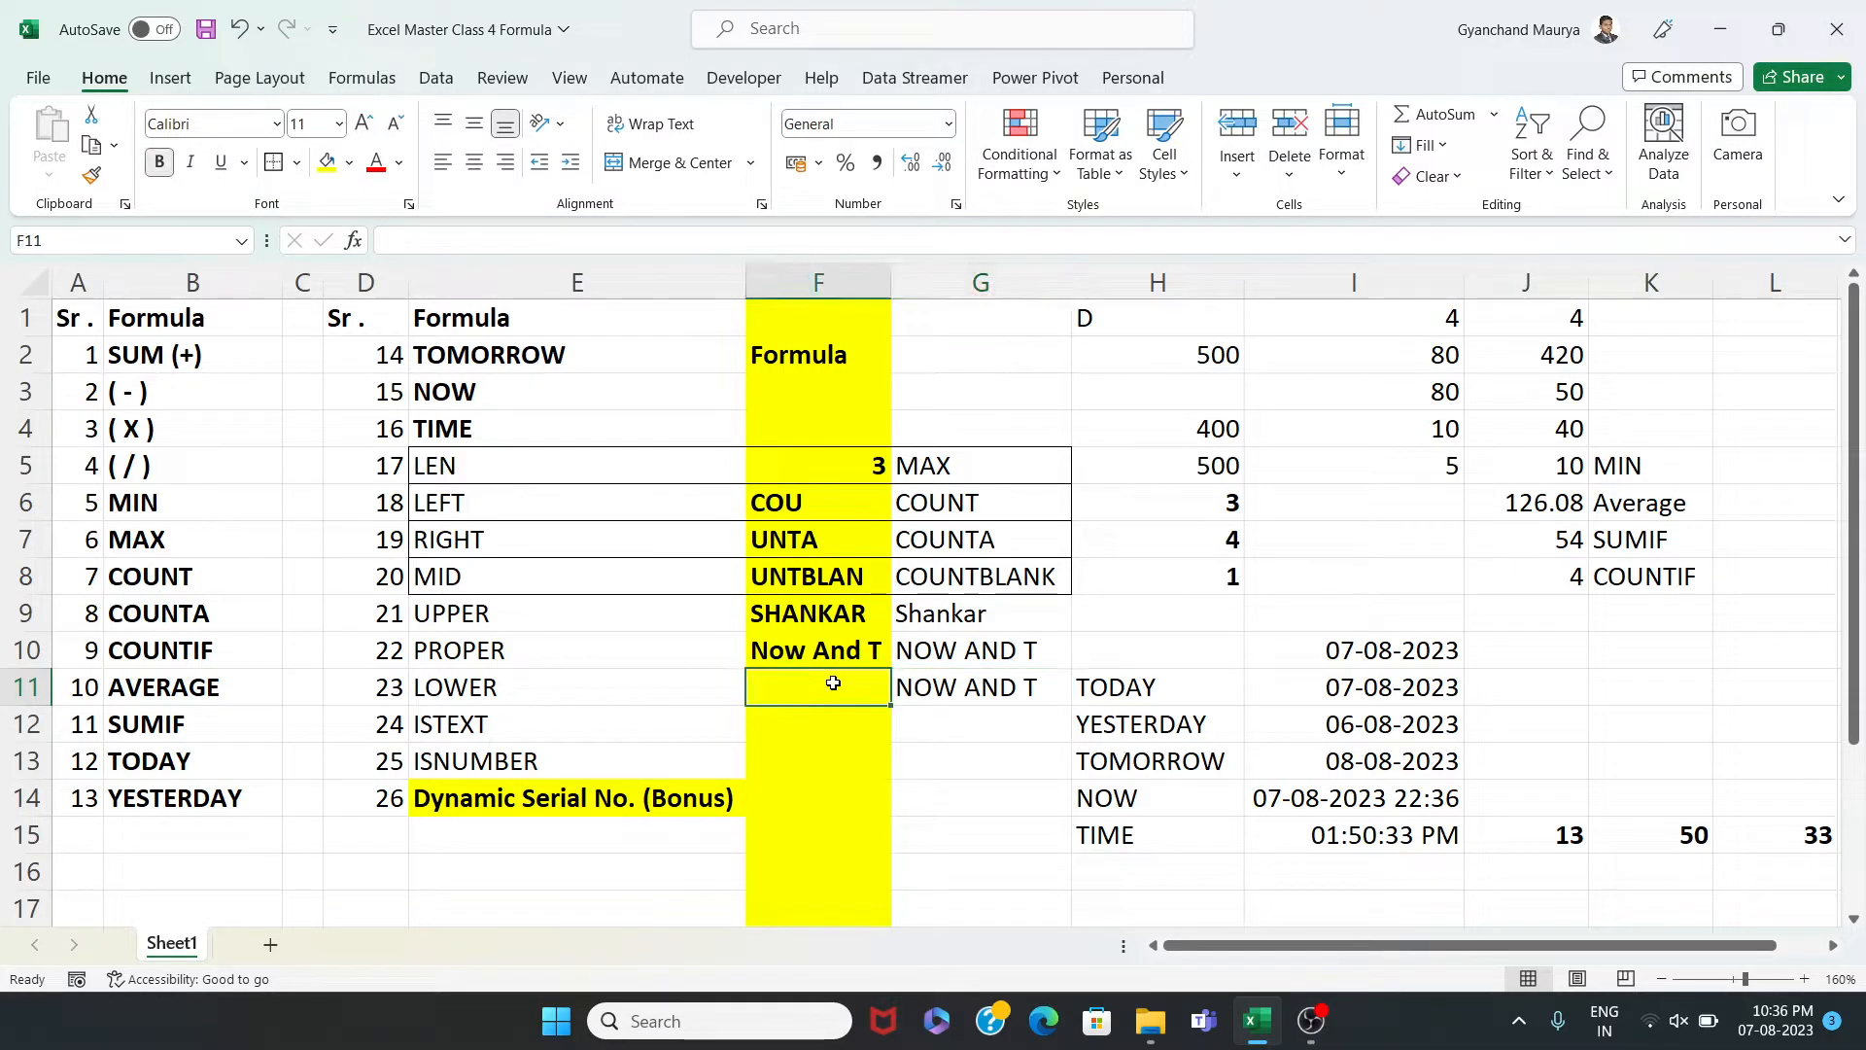
text(=lo)
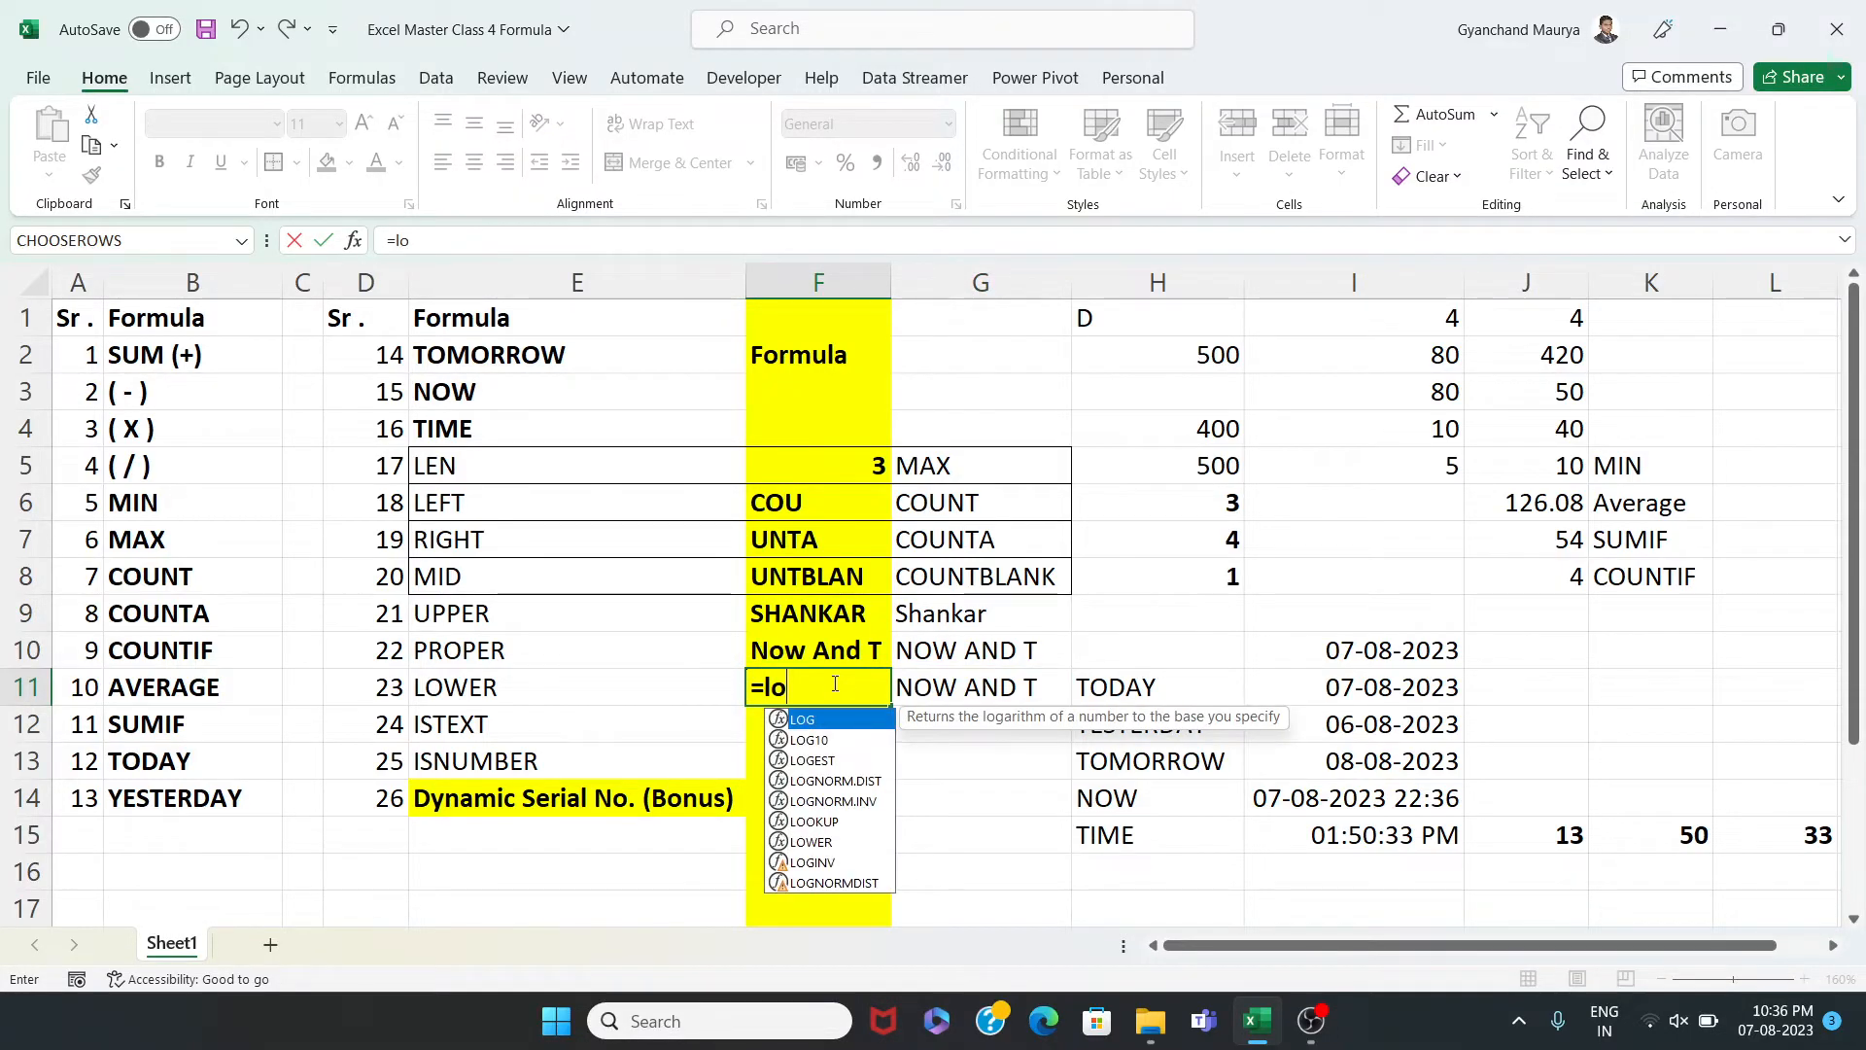
text(ve)
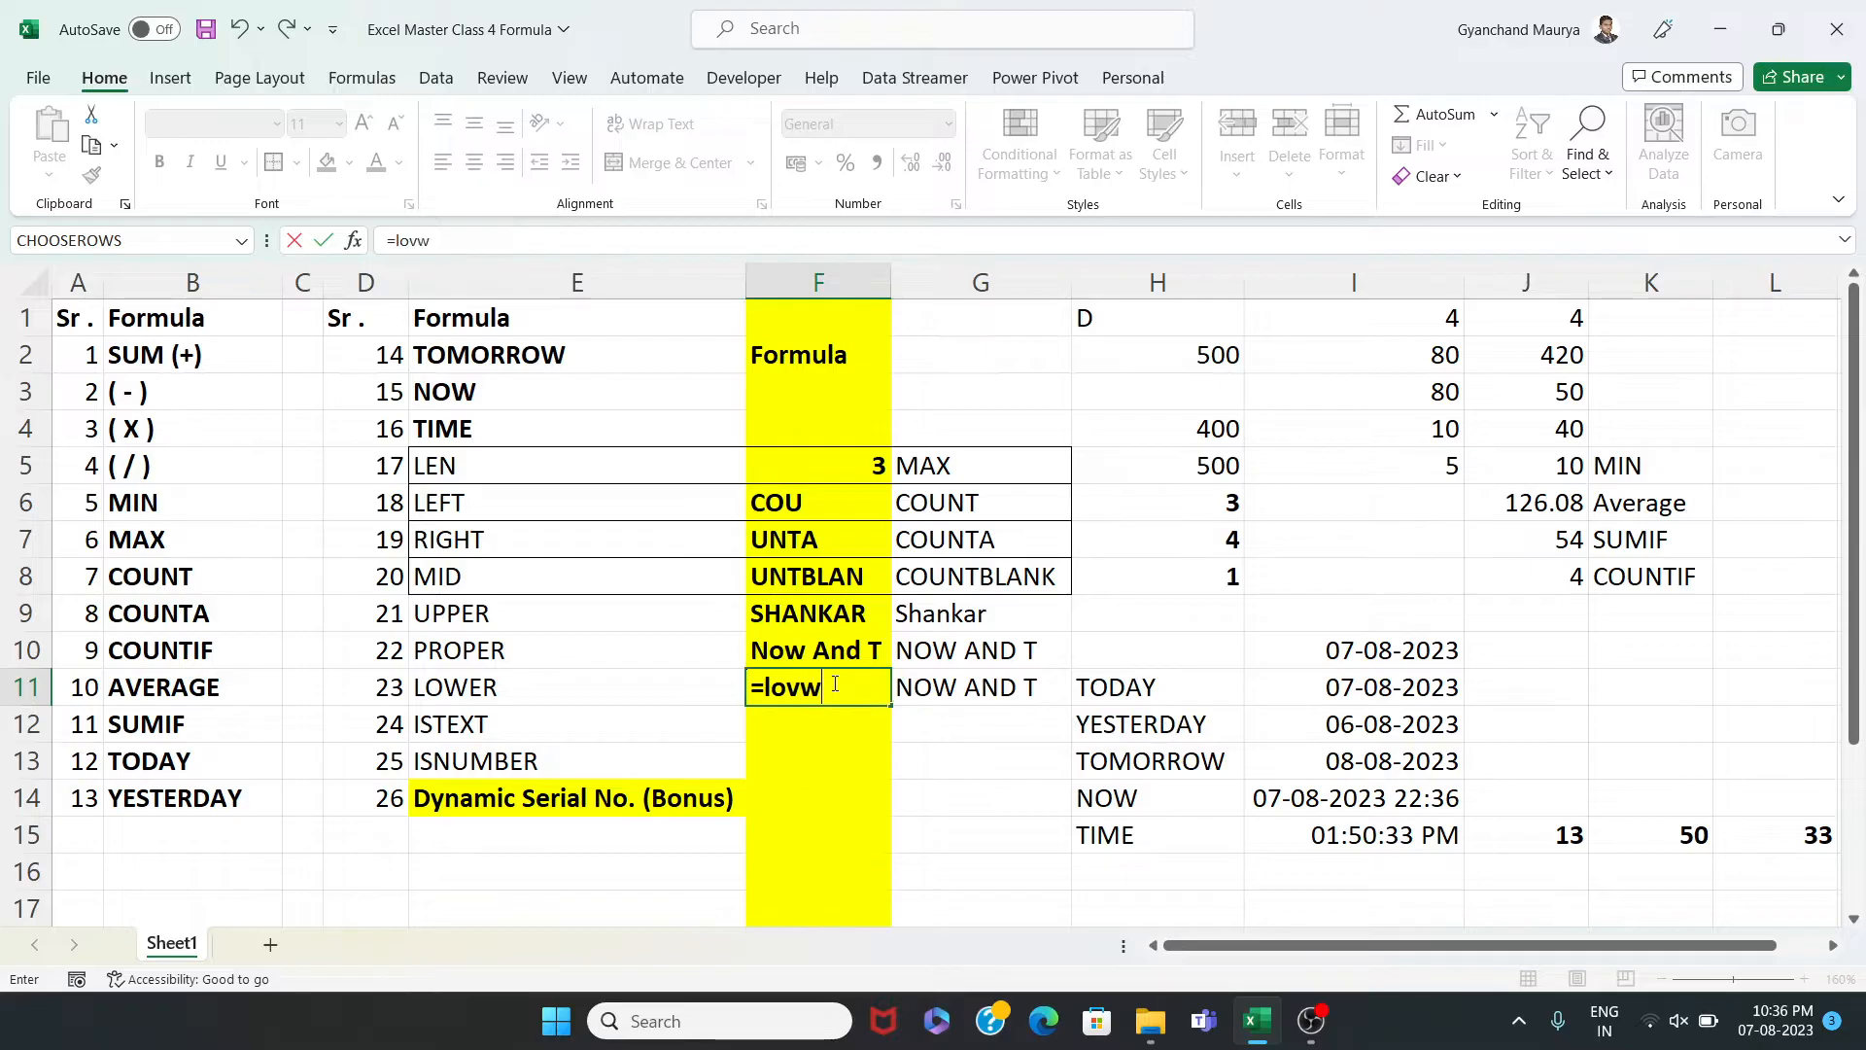
key(BackSpace)
key(BackSpace)
key(BackSpace)
text(o)
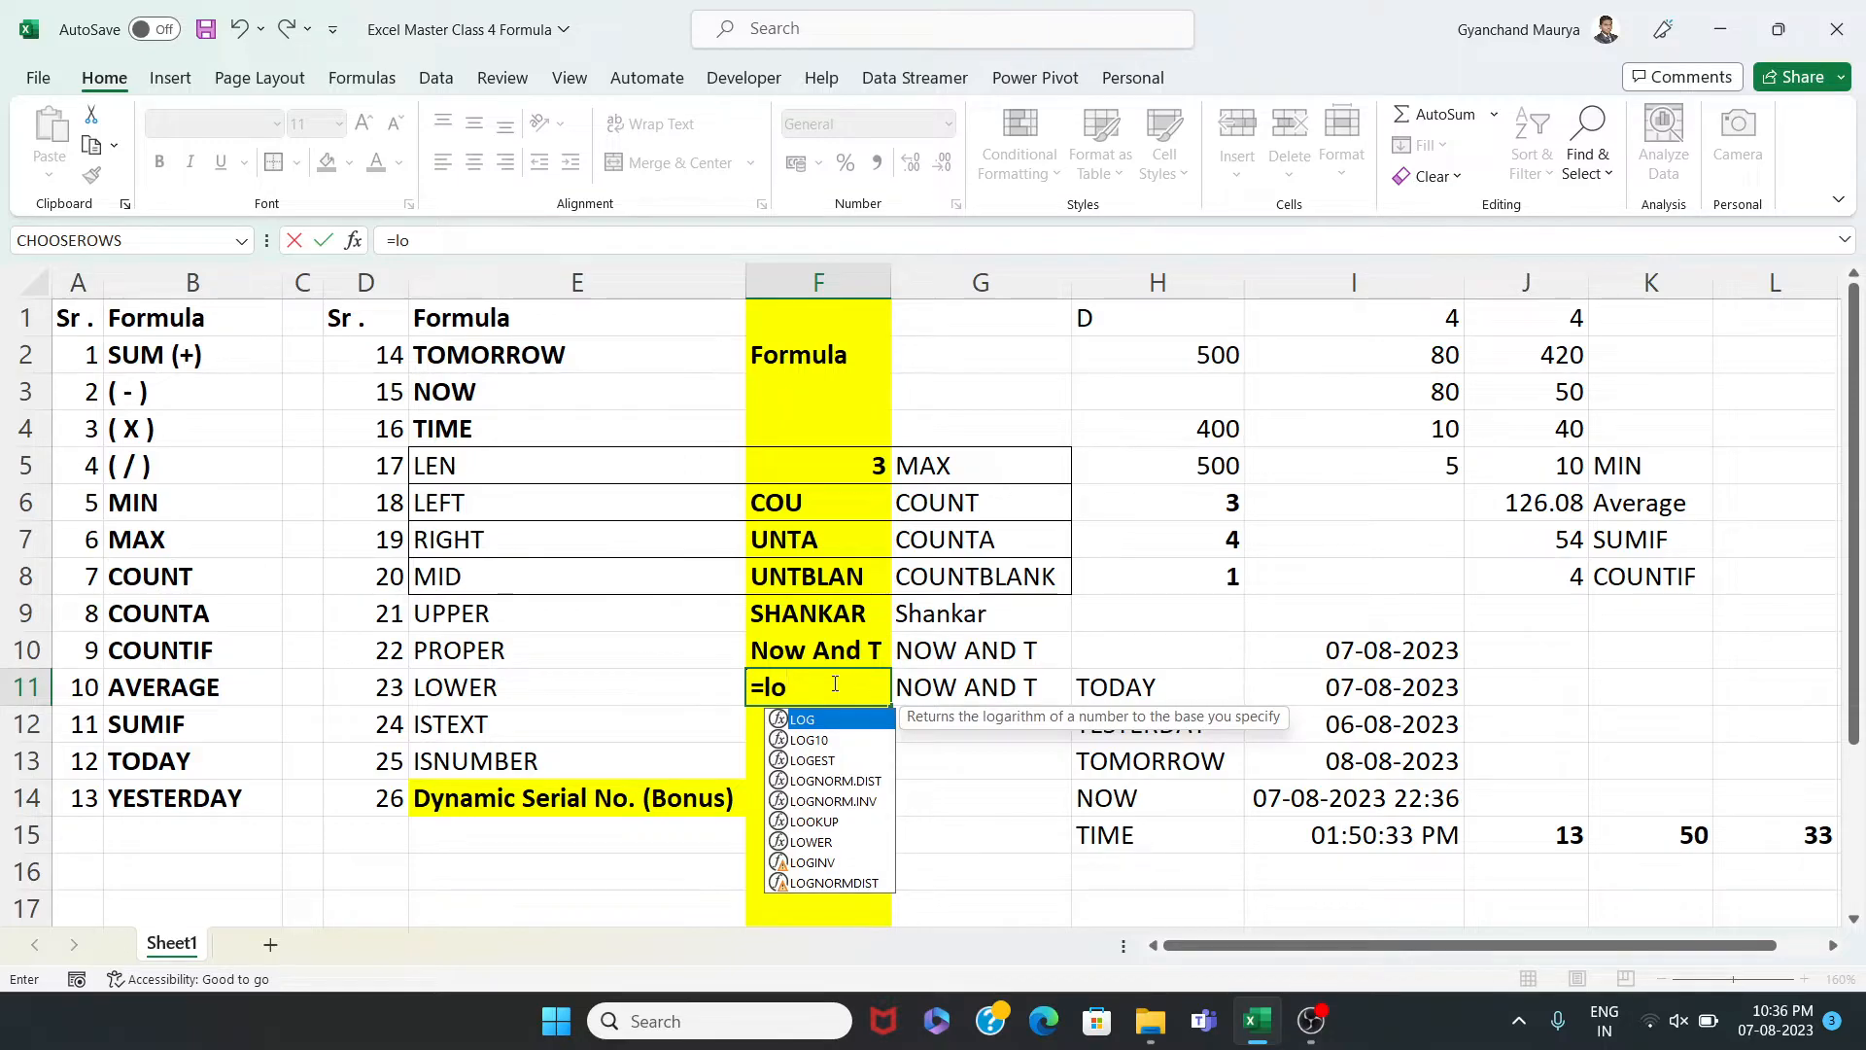
text(we)
key(Tab)
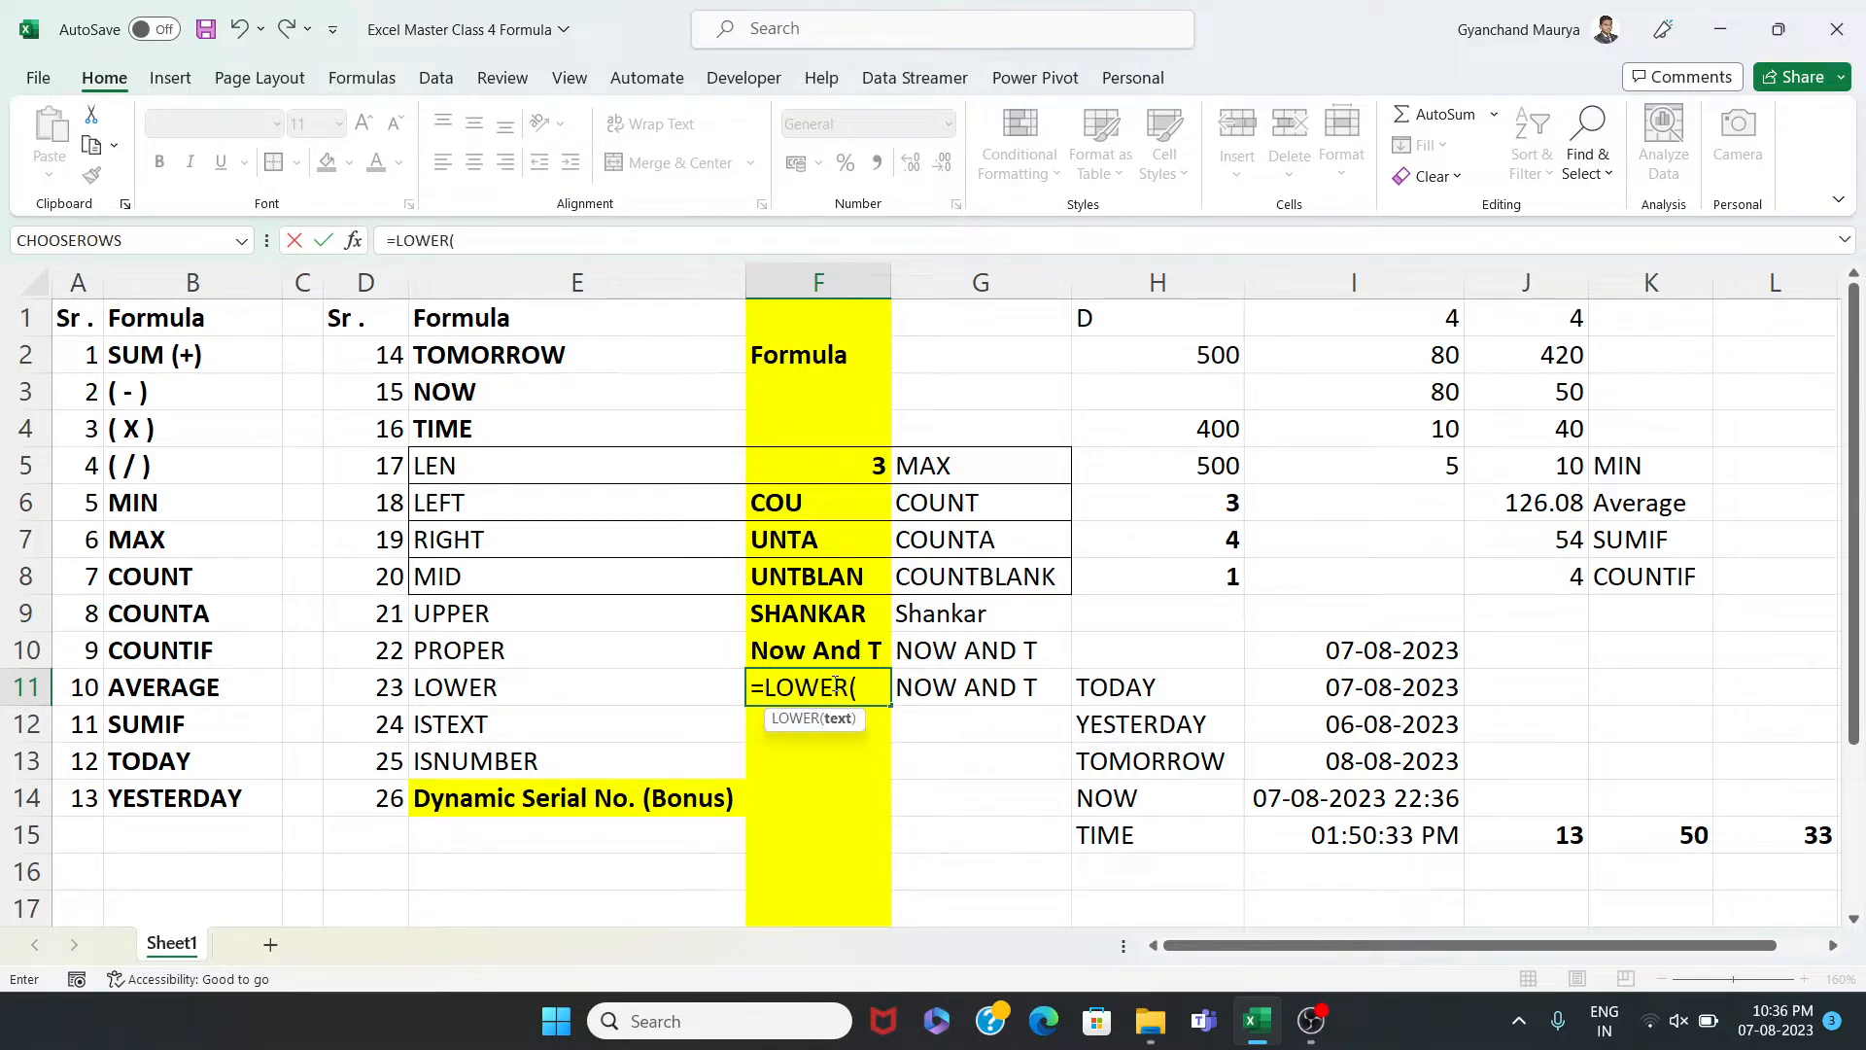
click(949, 692)
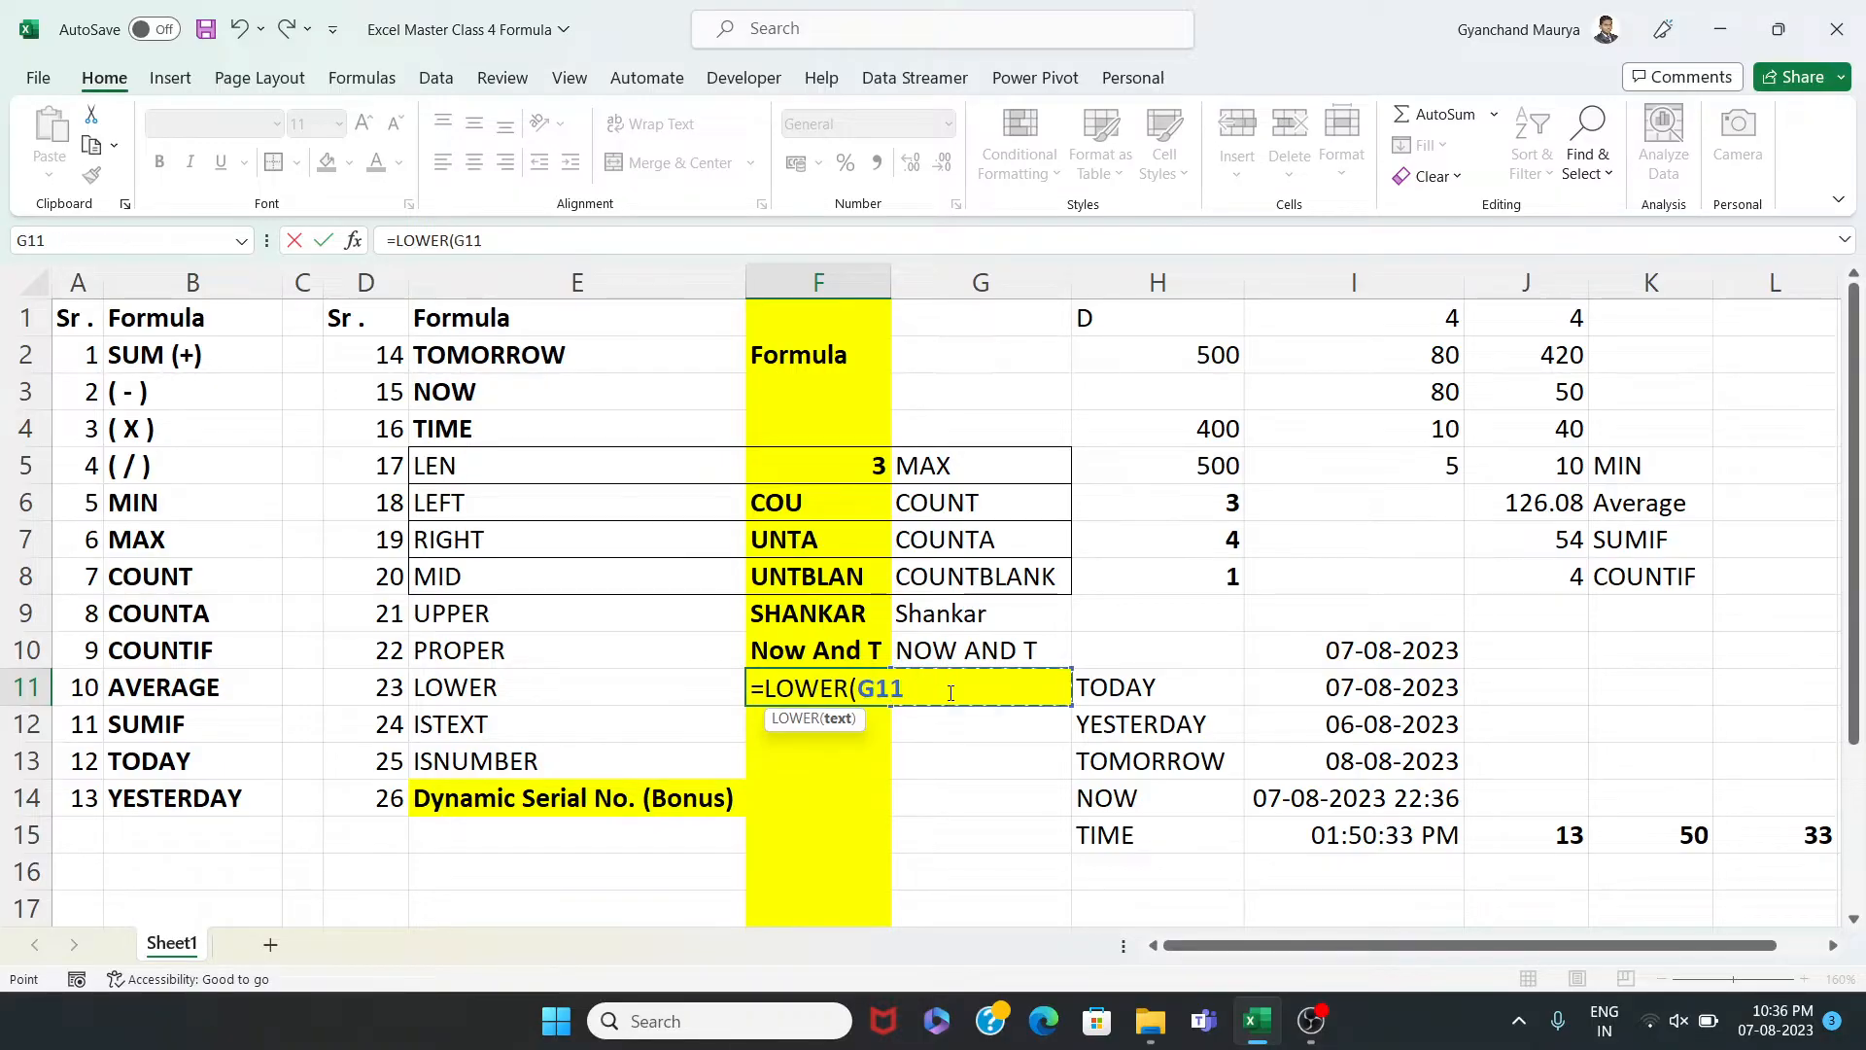
text())
key(Return)
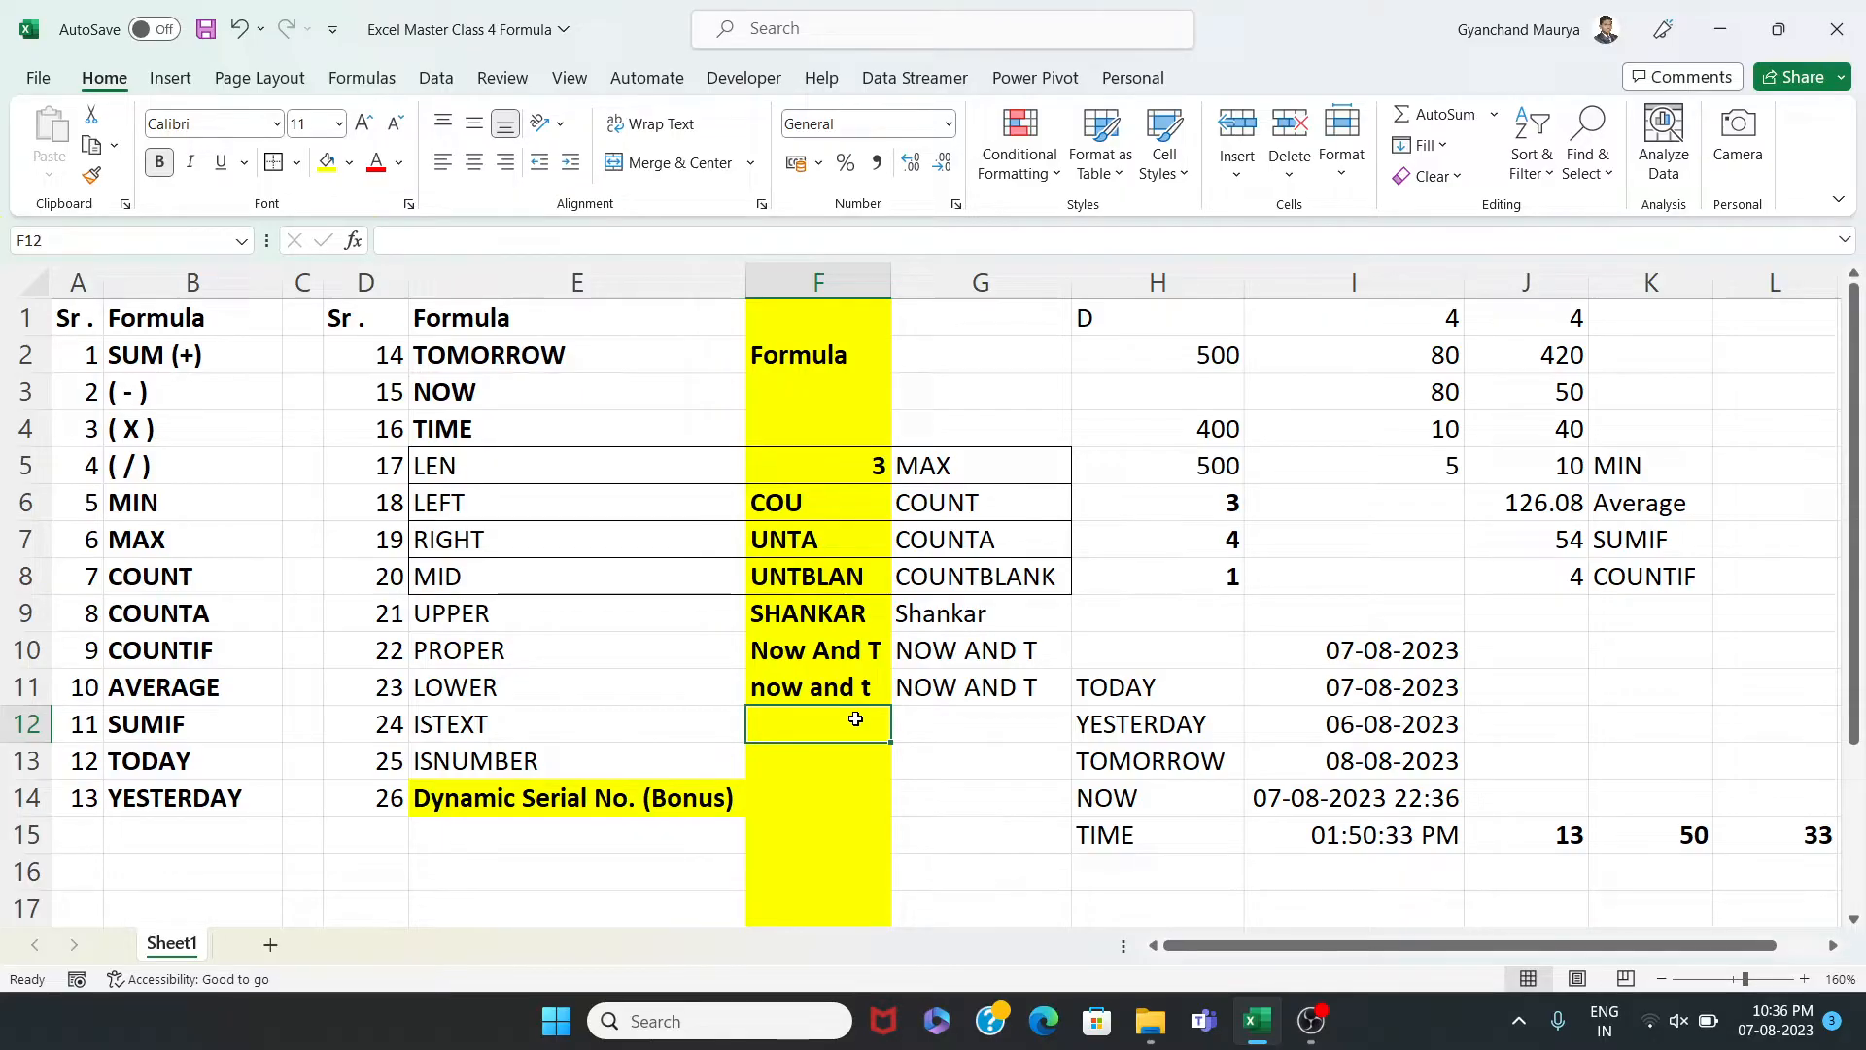
Apply all borders to the UPPER, PROPER and LOWER example rows, E9:G11
drag(618, 622, 930, 605)
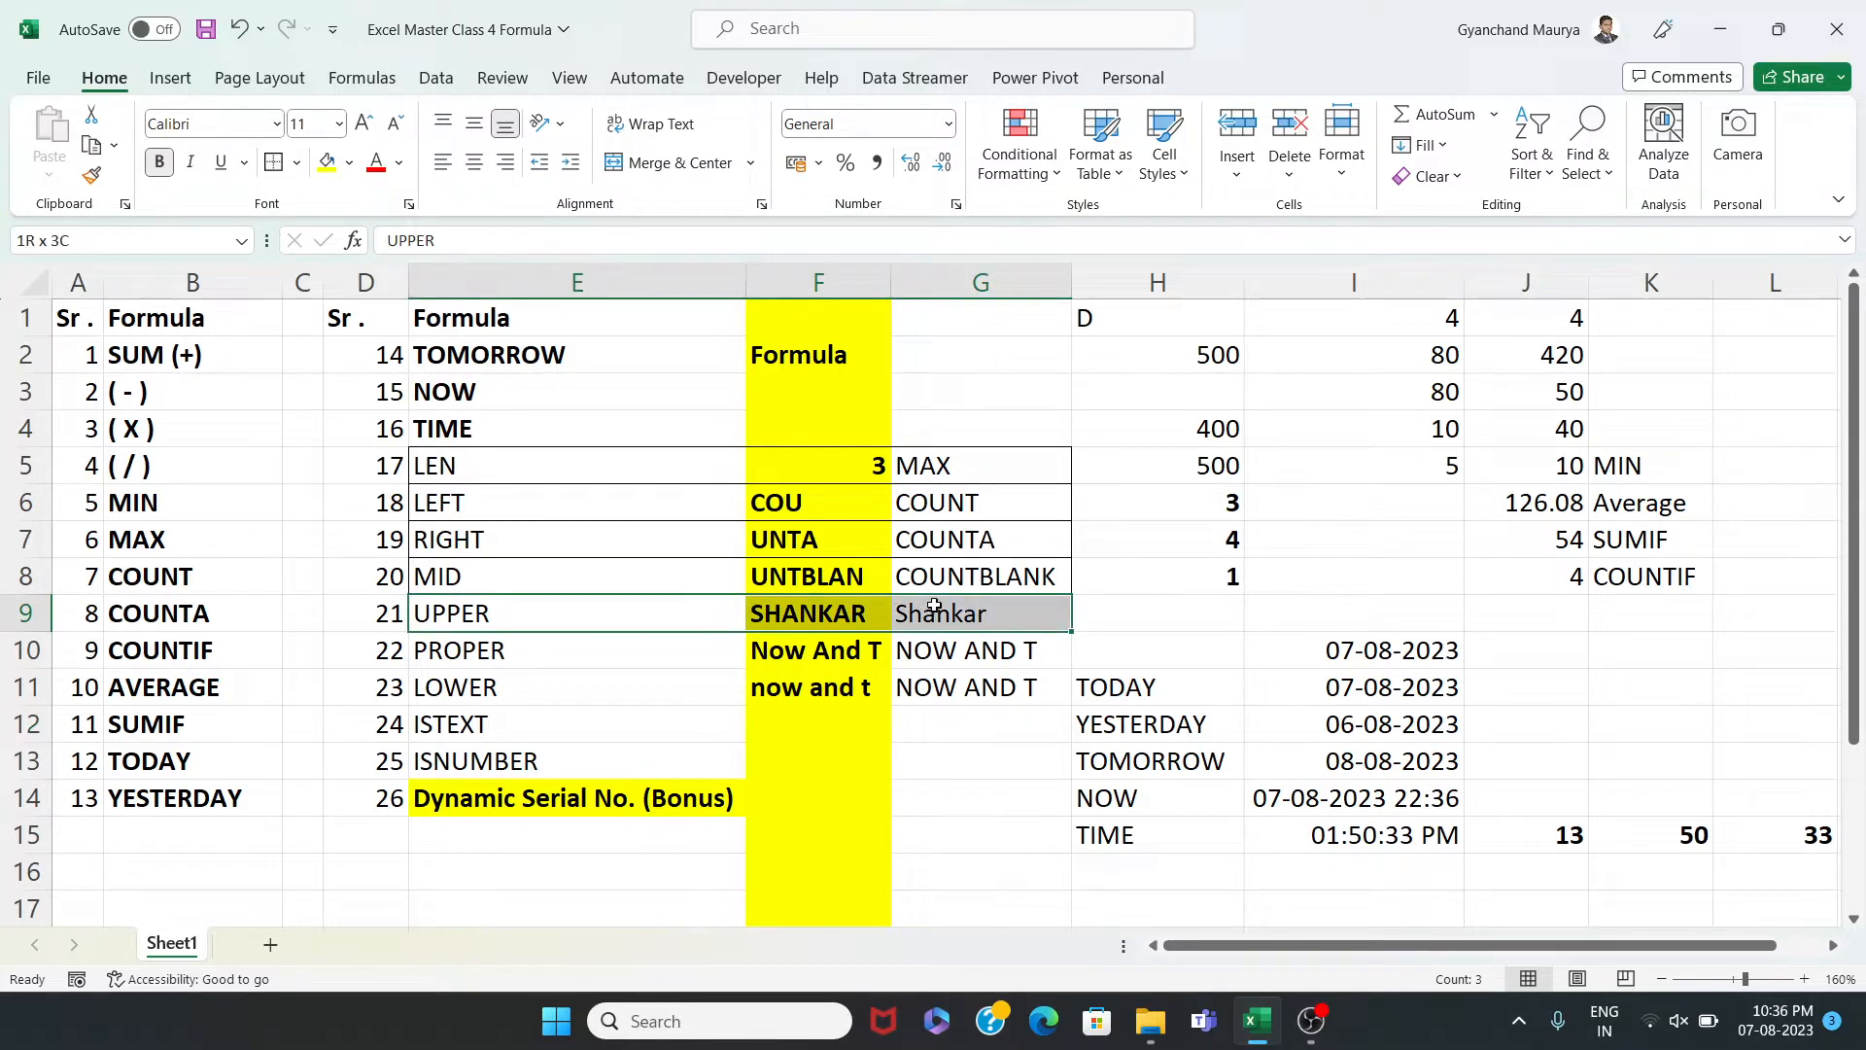
ctrl+click(821, 646)
drag(566, 615, 913, 621)
drag(619, 662, 956, 685)
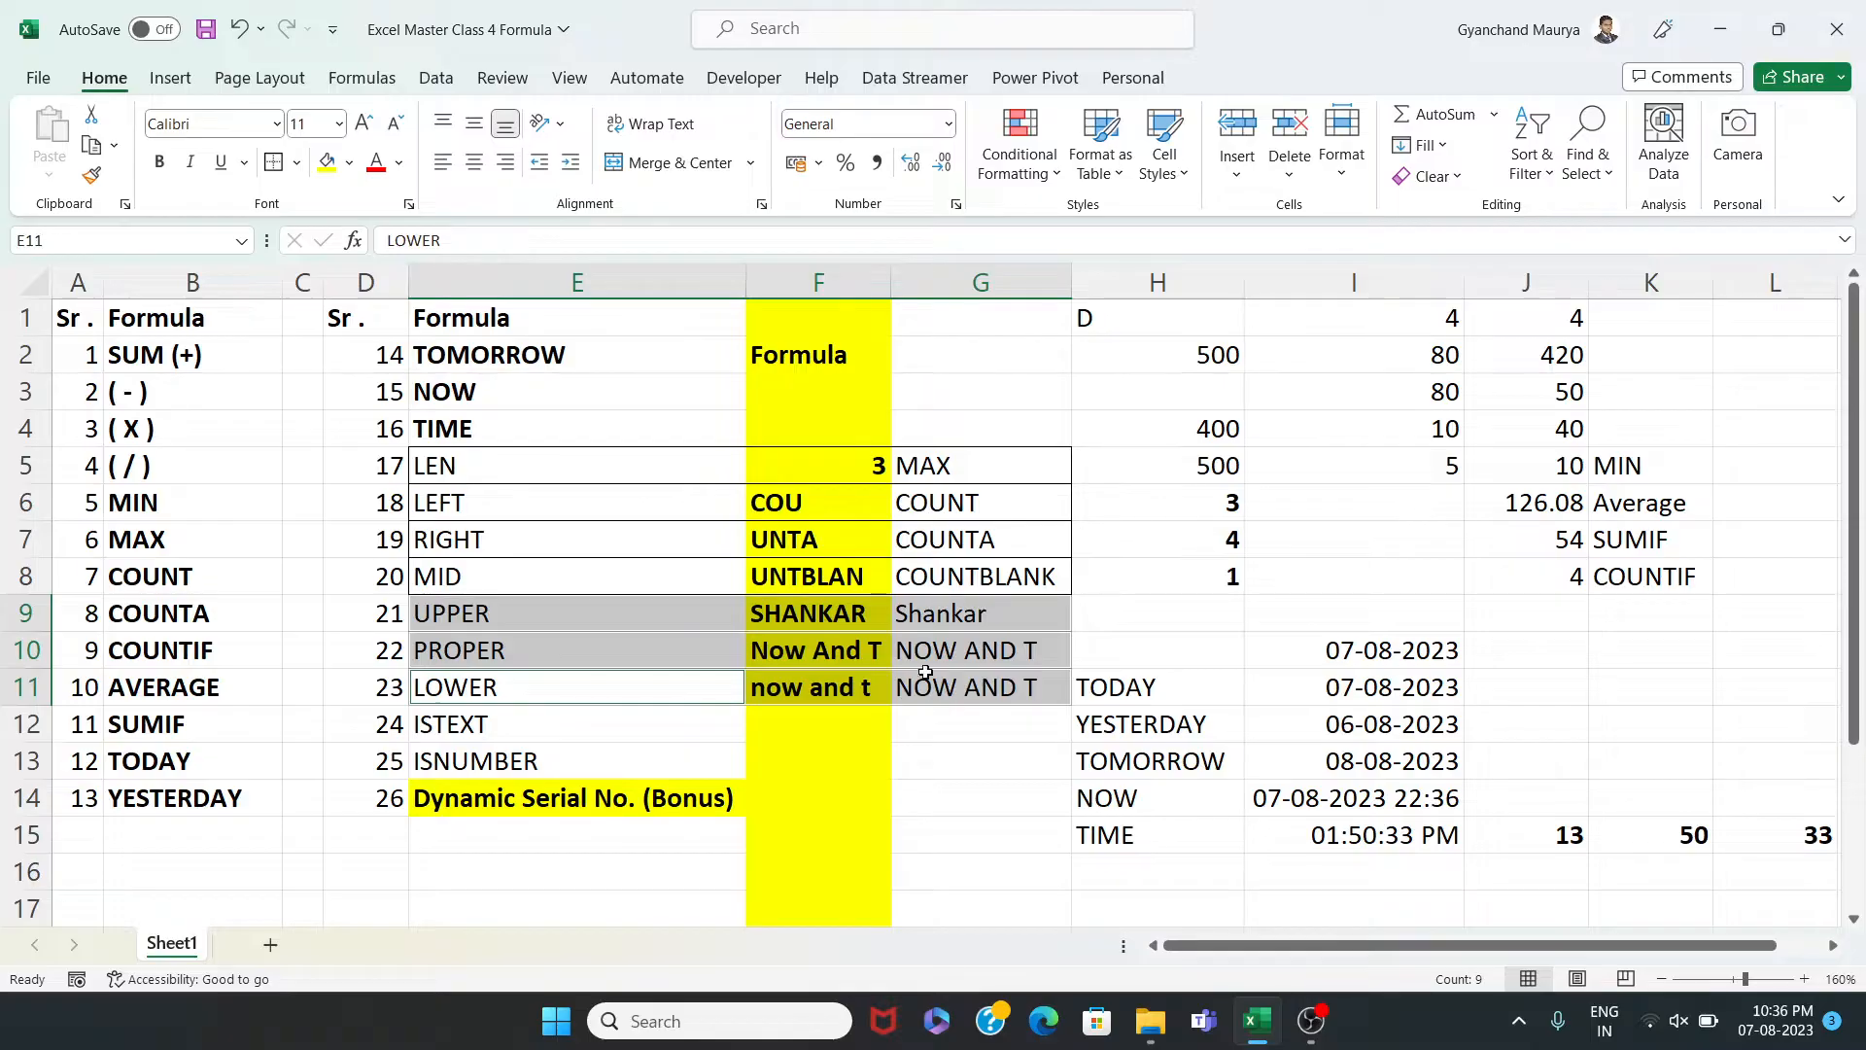
click(275, 164)
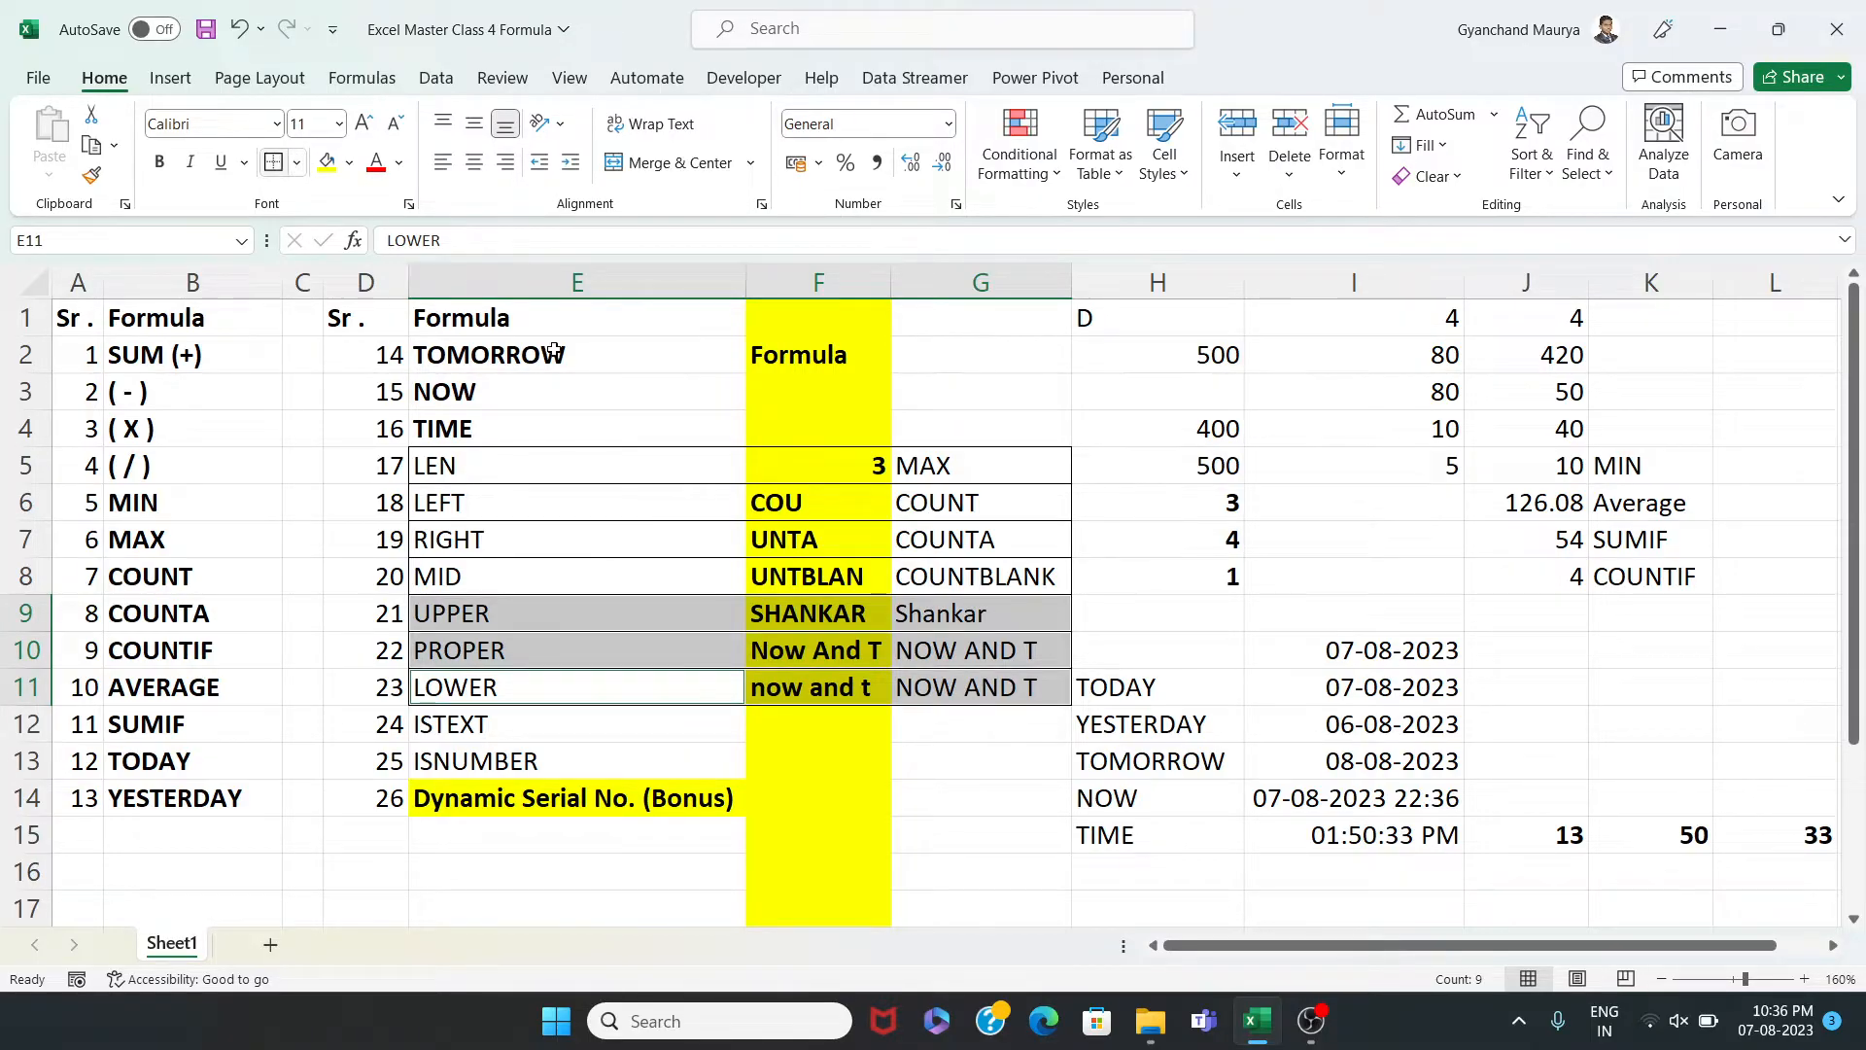
Enter 8789 in G13 as a sample number and apply all borders to the ISTEXT and ISNUMBER rows, E12:G13
click(842, 724)
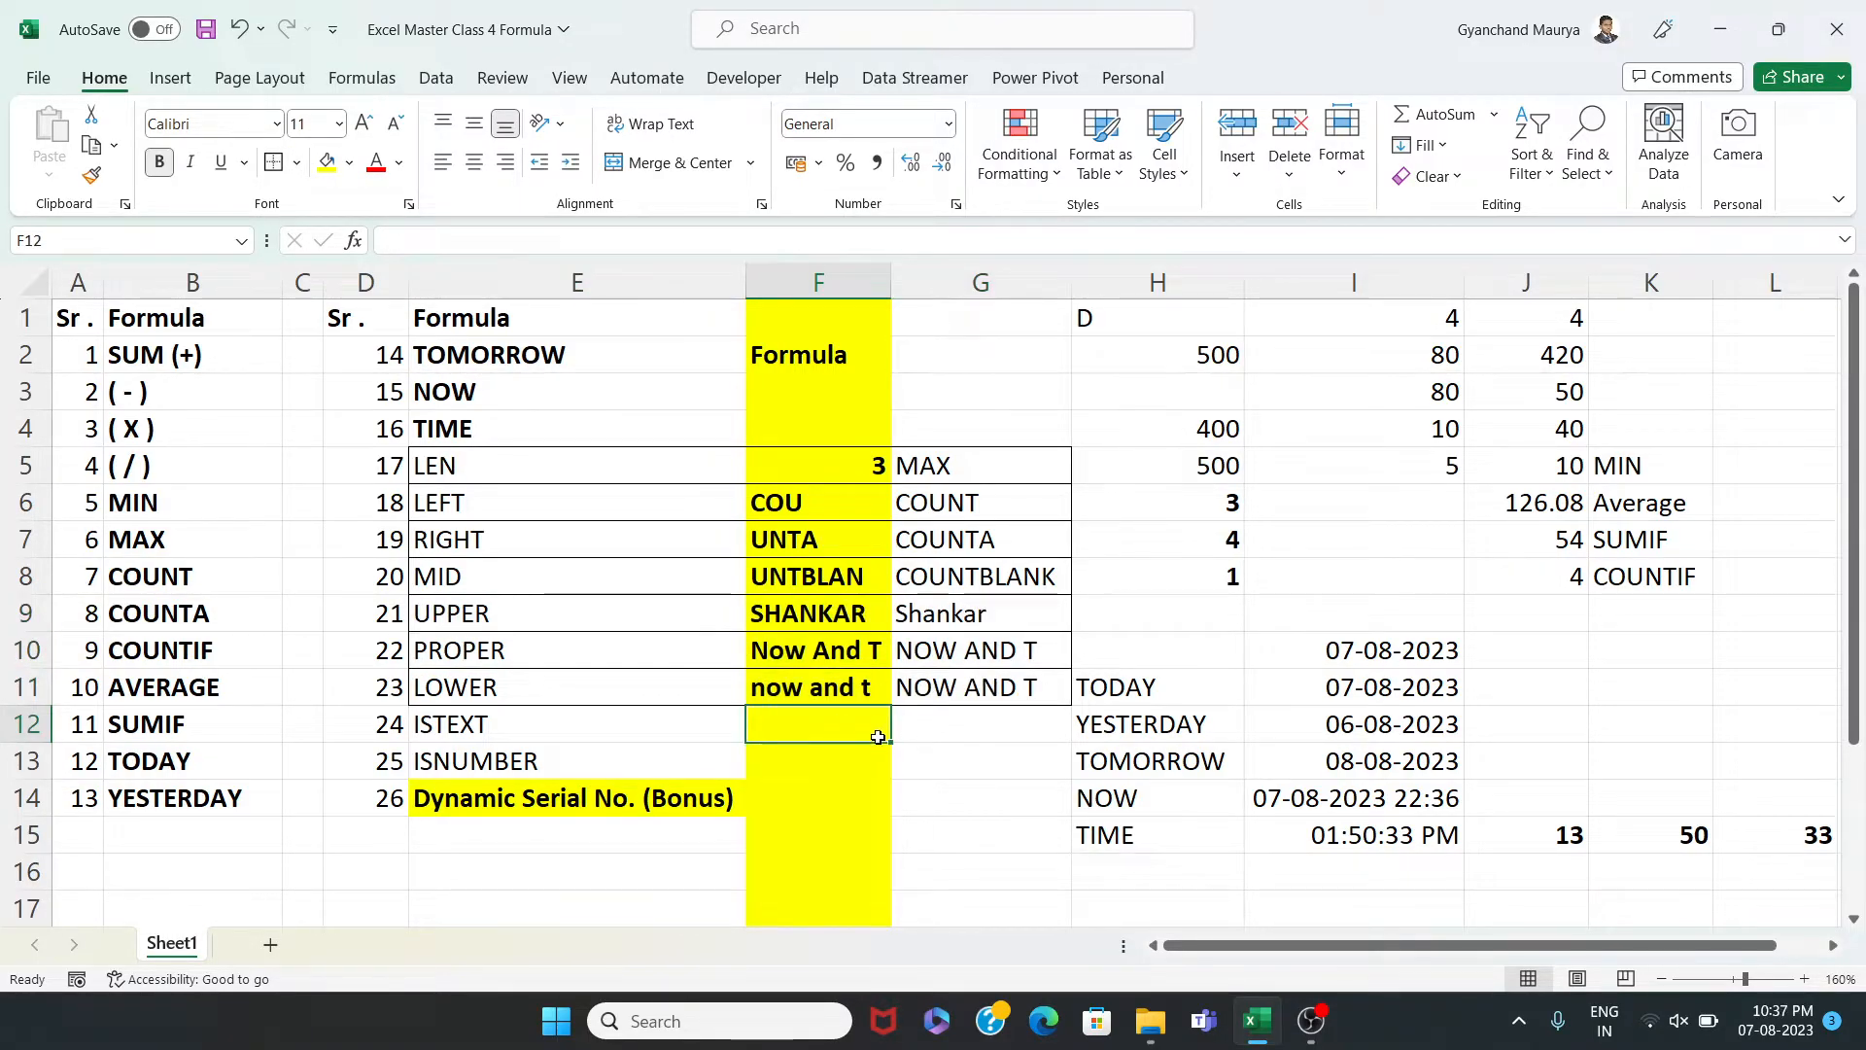
click(1021, 773)
text(8789)
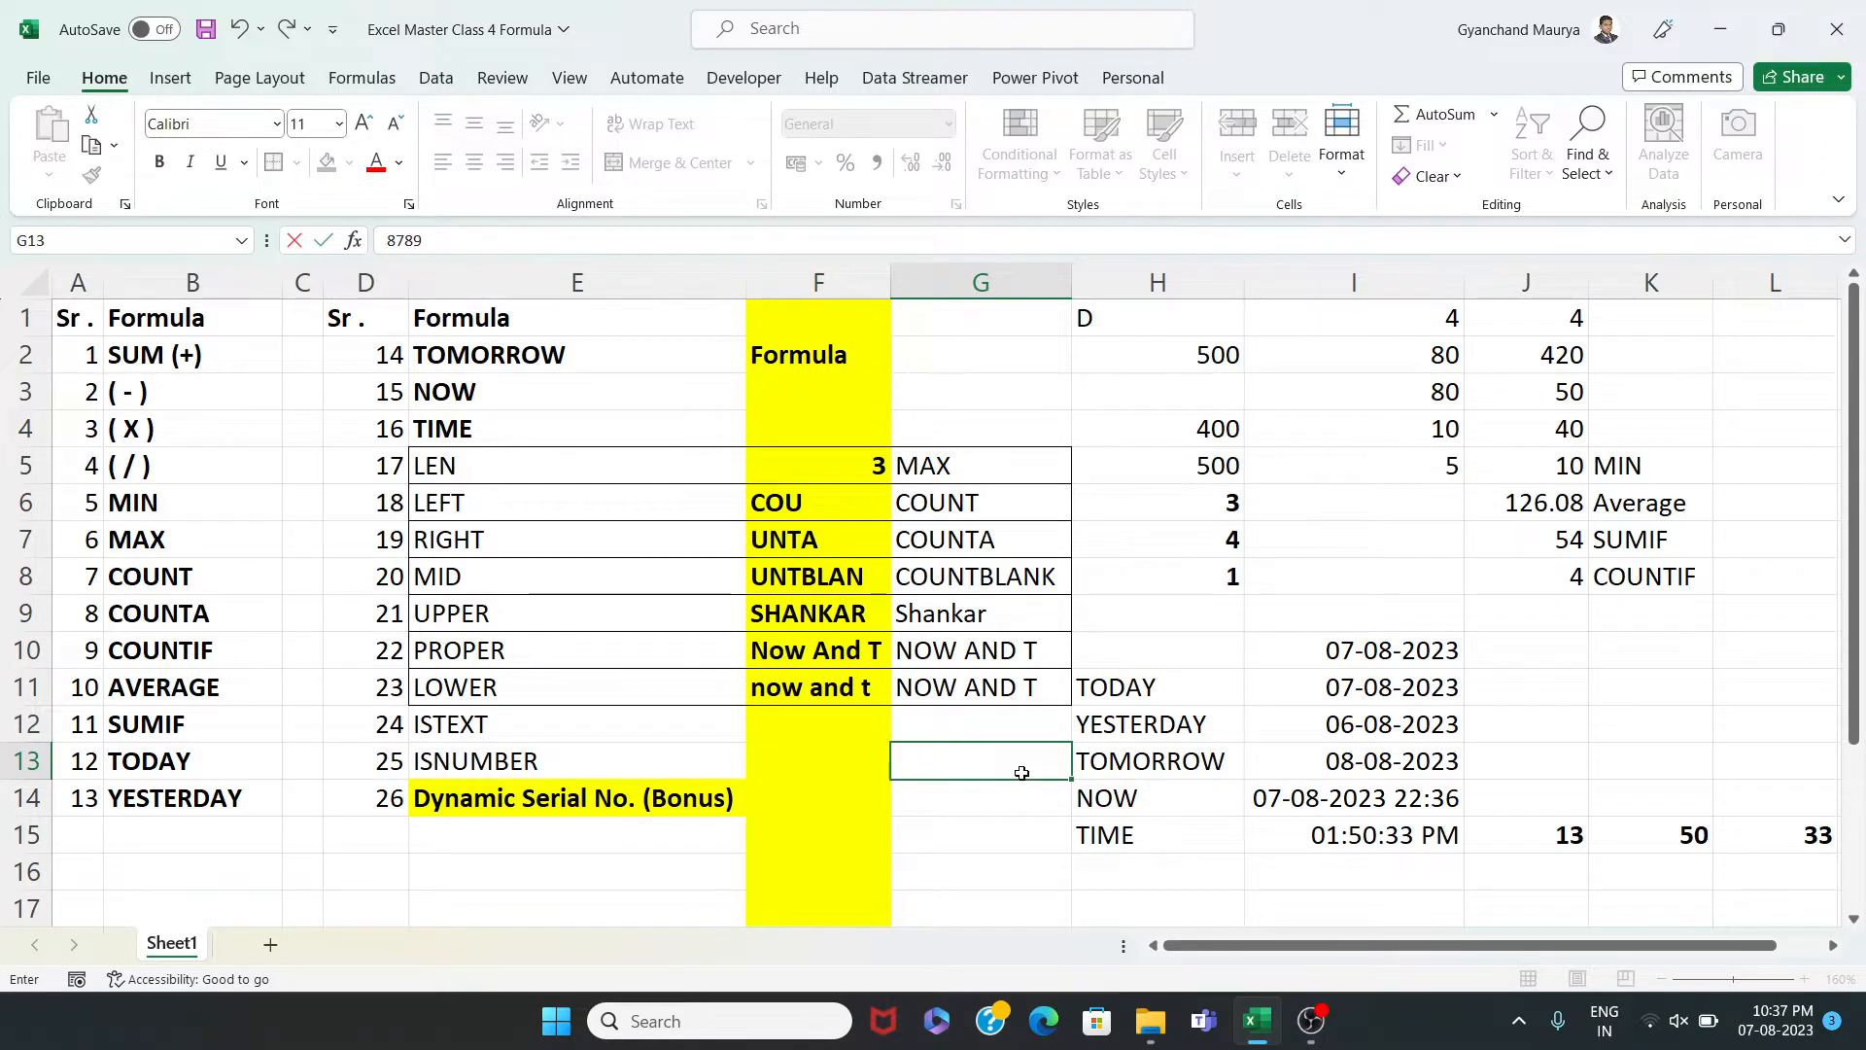
key(Return)
key(Up)
shift+click(564, 762)
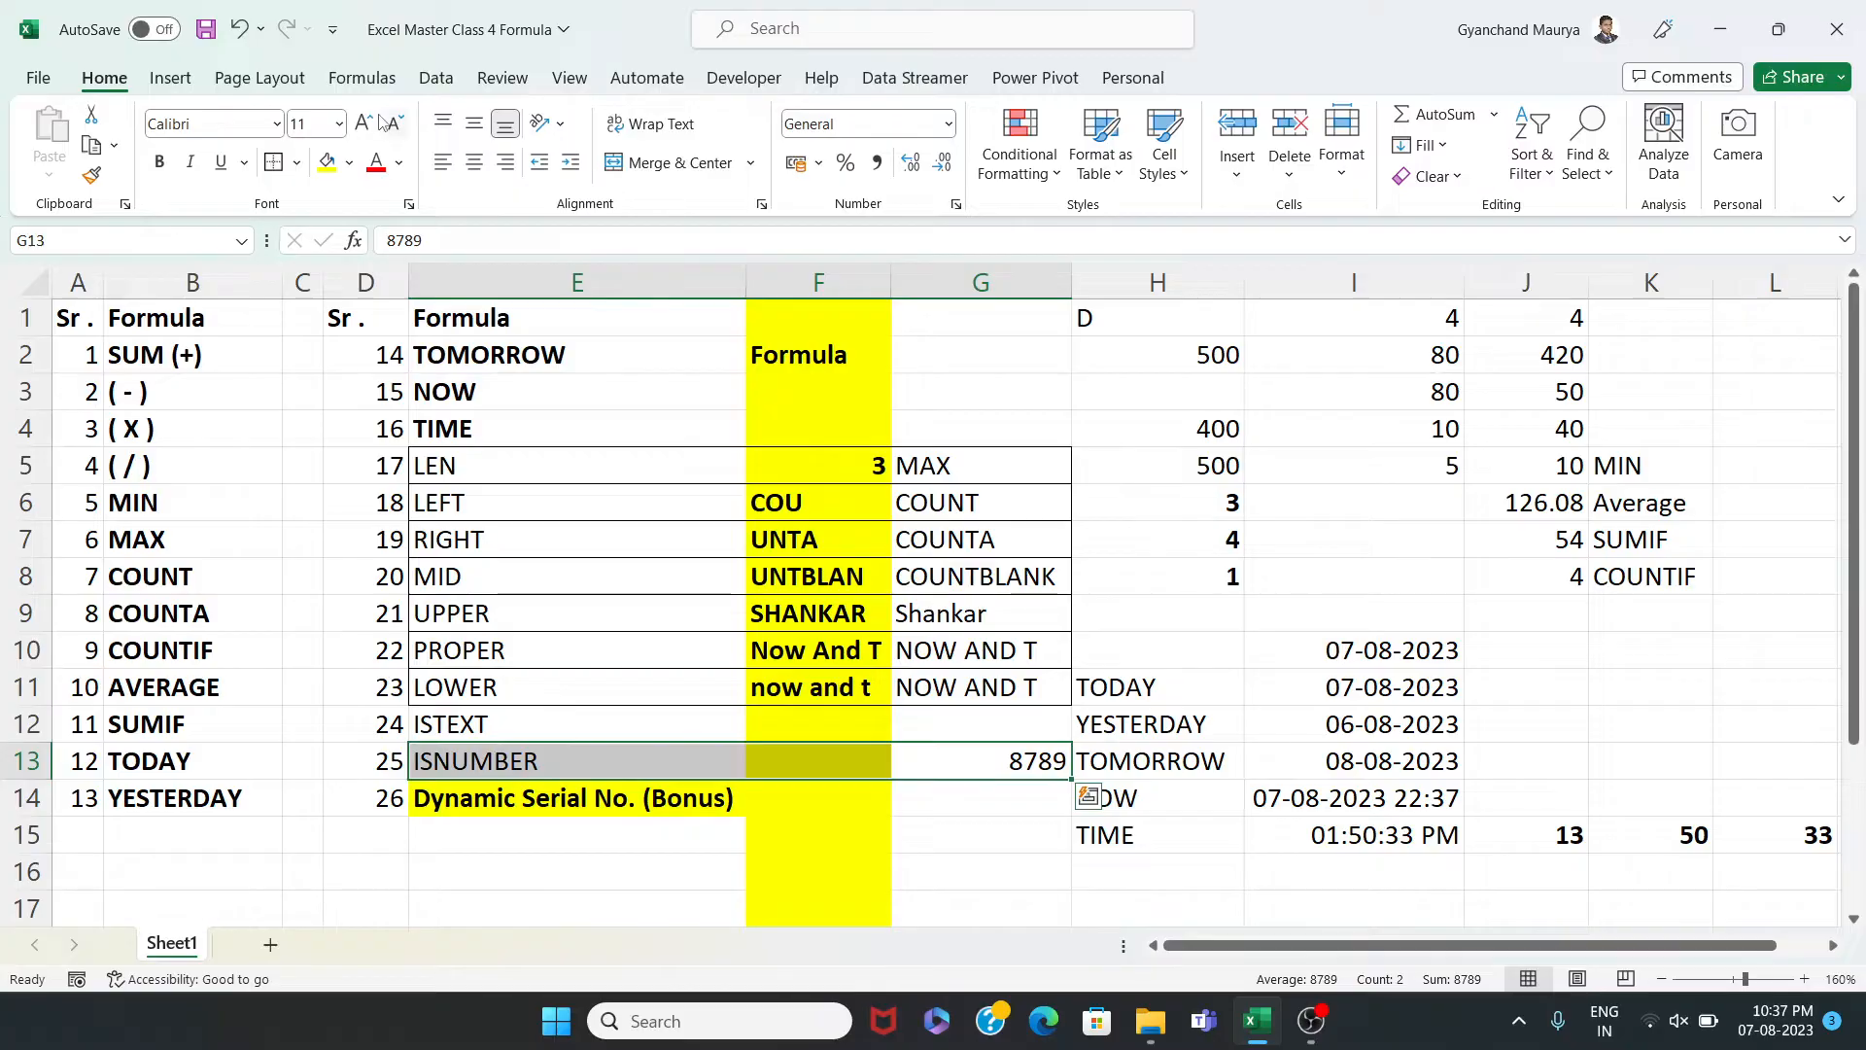
drag(510, 724, 909, 729)
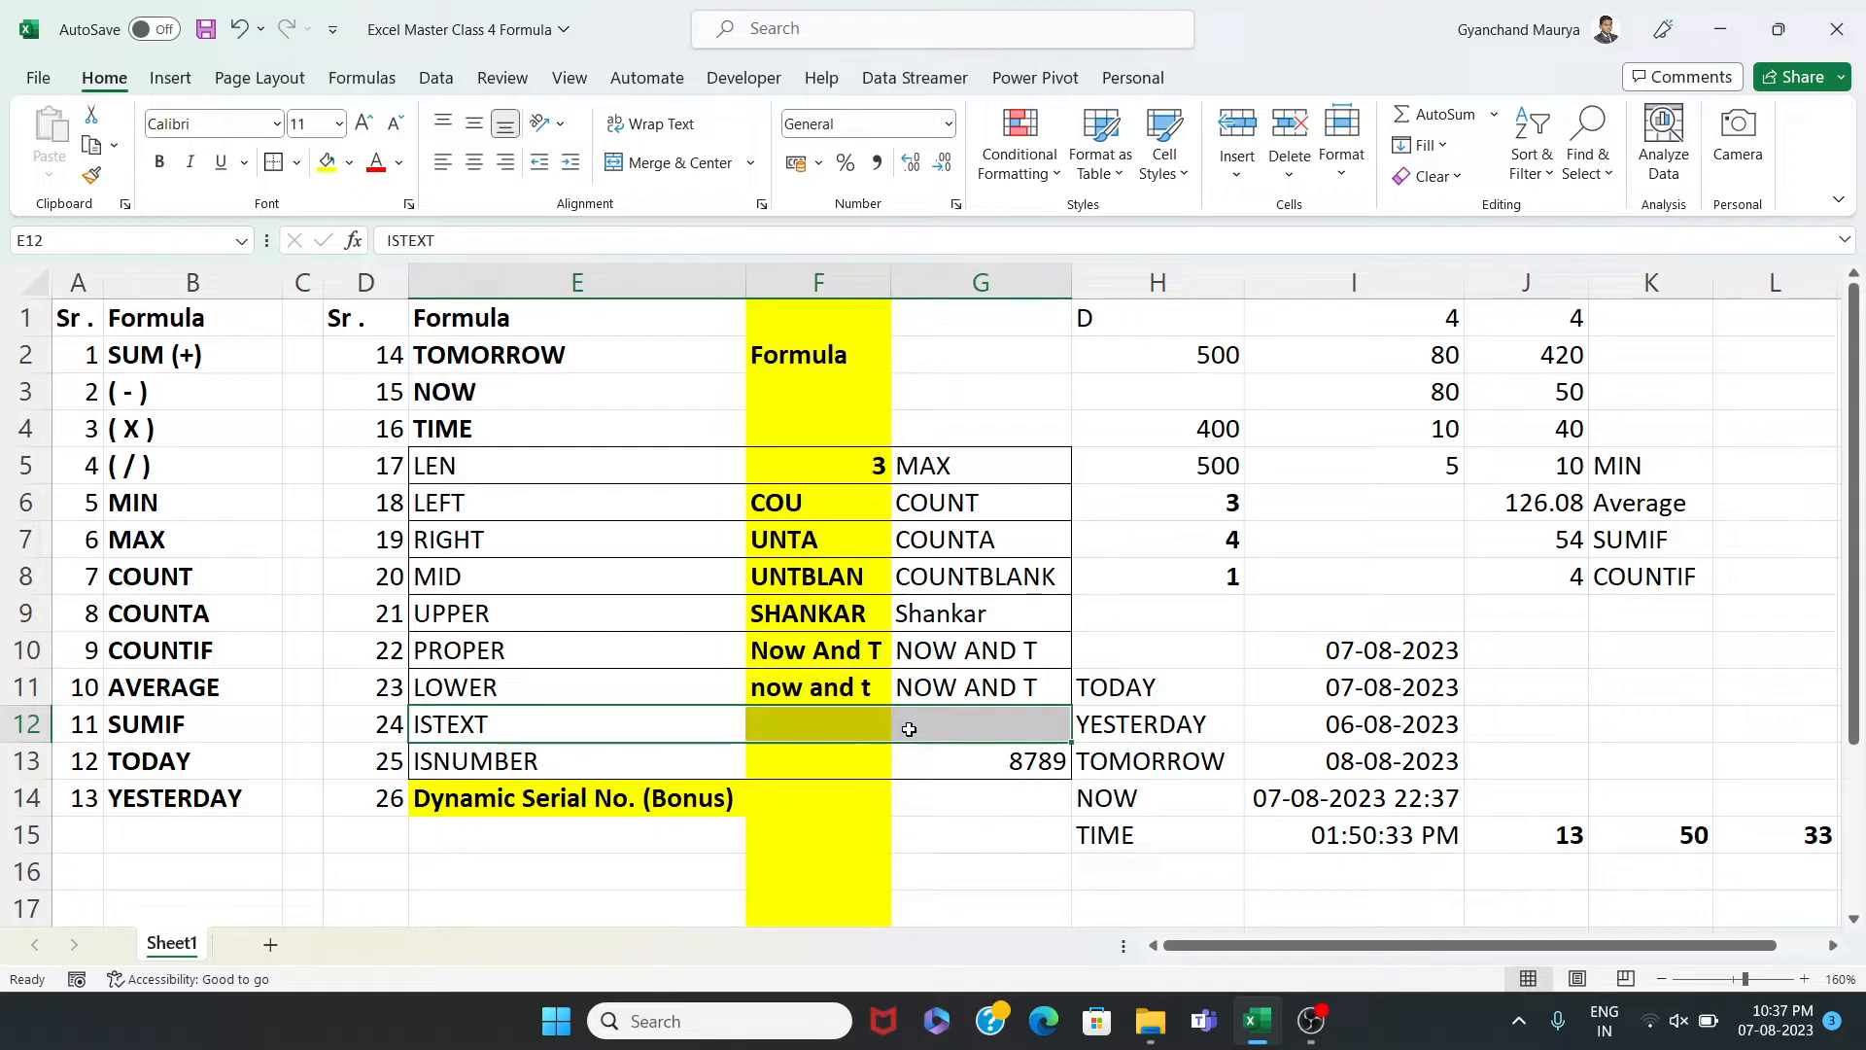
click(902, 753)
Enter =ISNUMBER(G13) in F13 to check whether the sample value is a number
click(851, 758)
text(=is)
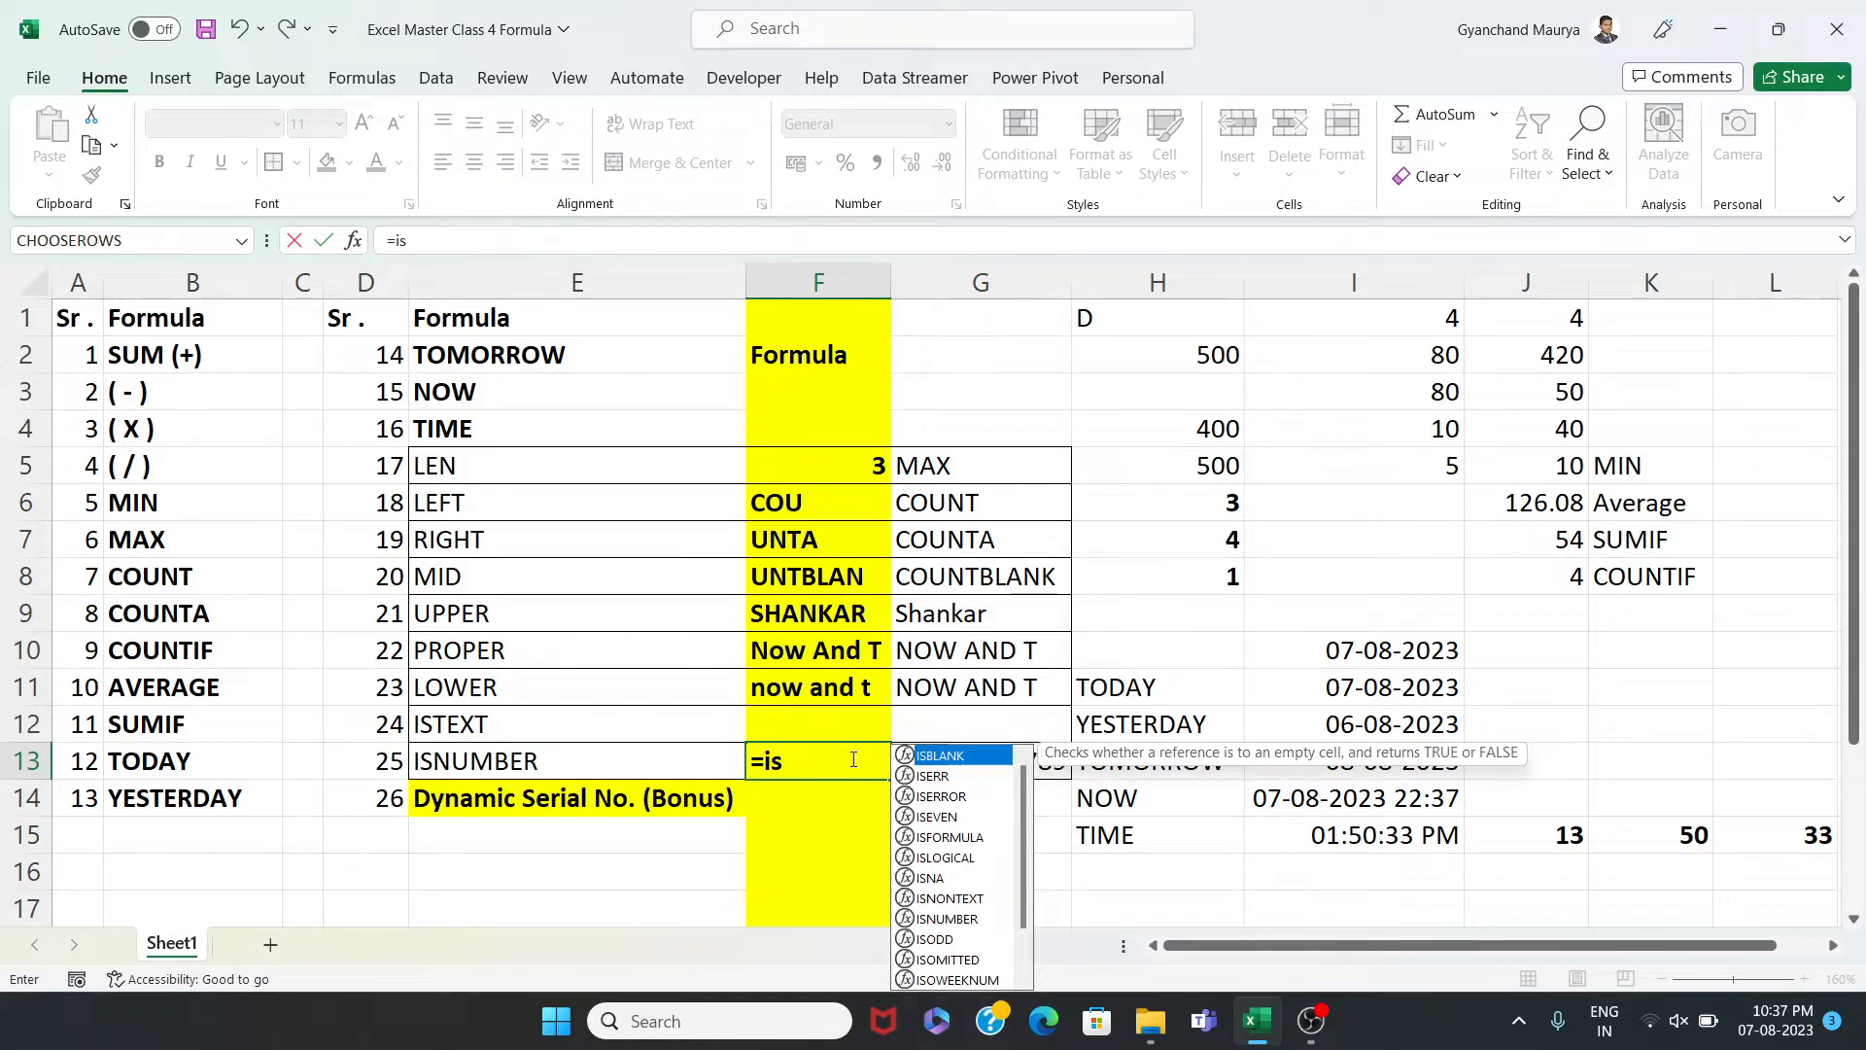
text(nu)
key(Tab)
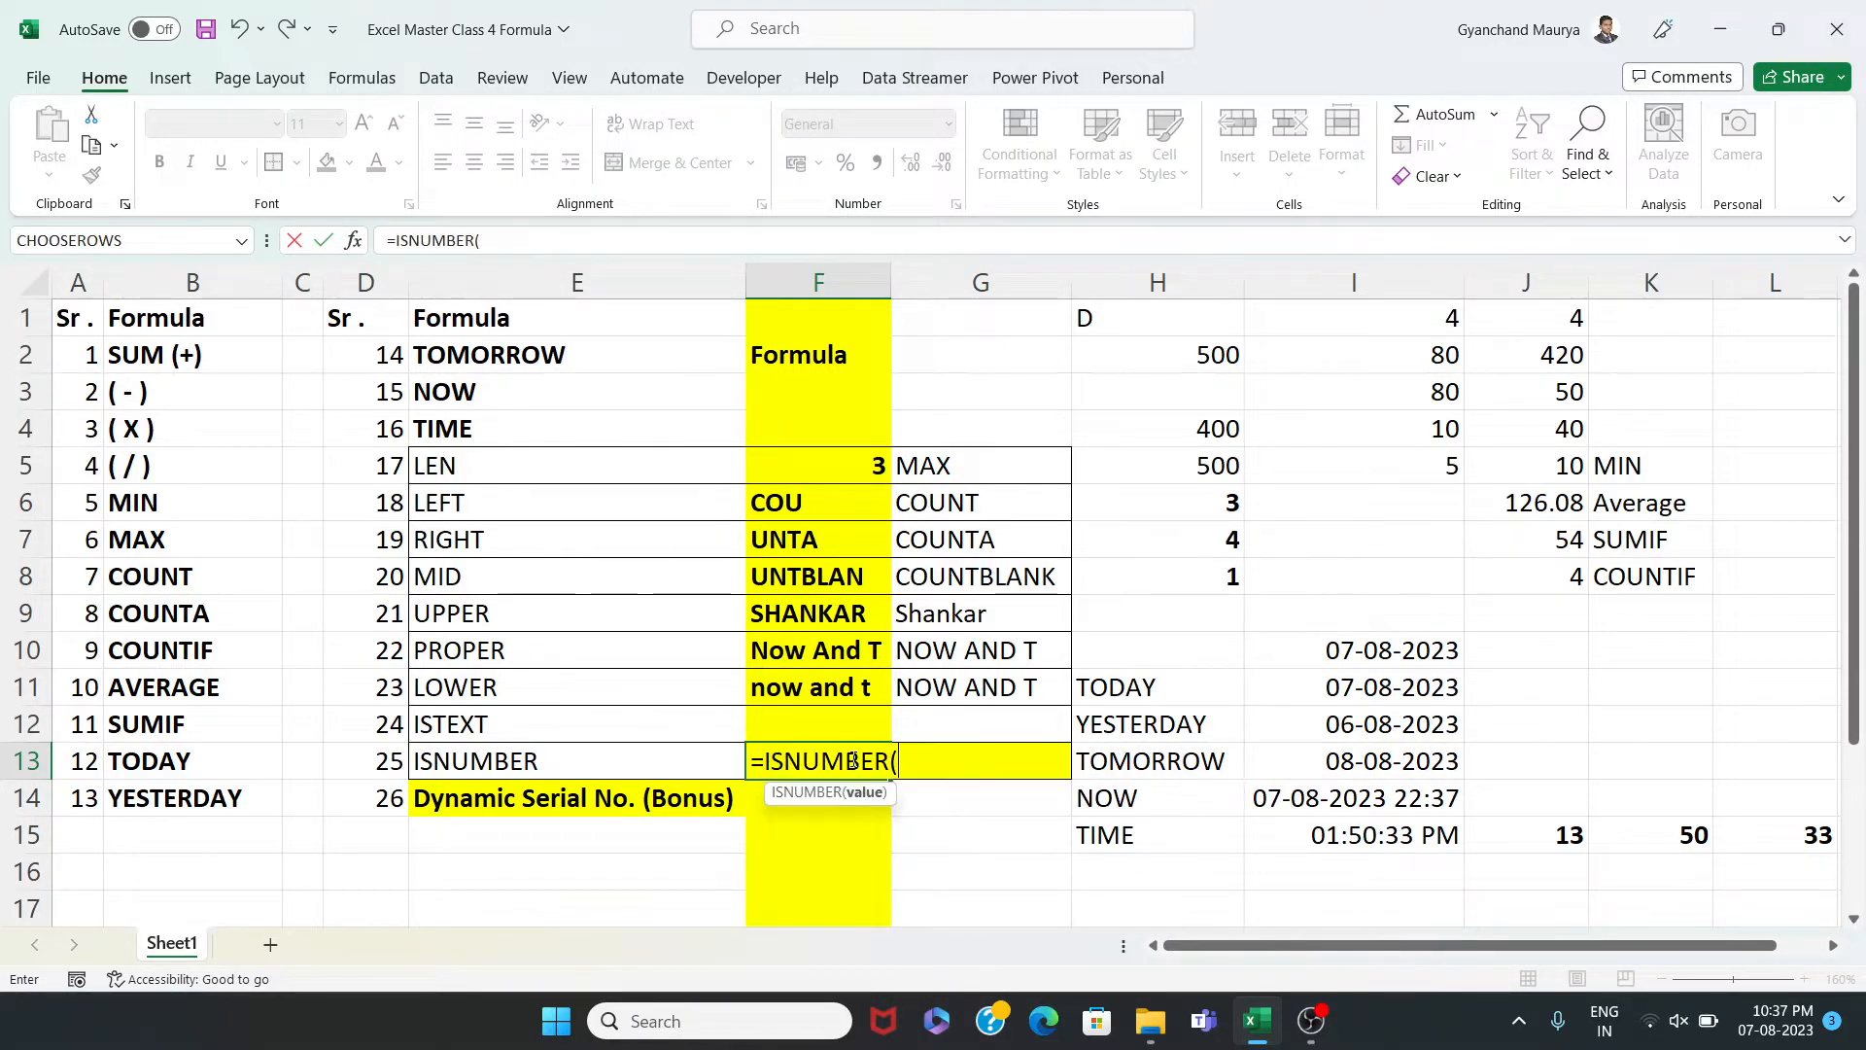
click(991, 761)
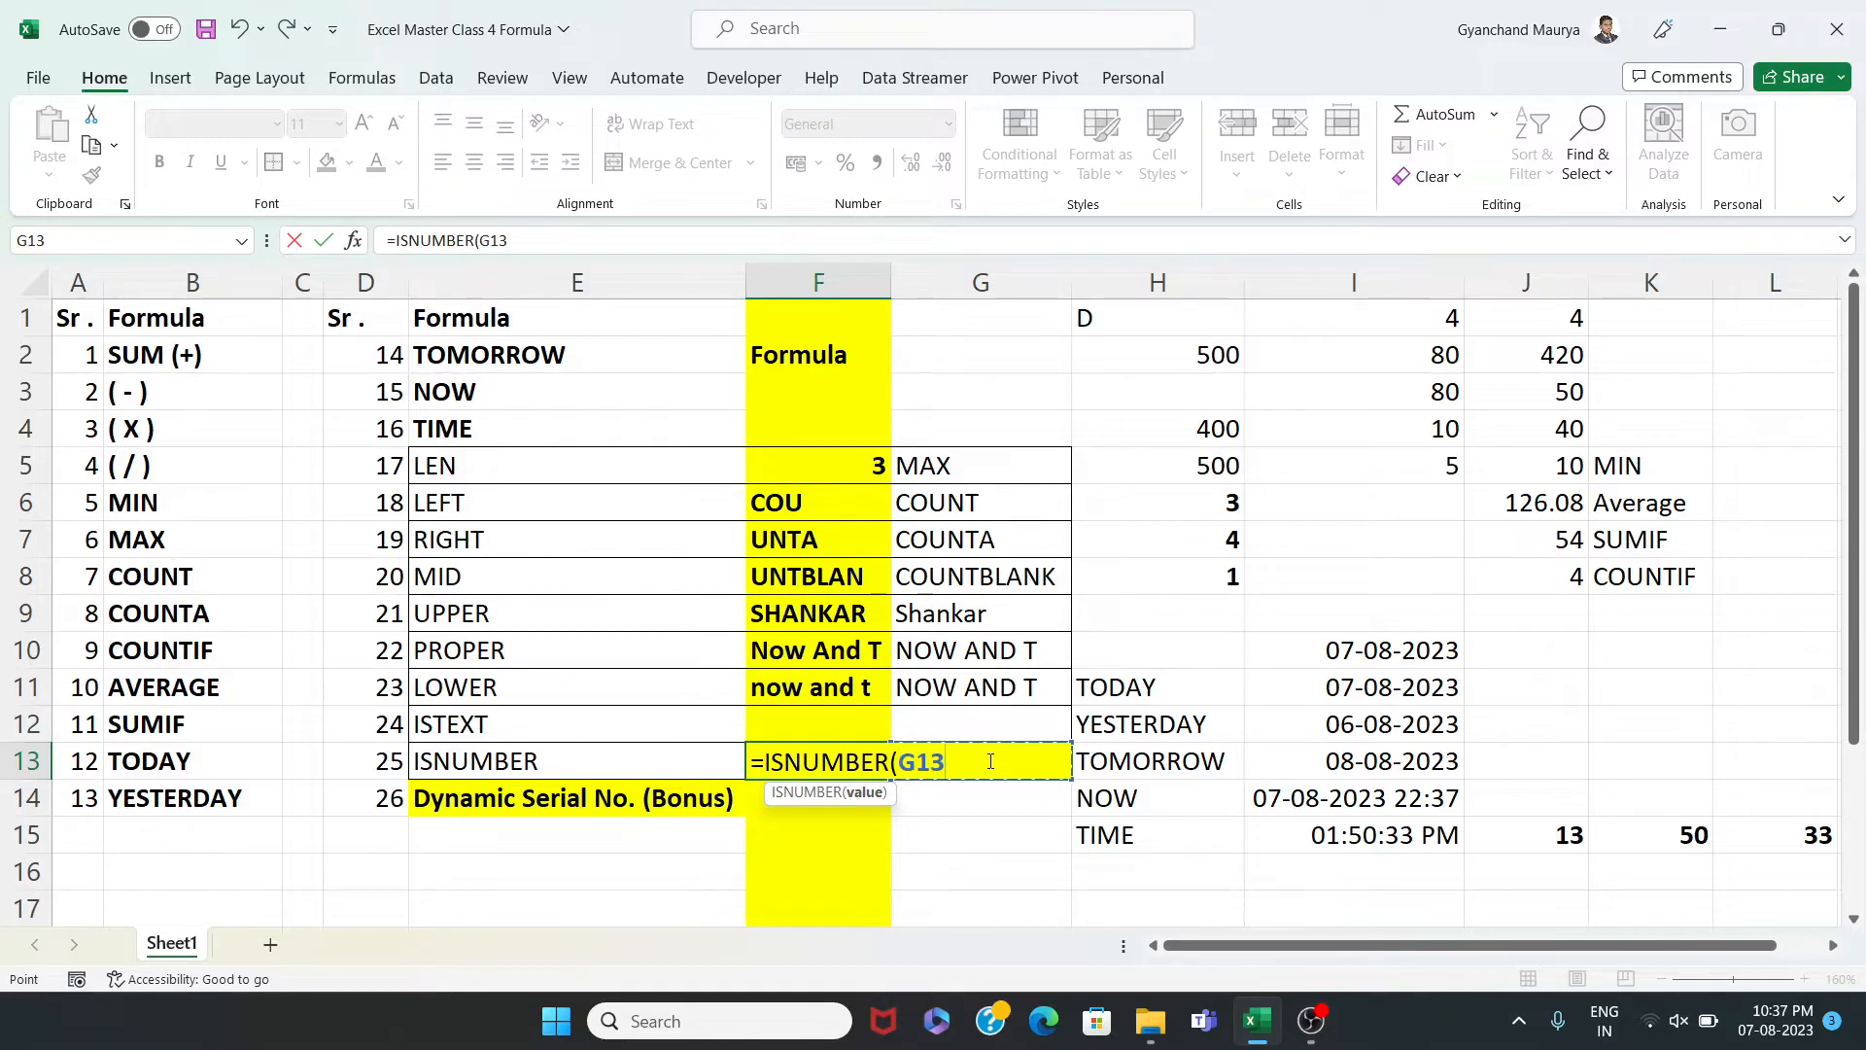
text())
key(Return)
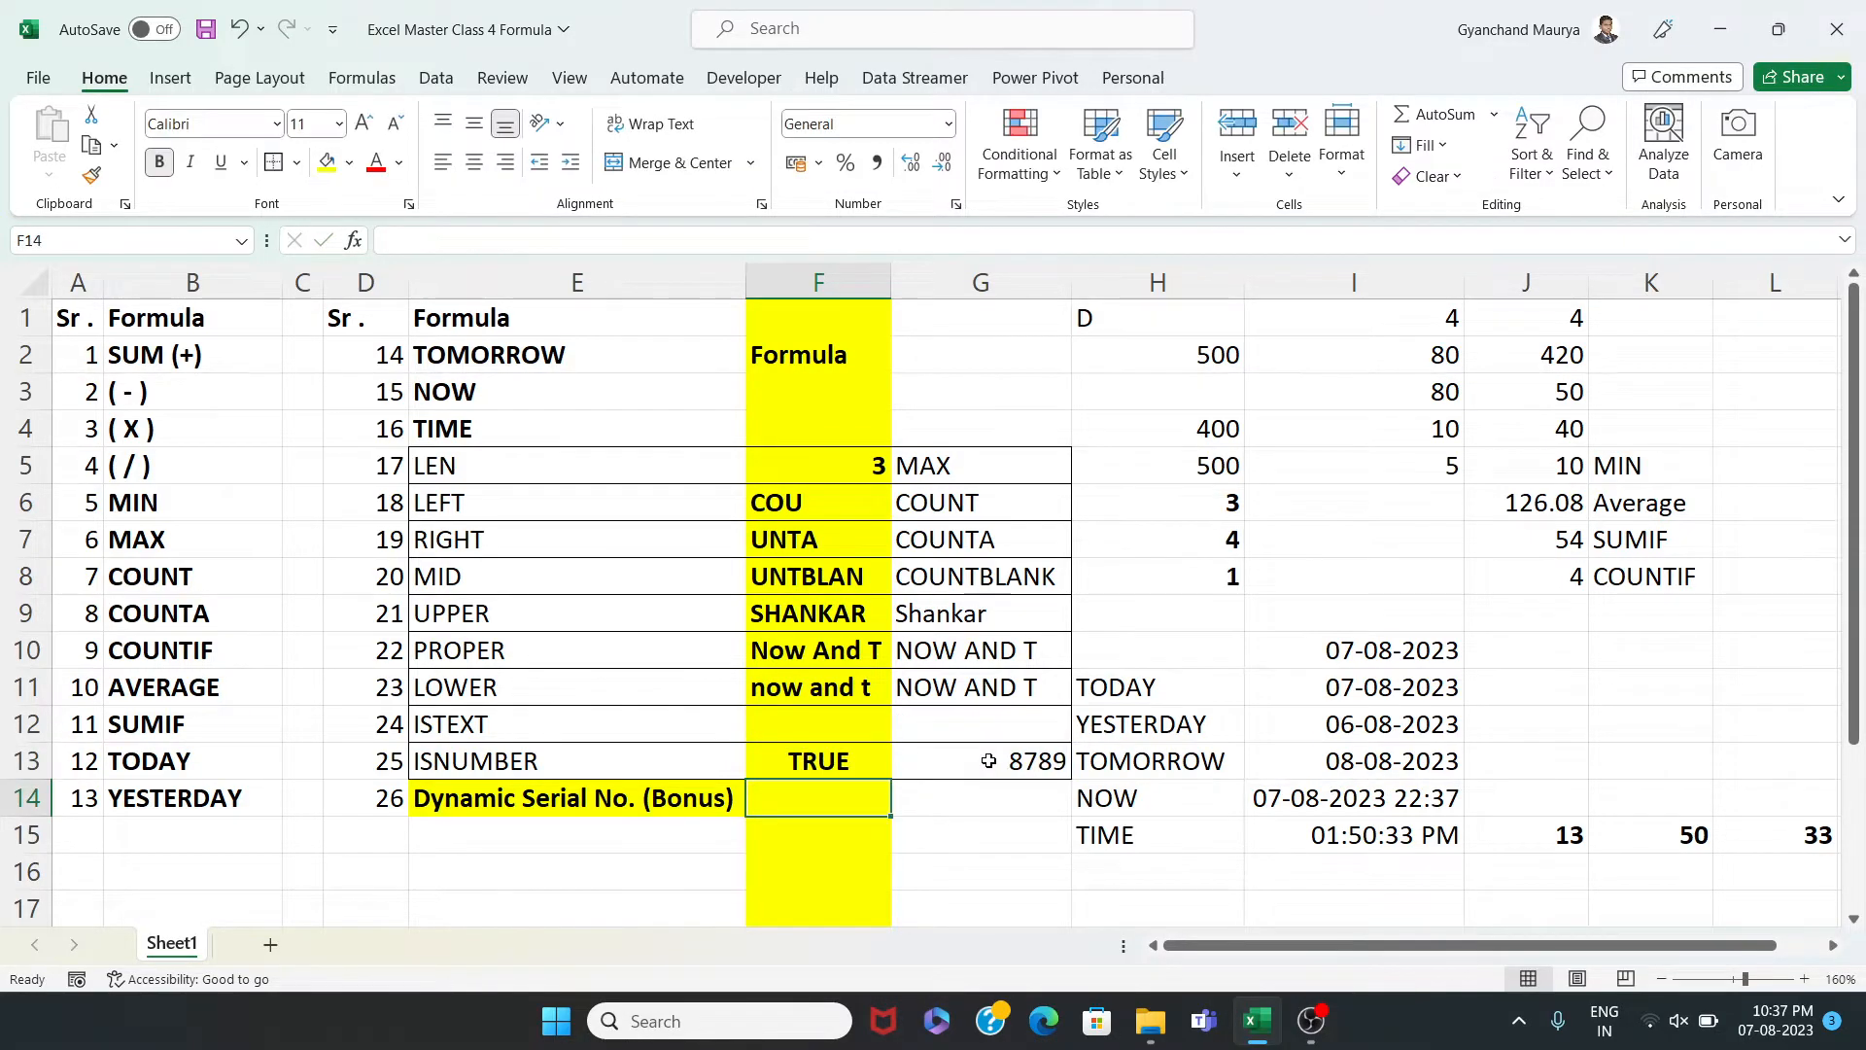
Replace the value in G13 with the text dgssag to test ISNUMBER on a non-numeric entry
click(1036, 763)
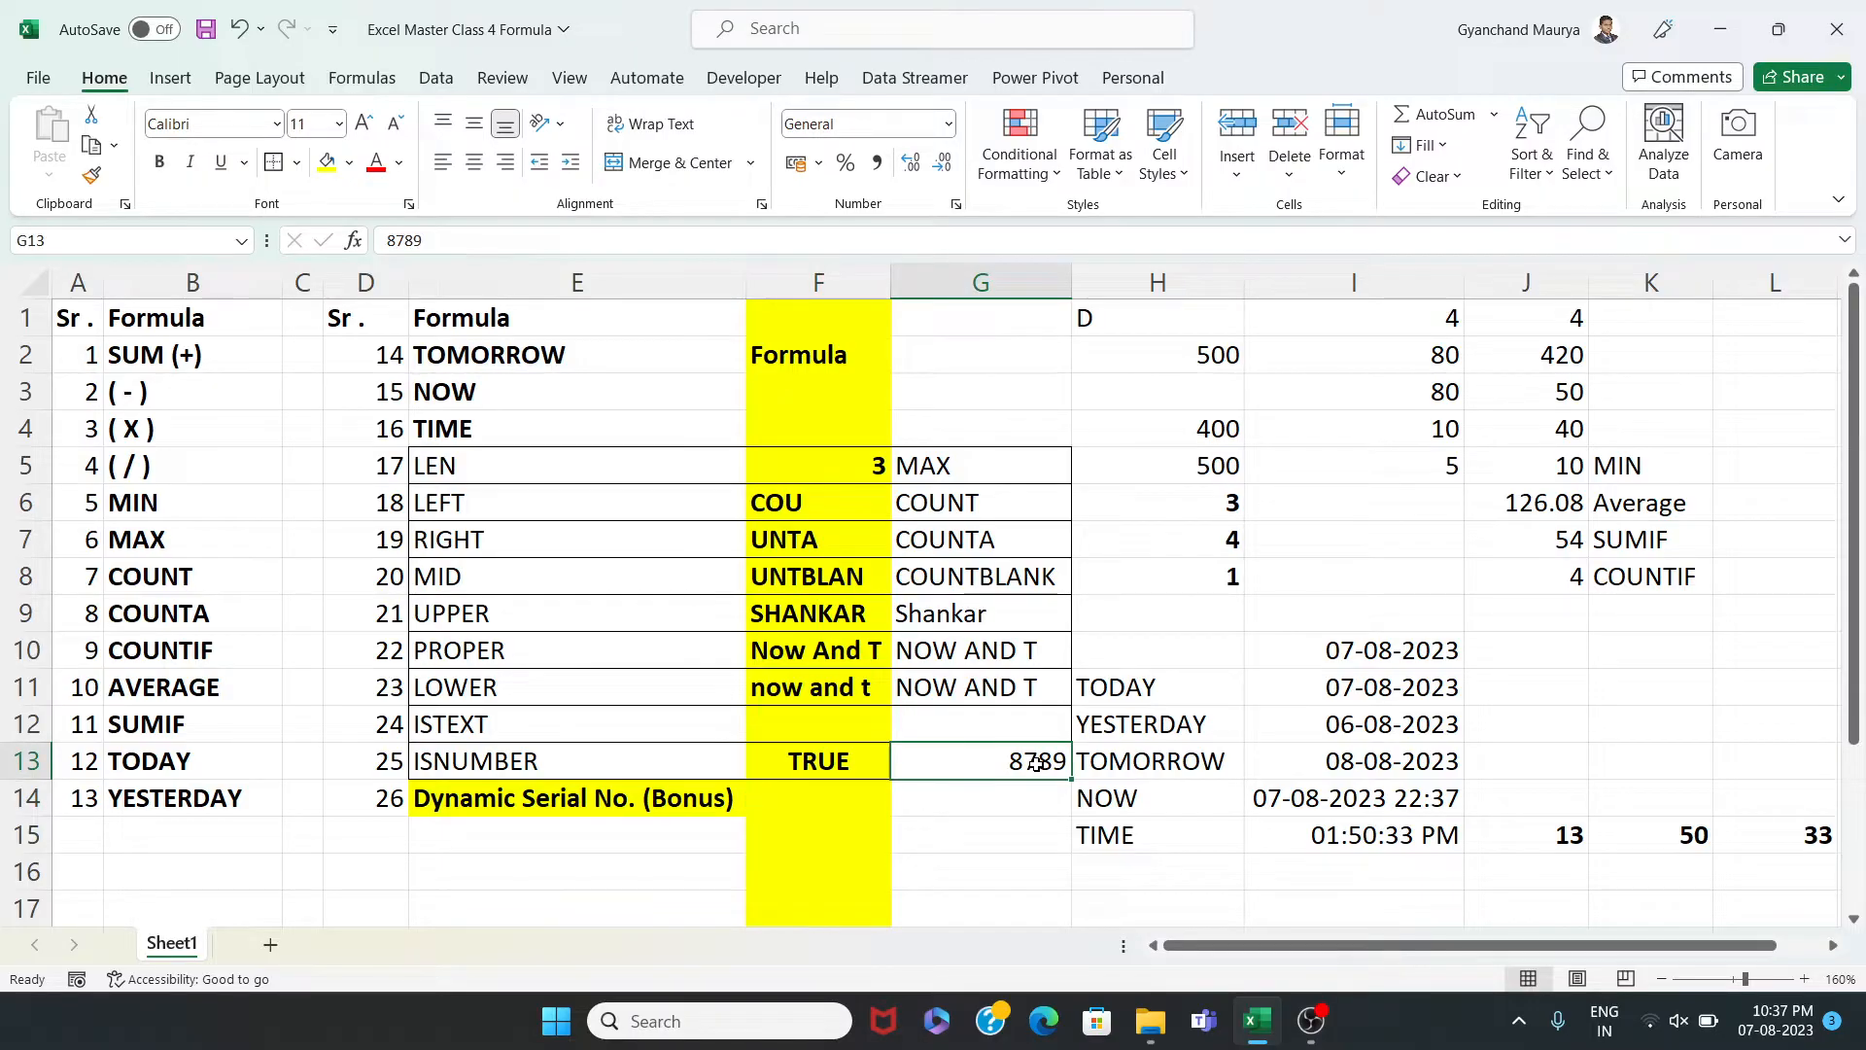
text(dgssag)
key(Return)
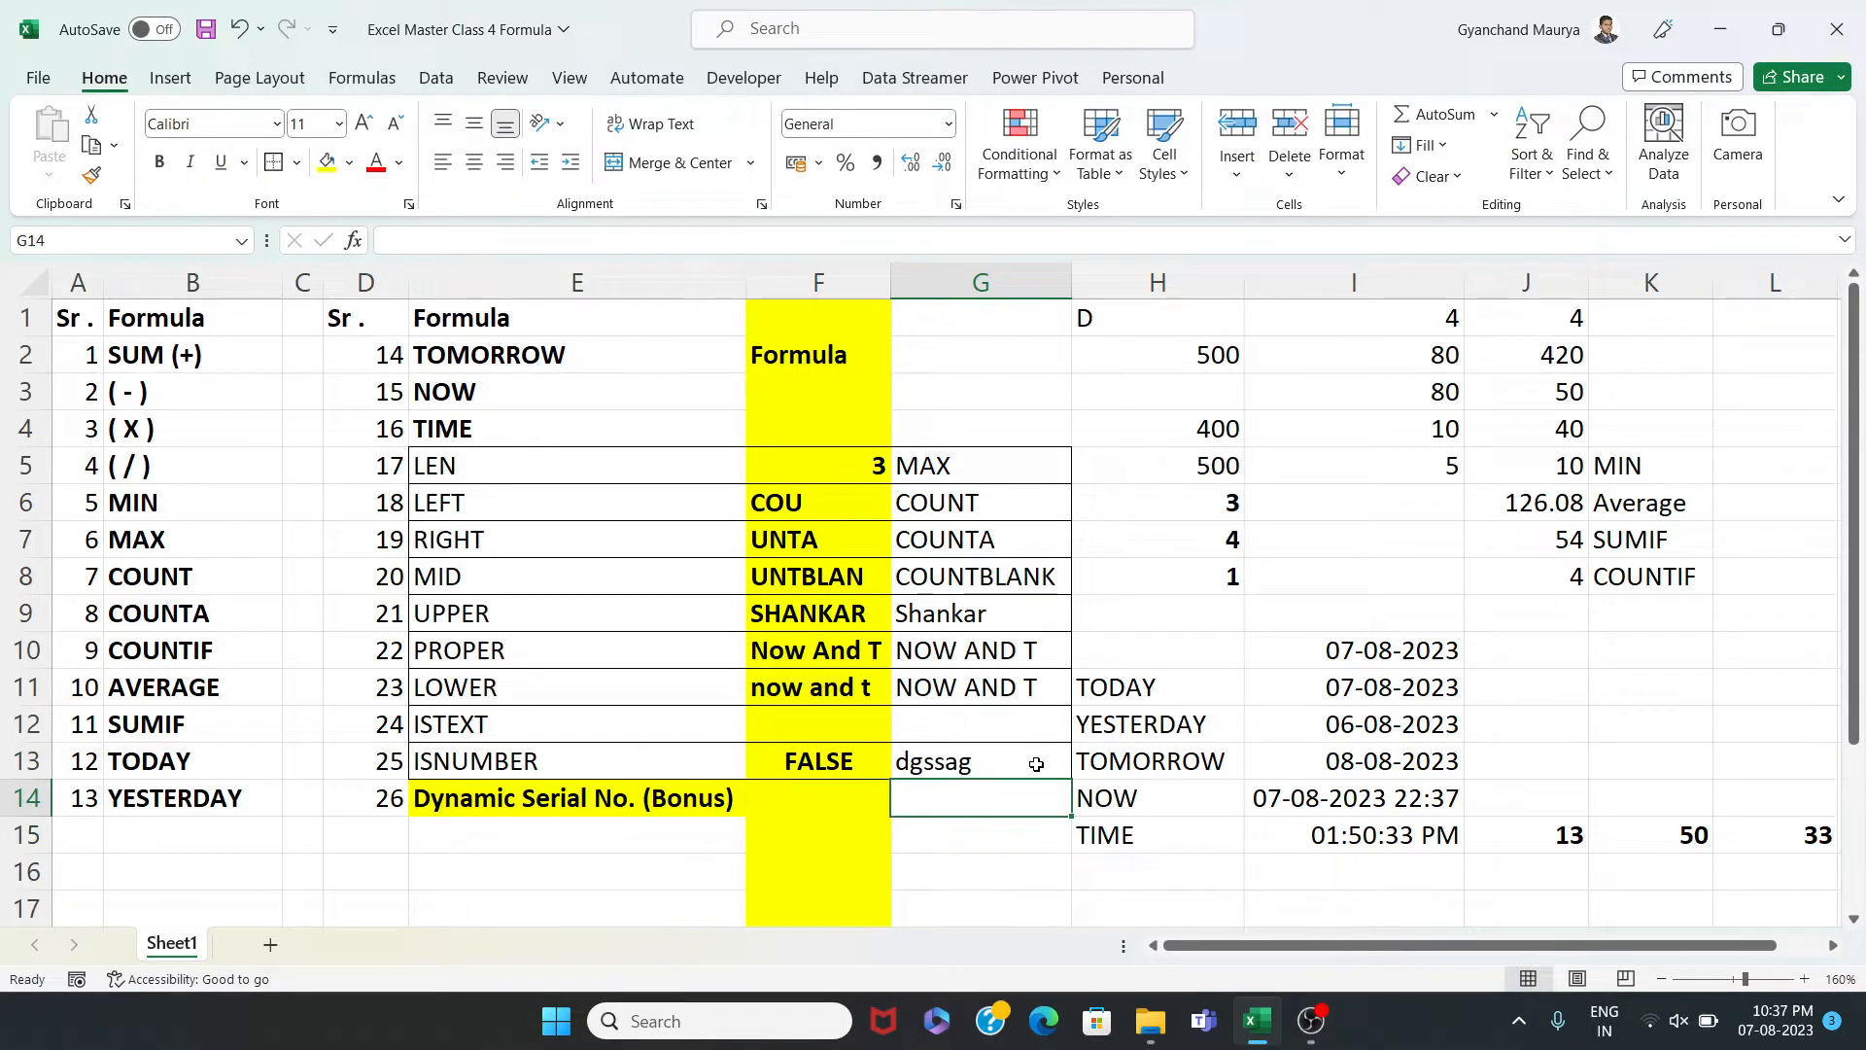
Set G13 to the number 52346 to test ISNUMBER on a numeric entry
click(1036, 763)
text(52346)
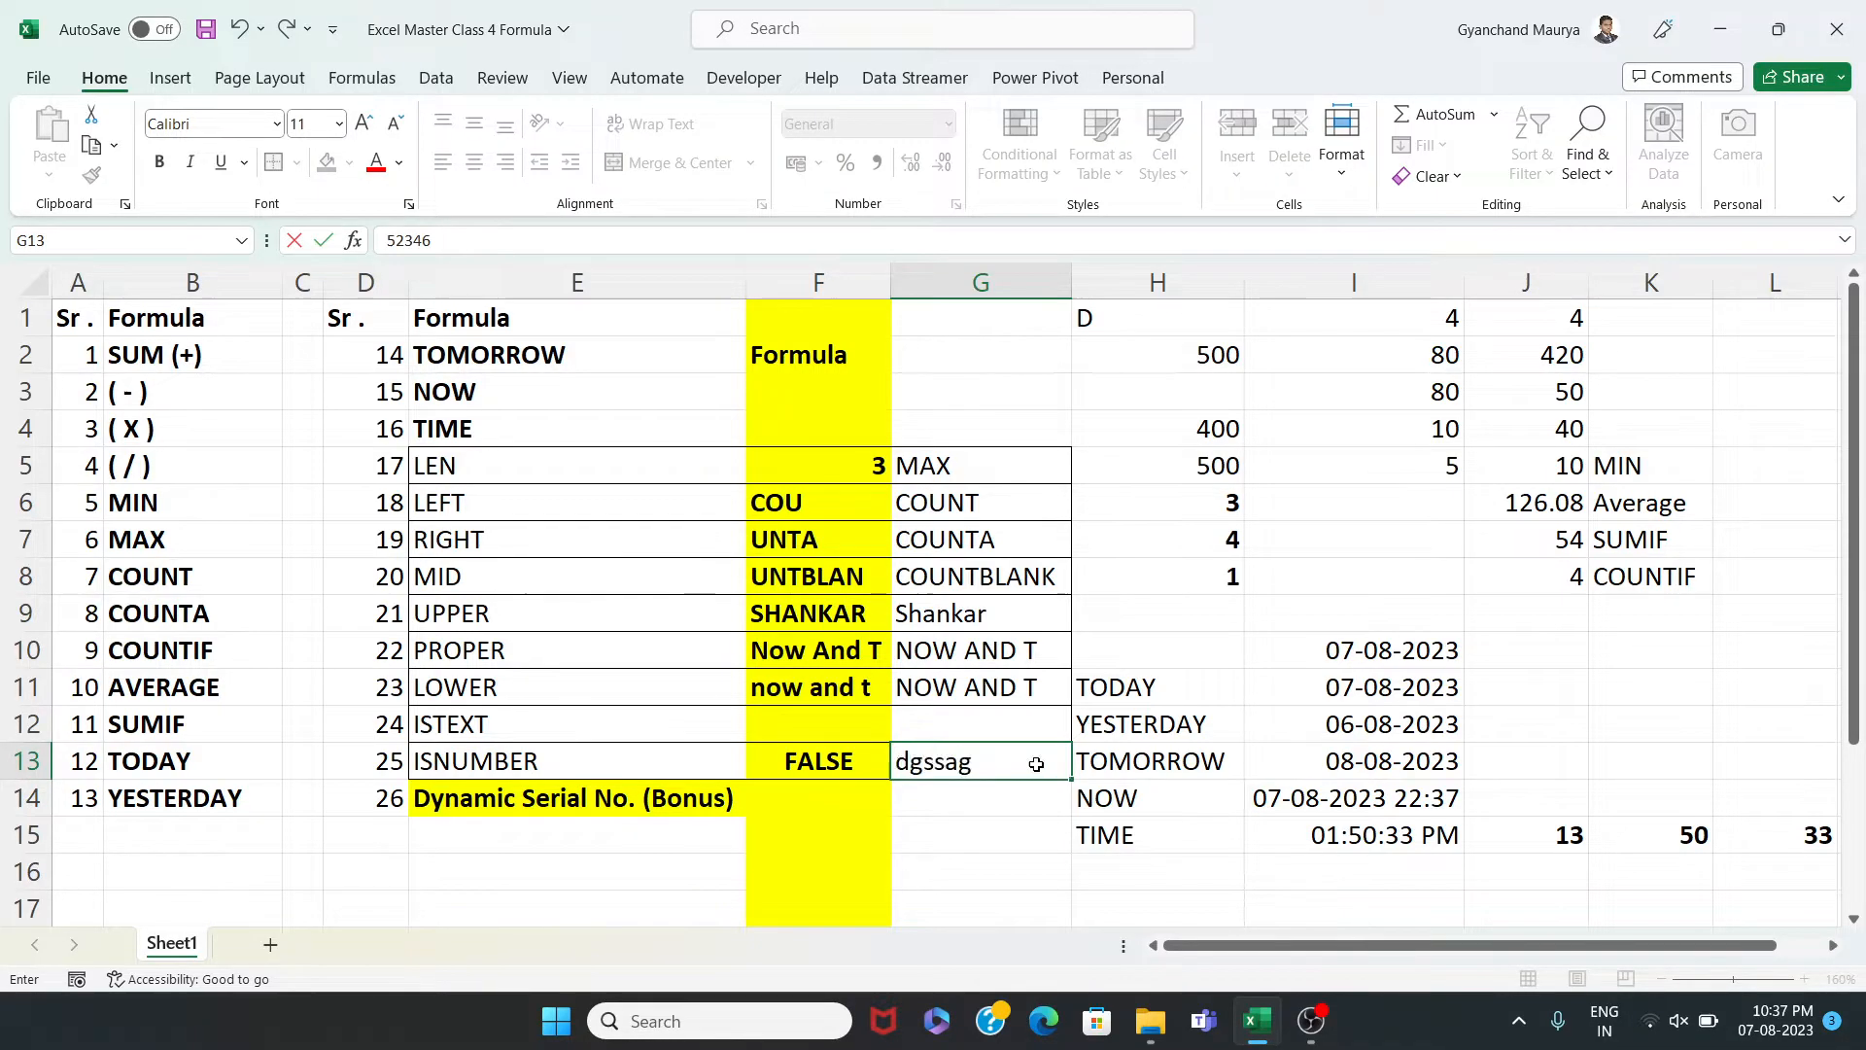
click(1036, 764)
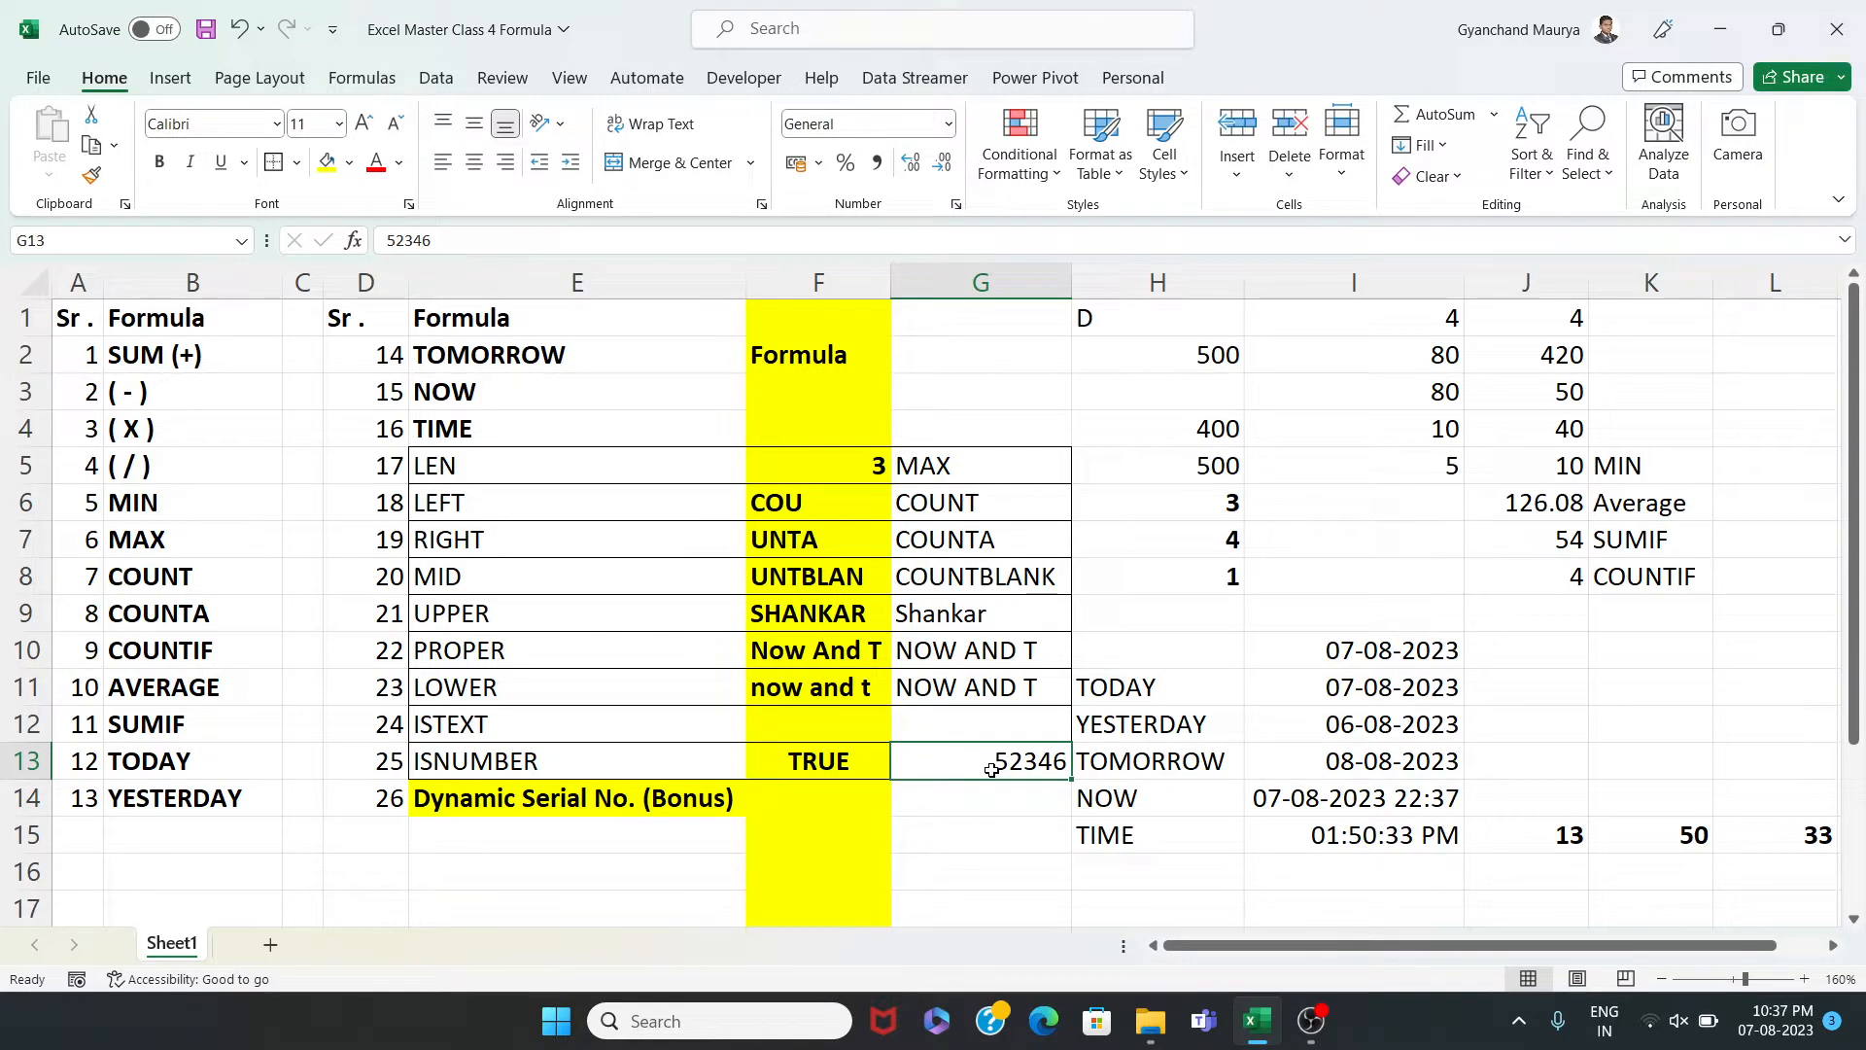
Format G12 as Text and enter 54646 in it as the sample value for the ISTEXT example
click(1002, 733)
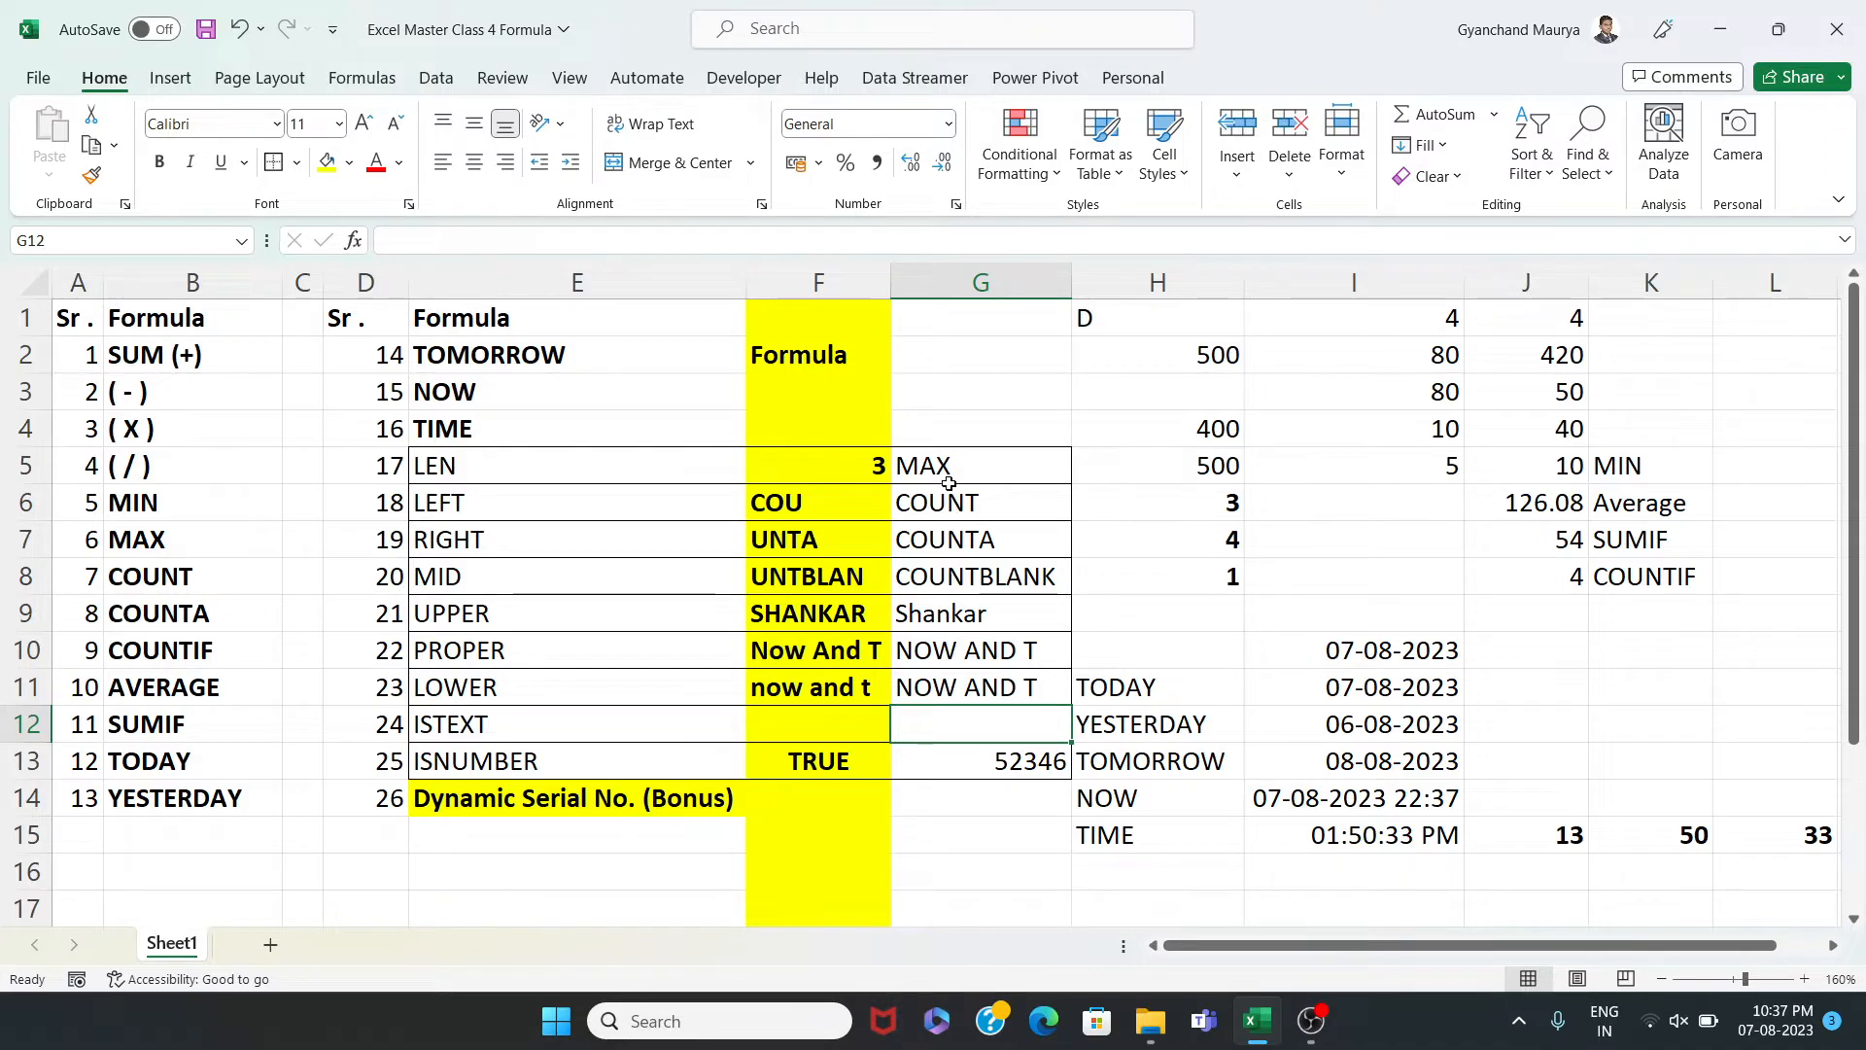
click(949, 125)
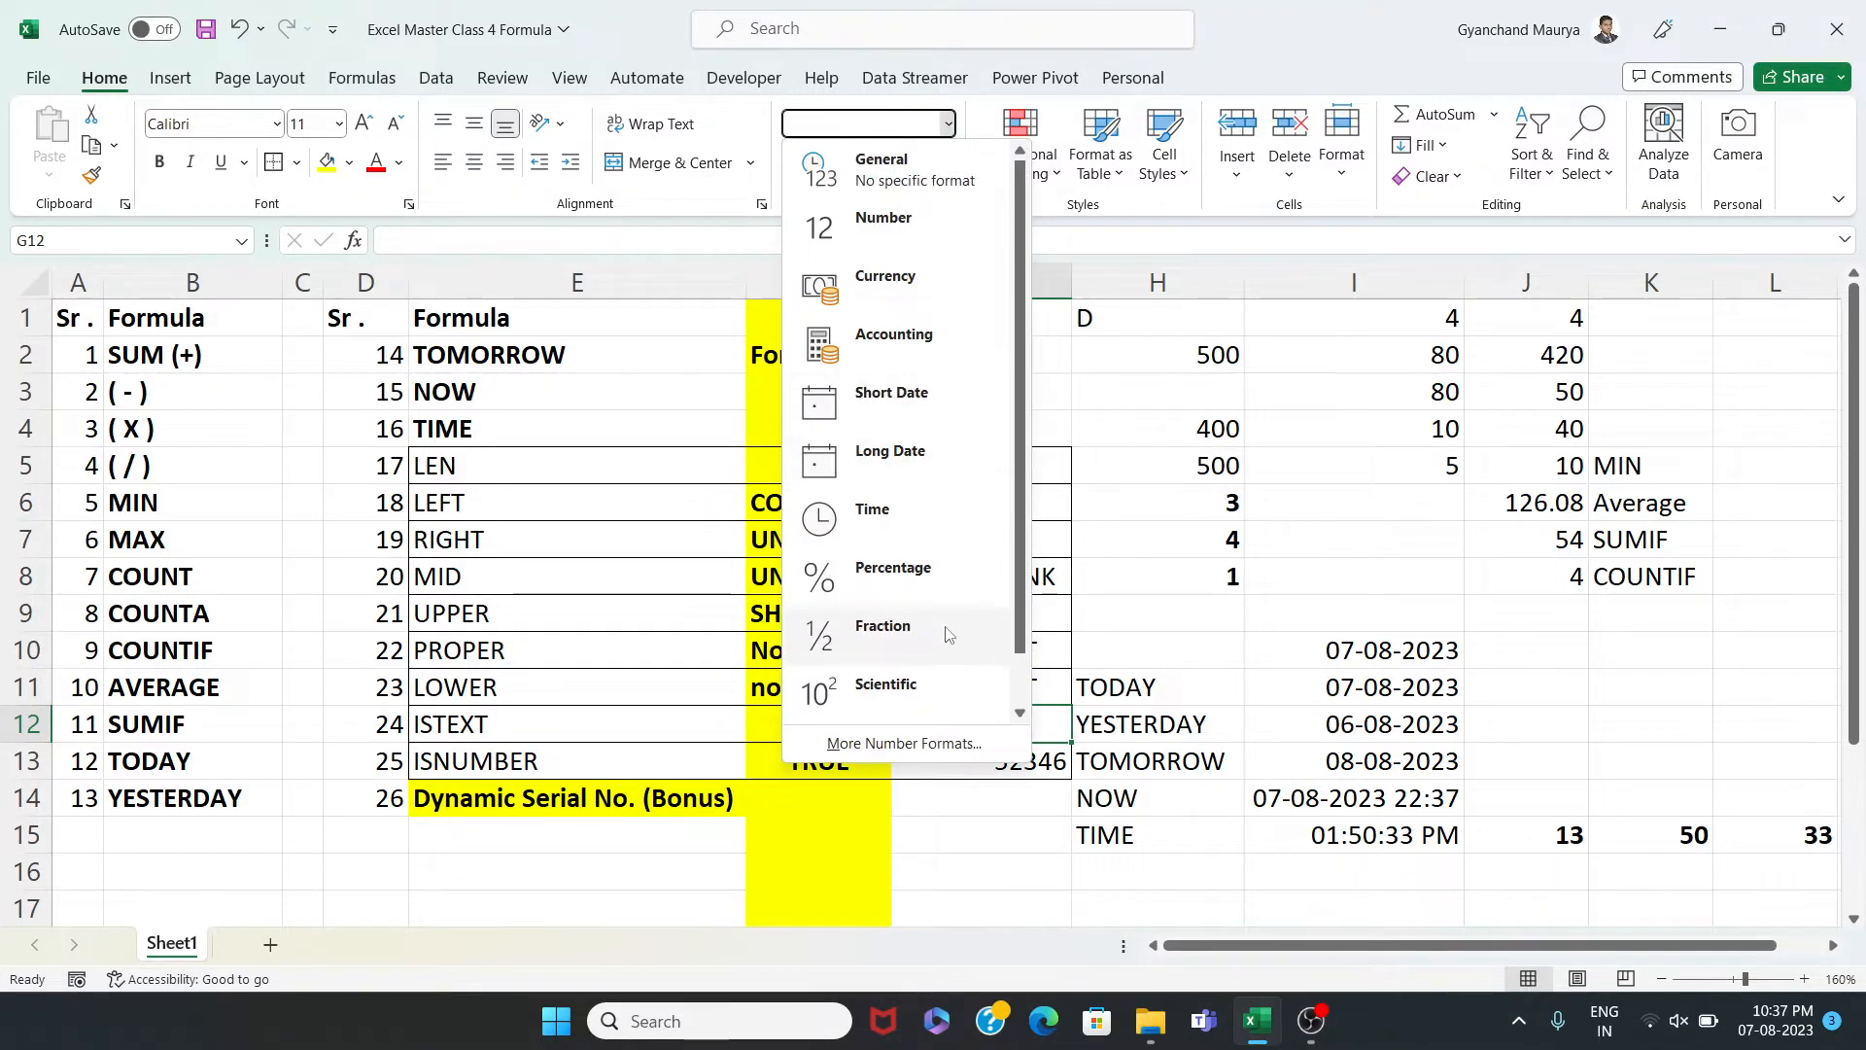
scroll(949, 632, down, 1)
click(887, 701)
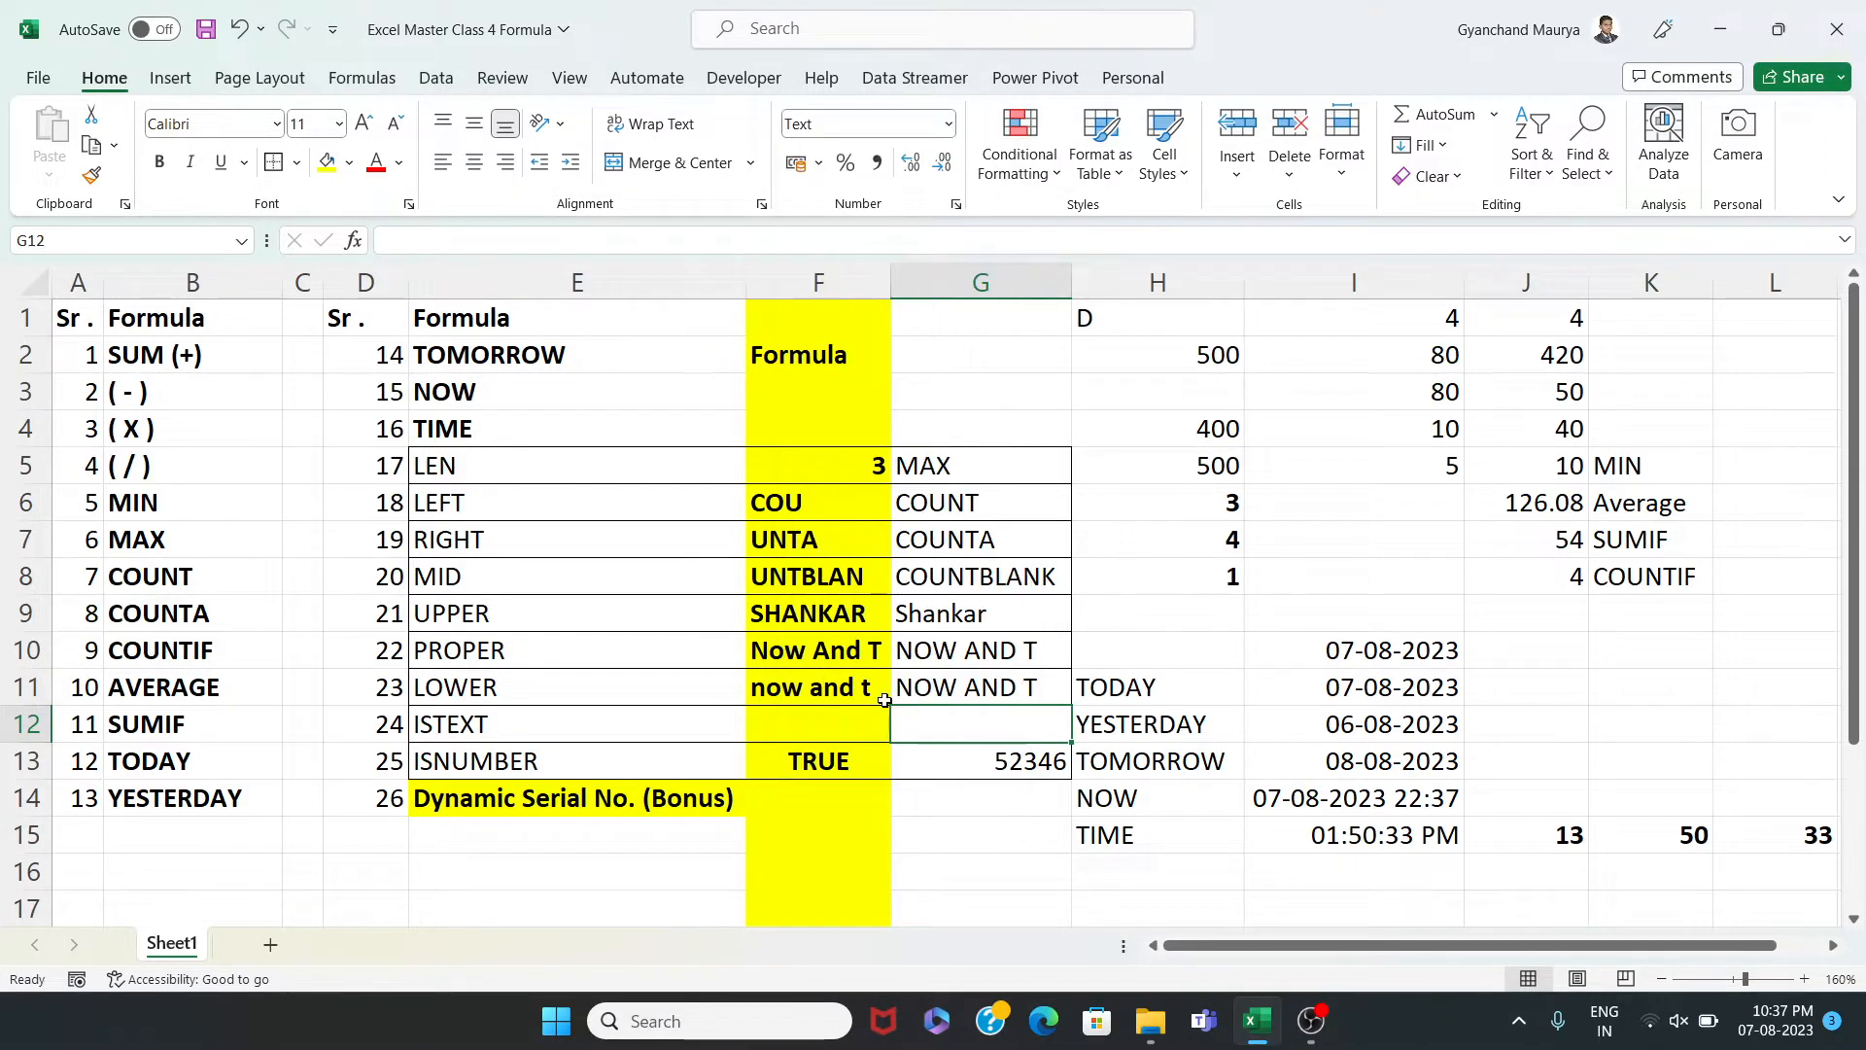
text(54646)
key(Return)
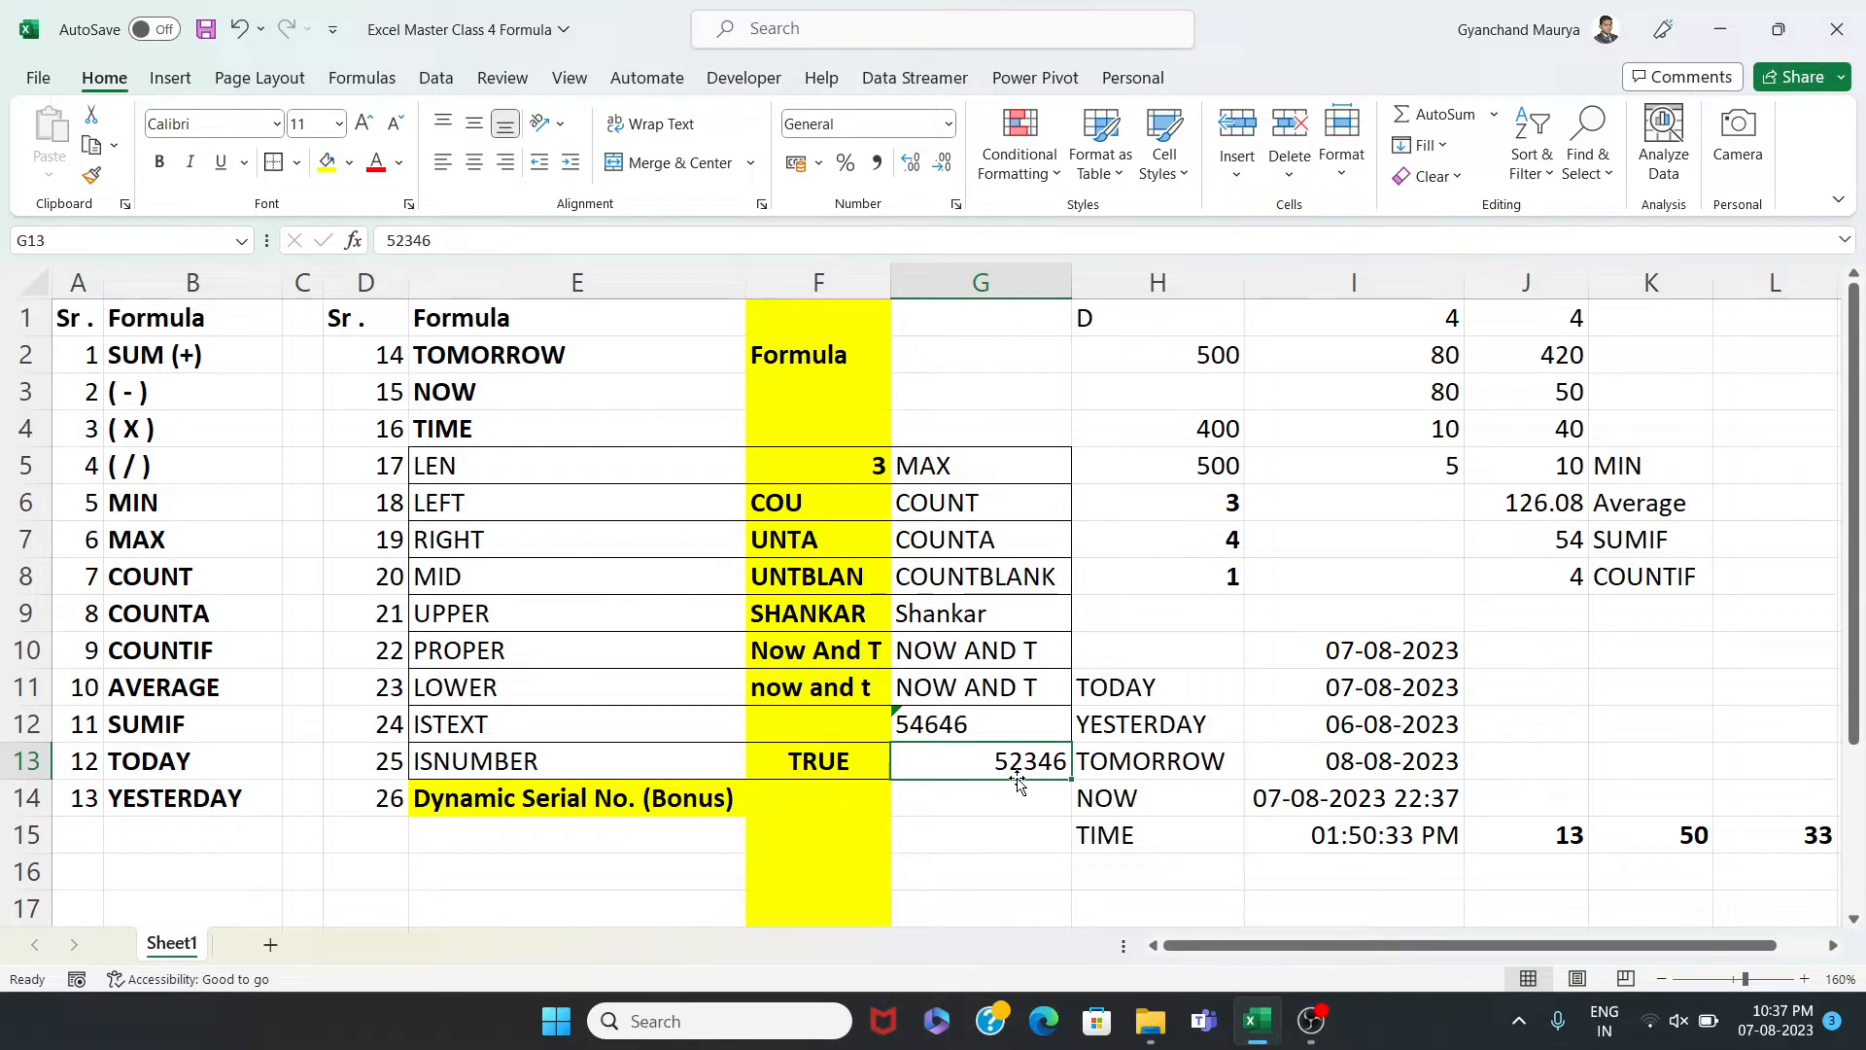
click(1004, 724)
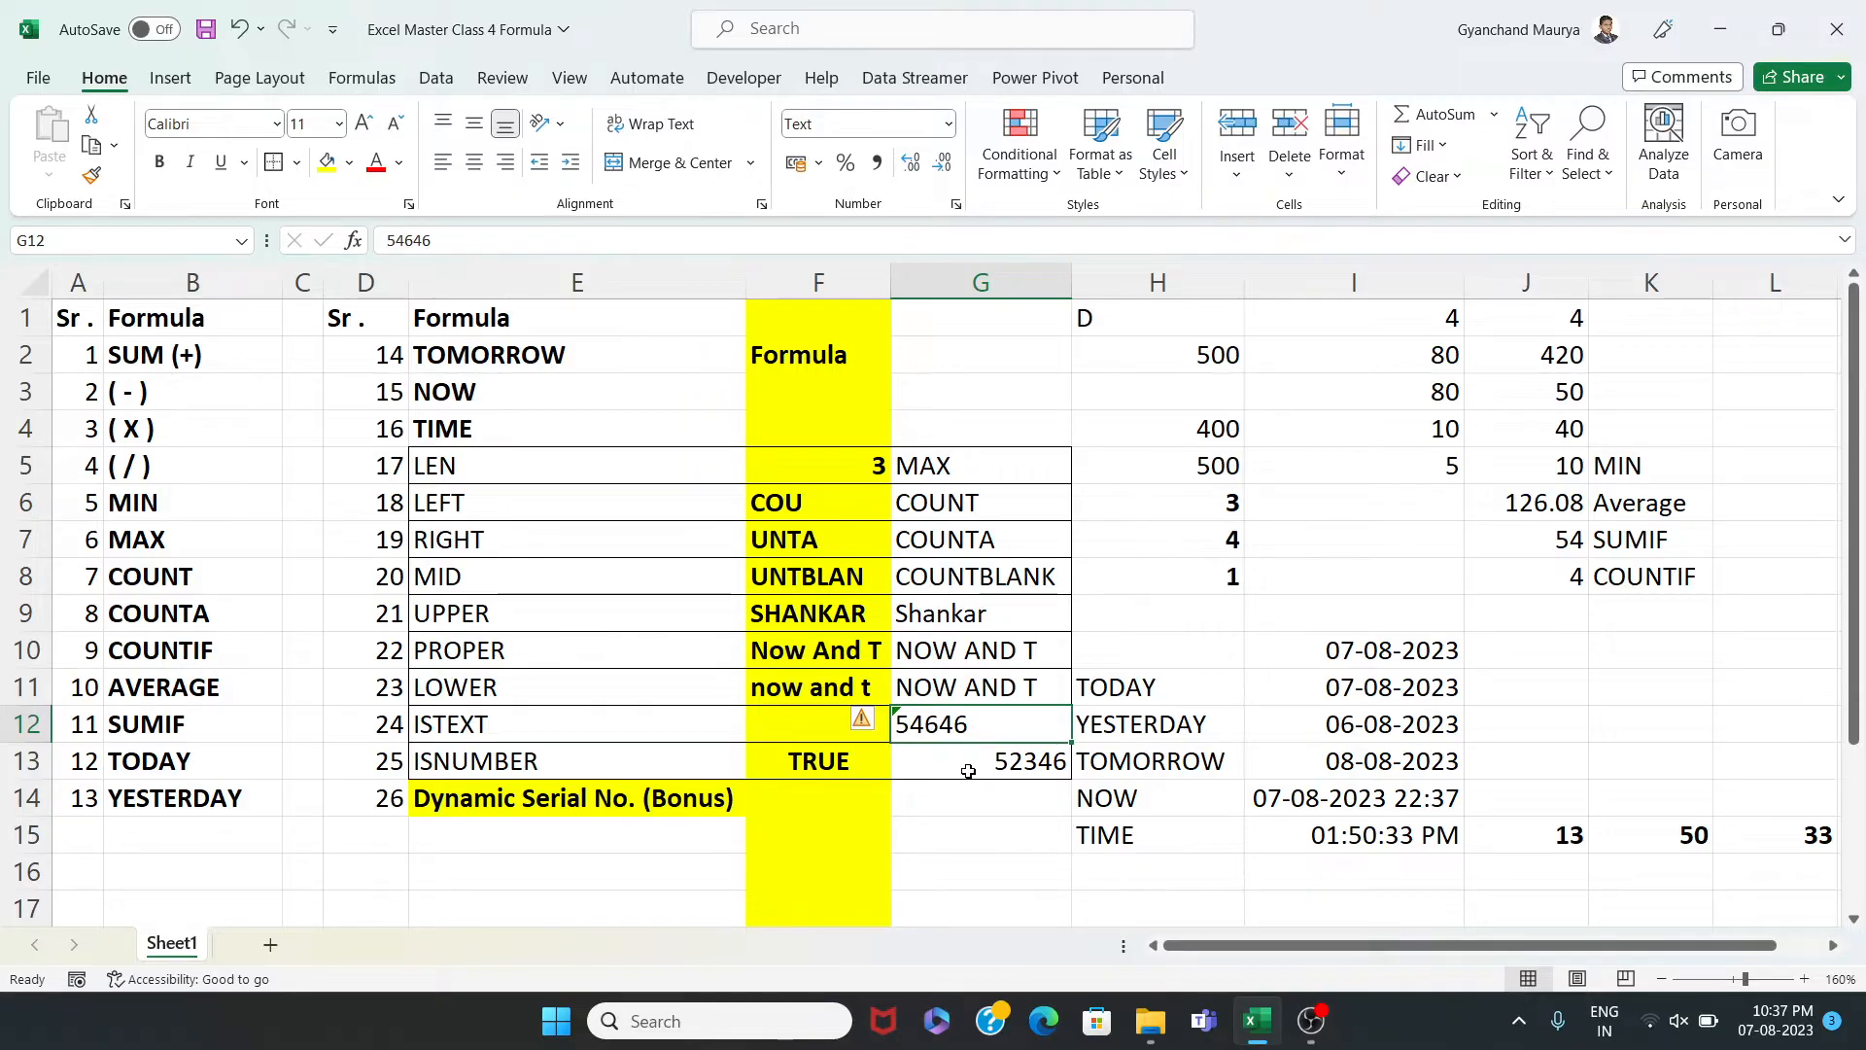
click(808, 728)
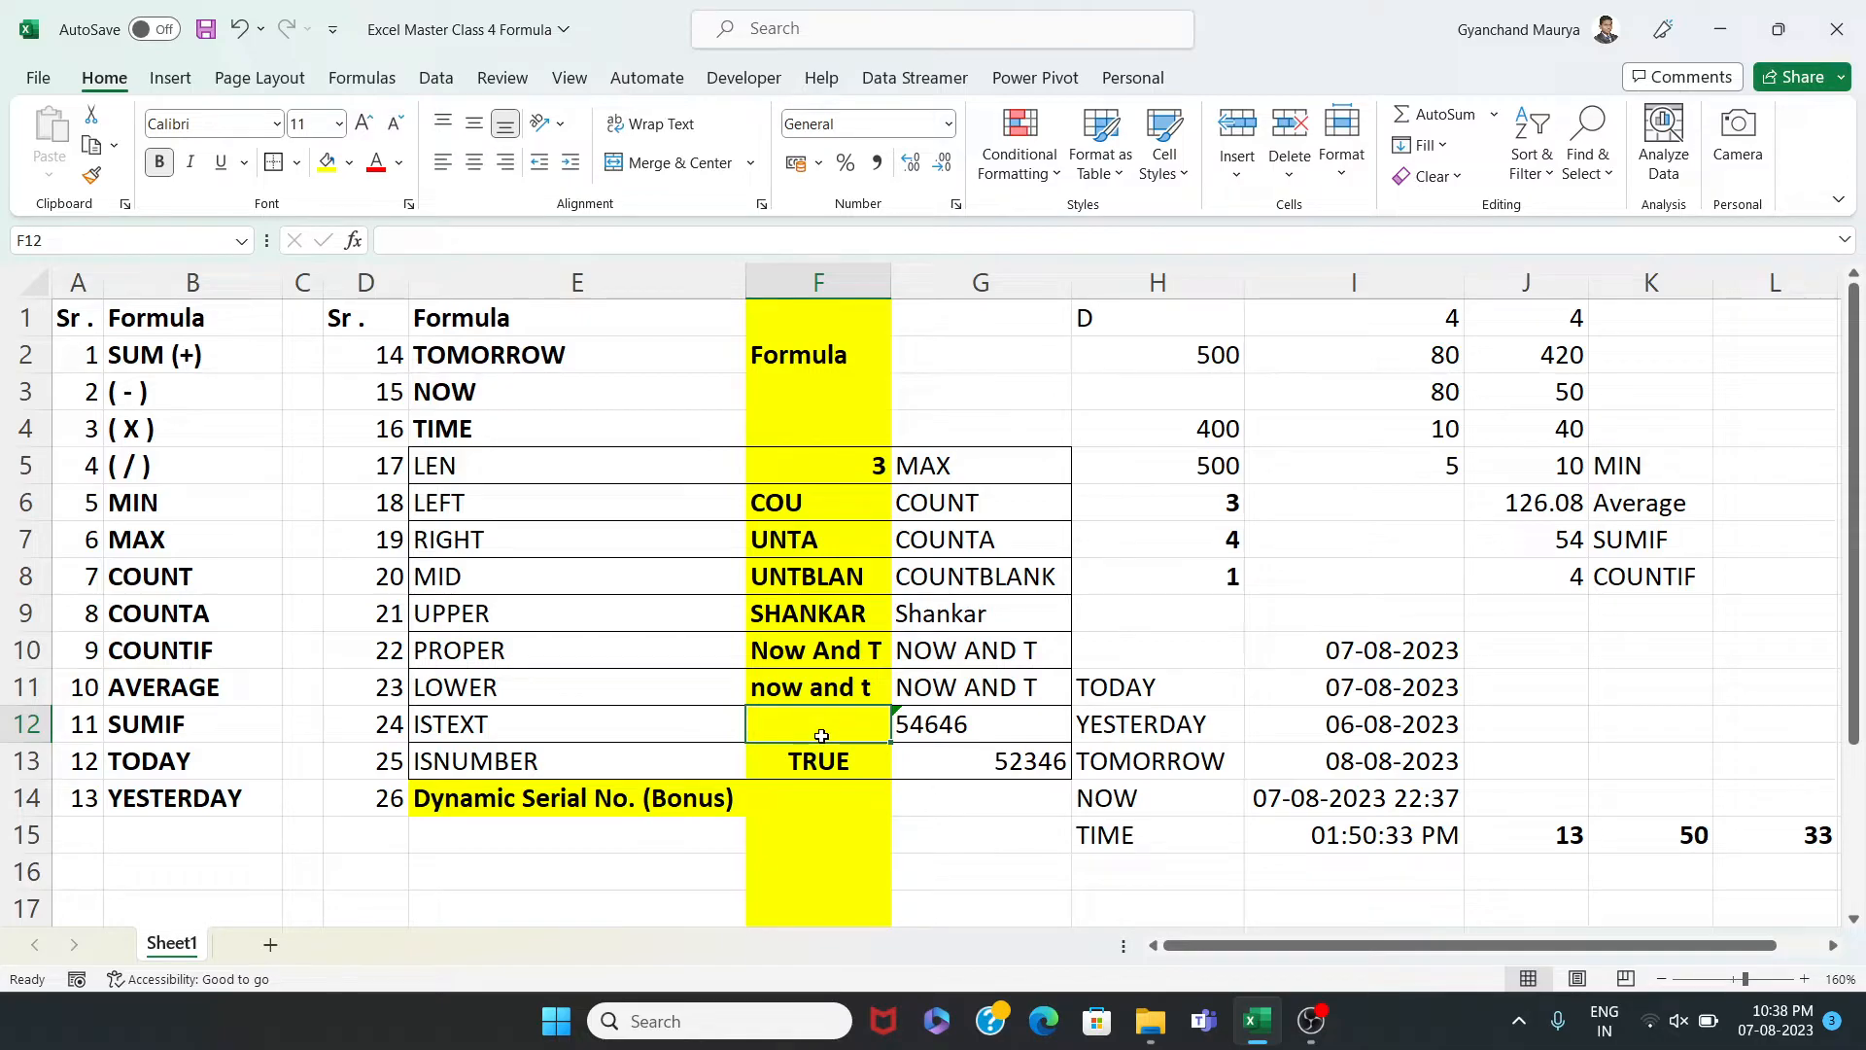
Enter =ISNUMBER(G12) in F12 to test the text-formatted sample value, and widen column F
click(857, 789)
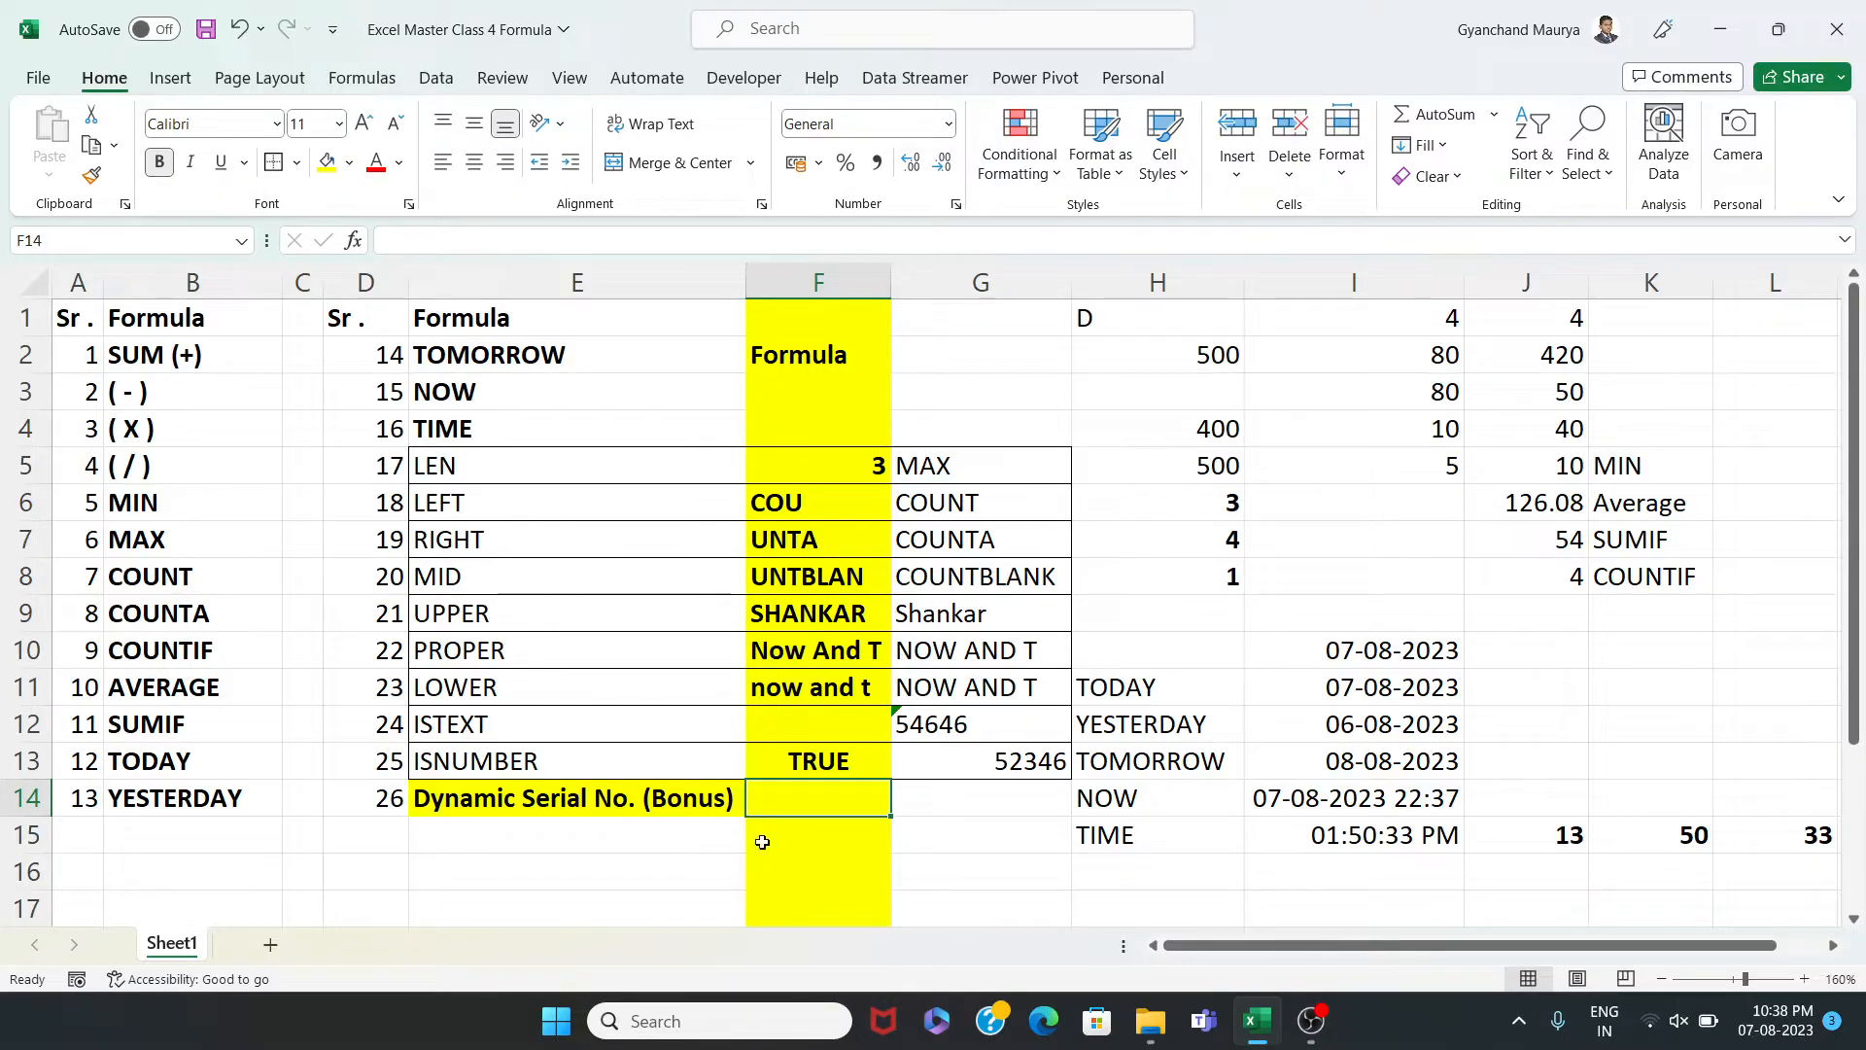
click(841, 727)
text(=)
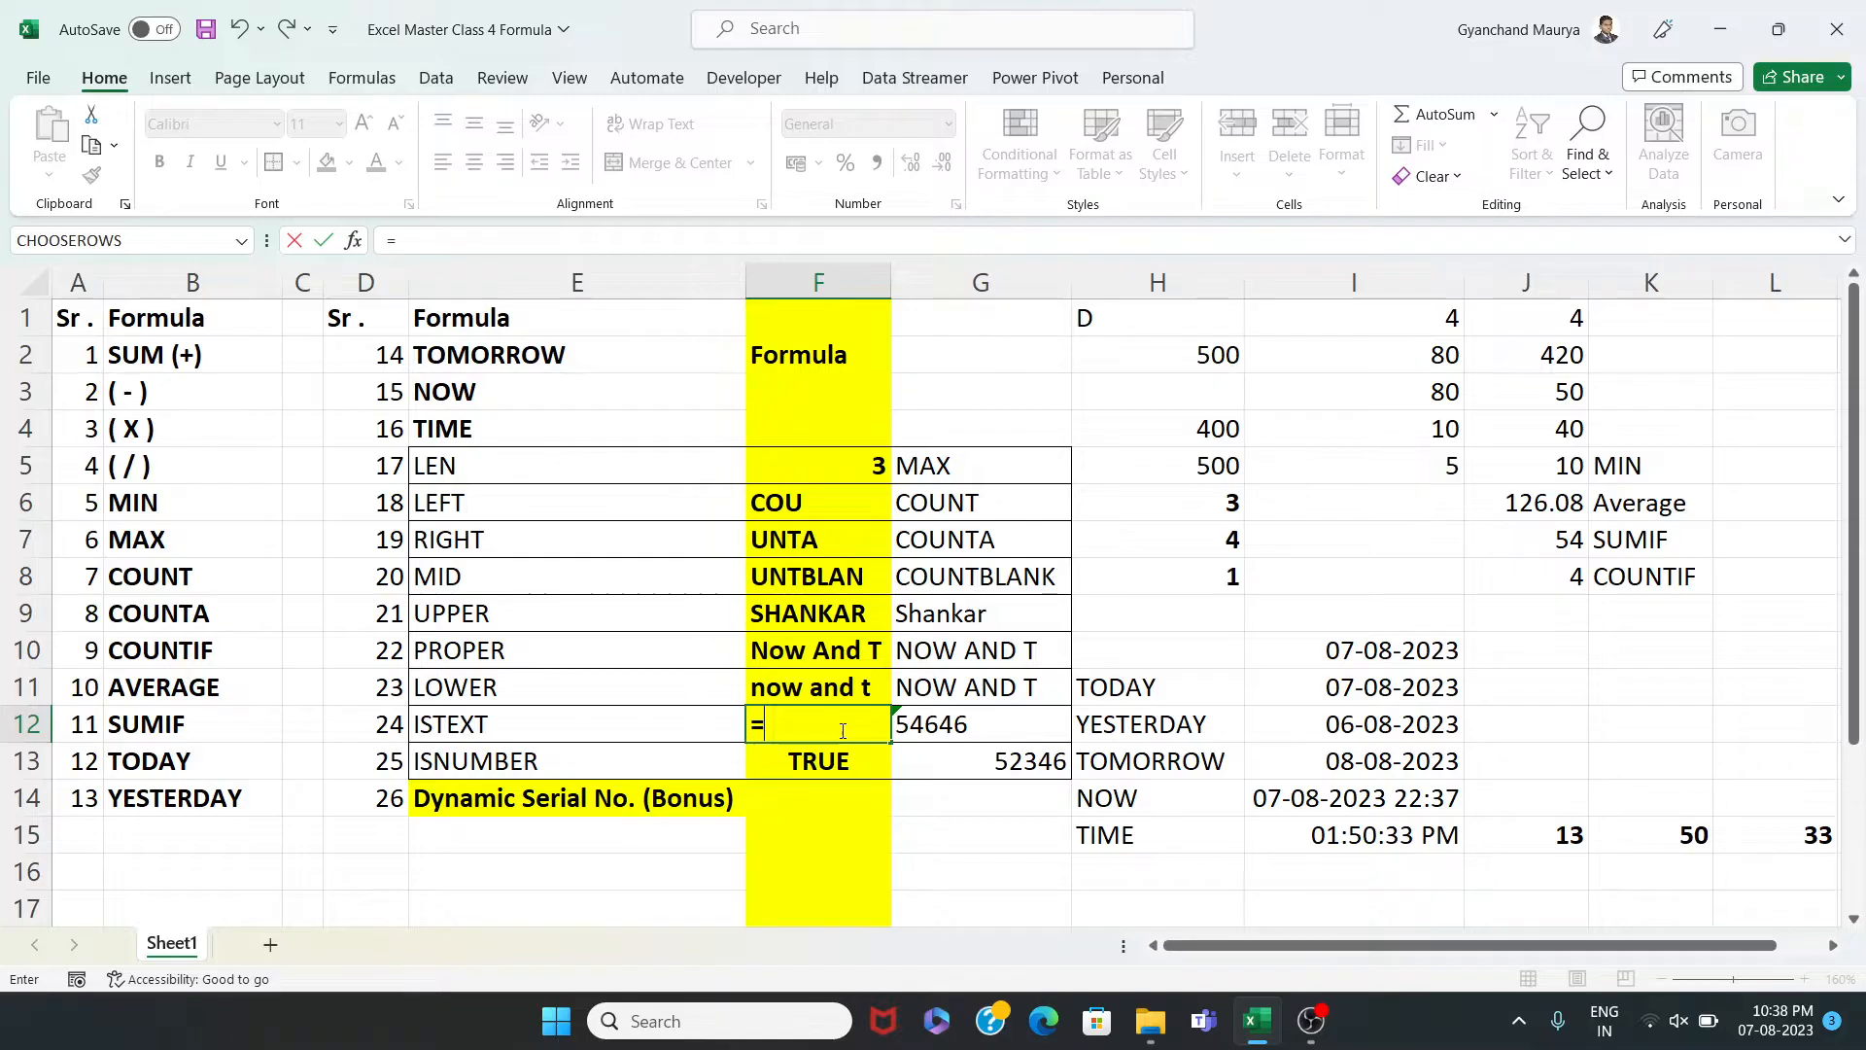
text(isnu)
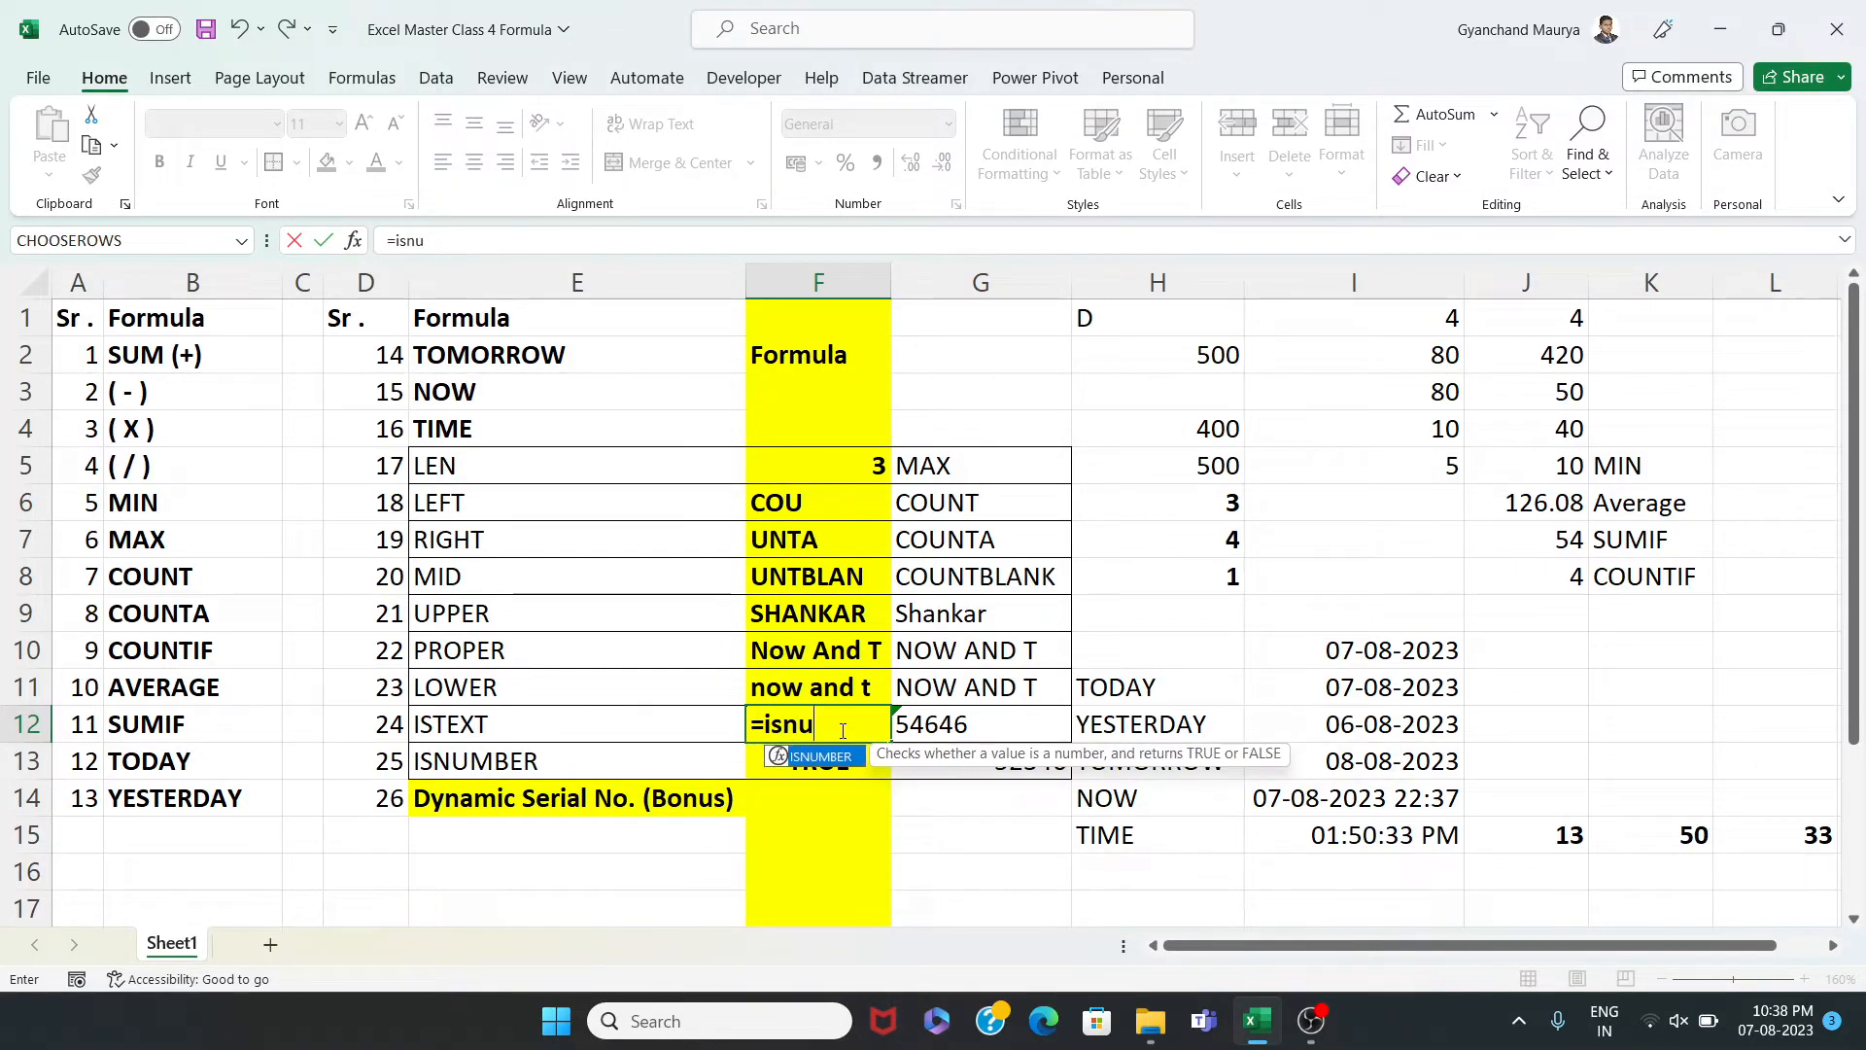
key(Tab)
click(945, 727)
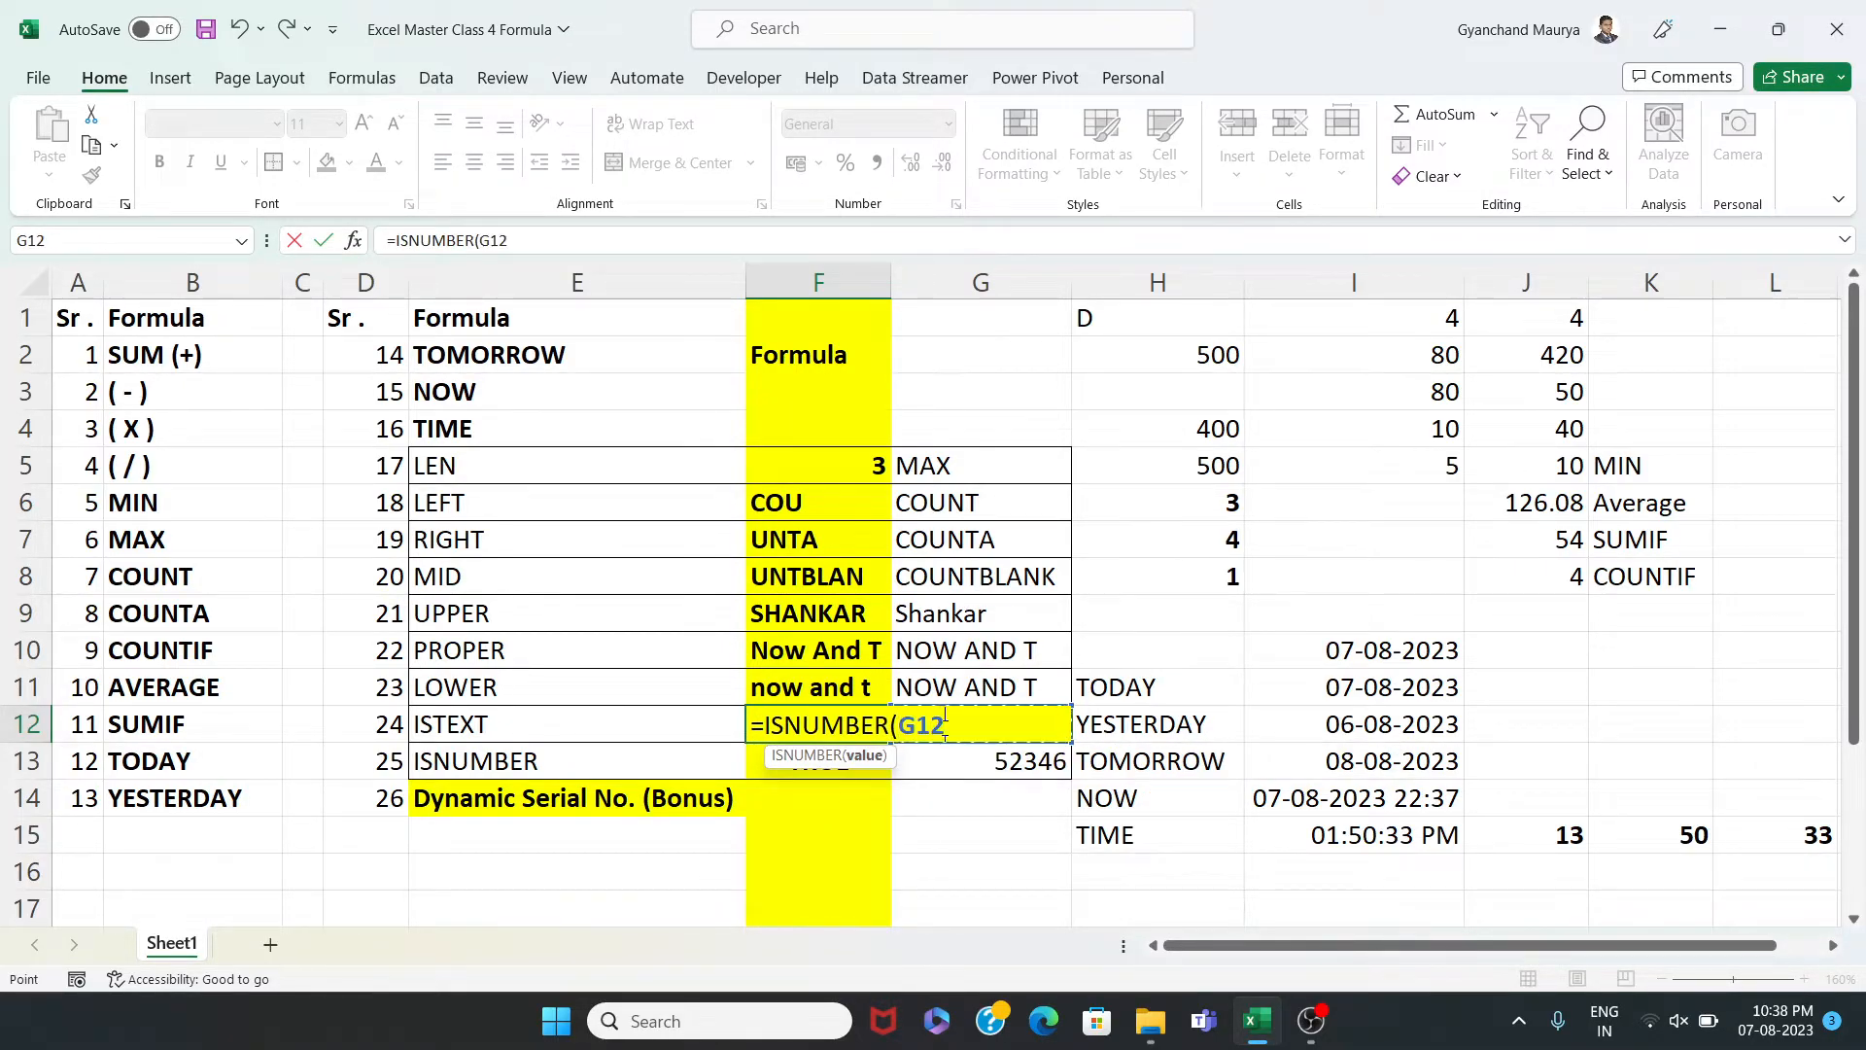
key(Return)
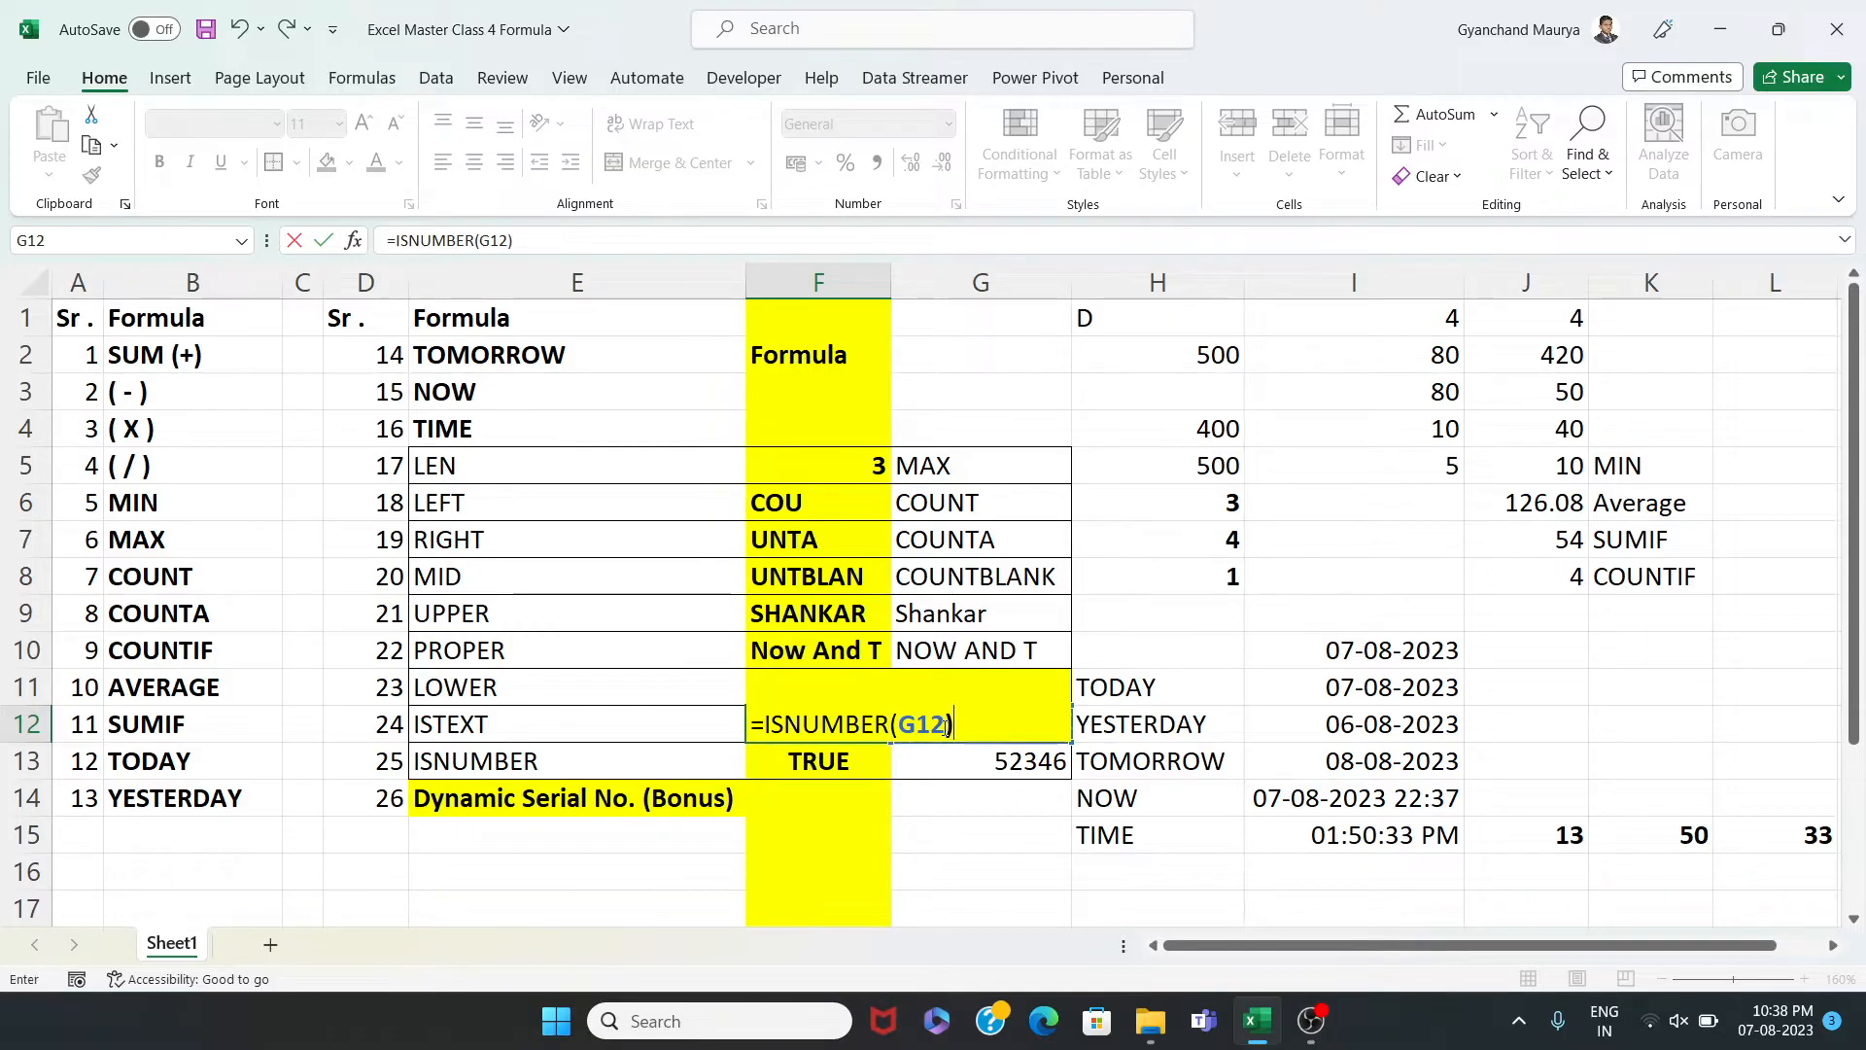
drag(893, 285, 1132, 327)
Clear F12 and enter the formula =ISNUMBER(G12) in it again
click(965, 723)
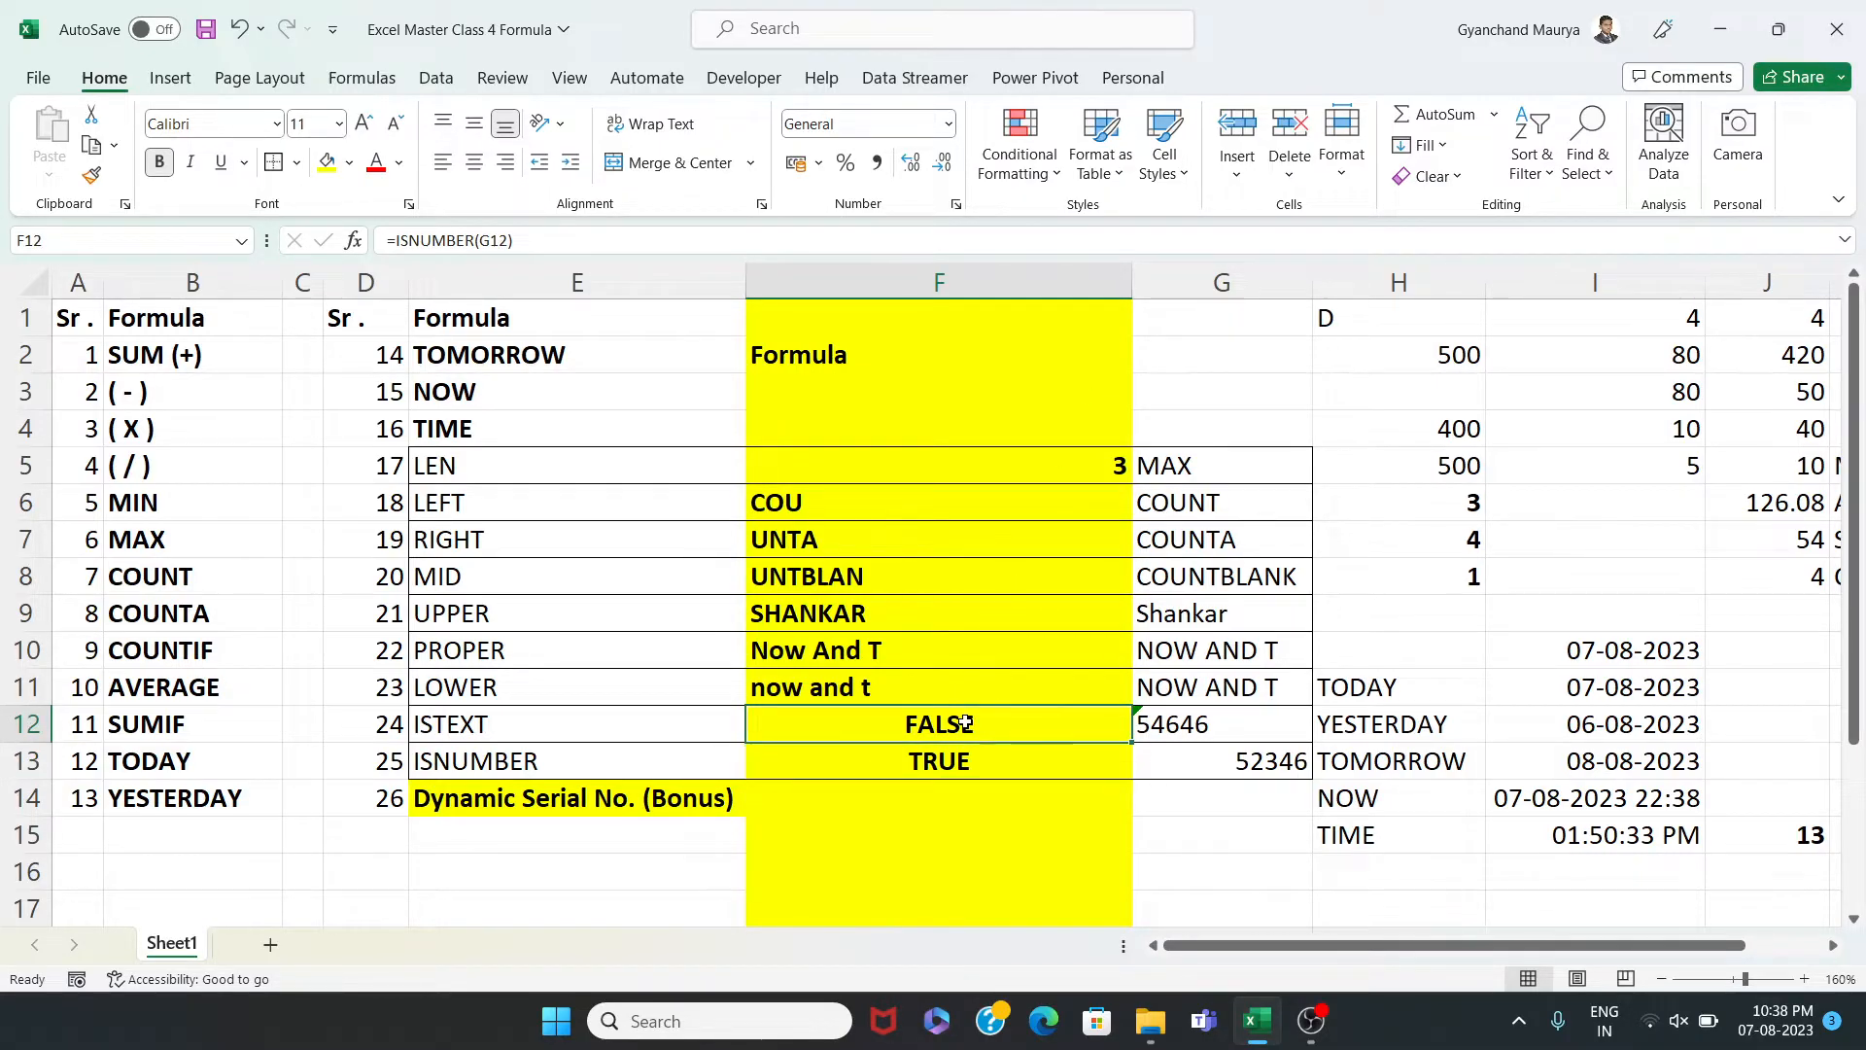
key(Delete)
text(=)
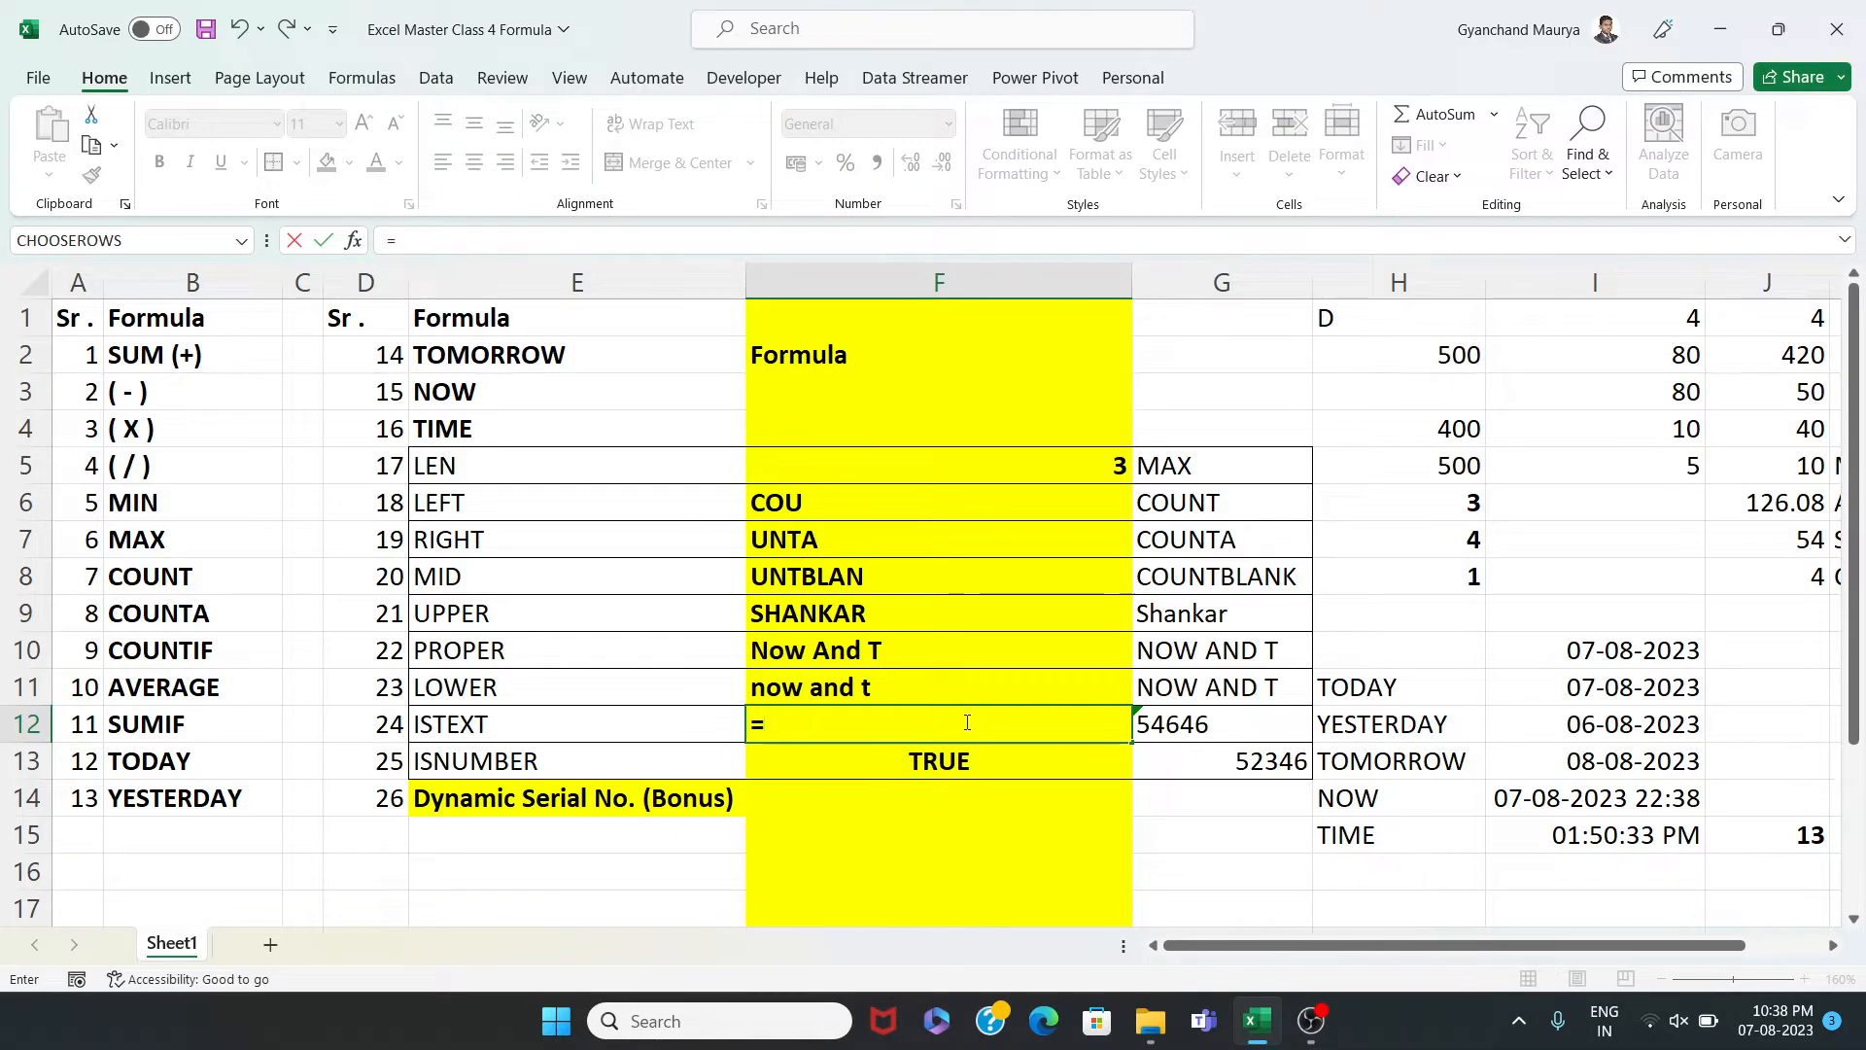
text(isnu)
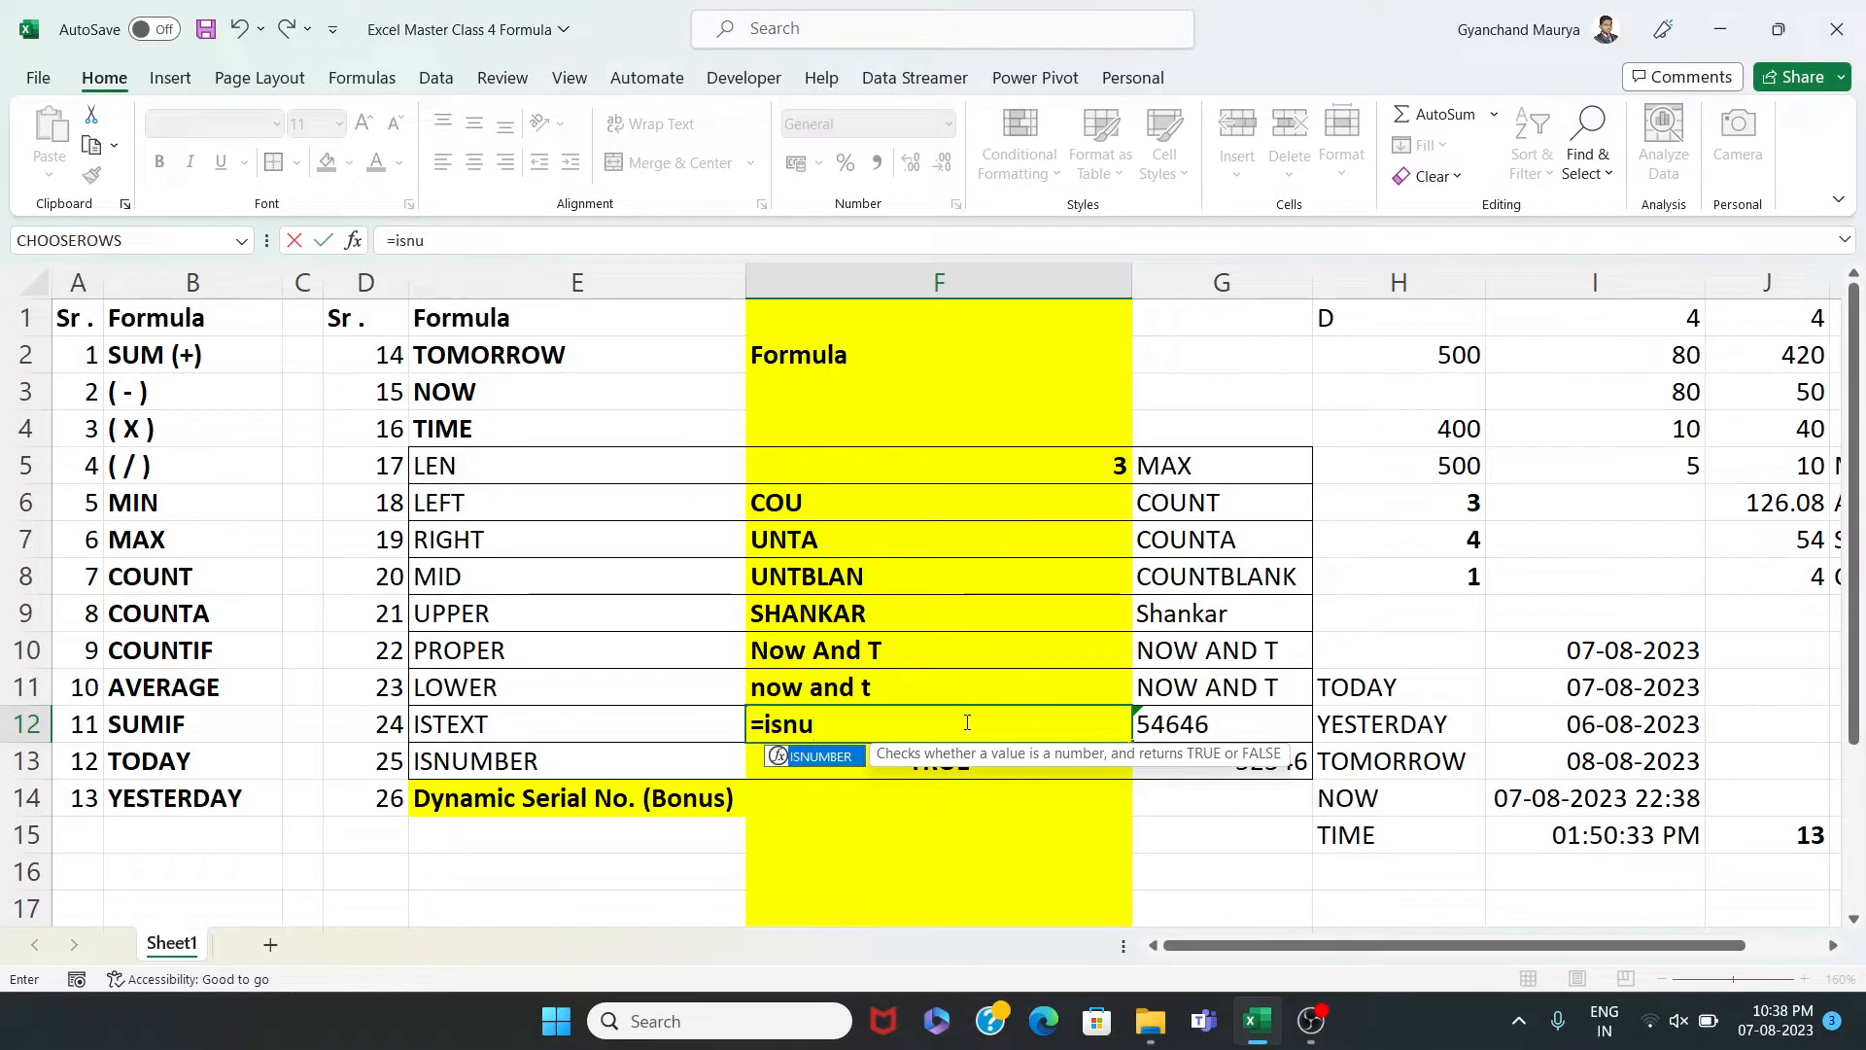
key(Tab)
click(1173, 725)
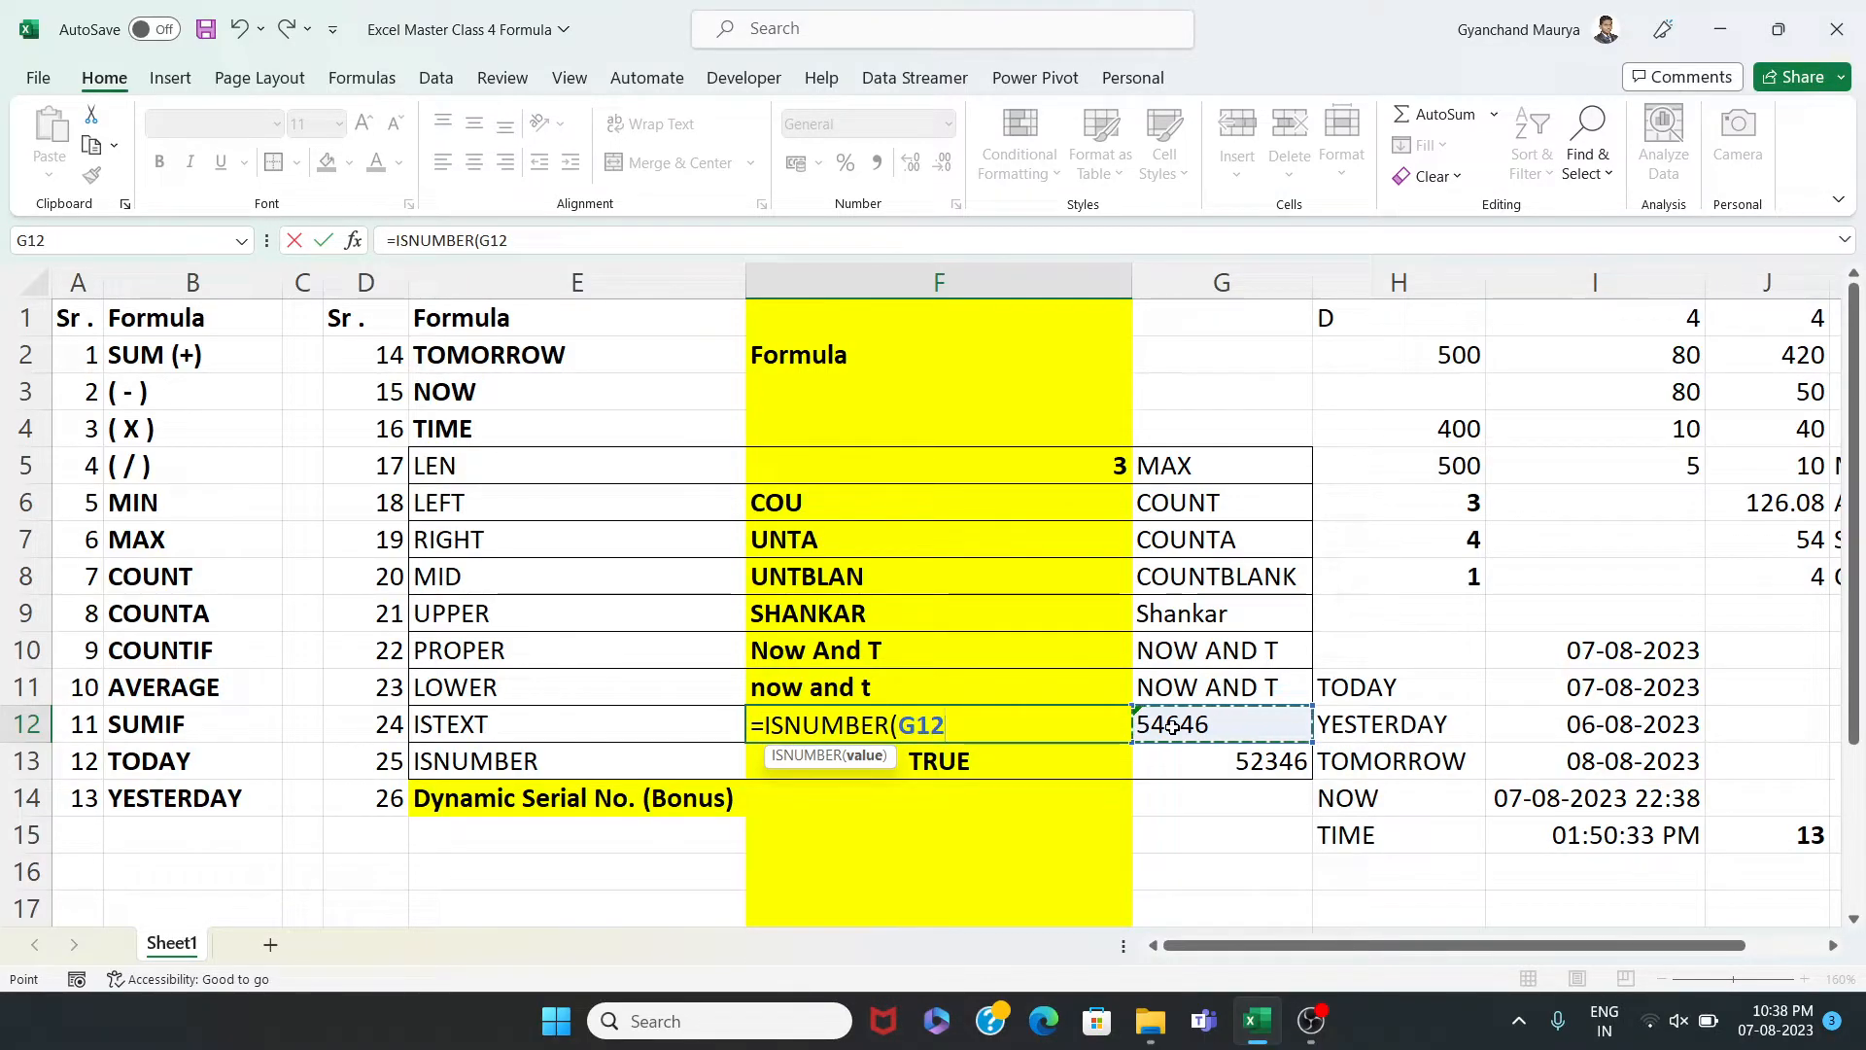
text())
key(Return)
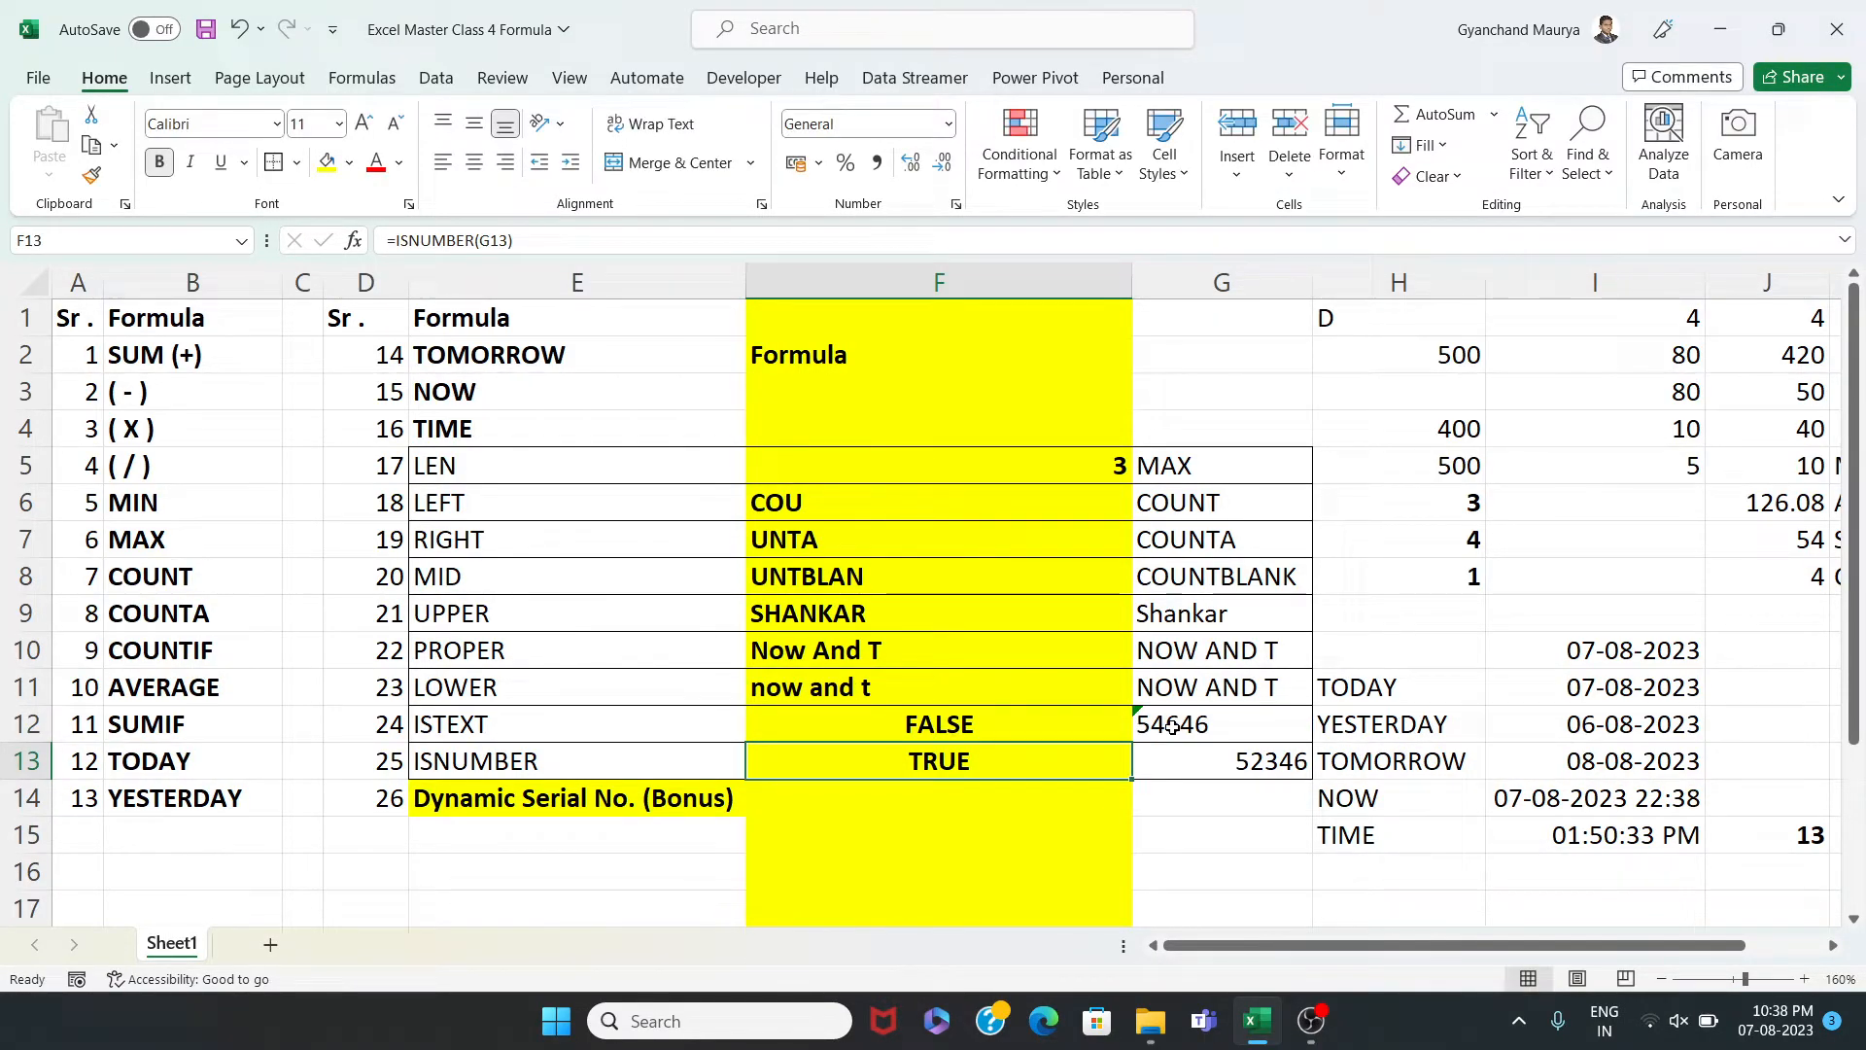
Convert the text-stored value in G12 to a number to test ISNUMBER, and undo the conversion
click(1021, 734)
click(1173, 725)
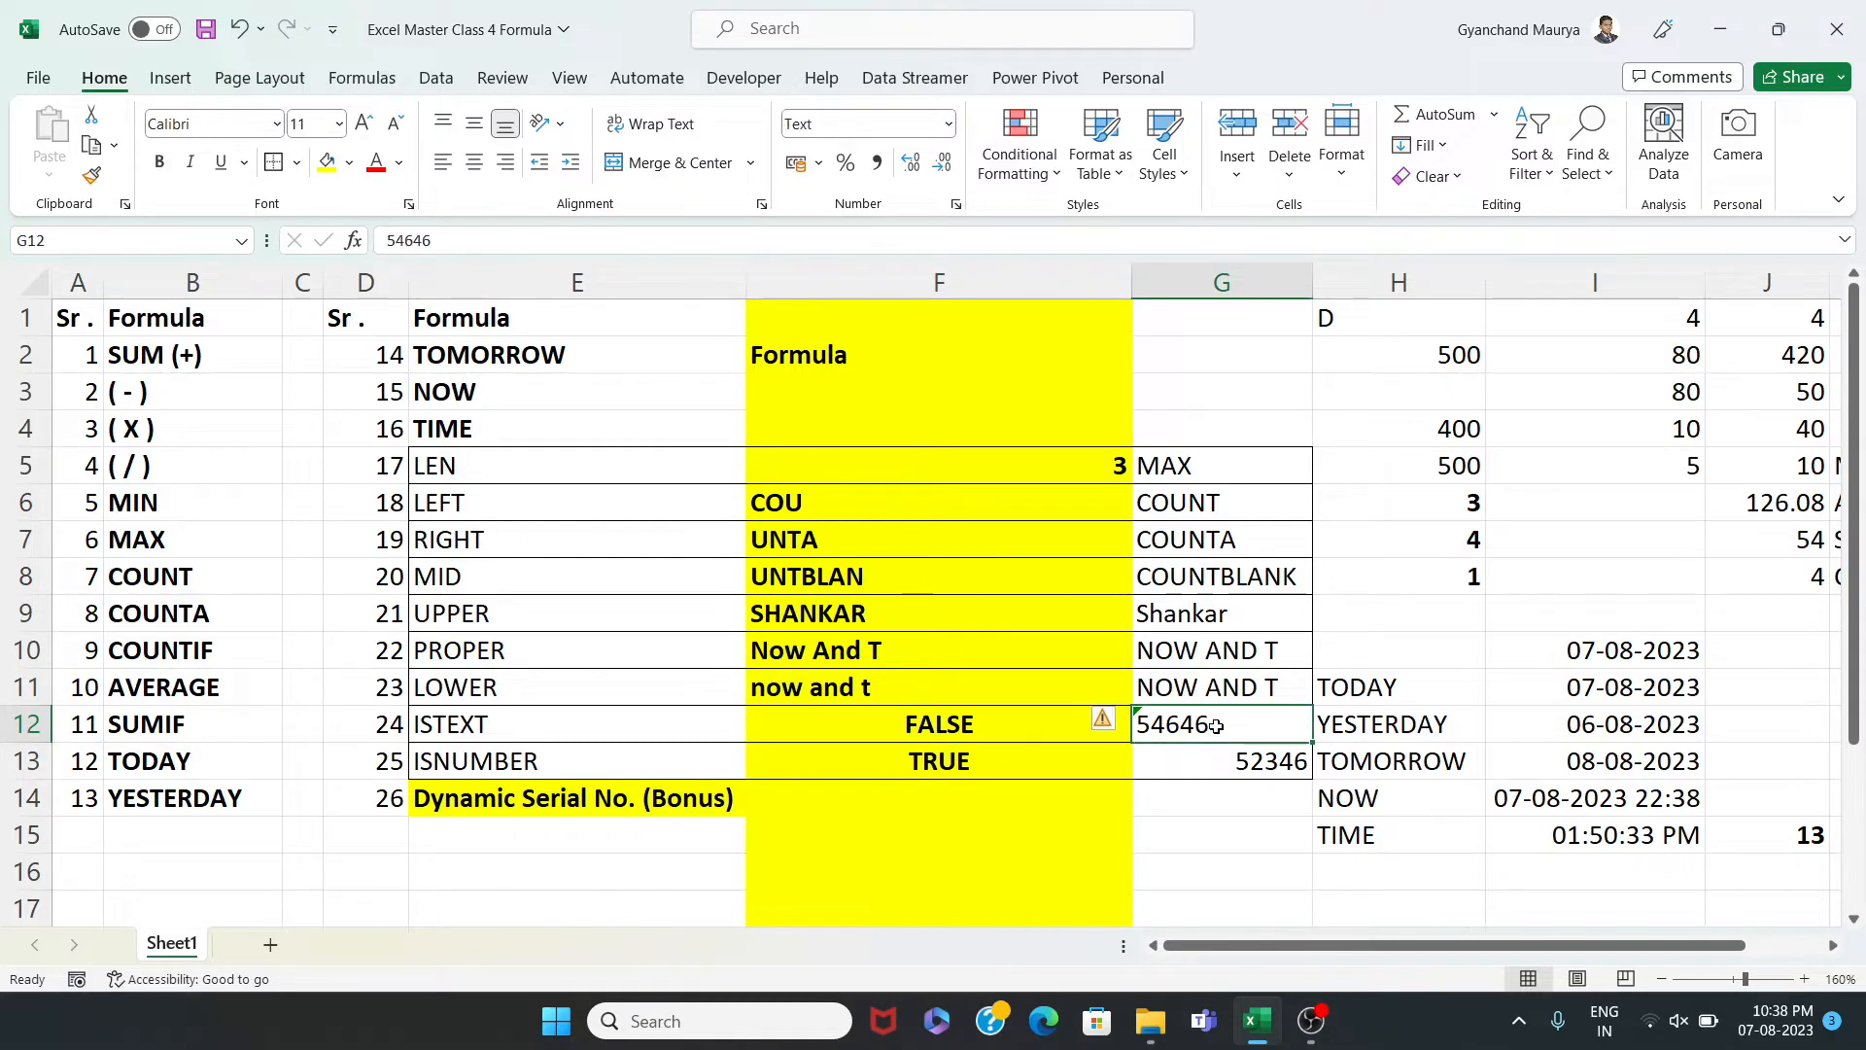
mouse_move(1108, 724)
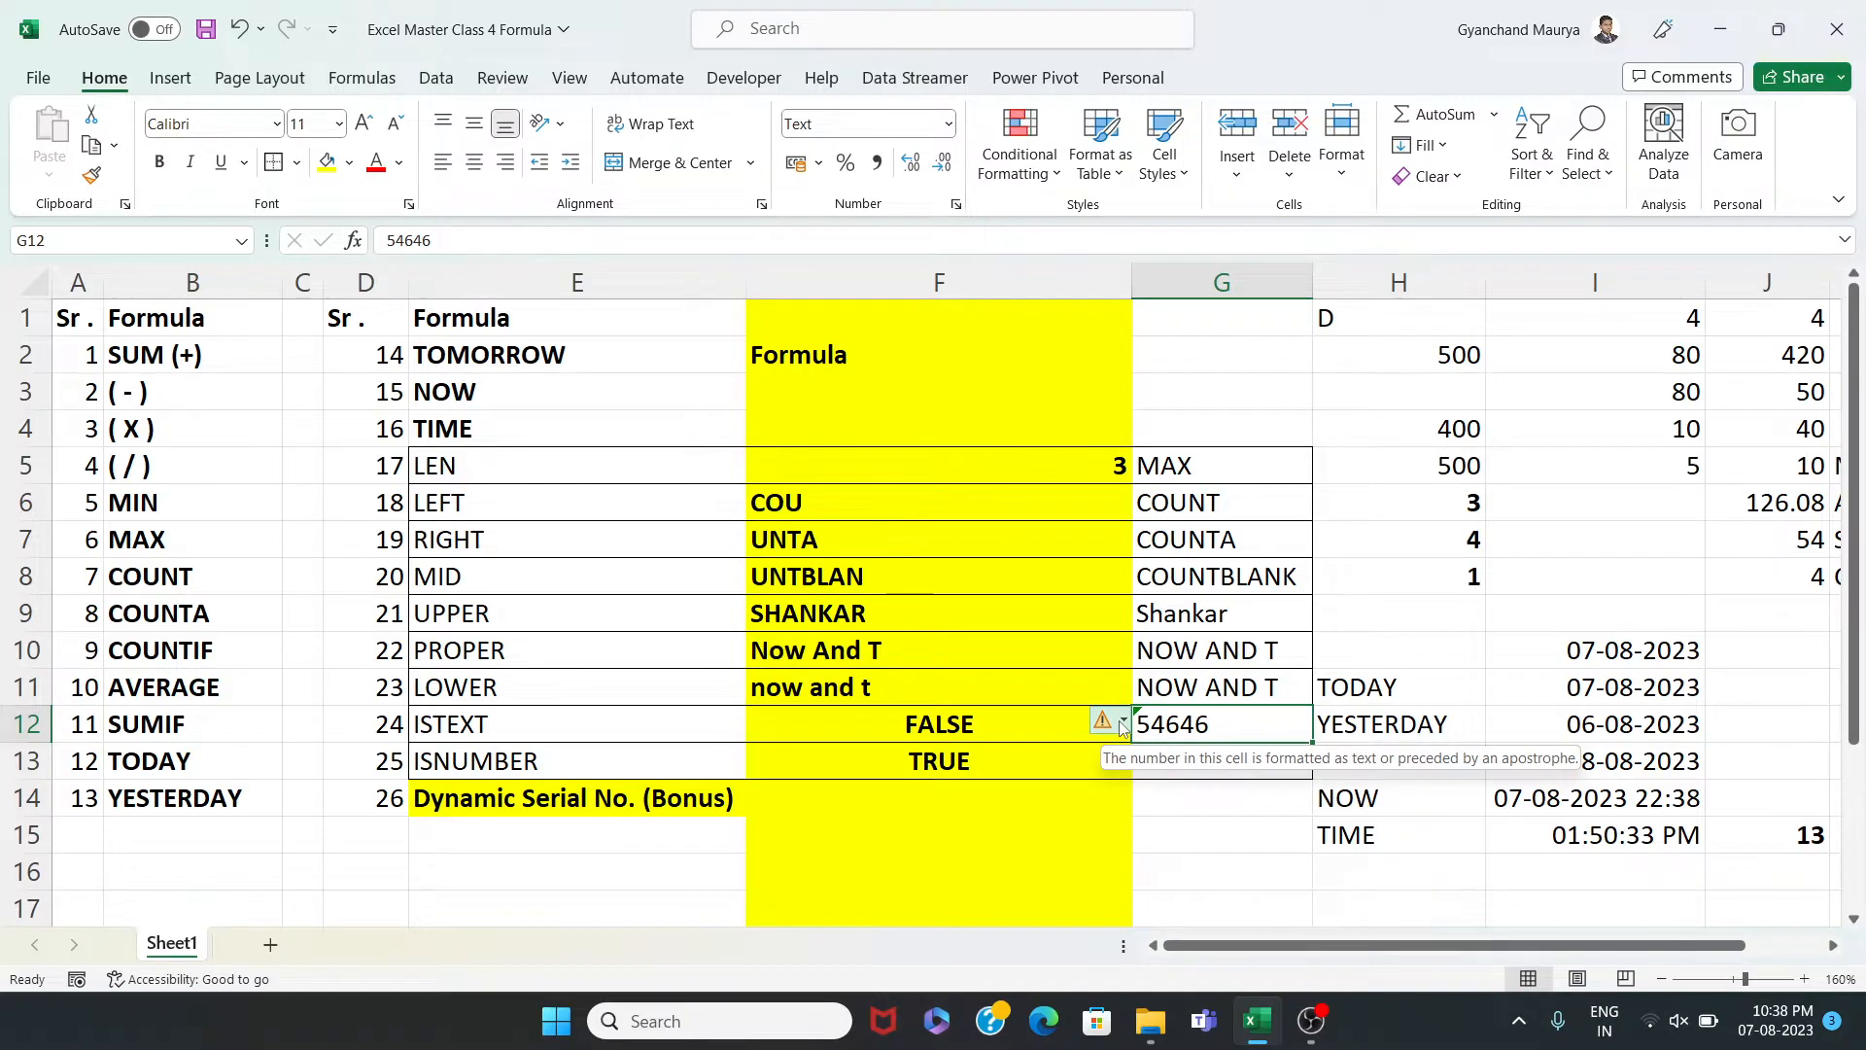
click(1123, 724)
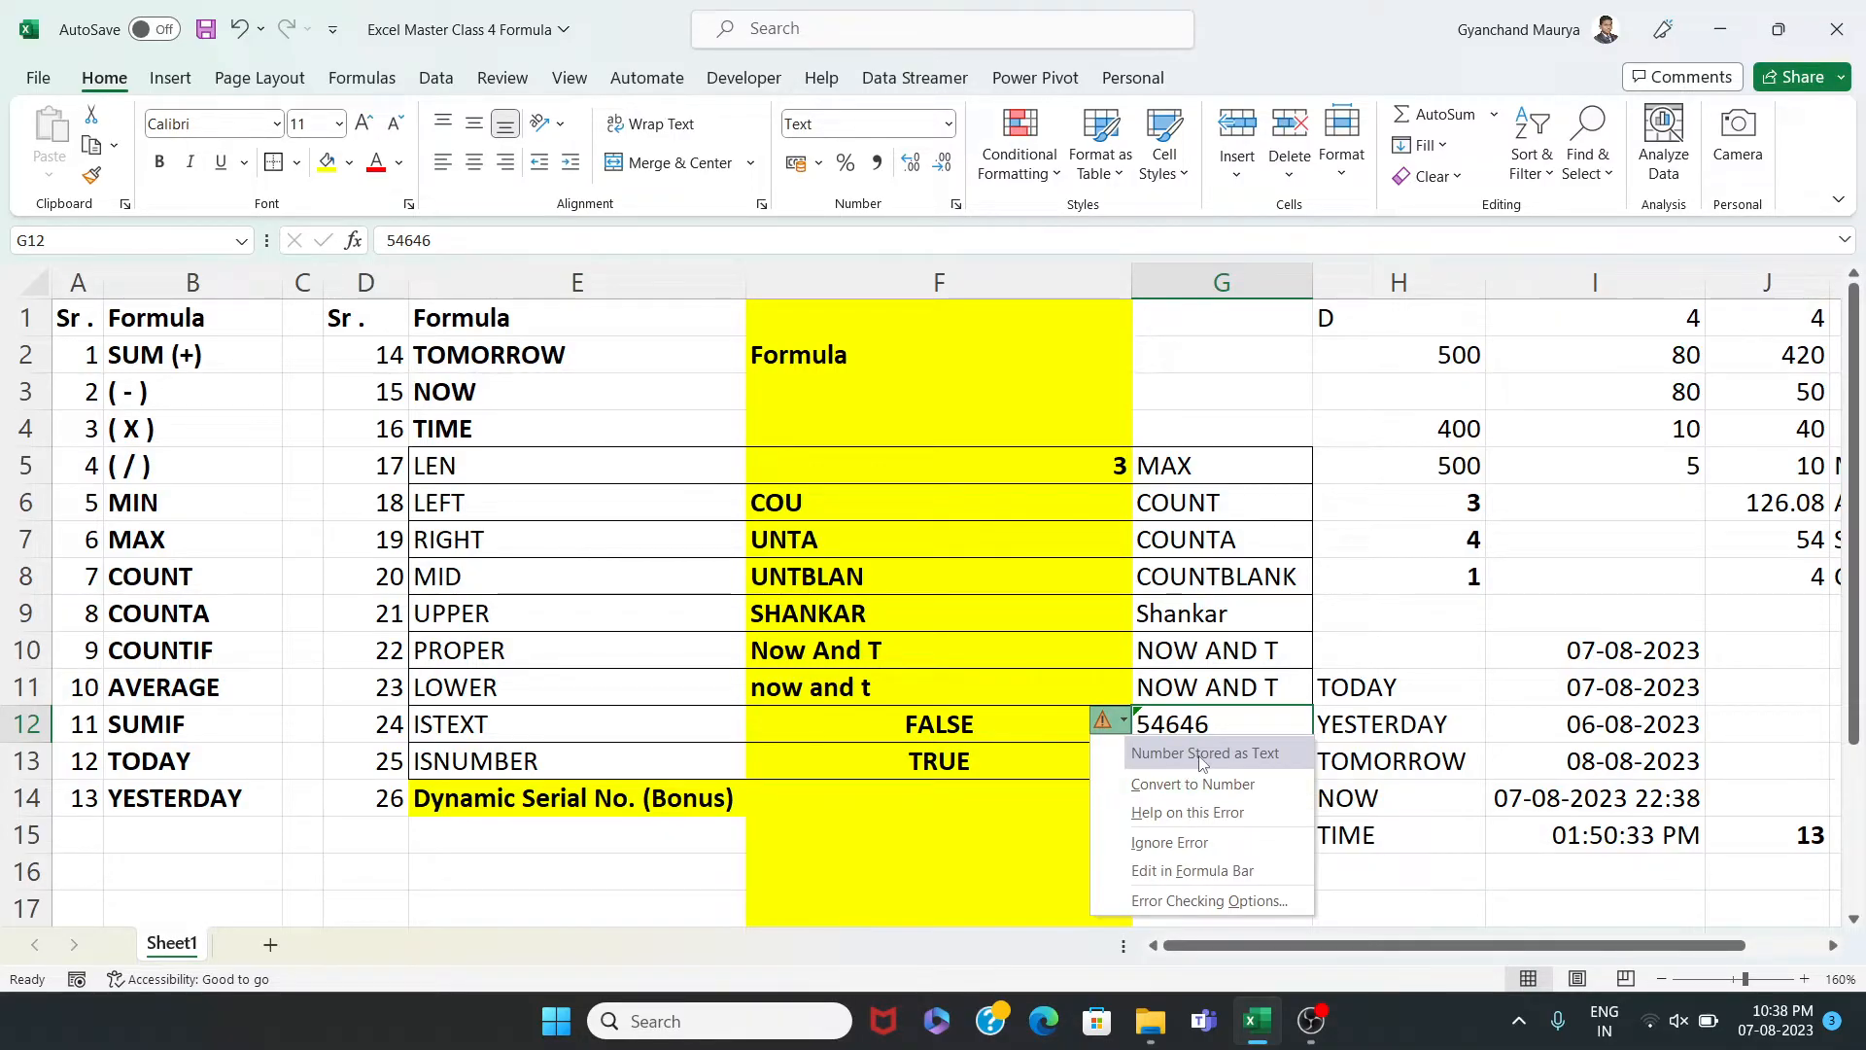
click(1184, 786)
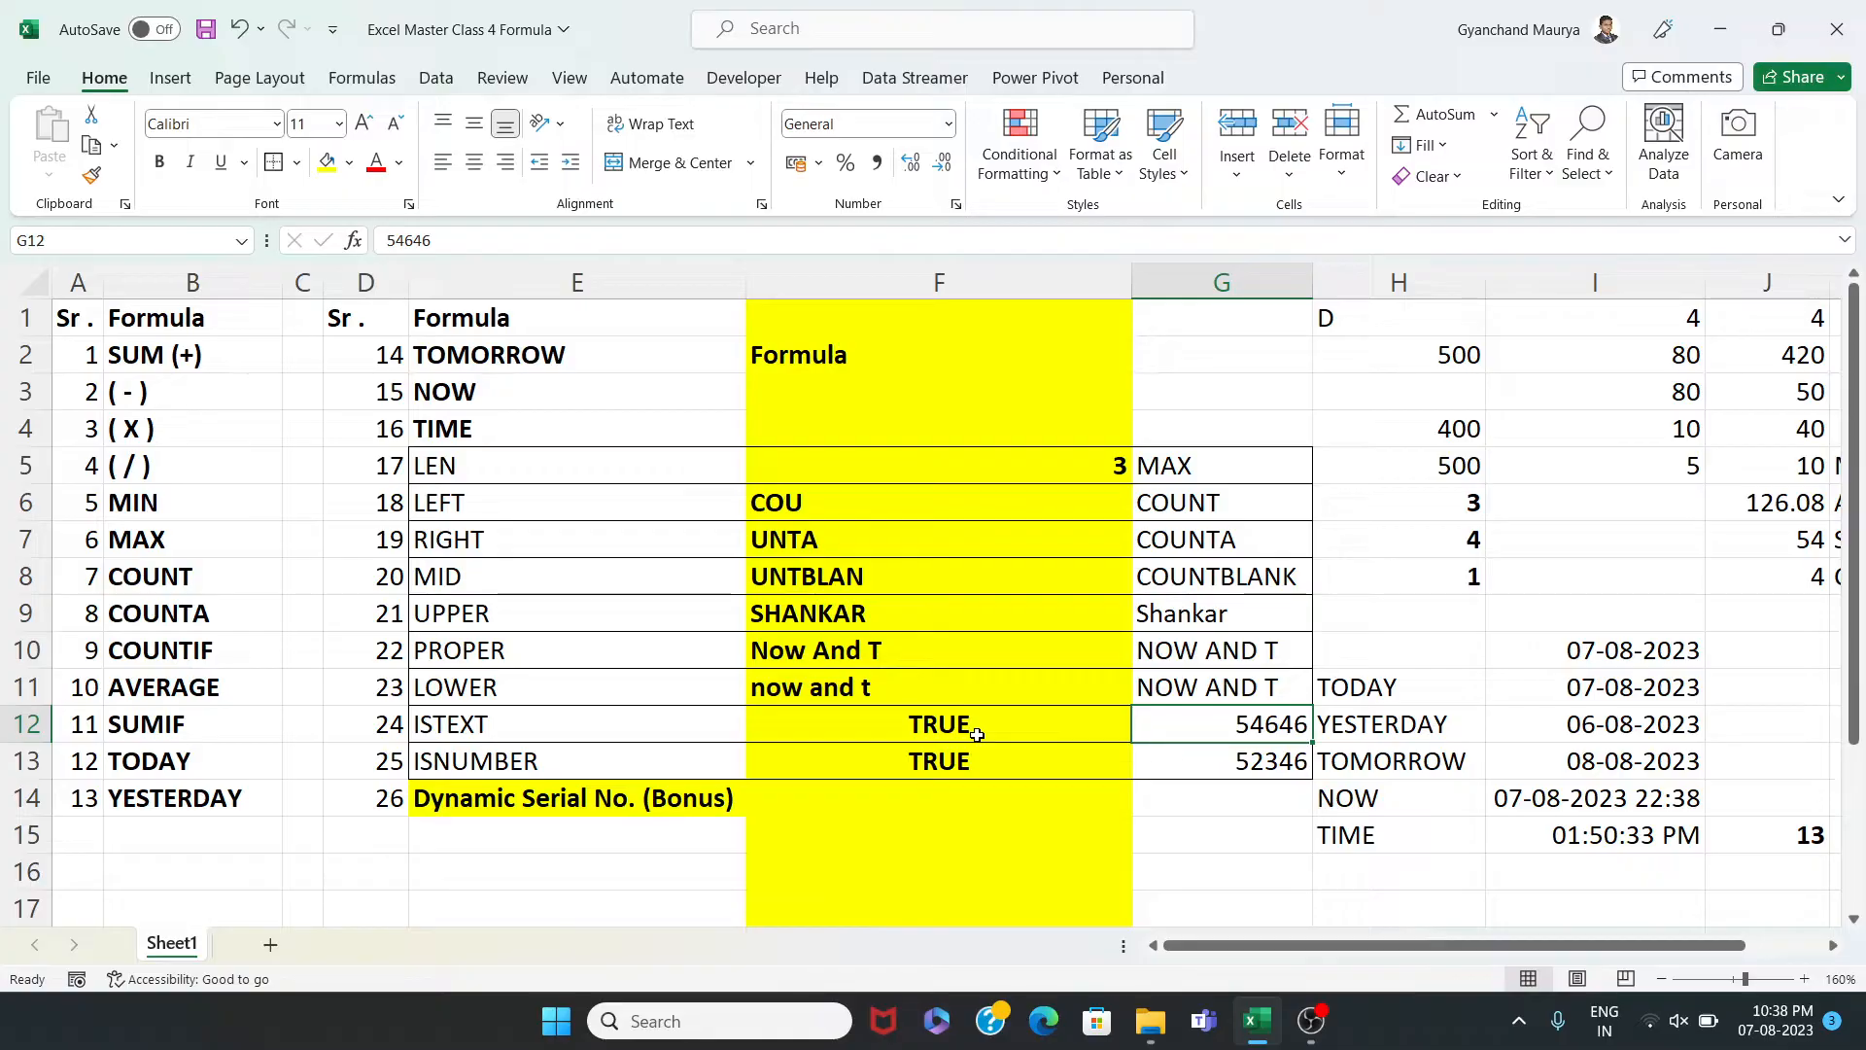
key(ctrl+z)
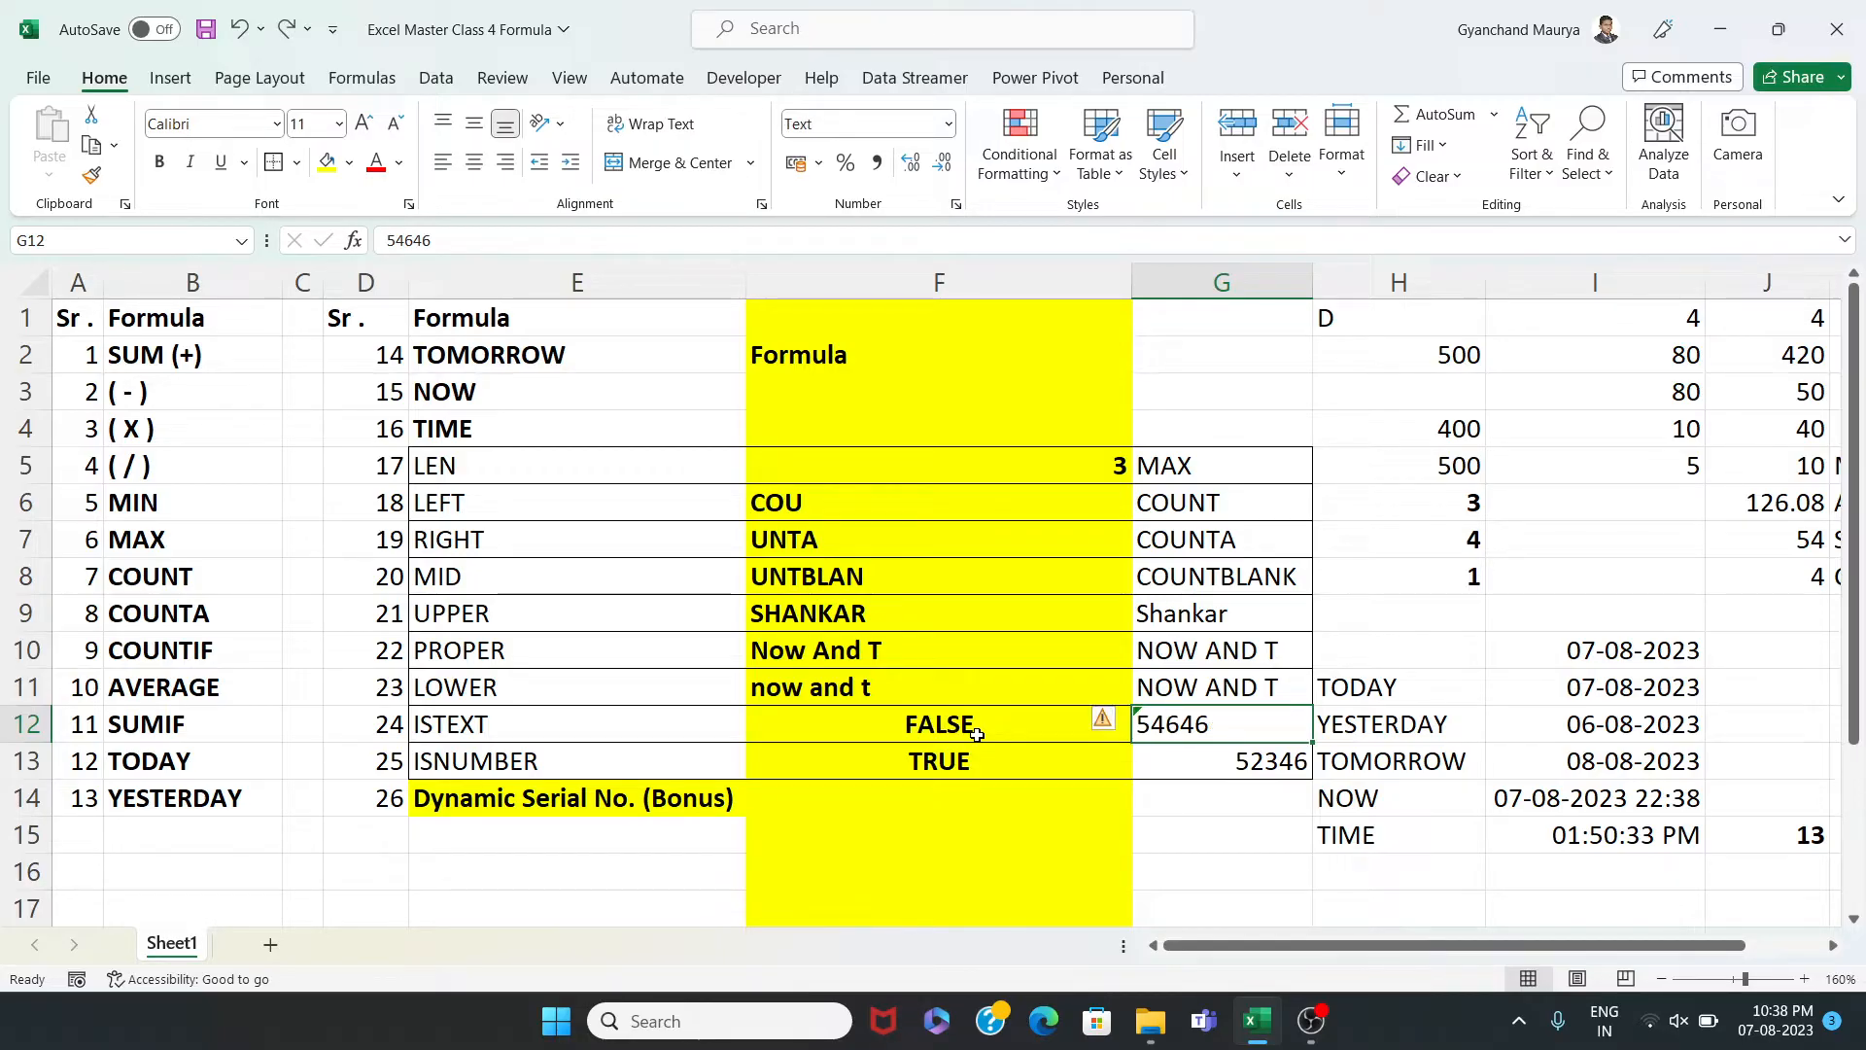
Replace the formula in F12 with =ISTEXT(G12) to check whether the sample value is text
click(976, 734)
key(Delete)
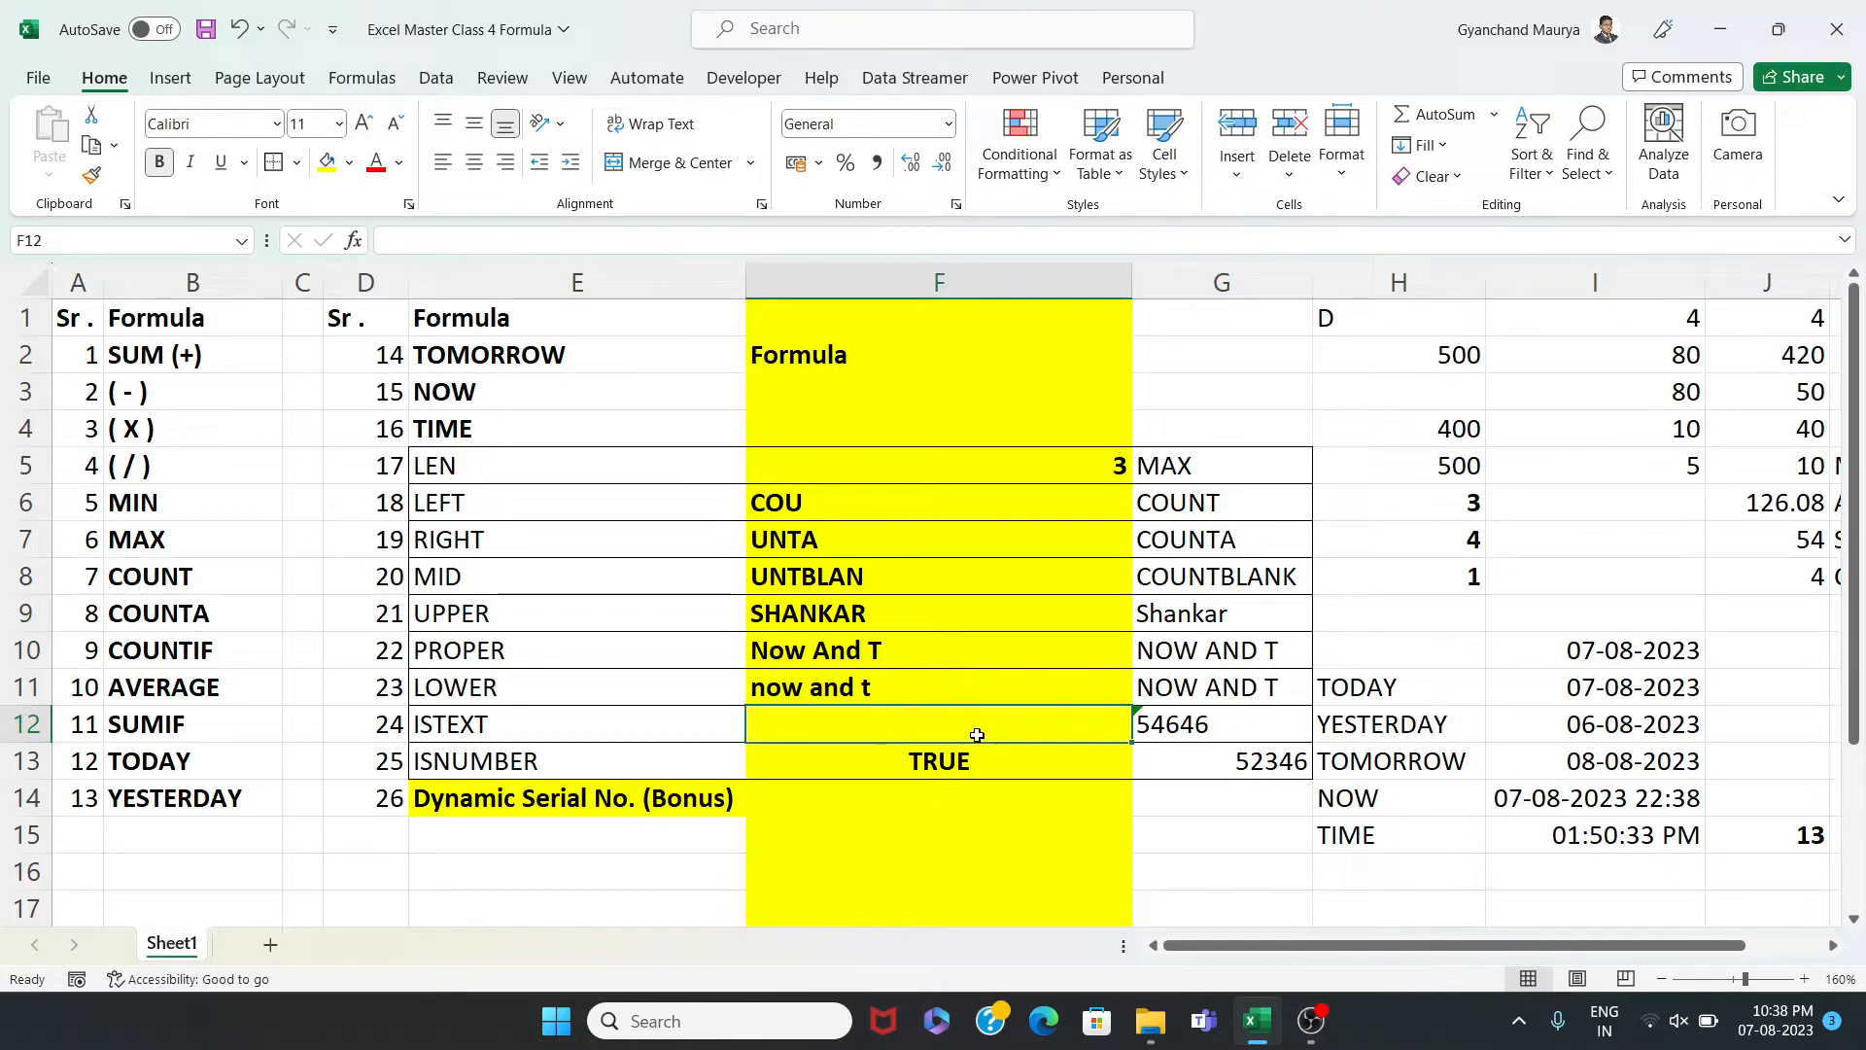
text(=)
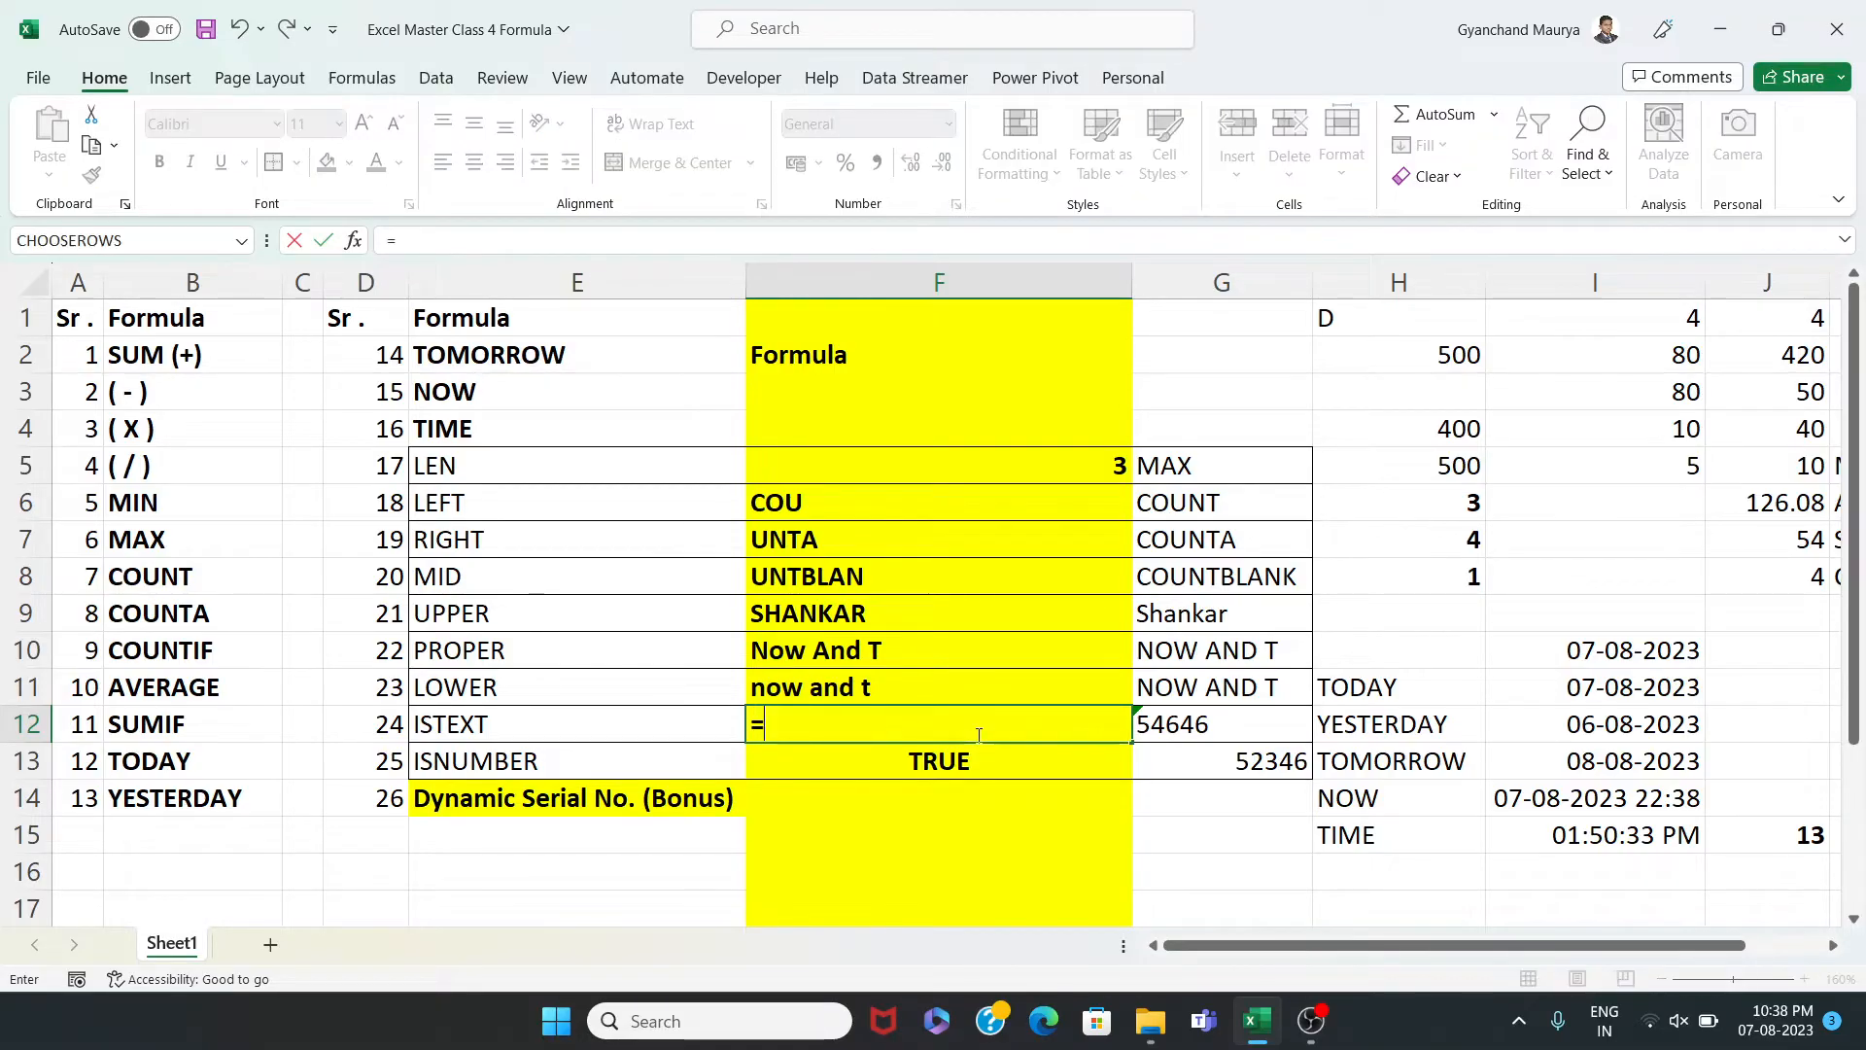
text(iste)
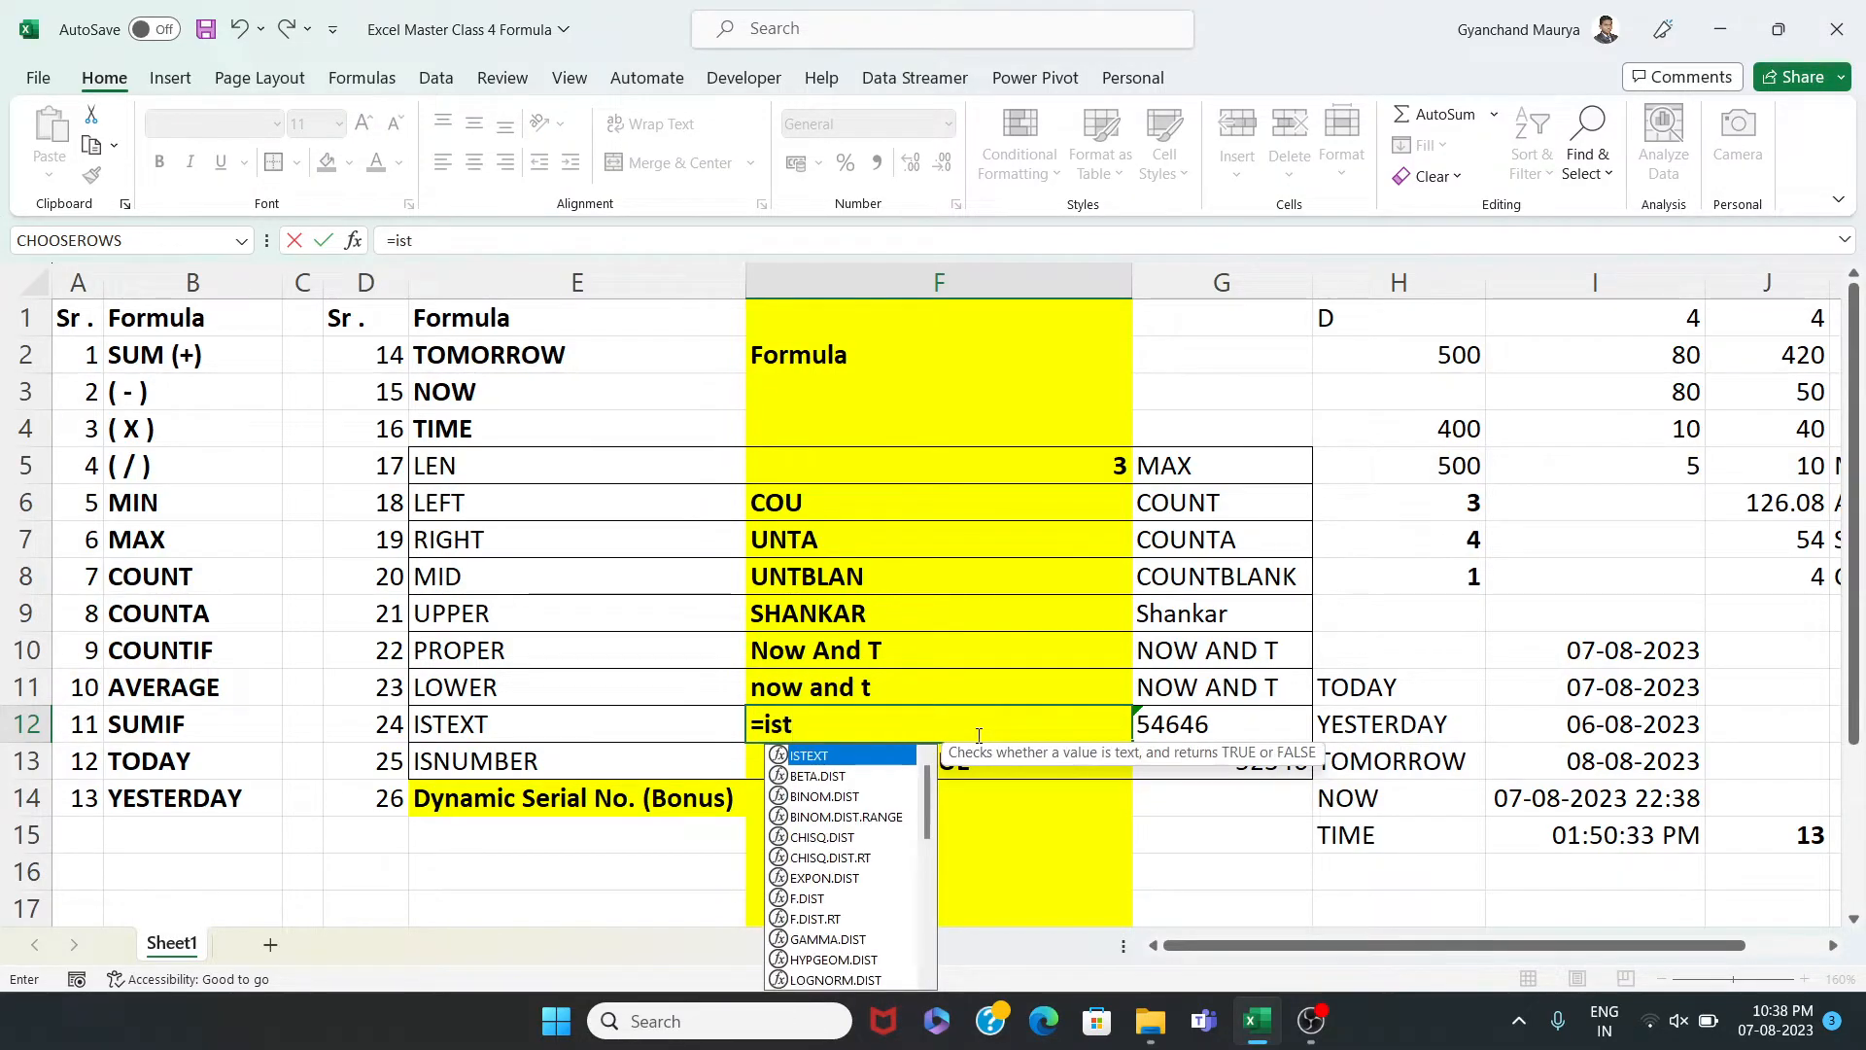
key(Tab)
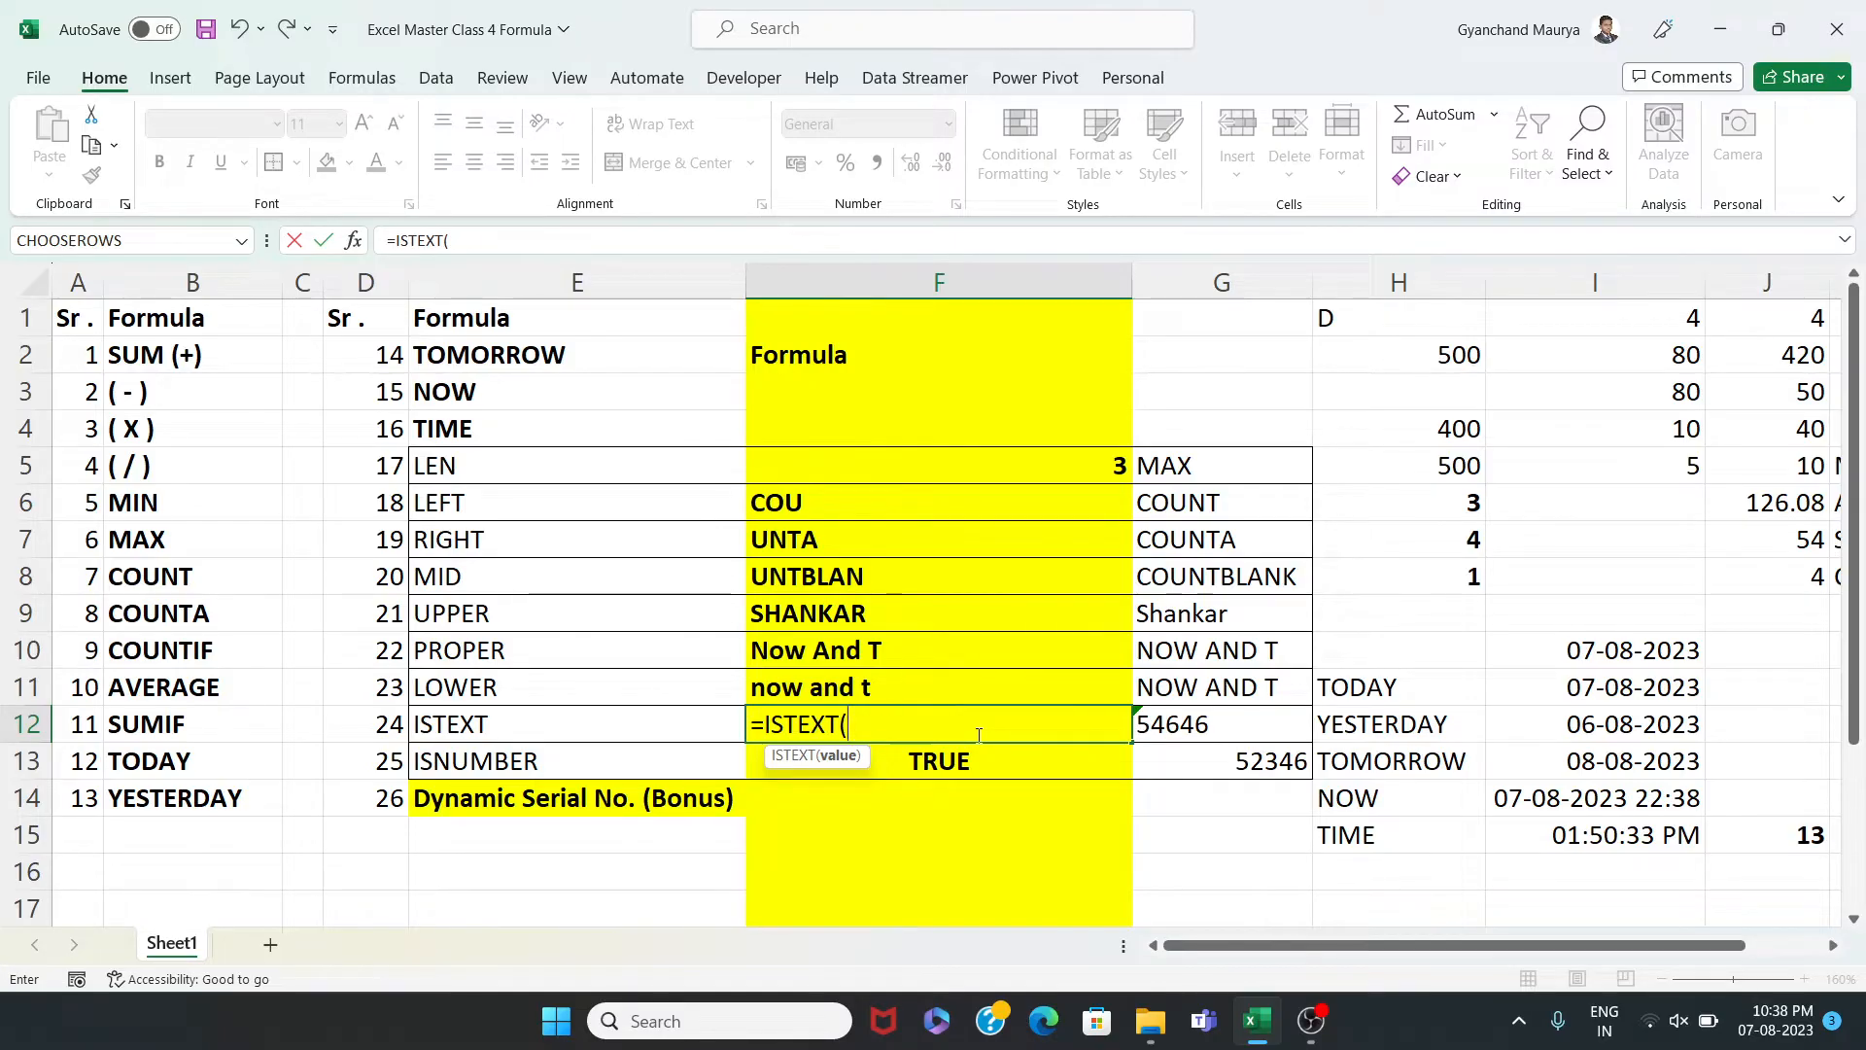
key(Right)
text())
key(Return)
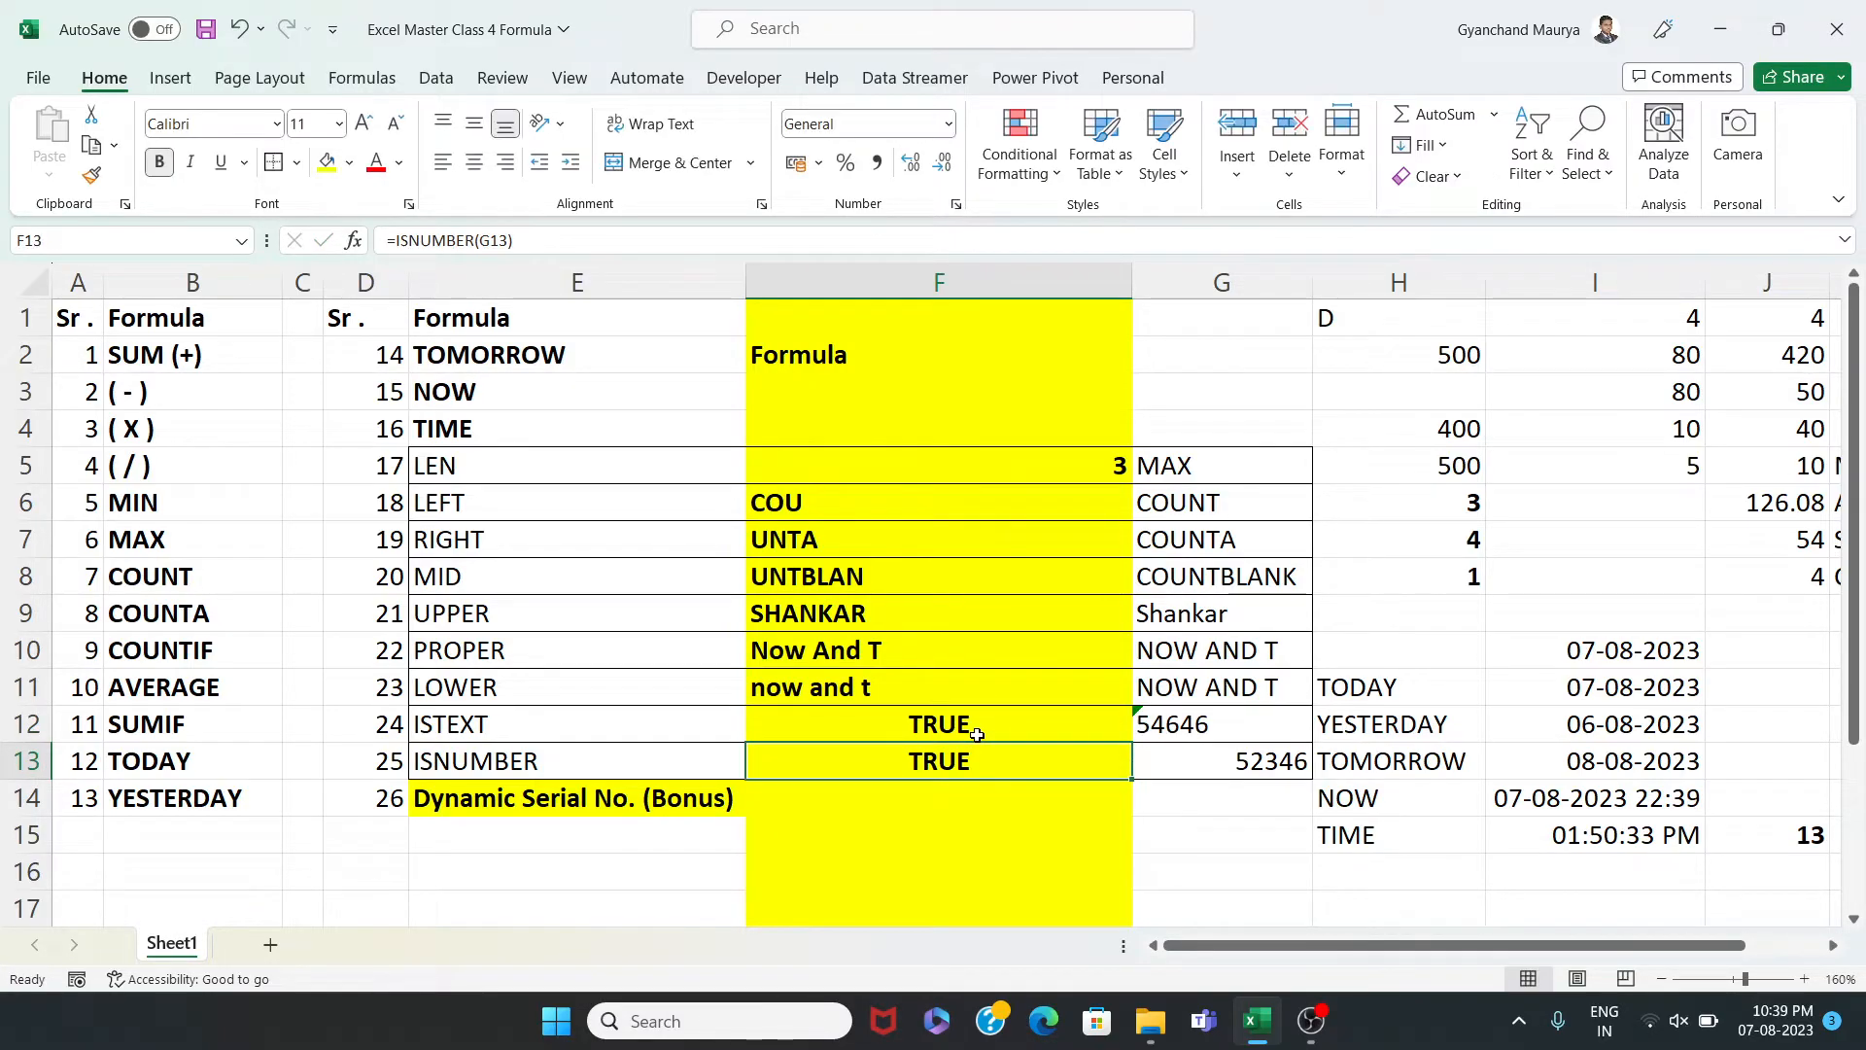
Shorten the text-formatted sample value in G12 to 5464
click(1174, 721)
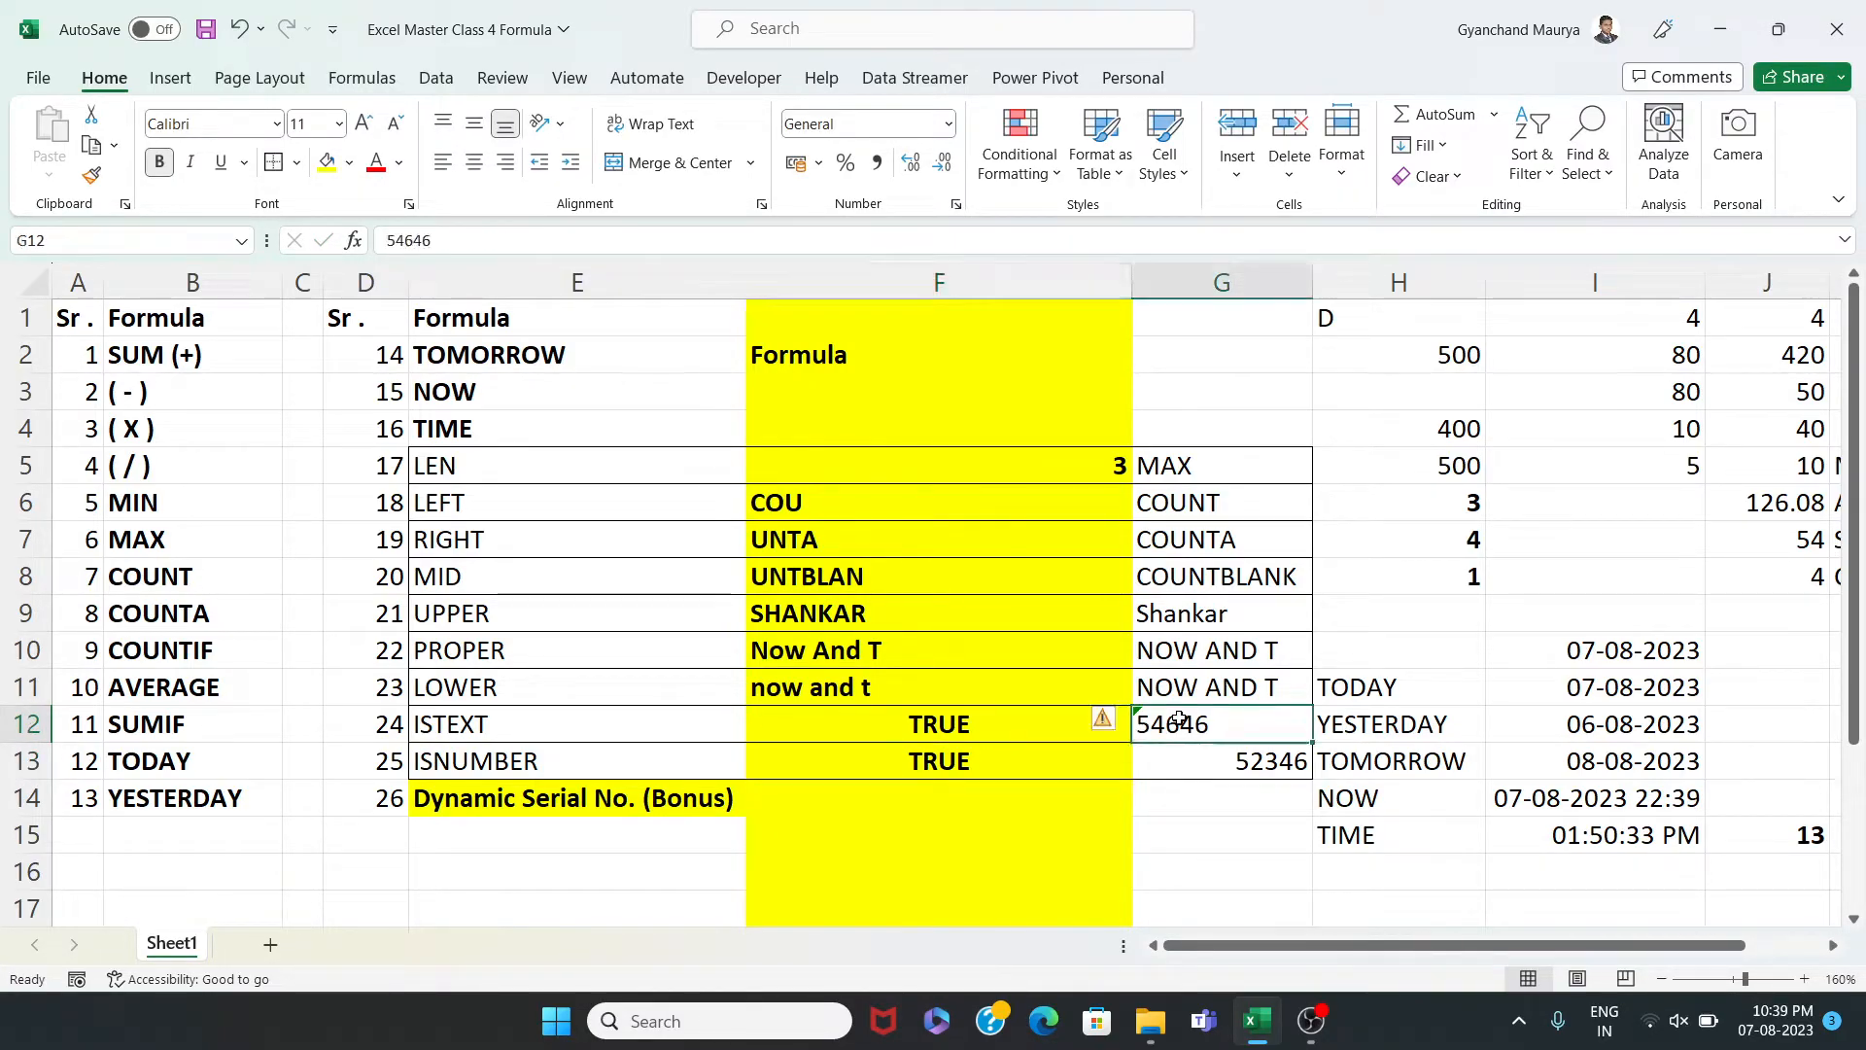
key(F2)
key(BackSpace)
key(Return)
Convert the text-stored value in G12 to a number, check the ISTEXT formula in F12, and undo the conversion
click(1184, 723)
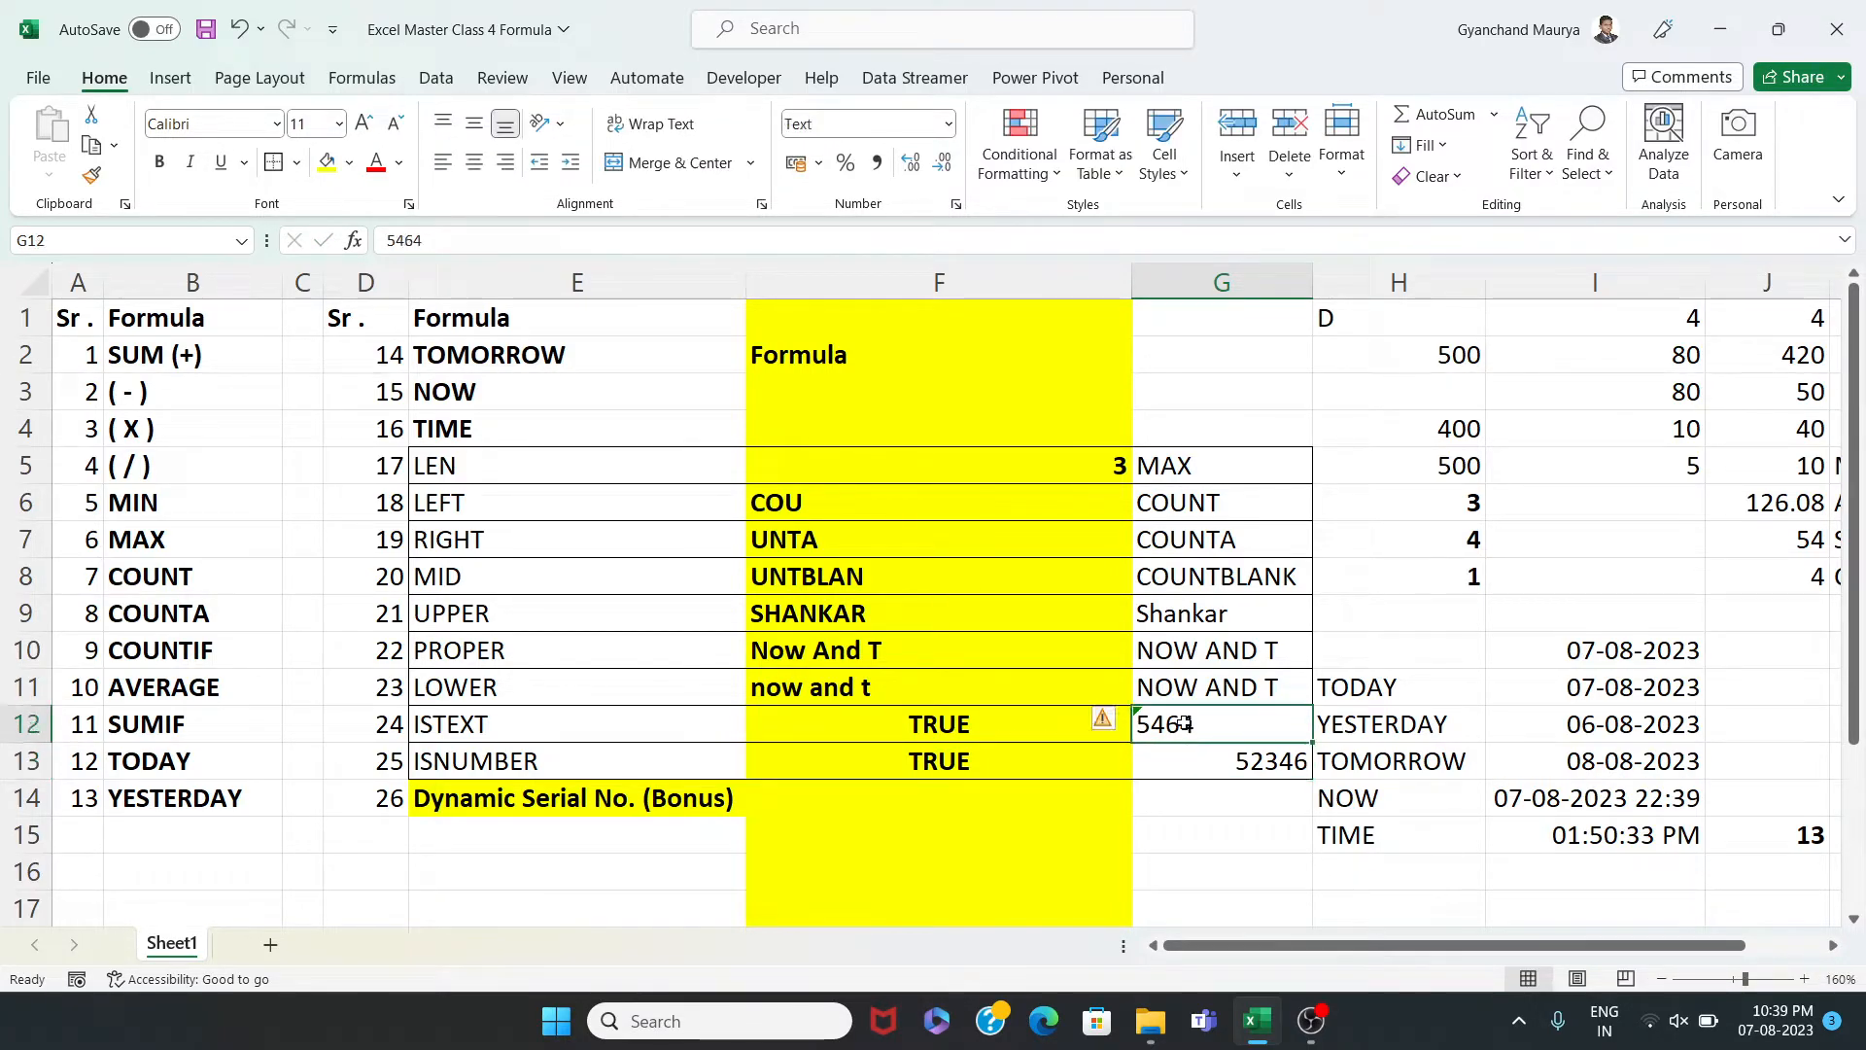
click(1104, 720)
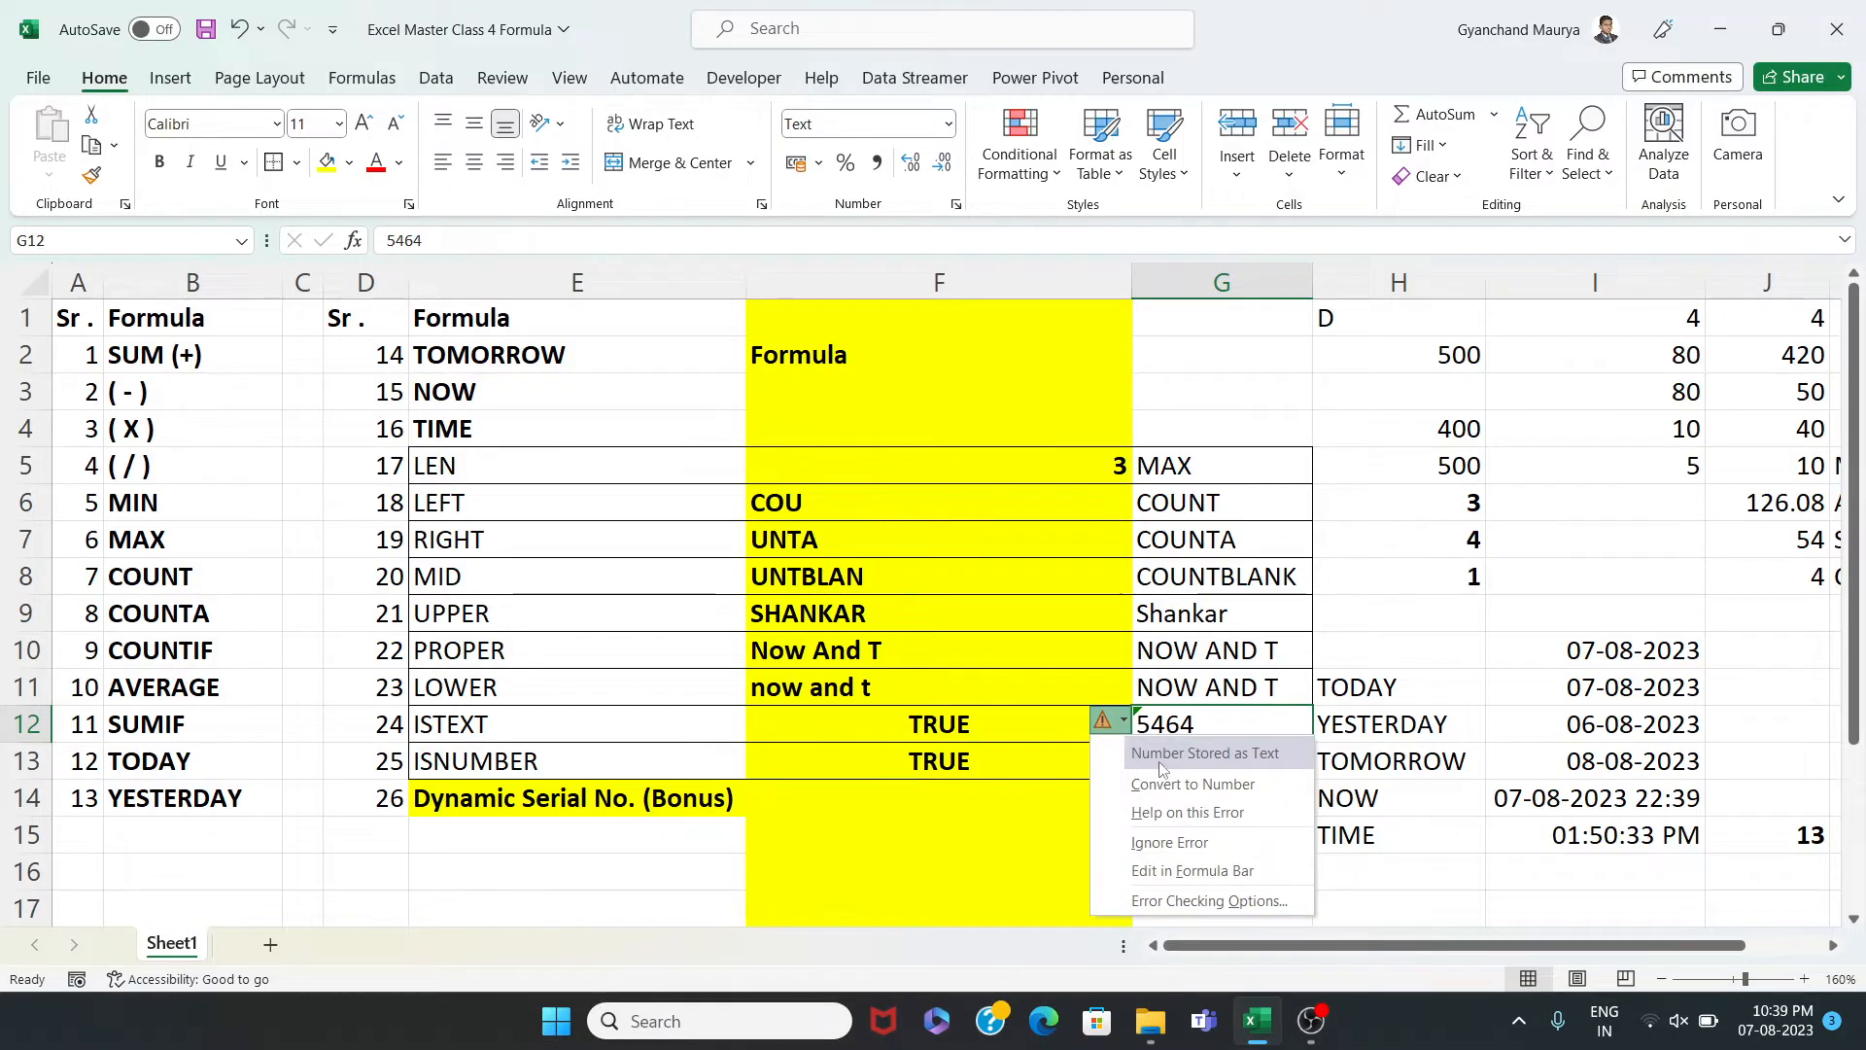
click(1164, 785)
click(923, 727)
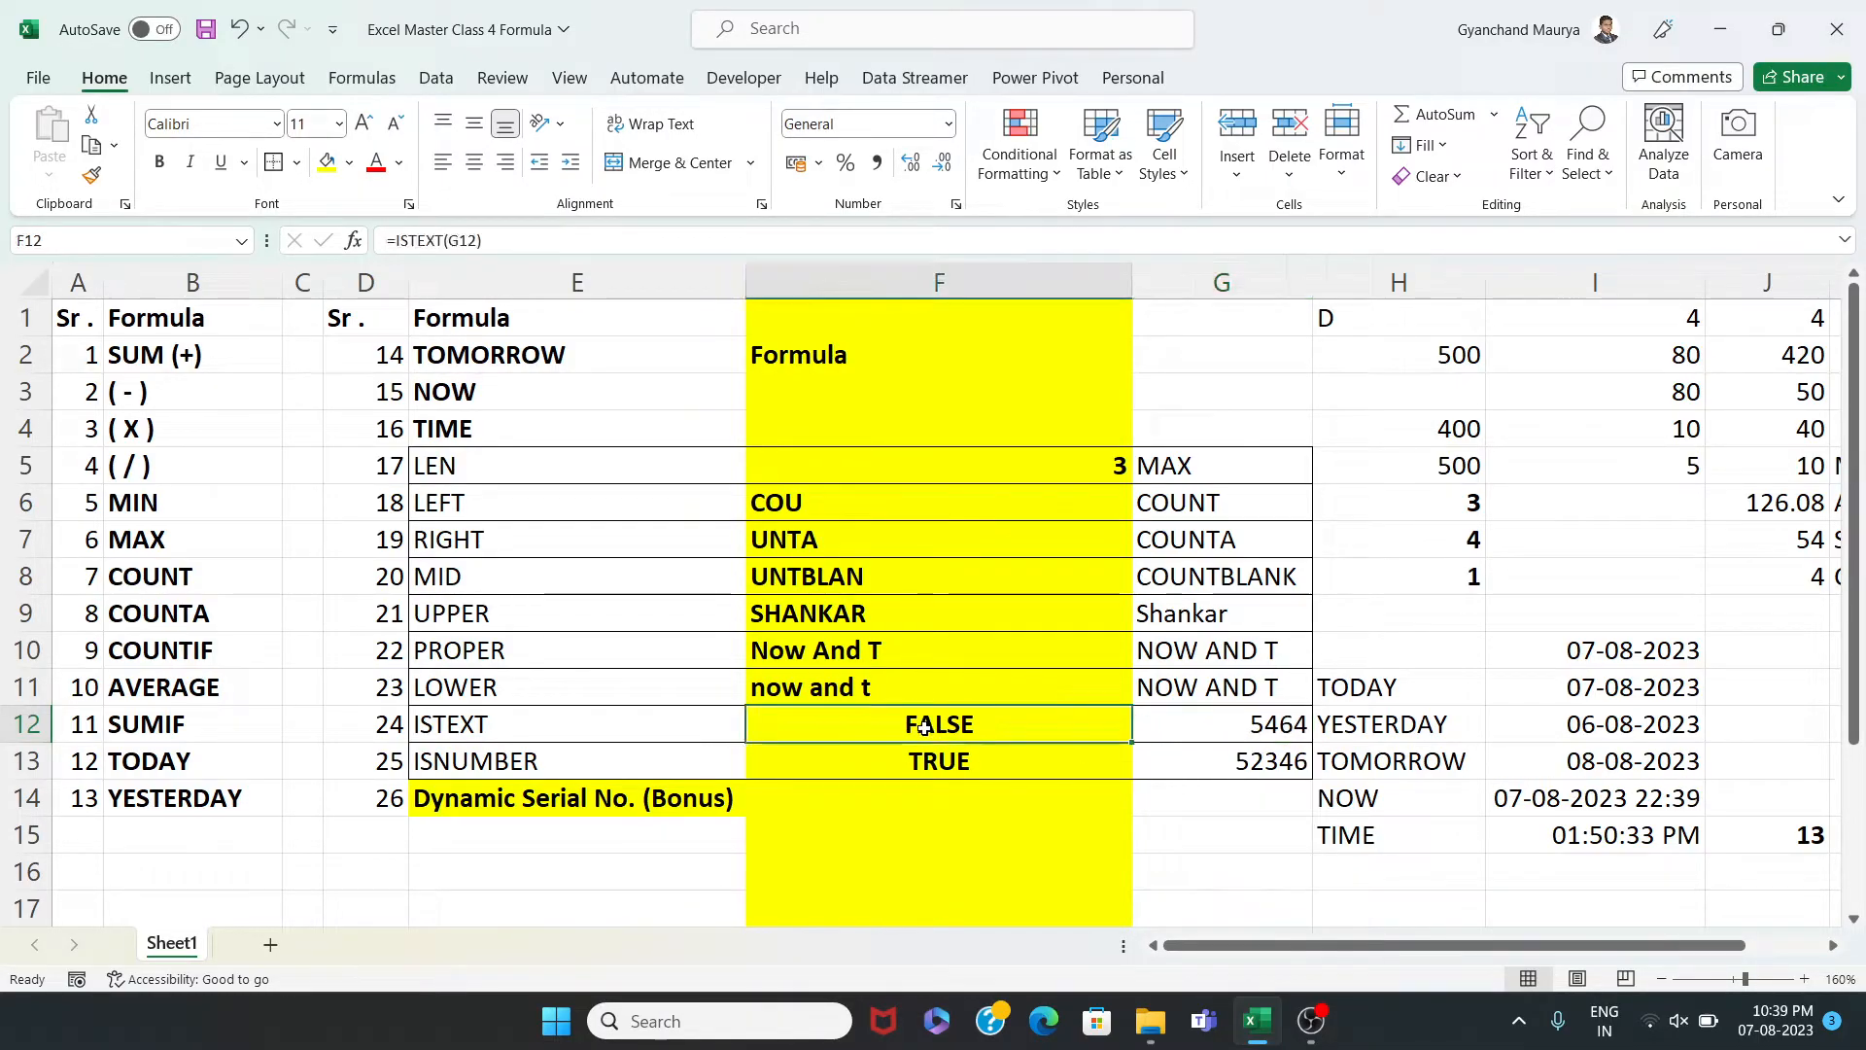
click(1174, 729)
key(ctrl+z)
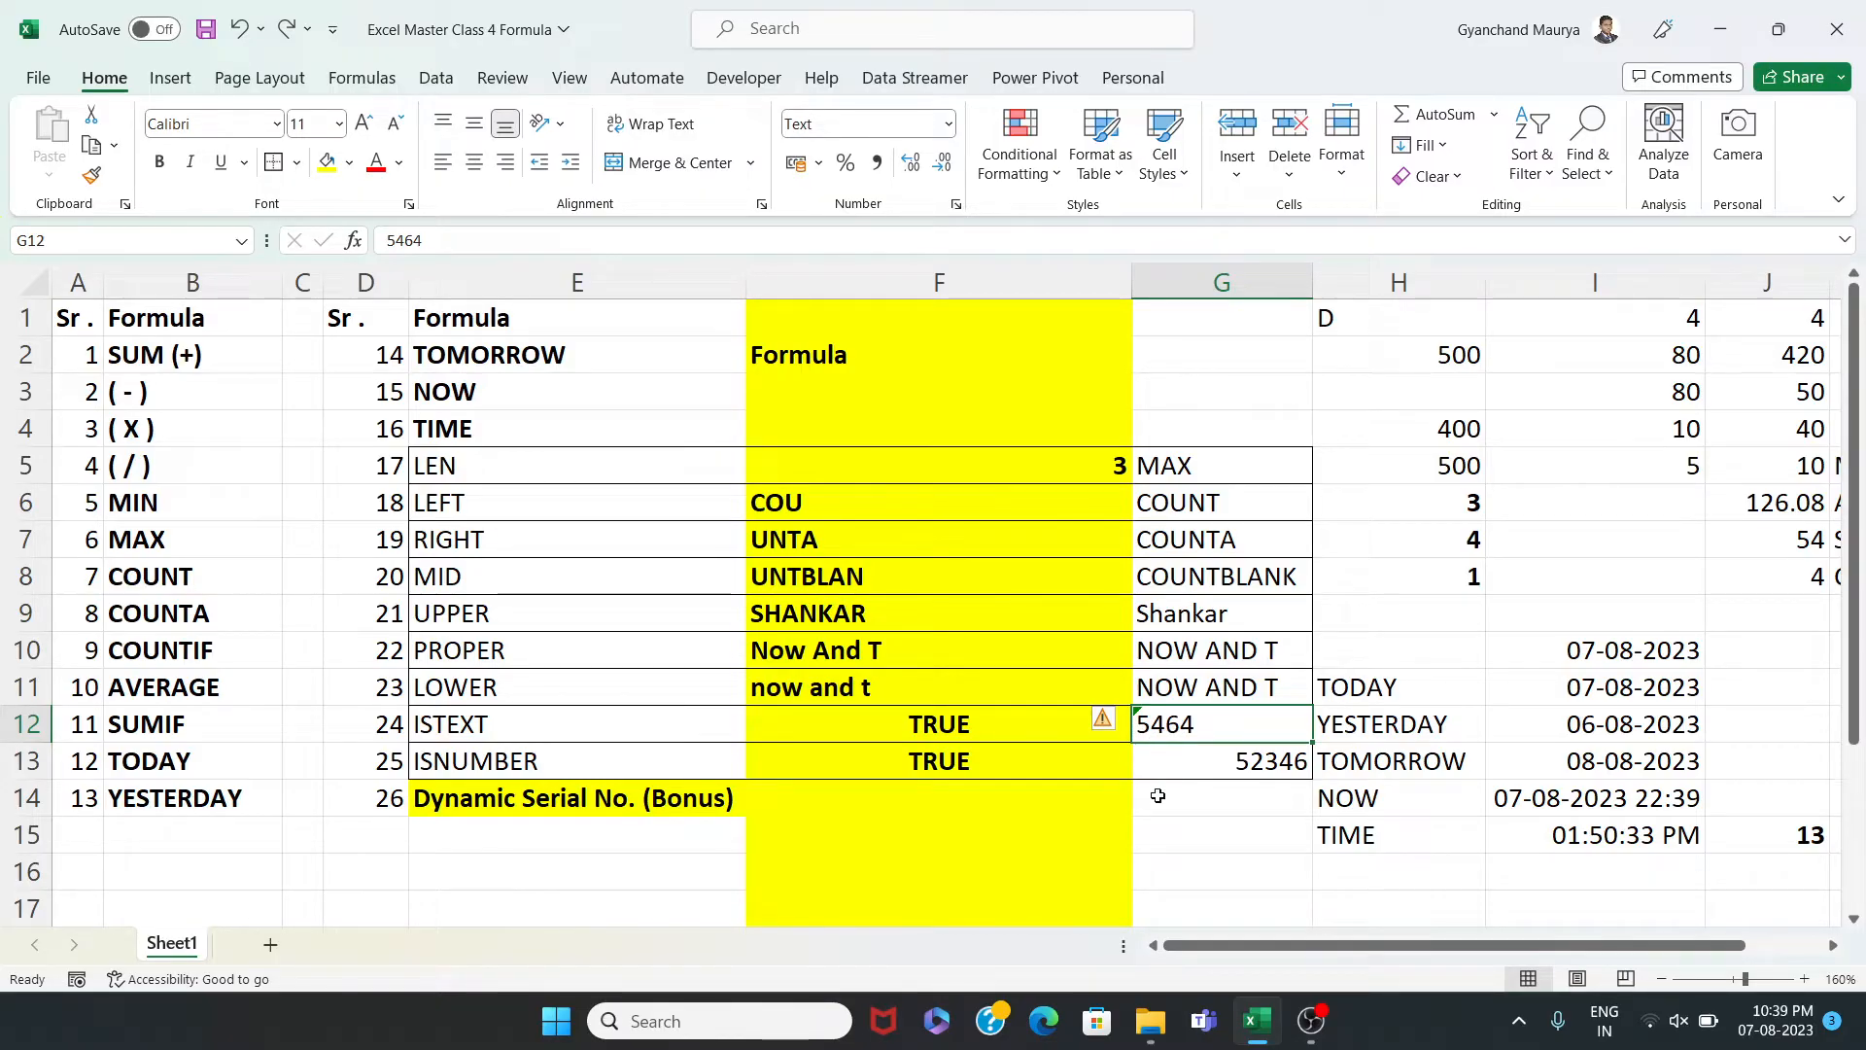
Inspect the dynamic serial number formulas in columns A and D, and narrow column F to suit its contents
click(1043, 811)
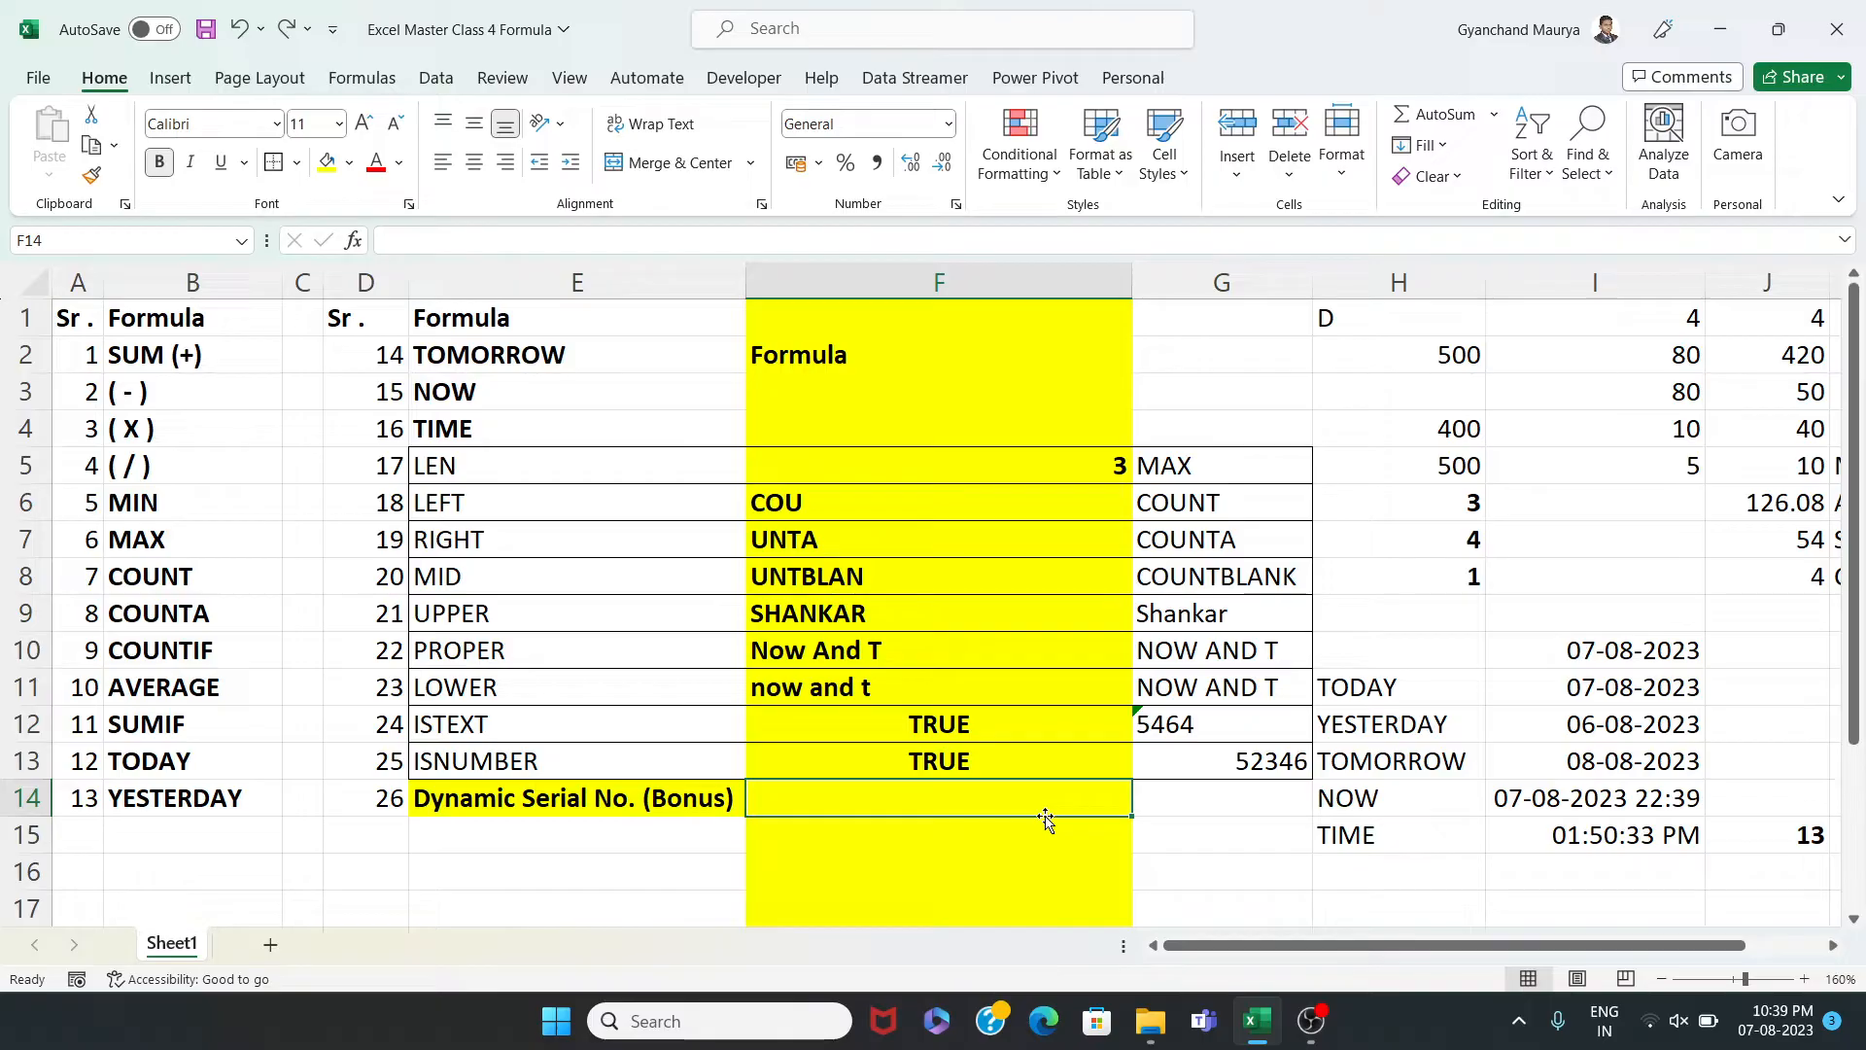
click(69, 389)
click(70, 465)
click(407, 470)
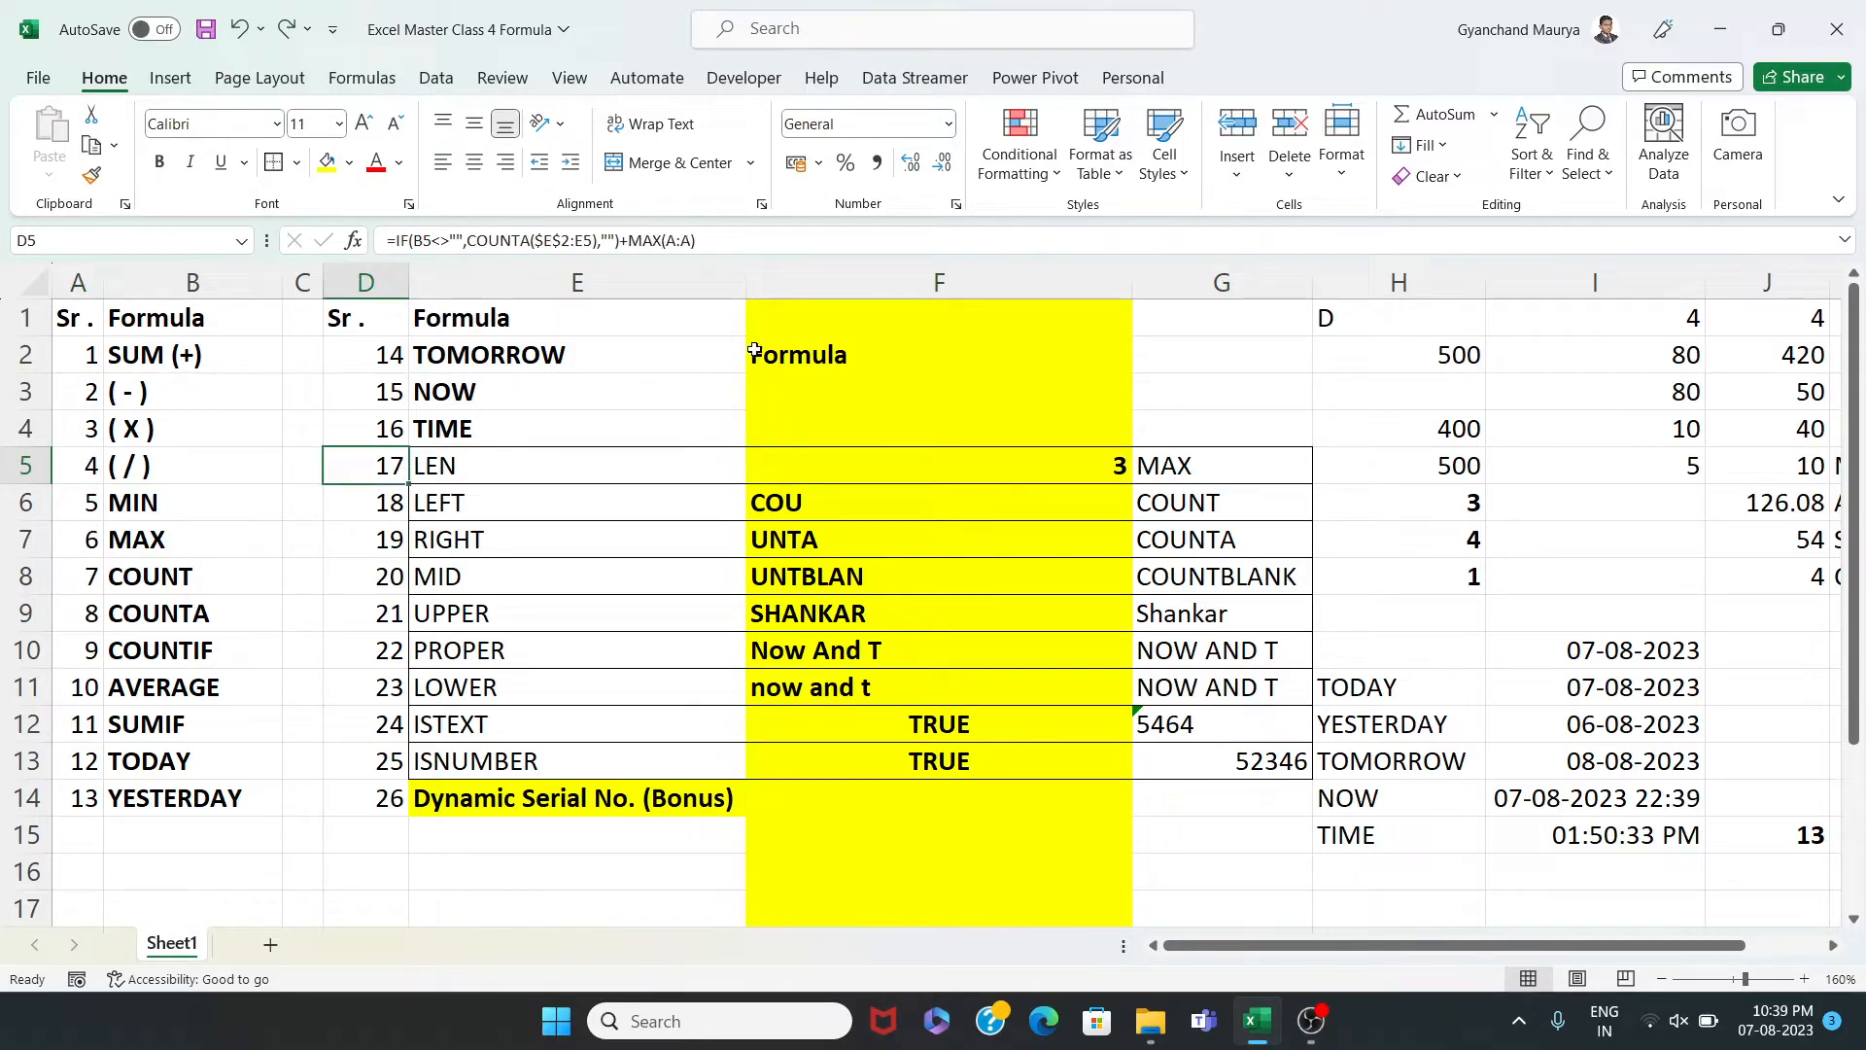
click(199, 283)
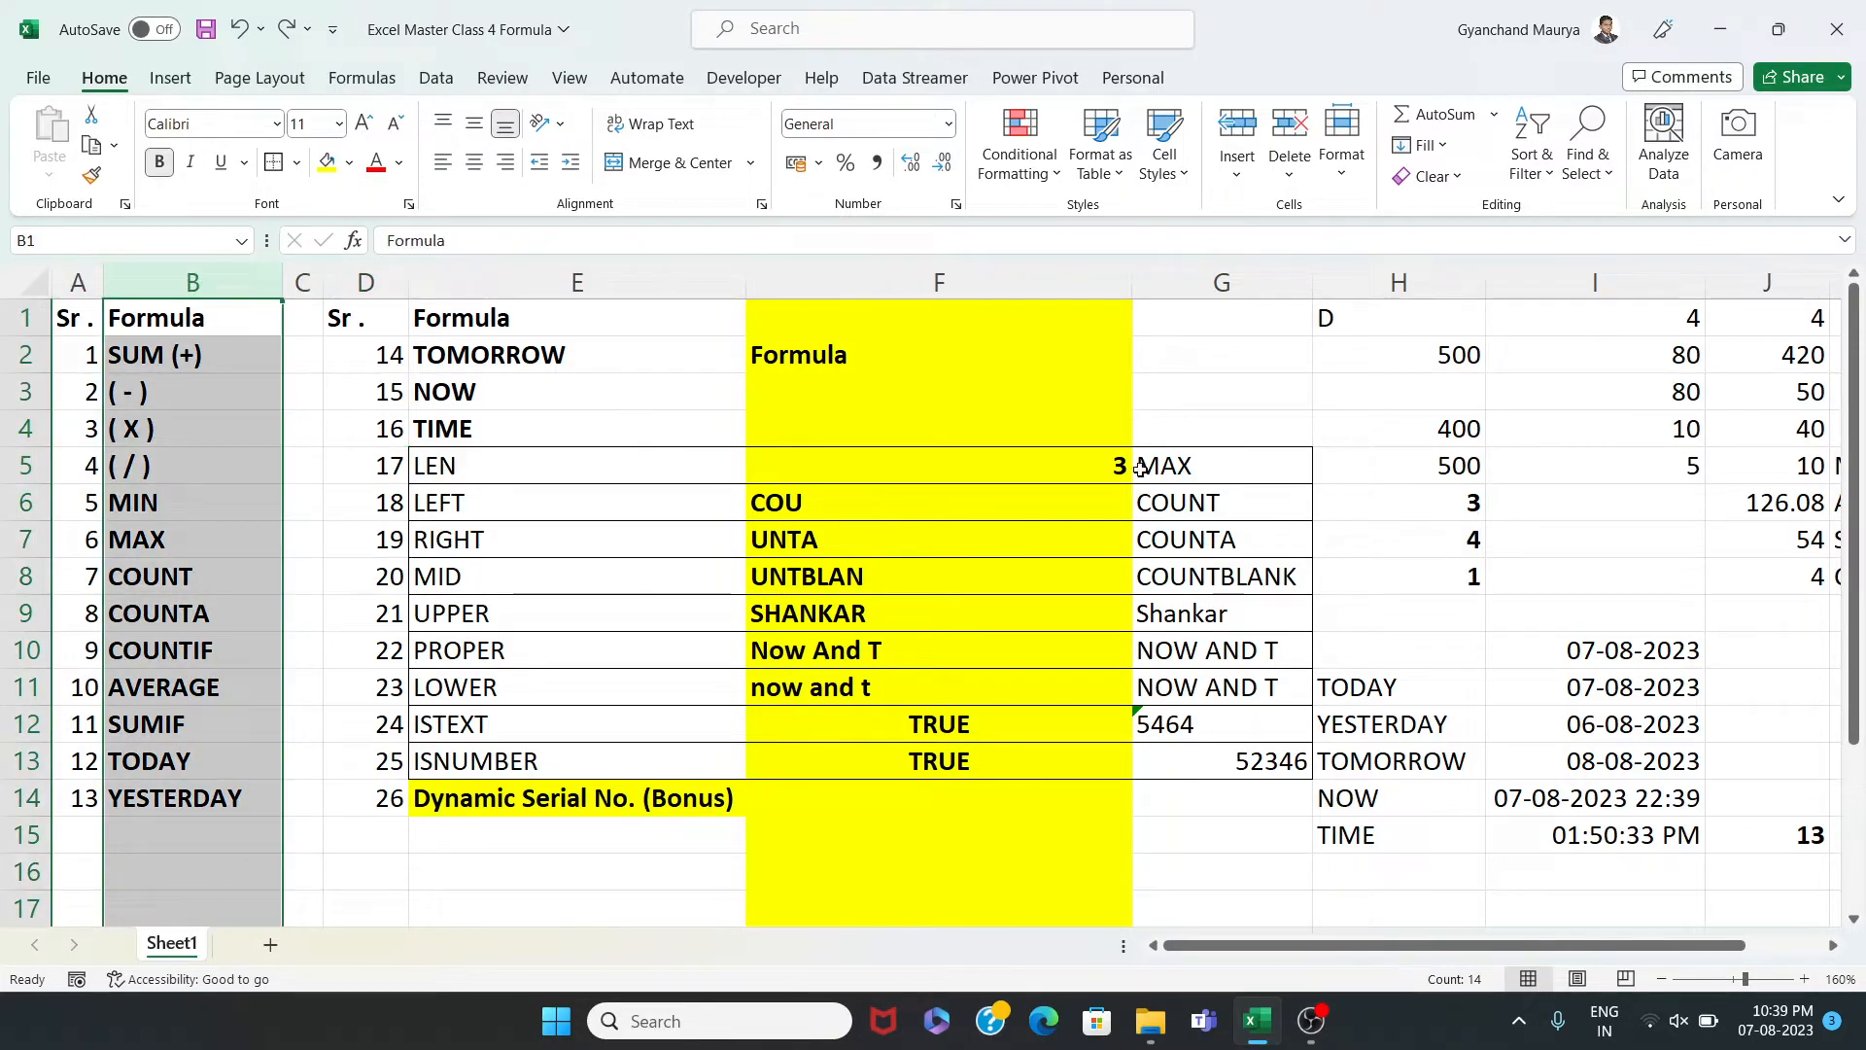
drag(1133, 280, 914, 348)
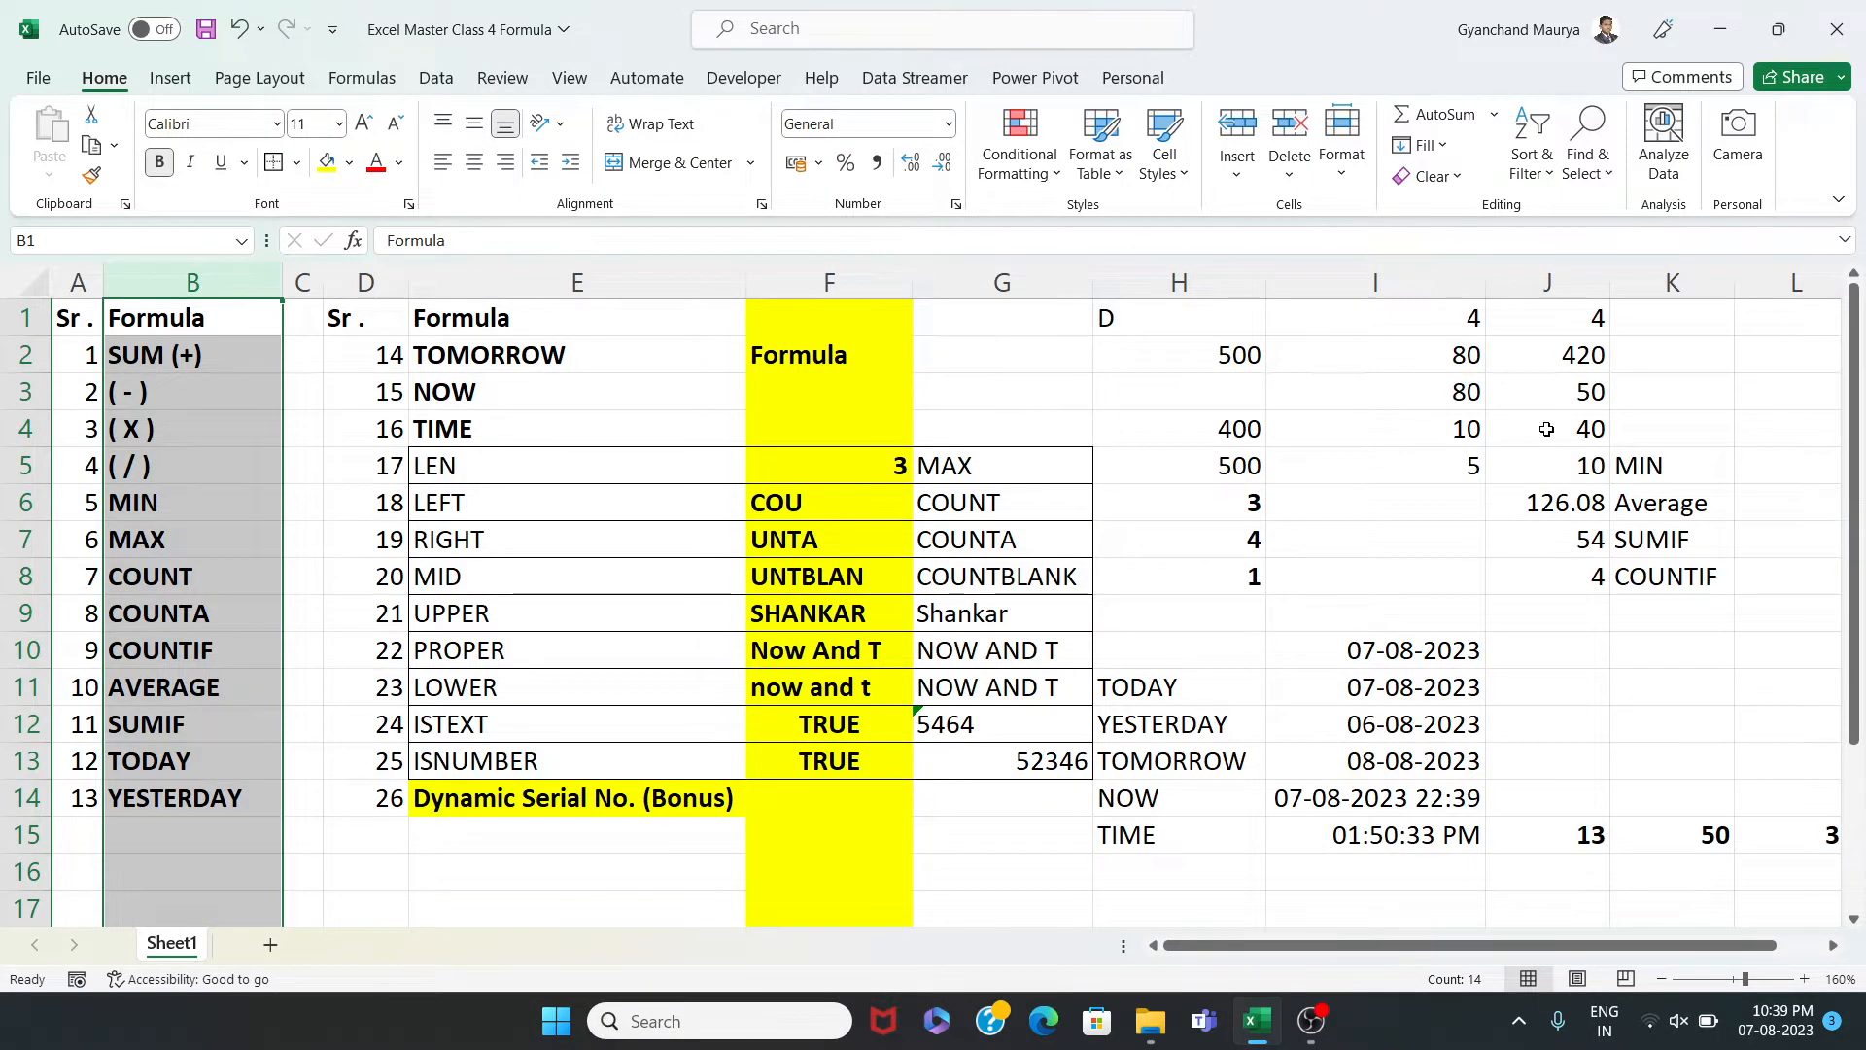
Enter the sample letters A, B, C, D and E in cells O2 to O6 for the dynamic serial number example
scroll(1535, 425, right, 5)
scroll(1546, 429, right, 2)
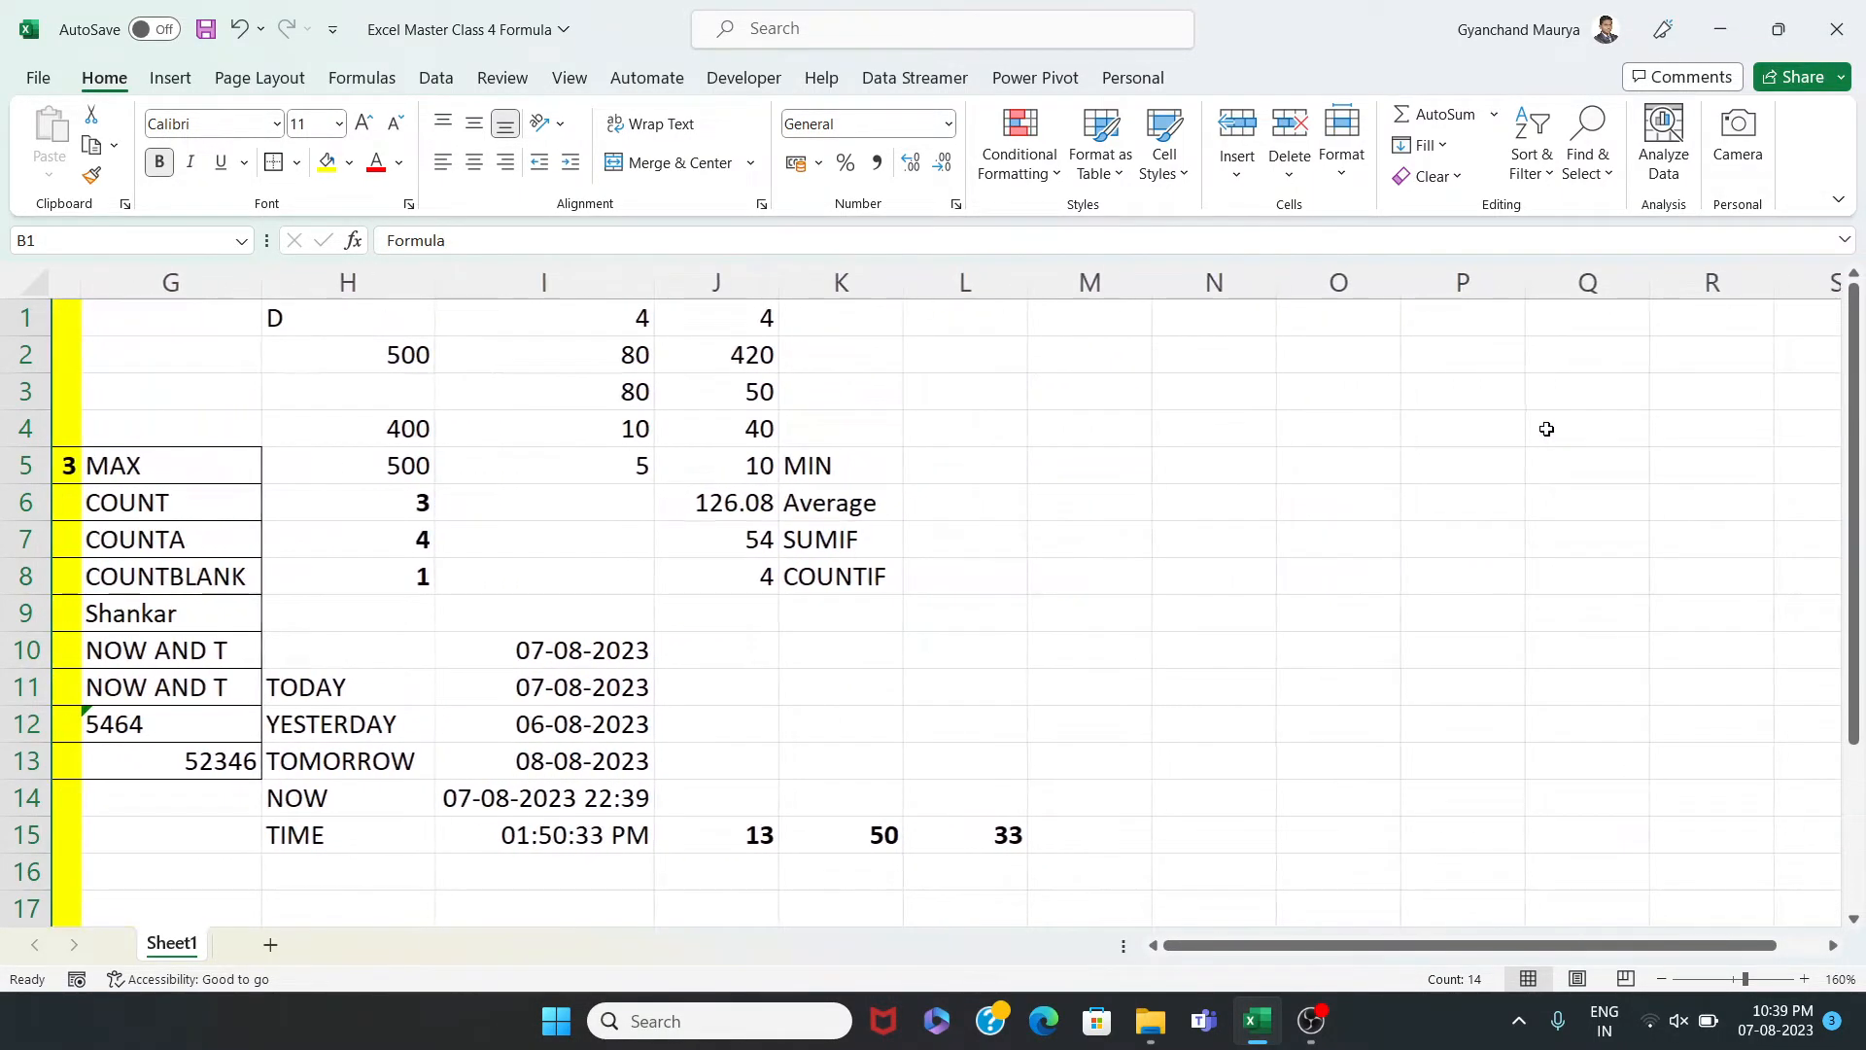
click(1364, 353)
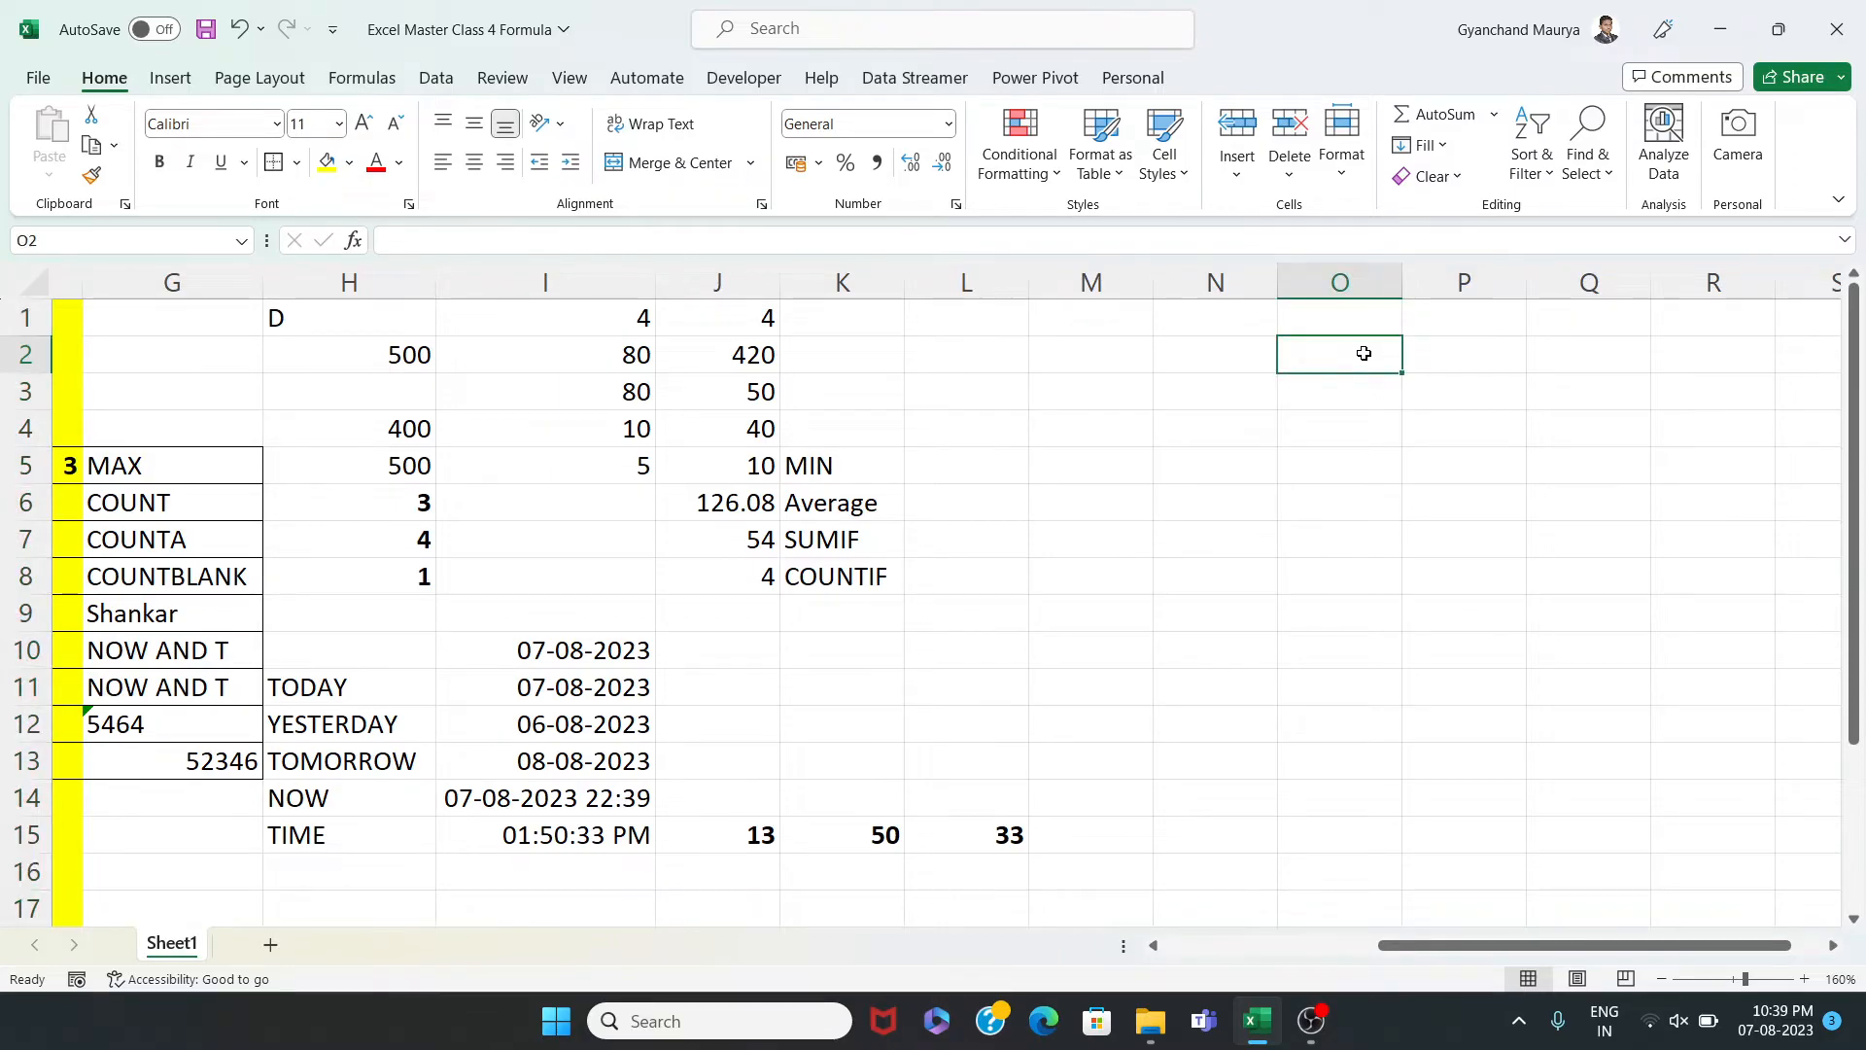
text(a)
key(BackSpace)
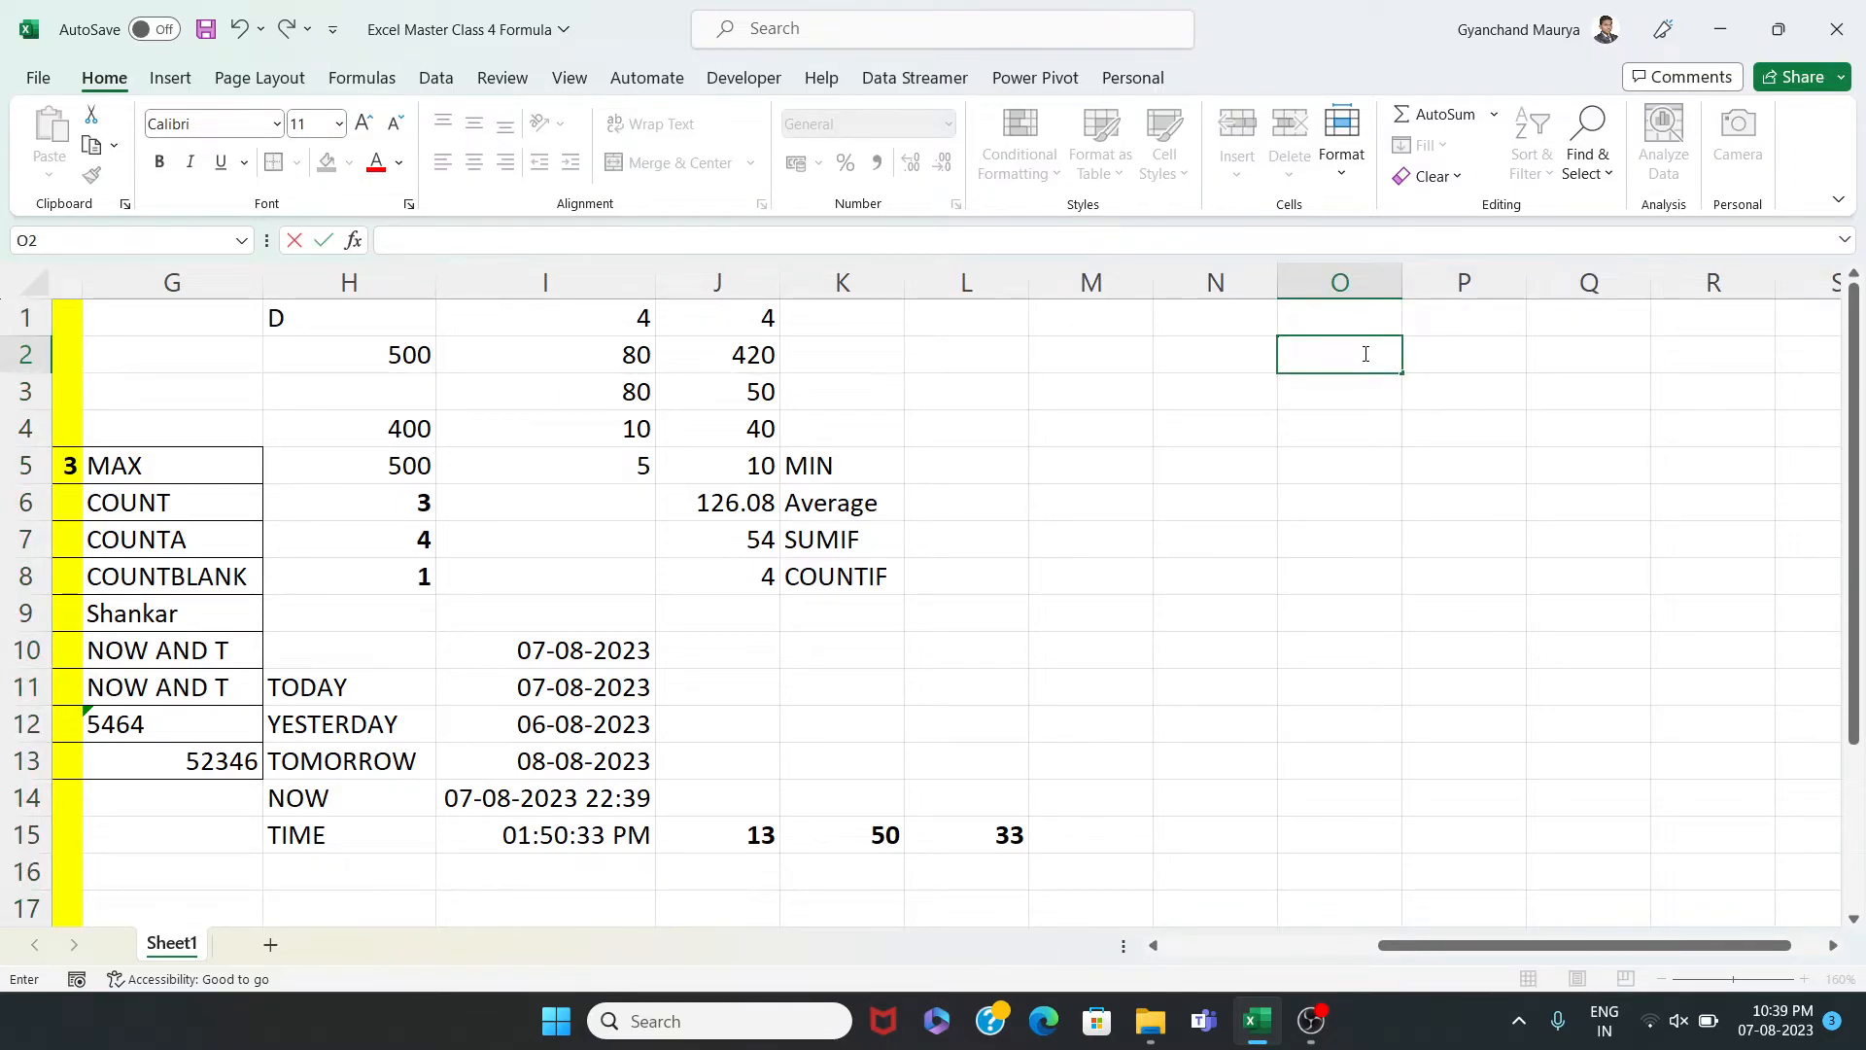
text(A)
key(Return)
text(B)
key(Return)
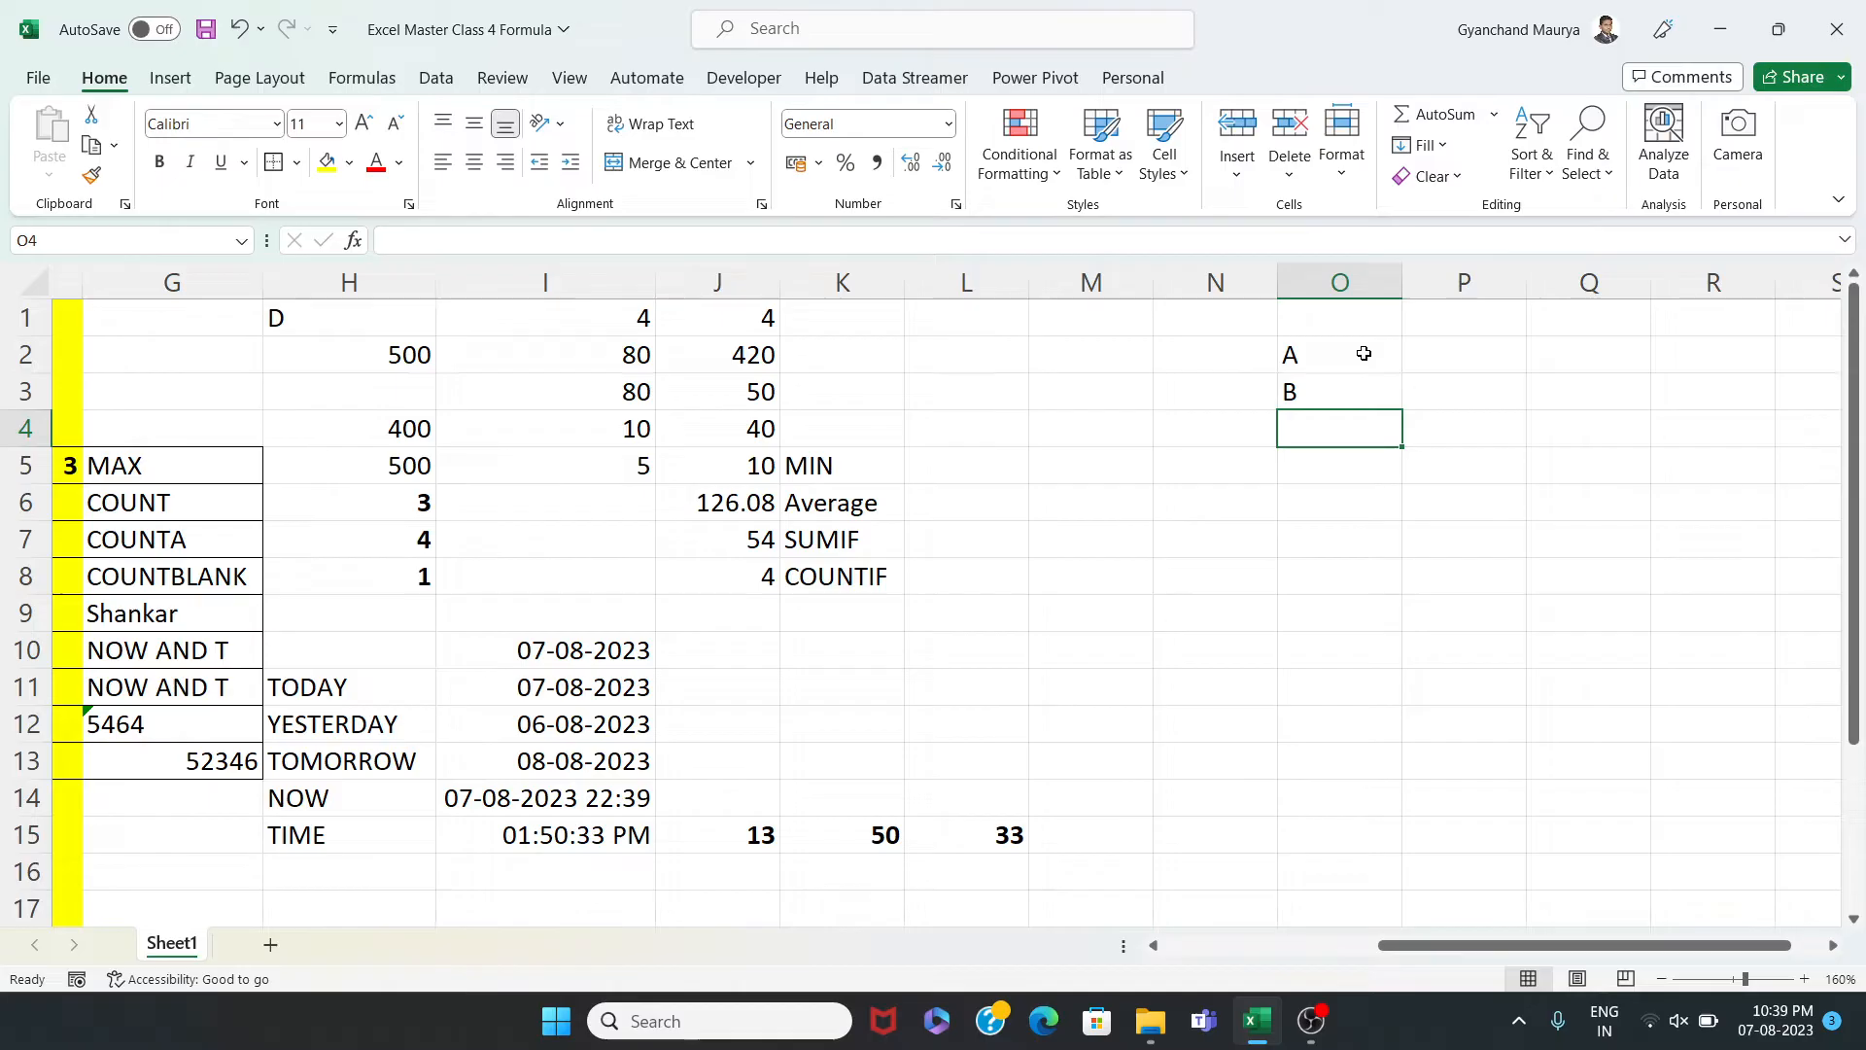
text(C)
key(Return)
text(D)
key(Return)
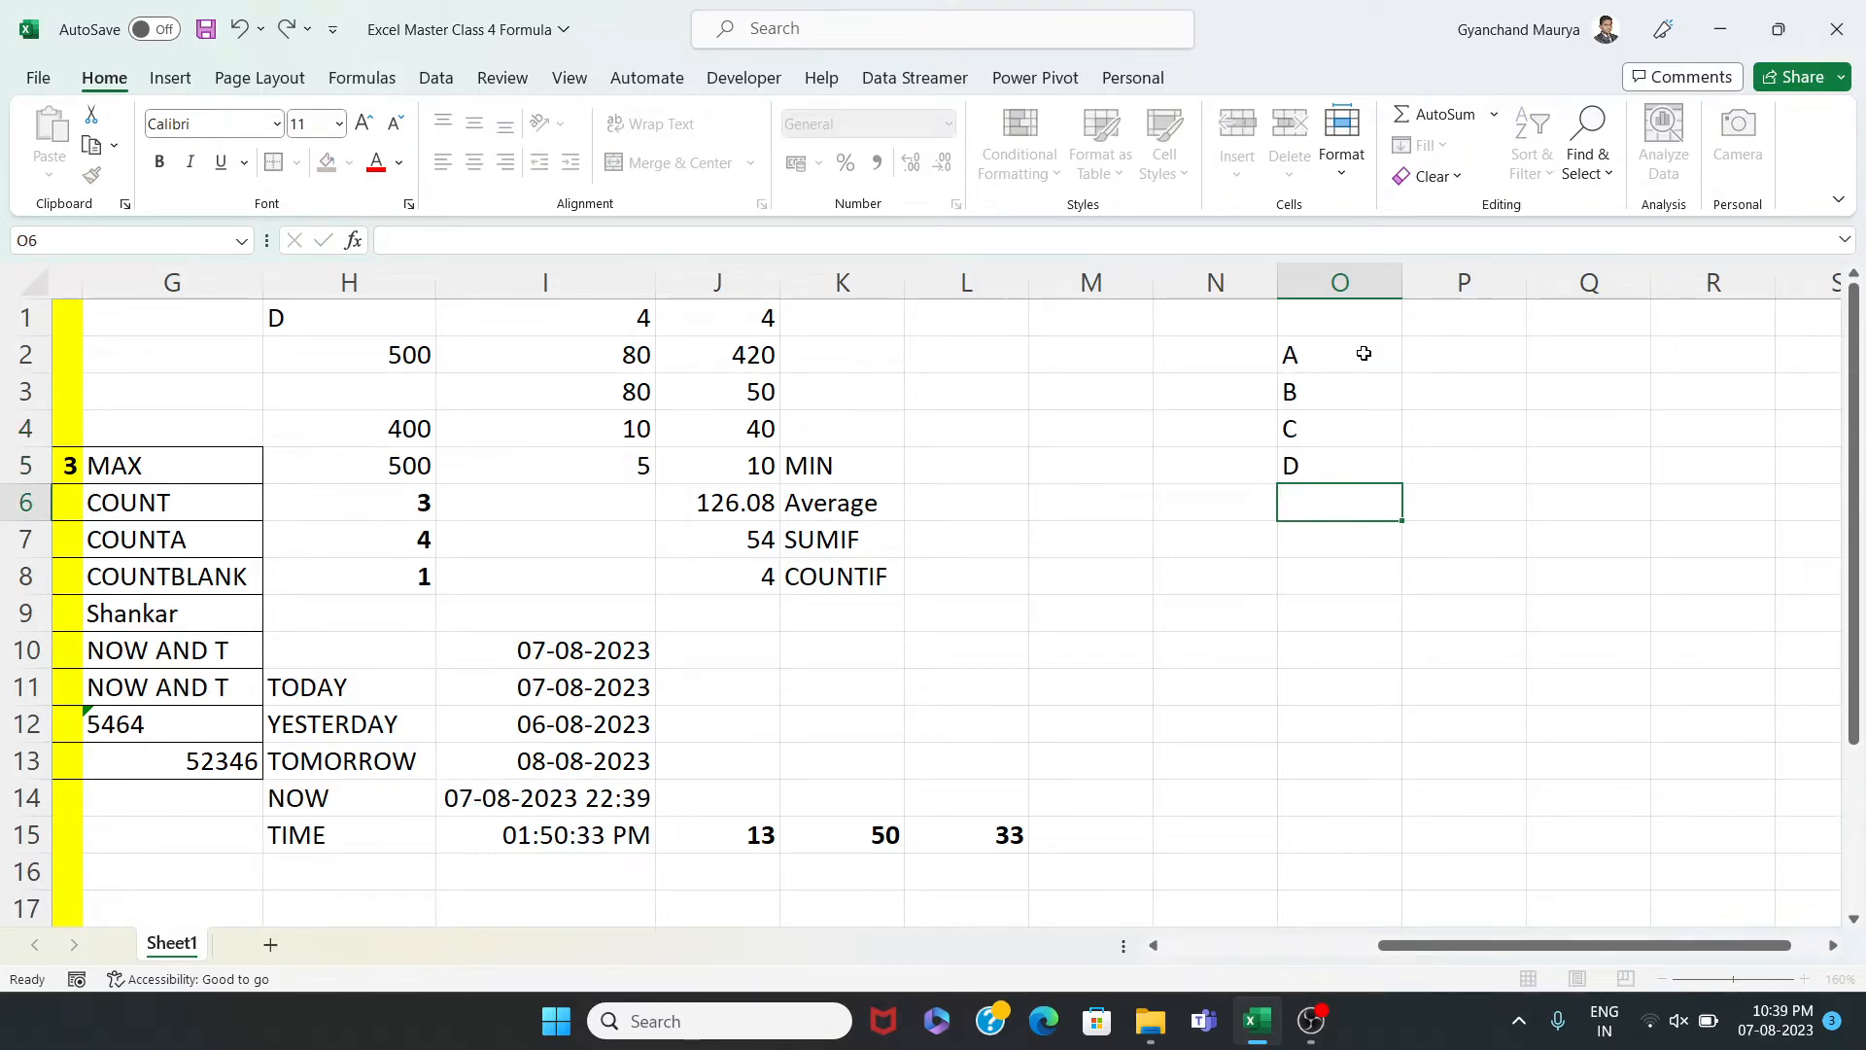
text(E)
key(Return)
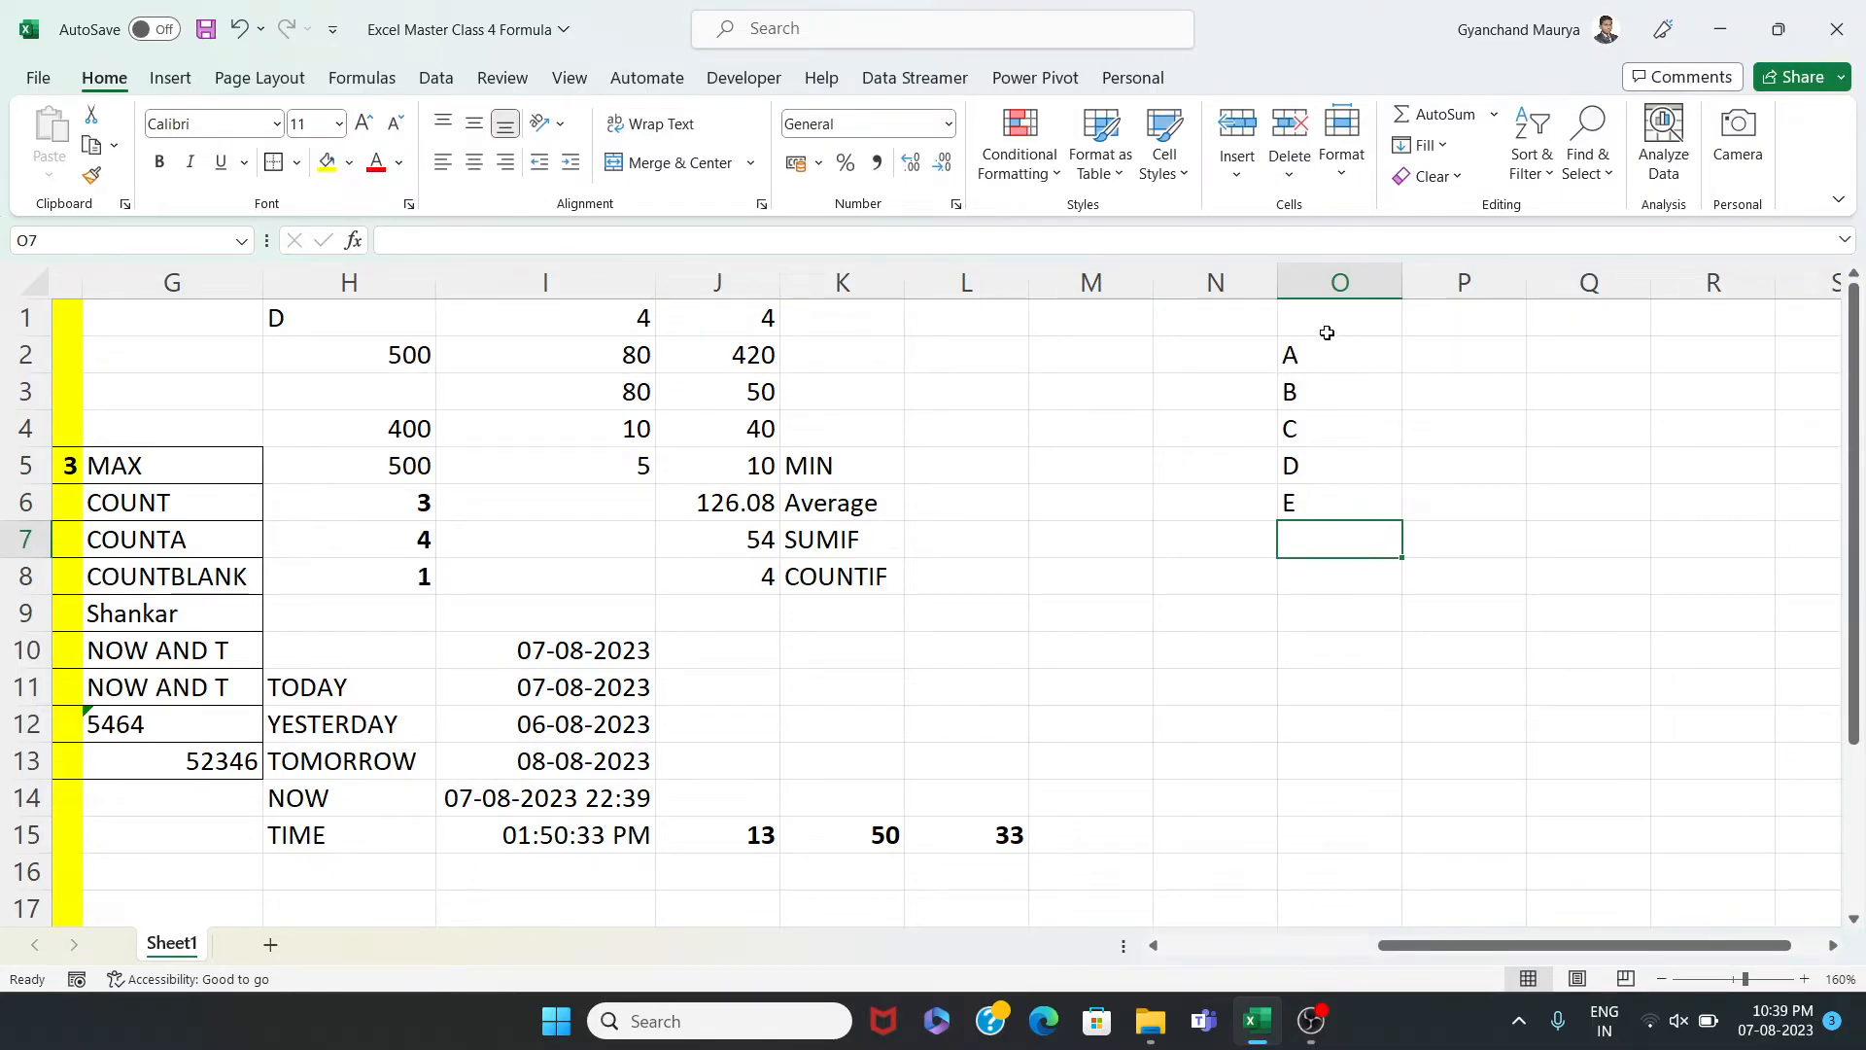
Enter the sample letters F, G, H, I and J in cells Q2 to Q6
click(1580, 360)
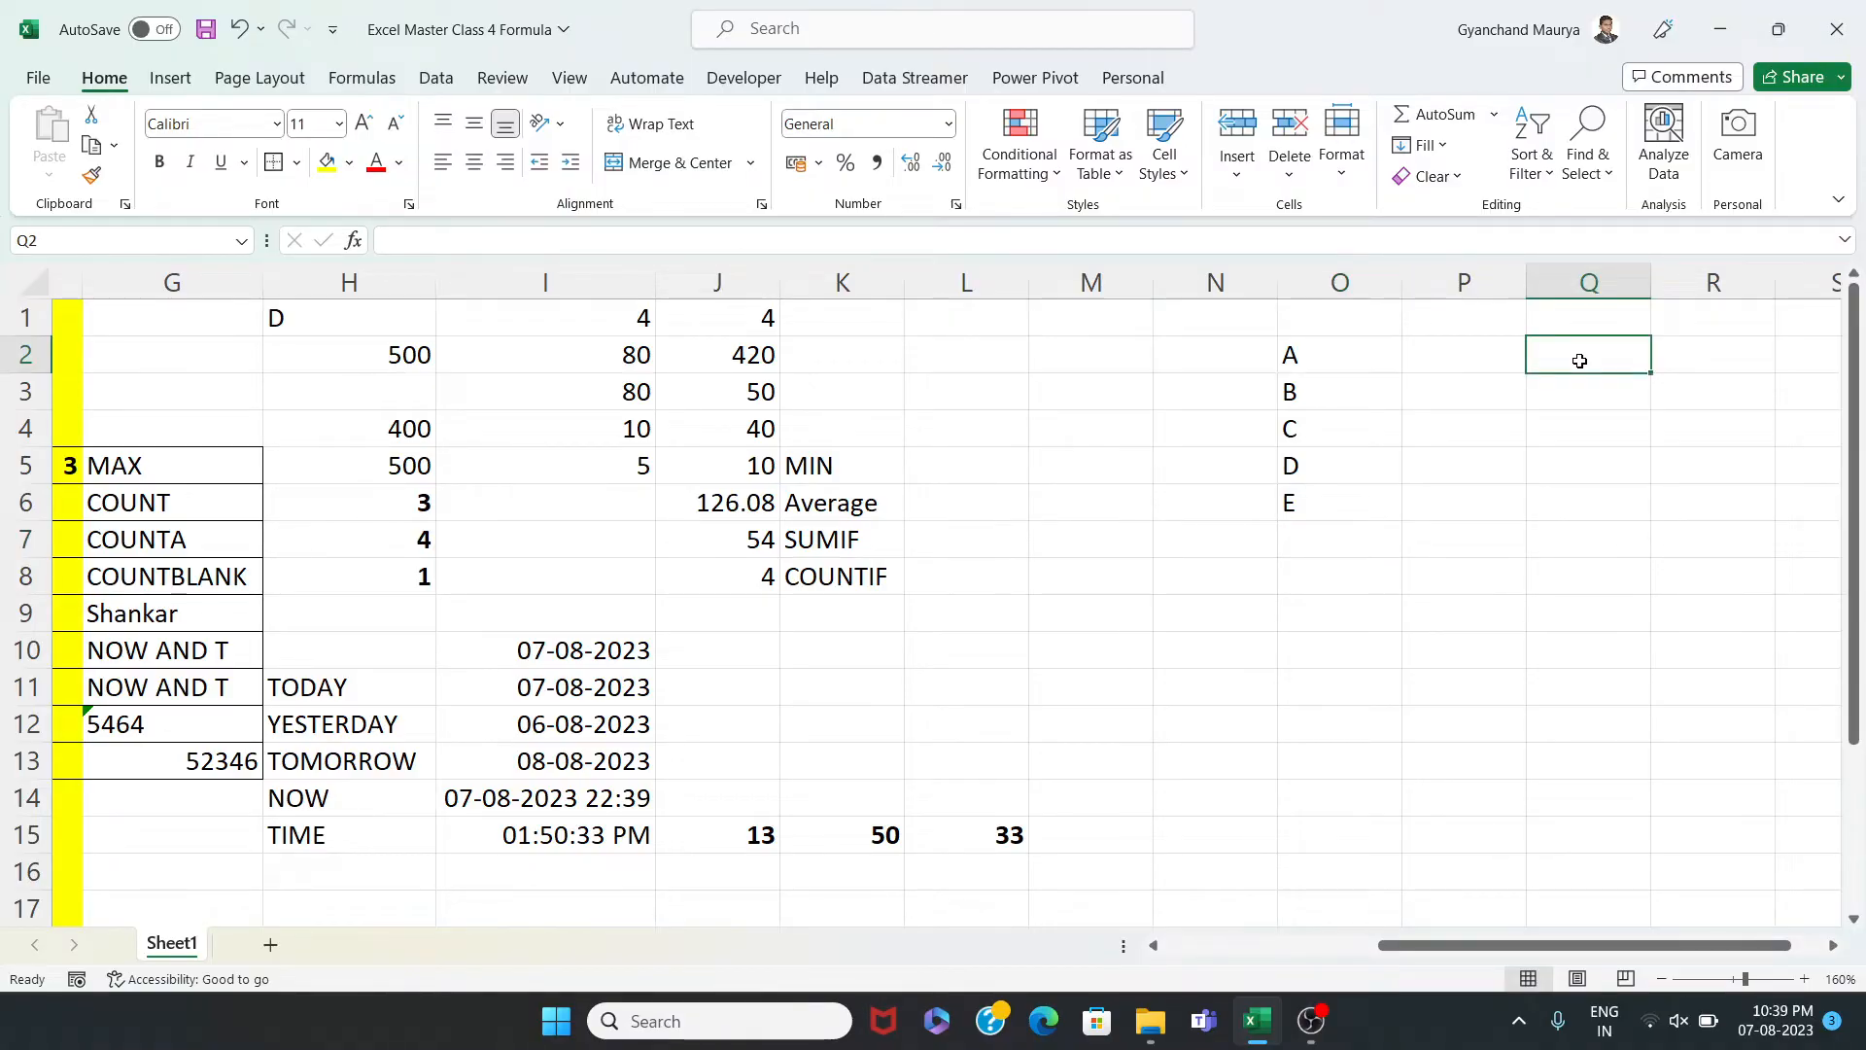
text(F)
key(Return)
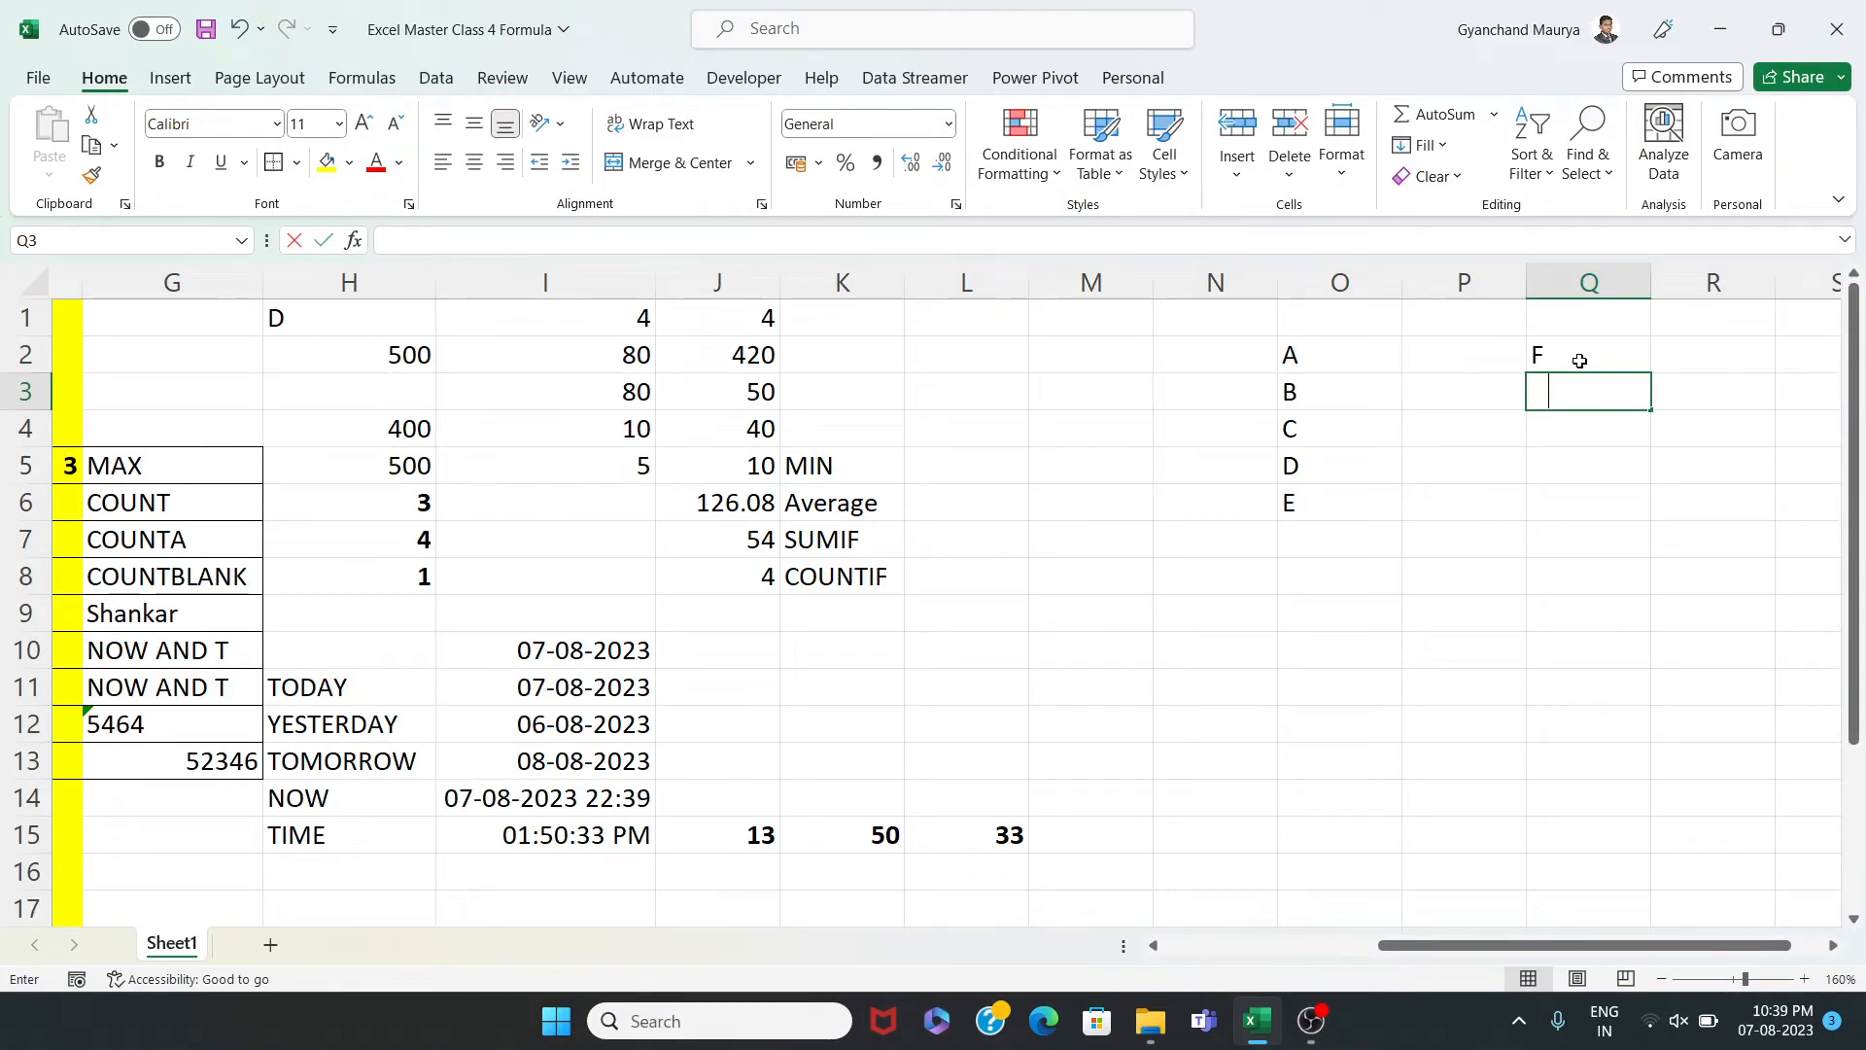
text(G)
key(Return)
text(H)
key(Return)
text(I)
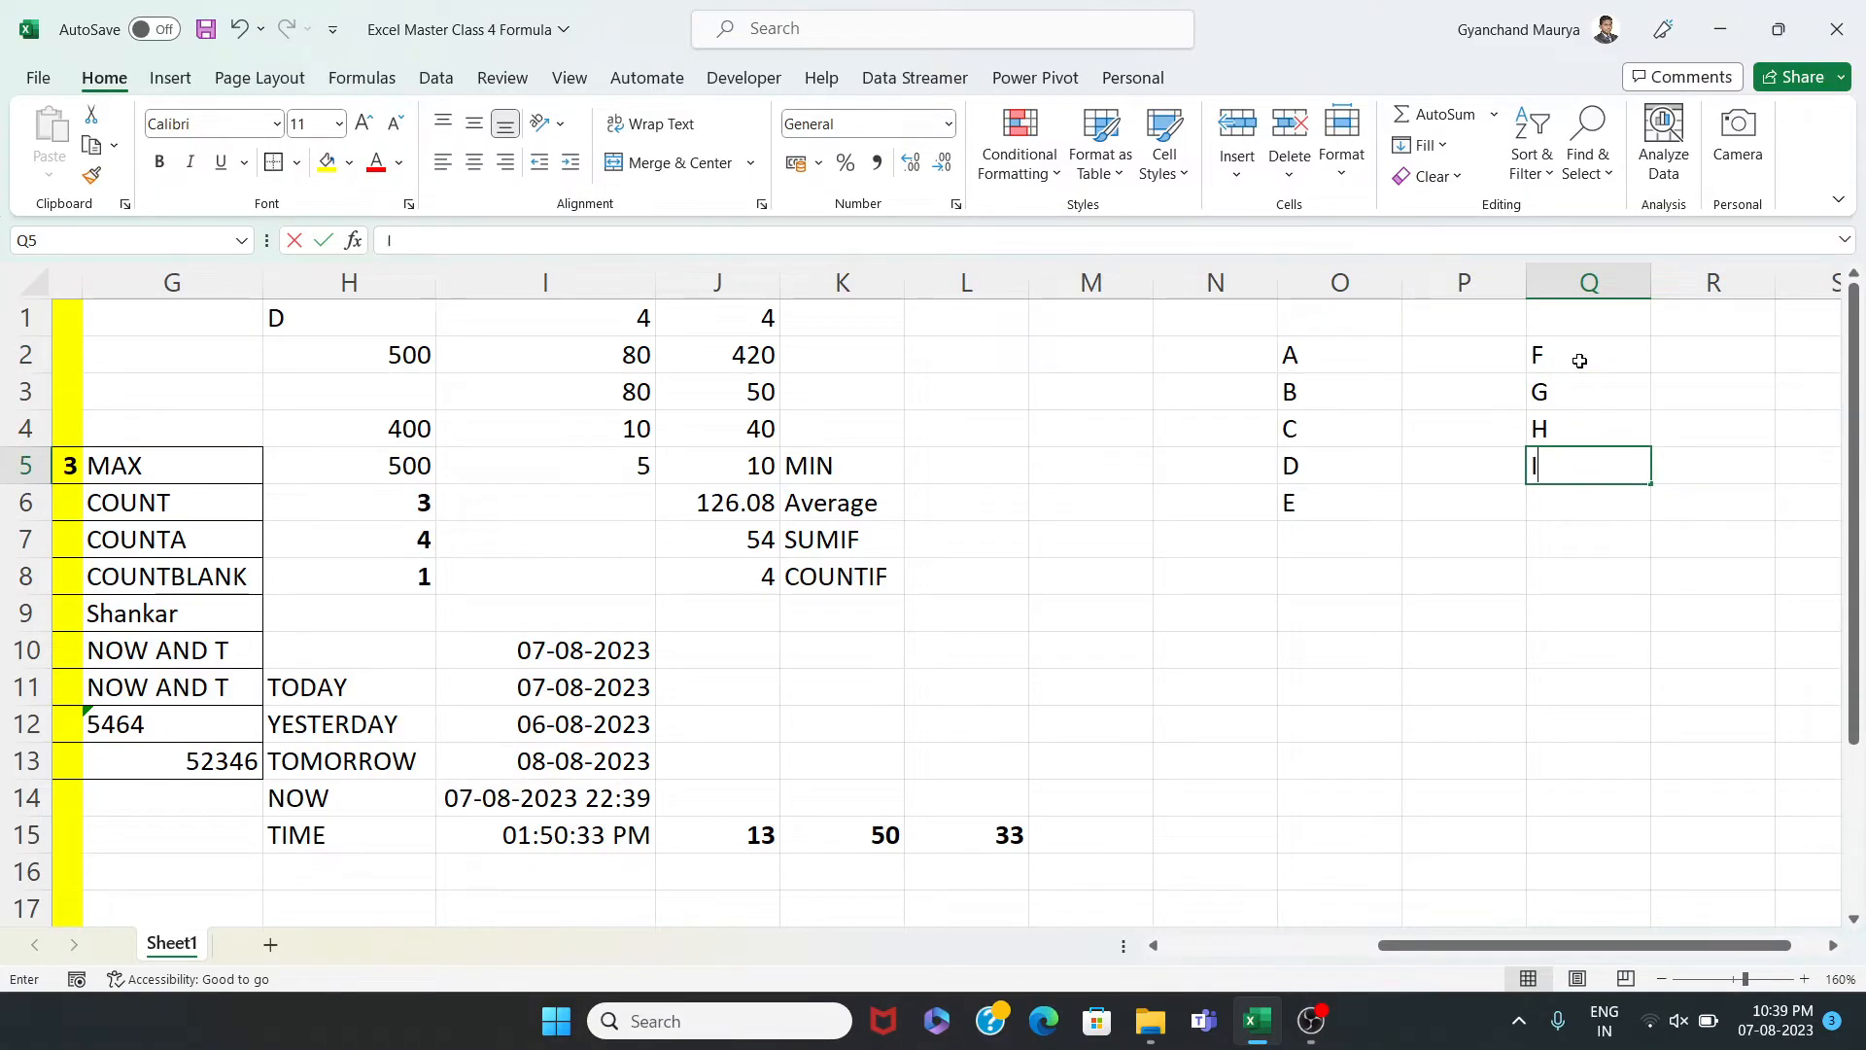
key(Return)
text(J)
key(Return)
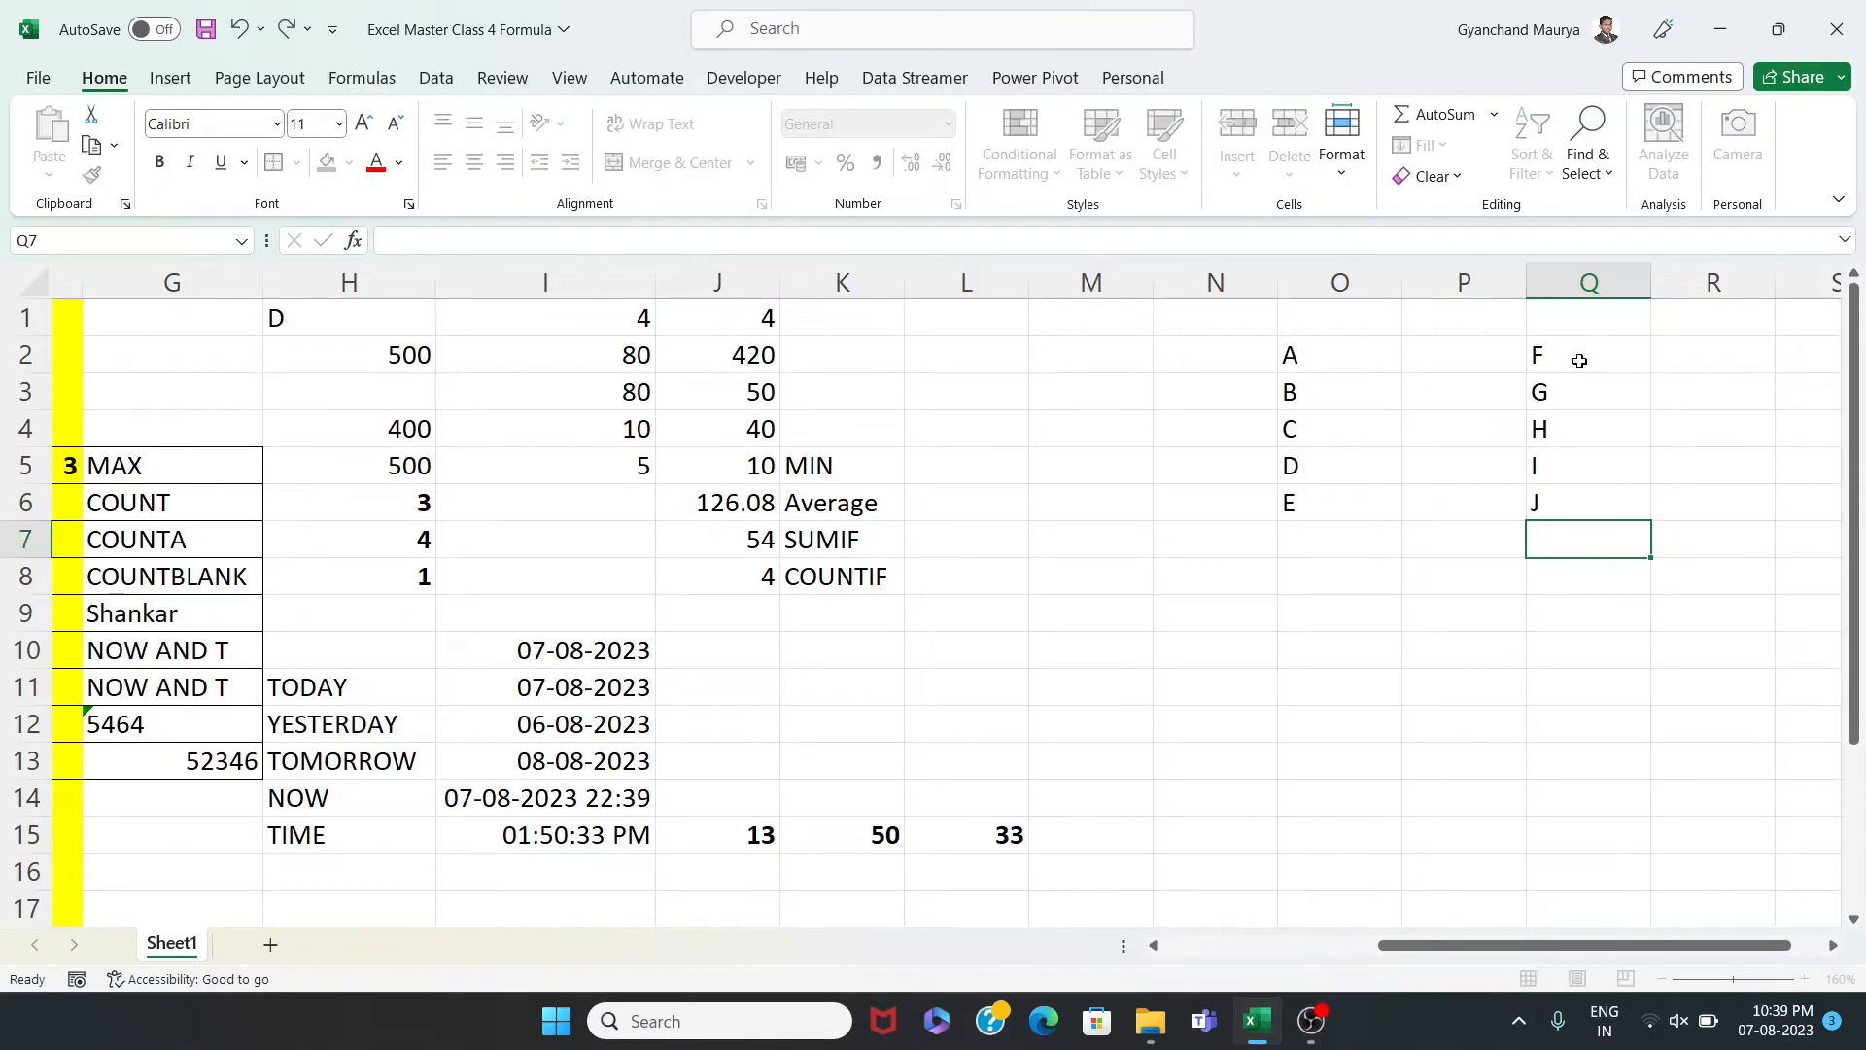
Add the headers SR. in N1 and NAME in O1 above the first list of letters
click(1281, 328)
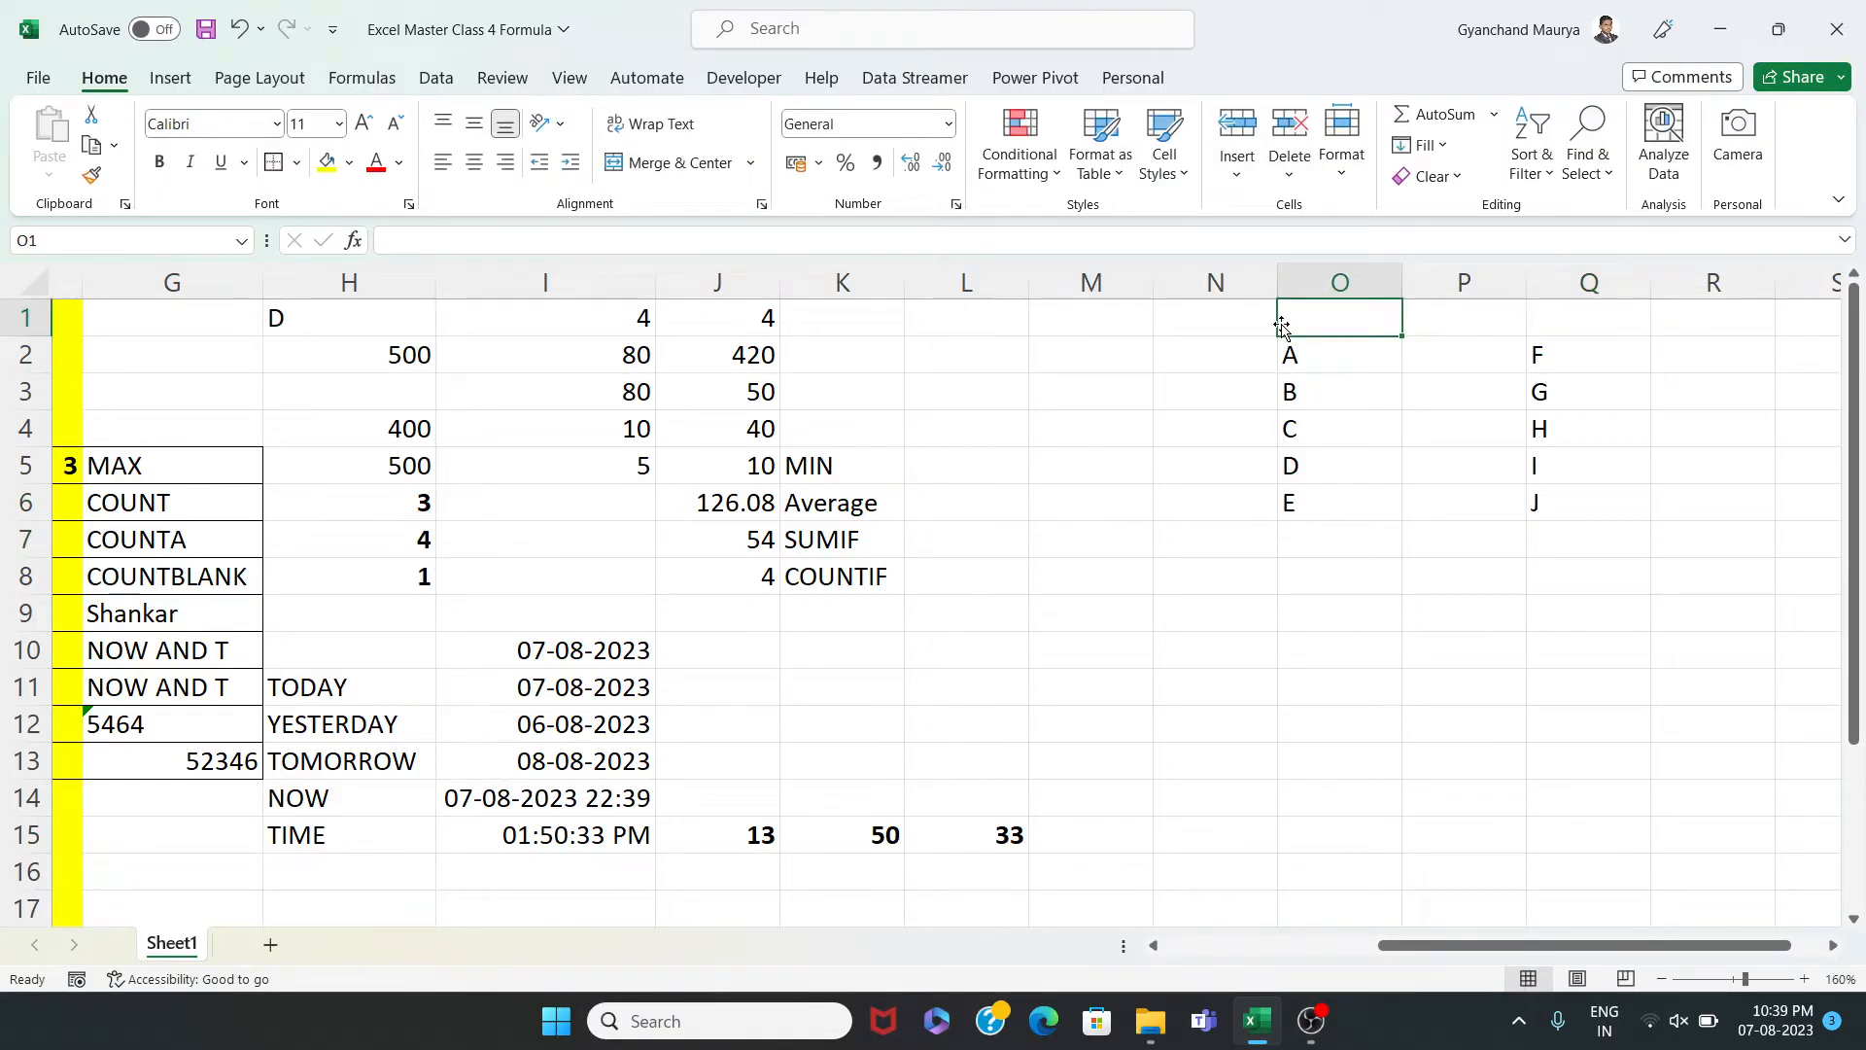
click(1226, 322)
text(SR.)
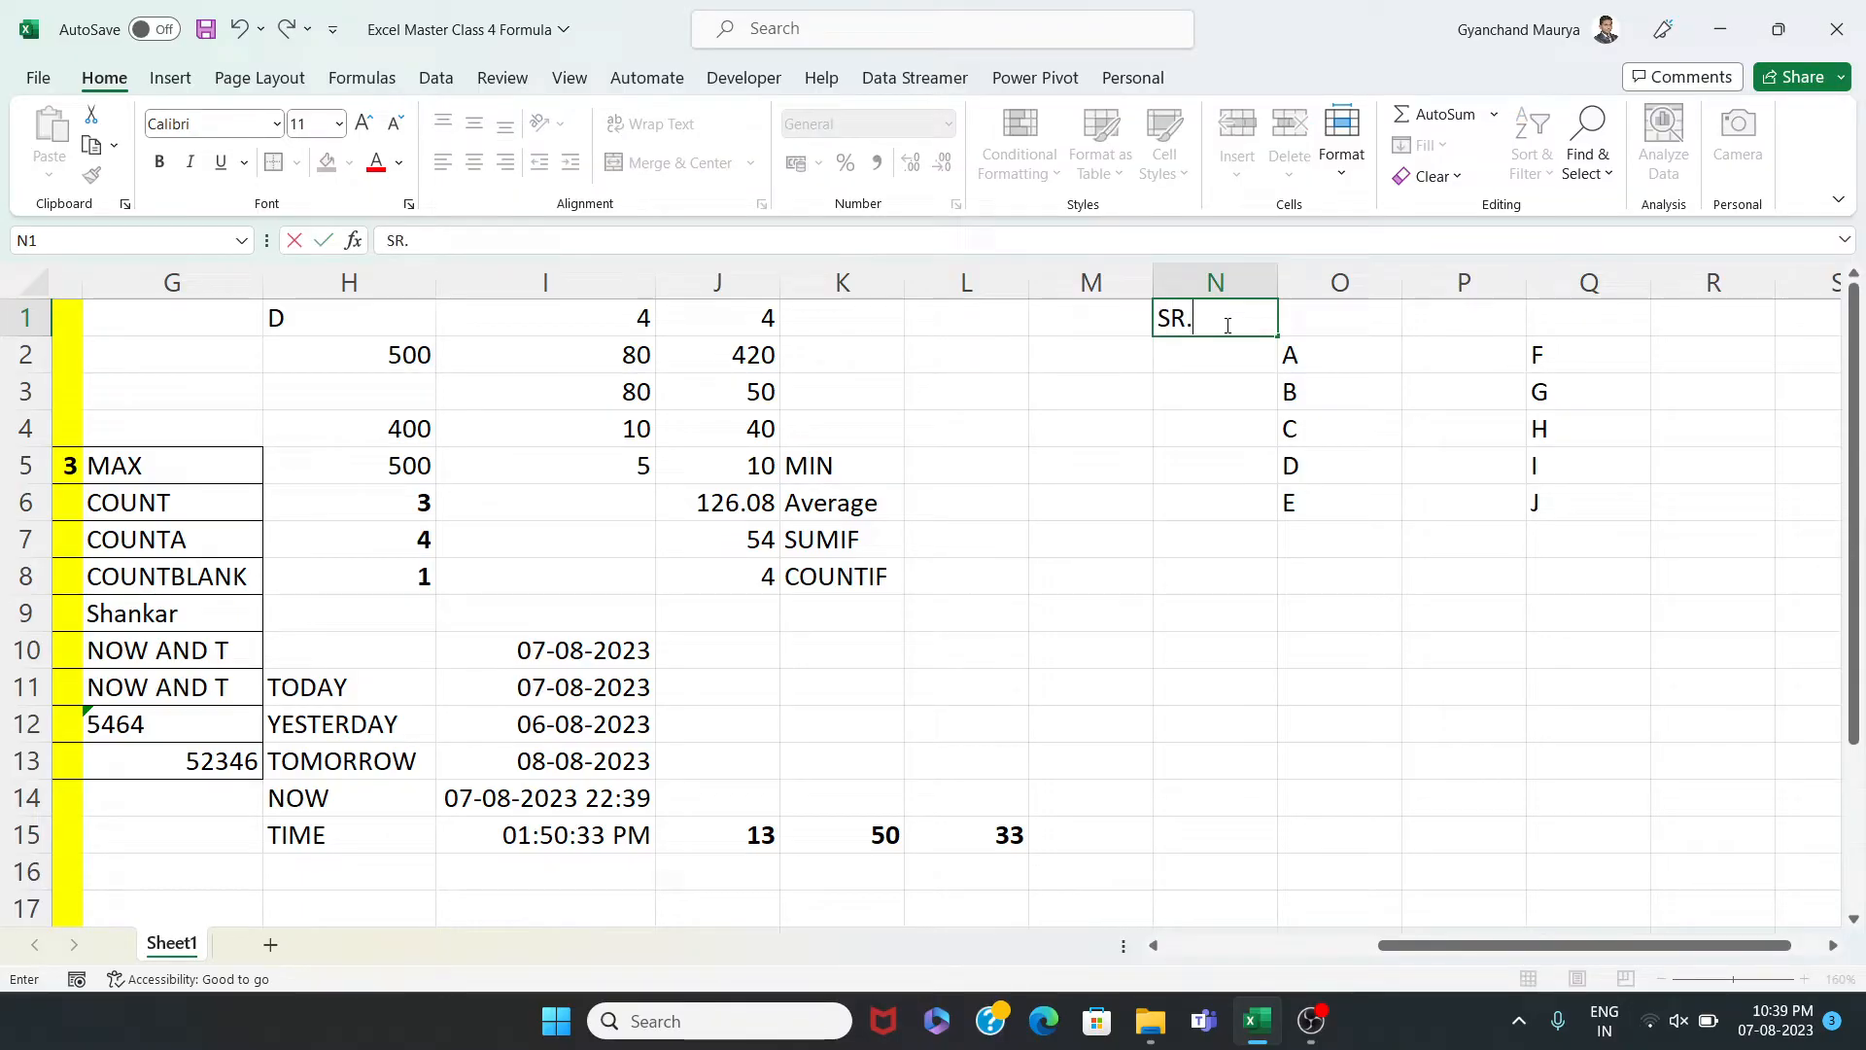
key(Tab)
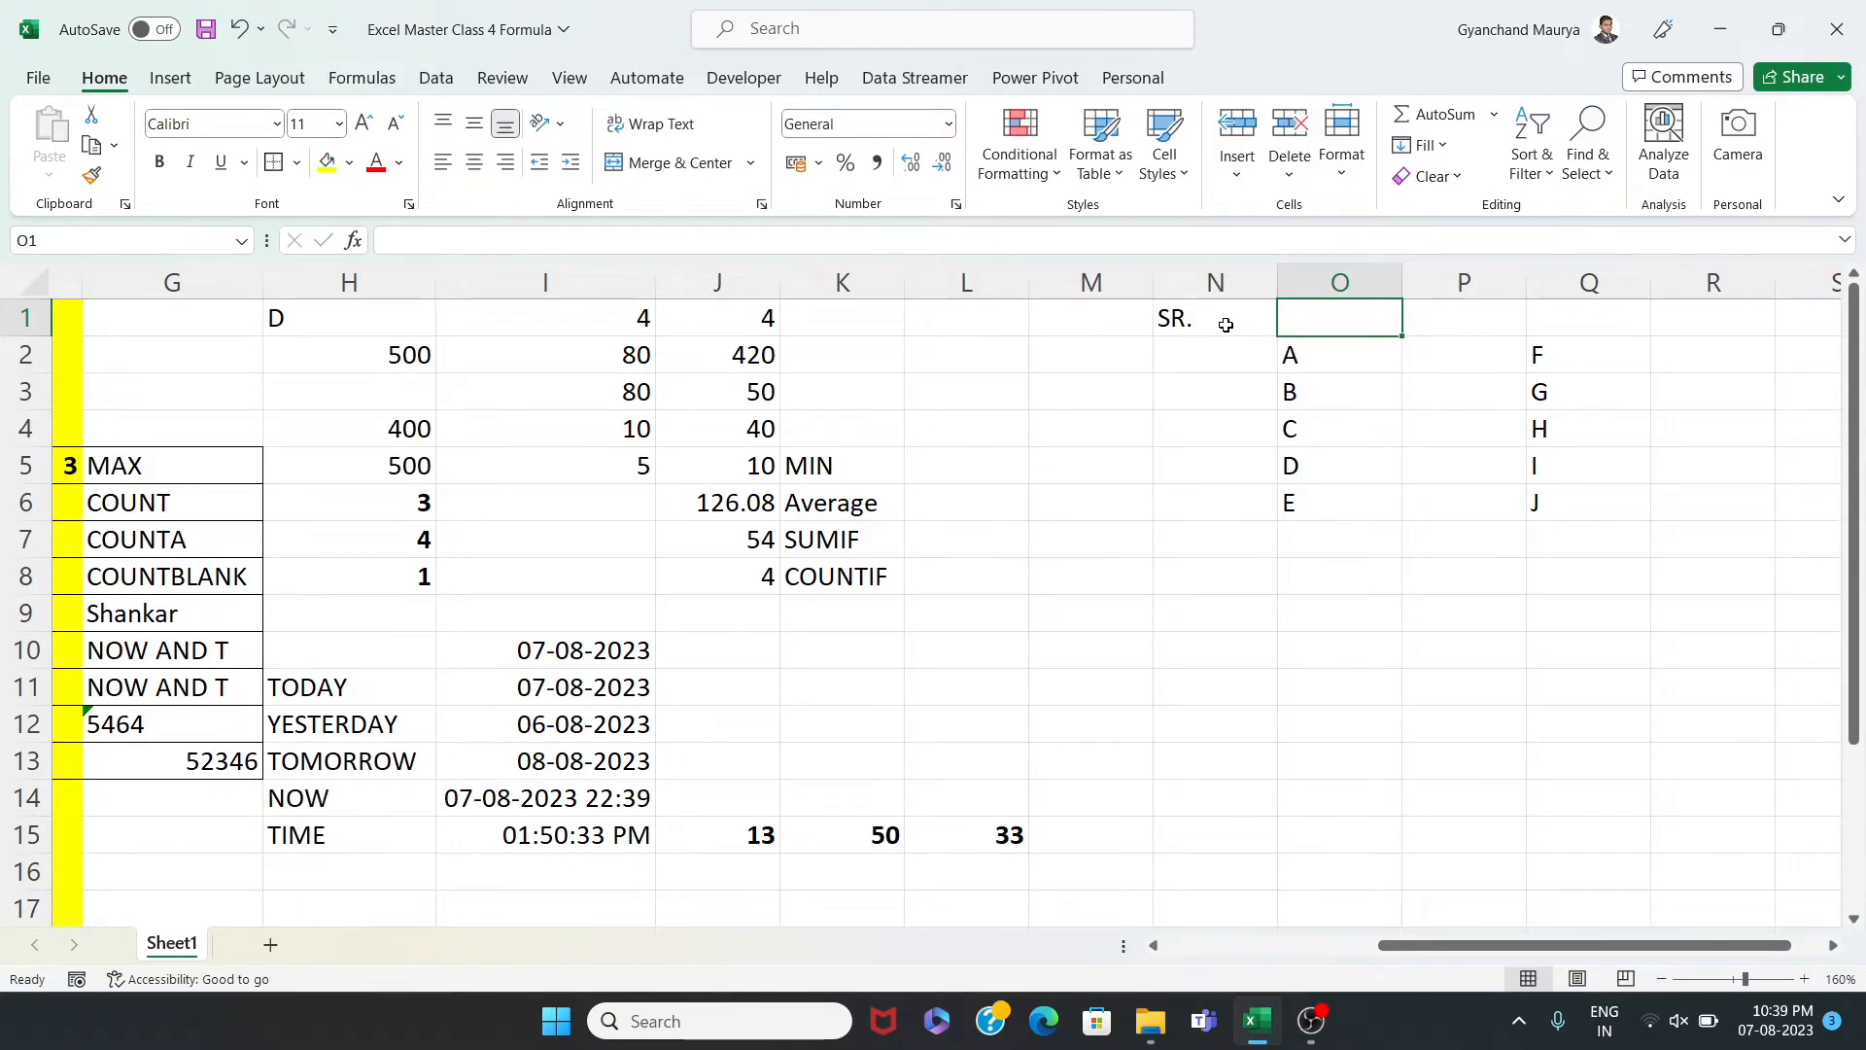
text(n)
key(BackSpace)
text(NAME)
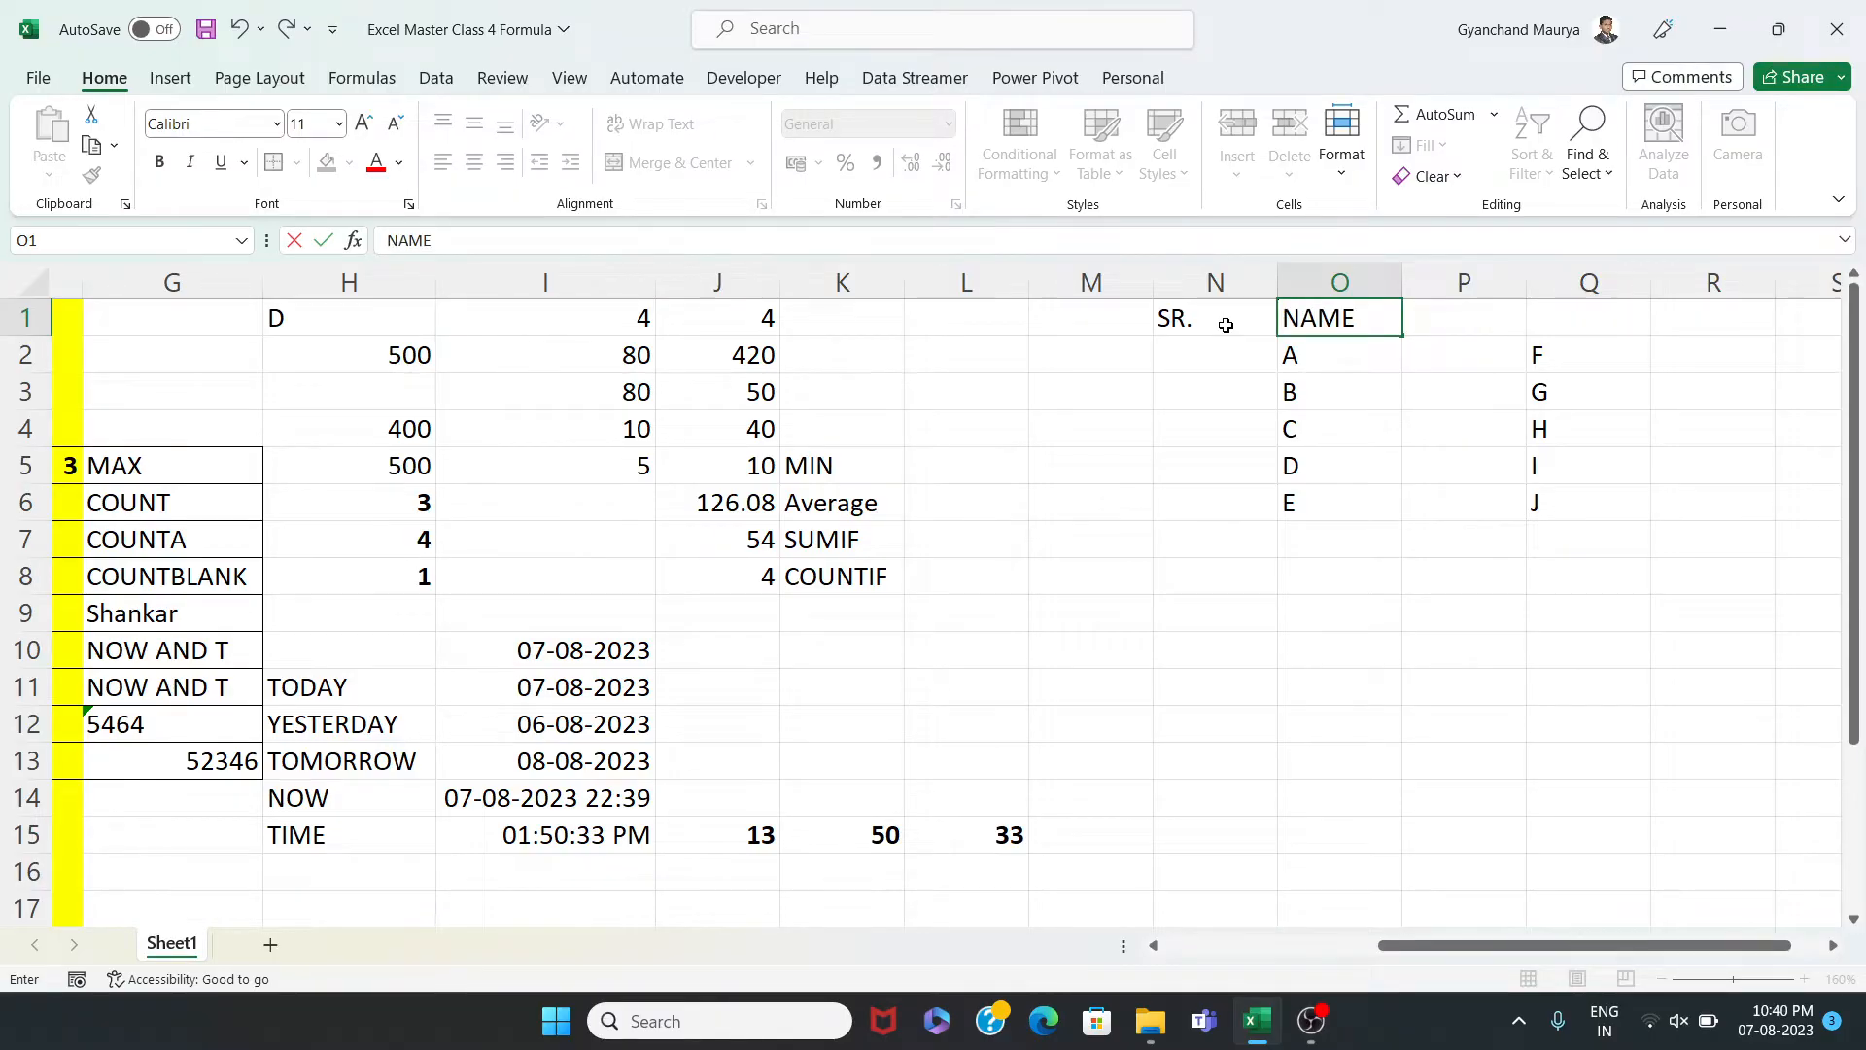
key(Tab)
Copy the SR. and NAME headers from N1:O1 to P1:Q1 for the second list
key(Left)
key(shift+Left)
key(ctrl+c)
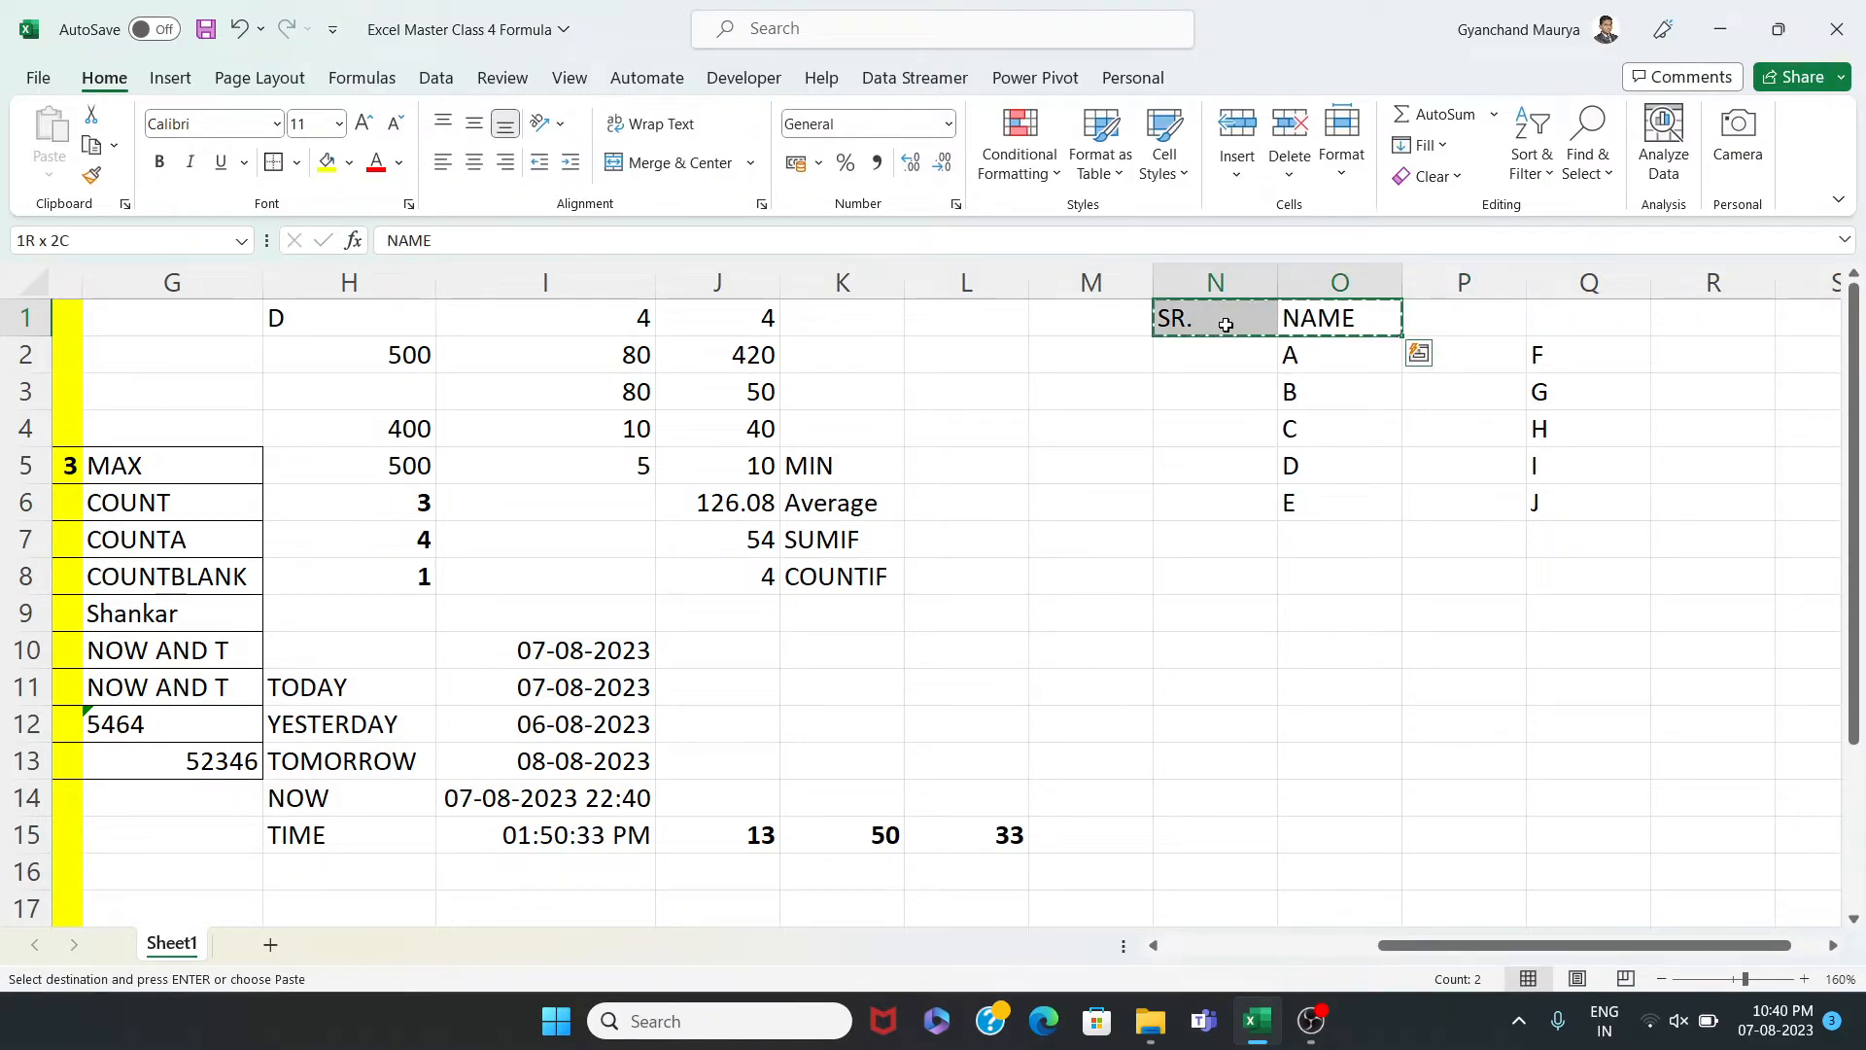
key(Right)
key(shift+Right)
key(ctrl+v)
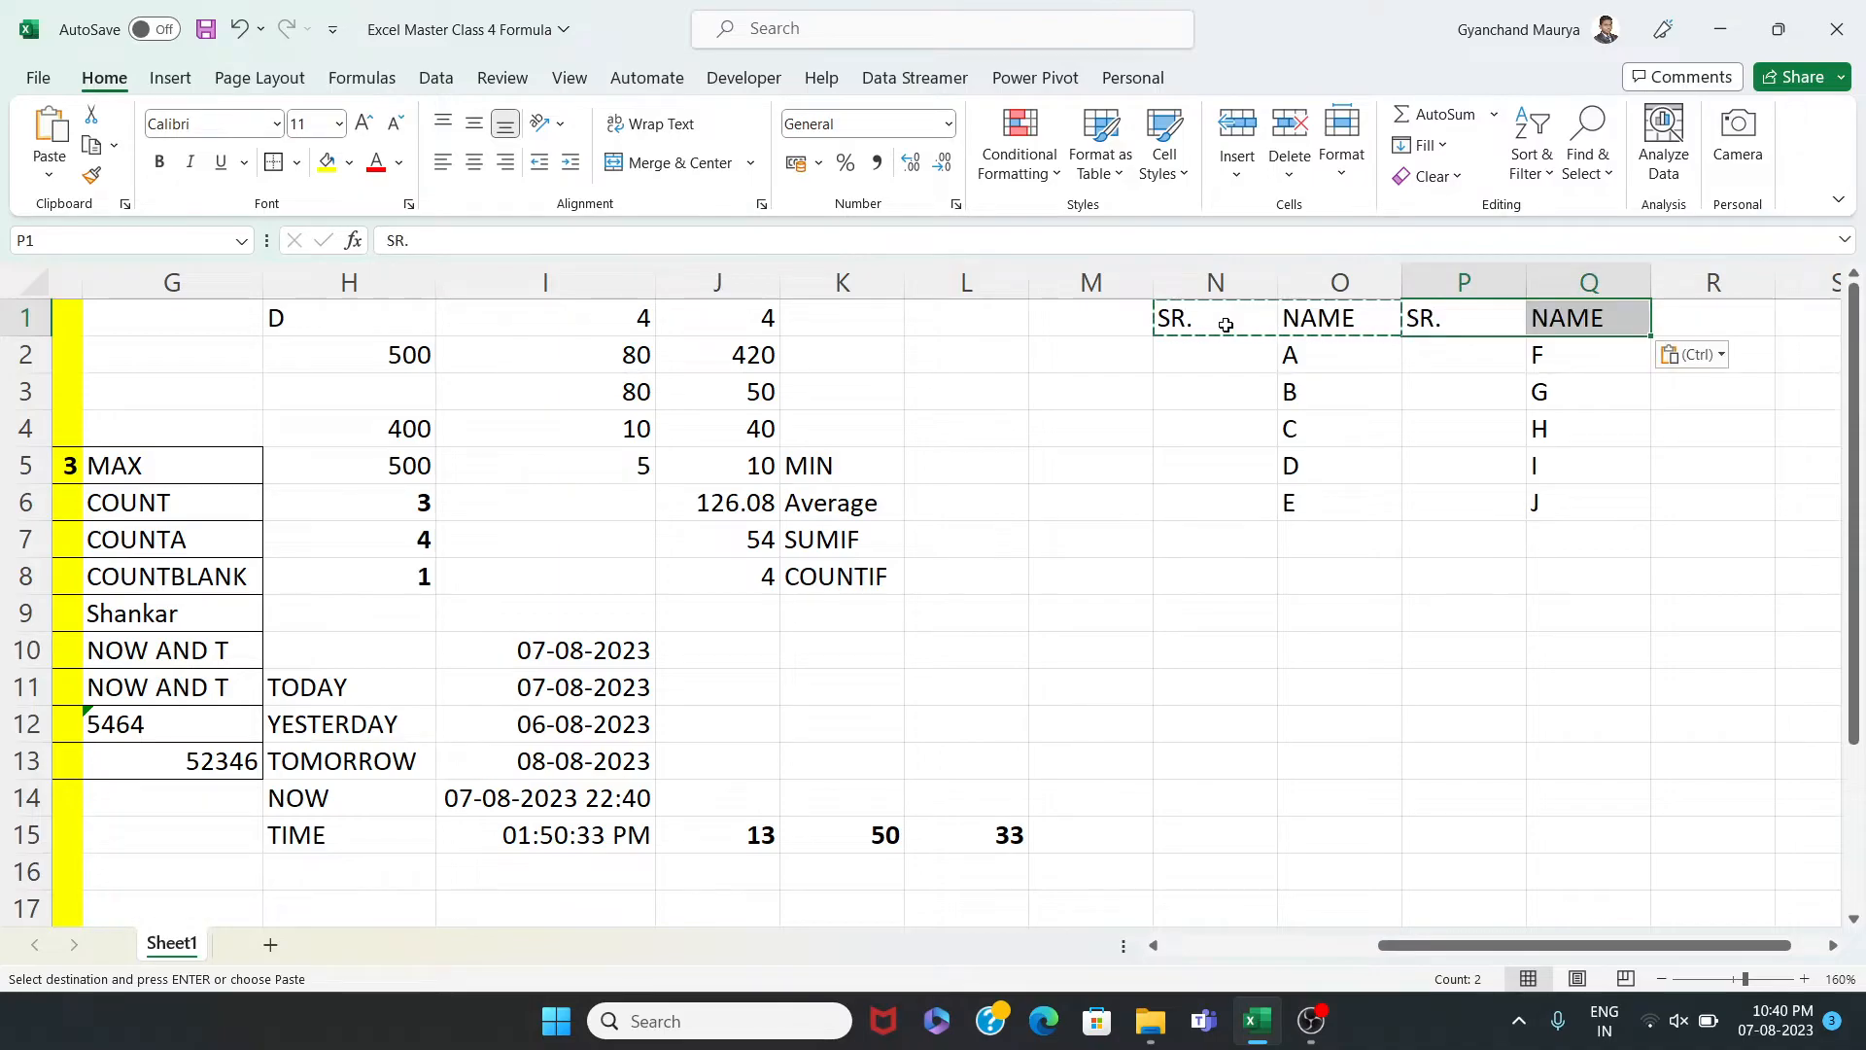
Insert a blank column P between the two lists and make it a narrow spacer
click(1463, 283)
key(ctrl+shift+equal)
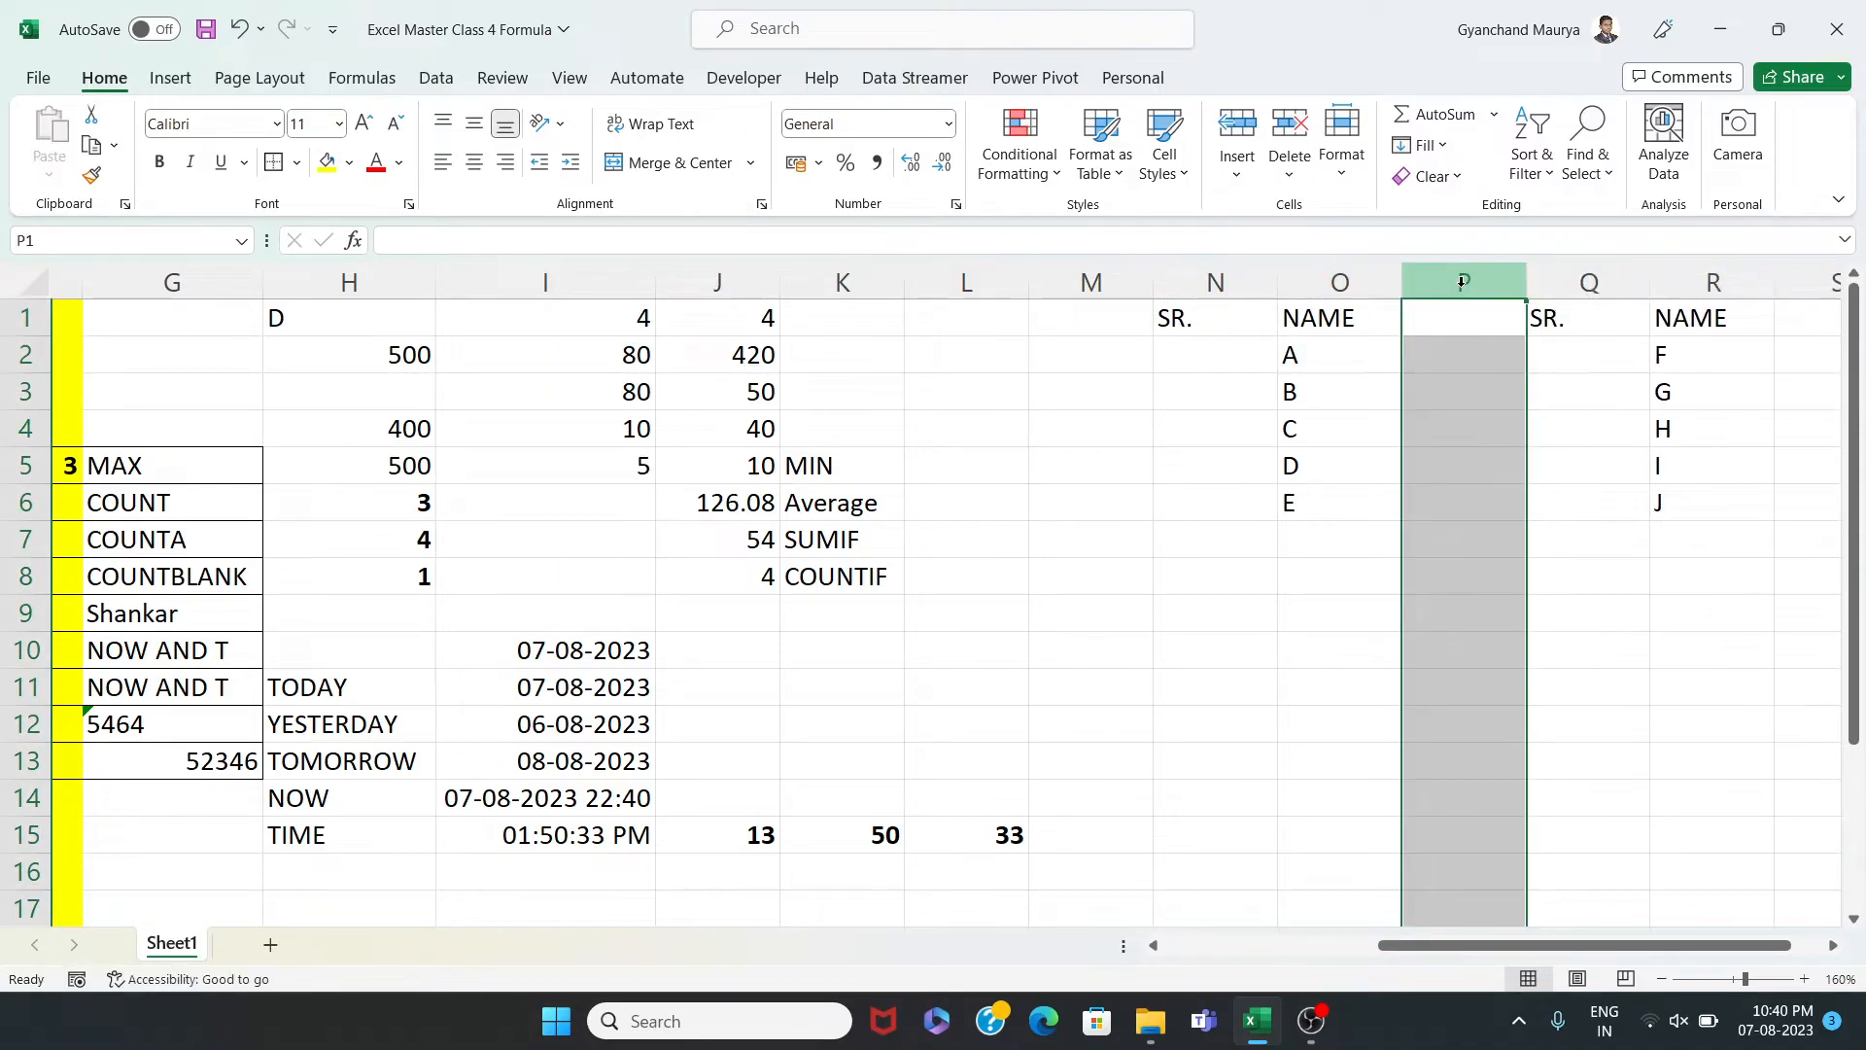
drag(1527, 282, 1439, 282)
Begin an IF formula in N2 with the logical test O2<>"" for a non-blank name
click(1225, 360)
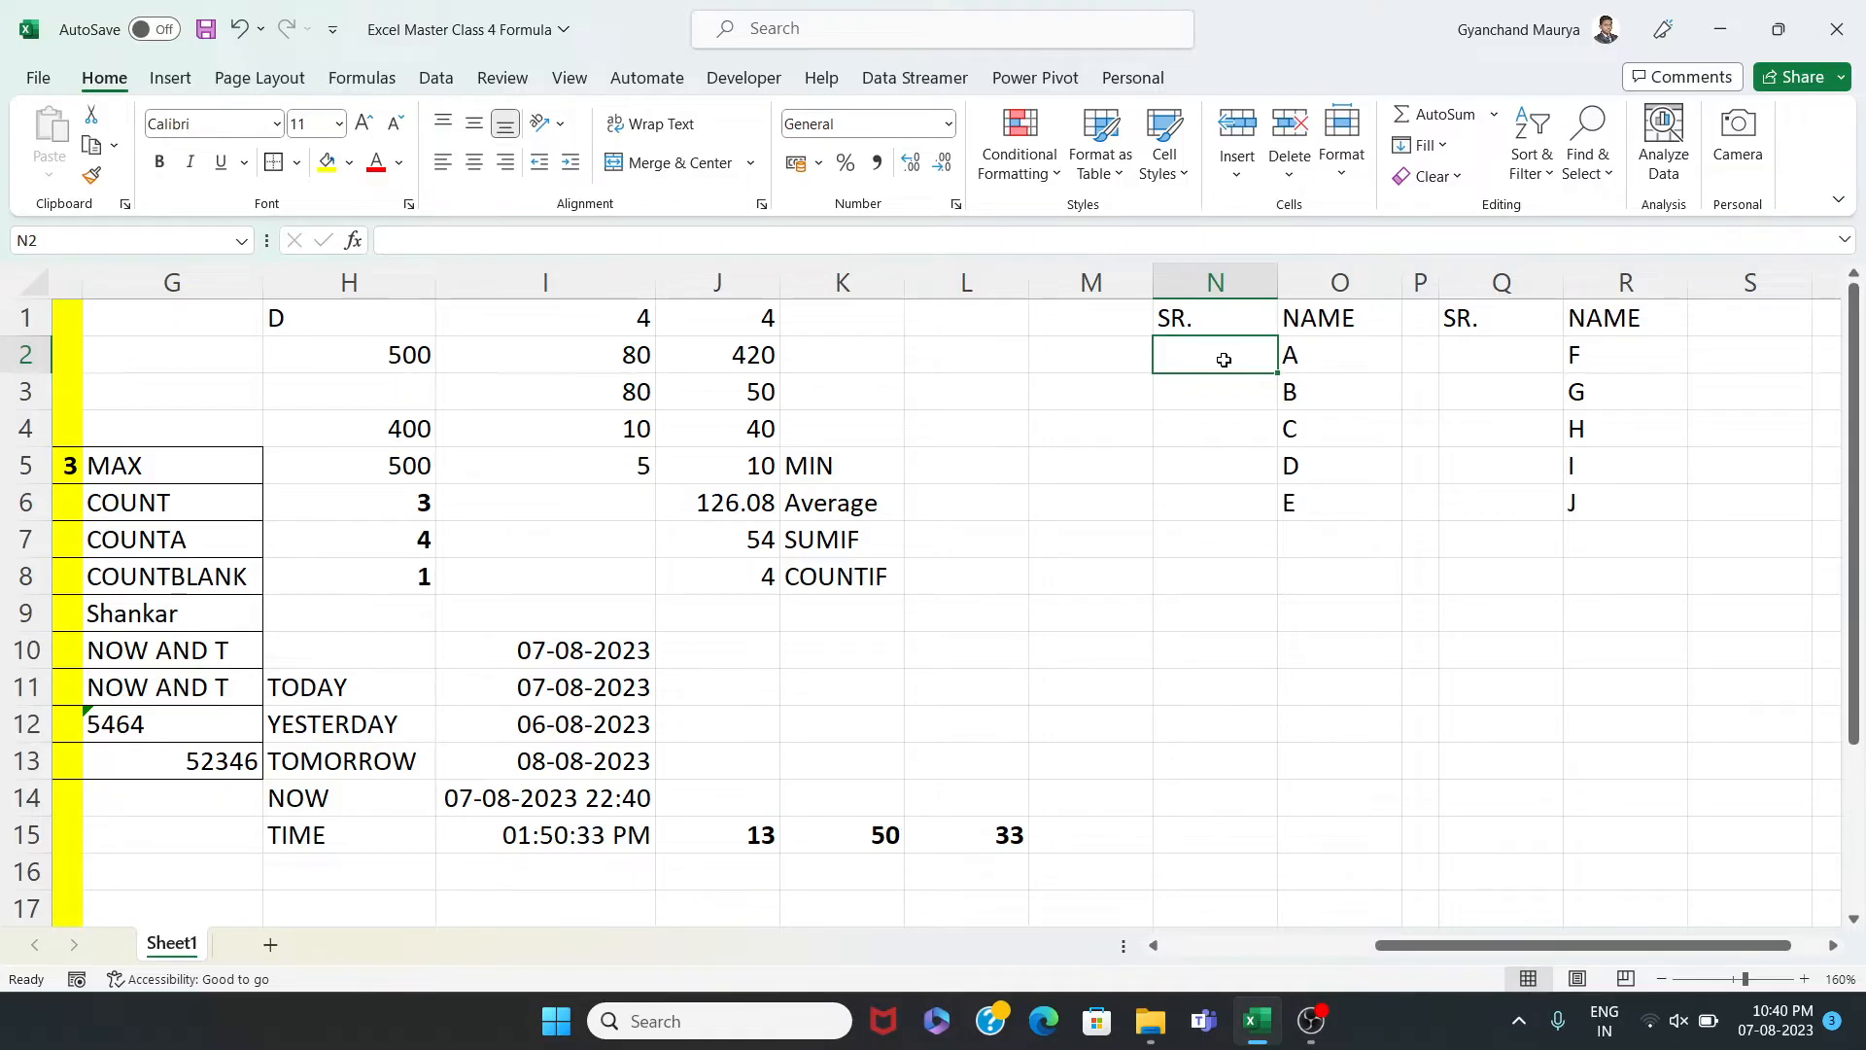
text(=)
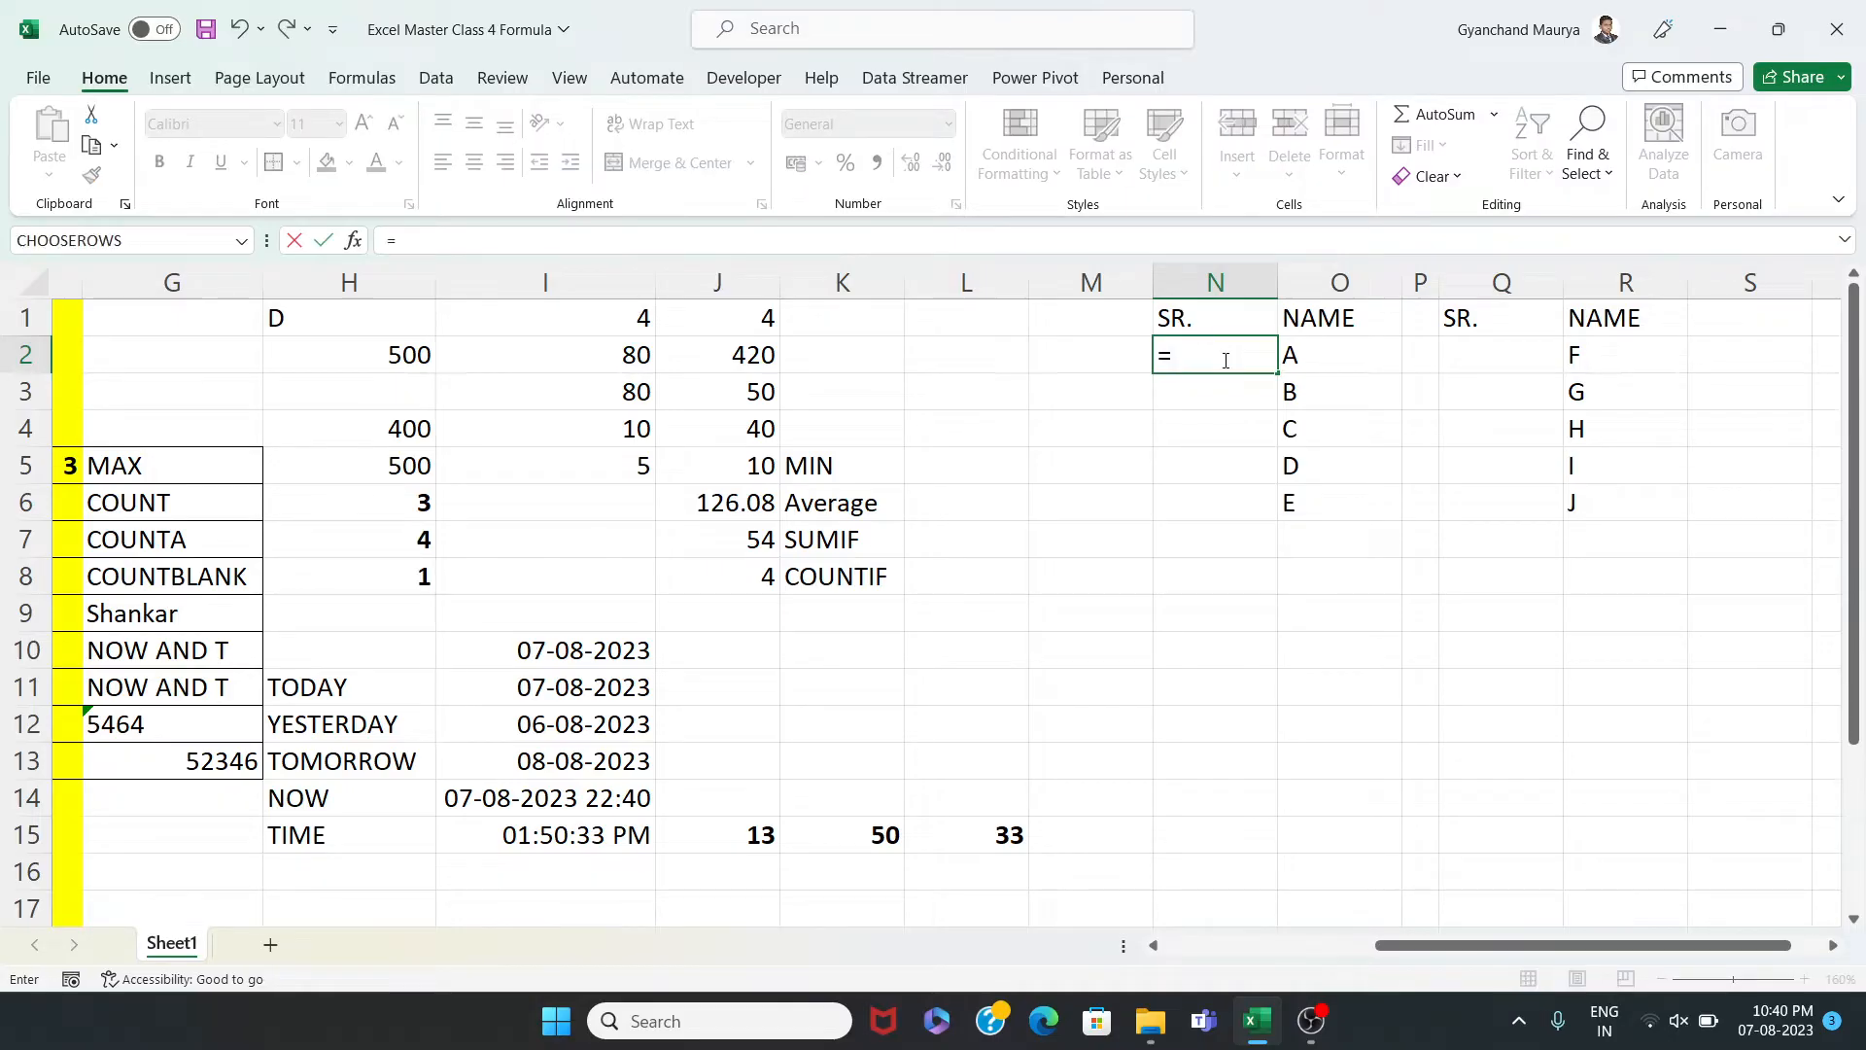
text(I)
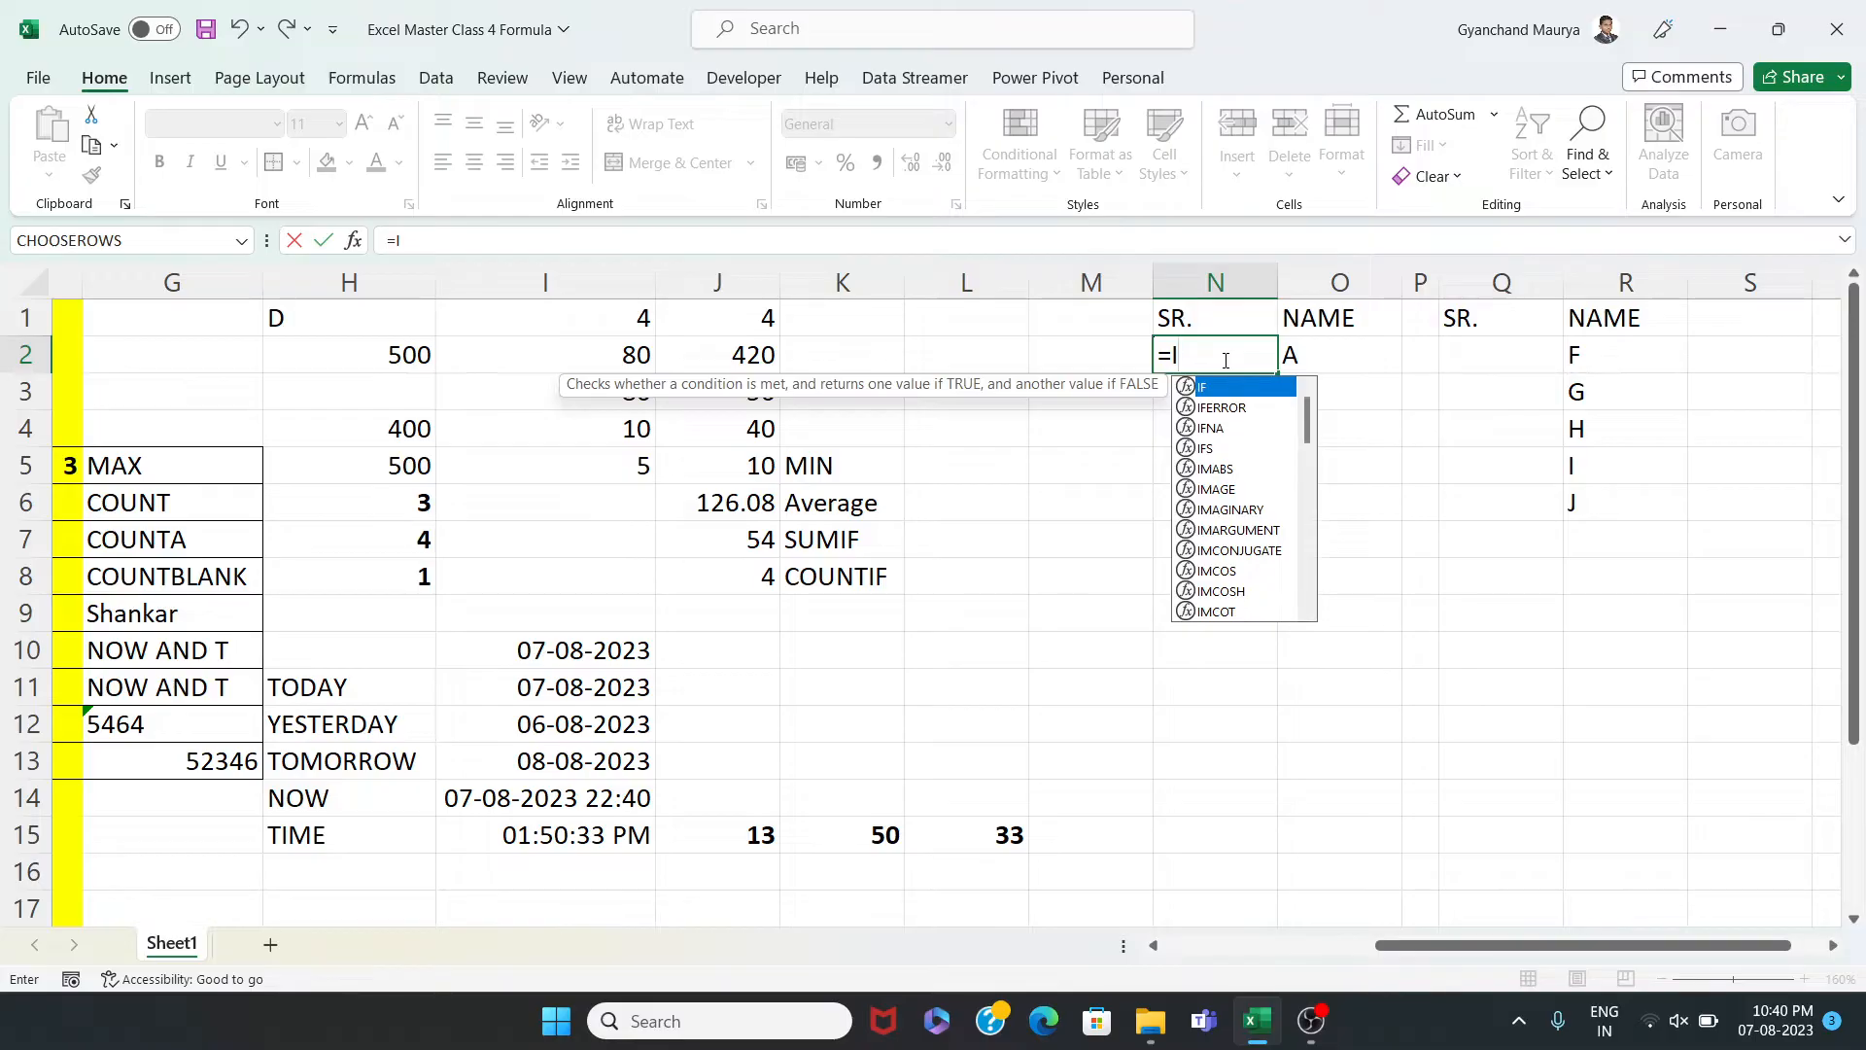
text(FFFFFFFFF)
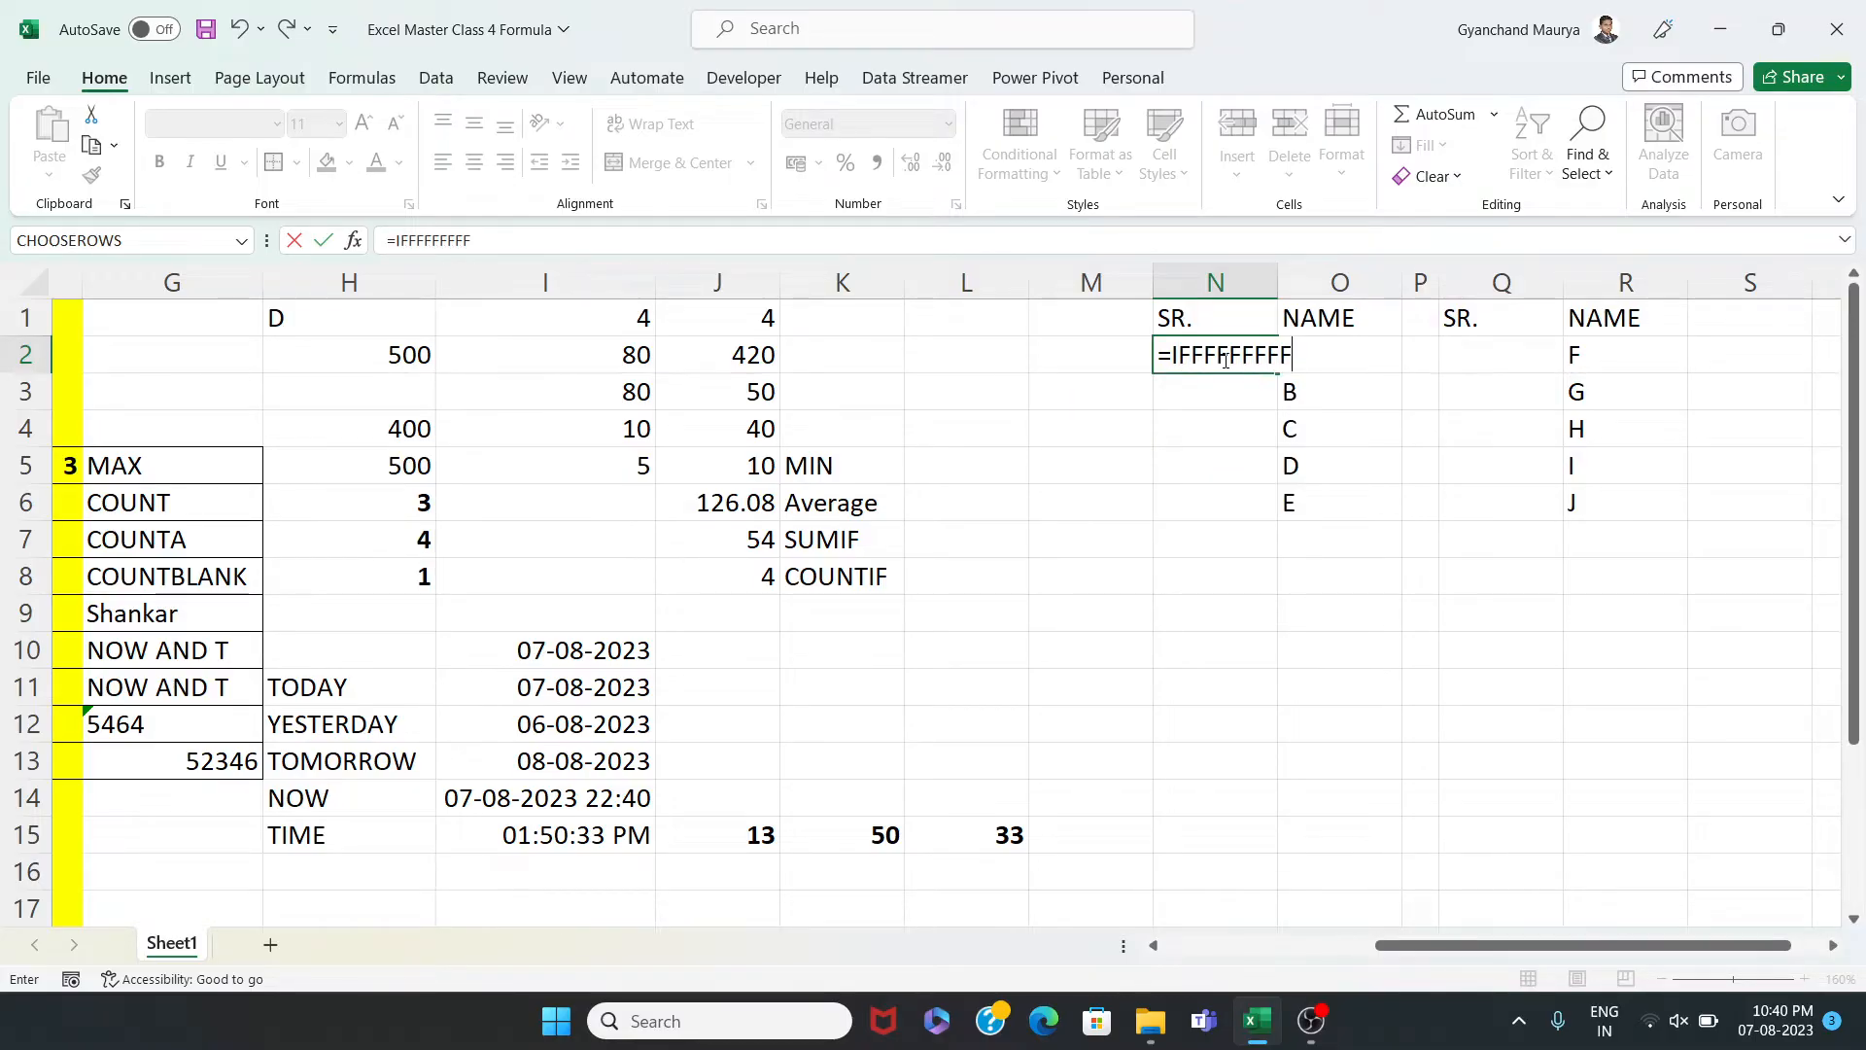
key(BackSpace)
key(BackSpace)
key(BackSpace)
key(BackSpace)
key(BackSpace)
key(BackSpace)
key(BackSpace)
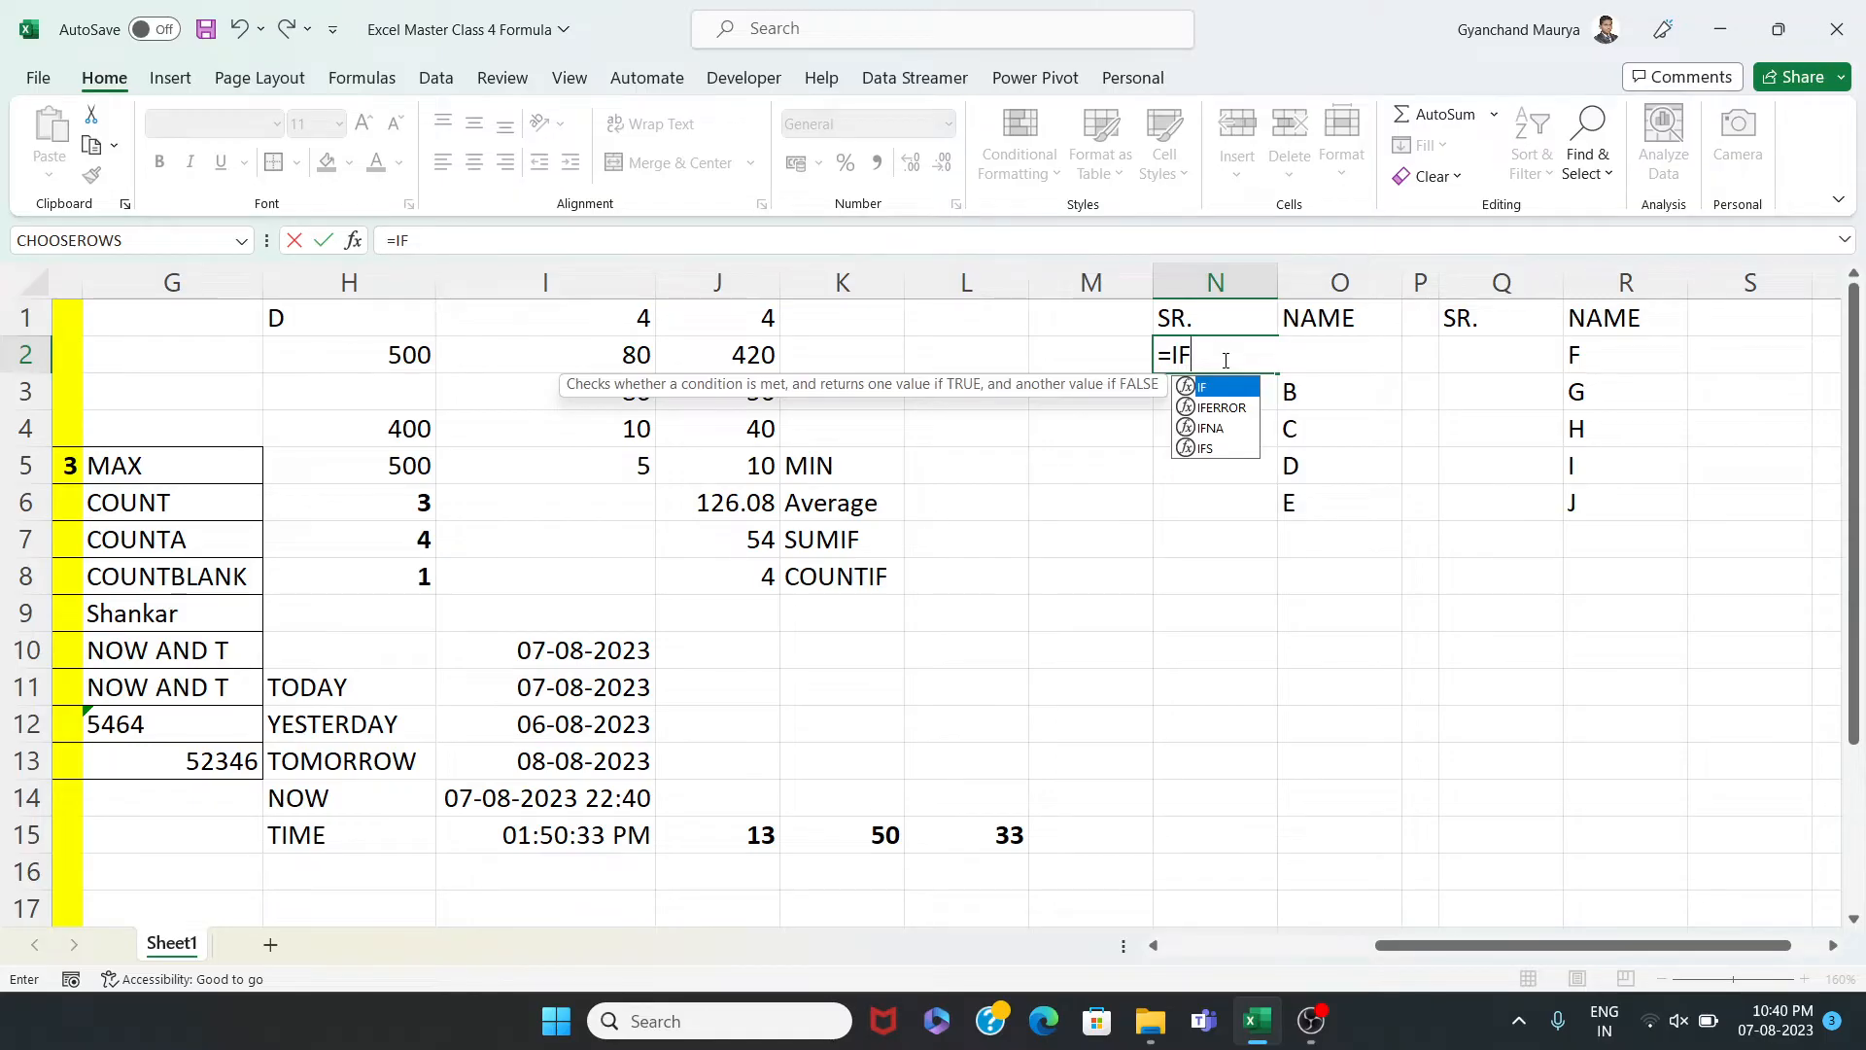
text(()
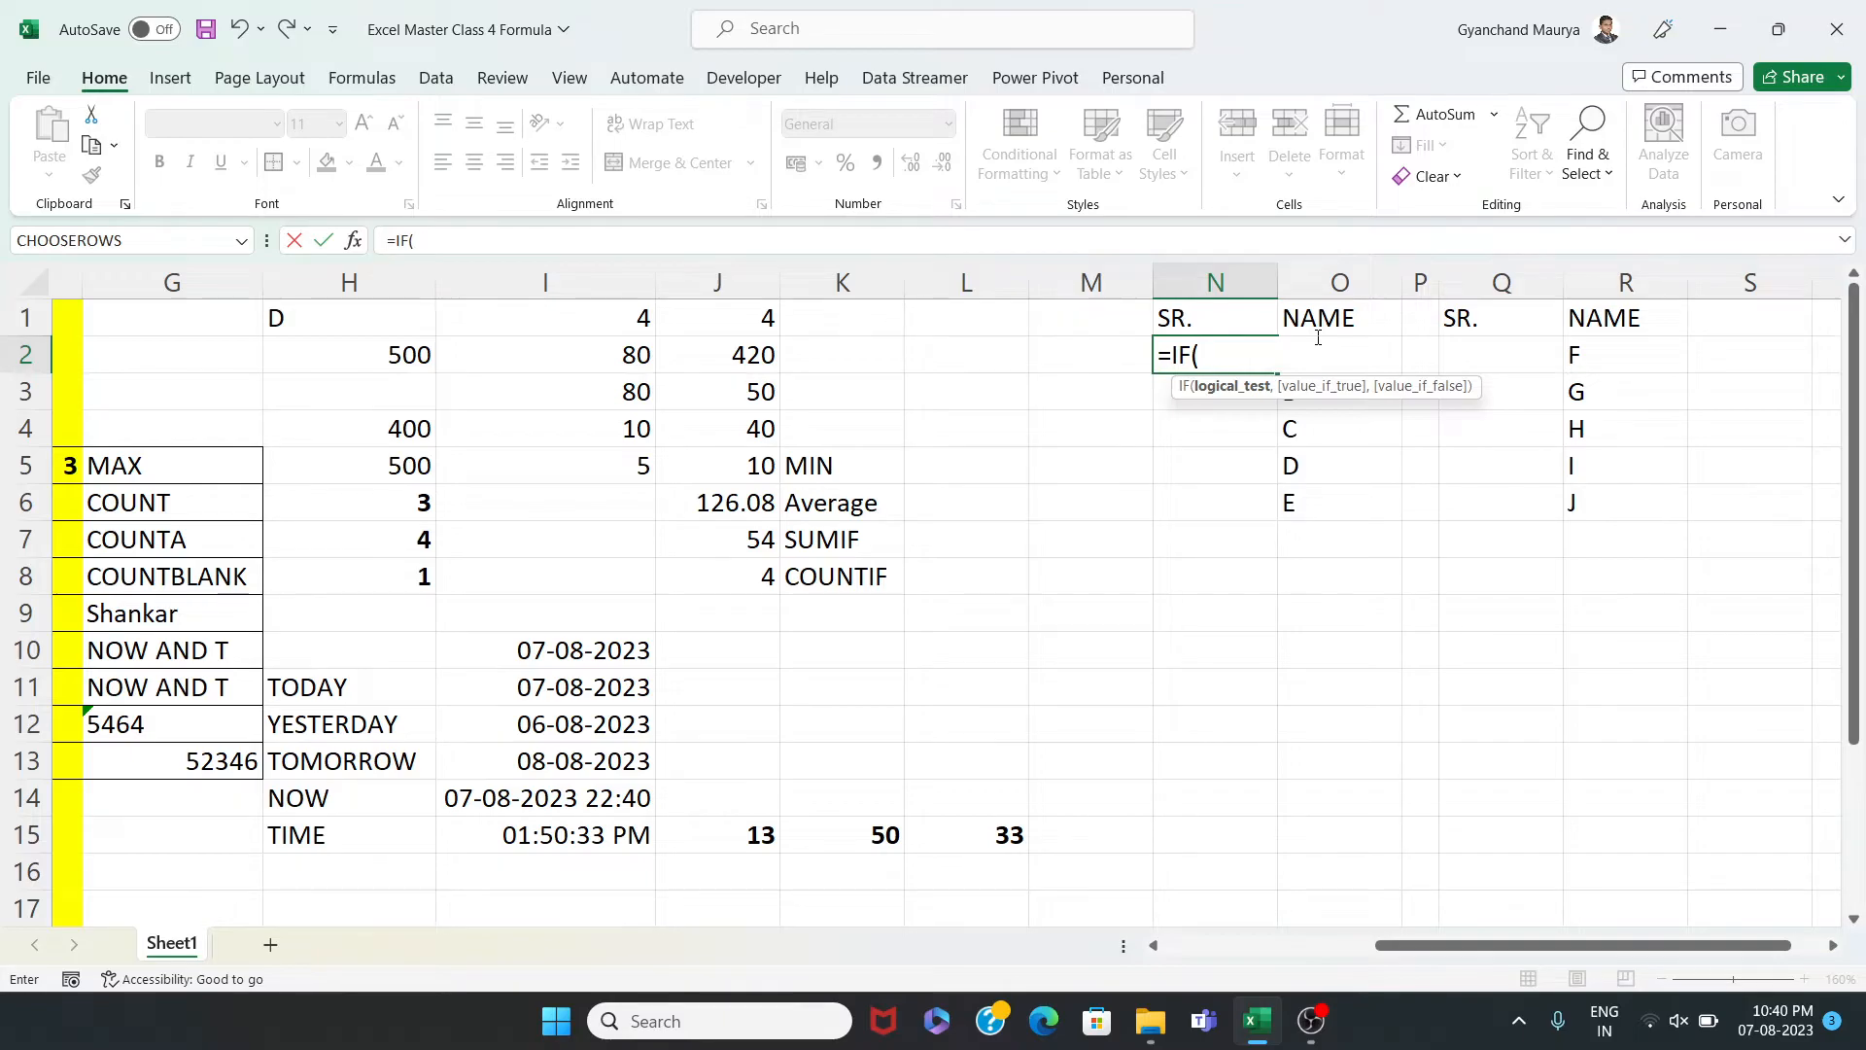
text(O2)
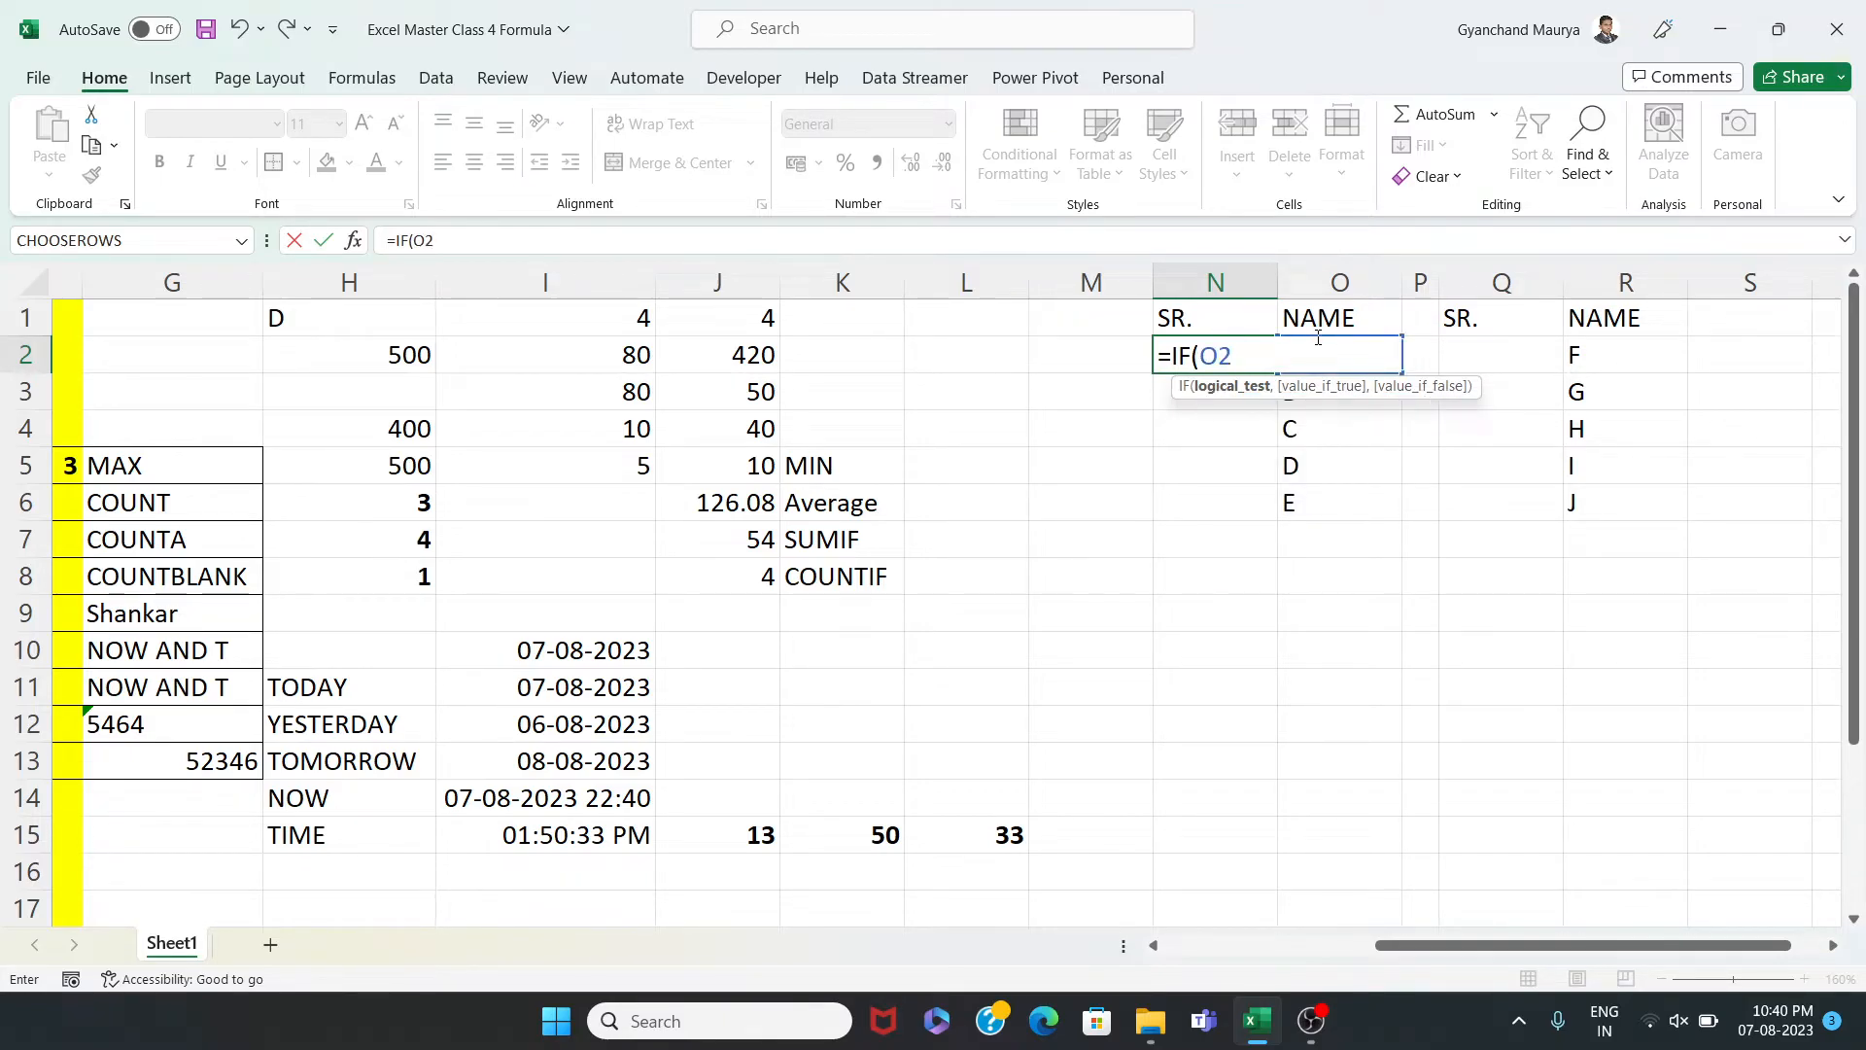
text(<>)
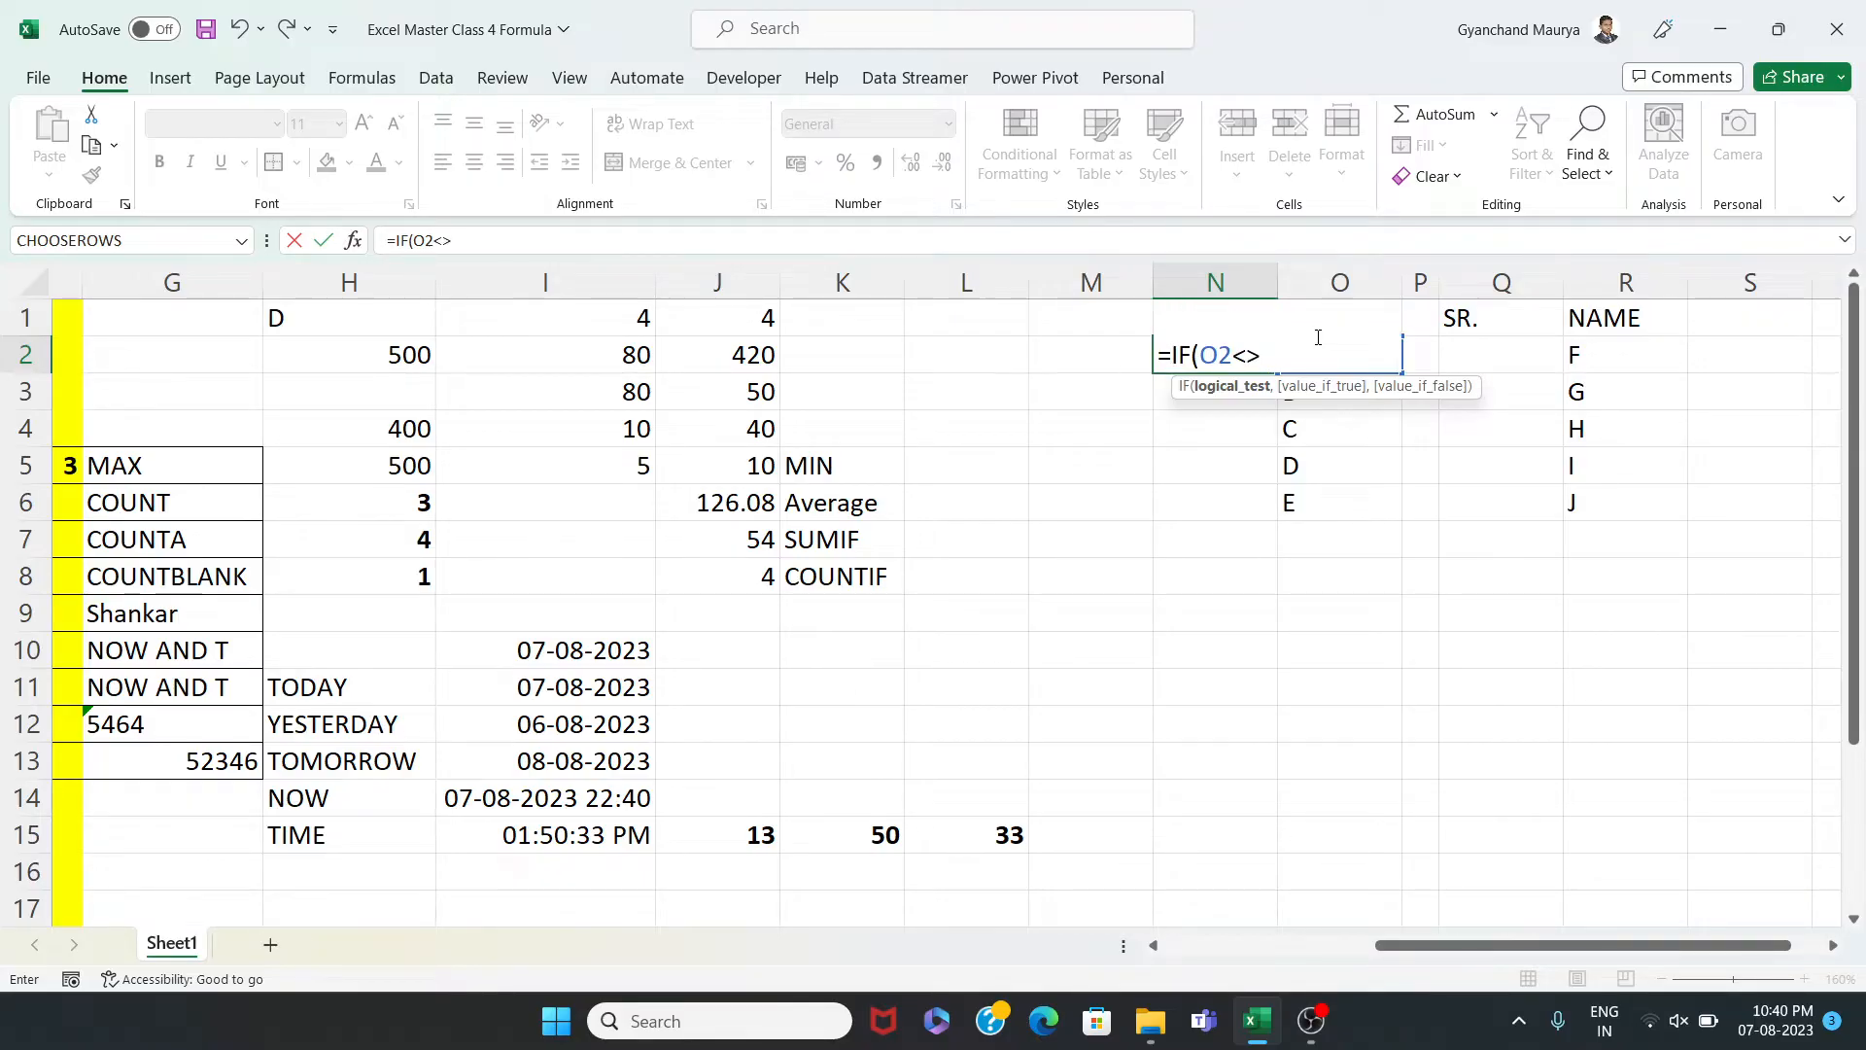
text("",)
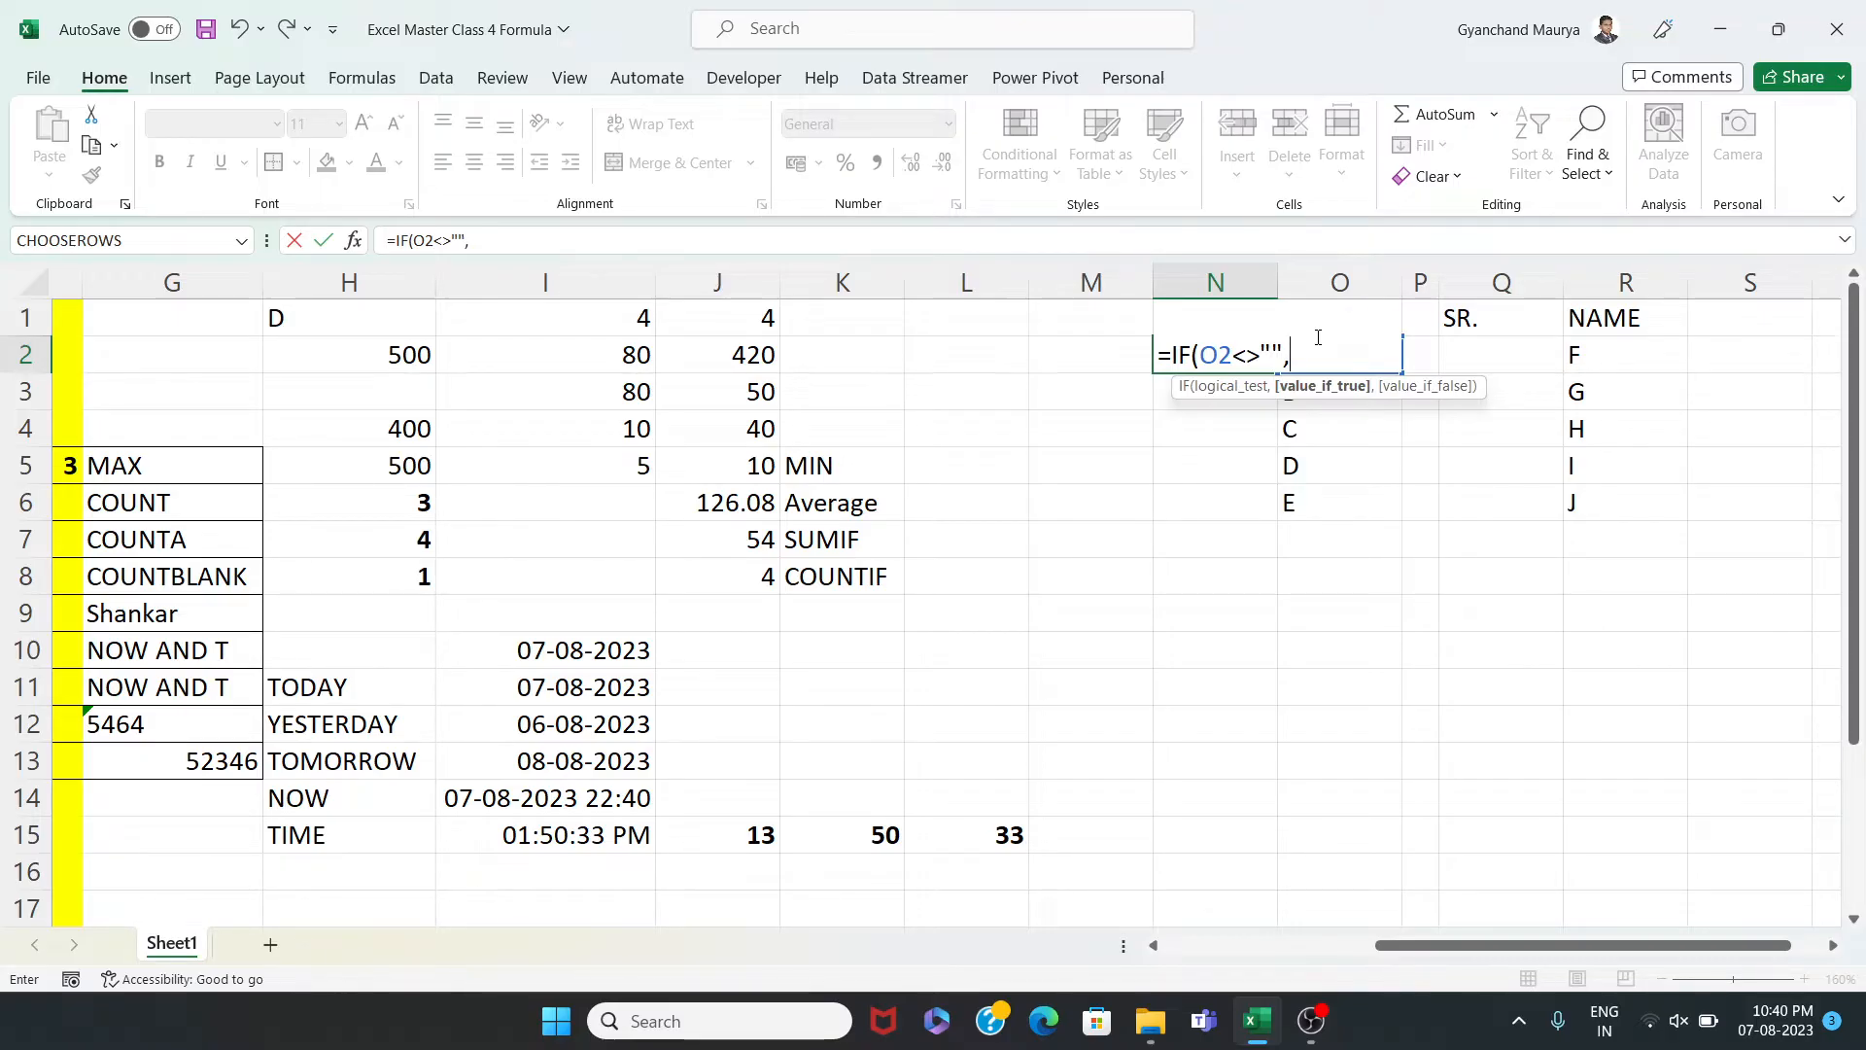
Complete the N2 formula as =IF(O2<>"",COUNTA(O2:O2),"") and fill it down to N6
text(COUNT)
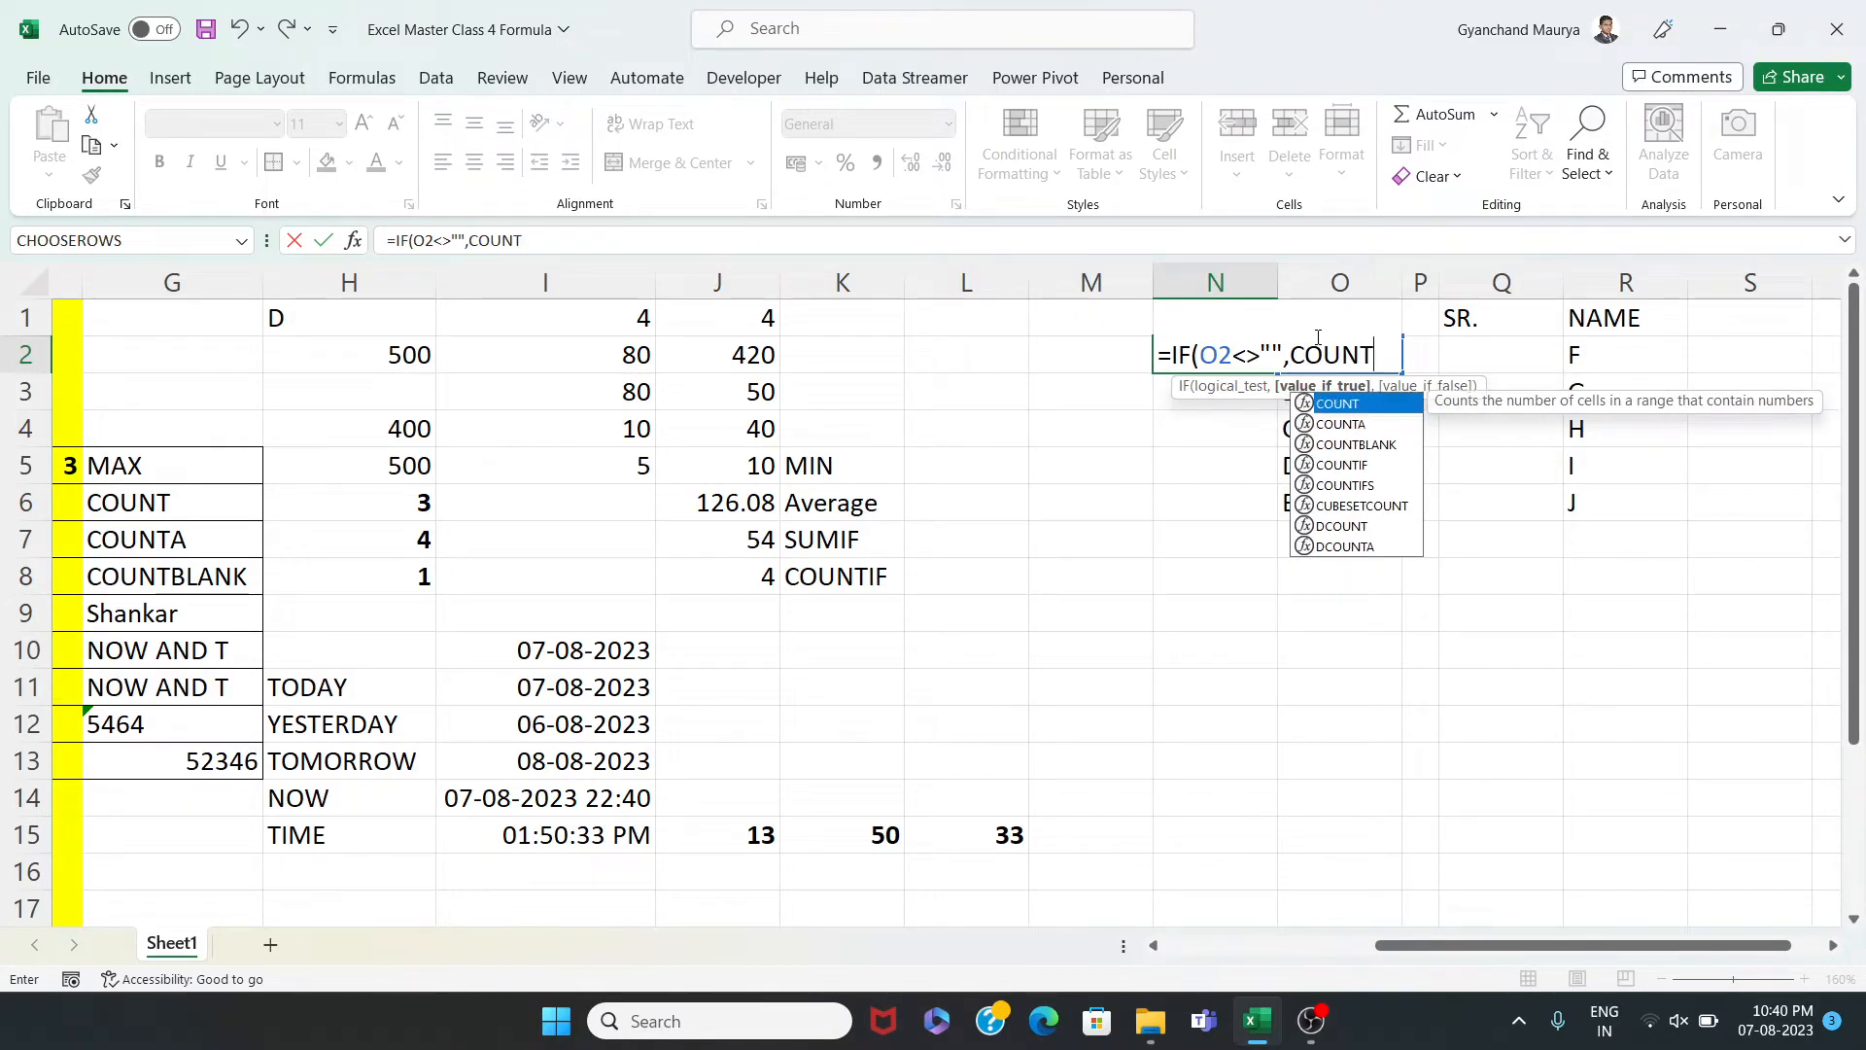
key(Down)
key(Tab)
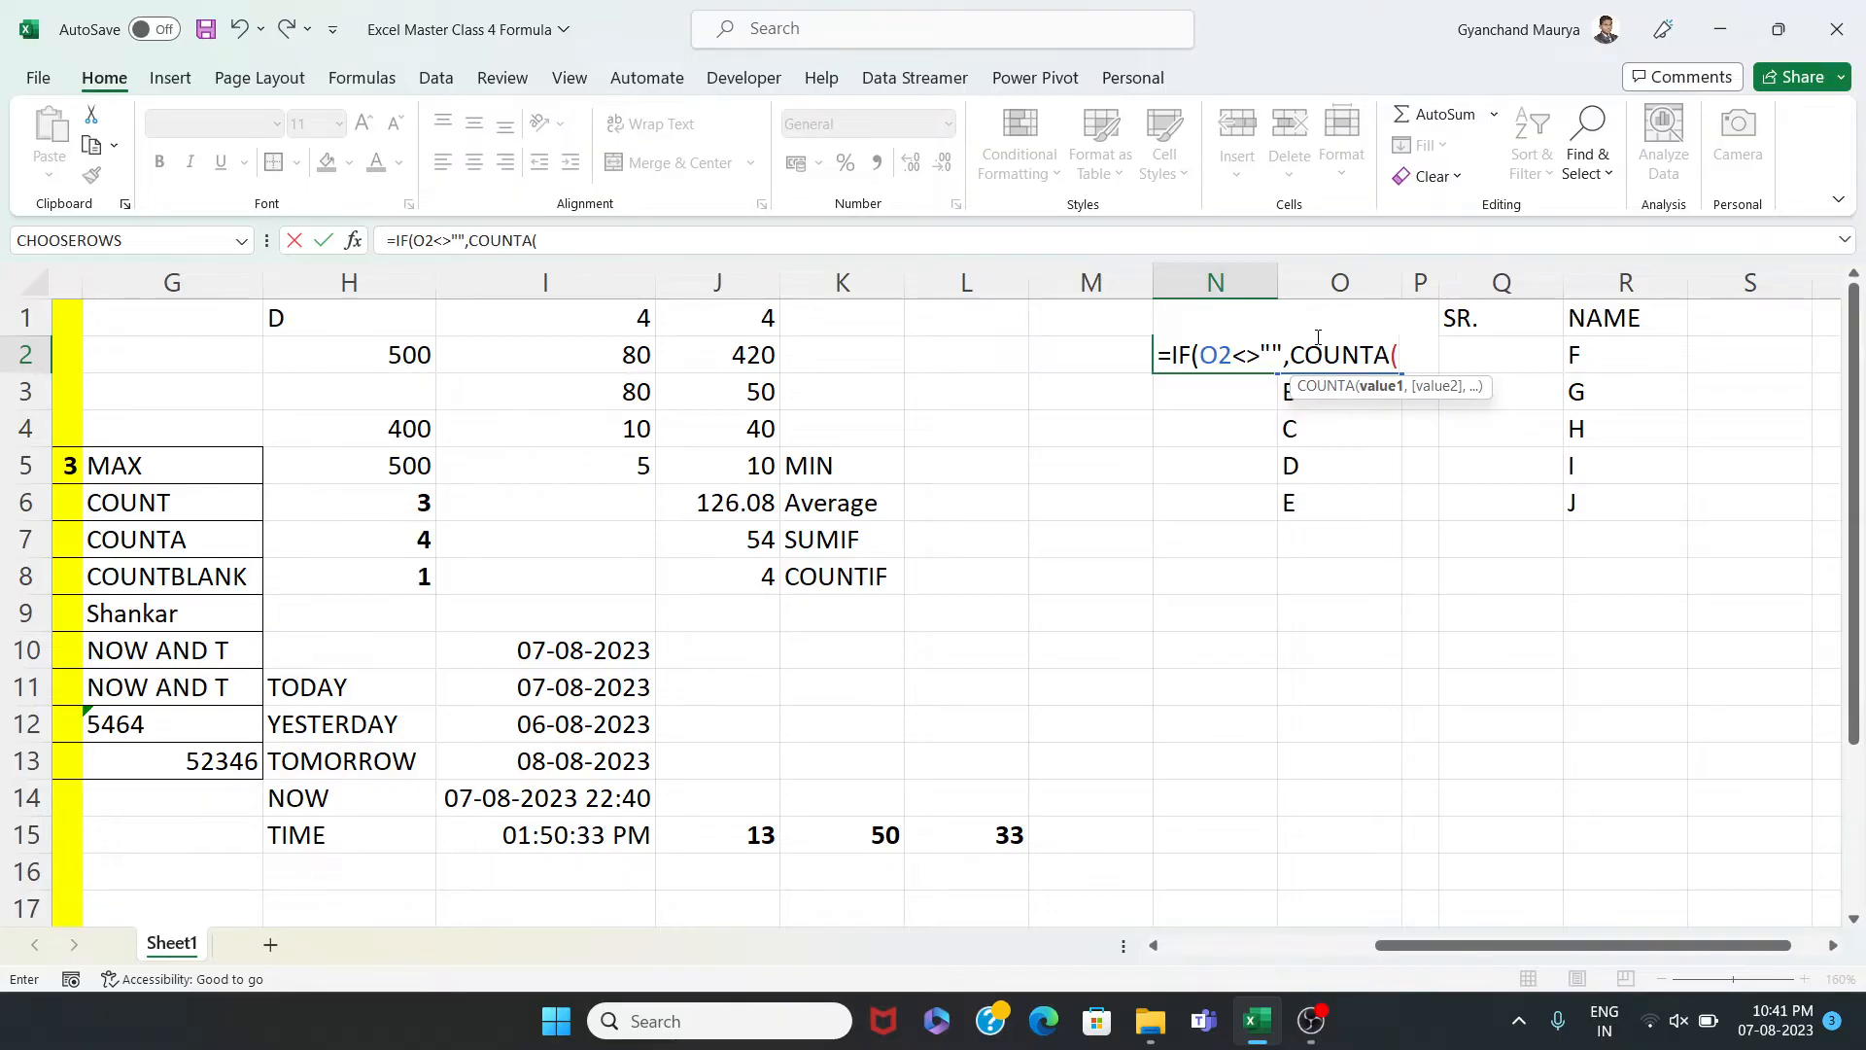
text(2:O2)
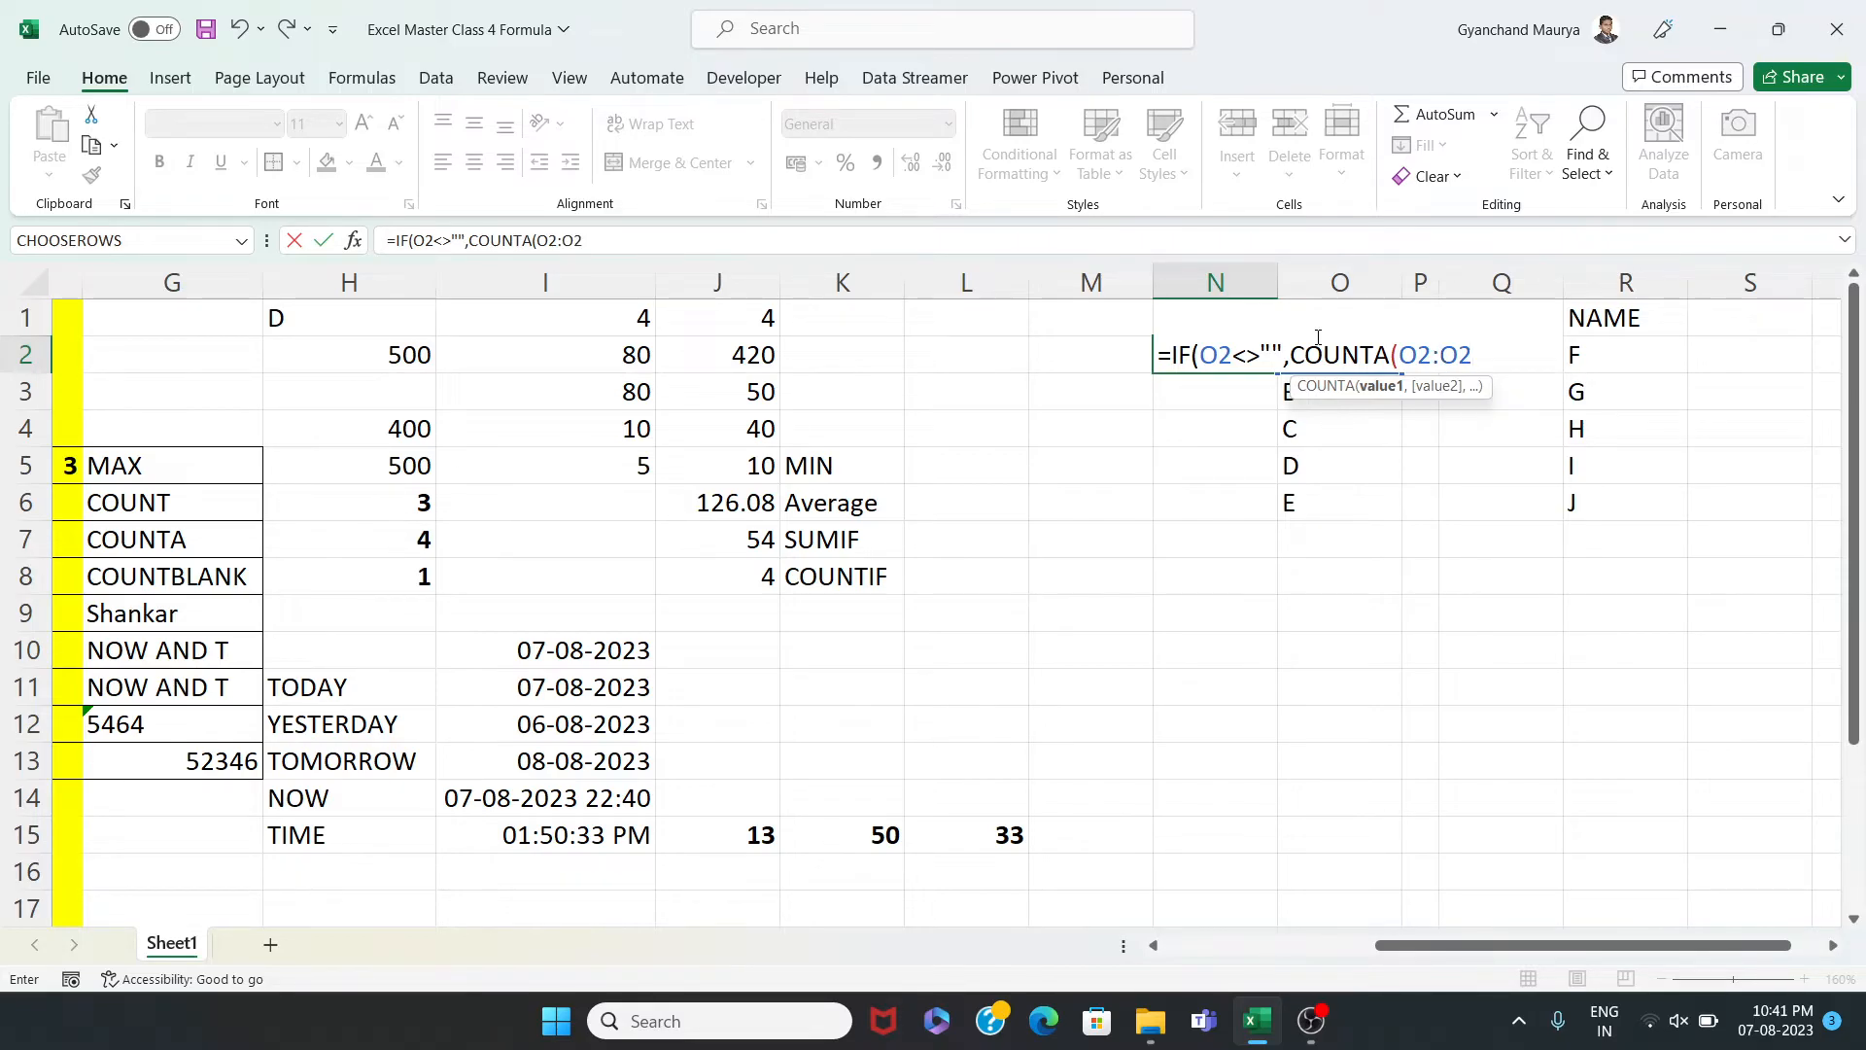
text())
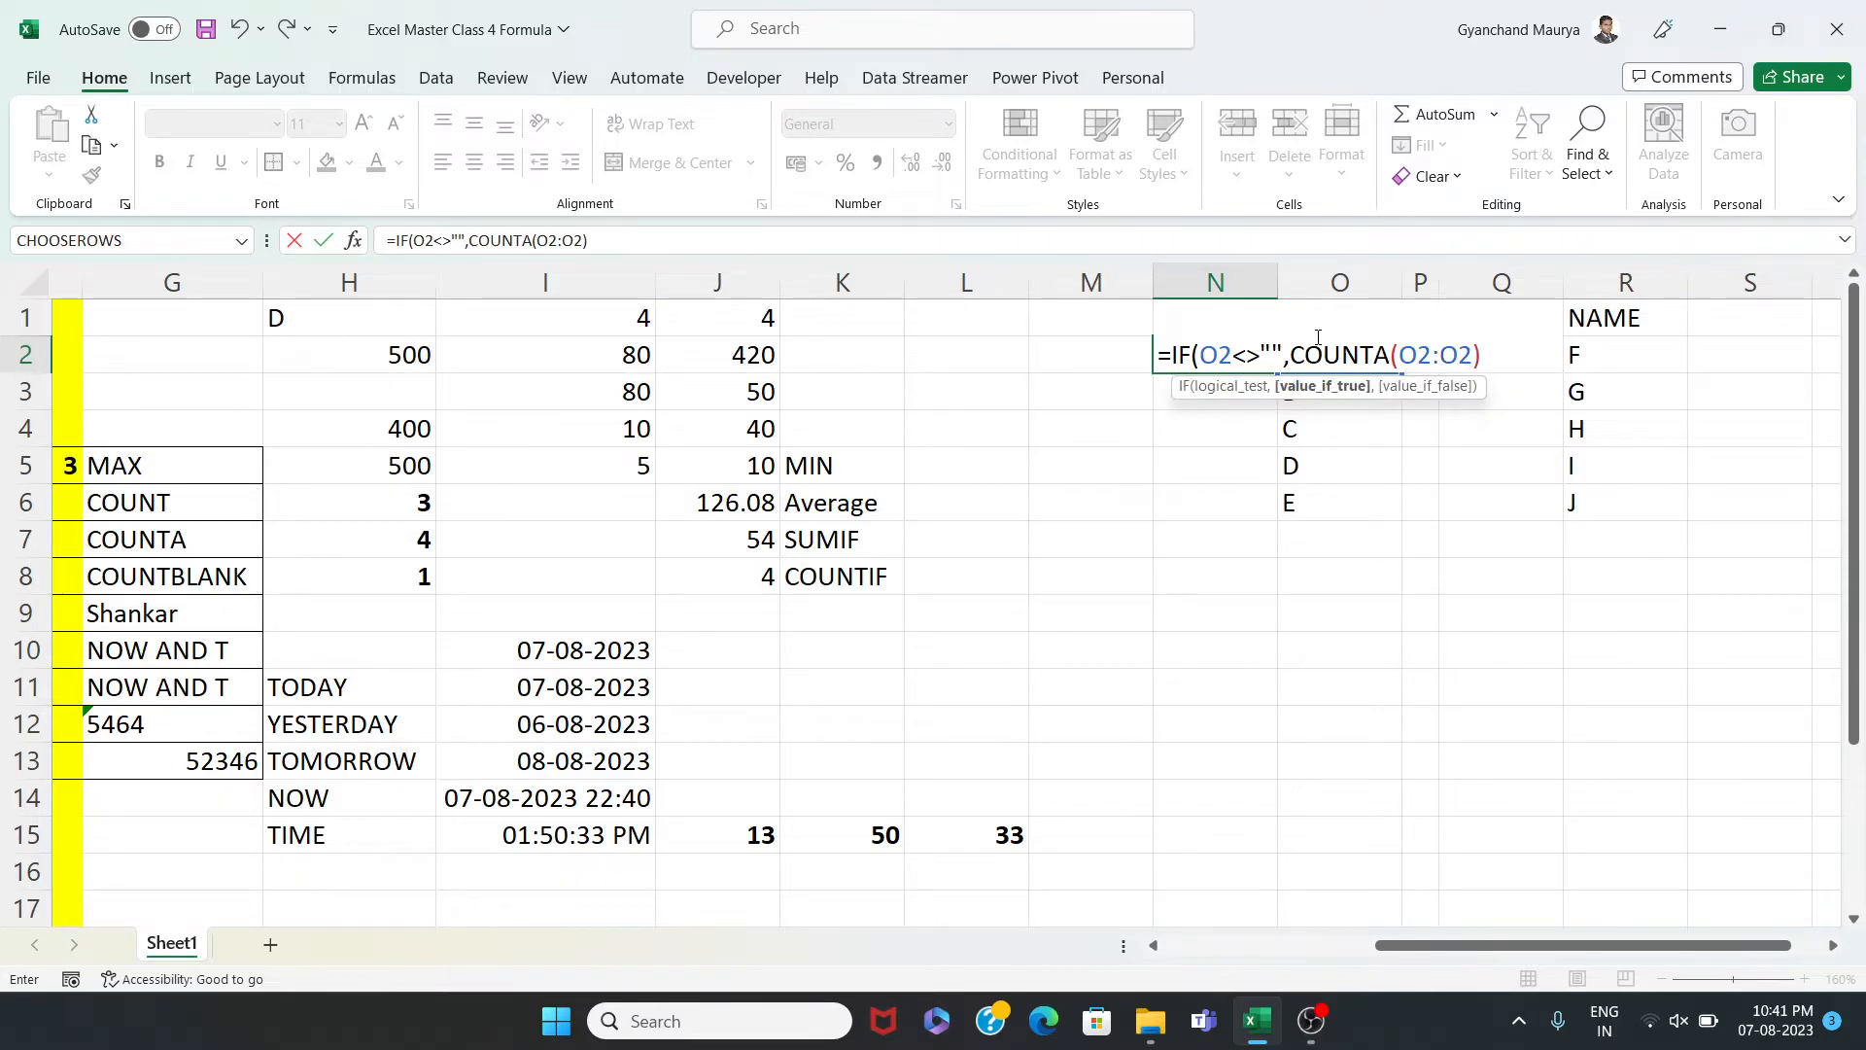
text(,)
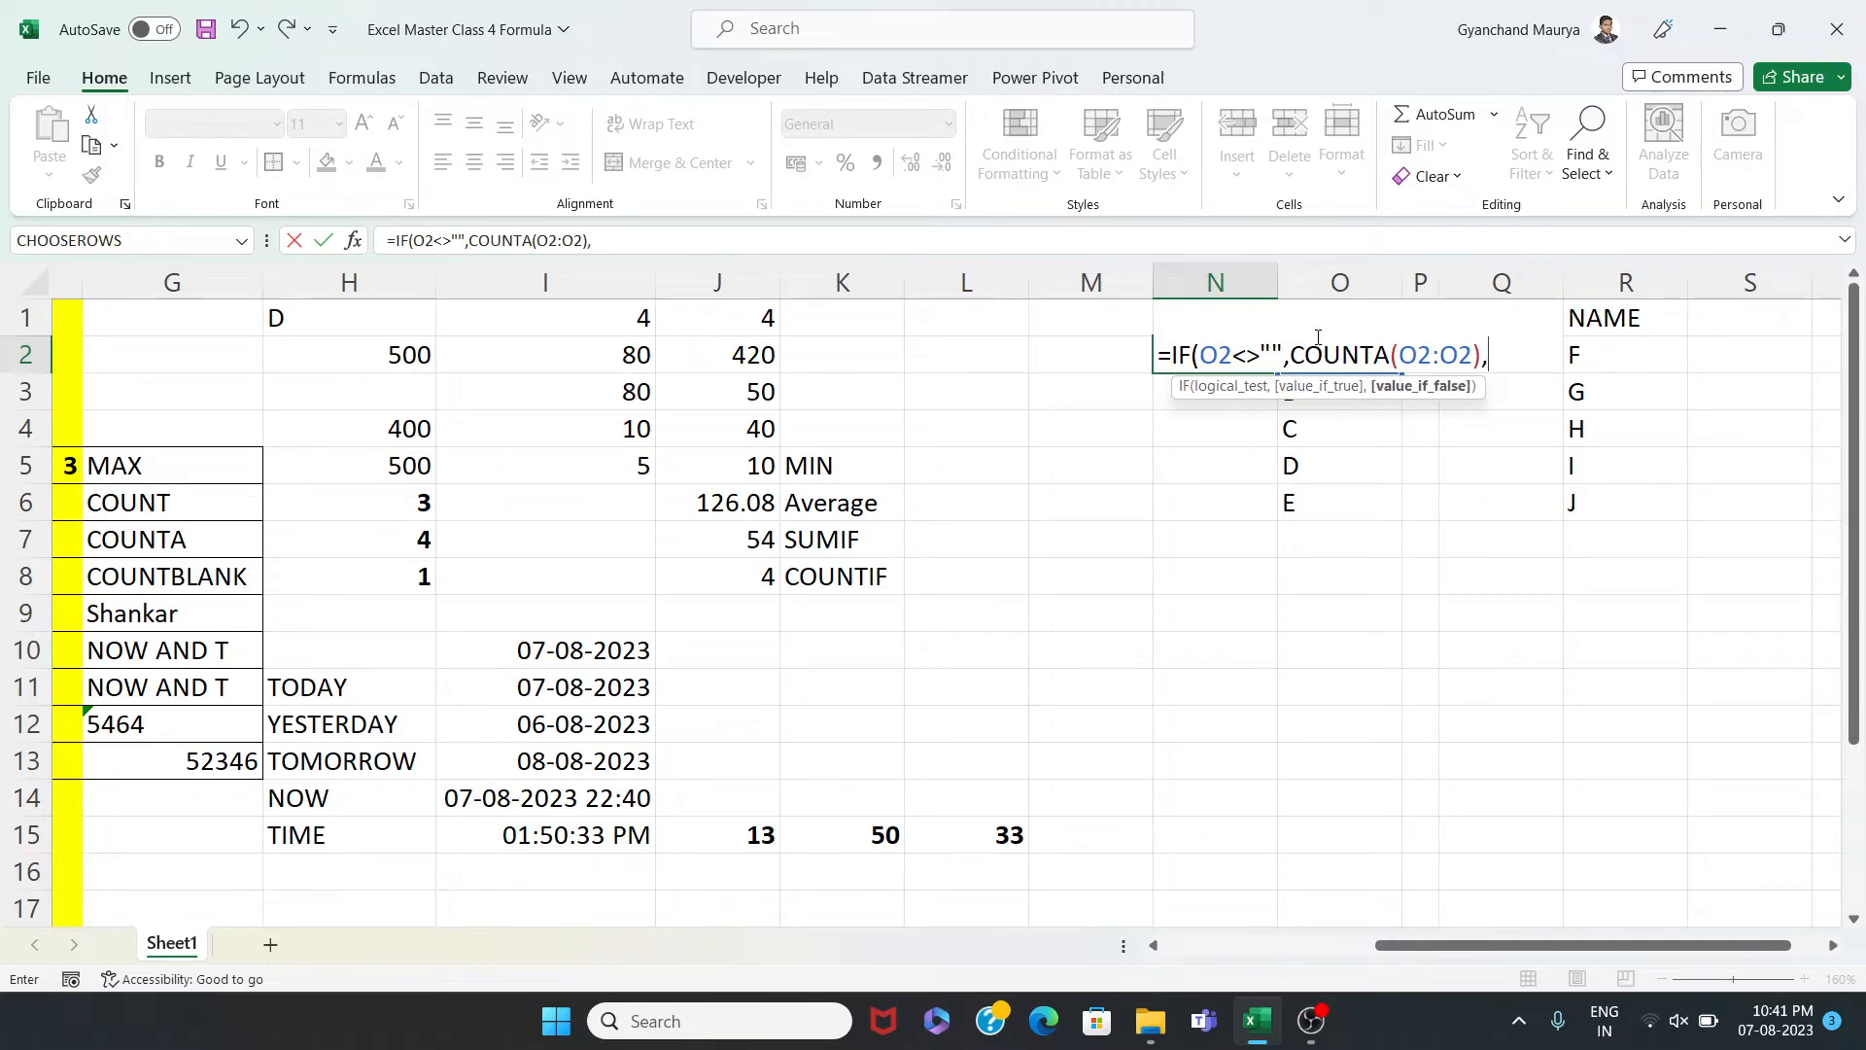
text(""))
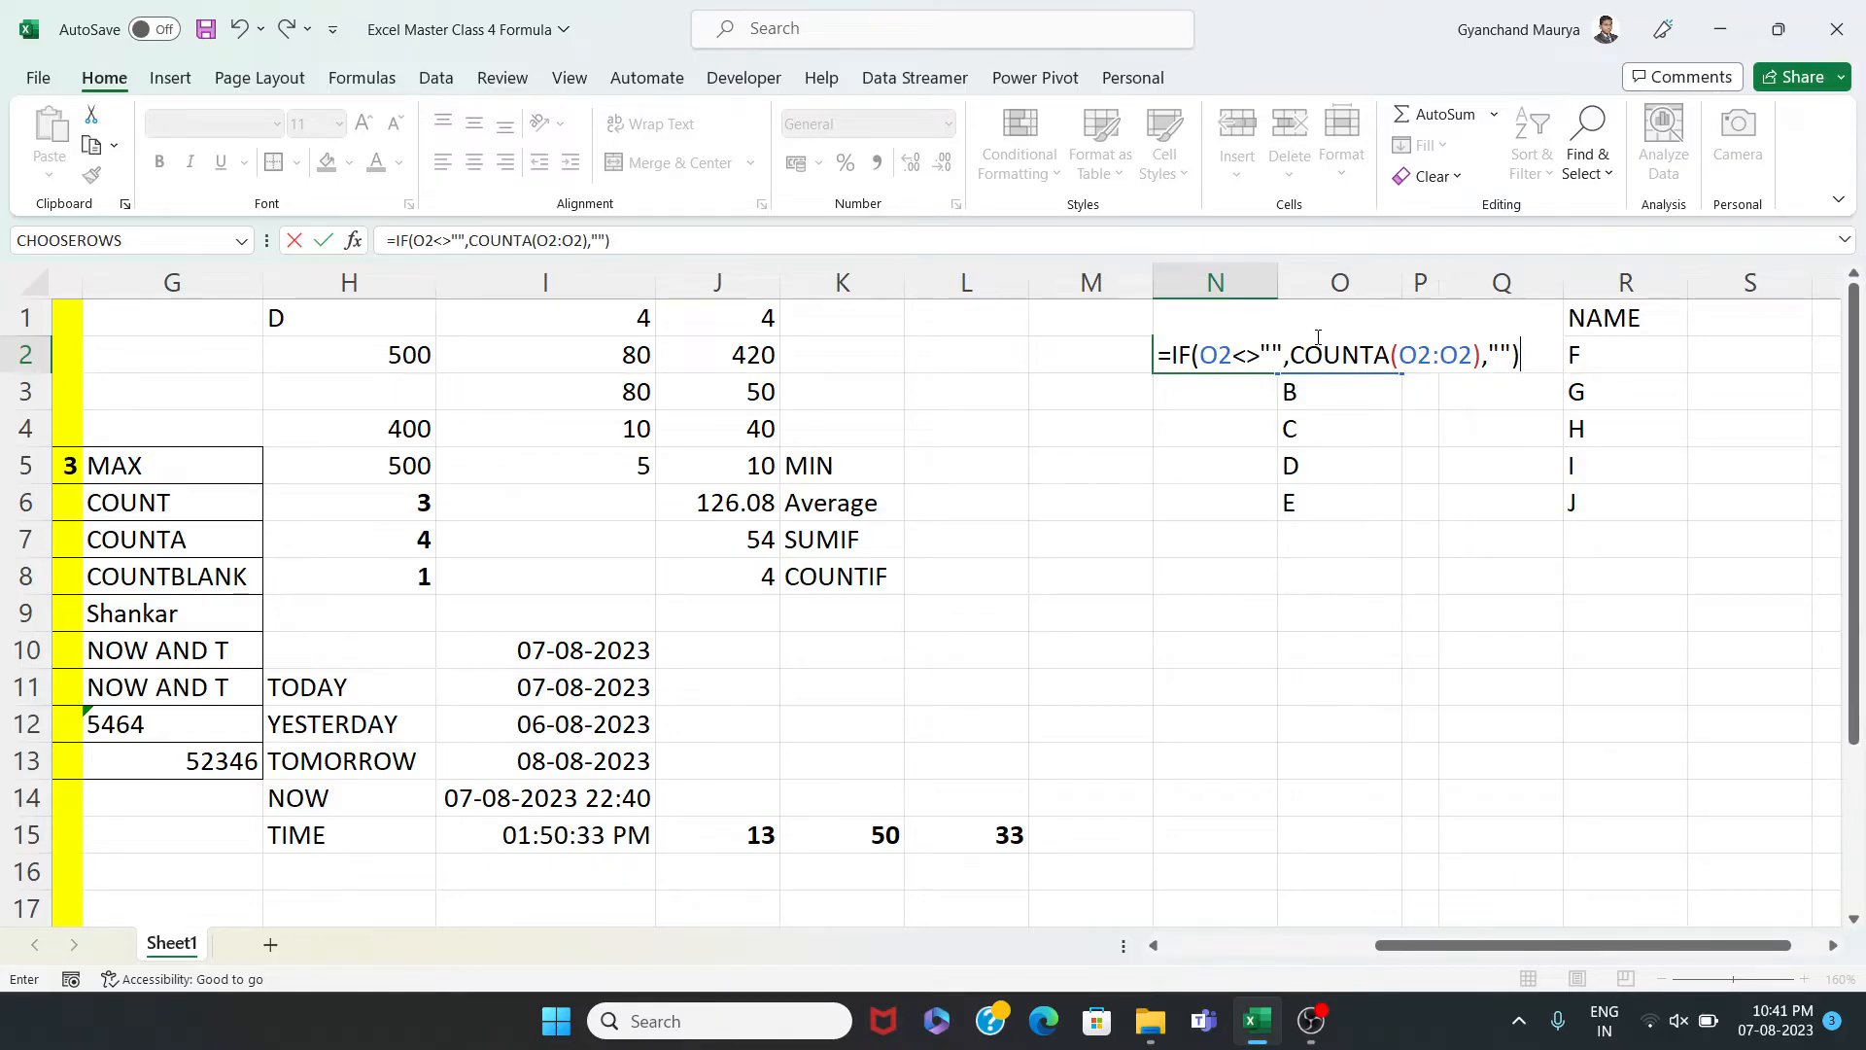
key(Return)
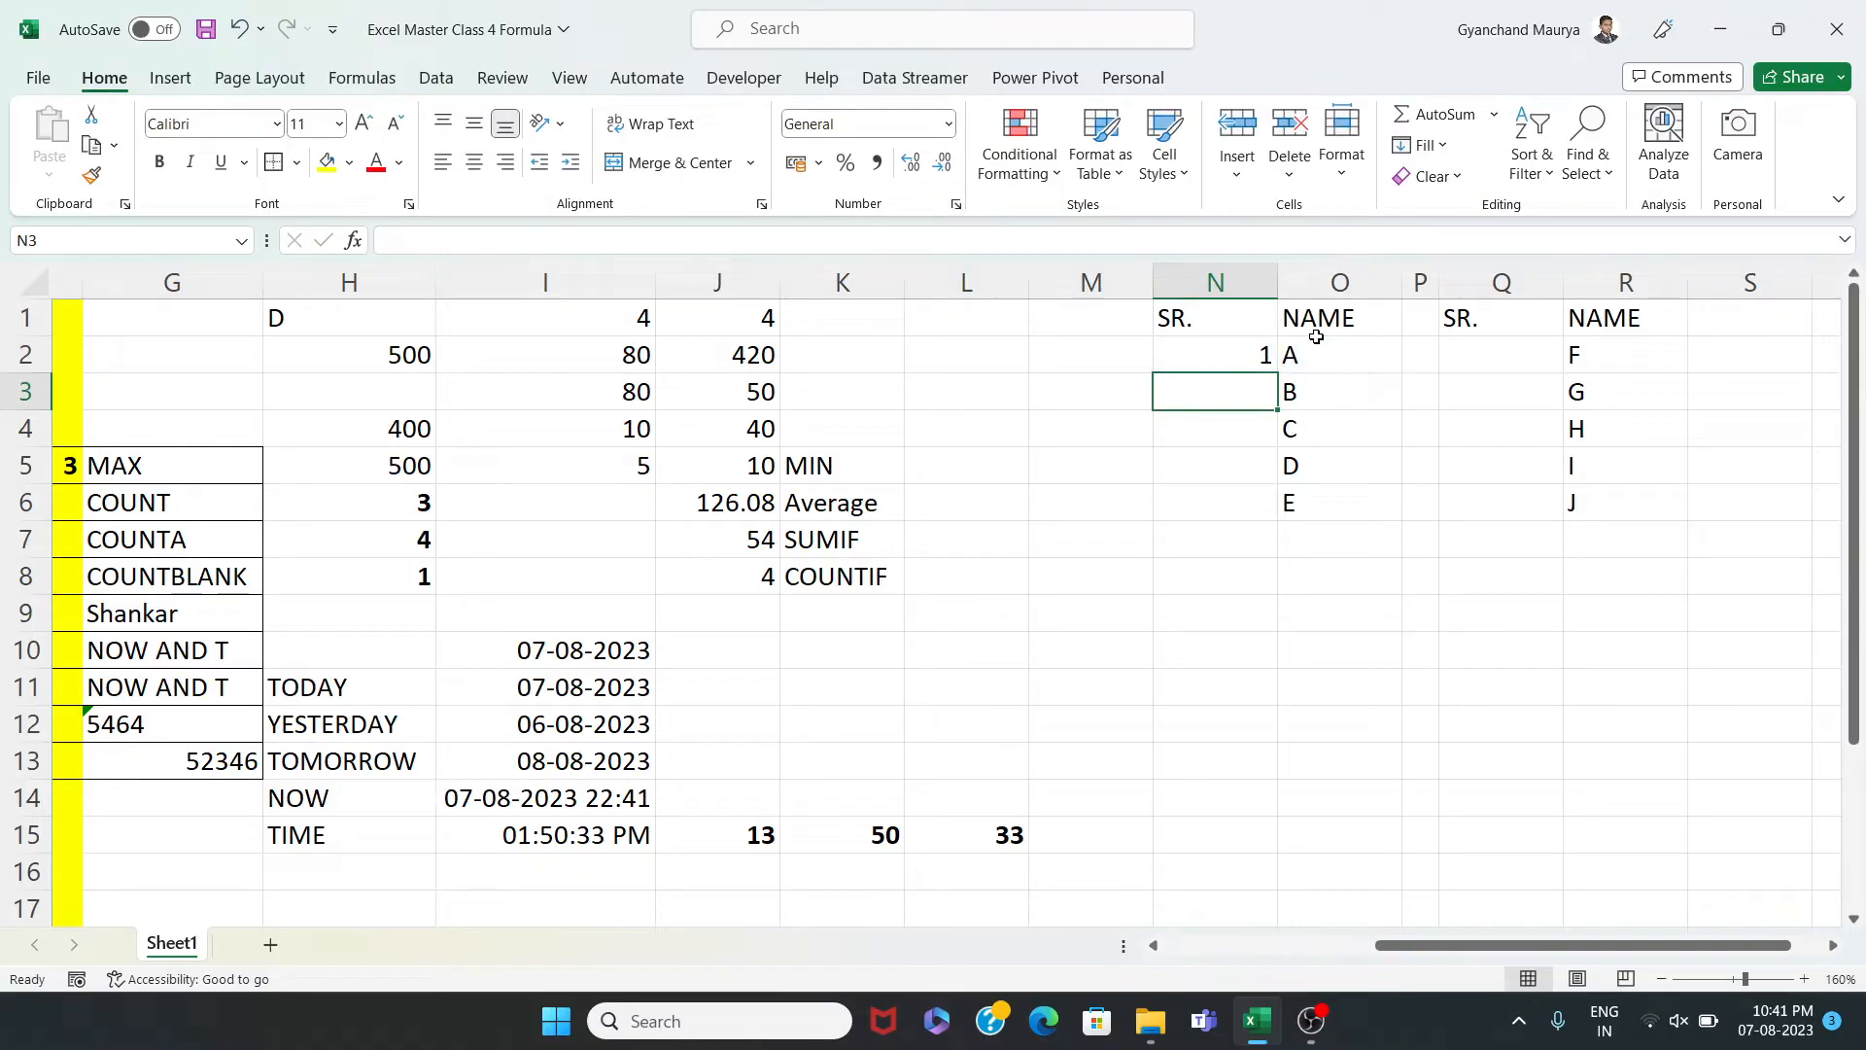
click(1238, 361)
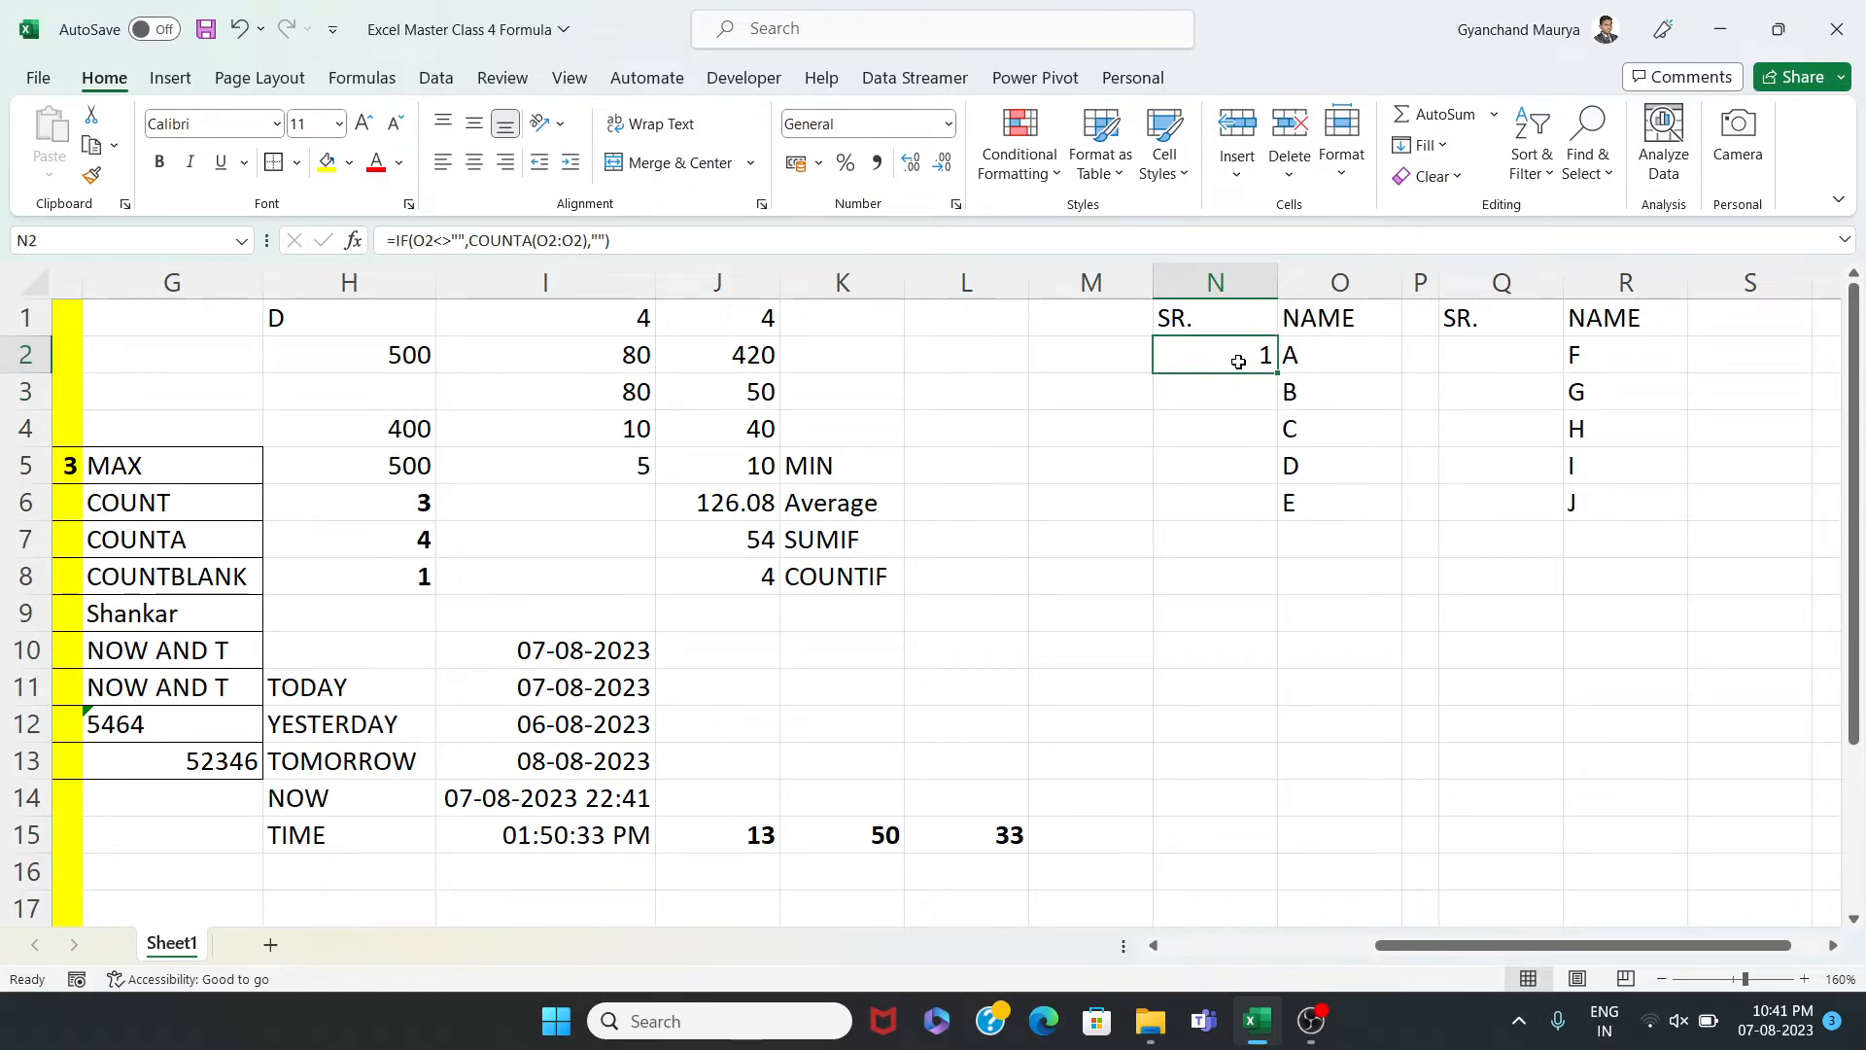
drag(1276, 372, 1274, 517)
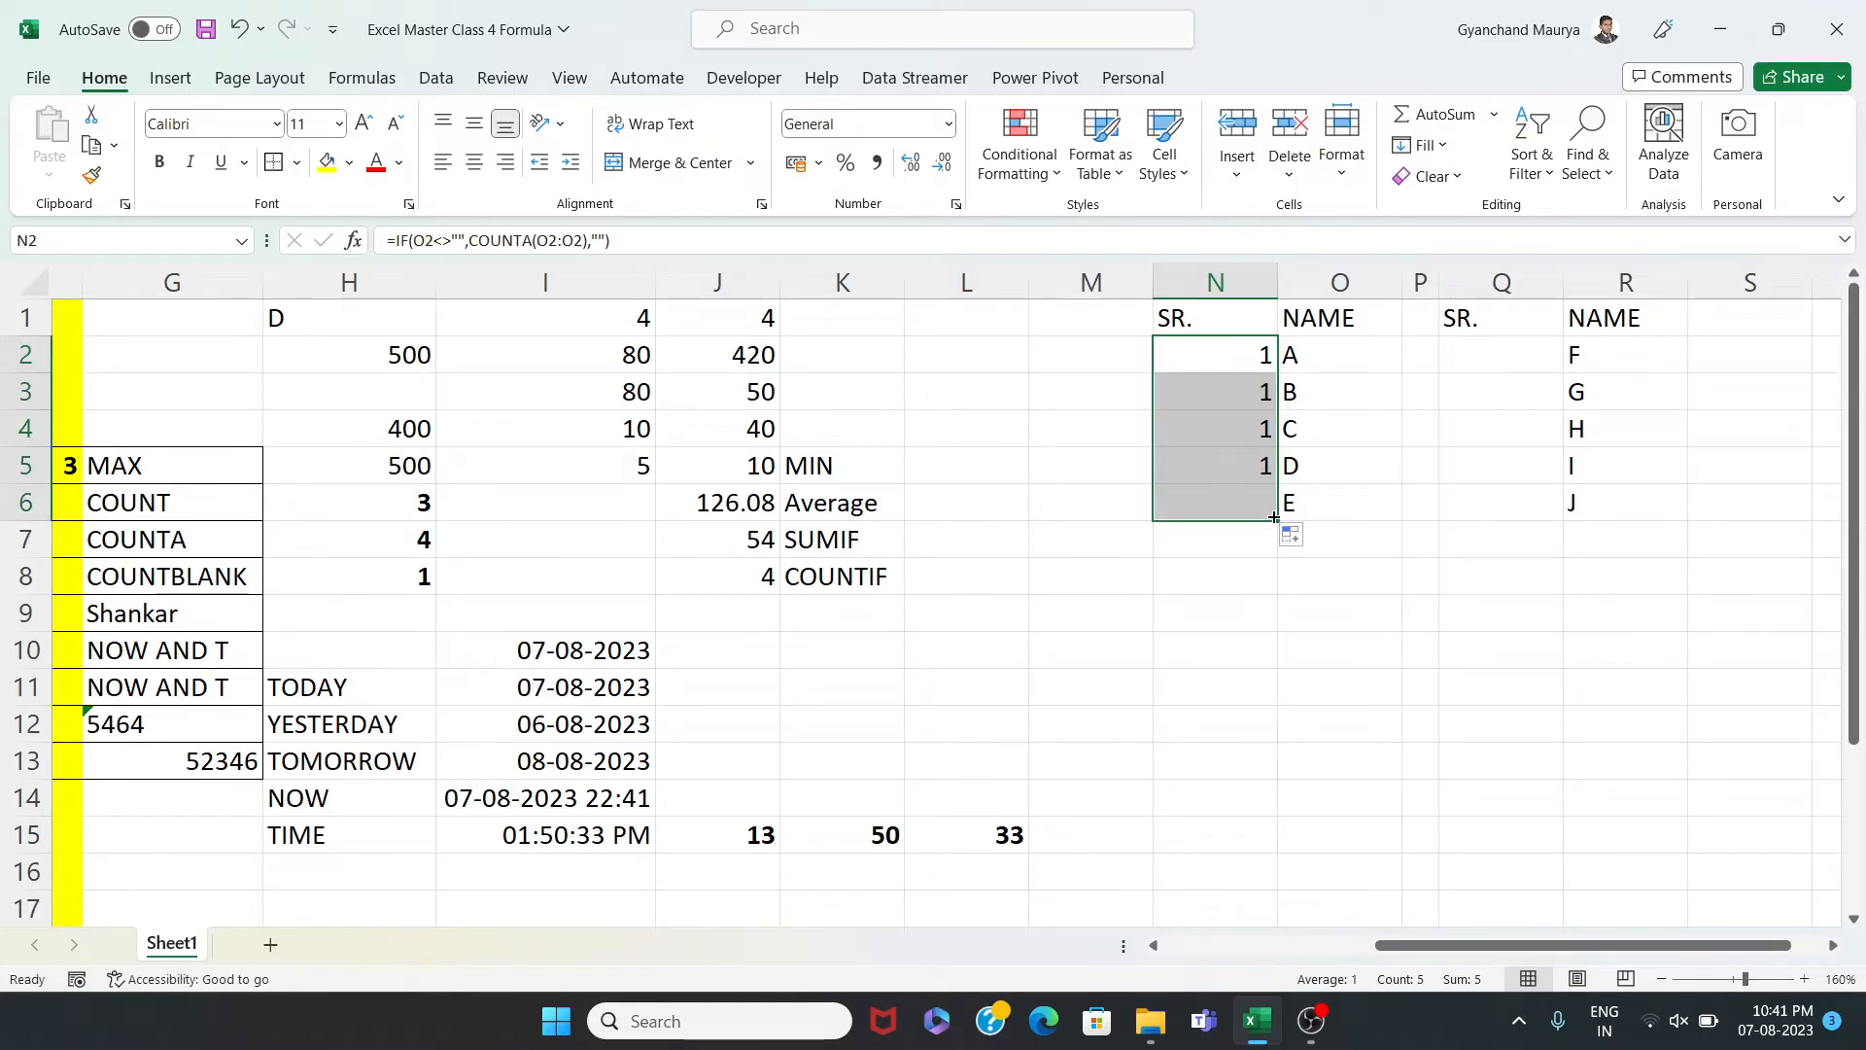
Anchor the start of the COUNTA range in N2 as $O$2:O2 and fill the corrected formula down to N12
click(1243, 361)
key(F2)
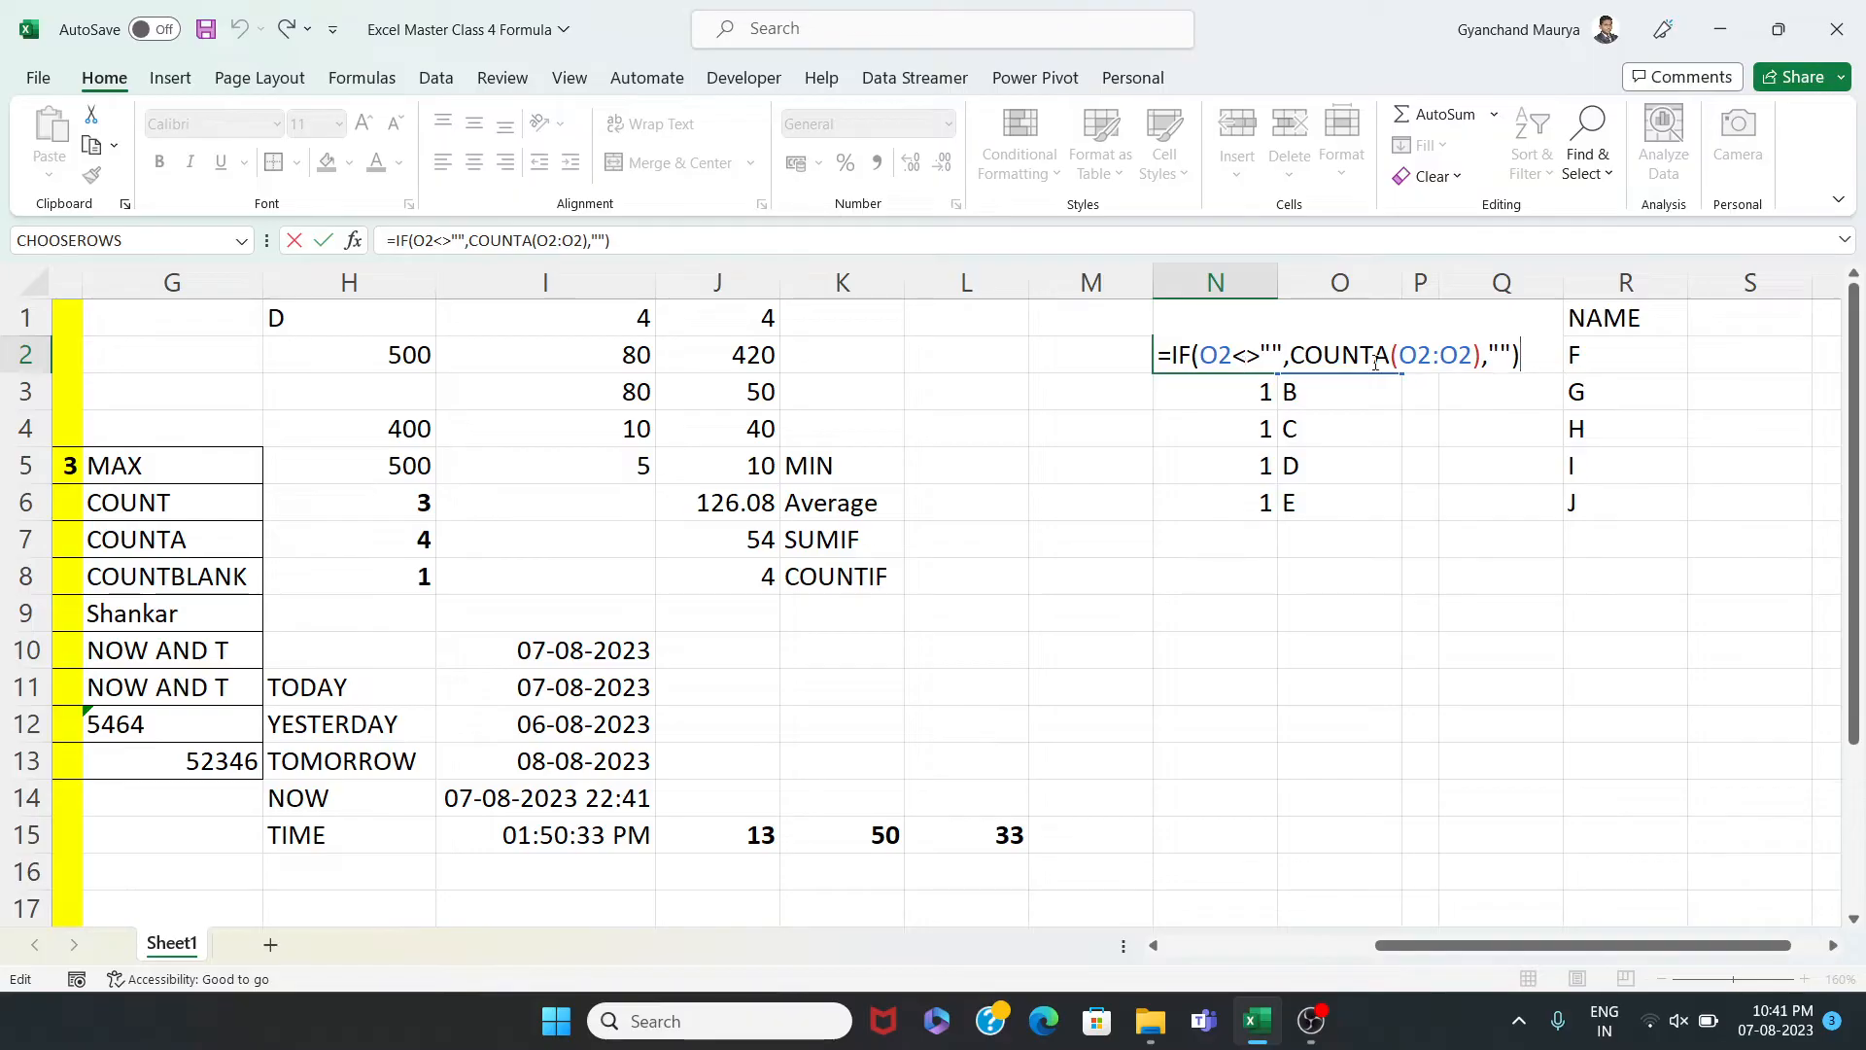
click(1420, 355)
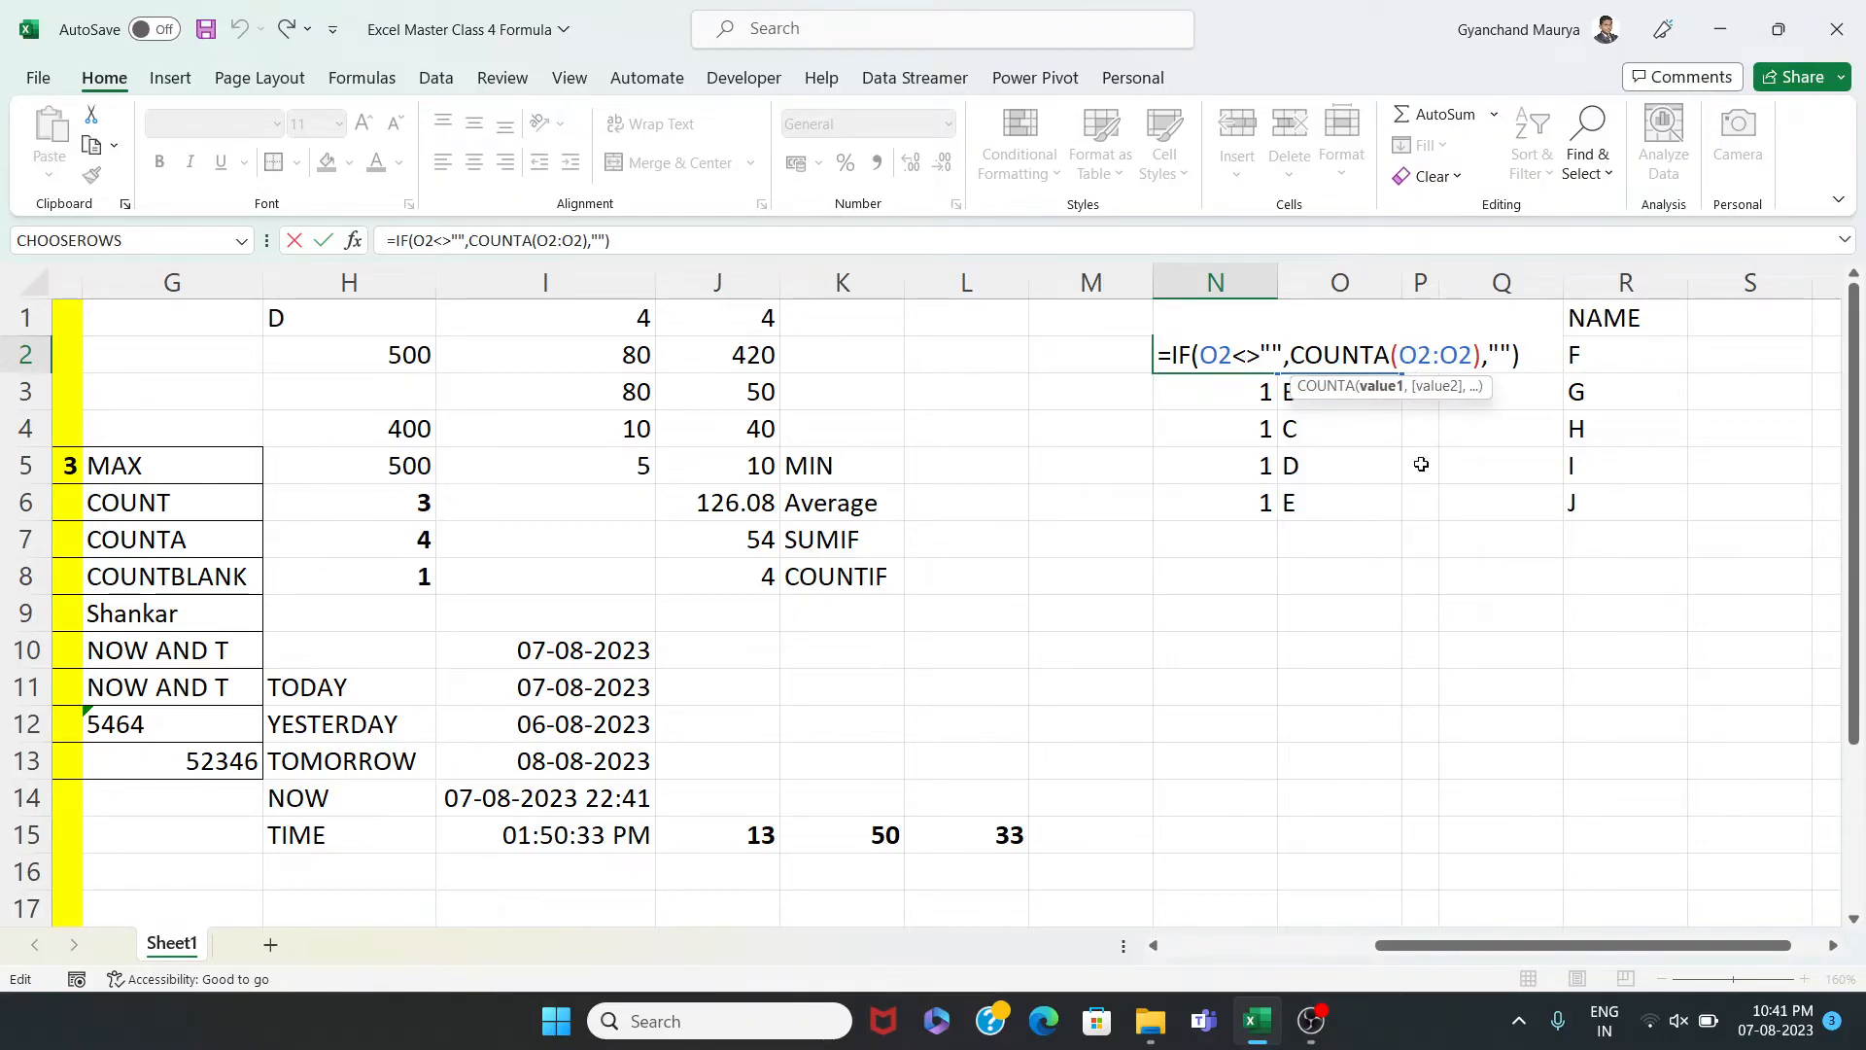
key(F4)
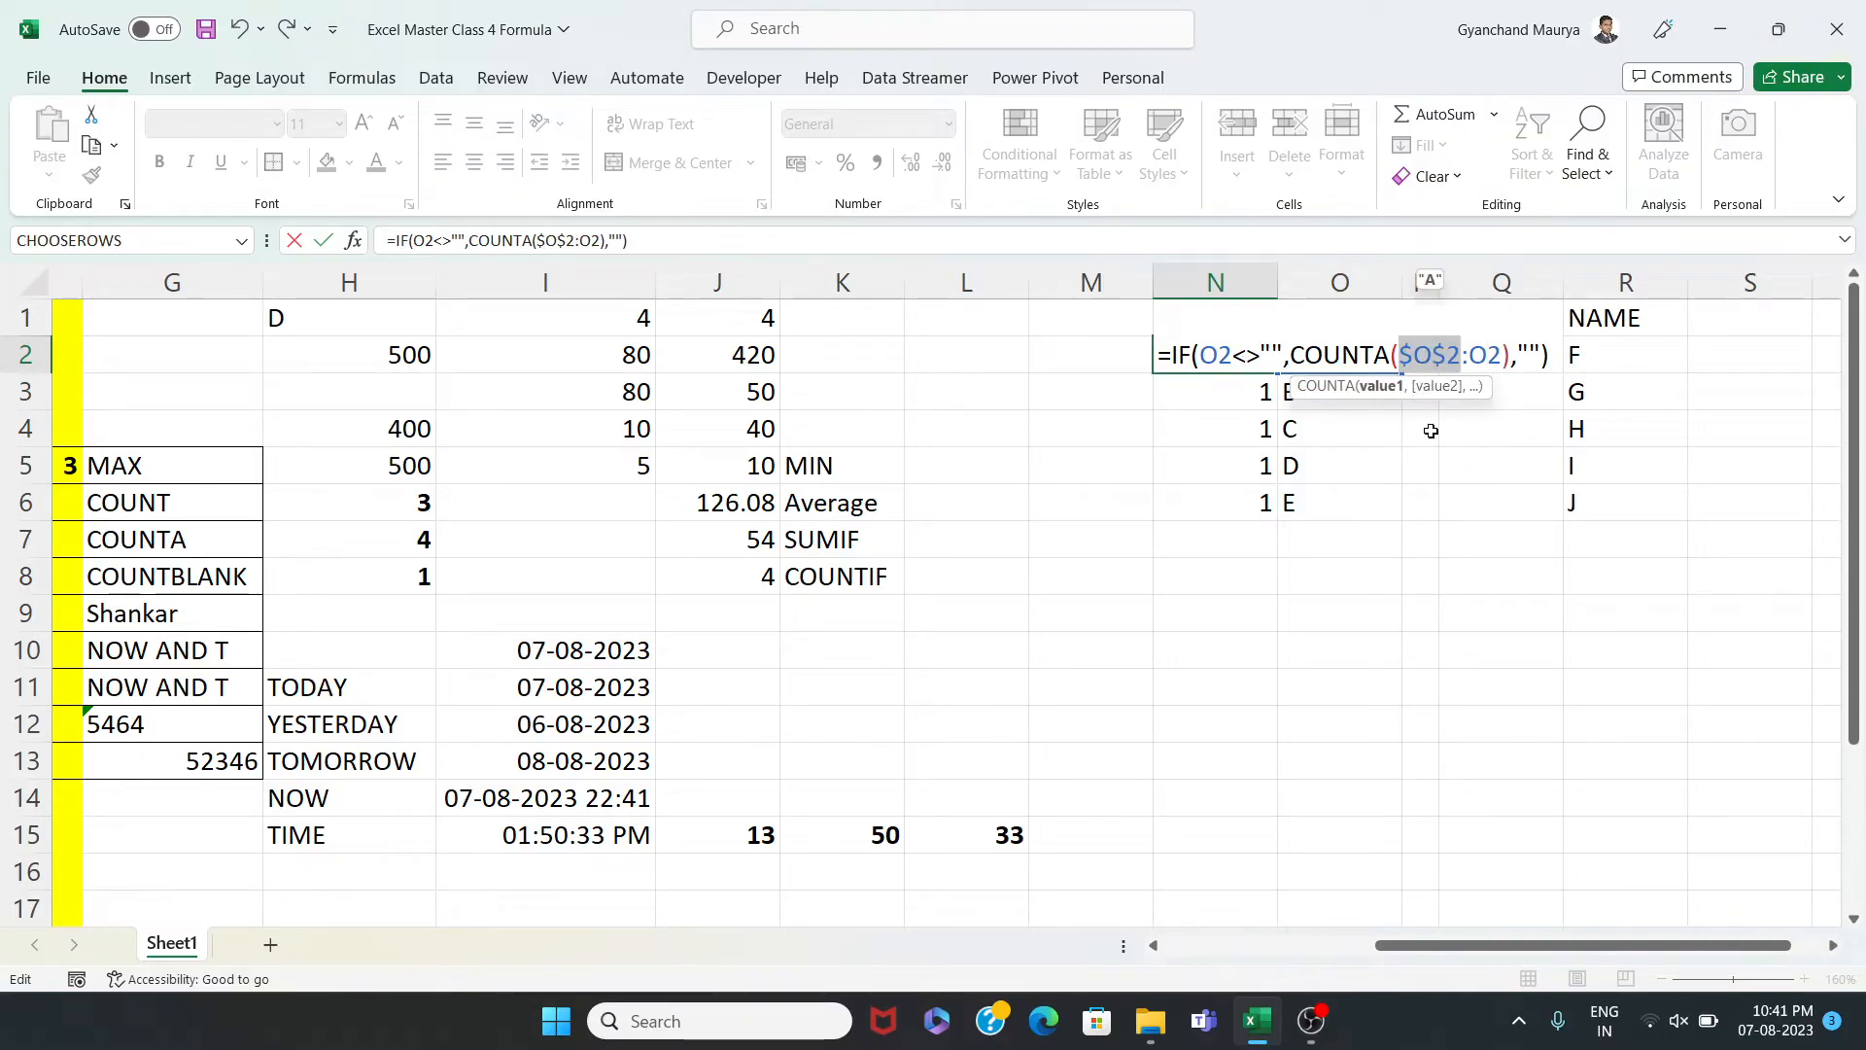
click(1406, 356)
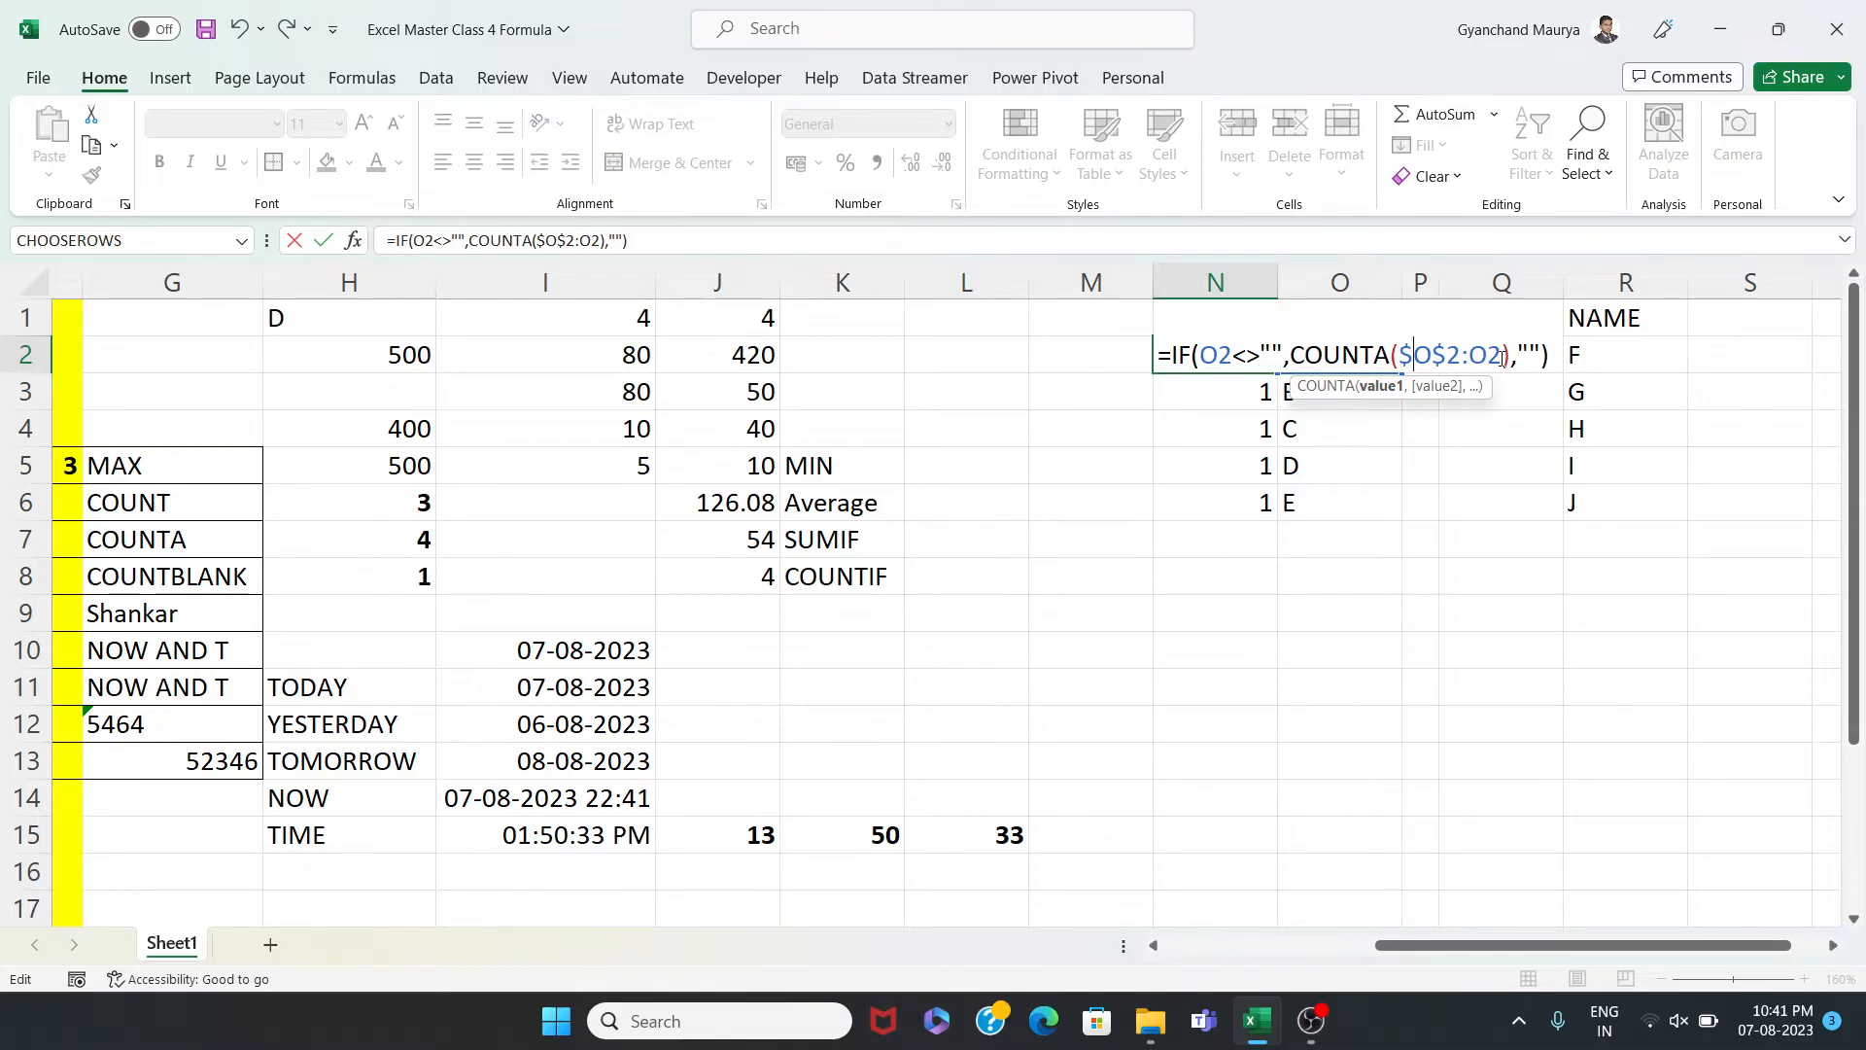
key(Return)
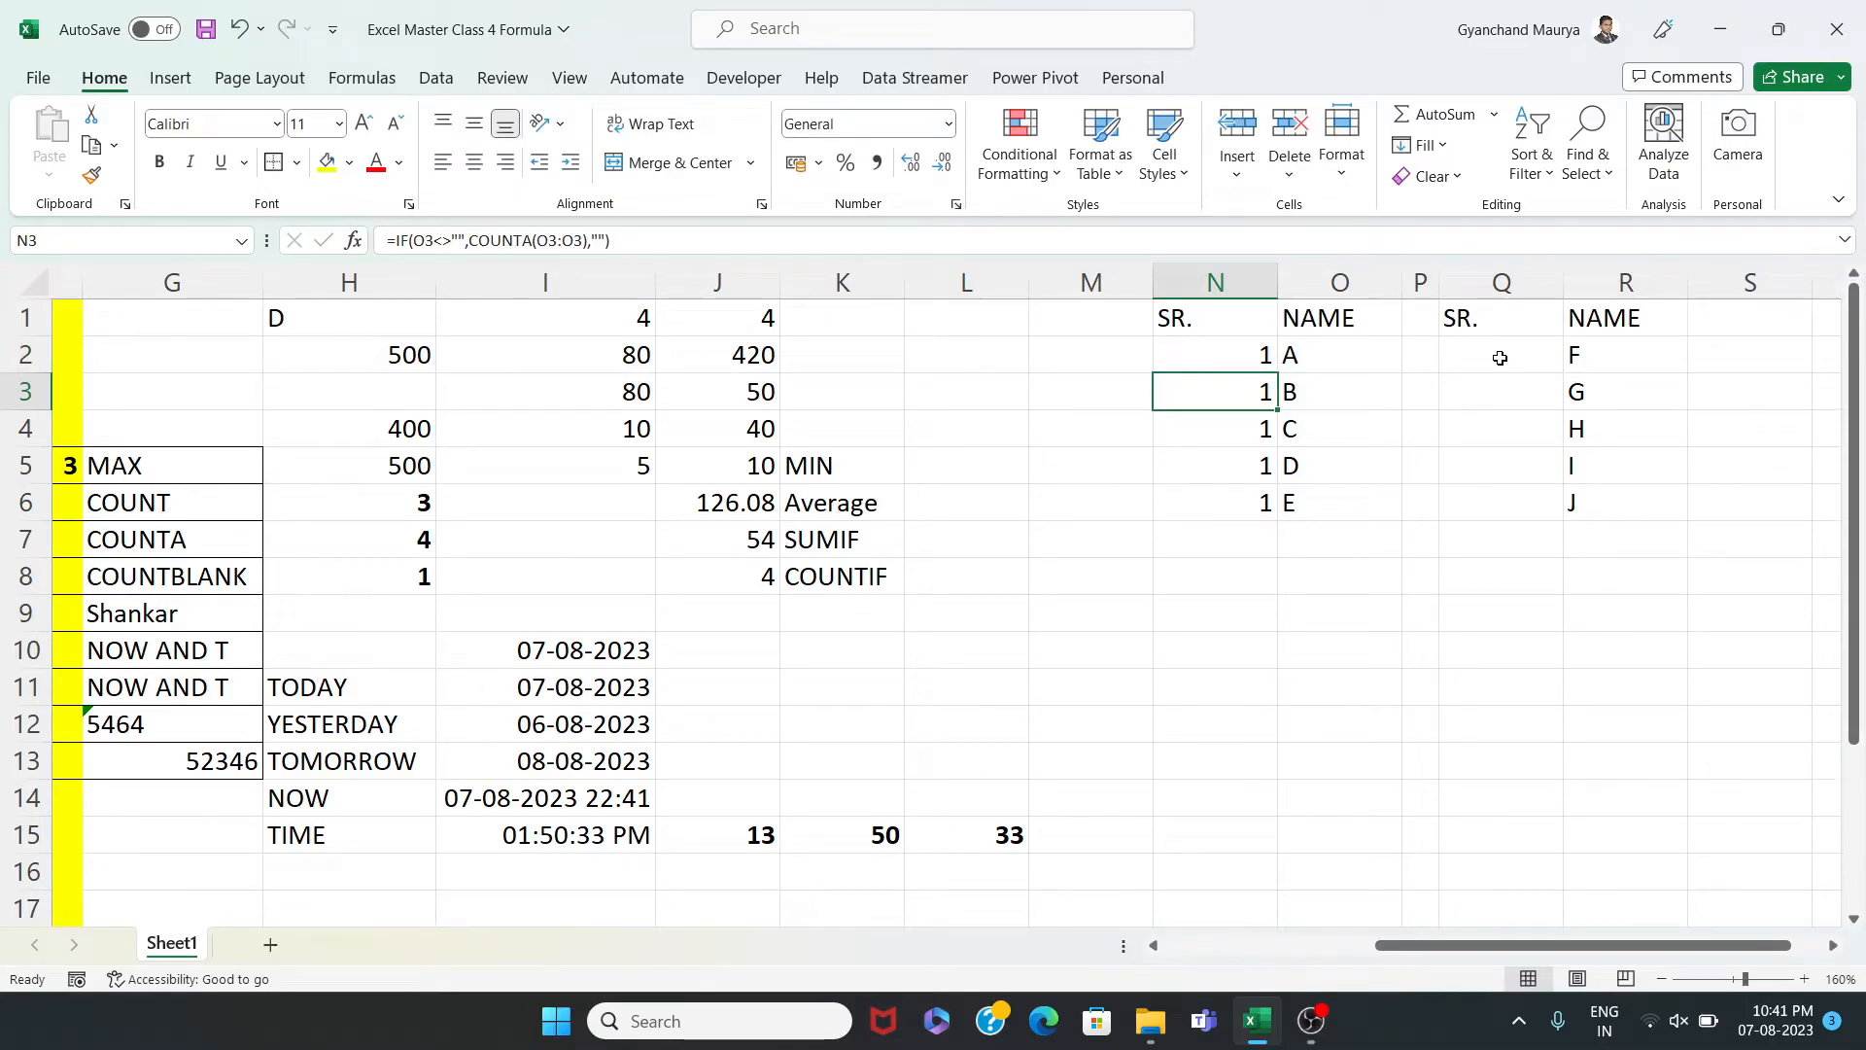
click(1259, 355)
drag(1278, 374, 1272, 732)
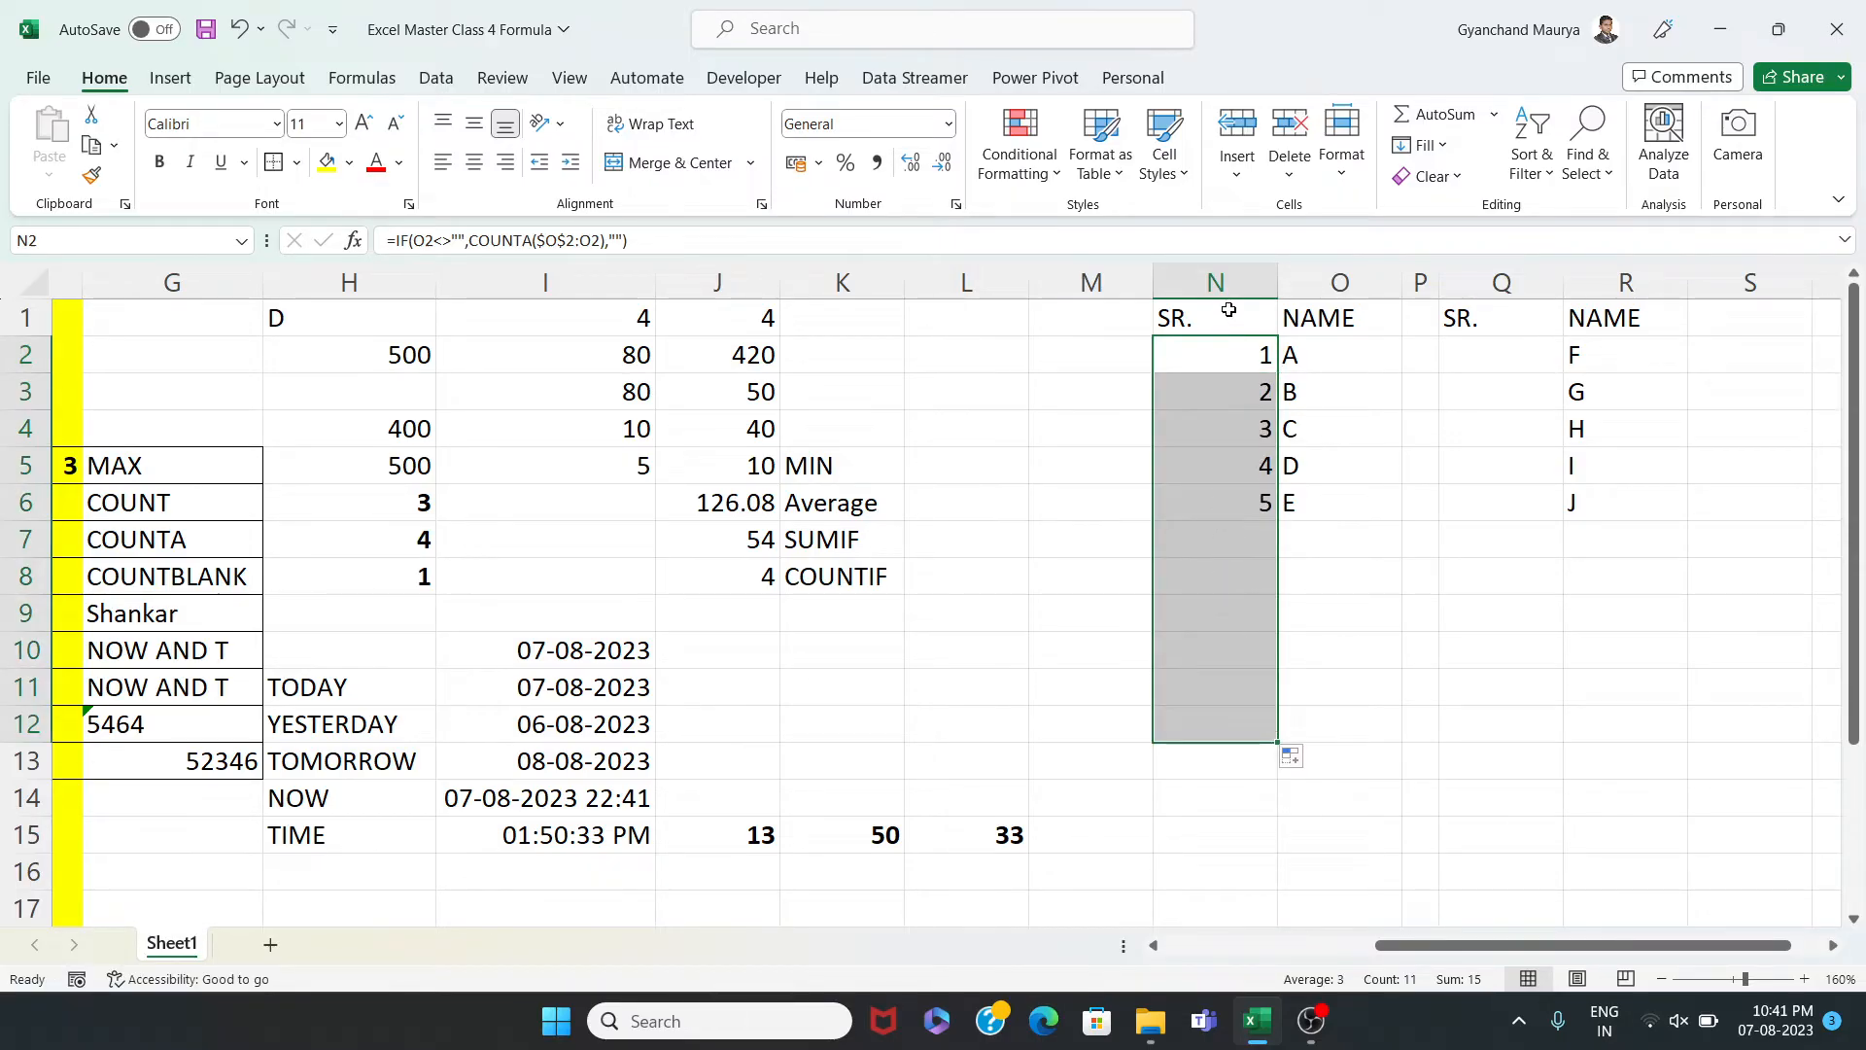
Add the name F in O7, directly below the last name of the first list
drag(1253, 359, 1235, 502)
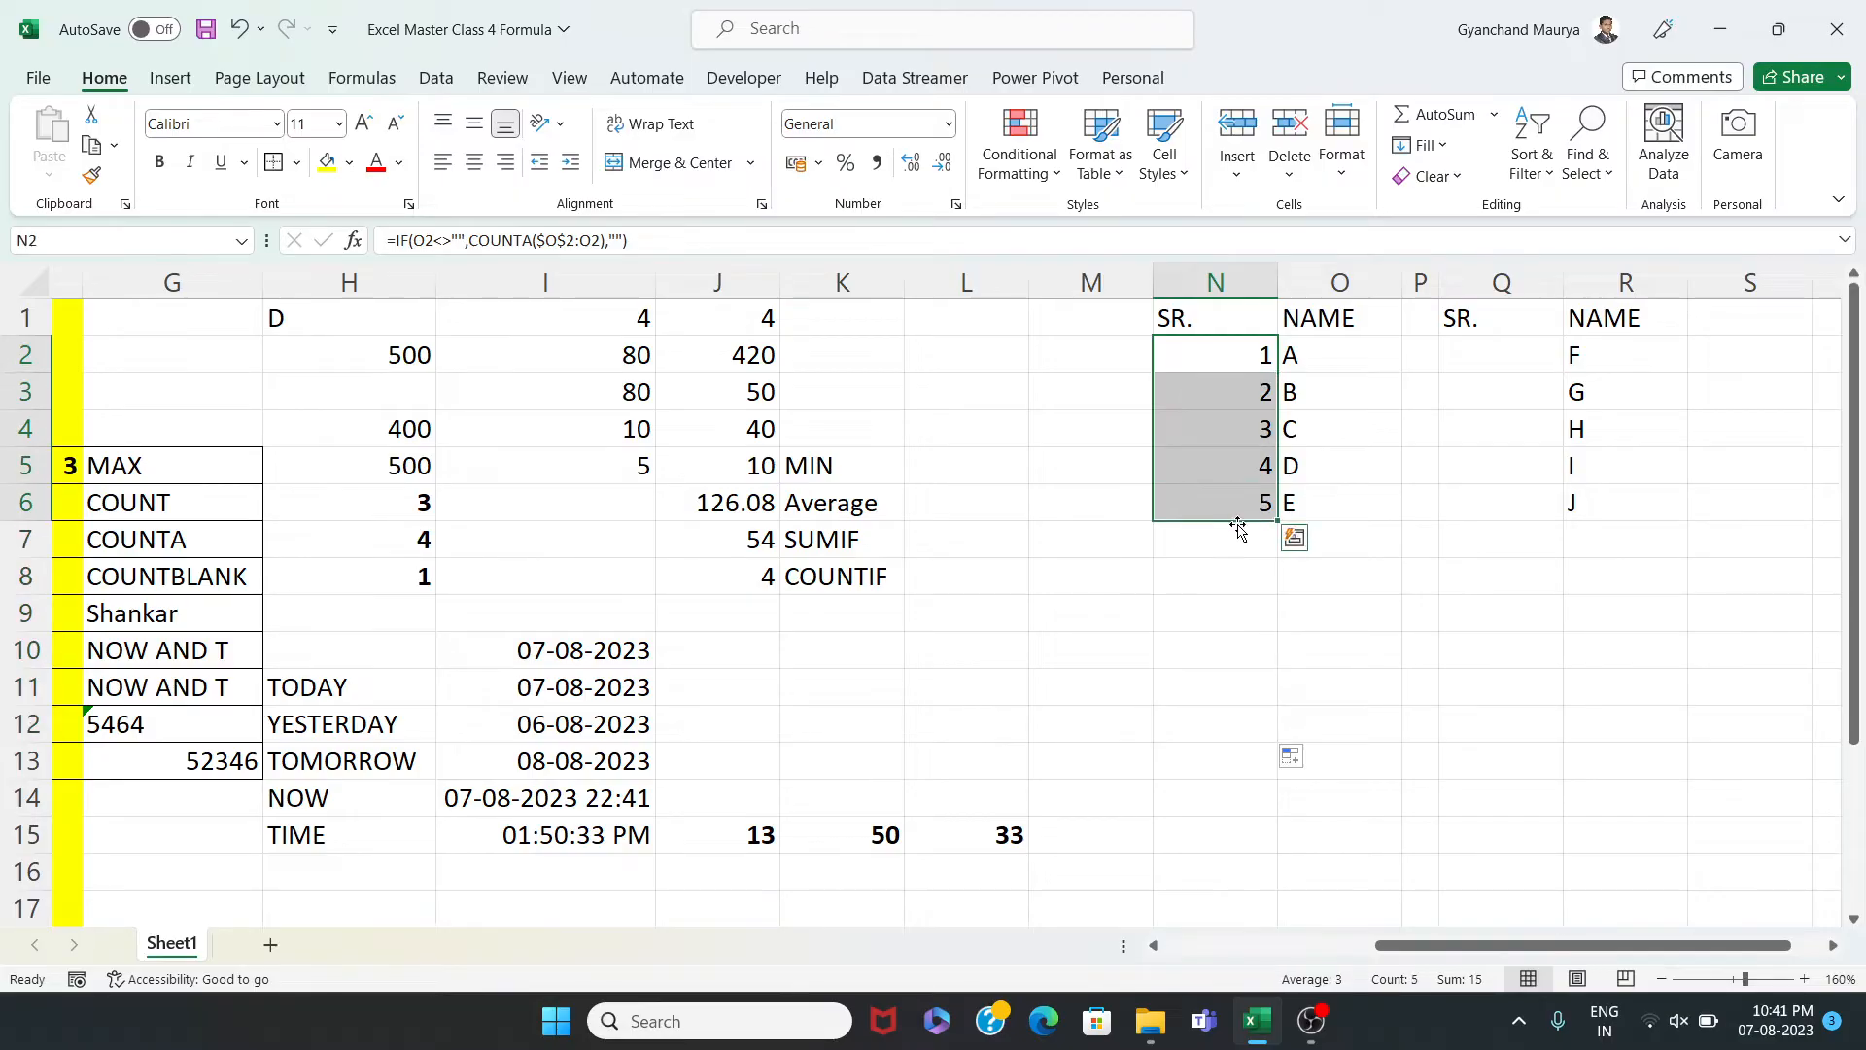
click(1237, 537)
click(1309, 542)
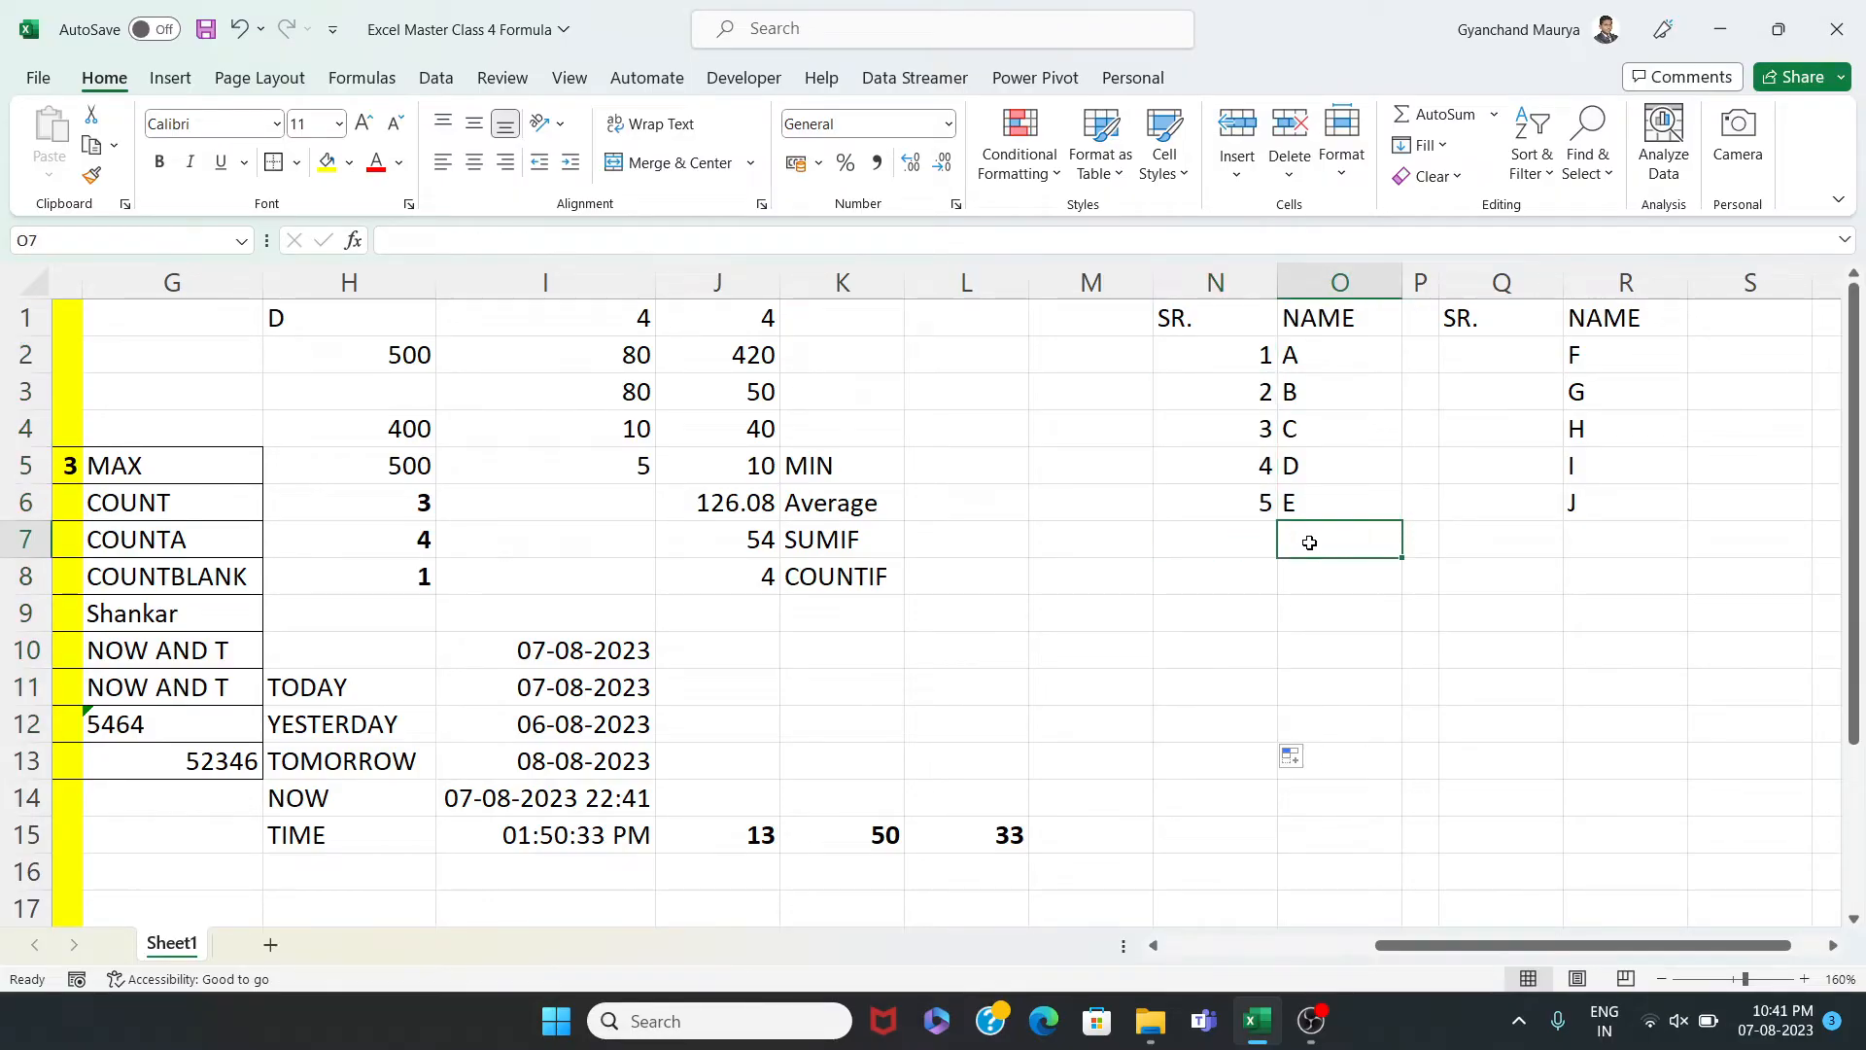
text(F)
key(Return)
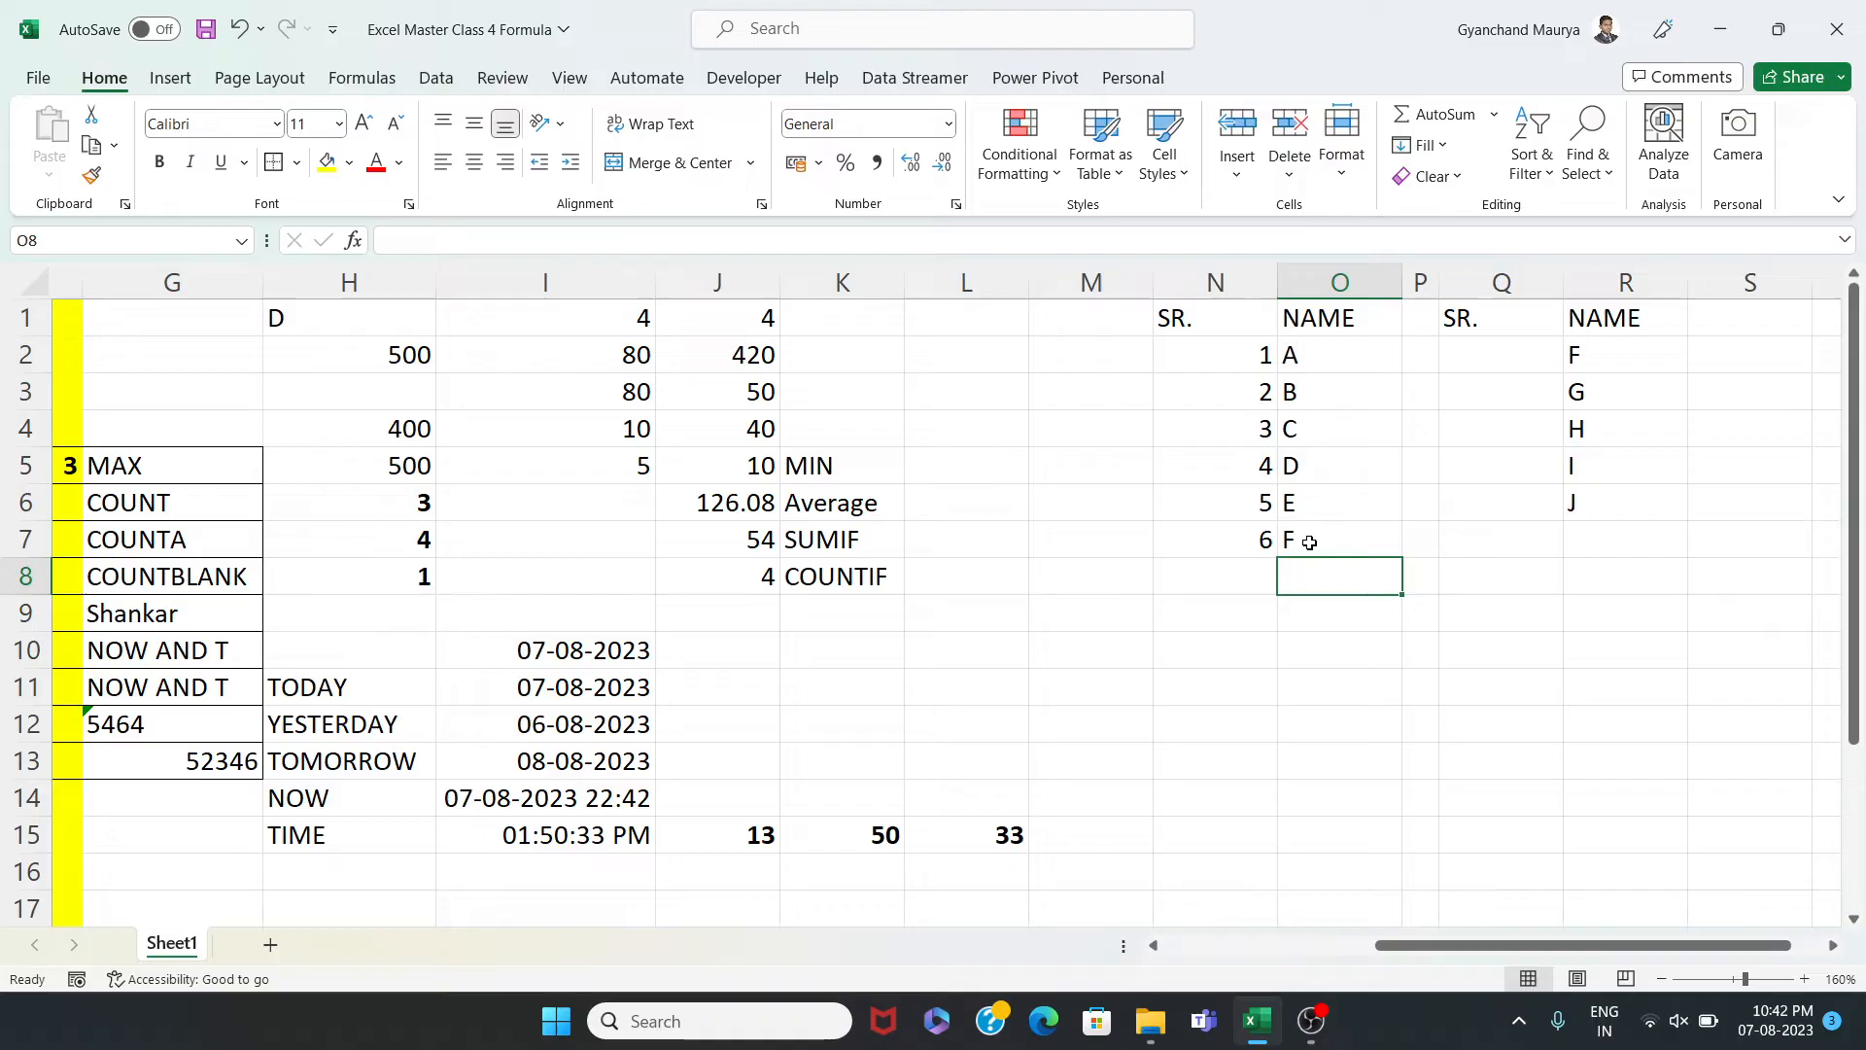
click(1310, 542)
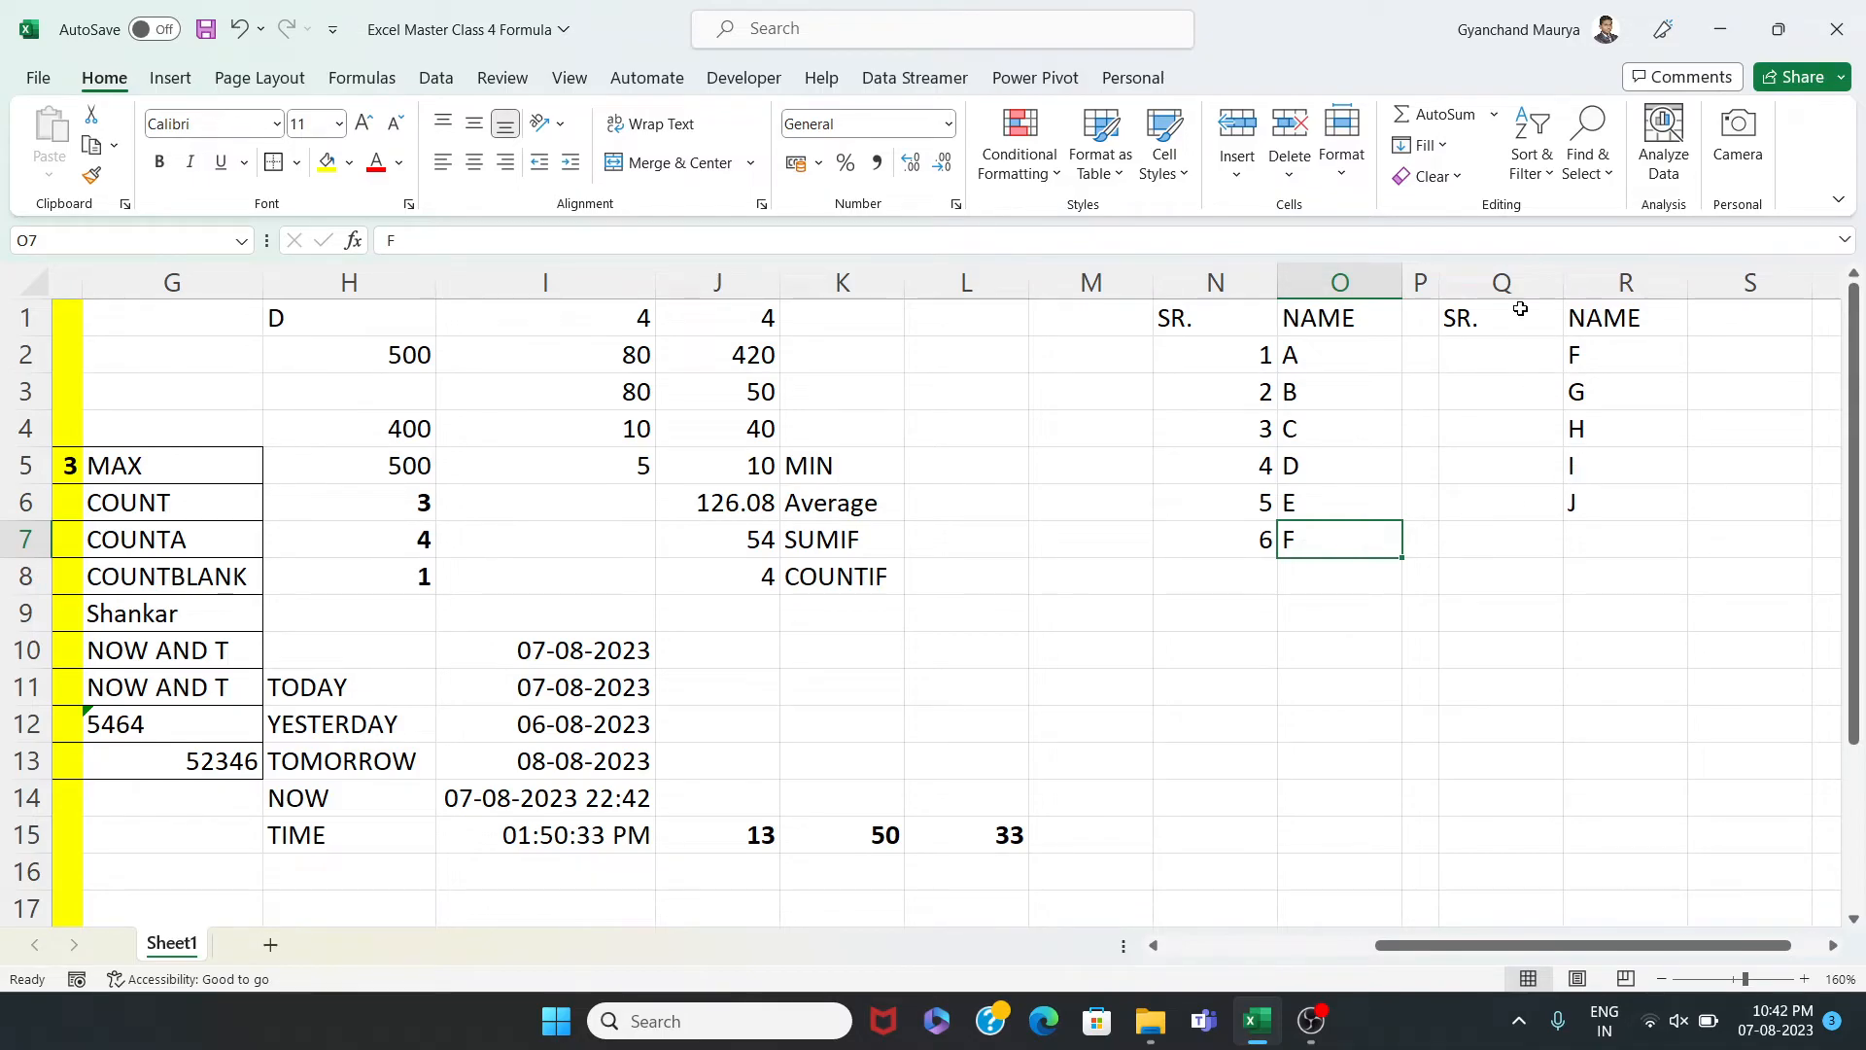
Make the SR. and NAME headers of both lists in N1:R1 bold
click(1514, 362)
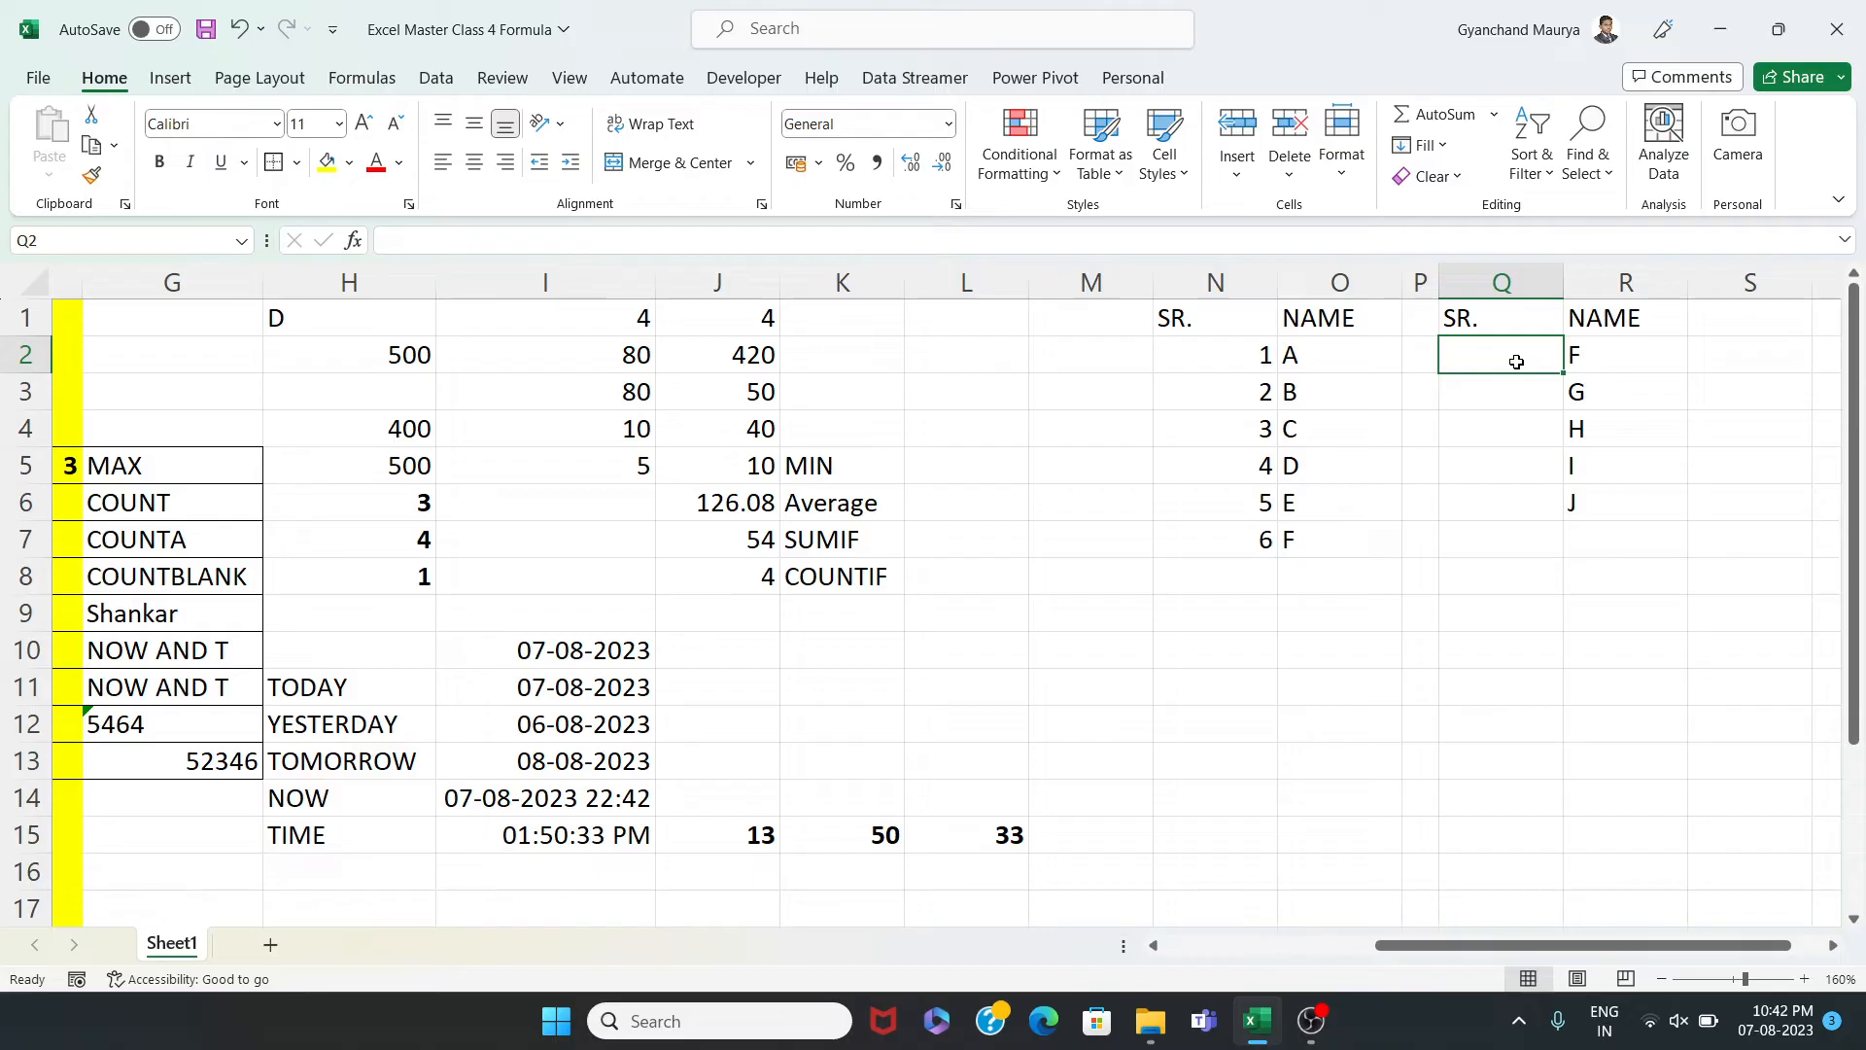
drag(1603, 312, 1226, 326)
key(ctrl+b)
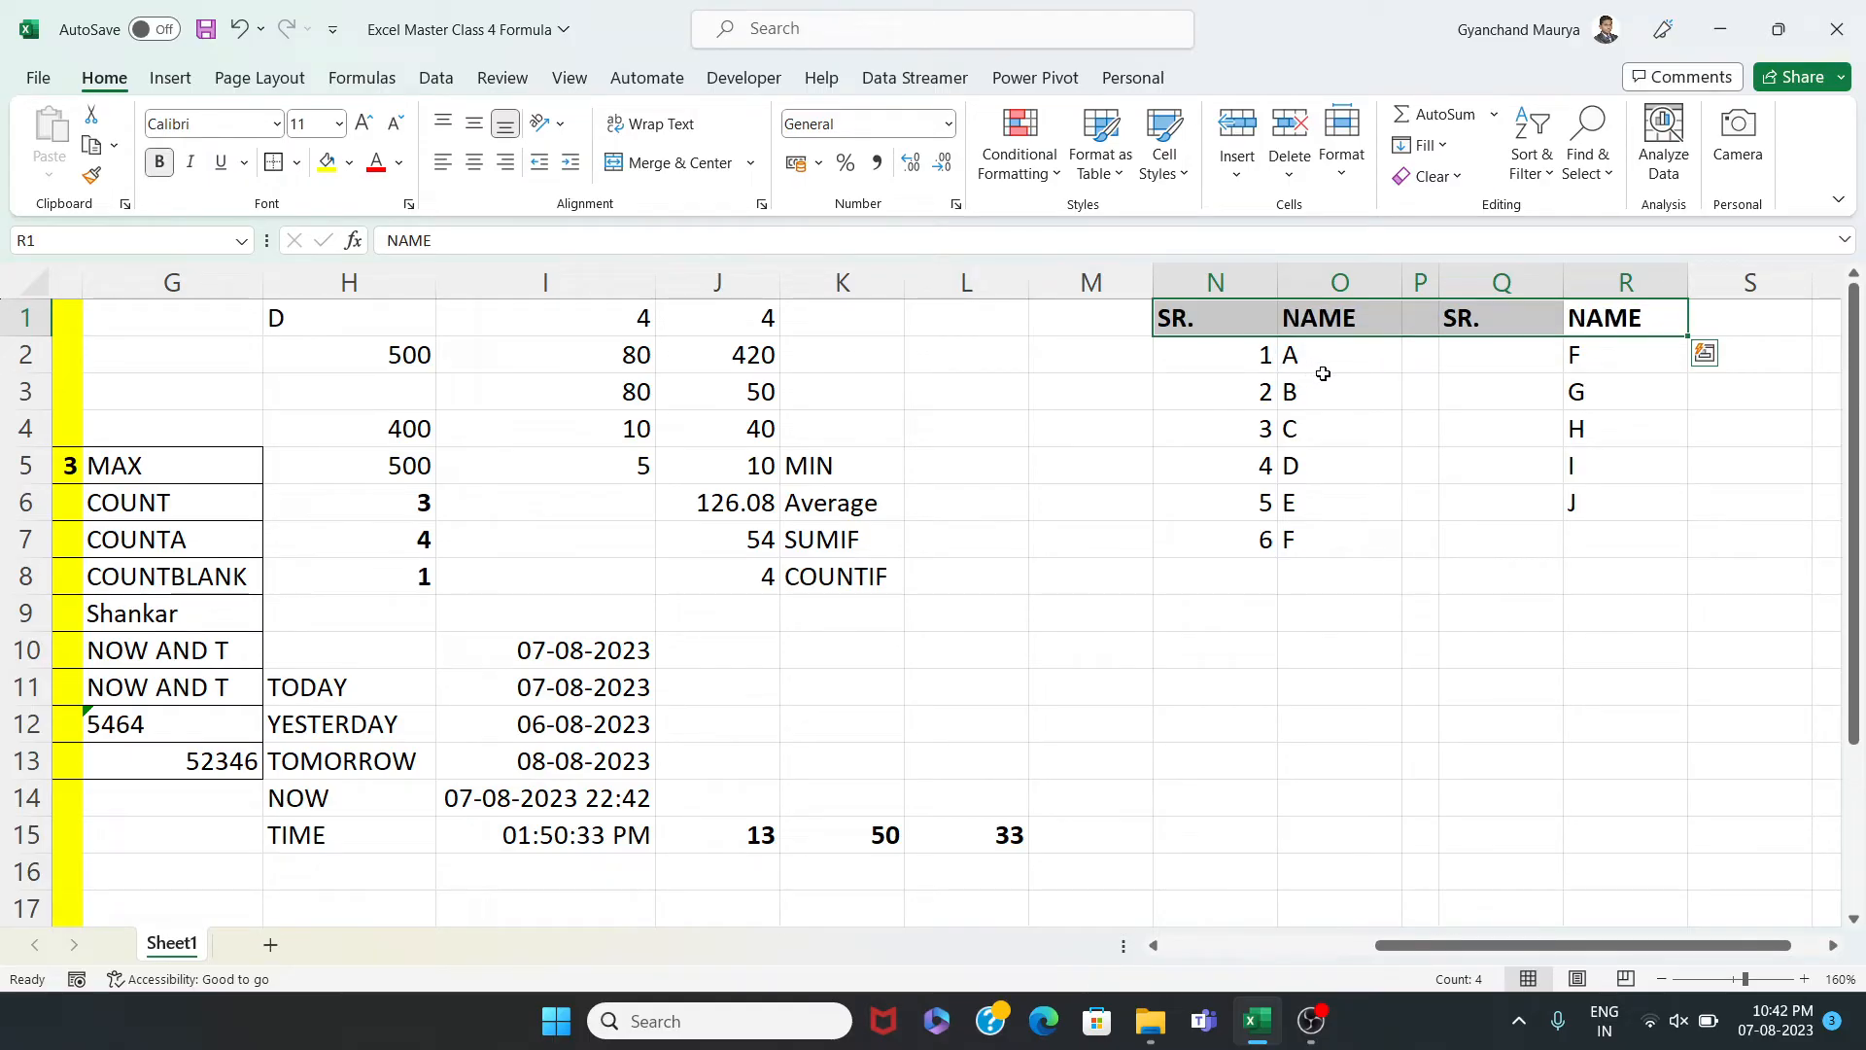
Begin an IF formula in Q2 with the logical test R2<>"" for a non-blank name
click(1490, 367)
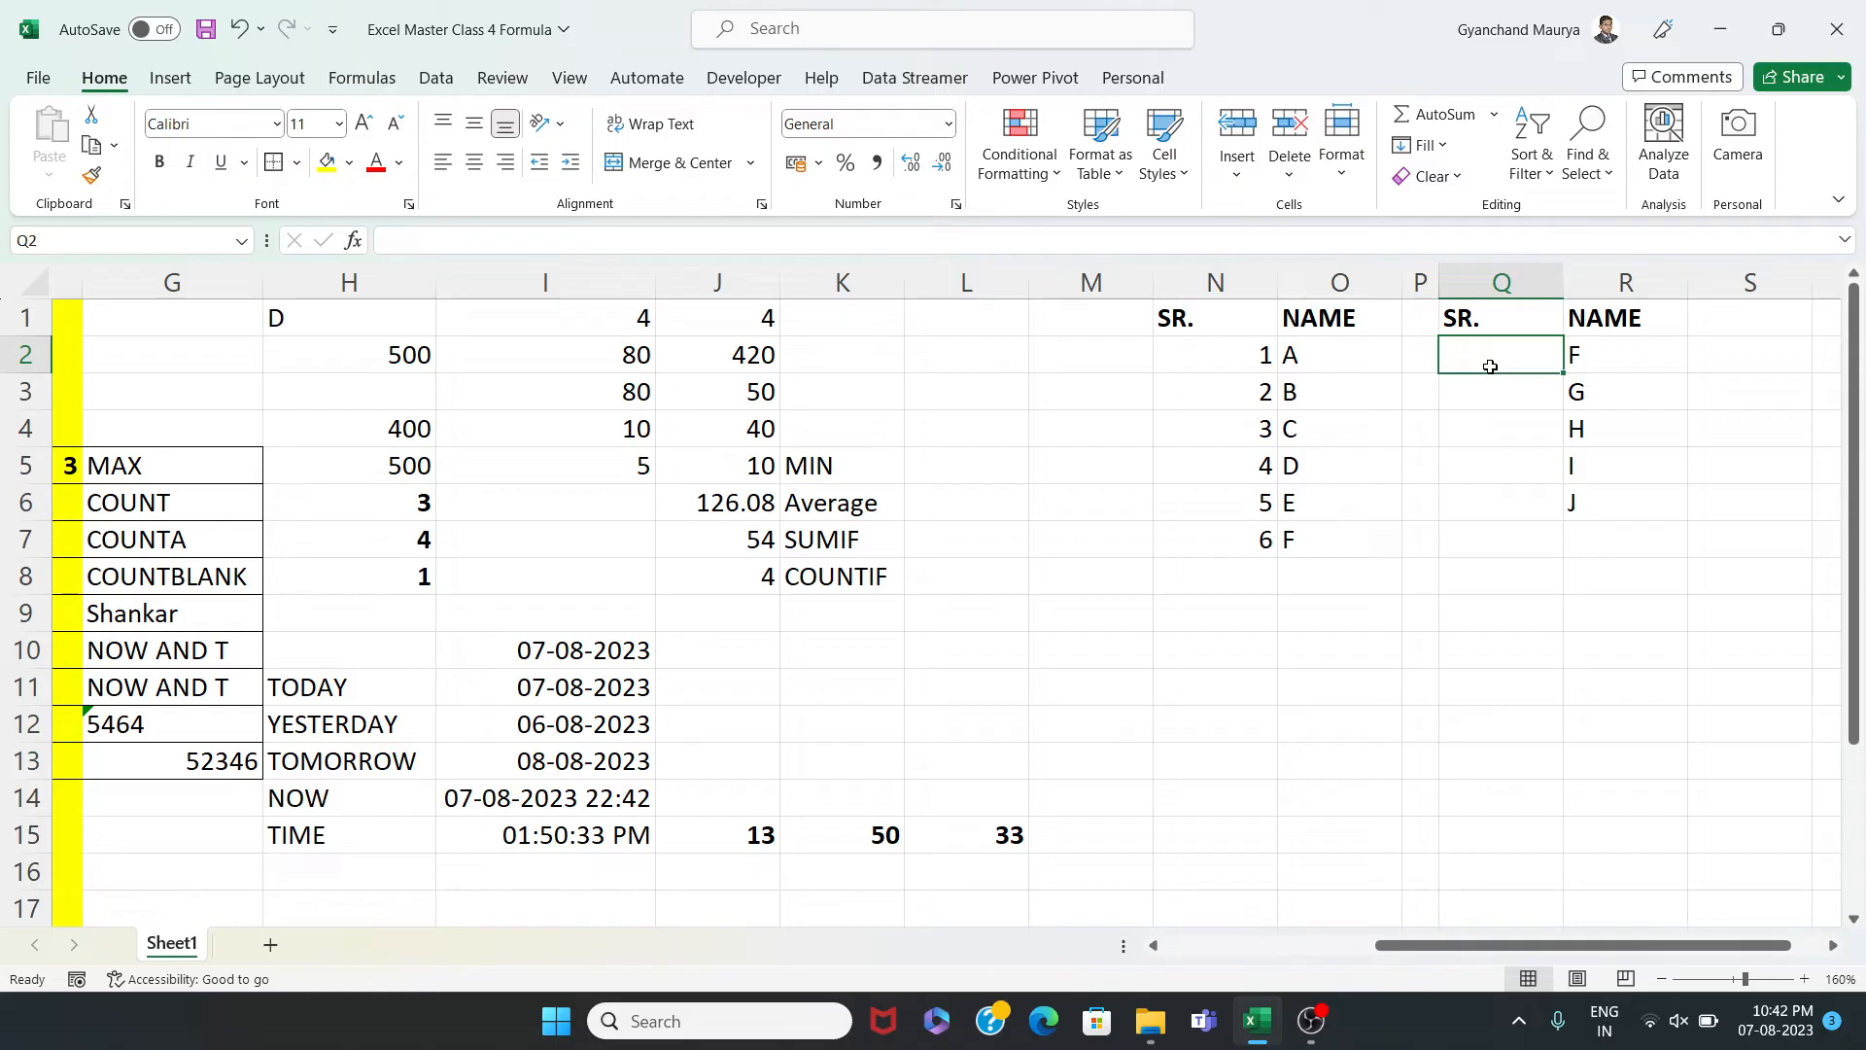
text(=)
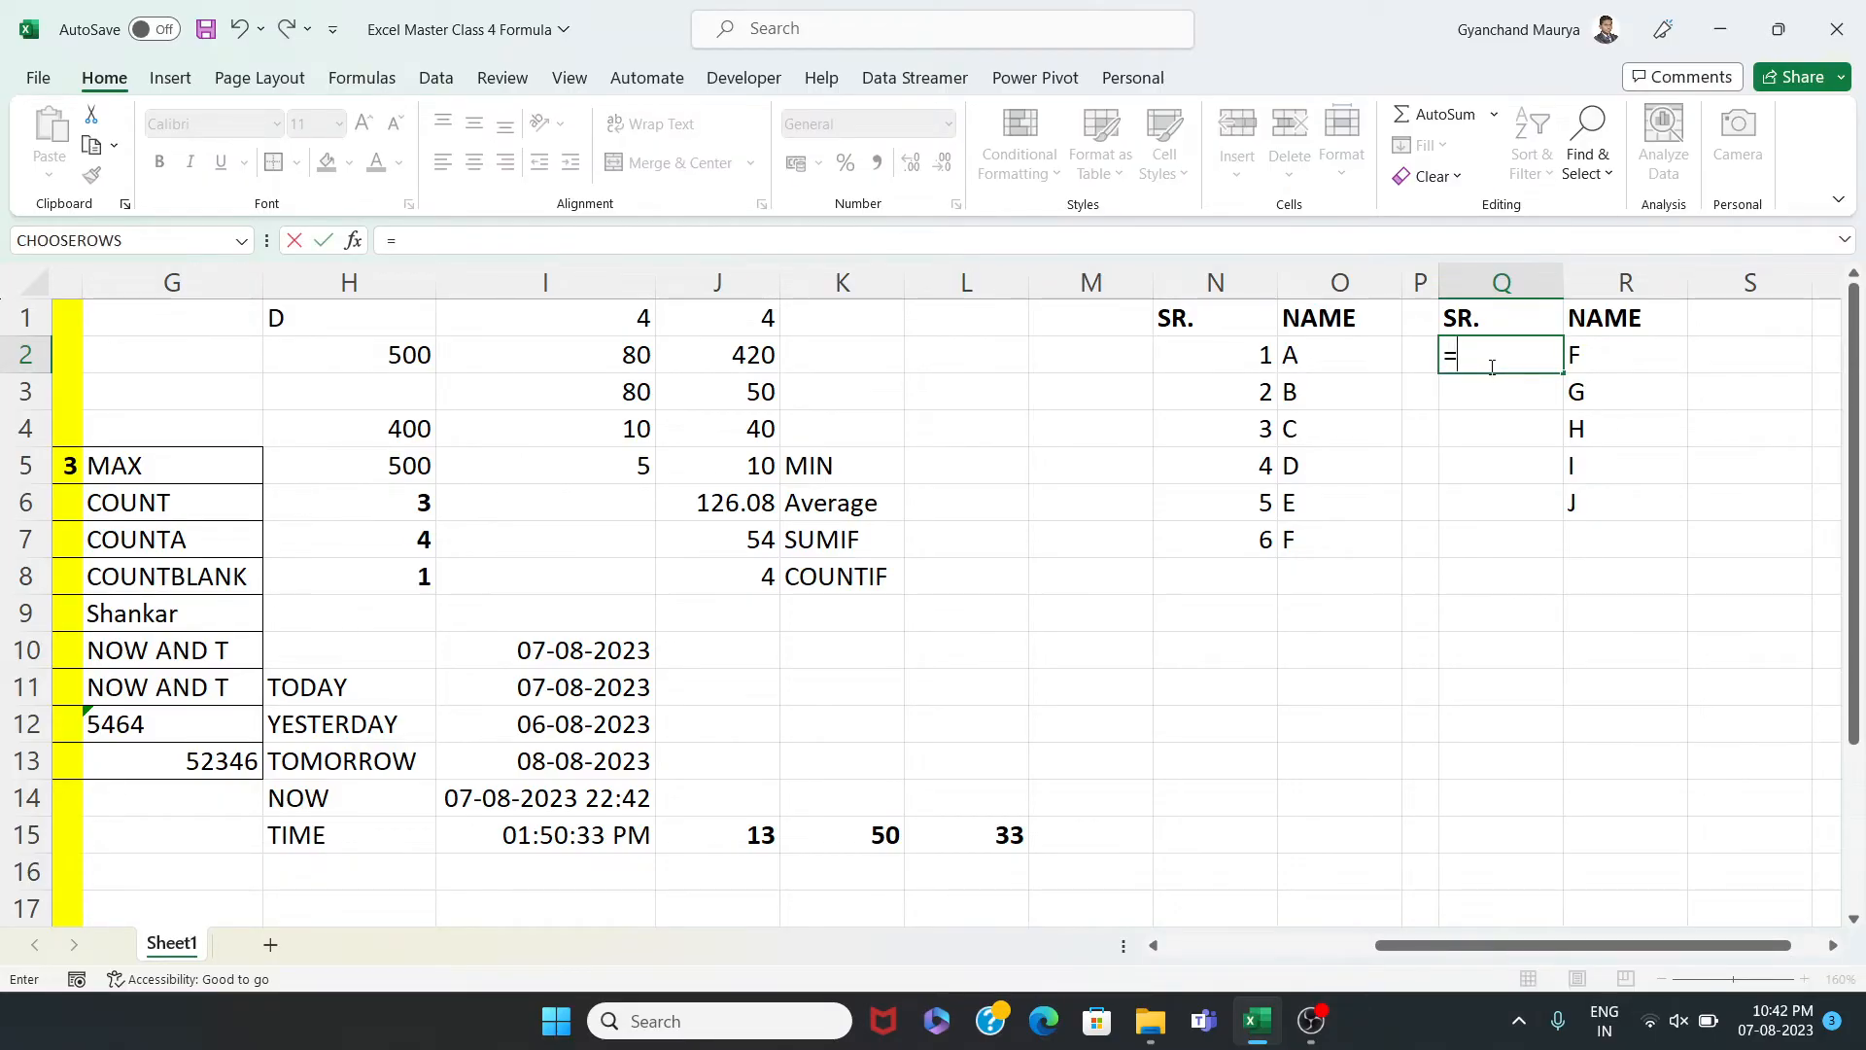
text(IF()
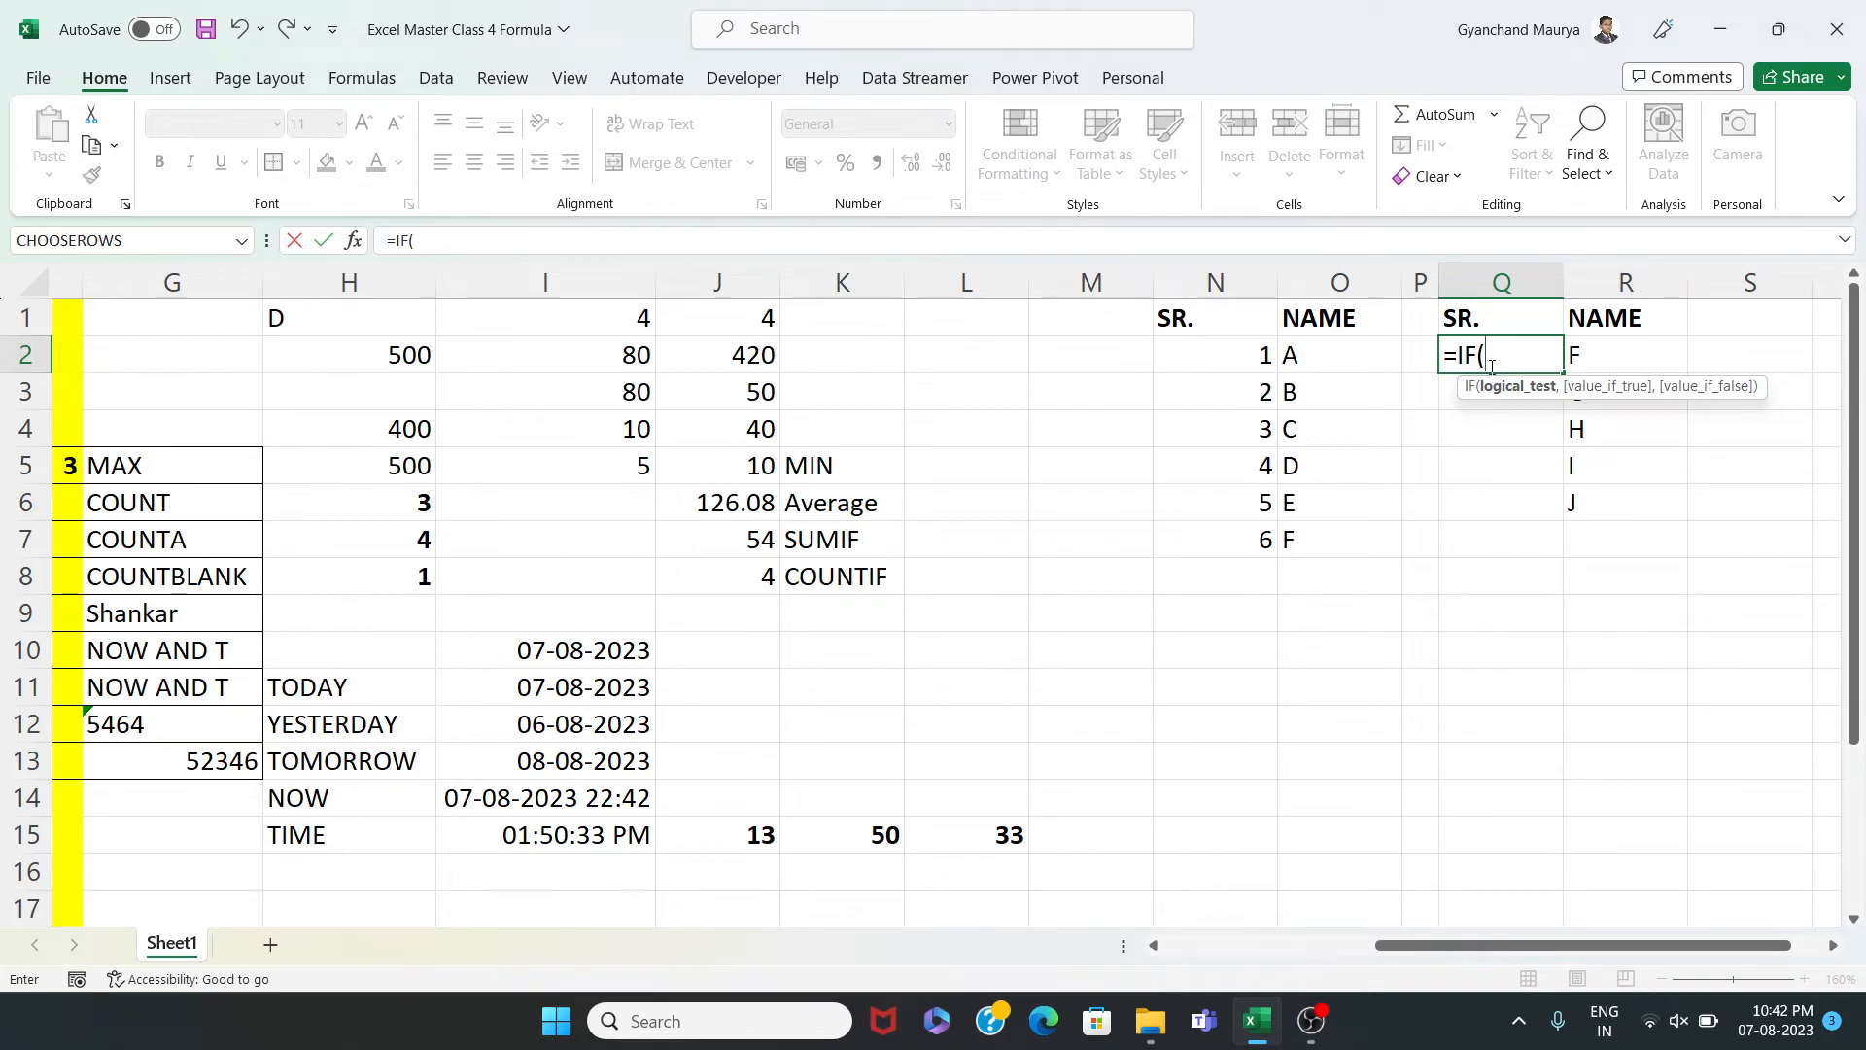
text(R)
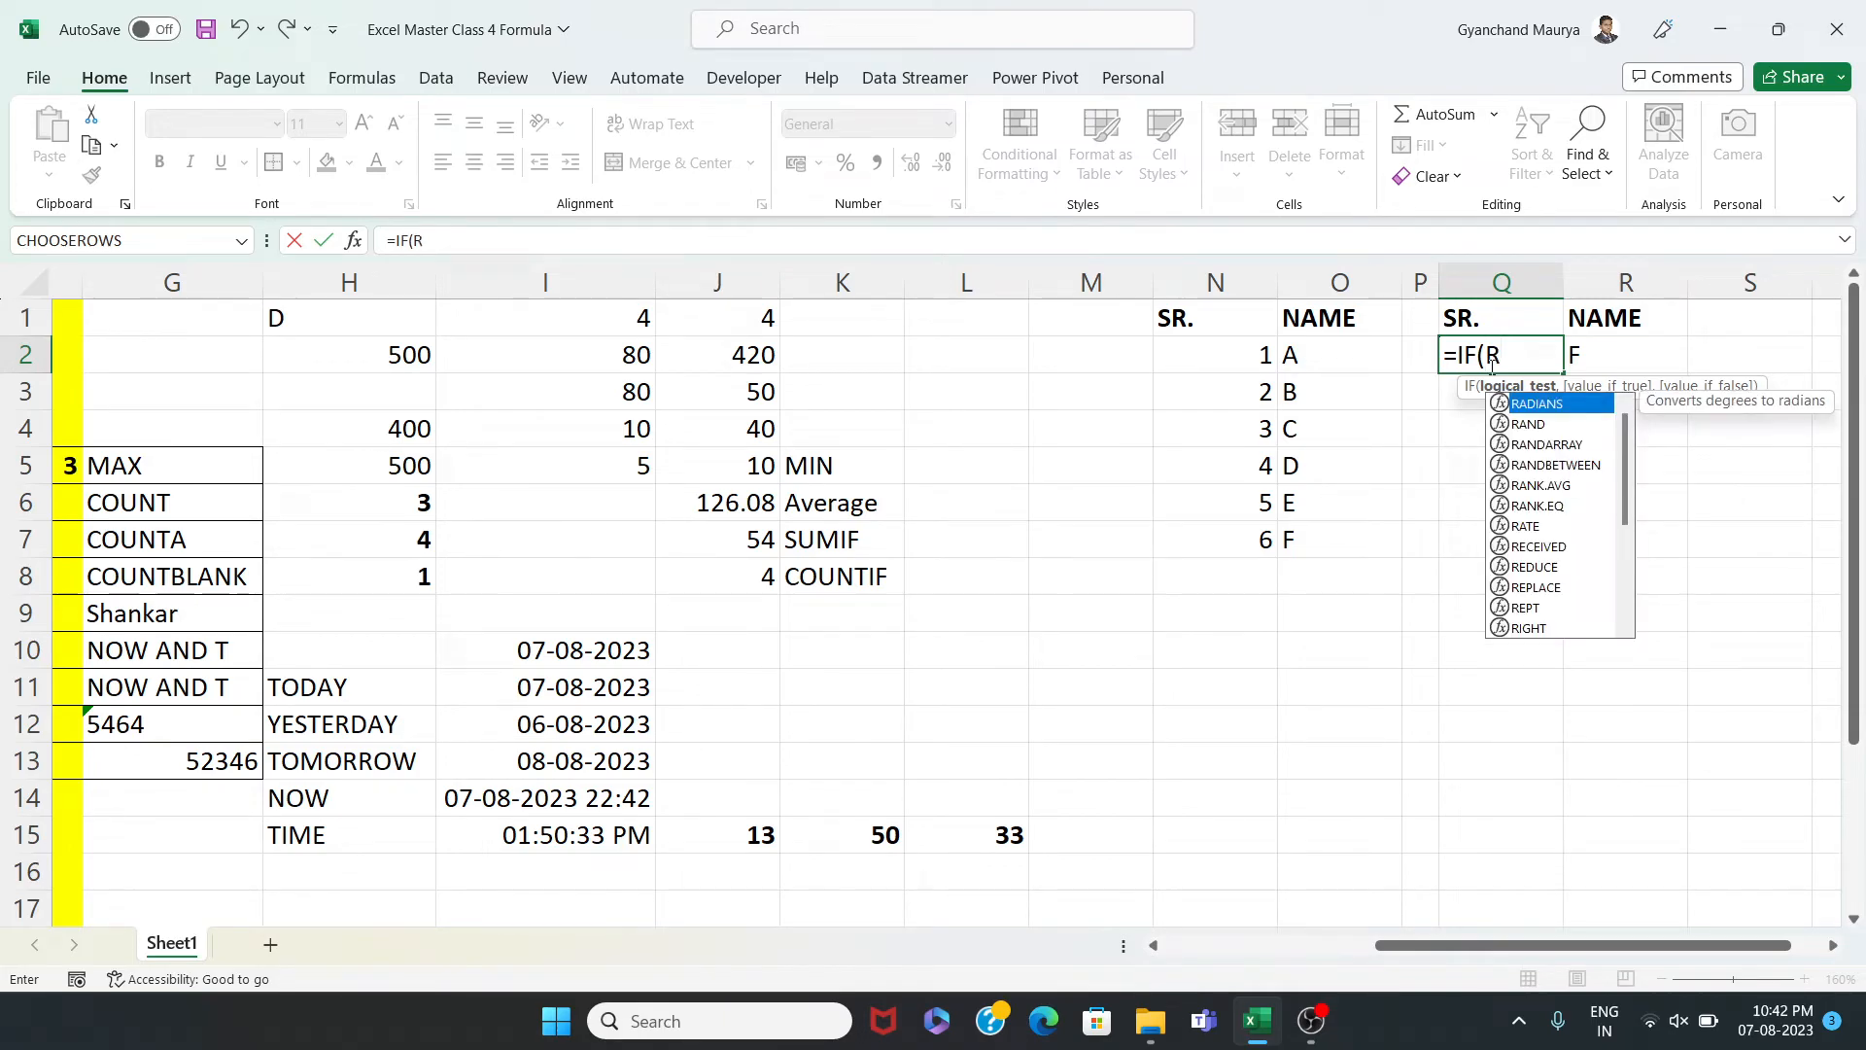
text(2<>")
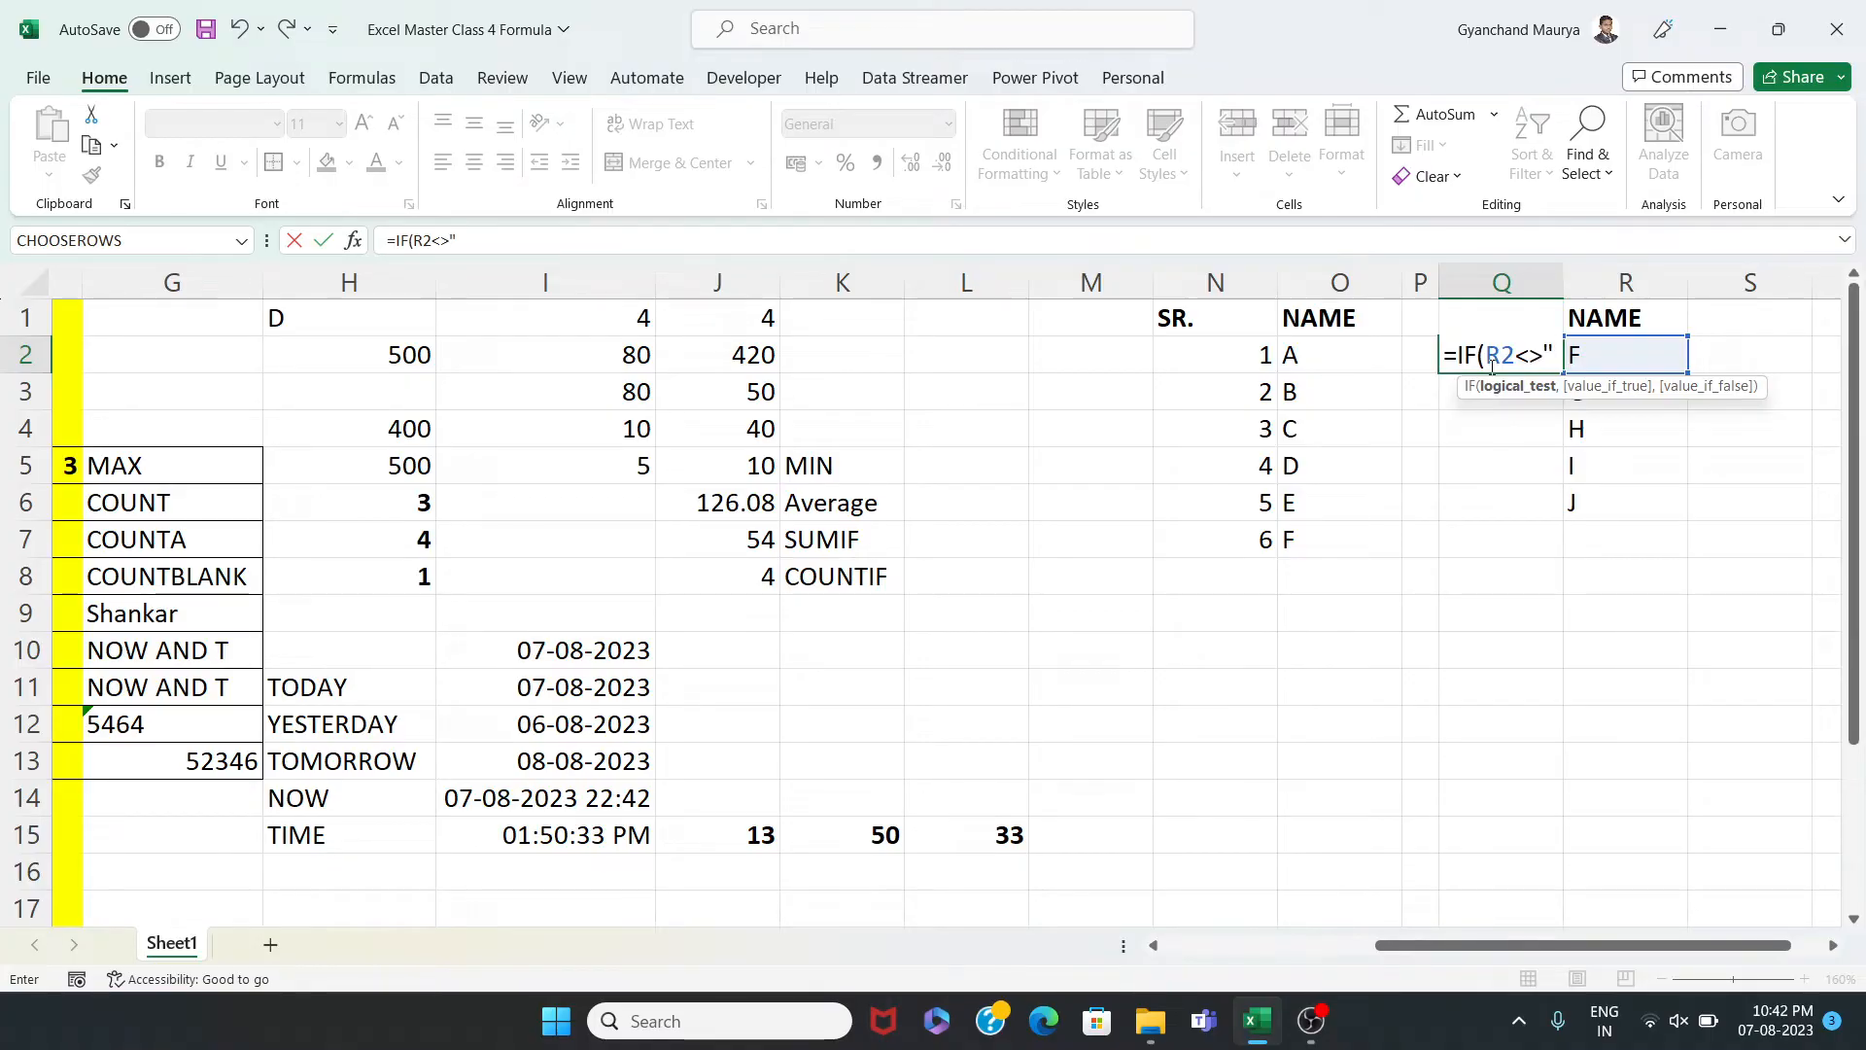
text(",)
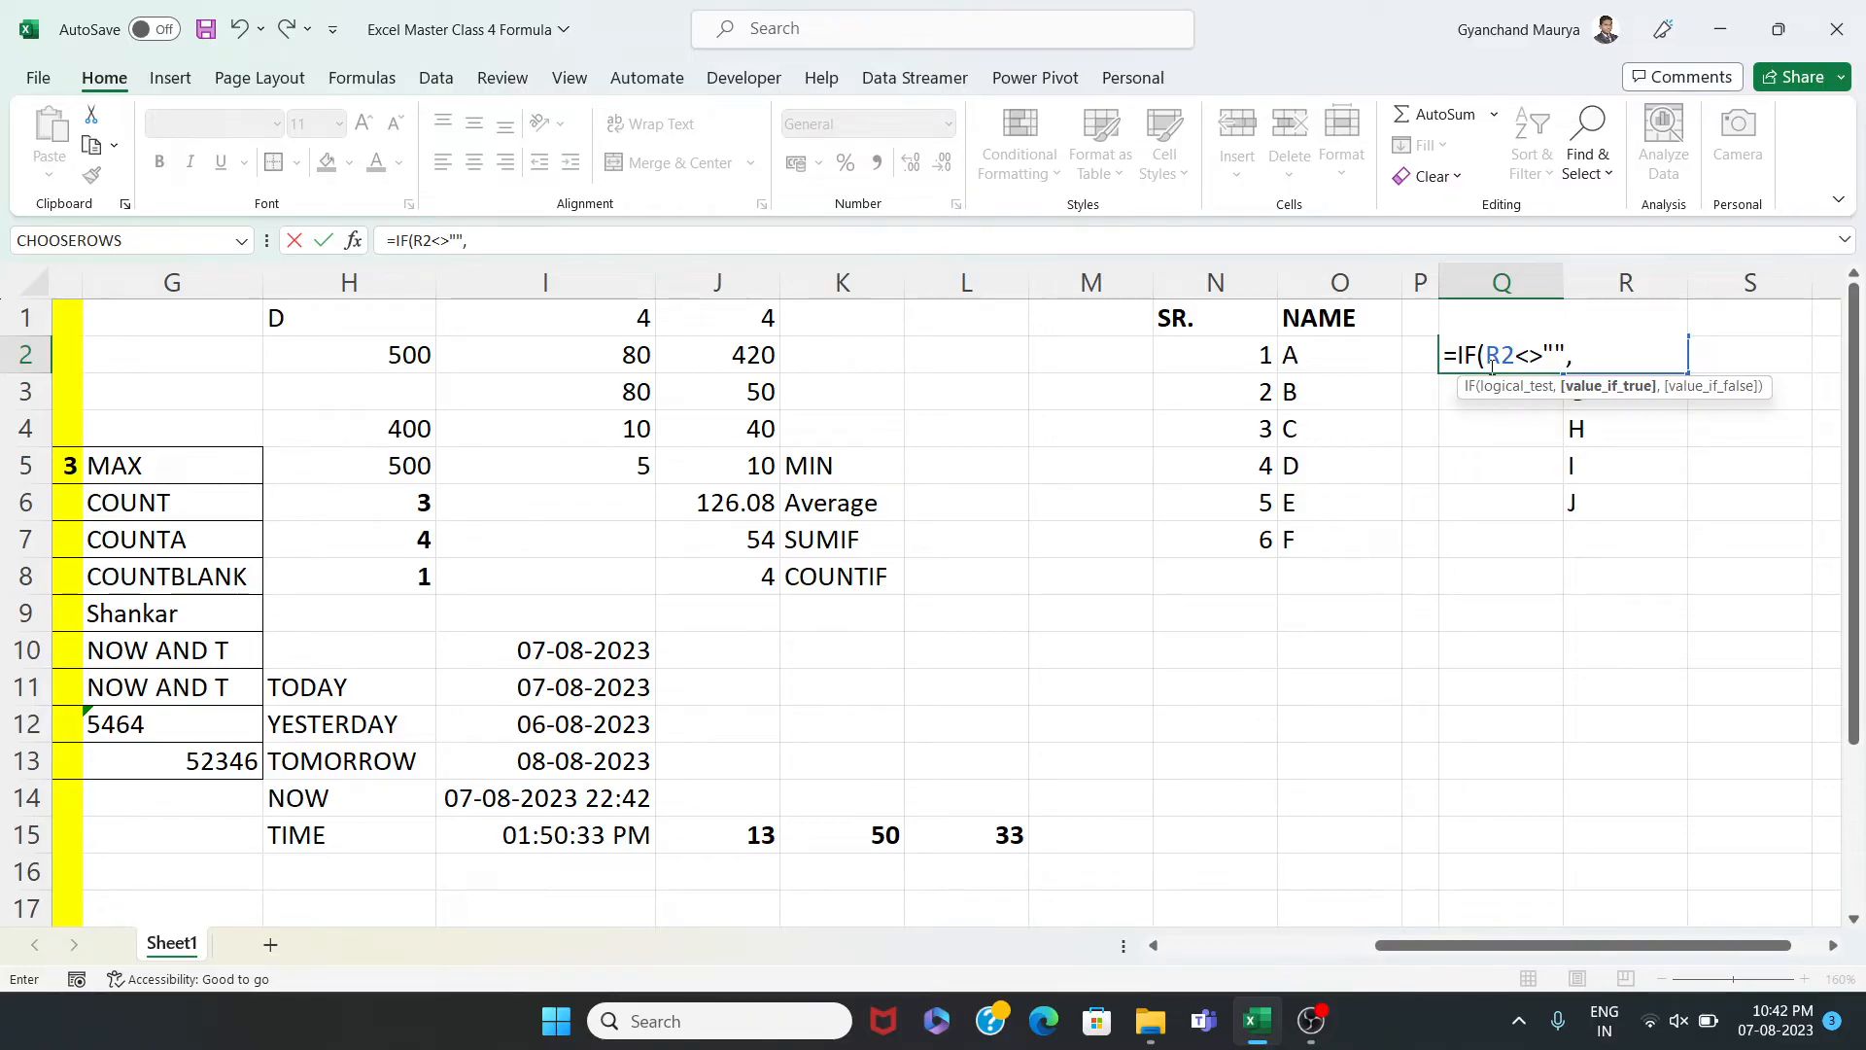
text(R2)
key(F4)
text(:R2)
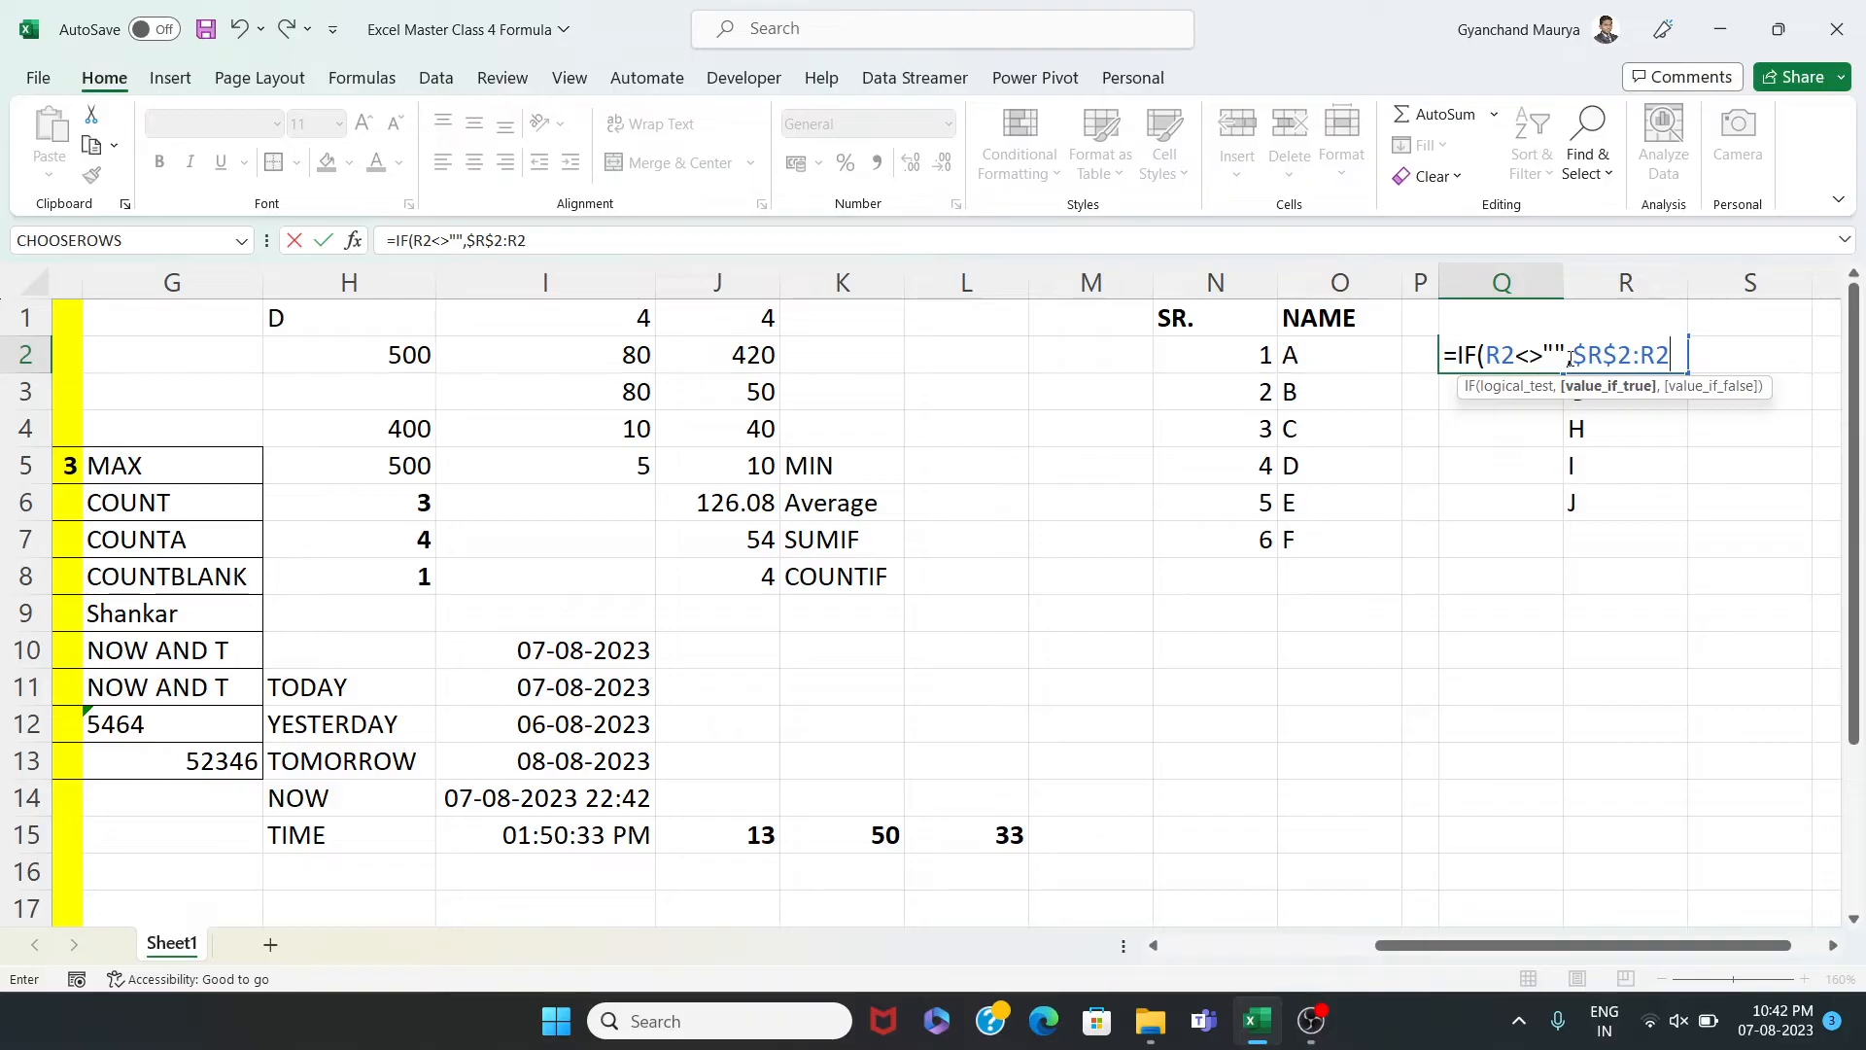
key(BackSpace)
key(BackSpace)
key(BackSpace)
key(BackSpace)
key(BackSpace)
key(BackSpace)
key(BackSpace)
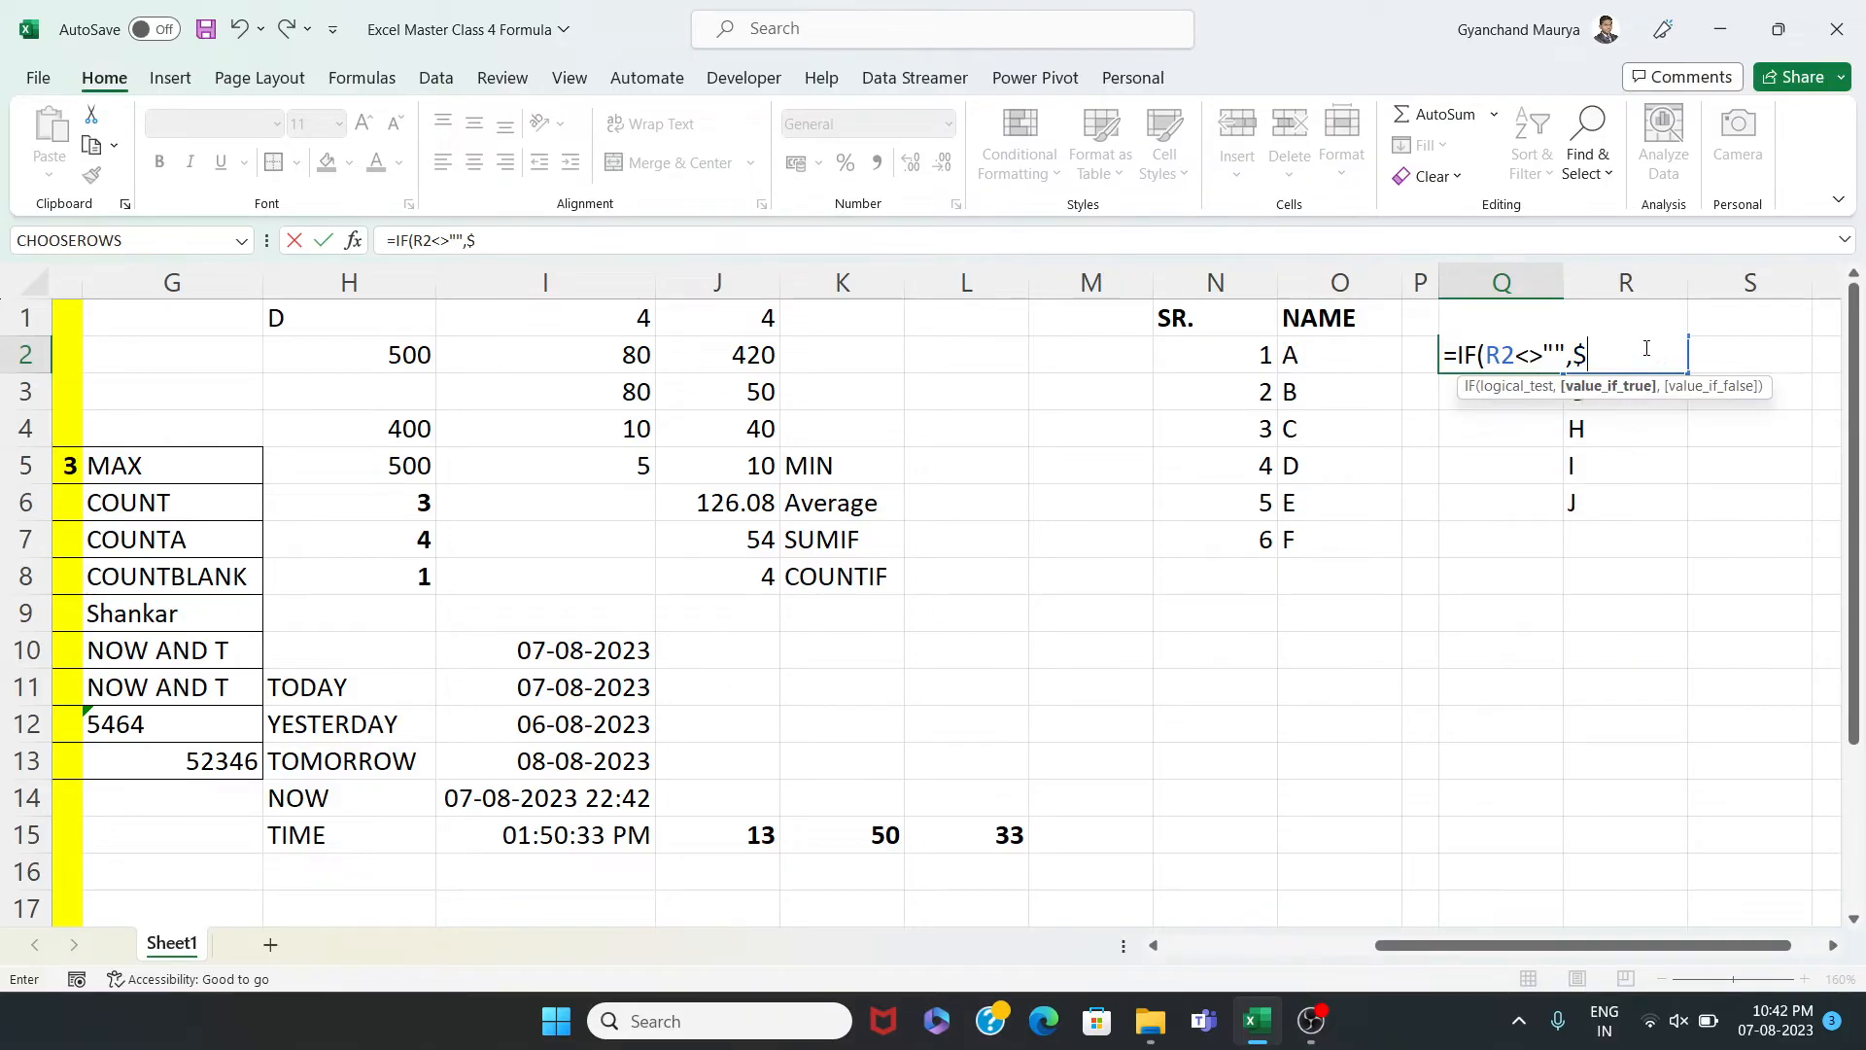
Complete the Q2 formula as =IF(R2<>"",COUNTA($R$2:R2),"") and fill it down to Q8
text(COU)
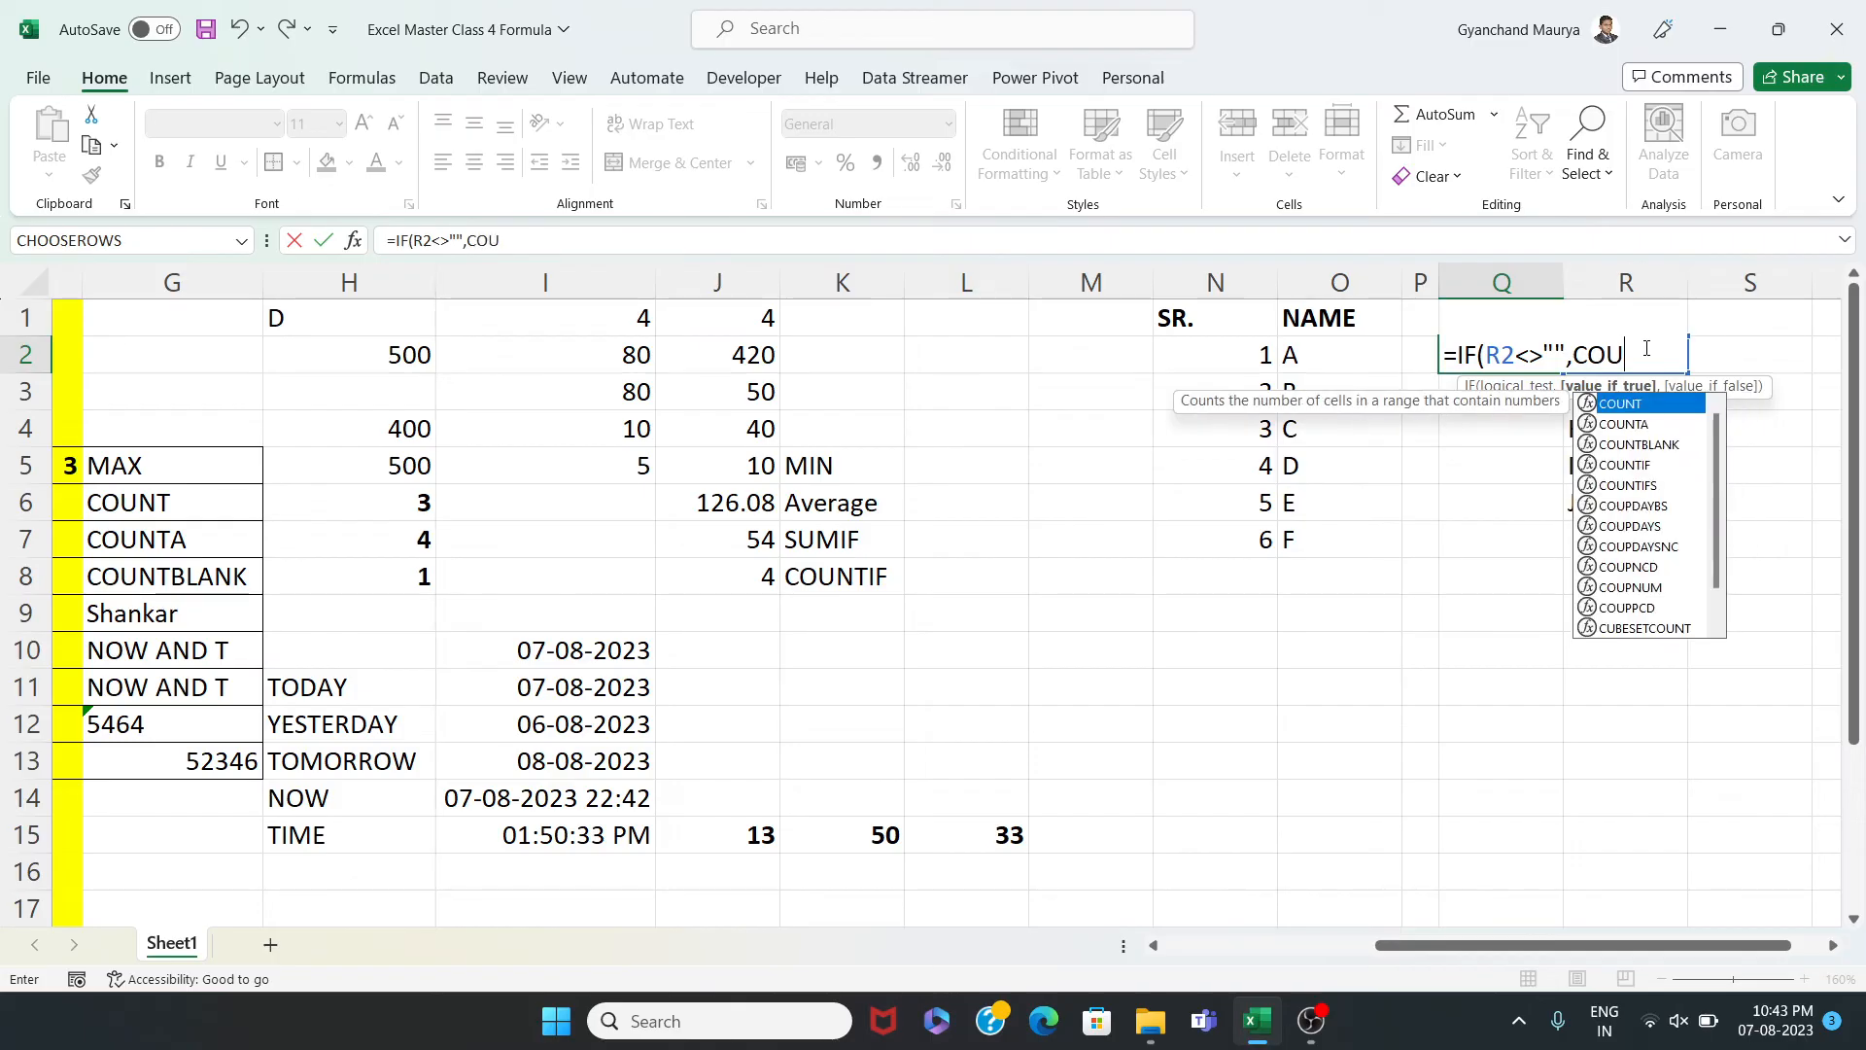
text(NT)
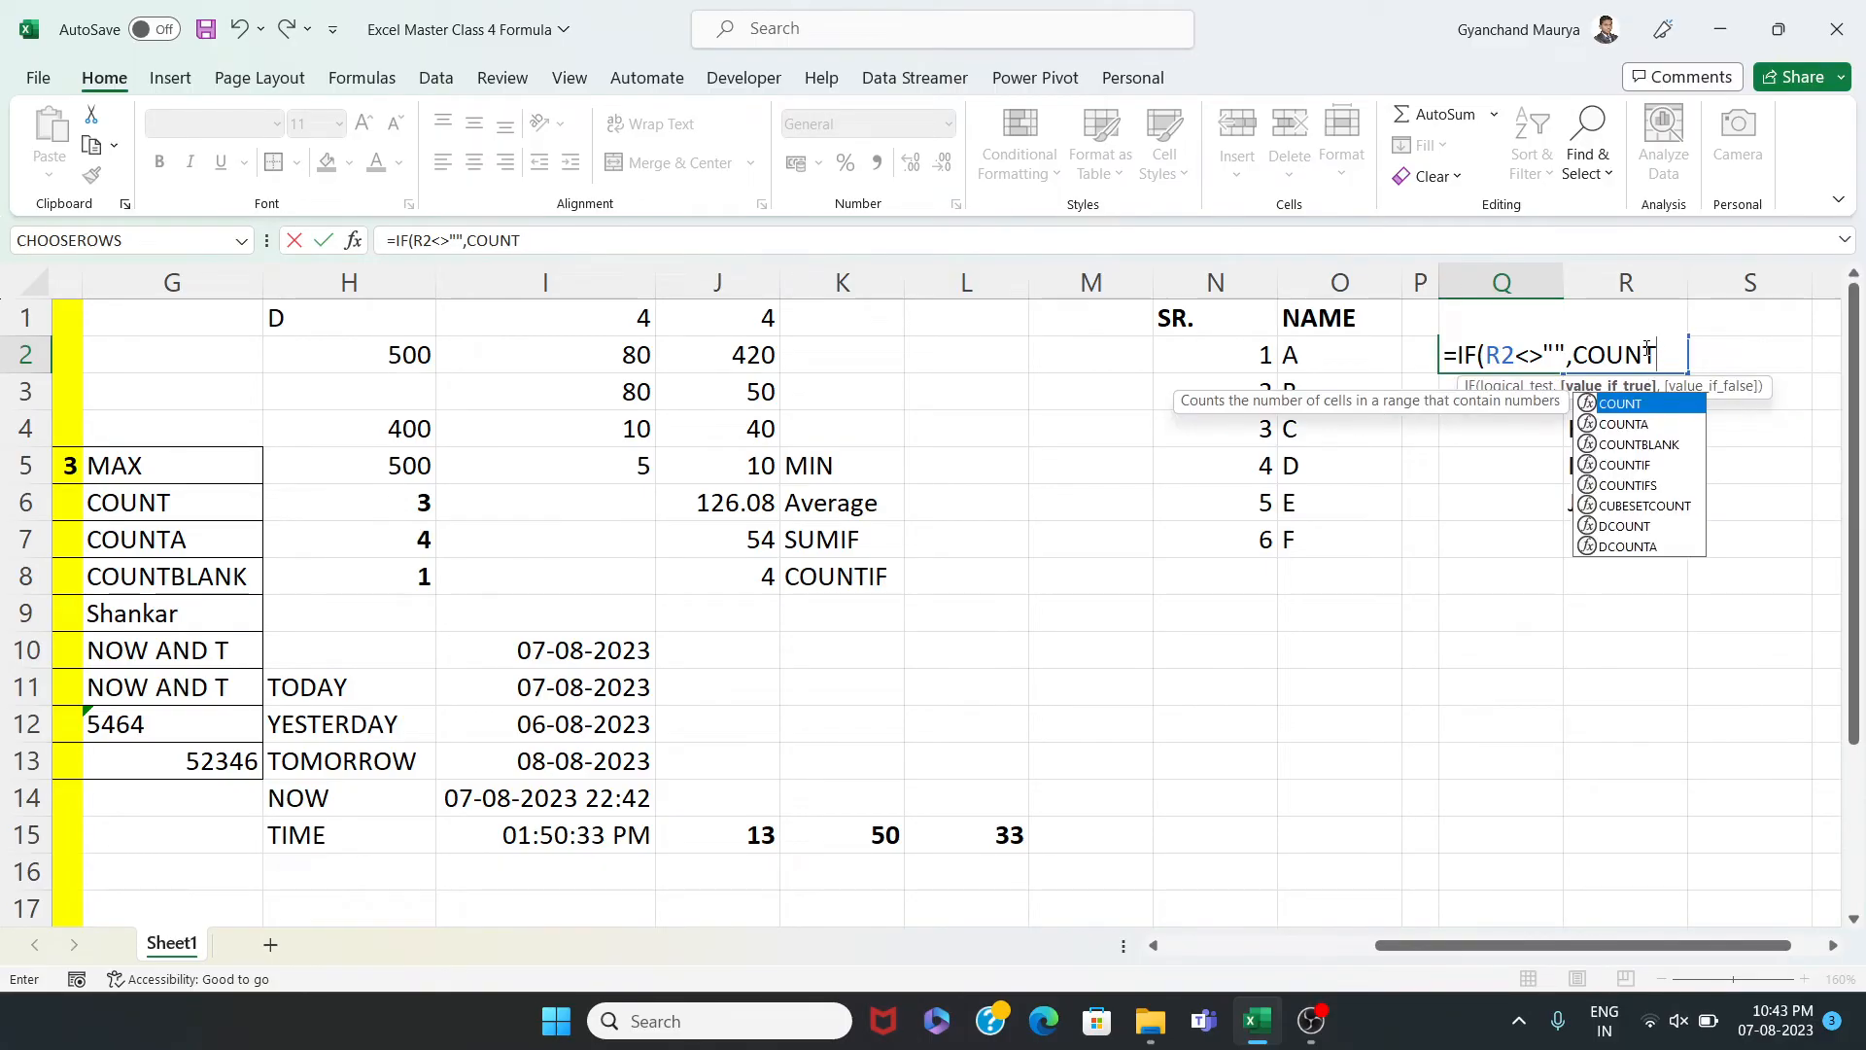
text(A()
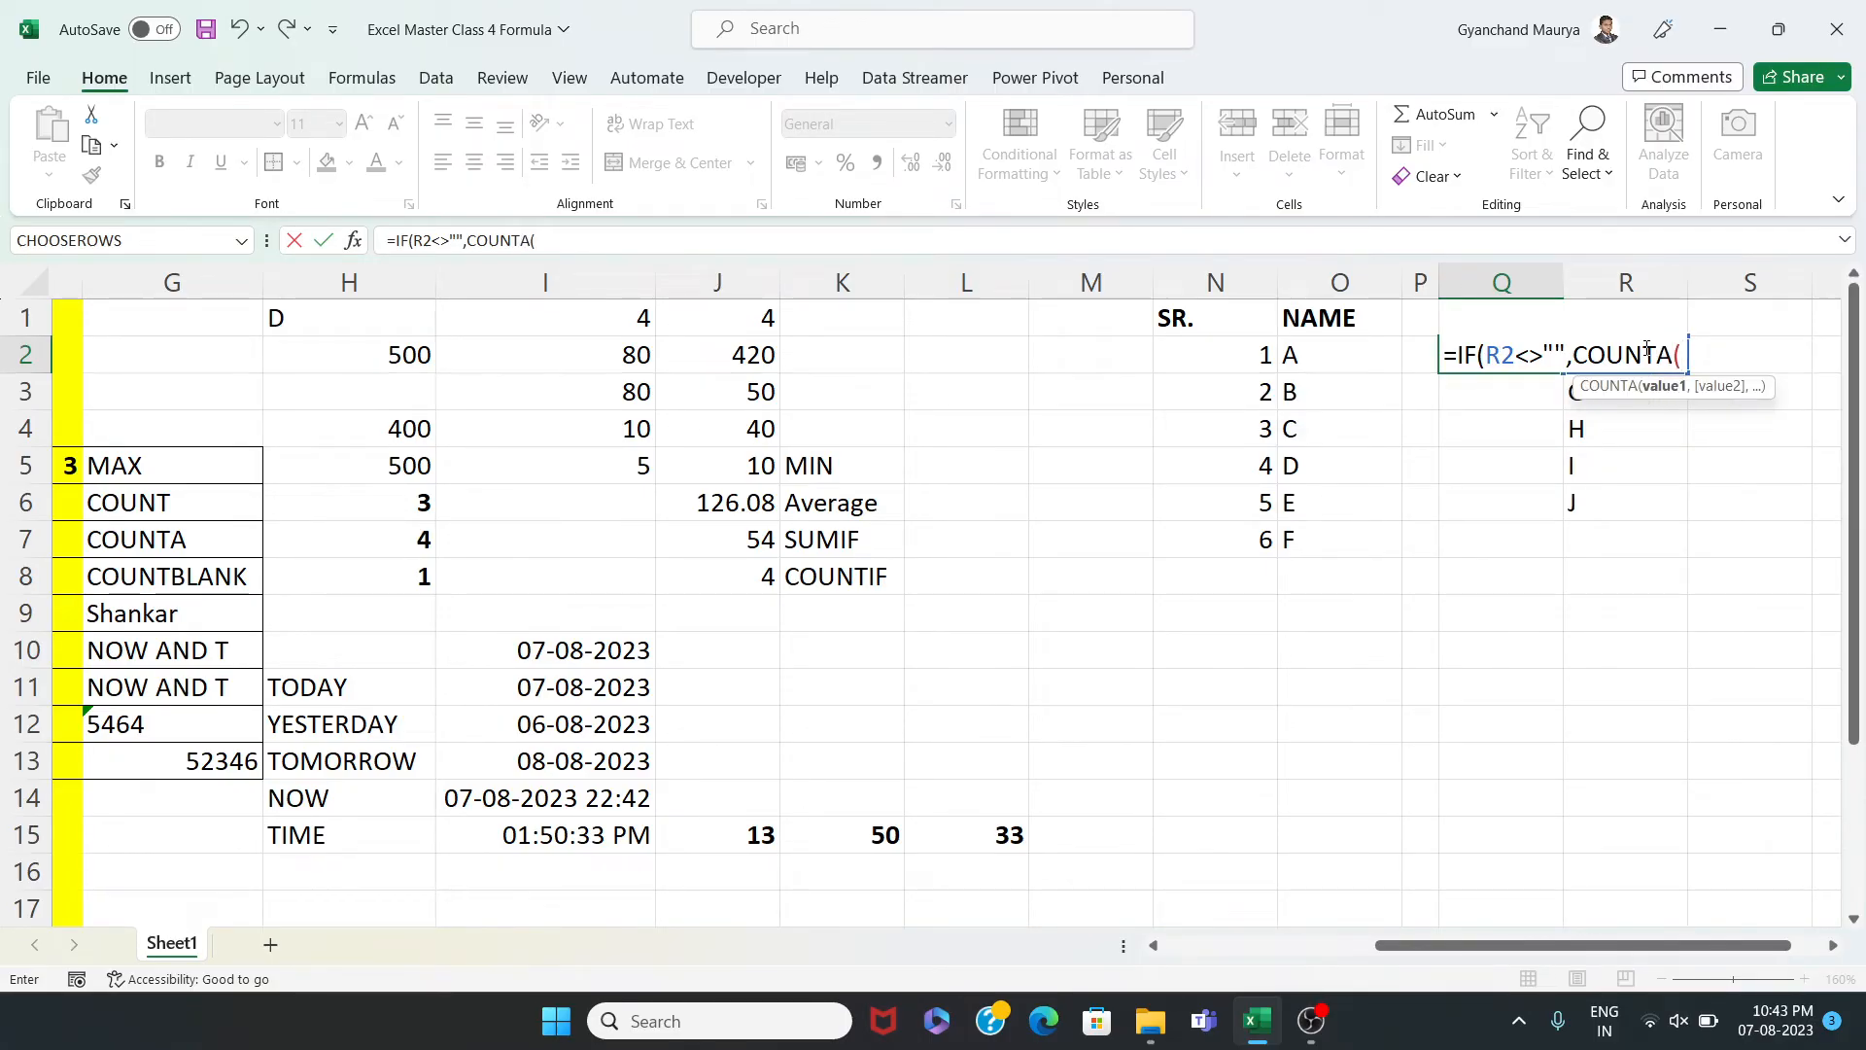
text(R2)
key(F4)
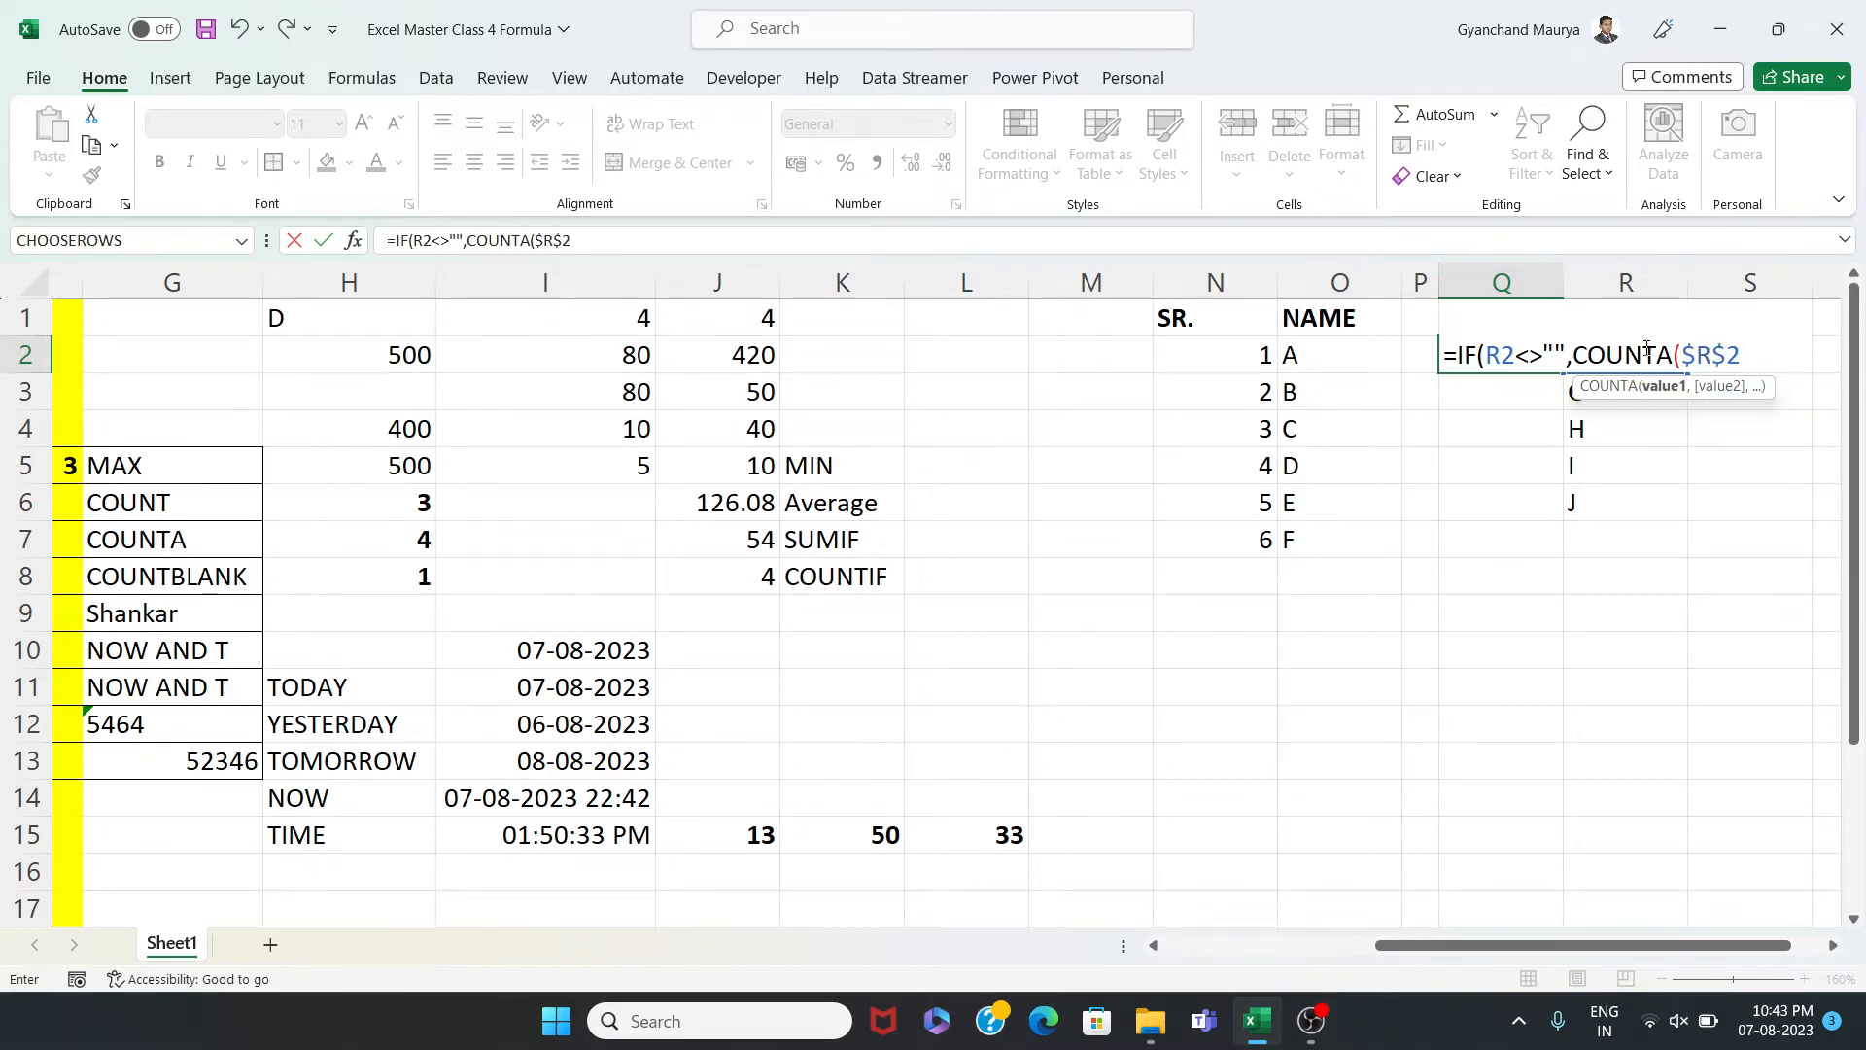
text(:R2),"")
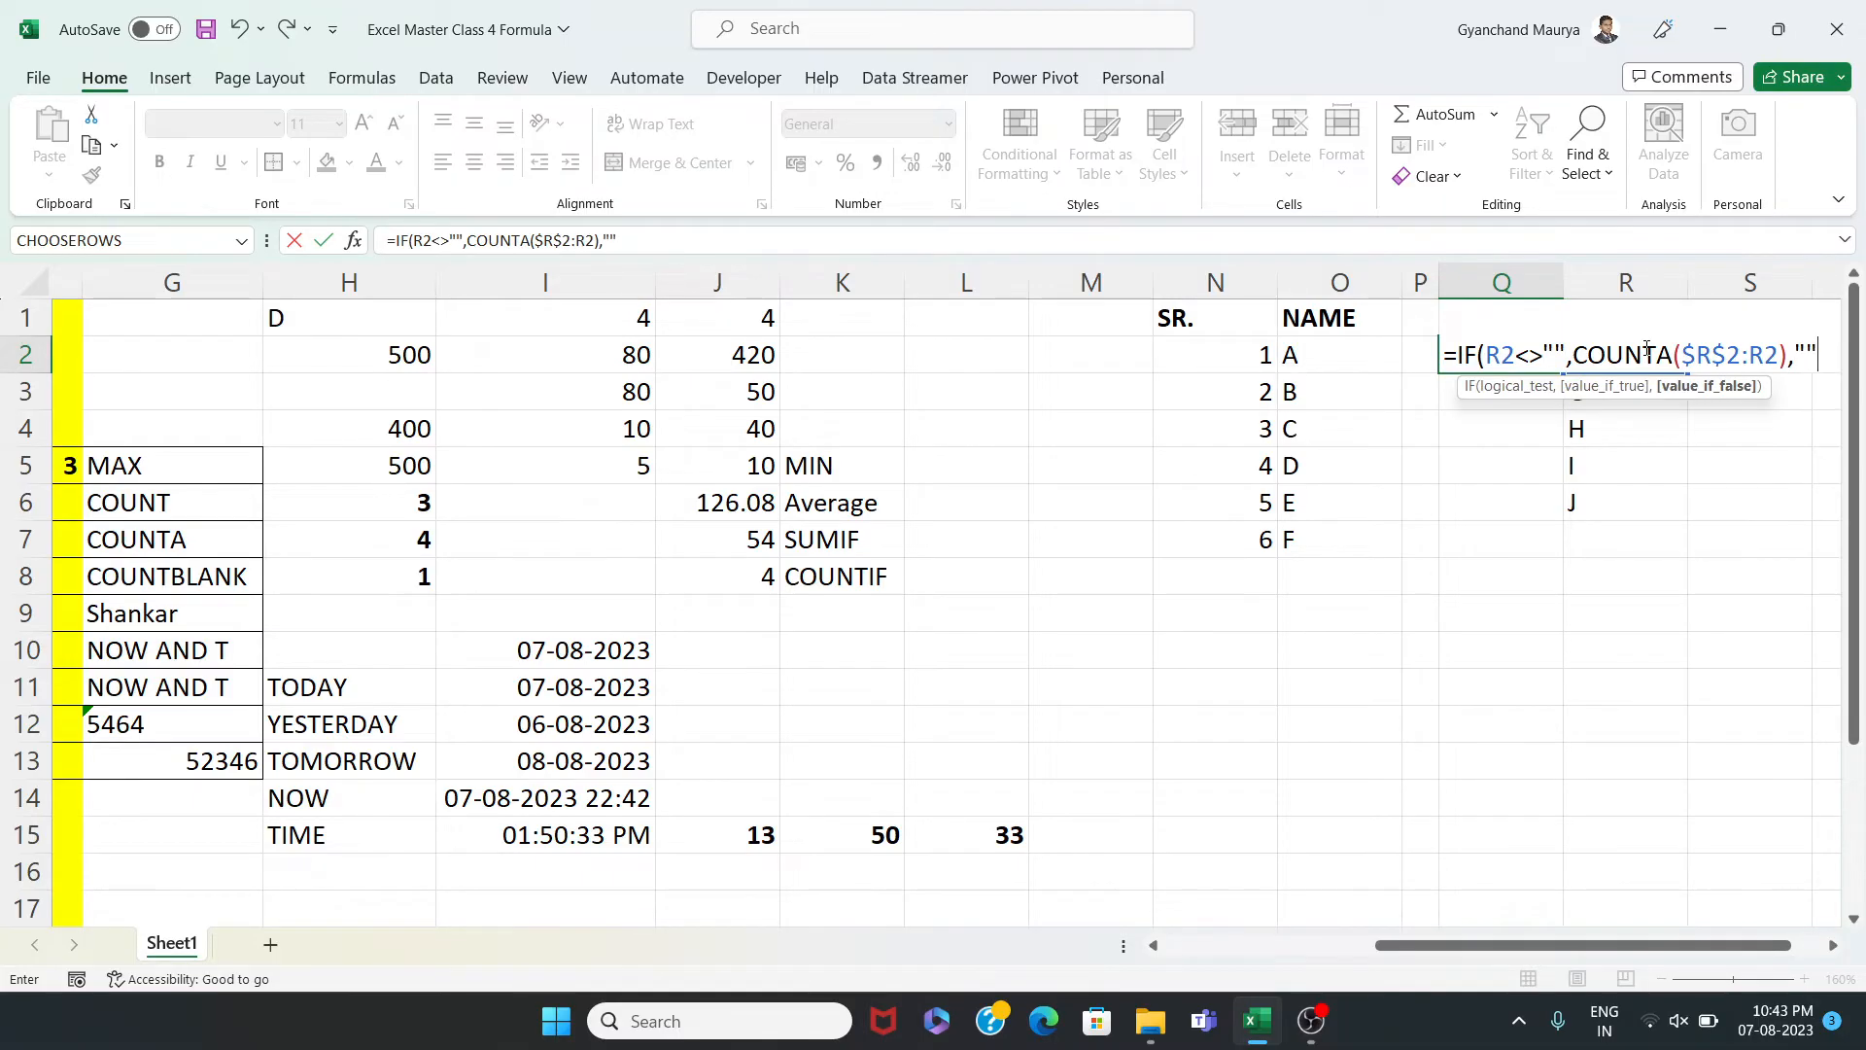
text())
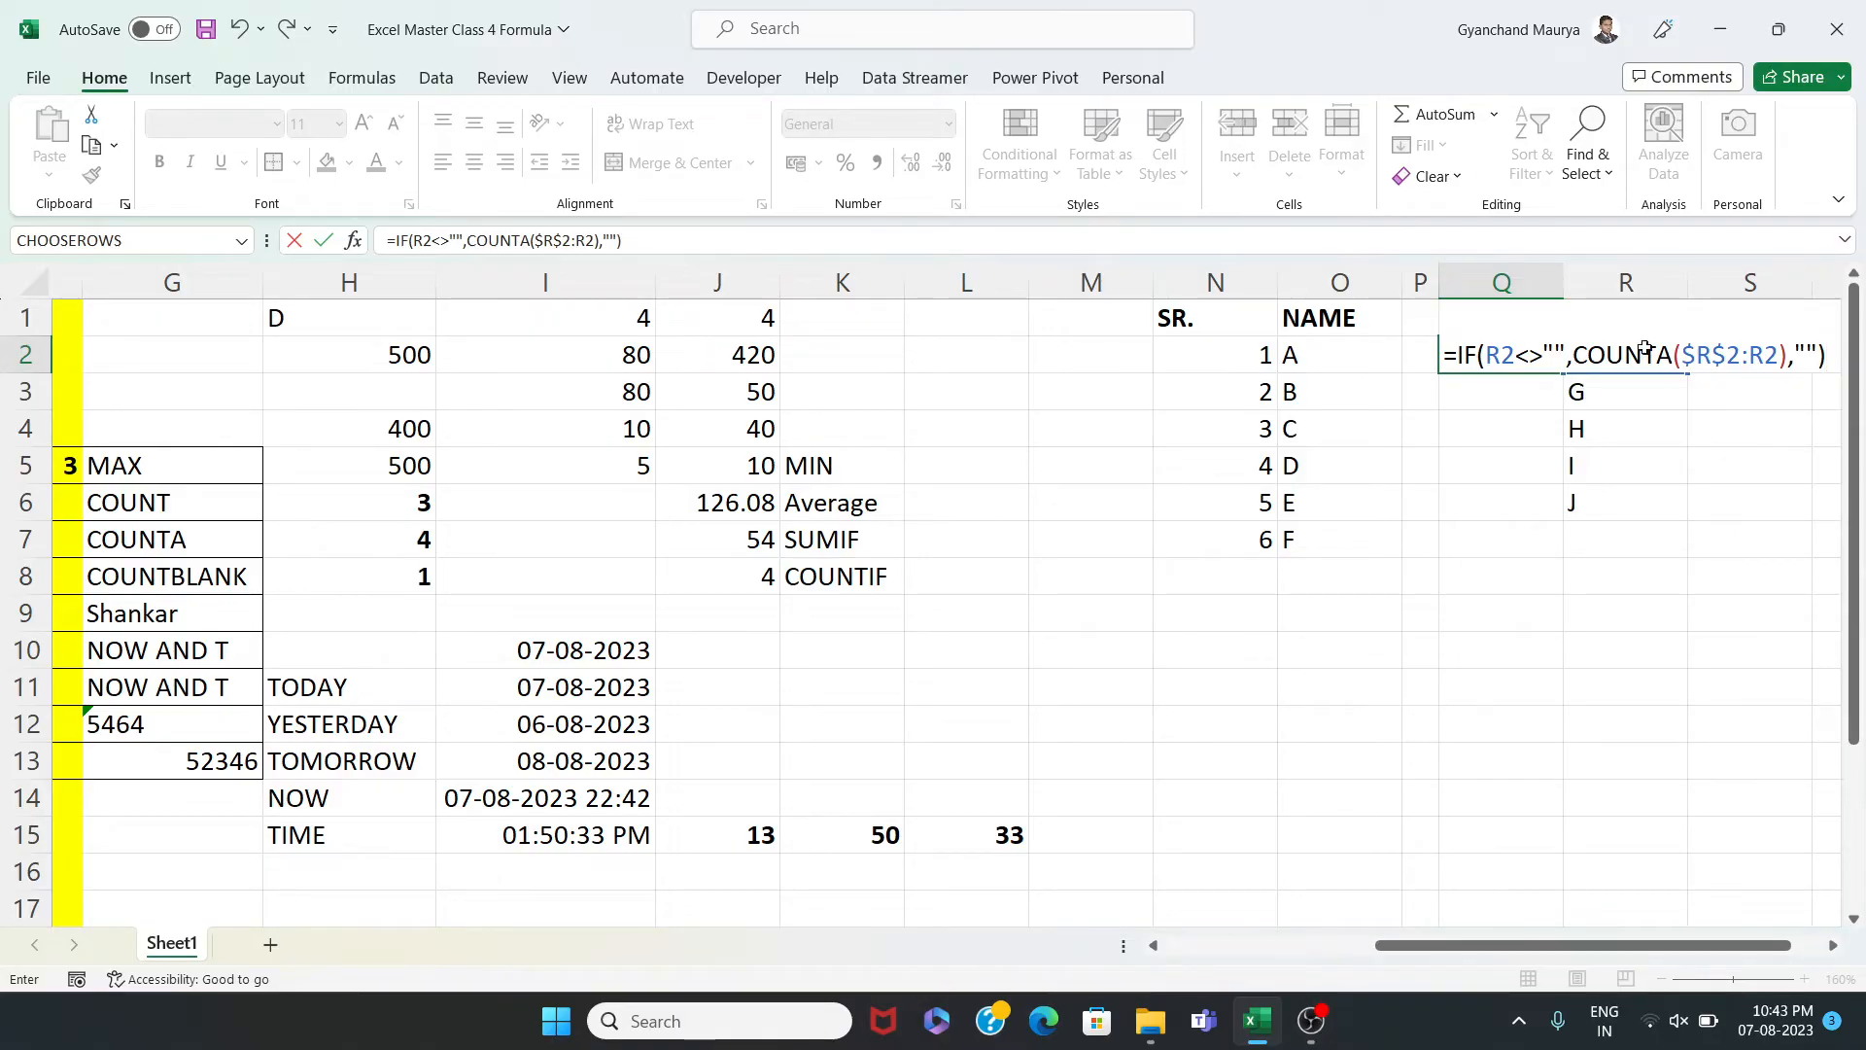
key(Return)
key(Up)
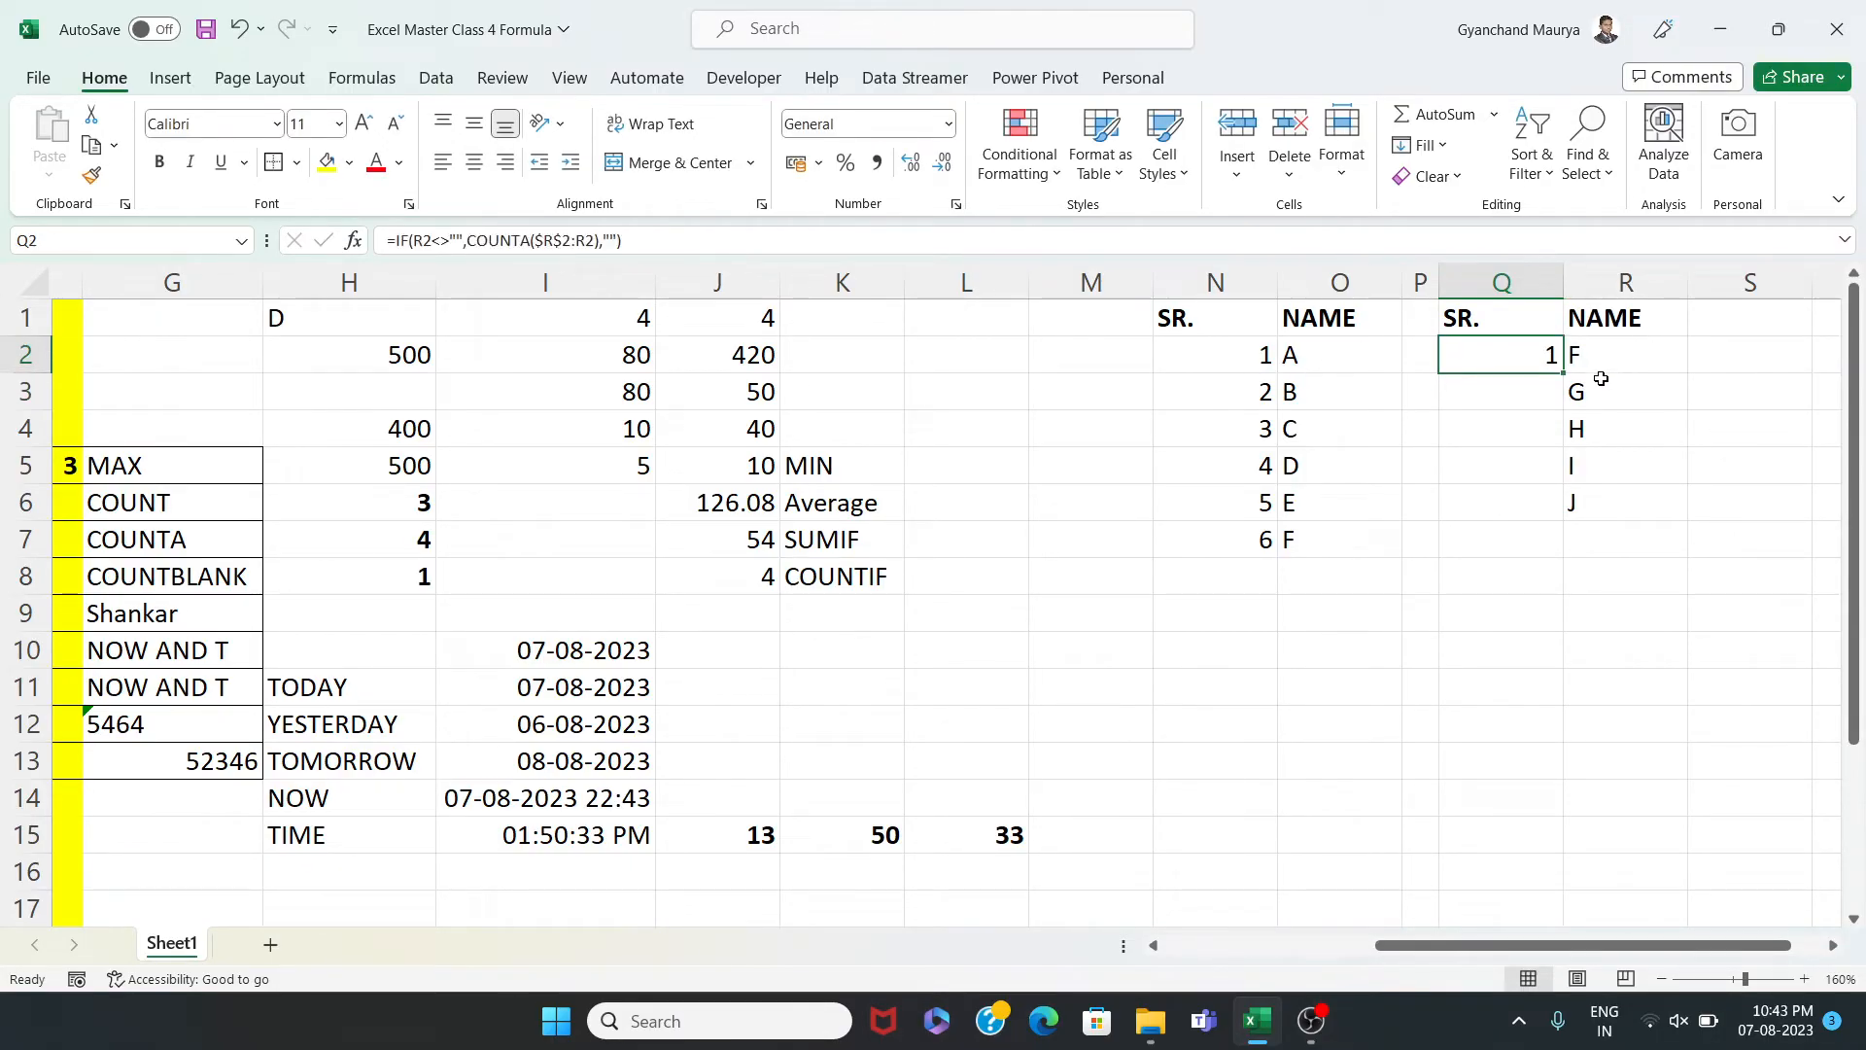
drag(1564, 375, 1574, 614)
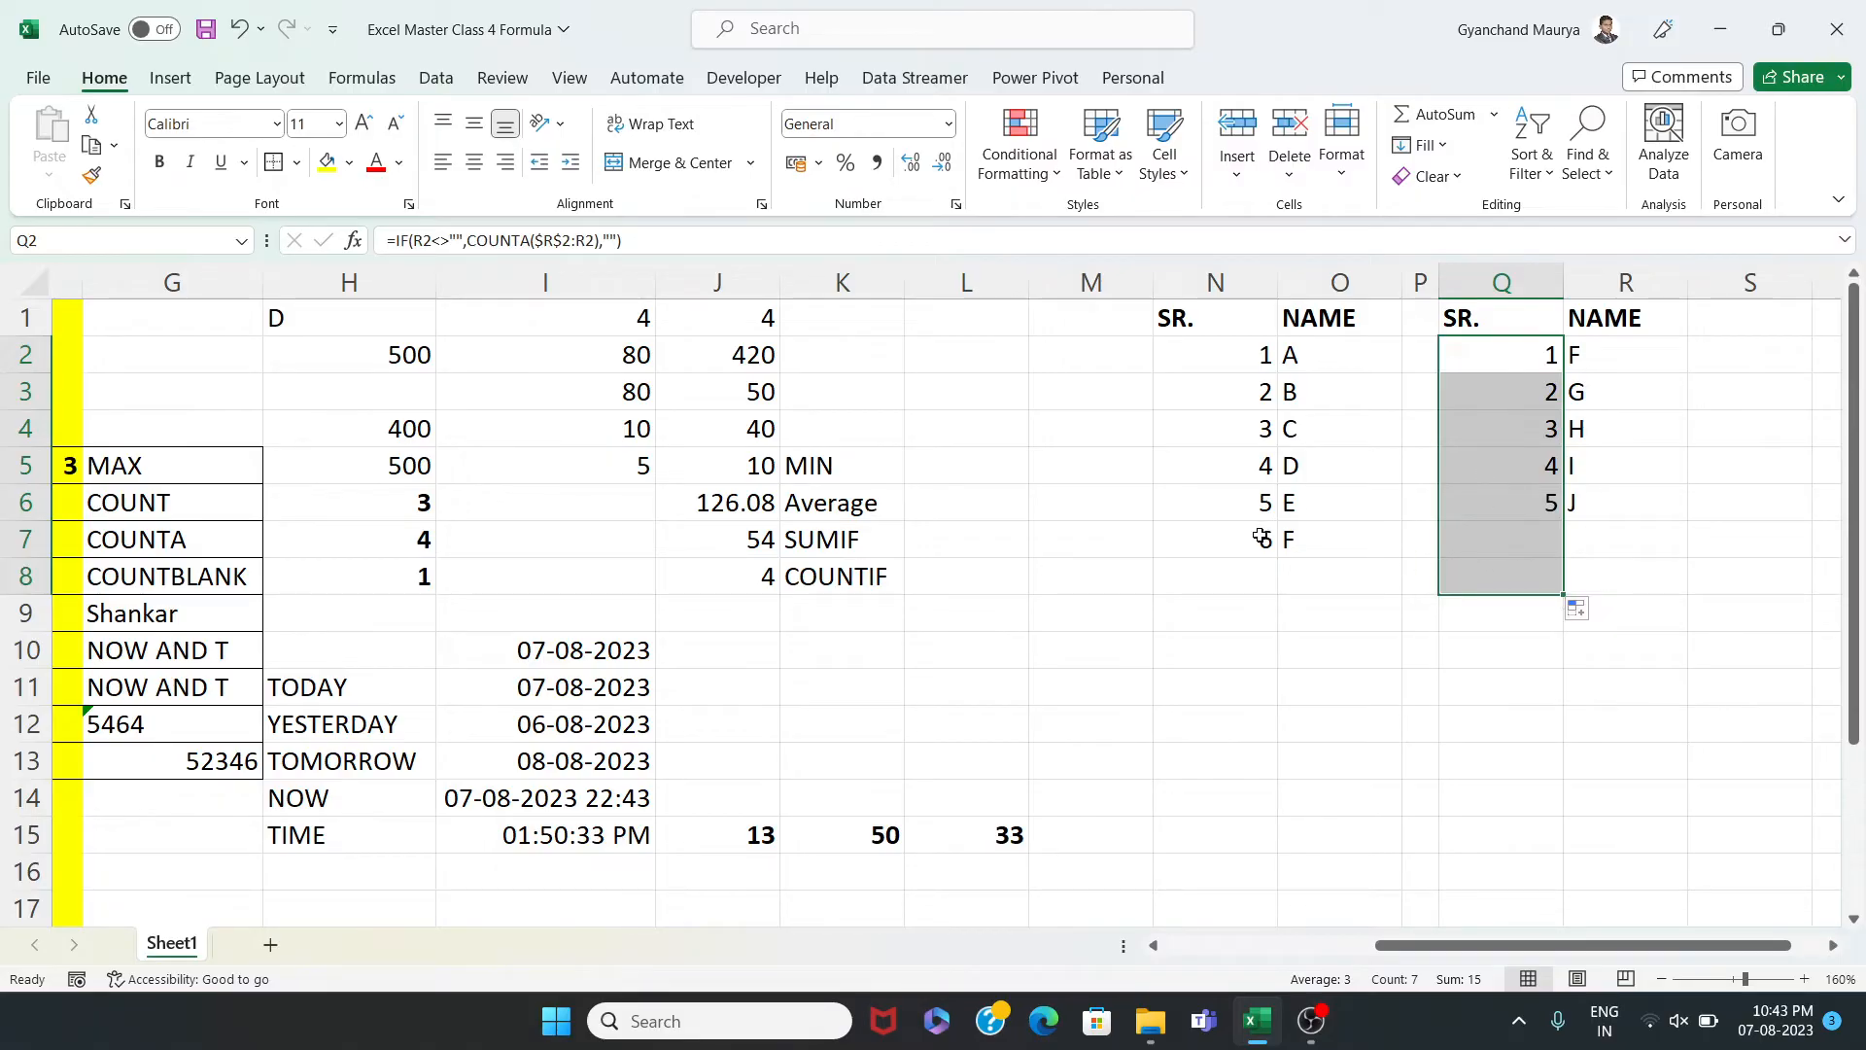
Append +MAX(N:N) to the Q2 formula so numbering continues from the first list, and fill it down to Q10
click(1504, 349)
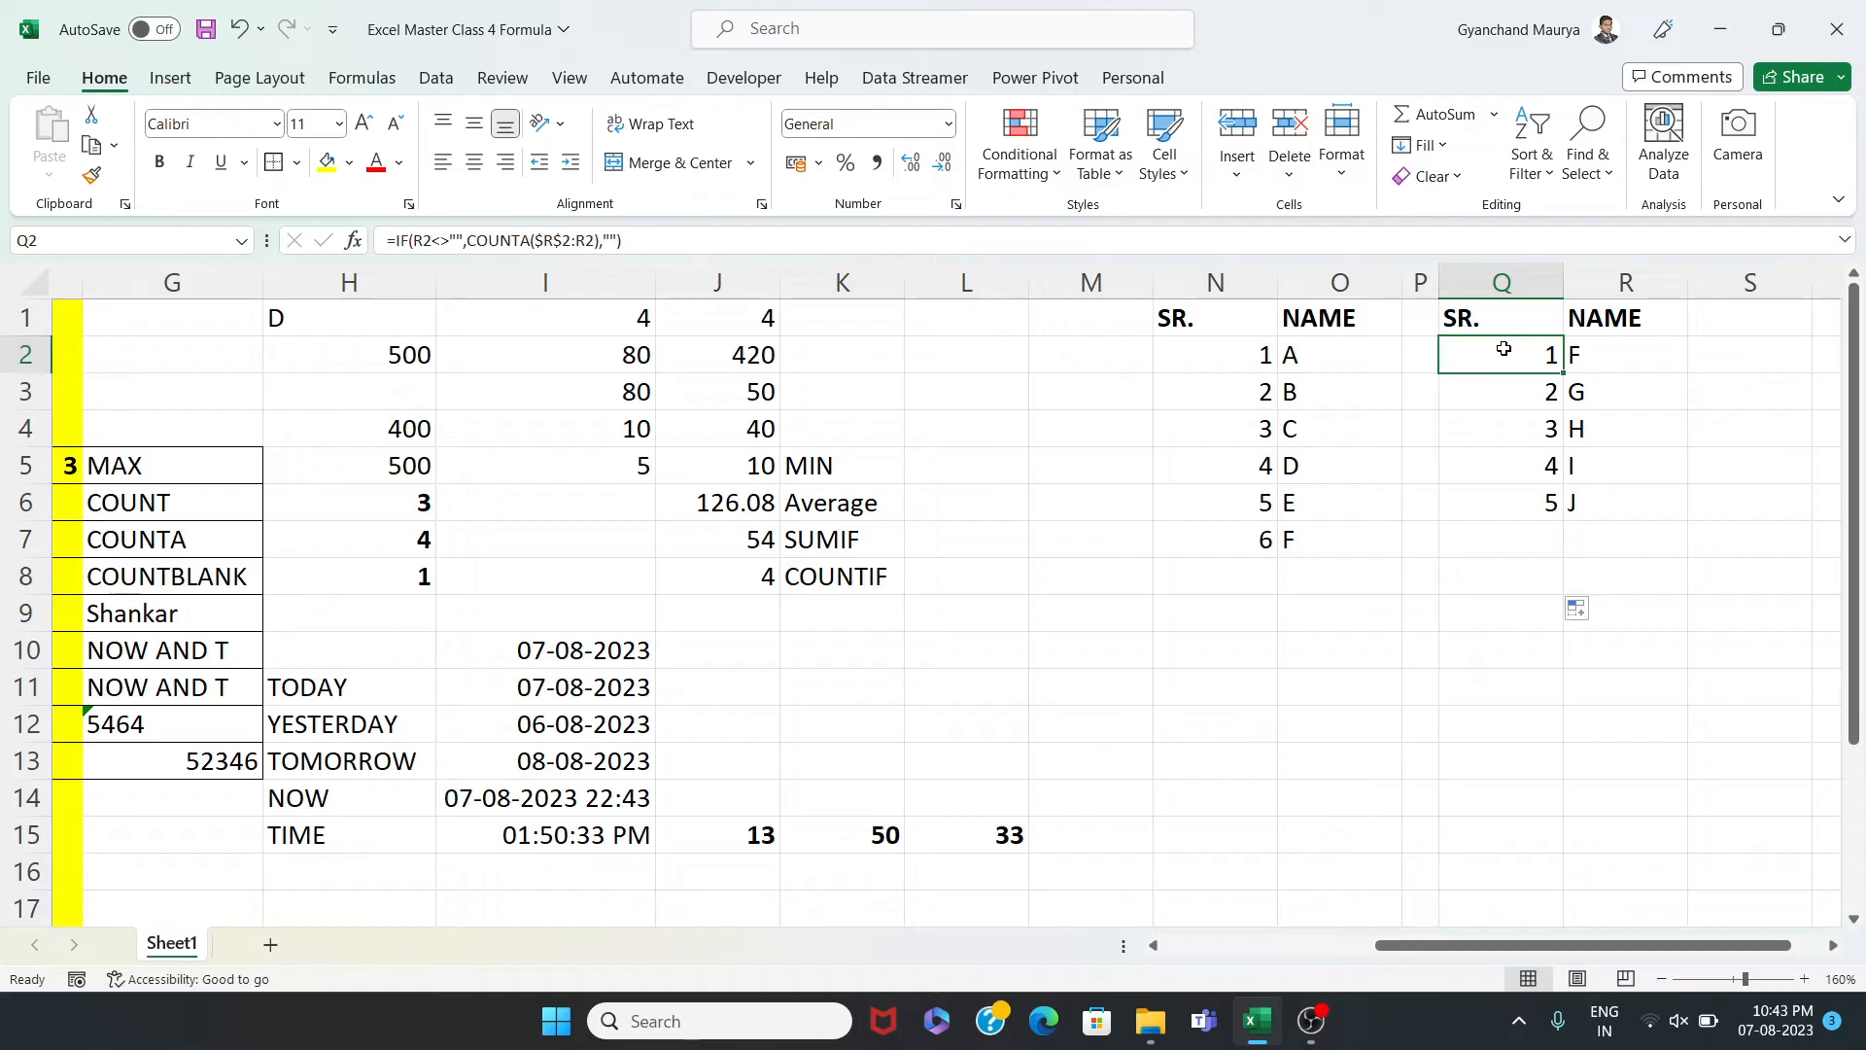
click(649, 240)
text(+)
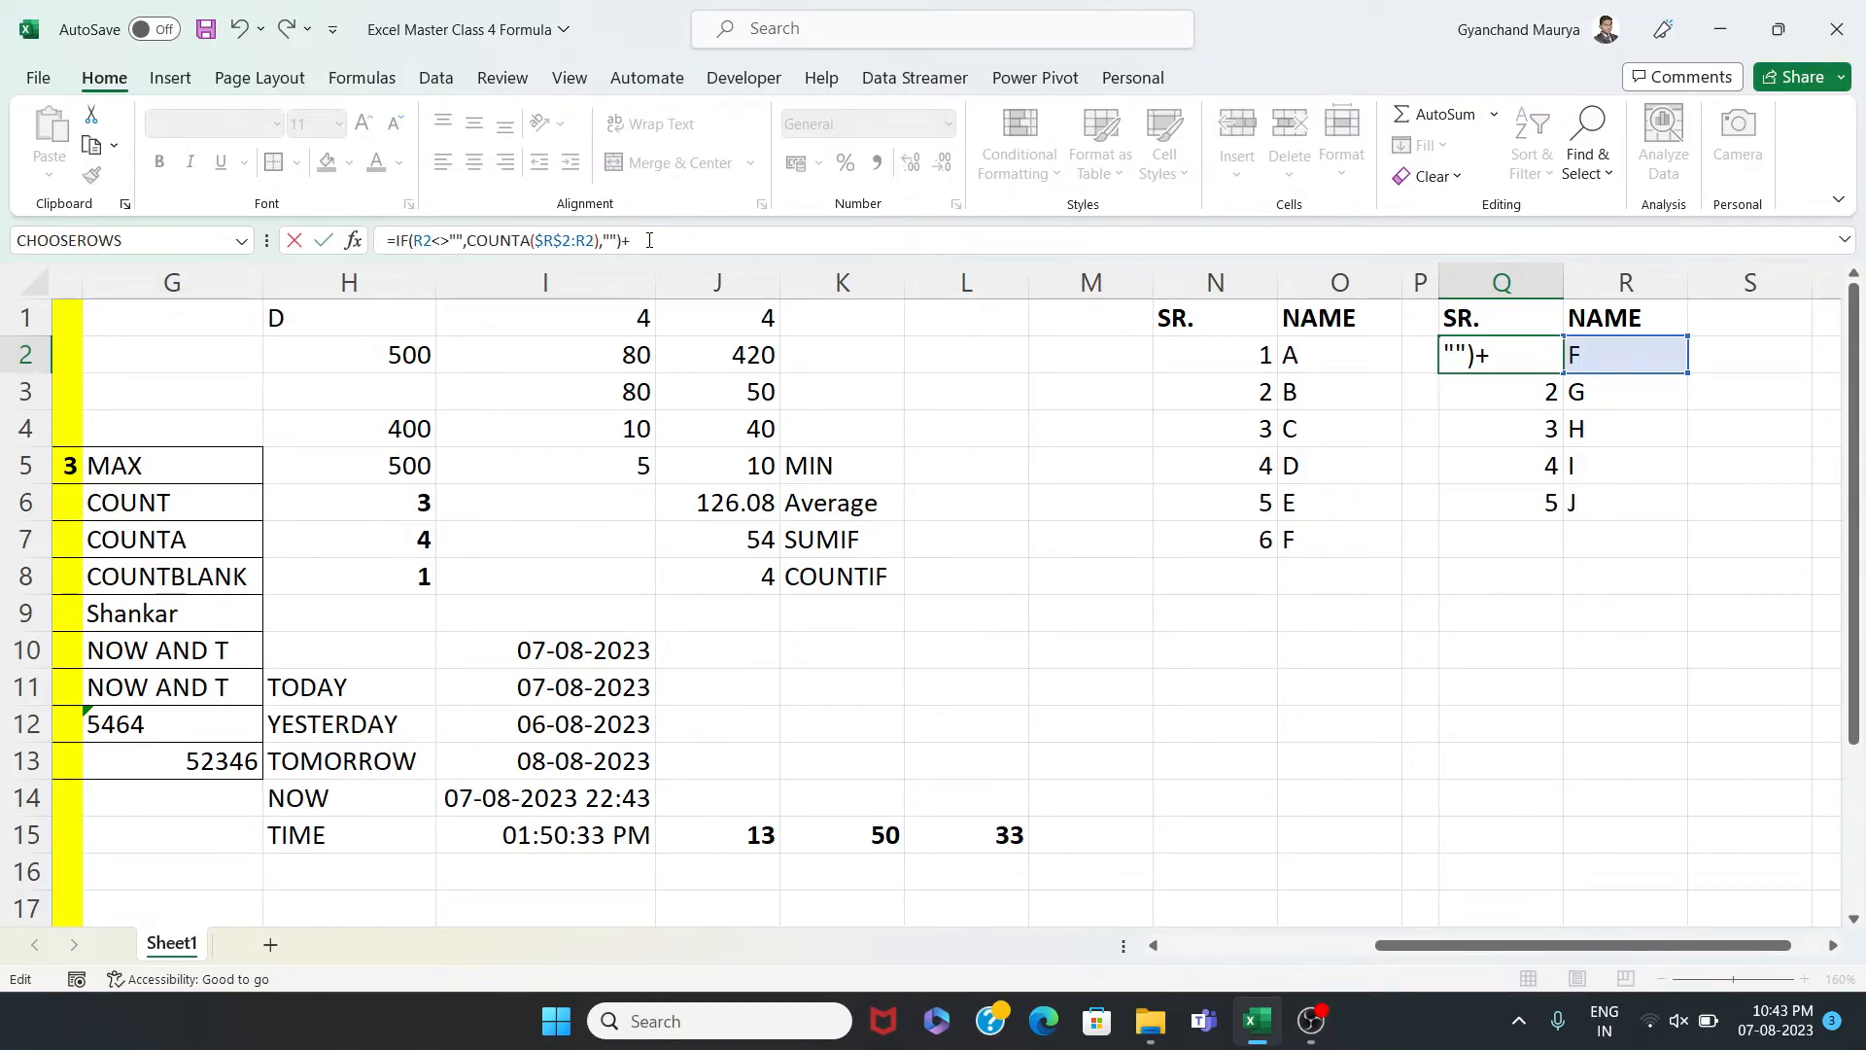
text(MAX)
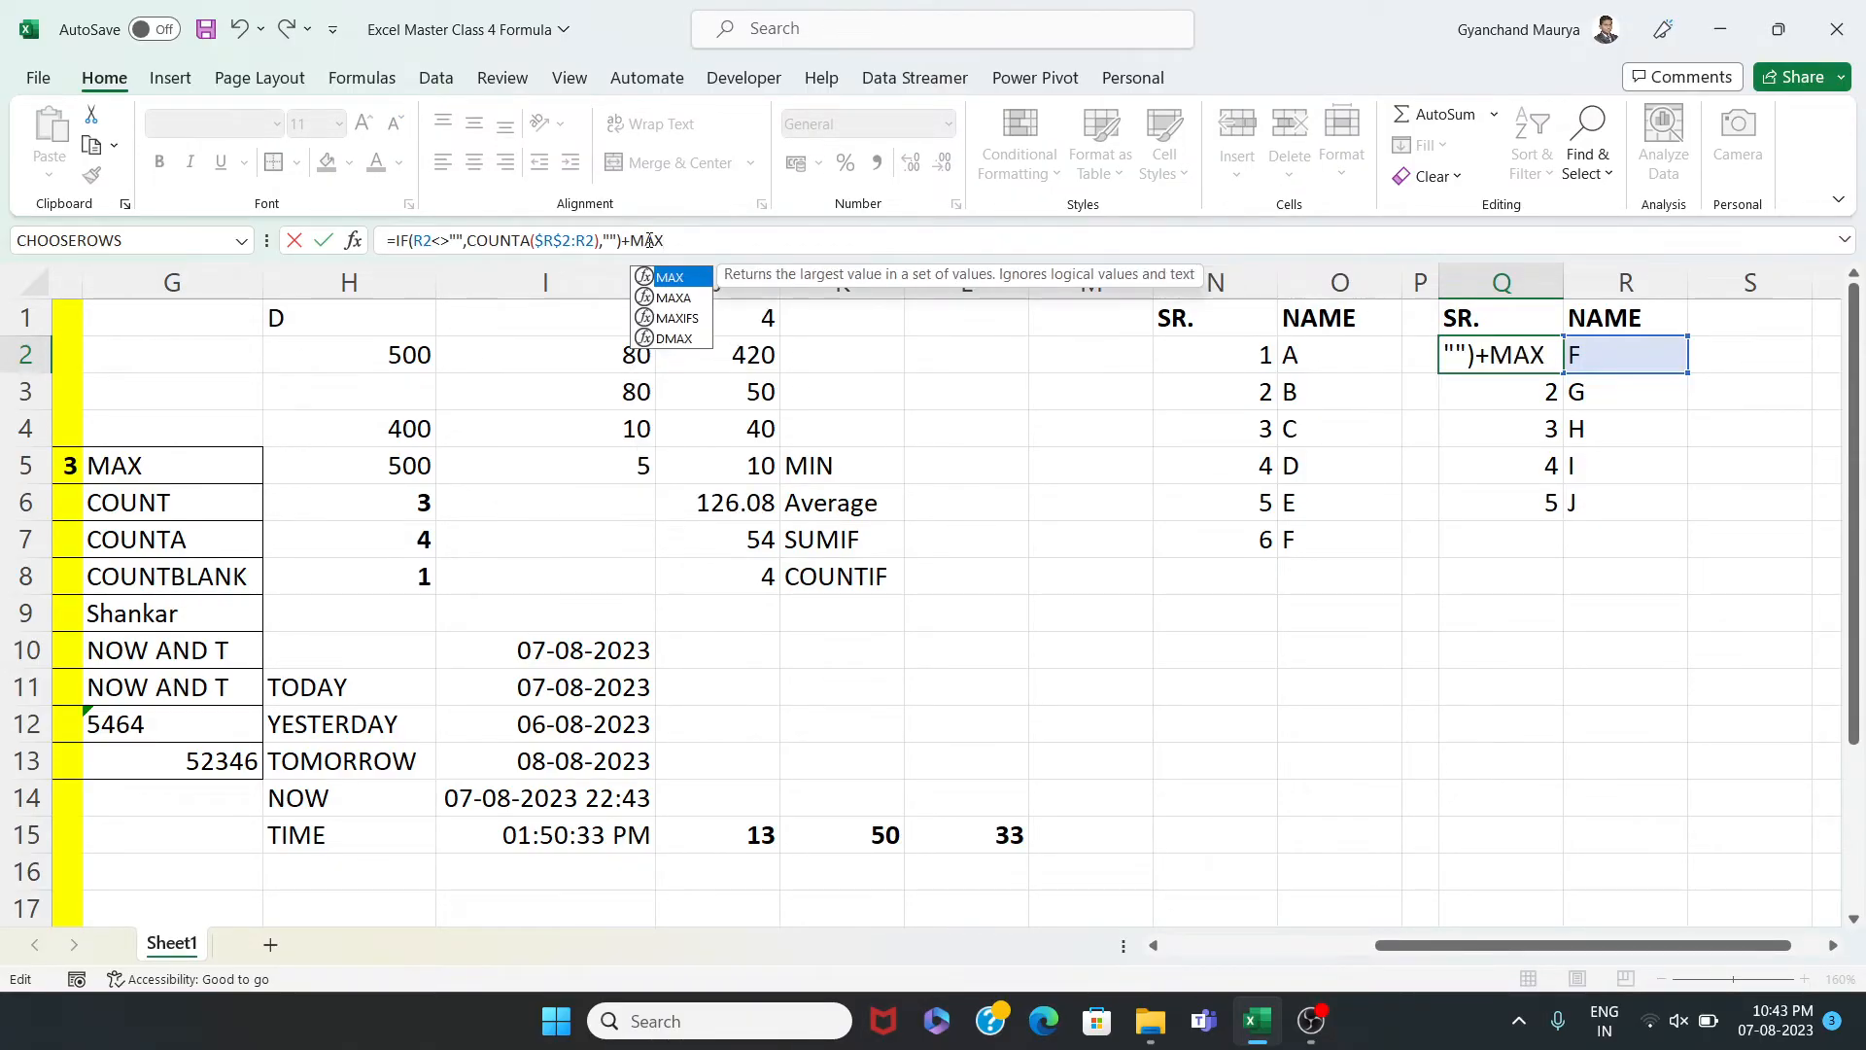
text(()
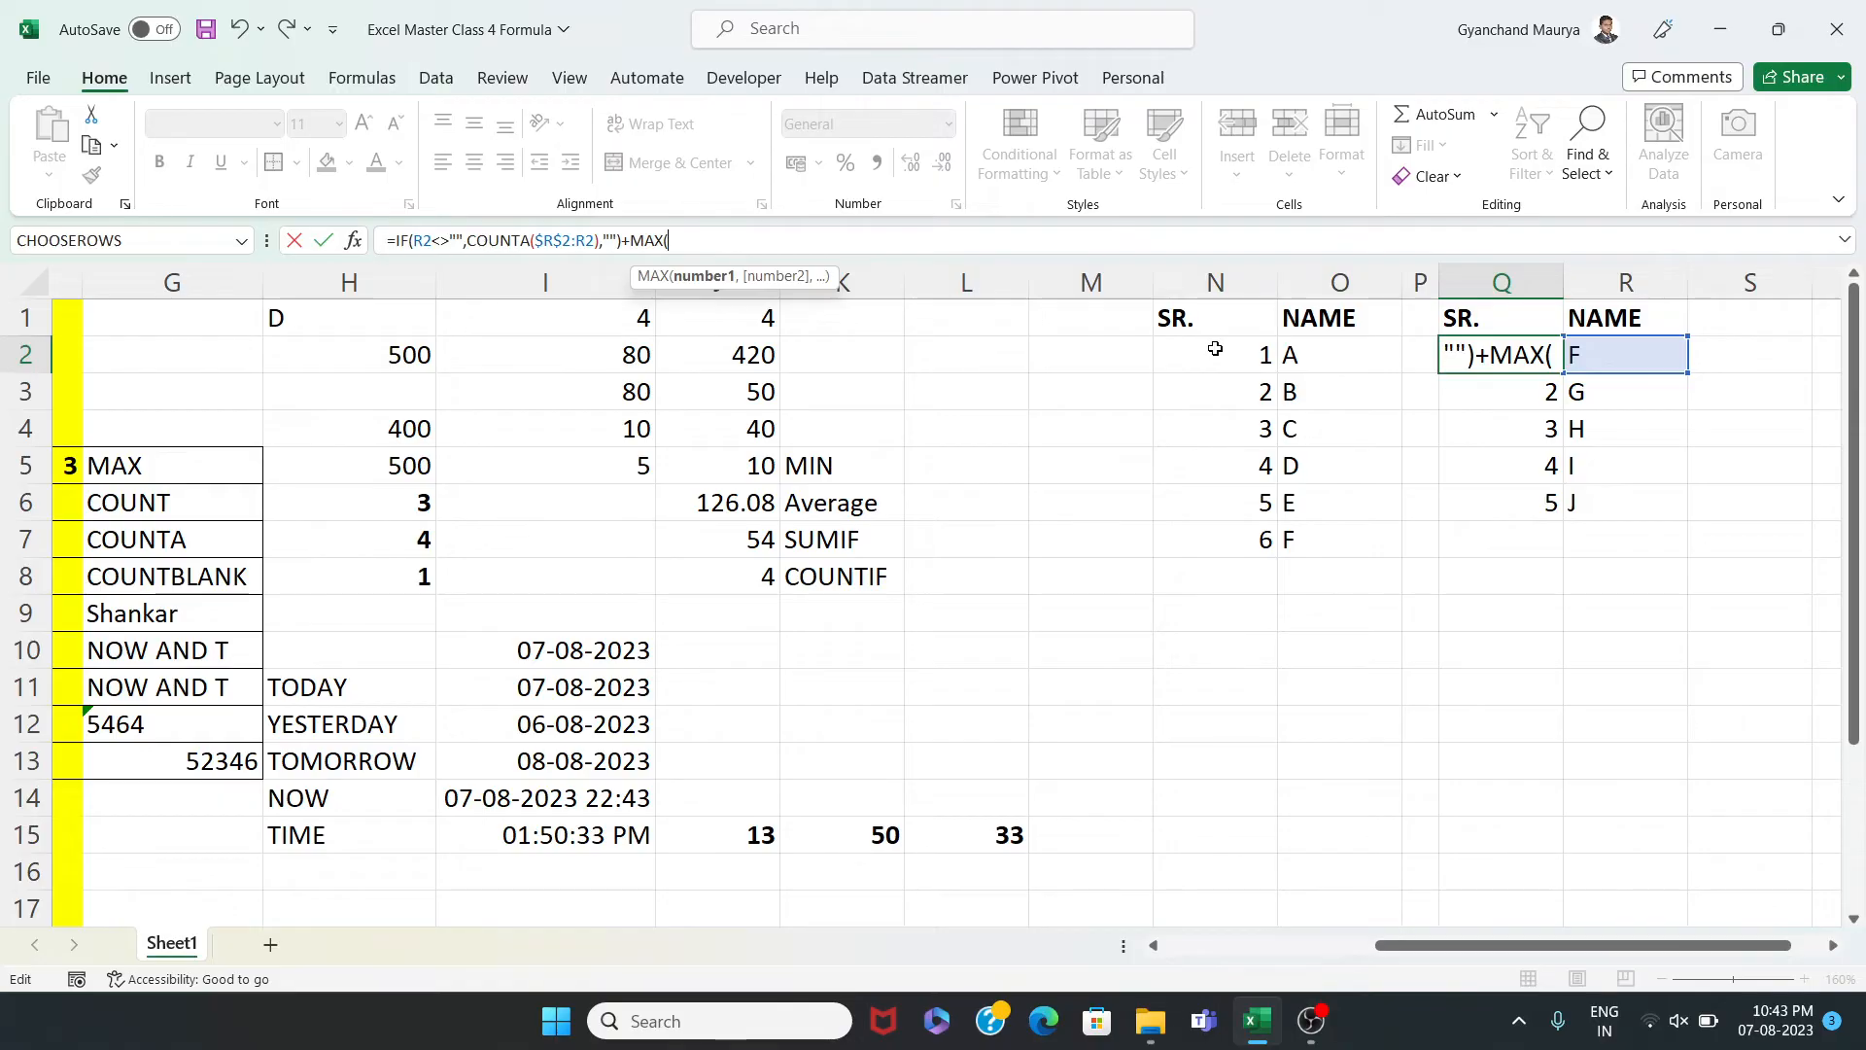
click(1227, 282)
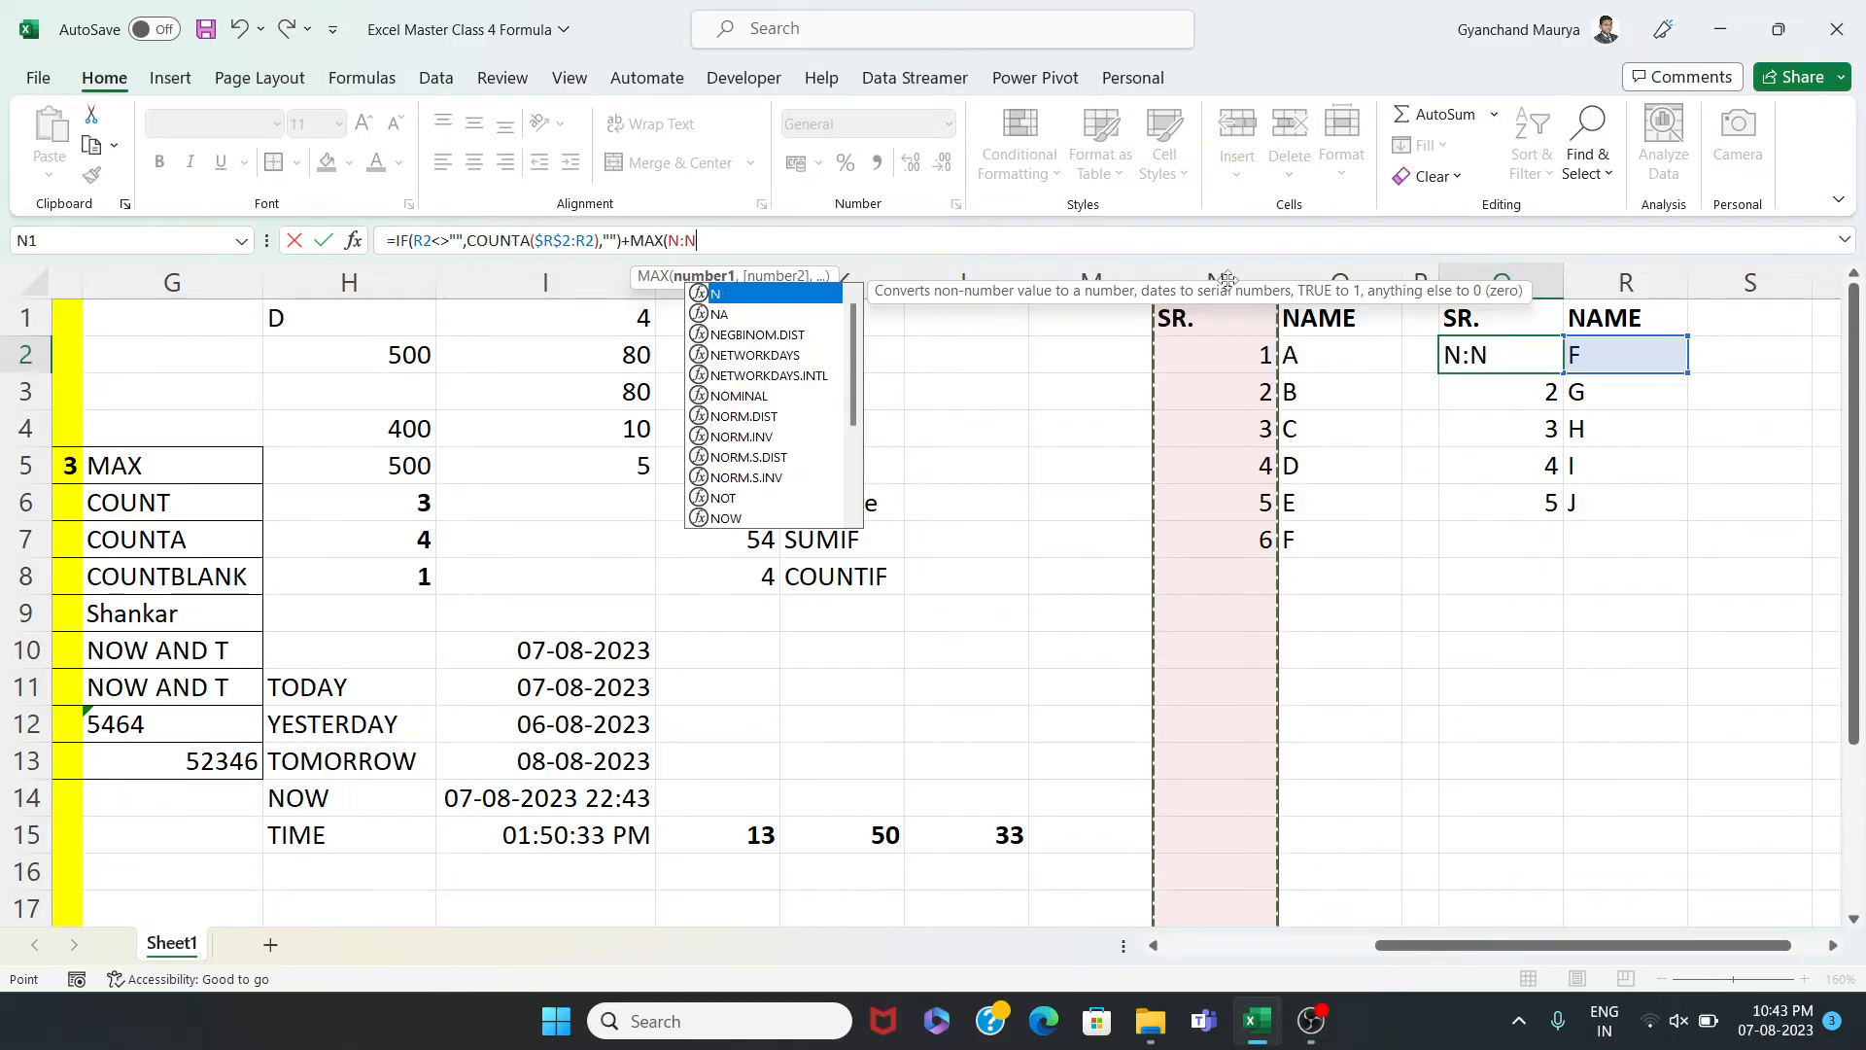
text())
key(Return)
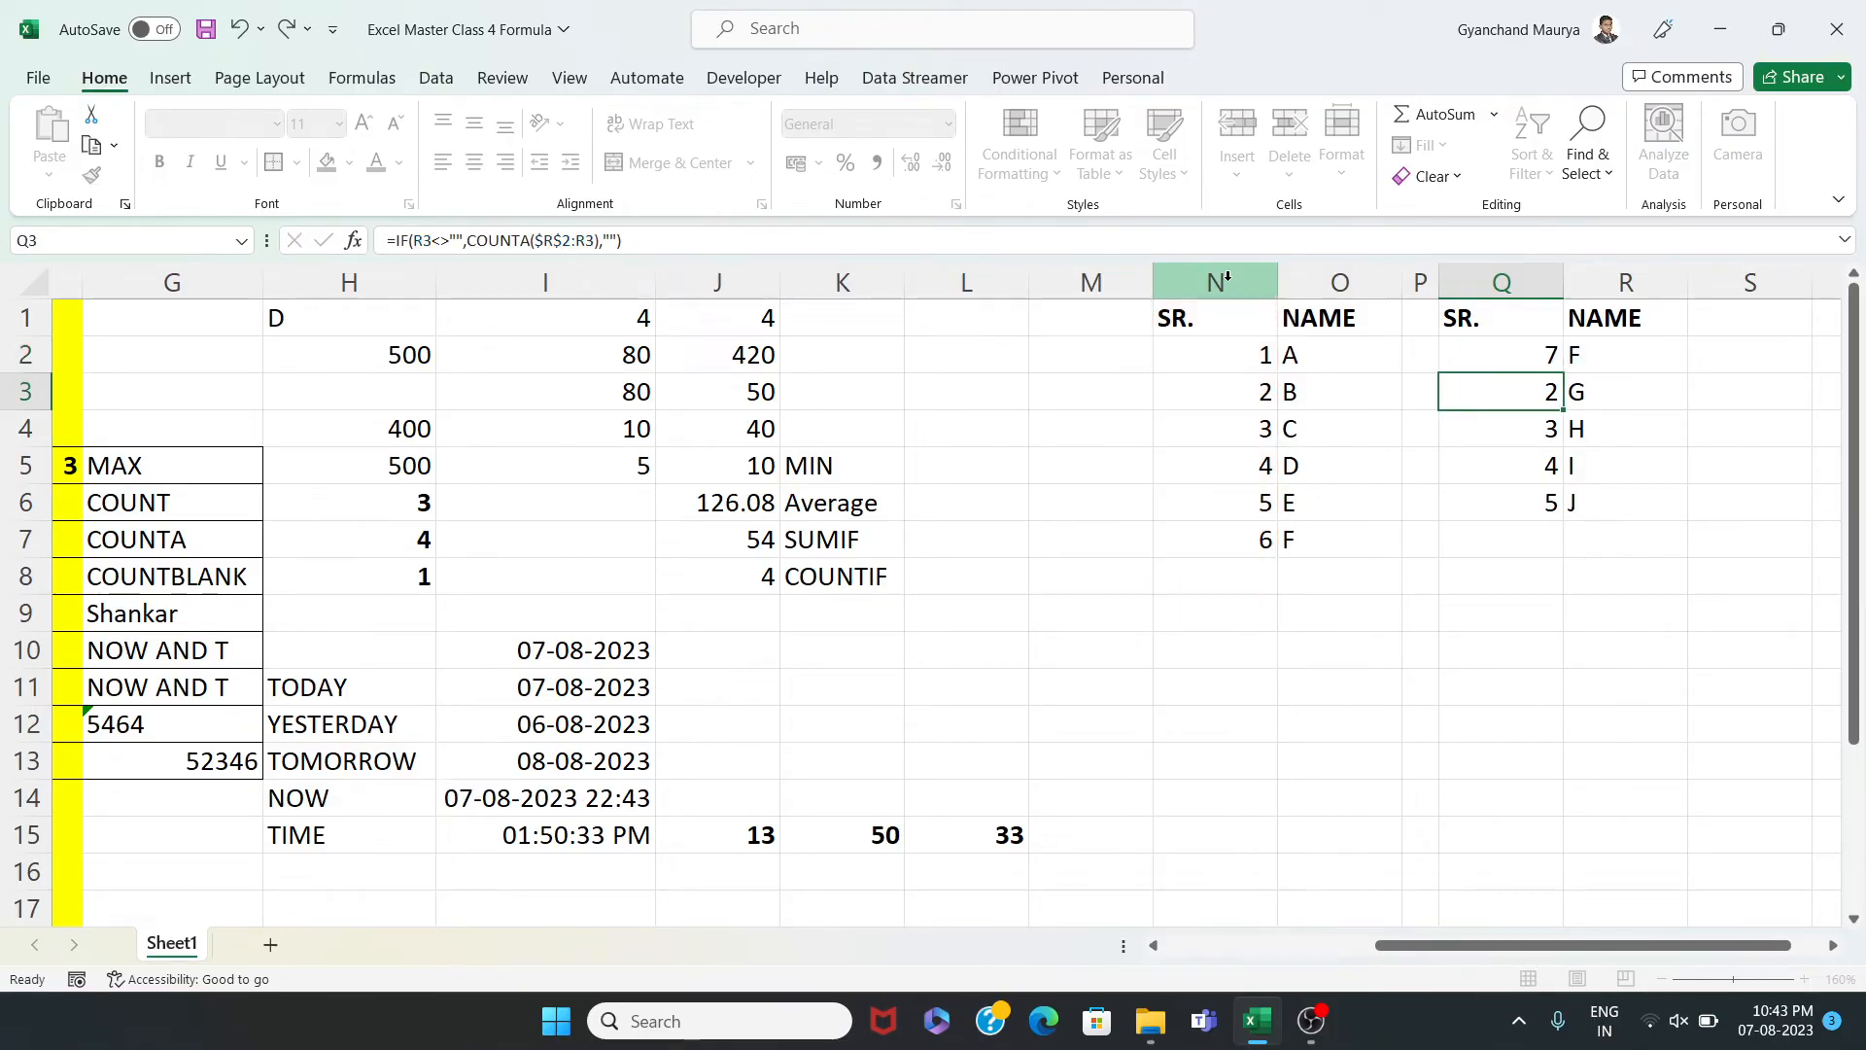
click(1251, 534)
click(1530, 351)
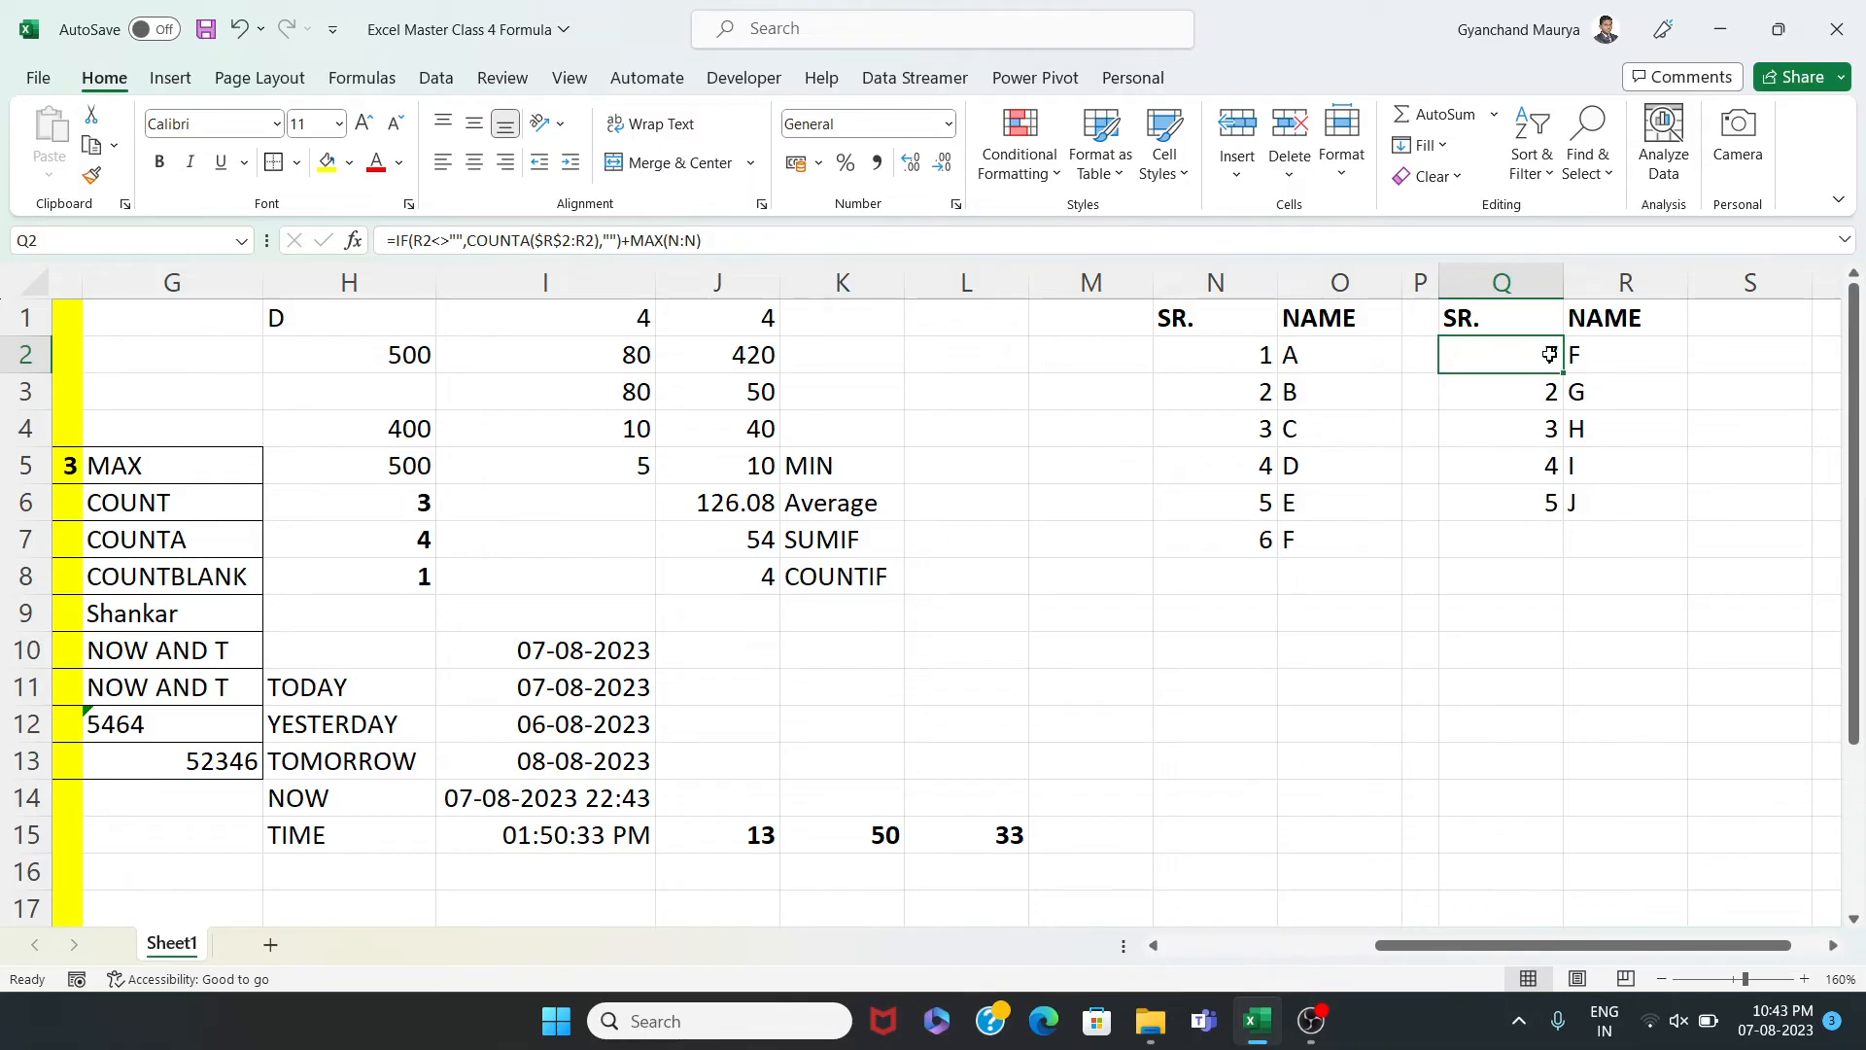
drag(1555, 372, 1552, 671)
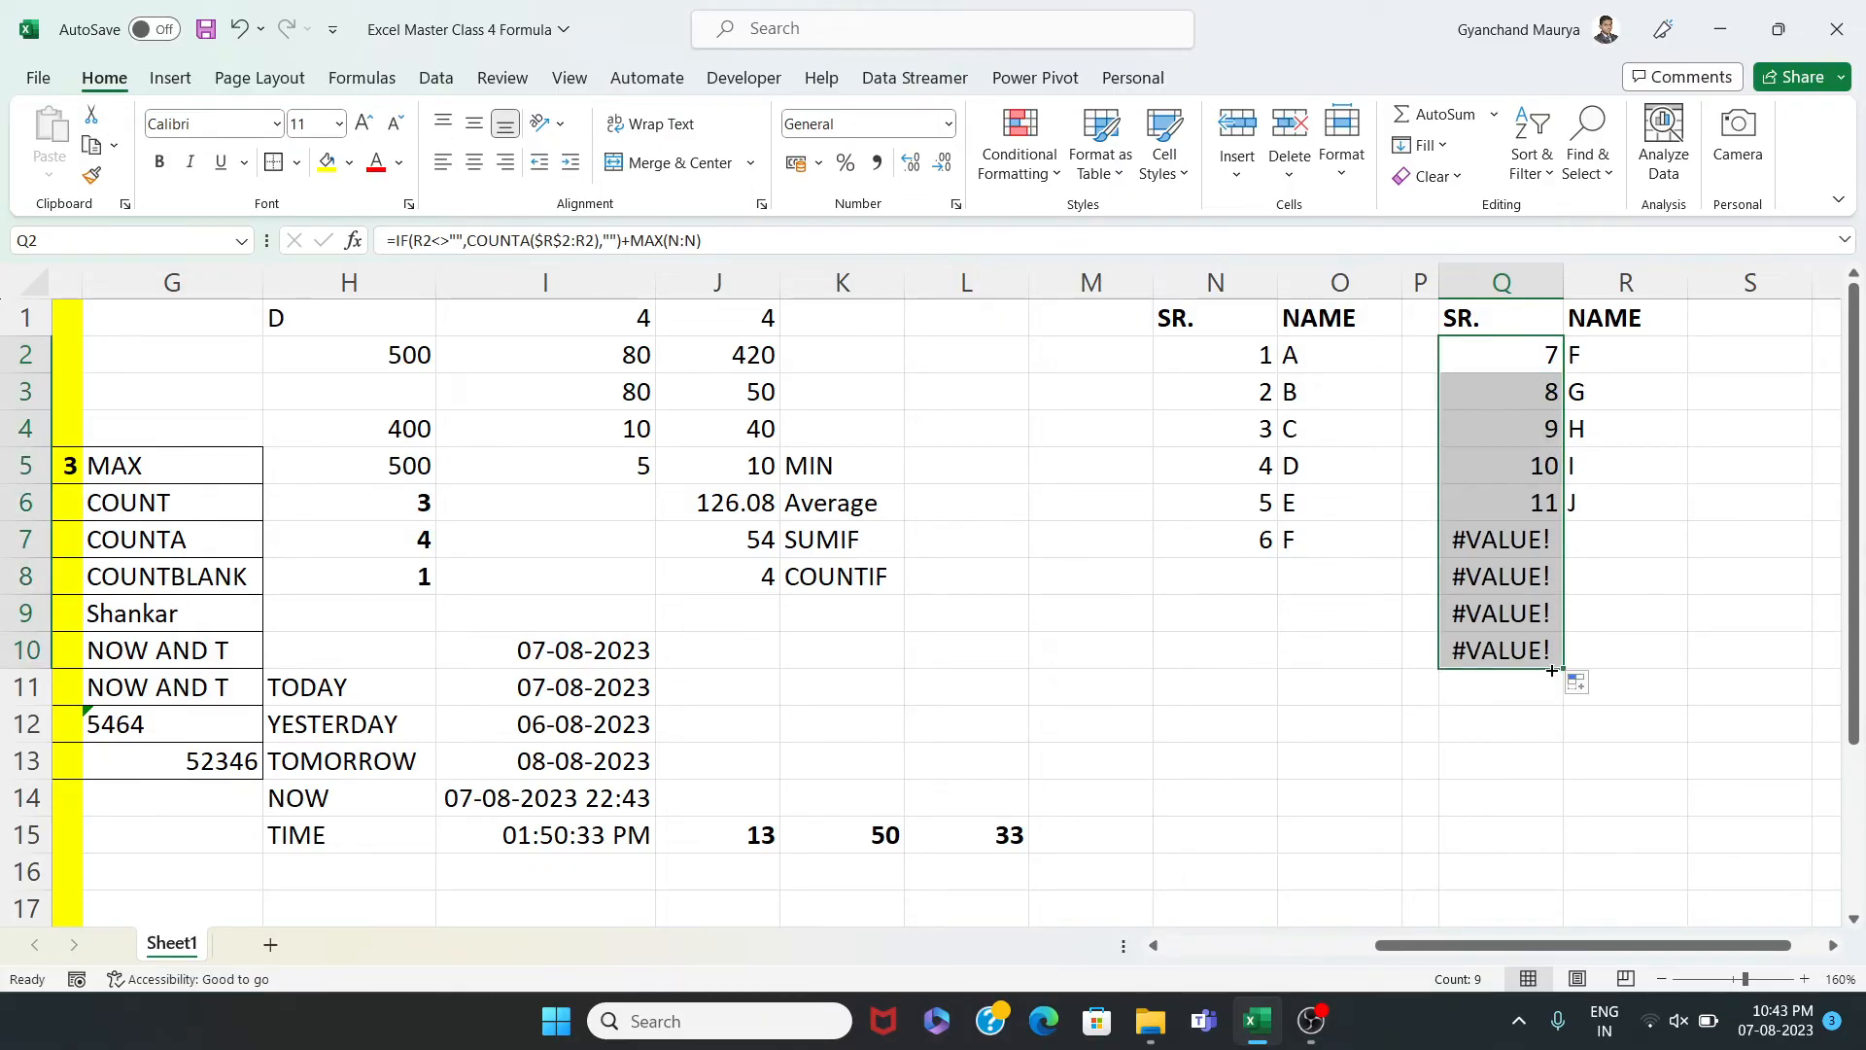
Clear Q7:Q10 and fill the formula from Q6 down to Q10 again
drag(1523, 547, 1525, 641)
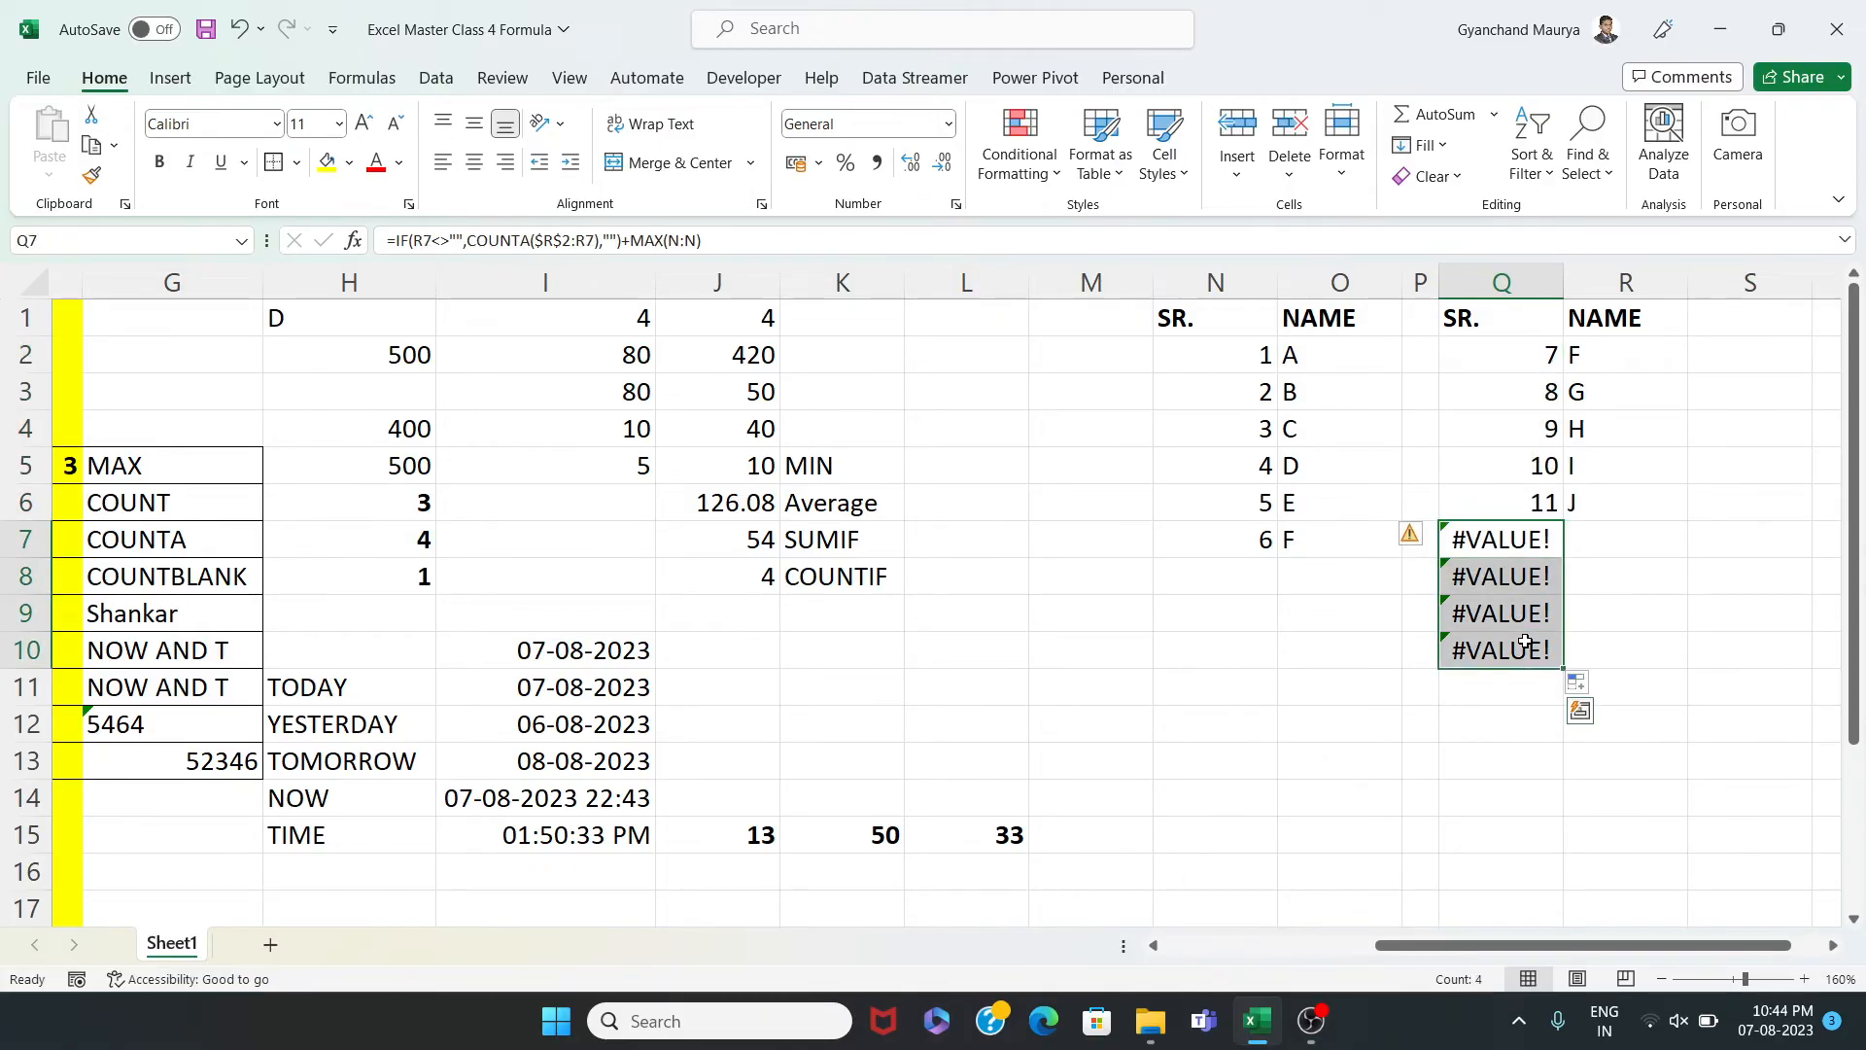
key(Delete)
click(1618, 499)
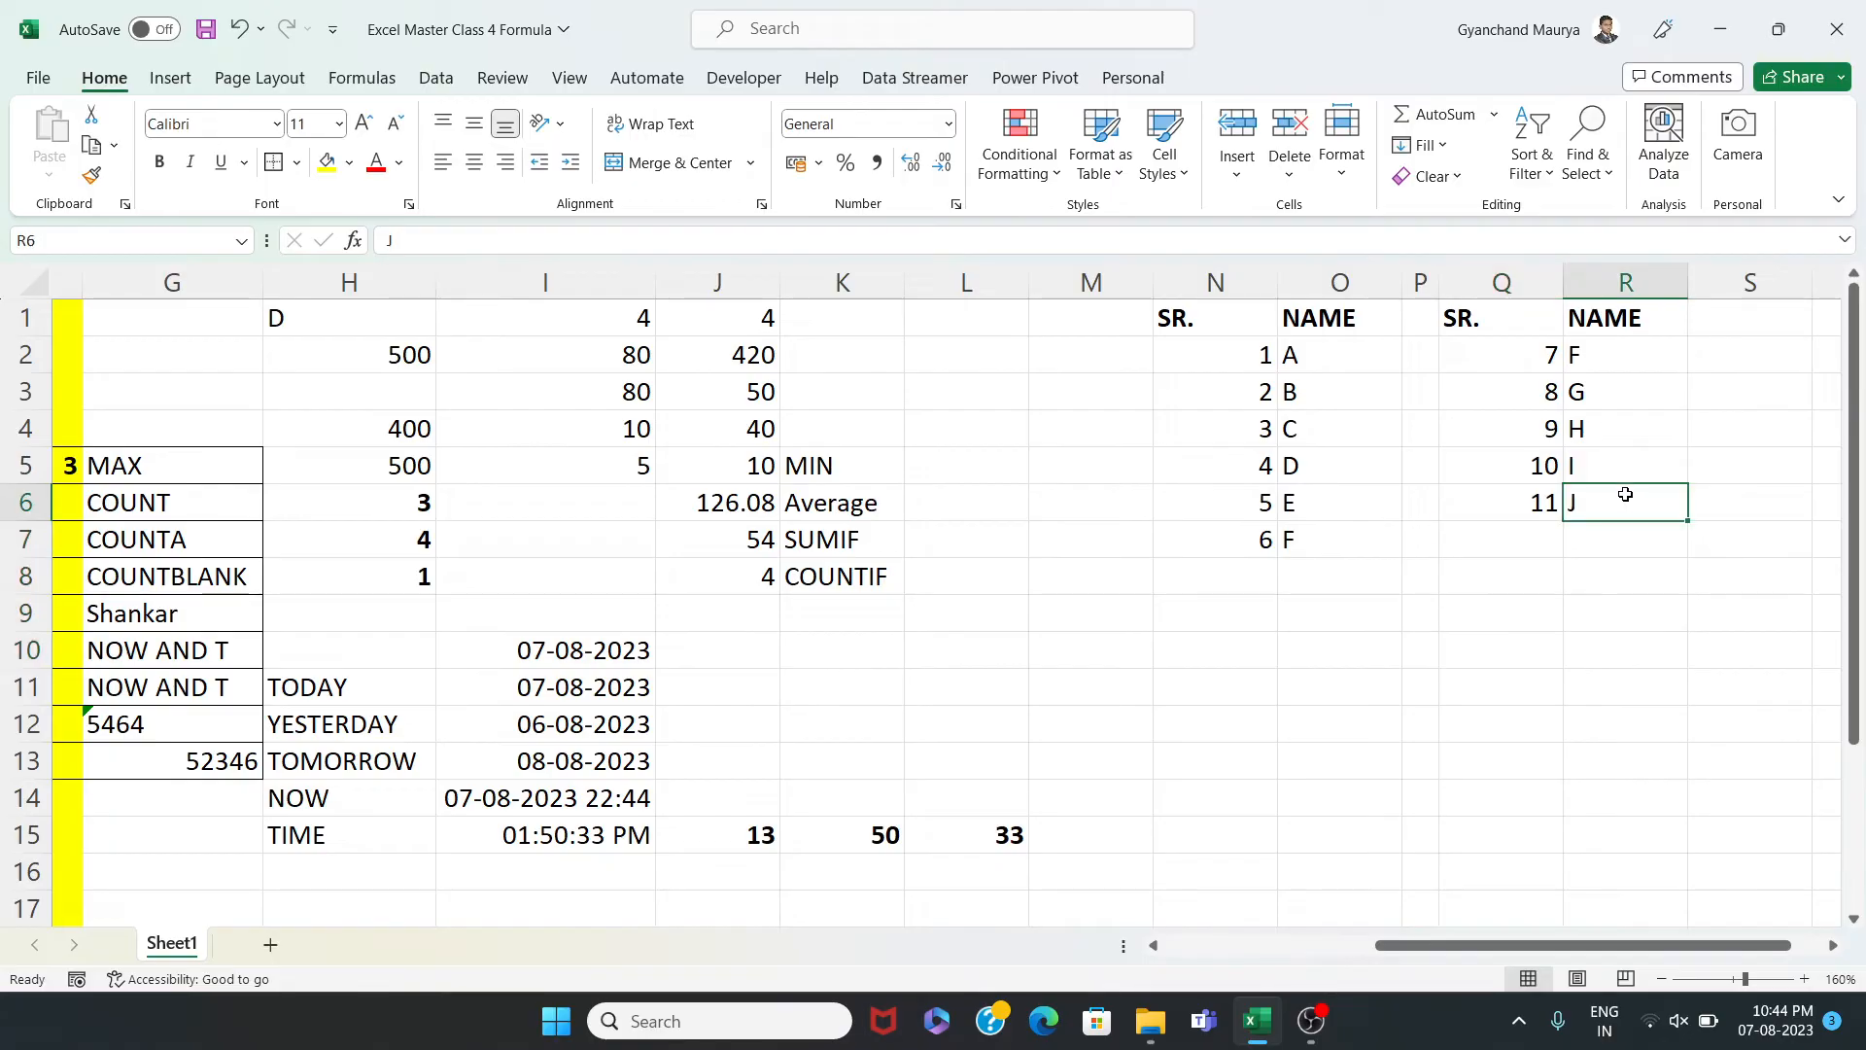
click(1526, 508)
drag(1564, 522, 1571, 680)
Wrap the Q2 serial number formula in IFERROR as =IFERROR(IF(R2<>"",COUNTA($R$2:R2),"")+MAX(N:N),"")
click(1510, 356)
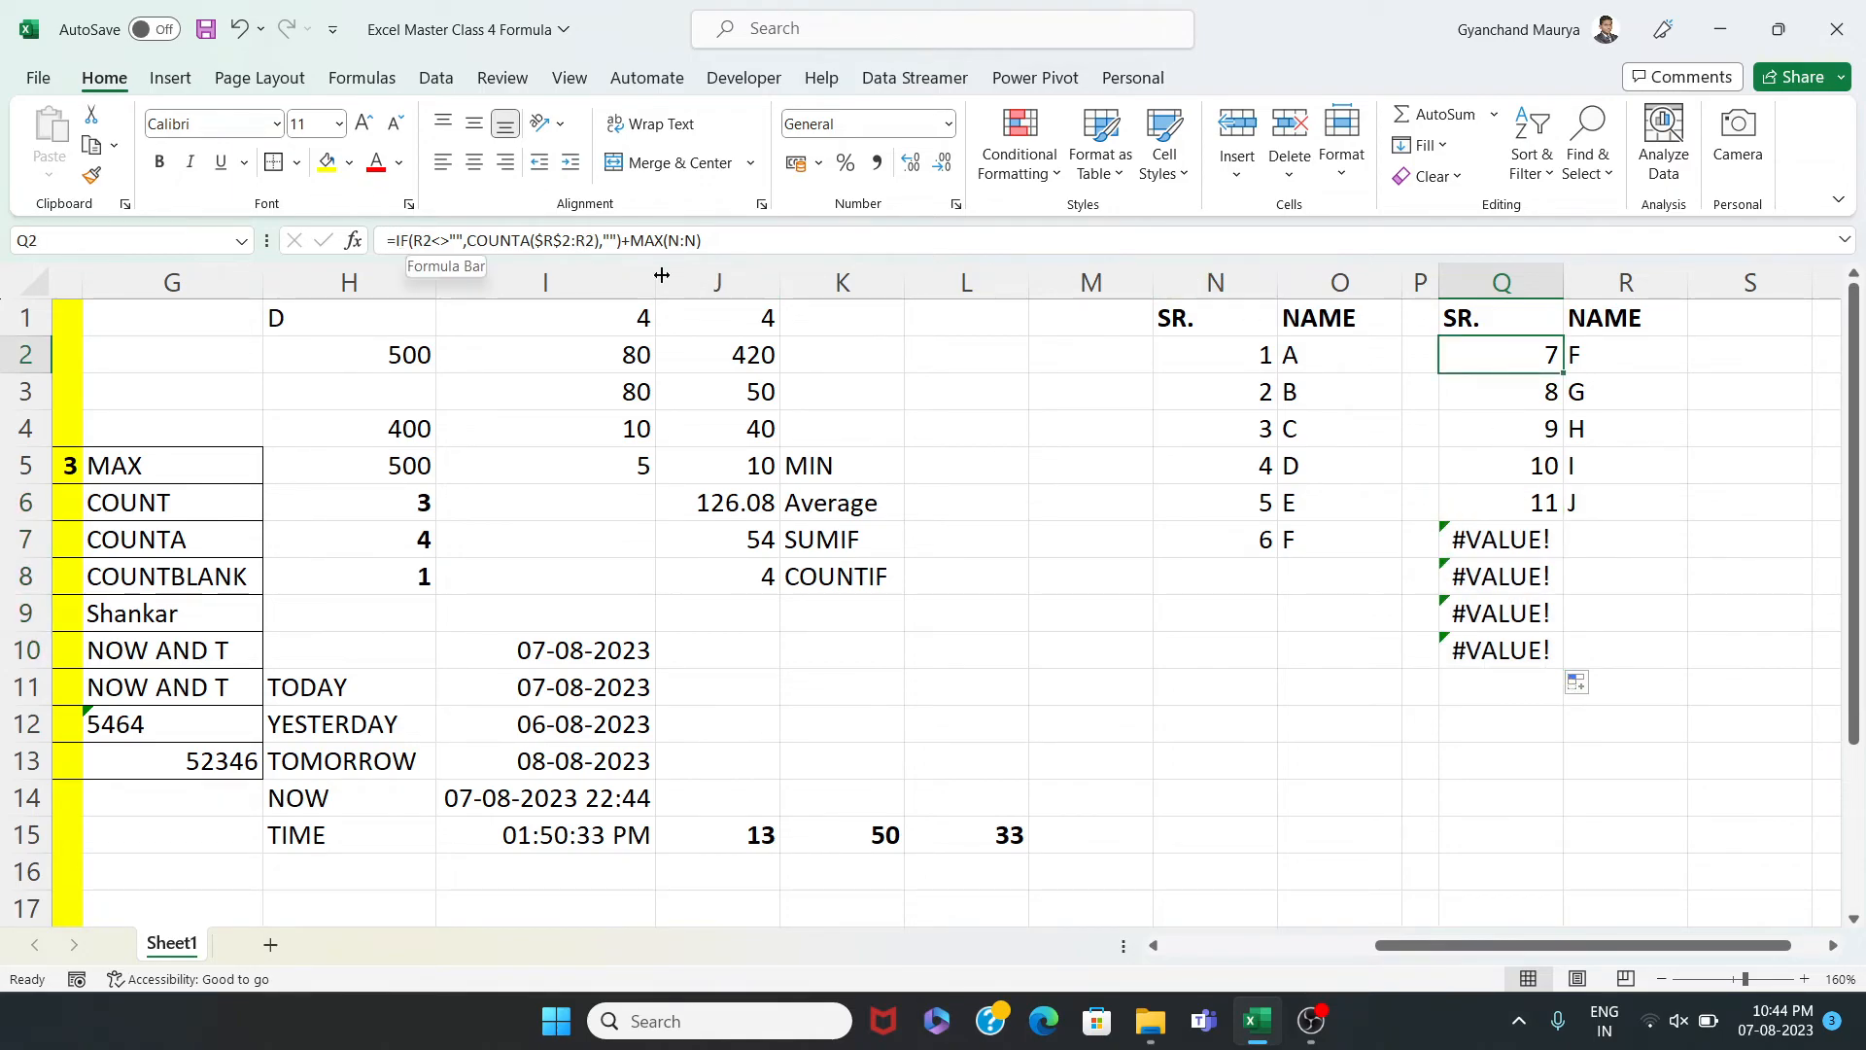
key(F2)
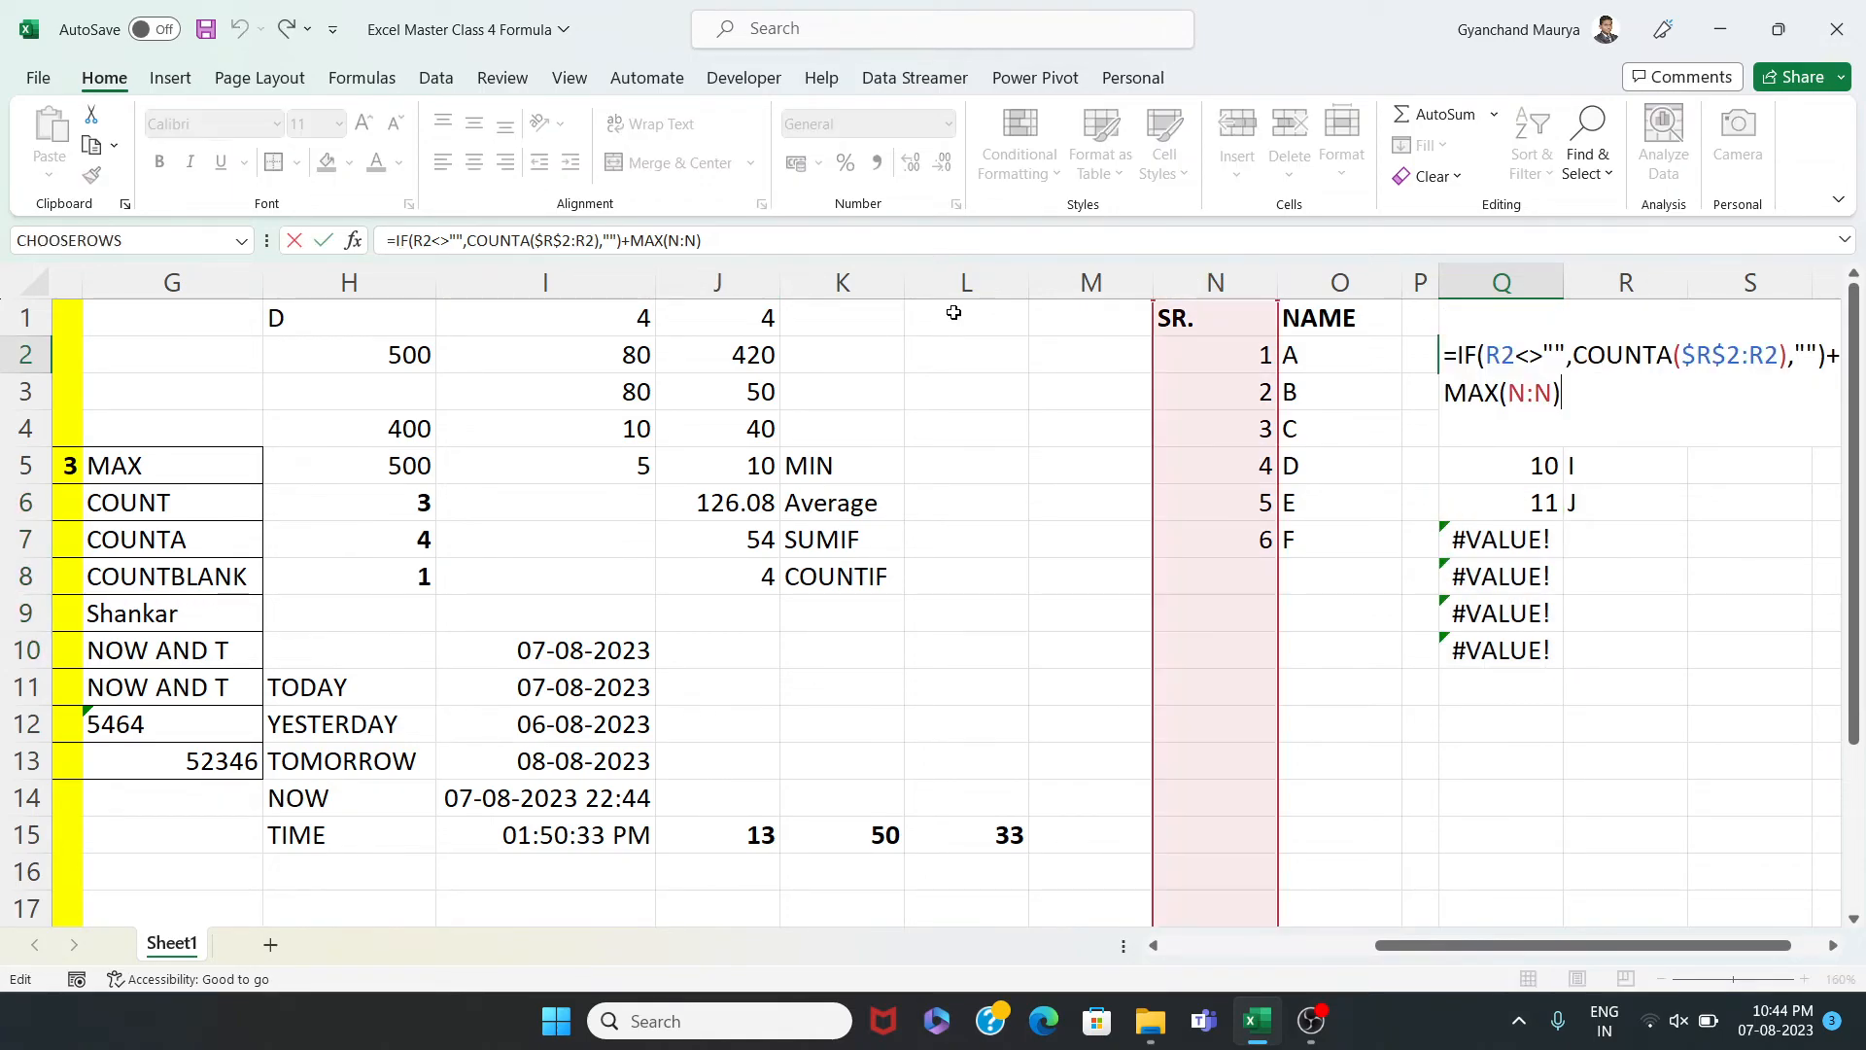
click(1458, 355)
text(IF)
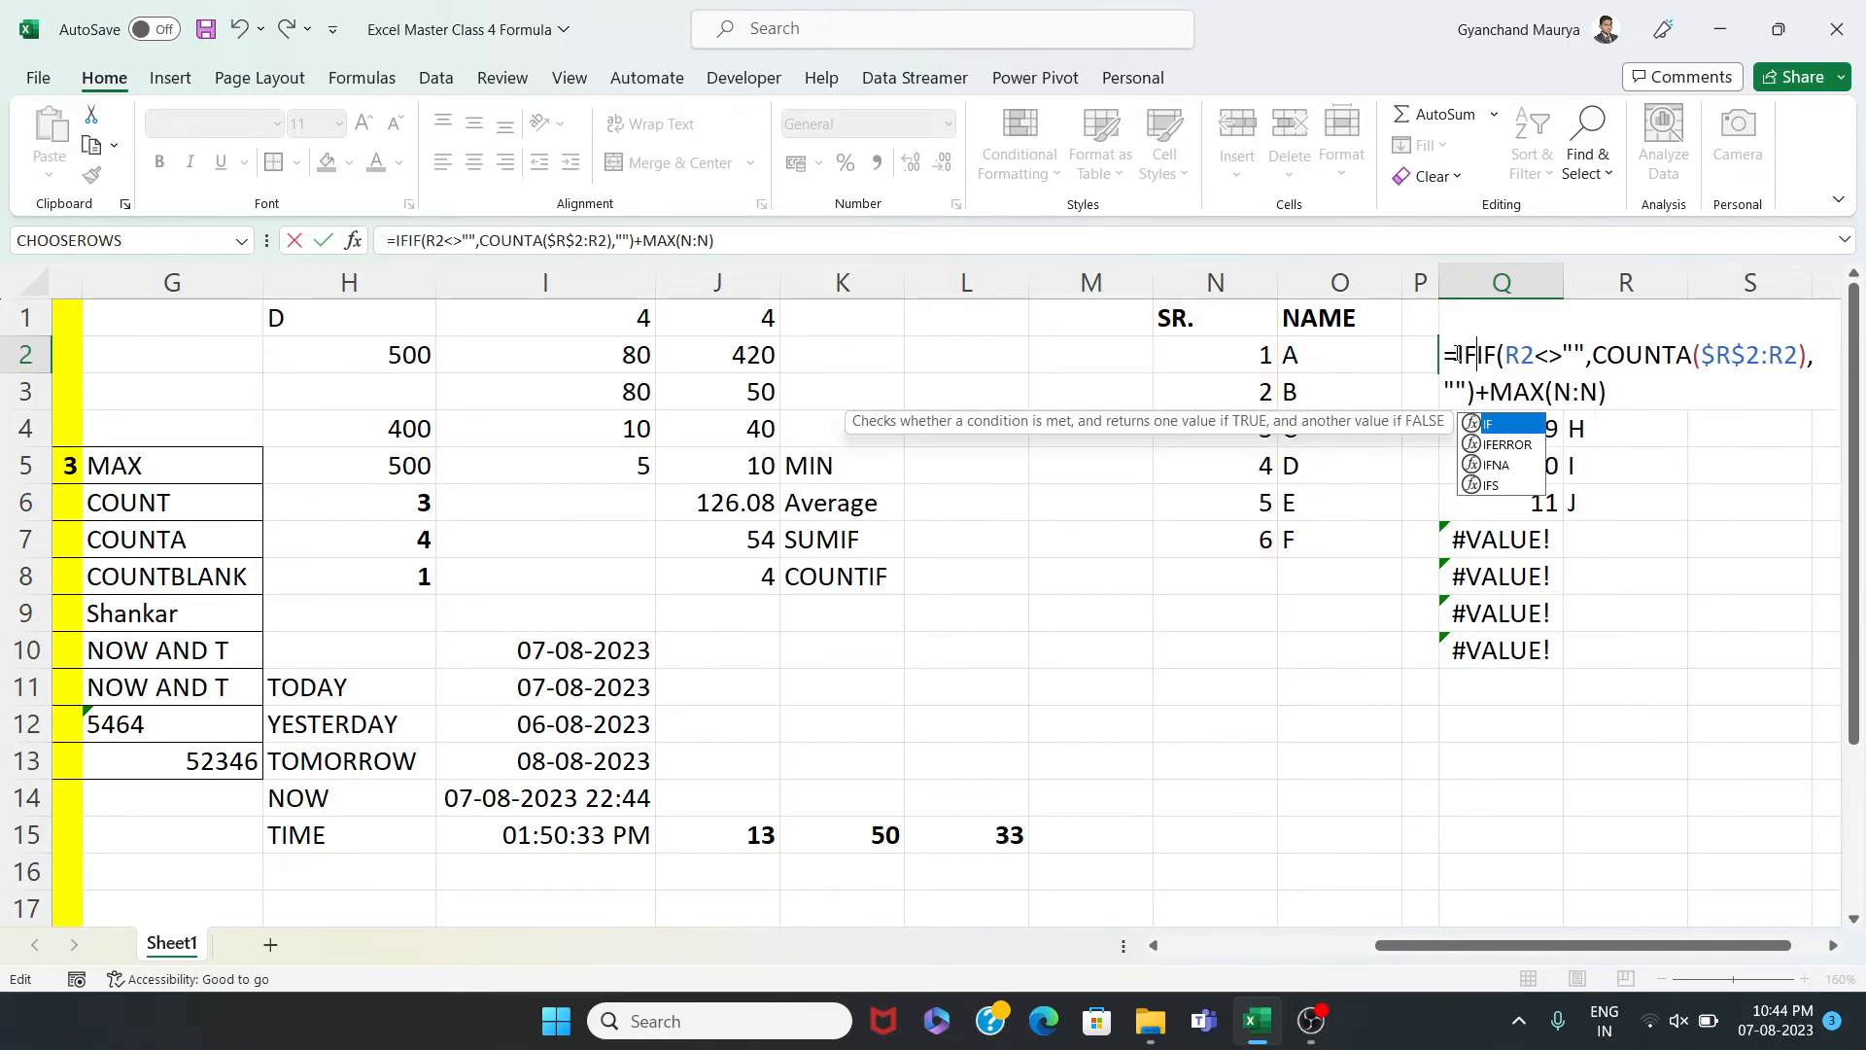
text(ERROR(IF(R2<>"")
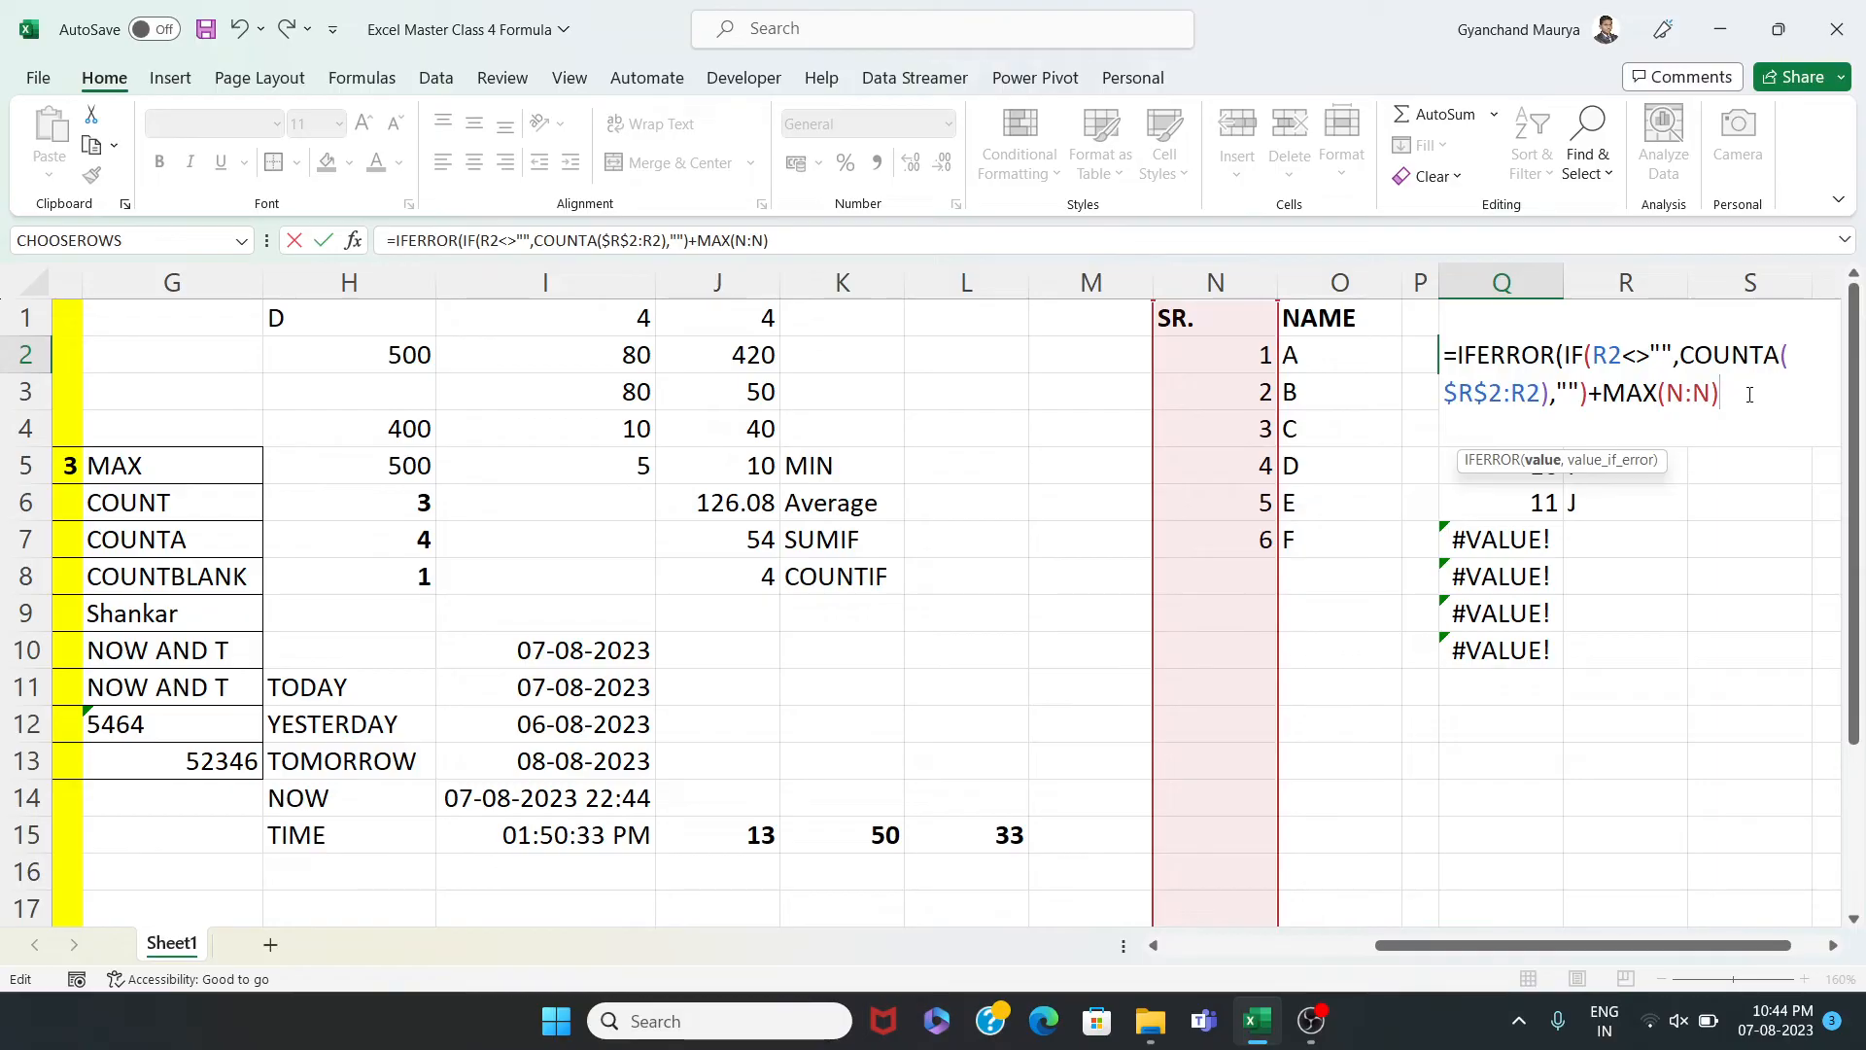
text(,)
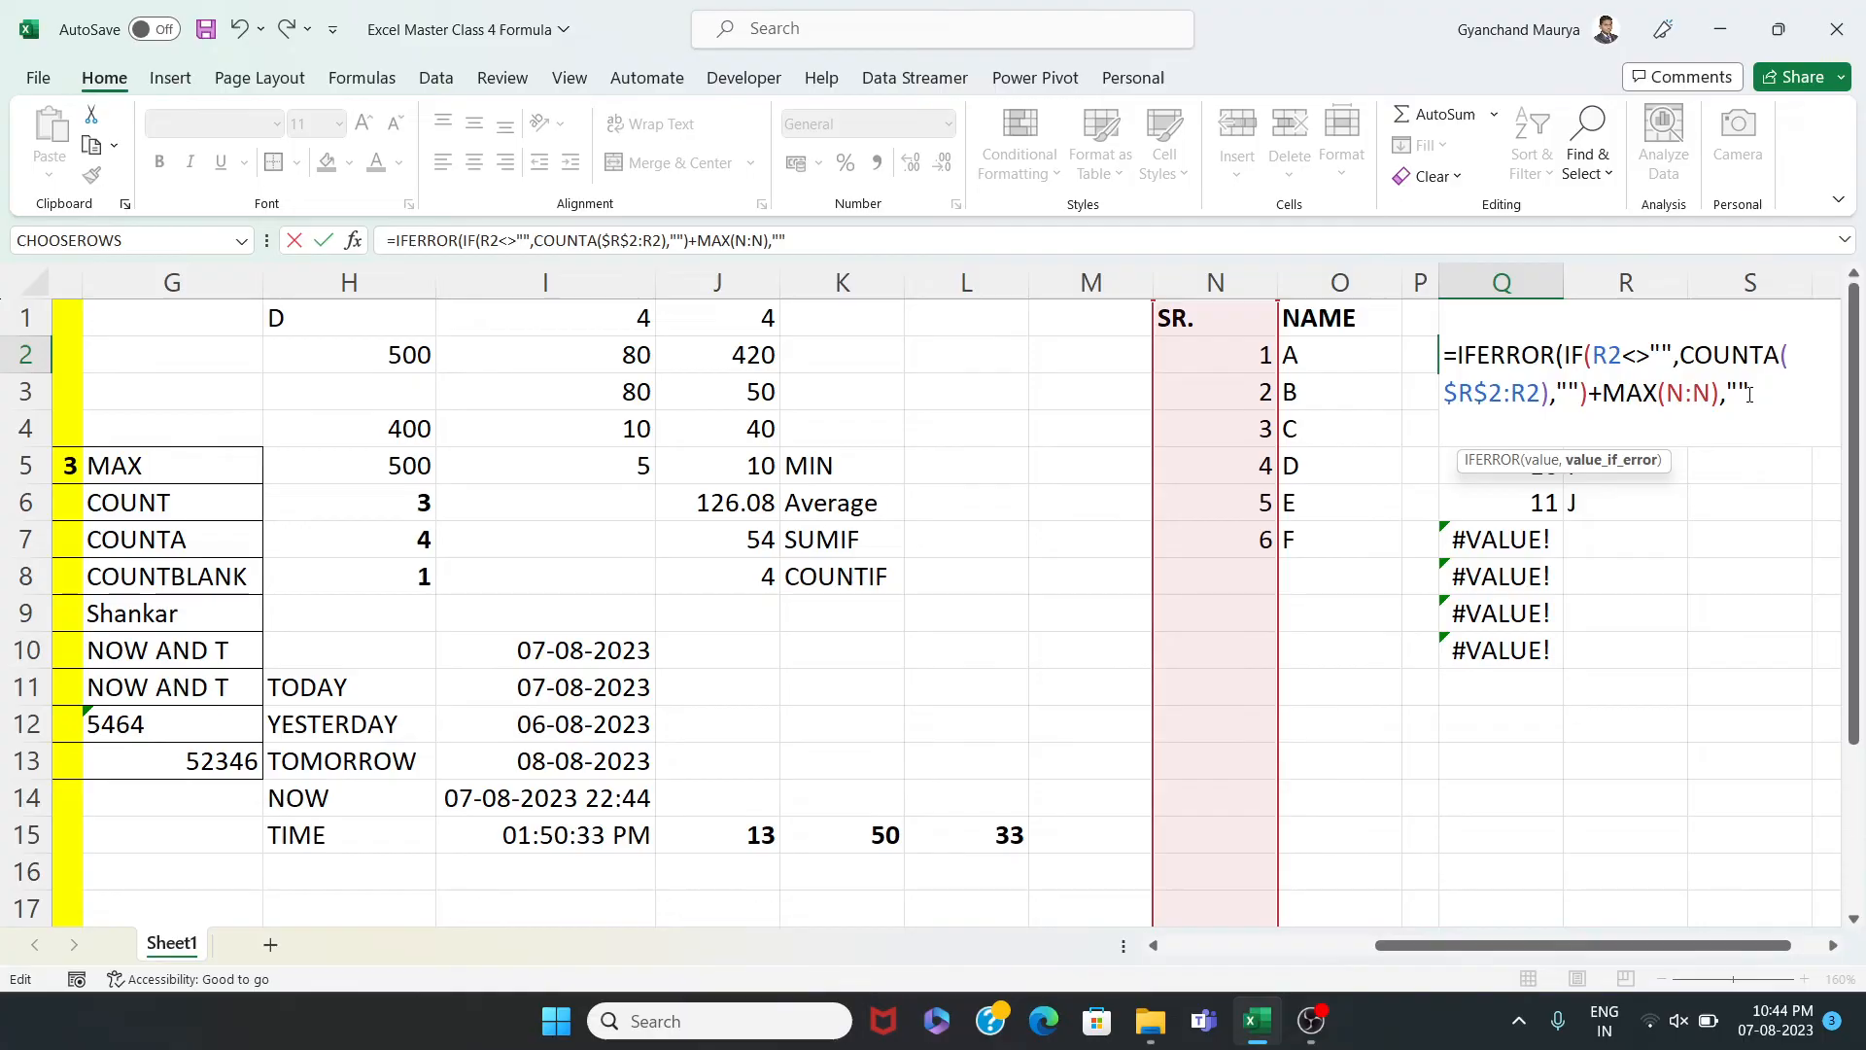
text())
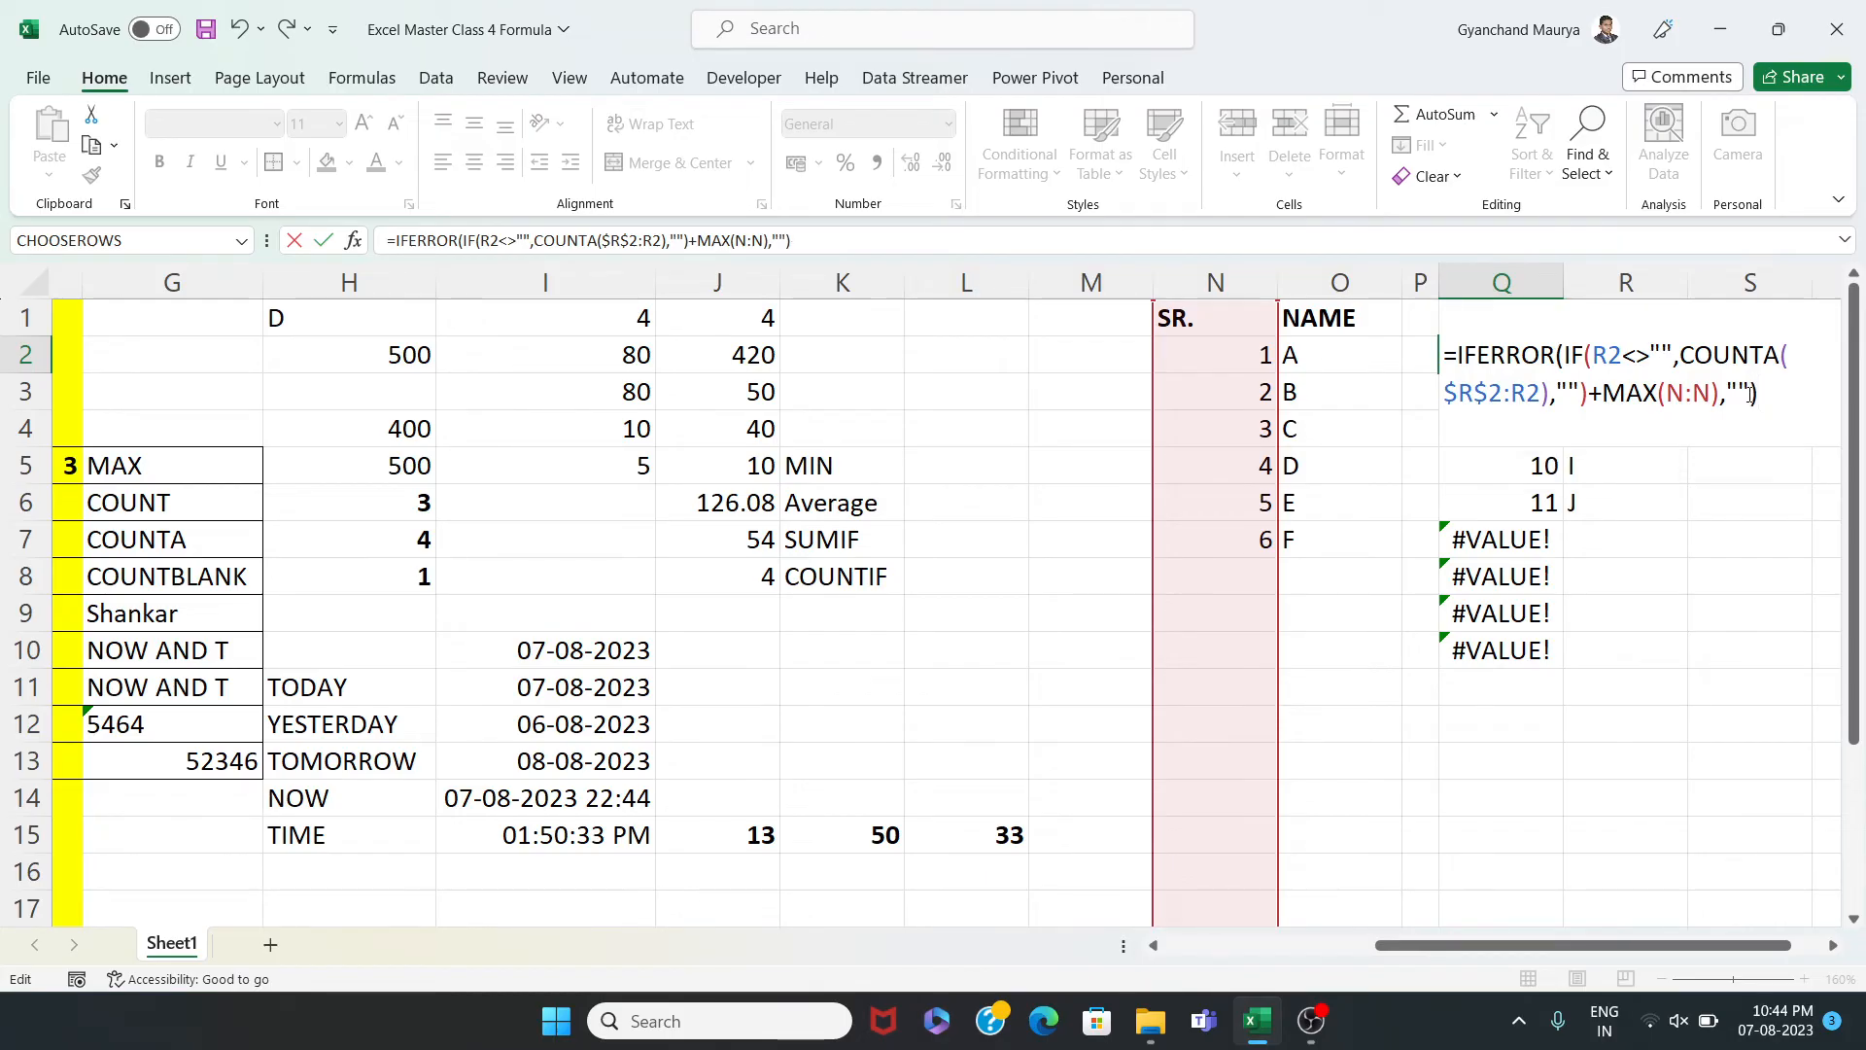
key(Return)
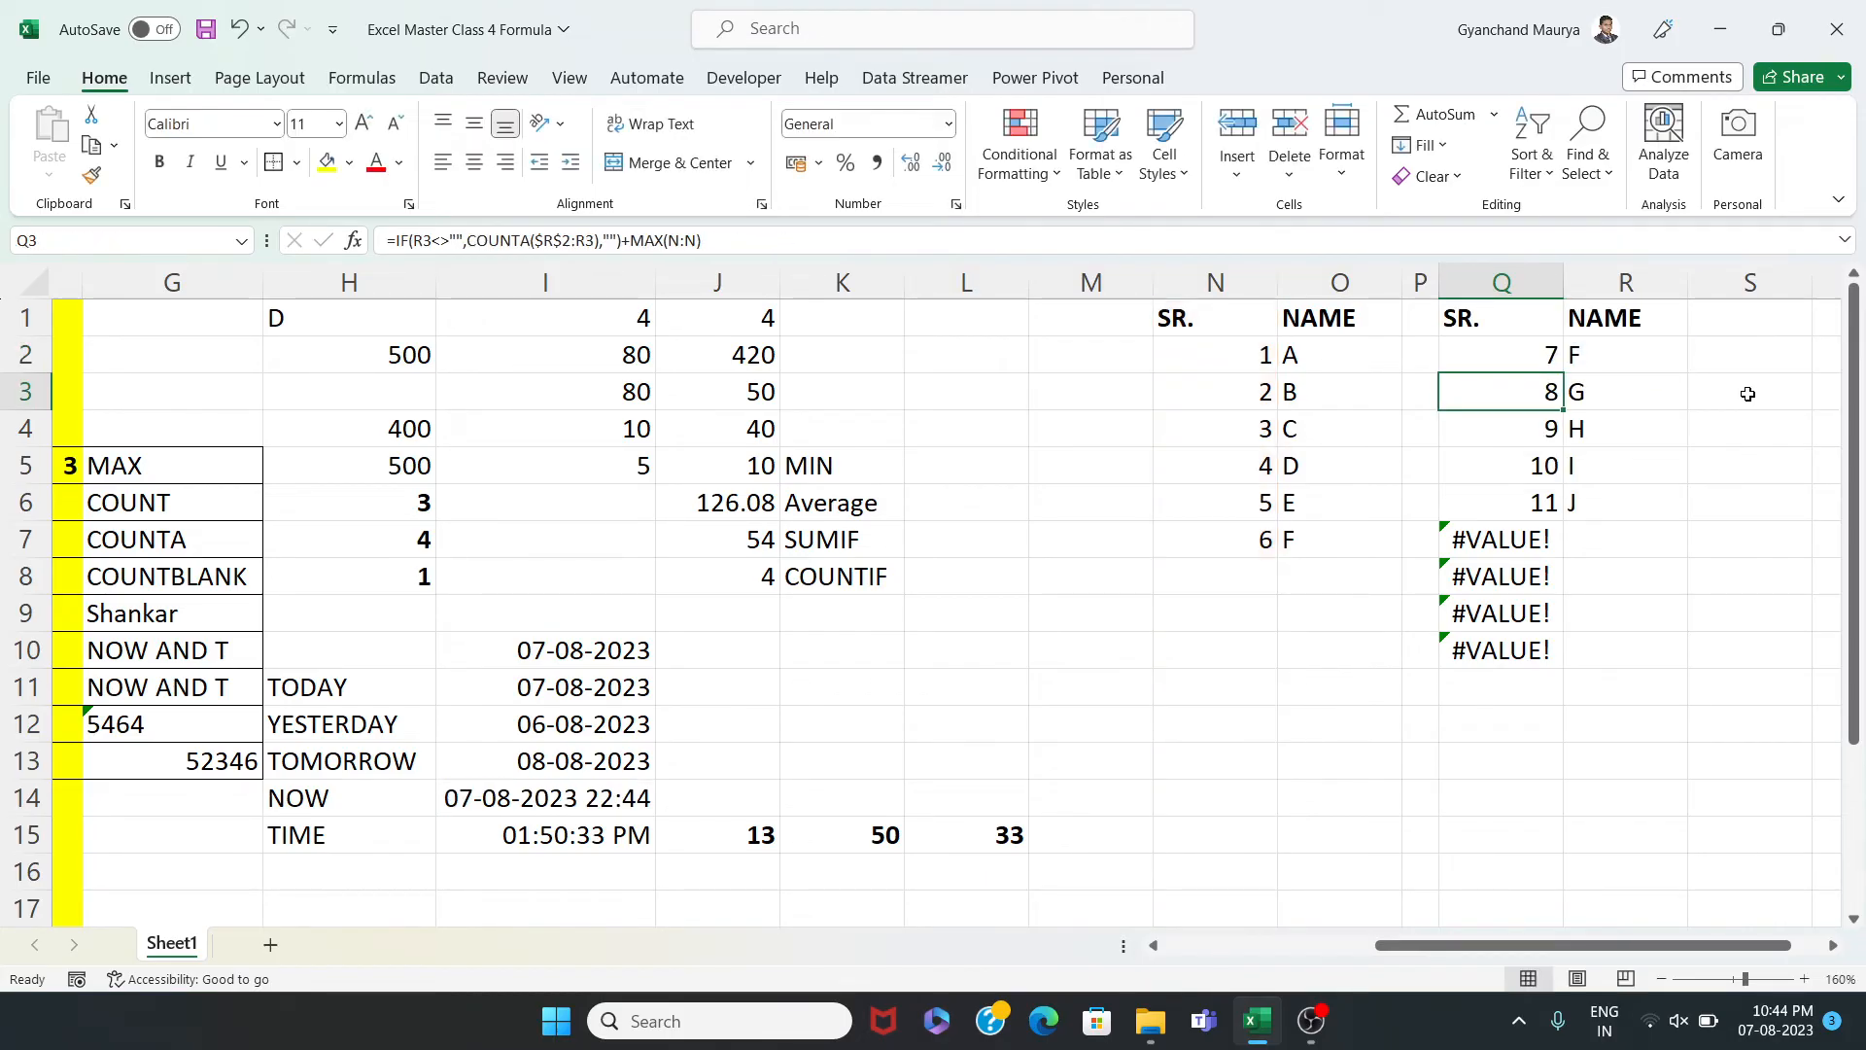
Fill the IFERROR formula from Q2 down to Q10 and check the copied formula in Q7
click(1545, 357)
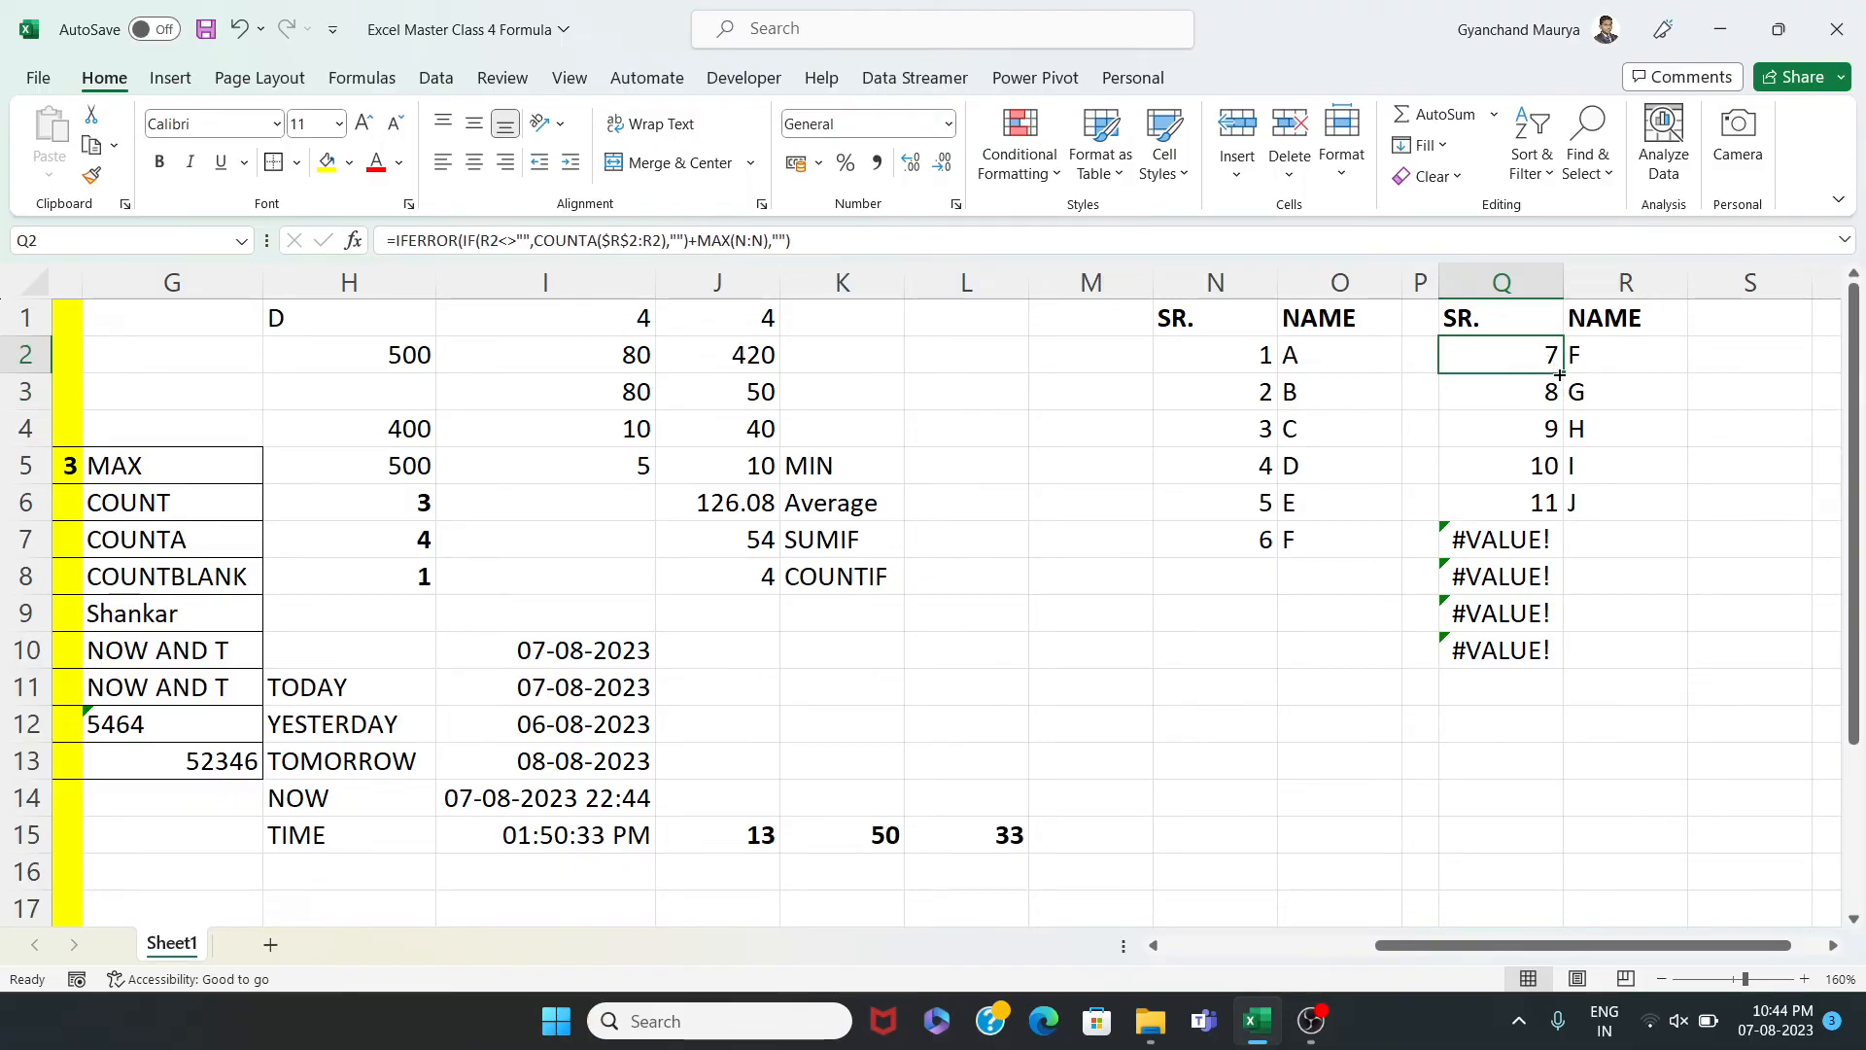
drag(1562, 375, 1547, 684)
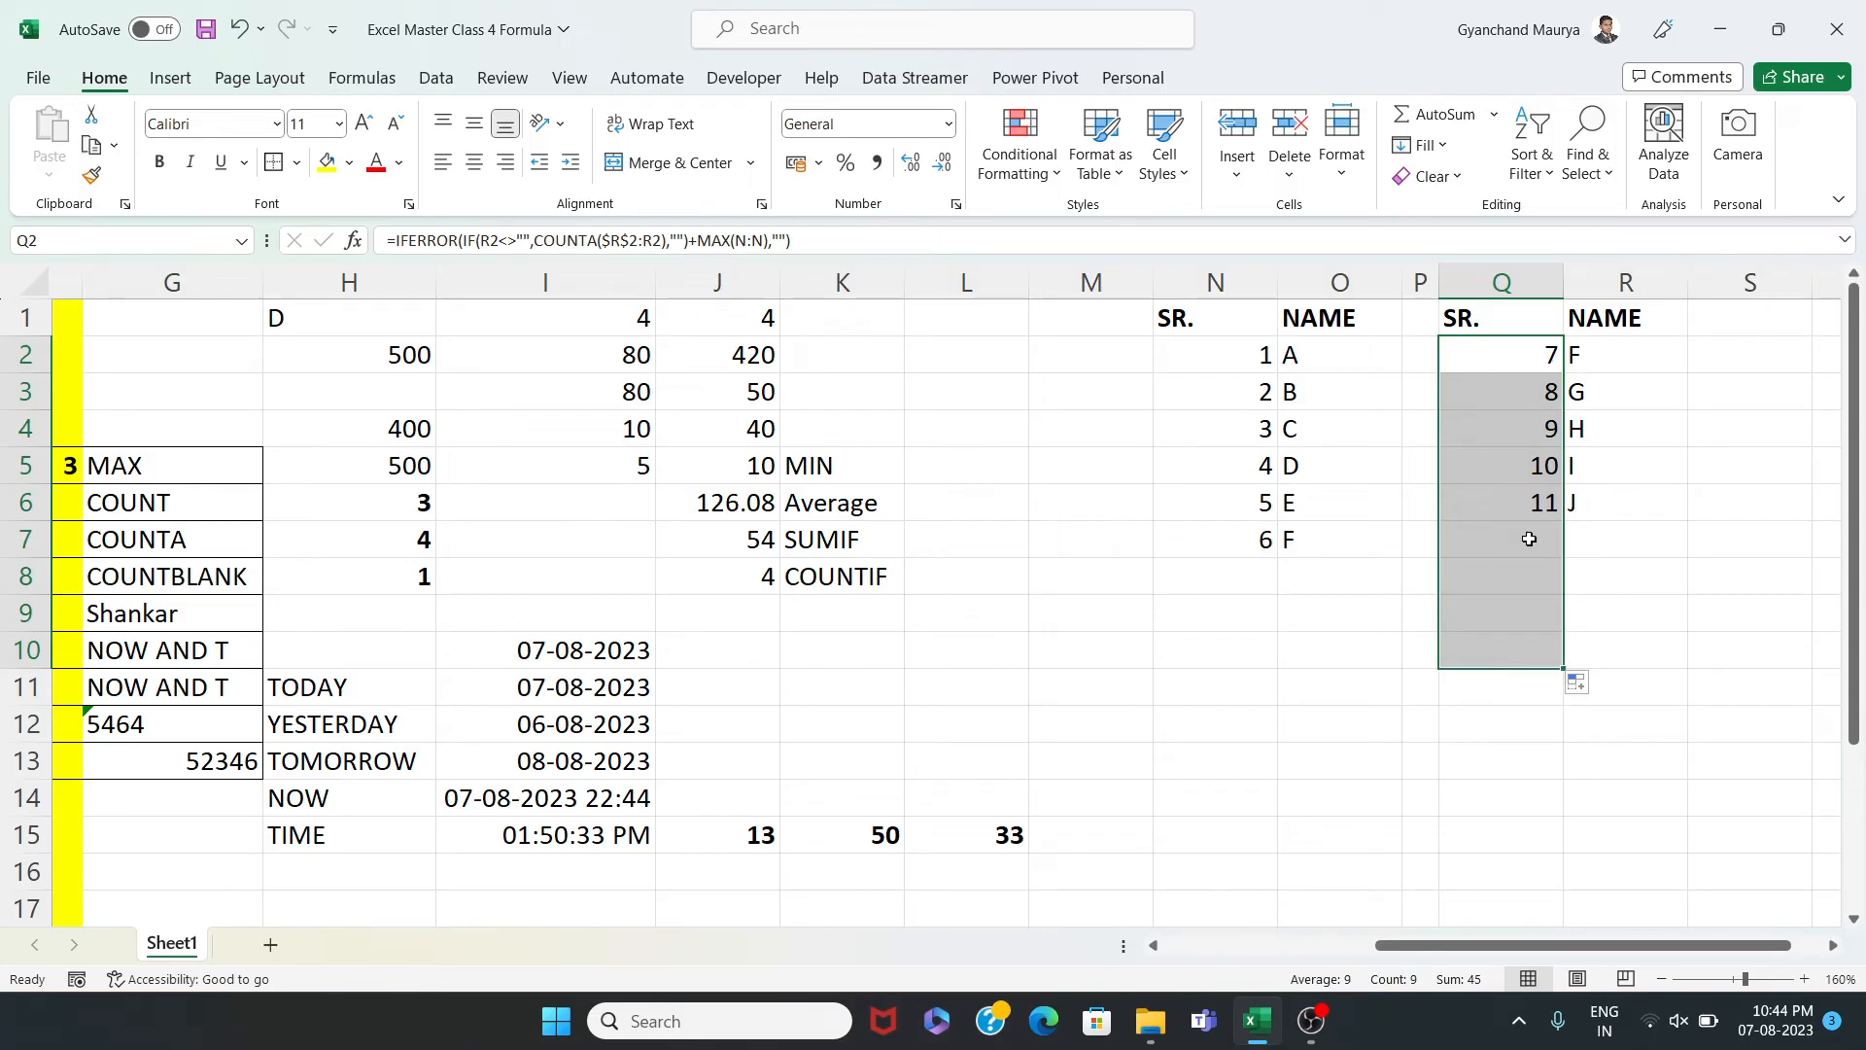
click(1504, 542)
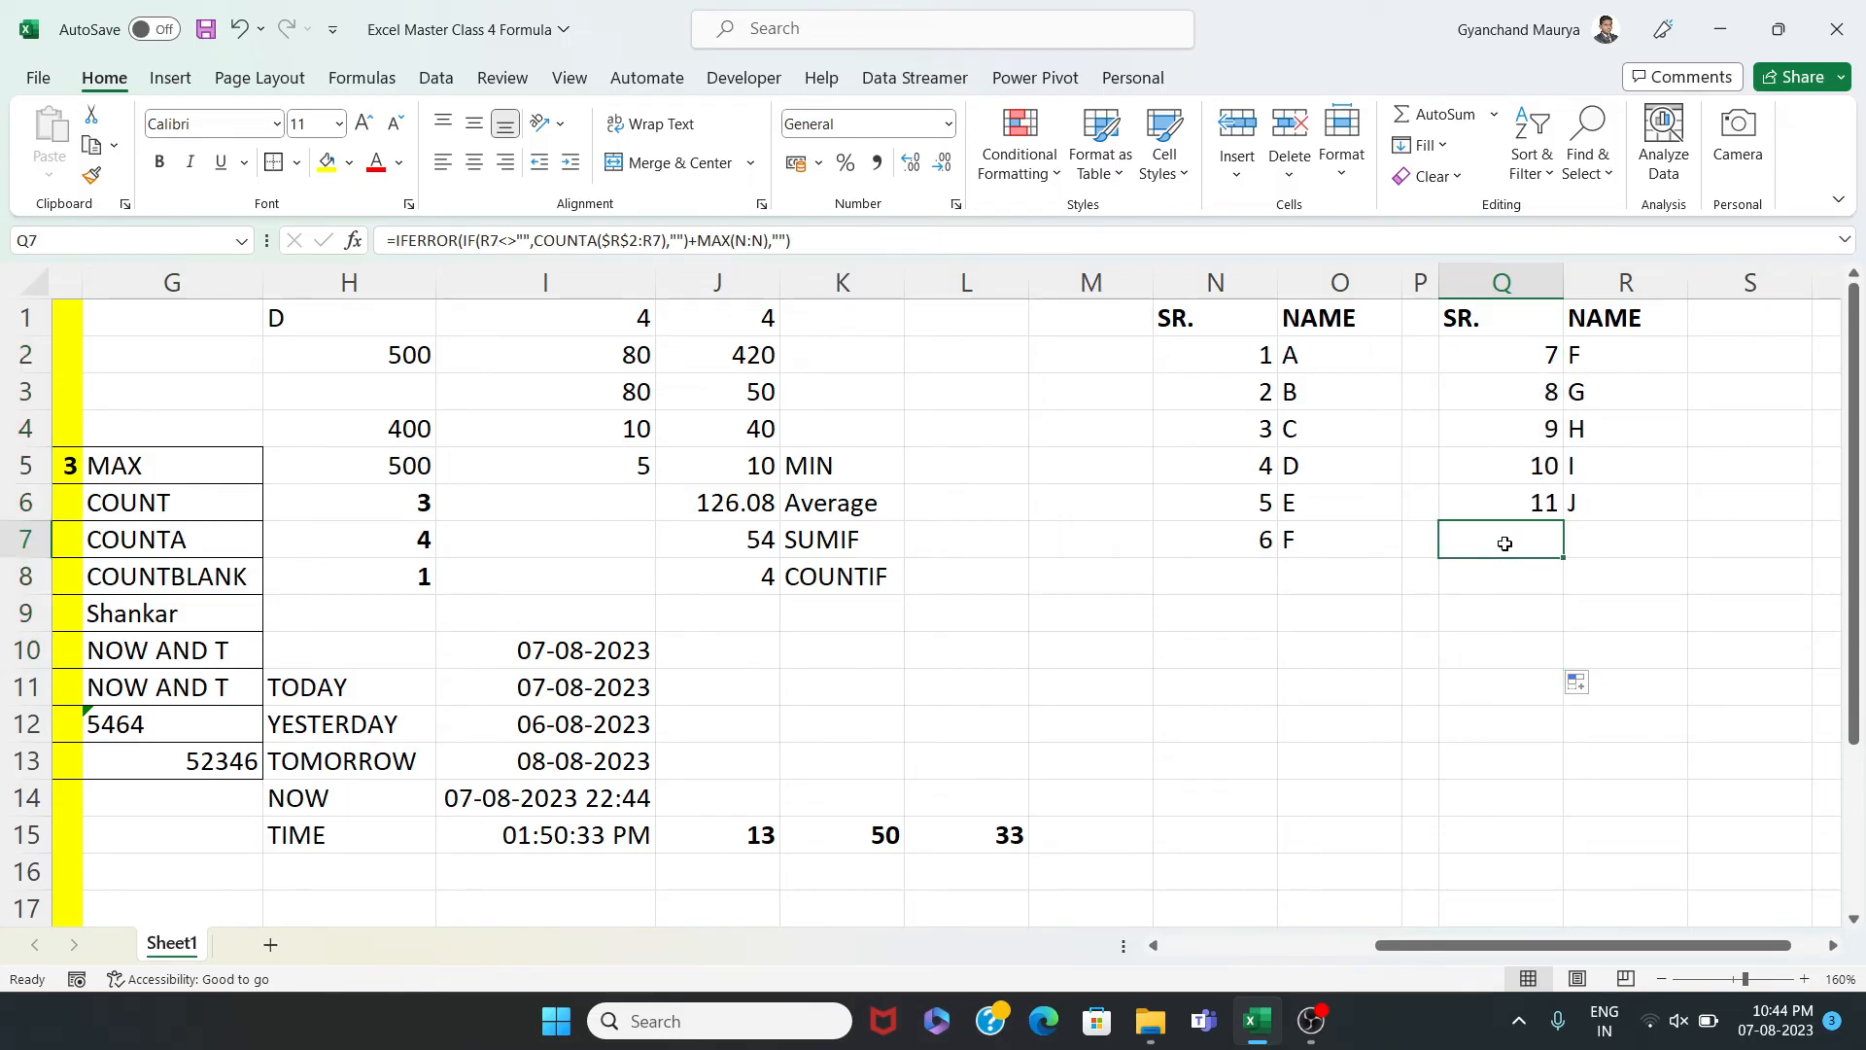
Clear the name in O7 and check the serial numbers in N6 and Q2
click(1327, 541)
key(Delete)
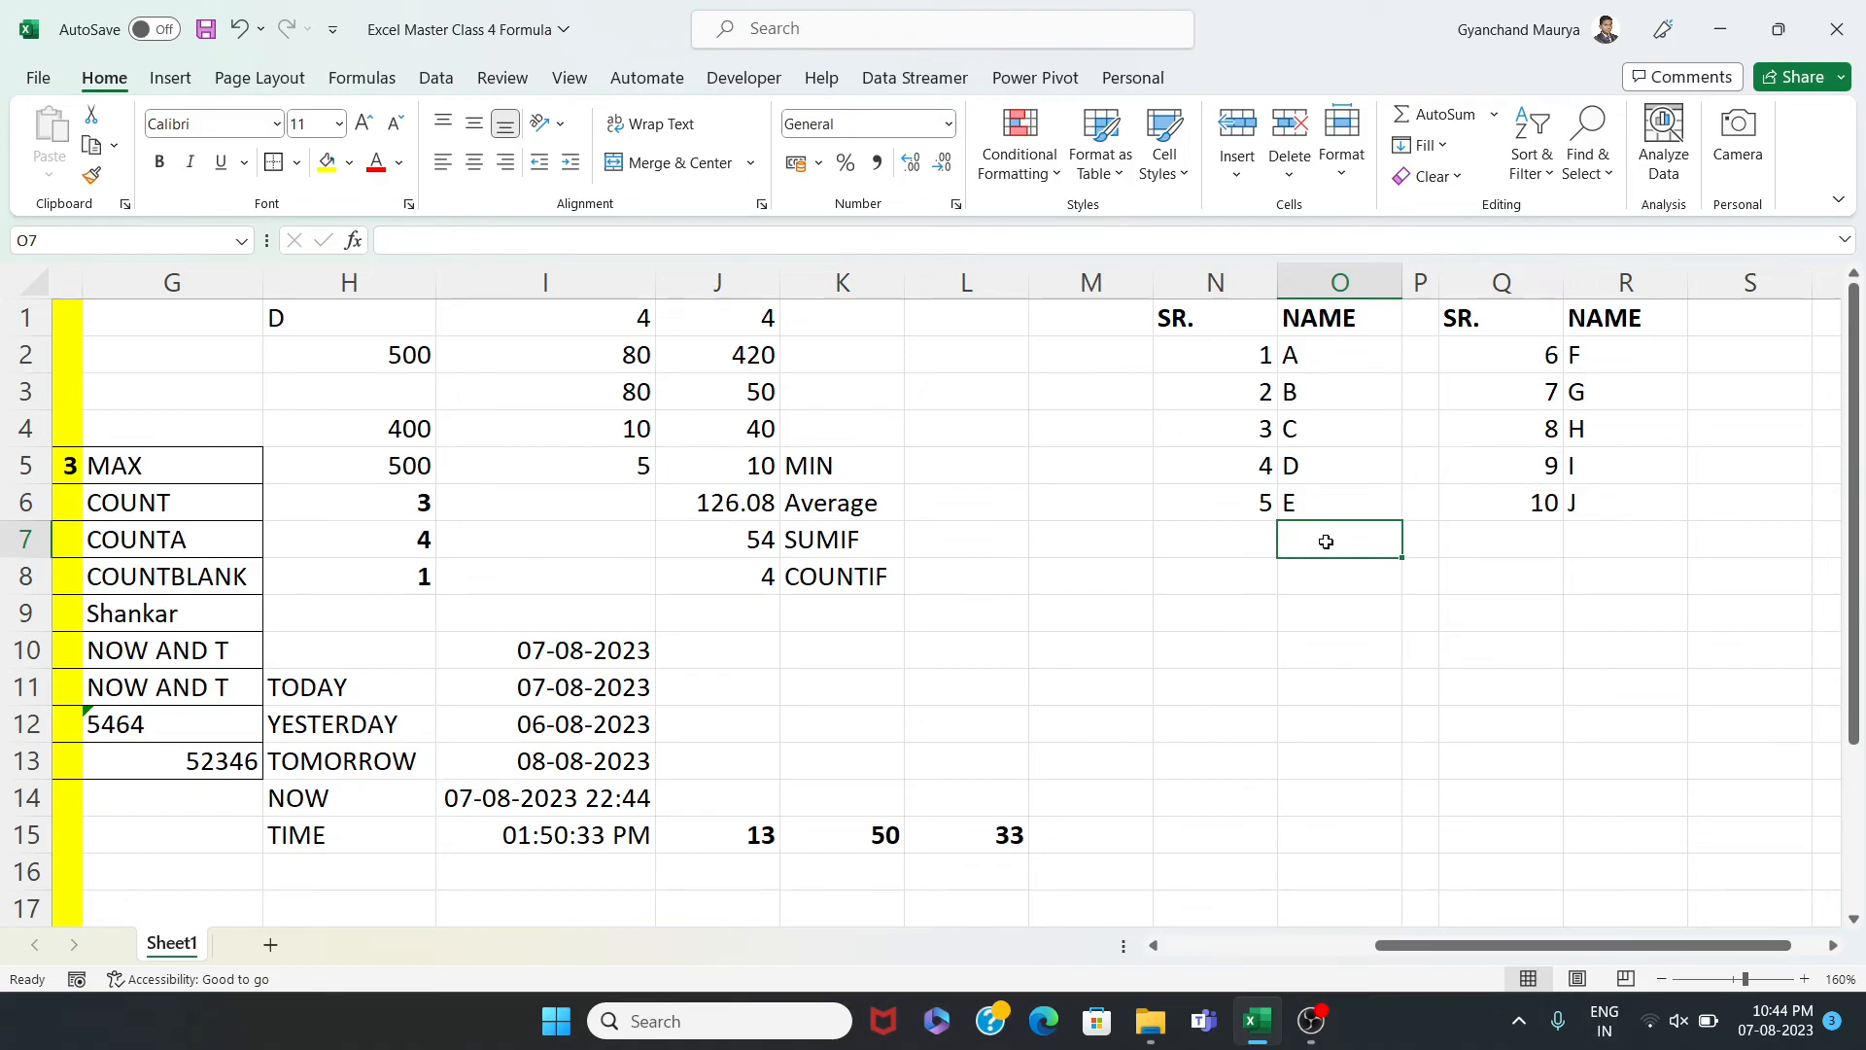
click(1266, 503)
click(1523, 358)
Extend the first name list with H in O7 and Z in O8
click(1328, 543)
text(H)
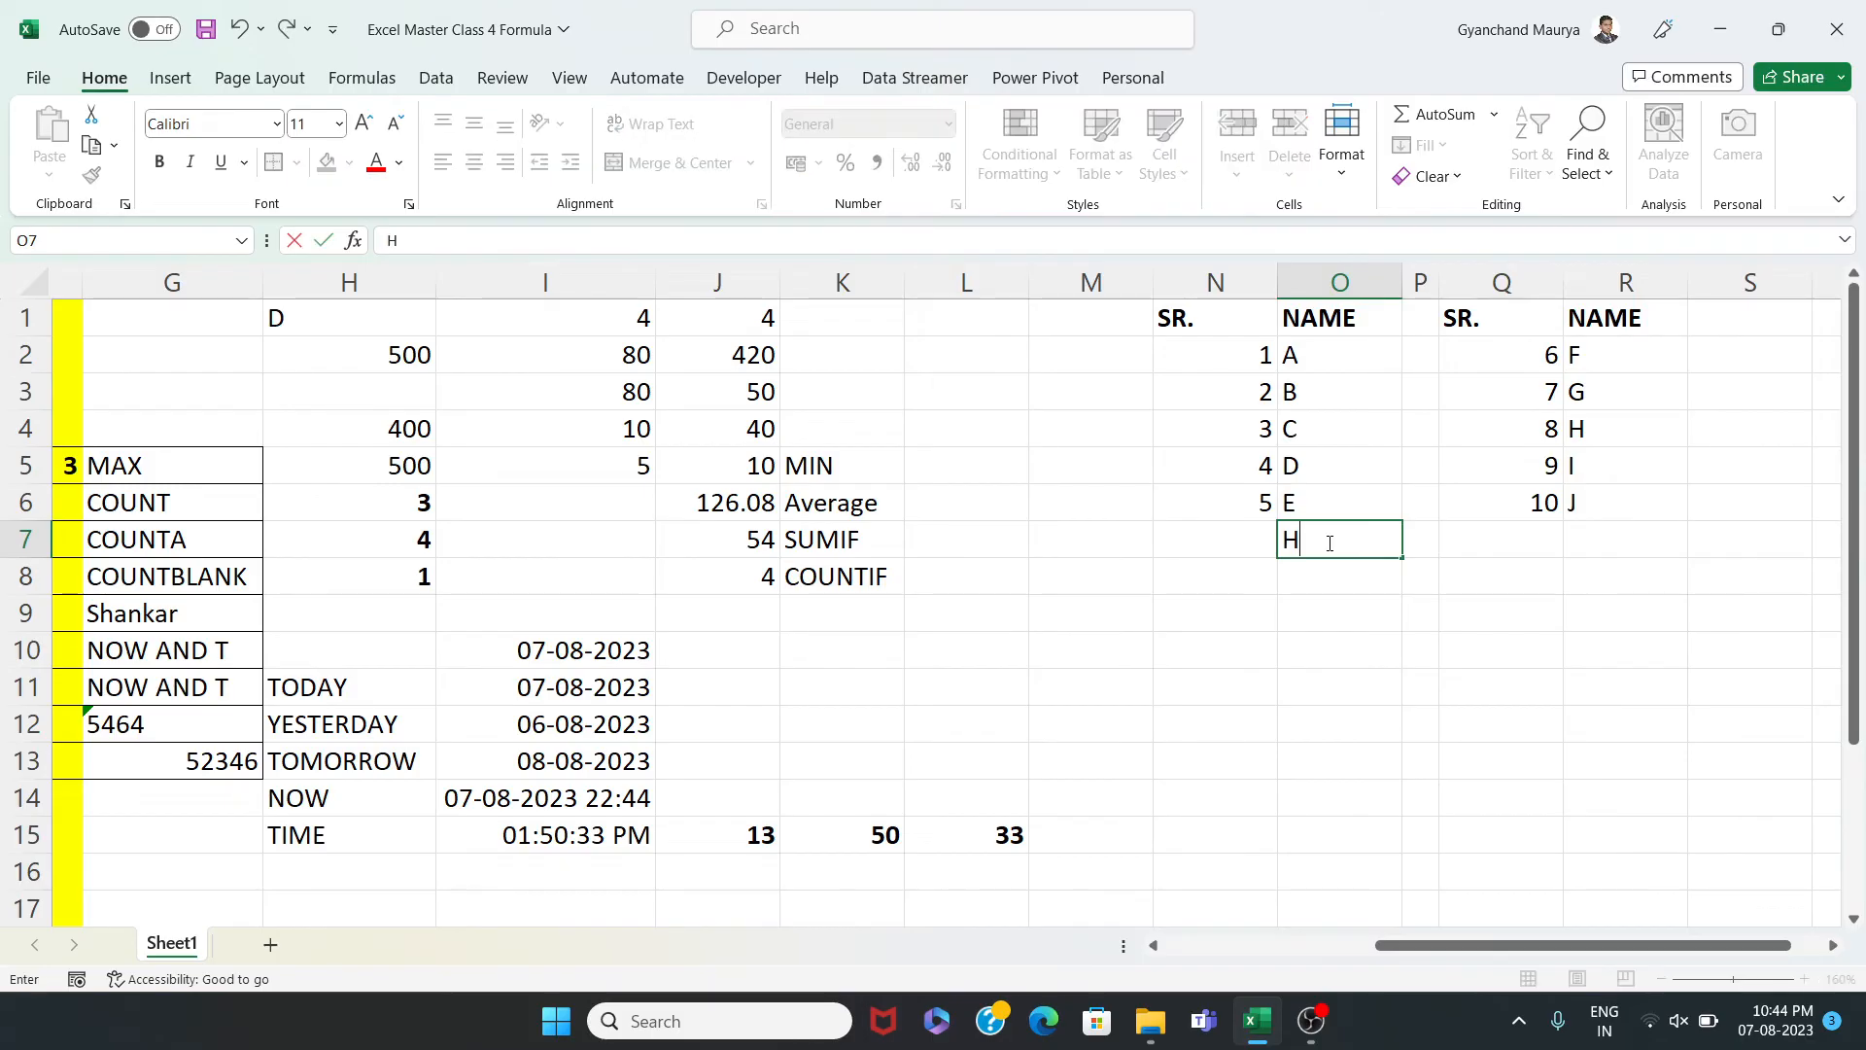
key(Return)
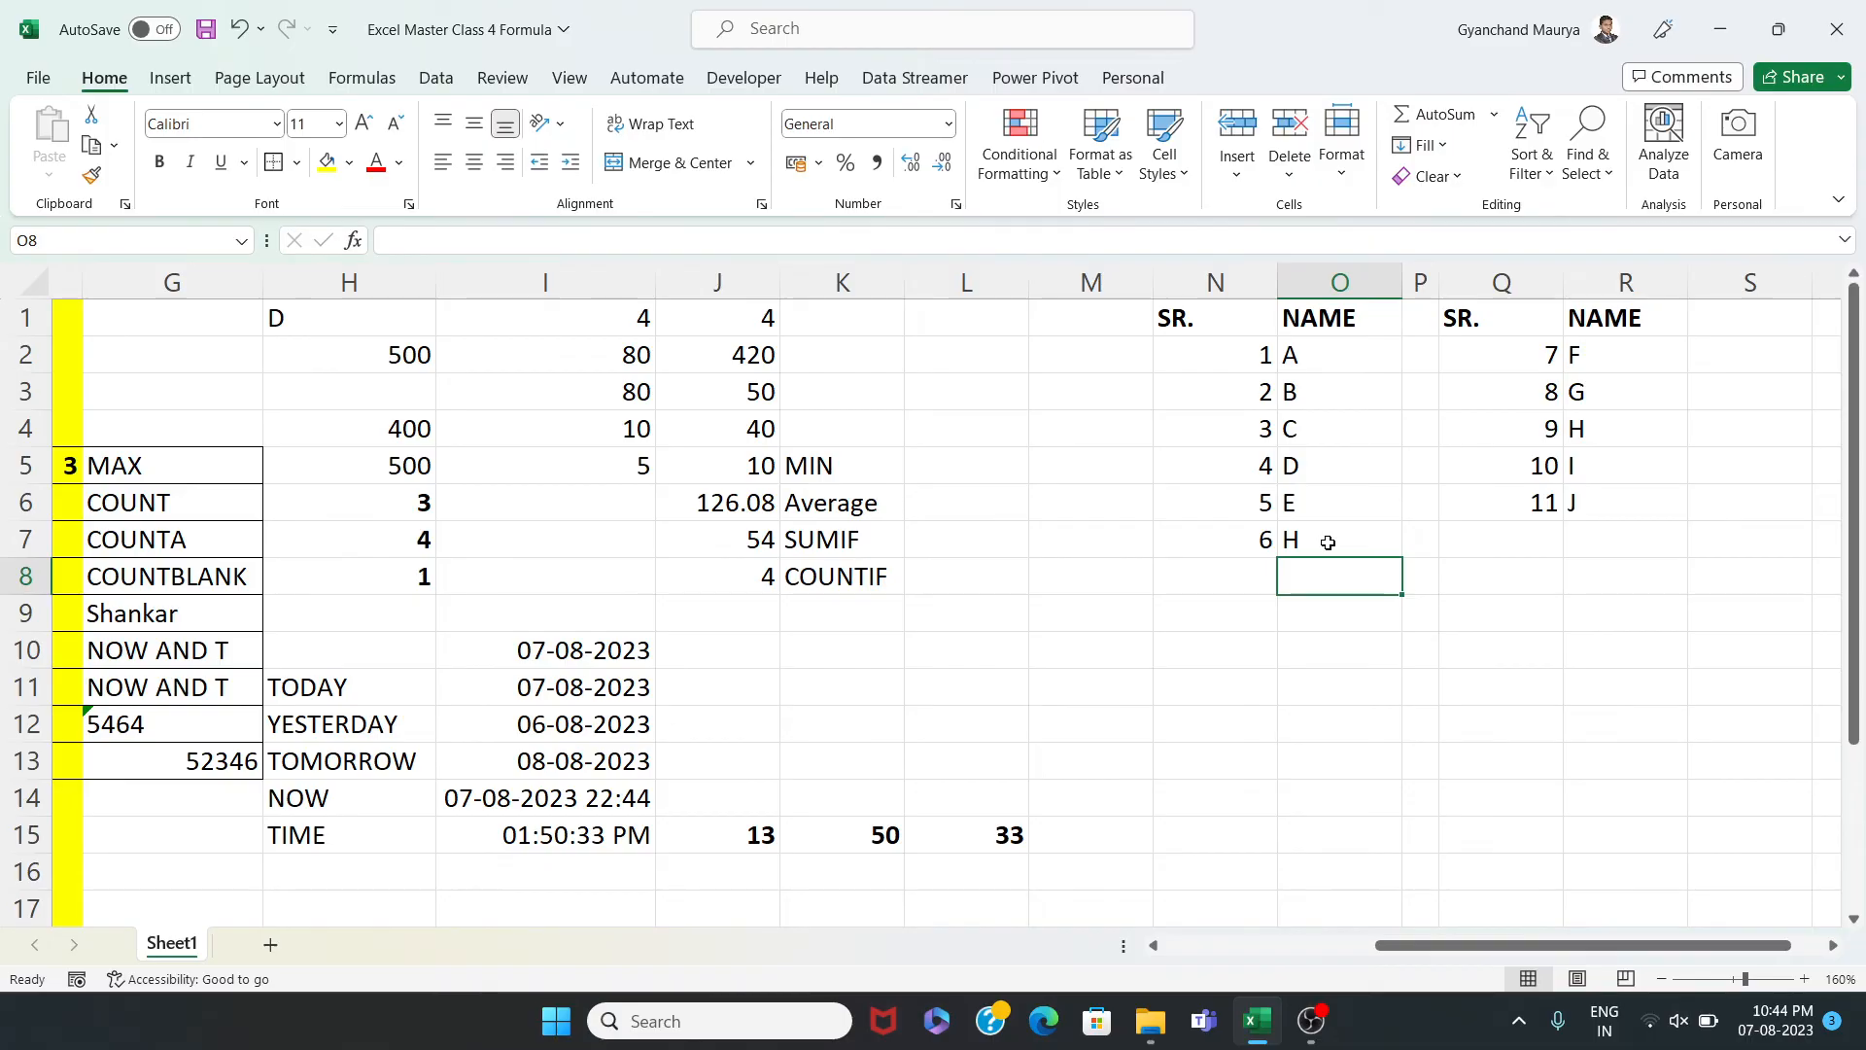
click(1230, 547)
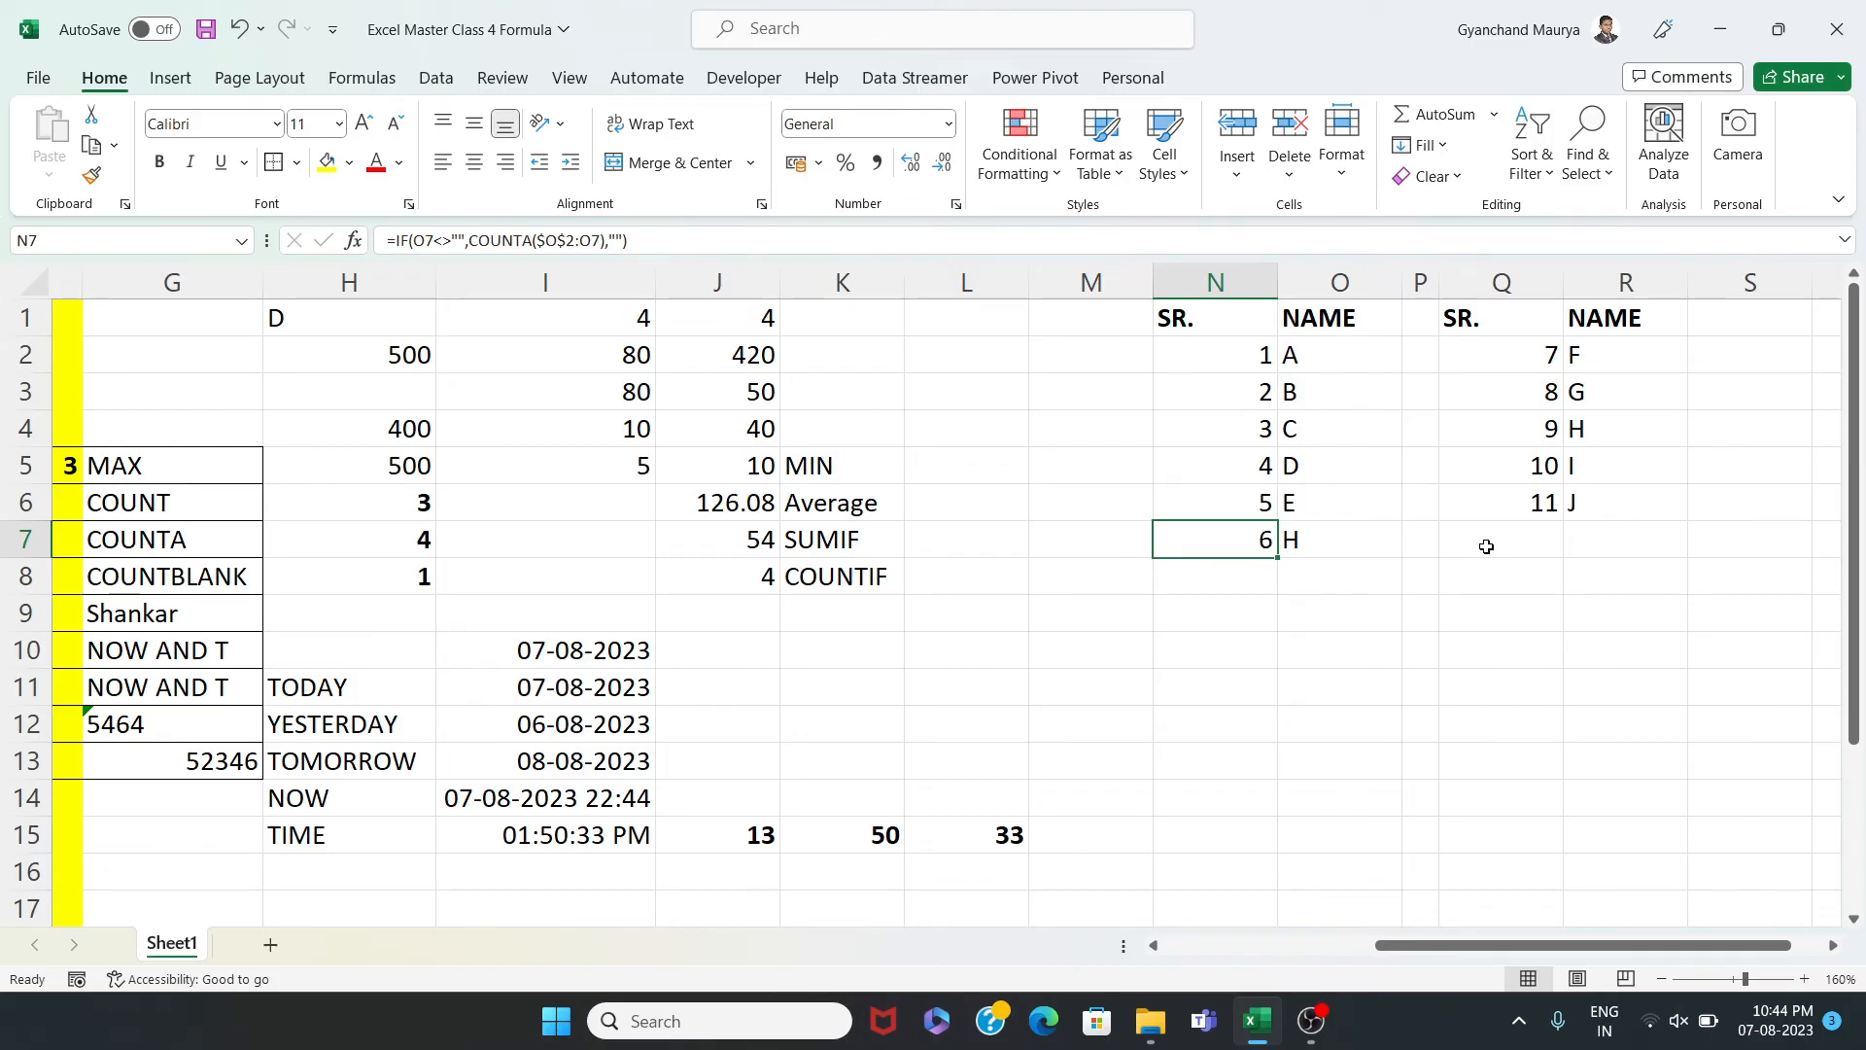
key(Right)
key(Down)
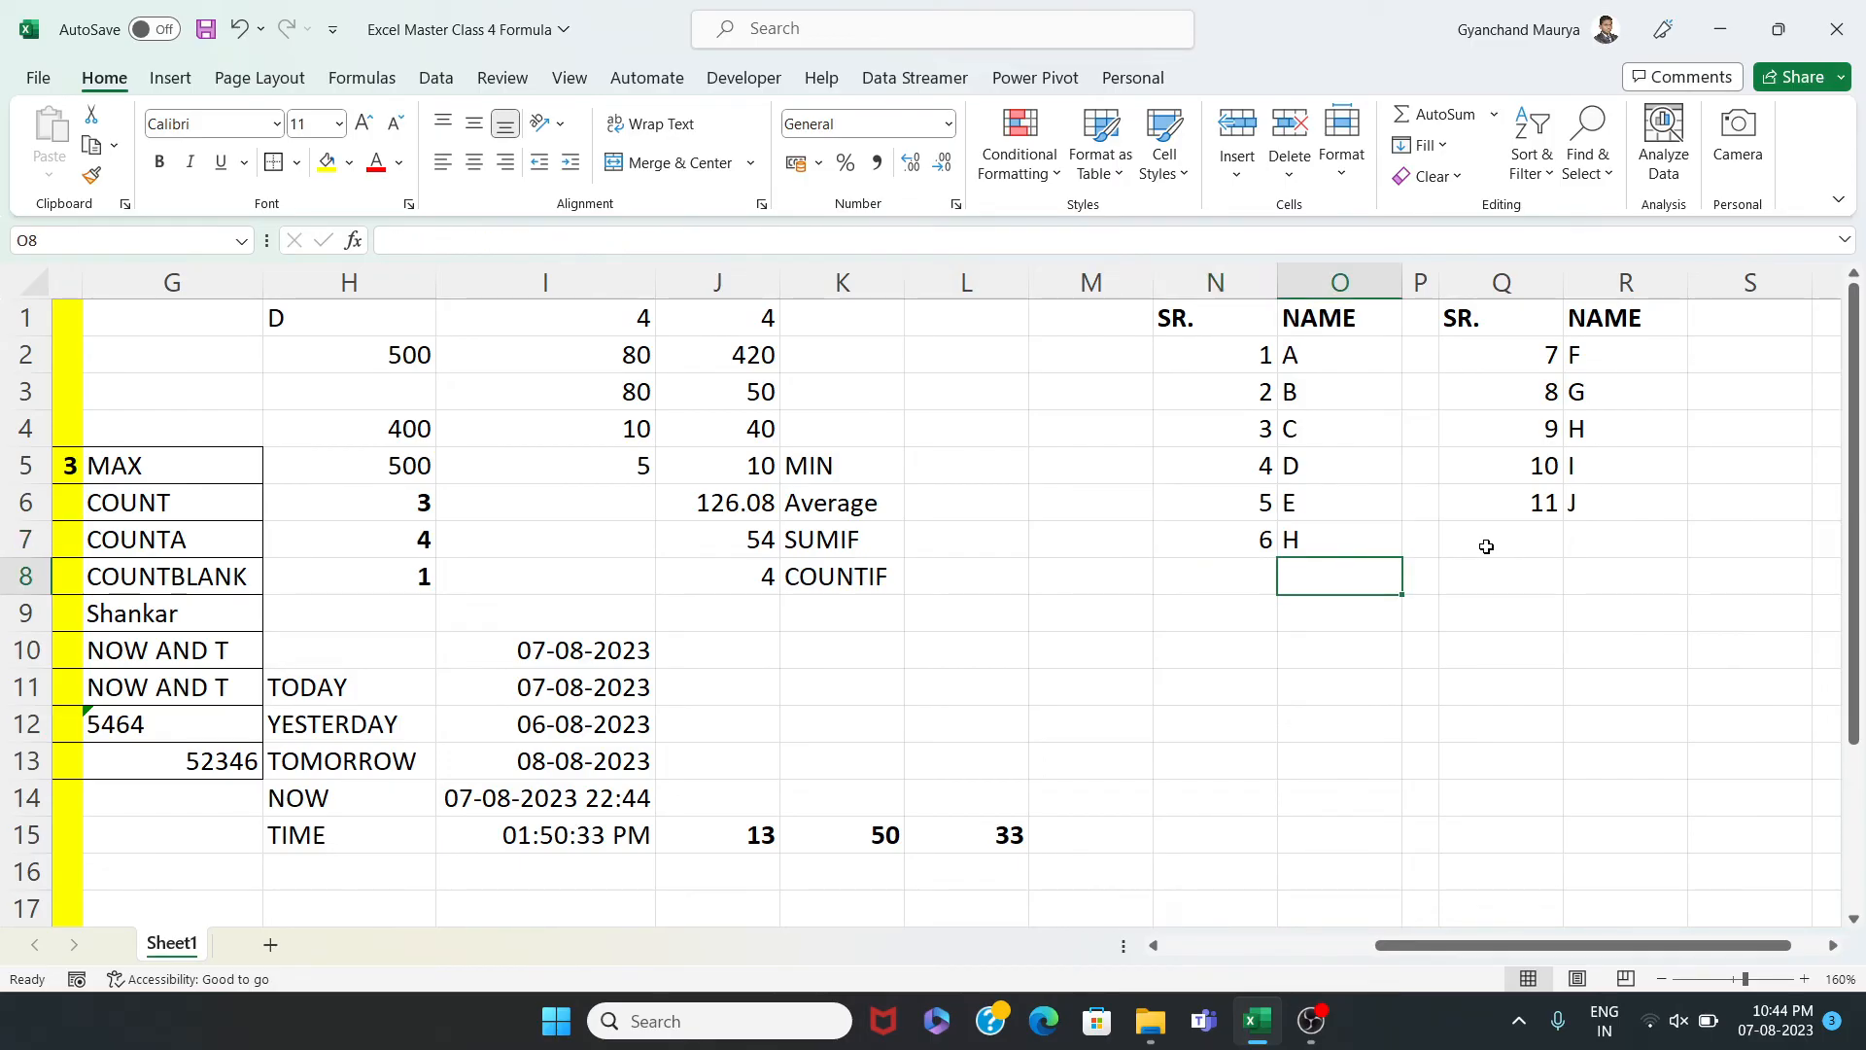
text(Z)
key(Return)
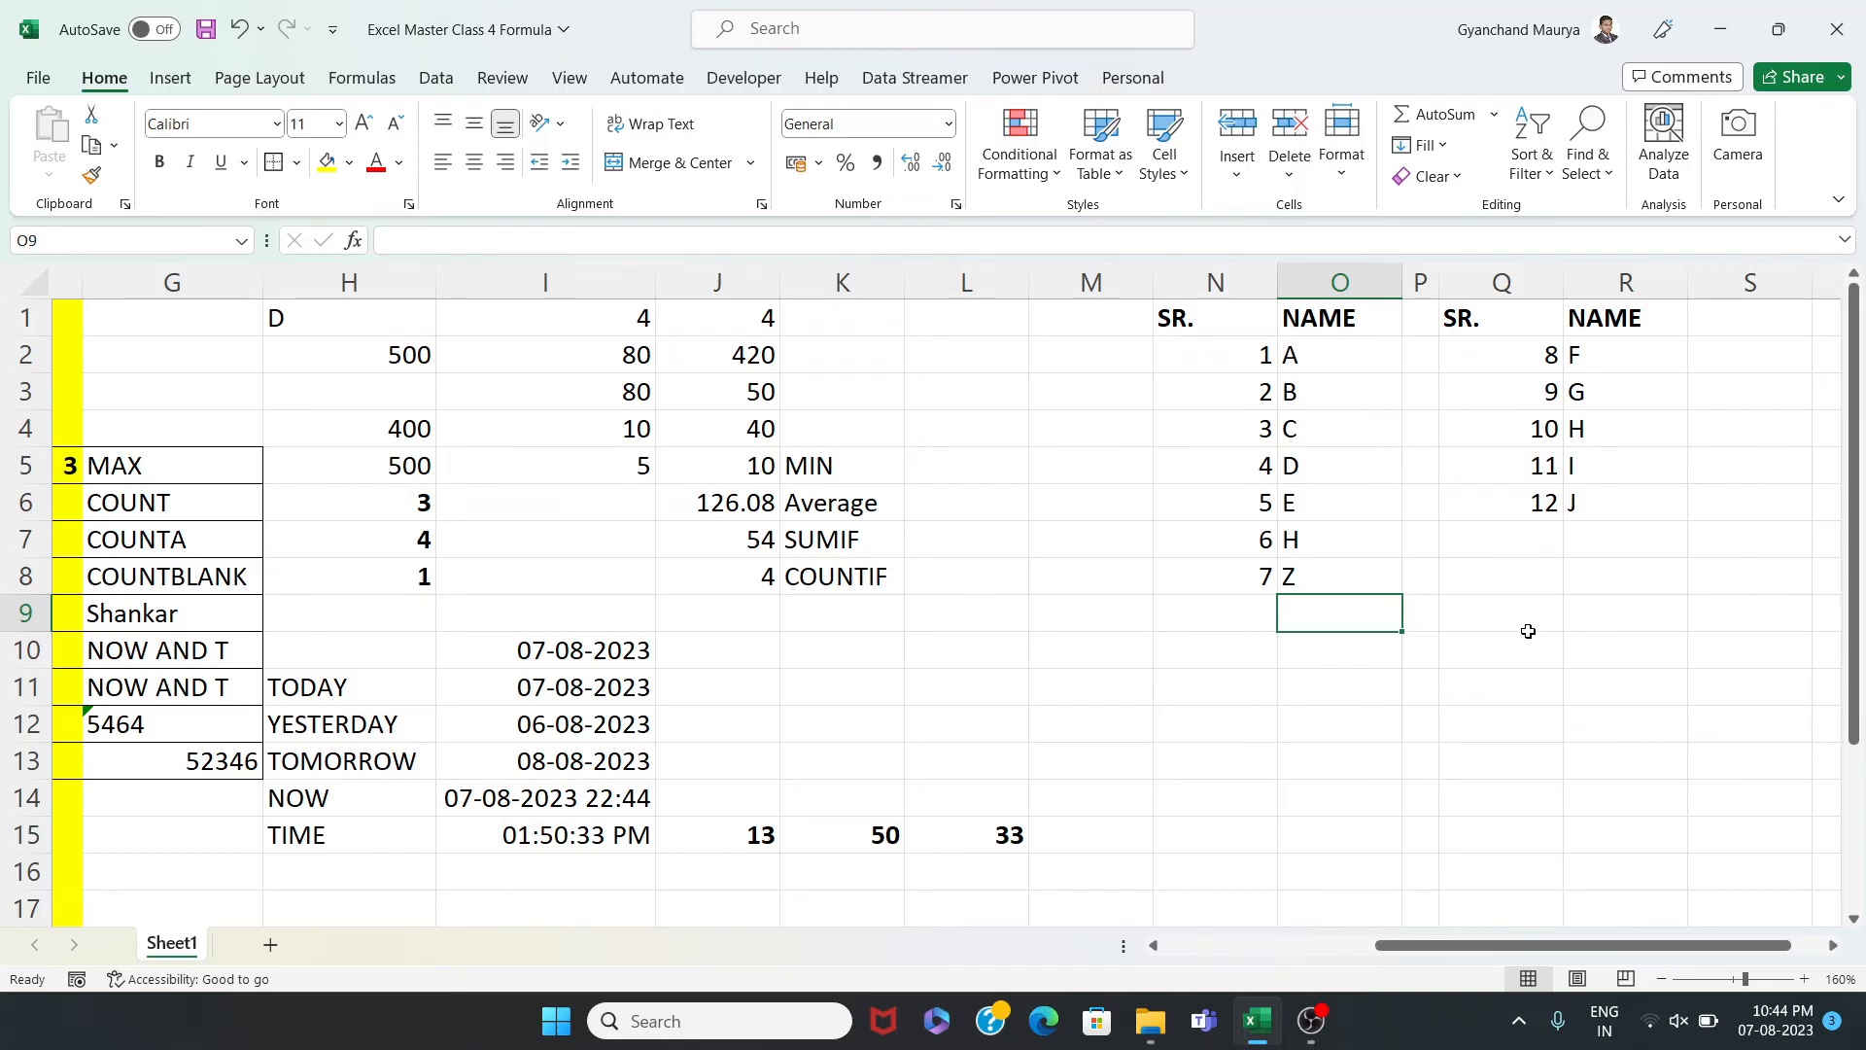
Zoom the sheet out to 110% to review the formula list, the examples and both numbered name lists together
scroll(1195, 672, left, 3)
scroll(1195, 672, right, 1)
scroll(1195, 672, left, 3)
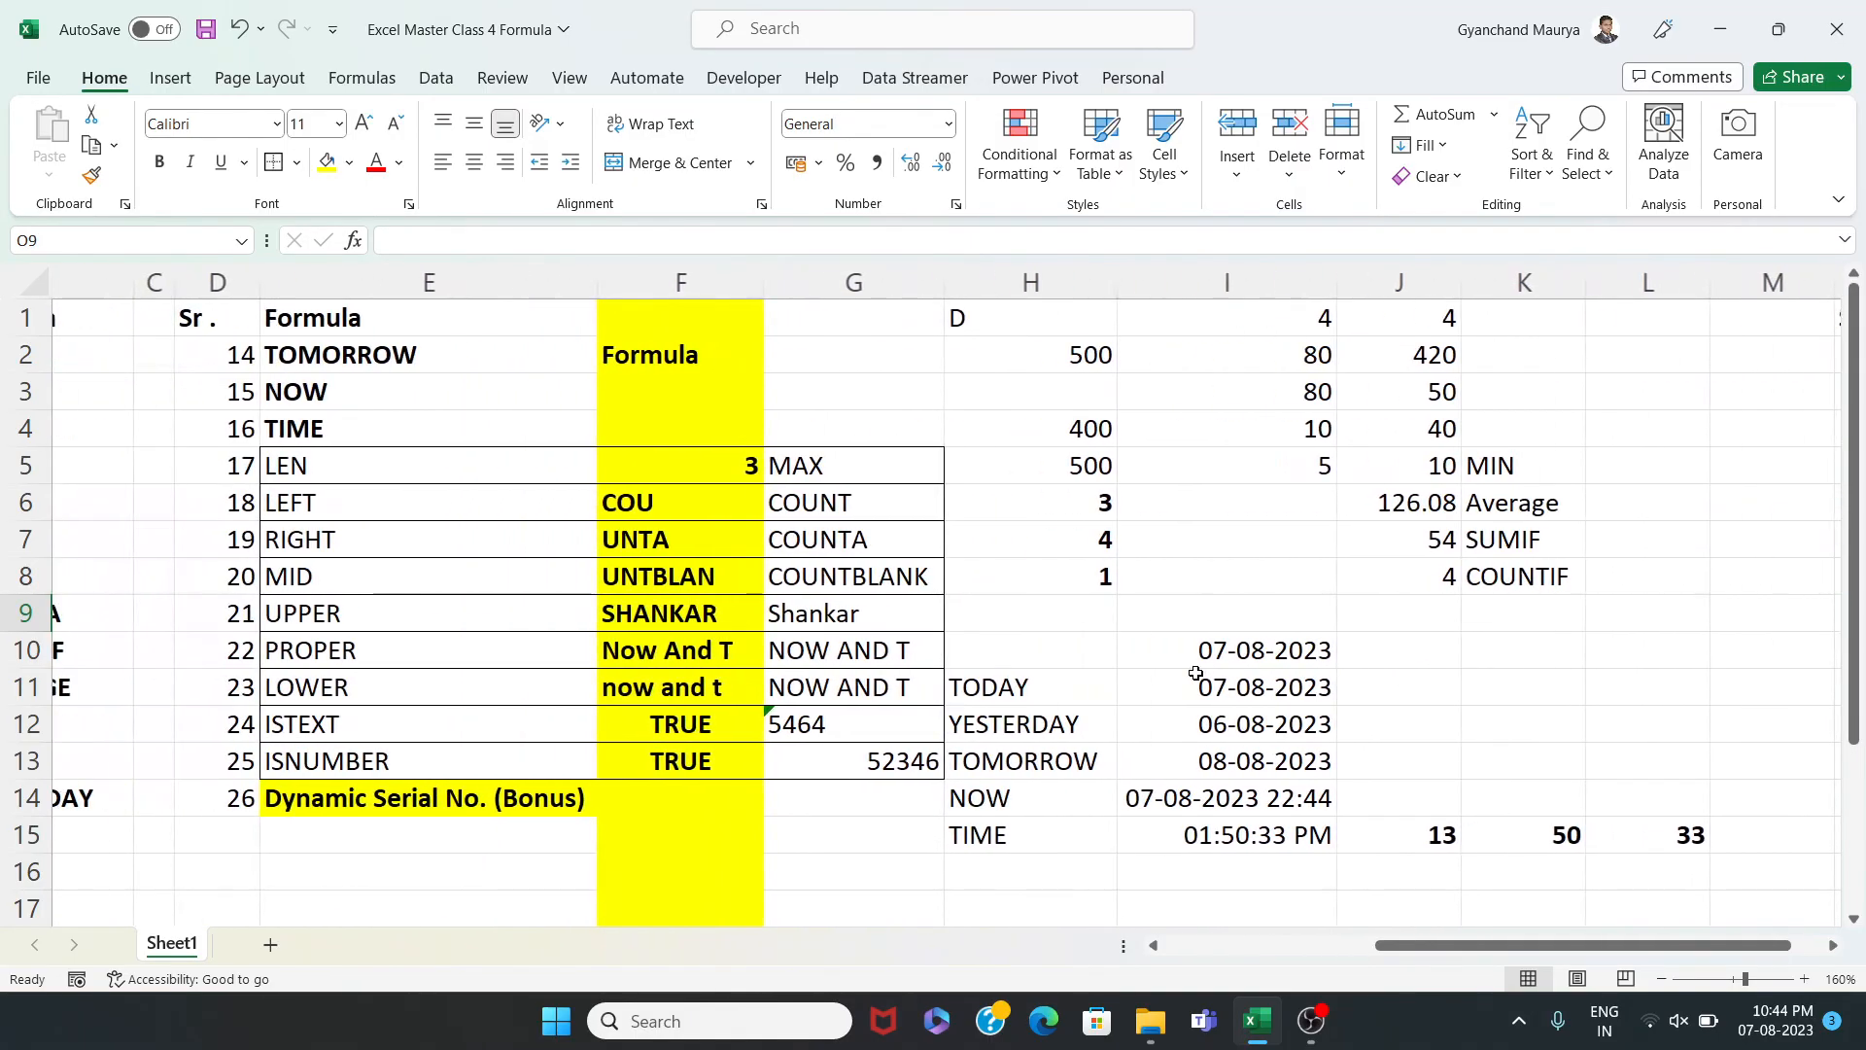
scroll(1196, 672, left, 1)
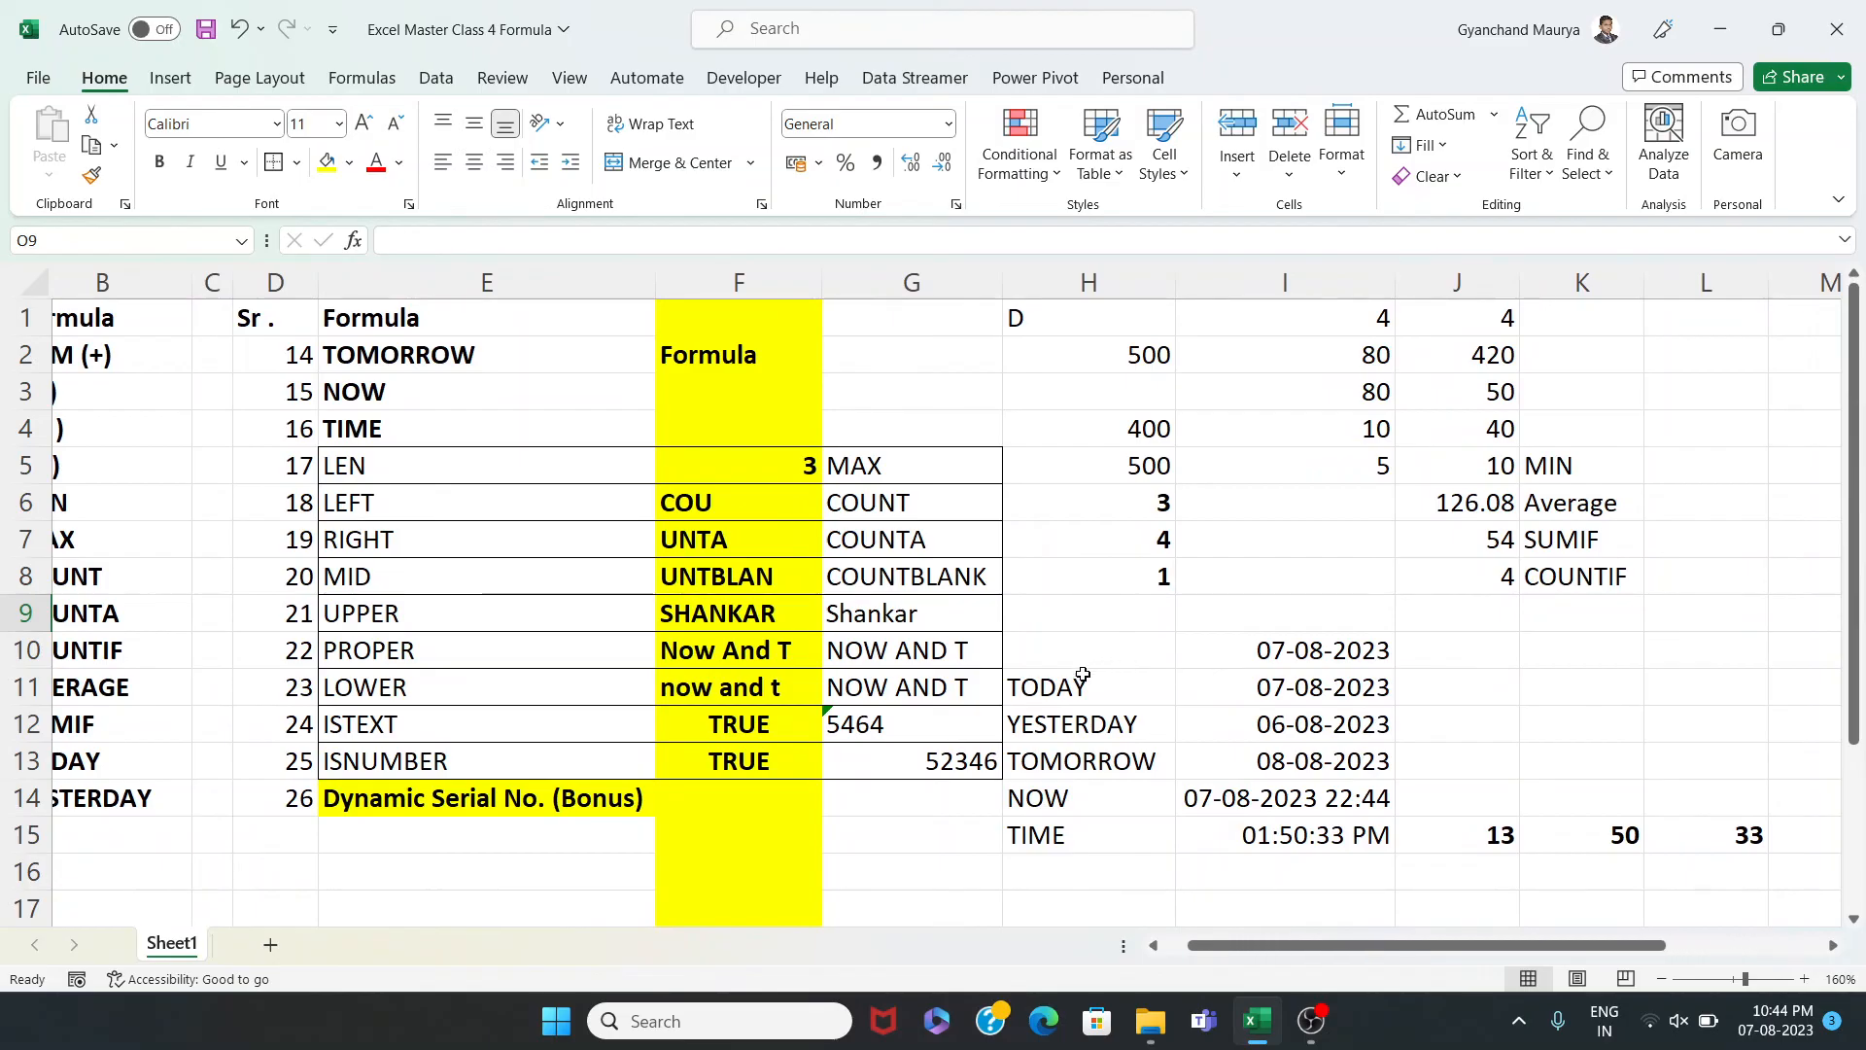
click(1663, 979)
click(1663, 980)
click(1663, 980)
click(1663, 980)
click(1663, 979)
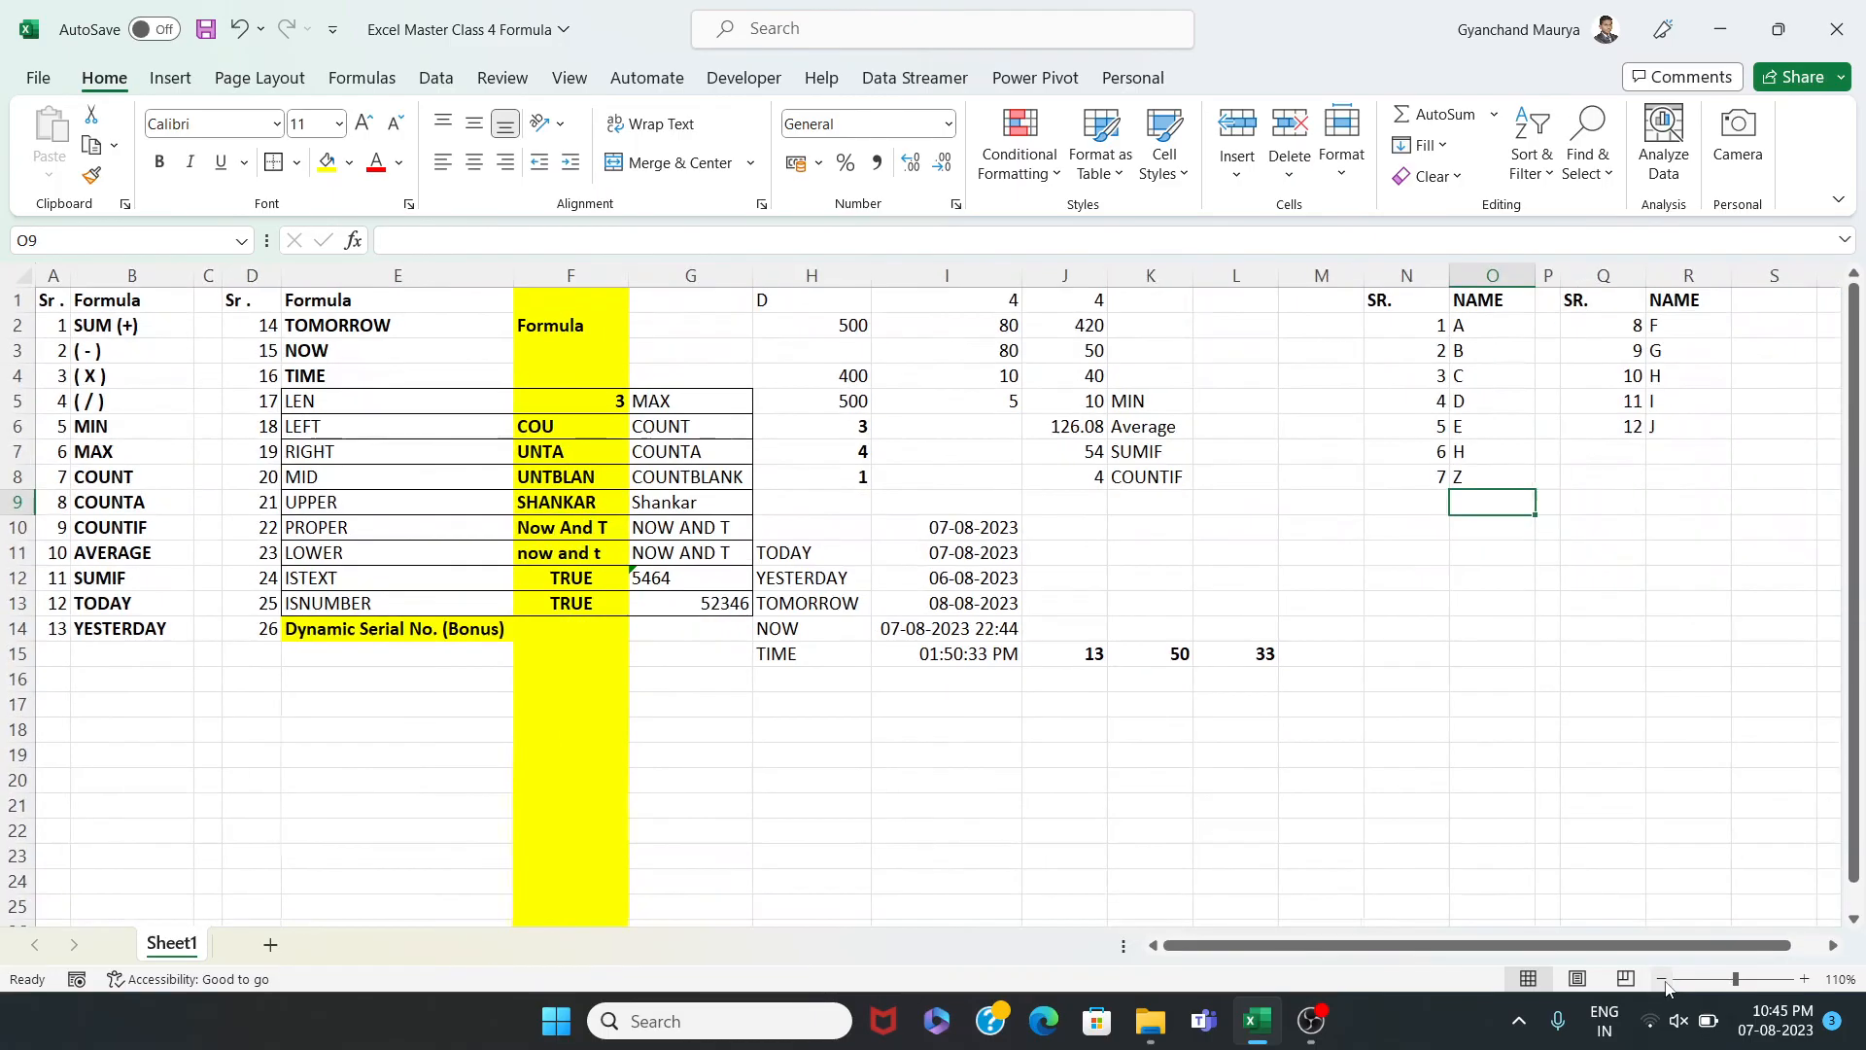
Deselect the name list by selecting empty cell I19 and save the workbook
click(1309, 526)
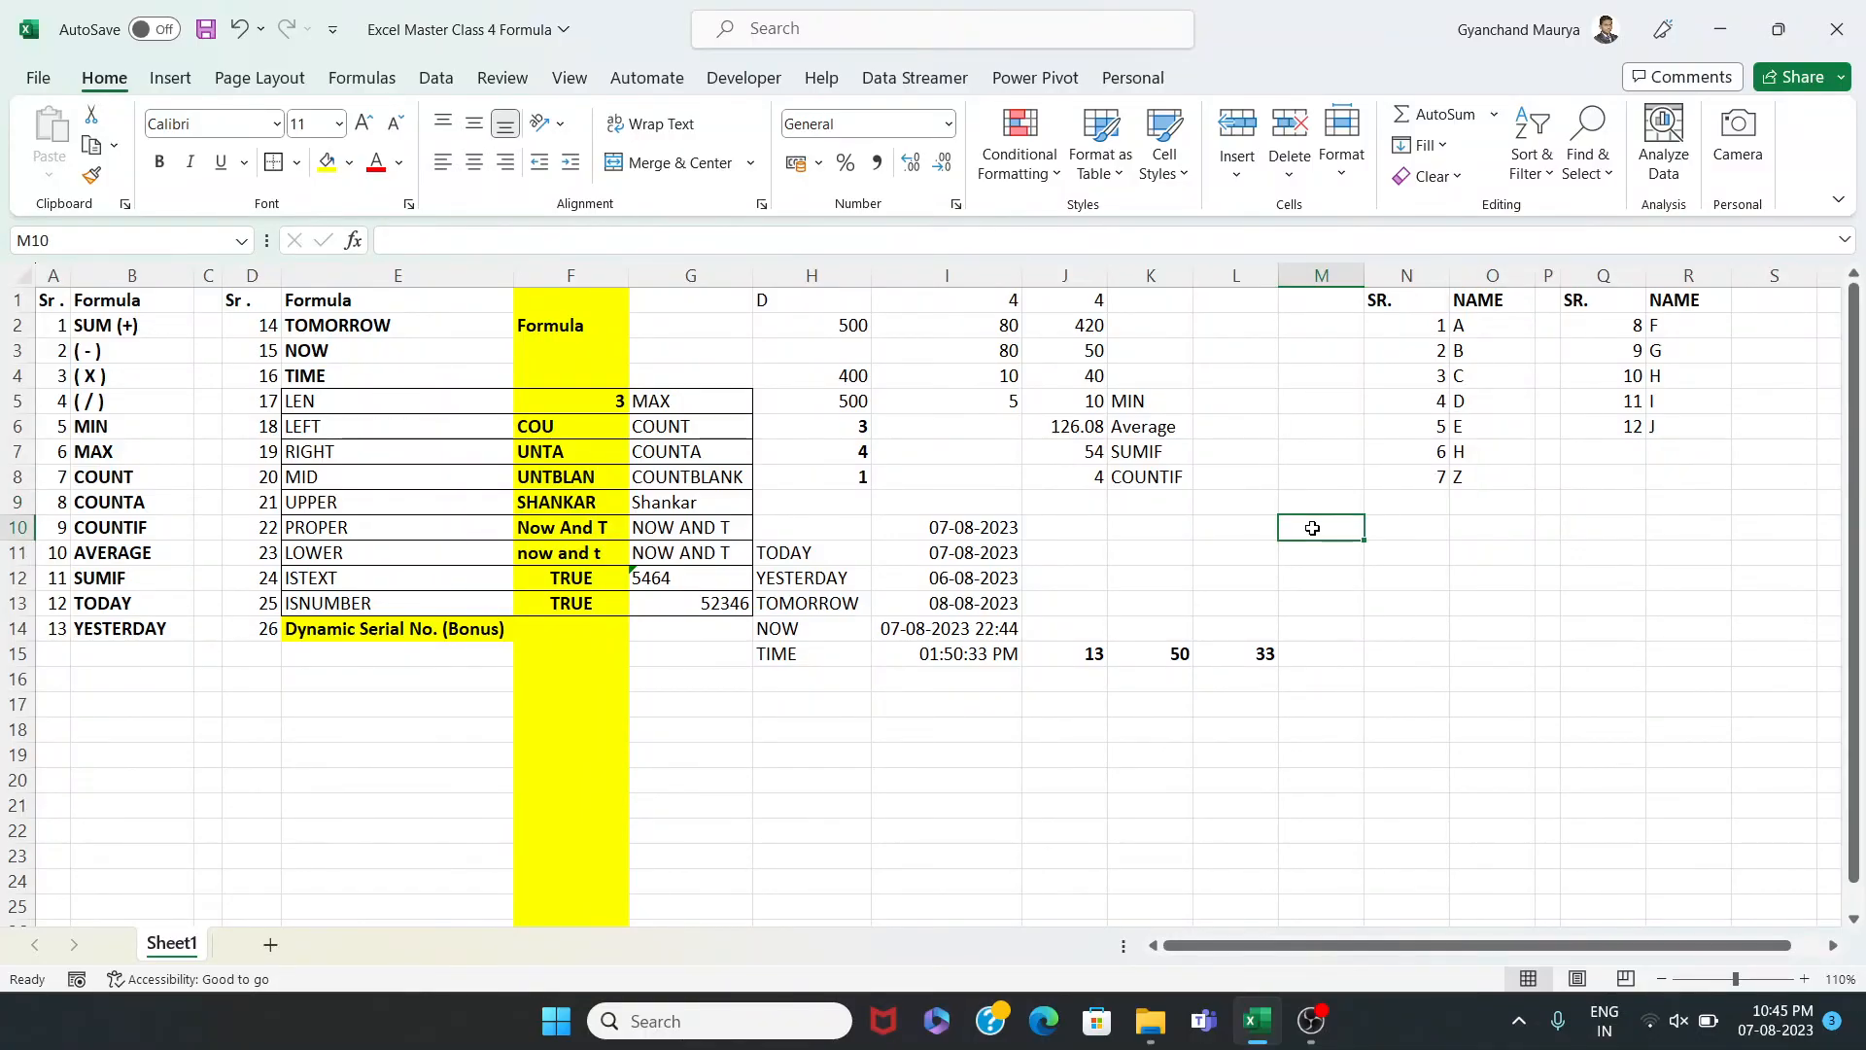
click(910, 760)
key(ctrl+s)
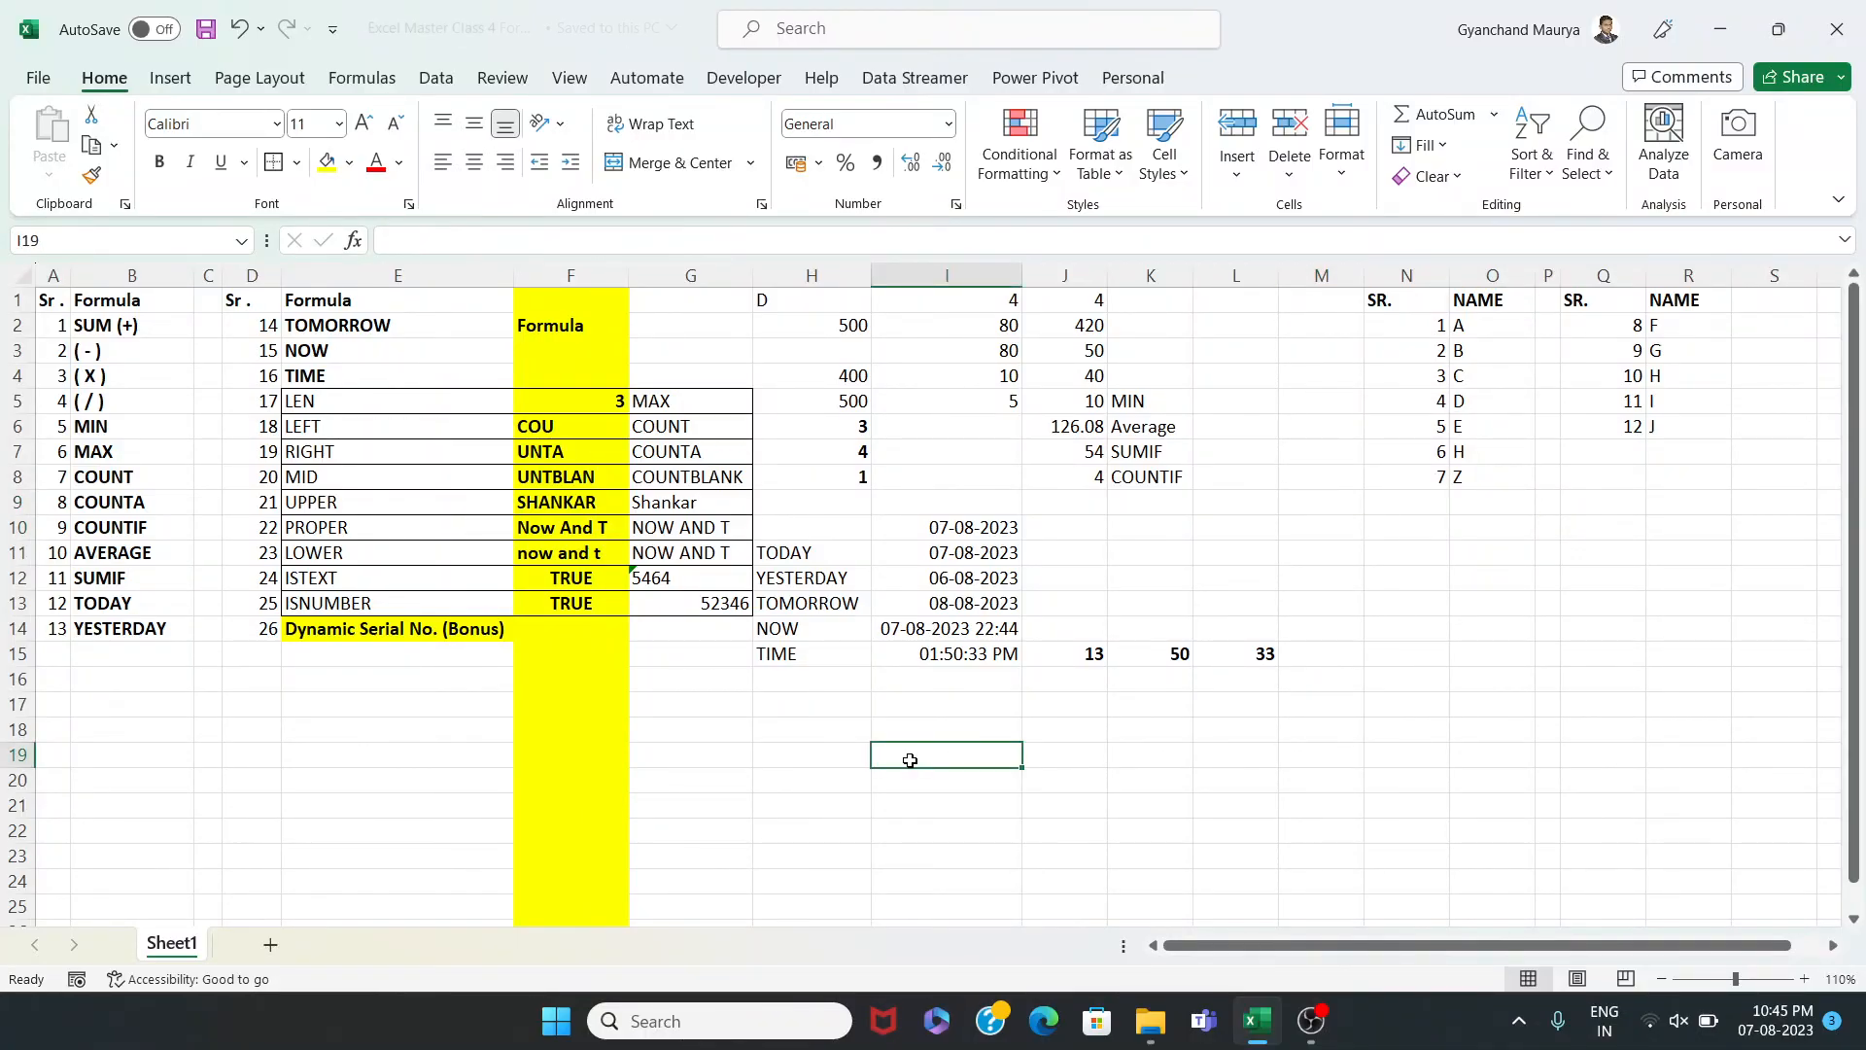